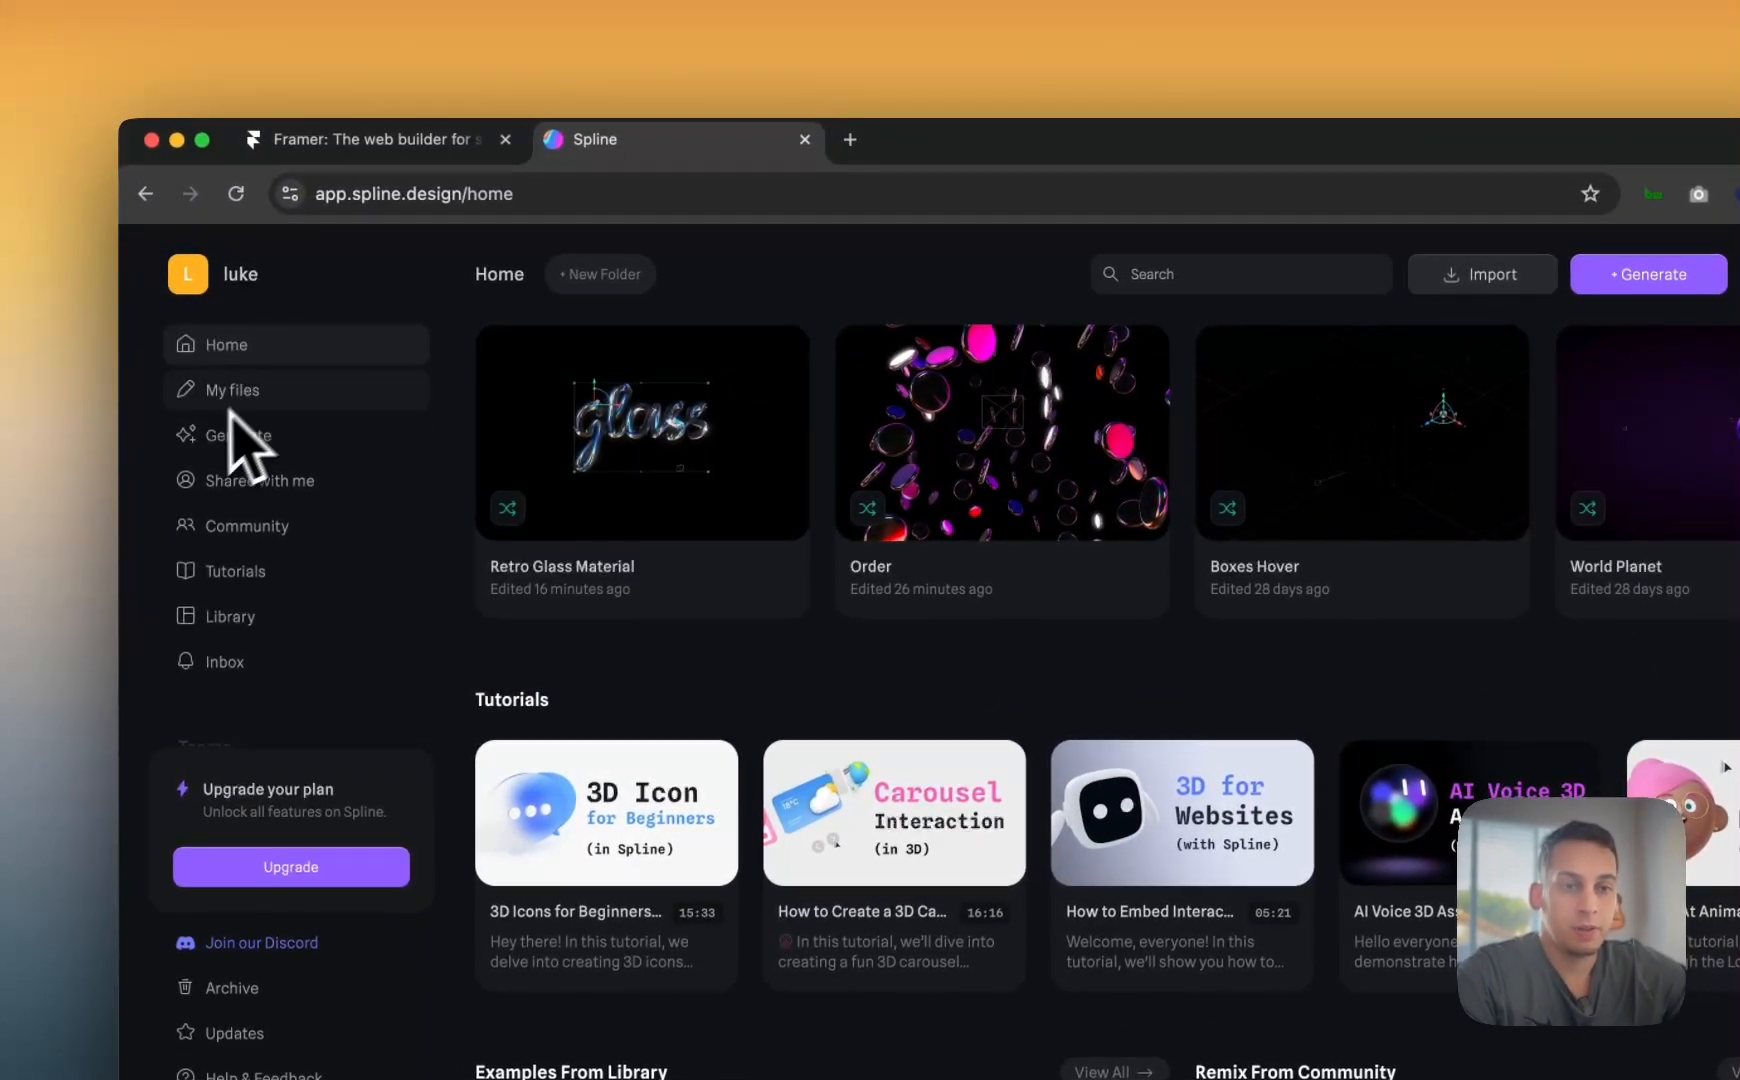
# - Look through the personal files and the AI generation page, dismissing the plan upgrade offer
pyautogui.click(255, 391)
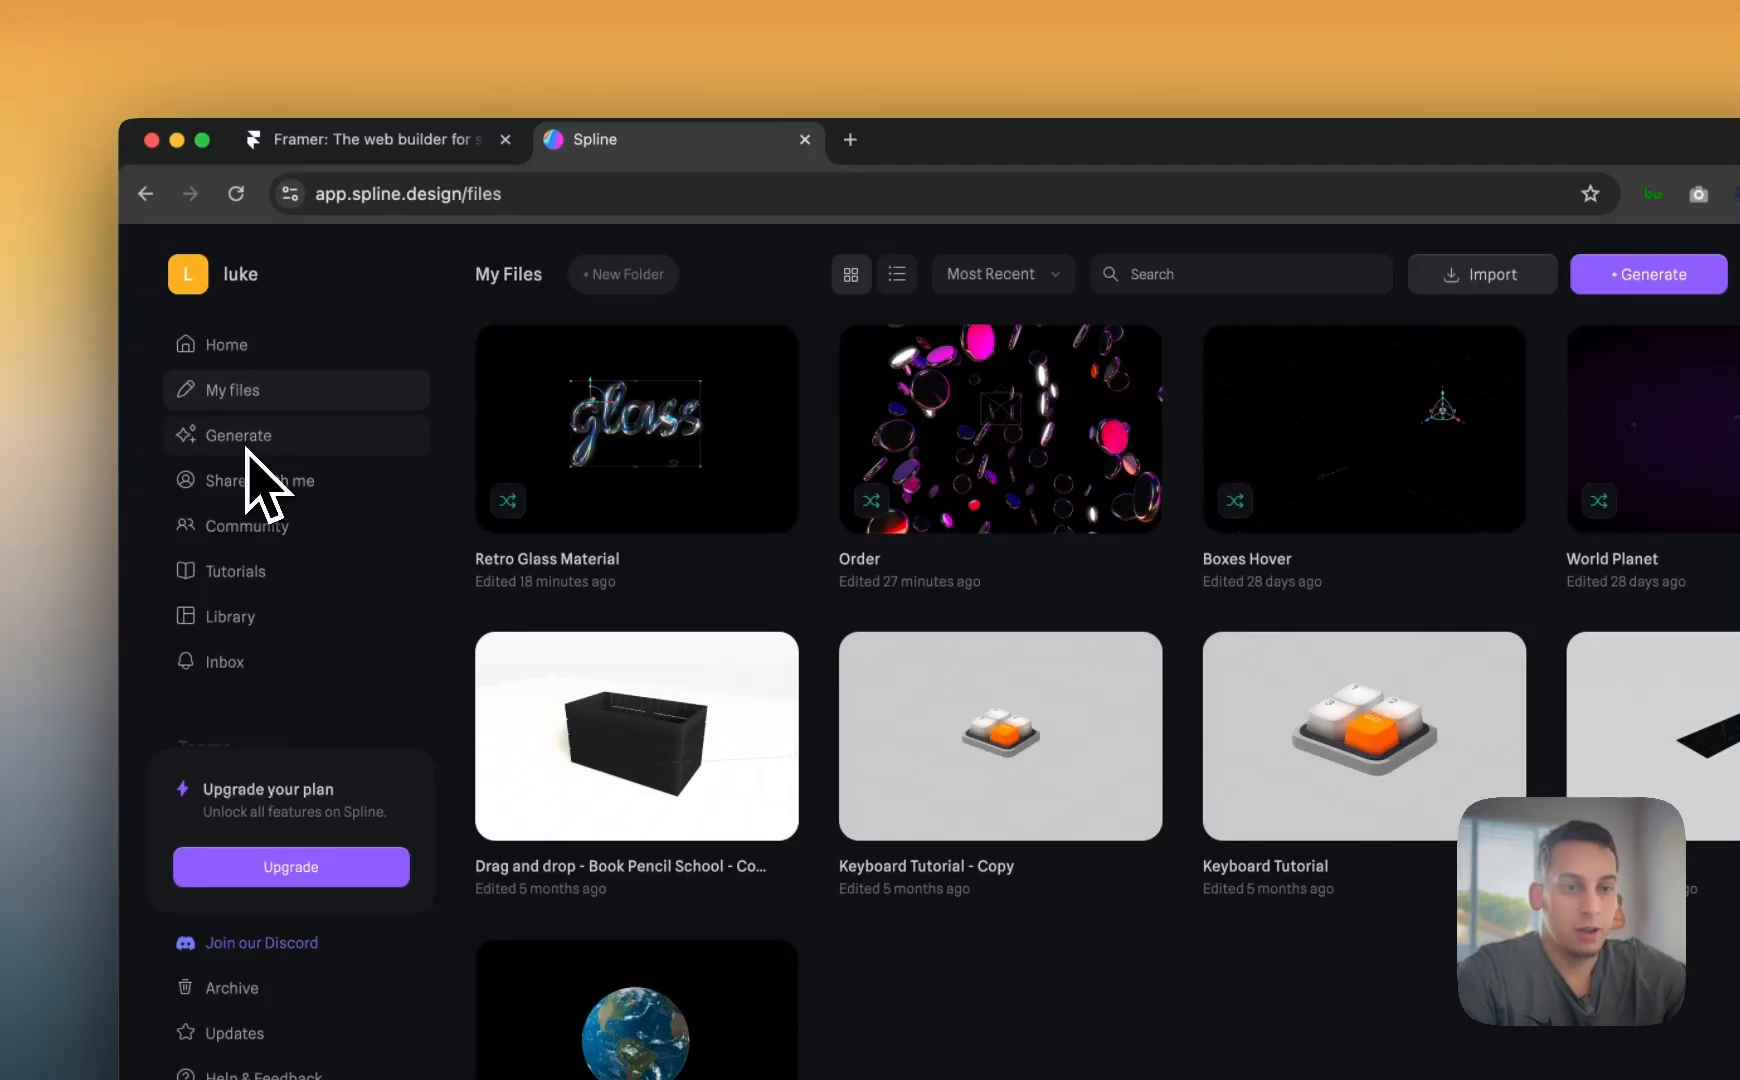
pyautogui.click(247, 448)
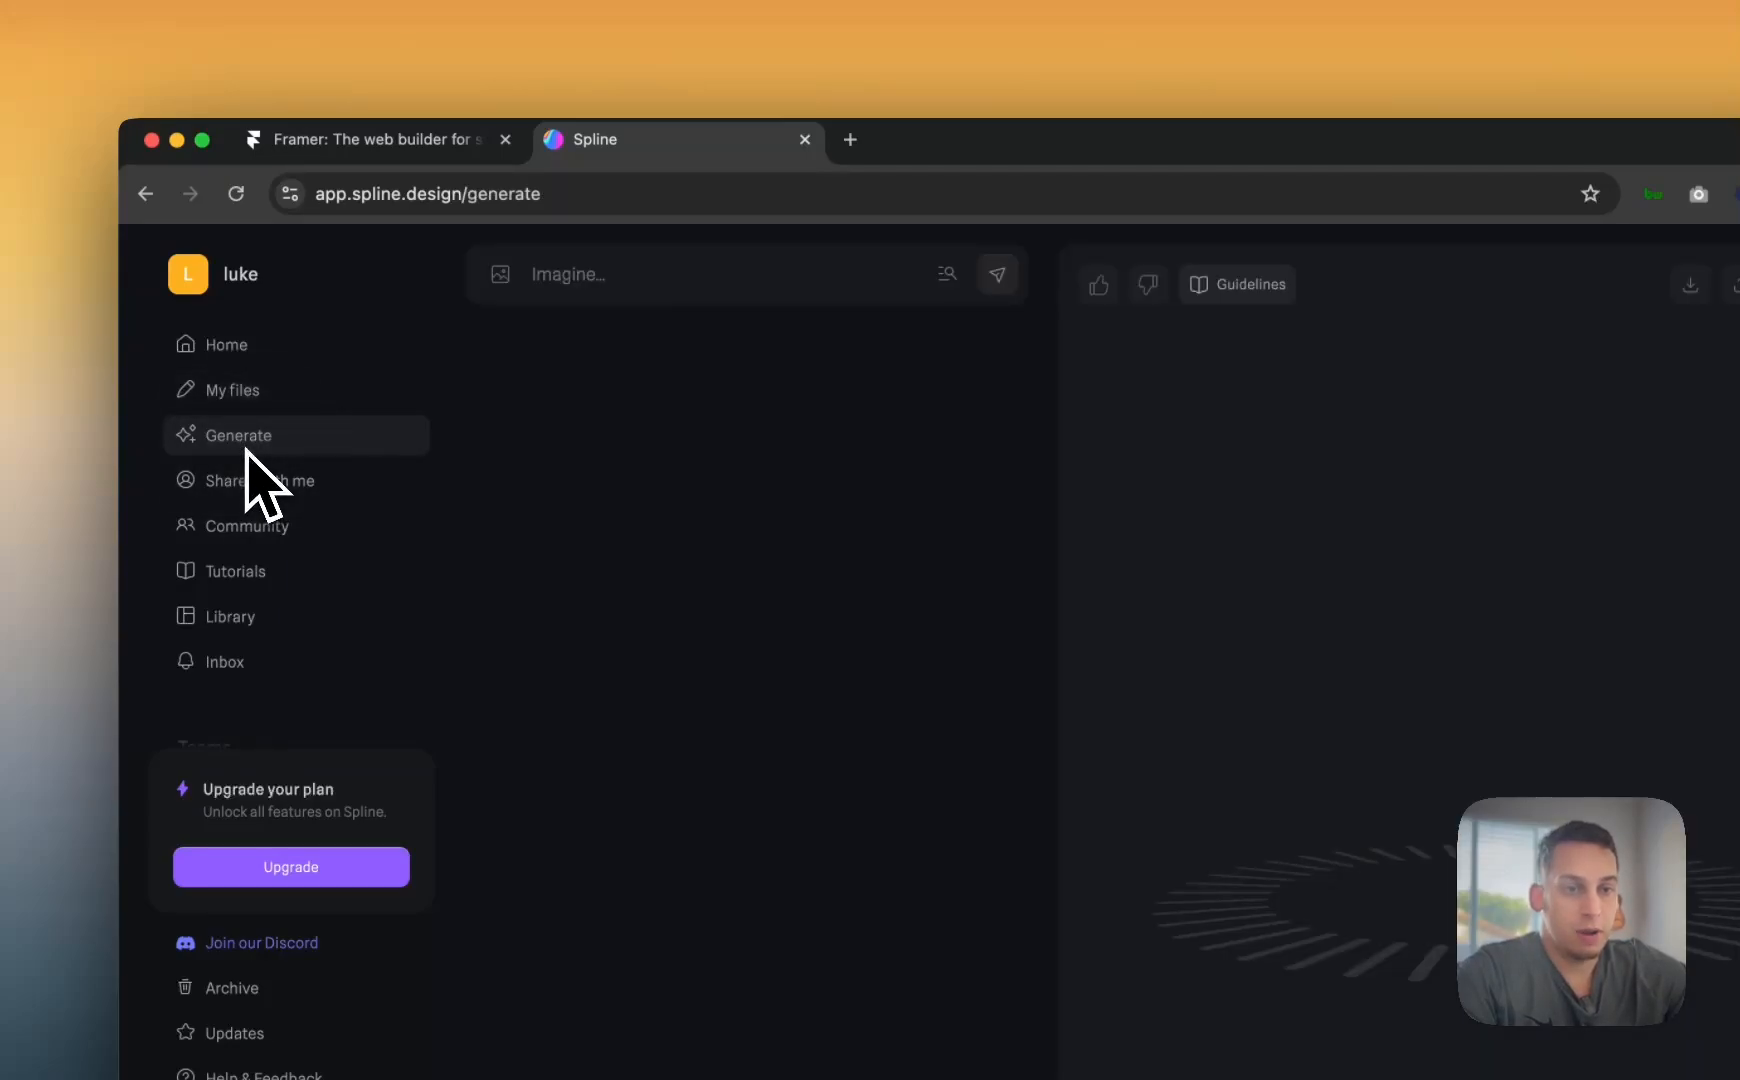
pyautogui.click(633, 275)
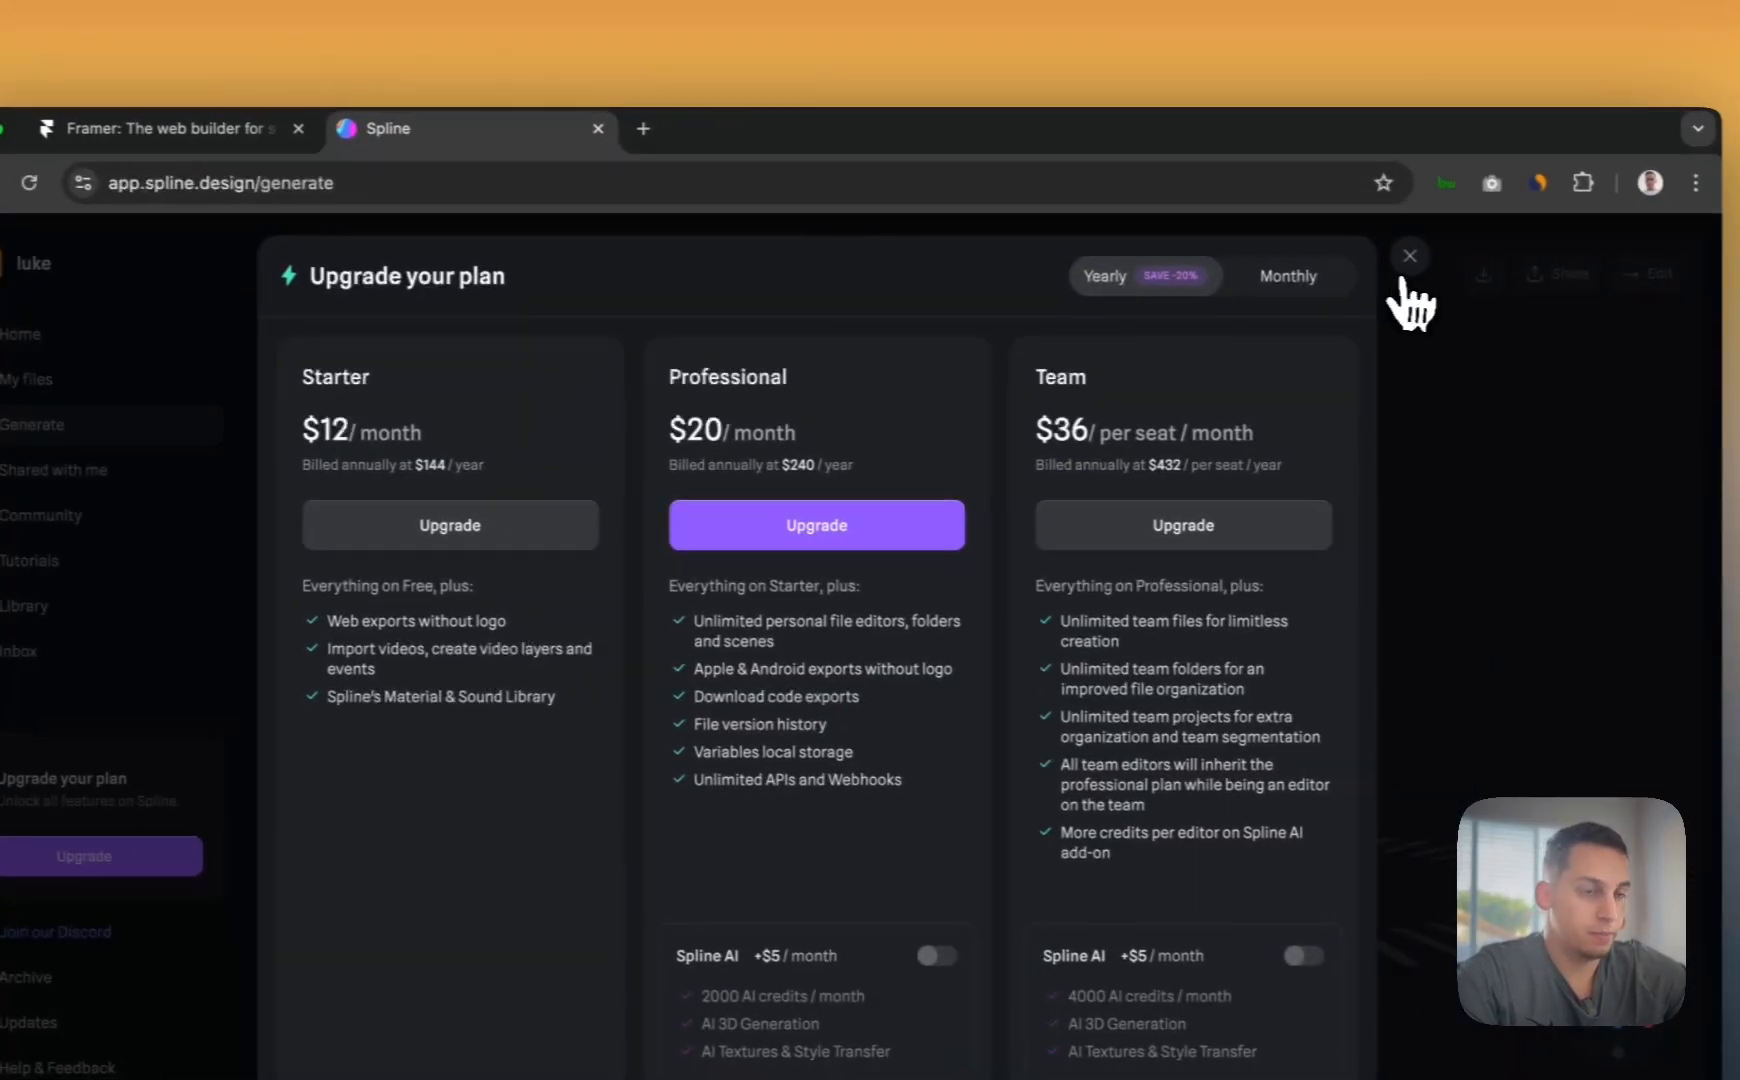
pyautogui.click(1409, 258)
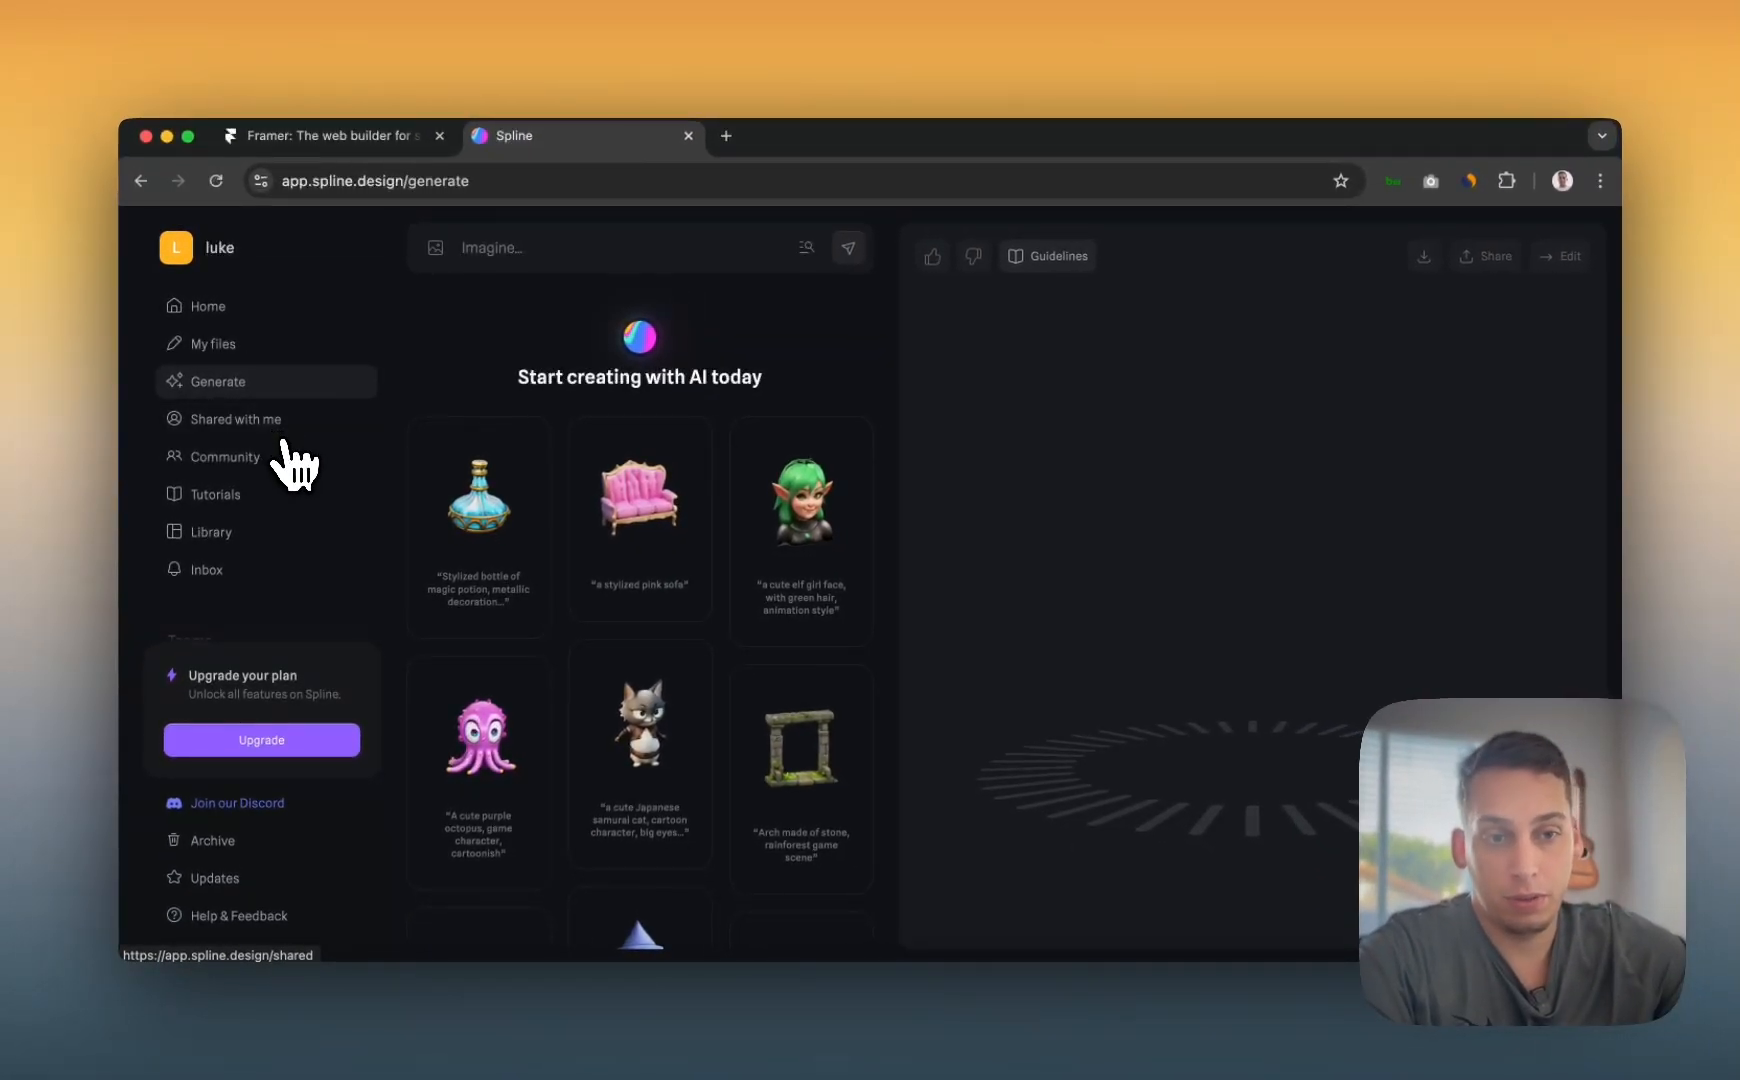
# - Browse the trending community scenes and open the NEXBOT robot character concept
pyautogui.click(288, 458)
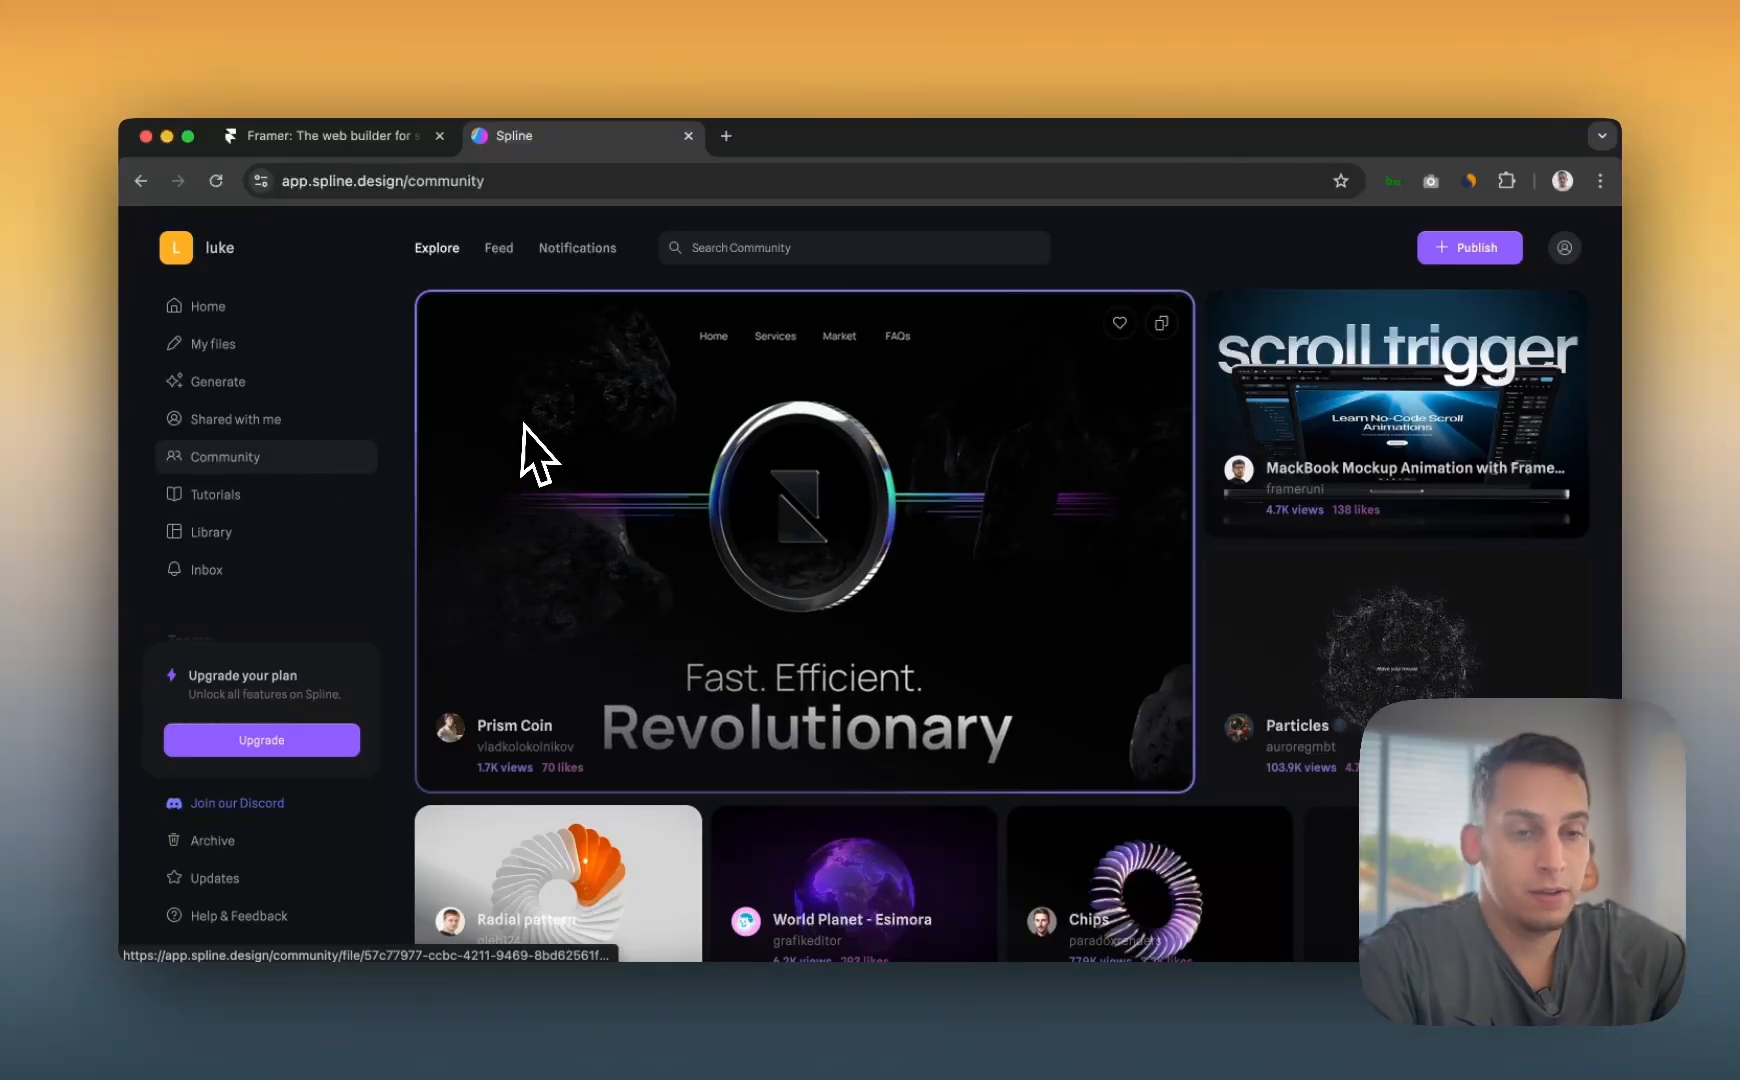
pyautogui.scroll(-2, 666, 542)
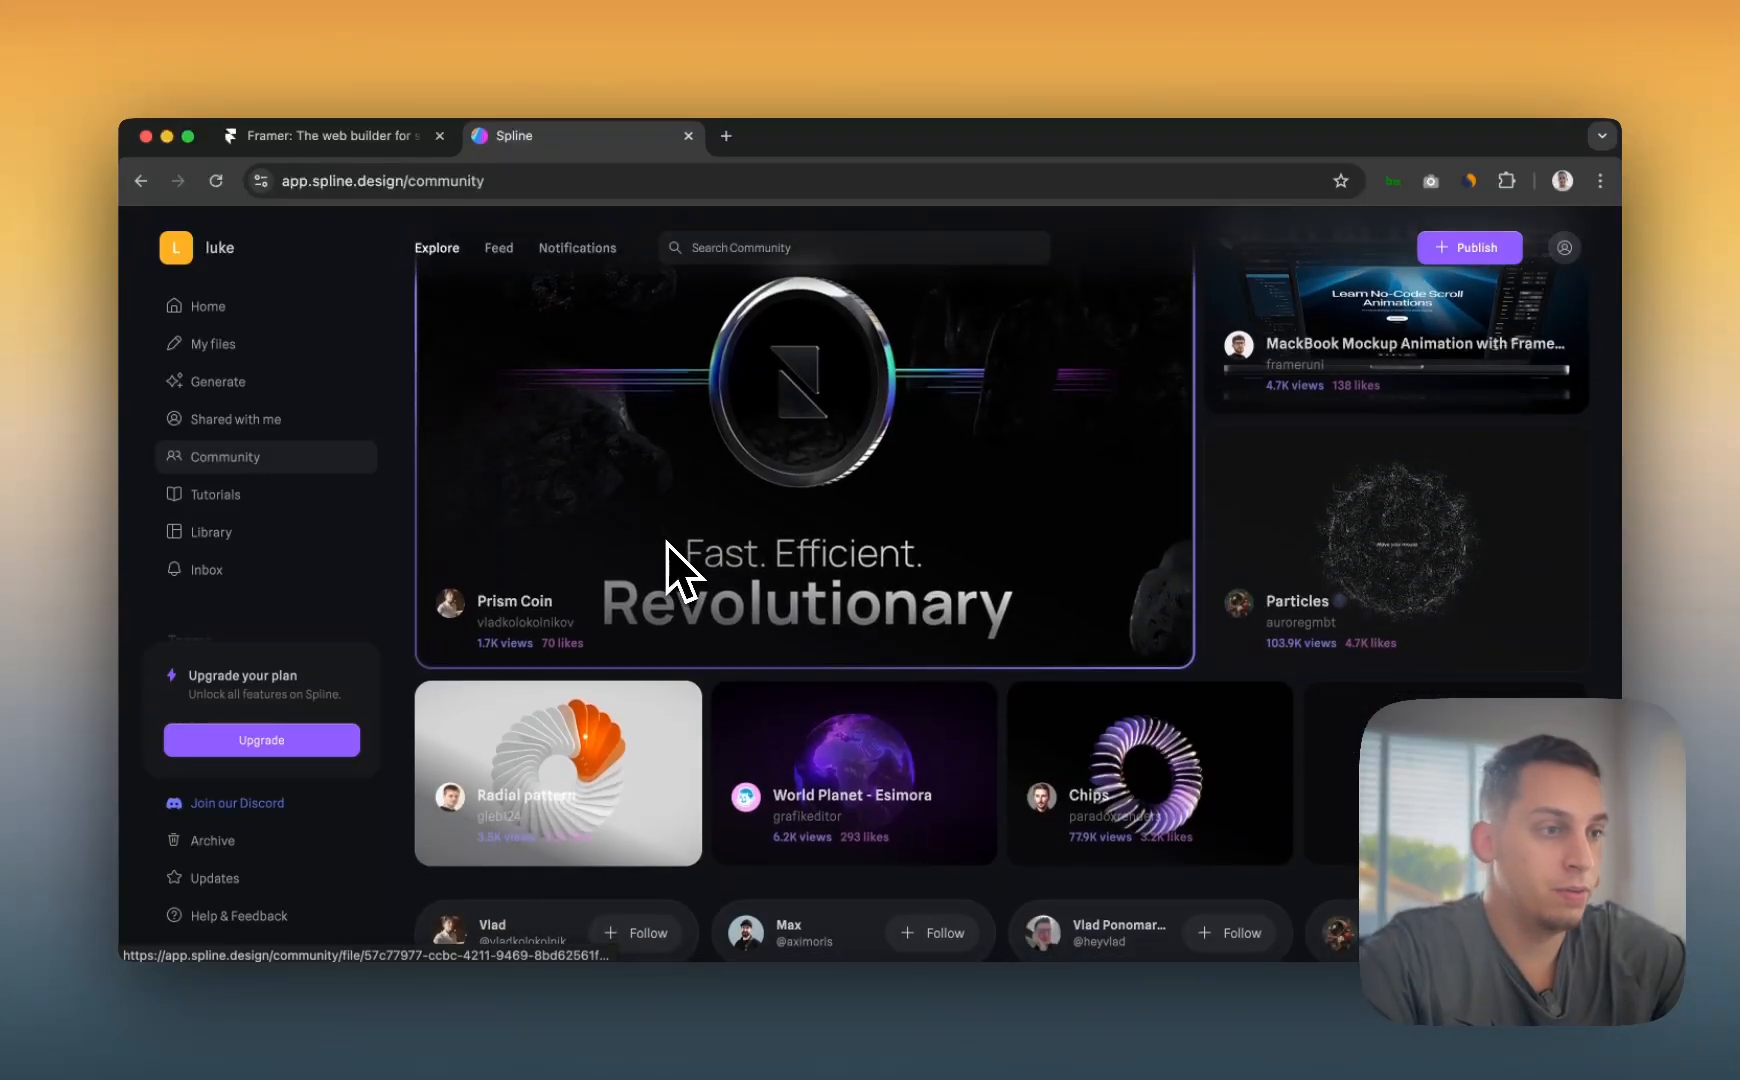
pyautogui.scroll(-5, 666, 542)
pyautogui.scroll(-8, 738, 520)
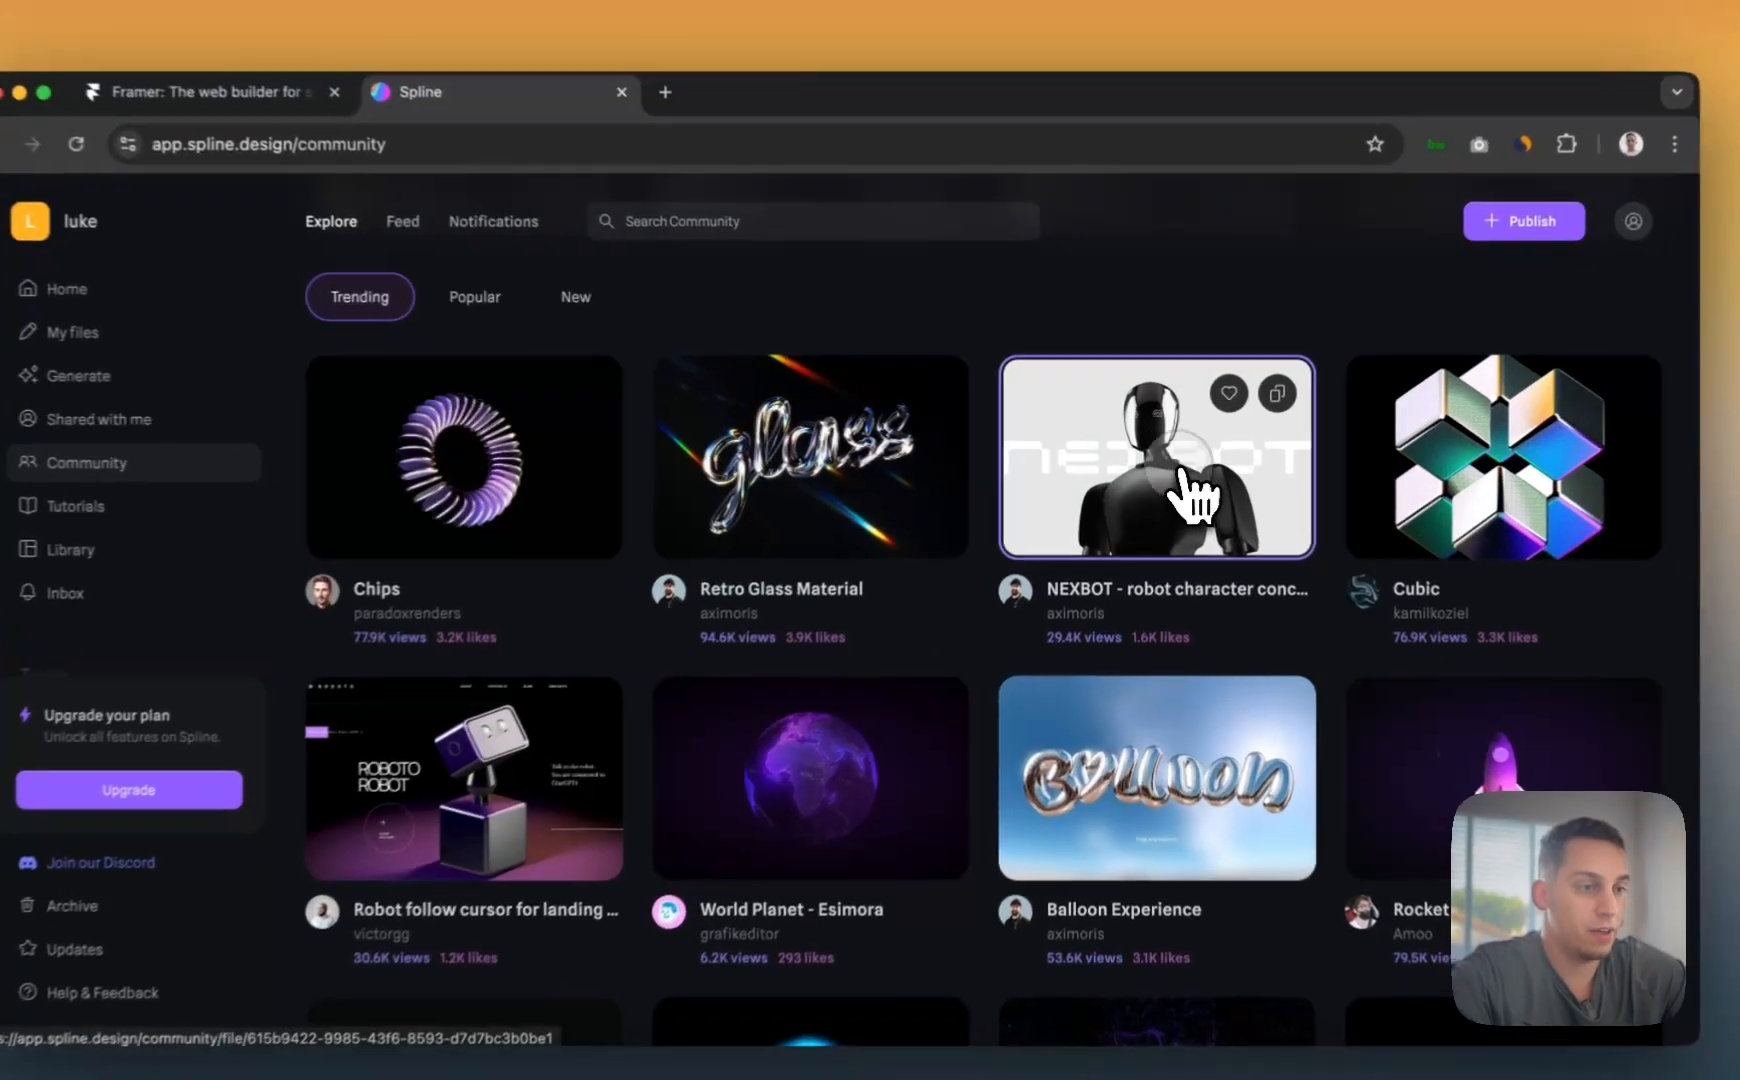
pyautogui.click(1178, 486)
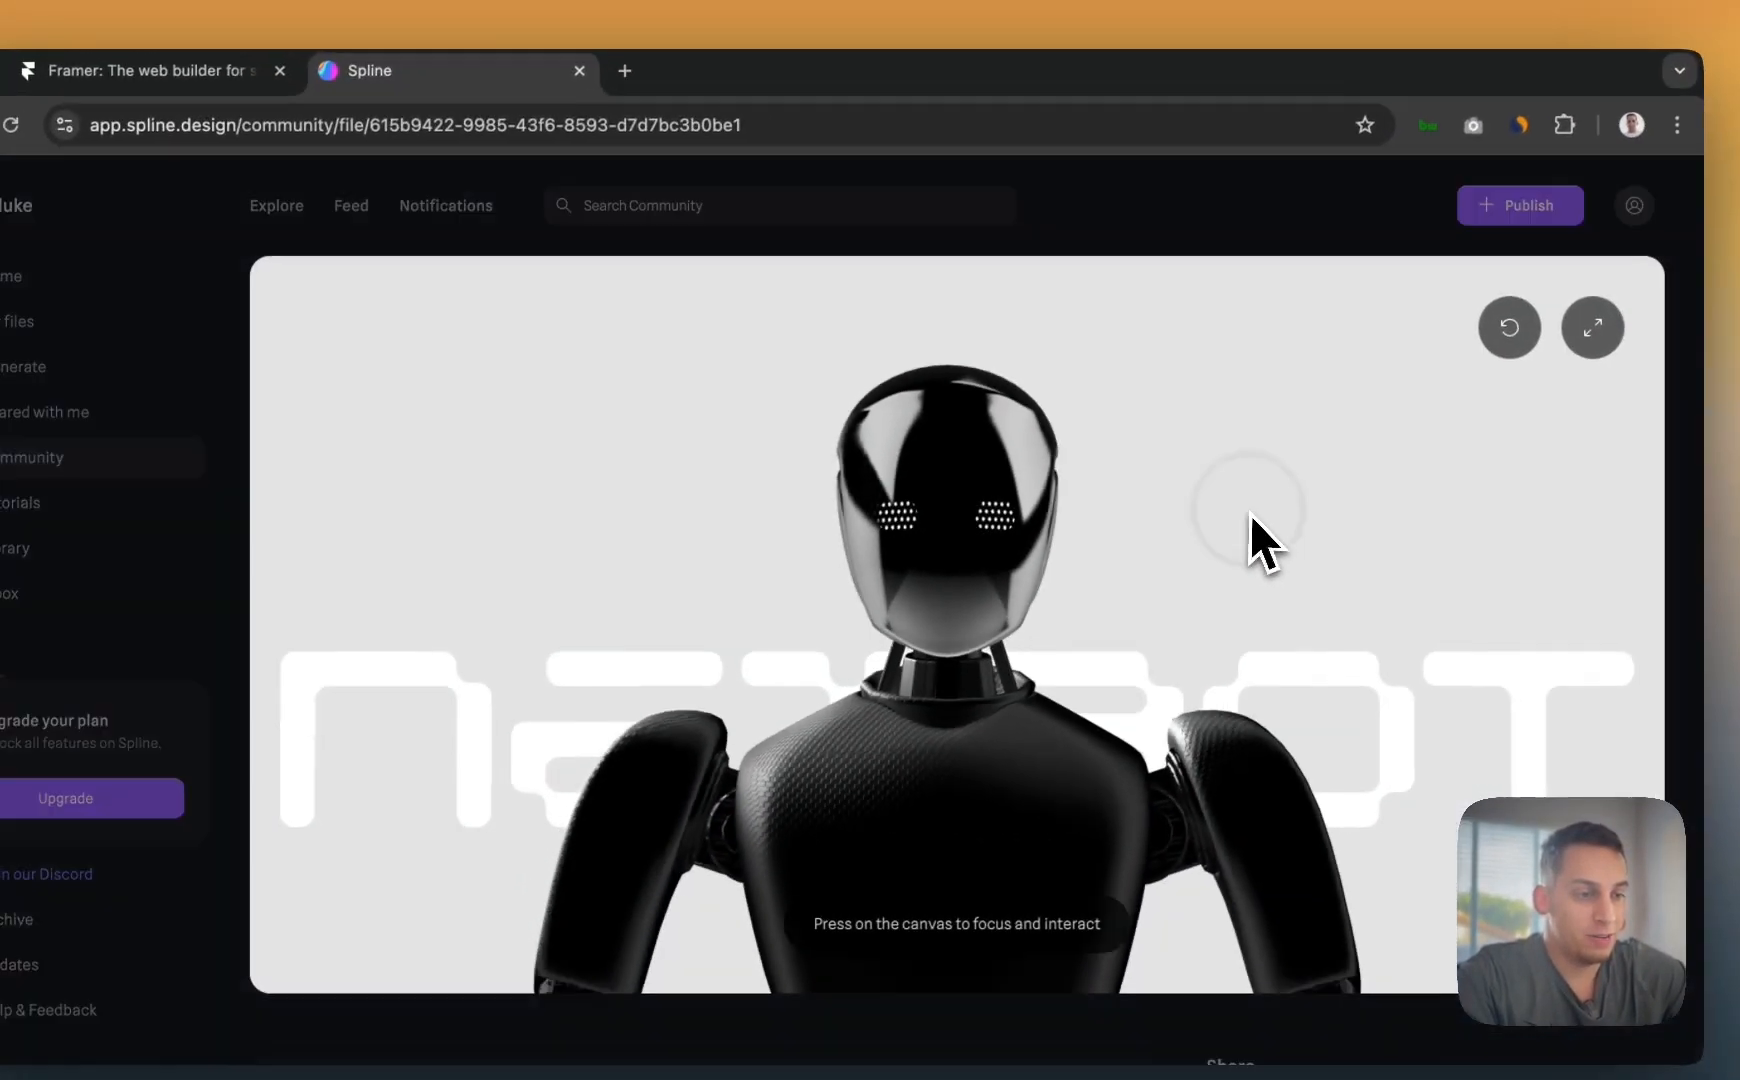
# - Try the NEXBOT scene's interactive preview, close it and review the project details and remix option
pyautogui.click(1250, 512)
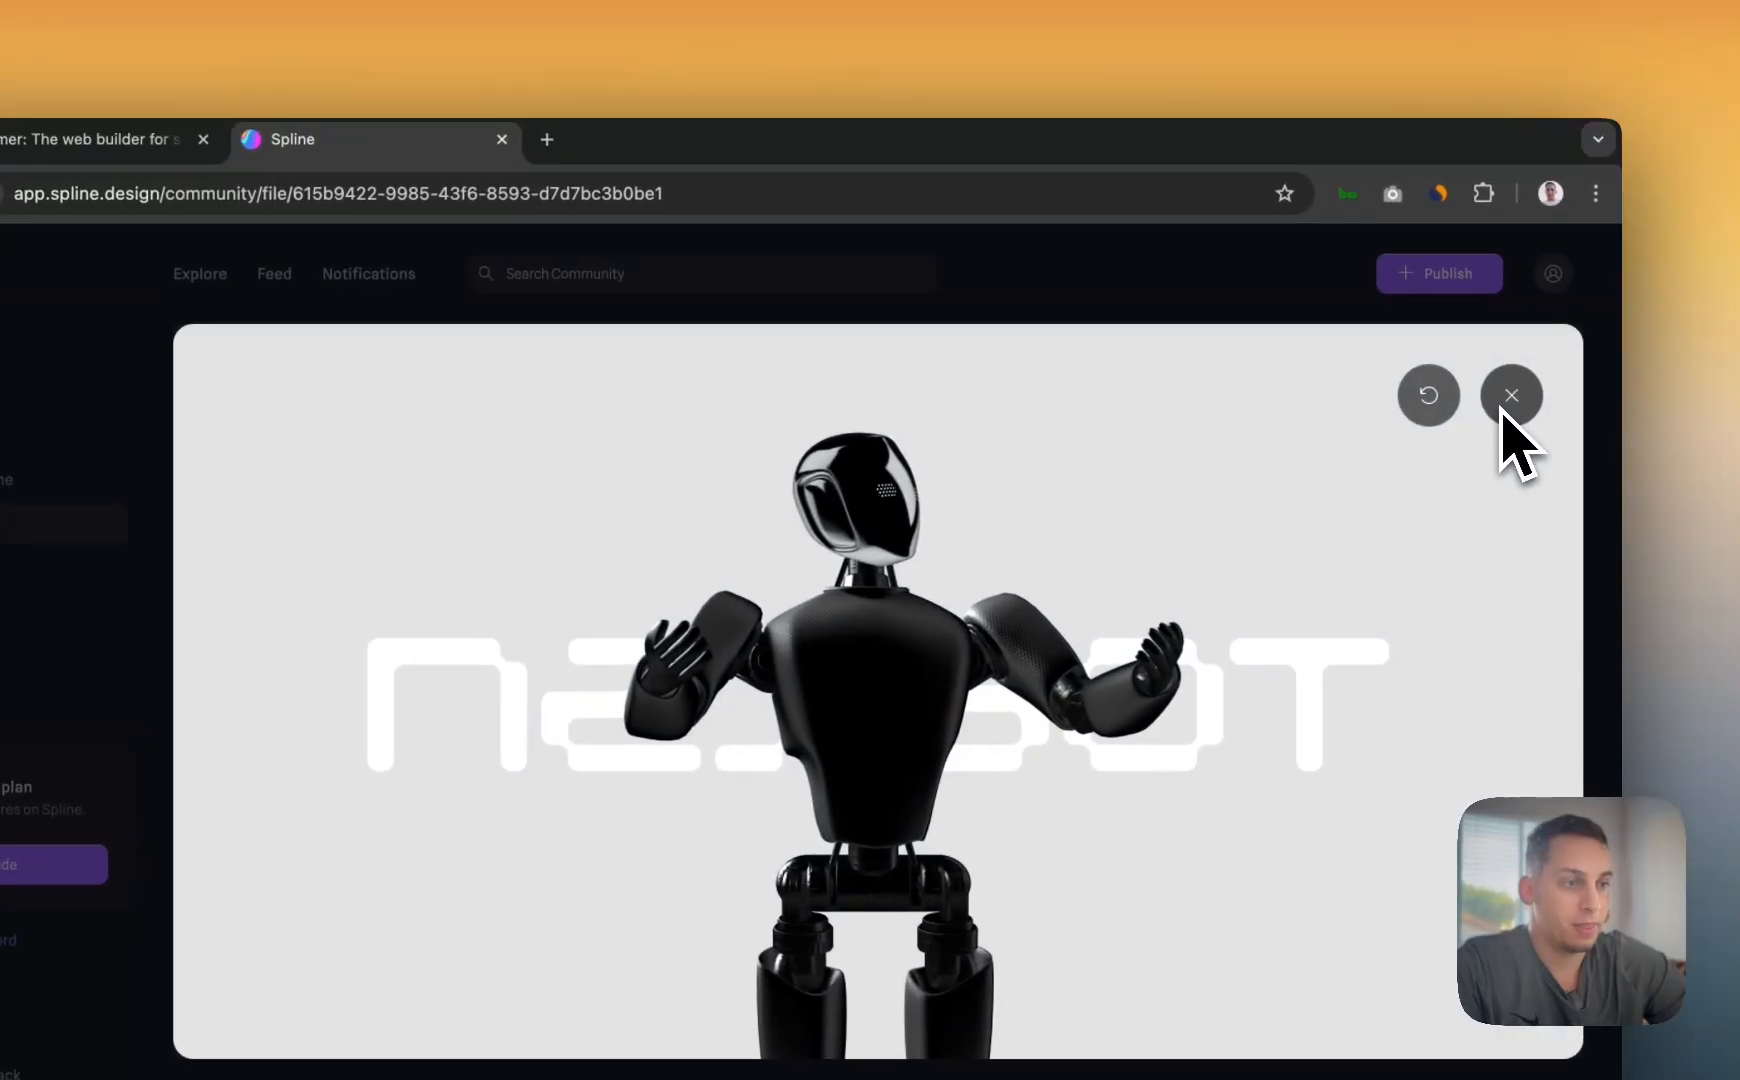
pyautogui.click(1512, 360)
pyautogui.click(1555, 160)
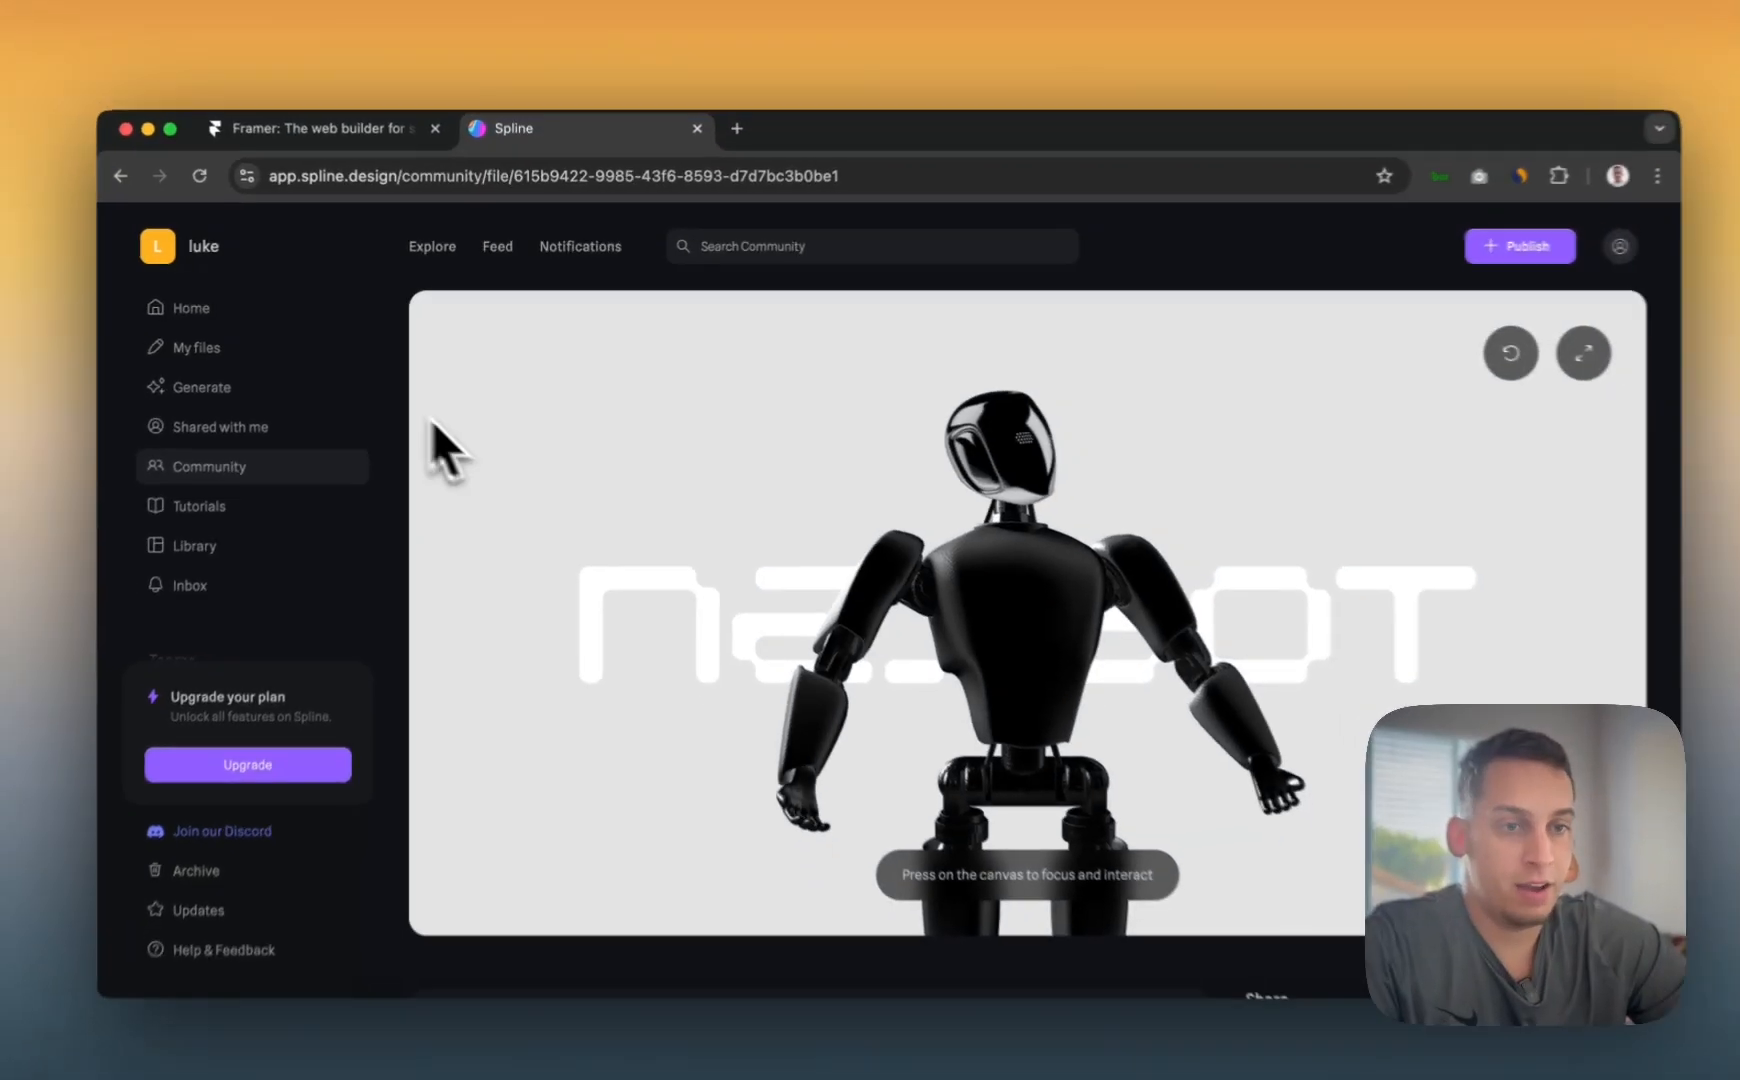
pyautogui.scroll(-3, 389, 520)
pyautogui.scroll(-4, 416, 487)
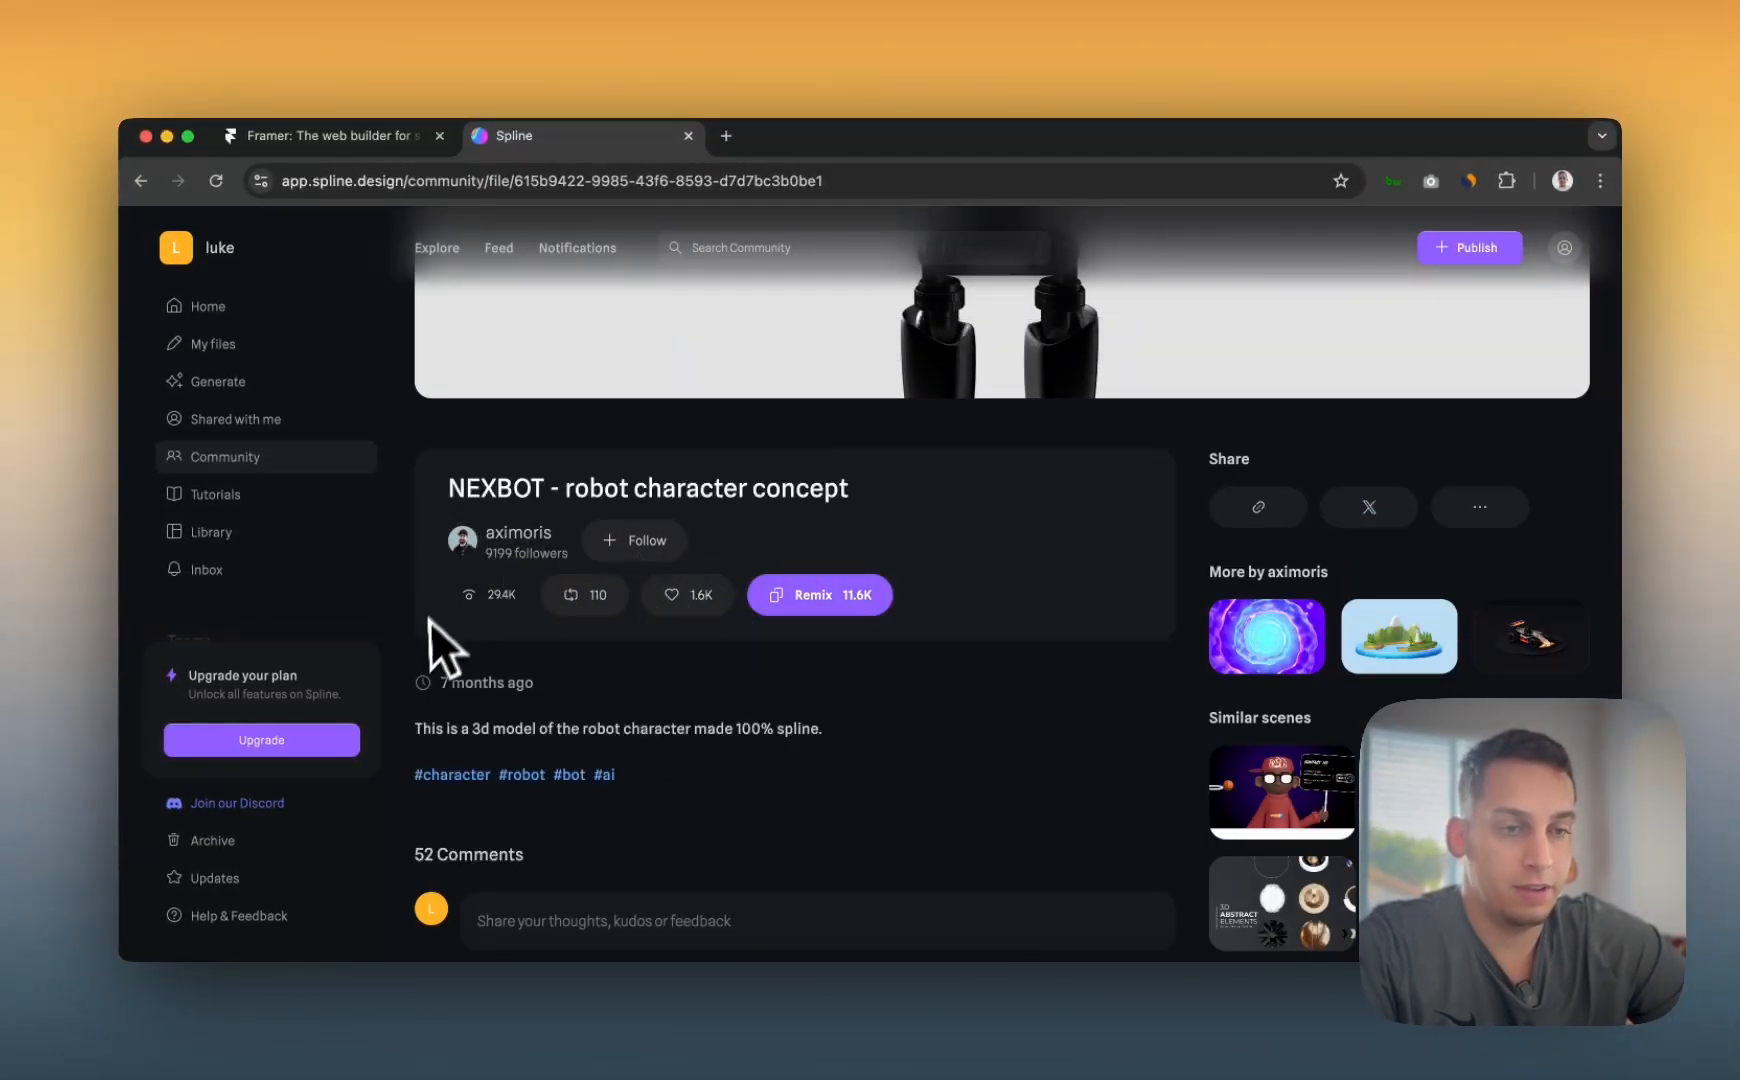
pyautogui.scroll(-1, 425, 630)
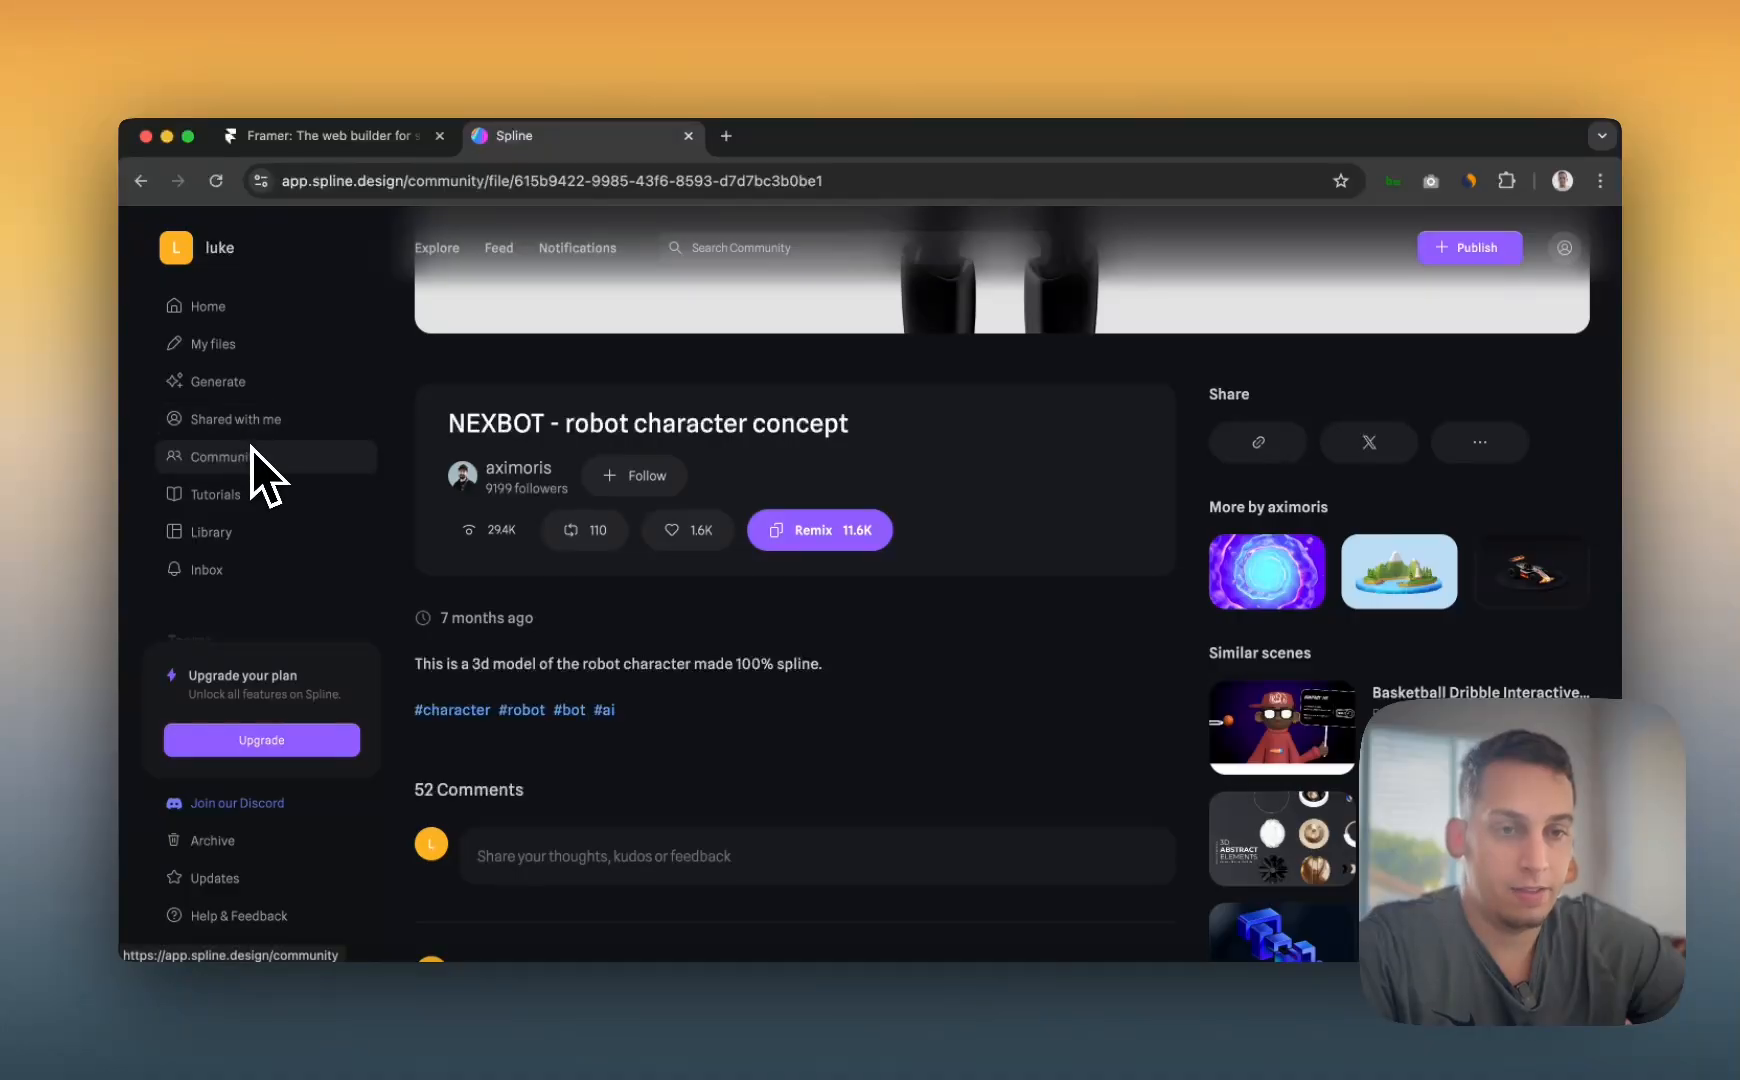
# - Return to the home page and create a new blank file, dismissing the template gallery
pyautogui.click(218, 322)
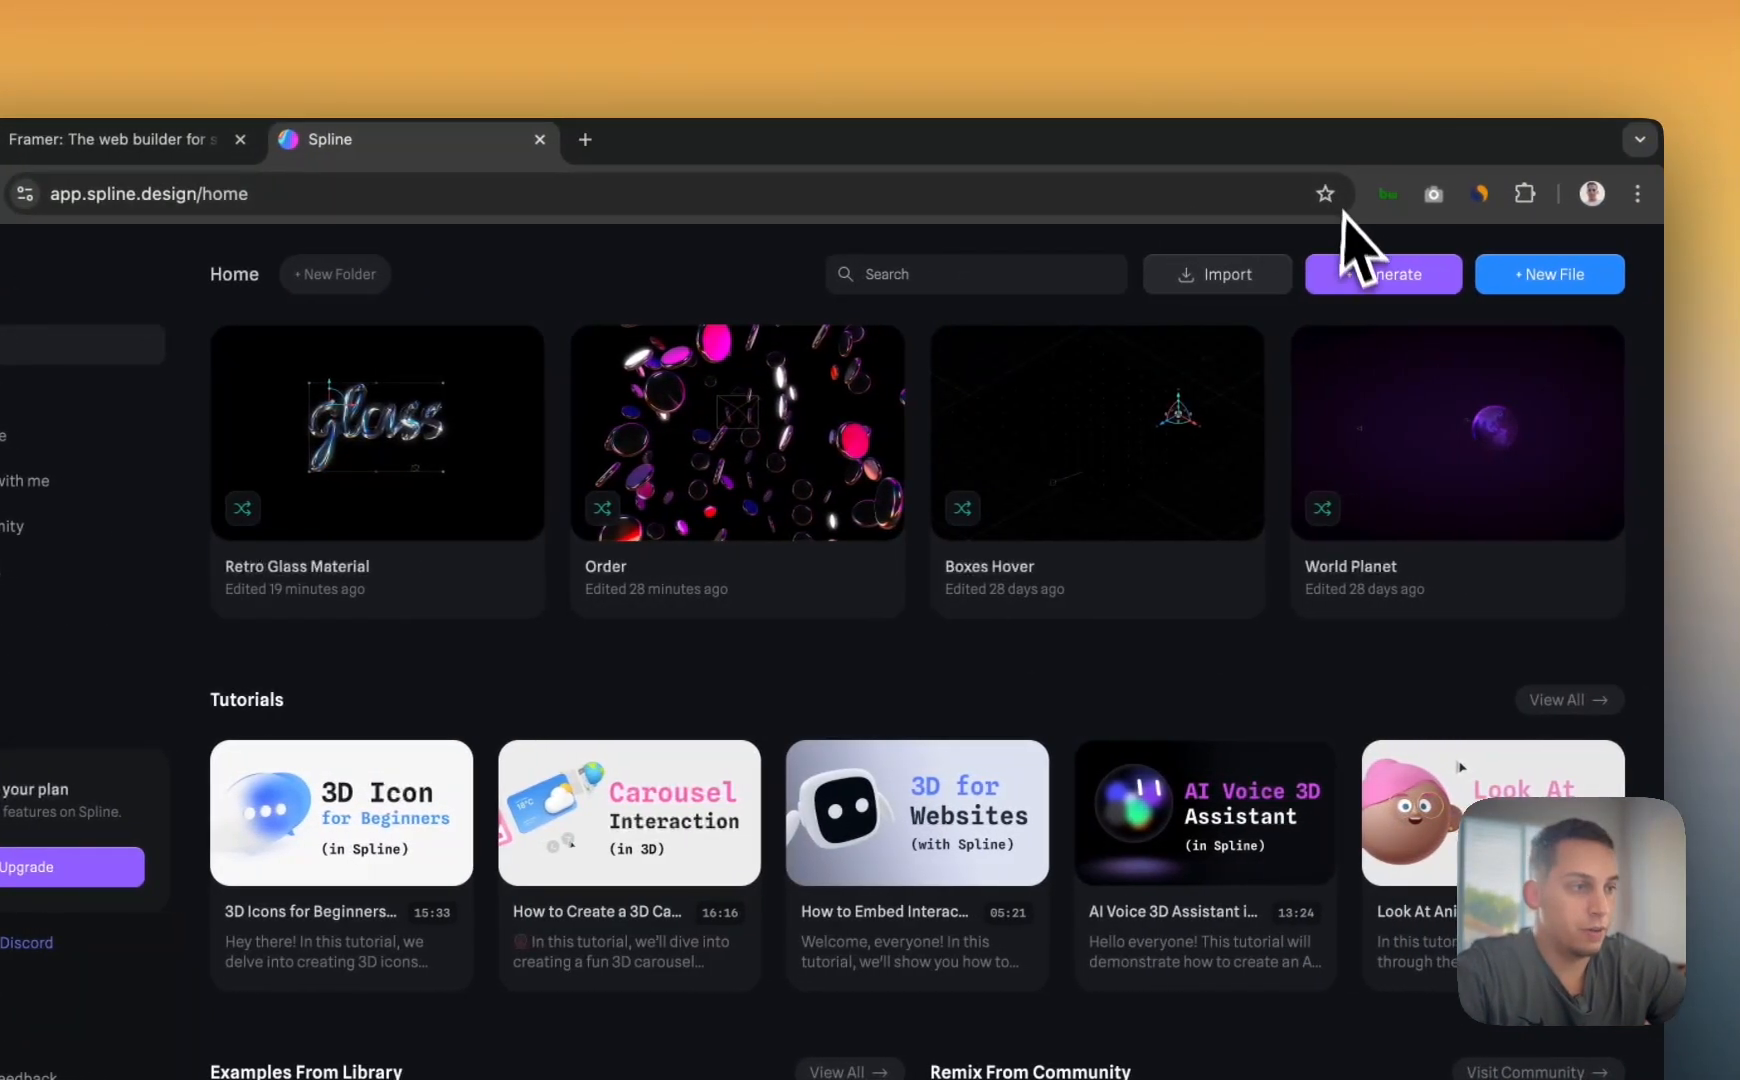
pyautogui.click(1508, 276)
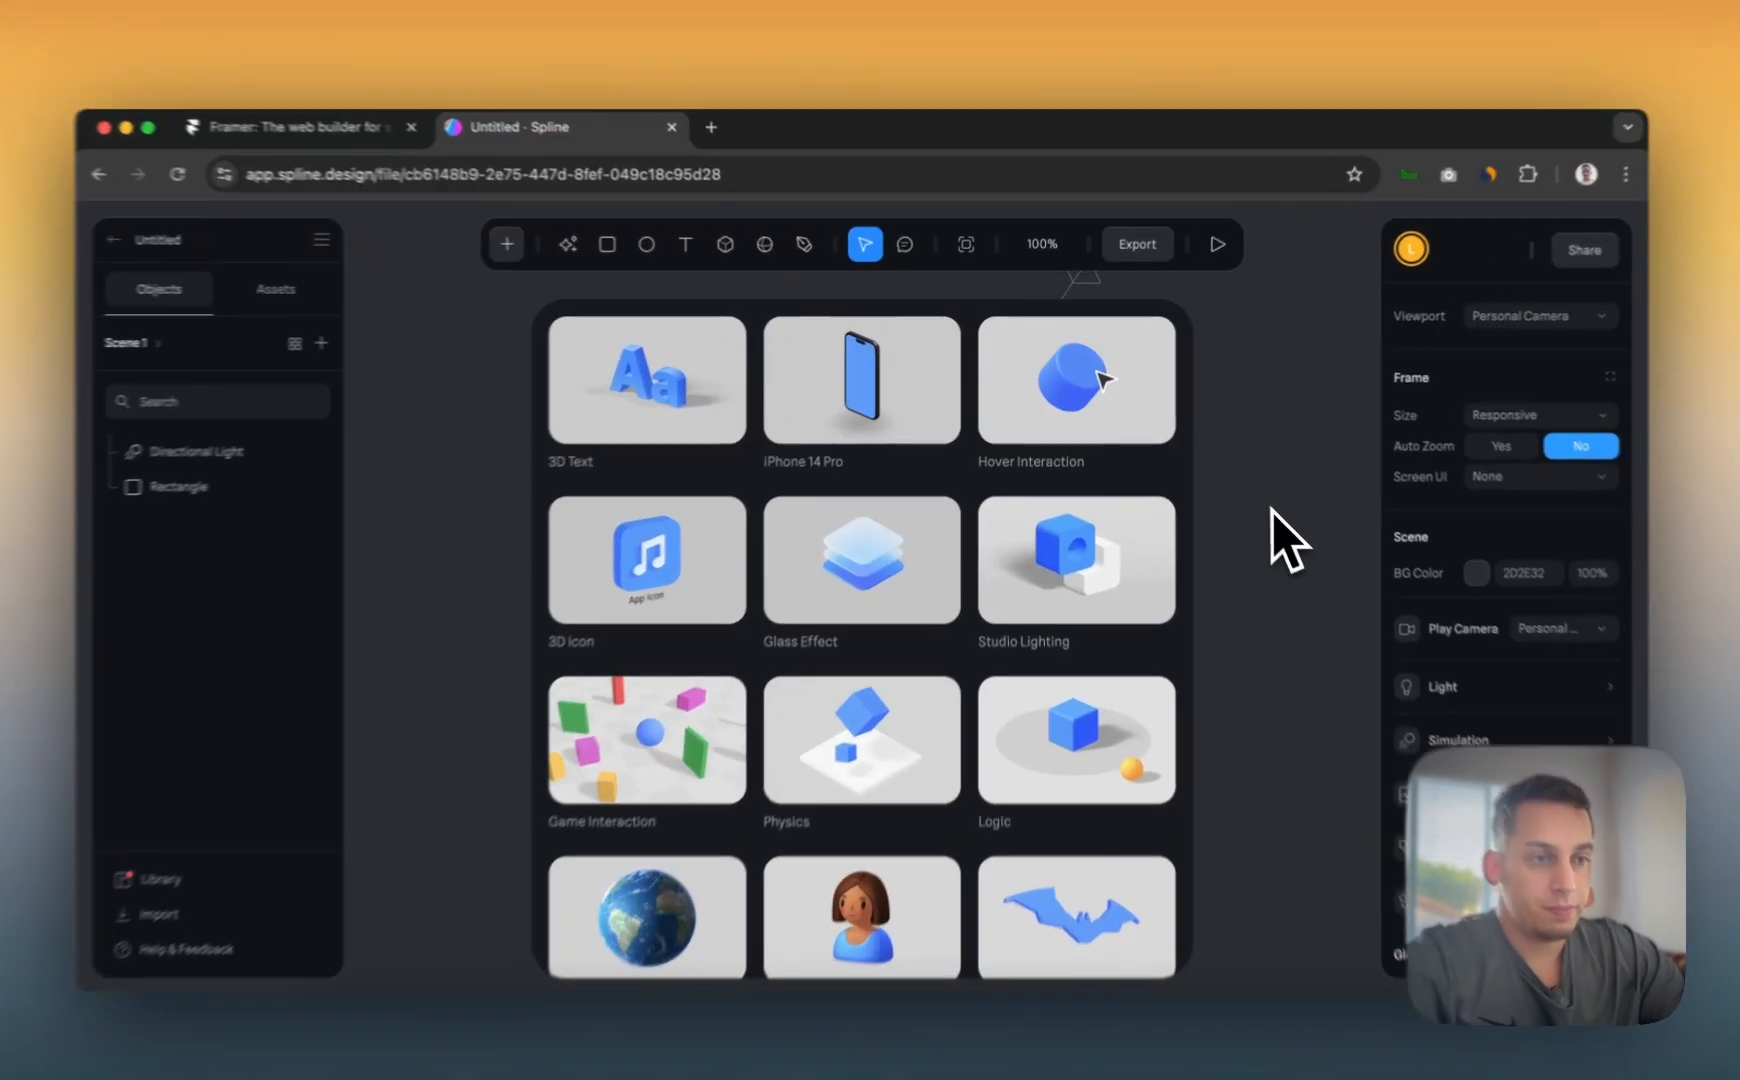
pyautogui.click(1272, 511)
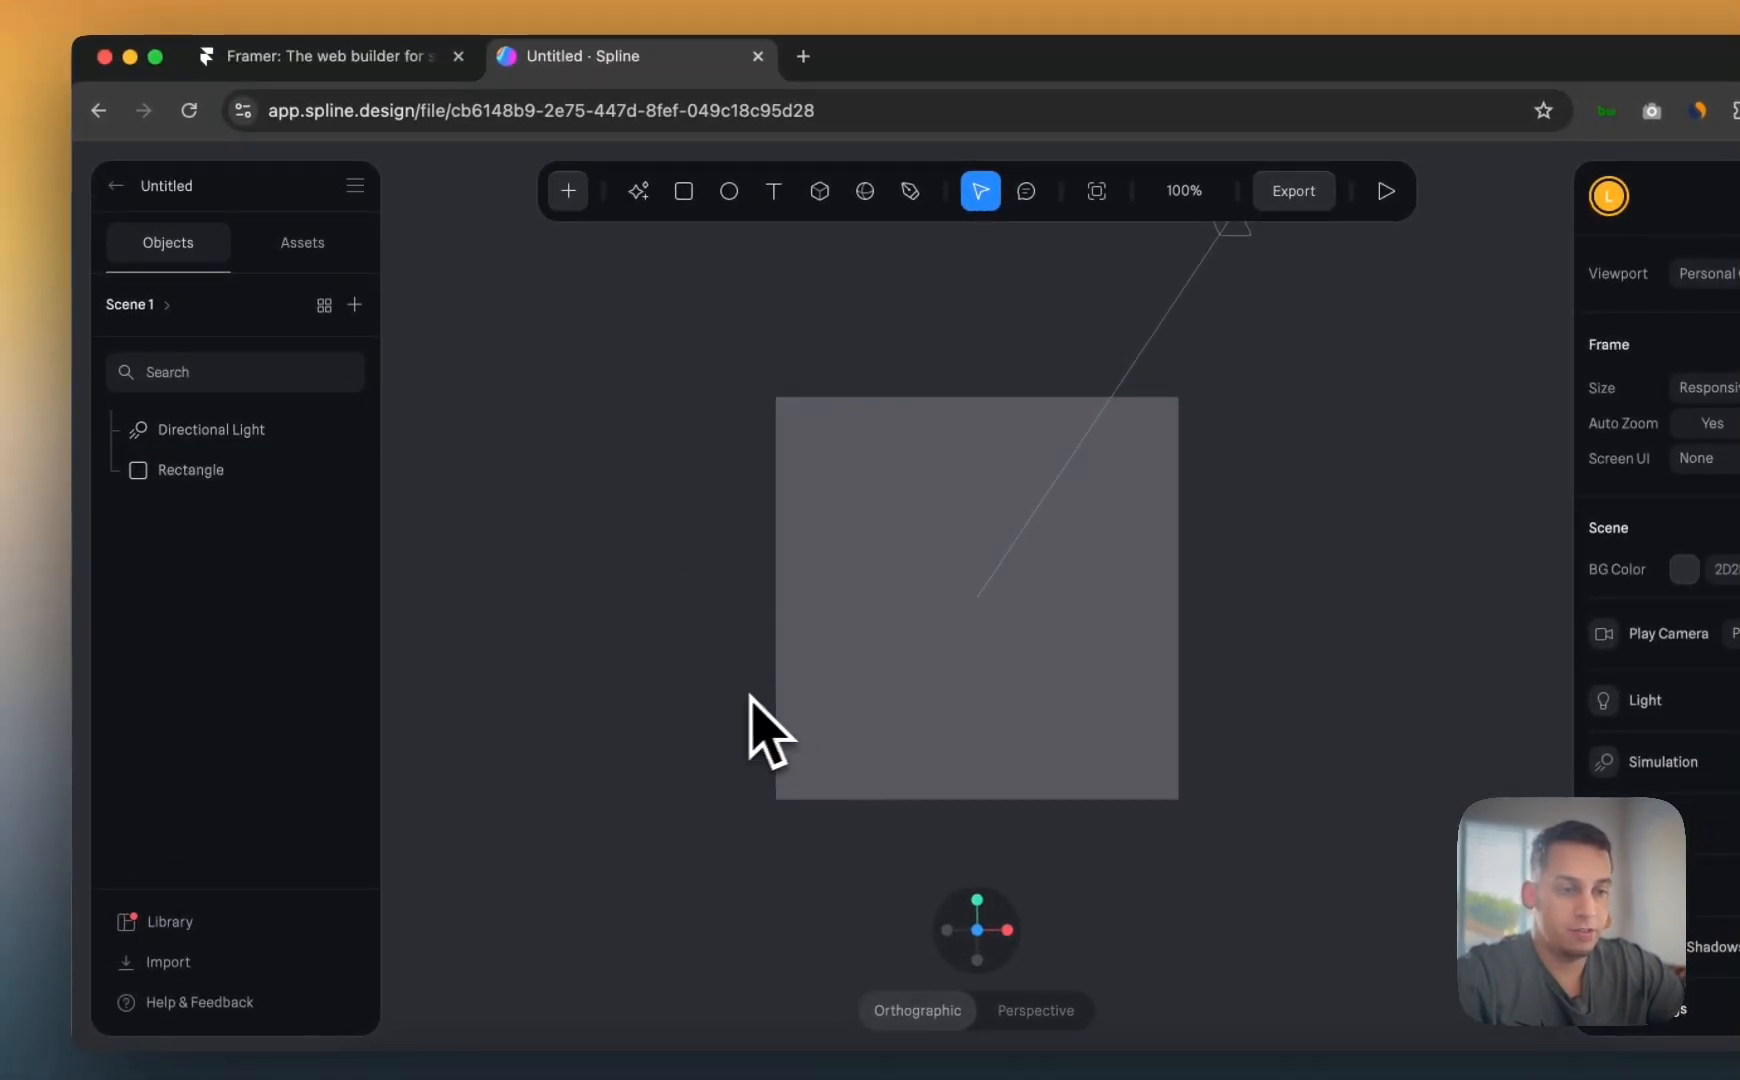
# - Examine the default rectangle in the new scene at closer and wider zoom levels
pyautogui.press('space')
pyautogui.moveTo(719, 688); pyautogui.dragTo(668, 645)
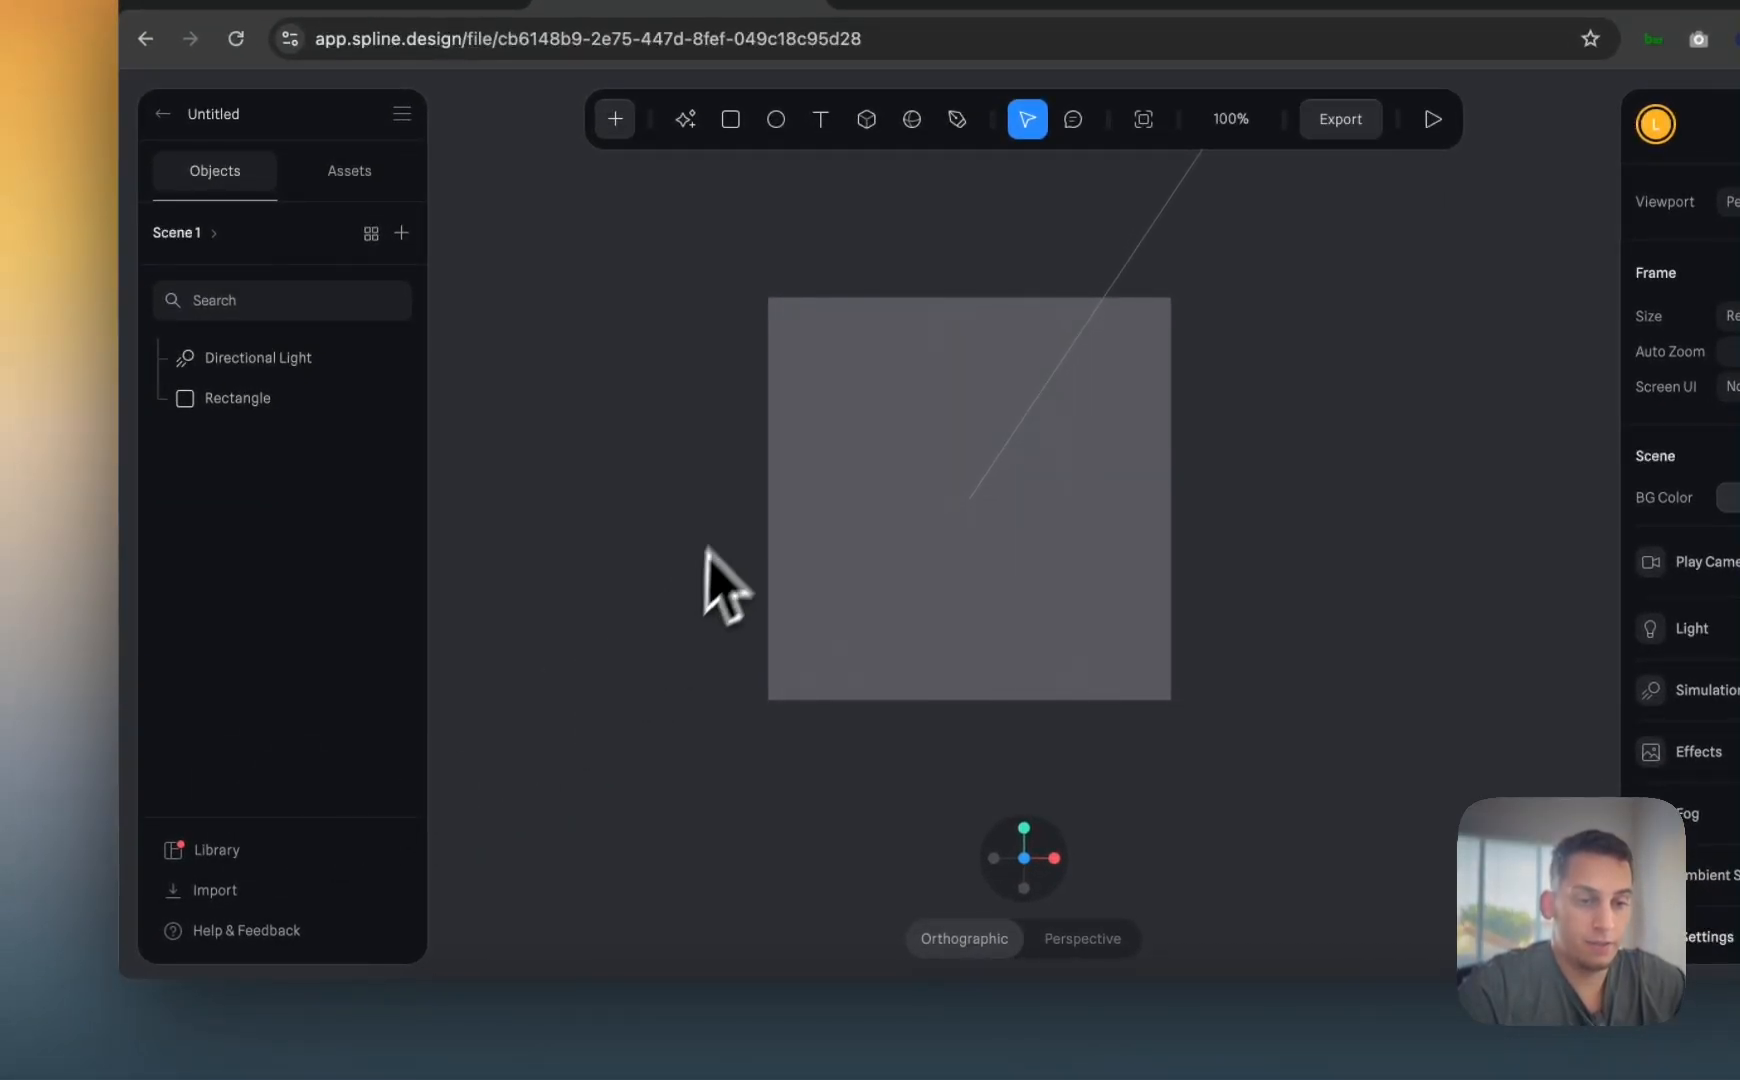
pyautogui.scroll(-2, 736, 505)
pyautogui.scroll(2, 736, 506)
pyautogui.scroll(-8, 736, 506)
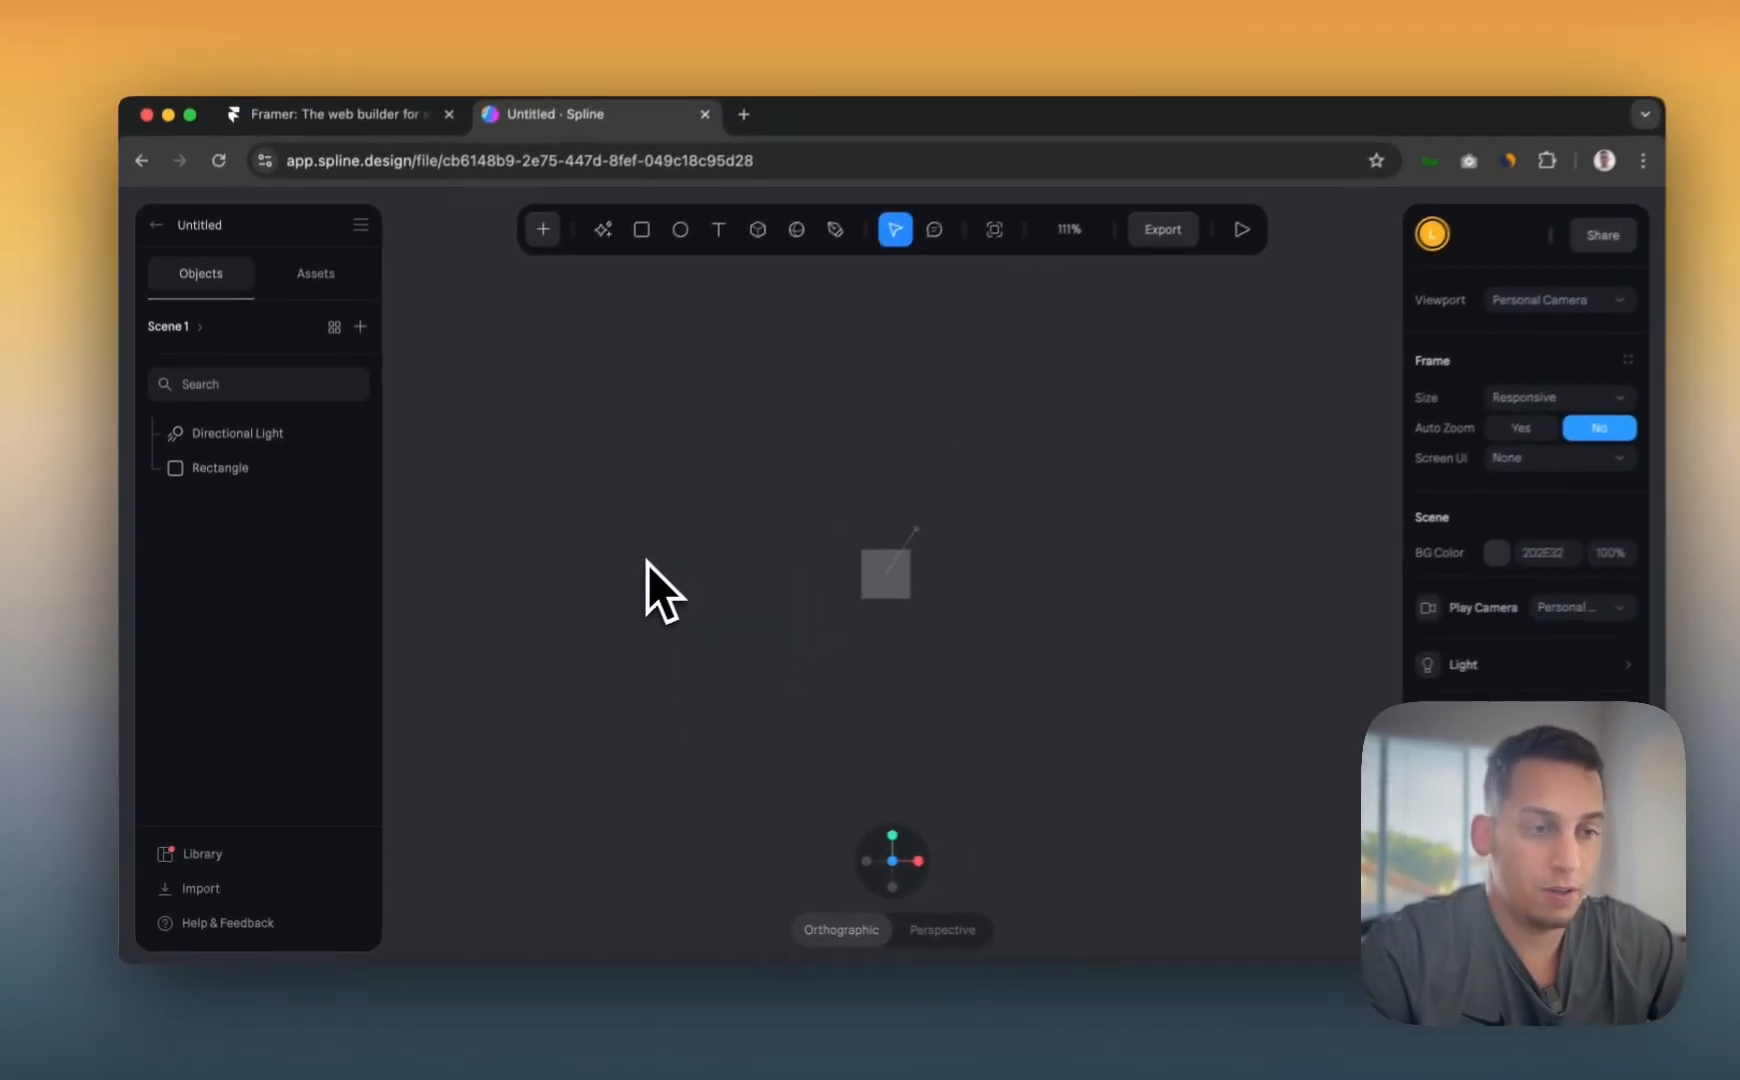
pyautogui.scroll(10, 736, 506)
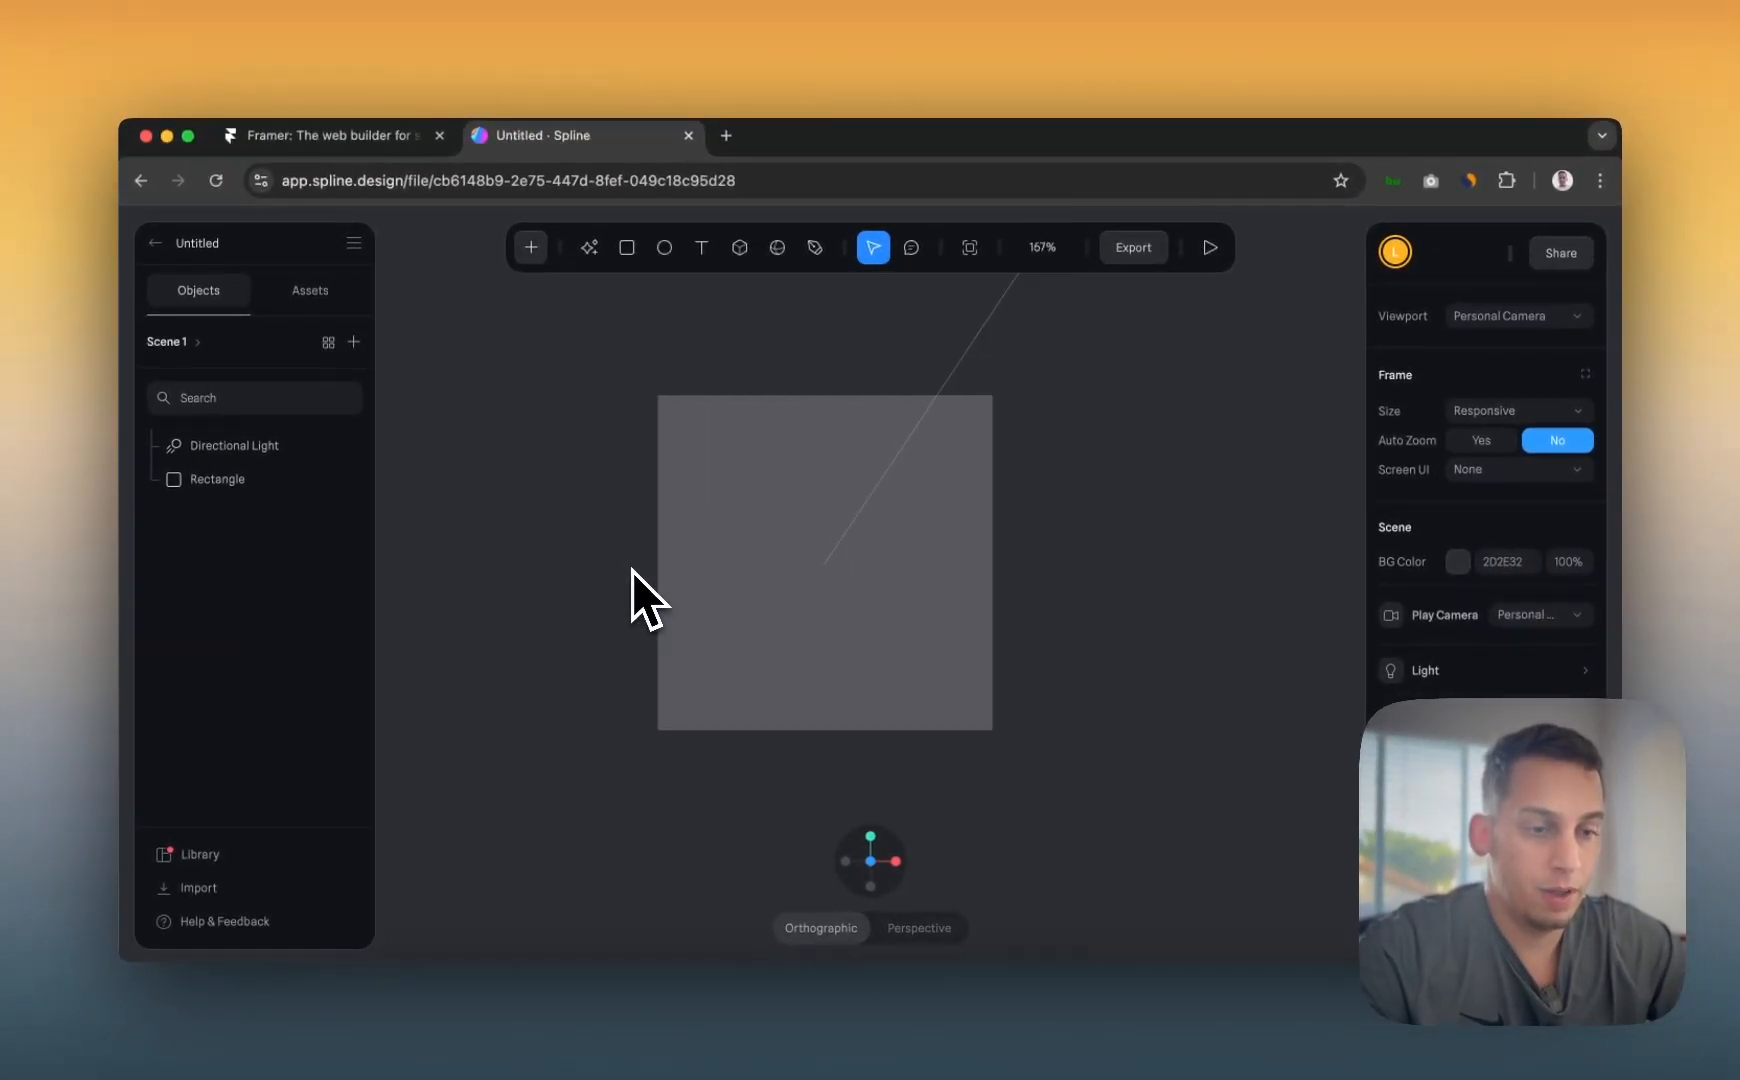
pyautogui.scroll(-3, 632, 571)
pyautogui.scroll(3, 632, 571)
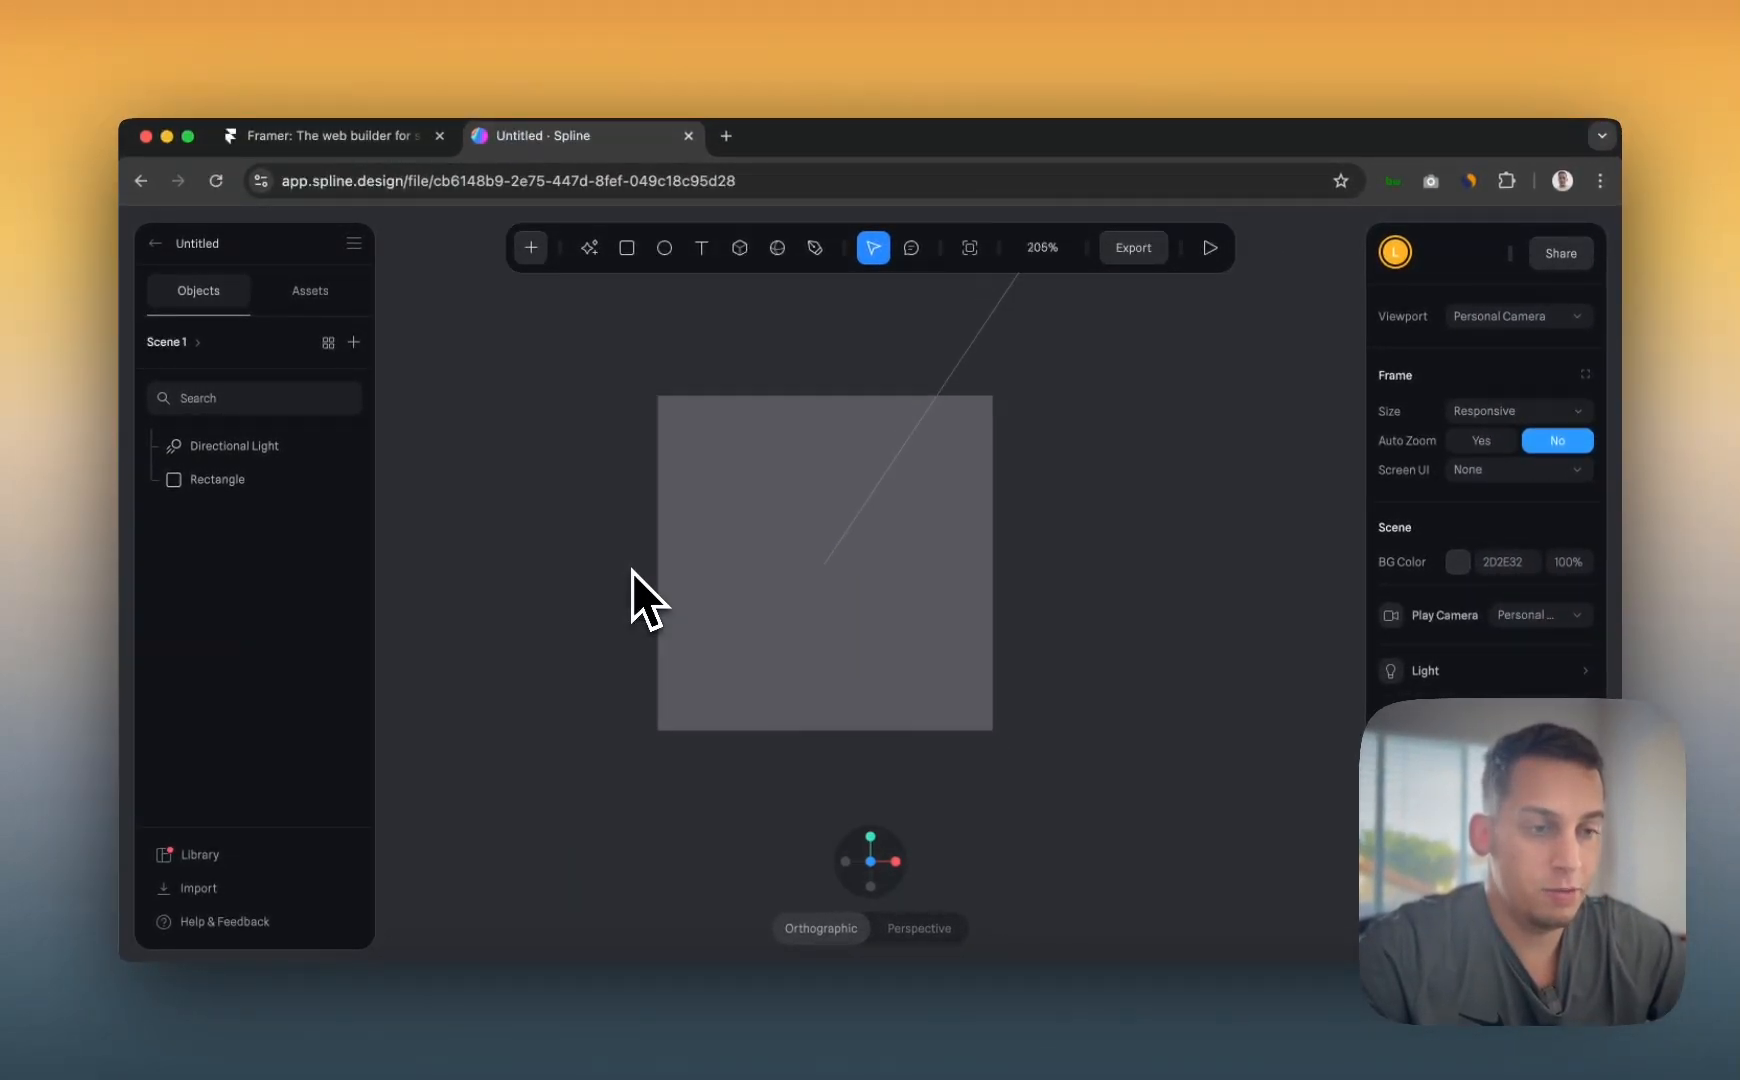
pyautogui.scroll(-8, 632, 571)
pyautogui.scroll(4, 632, 571)
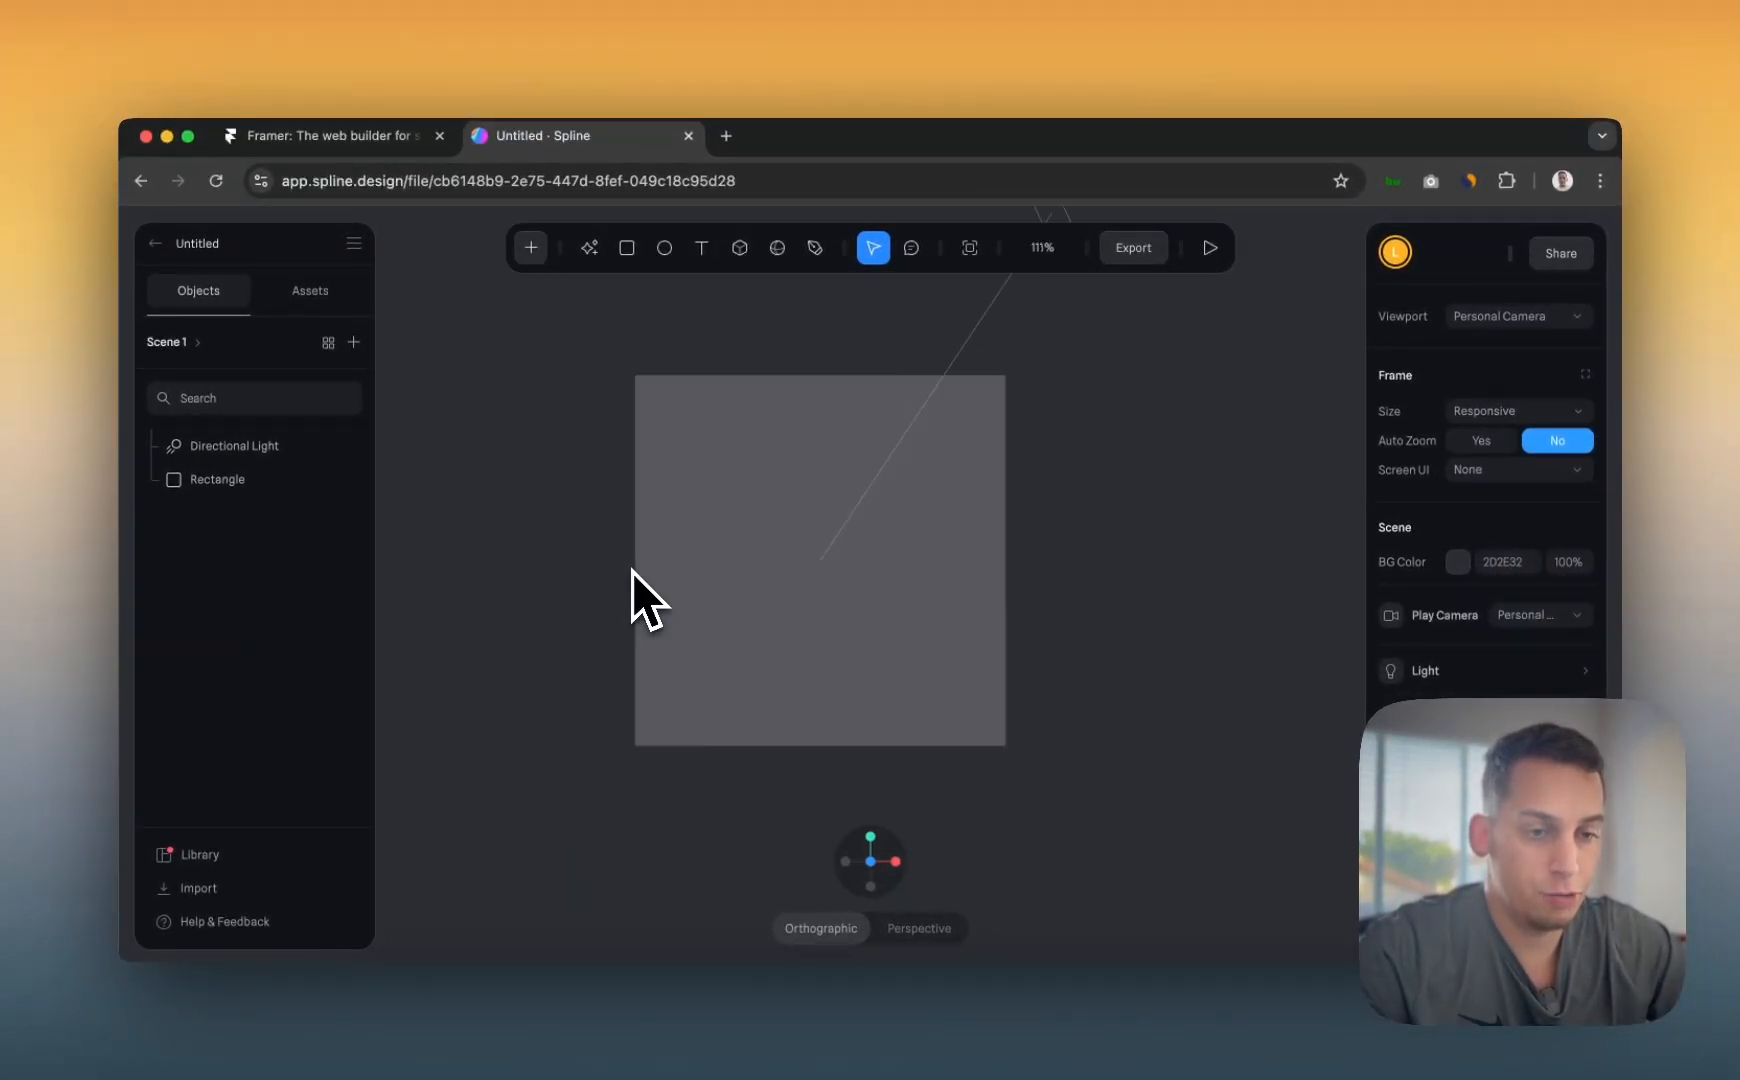
# - Pan around the scene in all directions to examine the rectangle and the area surrounding it
pyautogui.press('space')
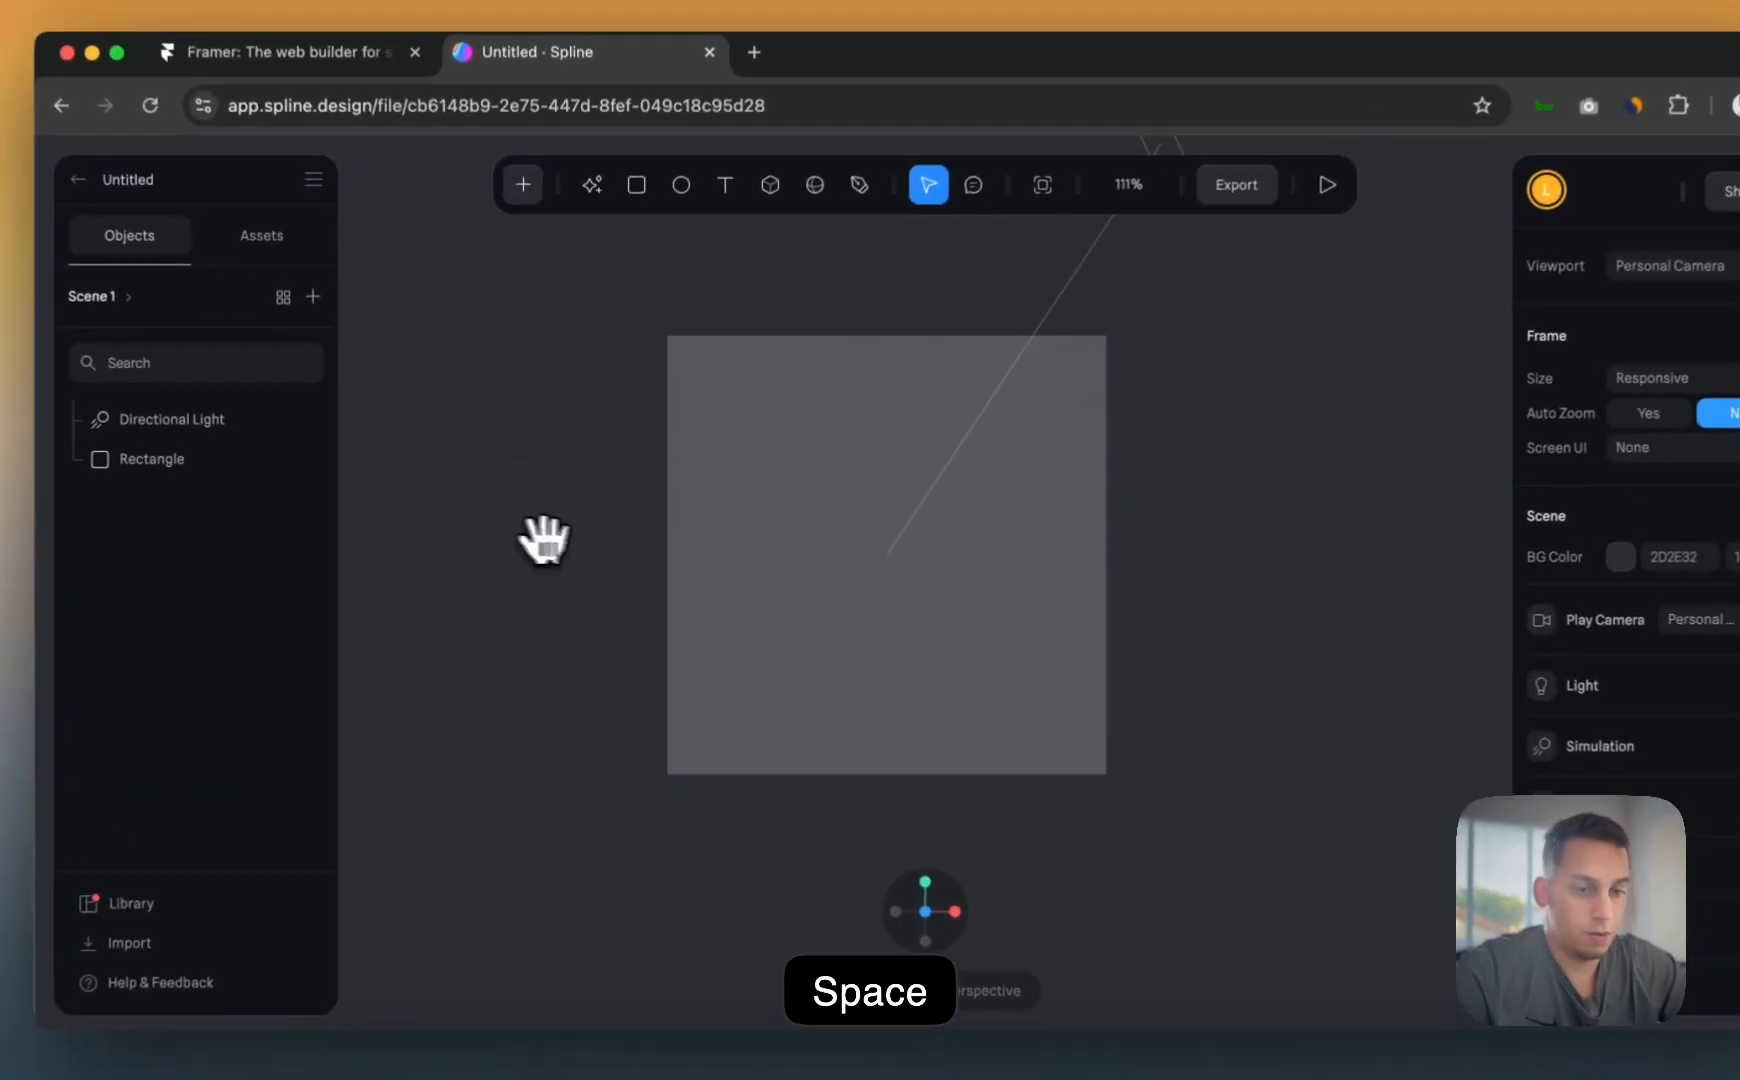
pyautogui.moveTo(540, 560); pyautogui.dragTo(668, 620)
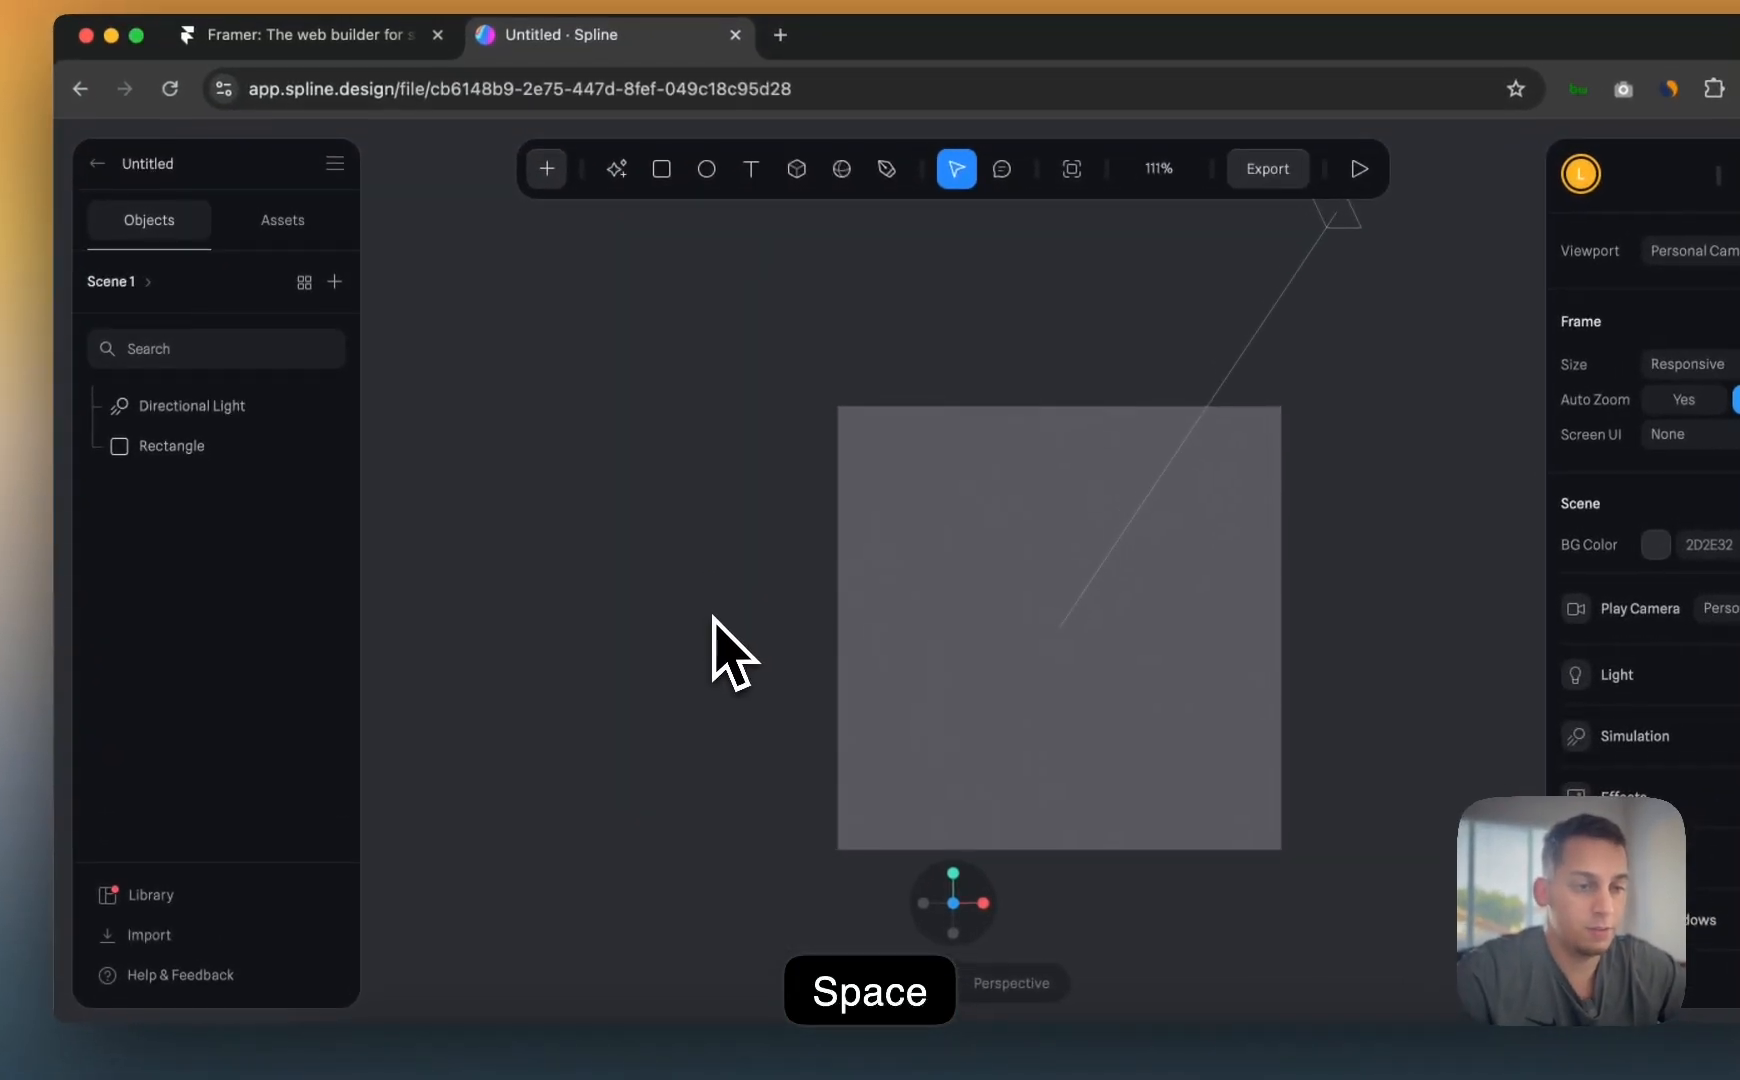
pyautogui.scroll(-2, 698, 616)
pyautogui.hscroll(3, 698, 616)
pyautogui.hscroll(-3, 715, 617)
pyautogui.scroll(1, 715, 617)
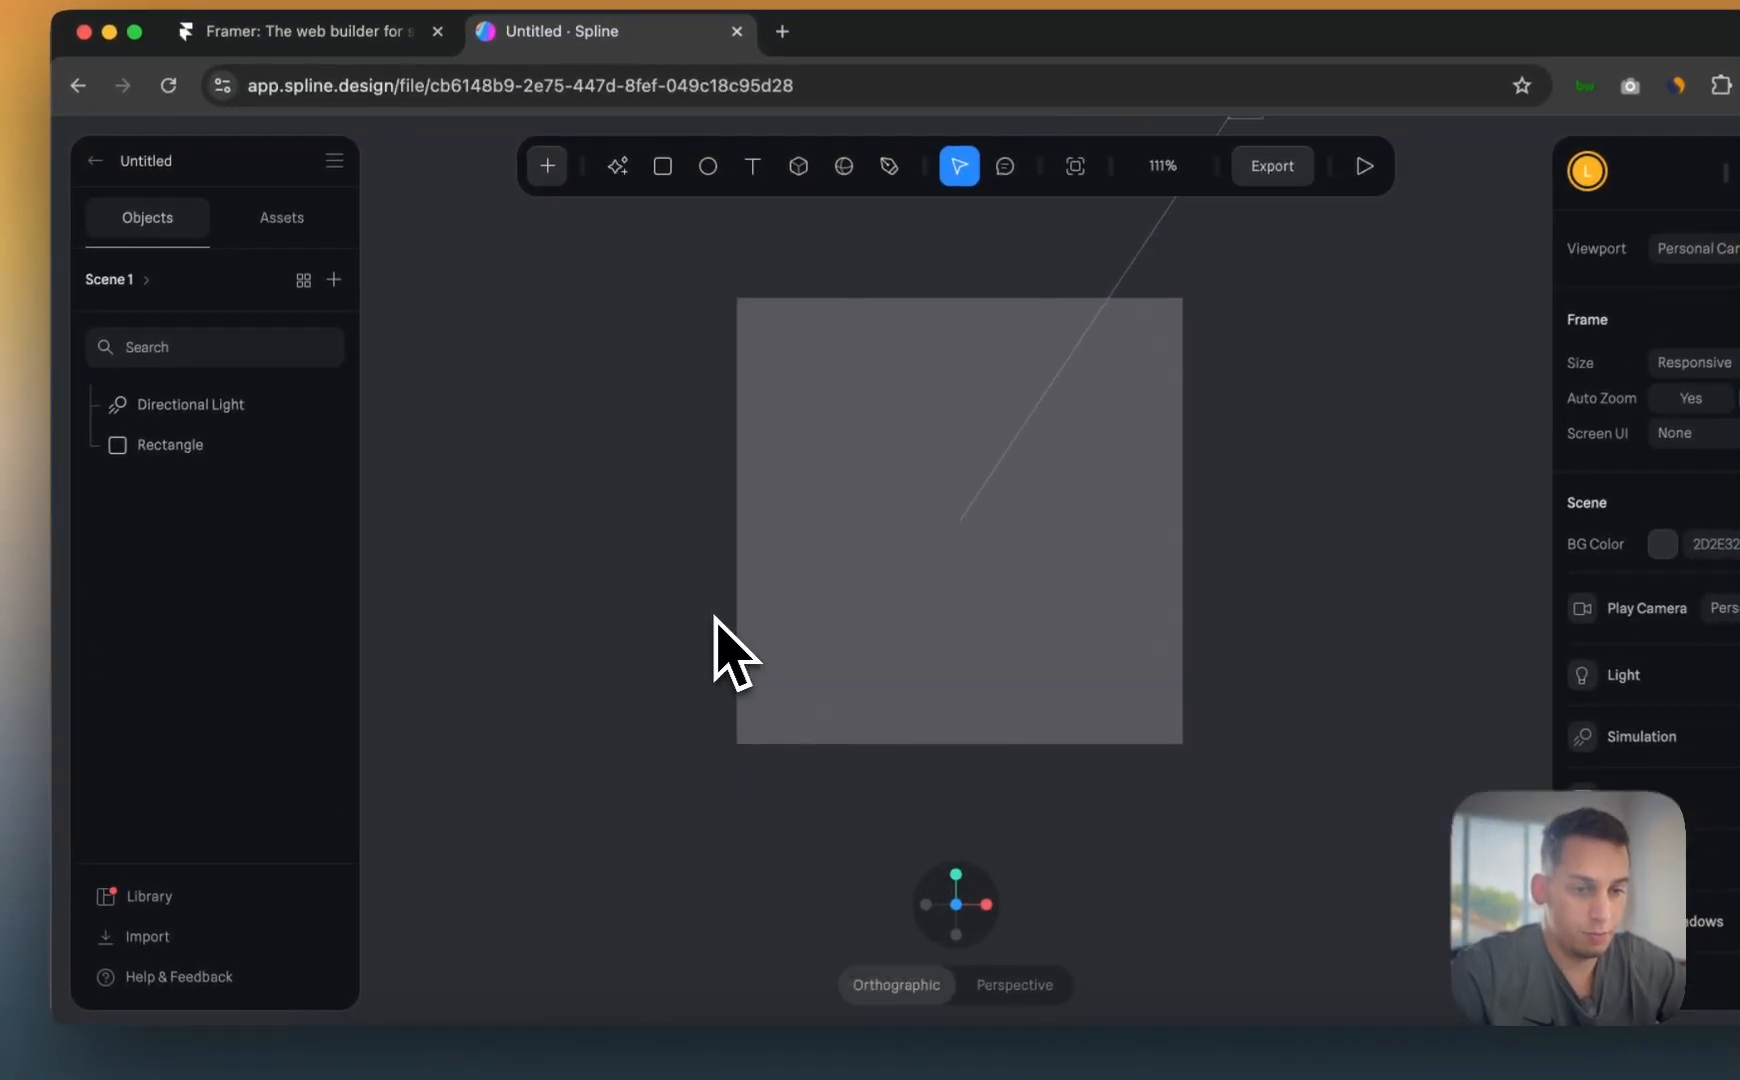
pyautogui.hscroll(2, 715, 617)
pyautogui.scroll(-2, 715, 617)
pyautogui.hscroll(-5, 716, 619)
pyautogui.hscroll(4, 716, 619)
pyautogui.scroll(1, 716, 619)
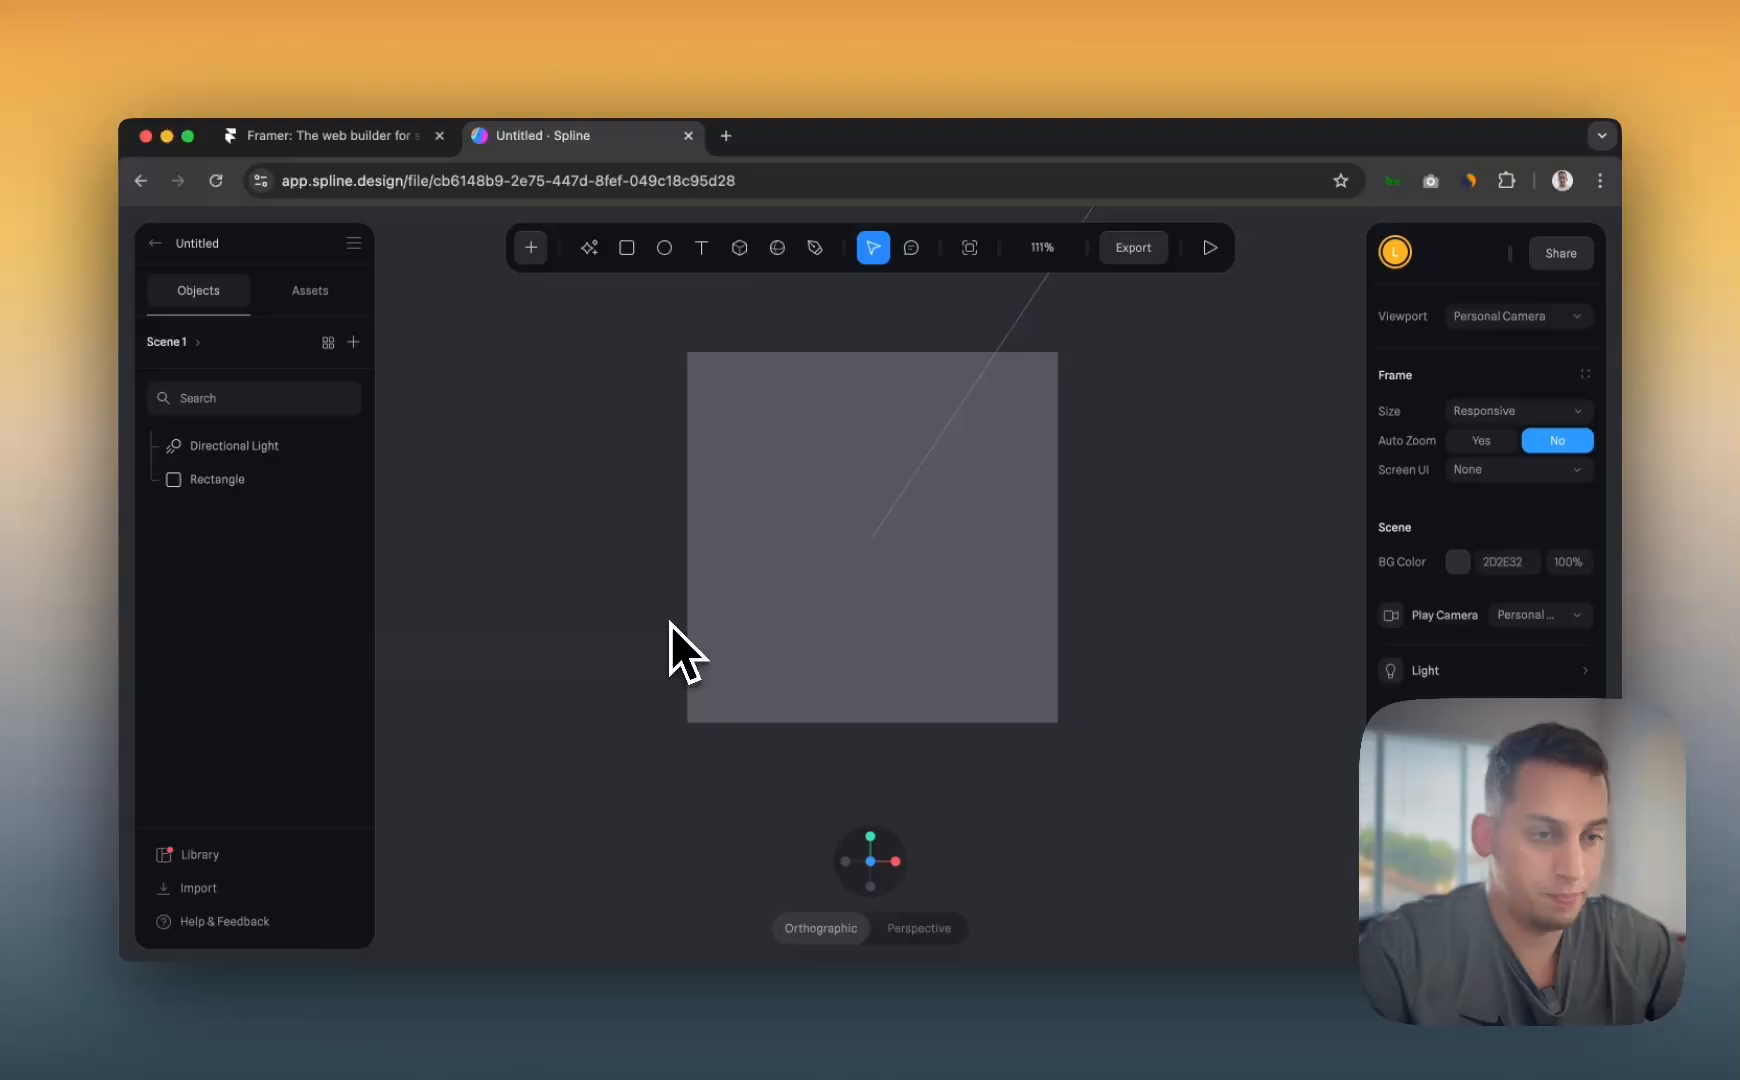
pyautogui.scroll(1, 670, 624)
pyautogui.hscroll(-1, 670, 624)
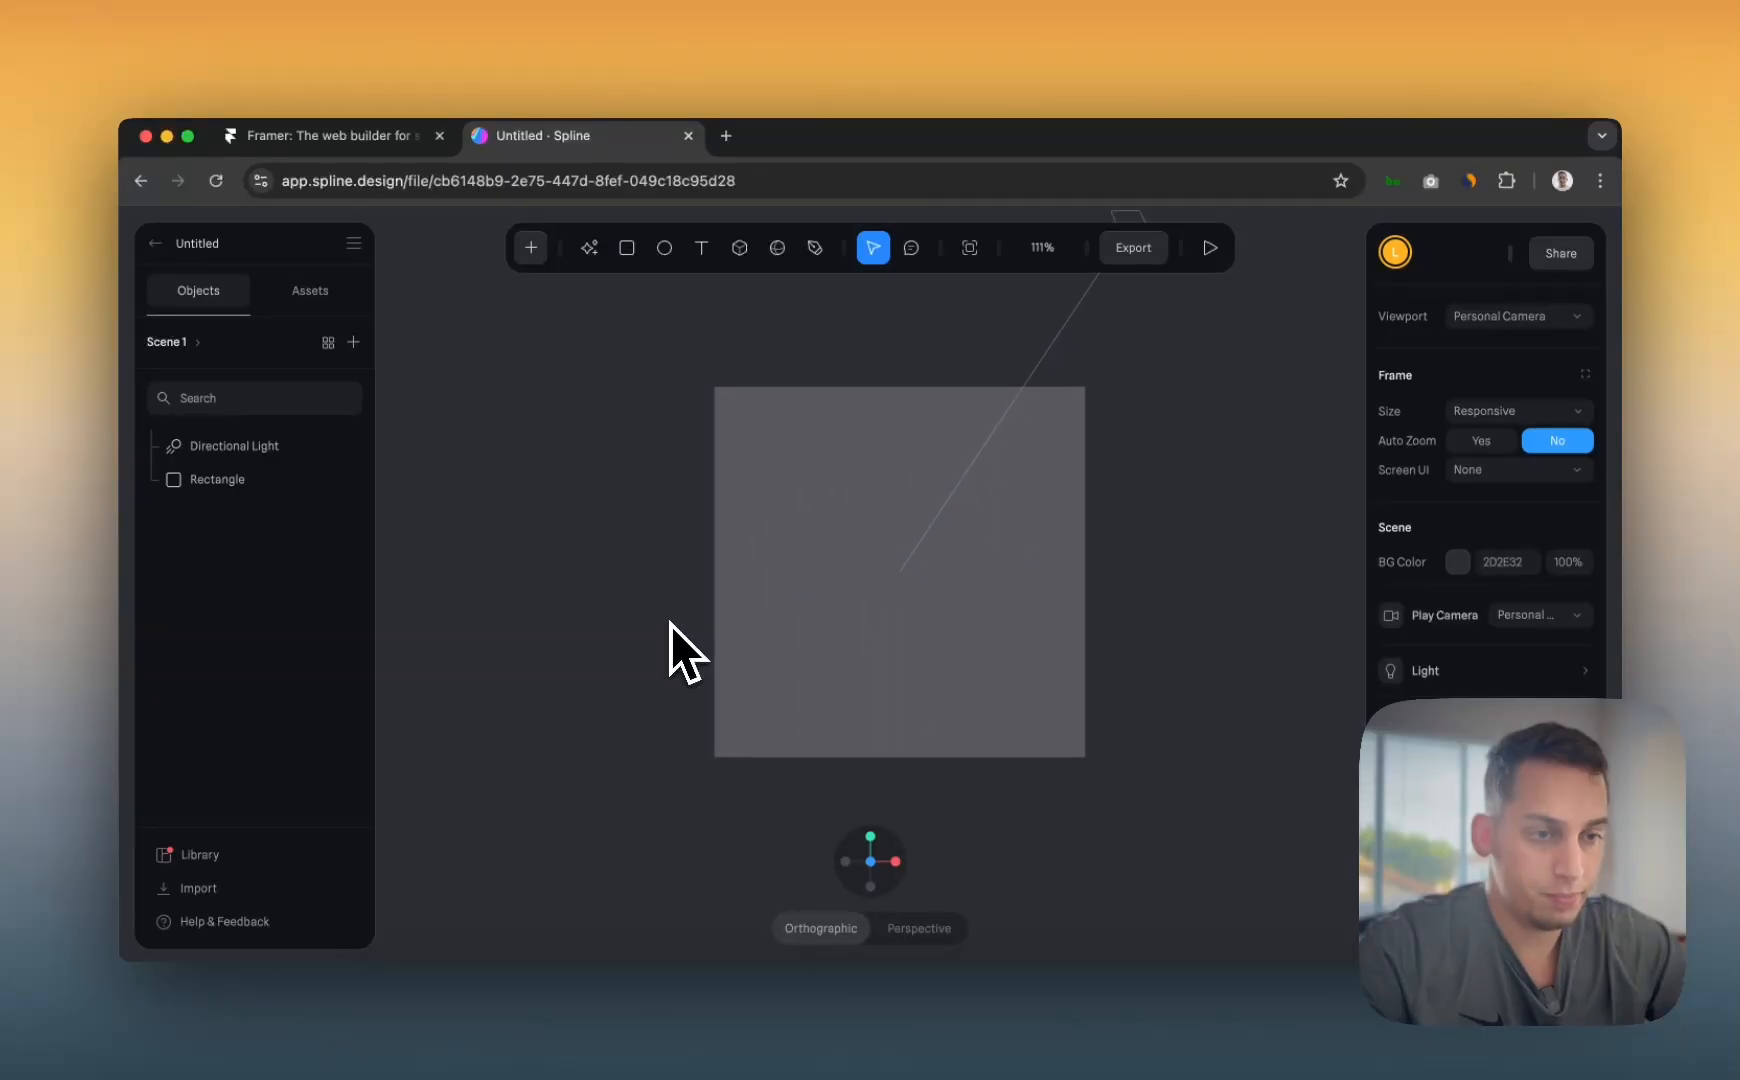
pyautogui.hscroll(3, 670, 624)
pyautogui.scroll(2, 670, 624)
pyautogui.hscroll(-1, 670, 624)
pyautogui.hscroll(-3, 670, 624)
pyautogui.scroll(-1, 670, 624)
pyautogui.hscroll(3, 670, 624)
pyautogui.scroll(-1, 670, 624)
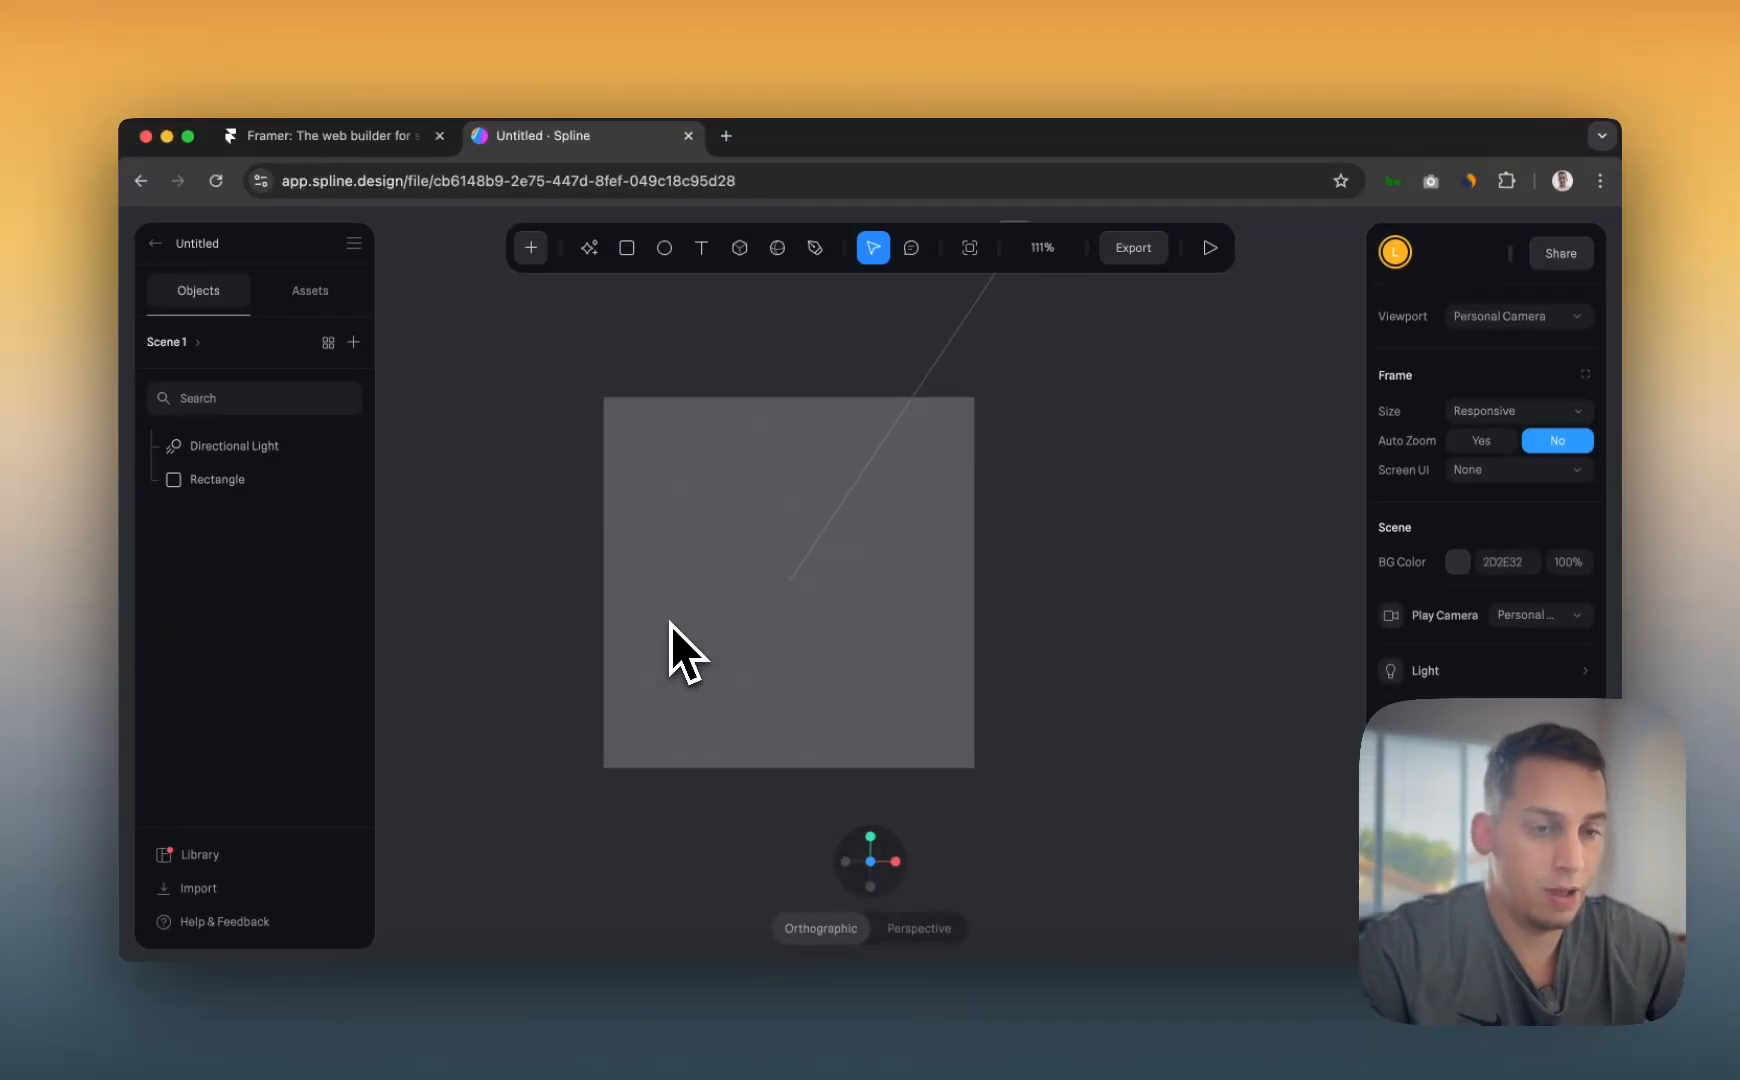
pyautogui.scroll(2, 670, 624)
pyautogui.hscroll(-3, 670, 624)
pyautogui.scroll(-2, 670, 624)
pyautogui.hscroll(1, 670, 624)
pyautogui.hscroll(3, 670, 624)
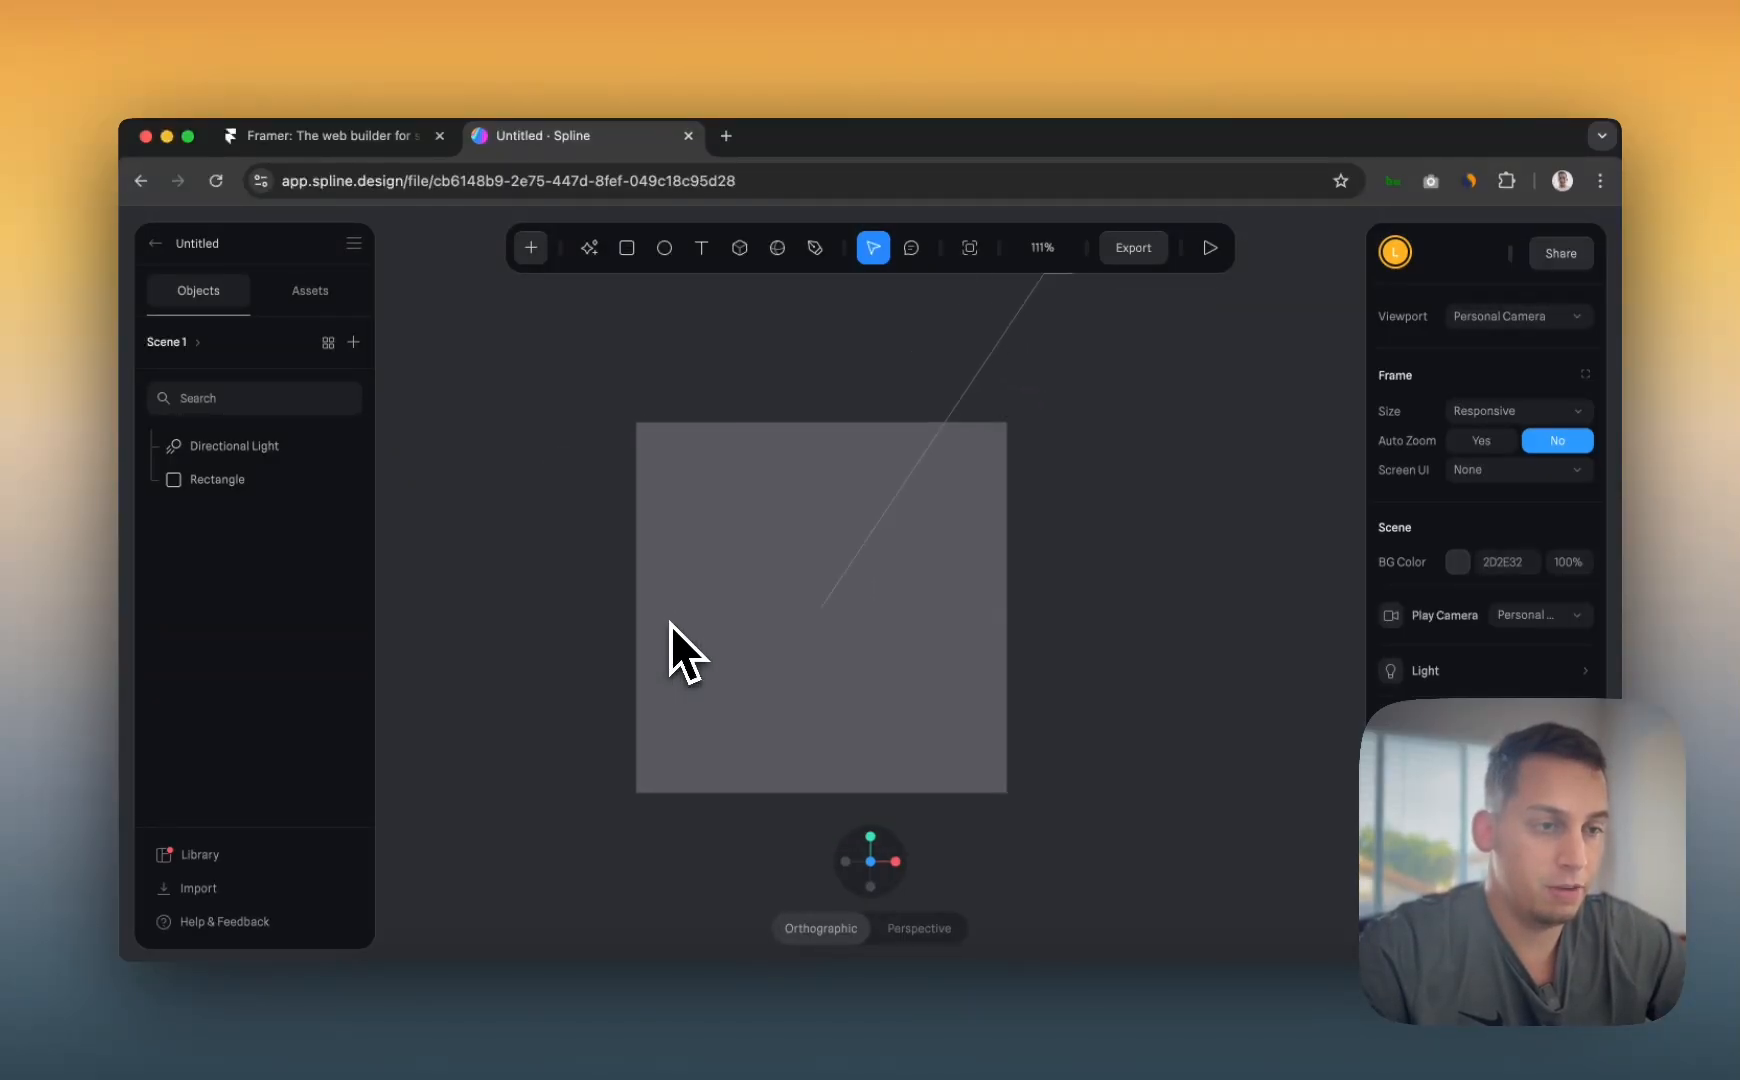
pyautogui.hscroll(3, 670, 624)
pyautogui.scroll(3, 670, 624)
pyautogui.scroll(-2, 670, 624)
pyautogui.hscroll(-1, 670, 624)
pyautogui.scroll(-1, 670, 624)
pyautogui.hscroll(-1, 670, 624)
pyautogui.scroll(2, 670, 624)
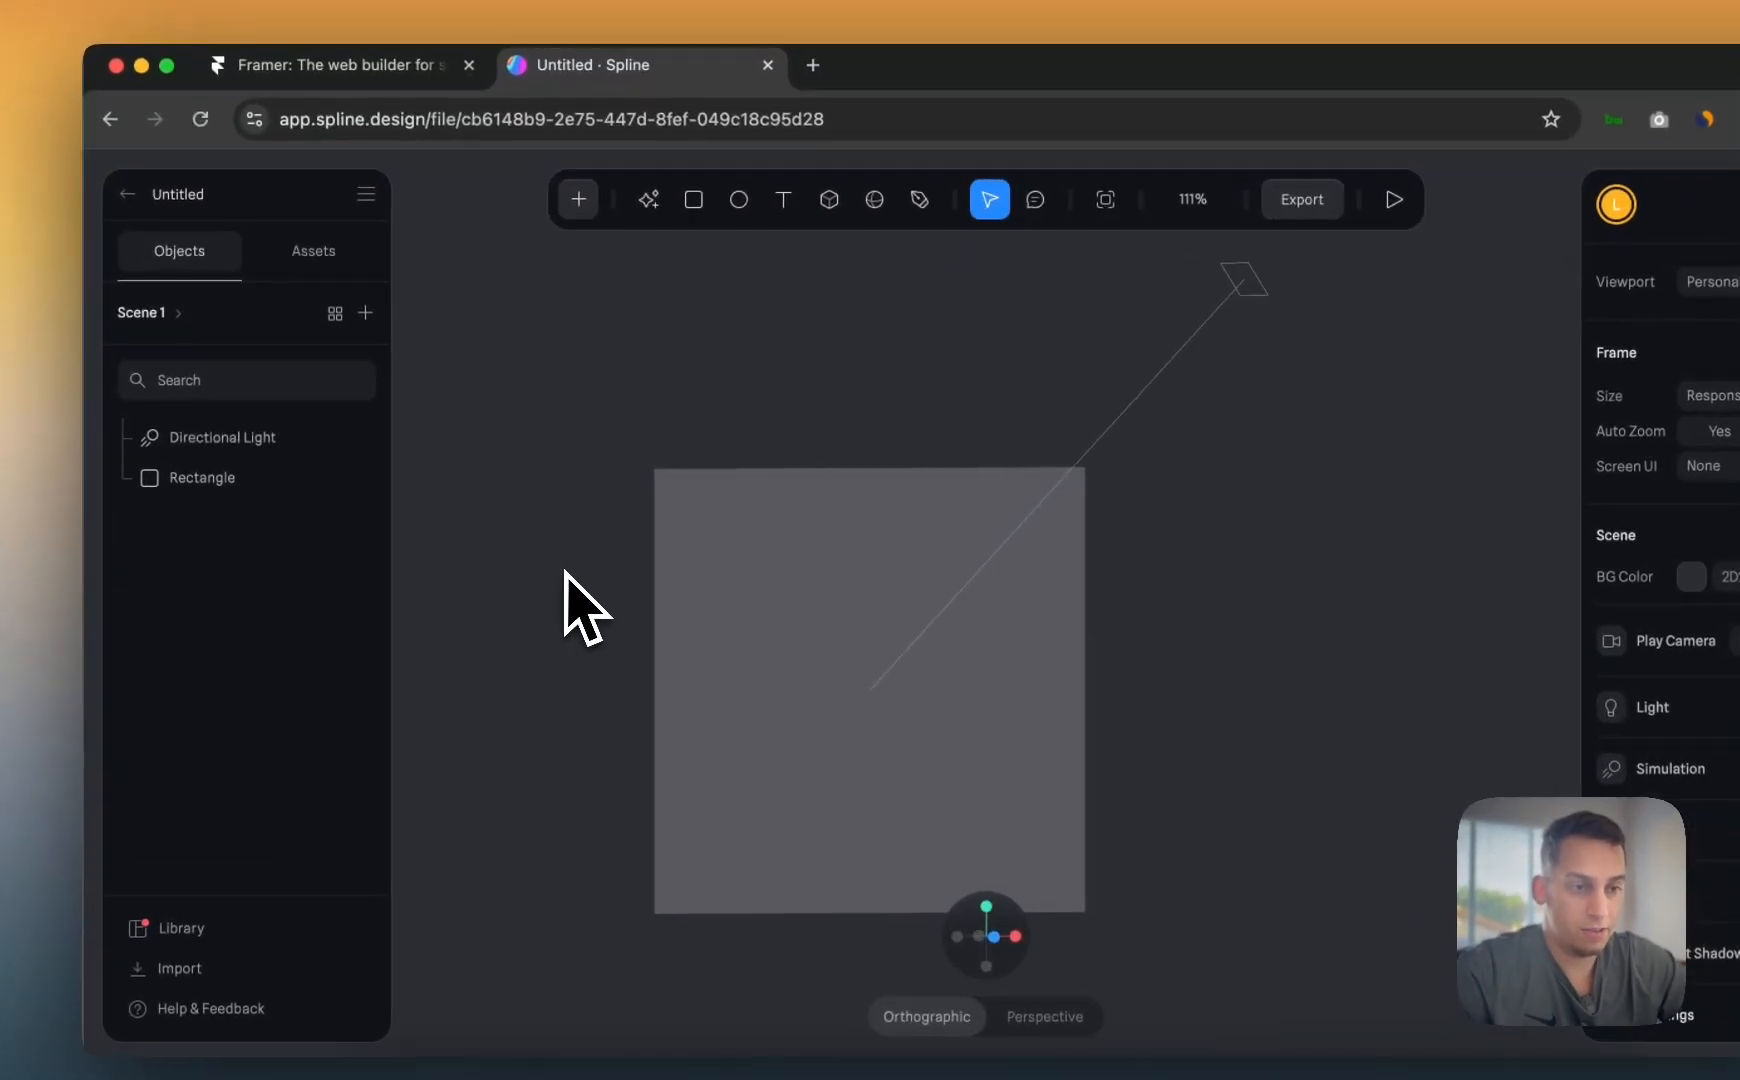
# - Orbit the scene and inspect the rectangle and the directional light from an angle, leaving nothing selected
pyautogui.moveTo(565, 571)
pyautogui.keyDown('alt'); pyautogui.mouseDown()
pyautogui.moveTo(680, 575)
pyautogui.moveTo(724, 503)
pyautogui.moveTo(608, 470)
pyautogui.moveTo(512, 520)
pyautogui.moveTo(505, 617)
pyautogui.moveTo(546, 630)
pyautogui.moveTo(615, 609)
pyautogui.moveTo(575, 555)
pyautogui.moveTo(468, 542)
pyautogui.moveTo(458, 567)
pyautogui.moveTo(482, 606)
pyautogui.moveTo(538, 582)
pyautogui.mouseUp(); pyautogui.keyUp('alt')
pyautogui.click(706, 608)
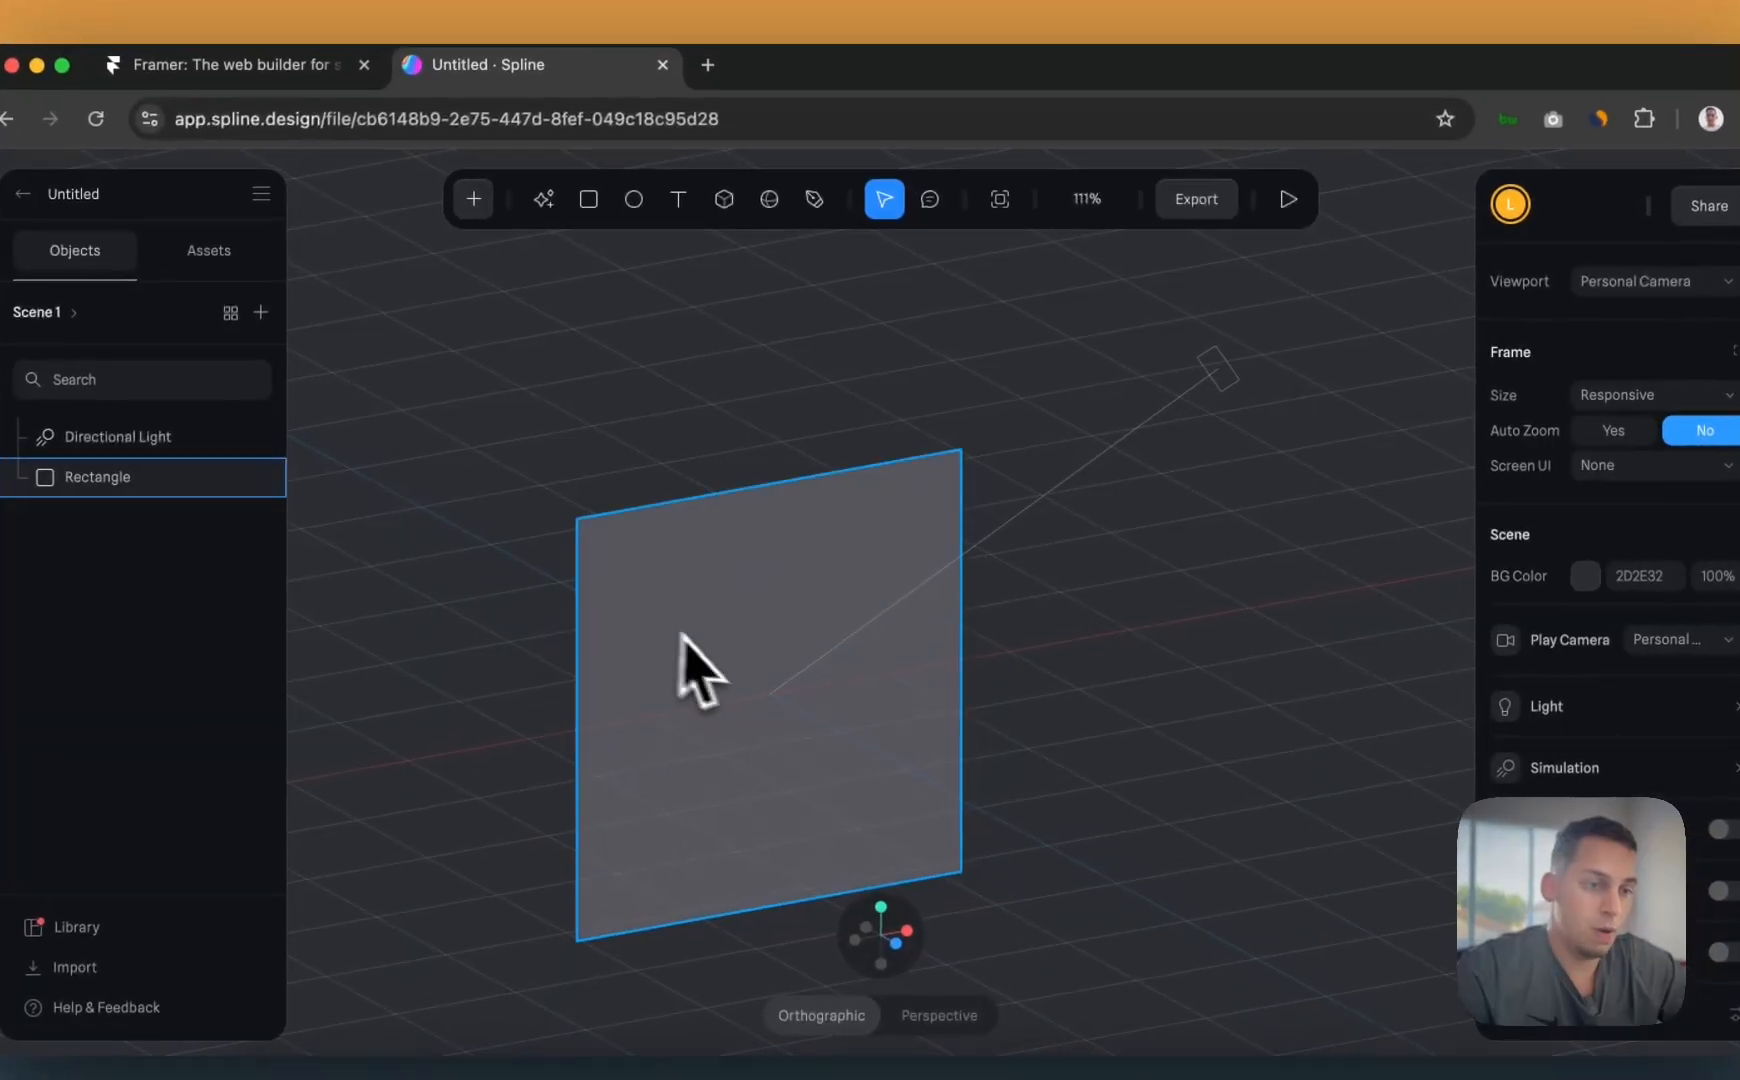
pyautogui.click(1049, 532)
pyautogui.click(1216, 372)
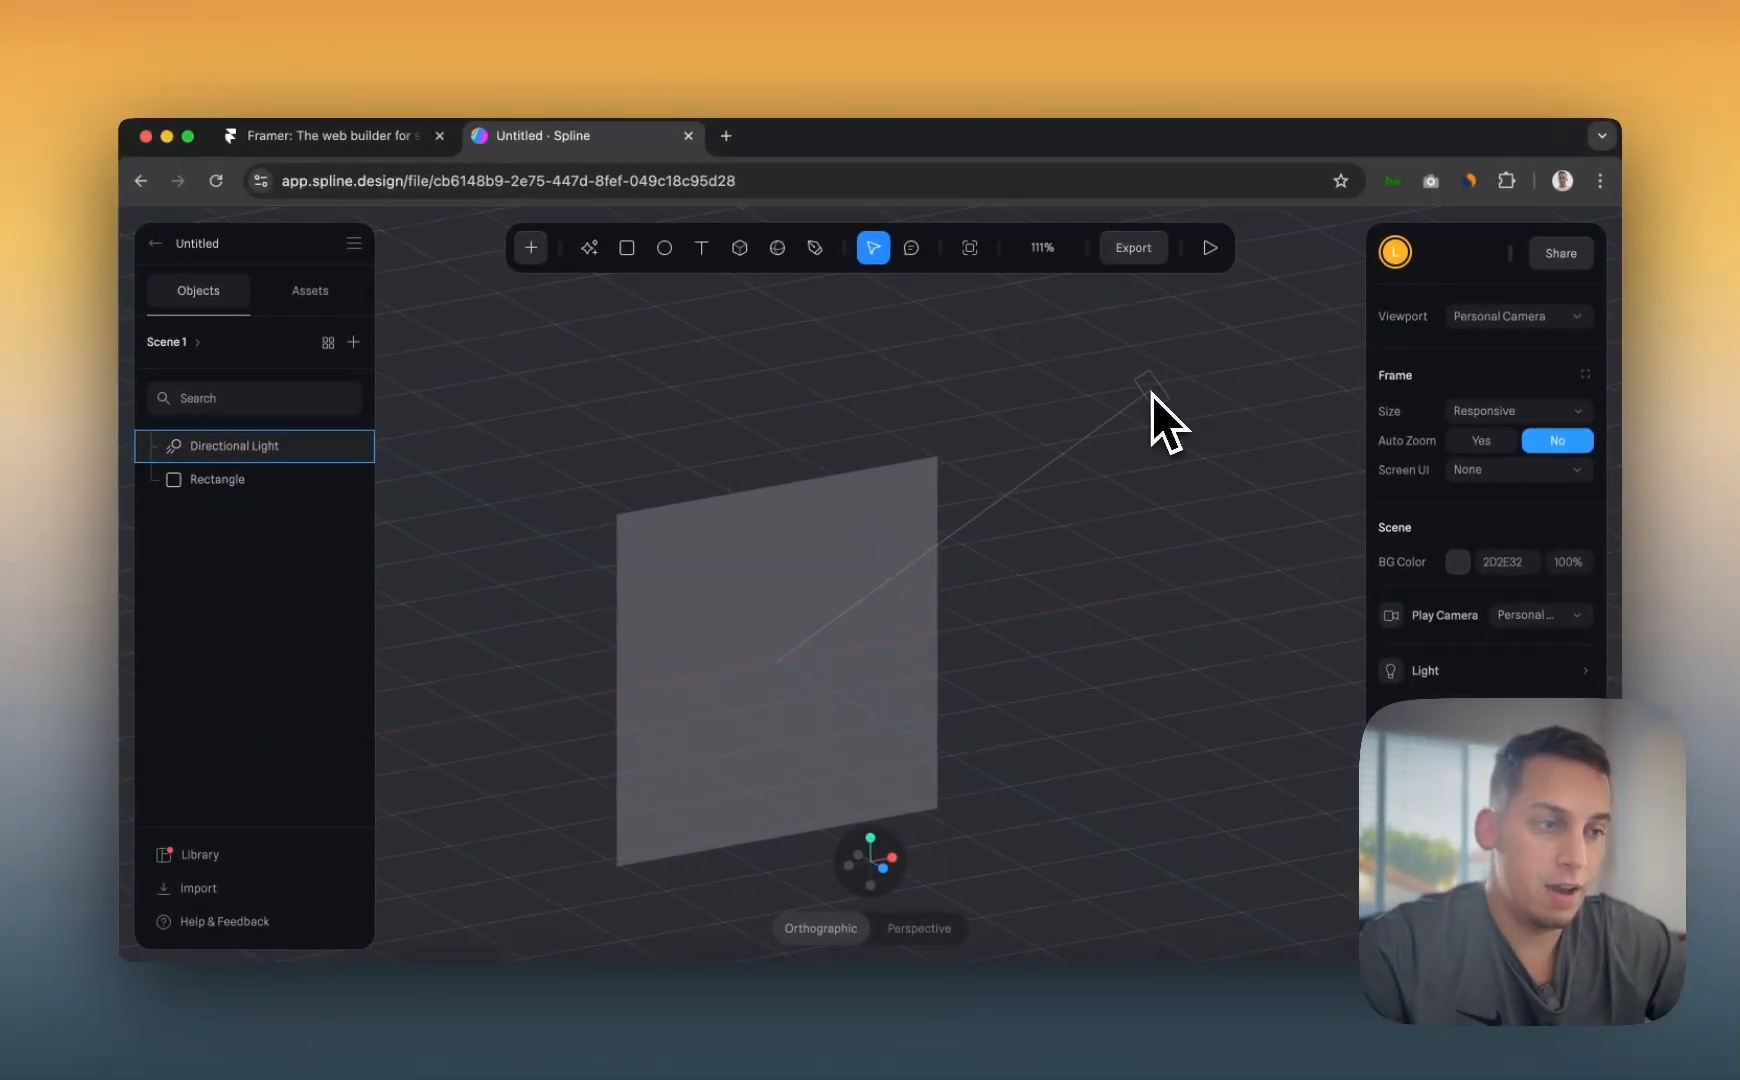
pyautogui.click(1148, 390)
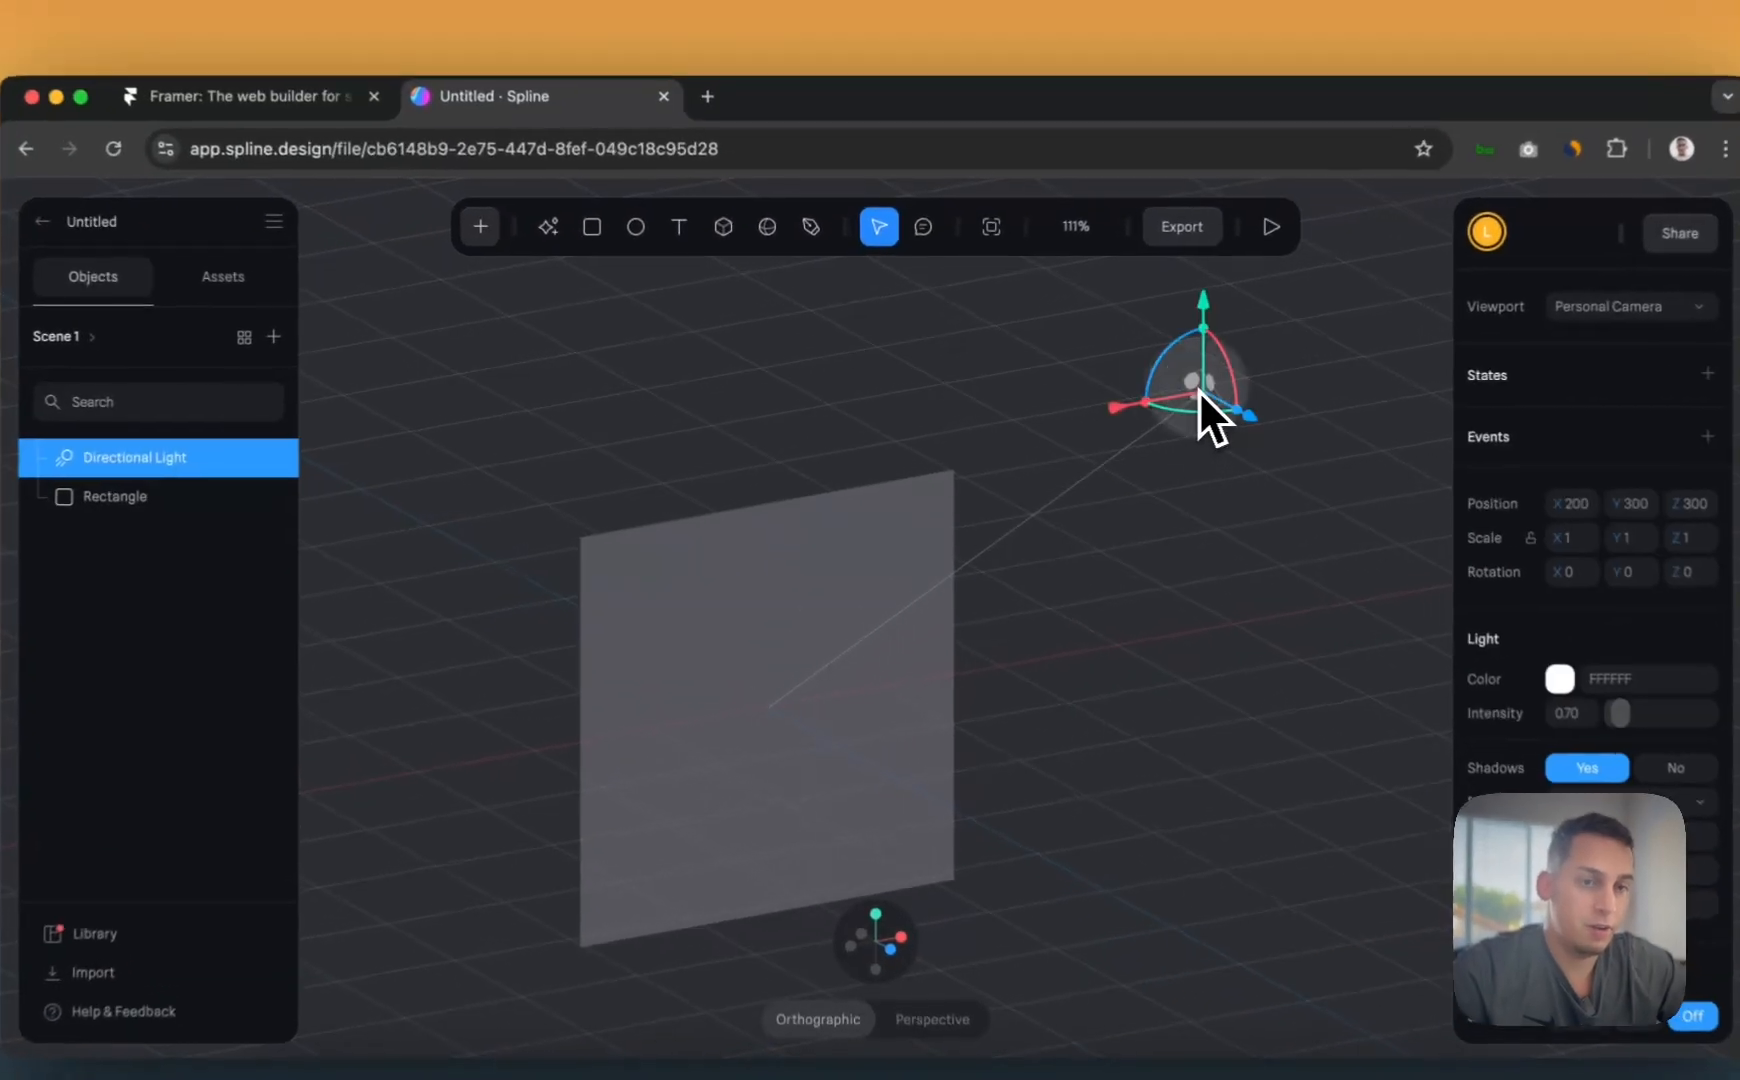
pyautogui.click(1192, 482)
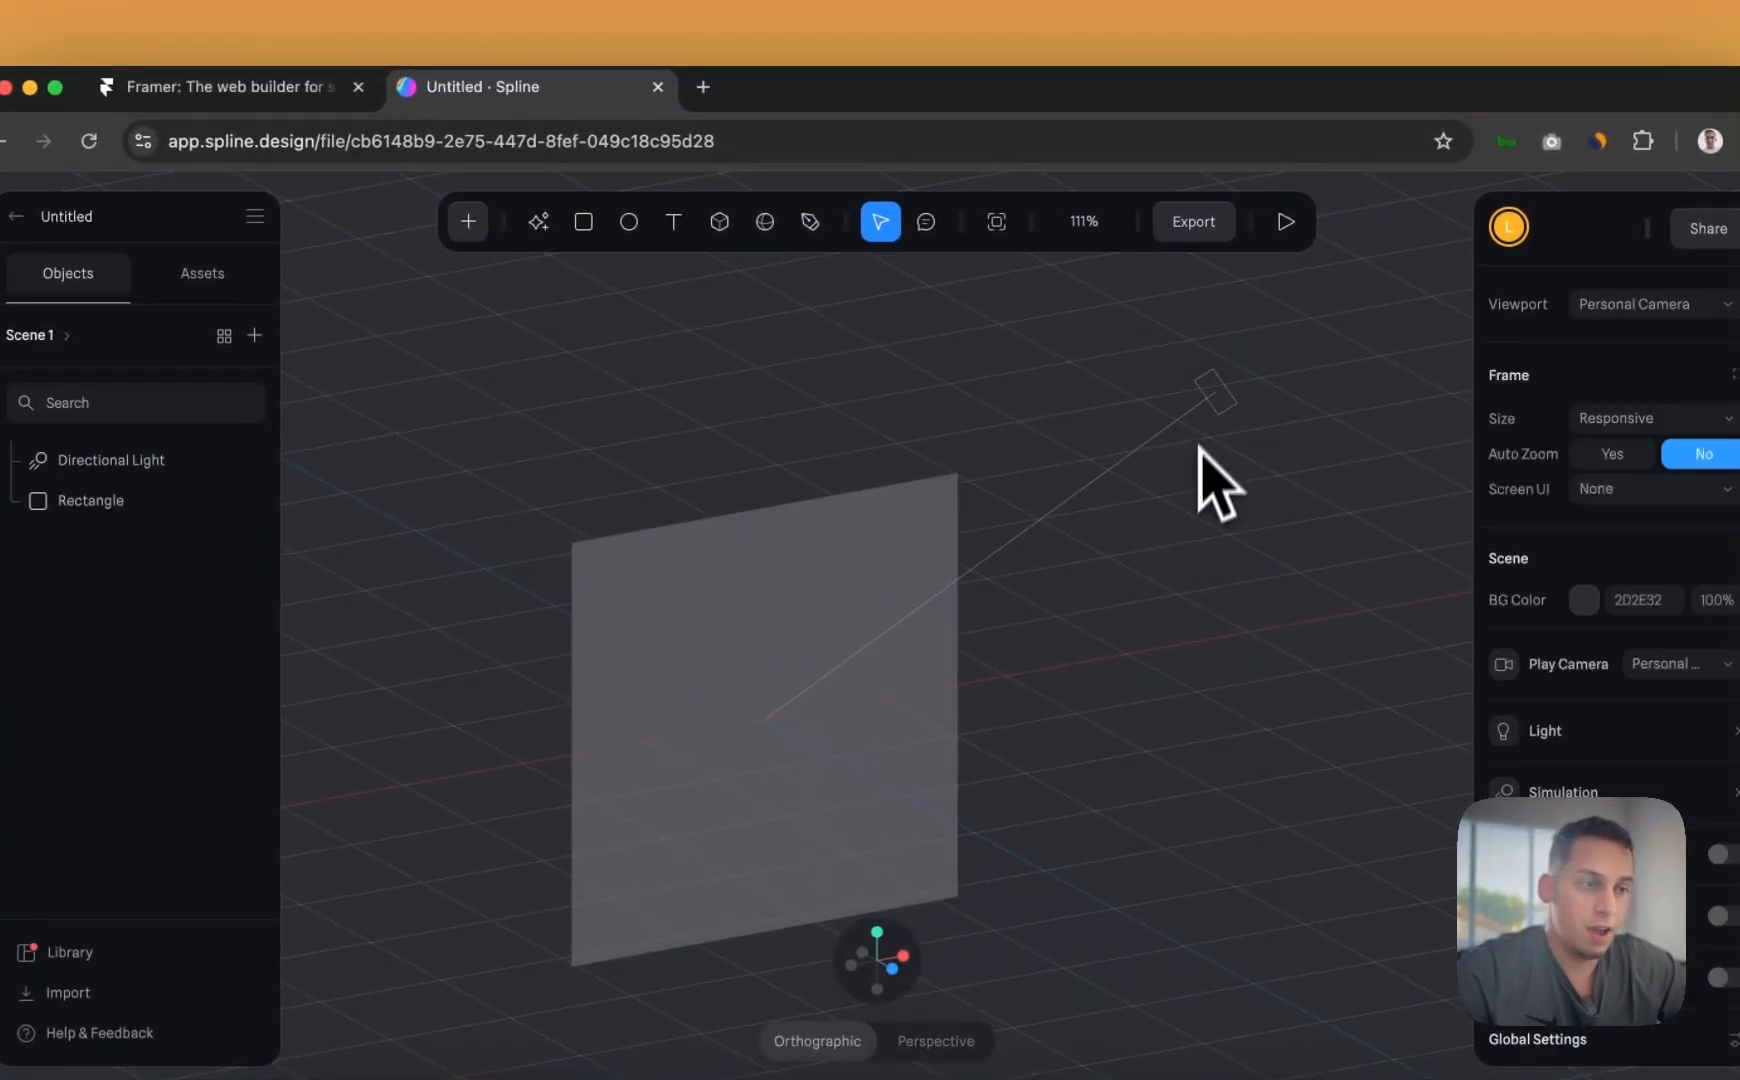
pyautogui.click(1200, 396)
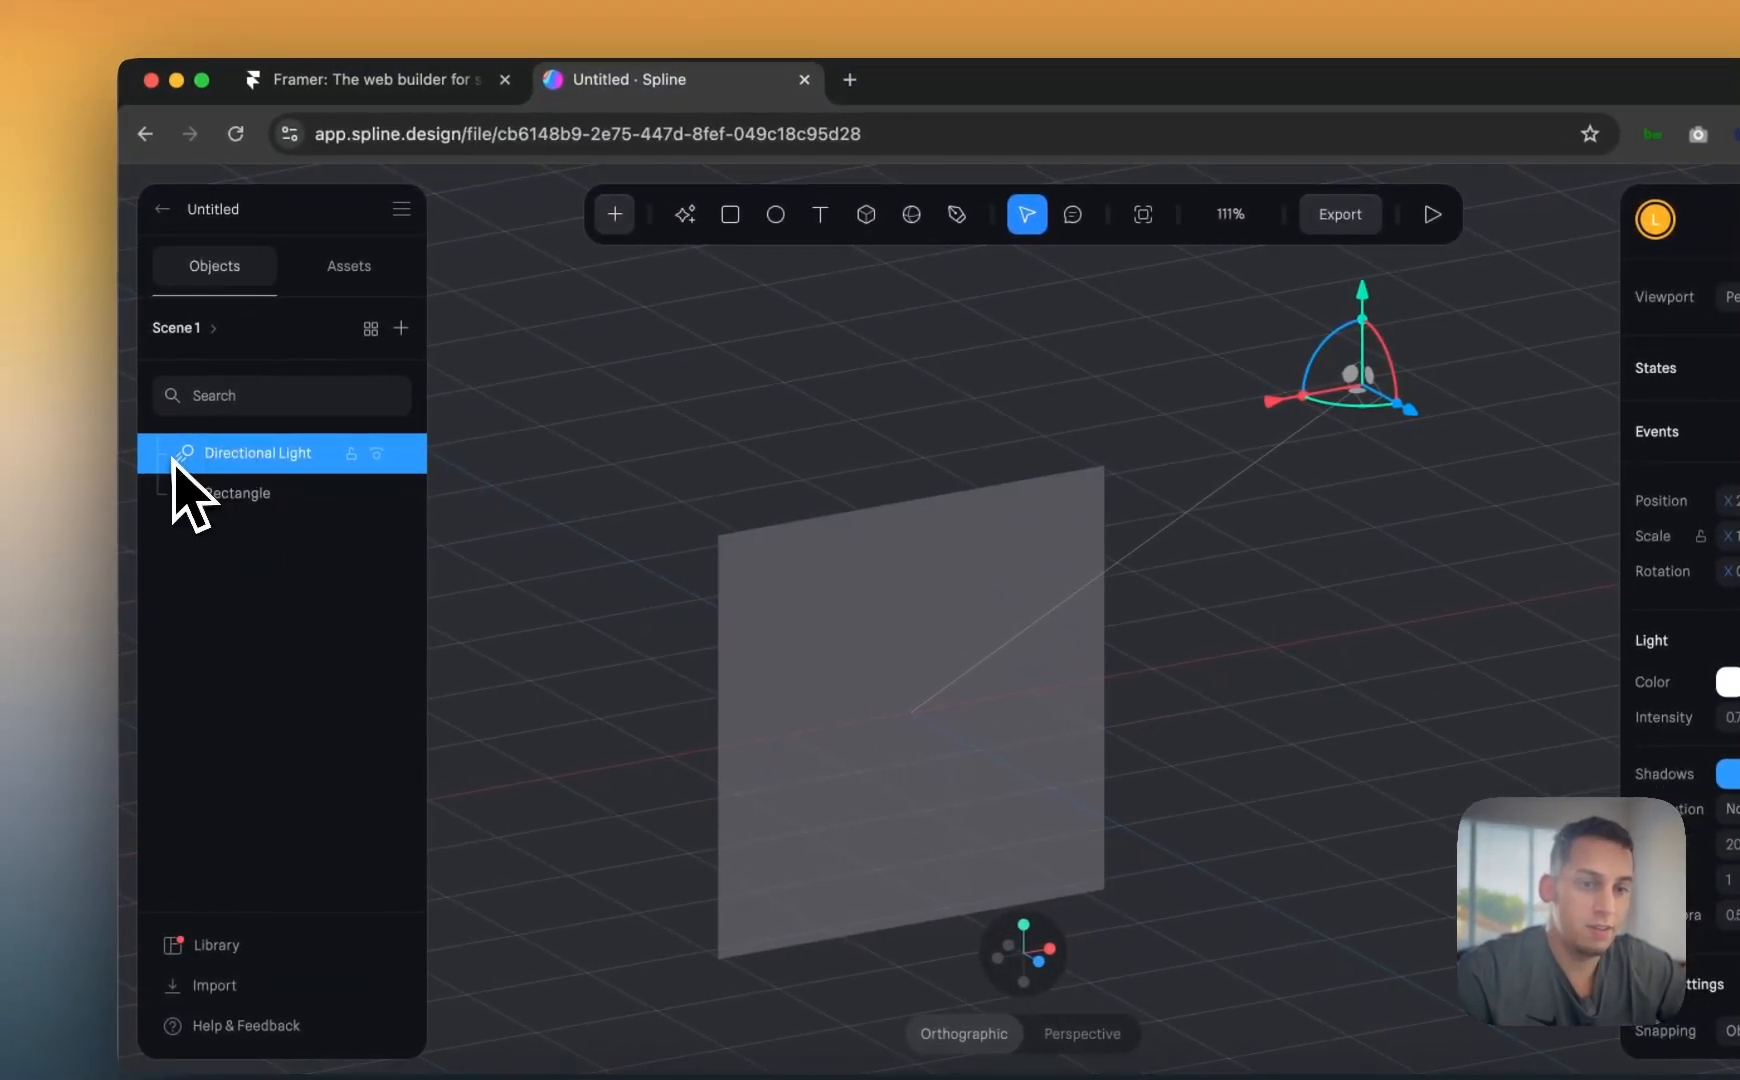
pyautogui.click(1270, 607)
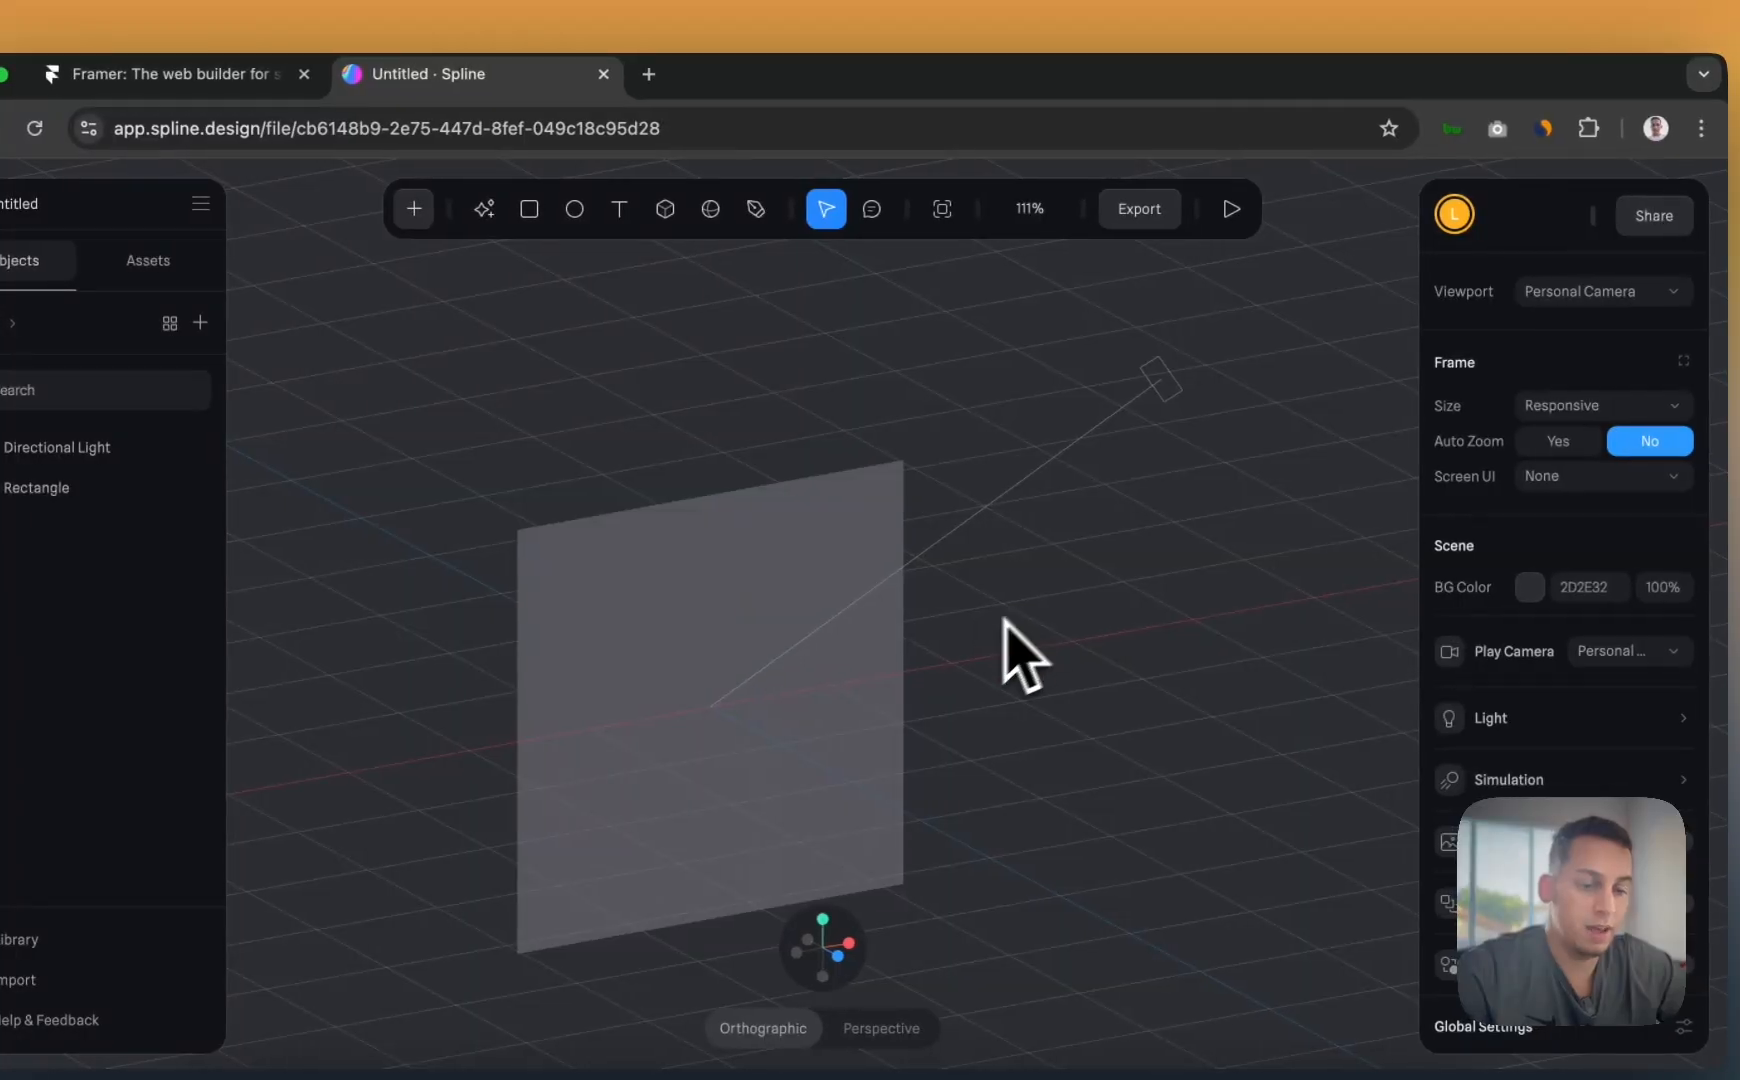
pyautogui.moveTo(963, 676); pyautogui.dragTo(920, 660, button='right')
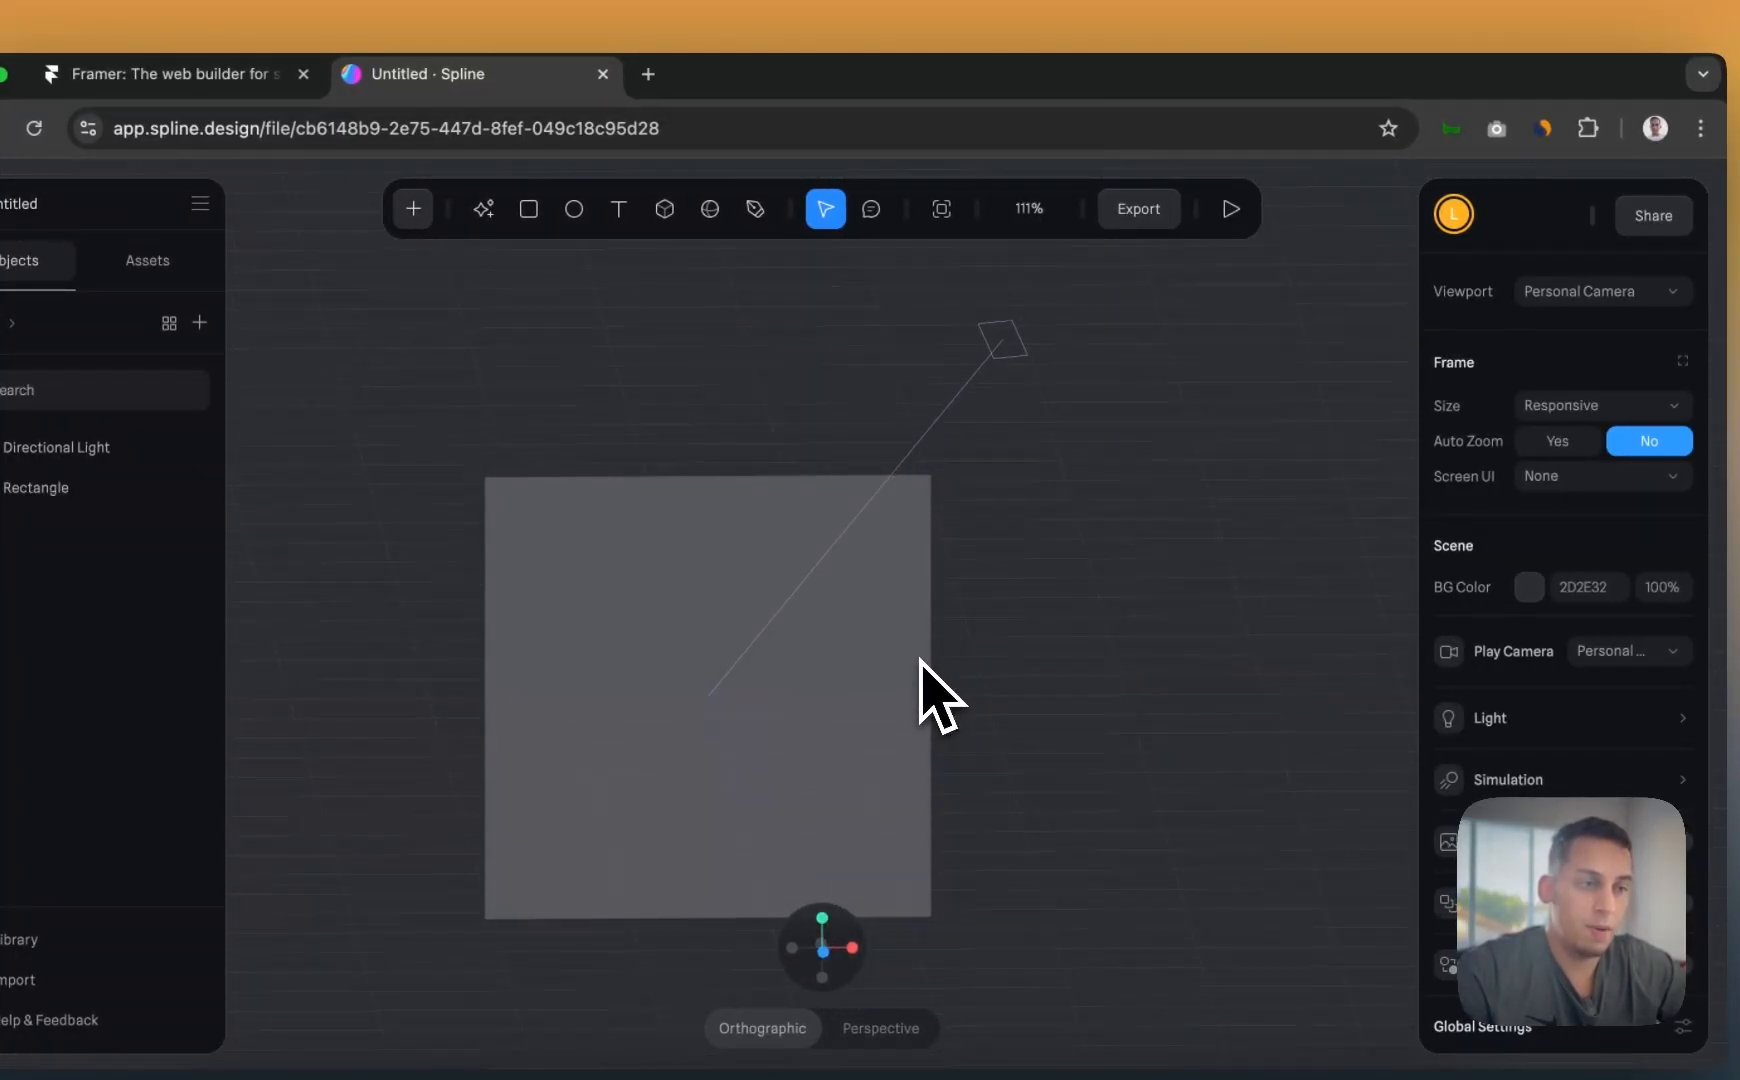
pyautogui.click(1230, 212)
pyautogui.click(972, 212)
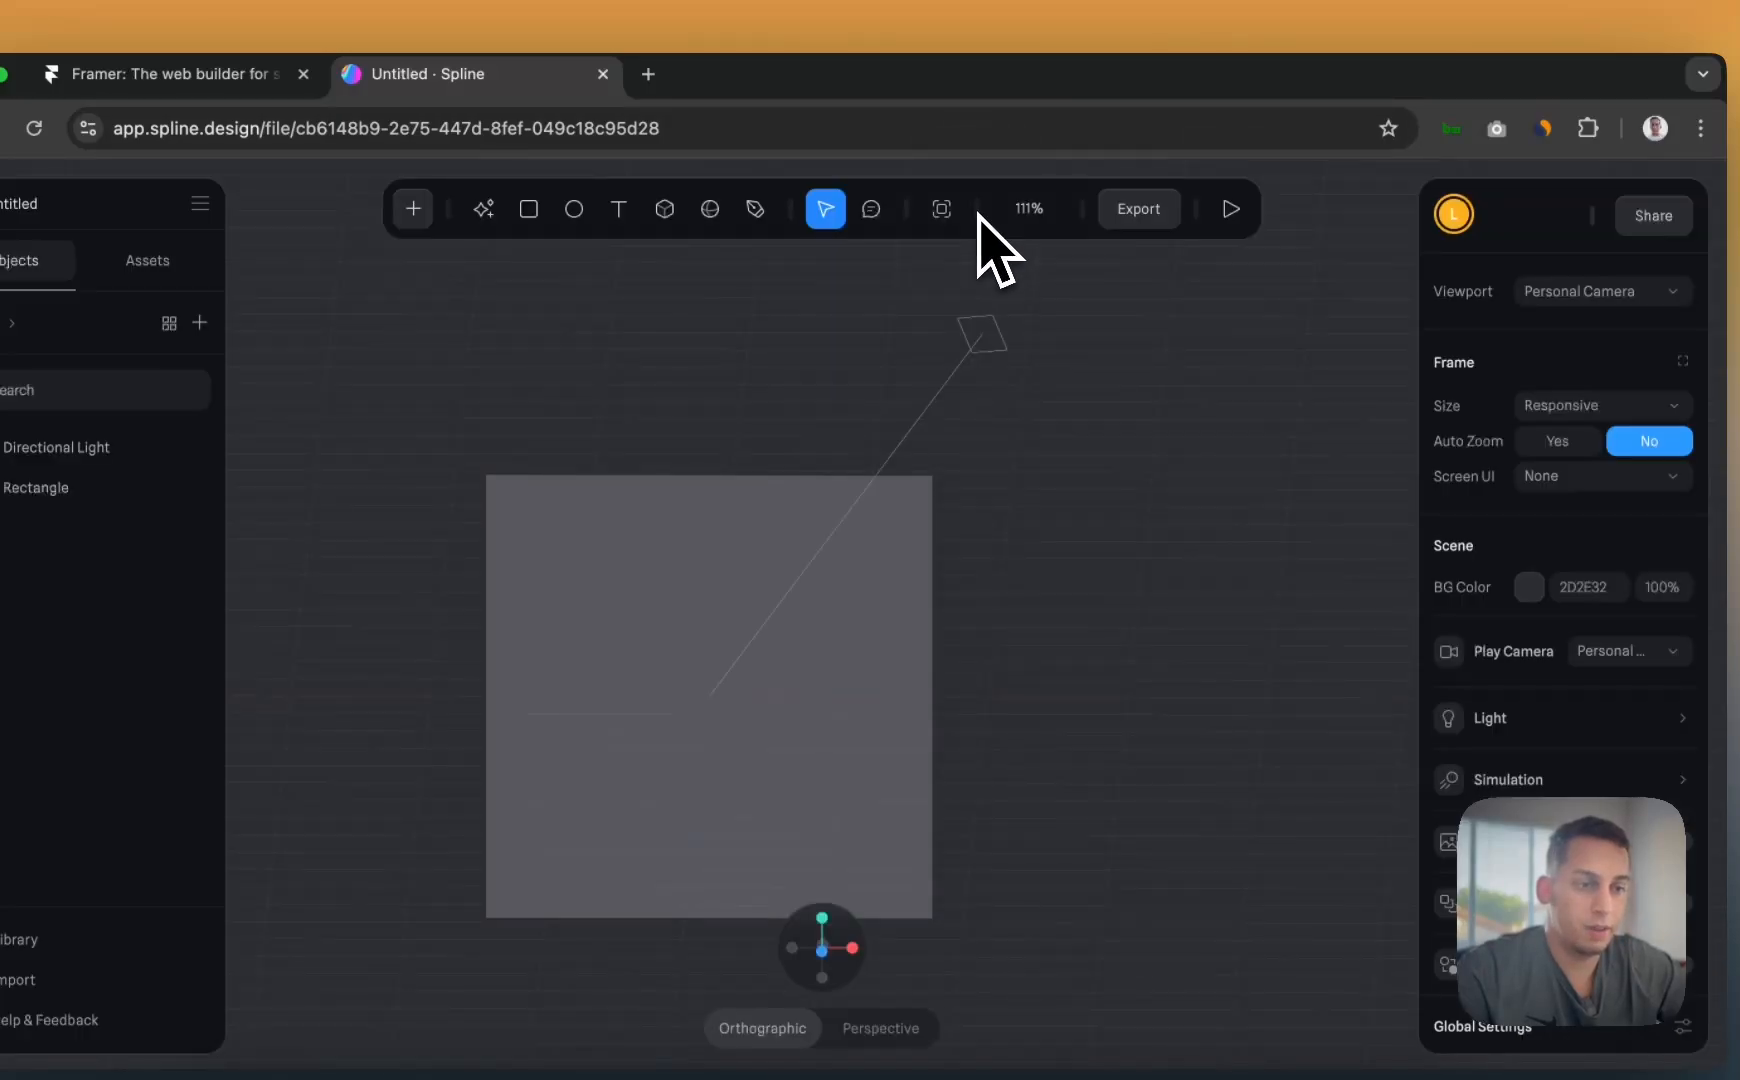
pyautogui.press('space')
pyautogui.moveTo(703, 431); pyautogui.dragTo(740, 390)
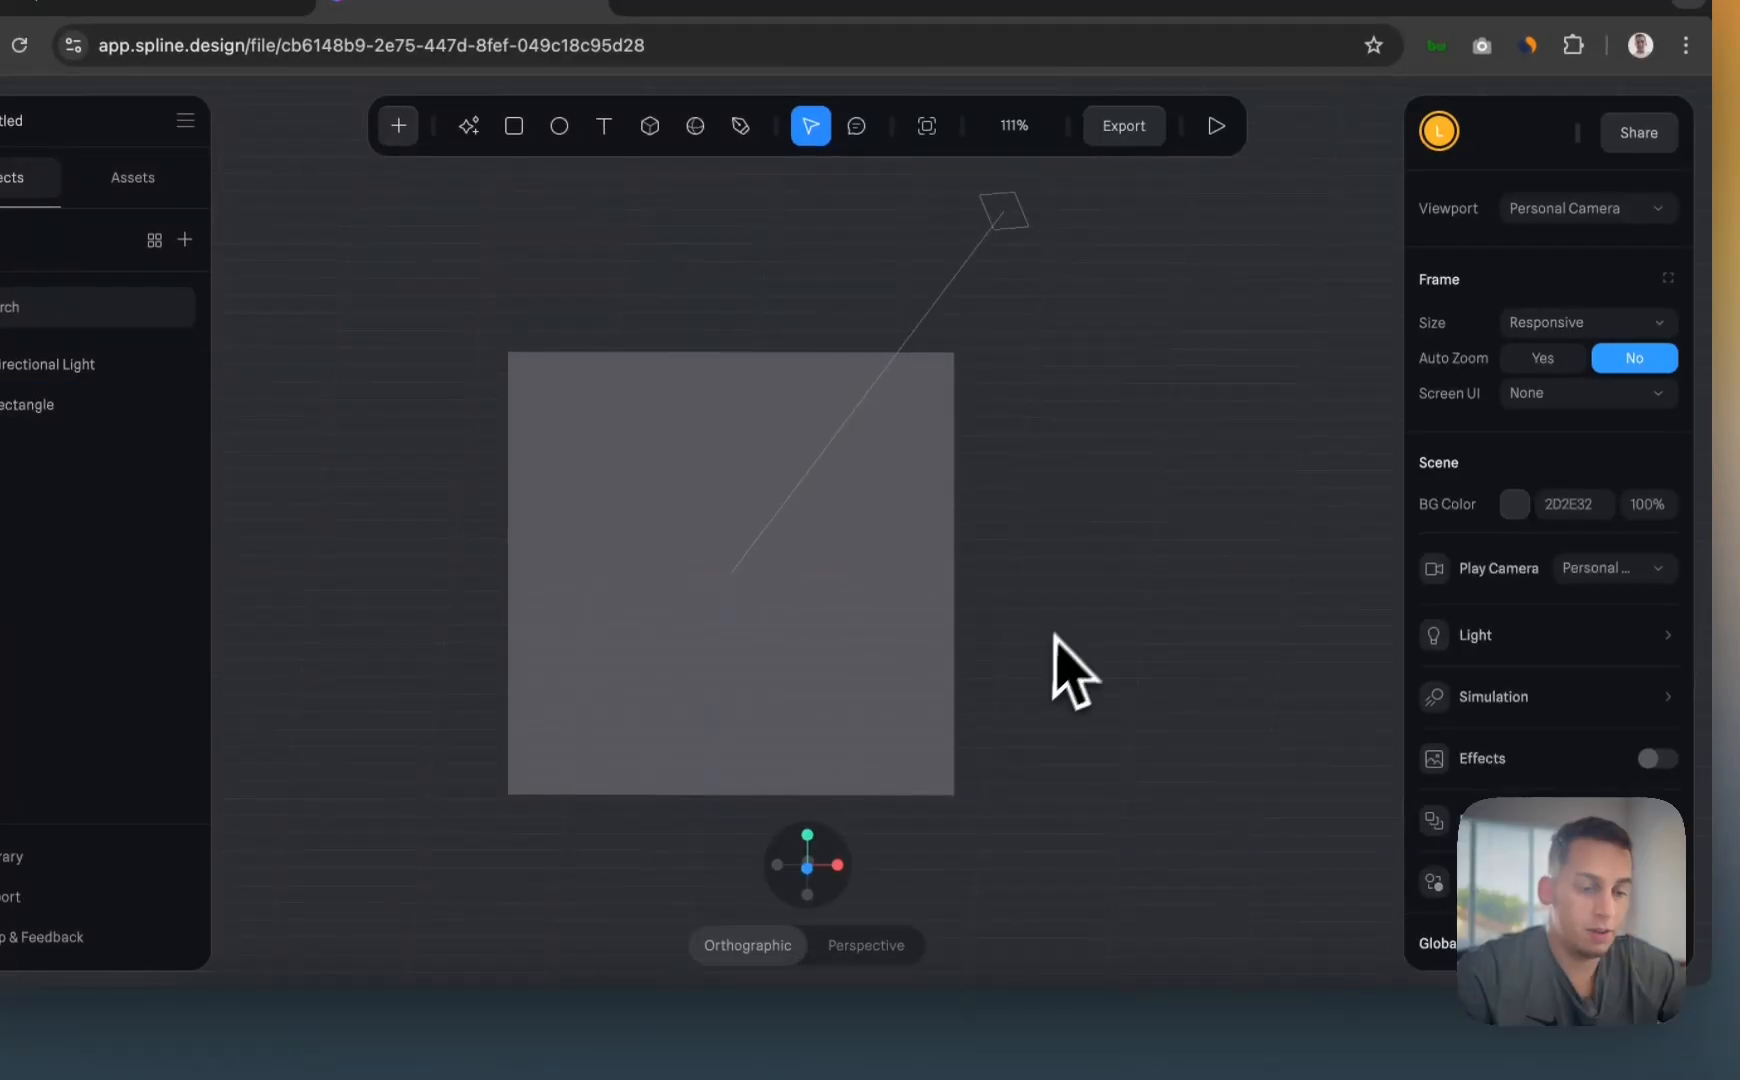
pyautogui.moveTo(1067, 600)
pyautogui.mouseDown()
pyautogui.moveTo(1117, 598)
pyautogui.moveTo(1170, 518)
pyautogui.moveTo(996, 499)
pyautogui.moveTo(907, 627)
pyautogui.moveTo(986, 663)
pyautogui.moveTo(1093, 571)
pyautogui.moveTo(1184, 585)
pyautogui.moveTo(1089, 633)
pyautogui.moveTo(1086, 672)
pyautogui.moveTo(1121, 696)
pyautogui.moveTo(1132, 681)
pyautogui.moveTo(1107, 648)
pyautogui.moveTo(1040, 613)
pyautogui.moveTo(1073, 609)
pyautogui.mouseUp()
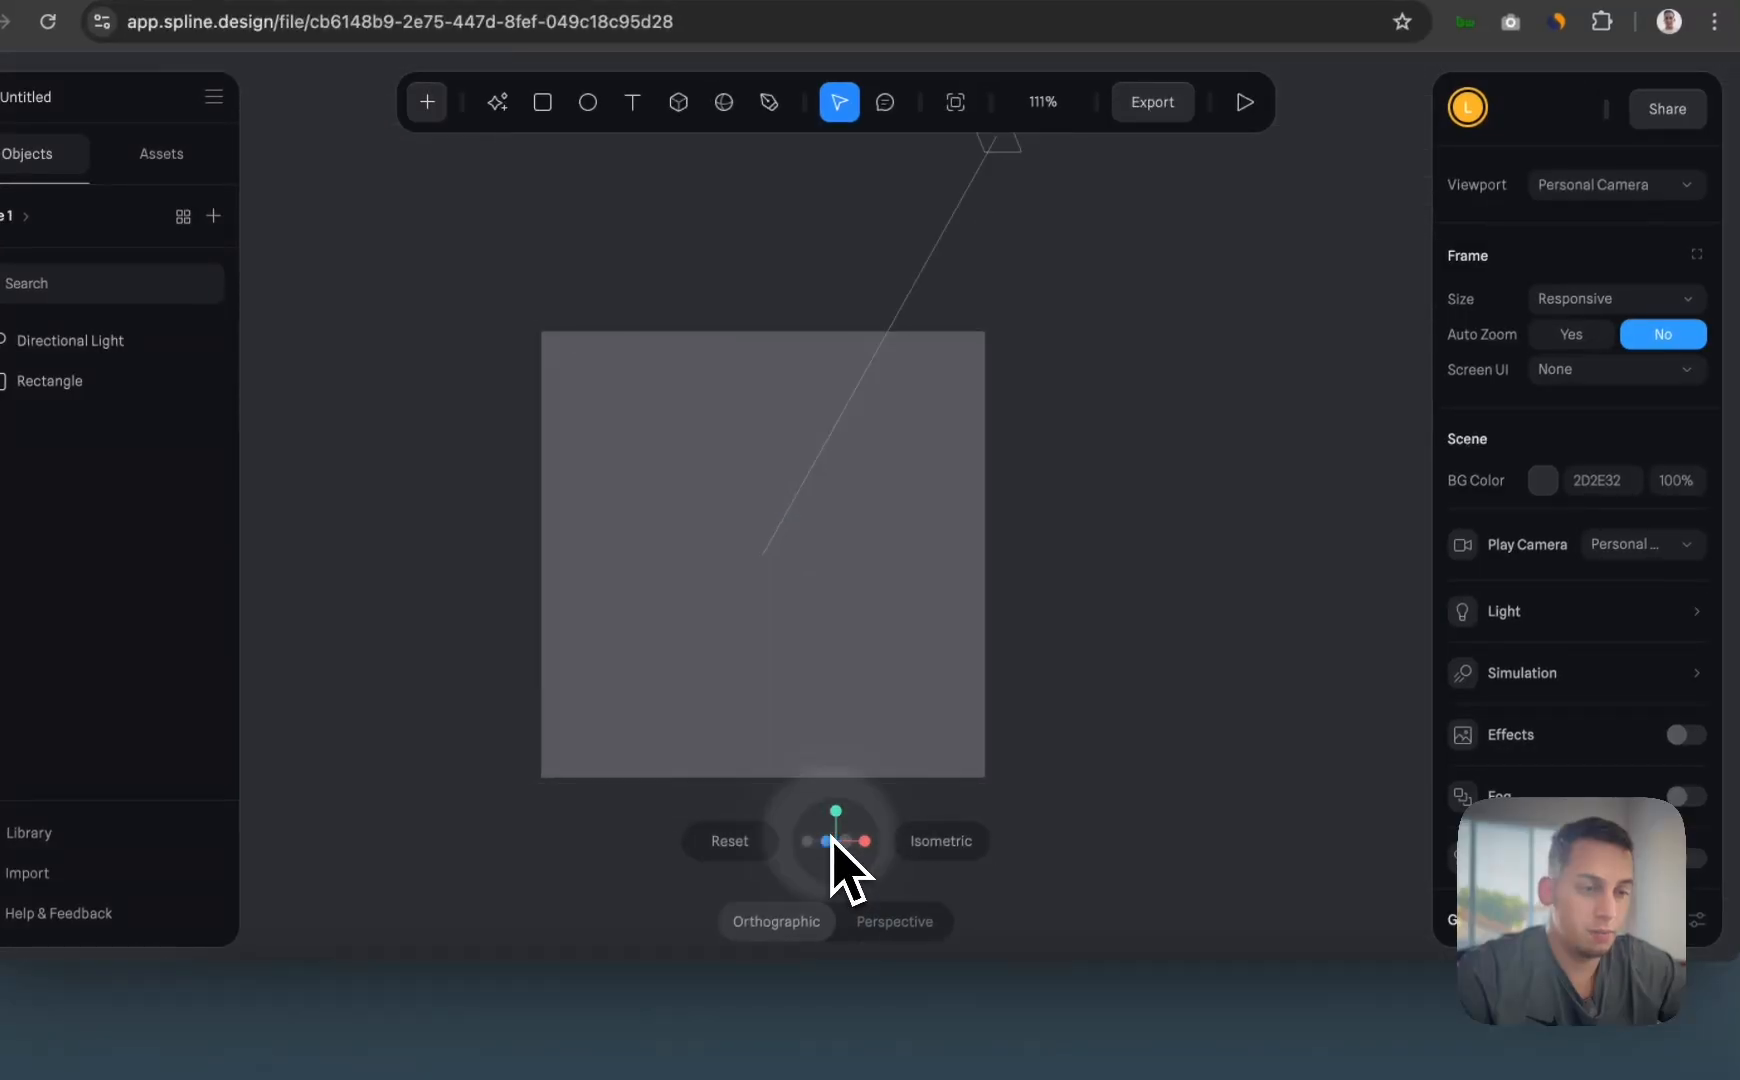
# - Rotate the scene sideways with the orientation gizmo and bring the rectangle back to a front view
pyautogui.click(832, 836)
pyautogui.click(836, 842)
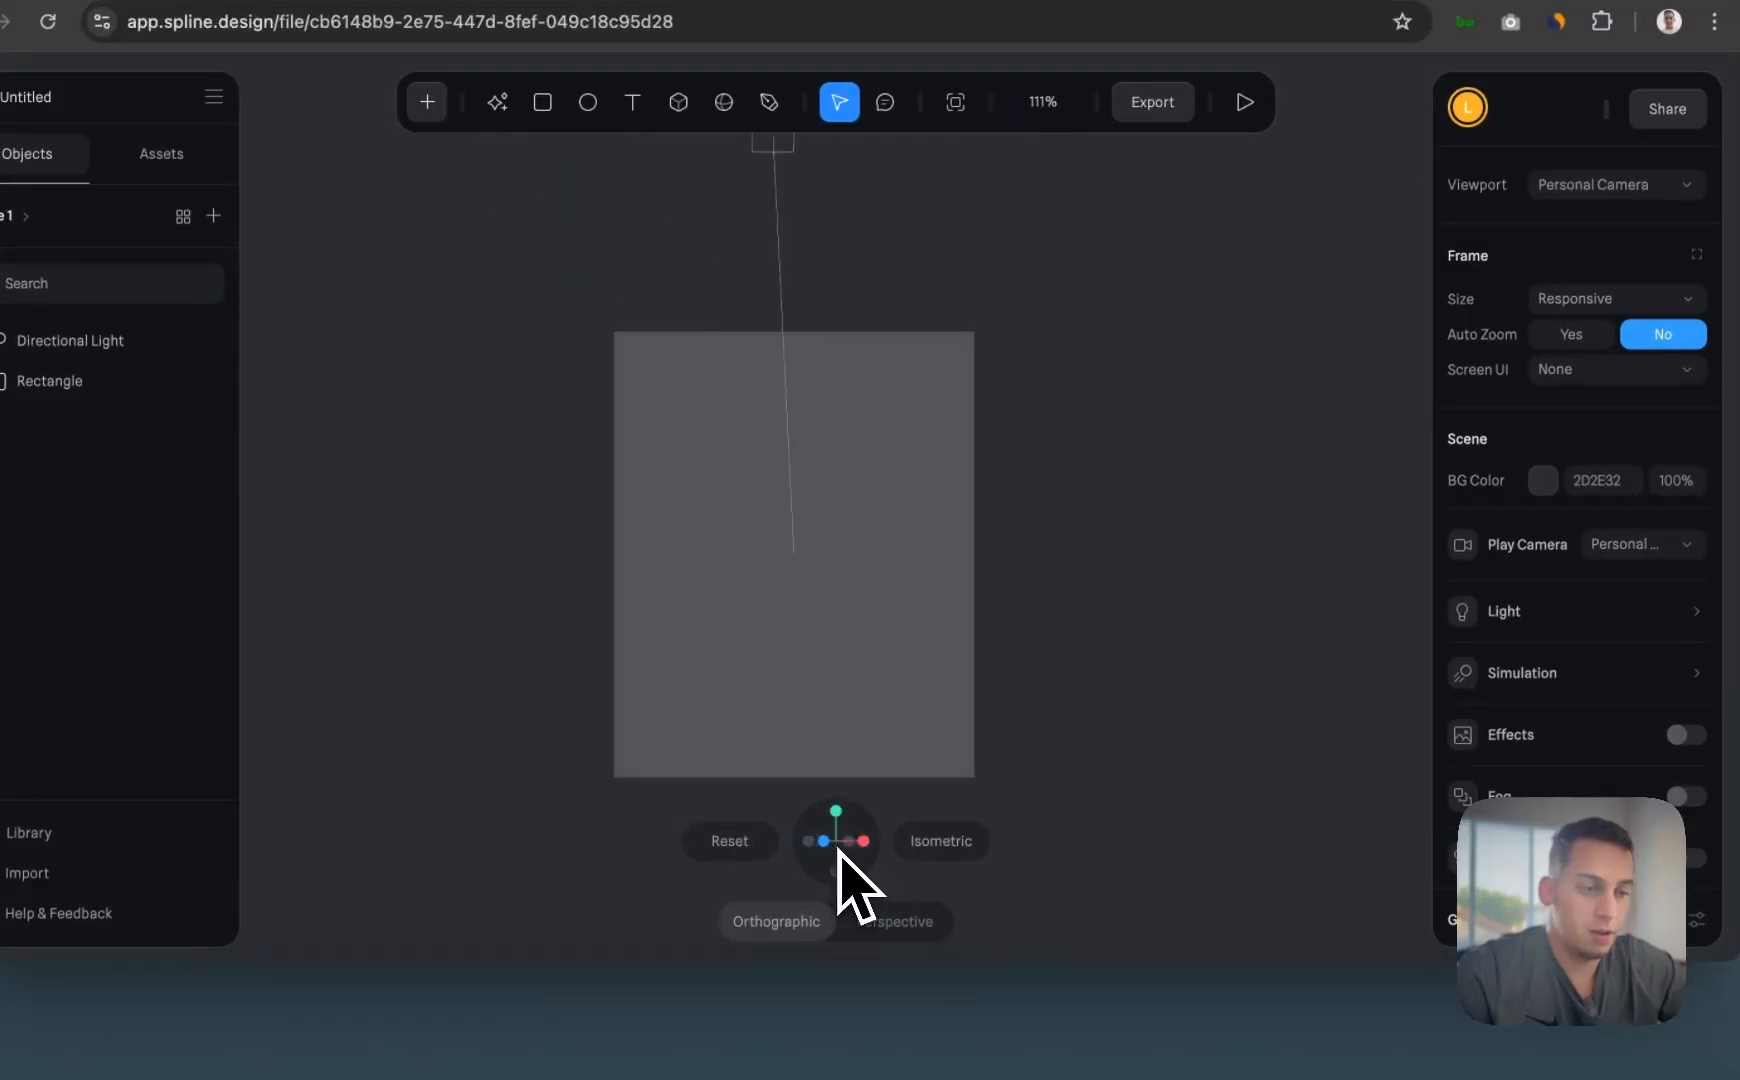
pyautogui.click(837, 849)
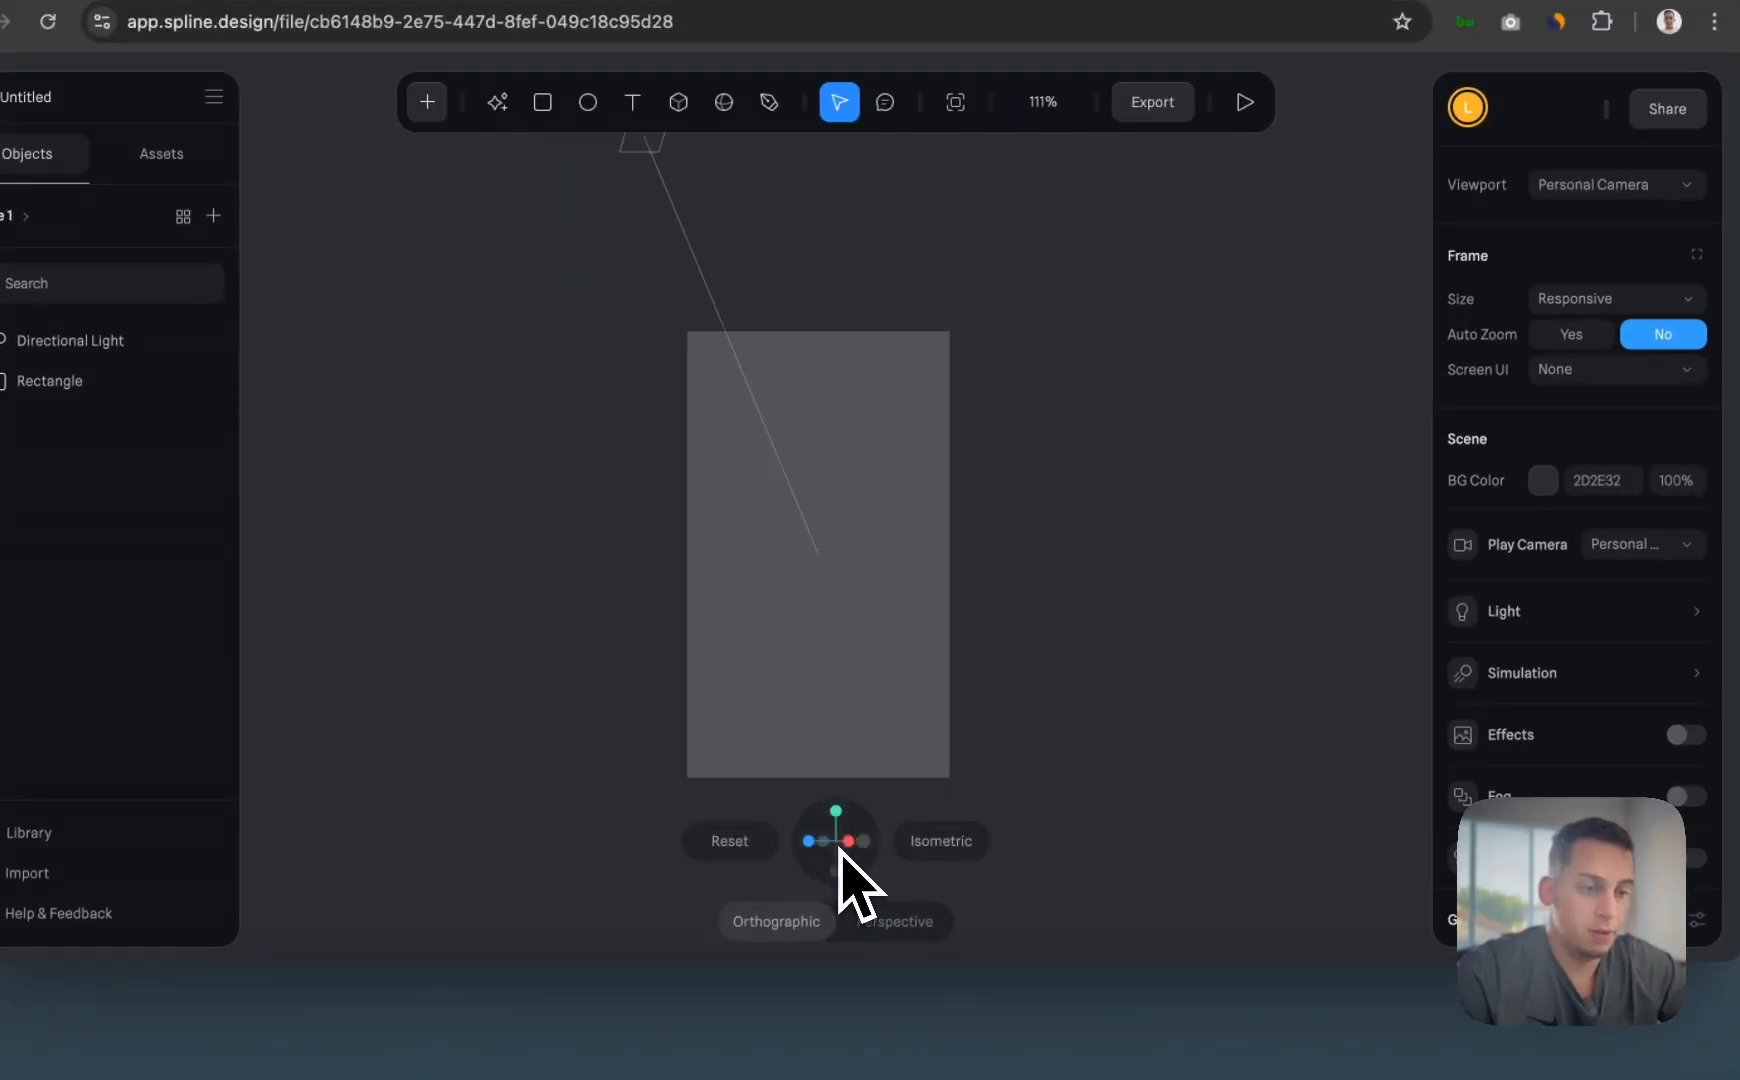
pyautogui.click(837, 845)
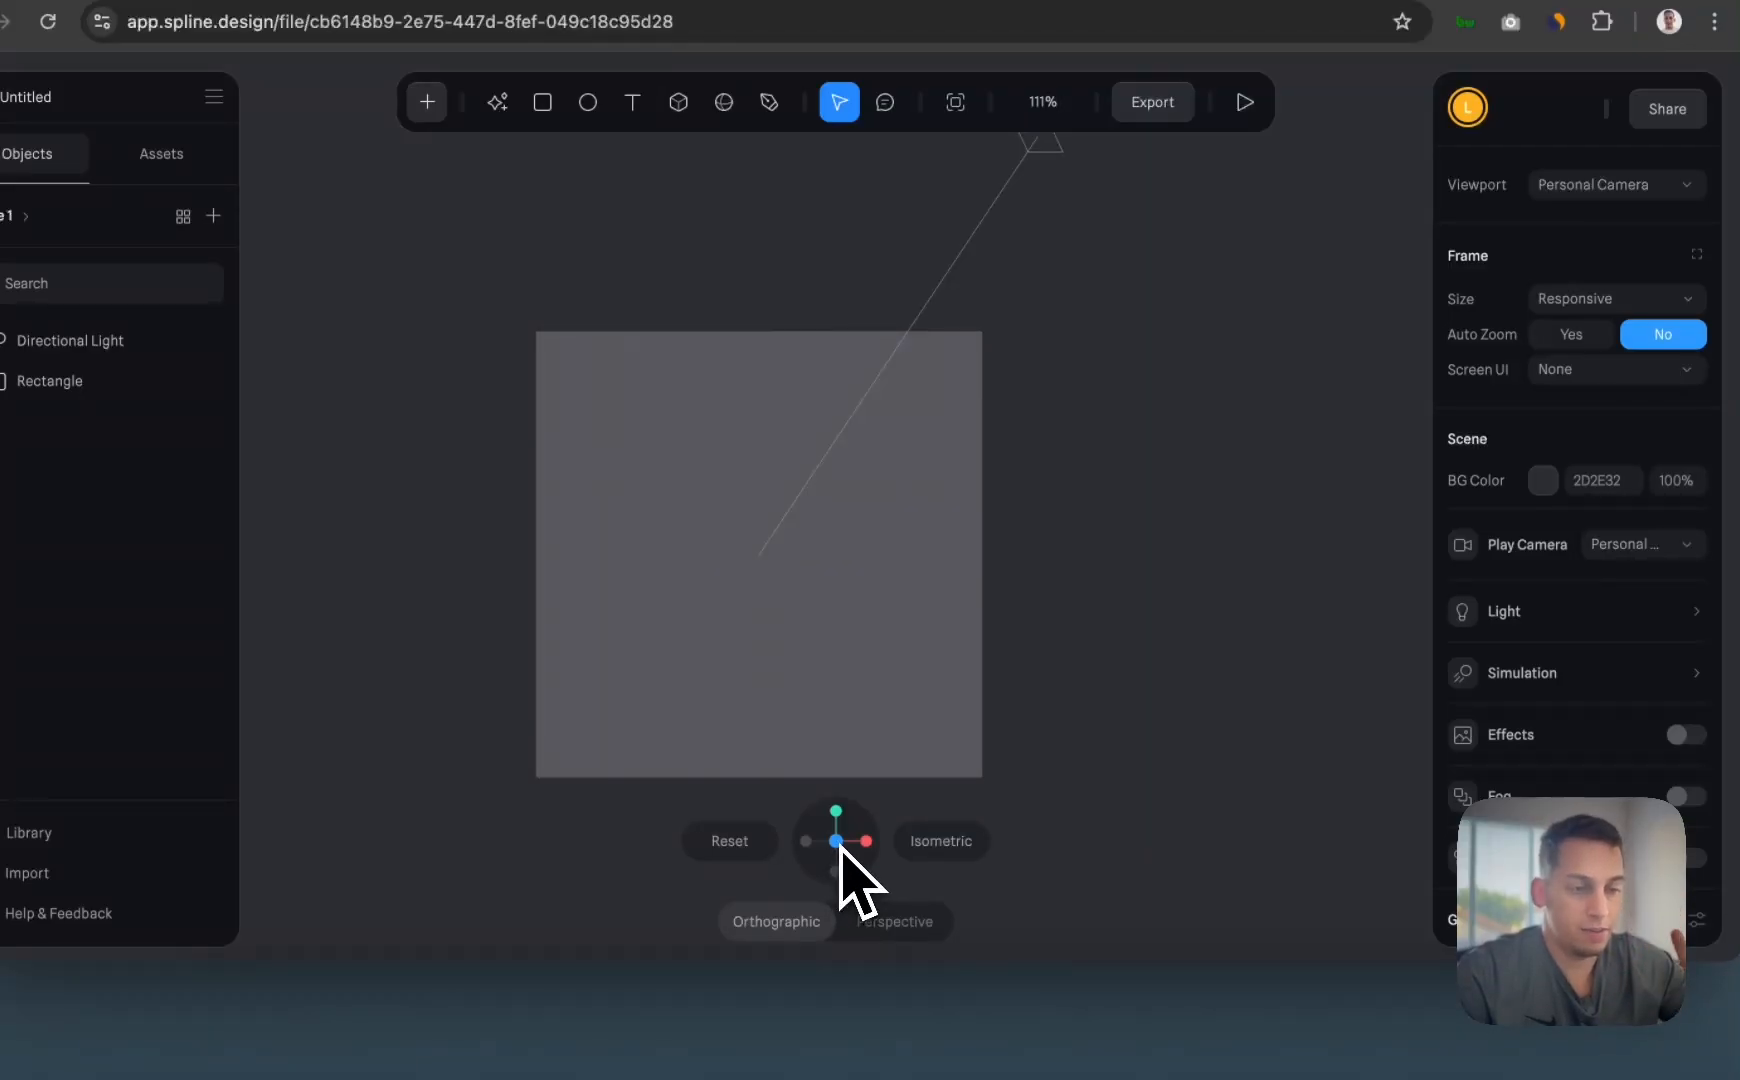
# - Inspect the scene from the top, side and bottom axis views, returning to the front view
pyautogui.click(837, 811)
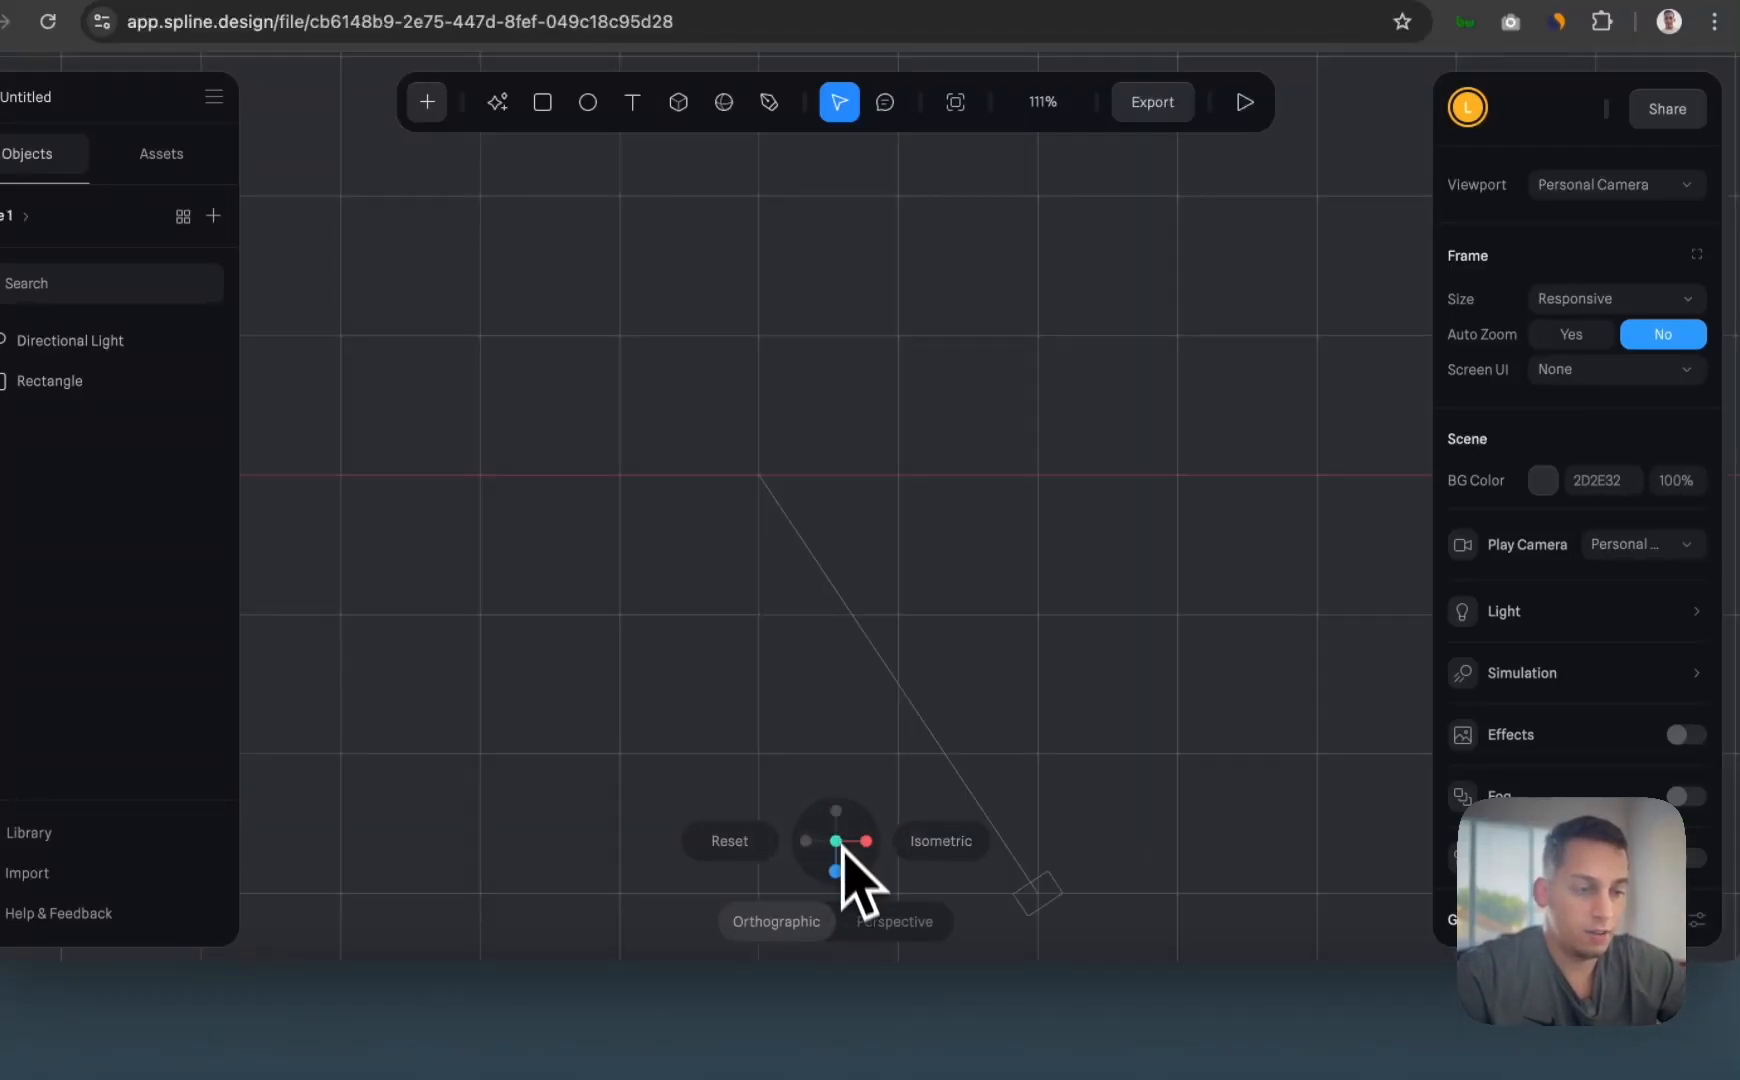
pyautogui.click(836, 863)
pyautogui.click(866, 841)
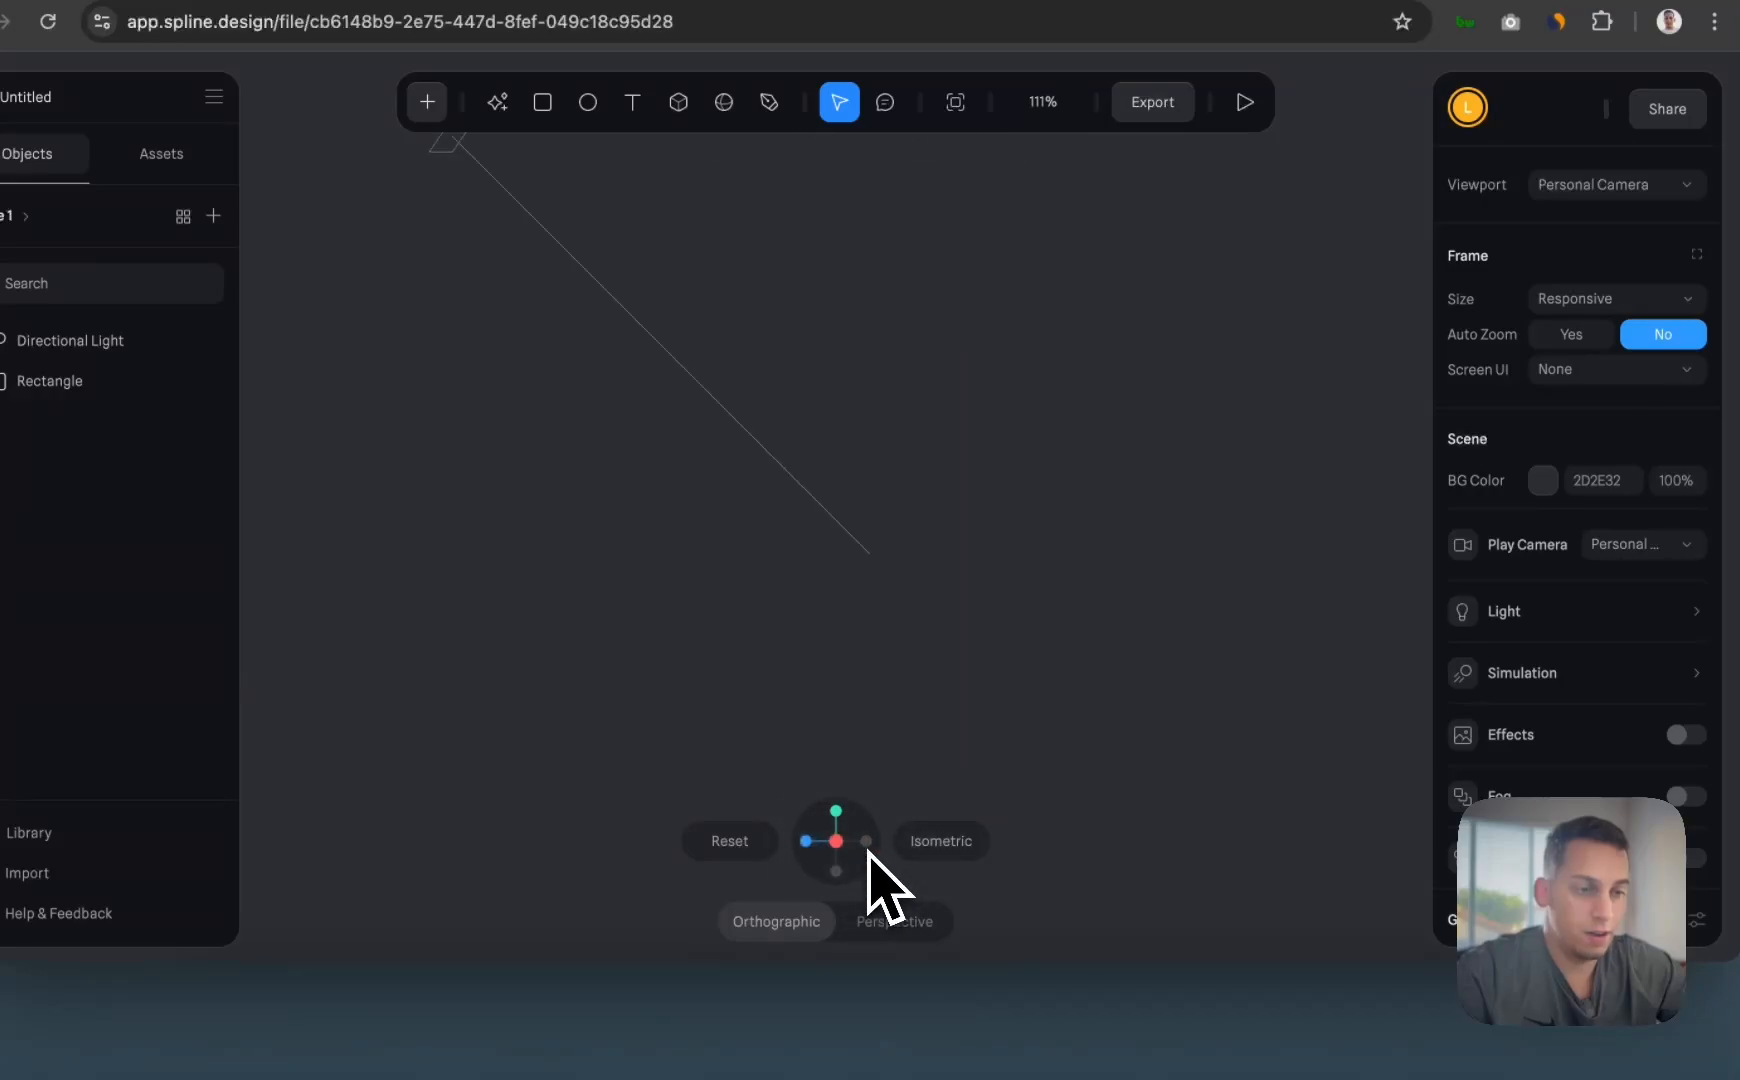
pyautogui.click(807, 842)
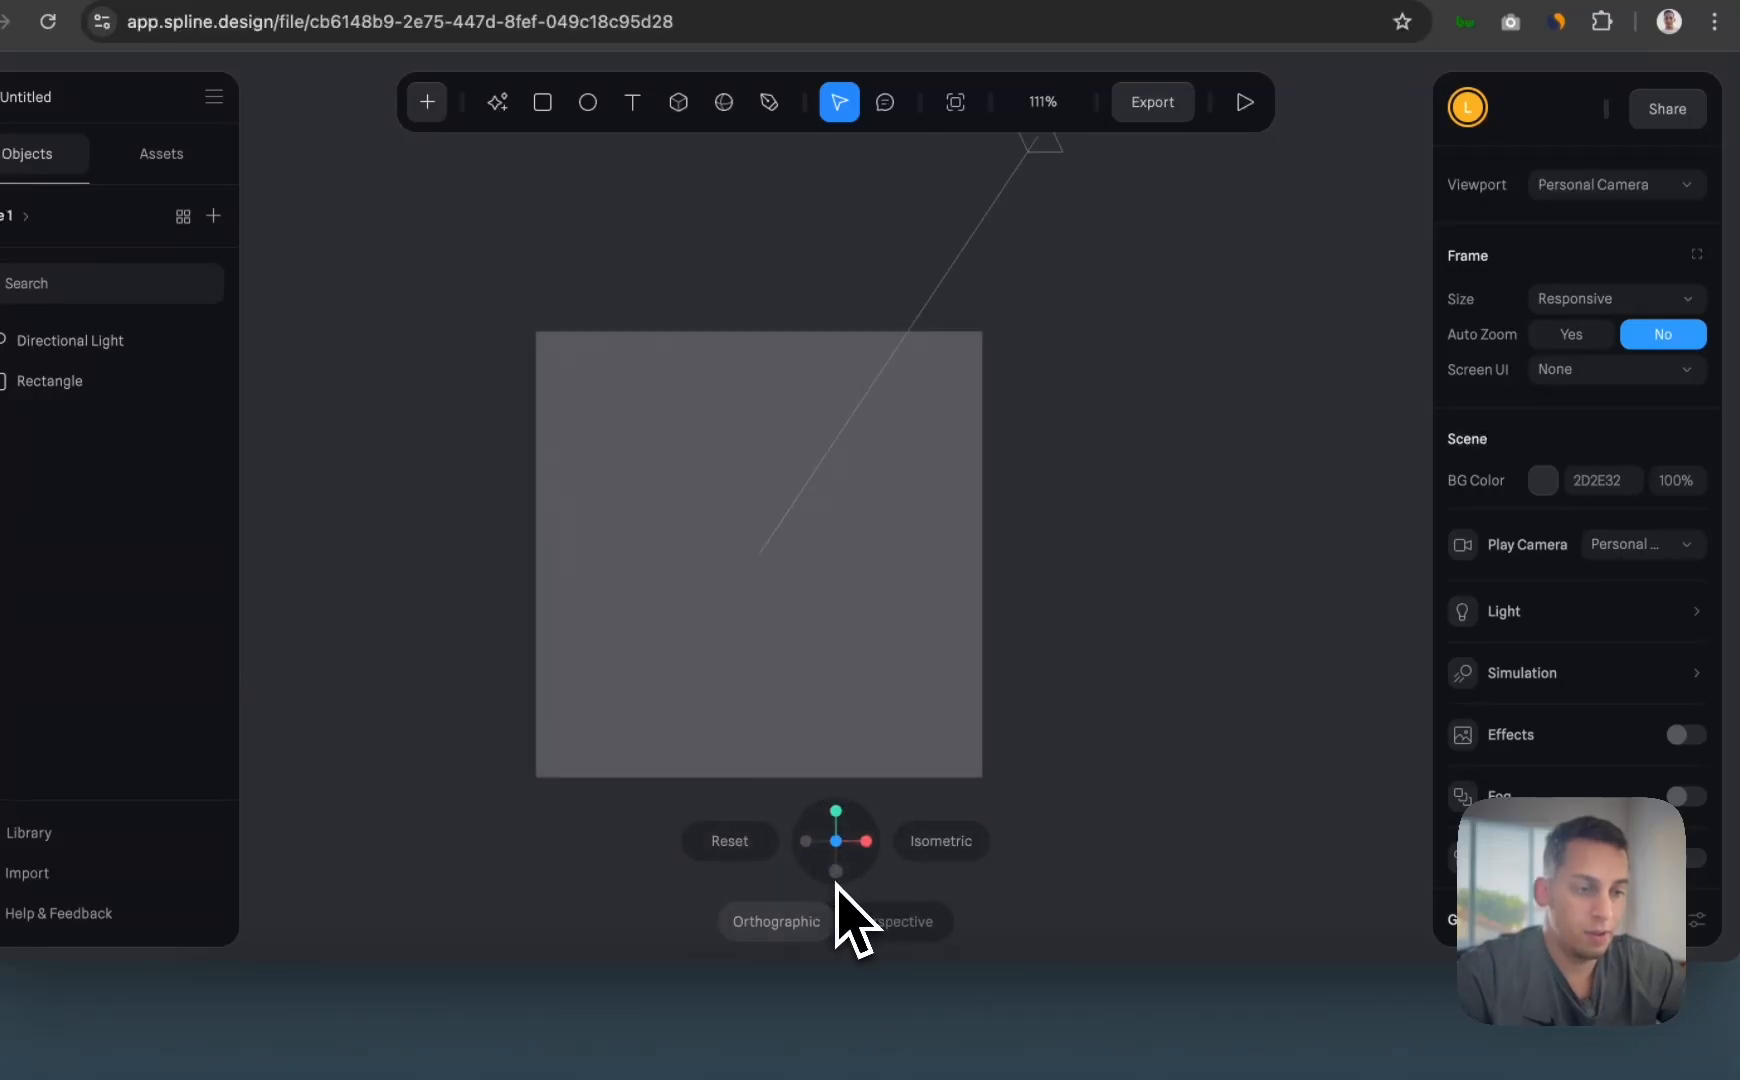
pyautogui.click(836, 870)
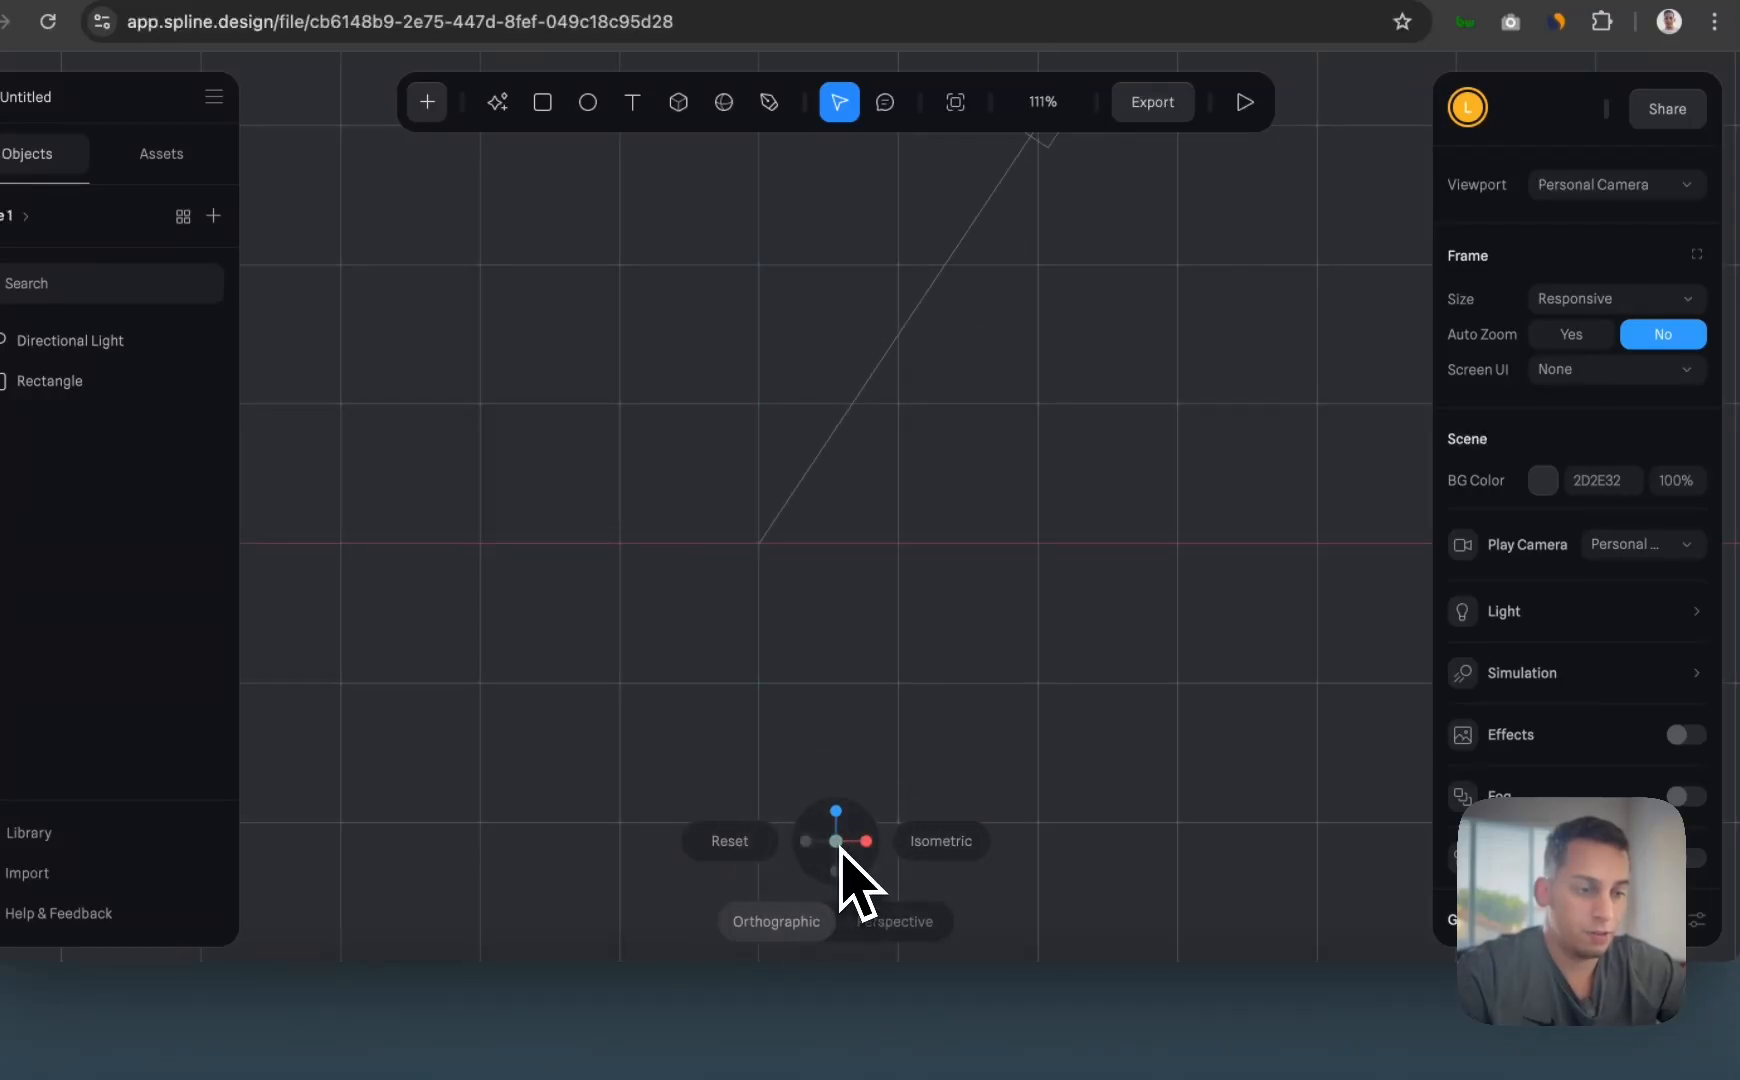
pyautogui.click(837, 814)
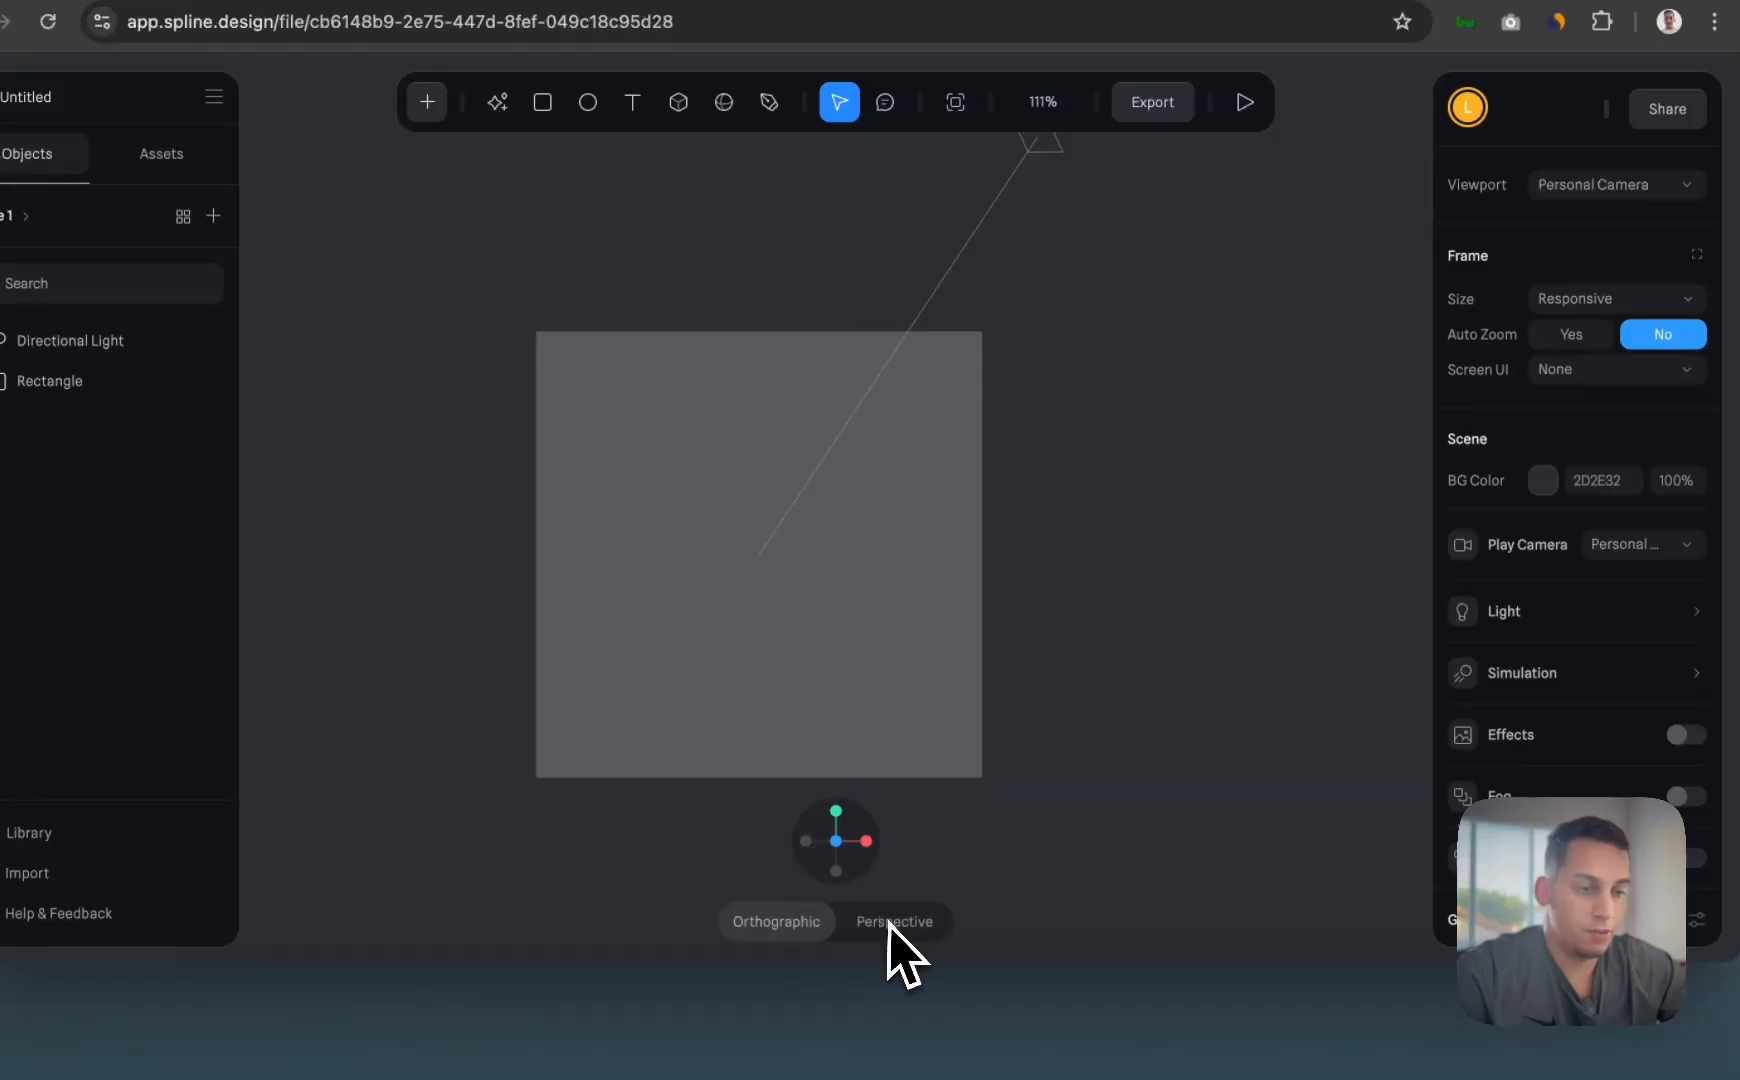
# - Switch the scene to perspective projection and orbit around the rectangle and directional light
pyautogui.click(889, 924)
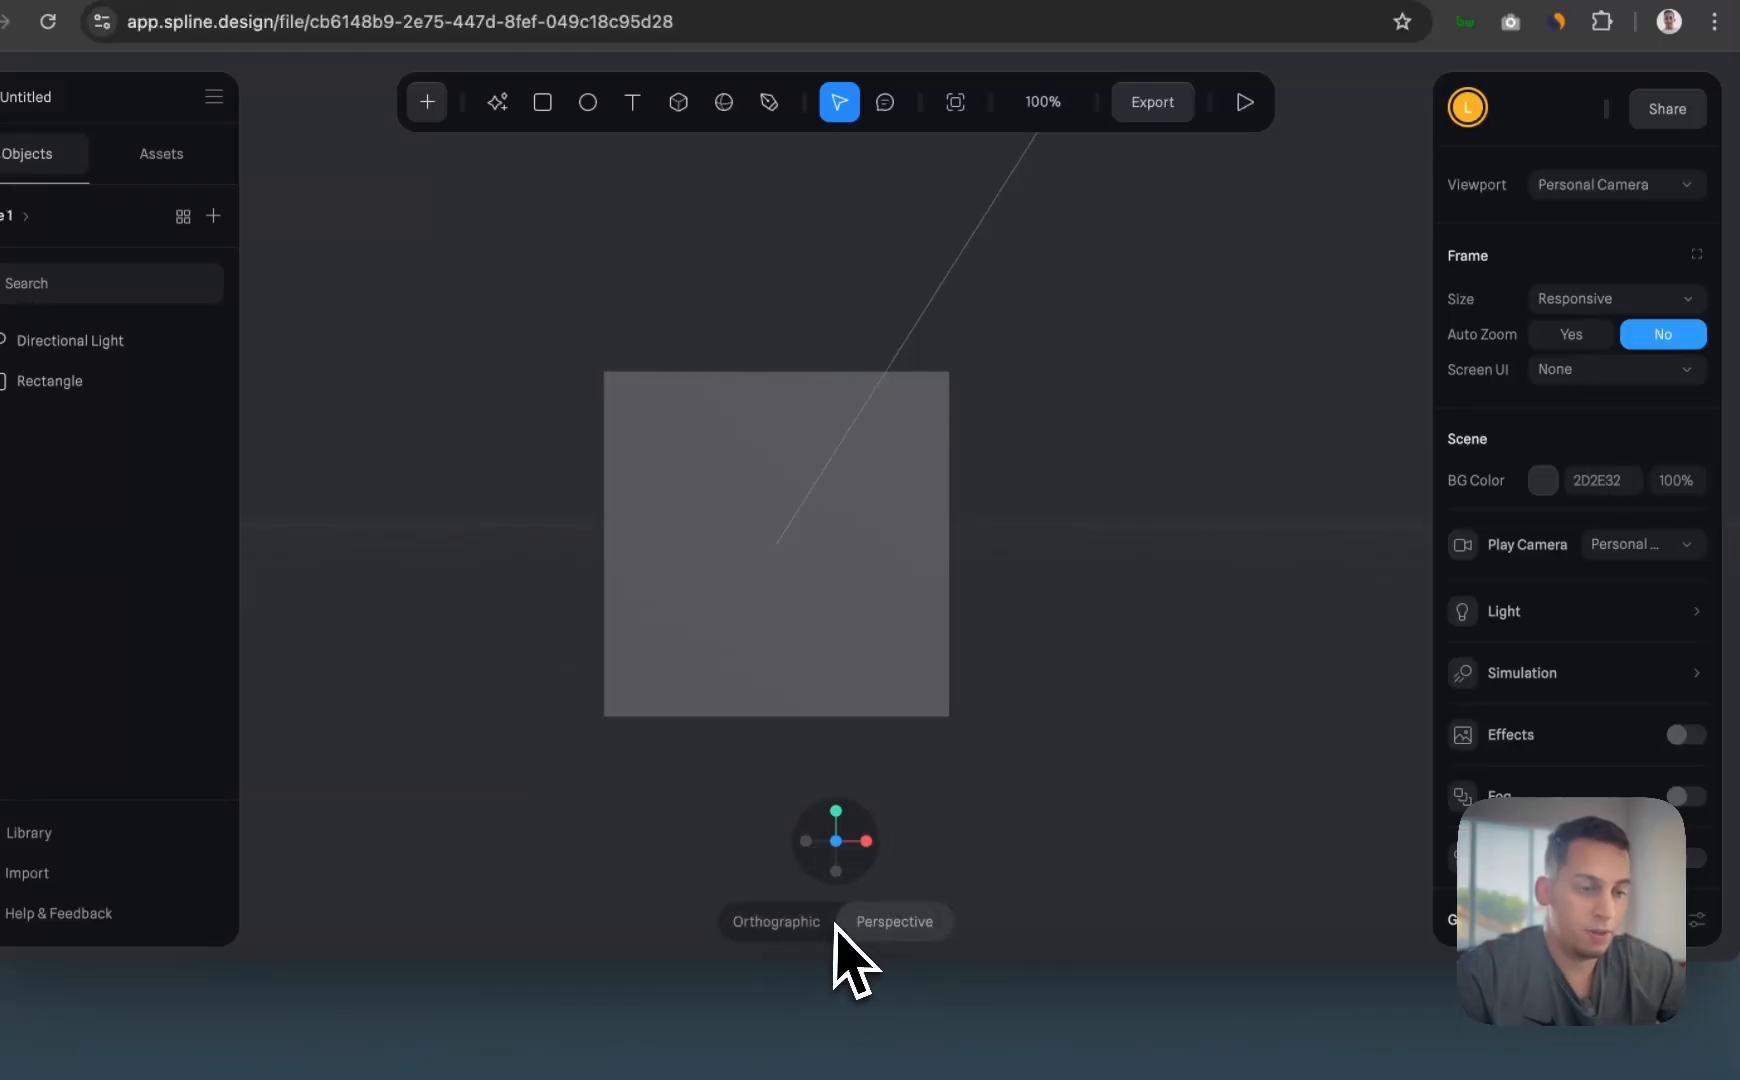
pyautogui.moveTo(959, 722); pyautogui.dragTo(767, 699, button='right')
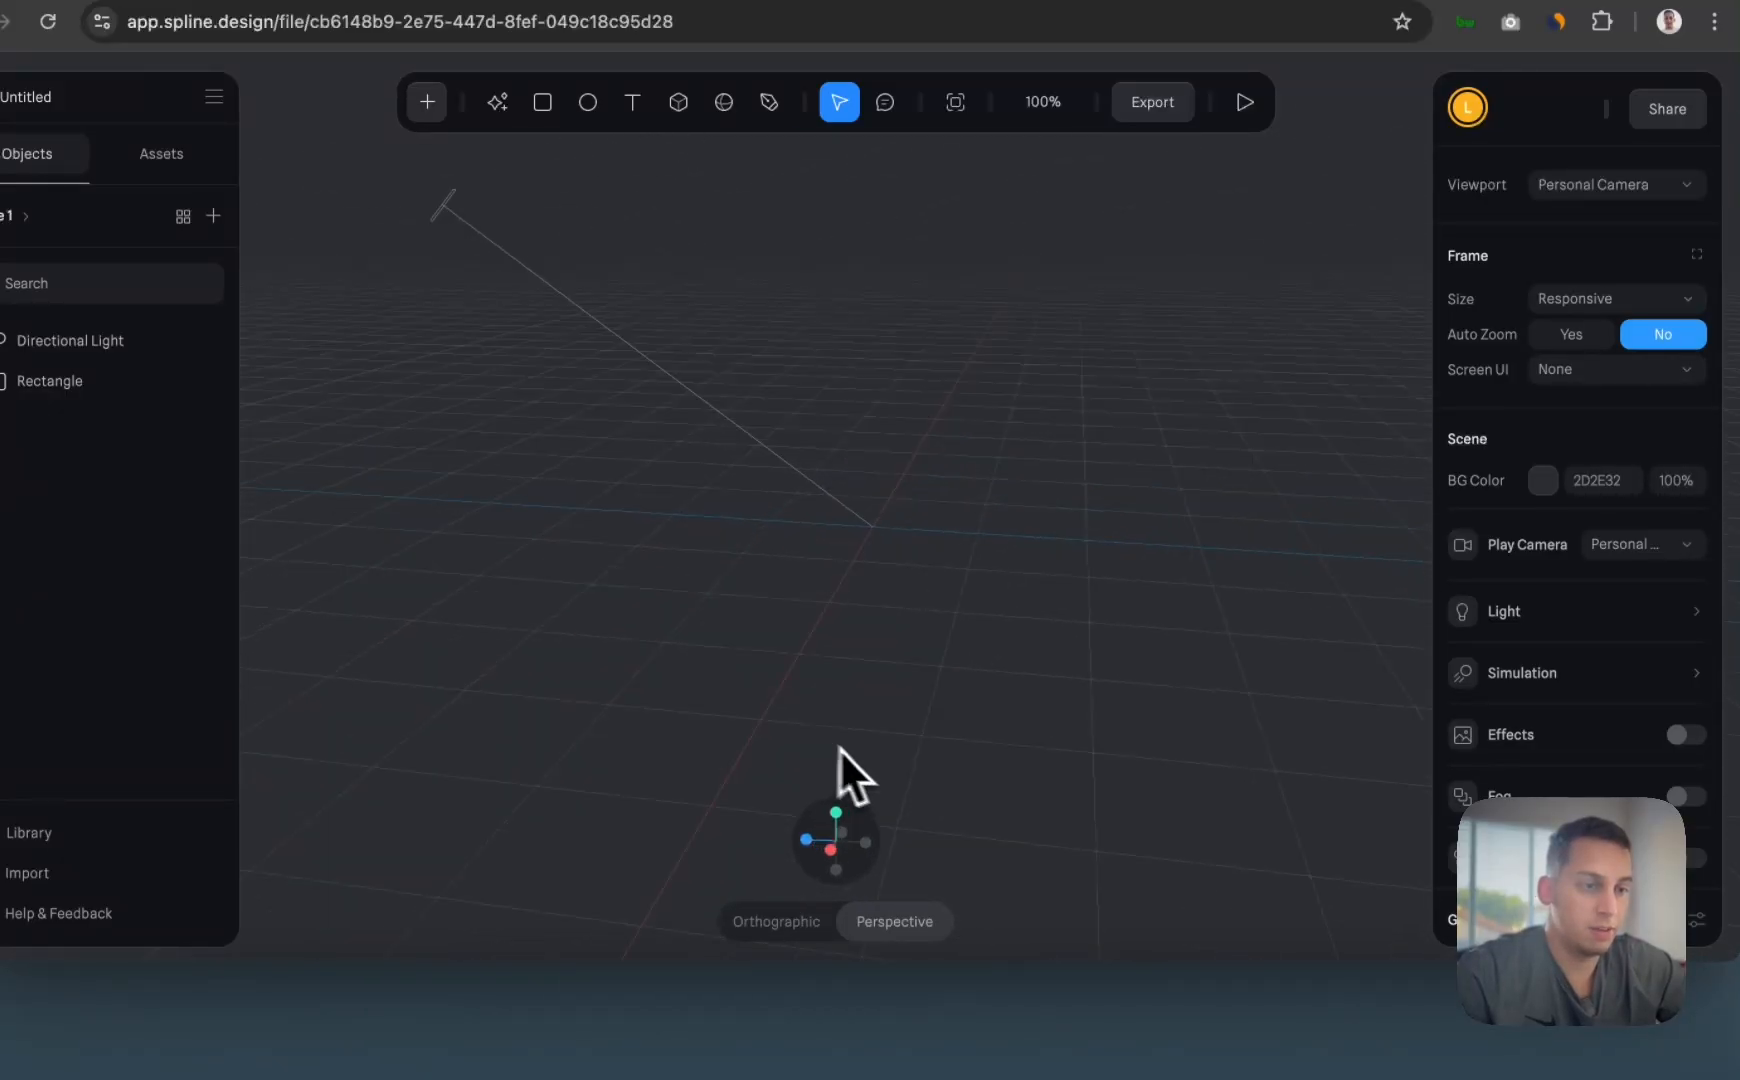
pyautogui.moveTo(839, 748); pyautogui.dragTo(1007, 760, button='right')
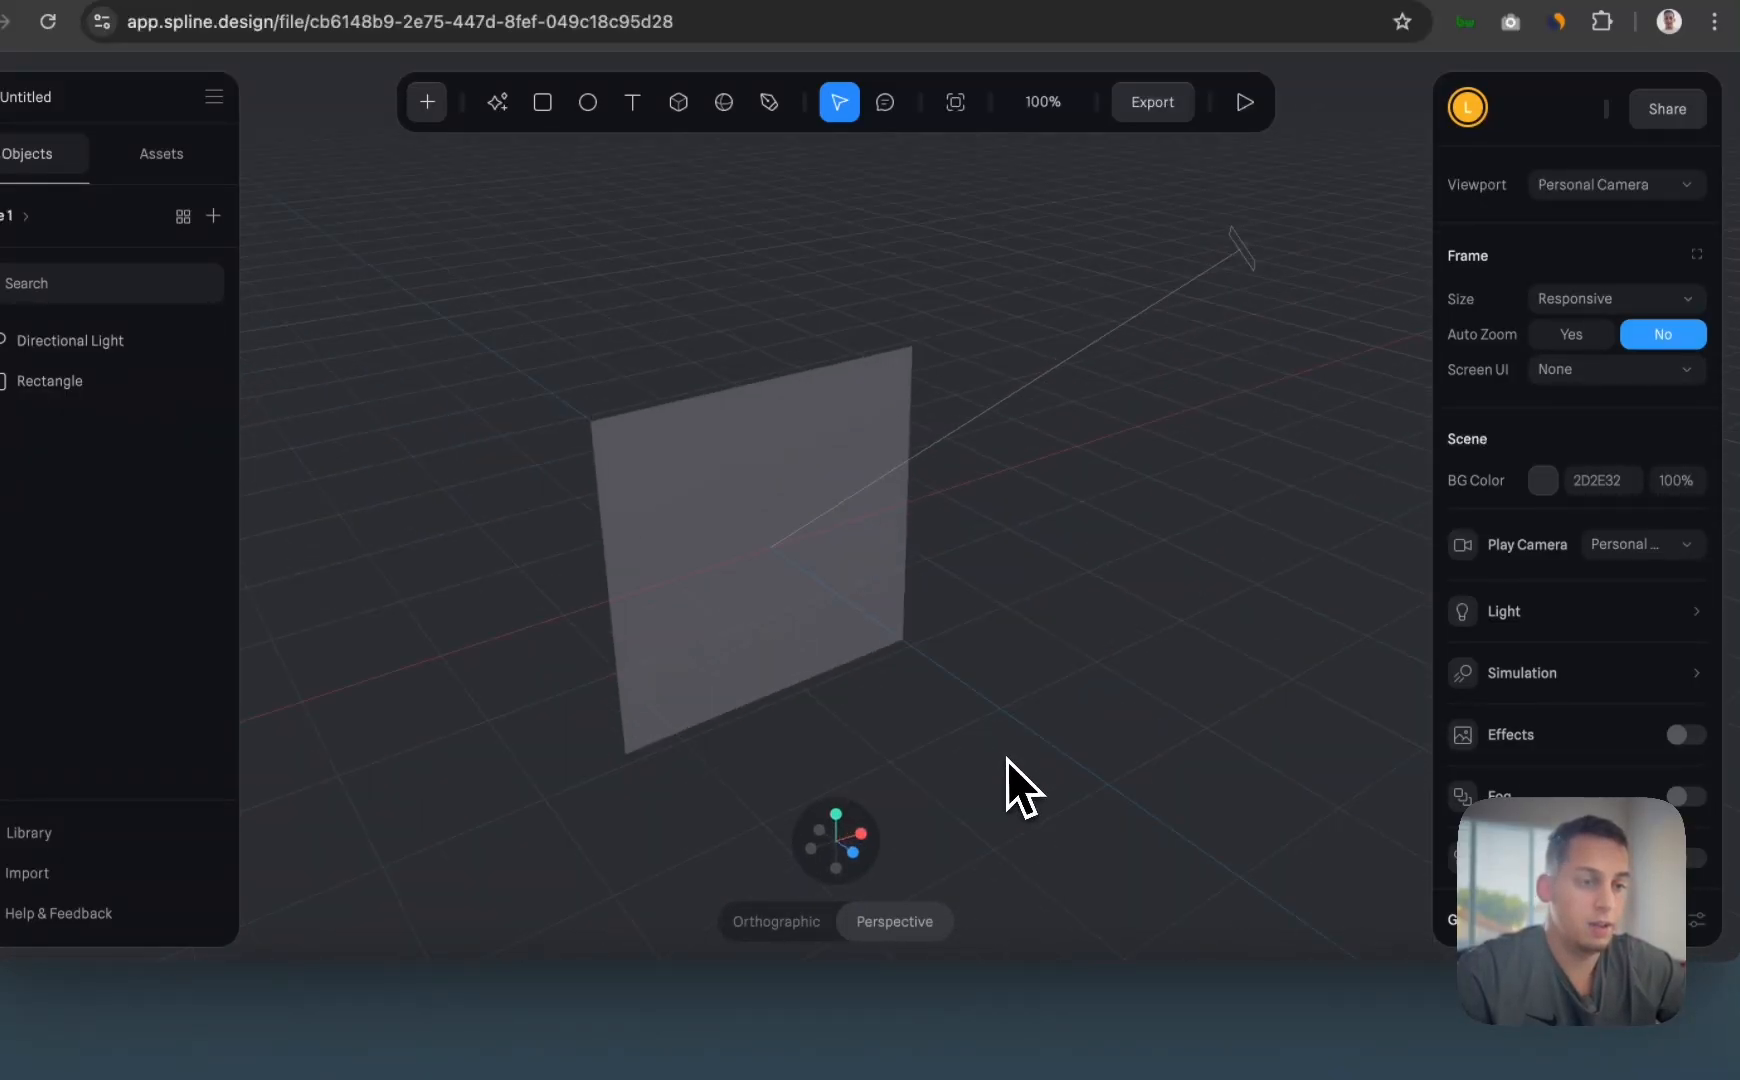
# - Set the scene to orthographic projection, view it isometrically and orbit back towards the rectangle's front
pyautogui.click(788, 924)
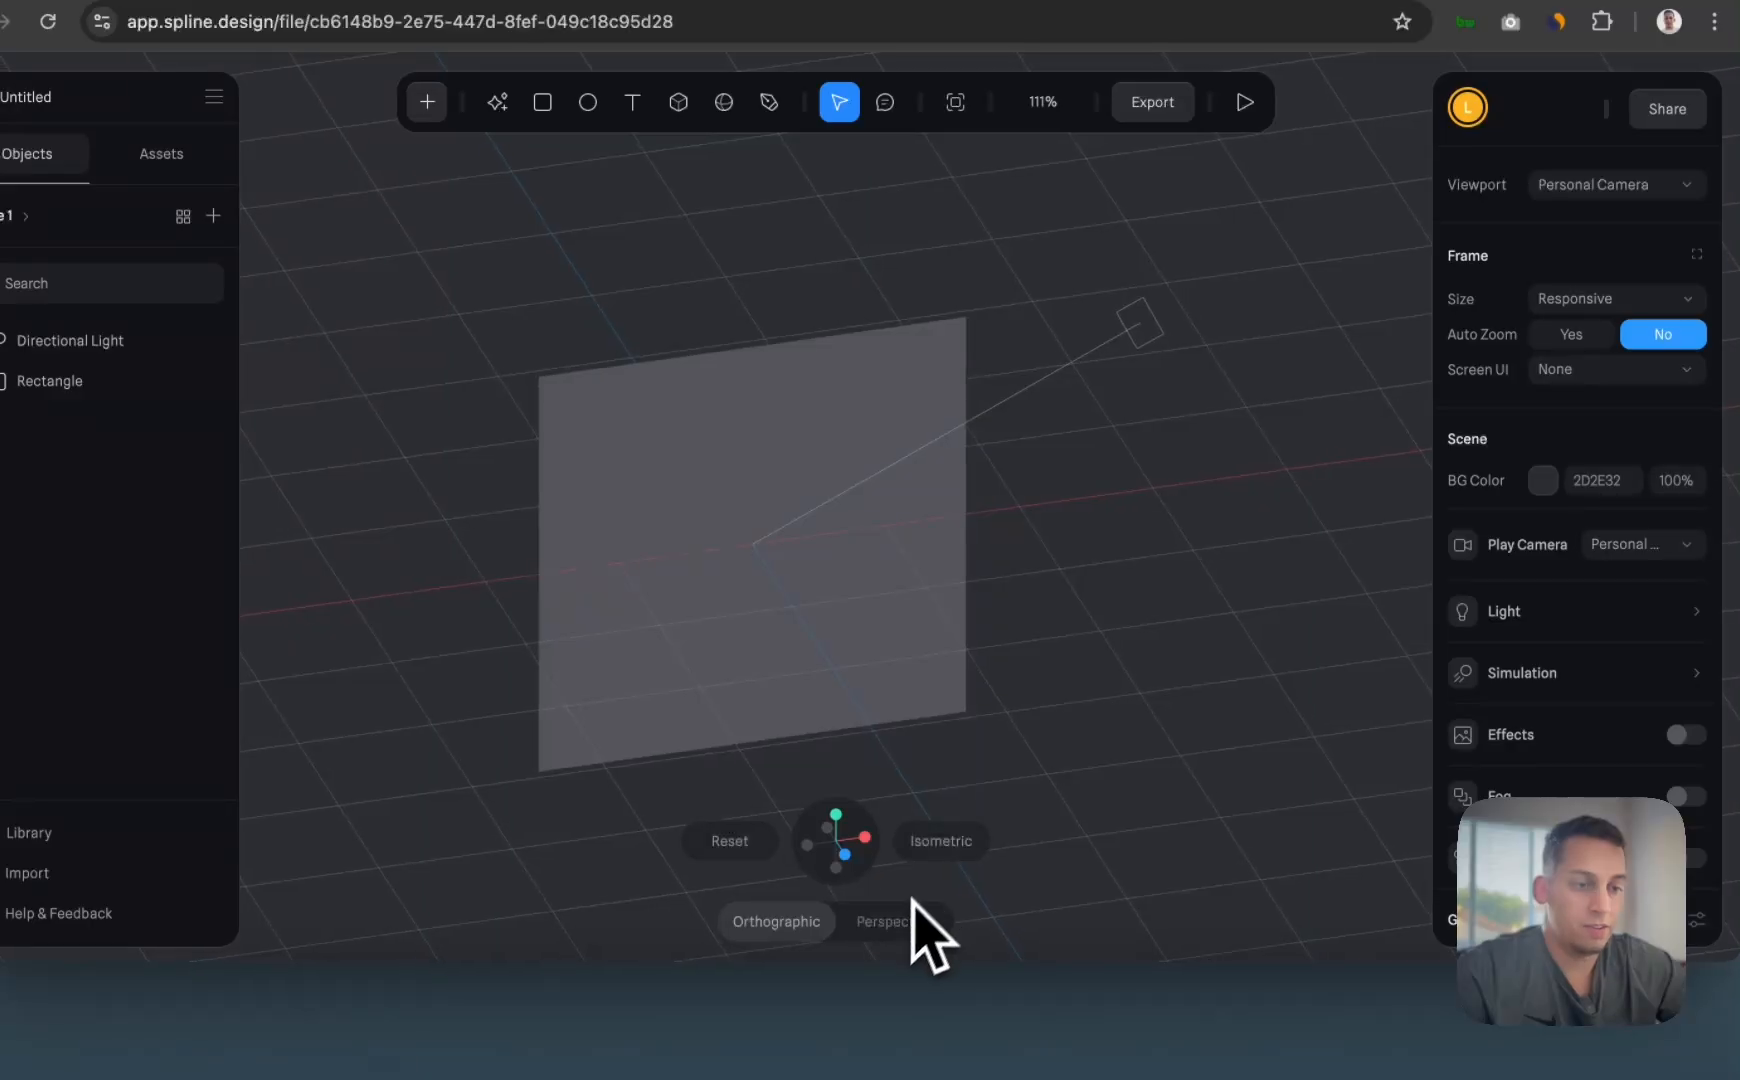
pyautogui.click(940, 842)
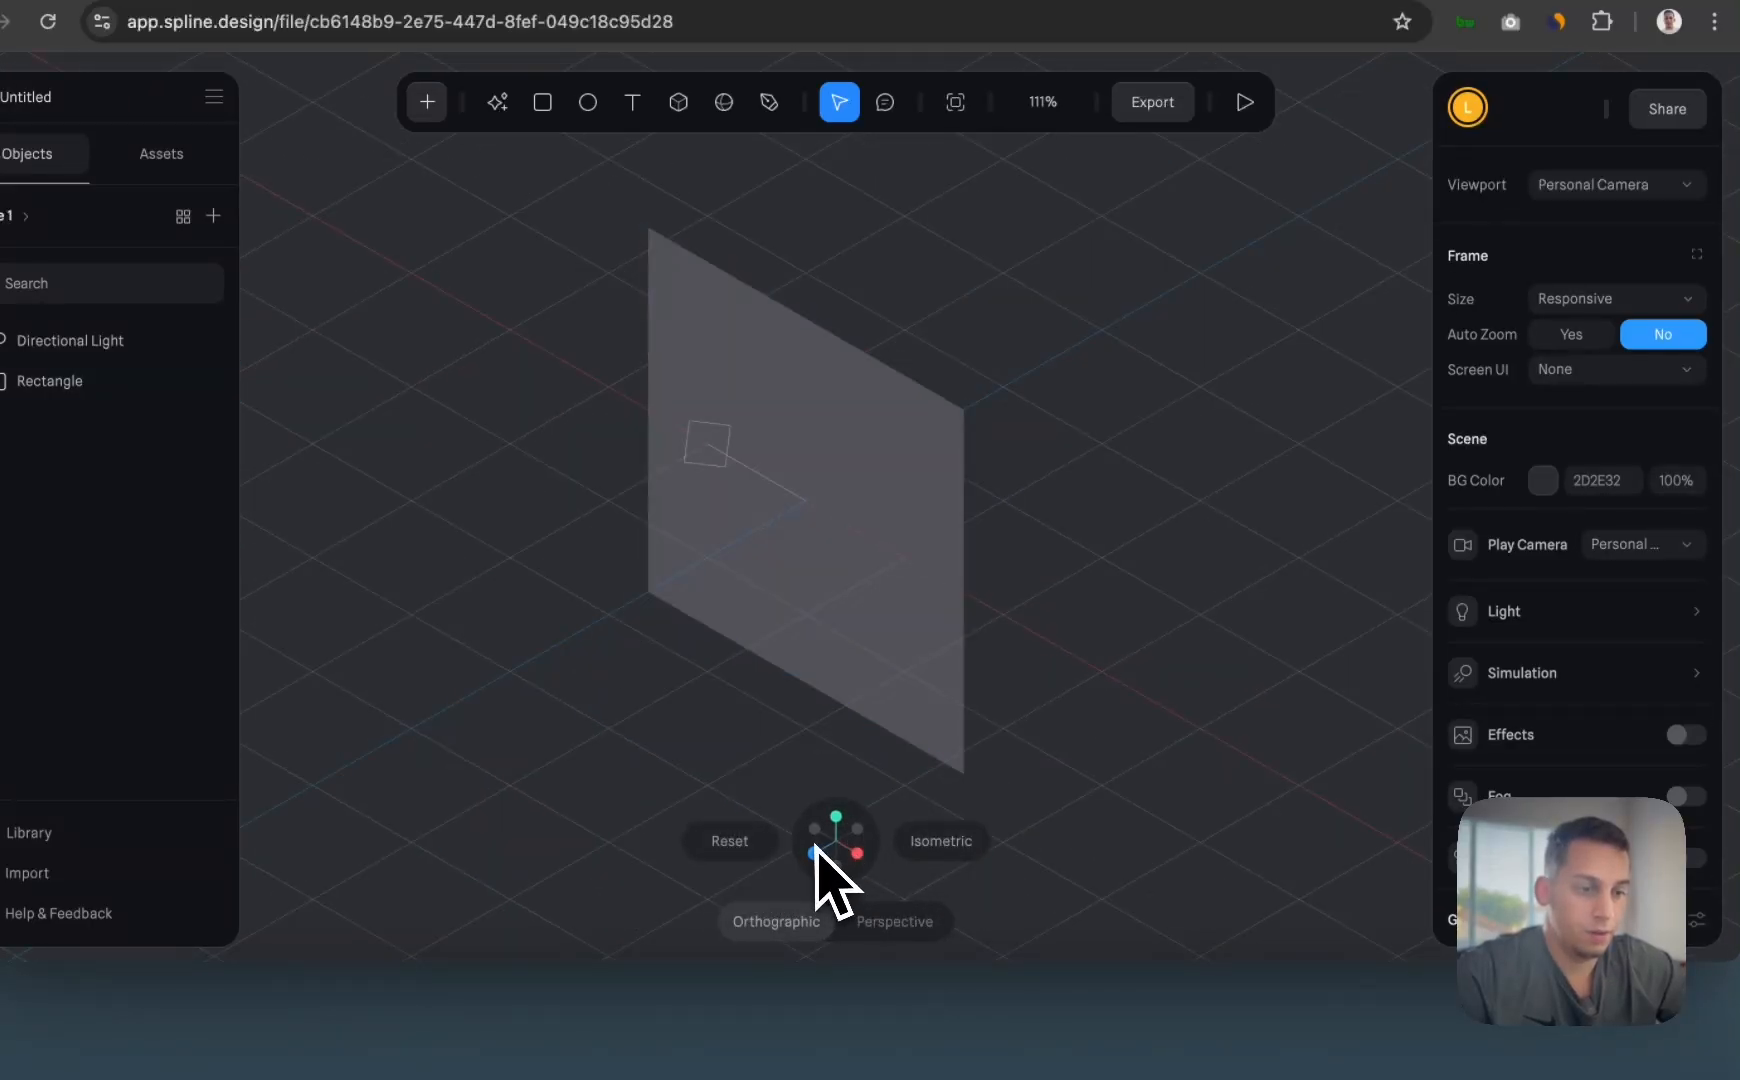
pyautogui.keyDown('alt'); pyautogui.moveTo(927, 786); pyautogui.dragTo(1090, 706); pyautogui.keyUp('alt')
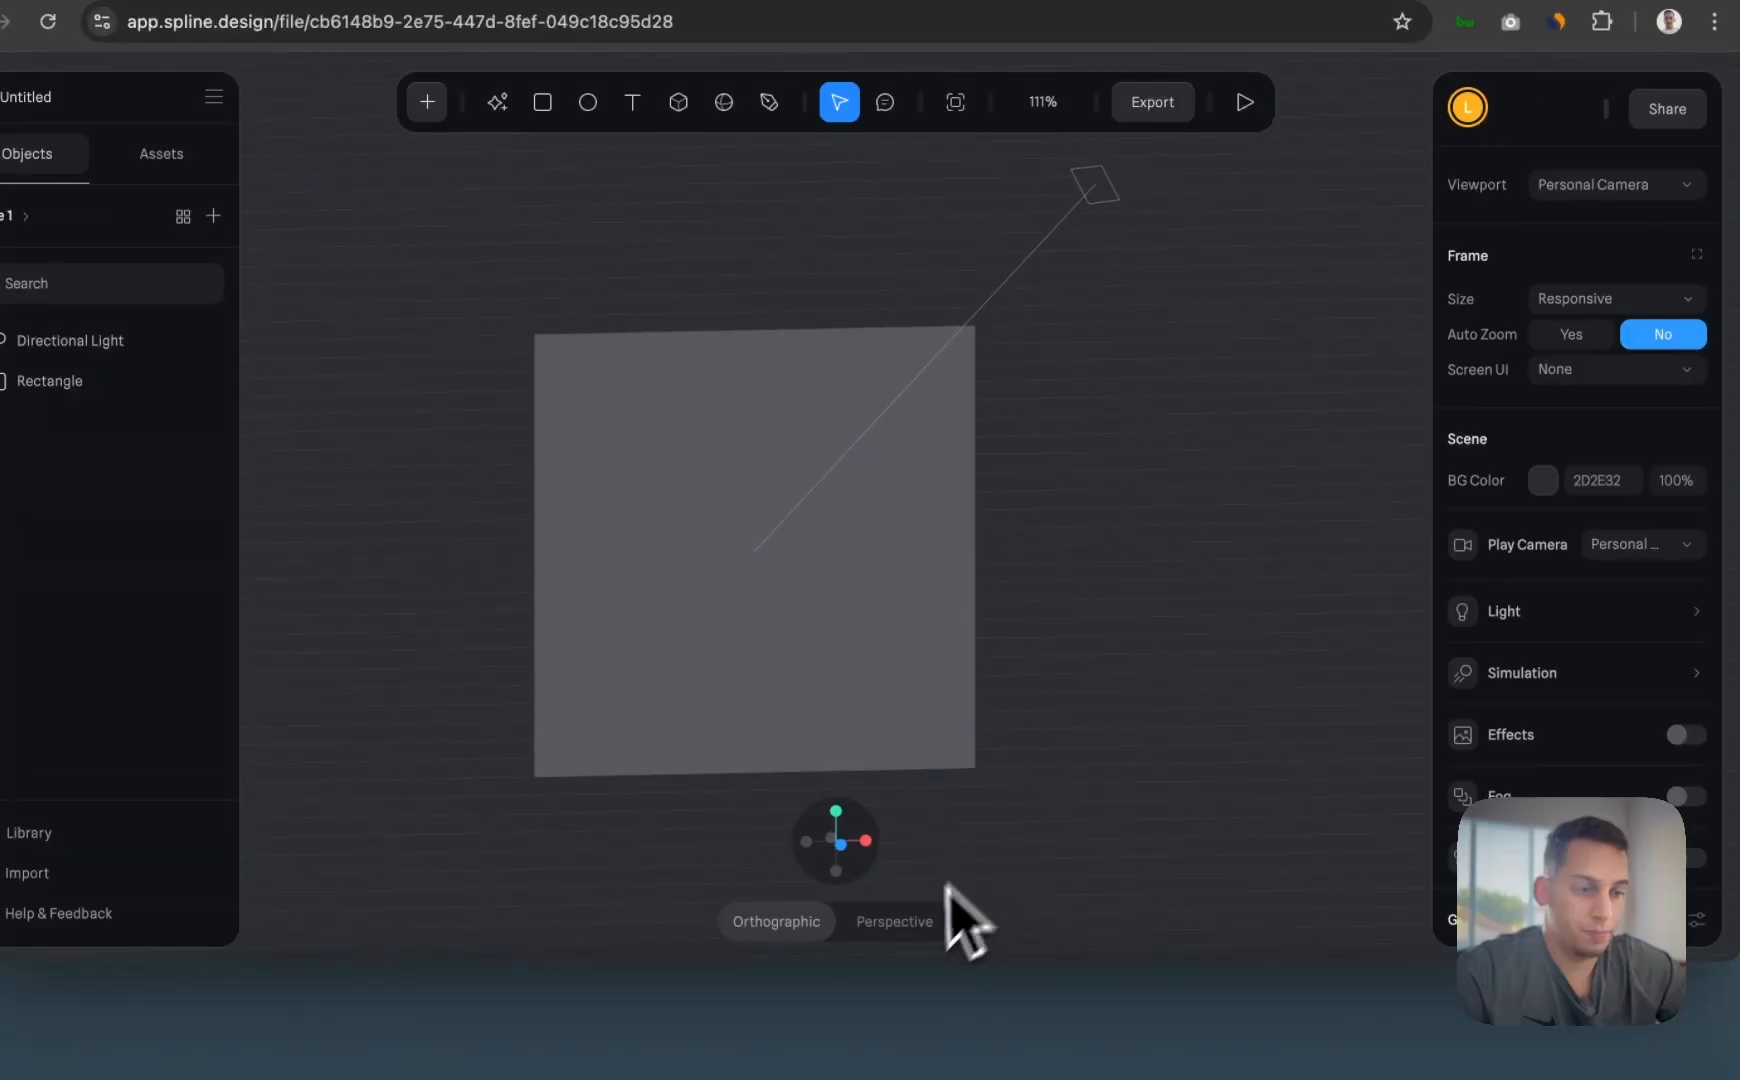
# - Switch the scene back to perspective projection and face the rectangle from the front
pyautogui.click(913, 925)
pyautogui.moveTo(933, 763)
pyautogui.keyDown('alt'); pyautogui.mouseDown()
pyautogui.moveTo(1103, 722)
pyautogui.moveTo(914, 783)
pyautogui.moveTo(903, 760)
pyautogui.moveTo(922, 749)
pyautogui.mouseUp(); pyautogui.keyUp('alt')
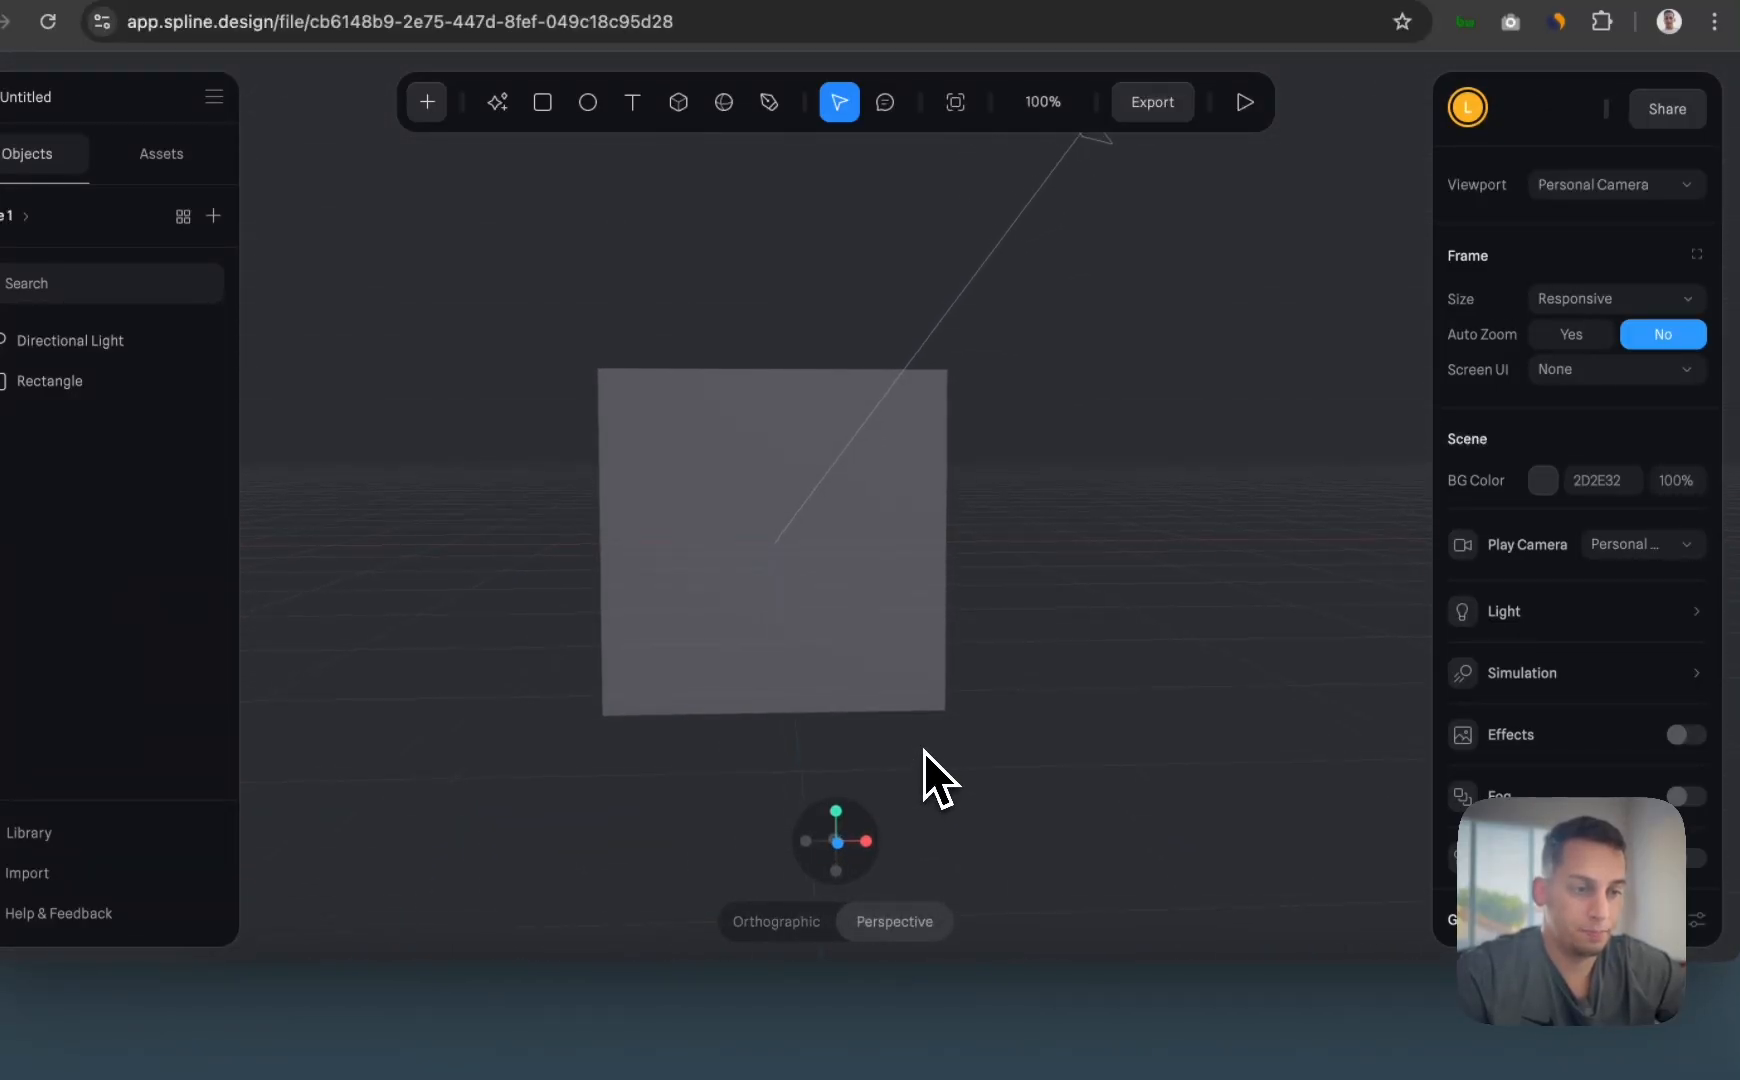
pyautogui.moveTo(841, 851)
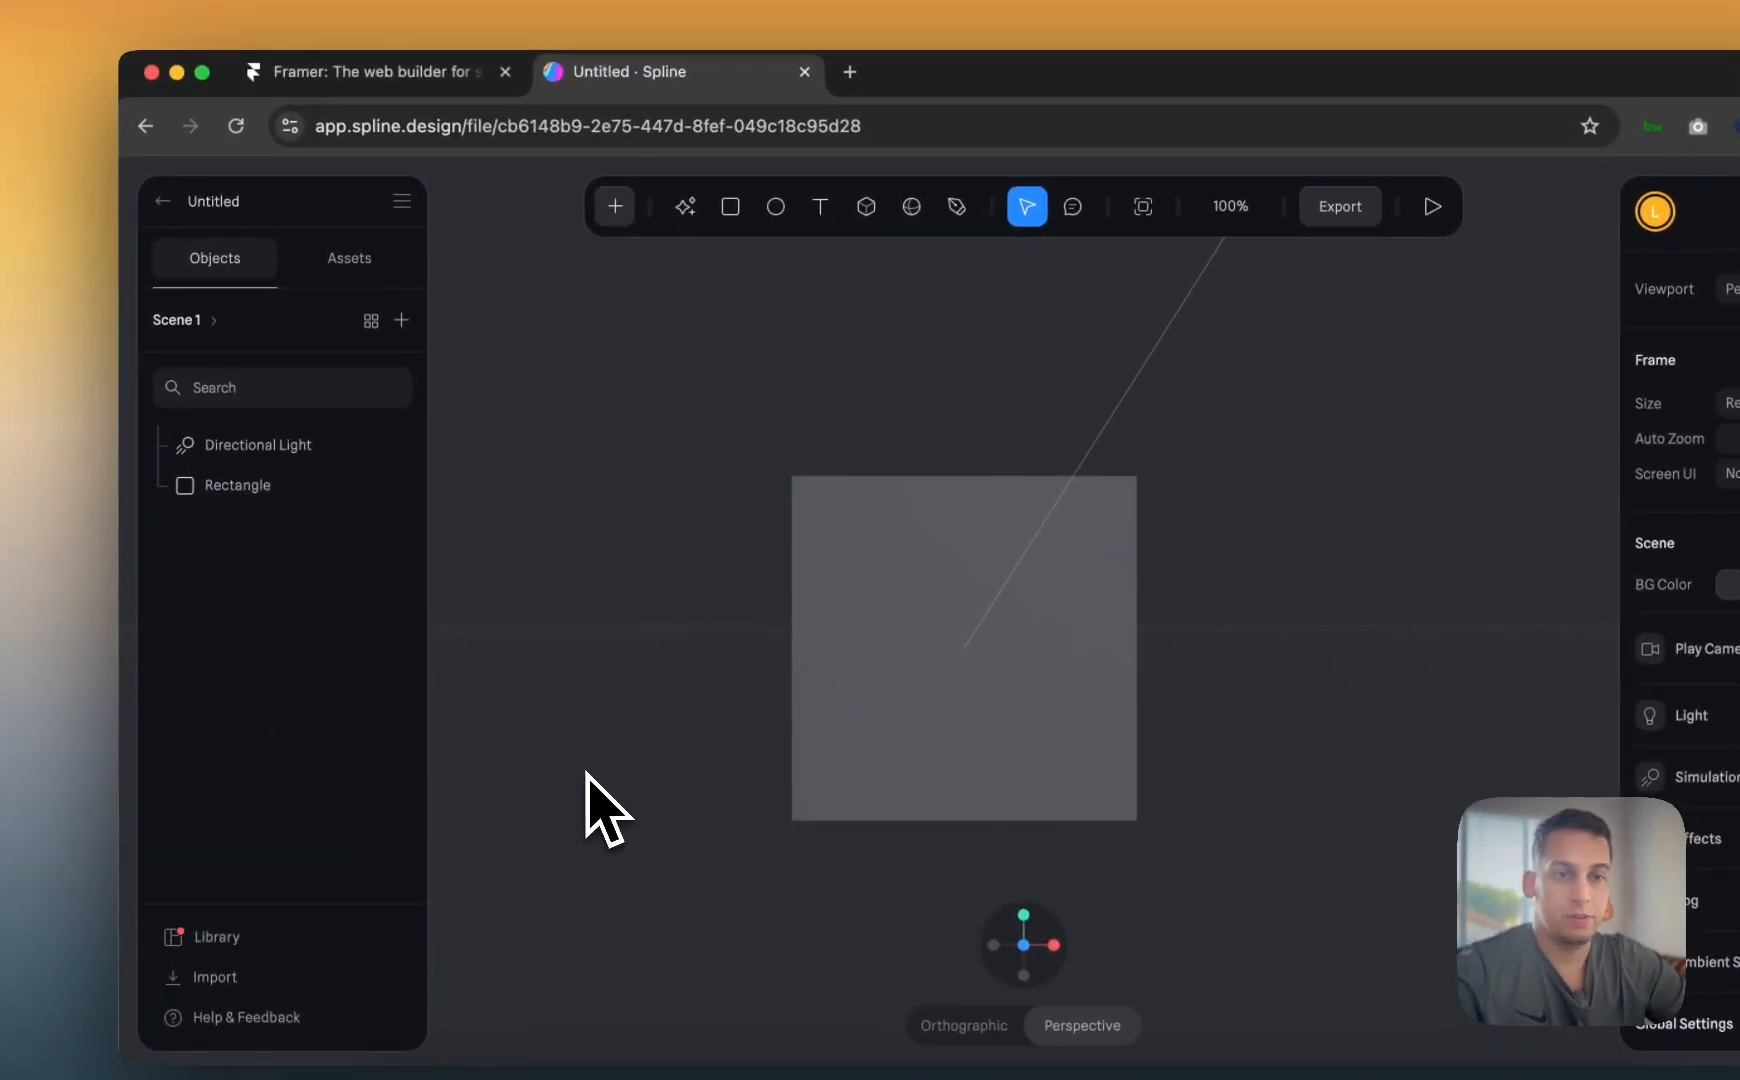
# - Expand the file's list of scenes and rename Scene 1 as Hero
pyautogui.click(352, 274)
pyautogui.click(284, 278)
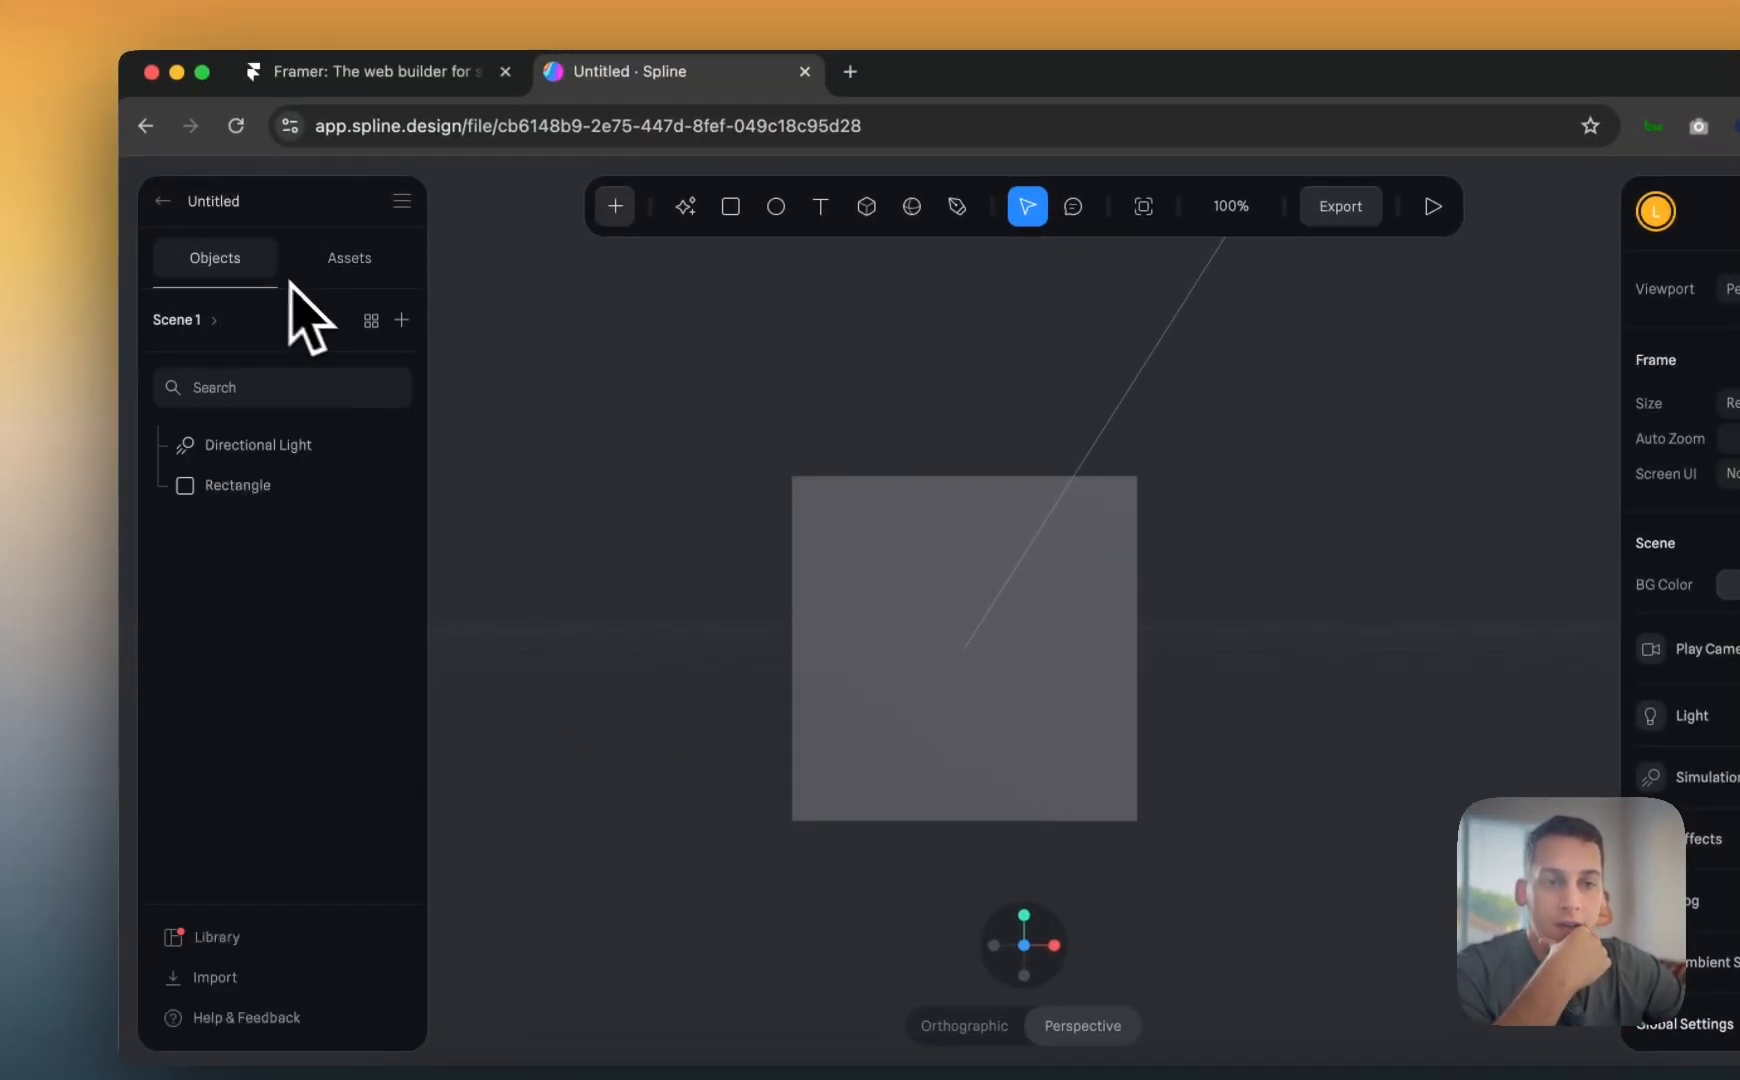
pyautogui.click(211, 319)
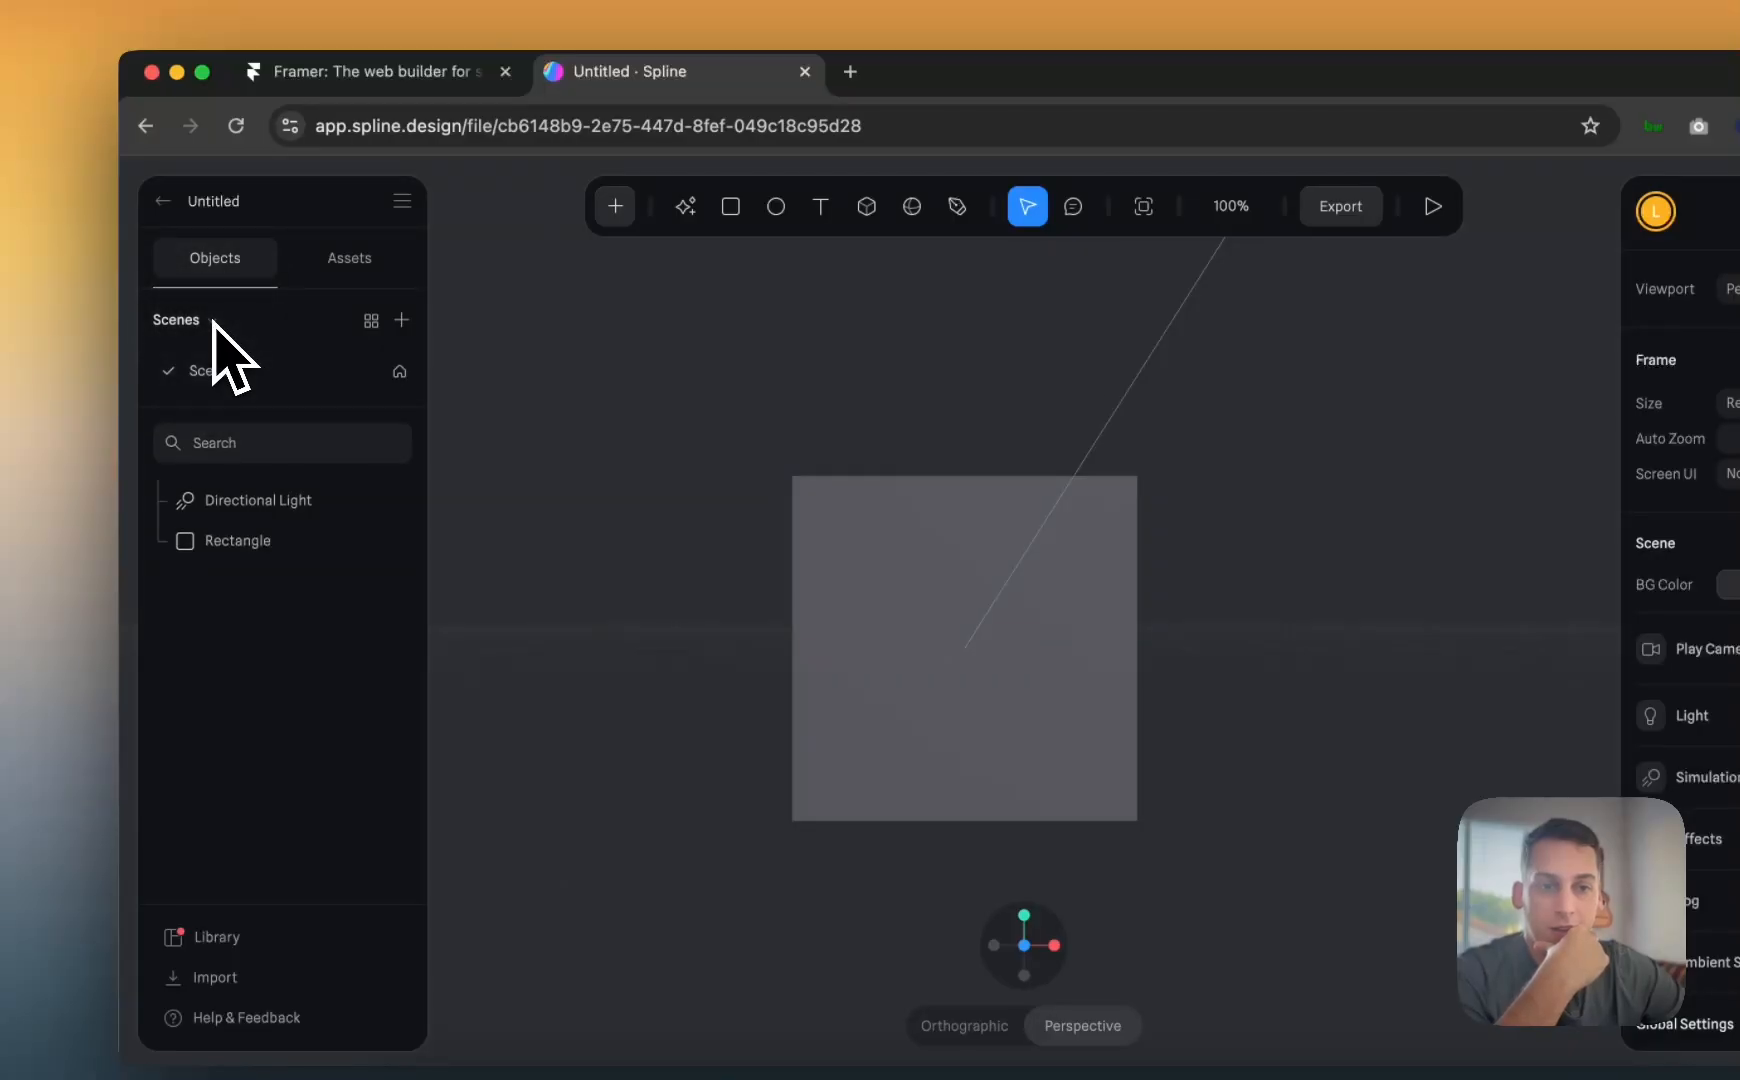
pyautogui.click(212, 321)
pyautogui.click(211, 326)
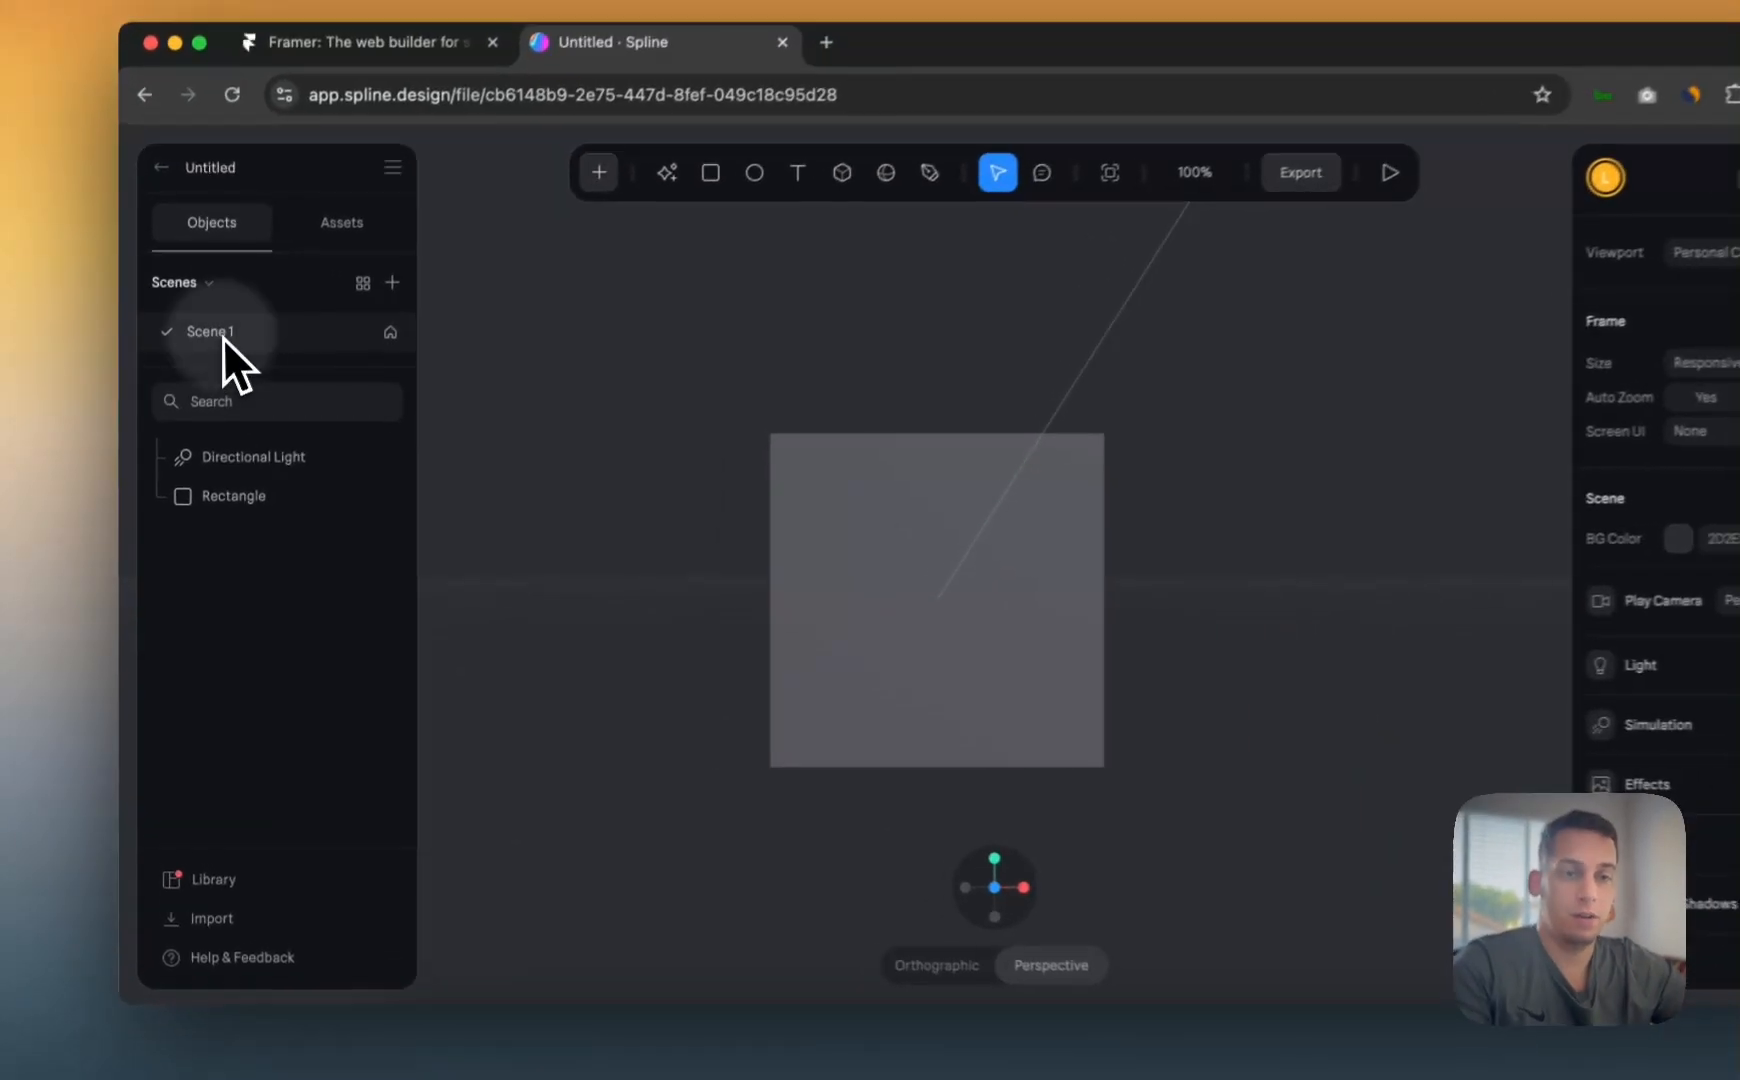
pyautogui.doubleClick(214, 386)
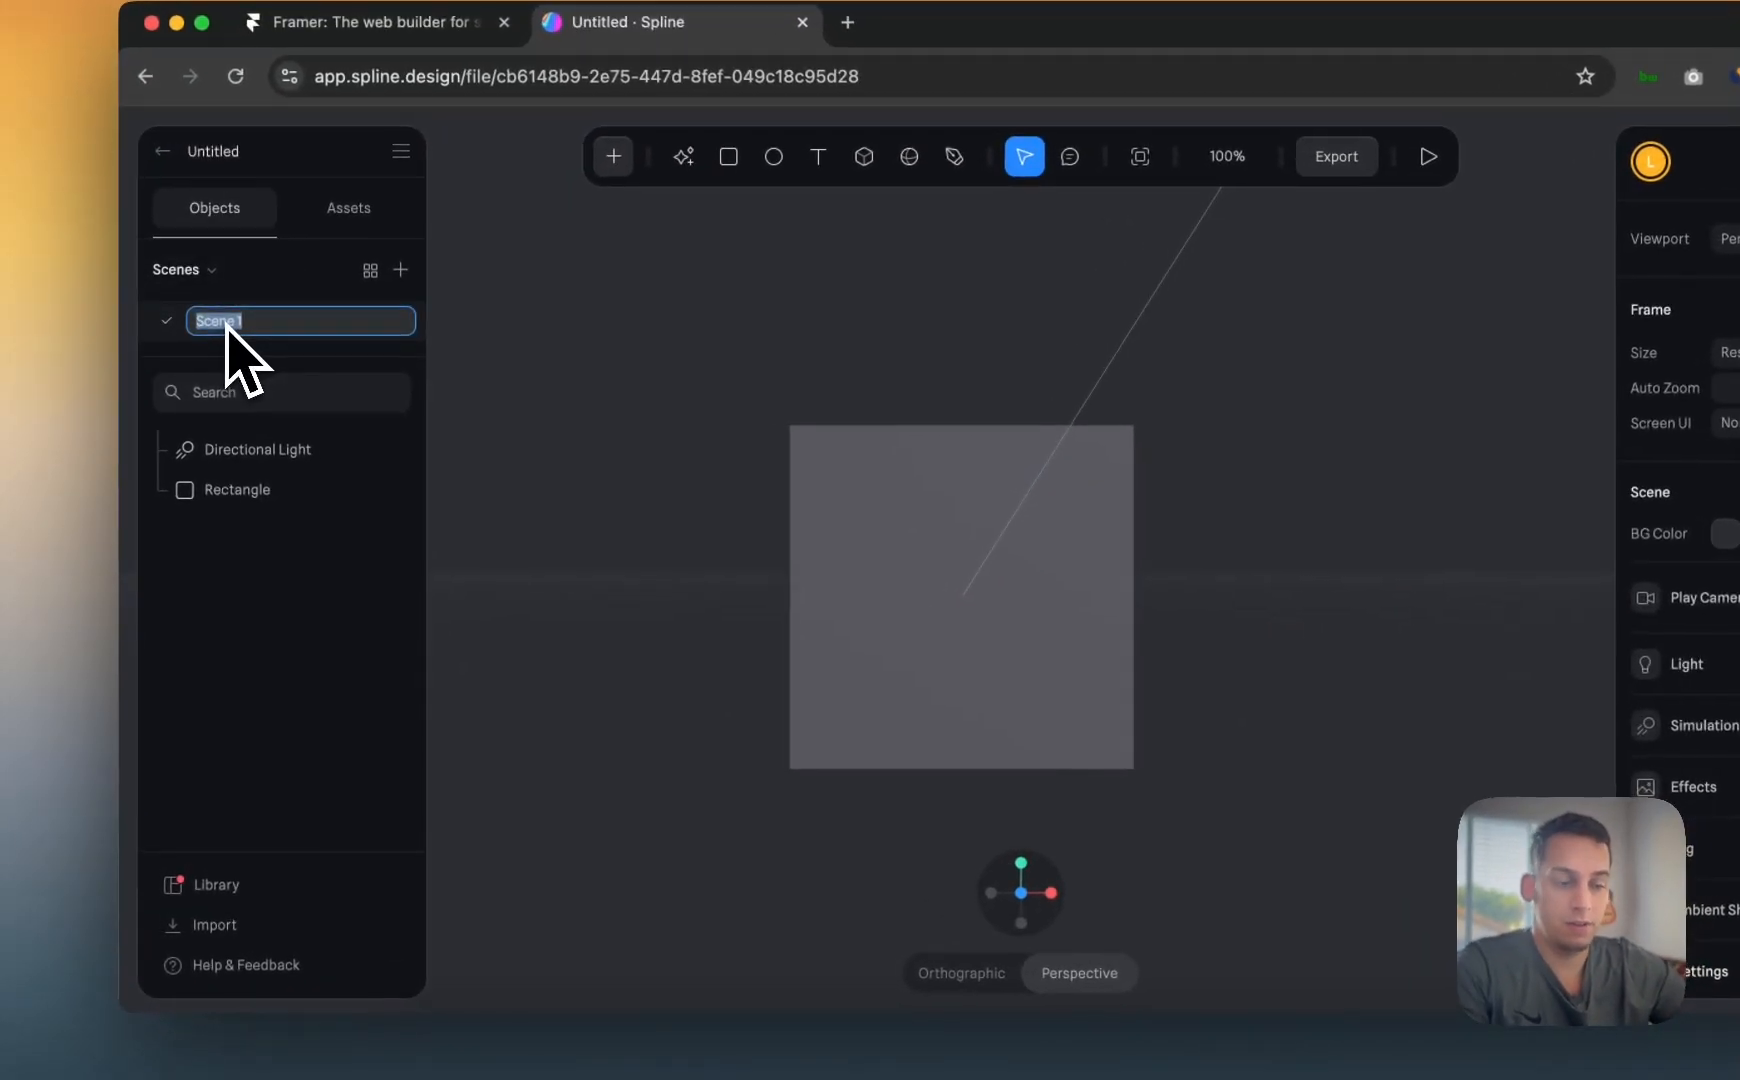
pyautogui.write('Hero')
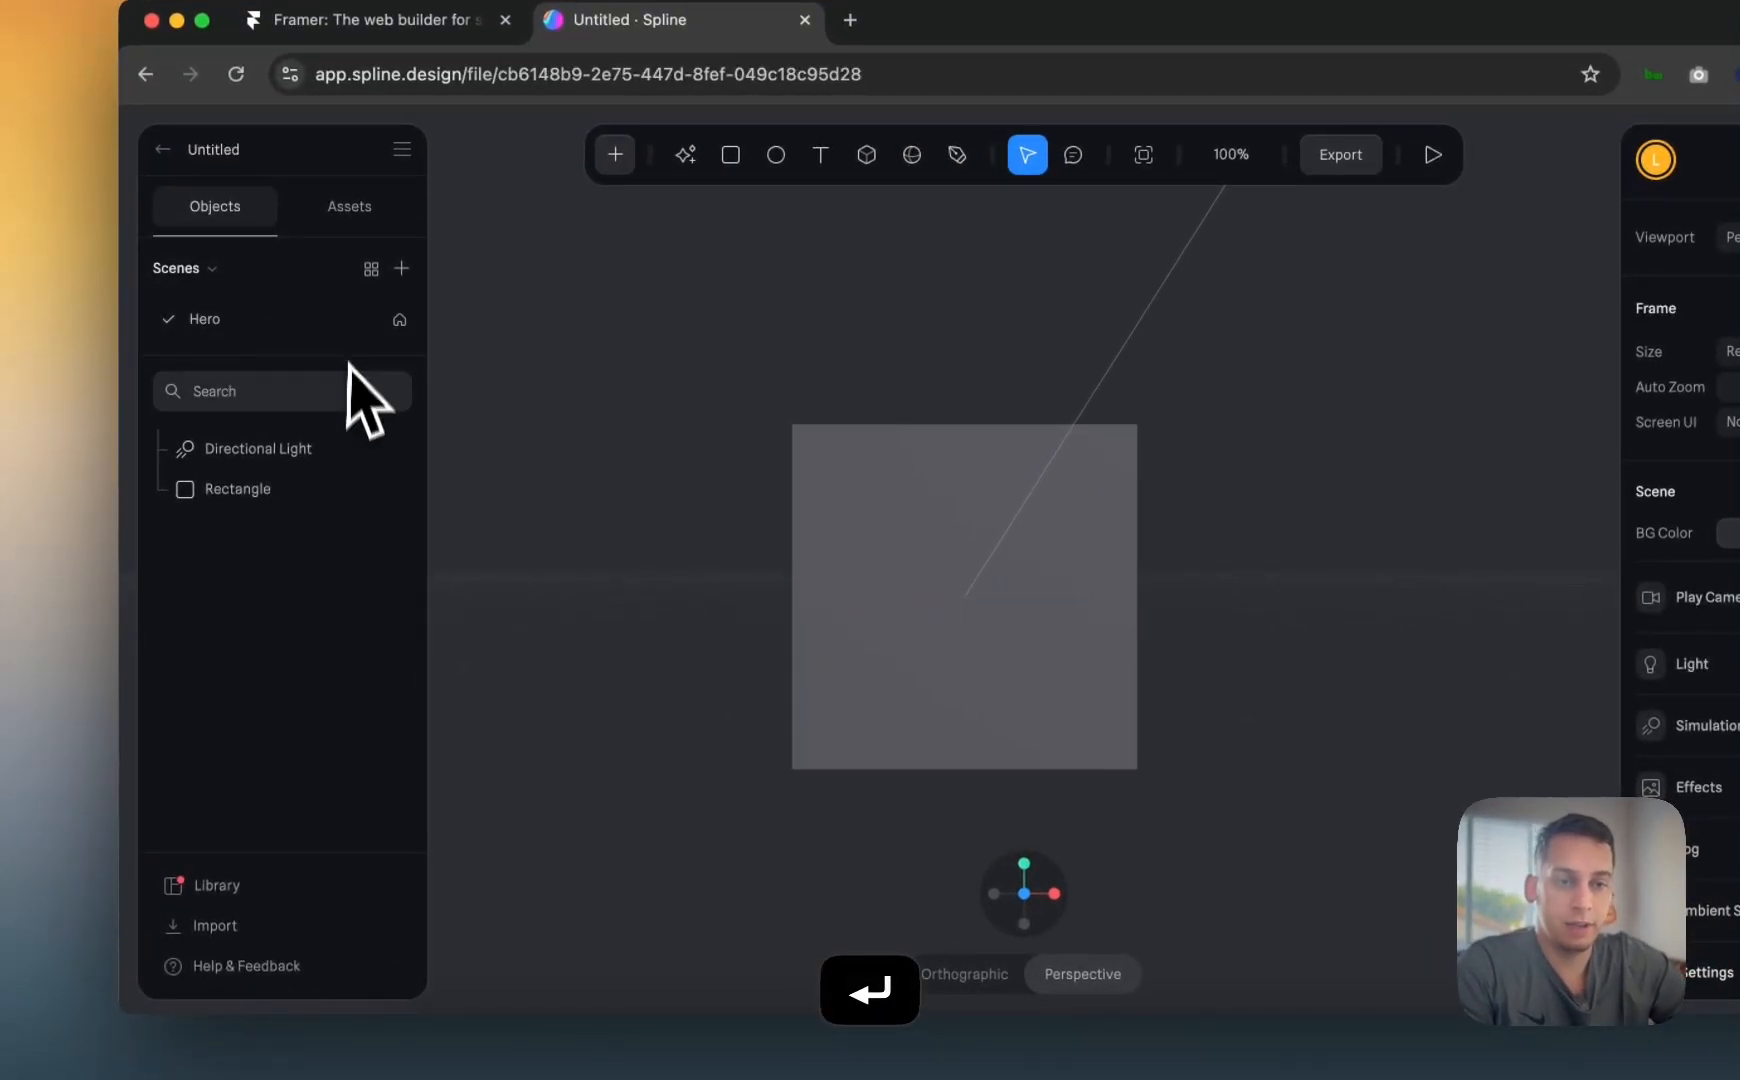
# - Select the rectangle and the directional light in the object list in turn, leaving nothing selected
pyautogui.click(239, 484)
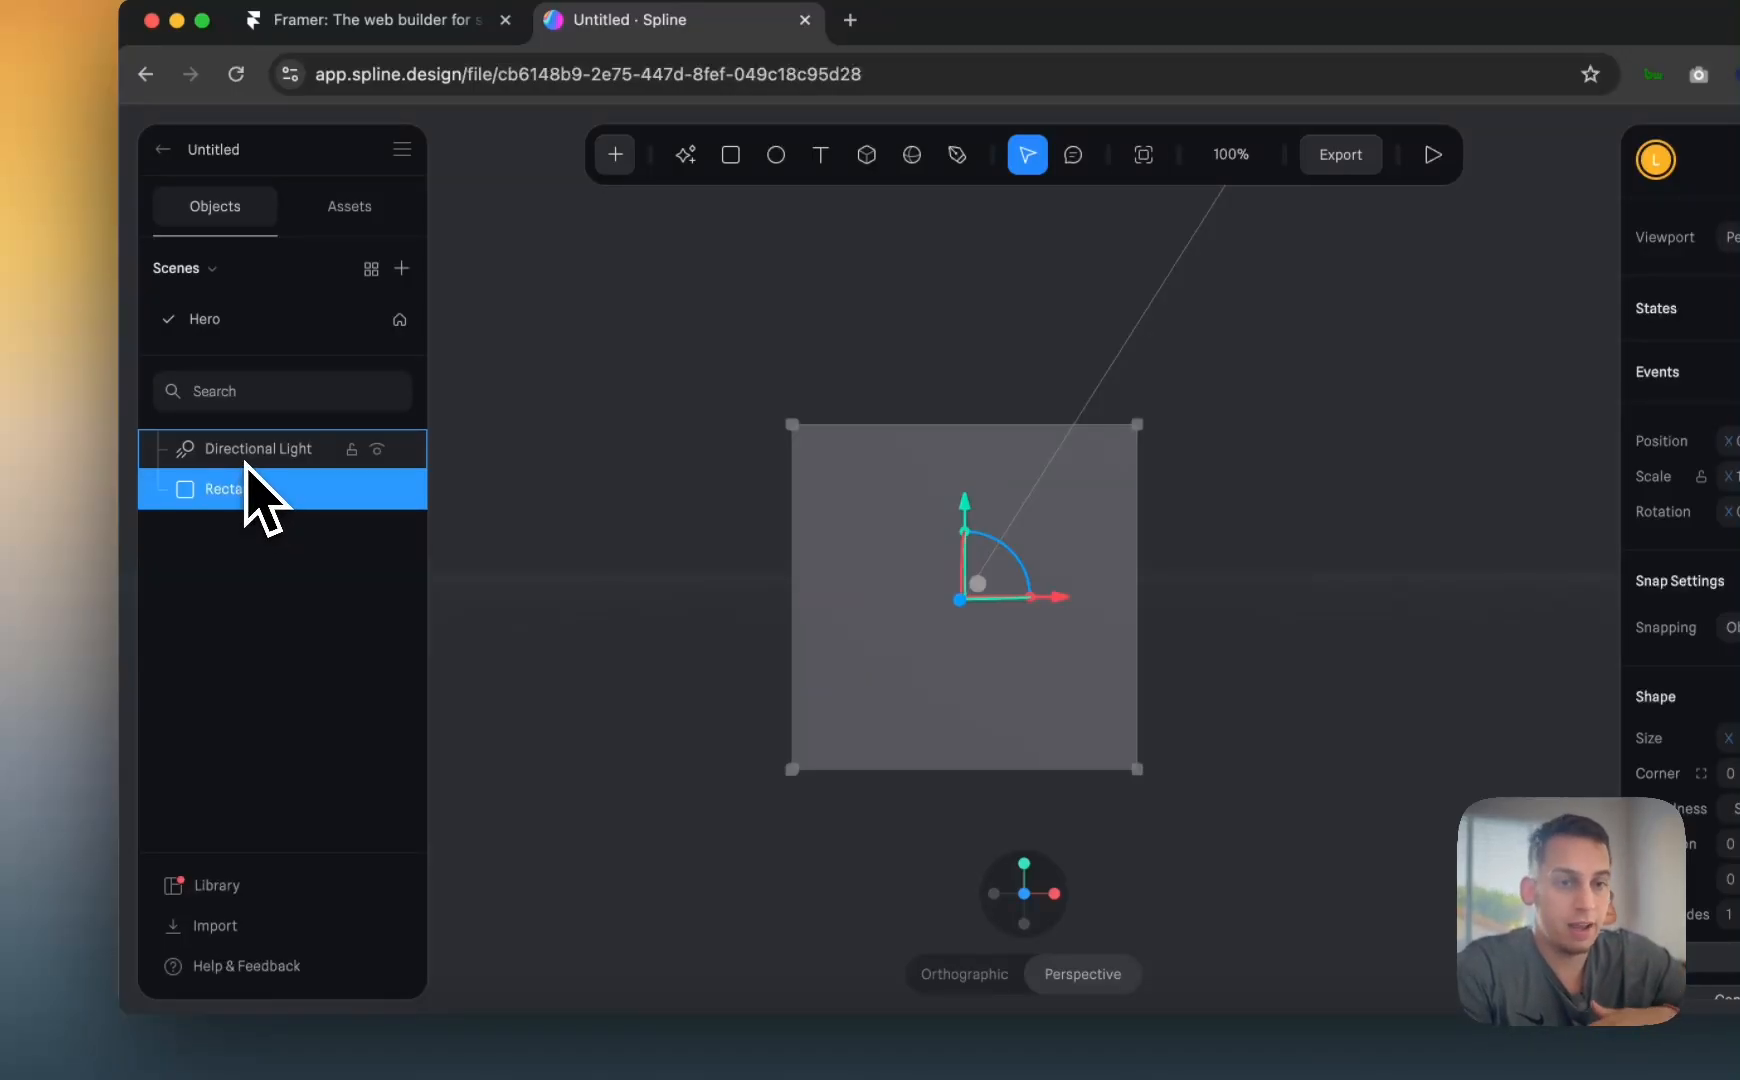
pyautogui.click(245, 463)
pyautogui.click(241, 770)
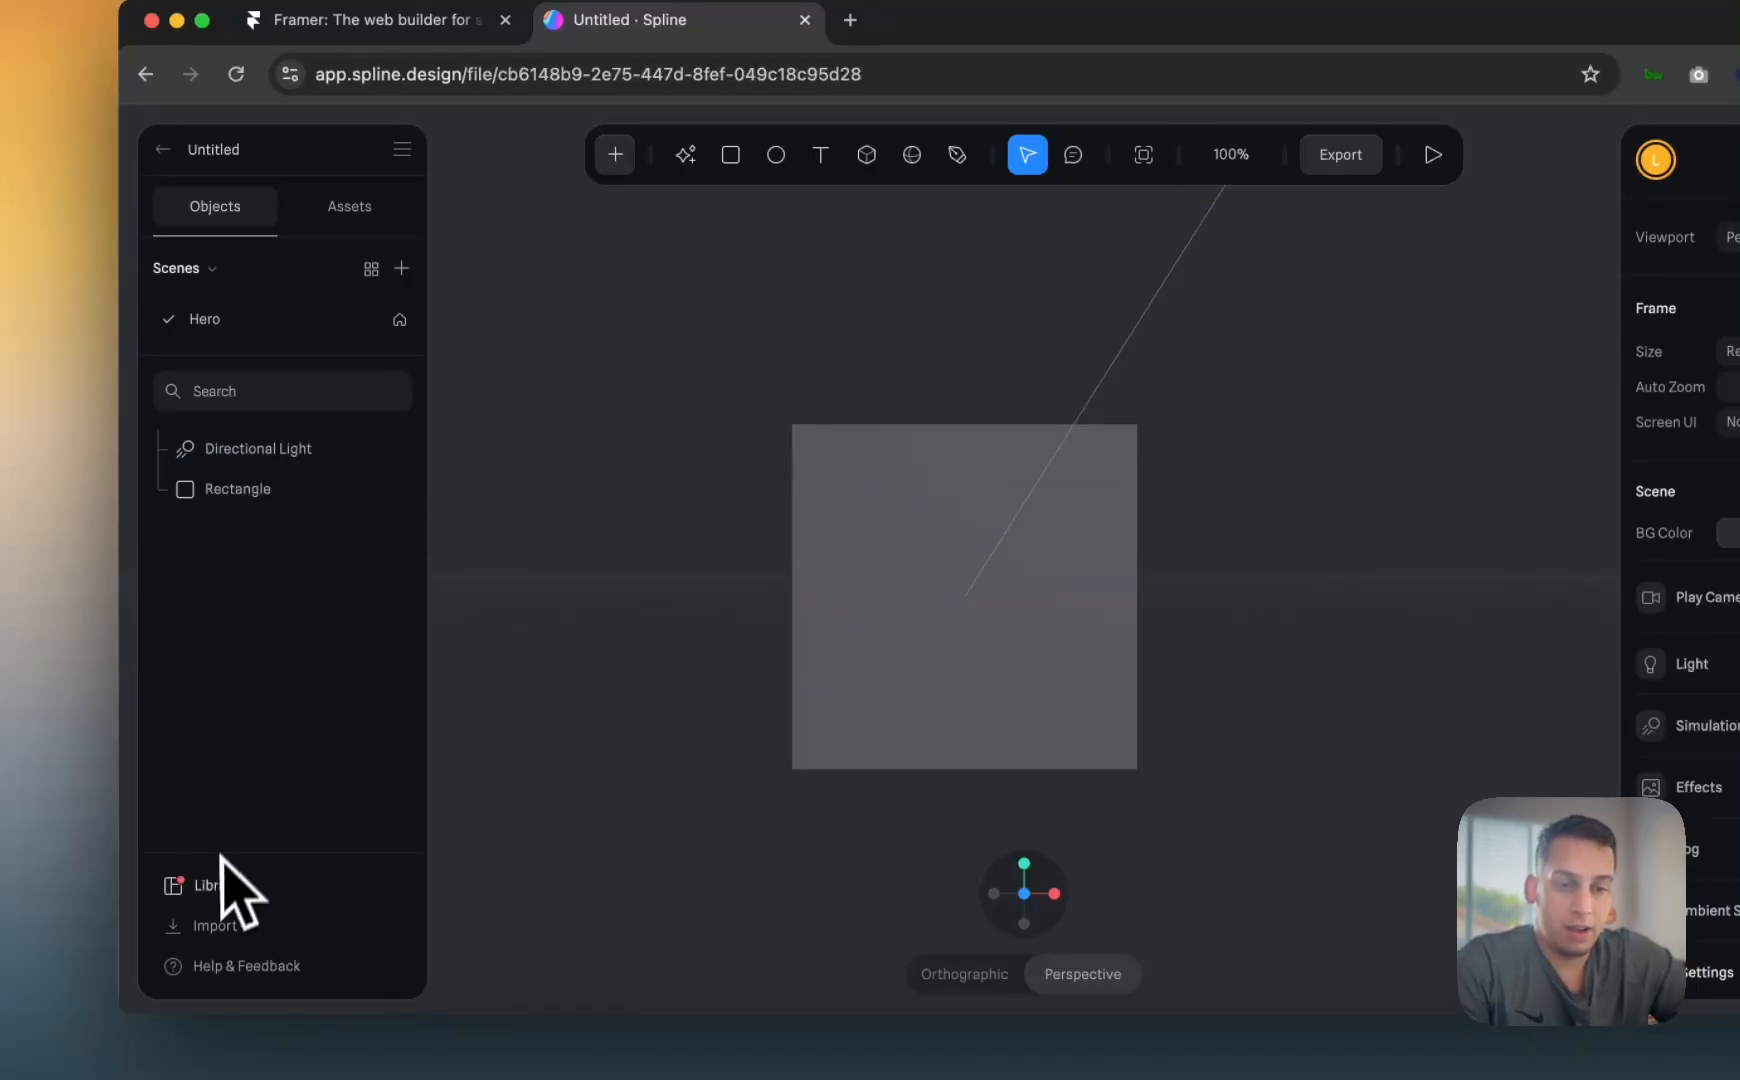
# - Open the object library and look through its categories of ready-made 3D objects down to Emoji and Environment
pyautogui.click(216, 890)
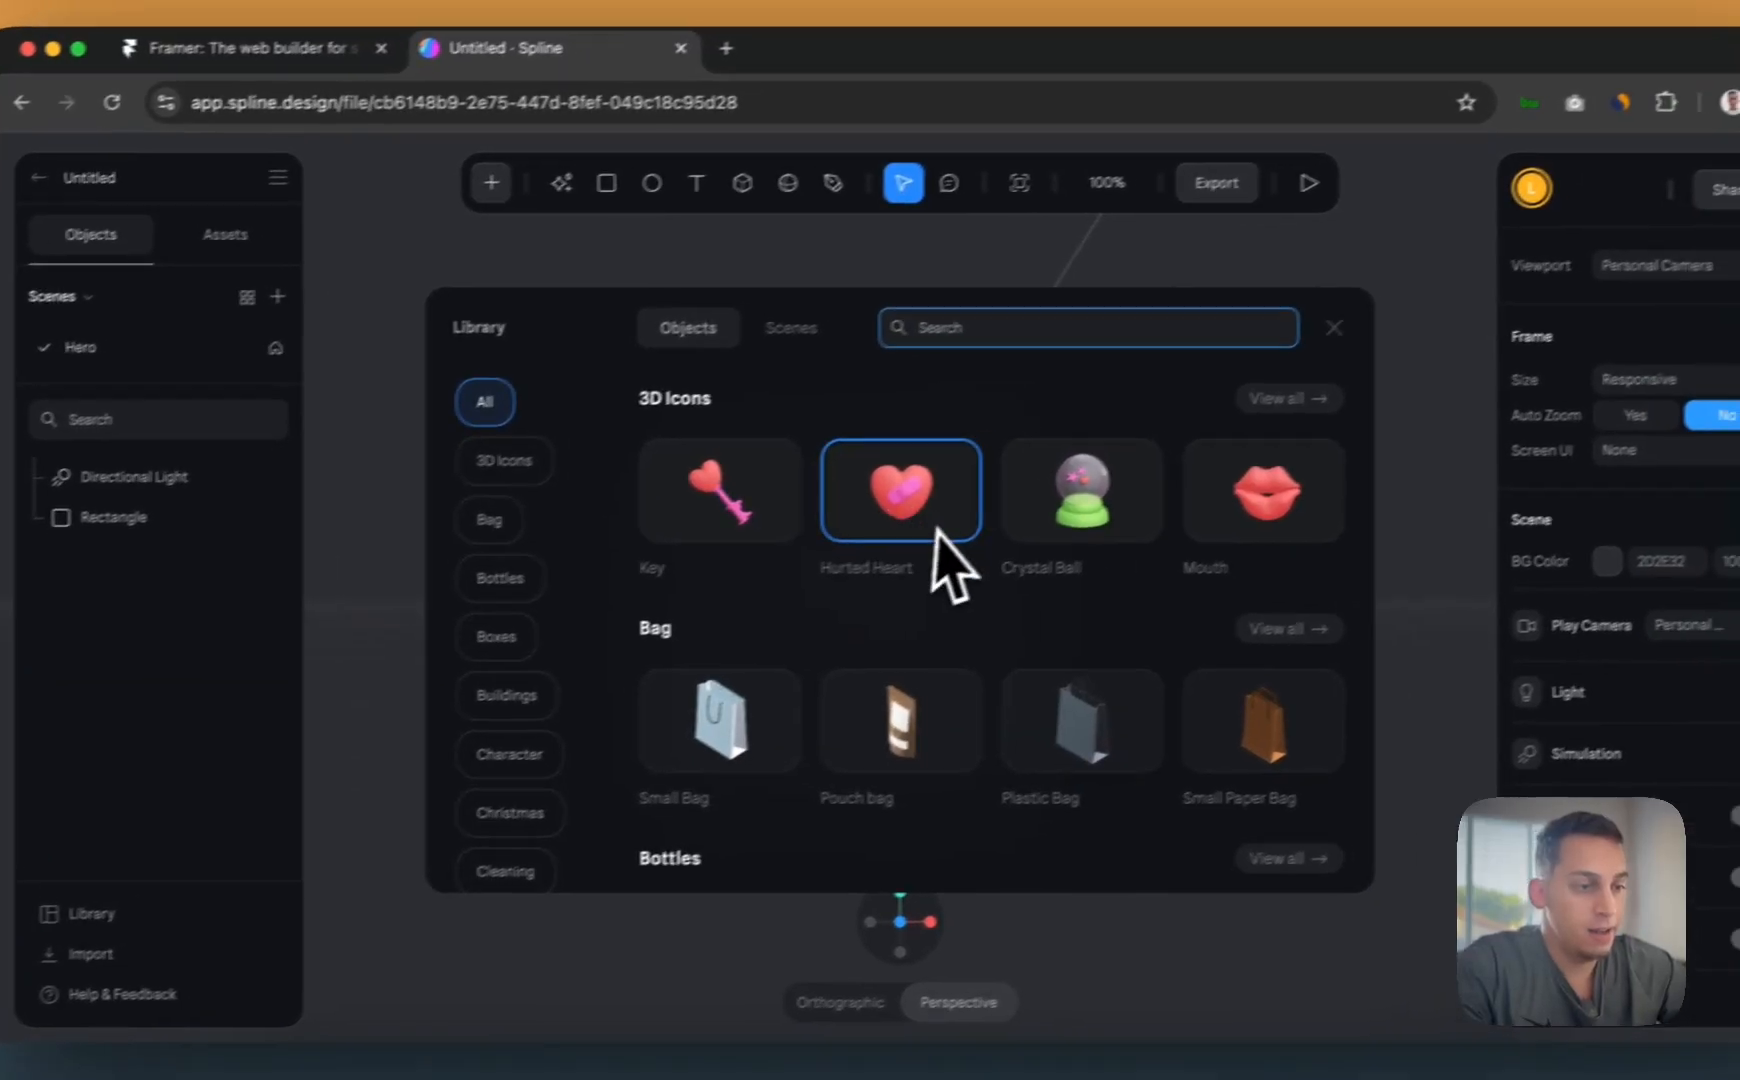
pyautogui.scroll(-5, 980, 500)
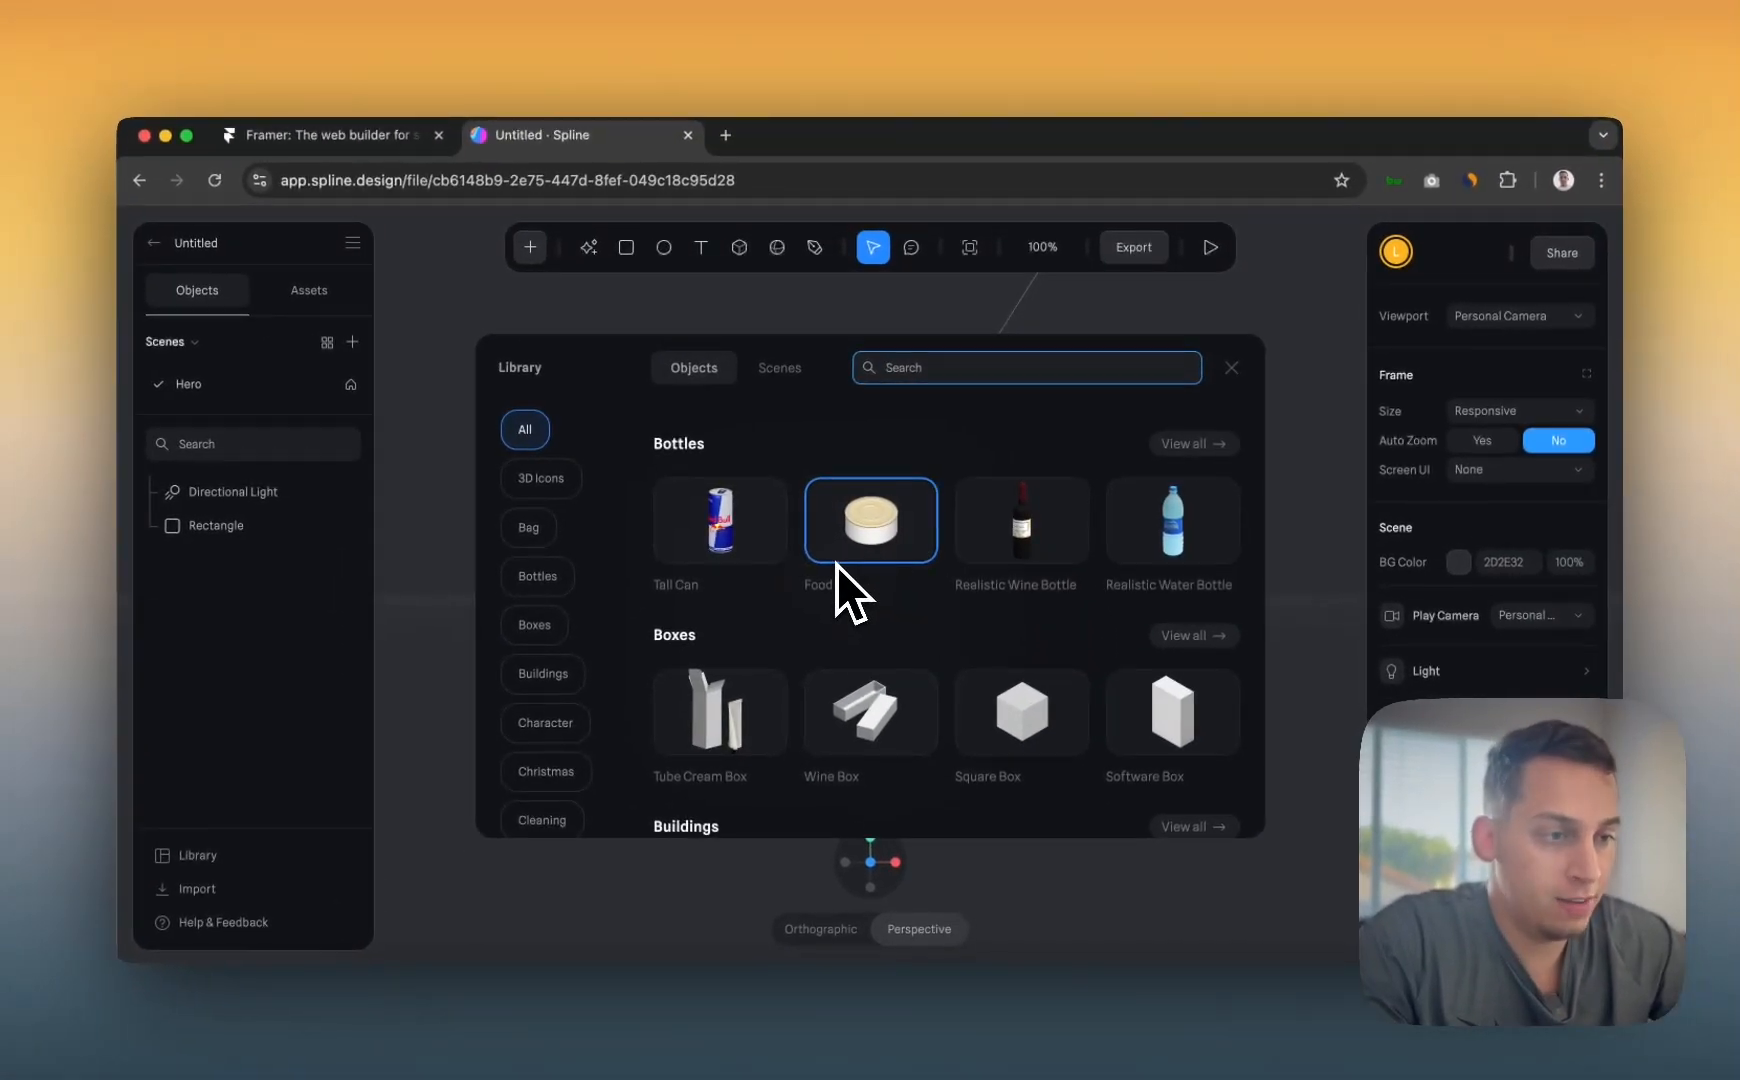
pyautogui.scroll(-5, 836, 566)
pyautogui.scroll(-8, 836, 566)
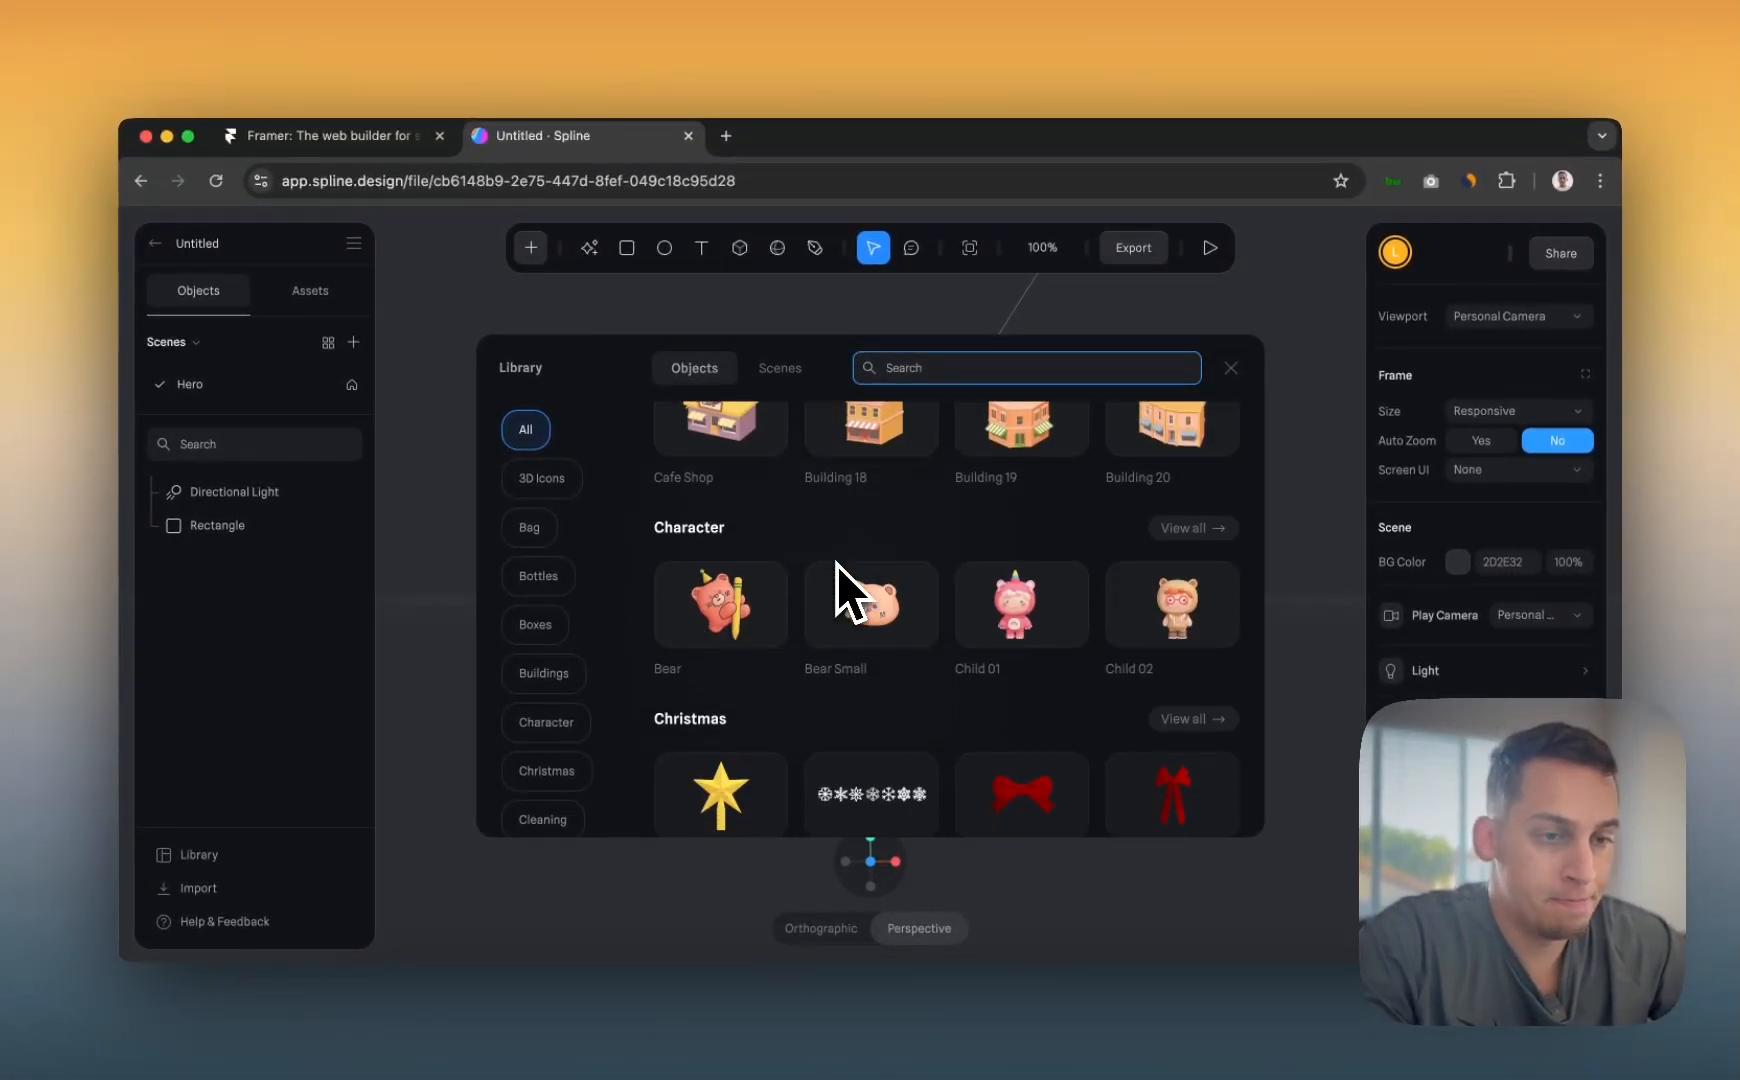
pyautogui.scroll(-6, 836, 564)
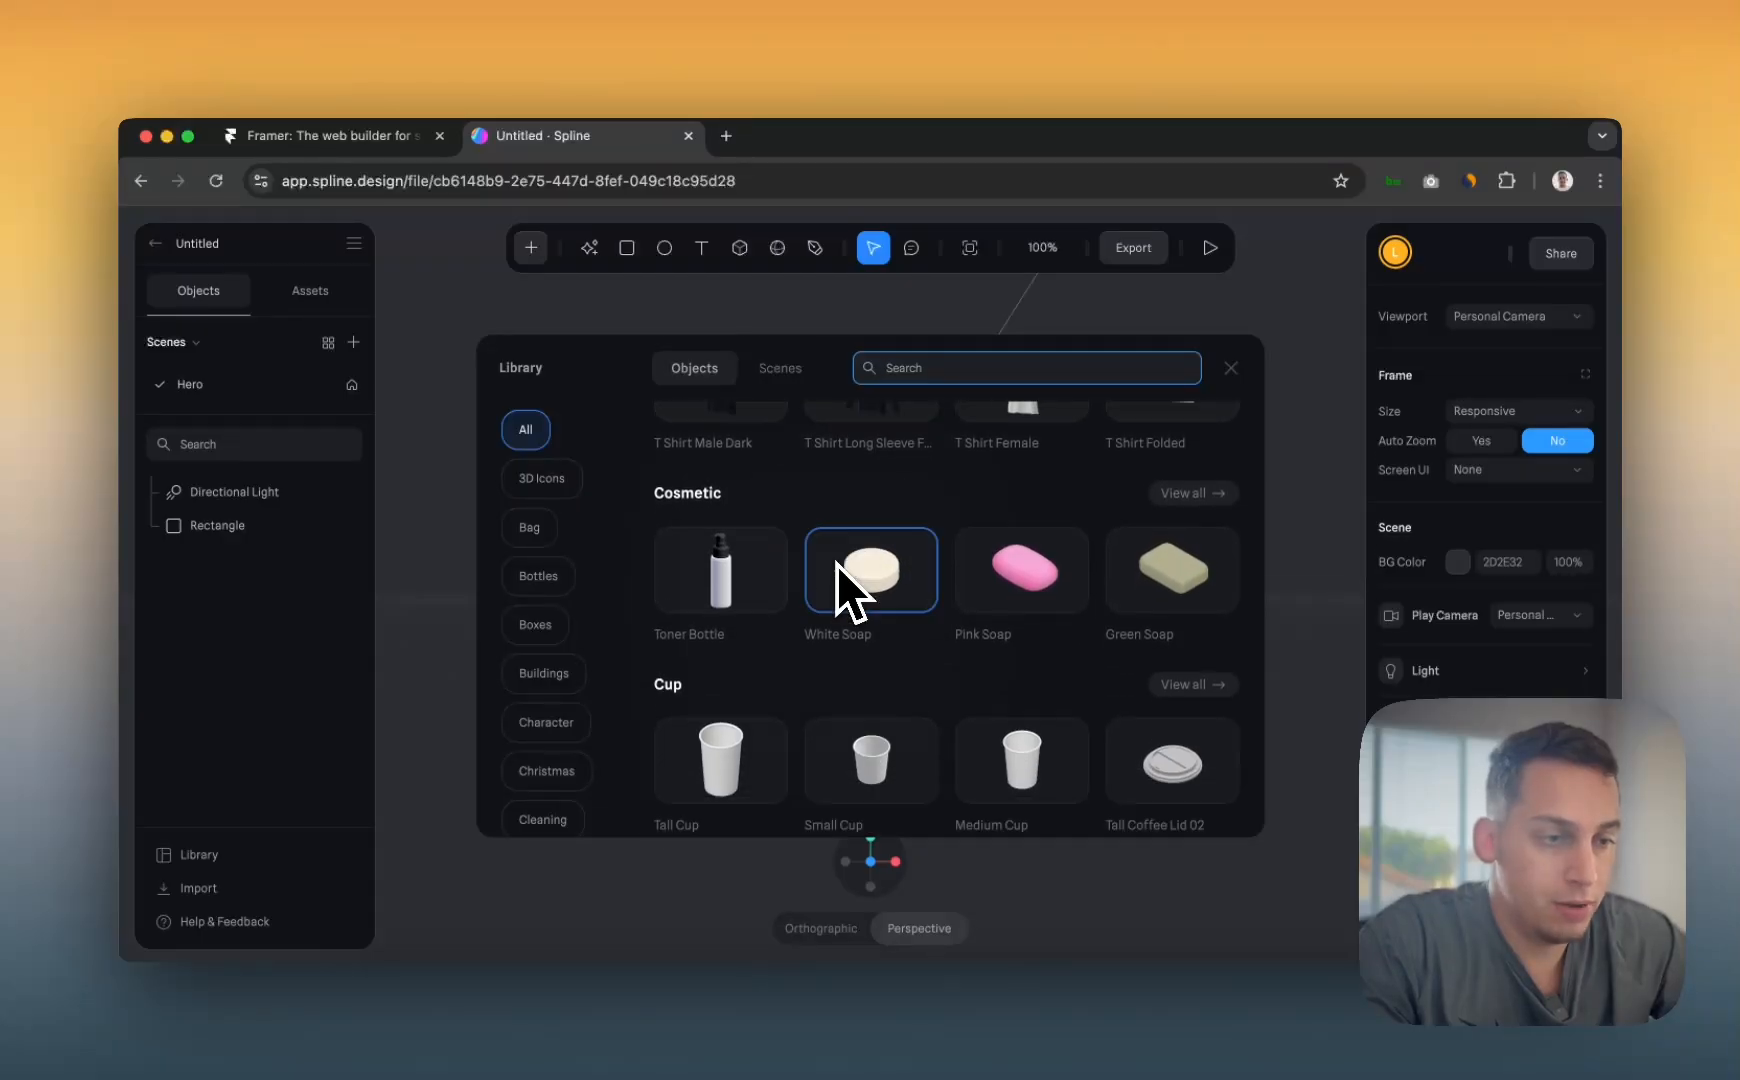
pyautogui.scroll(-2, 836, 564)
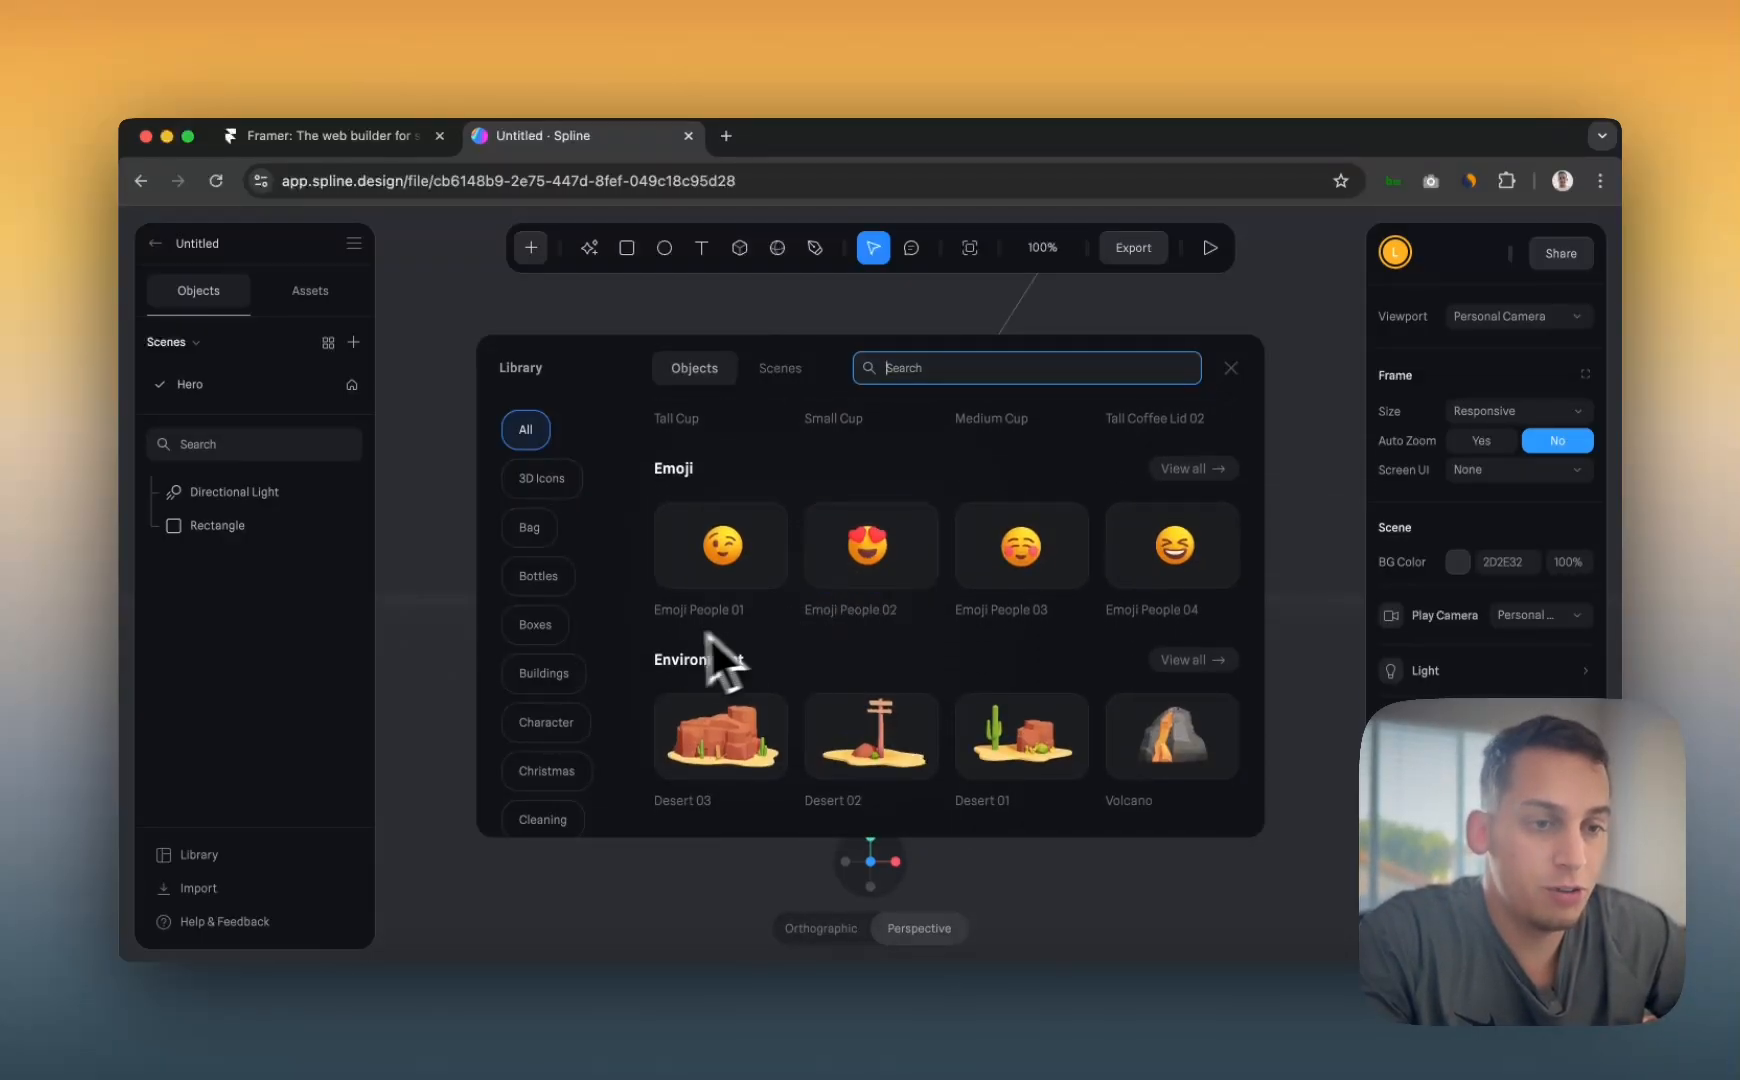
# - Browse library categories including 3D Icons, Buildings and Tool, ending on the overview of all objects
pyautogui.click(533, 527)
pyautogui.click(541, 478)
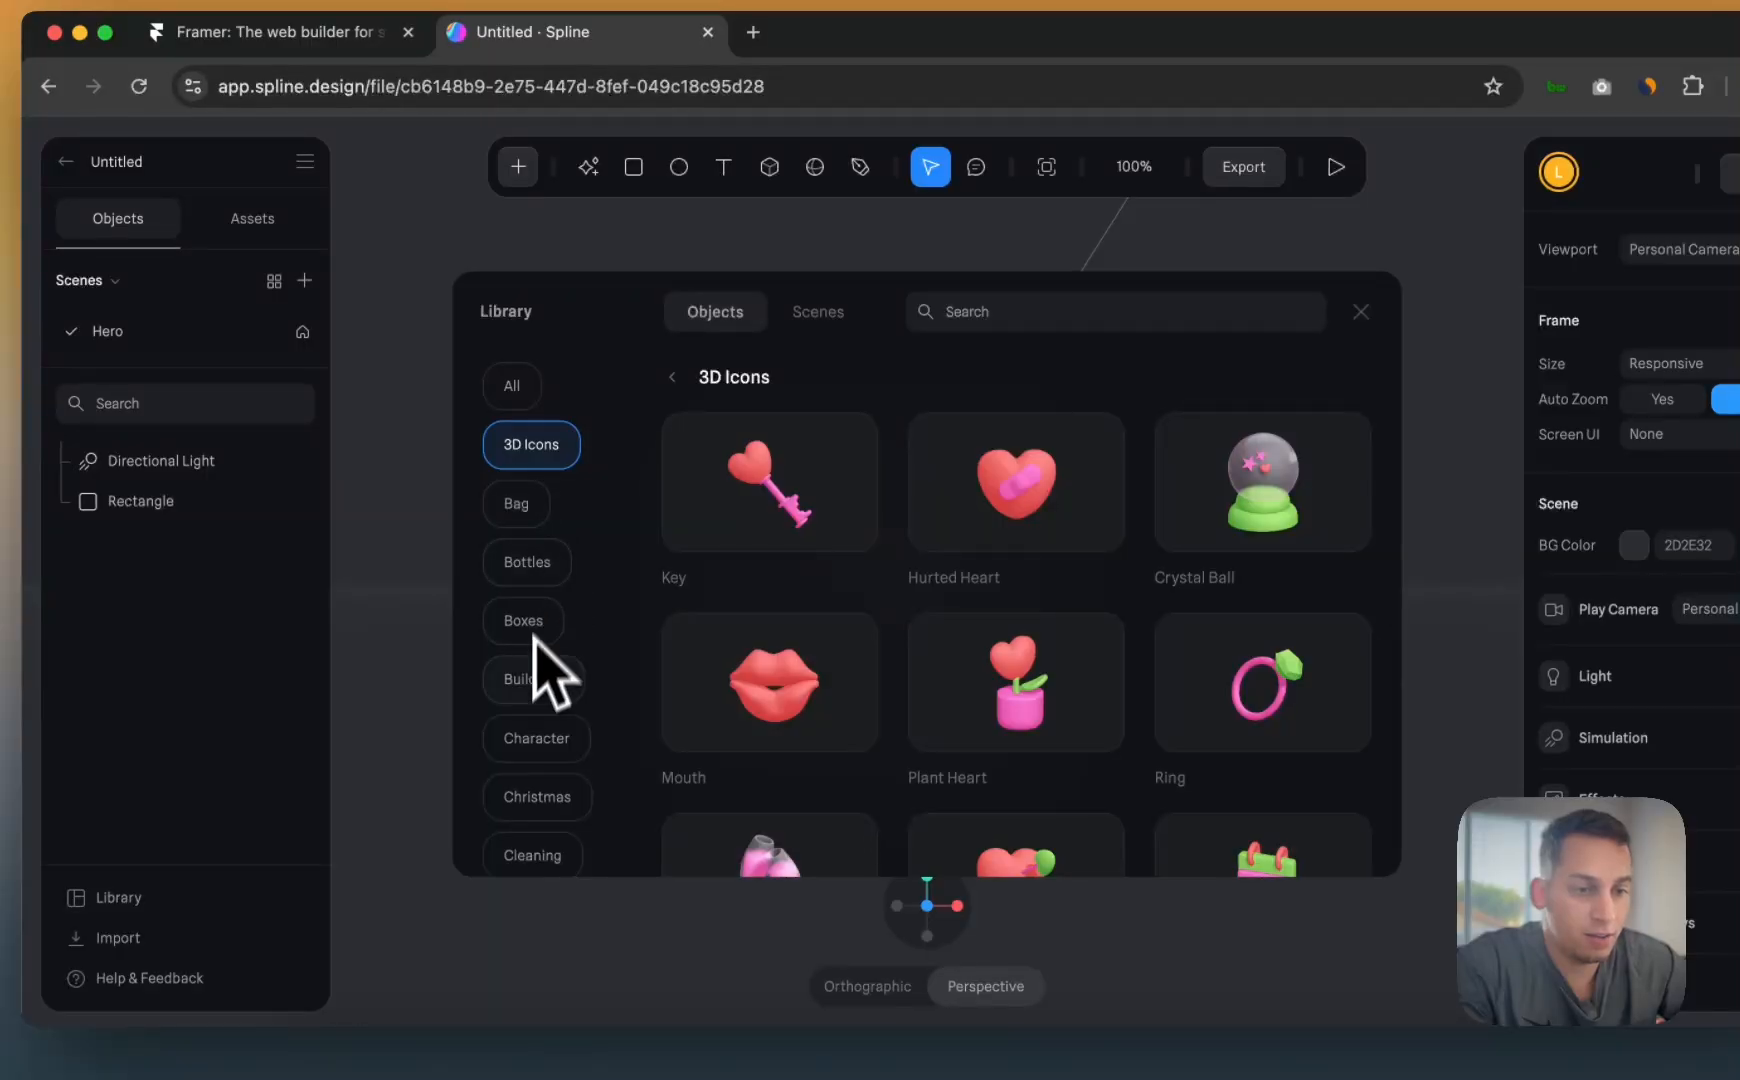
pyautogui.click(535, 676)
pyautogui.scroll(-5, 575, 790)
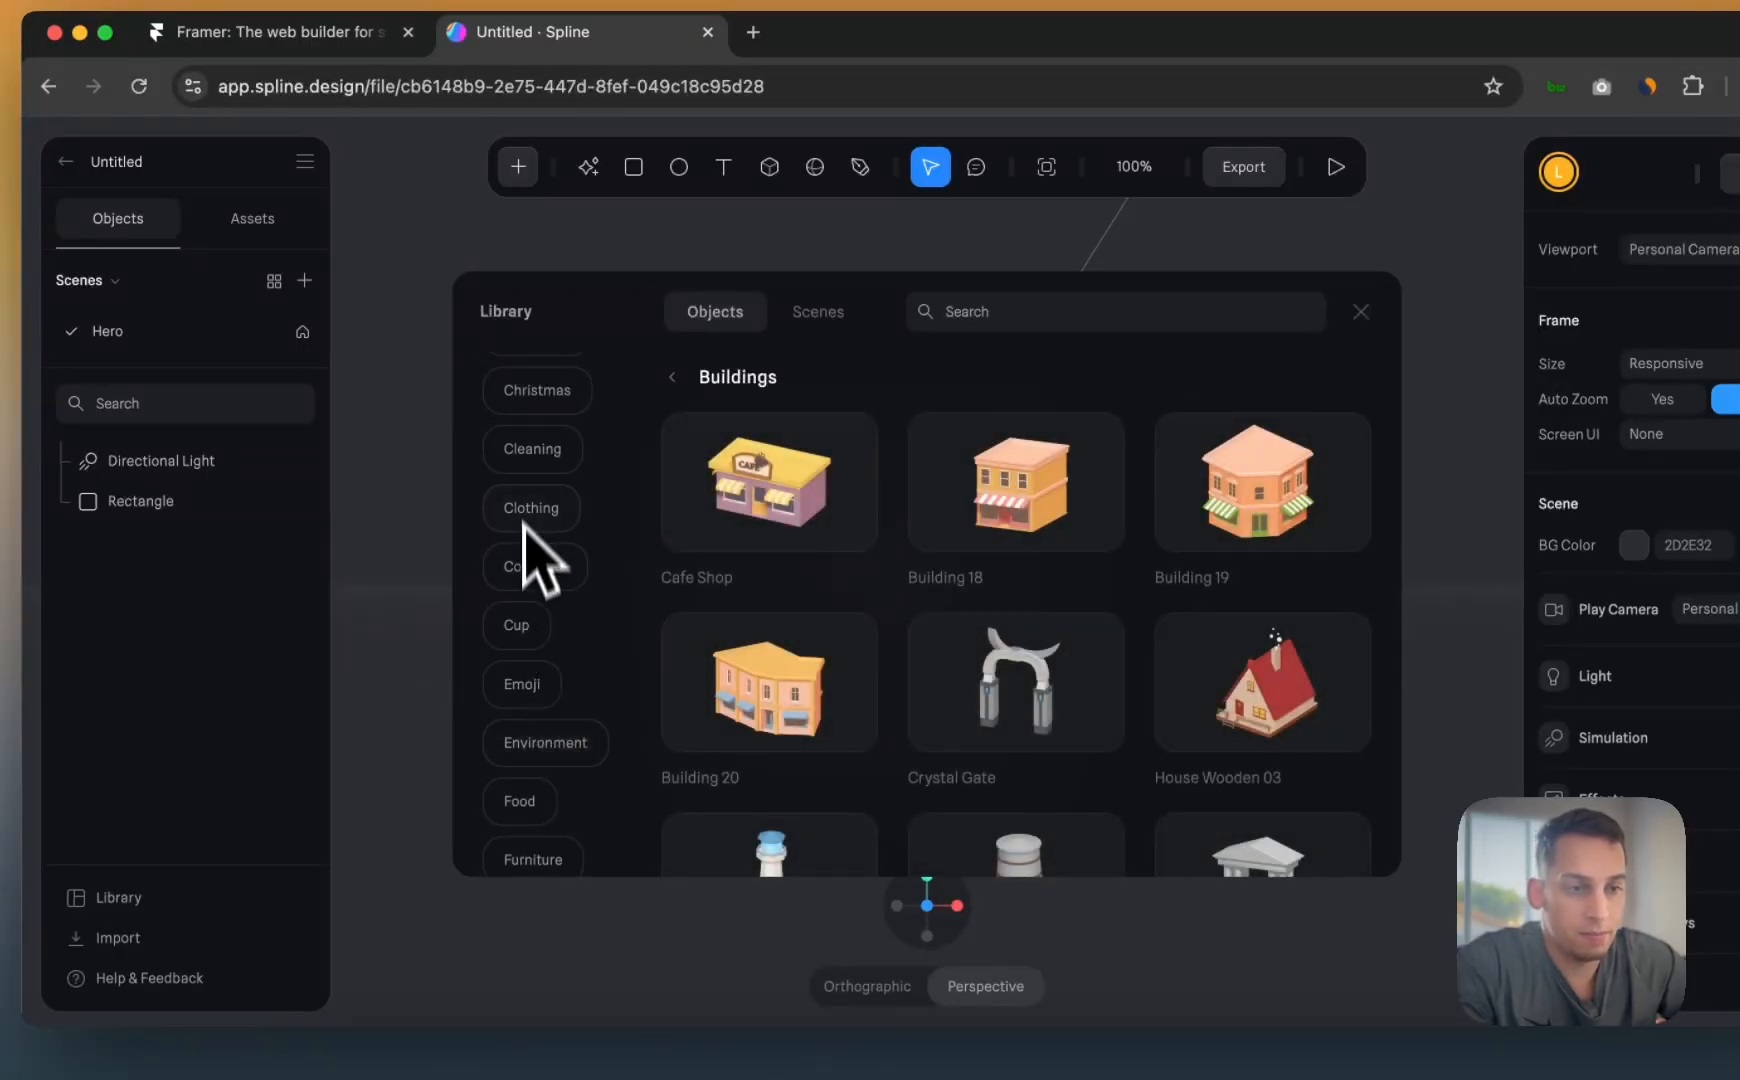
pyautogui.click(527, 393)
pyautogui.scroll(-6, 570, 660)
pyautogui.click(540, 697)
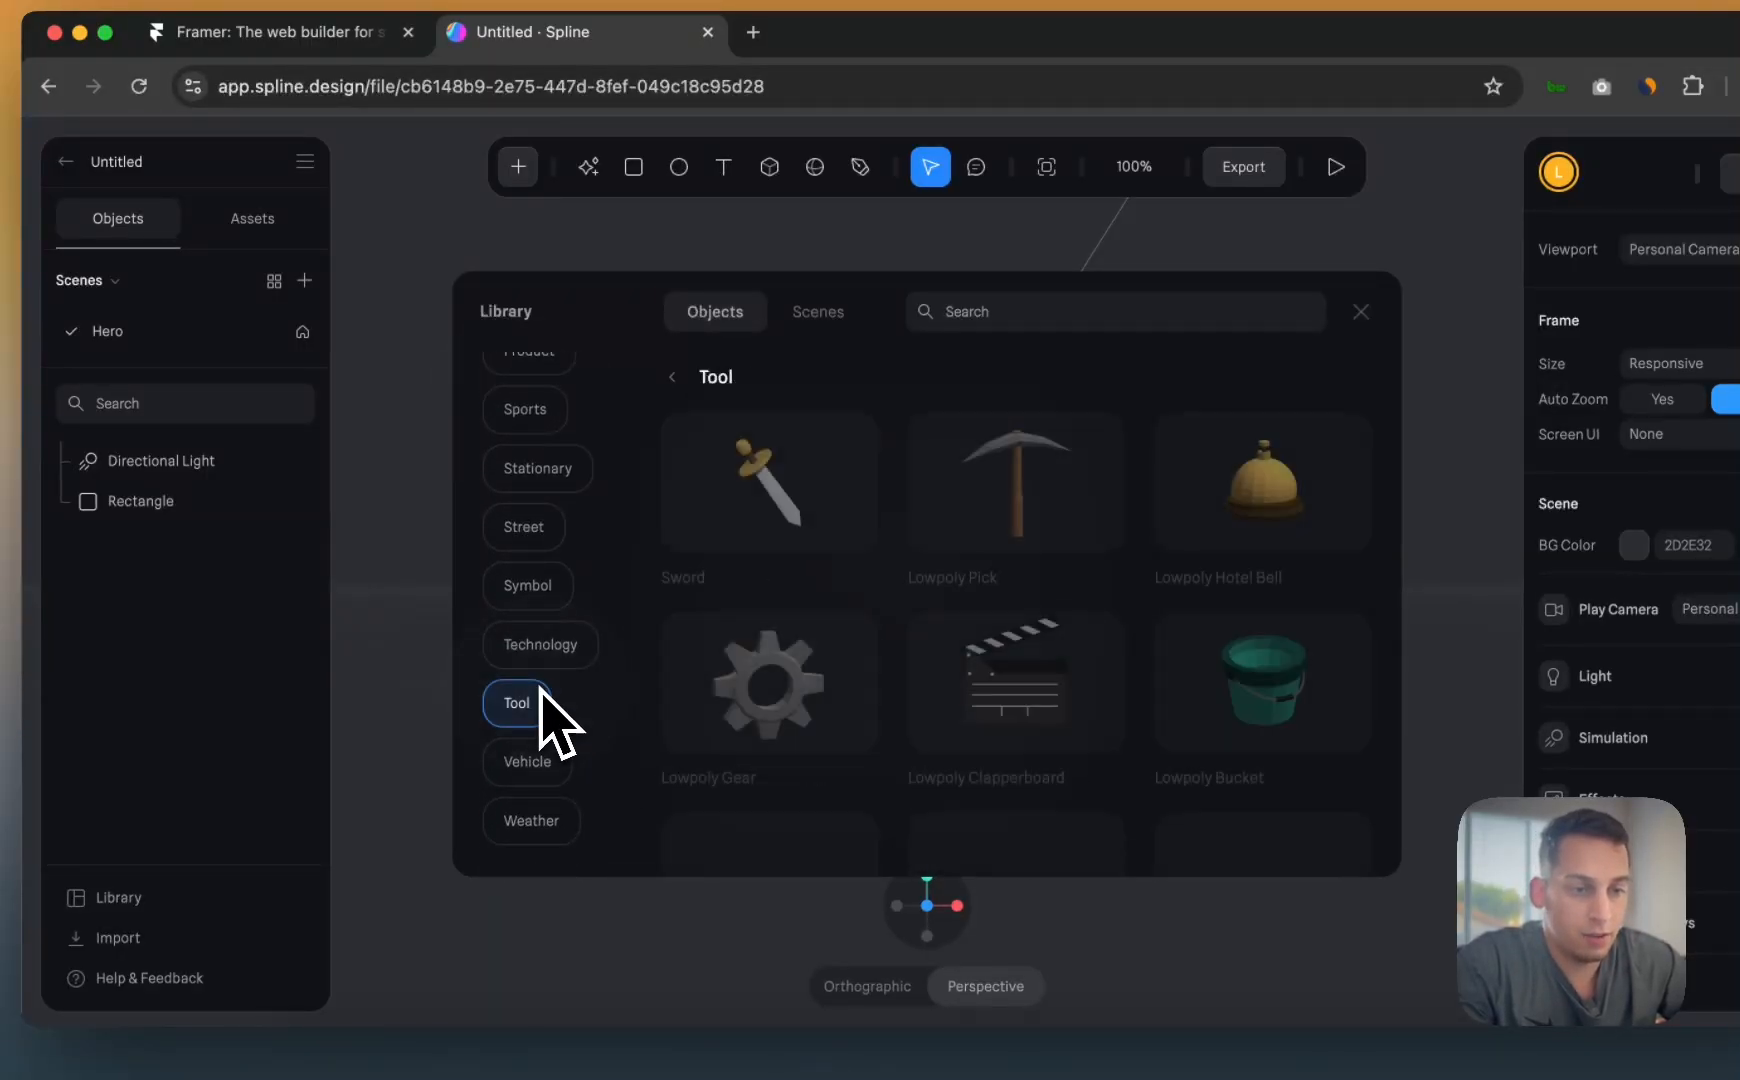
pyautogui.scroll(10, 541, 690)
pyautogui.click(514, 390)
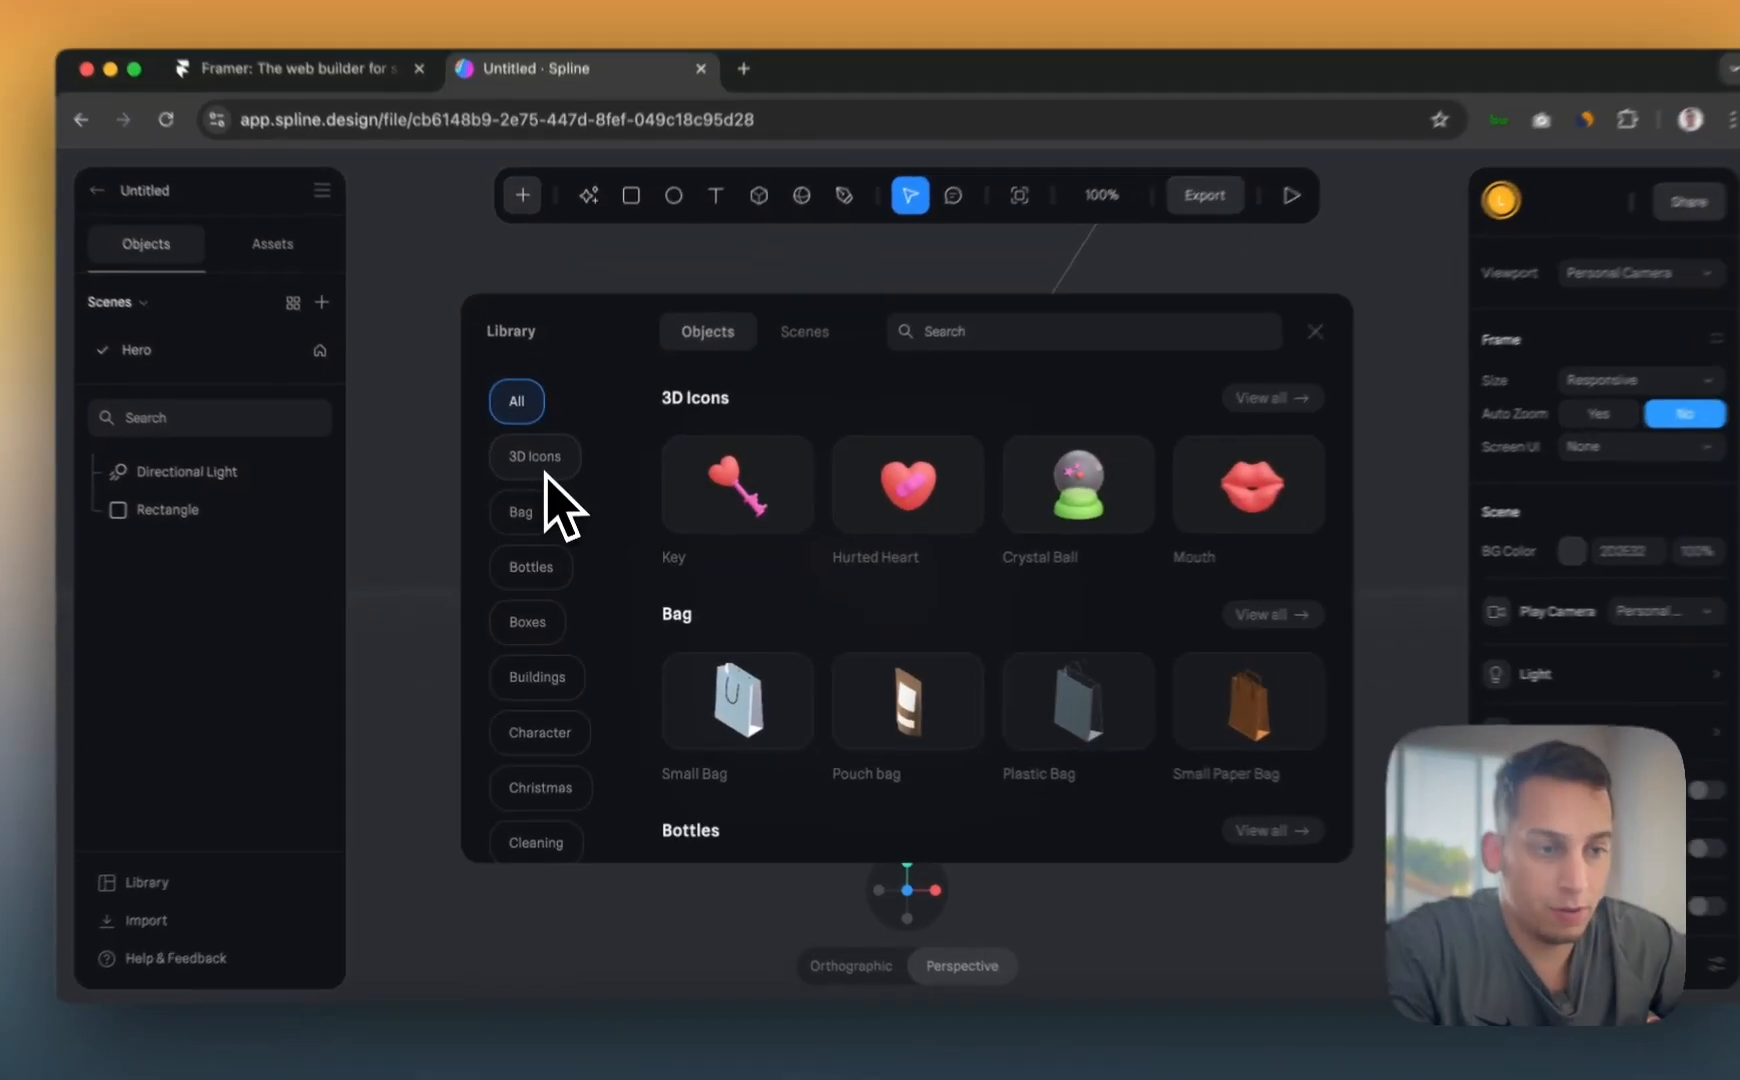
# - Add the heart-eyed Emoji People 02 object from the library's Emoji category to the scene and close the library
pyautogui.scroll(-10, 785, 550)
pyautogui.scroll(-10, 754, 555)
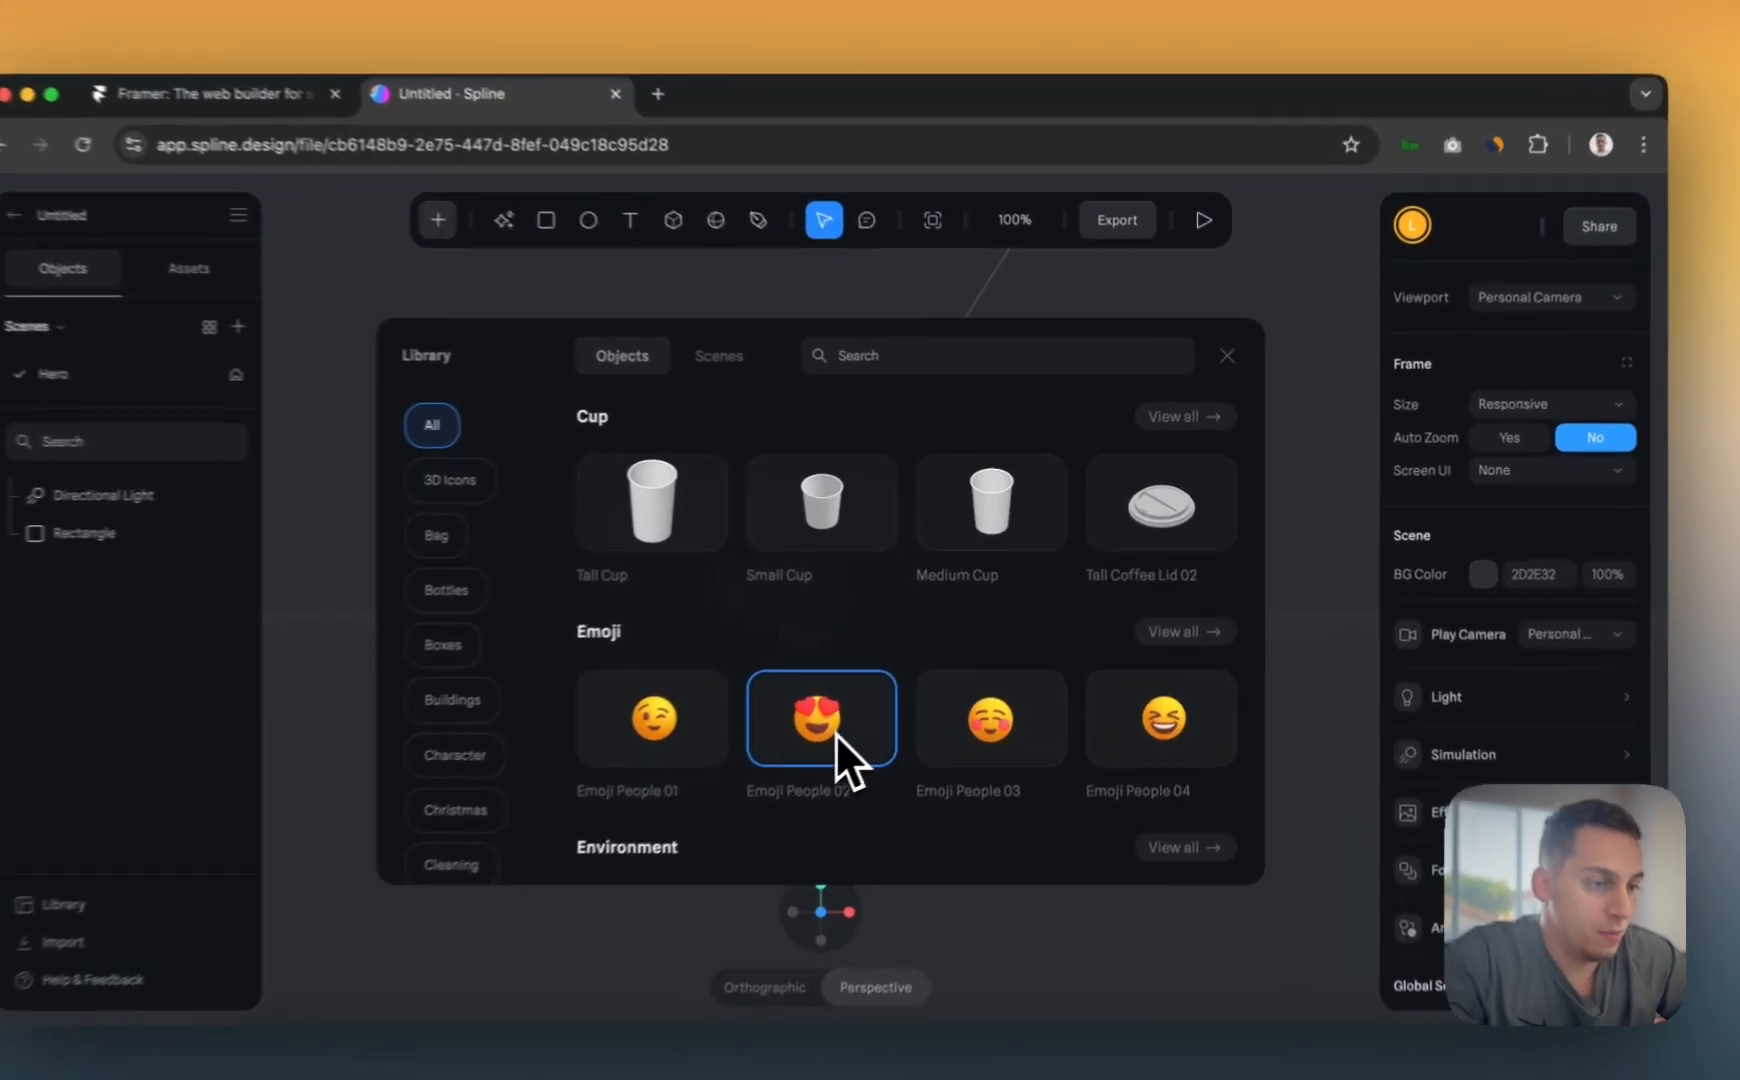
pyautogui.moveTo(885, 708); pyautogui.dragTo(940, 571)
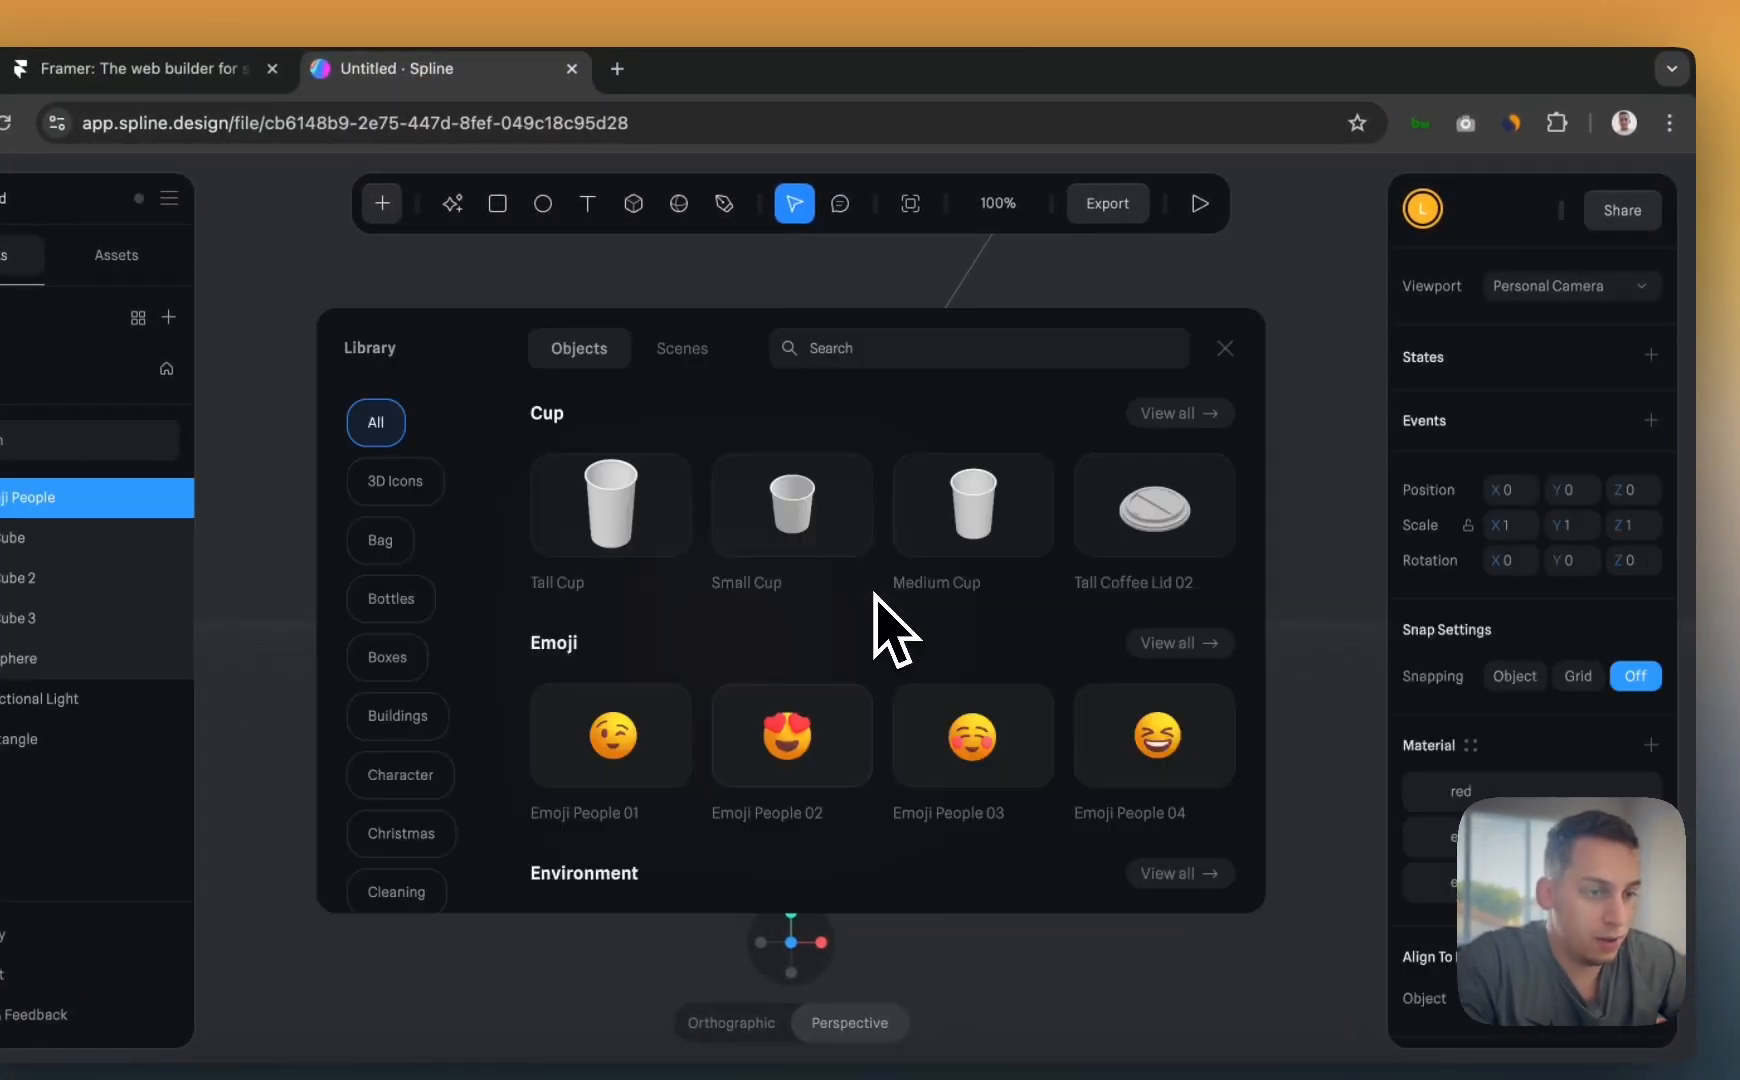
pyautogui.click(1225, 348)
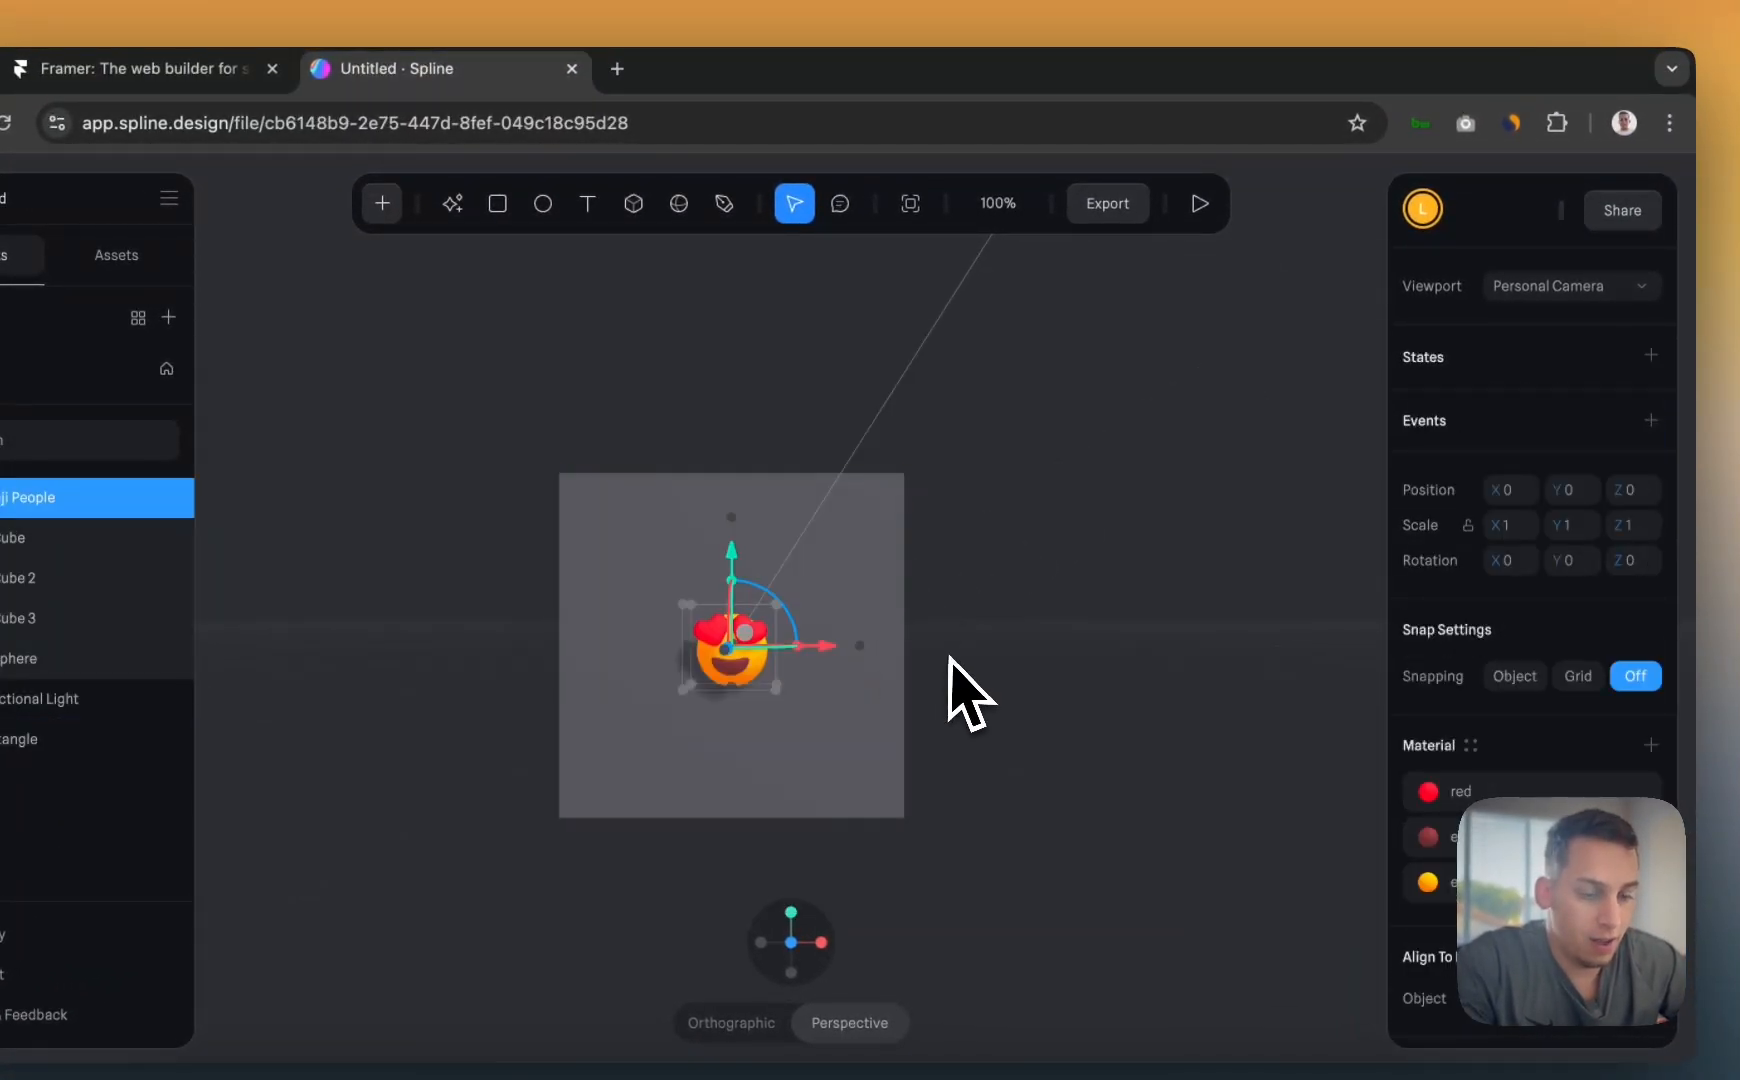
pyautogui.moveTo(948, 657); pyautogui.dragTo(1070, 670, button='right')
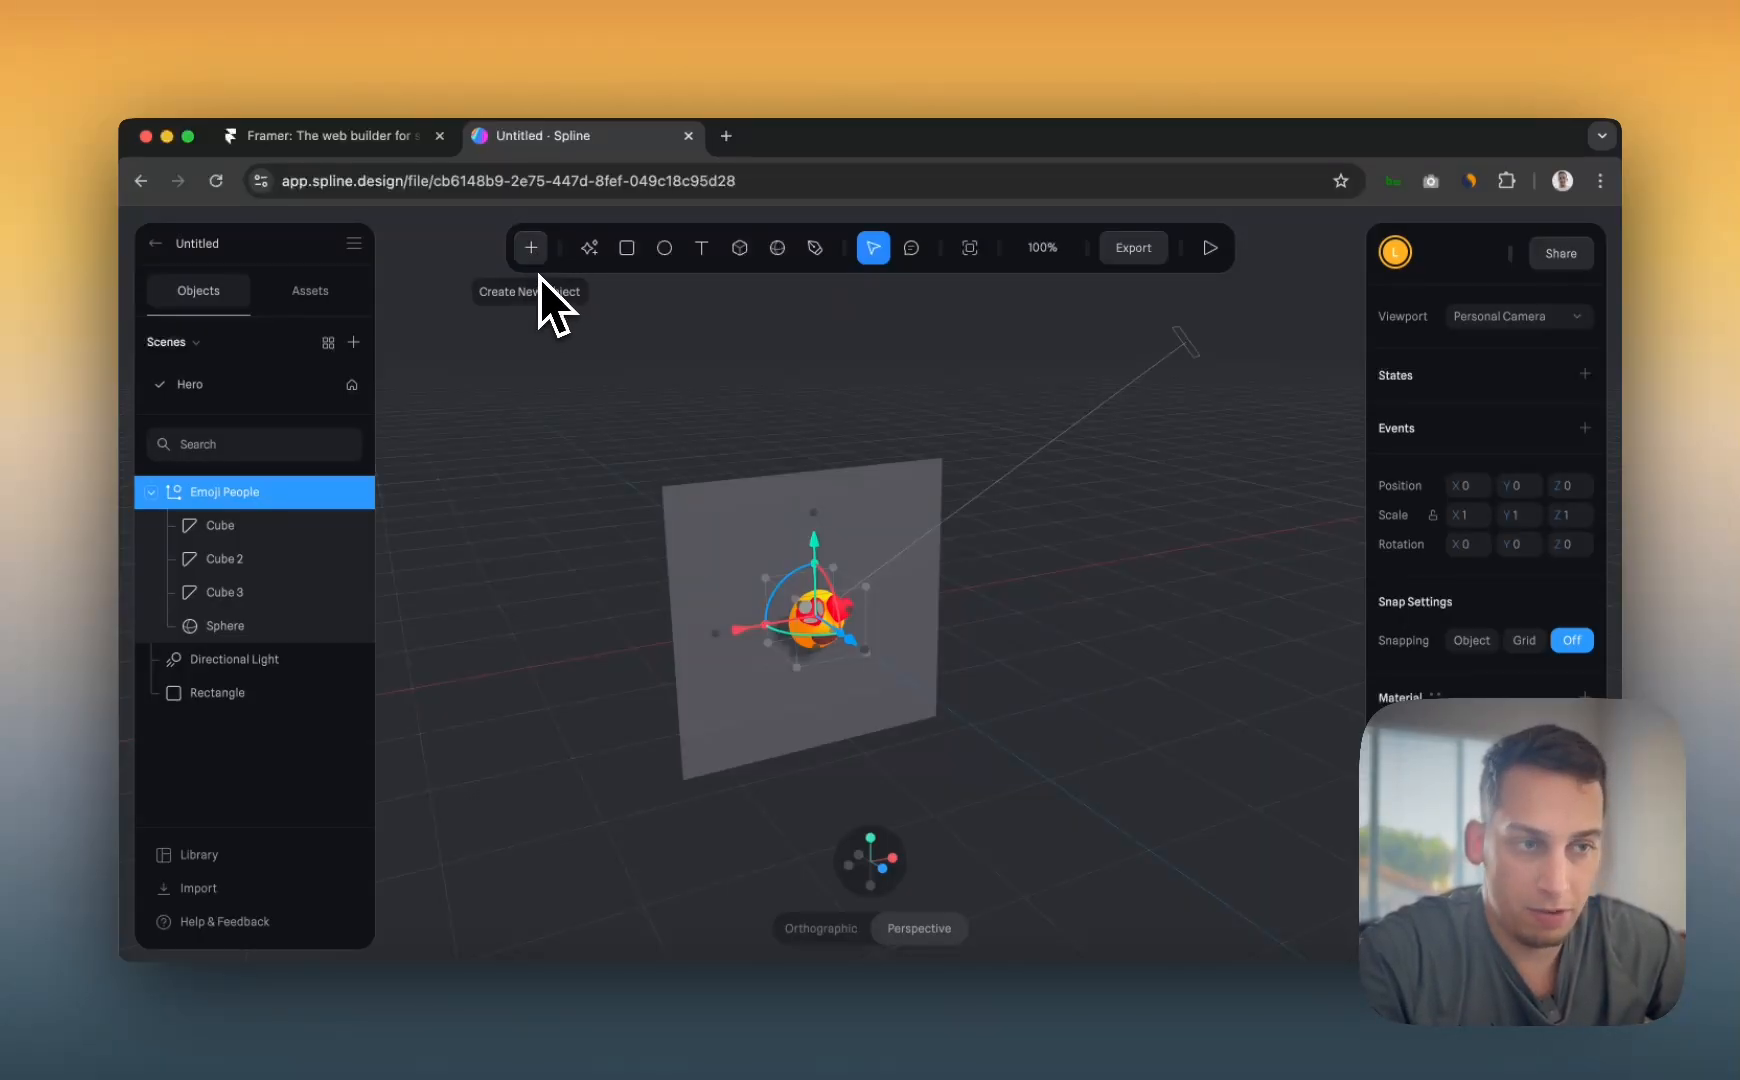
# - Draw an ellipse in the angled perspective view behind the rectangle, and delete it
pyautogui.click(531, 256)
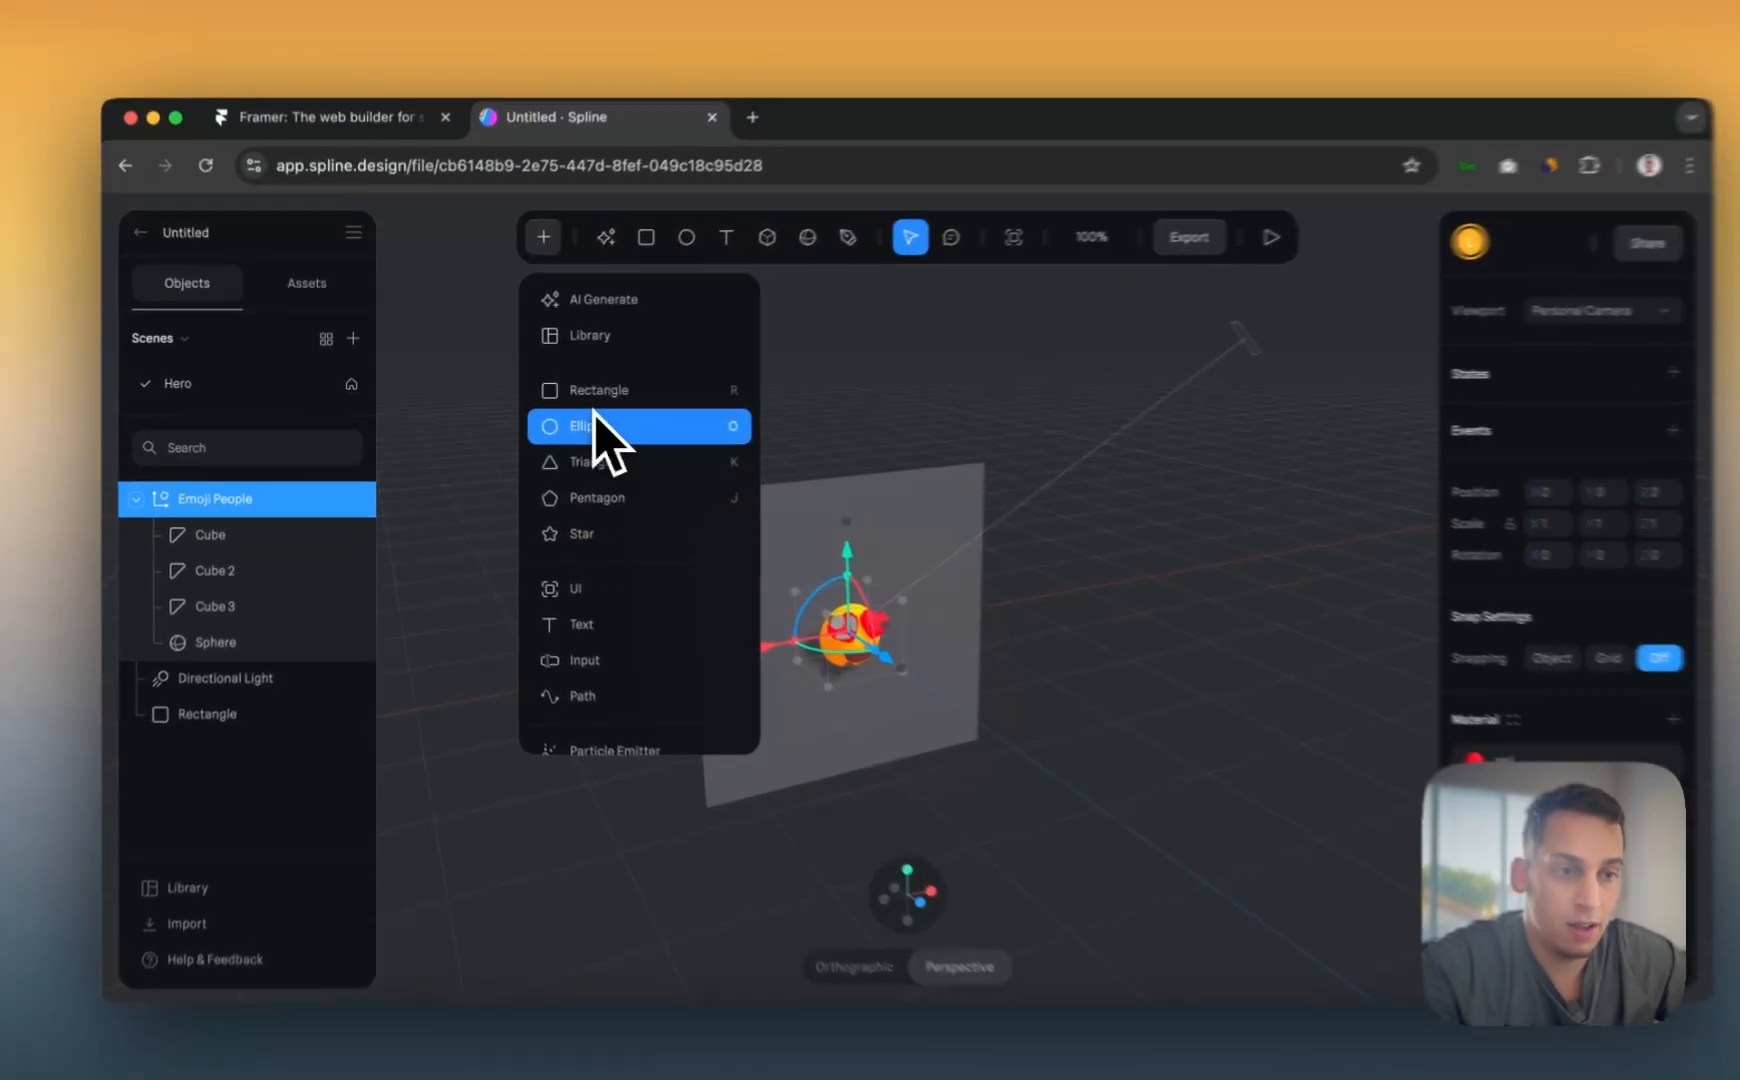
pyautogui.click(572, 424)
pyautogui.moveTo(501, 458); pyautogui.dragTo(700, 502)
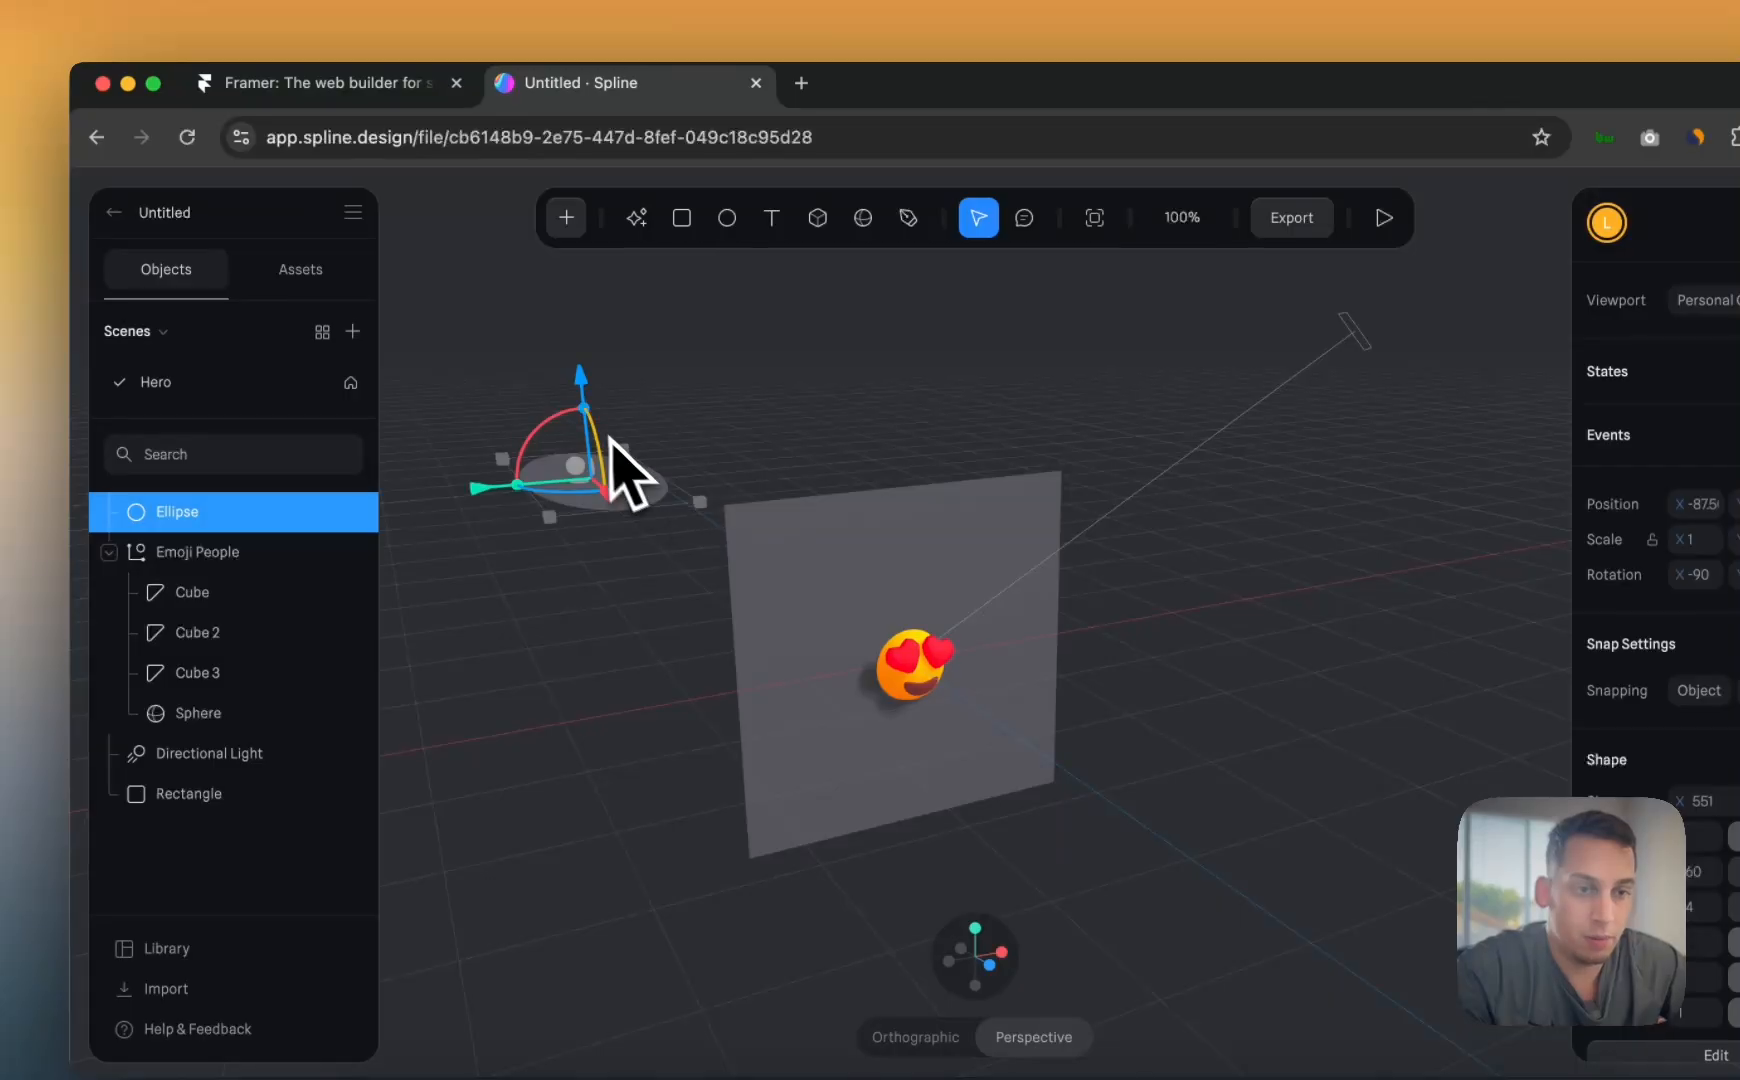
pyautogui.press('BackSpace')
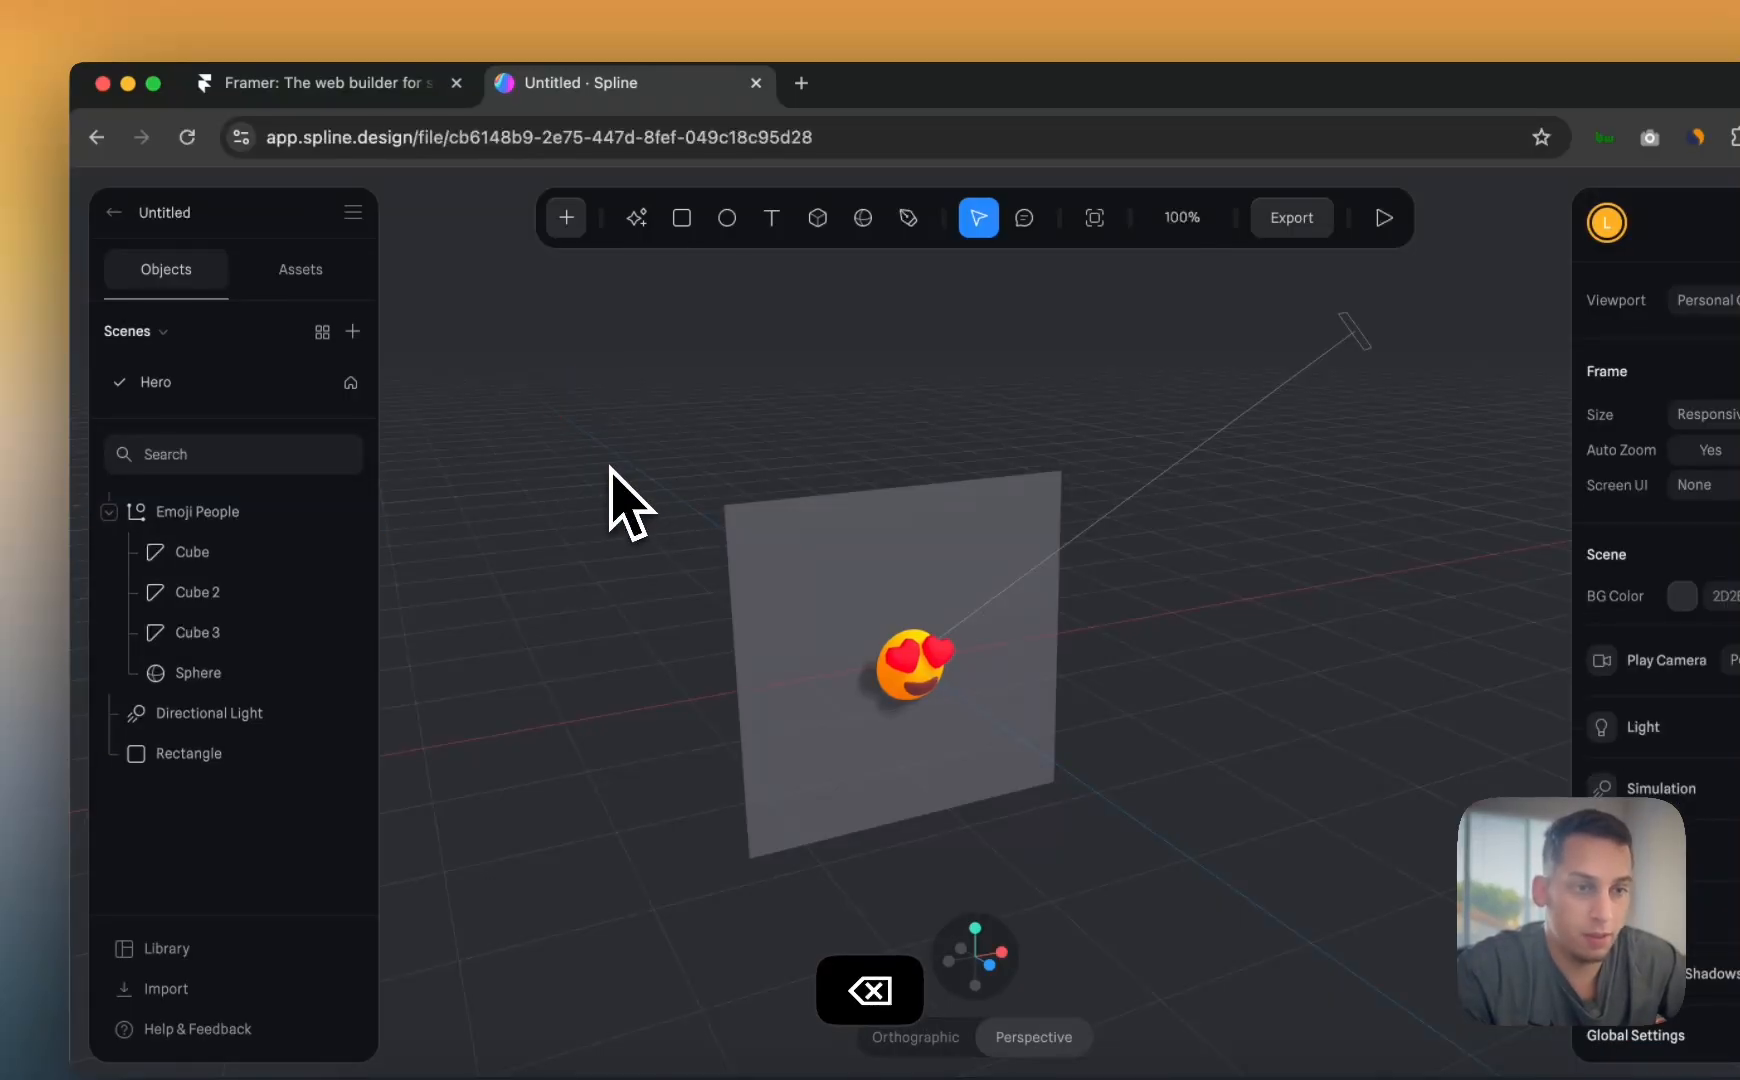
# - Draw an ellipse beside the rectangle while looking straight at the scene from the front, and delete it
pyautogui.click(578, 216)
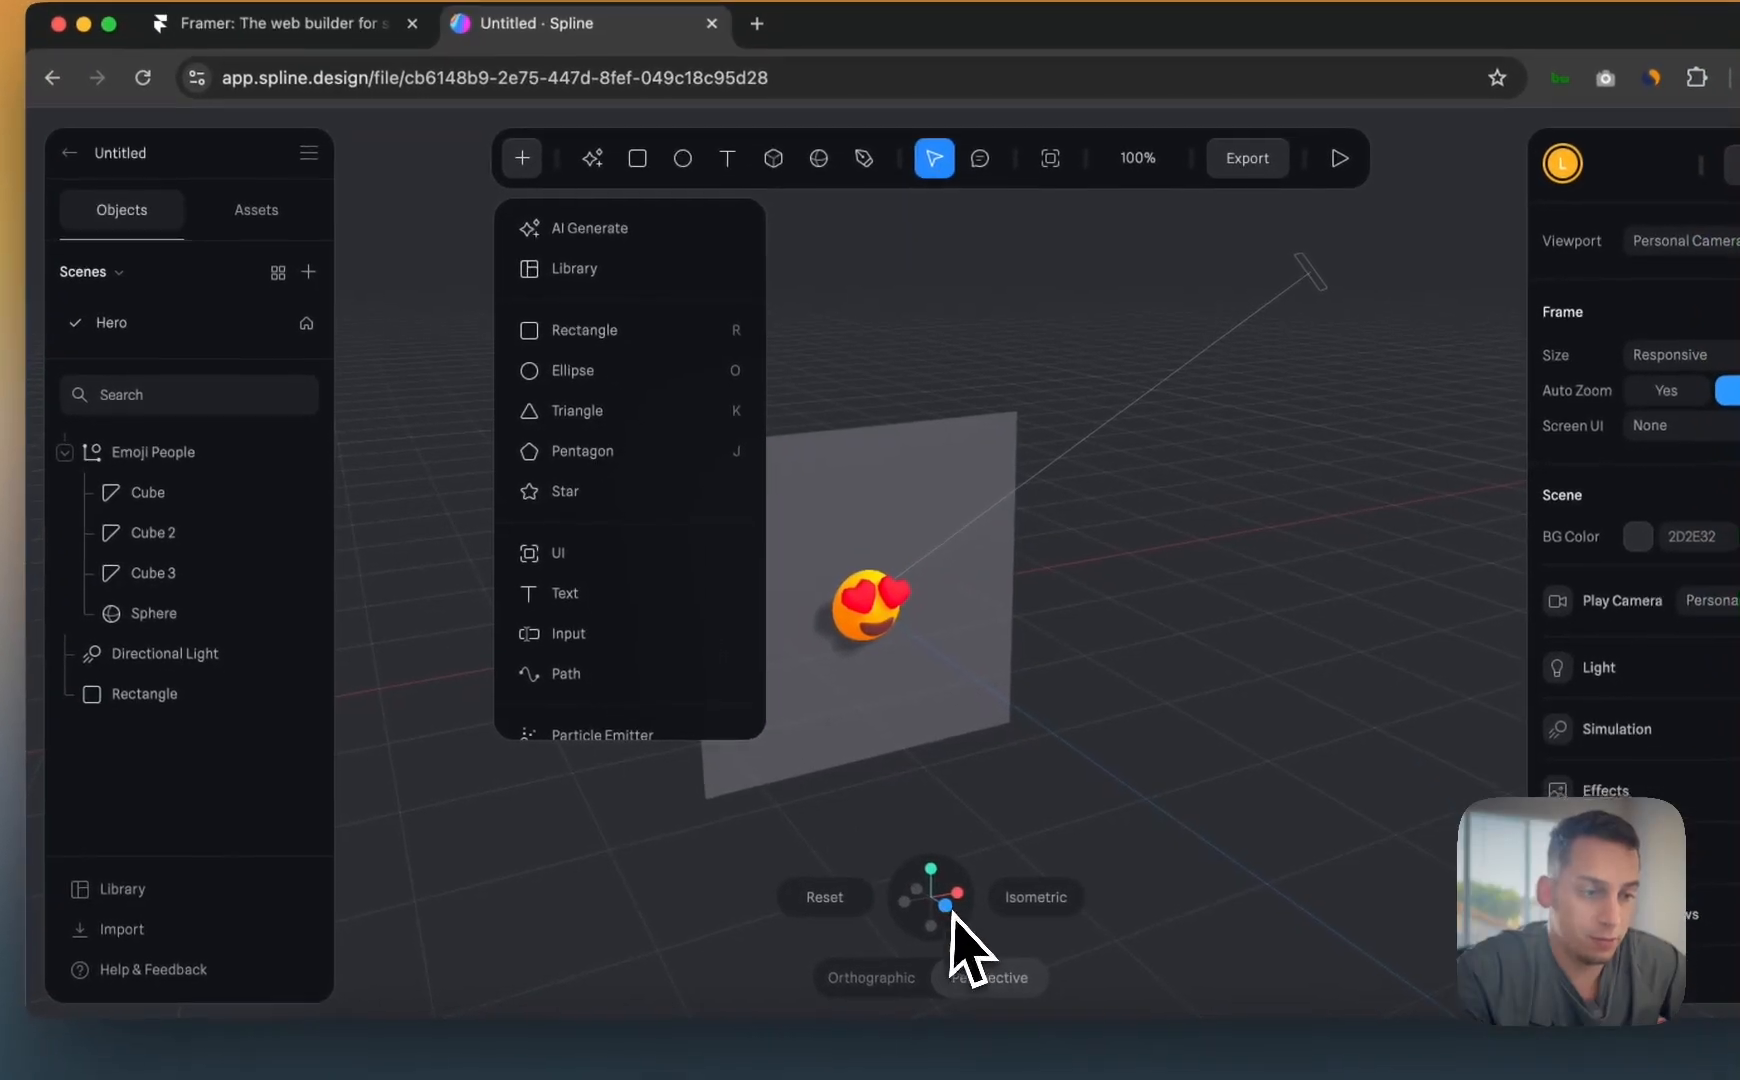
pyautogui.click(989, 966)
pyautogui.click(940, 896)
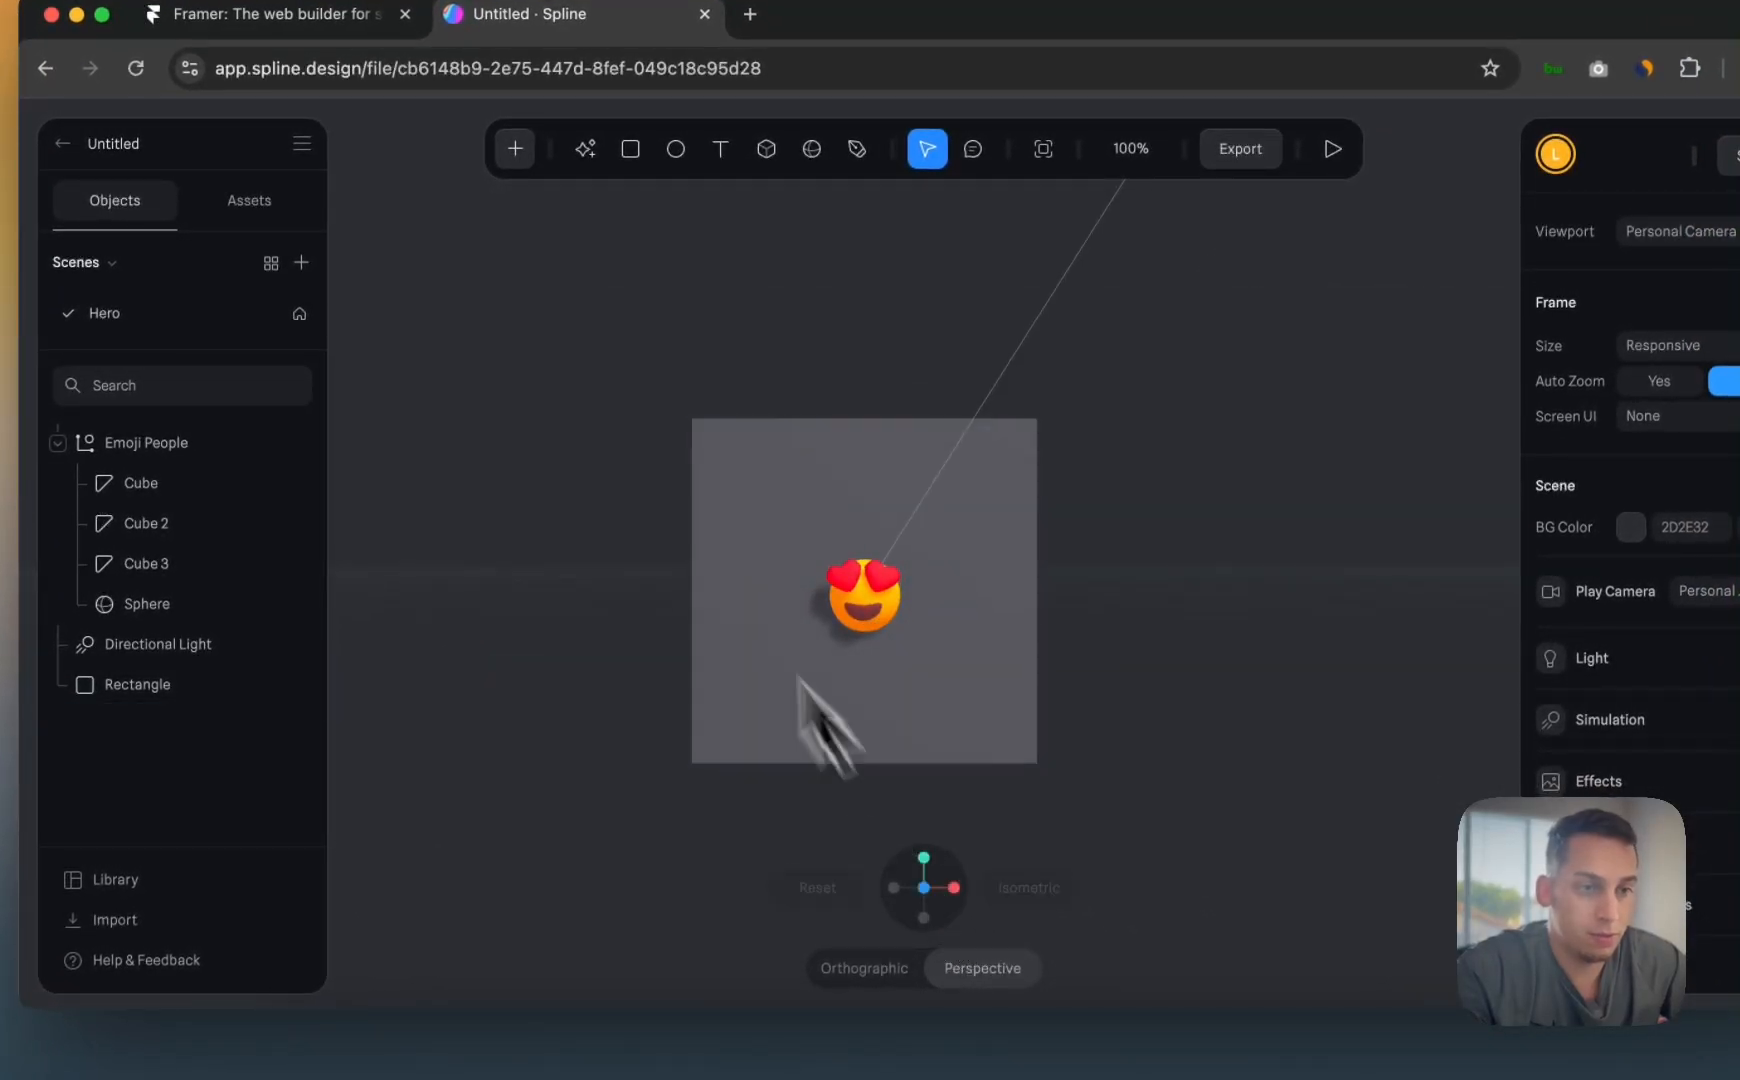
pyautogui.click(676, 150)
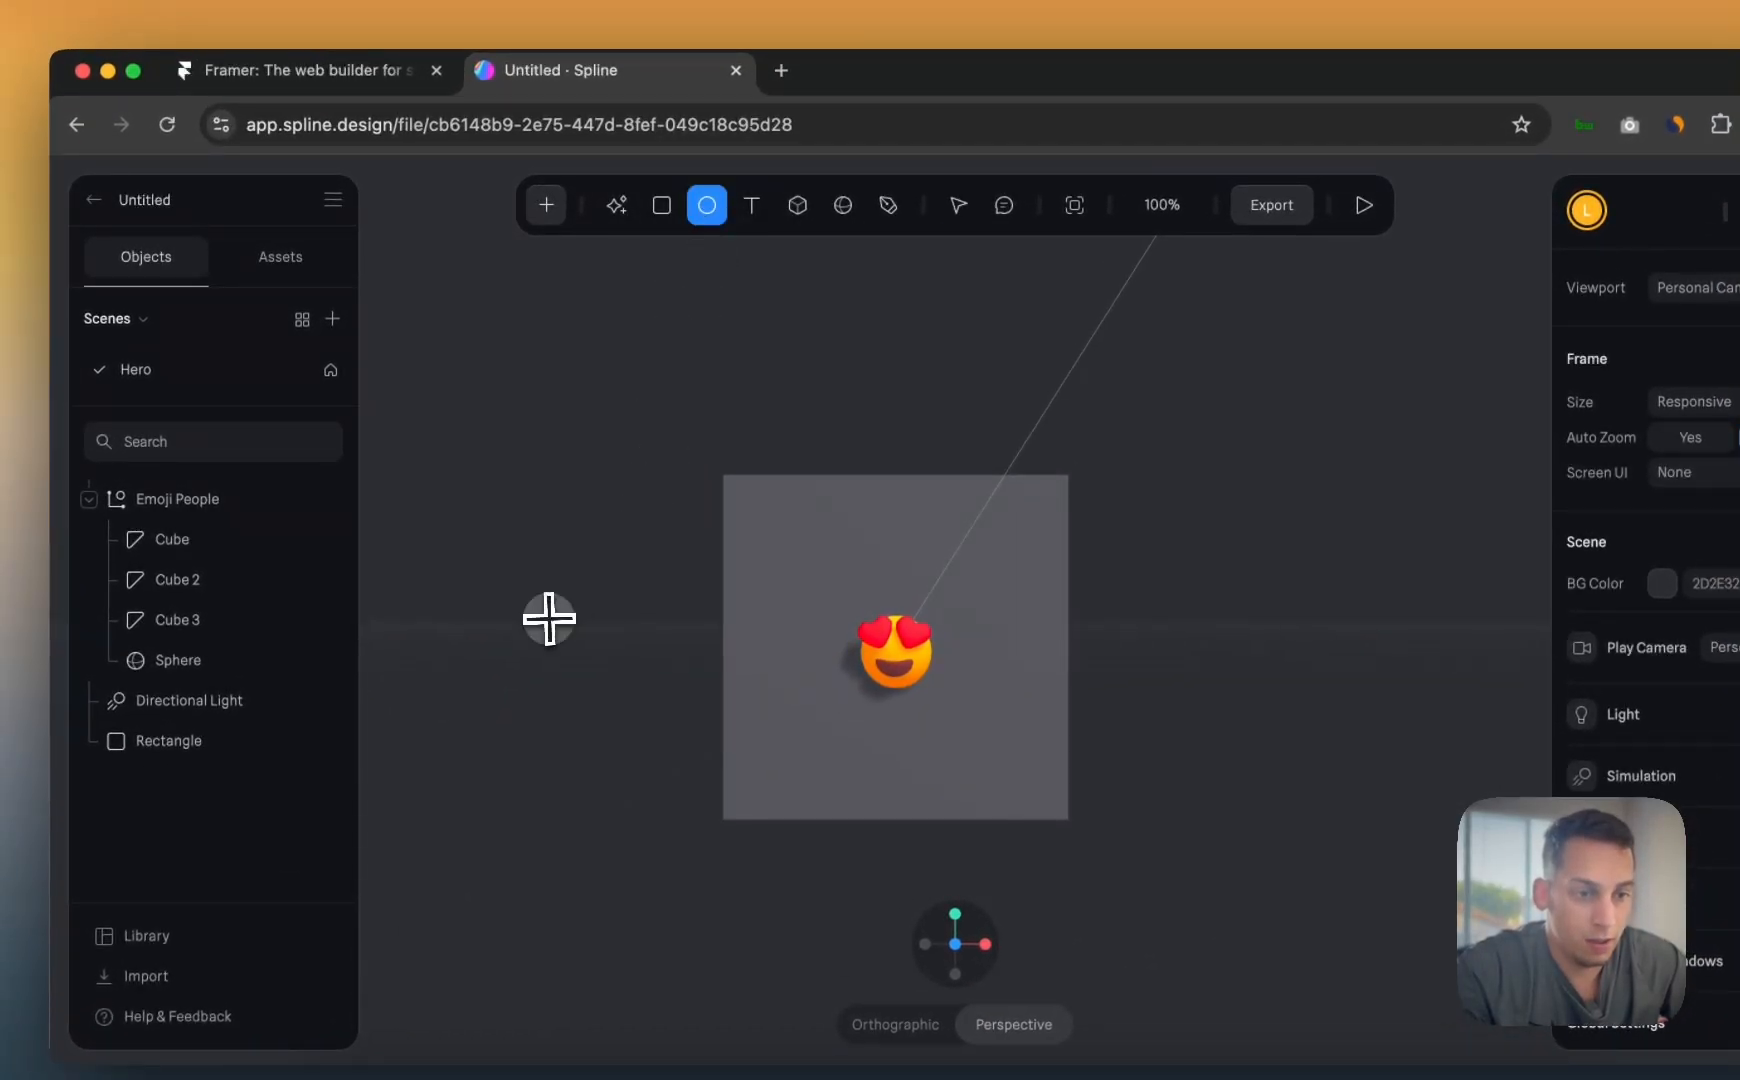
pyautogui.moveTo(549, 618)
pyautogui.mouseDown()
pyautogui.moveTo(666, 744)
pyautogui.moveTo(796, 777)
pyautogui.moveTo(816, 725)
pyautogui.moveTo(770, 735)
pyautogui.moveTo(808, 749)
pyautogui.moveTo(763, 797)
pyautogui.moveTo(710, 759)
pyautogui.moveTo(546, 715)
pyautogui.moveTo(695, 769)
pyautogui.mouseUp()
pyautogui.press('BackSpace')
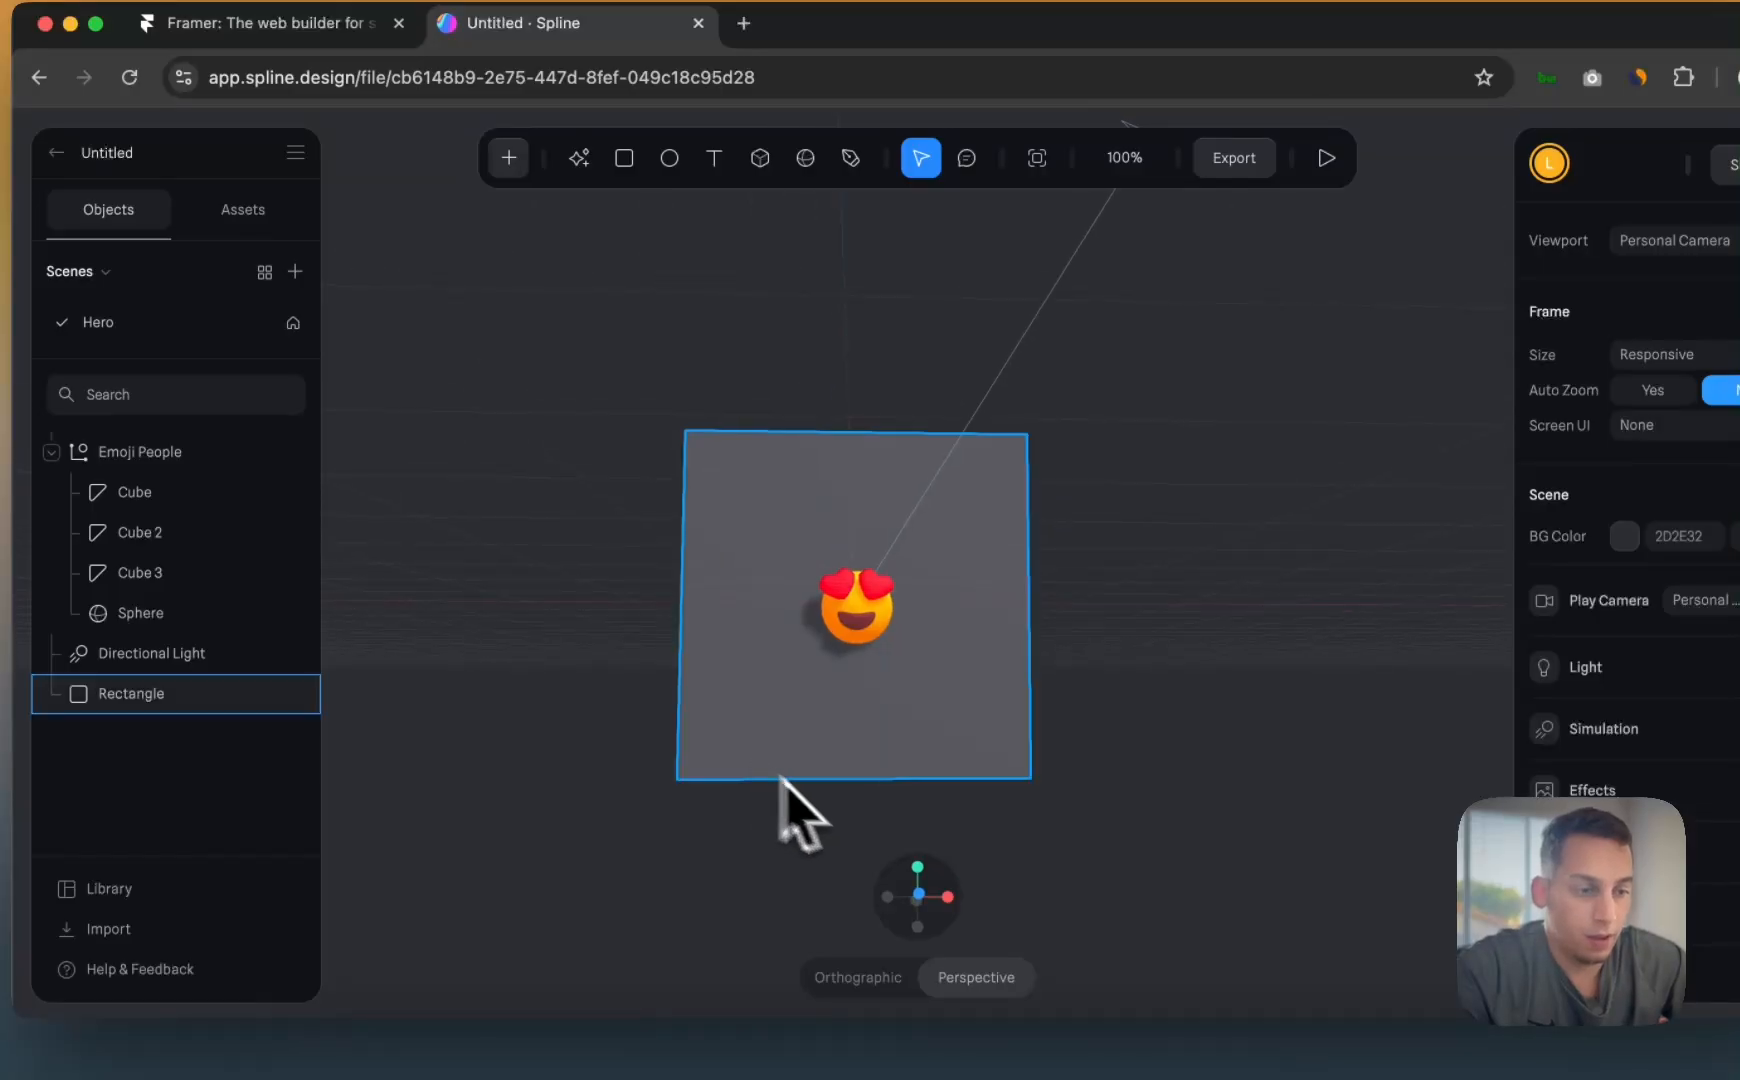
pyautogui.click(918, 896)
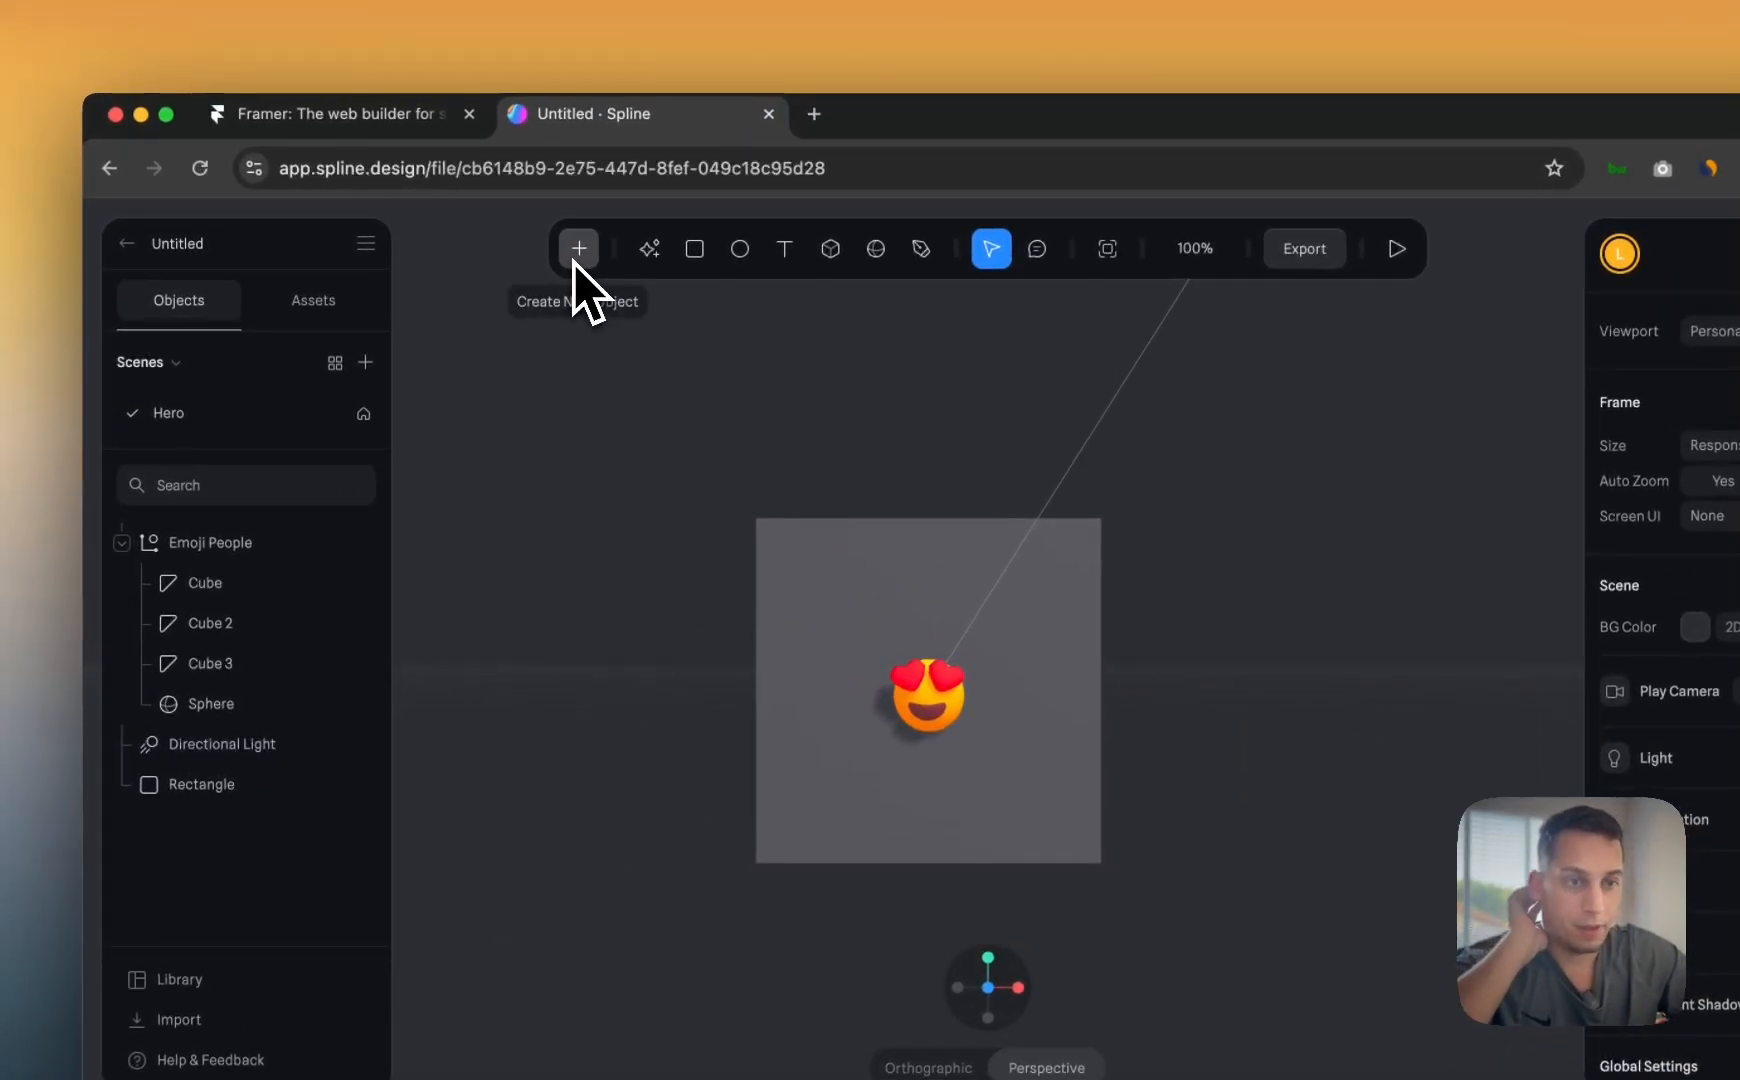
# - Look through the list of objects that can be created and draw a sphere about 105 by 102 by 105 beside the rectangle
pyautogui.click(578, 249)
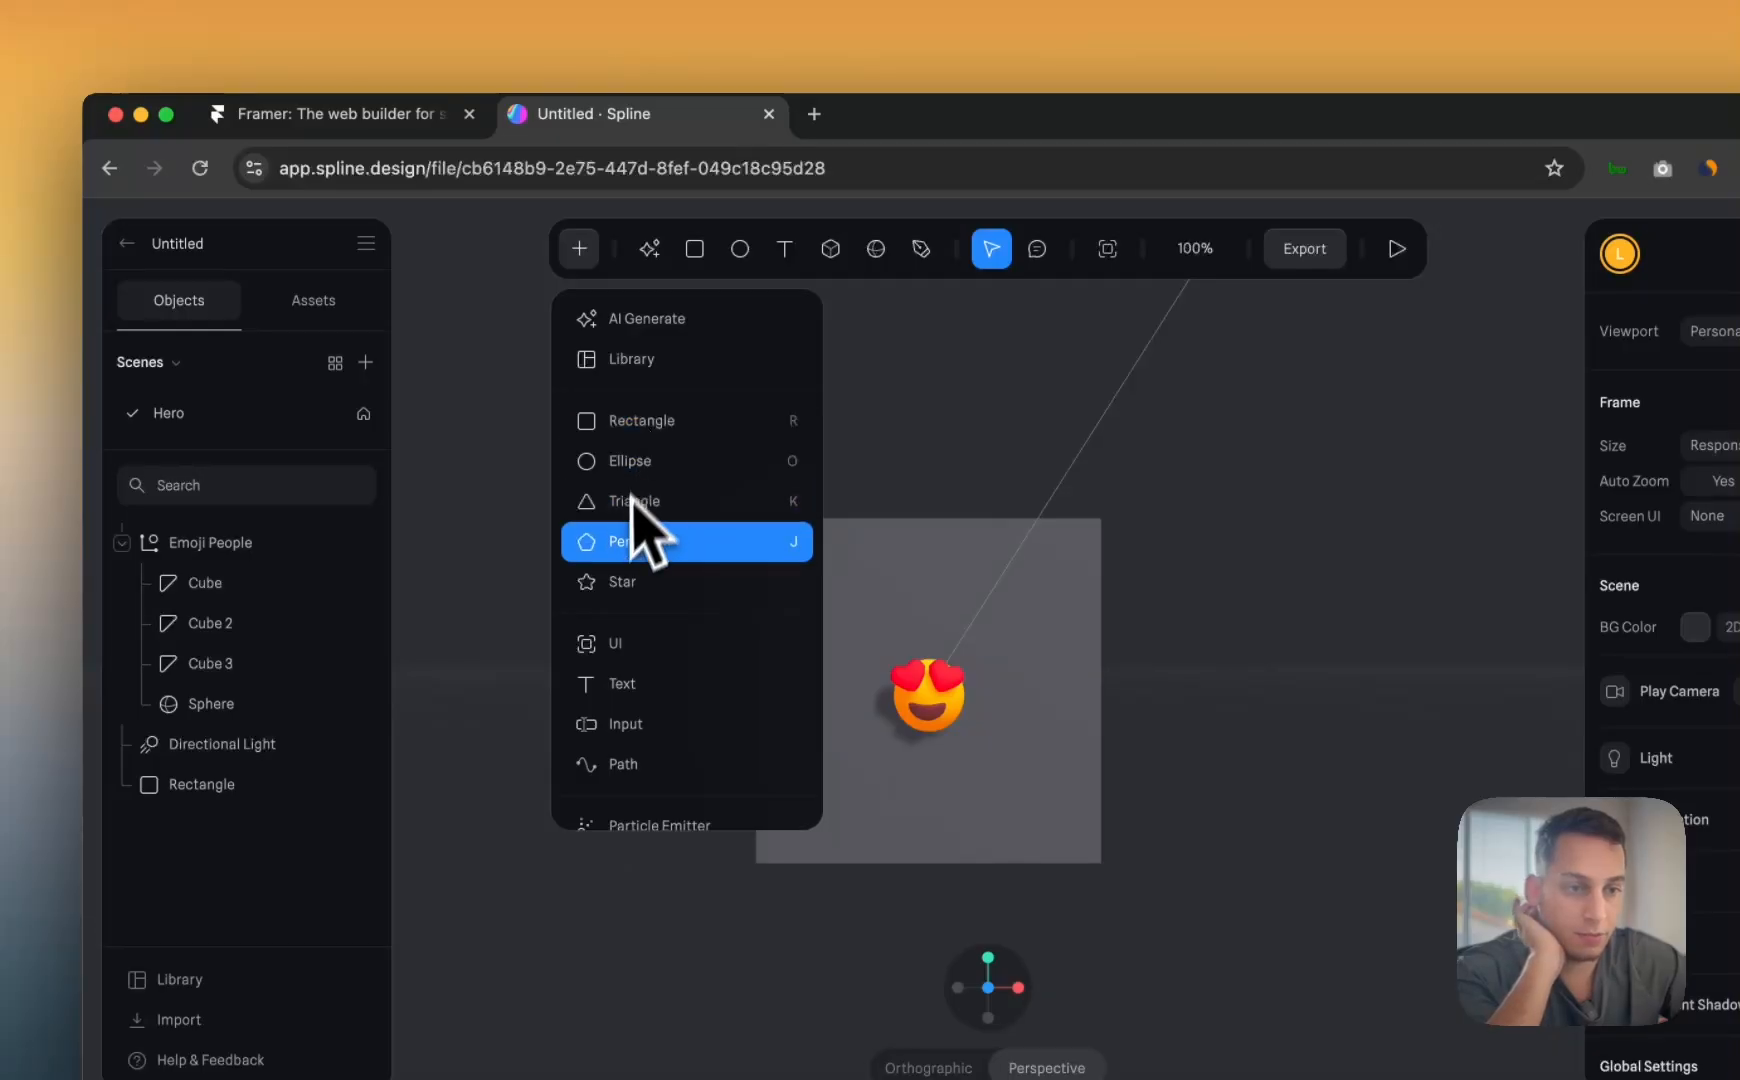
pyautogui.scroll(-2, 620, 580)
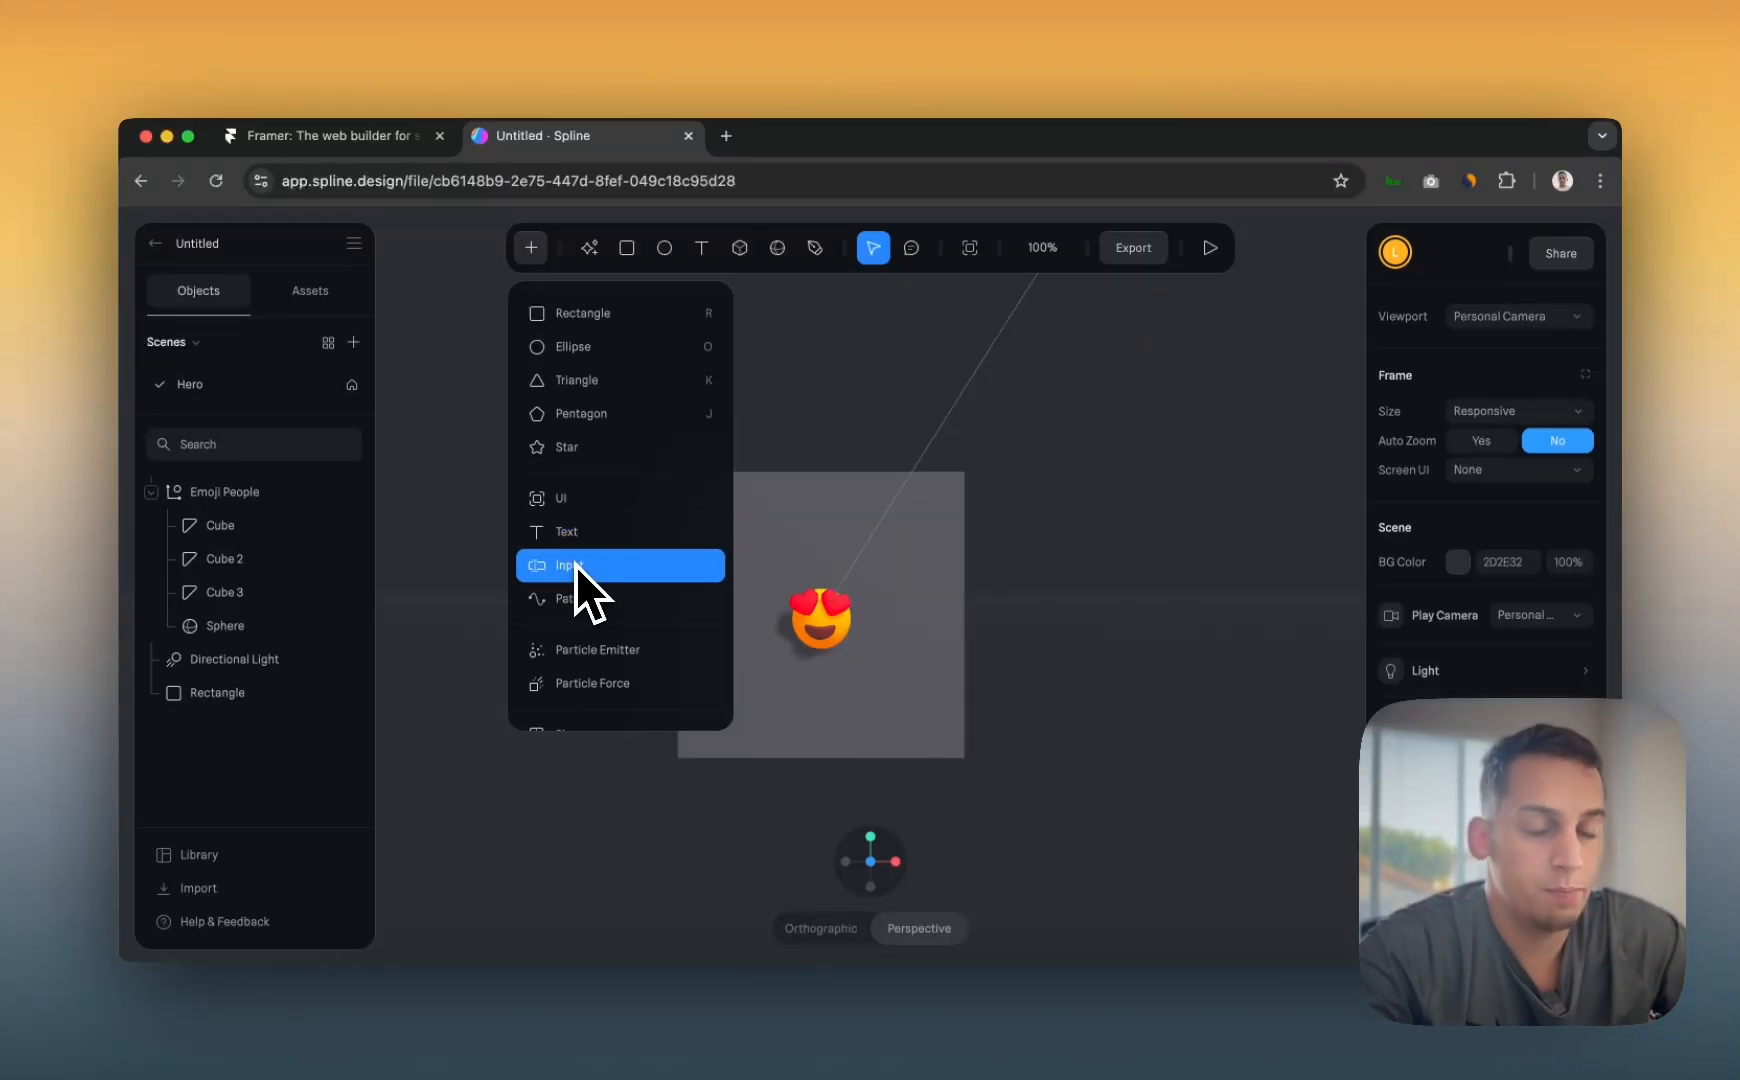
pyautogui.scroll(-3, 575, 566)
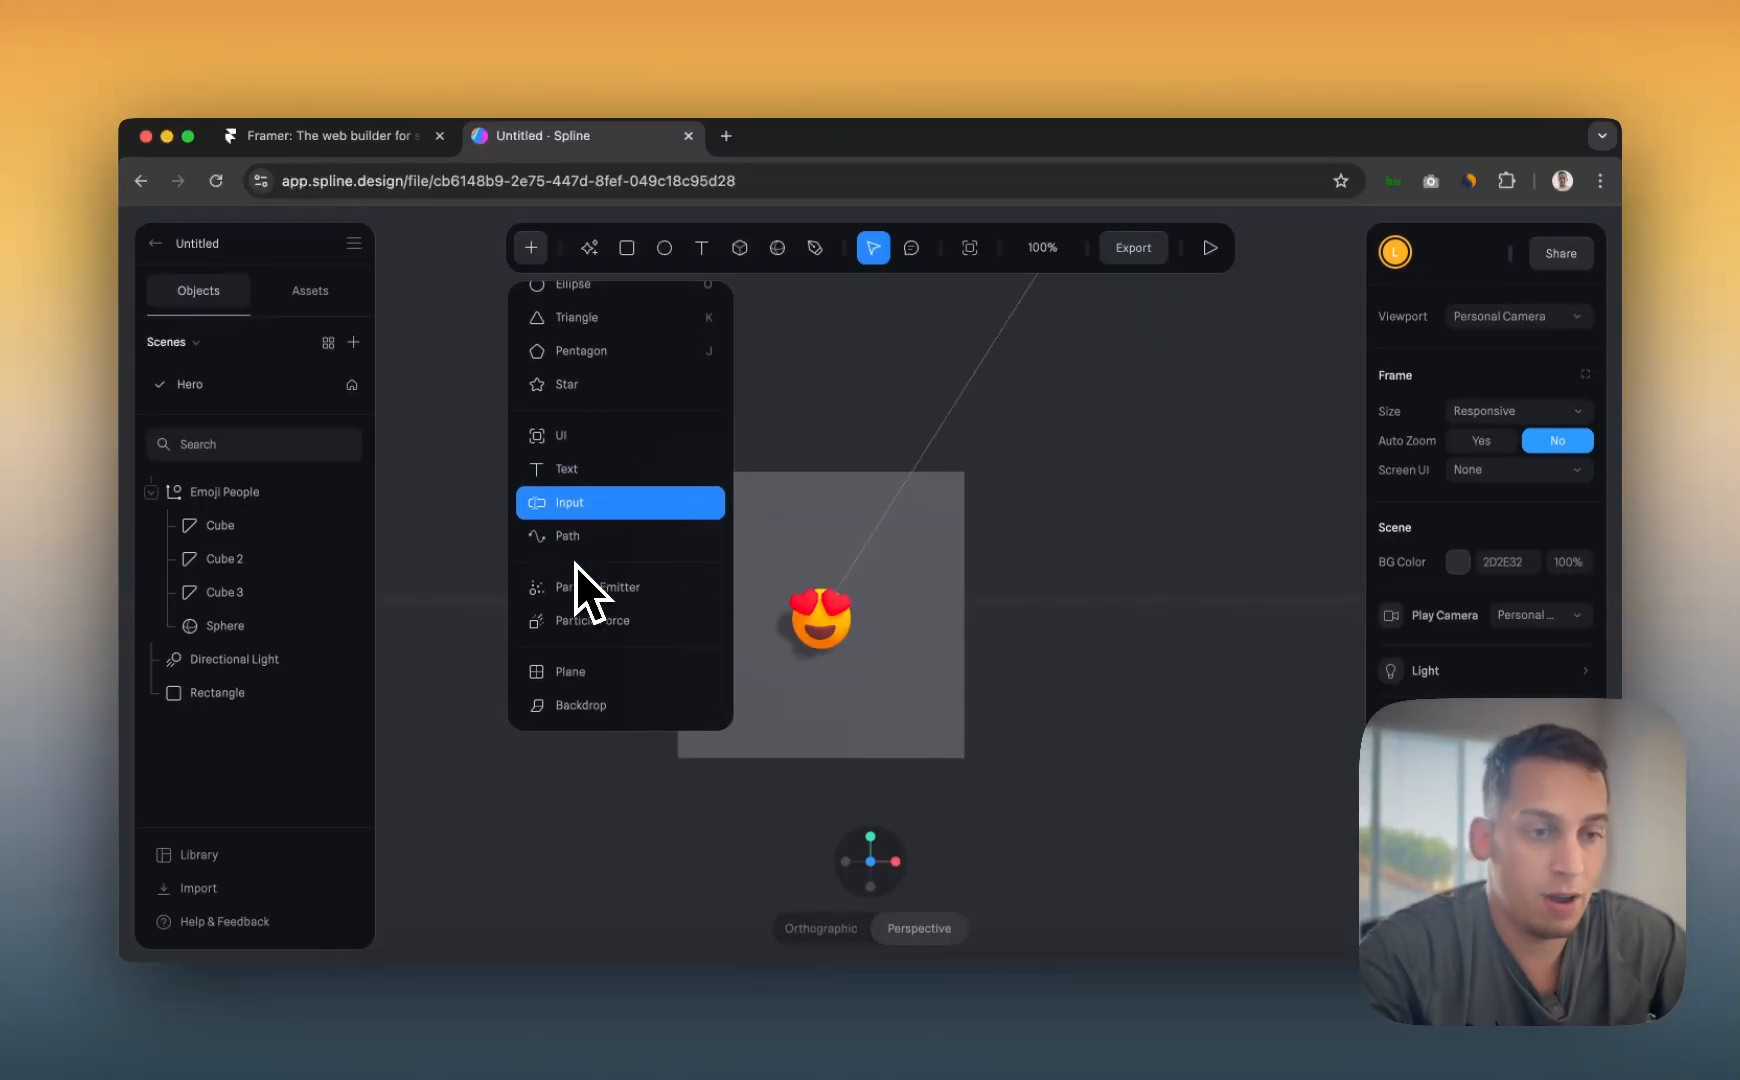
pyautogui.scroll(-1, 575, 566)
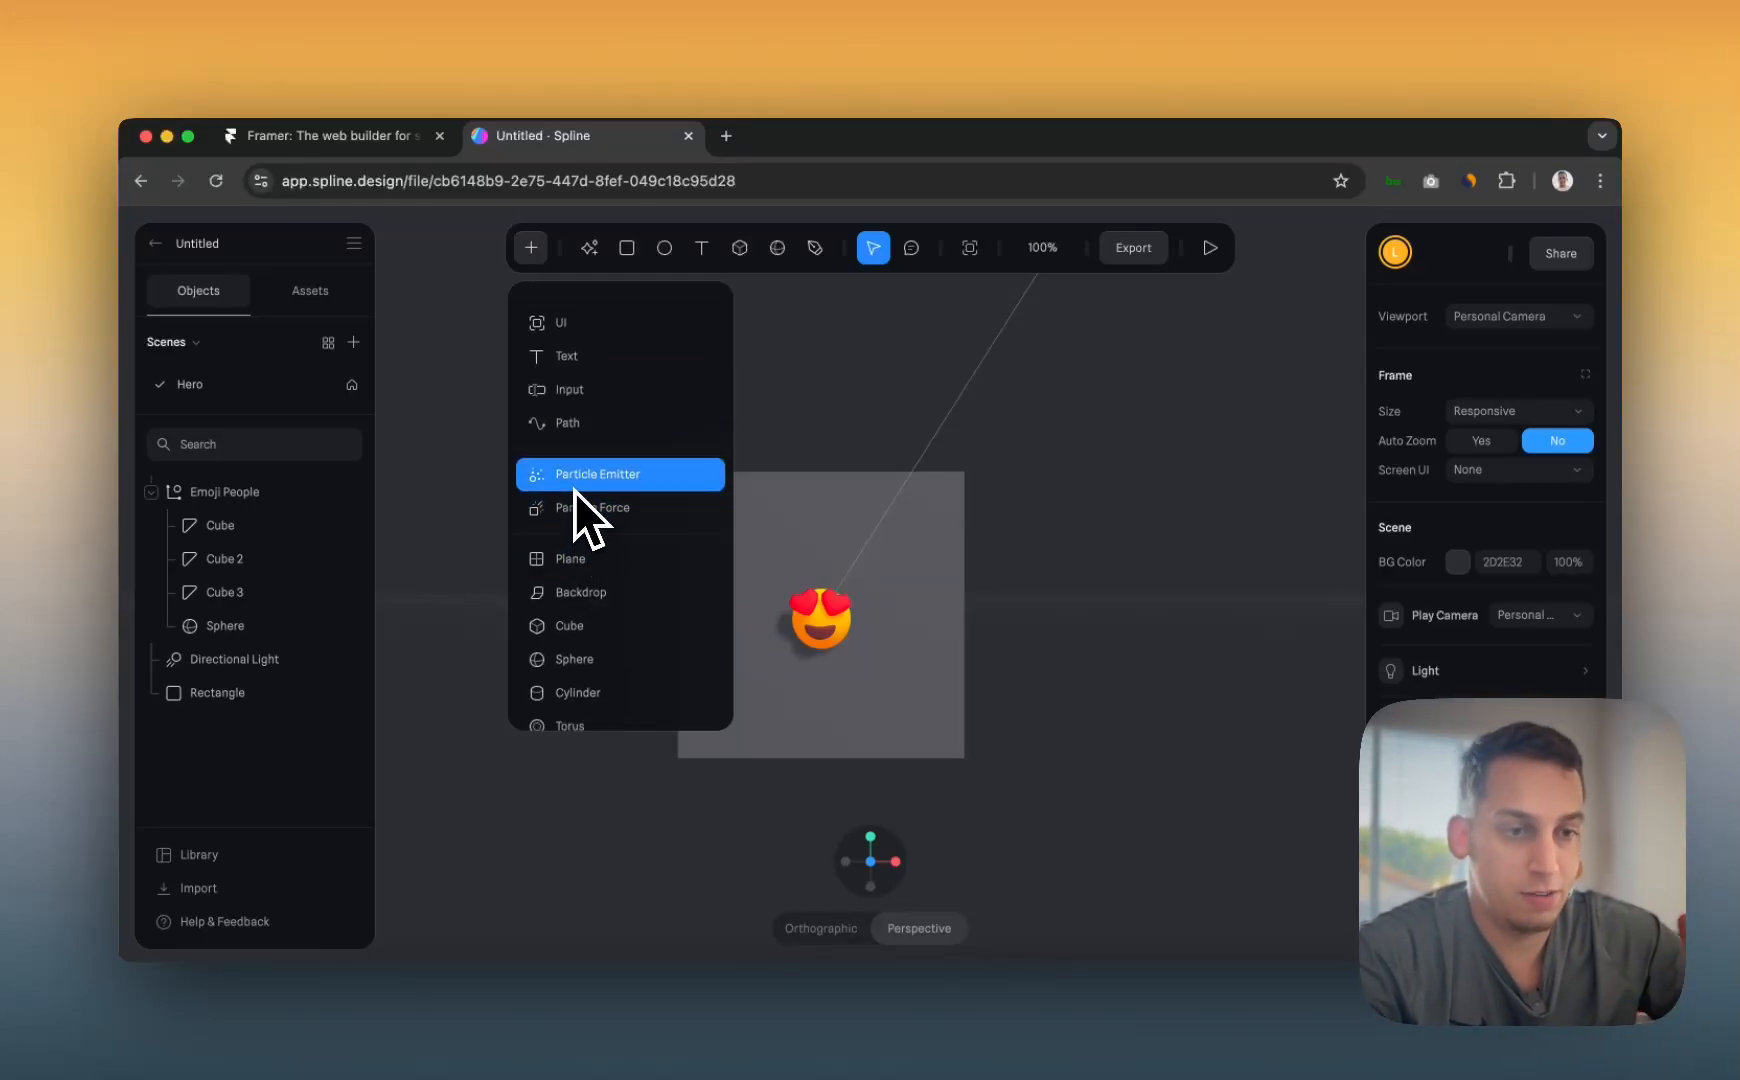
pyautogui.scroll(-4, 586, 525)
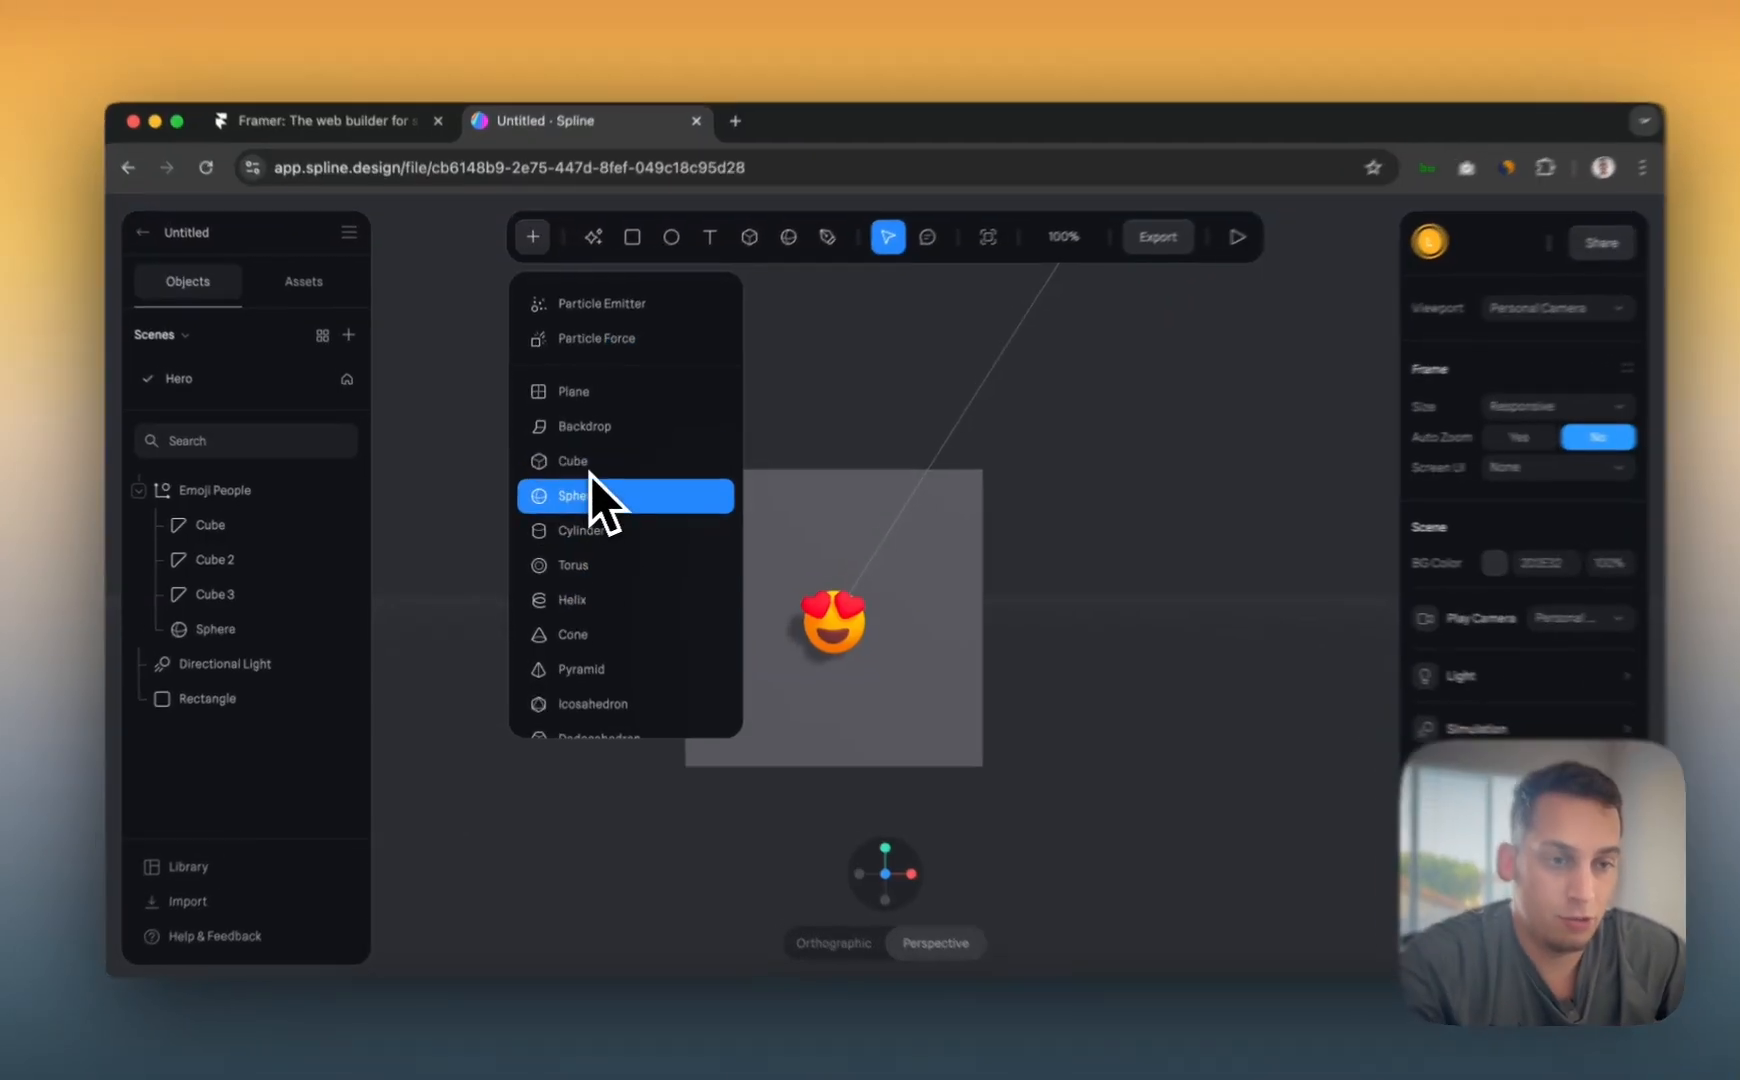
pyautogui.click(590, 497)
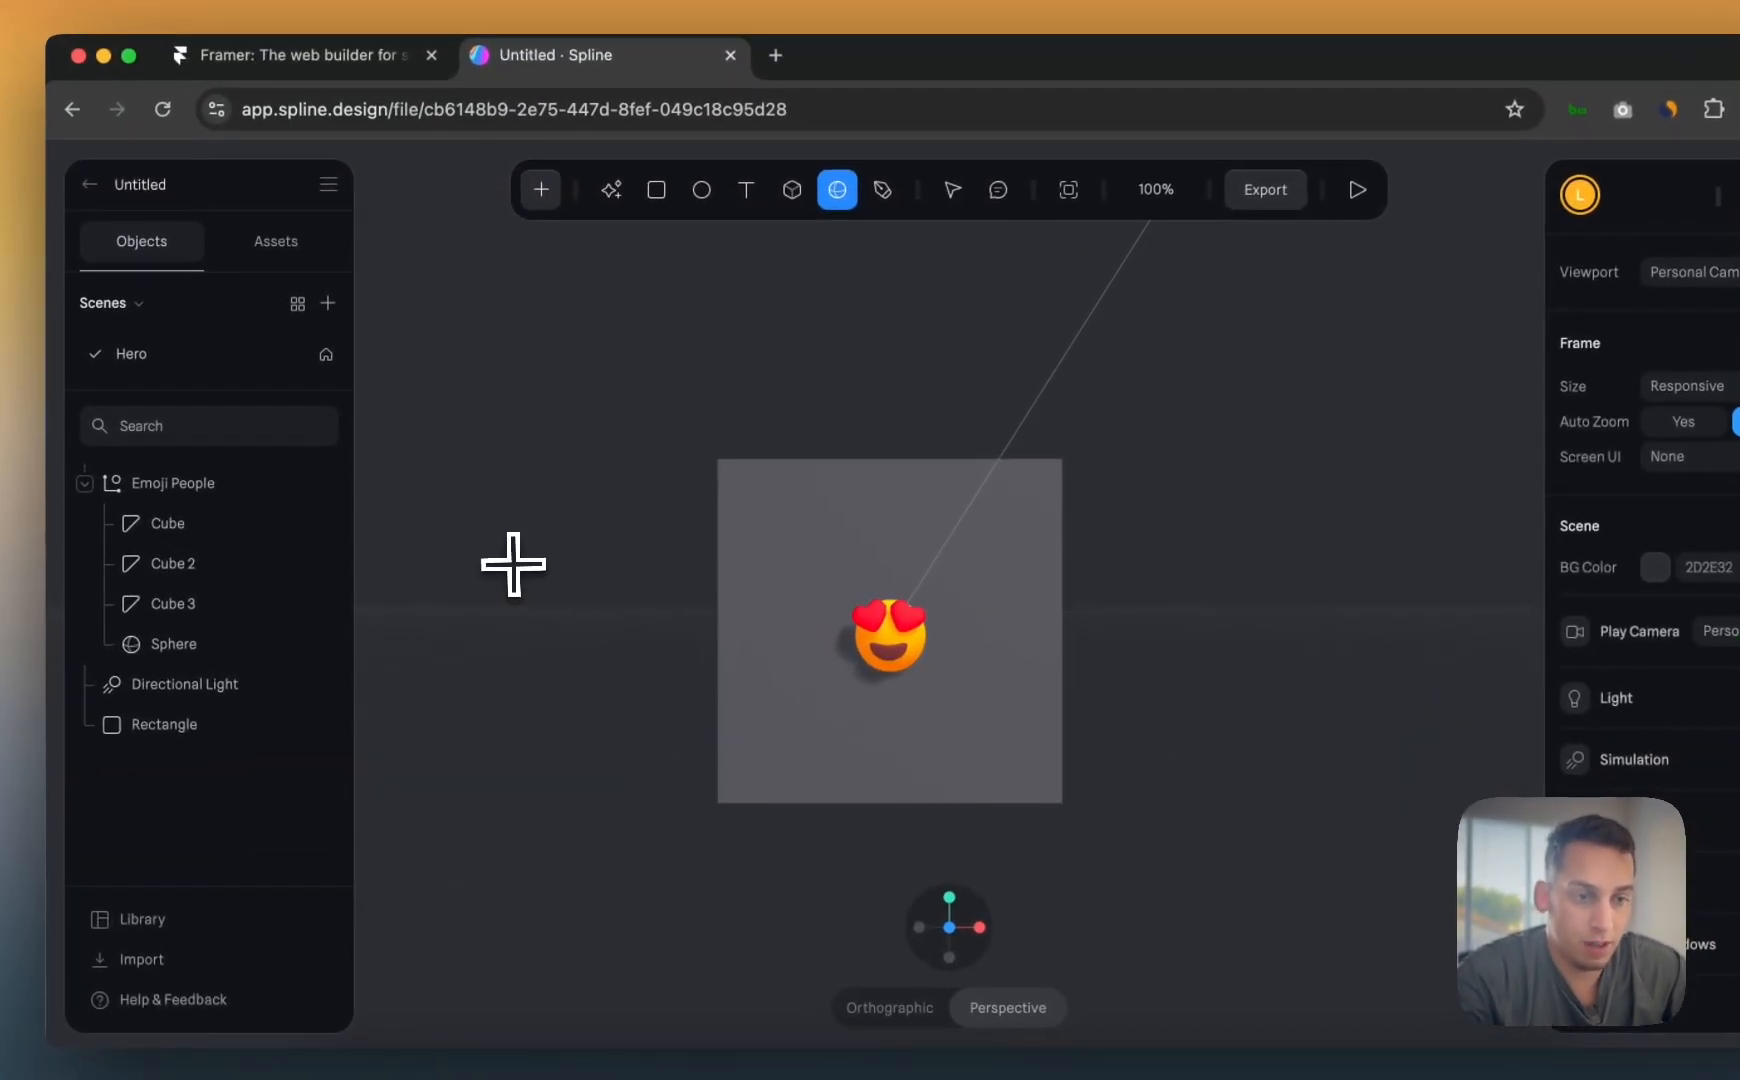
pyautogui.moveTo(589, 592); pyautogui.dragTo(706, 706)
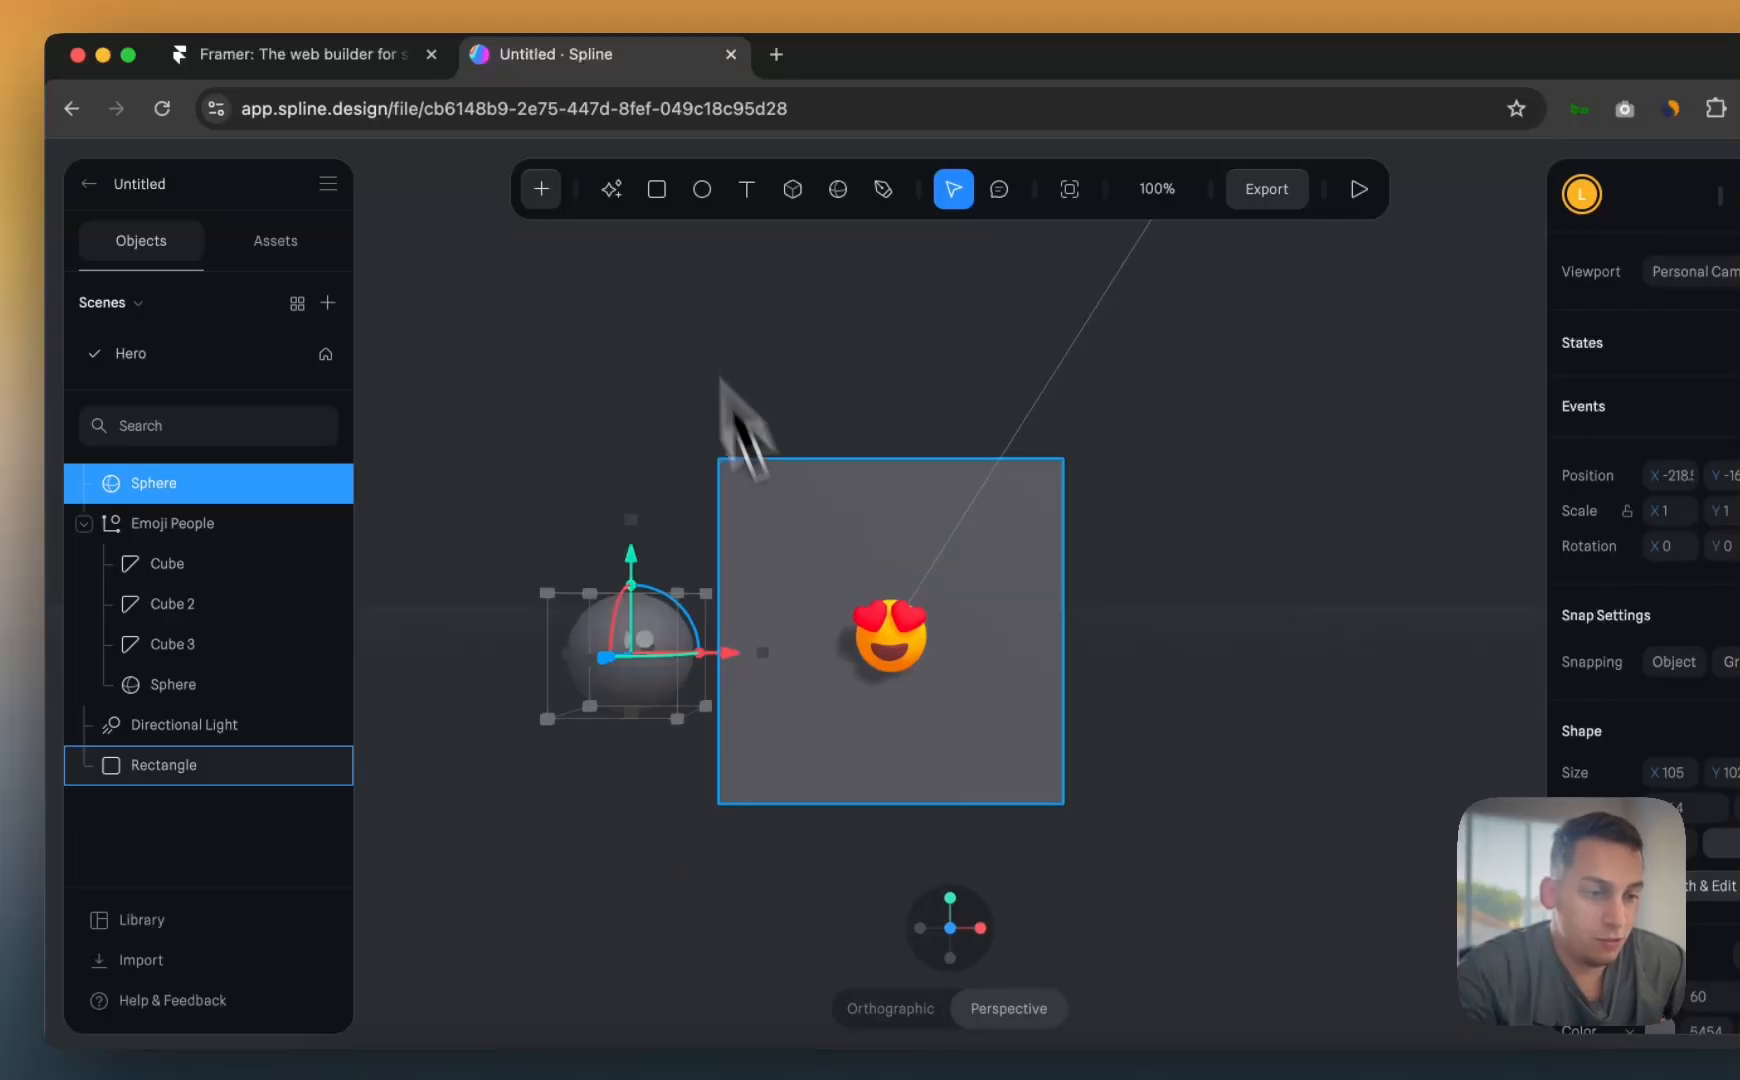
# - Preview the scene with the new sphere in play mode, return to the editor's front view and delete the sphere
pyautogui.keyDown('alt'); pyautogui.moveTo(722, 793); pyautogui.dragTo(843, 795); pyautogui.keyUp('alt')
pyautogui.keyDown('alt'); pyautogui.moveTo(686, 795); pyautogui.dragTo(780, 842); pyautogui.keyUp('alt')
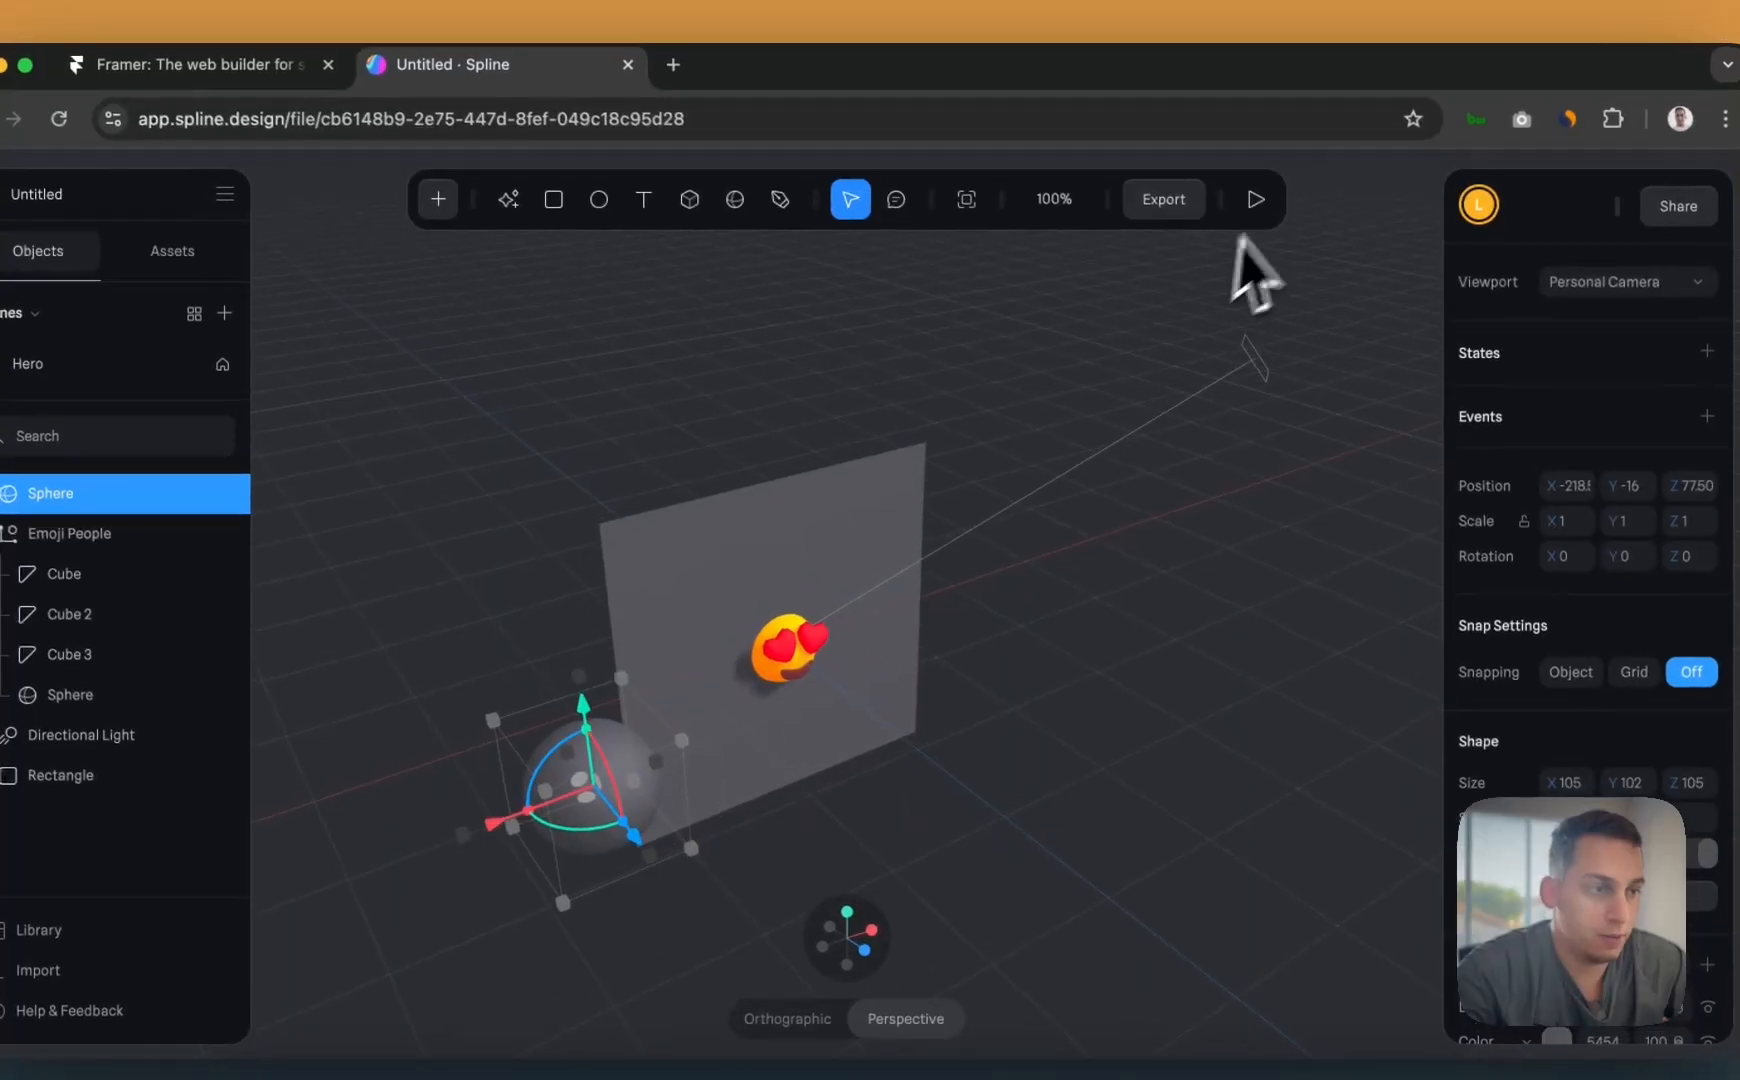
pyautogui.click(1257, 186)
pyautogui.moveTo(783, 672); pyautogui.dragTo(622, 572)
pyautogui.click(998, 209)
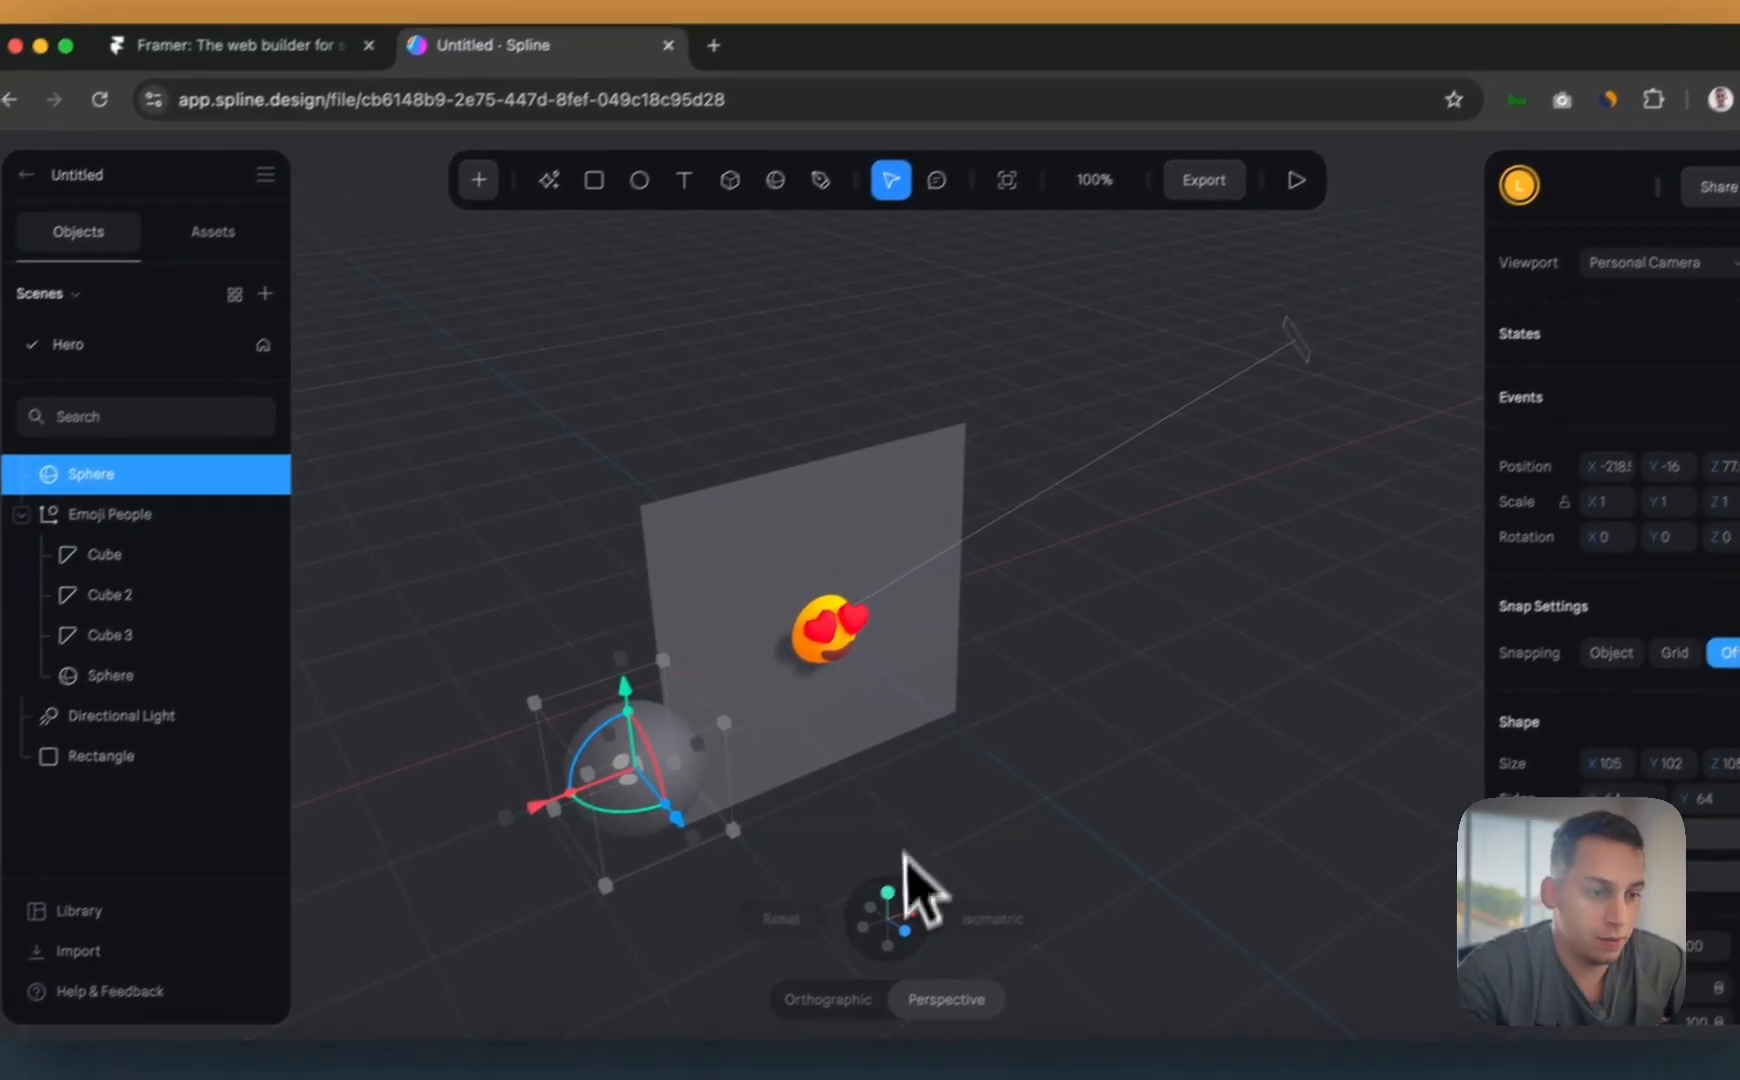
pyautogui.click(864, 964)
pyautogui.press('BackSpace')
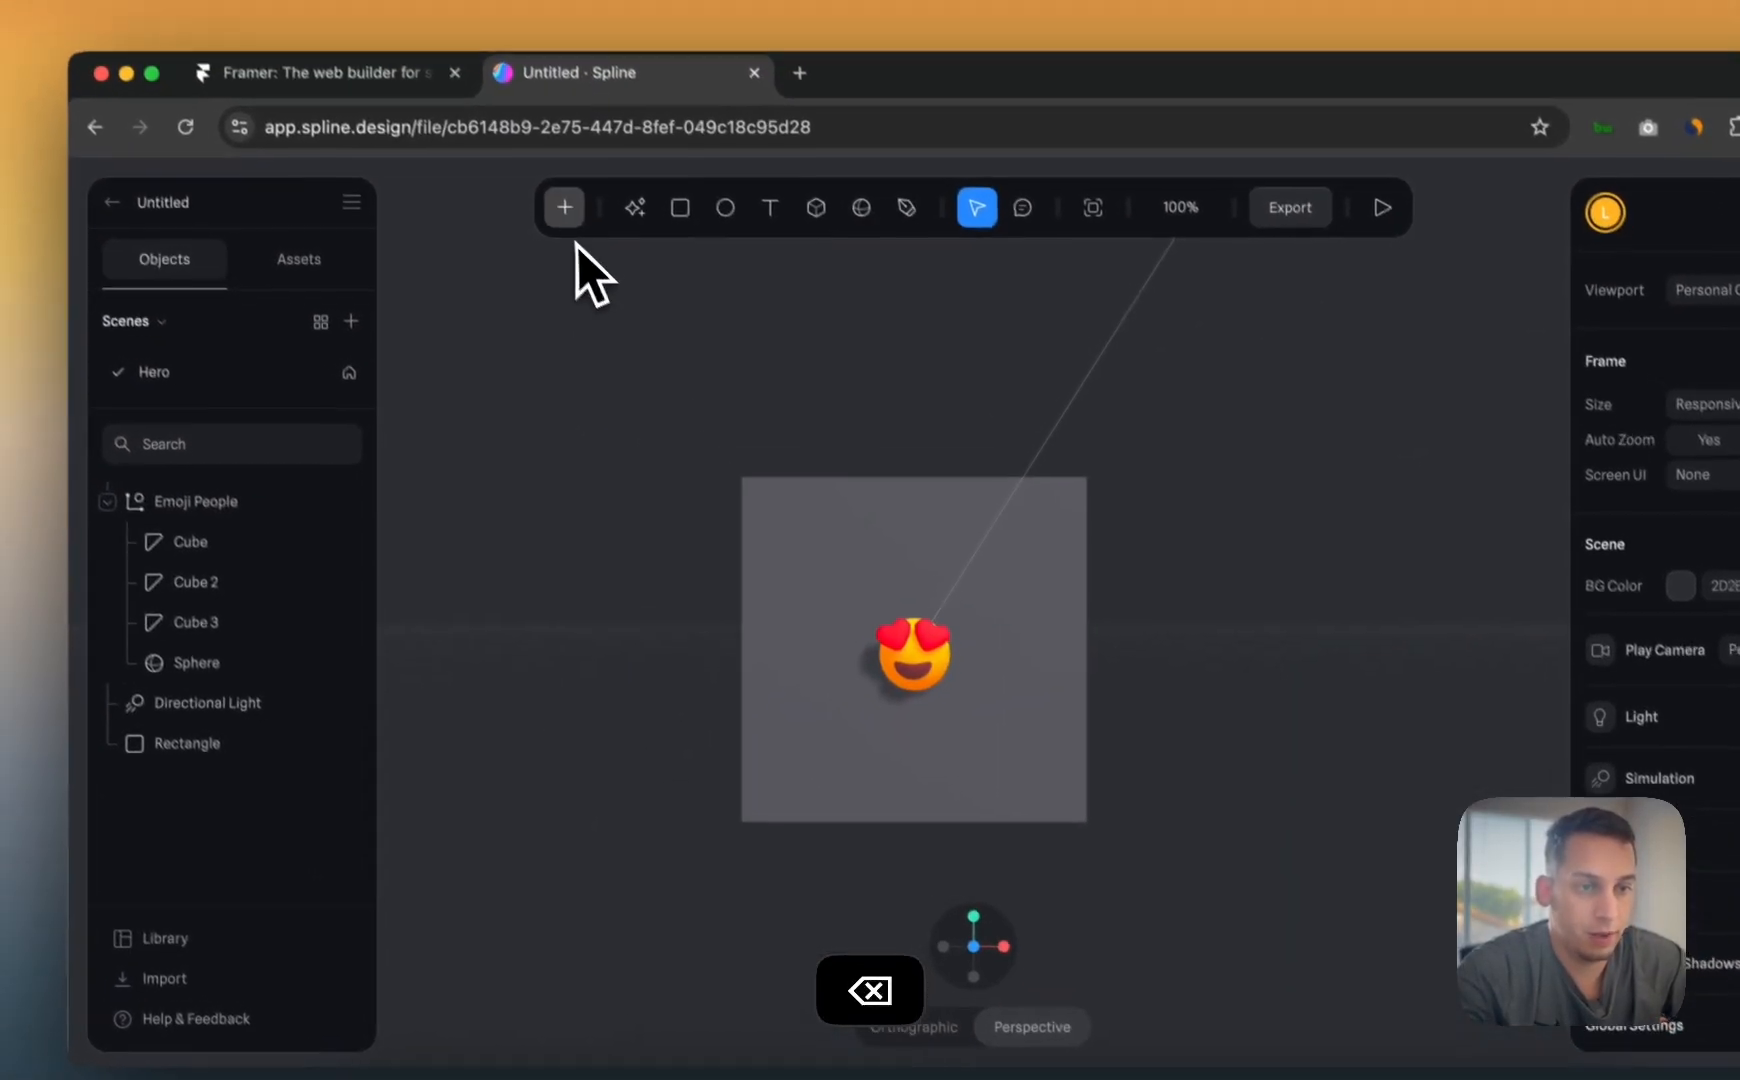
# - Look through the rest of the creatable objects down to the cameras and lights, and select the Emoji People group and the rectangle in turn
pyautogui.click(565, 208)
pyautogui.scroll(-8, 582, 503)
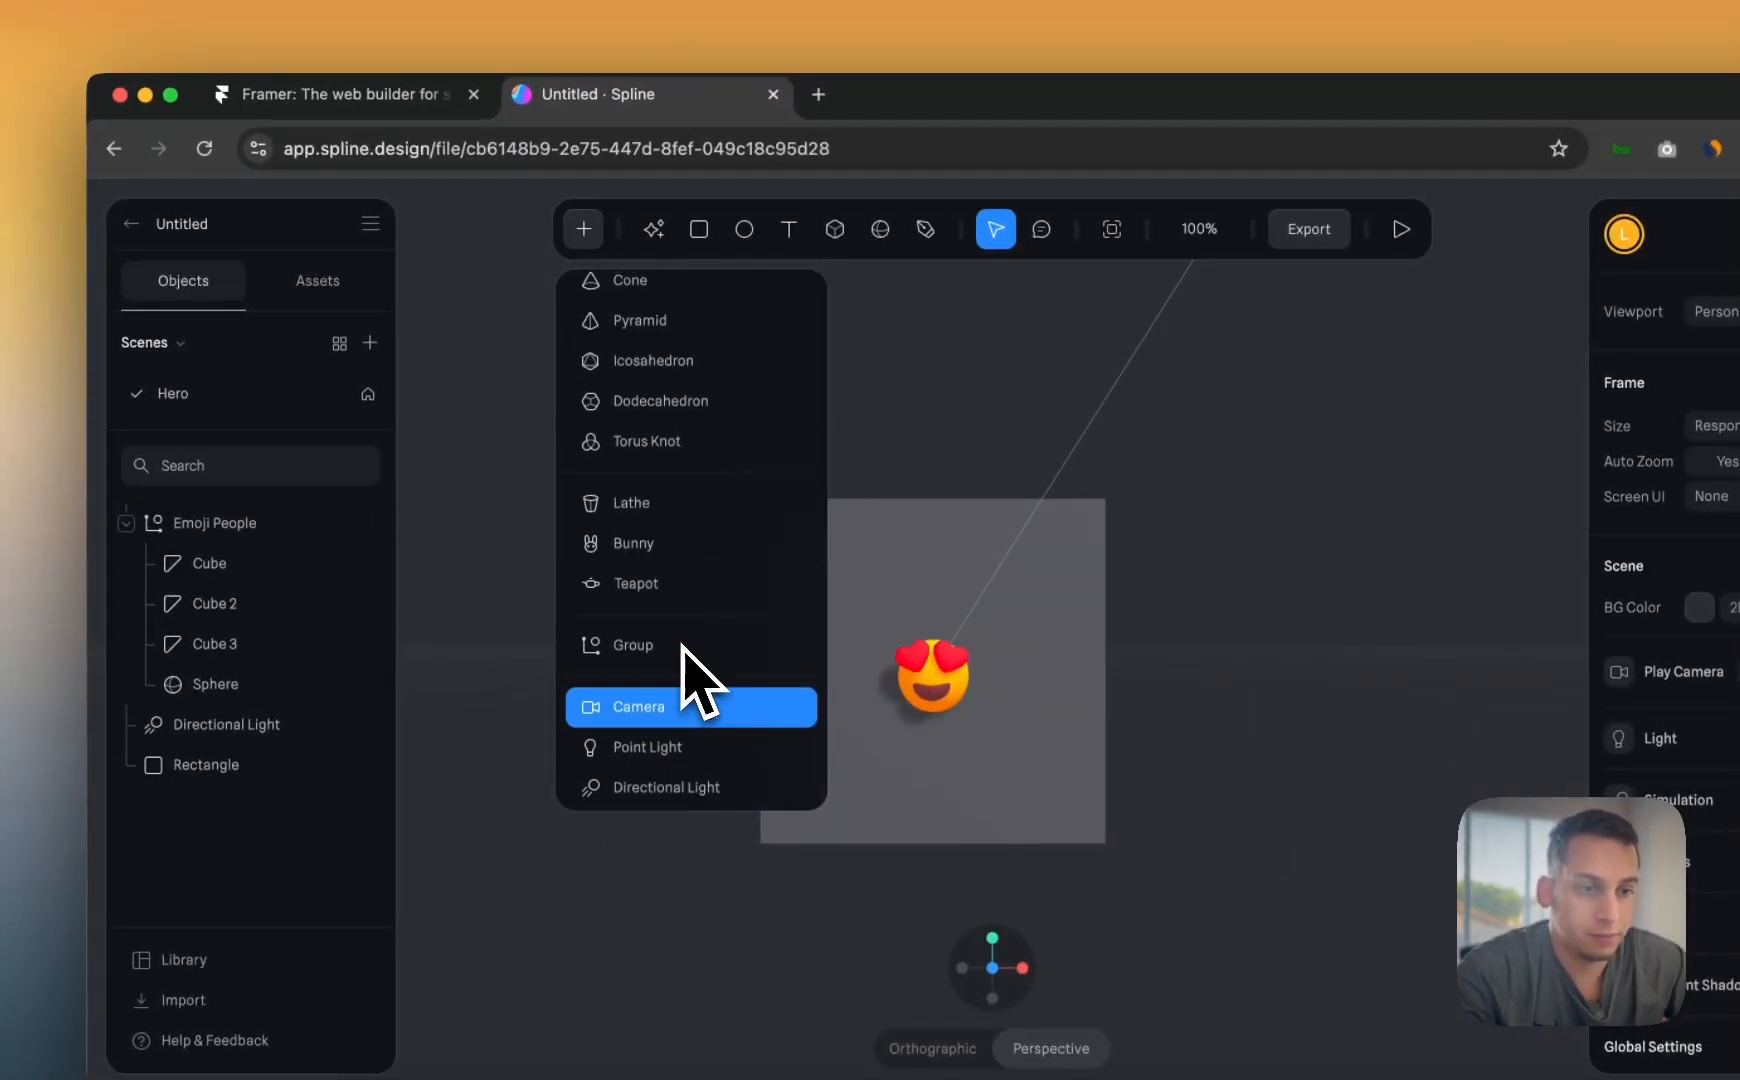
pyautogui.scroll(4, 683, 648)
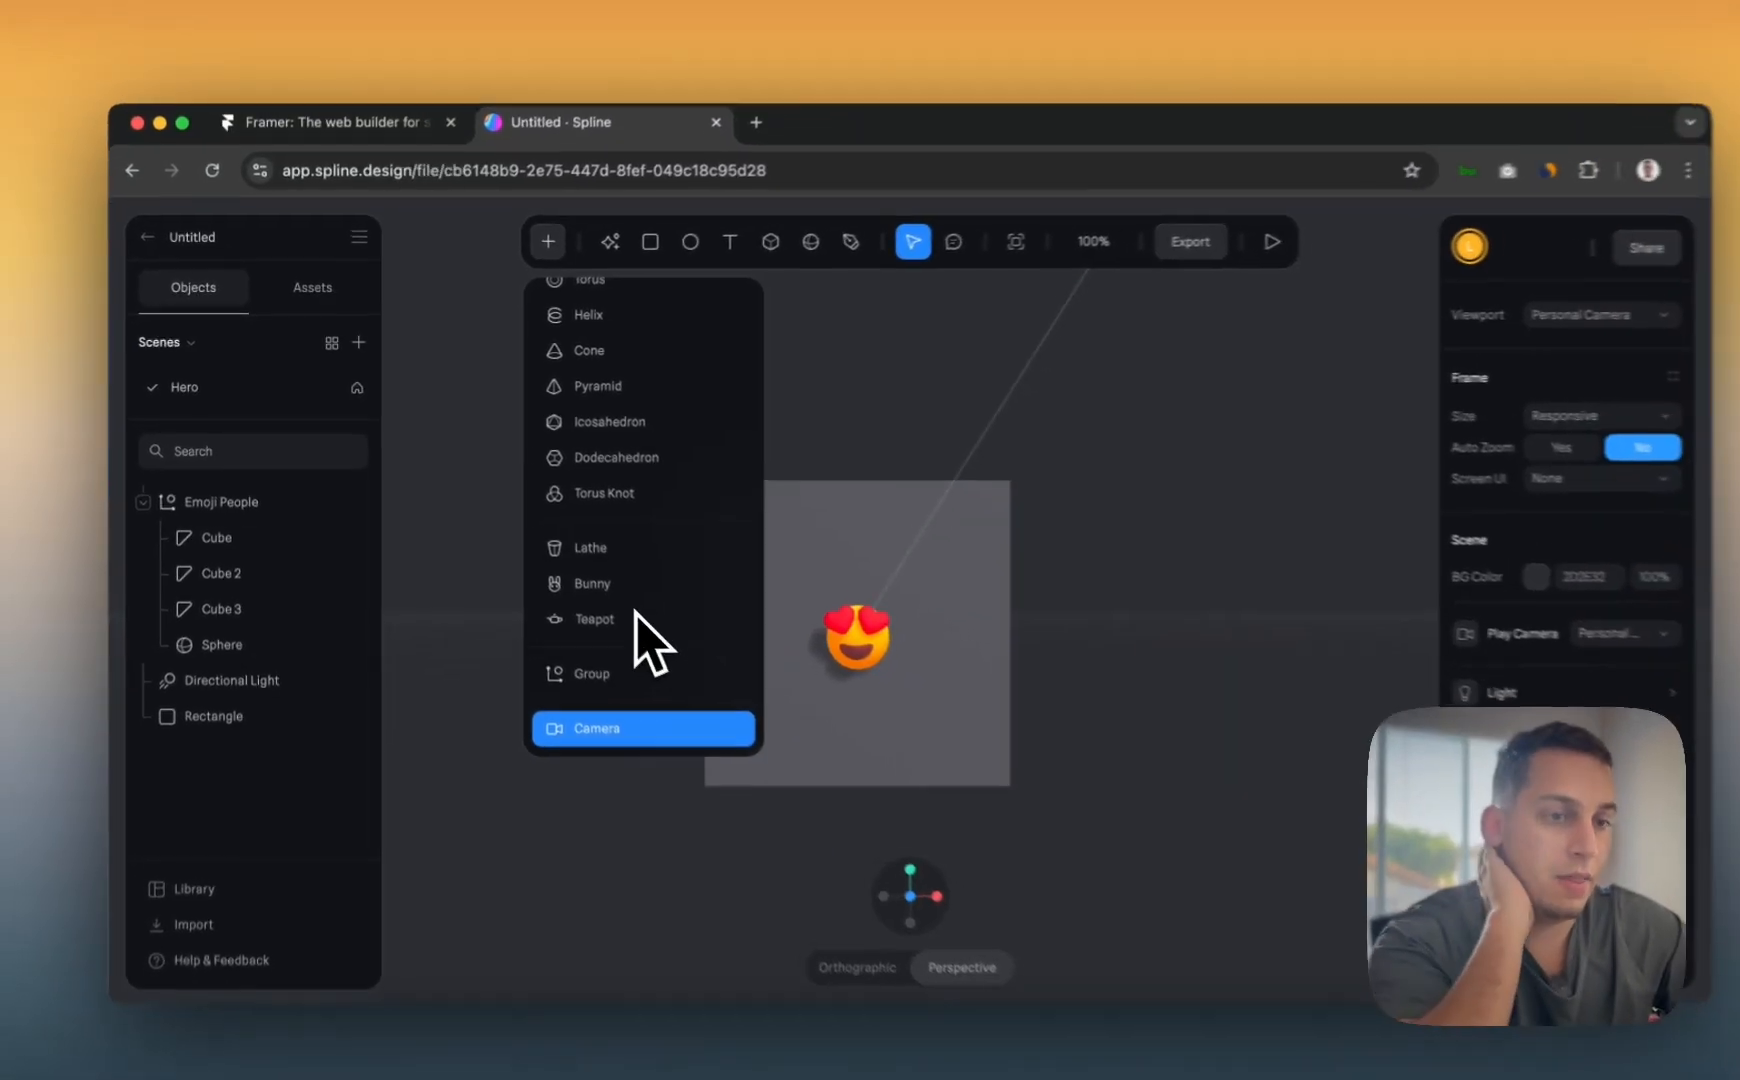
pyautogui.scroll(-3, 618, 575)
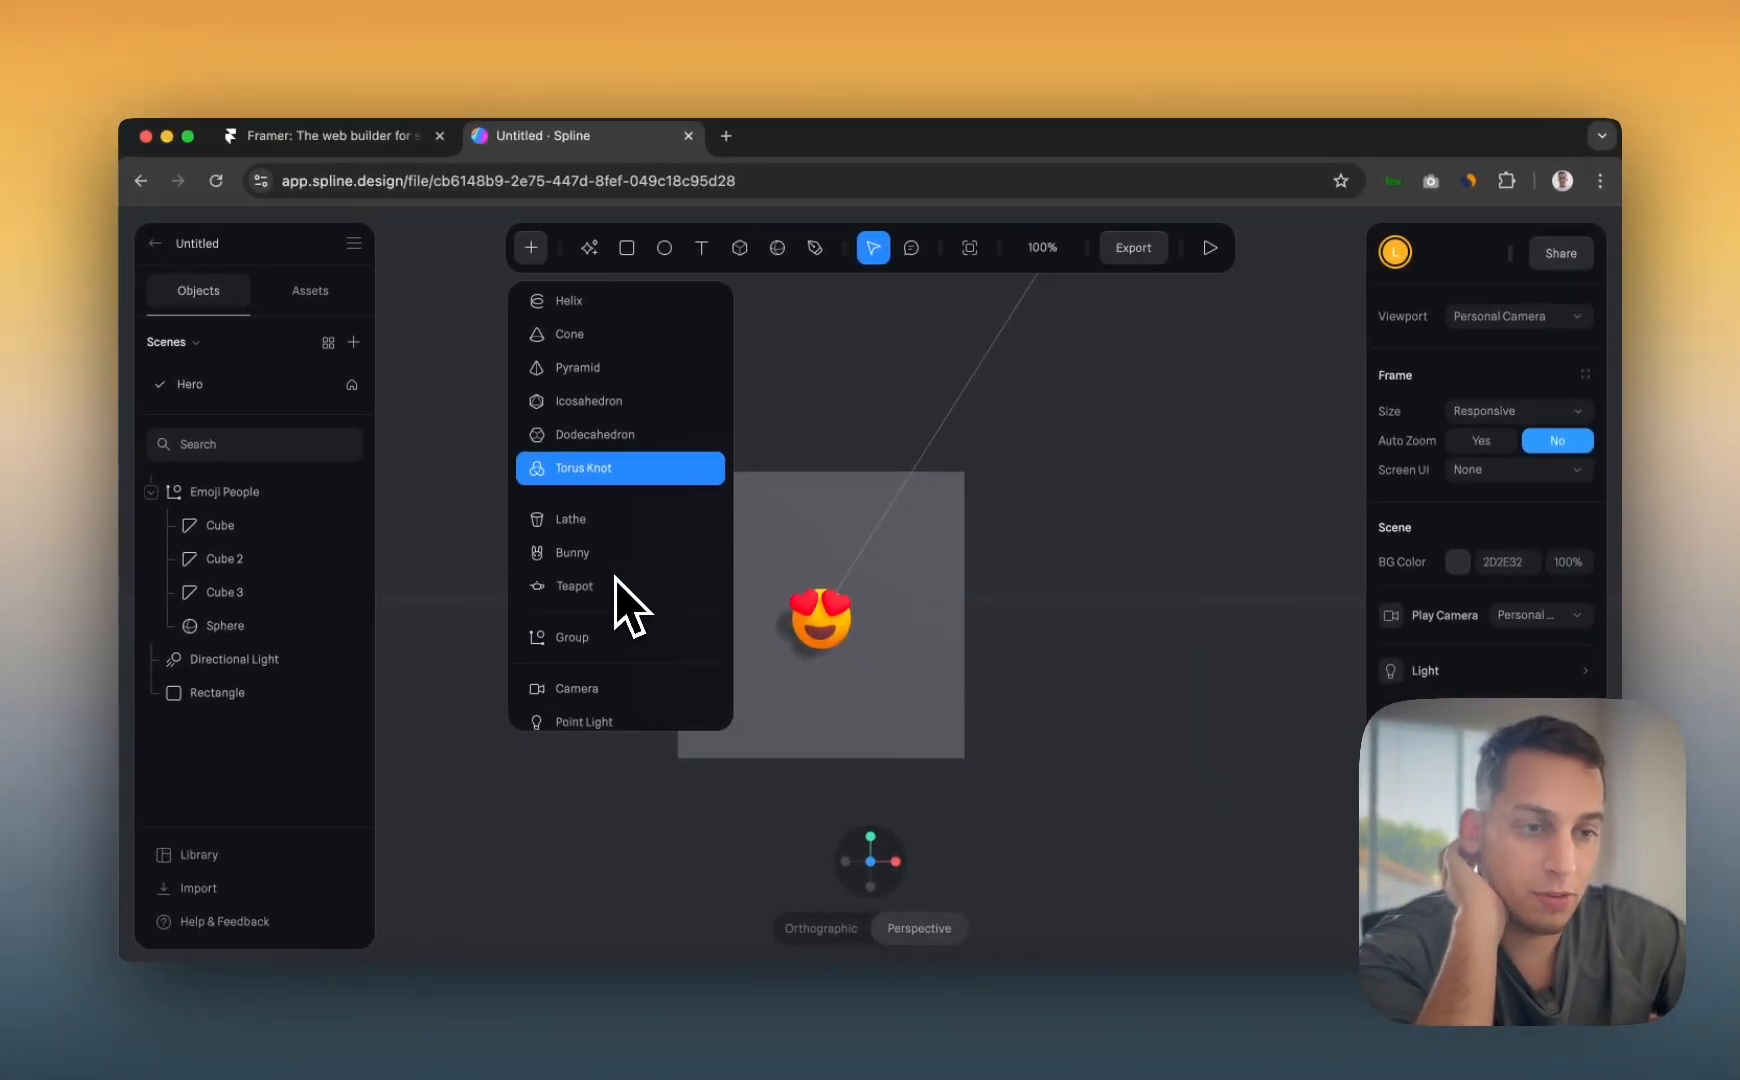
pyautogui.scroll(-3, 625, 590)
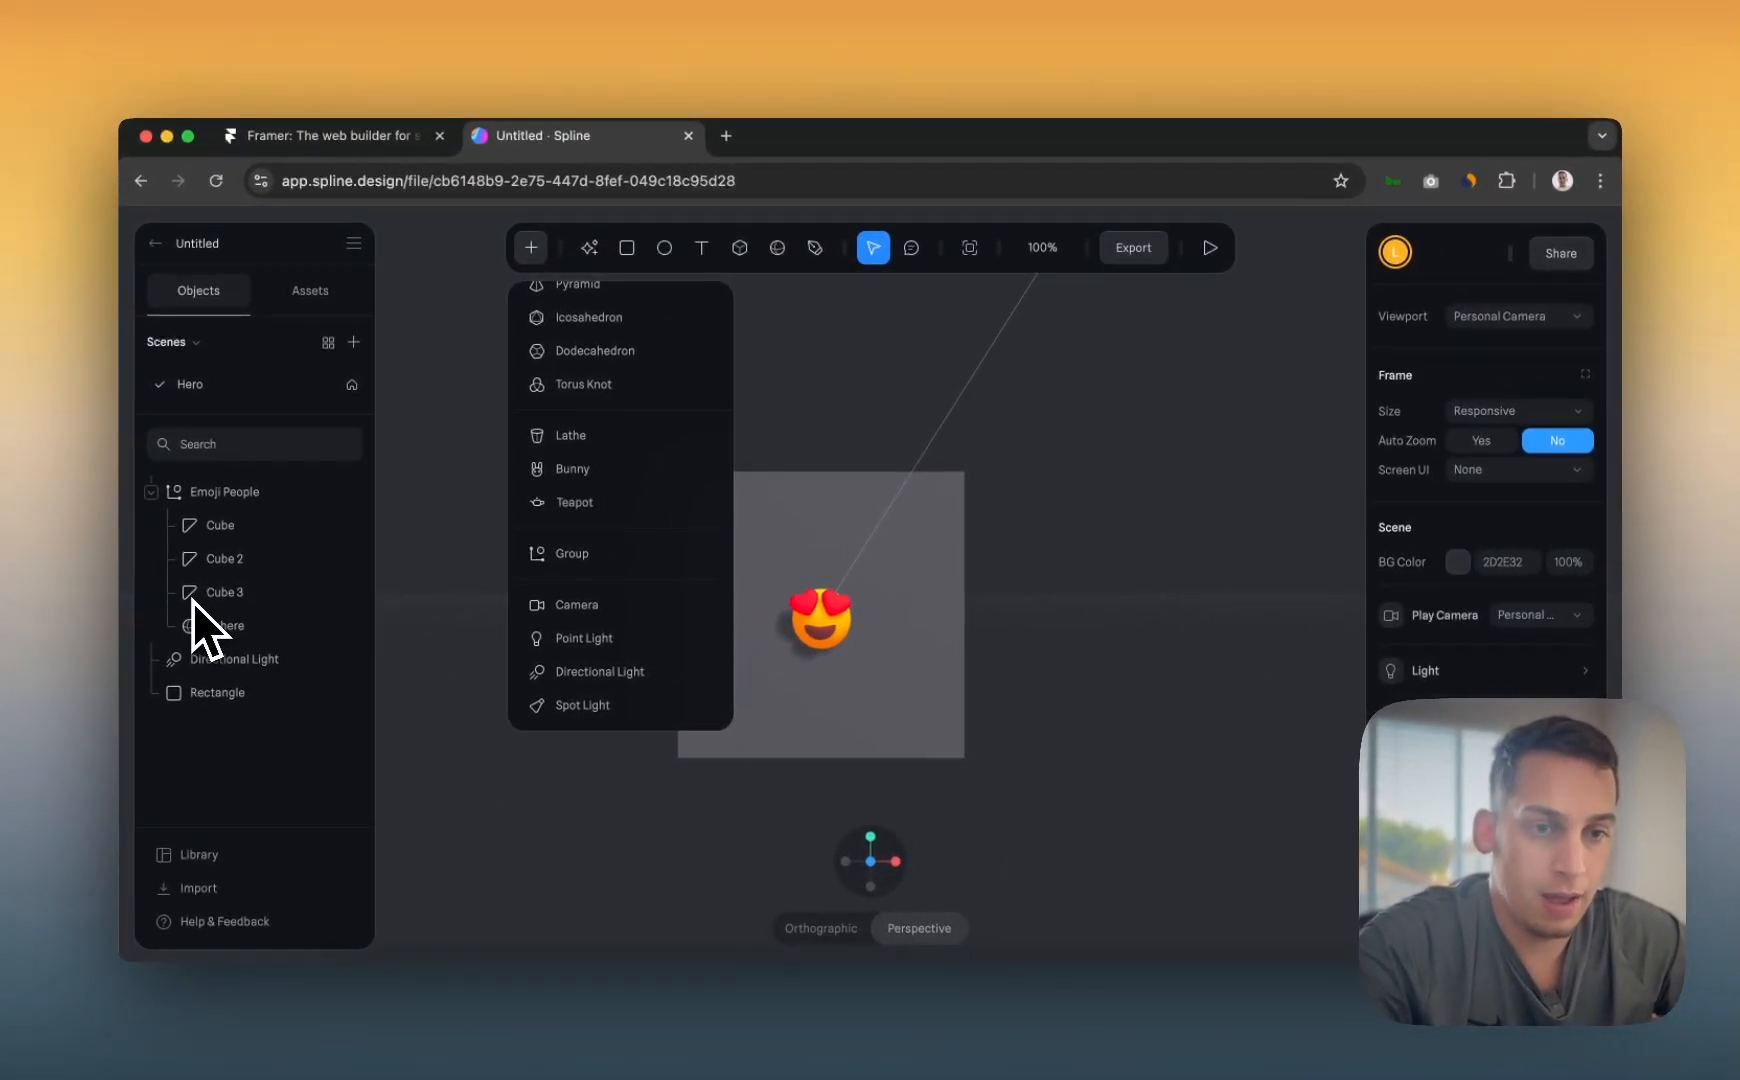
pyautogui.click(215, 492)
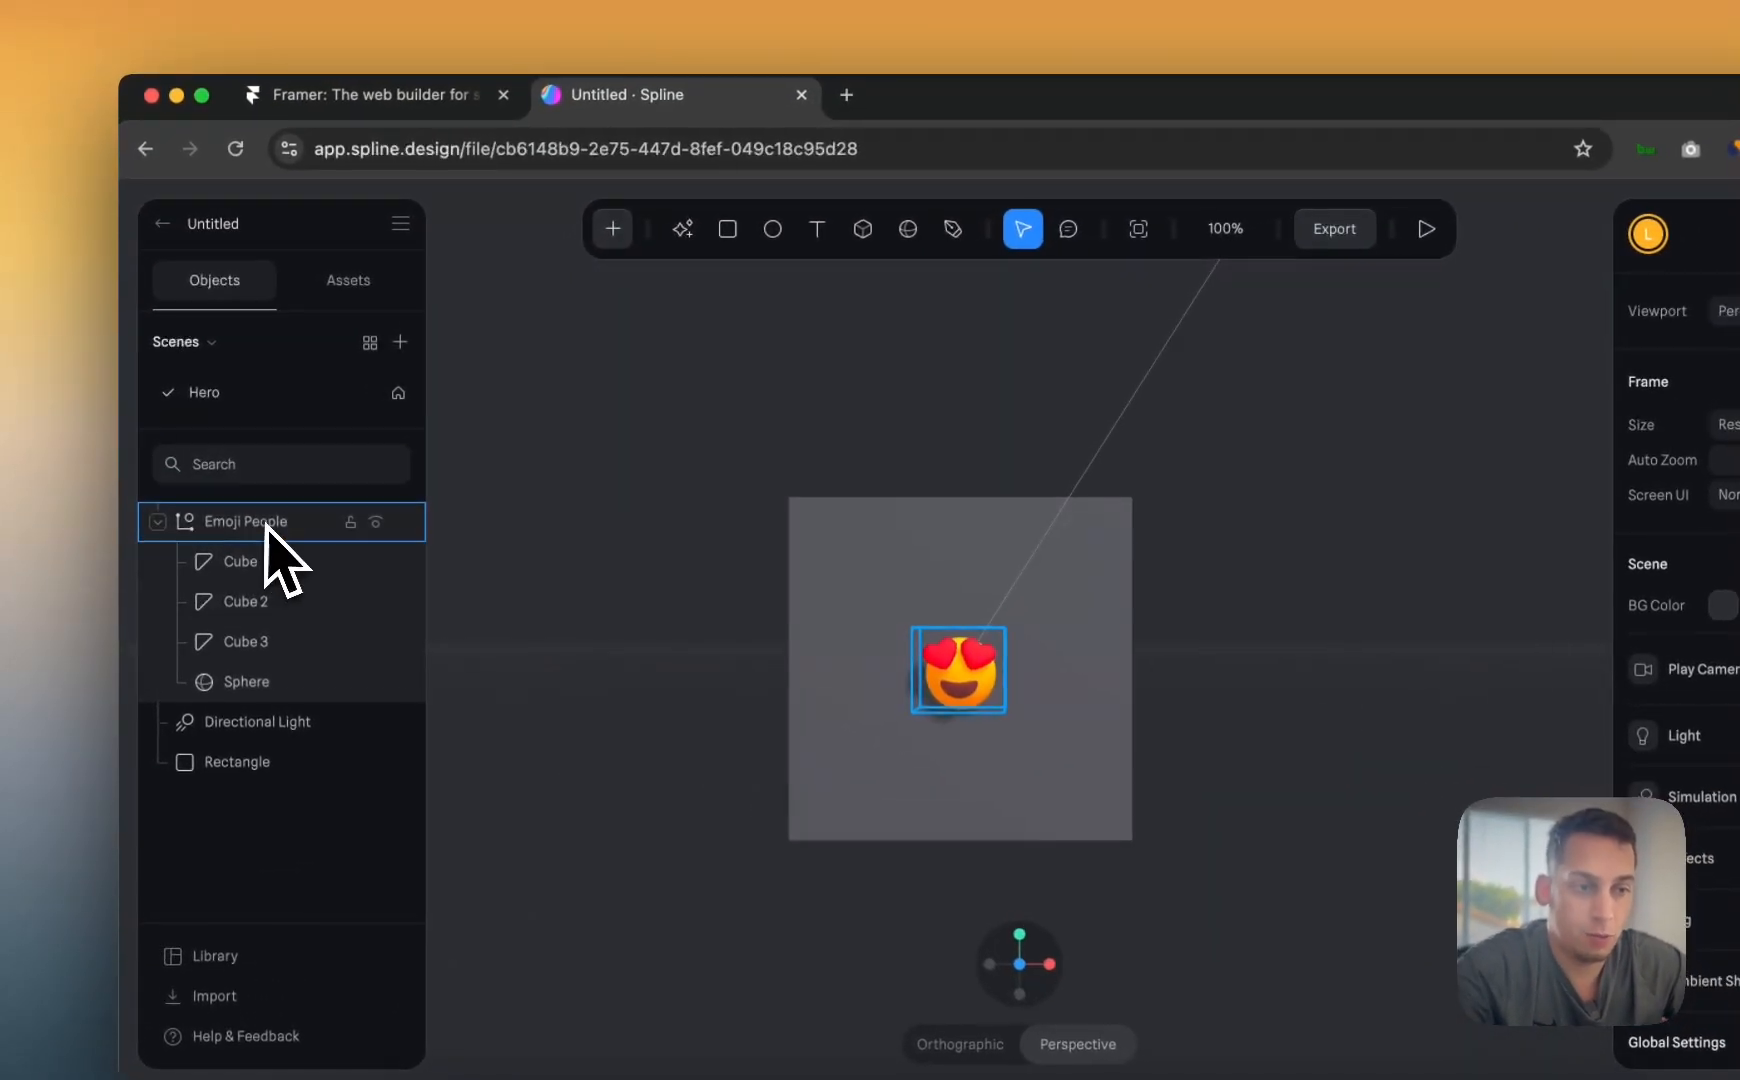
pyautogui.click(266, 527)
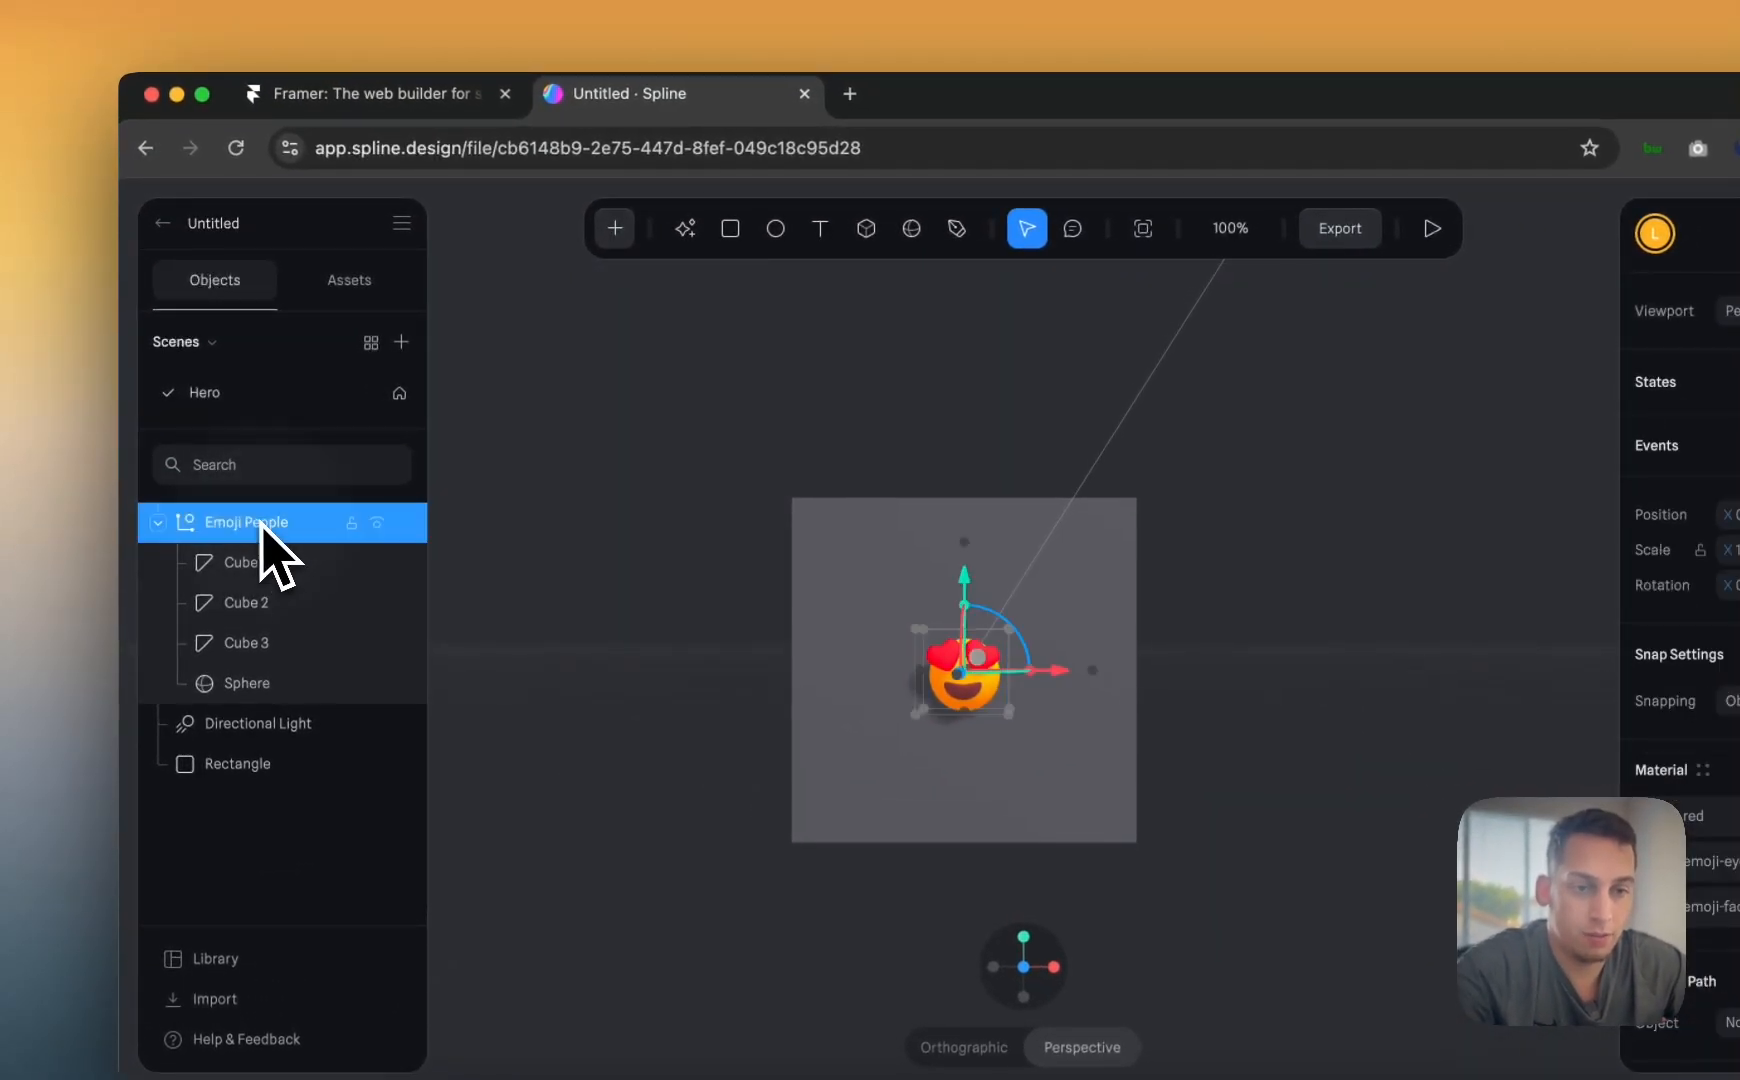
pyautogui.click(800, 640)
# - Add a spot light to the scene and raise it above the emoji to a Y position of about 308
pyautogui.click(618, 230)
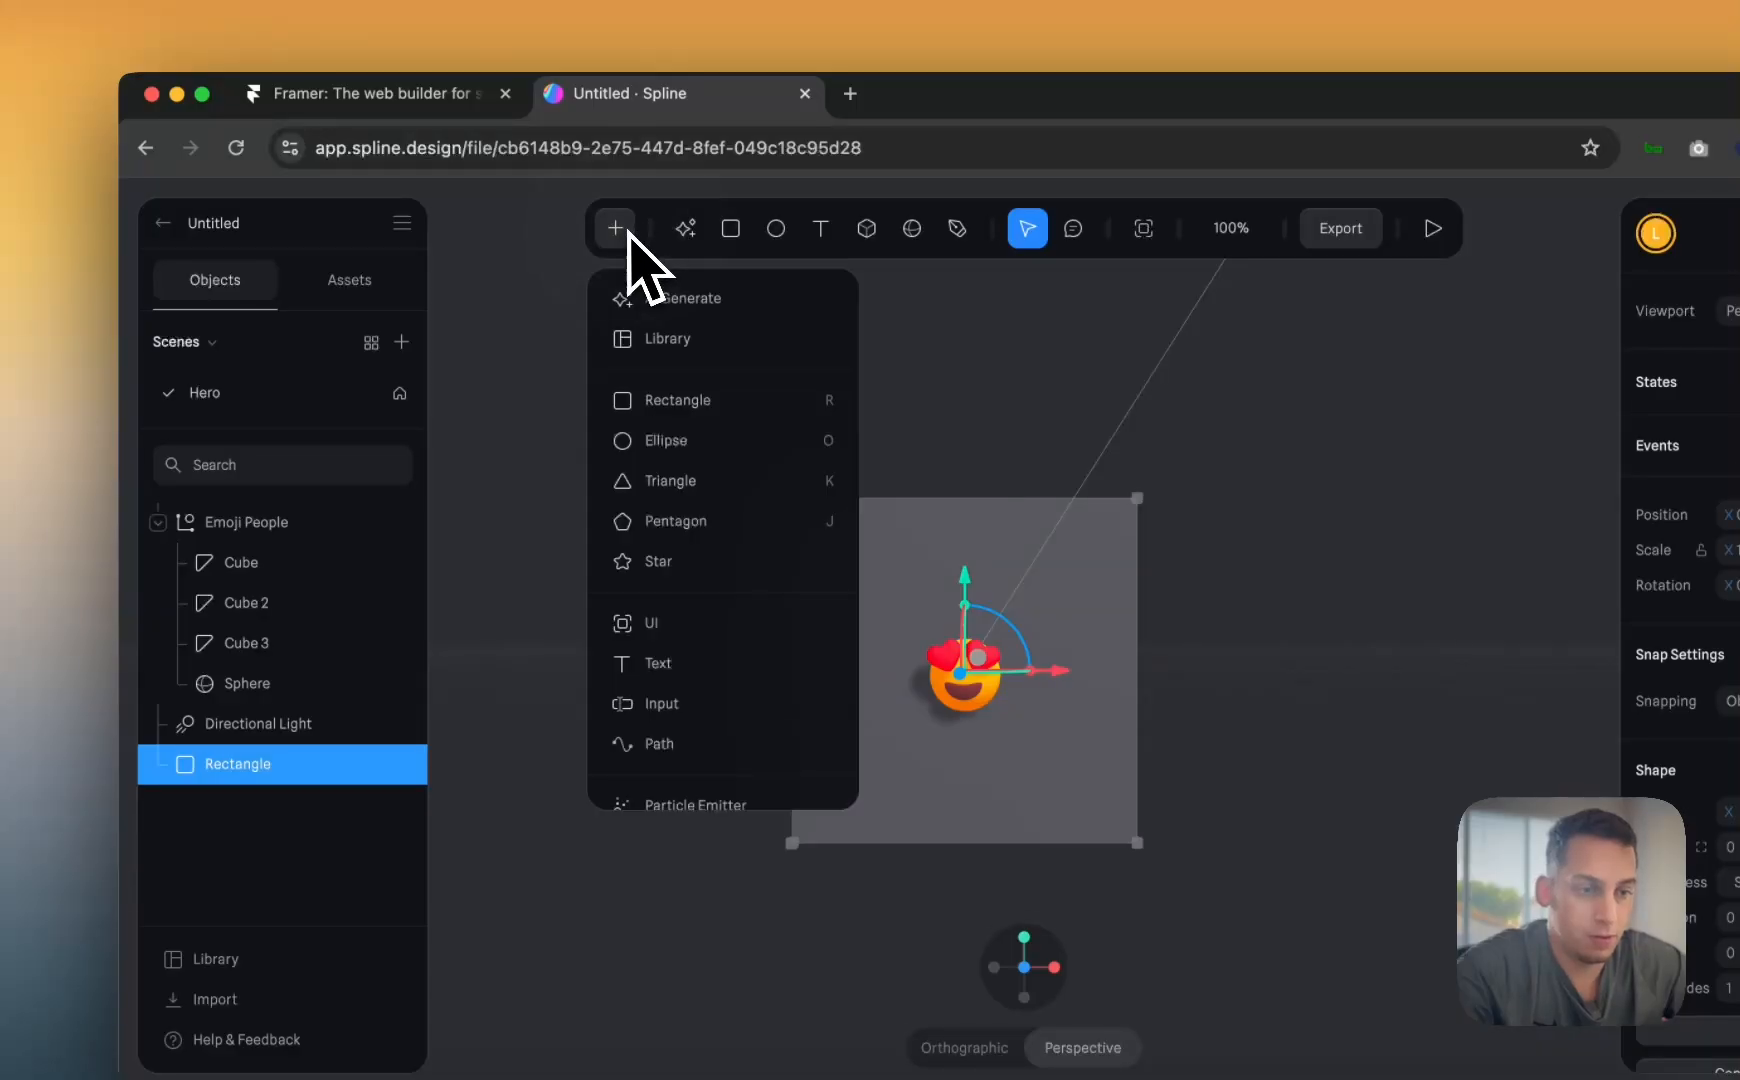
pyautogui.scroll(-5, 650, 650)
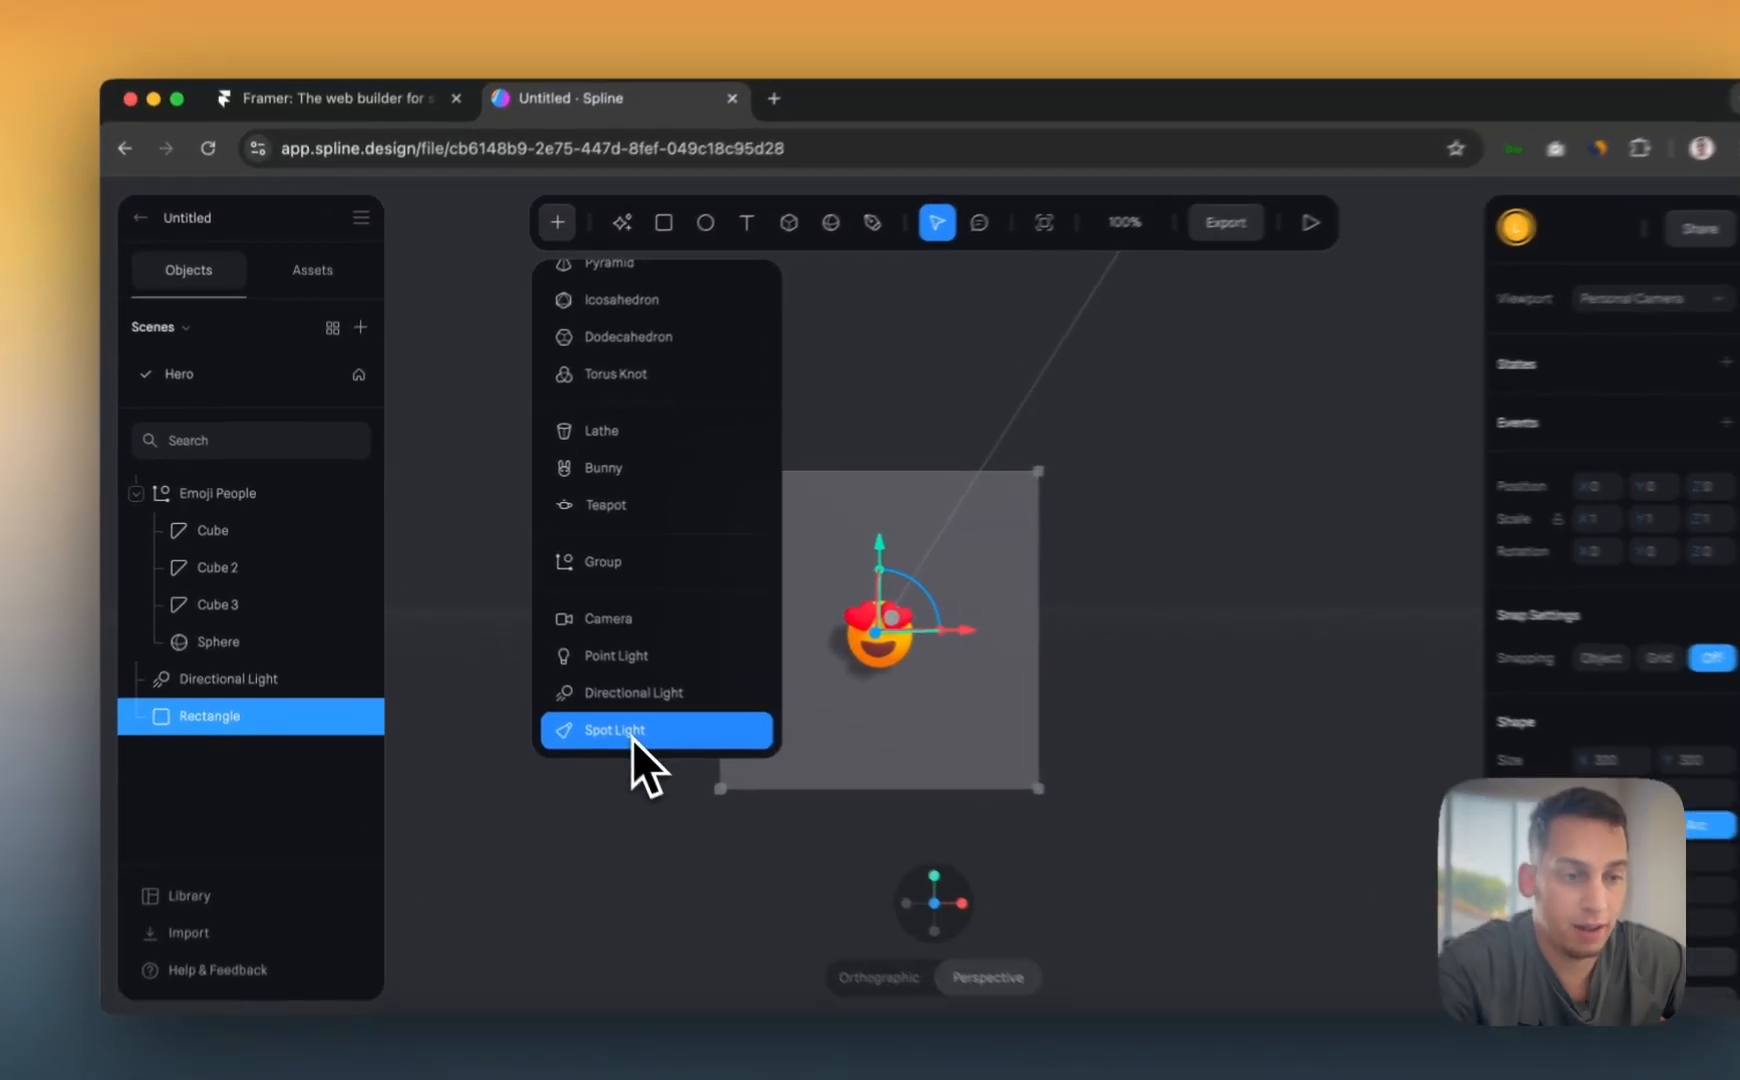
pyautogui.click(632, 738)
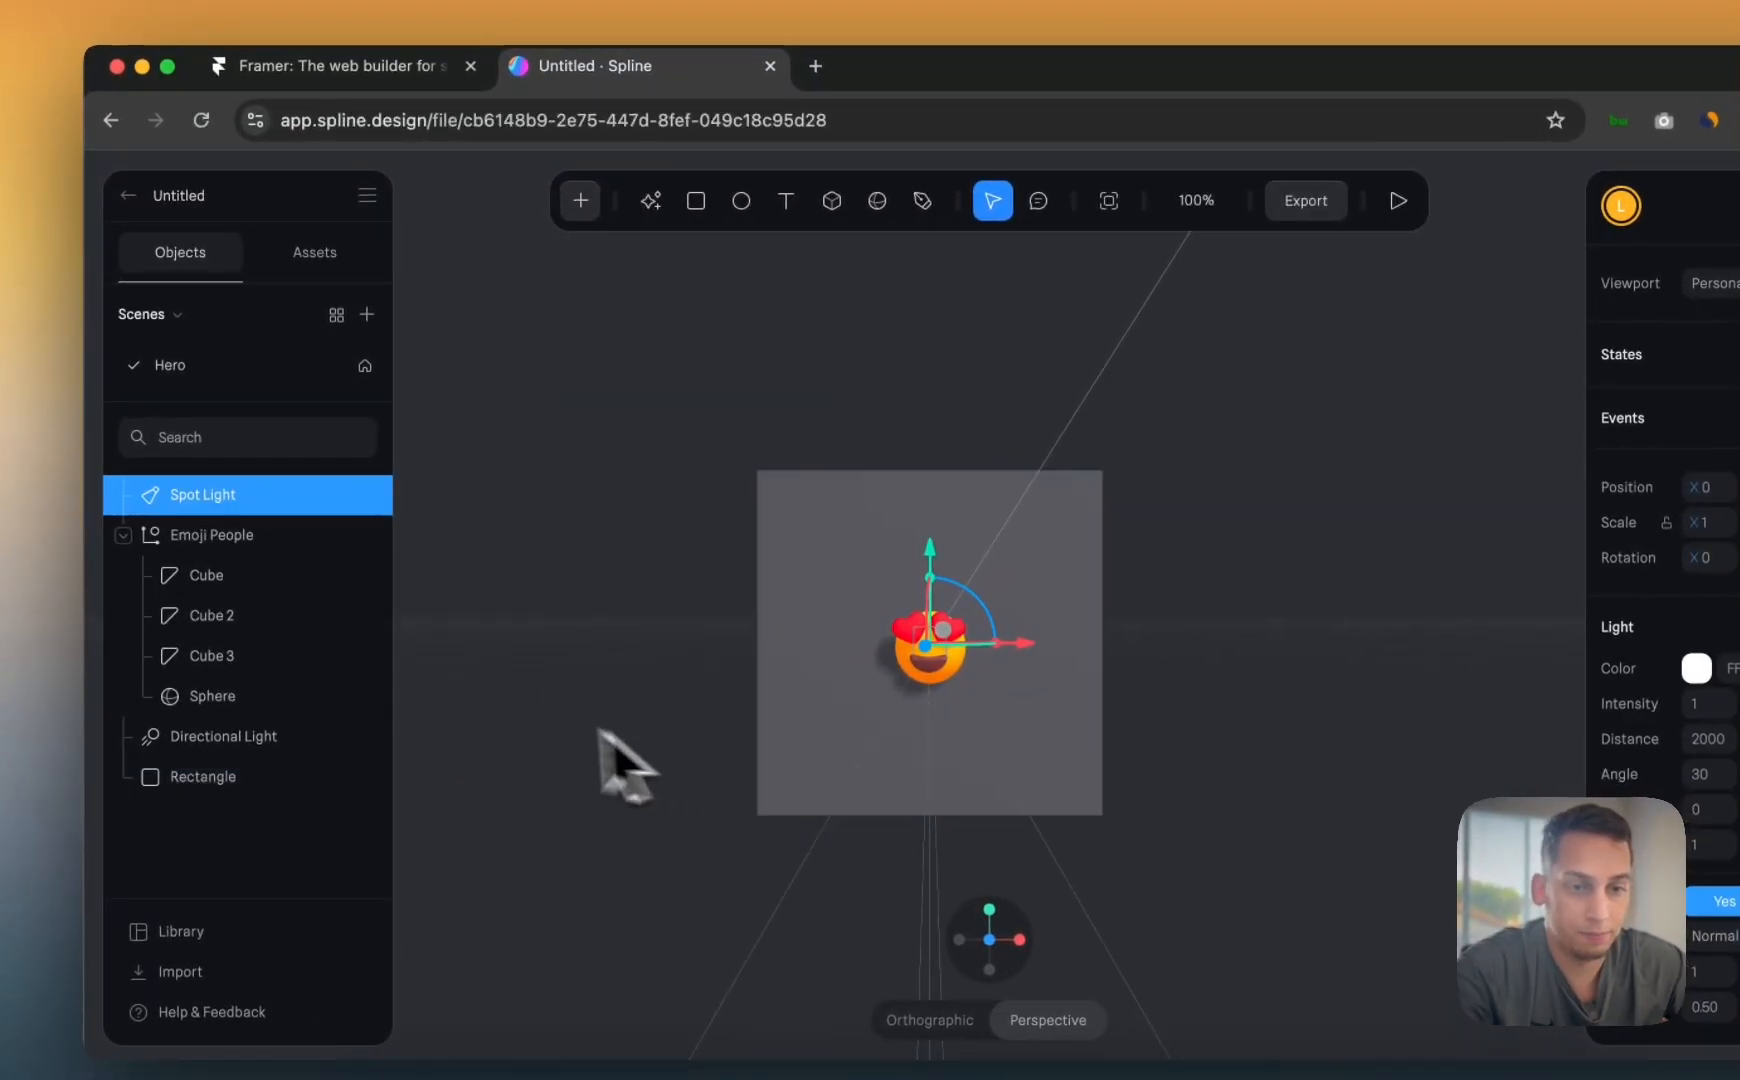
pyautogui.moveTo(660, 757)
pyautogui.mouseDown()
pyautogui.moveTo(846, 759)
pyautogui.moveTo(754, 795)
pyautogui.moveTo(667, 561)
pyautogui.moveTo(666, 813)
pyautogui.moveTo(661, 773)
pyautogui.mouseUp()
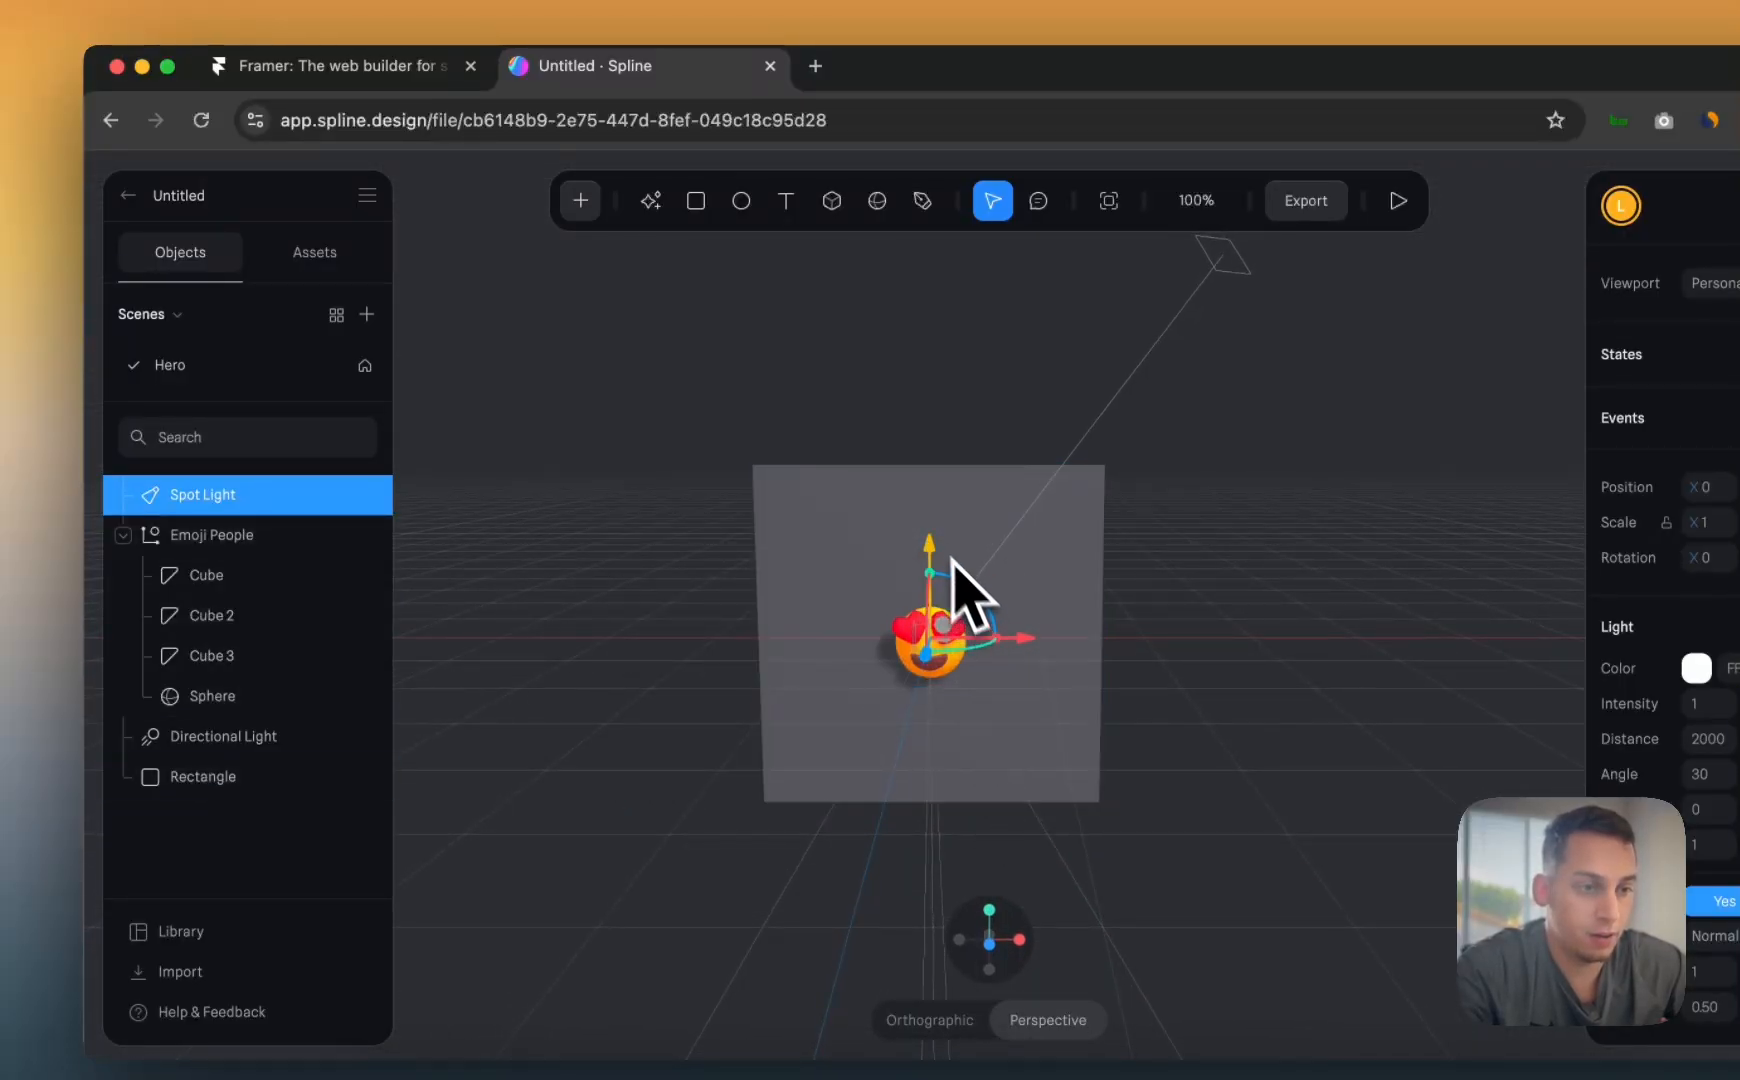
pyautogui.moveTo(930, 371); pyautogui.dragTo(918, 192)
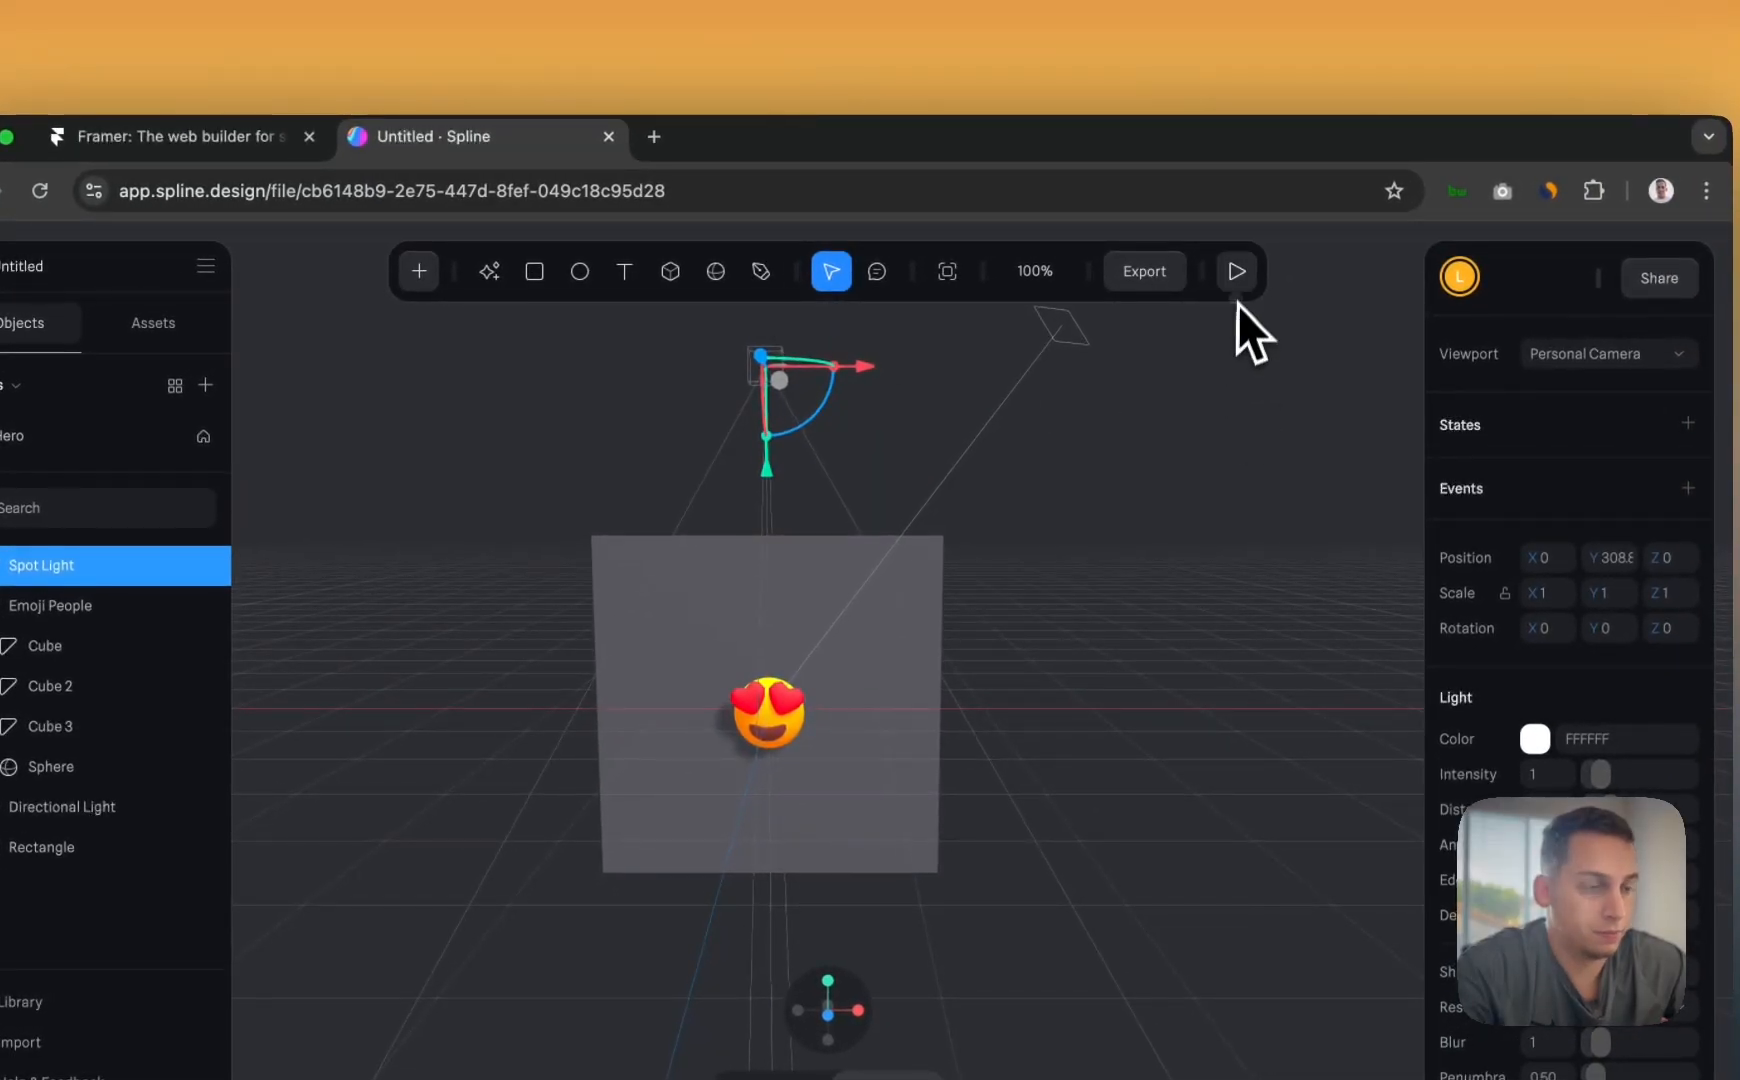
# - Preview the scene lit by the spot light, leave the preview and delete the spot light
pyautogui.click(1237, 298)
pyautogui.press('Escape')
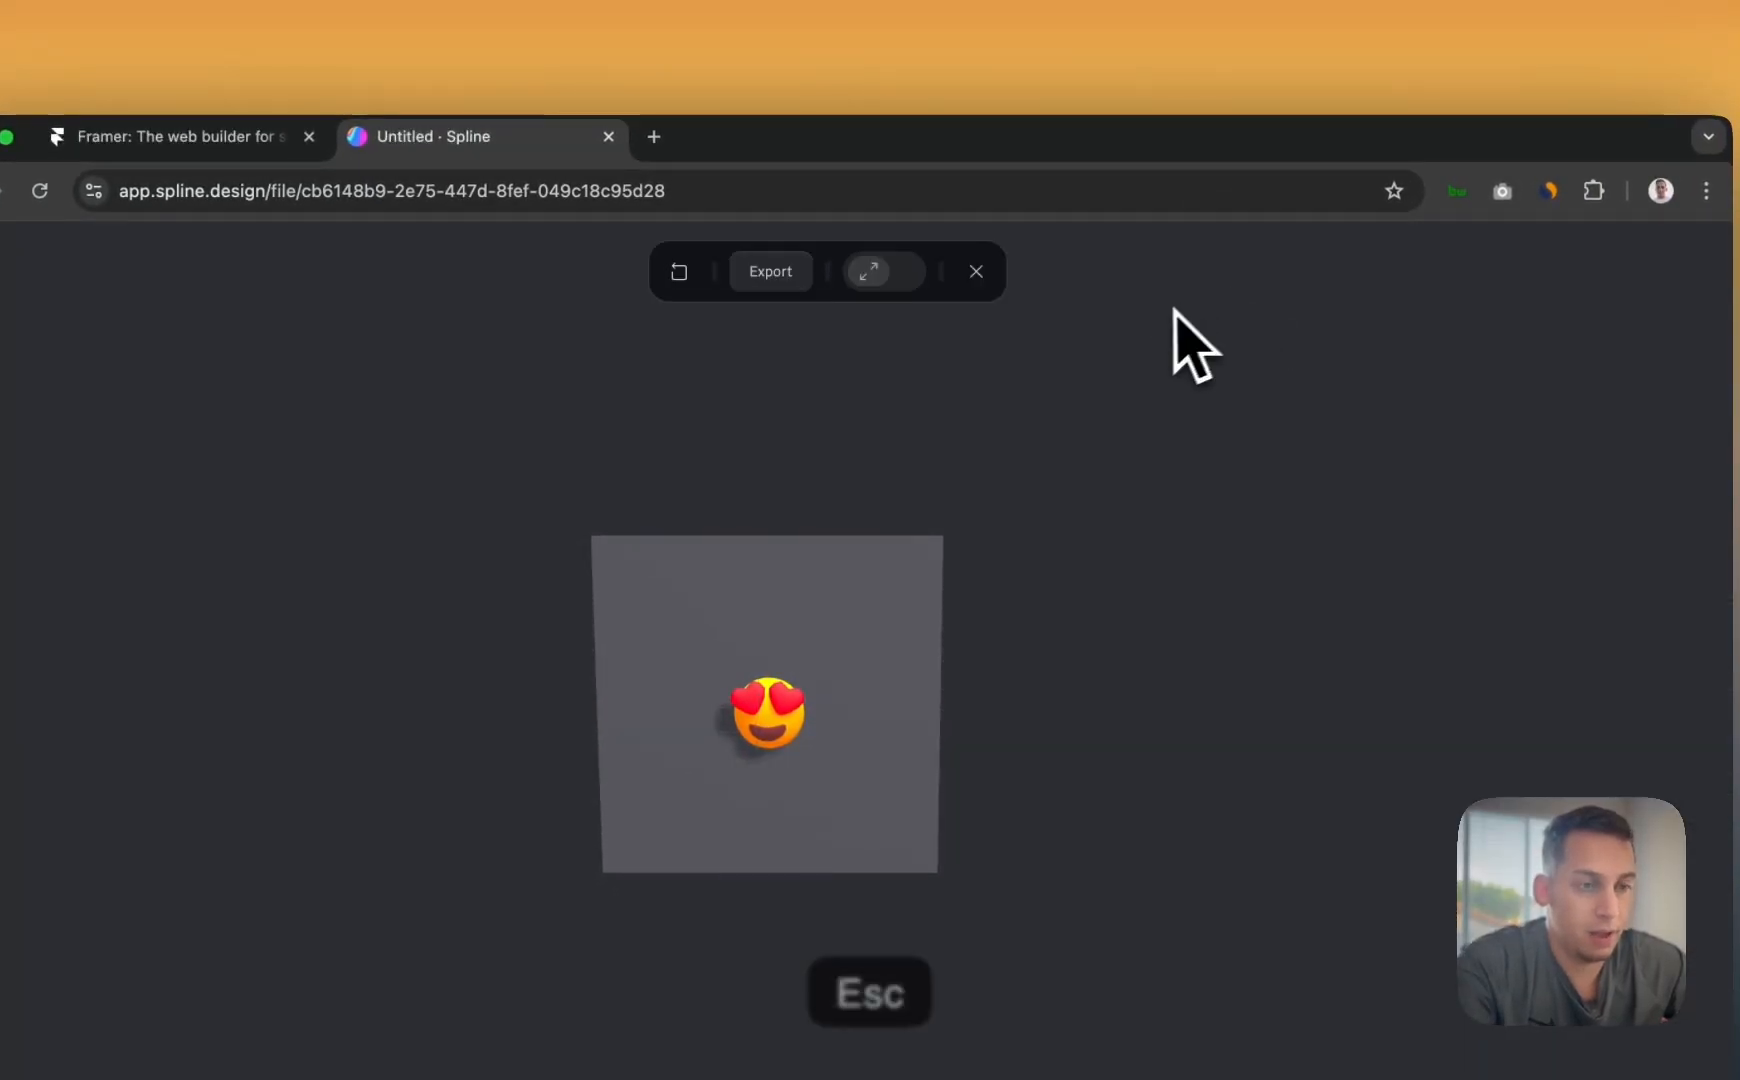
pyautogui.click(977, 271)
pyautogui.press('BackSpace')
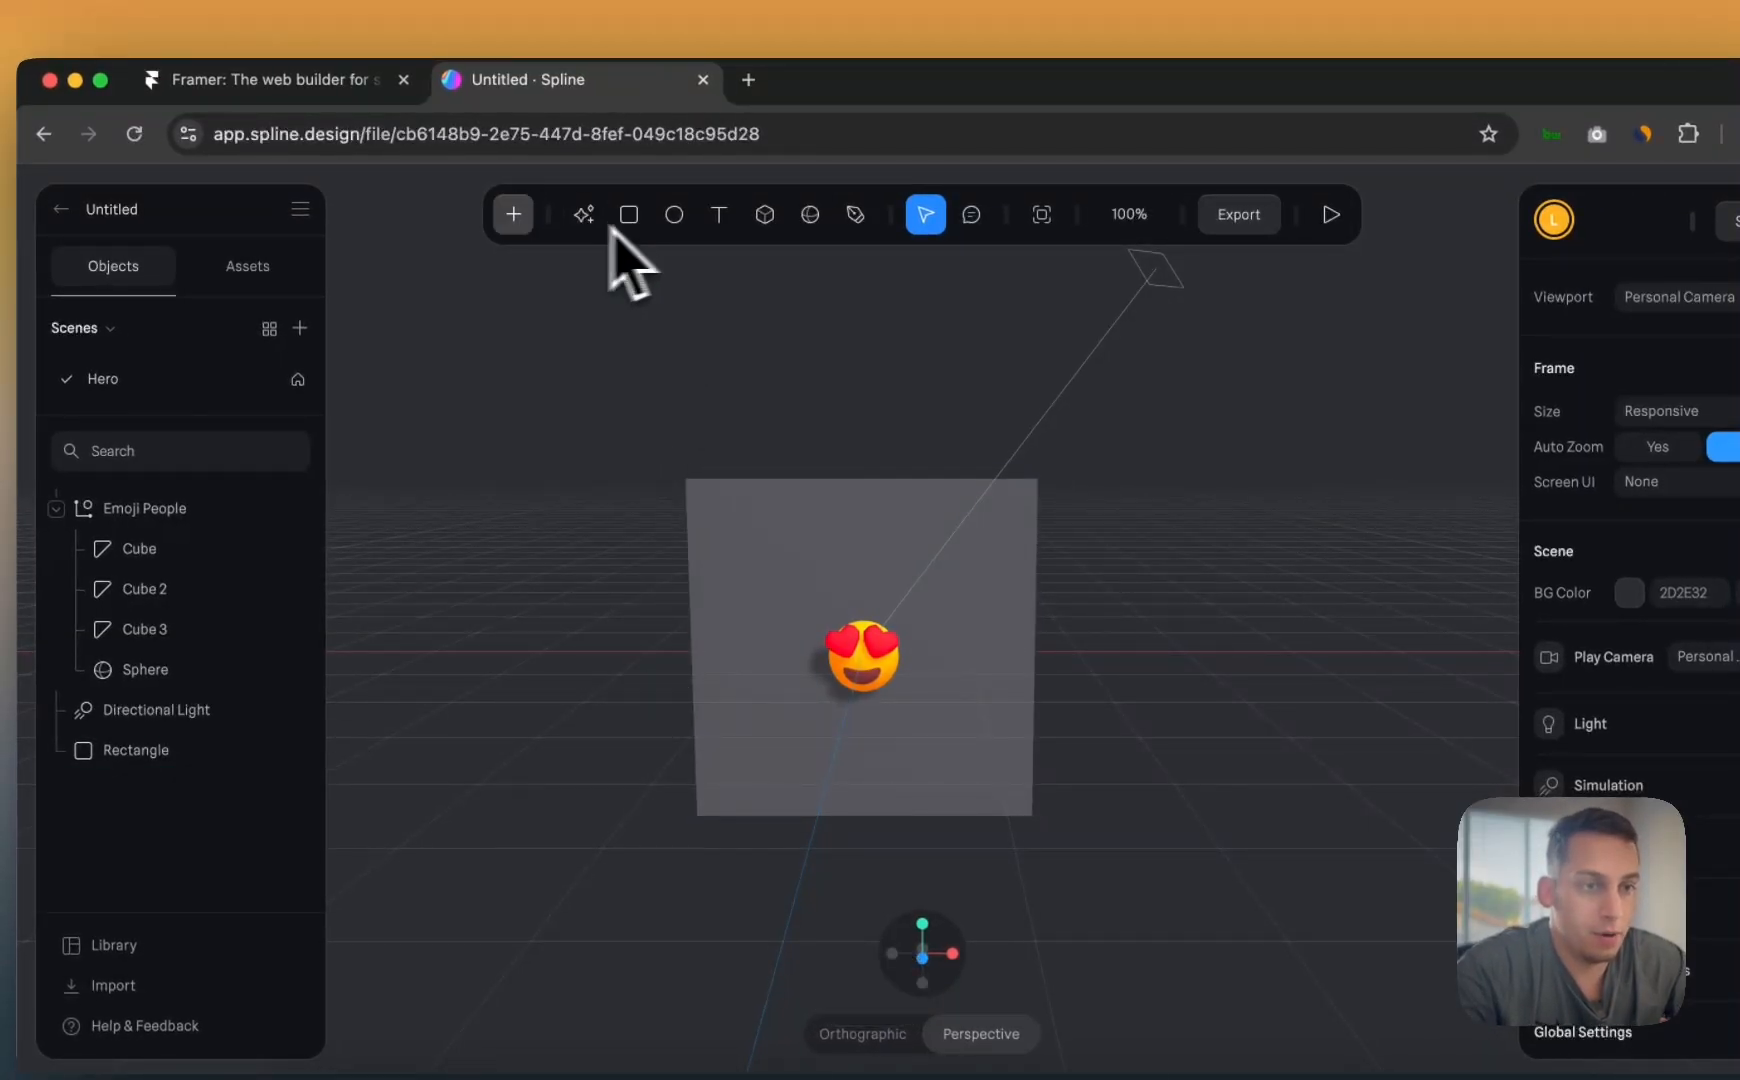
pyautogui.click(513, 214)
pyautogui.scroll(-5, 580, 700)
pyautogui.scroll(5, 602, 427)
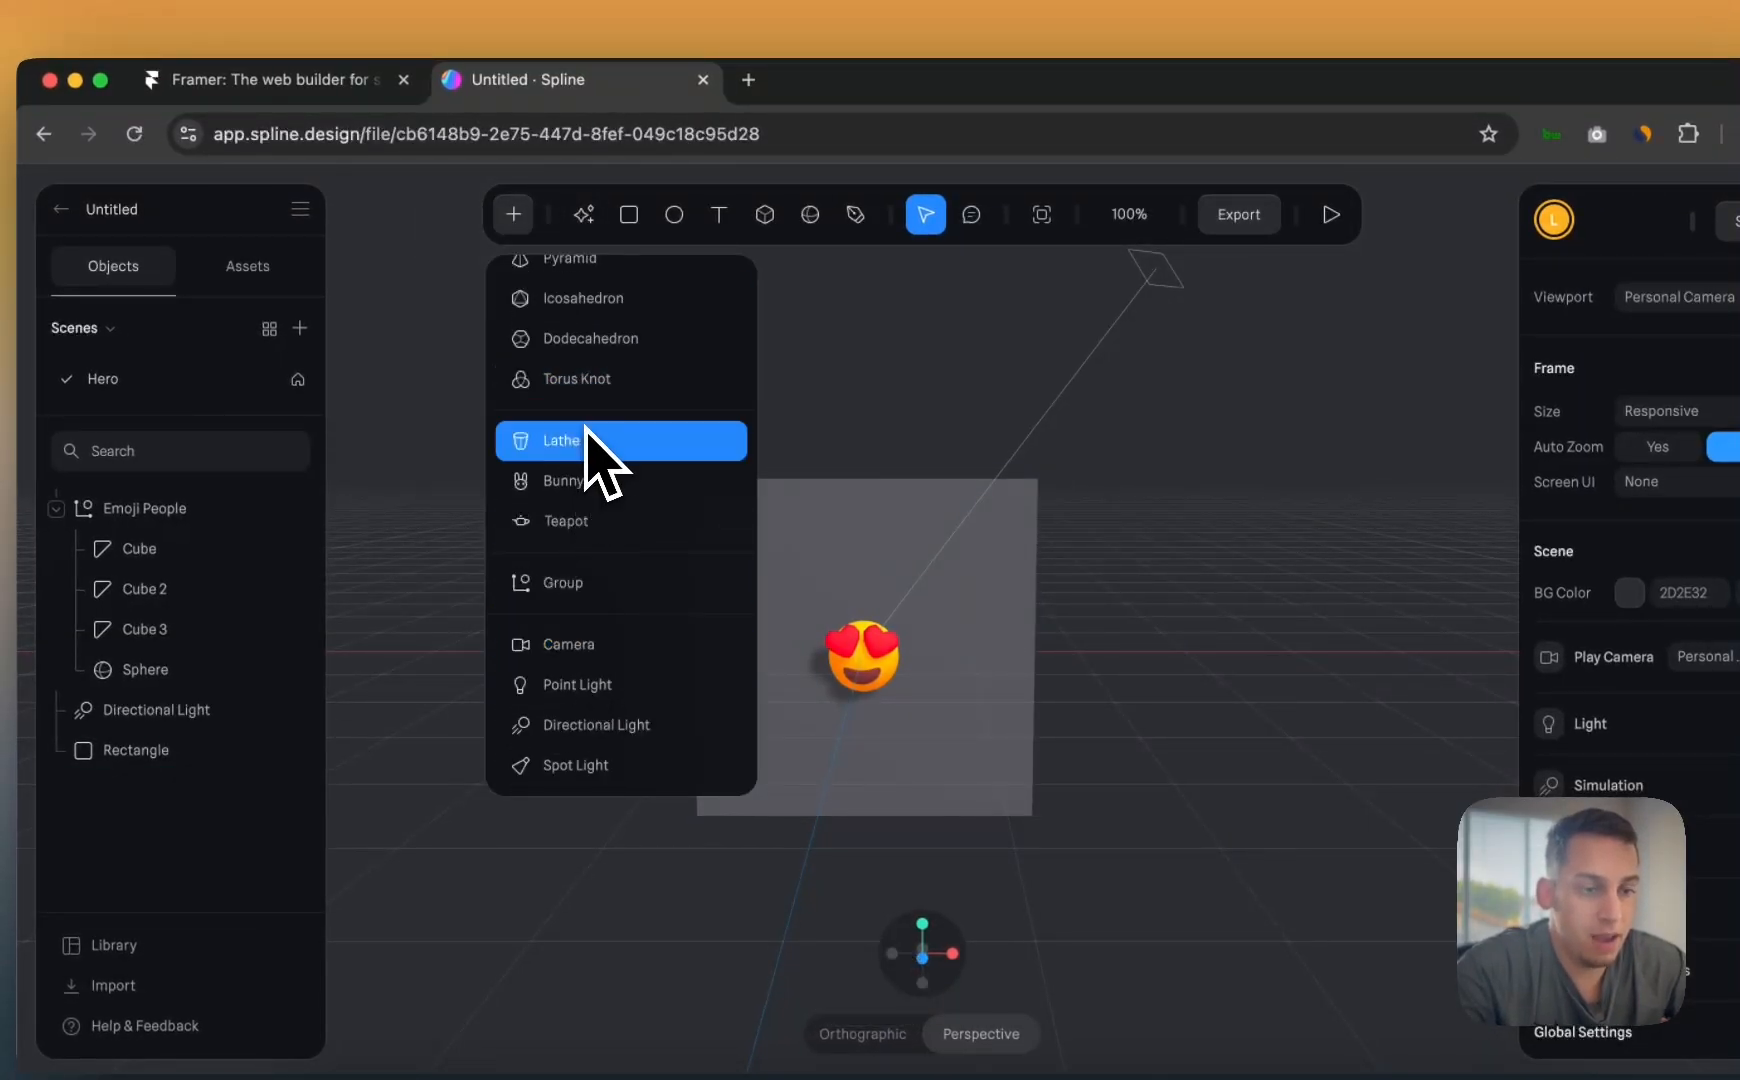
pyautogui.click(516, 226)
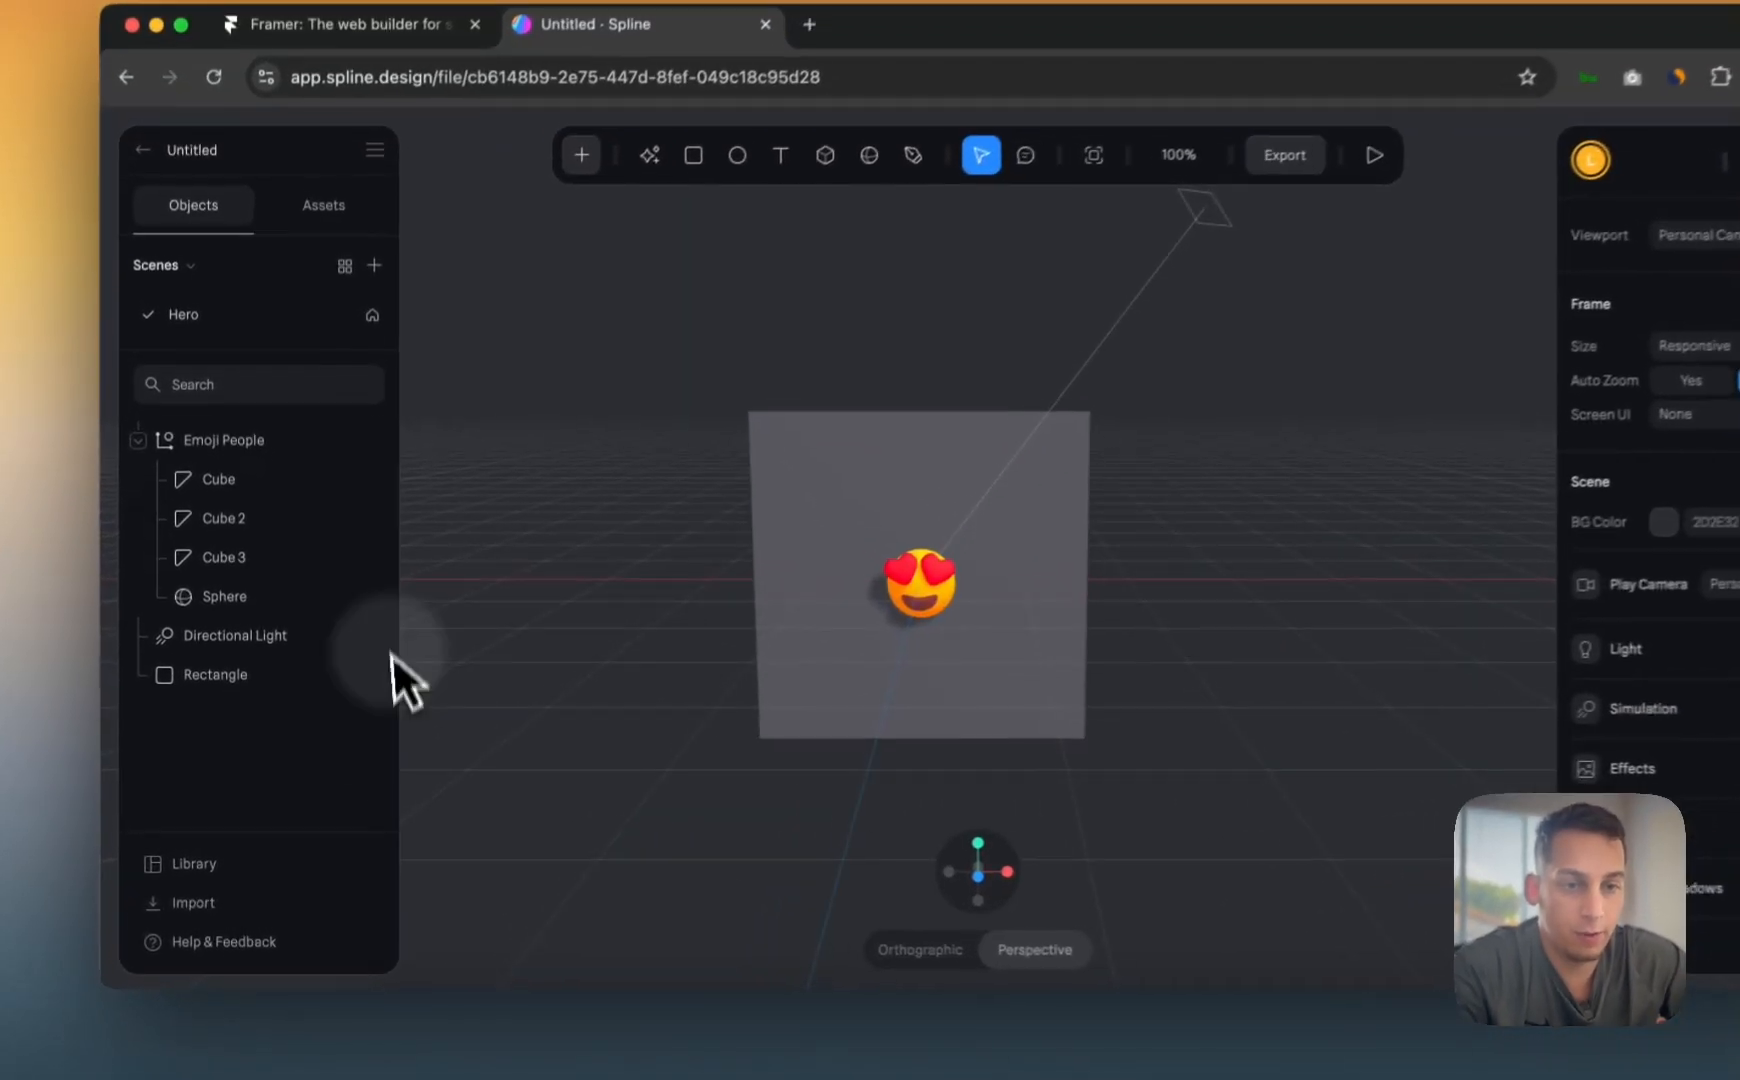
# - Select the emoji's heart-shaped Cube eye and add a new material layer set to Glass
pyautogui.click(362, 692)
pyautogui.click(818, 606)
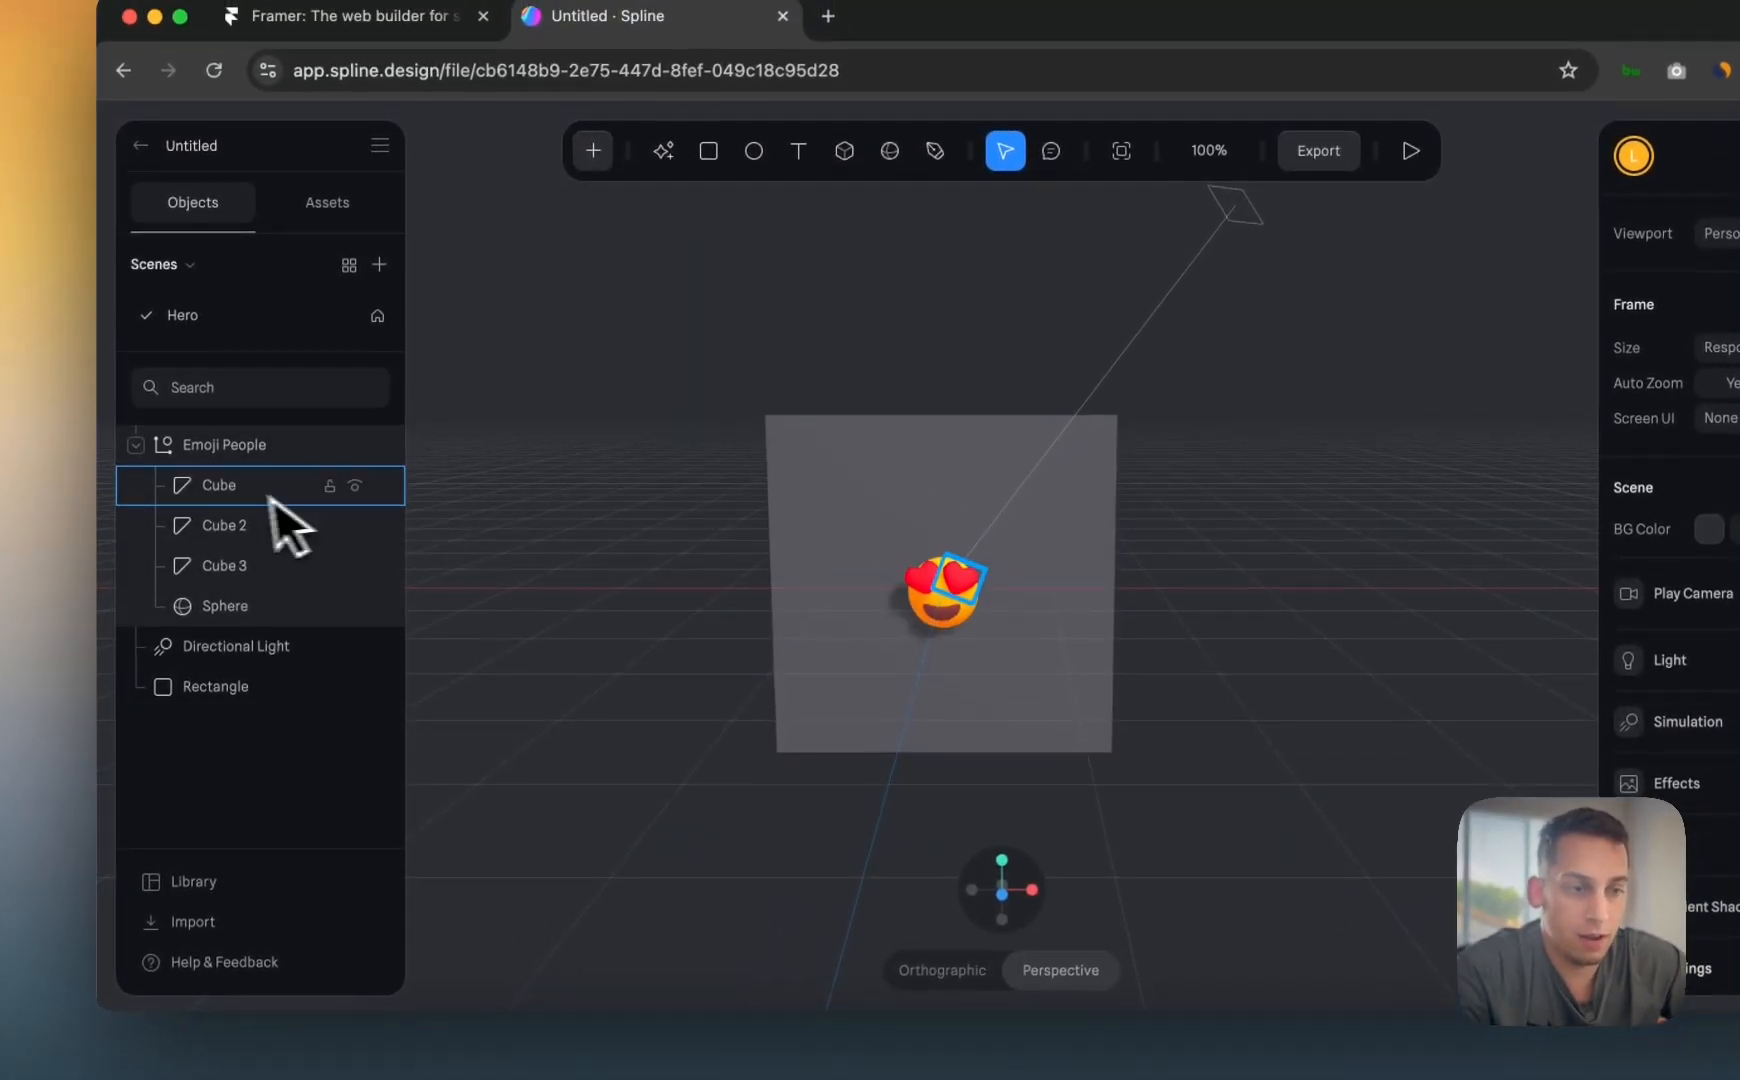
pyautogui.click(272, 470)
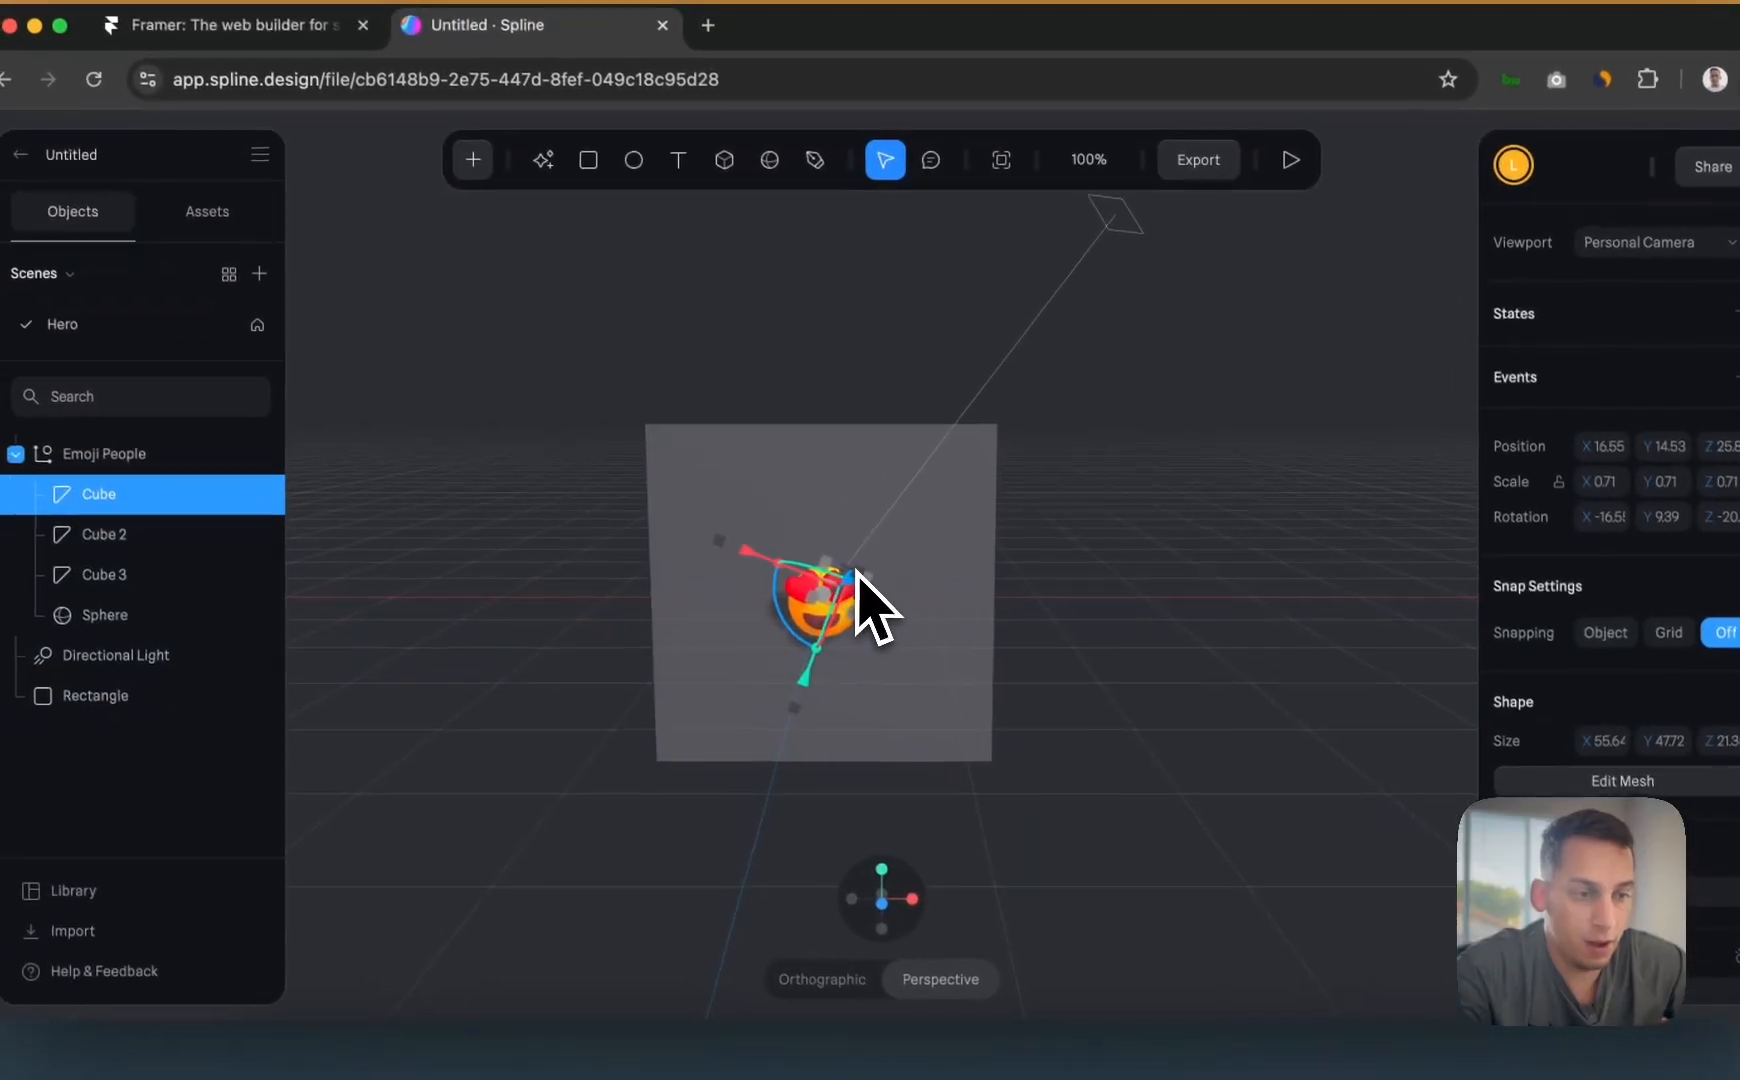
pyautogui.scroll(2, 782, 543)
pyautogui.scroll(-3, 783, 541)
pyautogui.keyDown('super'); pyautogui.scroll(5, 783, 542); pyautogui.keyUp('super')
pyautogui.keyDown('super'); pyautogui.scroll(3, 852, 590); pyautogui.keyUp('super')
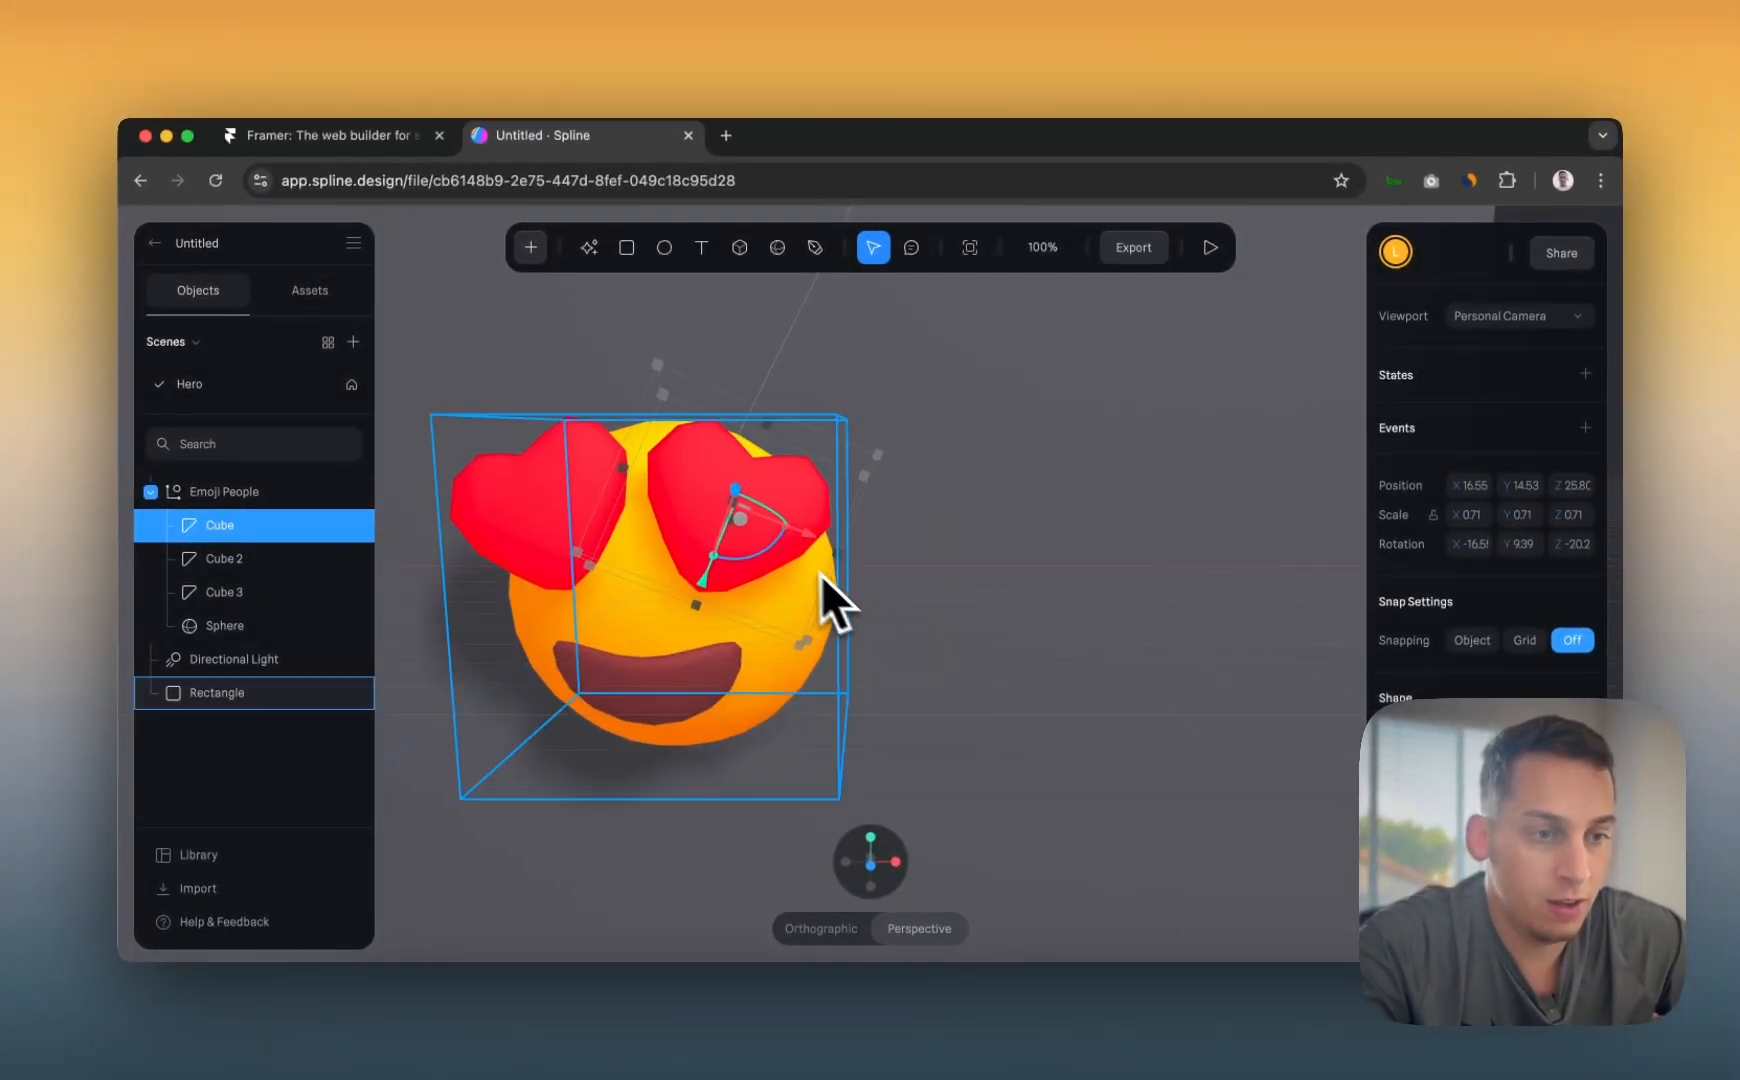
pyautogui.keyDown('super'); pyautogui.scroll(-4, 791, 557); pyautogui.keyUp('super')
pyautogui.scroll(-2, 1490, 500)
pyautogui.scroll(-2, 1486, 500)
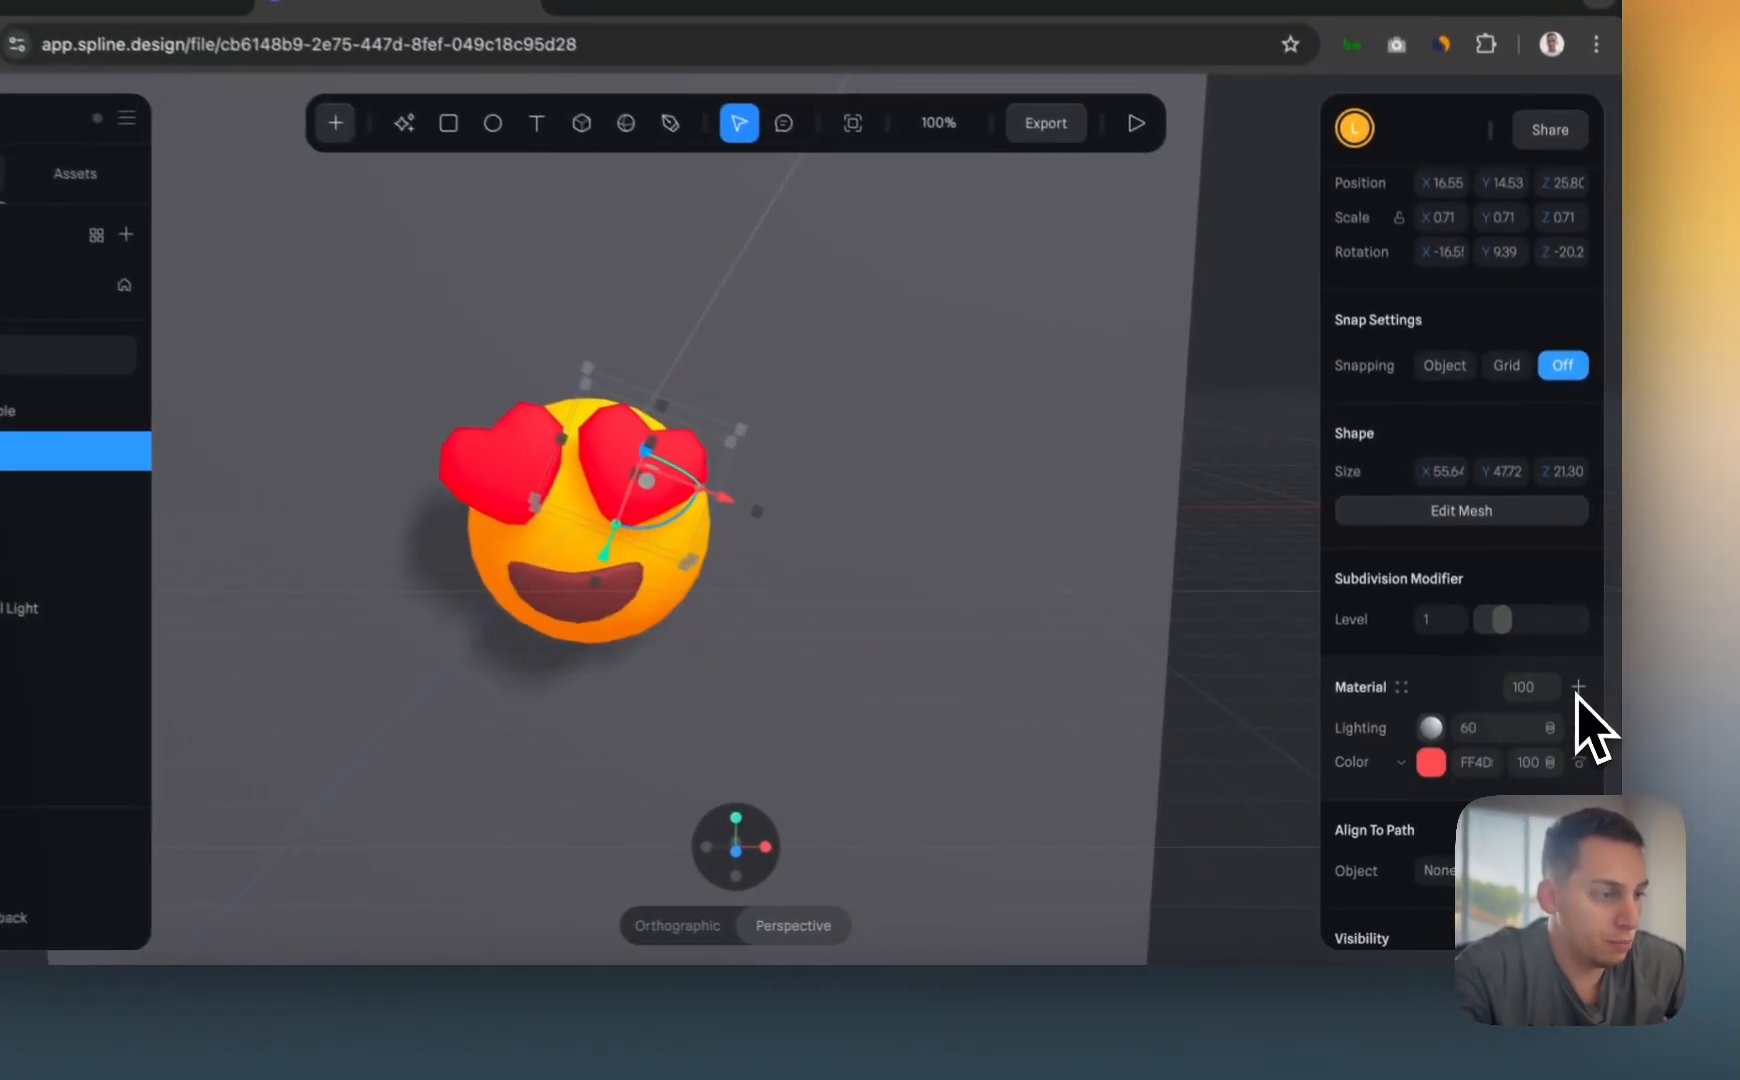
pyautogui.click(1578, 682)
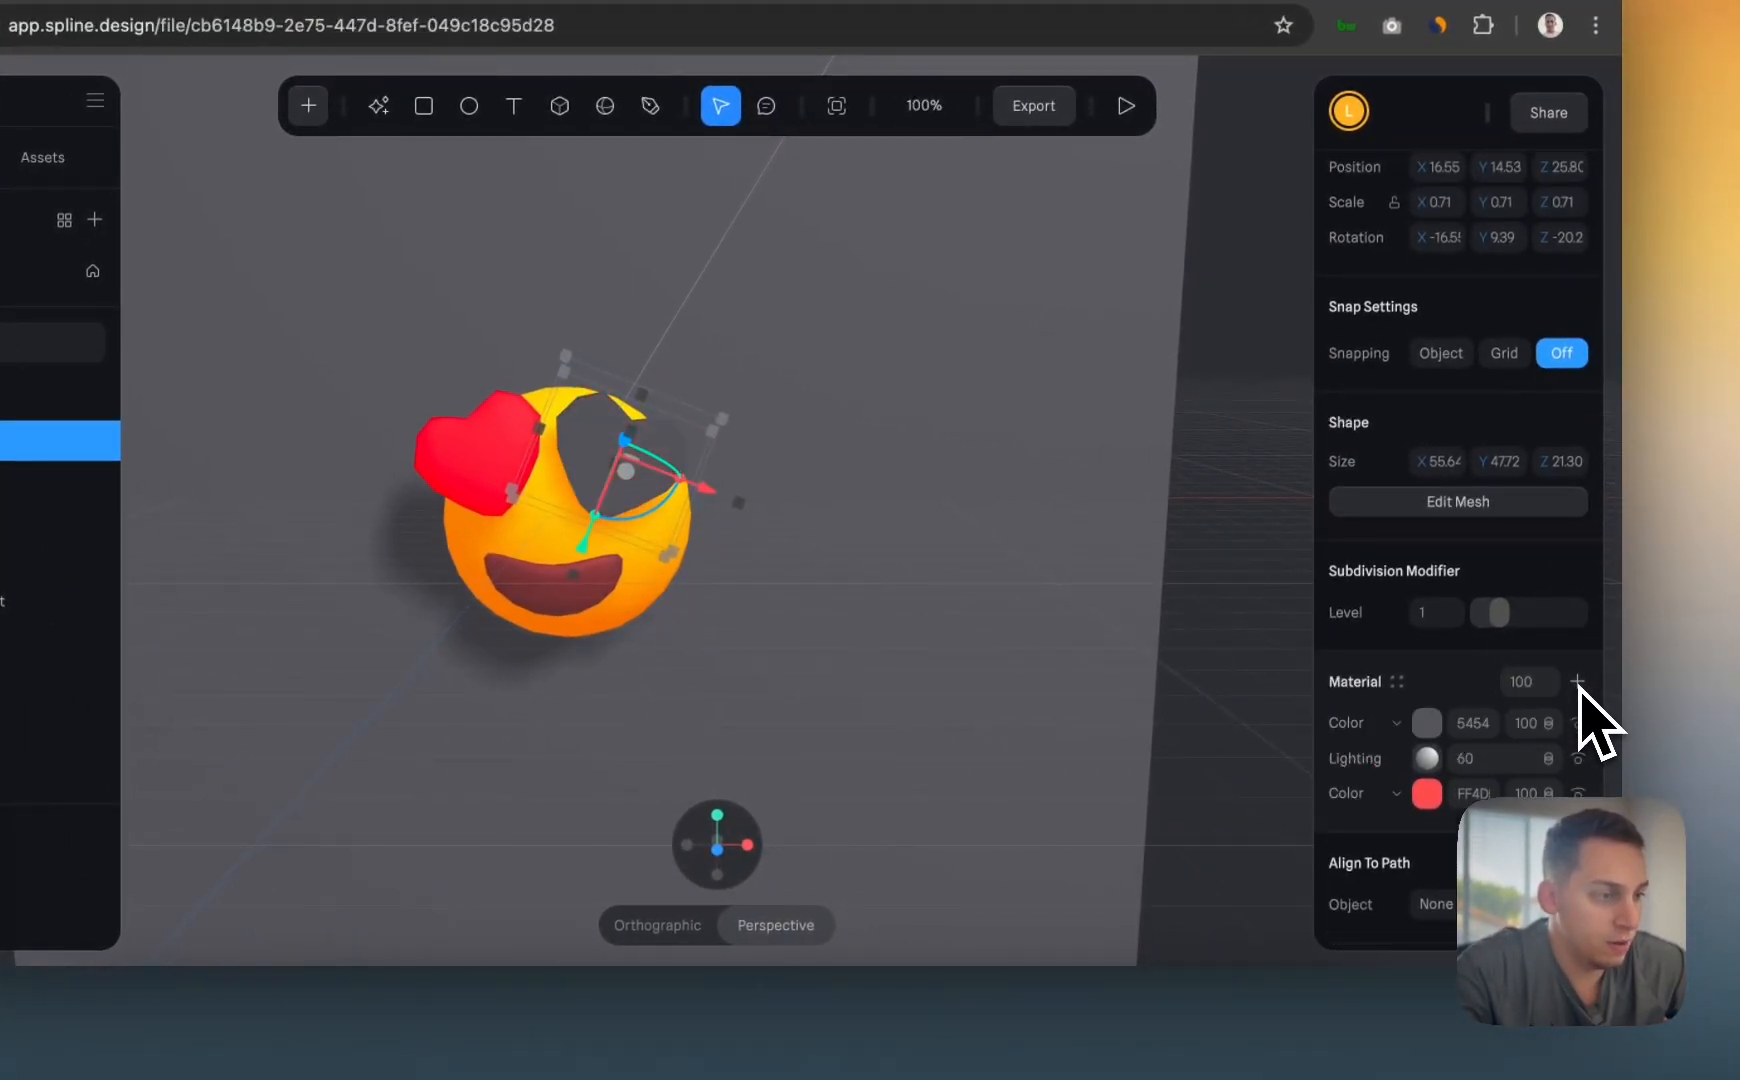
pyautogui.click(1405, 726)
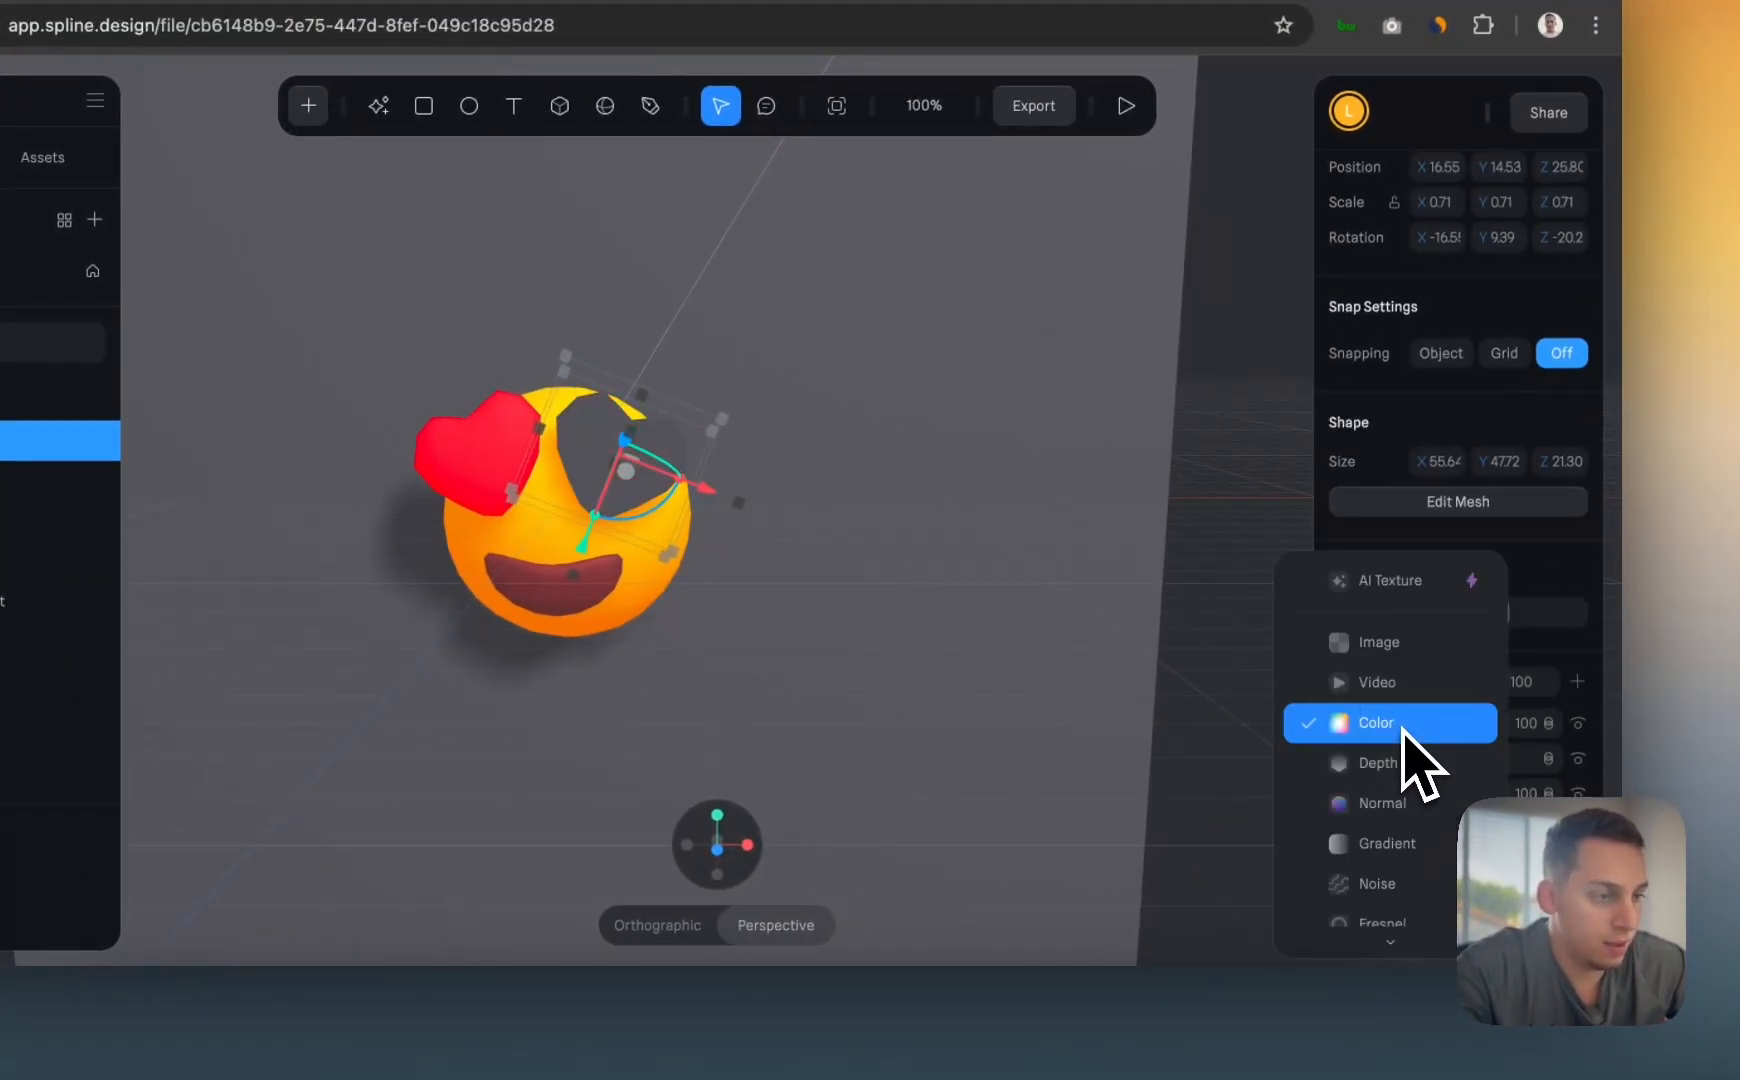
pyautogui.click(1392, 810)
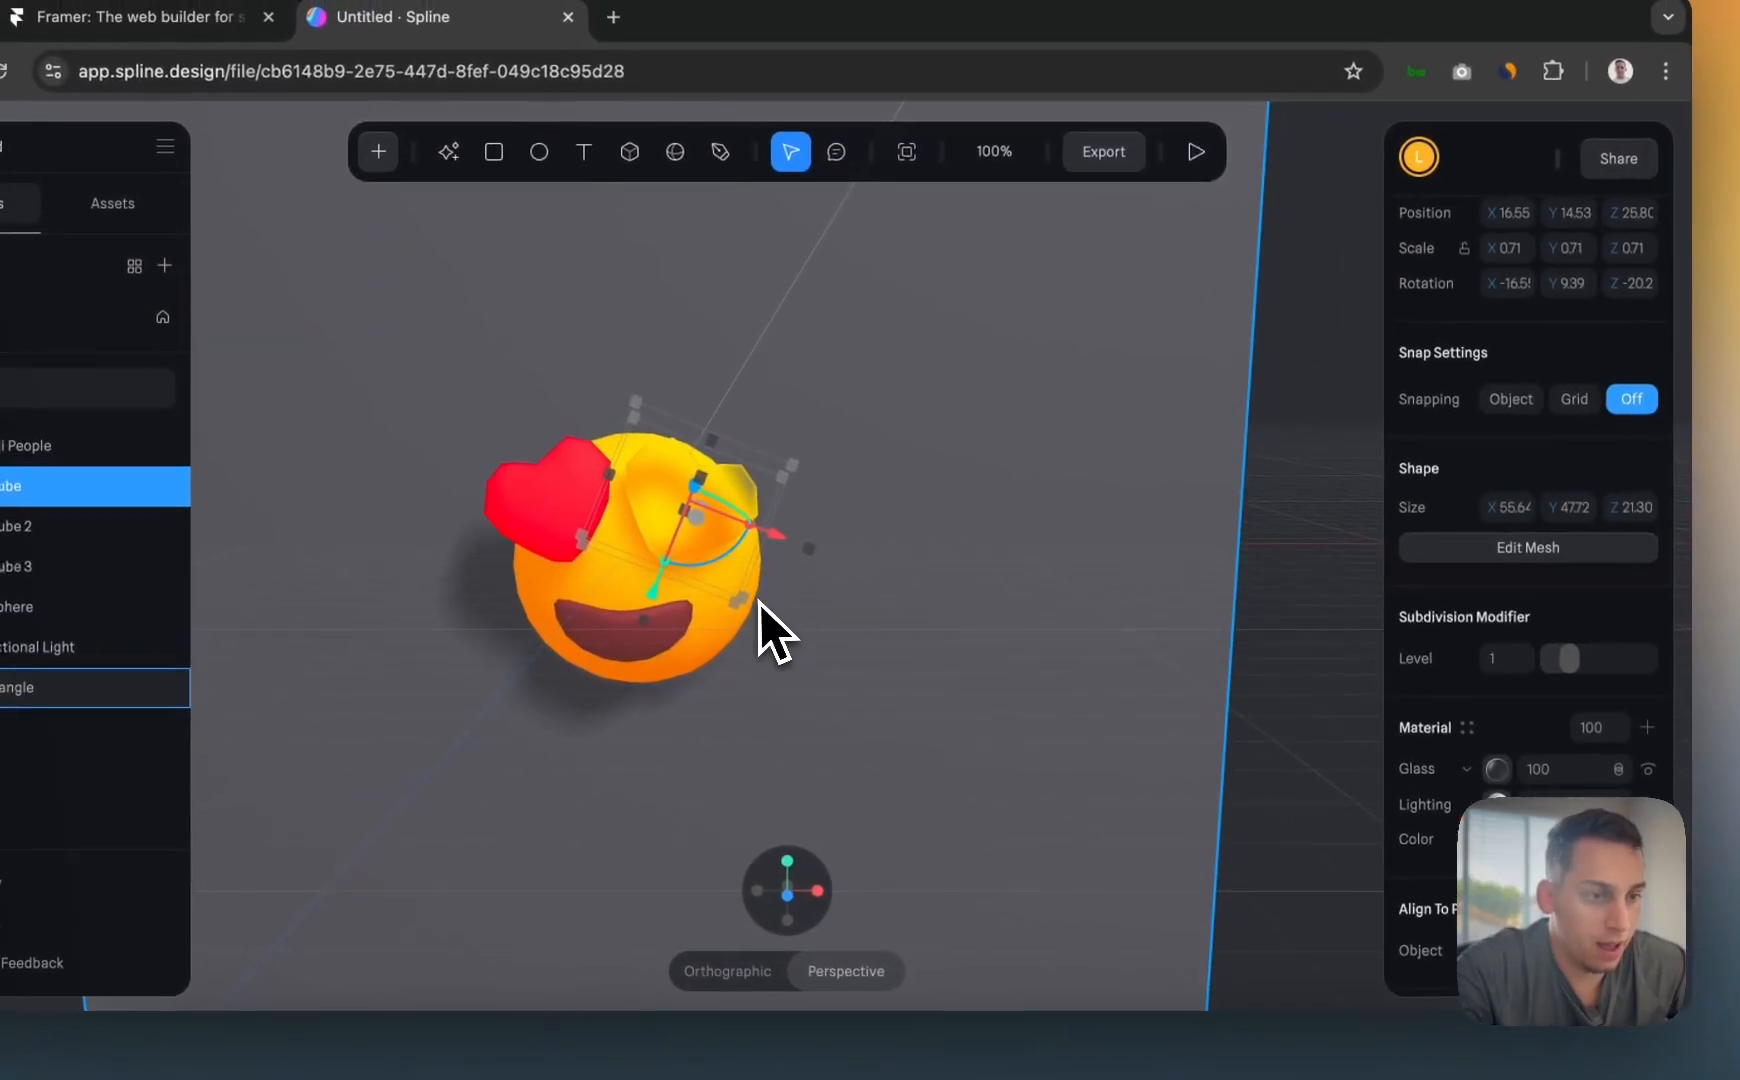
# - Inspect the glass heart from the side, try removing its red Color layer and undo the removal
pyautogui.keyDown('alt'); pyautogui.moveTo(690, 557); pyautogui.dragTo(746, 555); pyautogui.keyUp('alt')
pyautogui.keyDown('alt'); pyautogui.moveTo(823, 603); pyautogui.dragTo(971, 621); pyautogui.keyUp('alt')
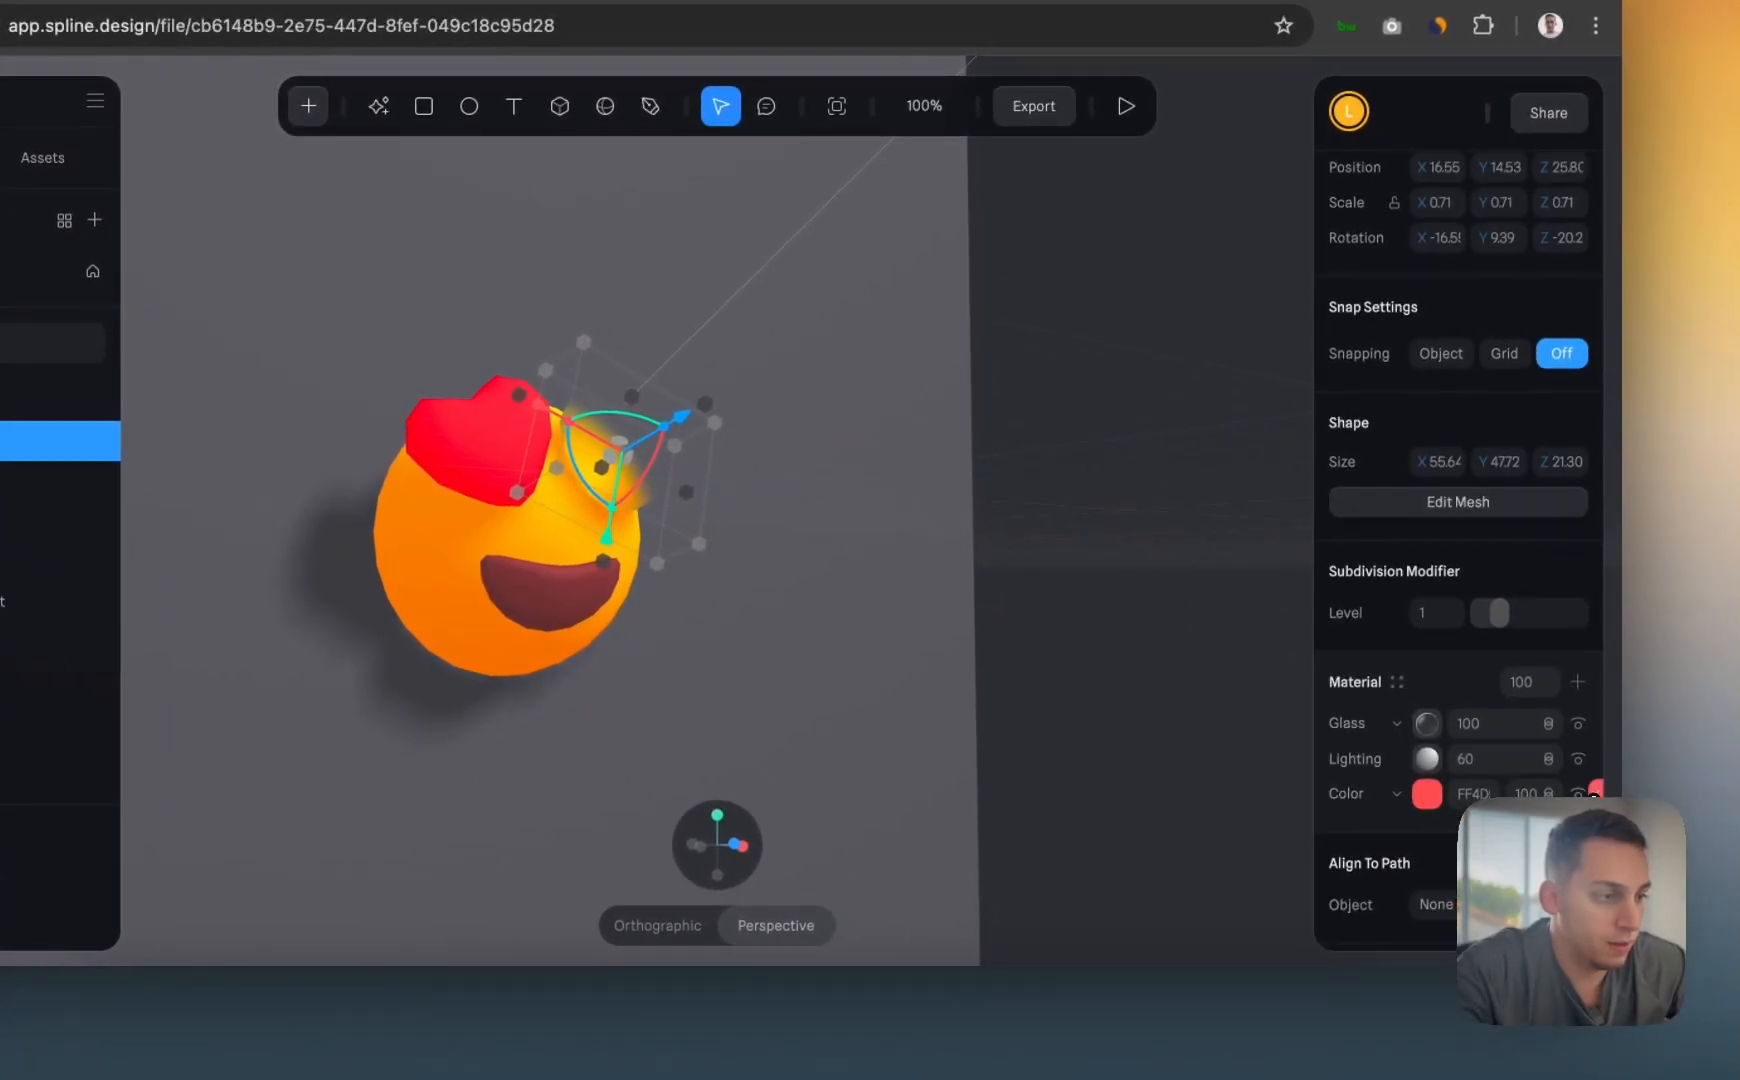
pyautogui.click(1597, 791)
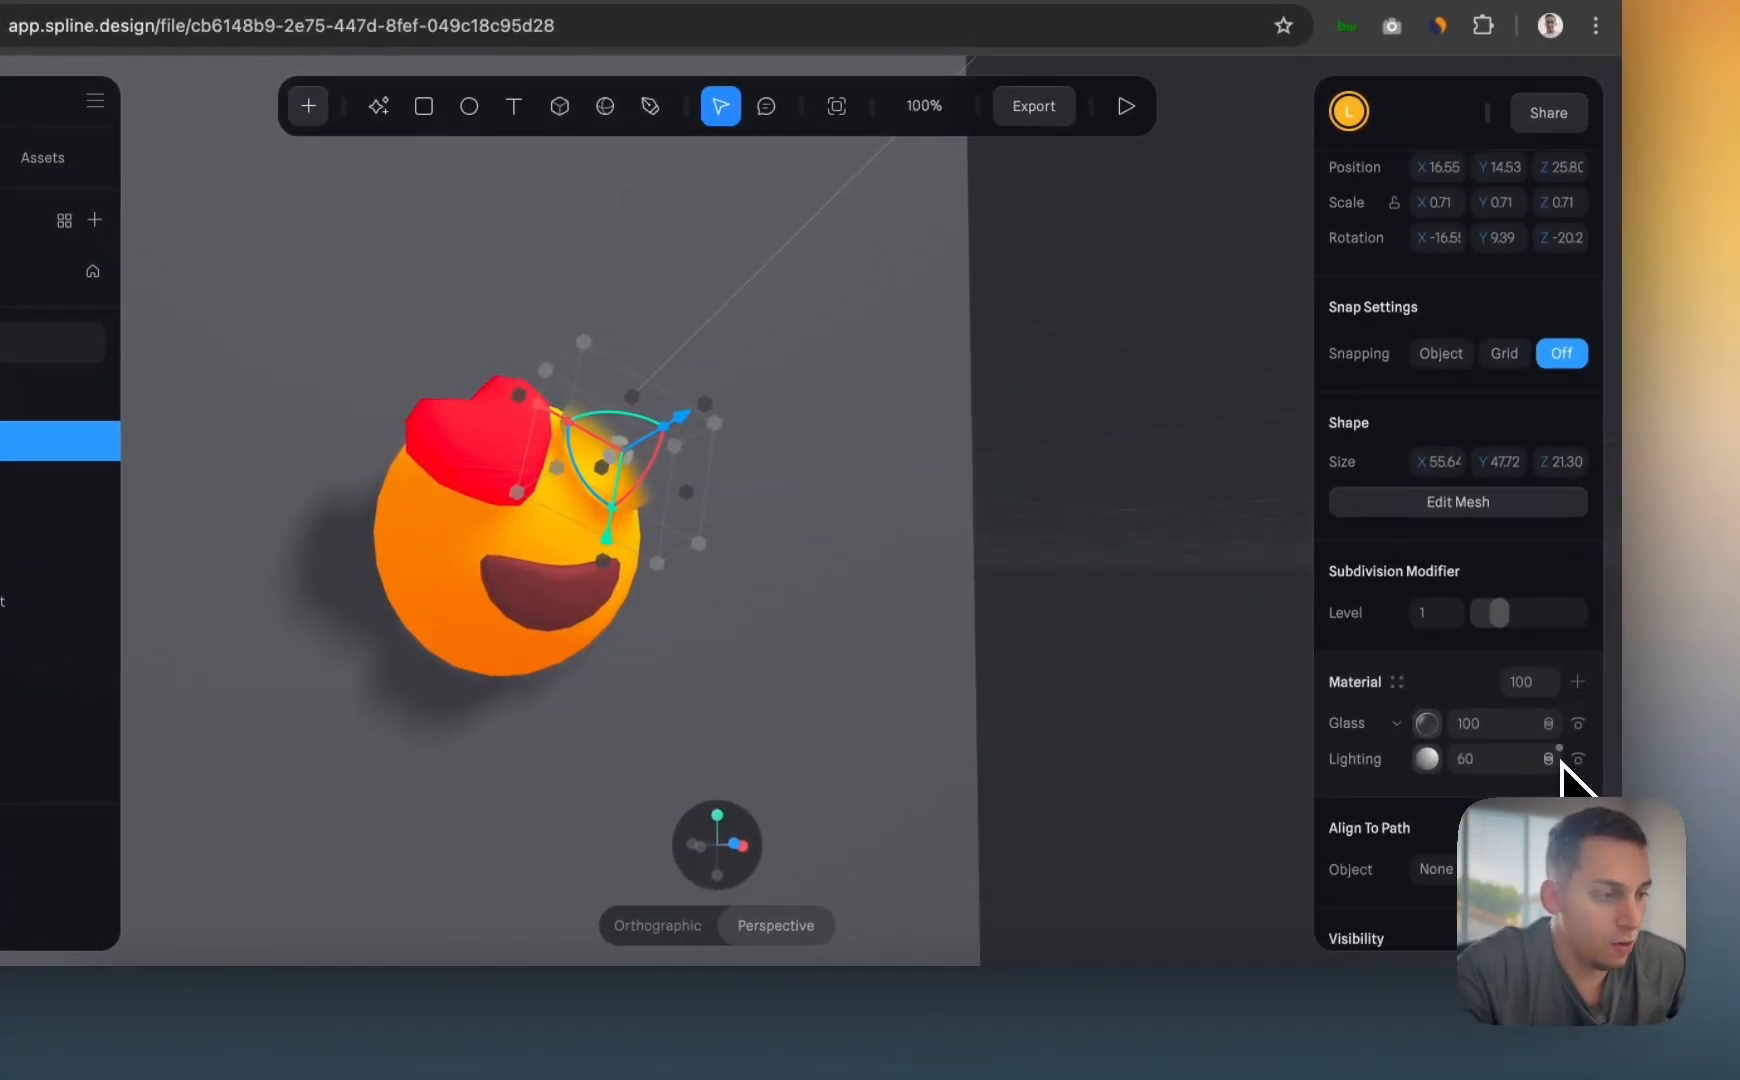
pyautogui.press('super+z')
pyautogui.press('super+z')
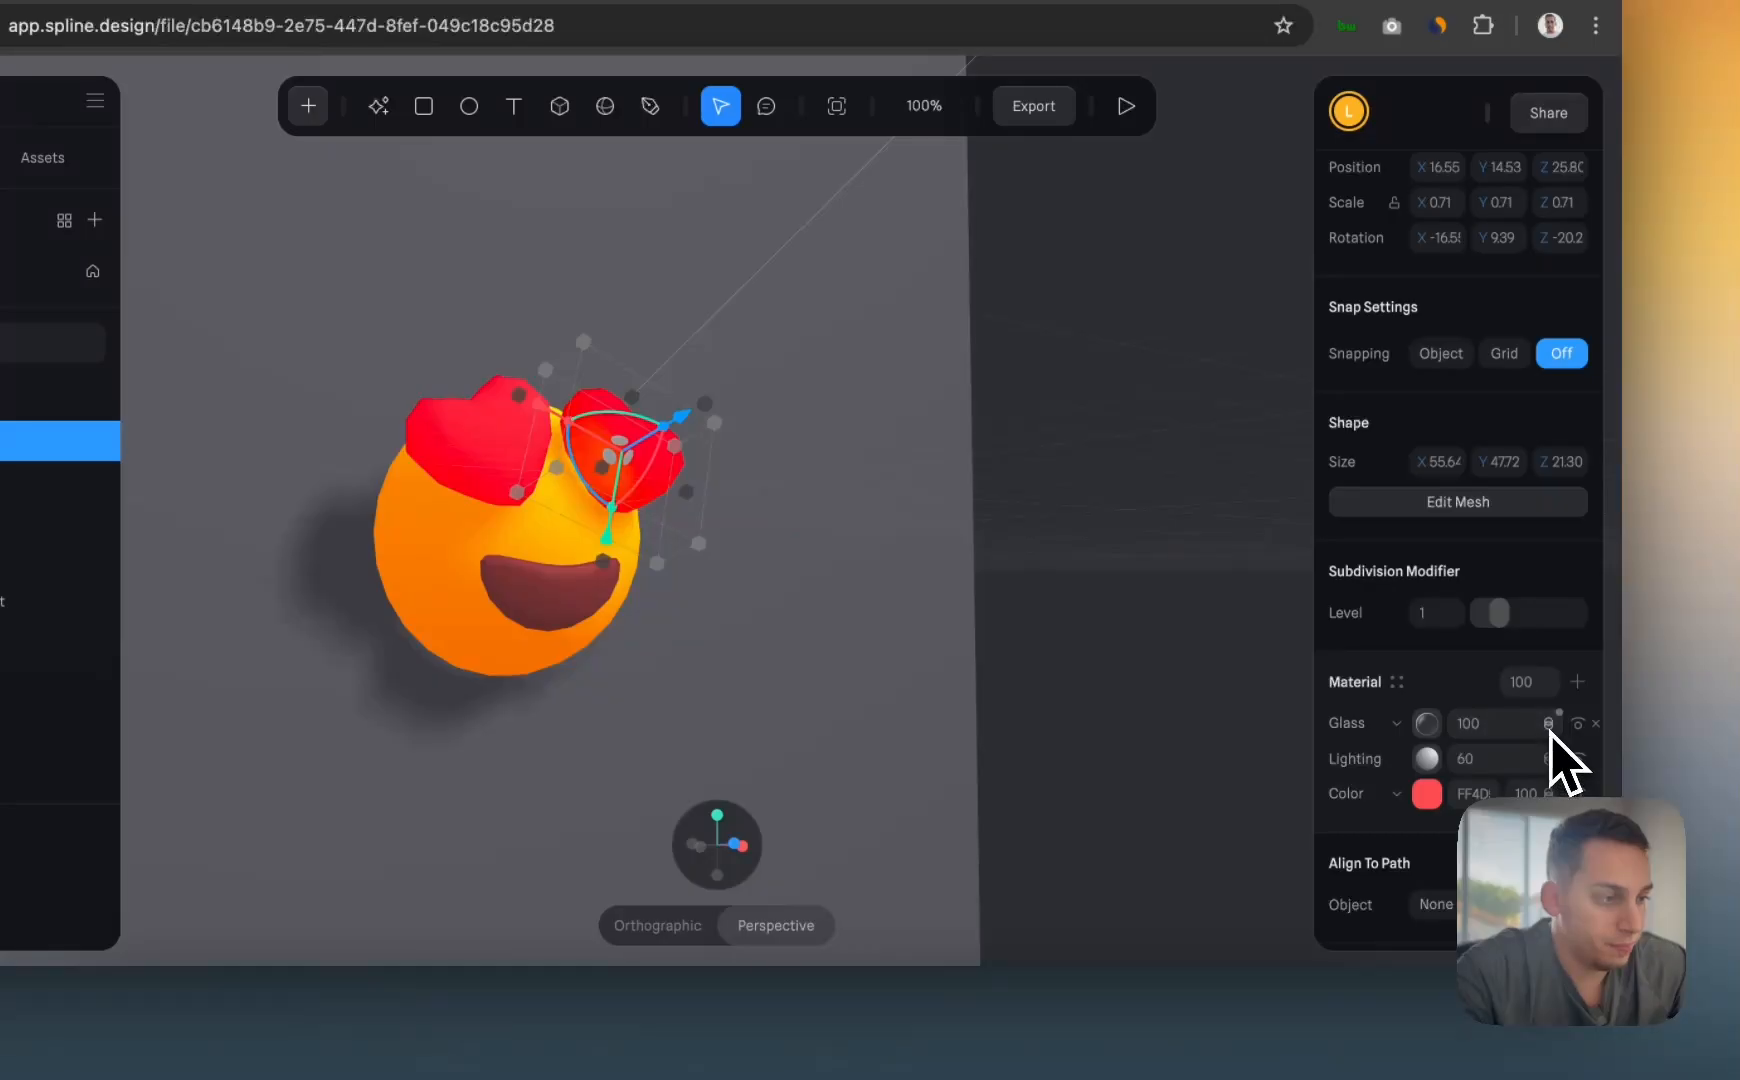
# - Try the Screen blend mode on the heart's Glass layer and settle on Multiply
pyautogui.click(1549, 726)
pyautogui.click(1560, 703)
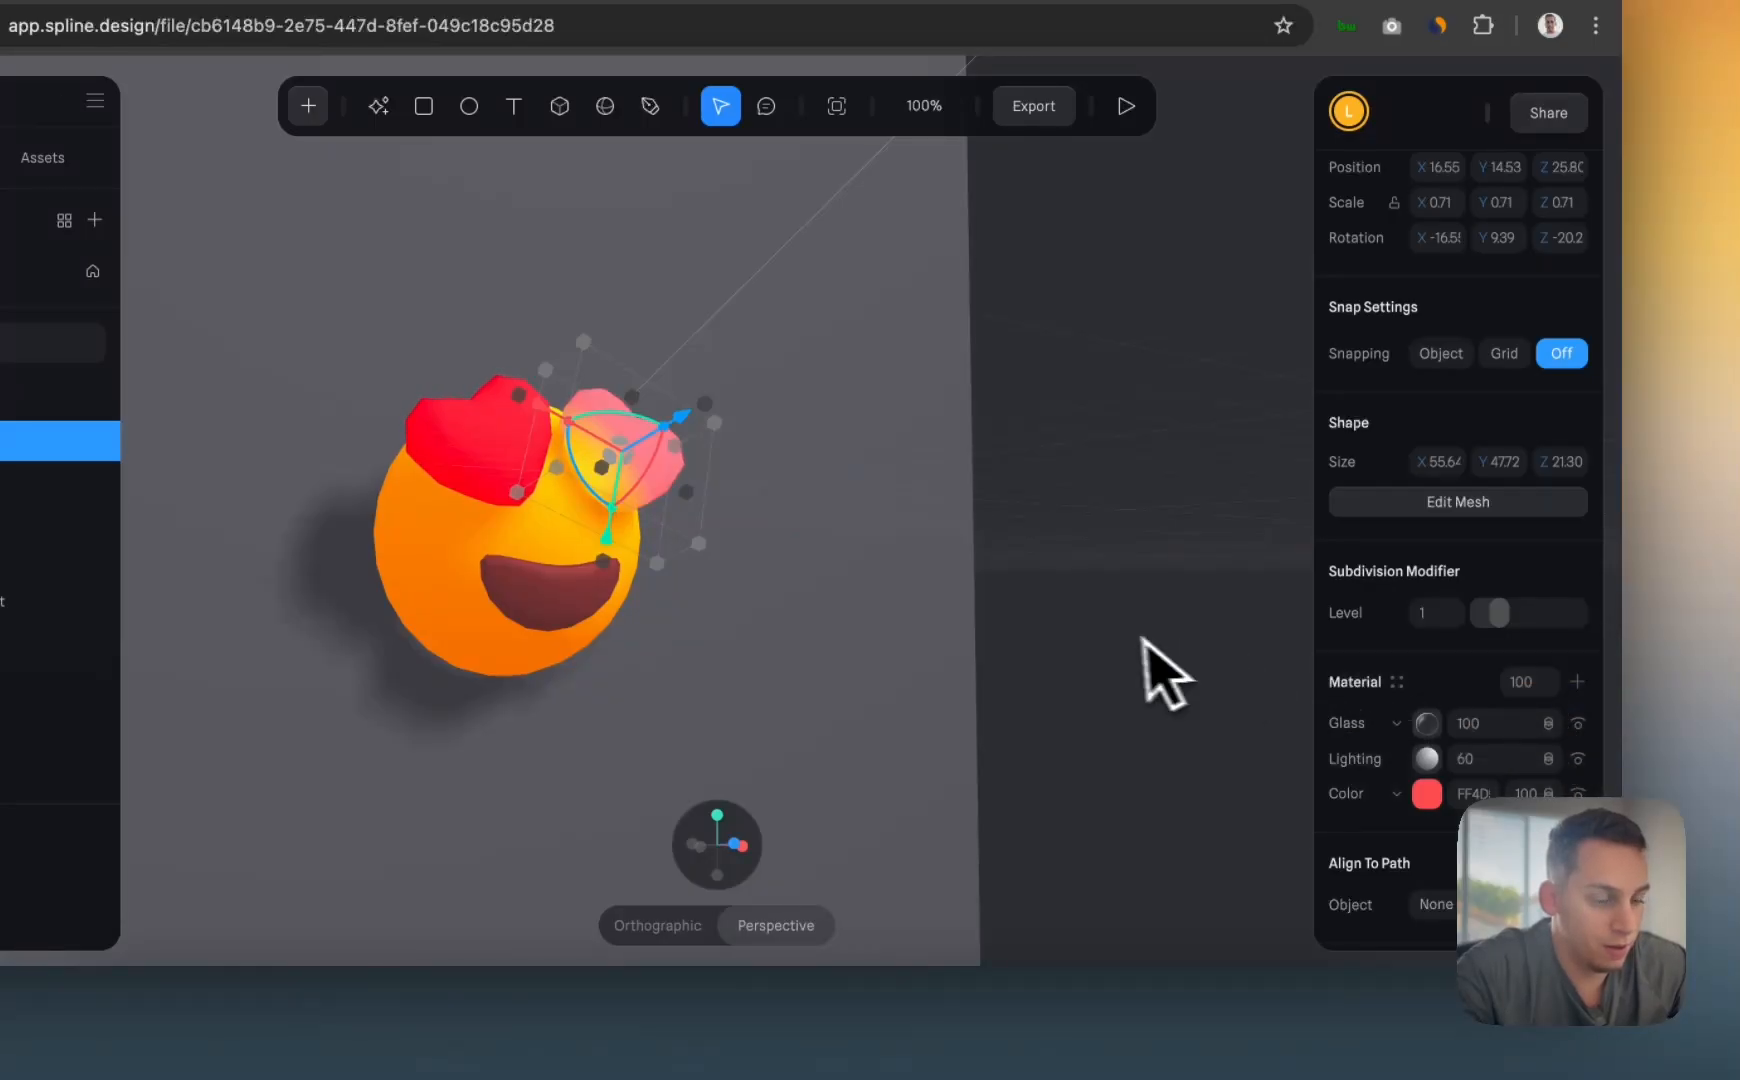
pyautogui.click(1549, 724)
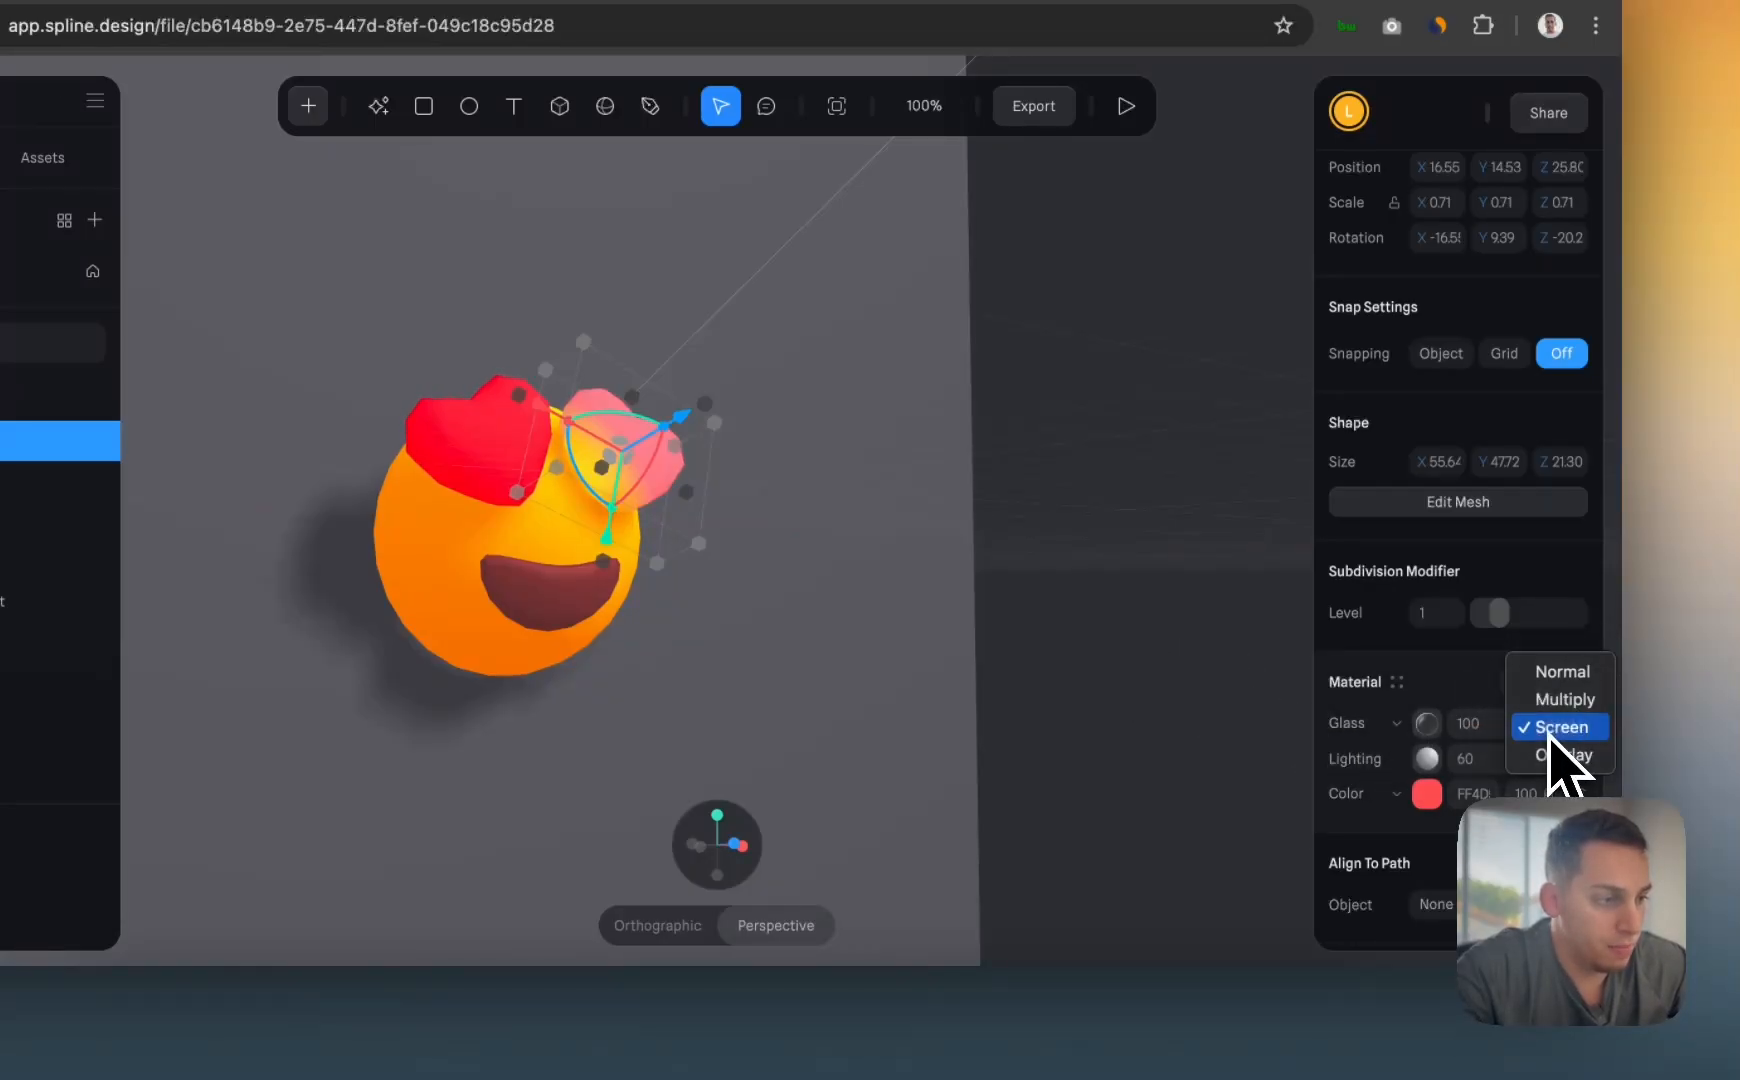
pyautogui.click(1555, 700)
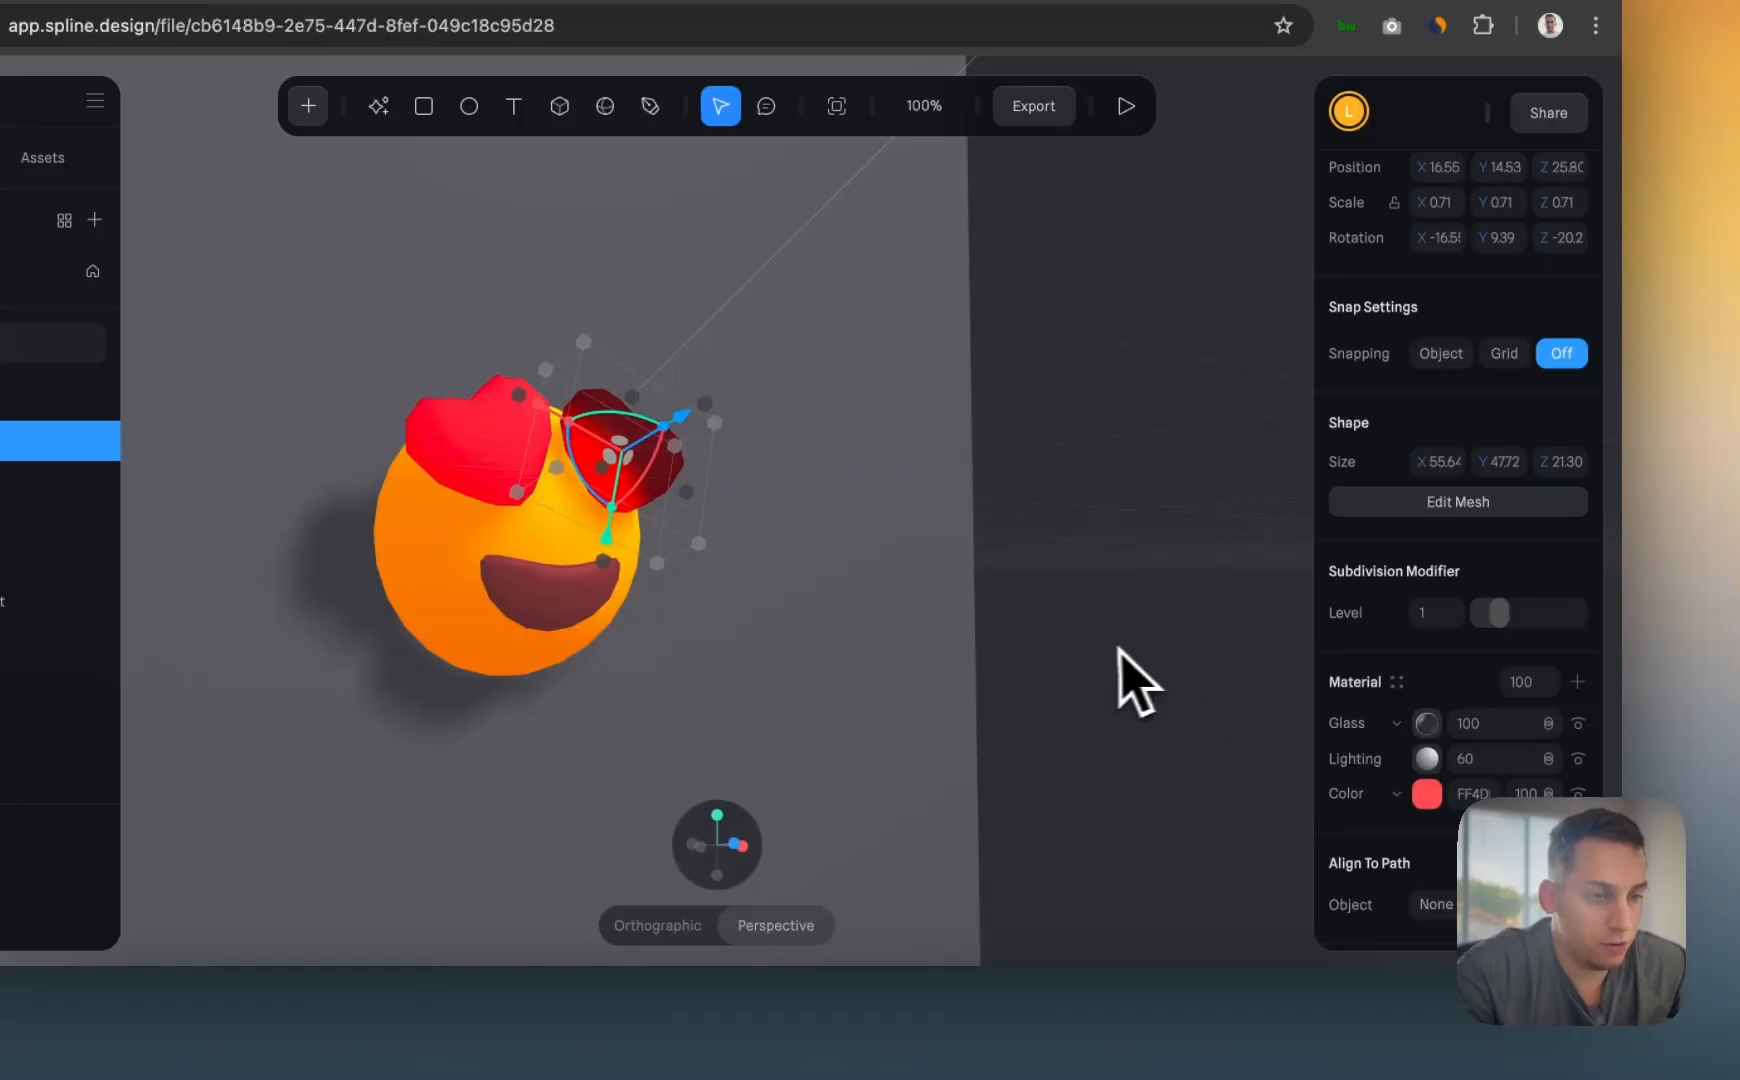
# - Examine the heart from several angles, return to the front view and look through its properties from States down to Material, Visibility and Shadows
pyautogui.moveTo(1119, 680); pyautogui.dragTo(934, 686, button='right')
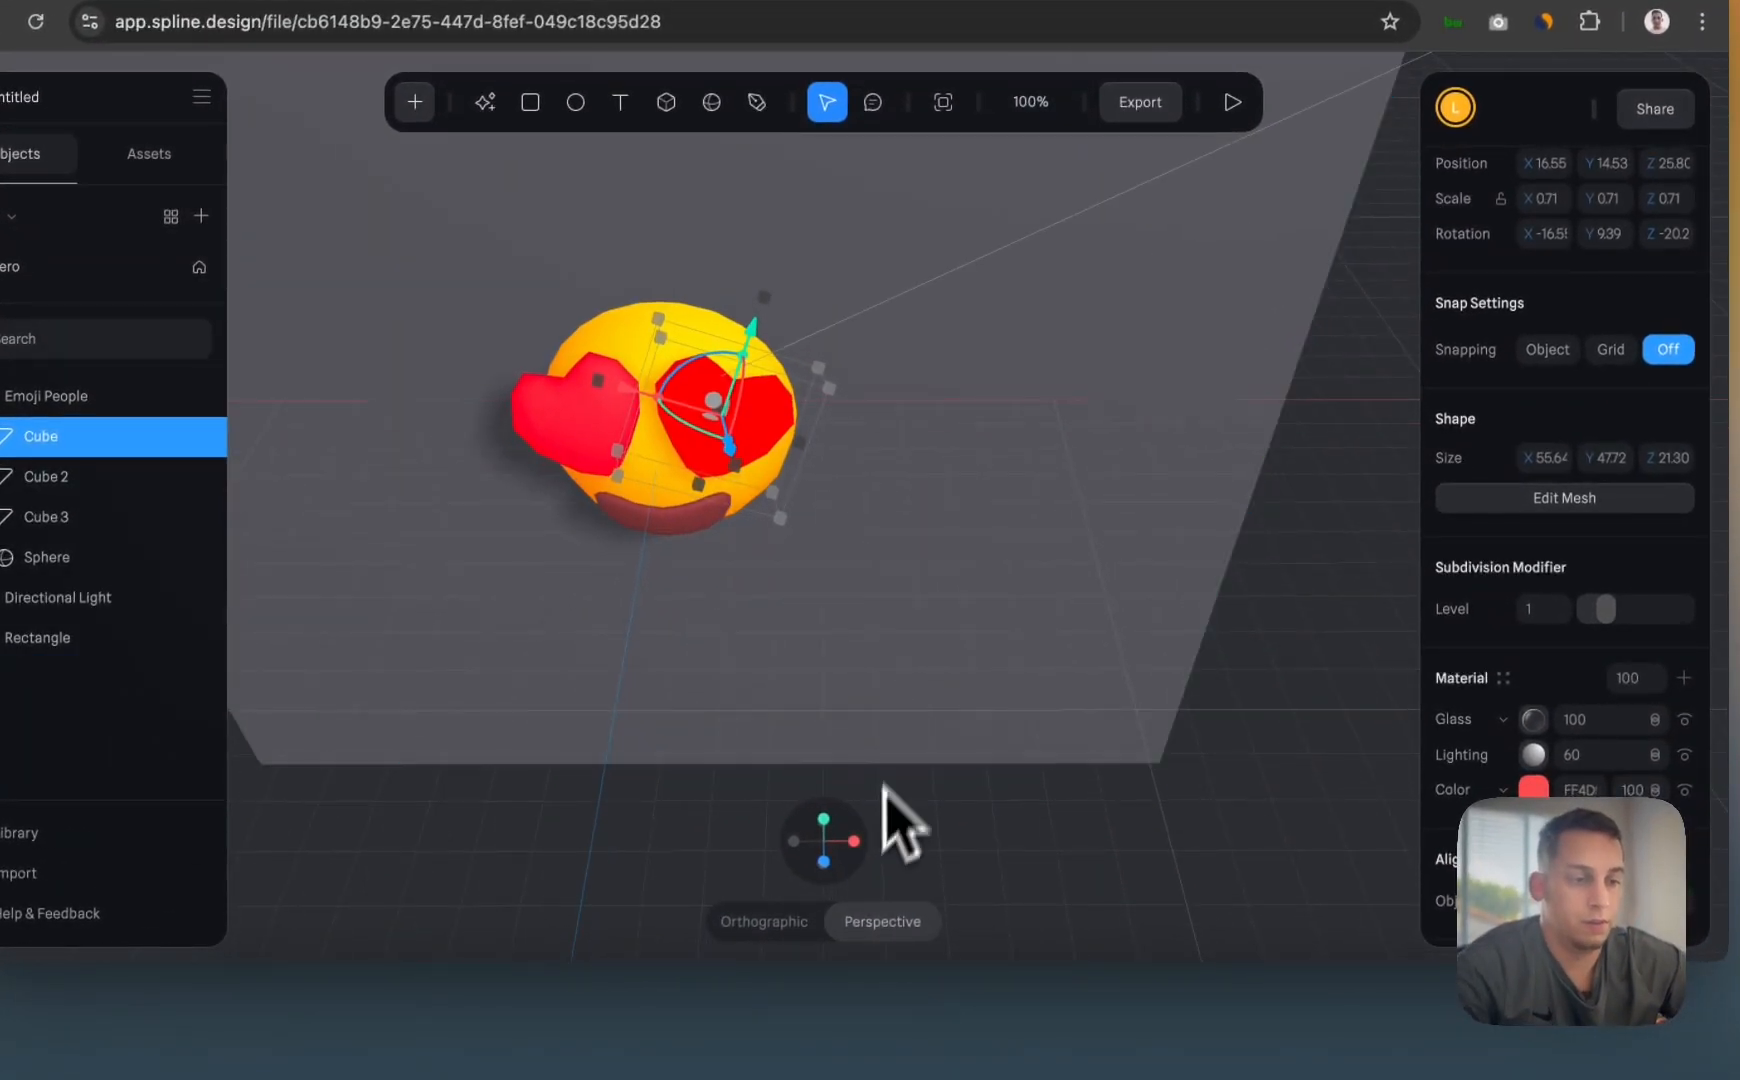
pyautogui.click(823, 862)
pyautogui.scroll(-5, 791, 747)
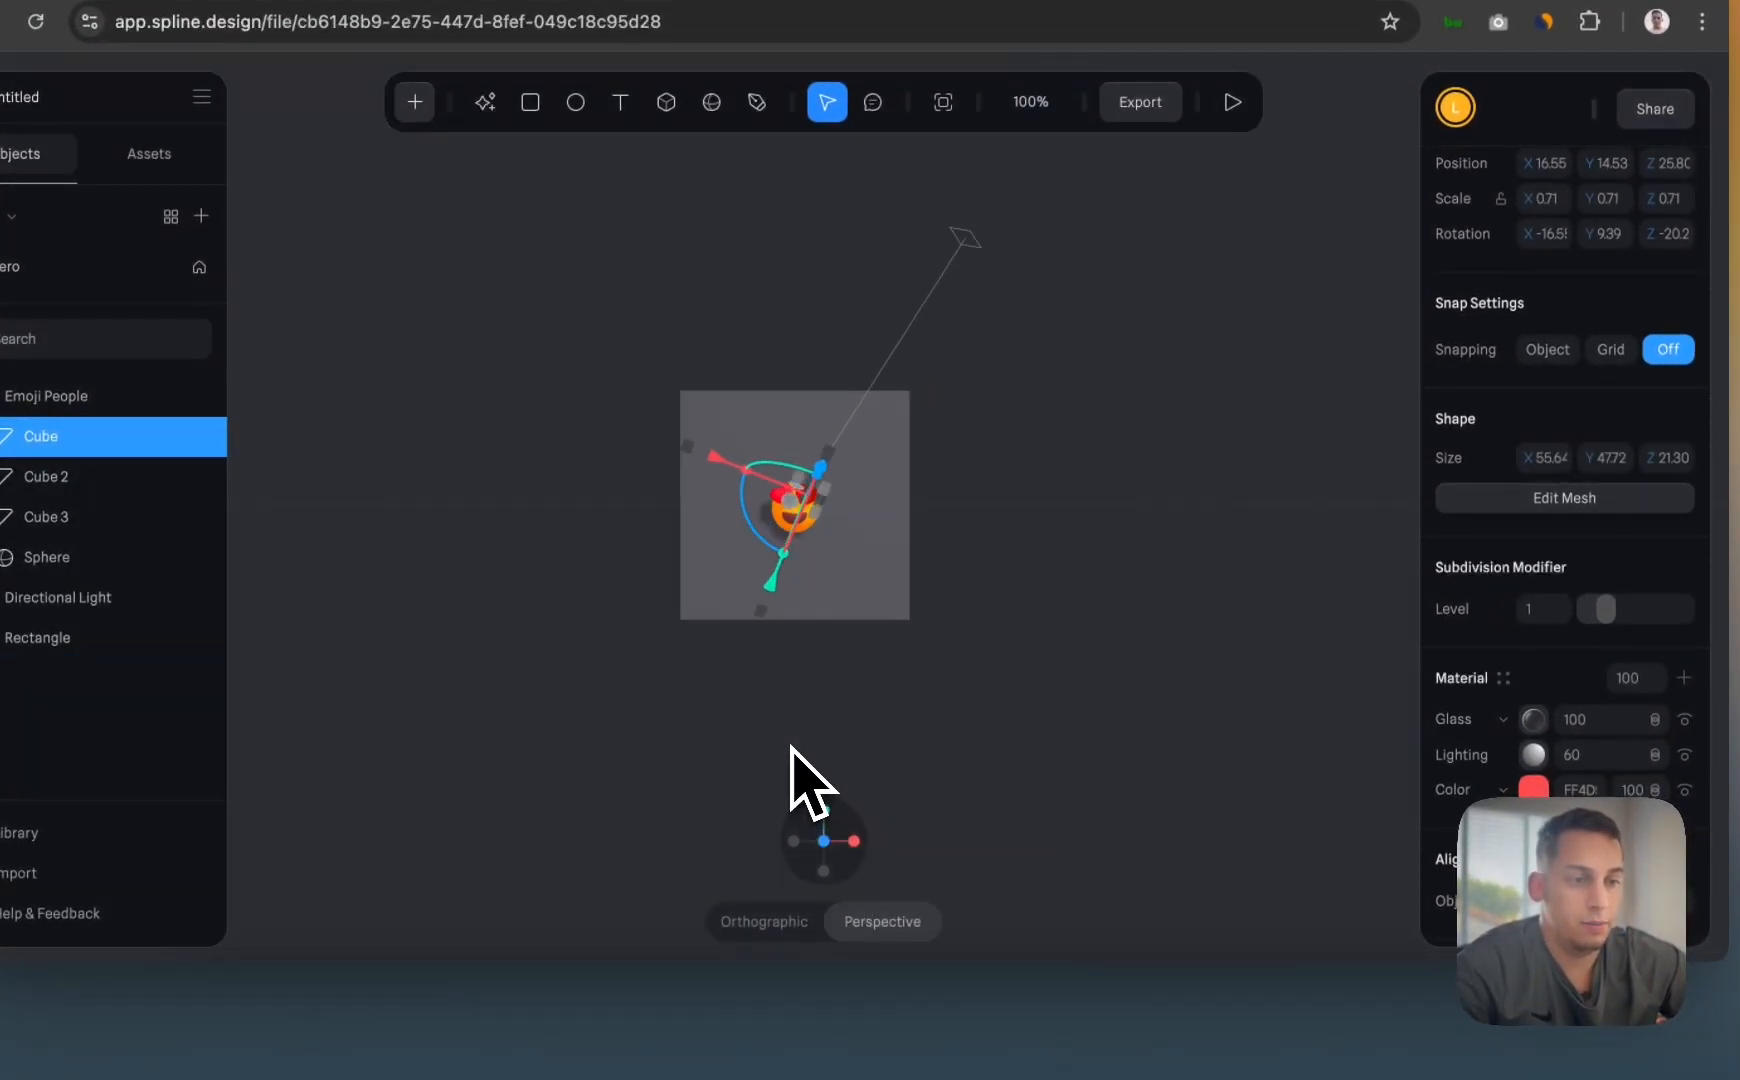
pyautogui.scroll(3, 777, 606)
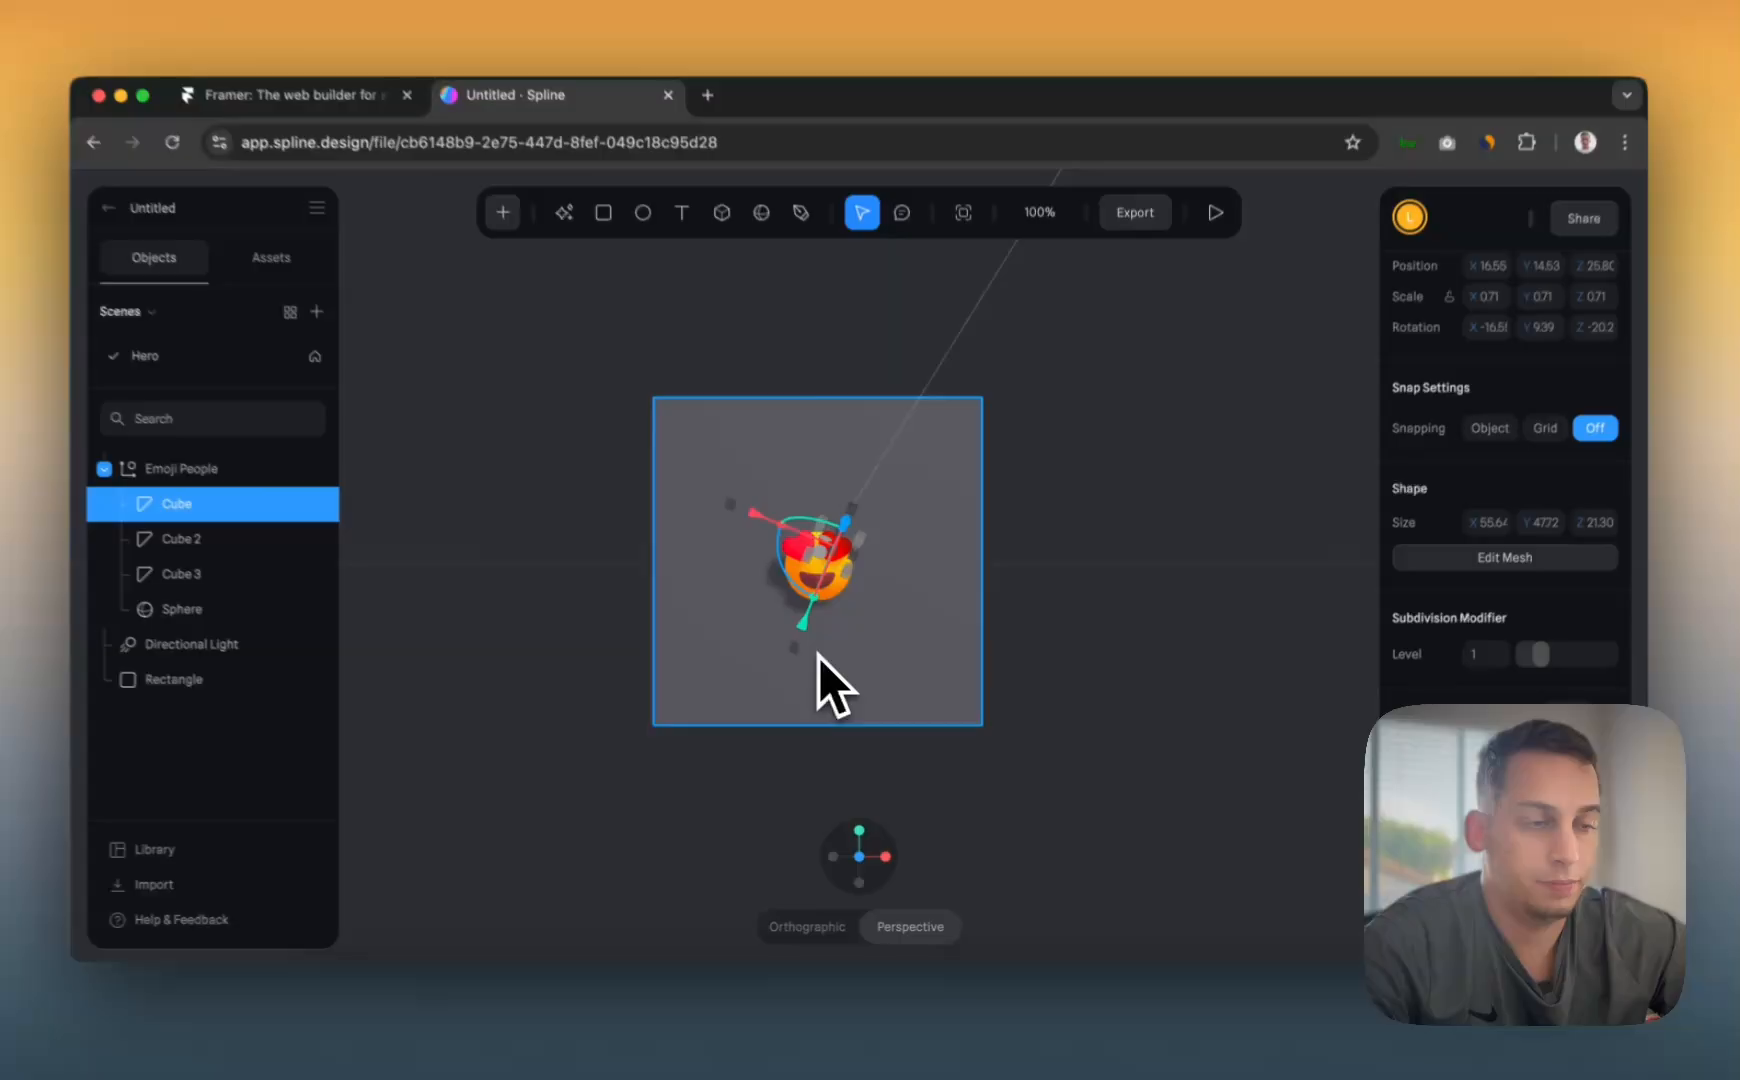
pyautogui.scroll(3, 818, 657)
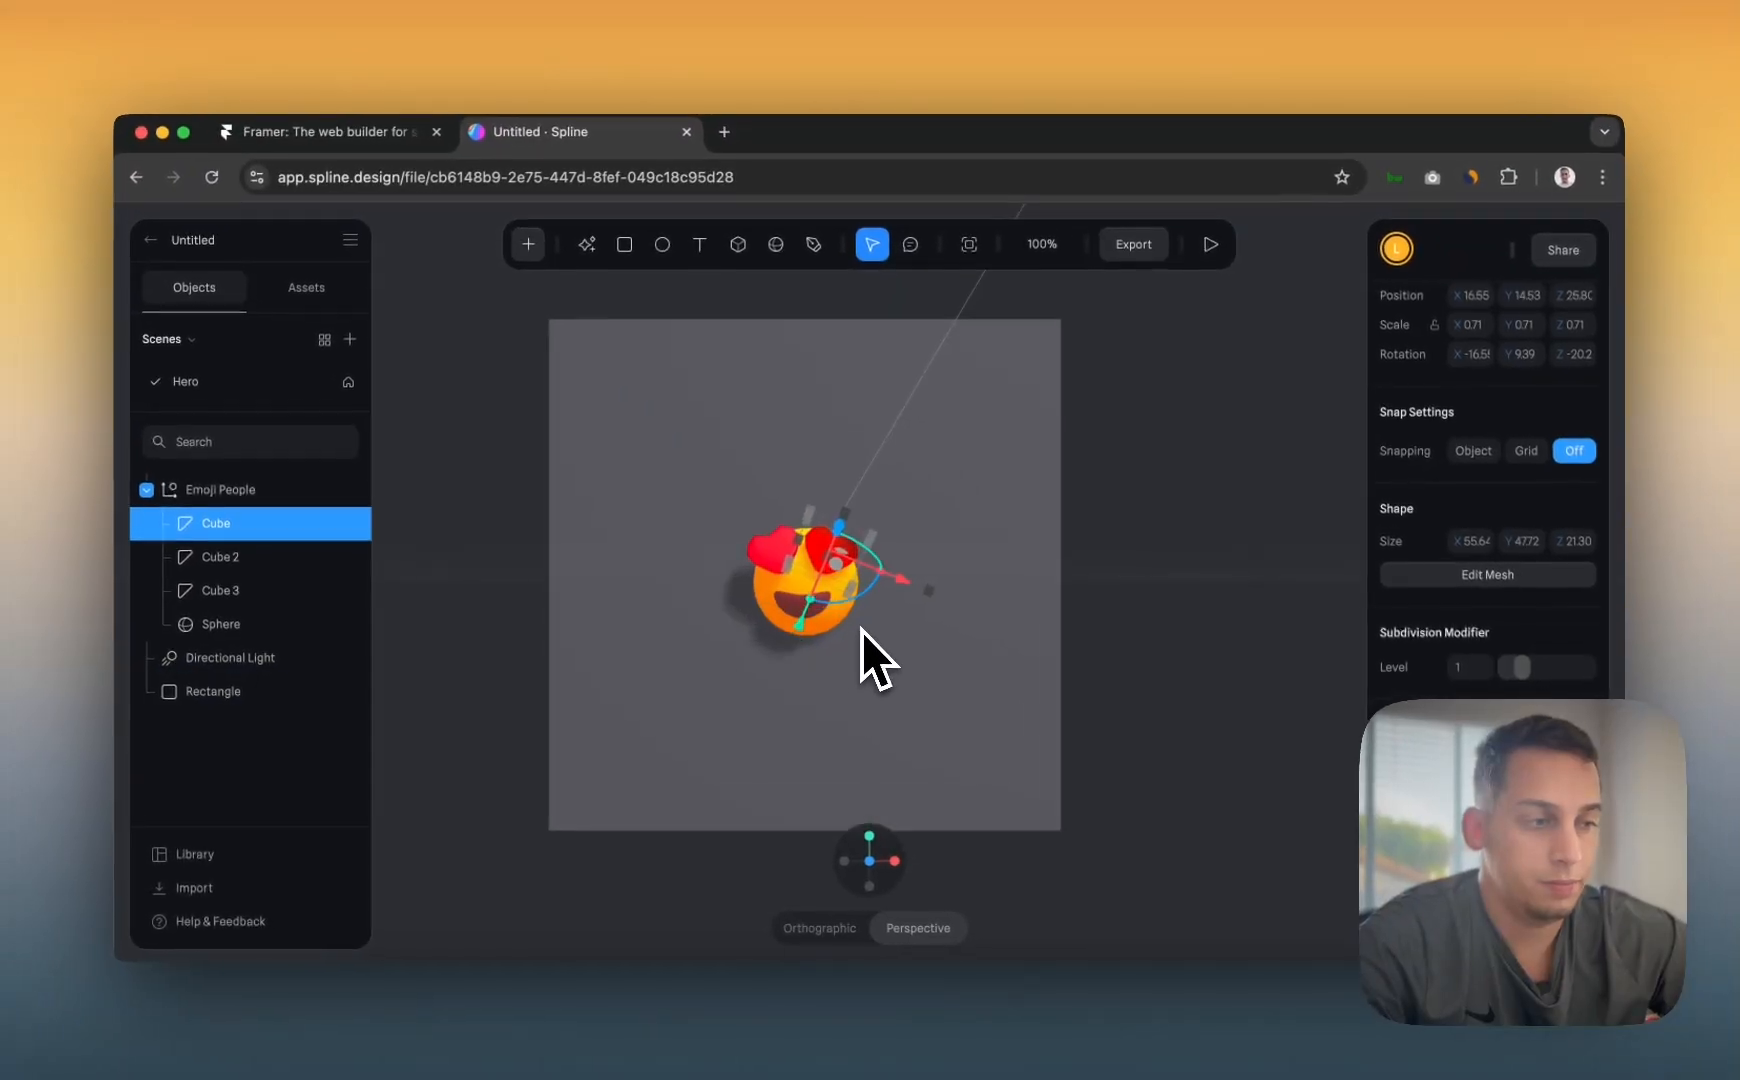
pyautogui.scroll(-4, 860, 631)
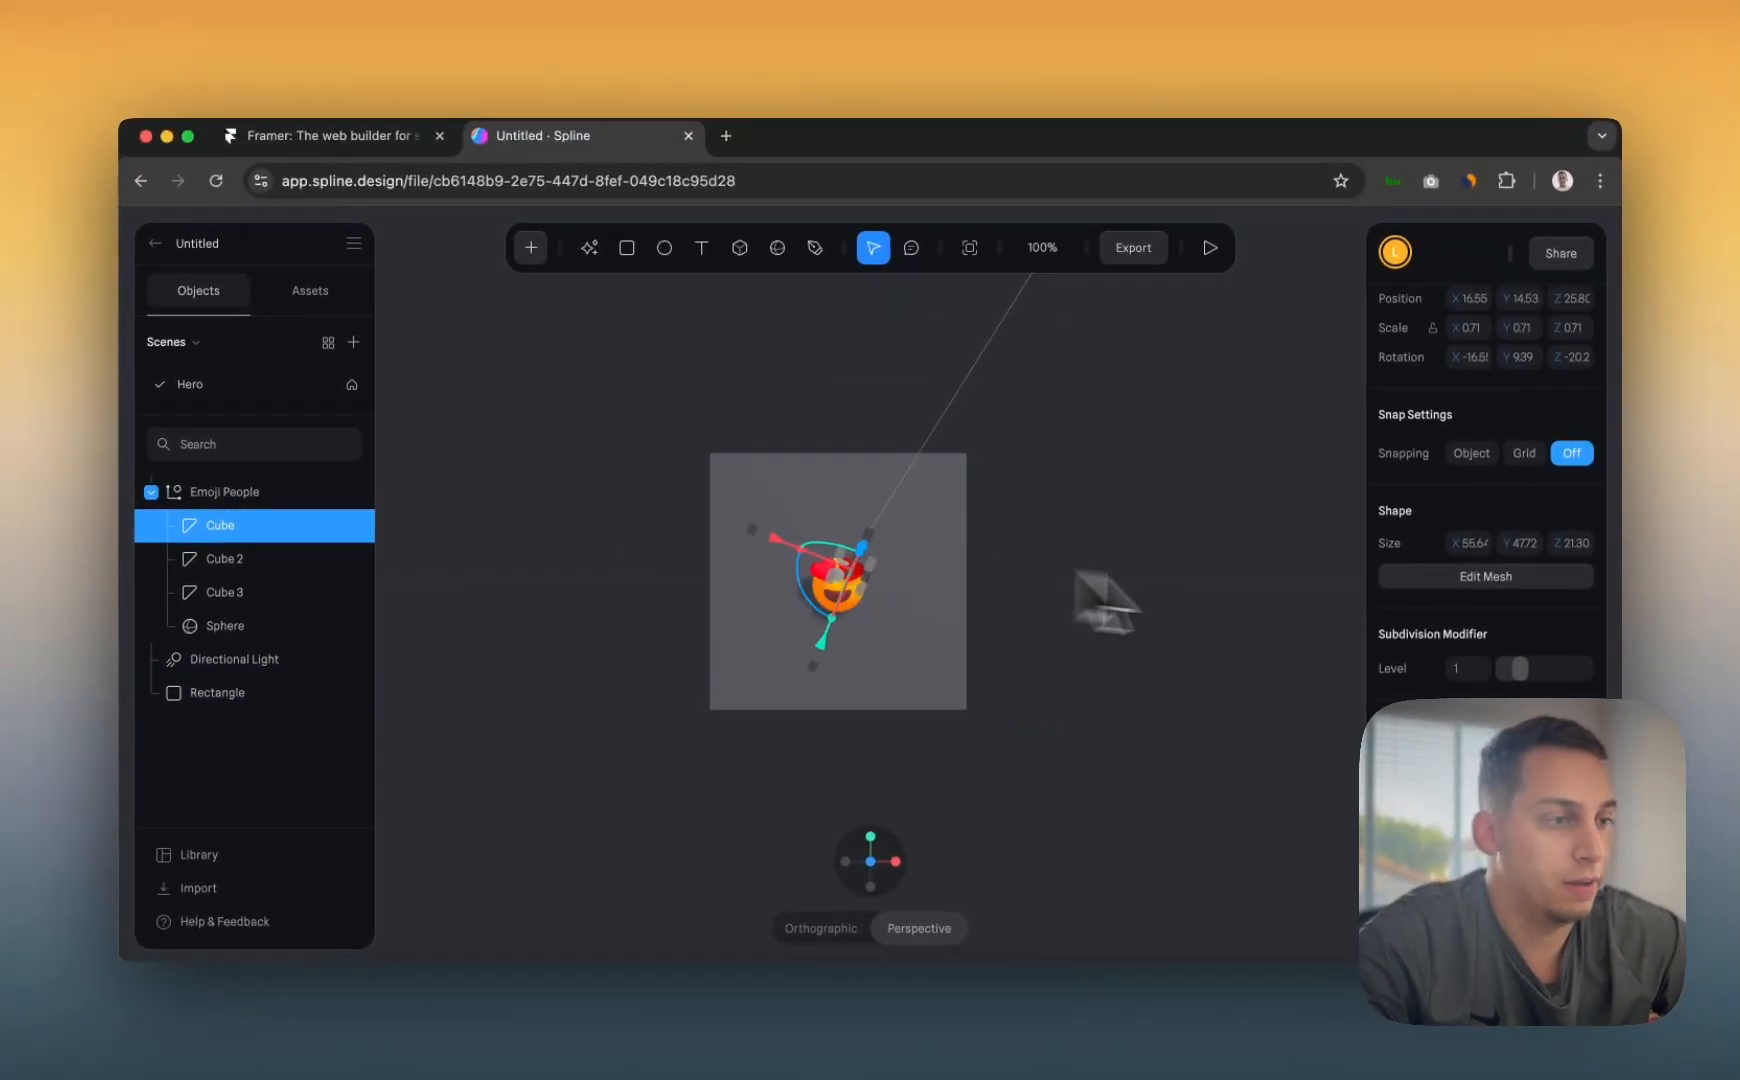
pyautogui.scroll(3, 1476, 505)
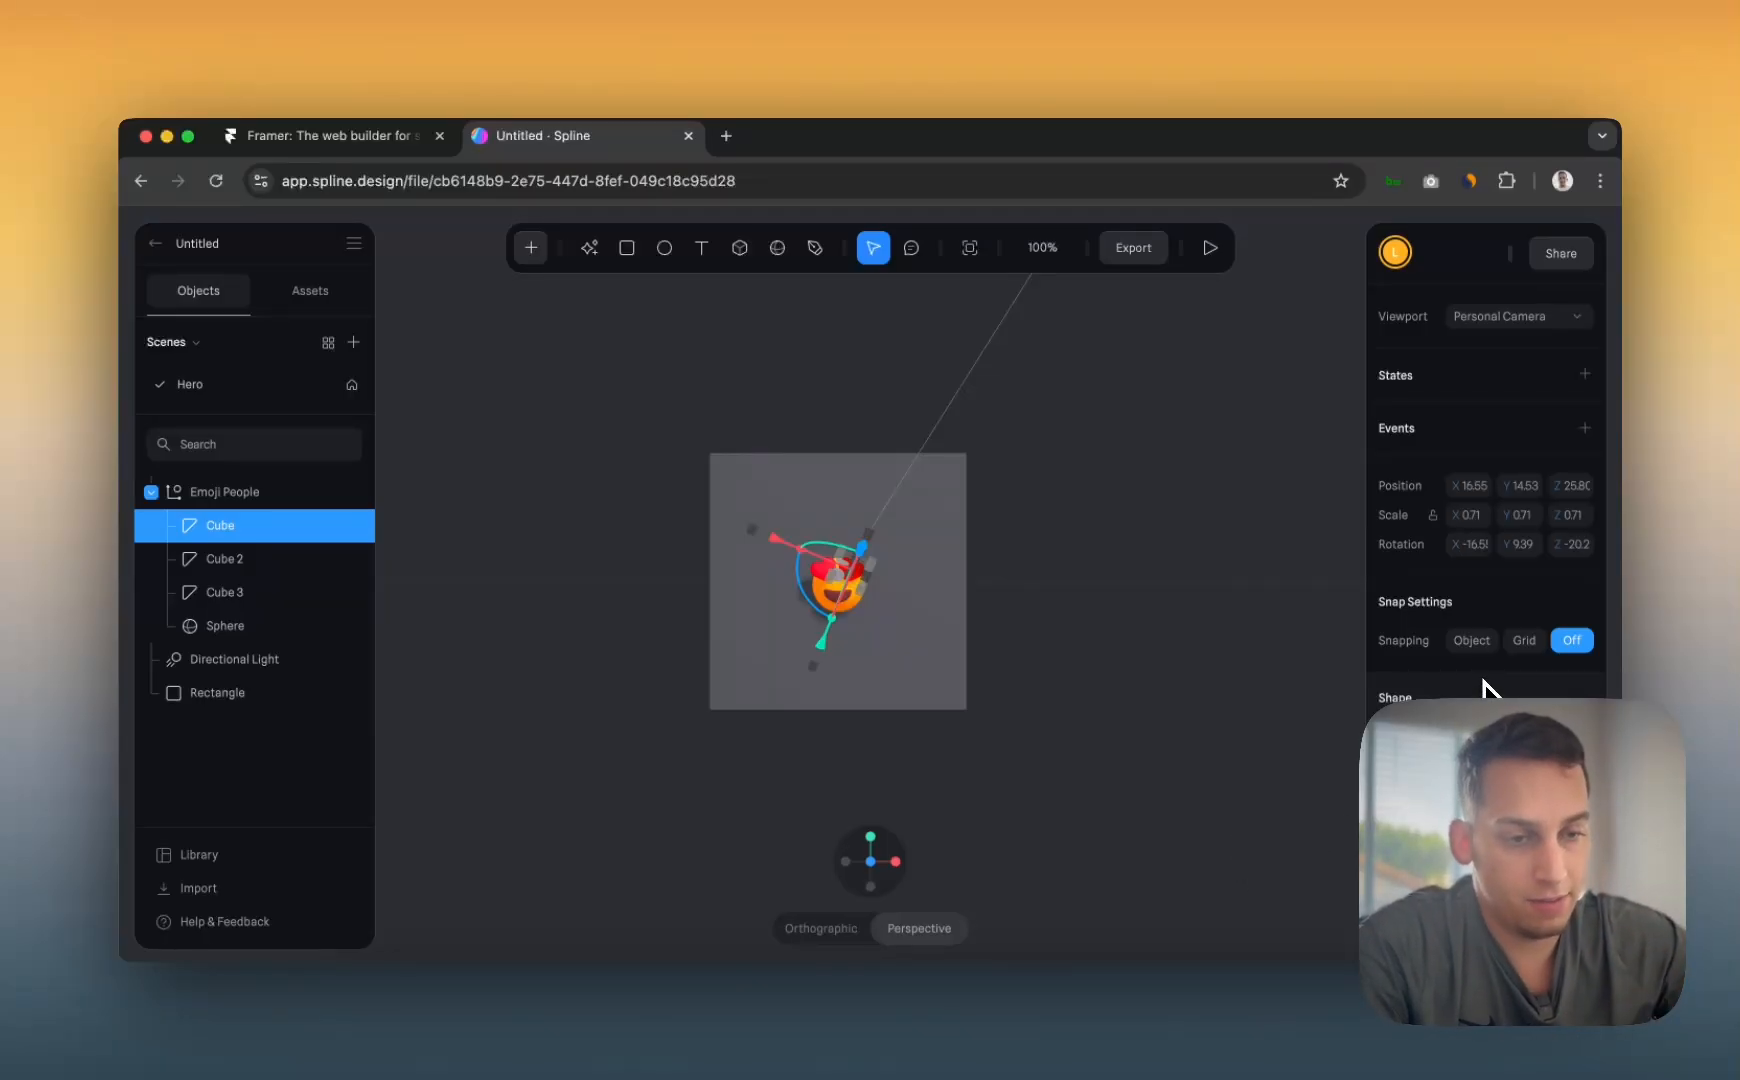
pyautogui.scroll(-10, 1481, 690)
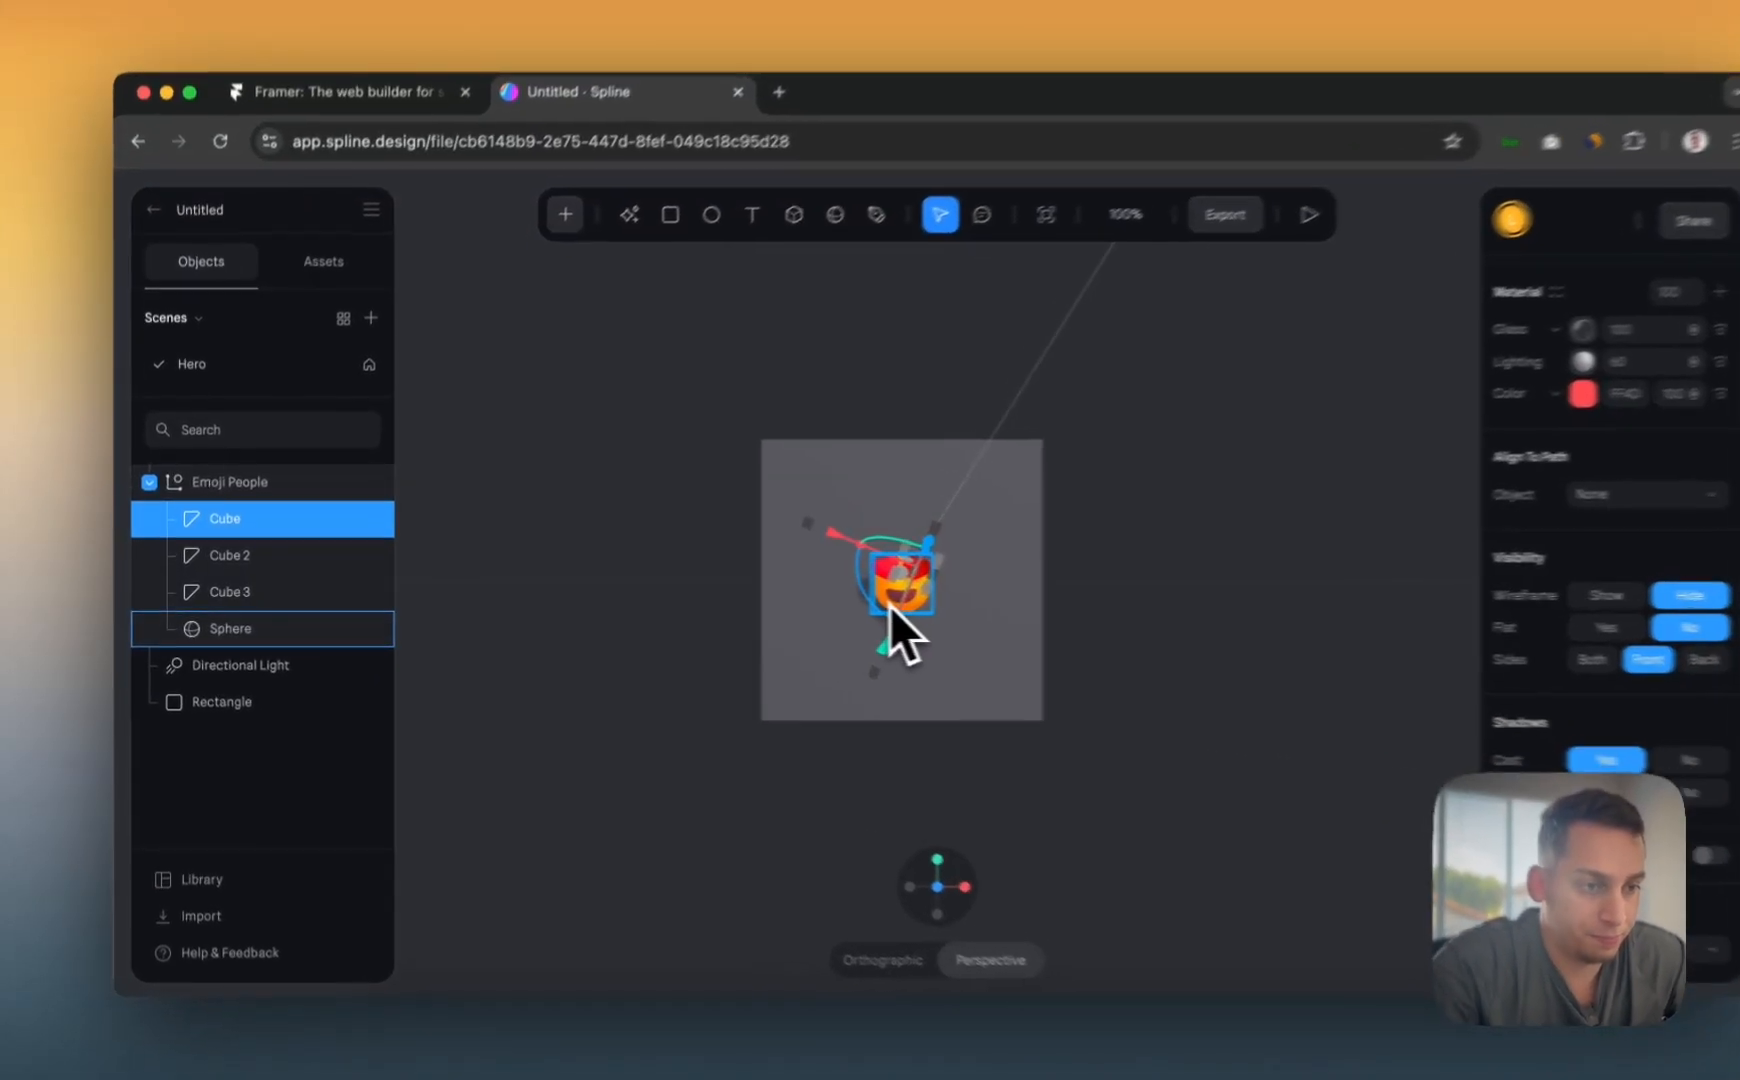
# - Select the whole Emoji People group and raise it along the Y axis to about 145
pyautogui.click(827, 609)
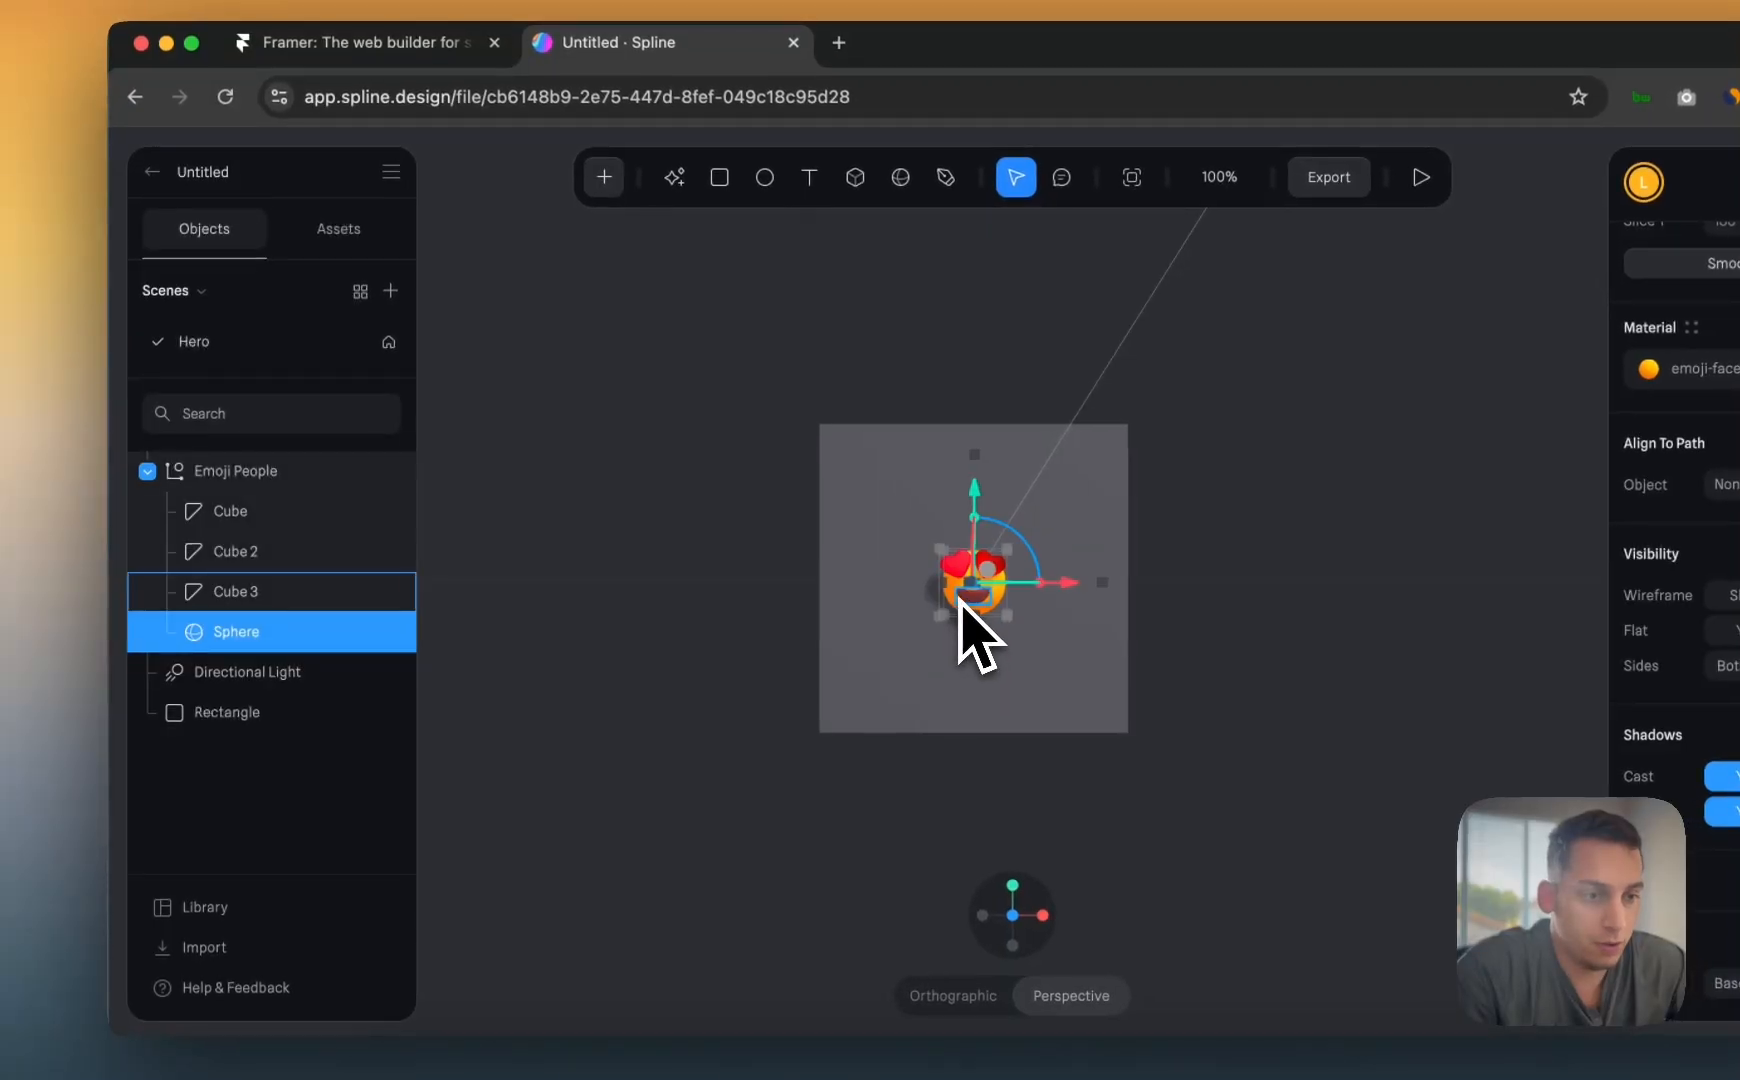
pyautogui.click(243, 472)
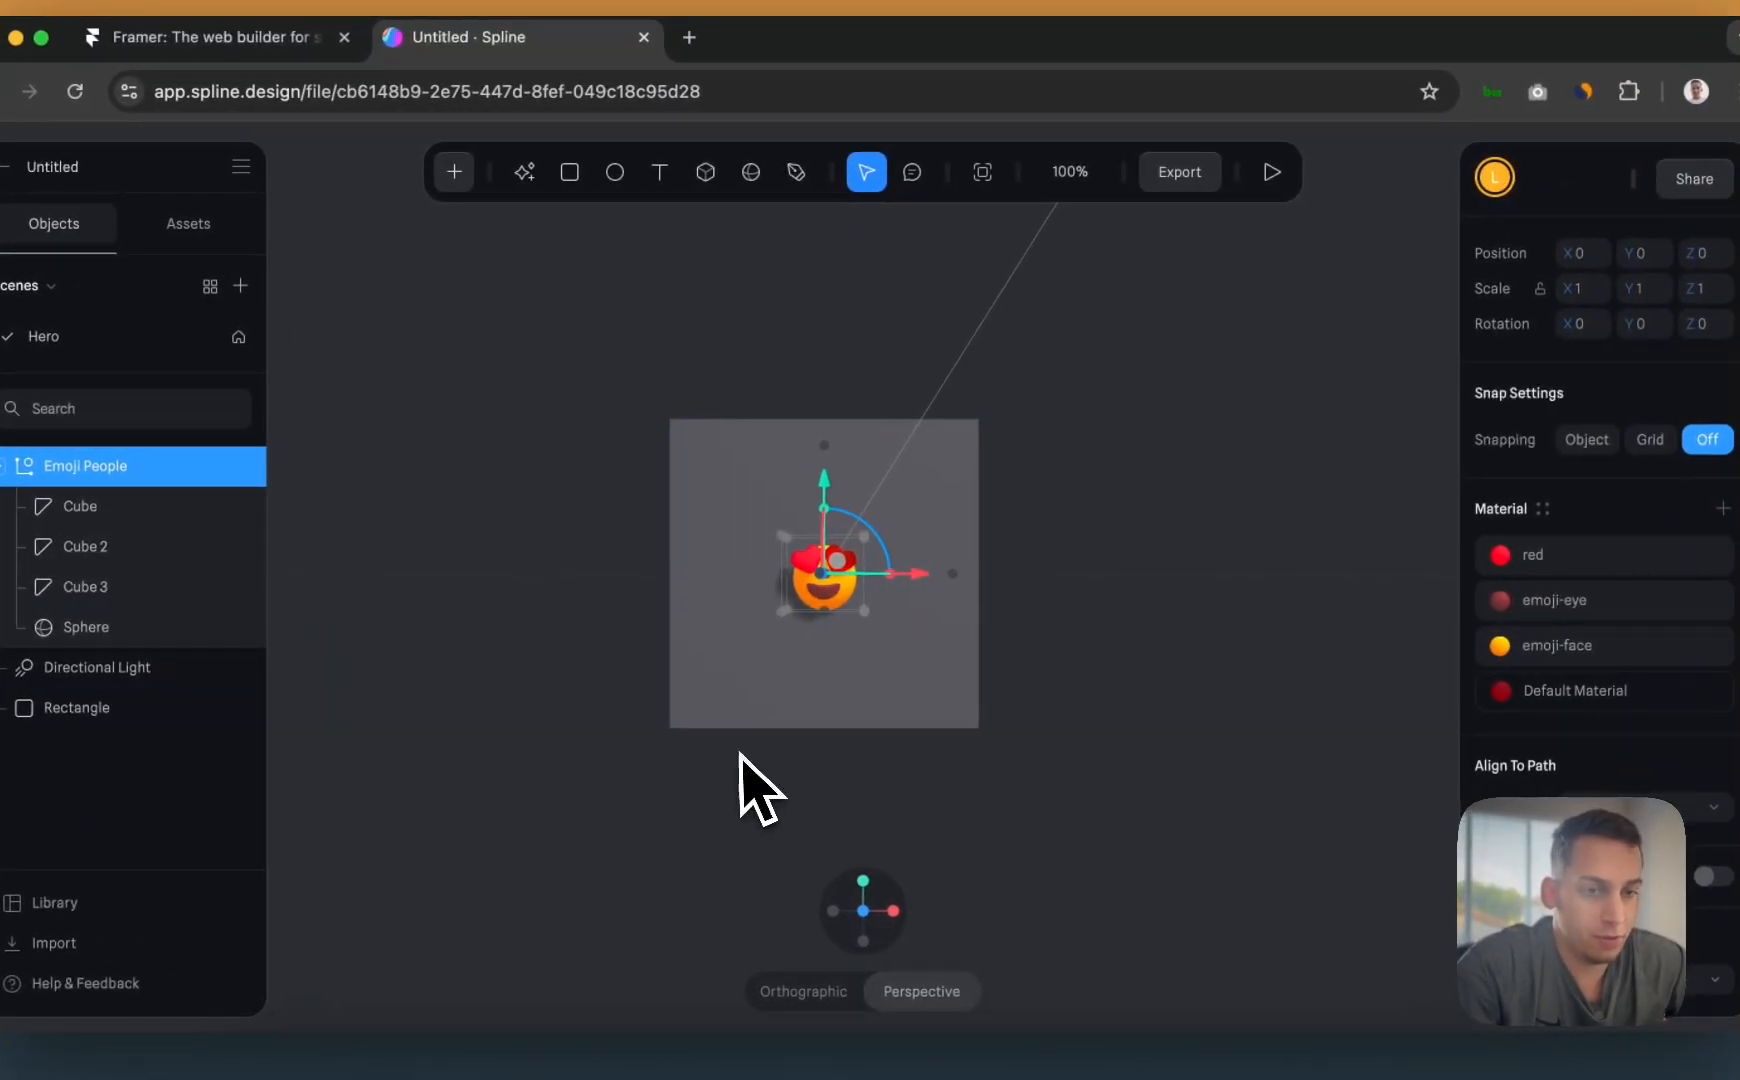
pyautogui.moveTo(738, 777); pyautogui.dragTo(831, 746)
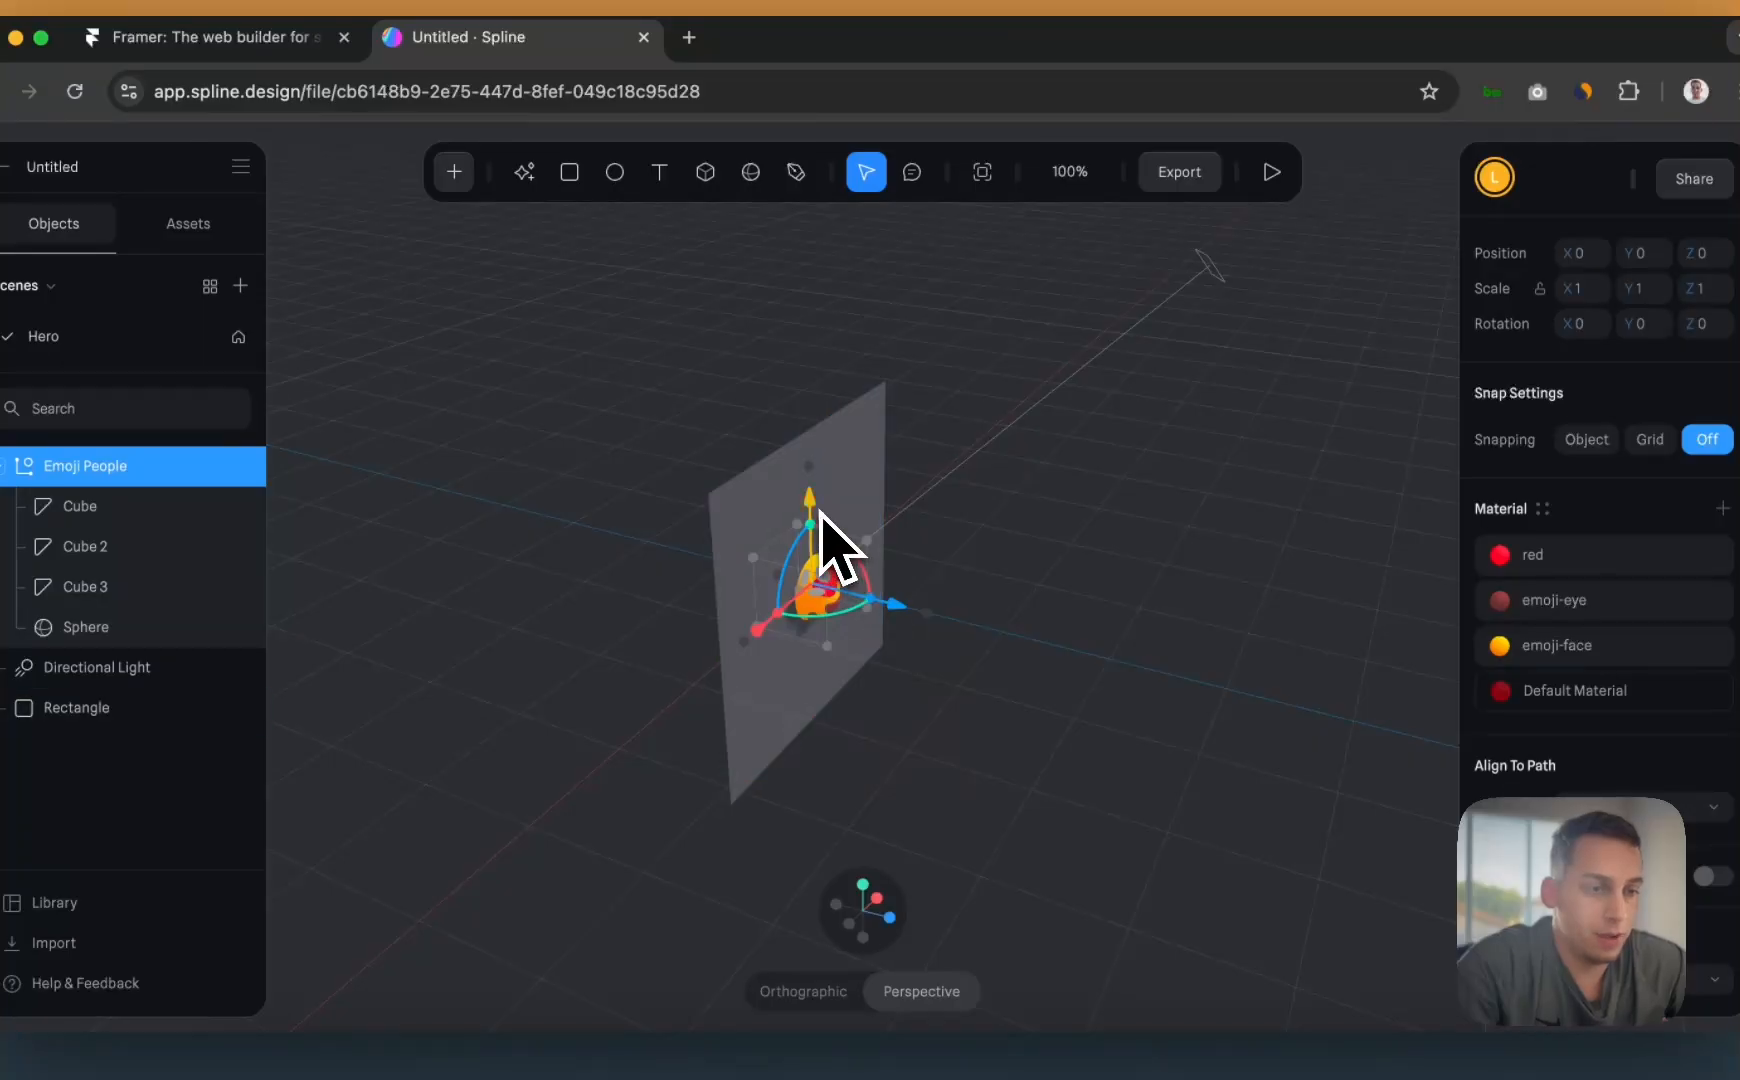
pyautogui.moveTo(816, 508); pyautogui.dragTo(807, 378)
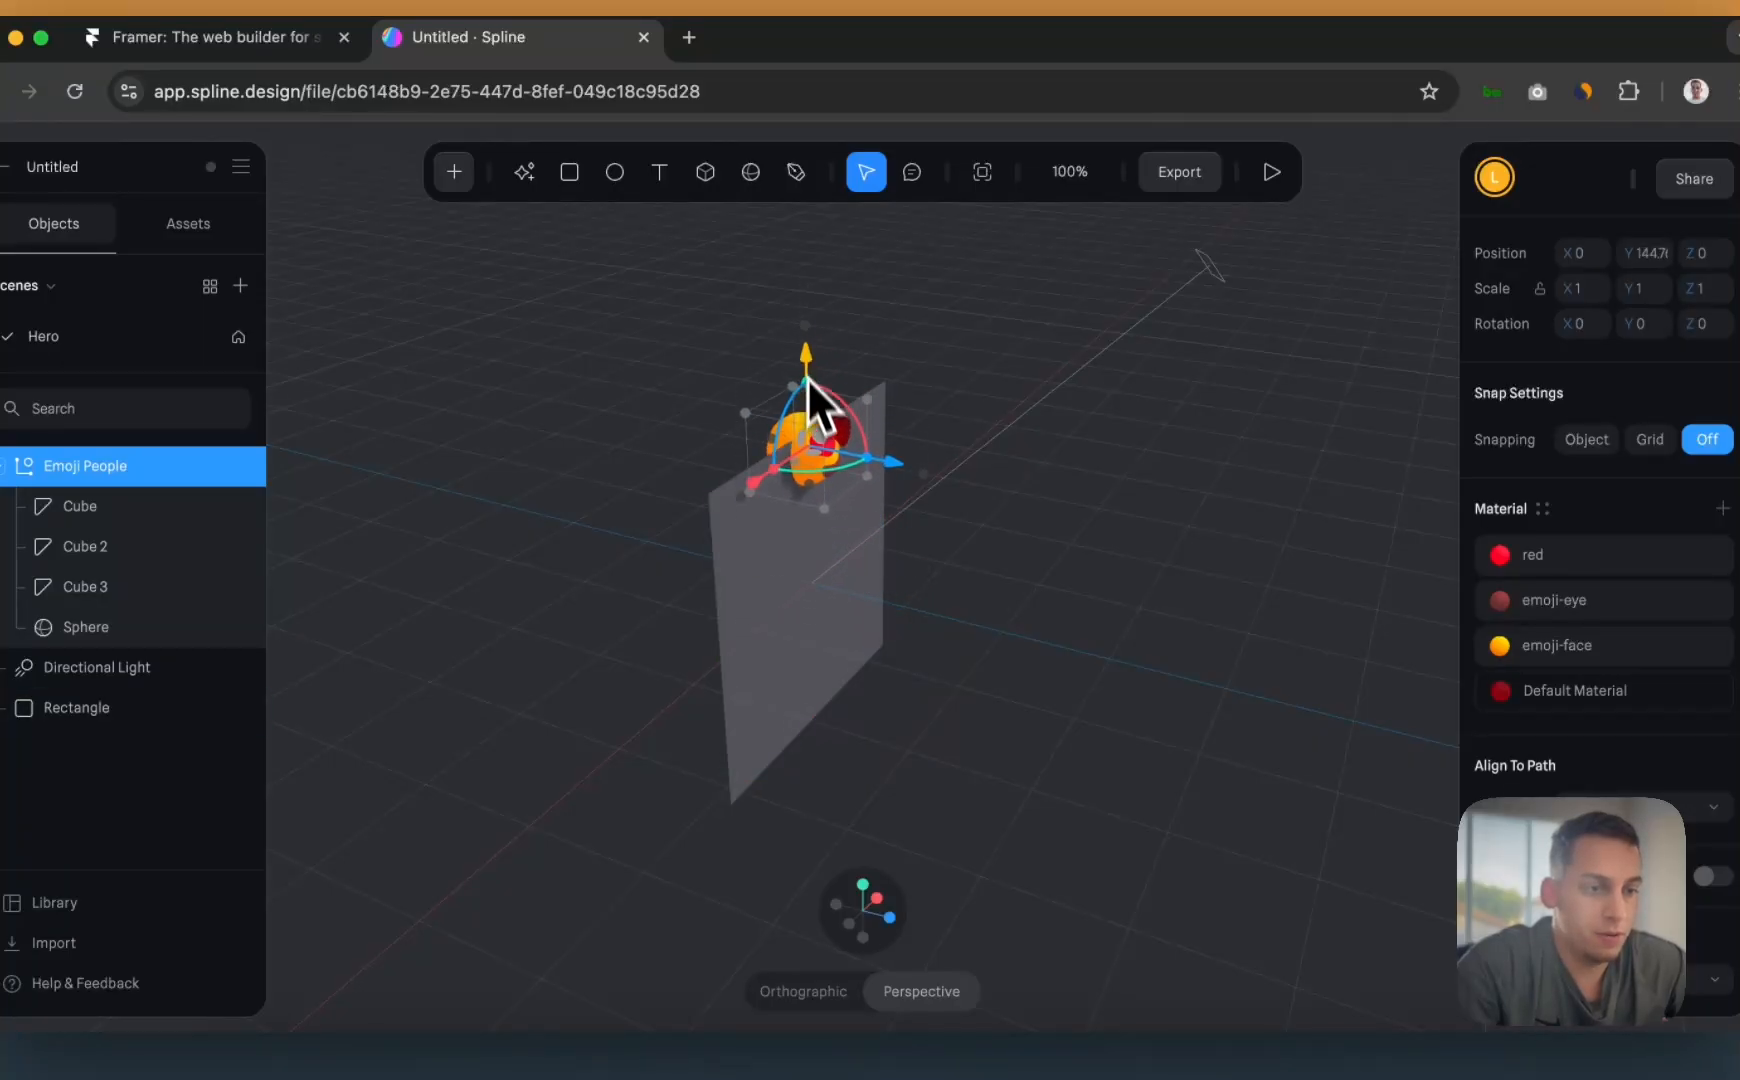
# - Move the grey backdrop rectangle slightly upward and delete it from the scene
pyautogui.moveTo(814, 510); pyautogui.dragTo(818, 470)
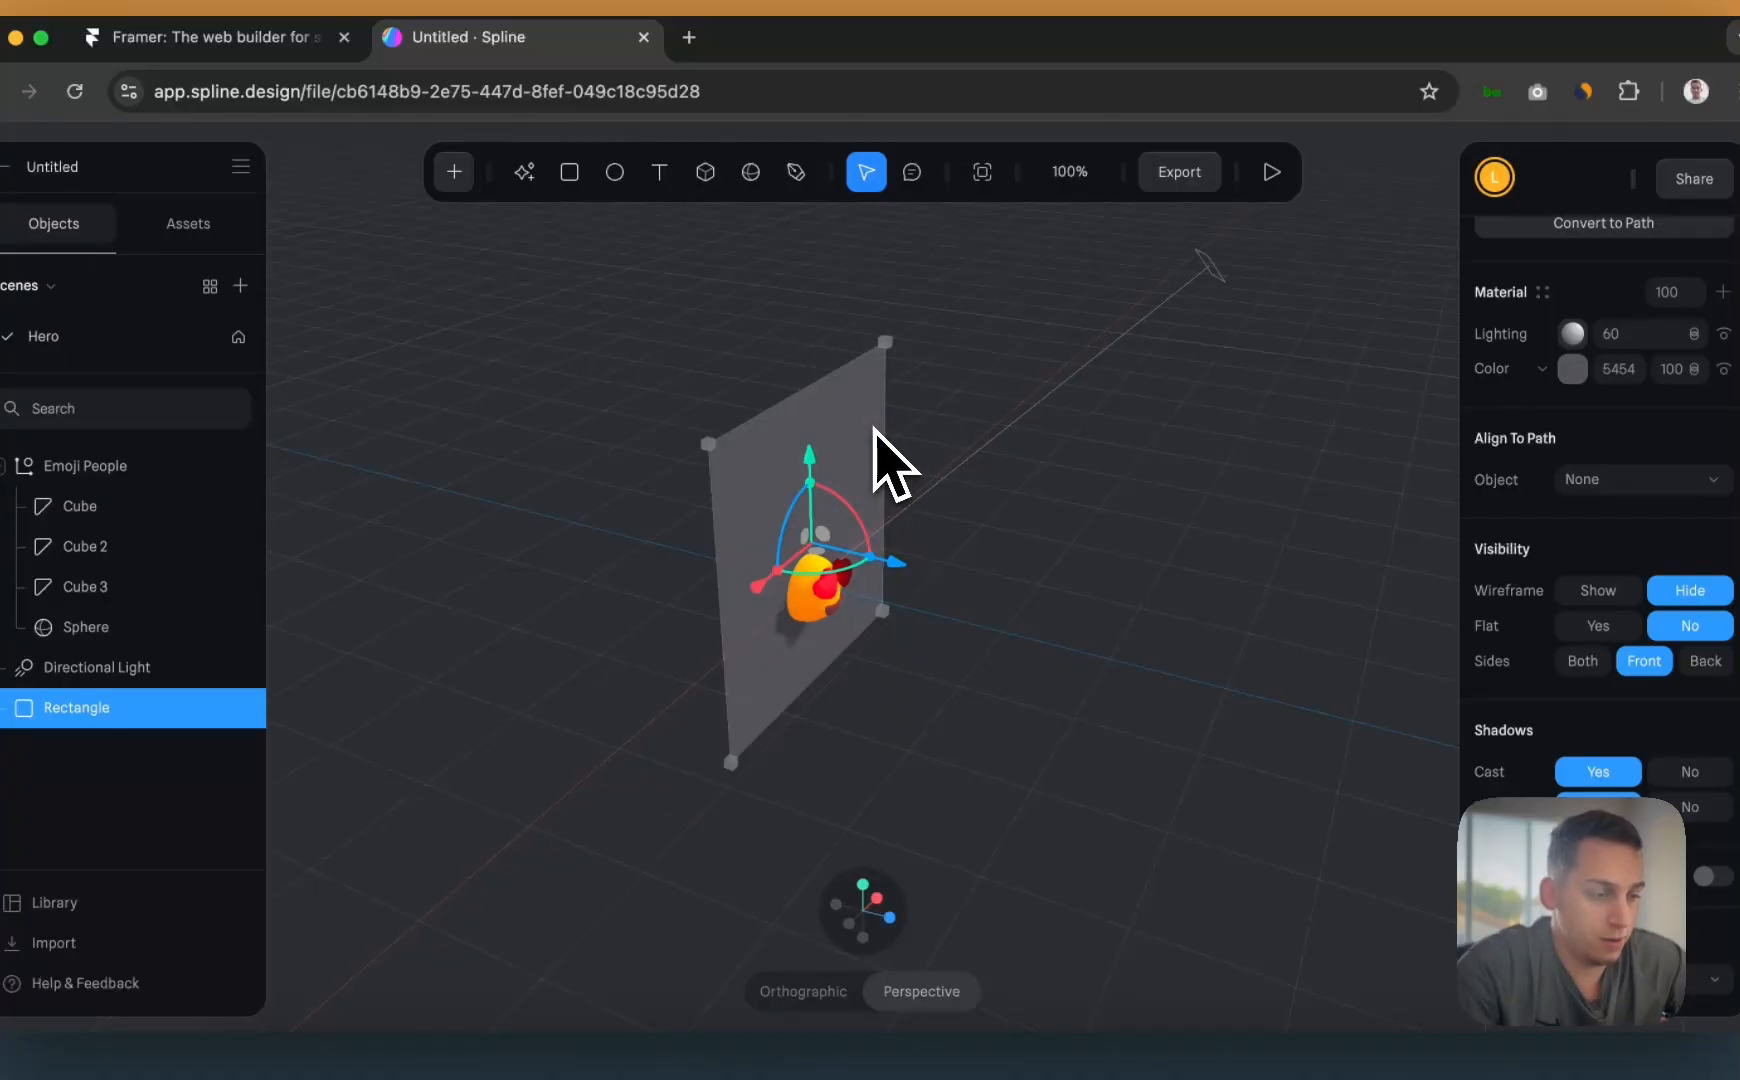
pyautogui.press('BackSpace')
# - Select the Emoji People group and move it along its axes to about X 11.79, Y 7.07, Z 4.58
pyautogui.click(818, 527)
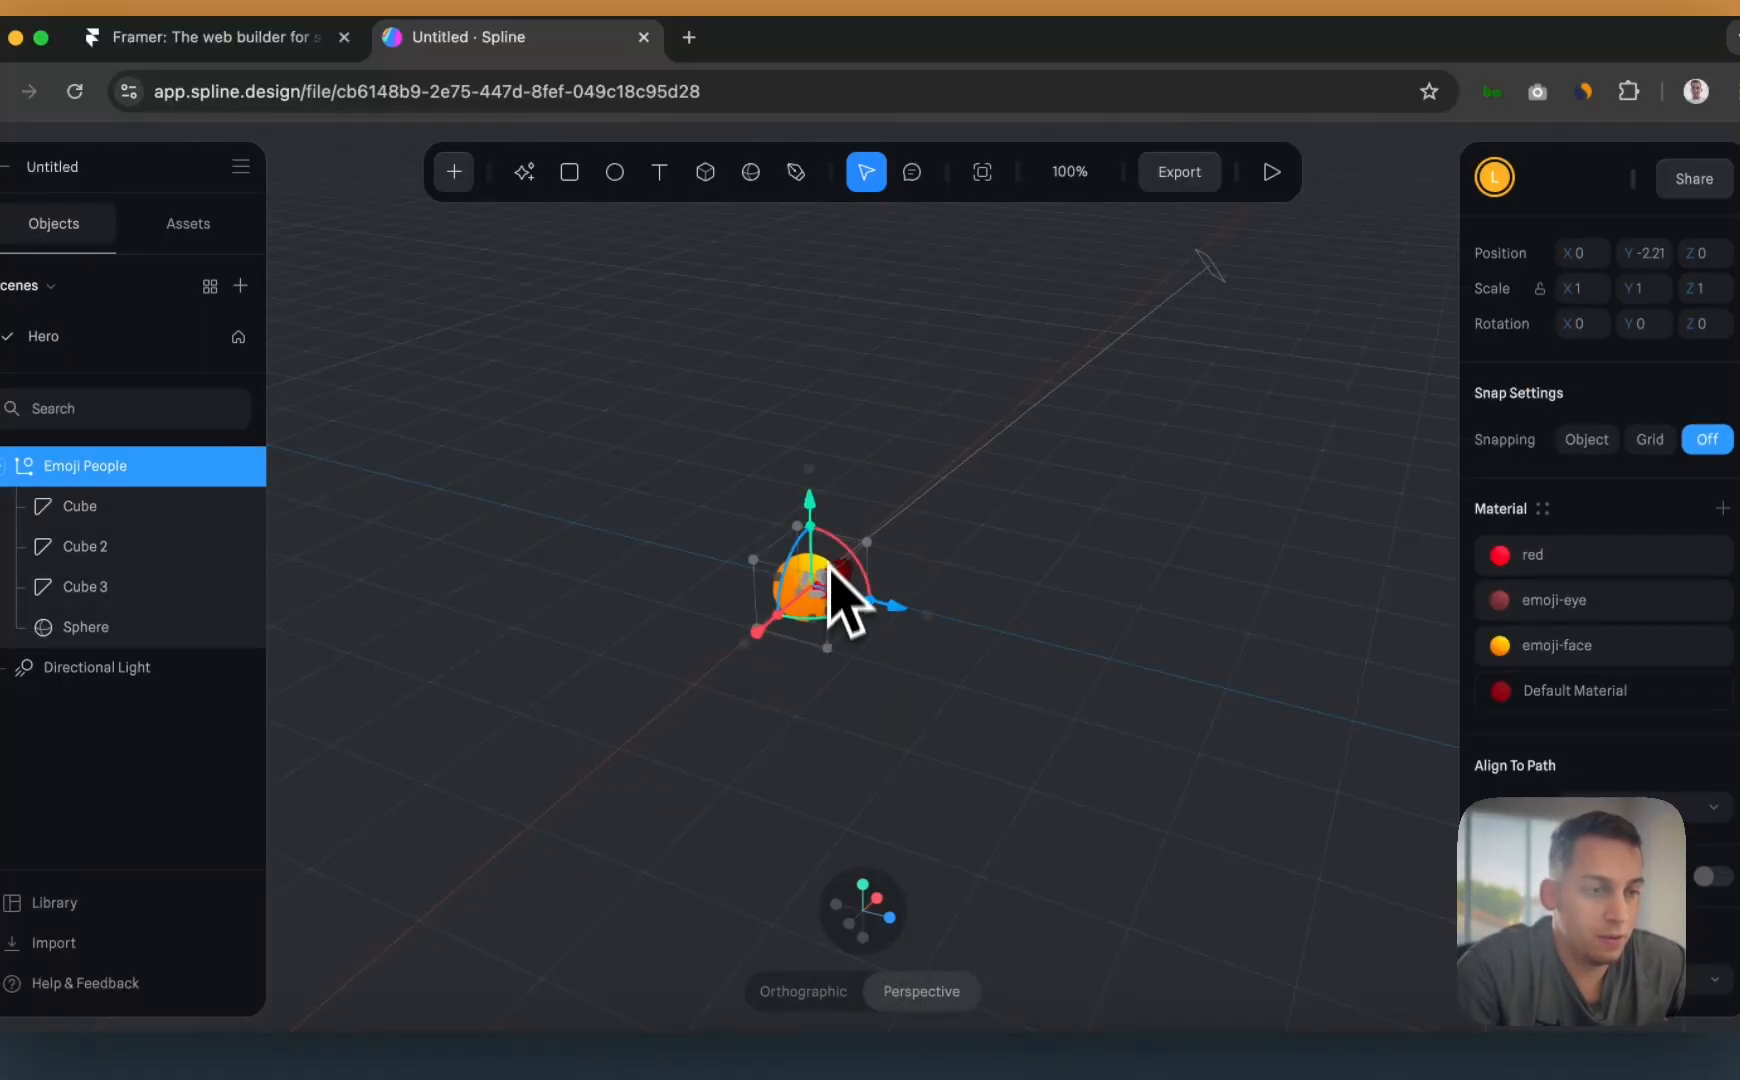
pyautogui.moveTo(817, 508); pyautogui.dragTo(812, 387)
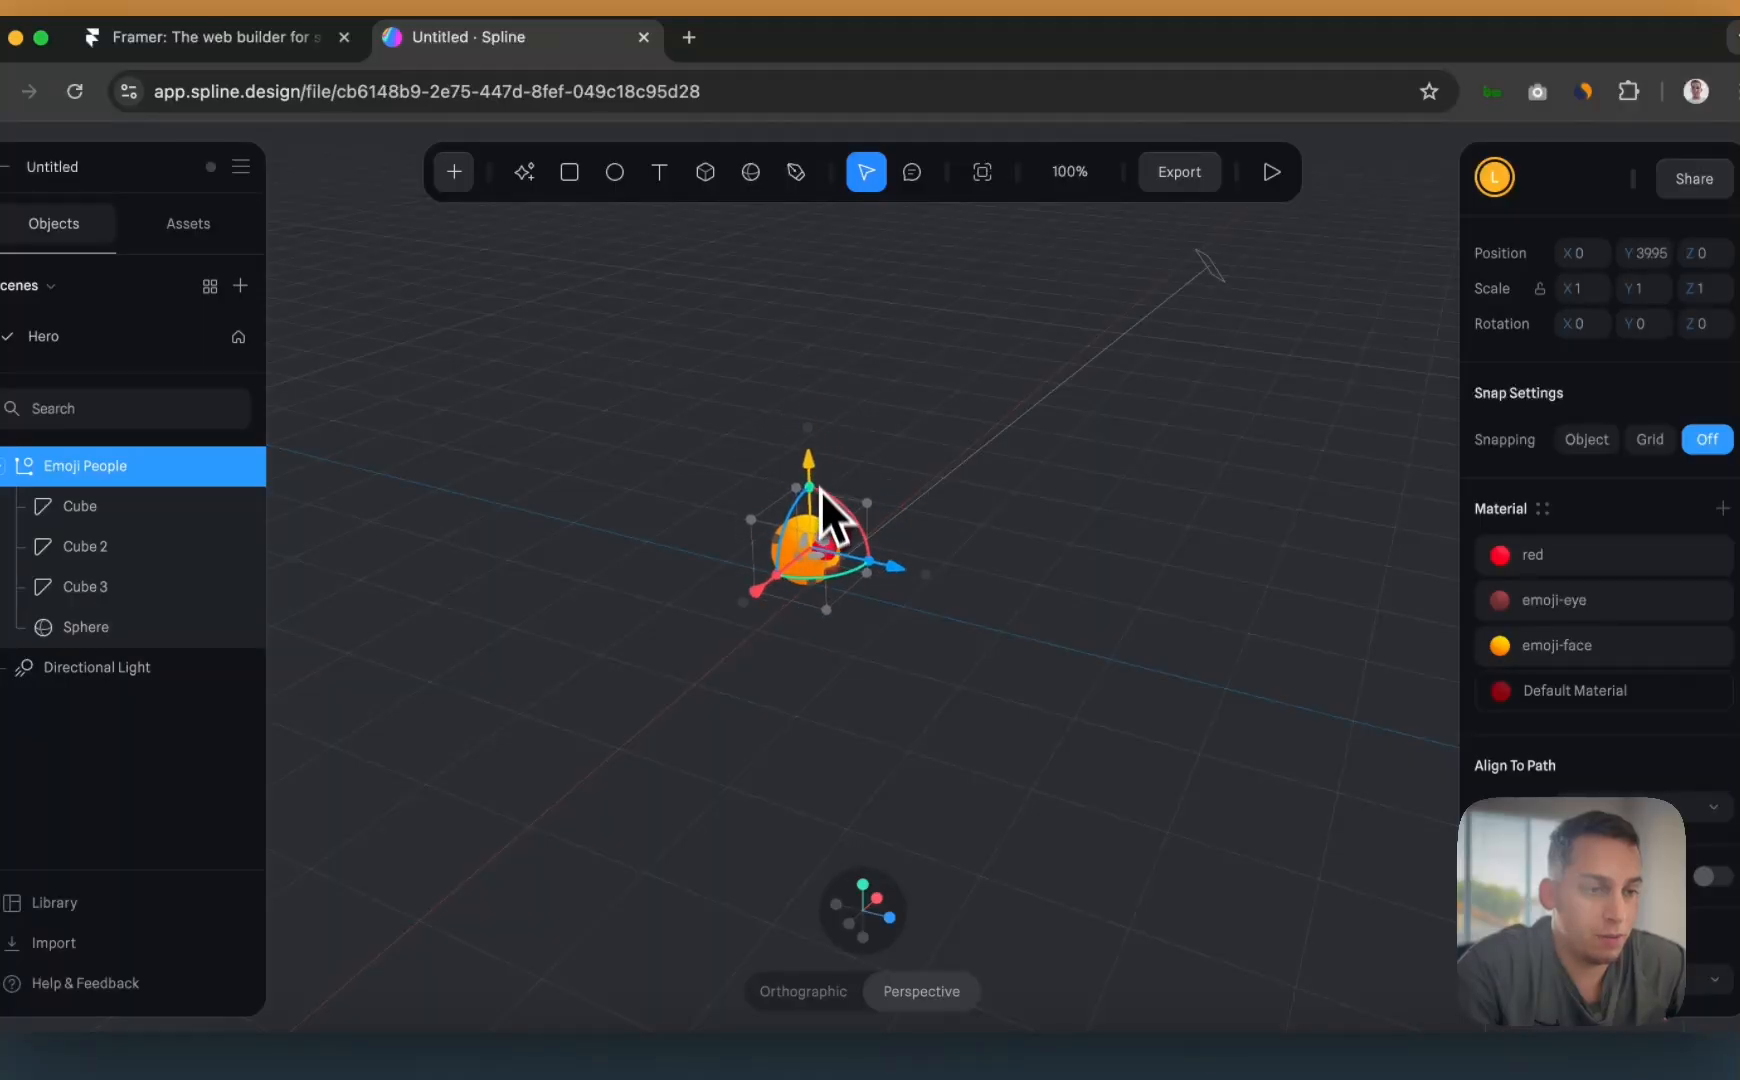
pyautogui.moveTo(714, 697); pyautogui.dragTo(781, 650)
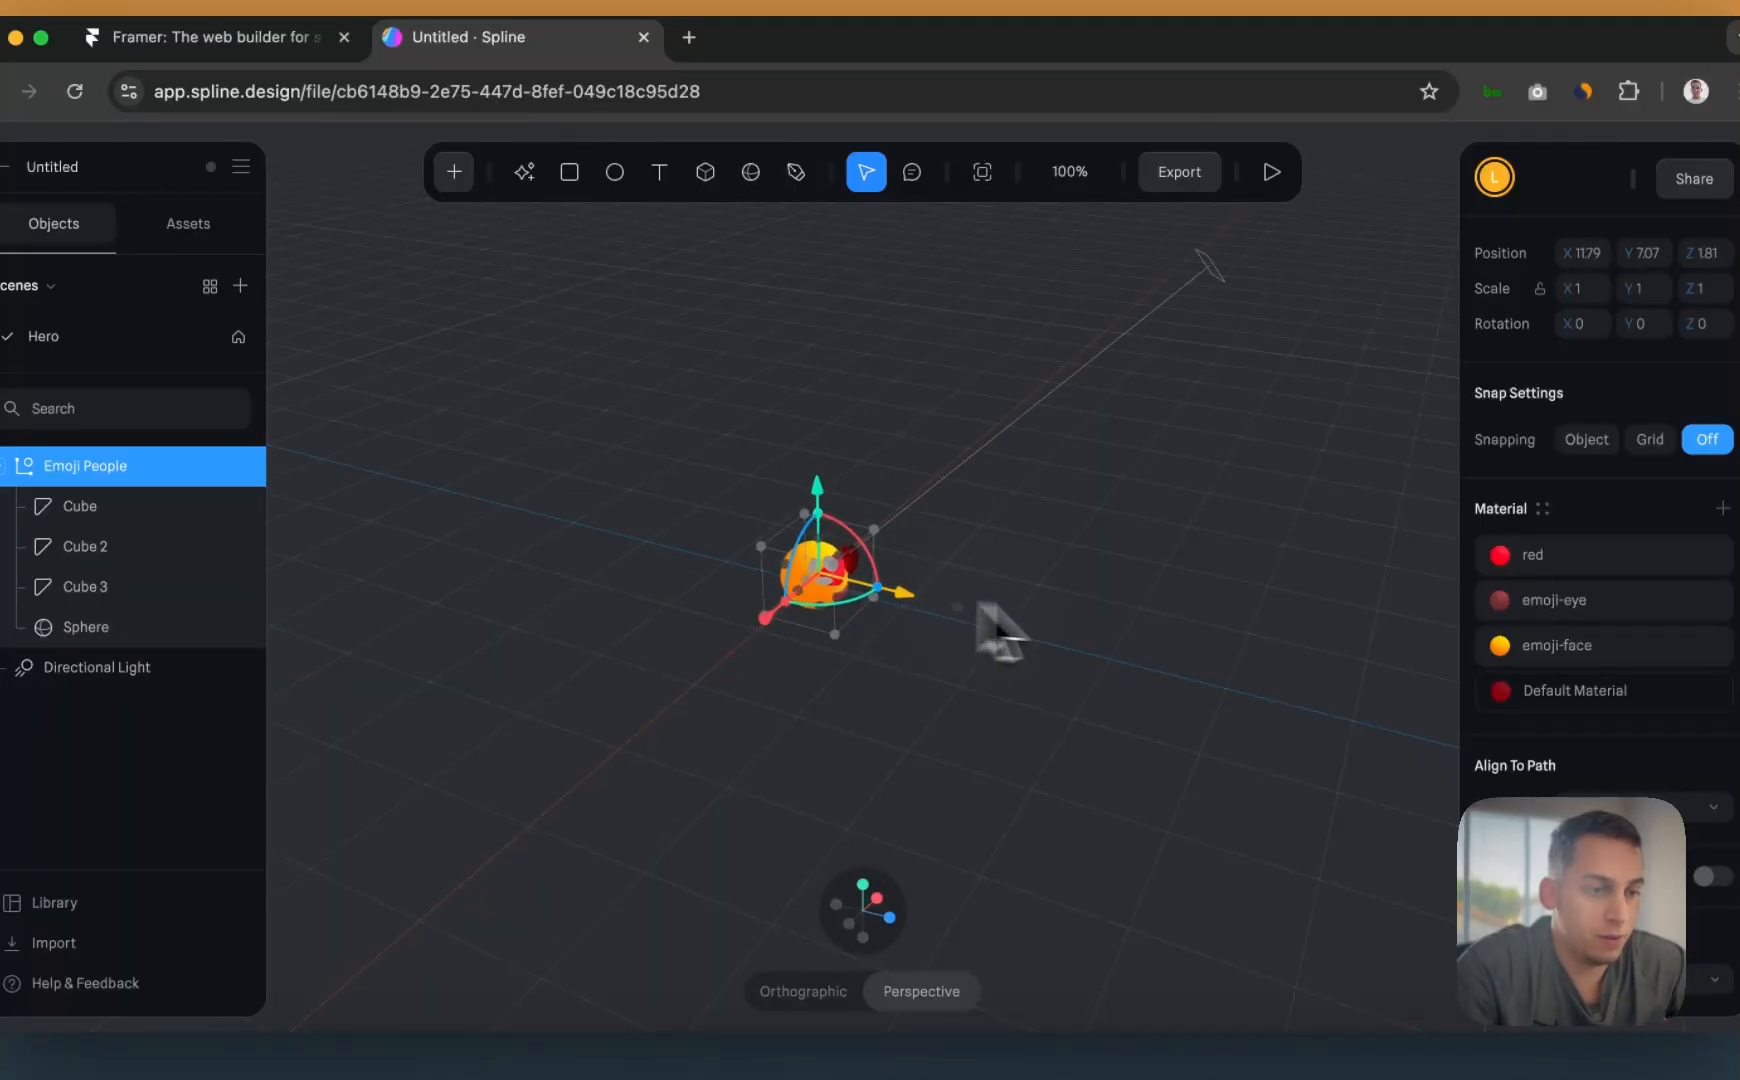
pyautogui.moveTo(979, 606); pyautogui.dragTo(914, 604)
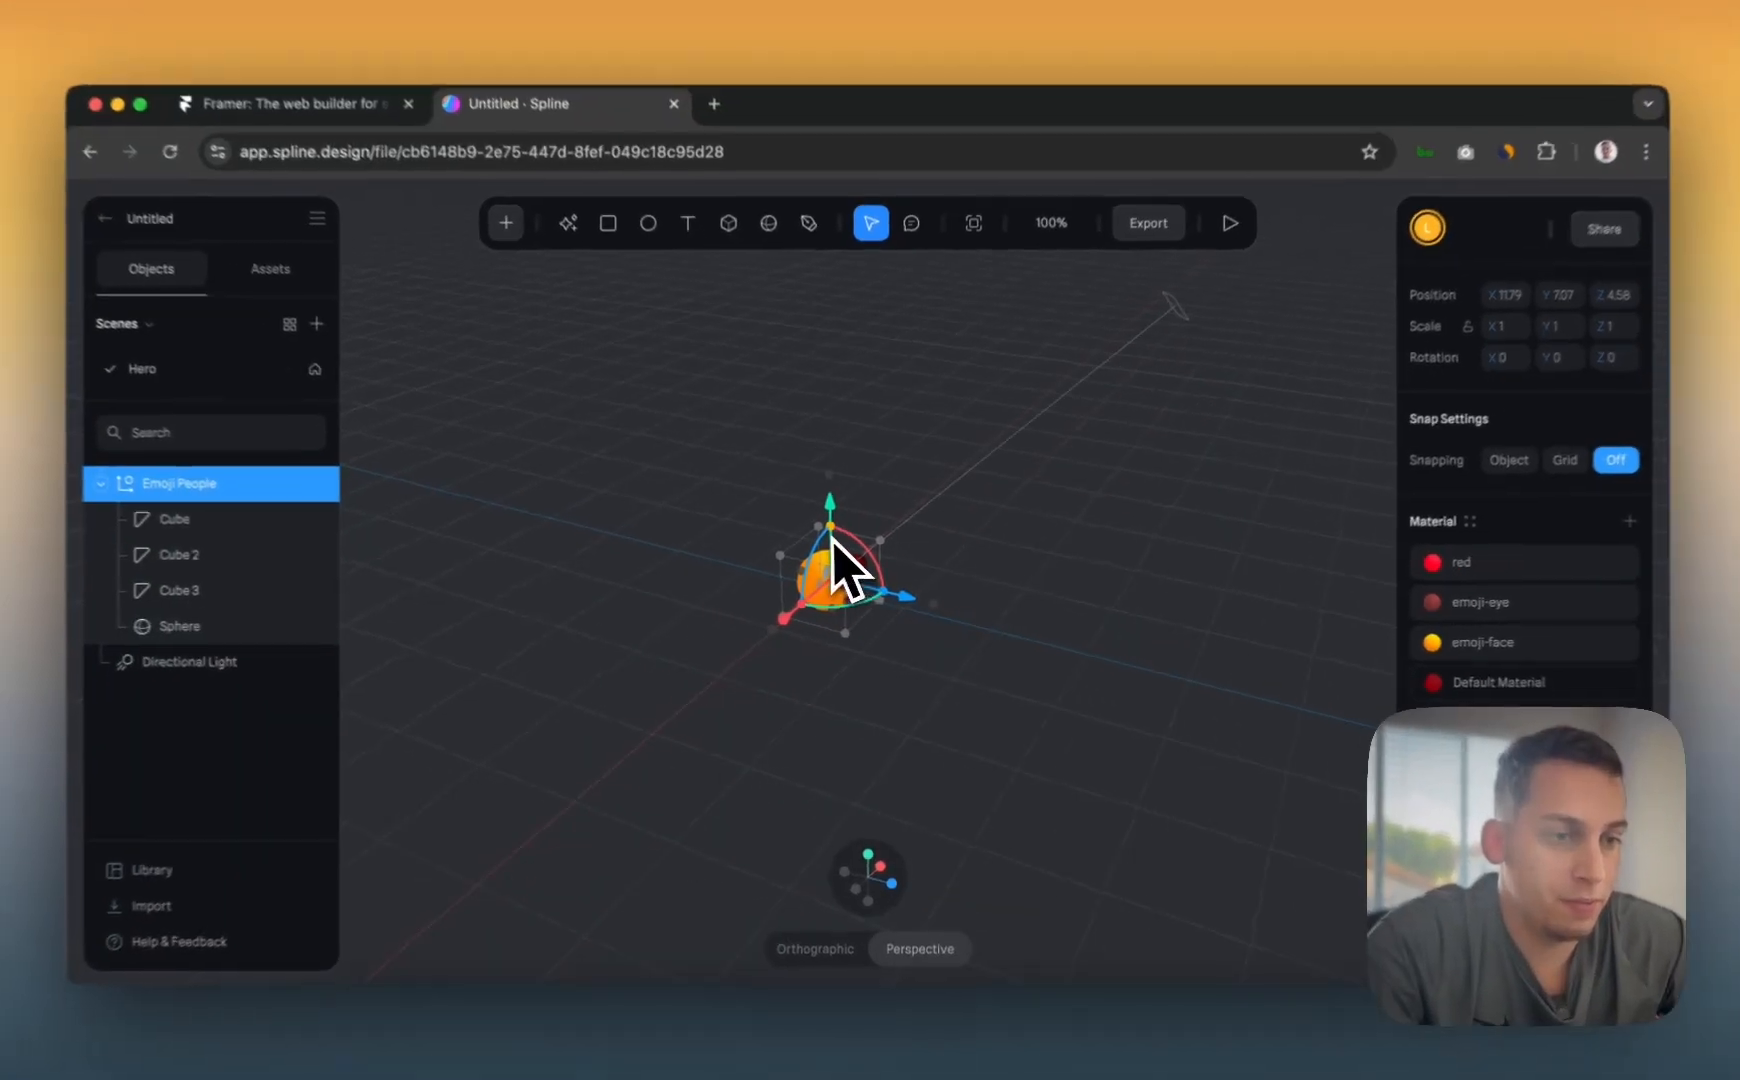
# - Try stretching the Emoji People group to a Z scale of 6.39, undo the stretch and scale the group evenly to 1.24
pyautogui.scroll(5, 839, 515)
pyautogui.scroll(-5, 836, 564)
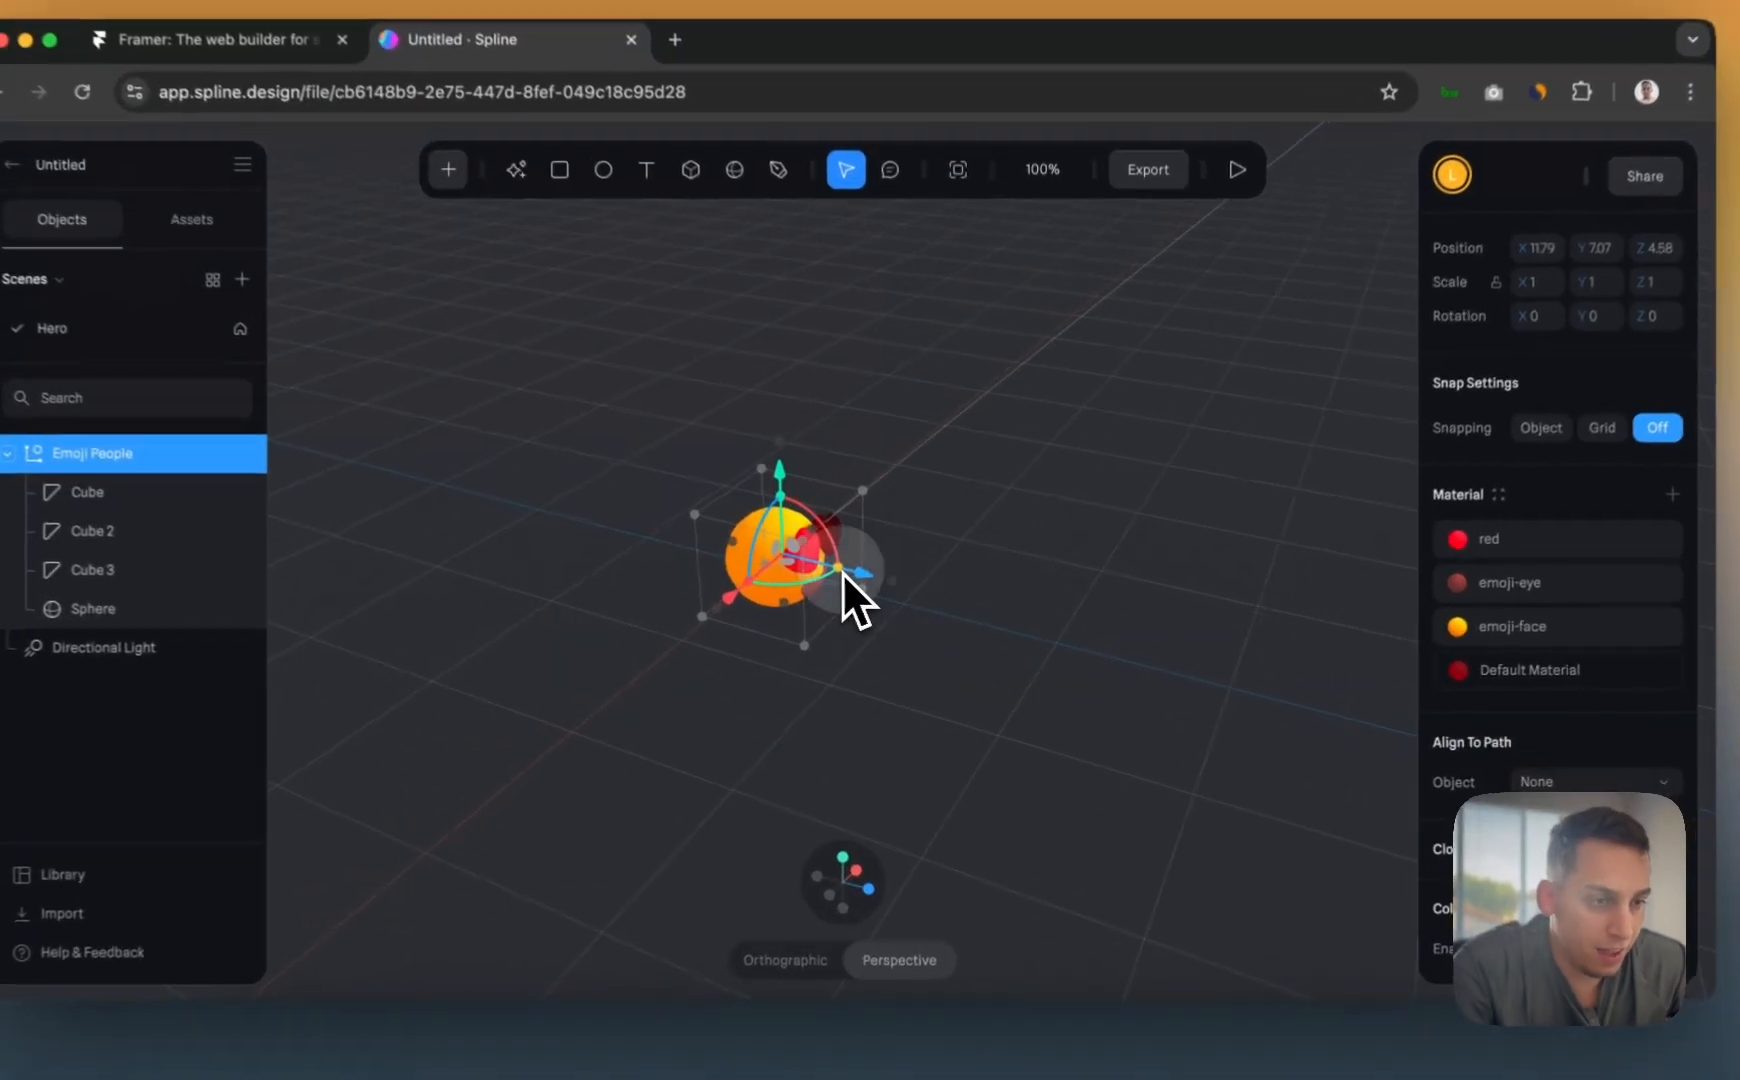
pyautogui.moveTo(870, 598); pyautogui.dragTo(1206, 726)
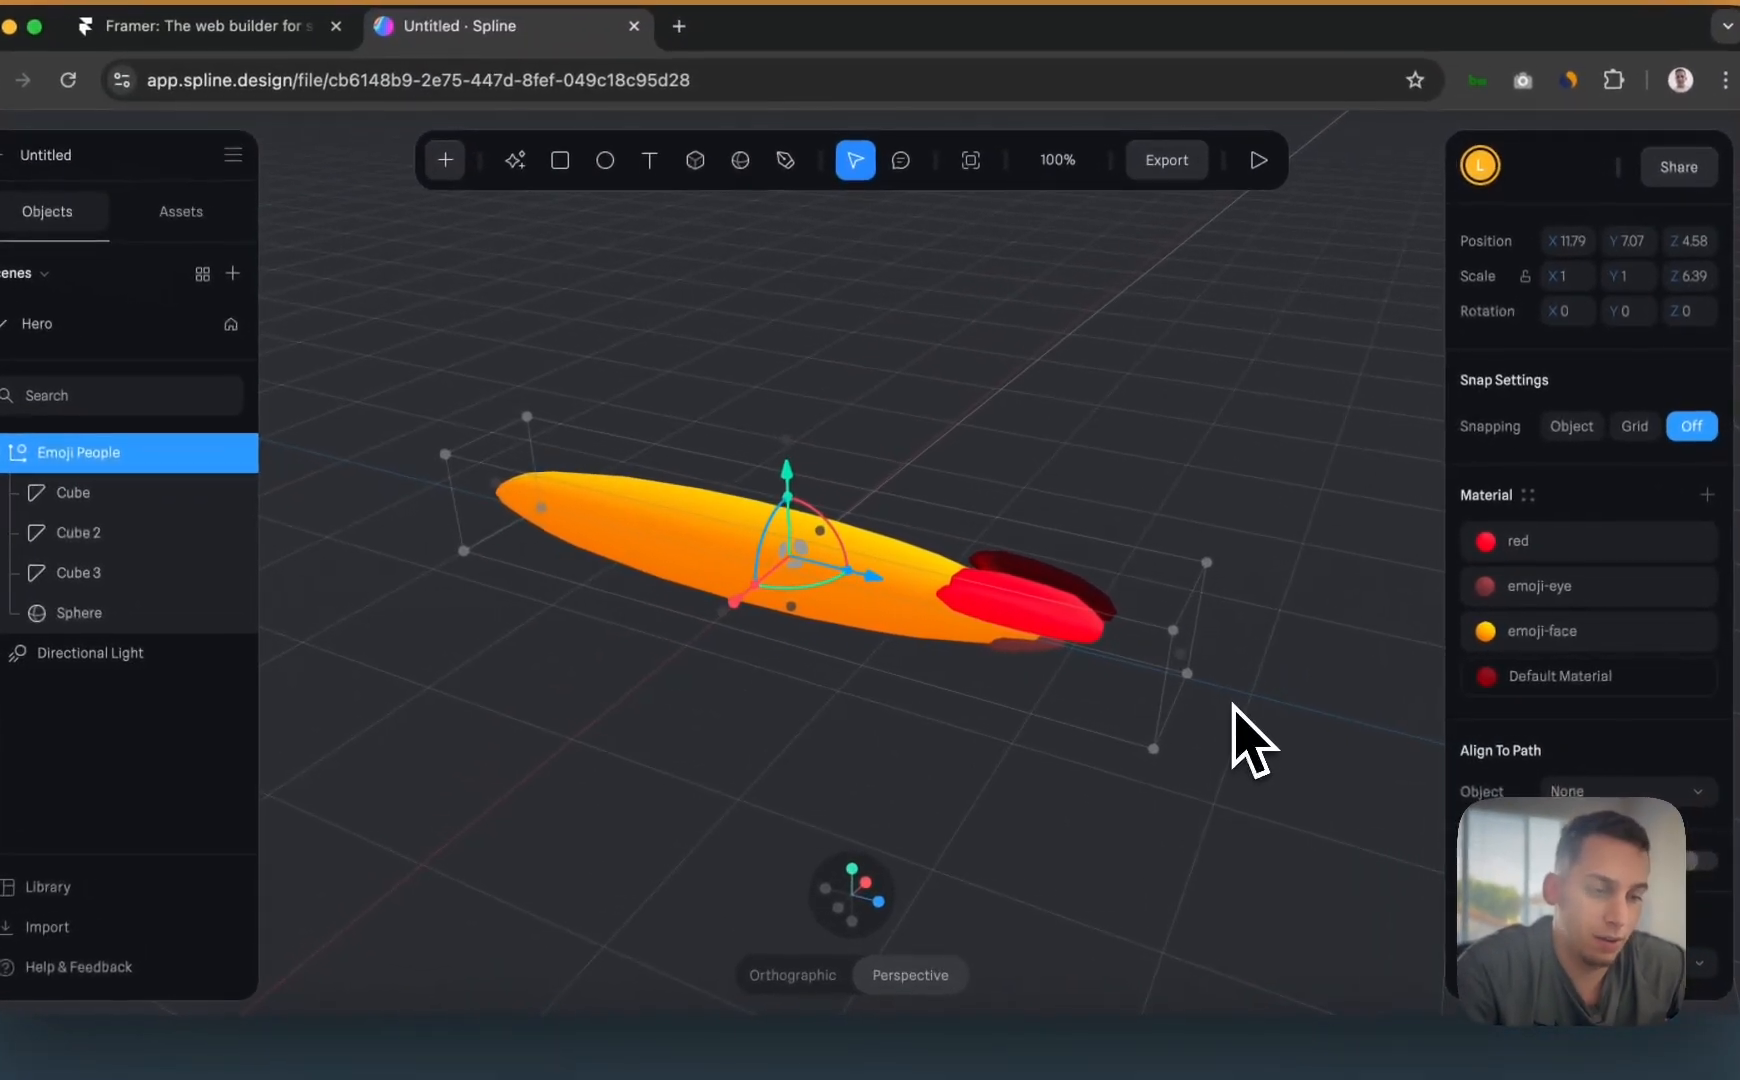
pyautogui.press('super+z')
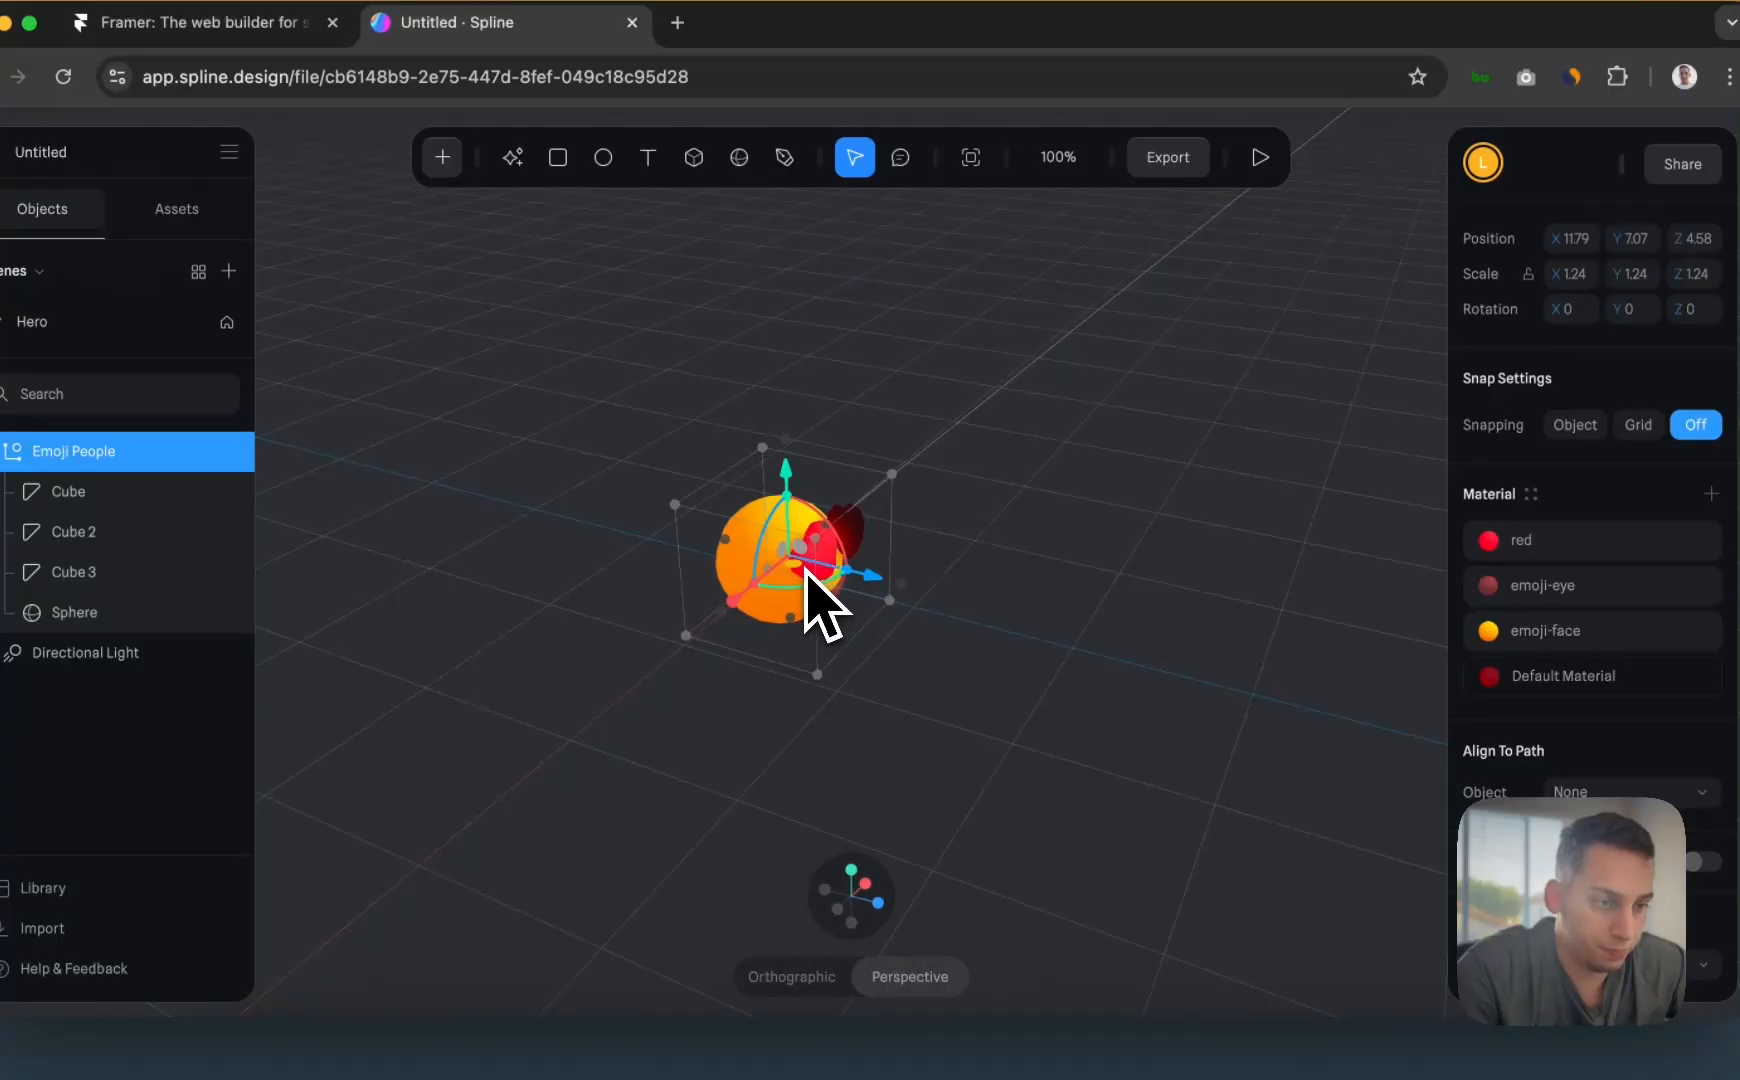
pyautogui.moveTo(809, 635); pyautogui.dragTo(885, 563)
pyautogui.press('super+z')
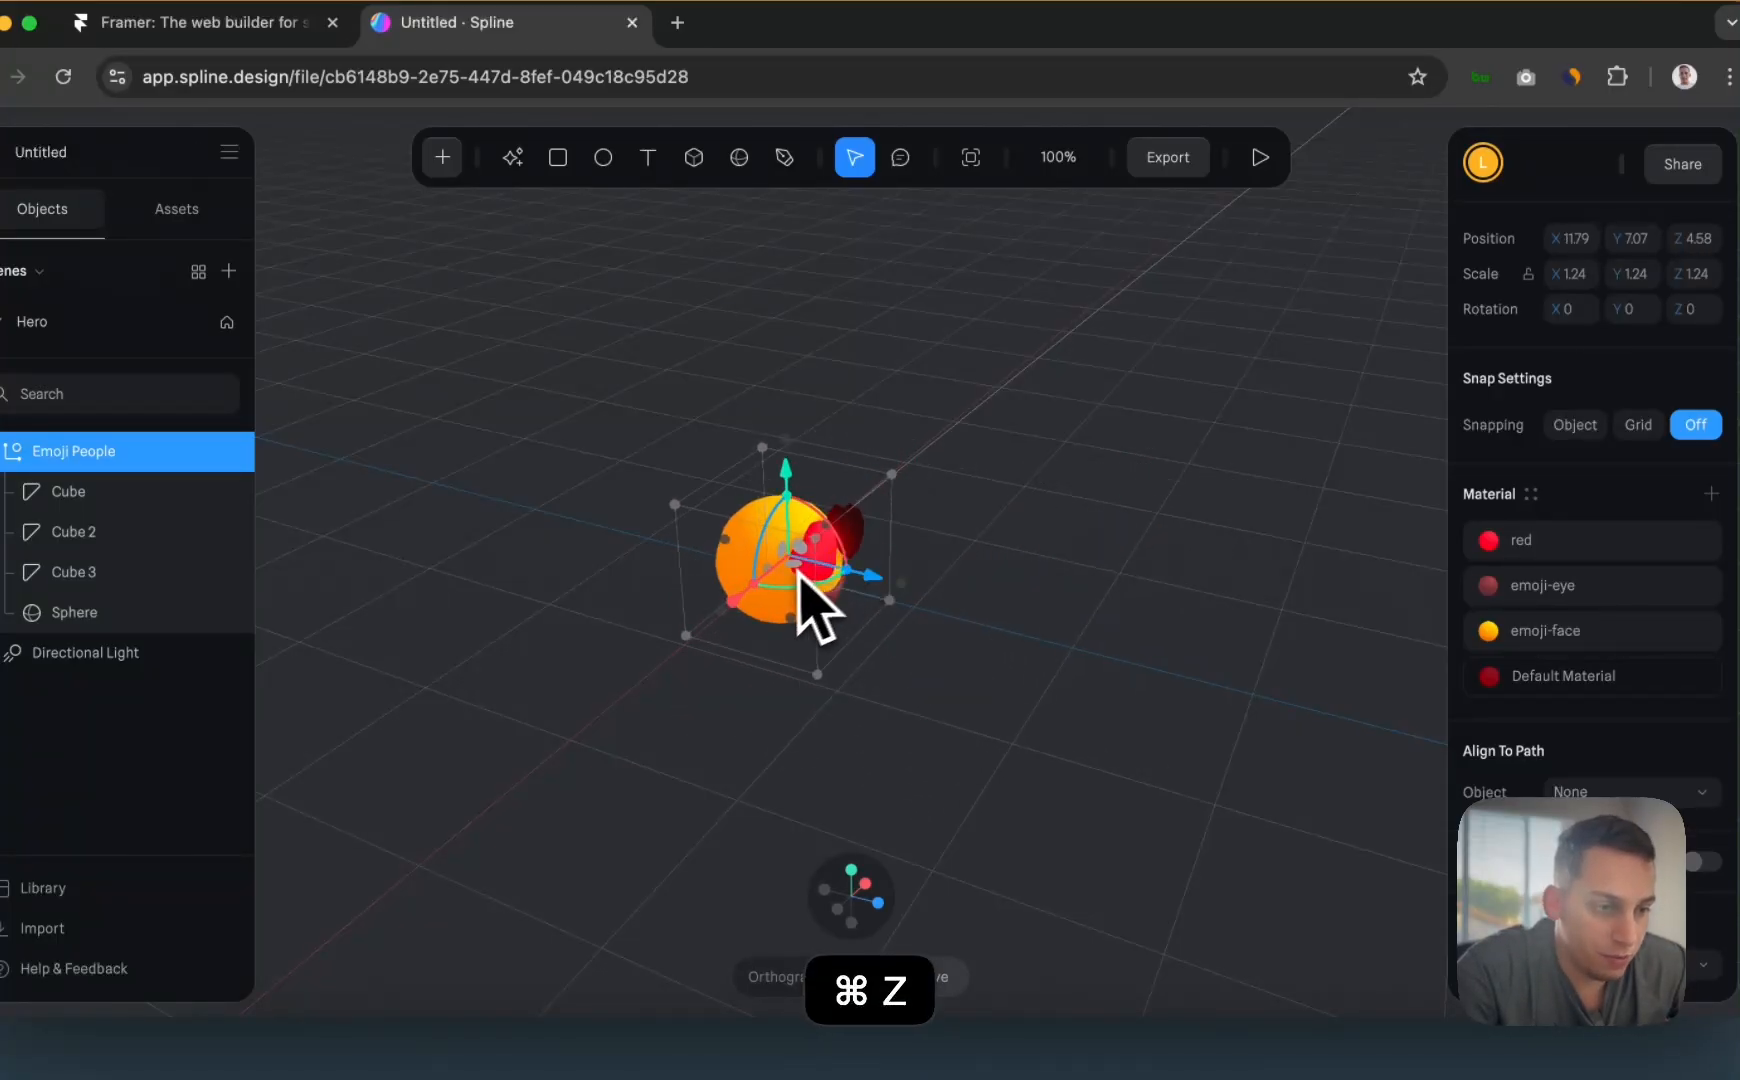
# - Try moving the Emoji People group across the ground plane to about X 3.77, Z -19.17, and undo the move
pyautogui.moveTo(798, 575); pyautogui.dragTo(824, 542)
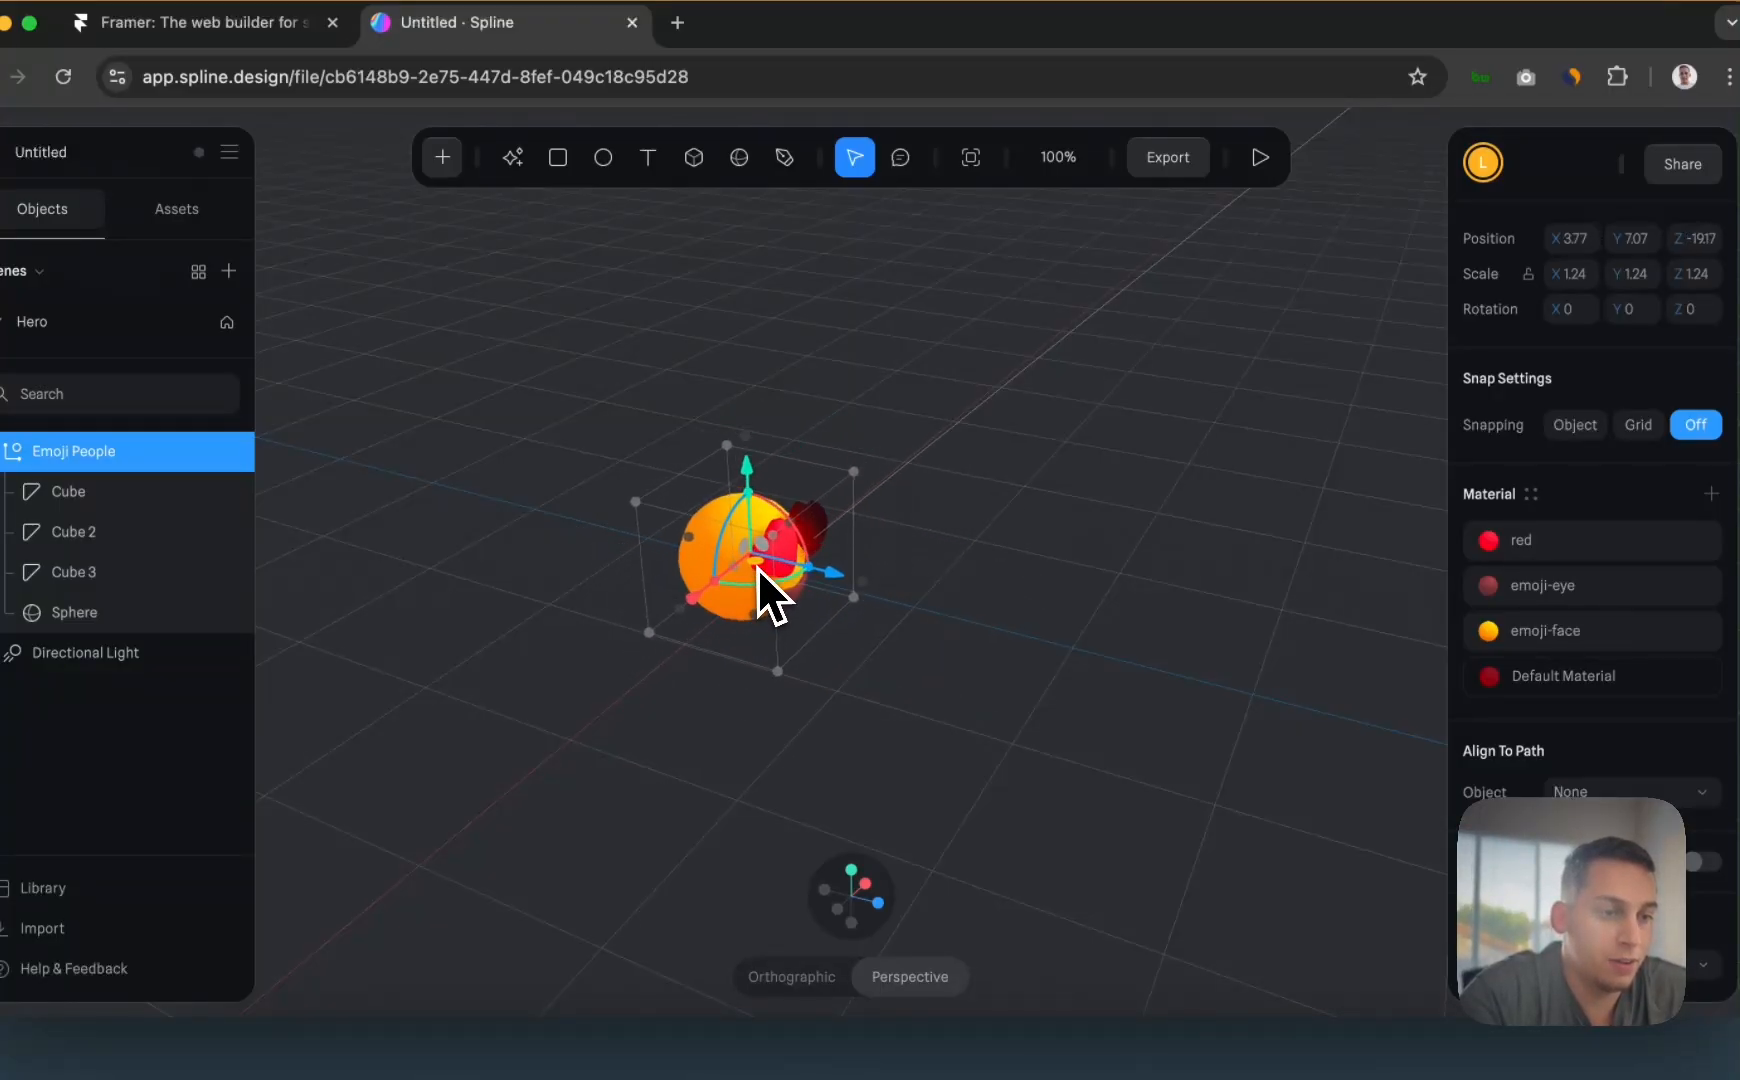
pyautogui.press('super+z')
pyautogui.press('super+z')
pyautogui.press('super+z')
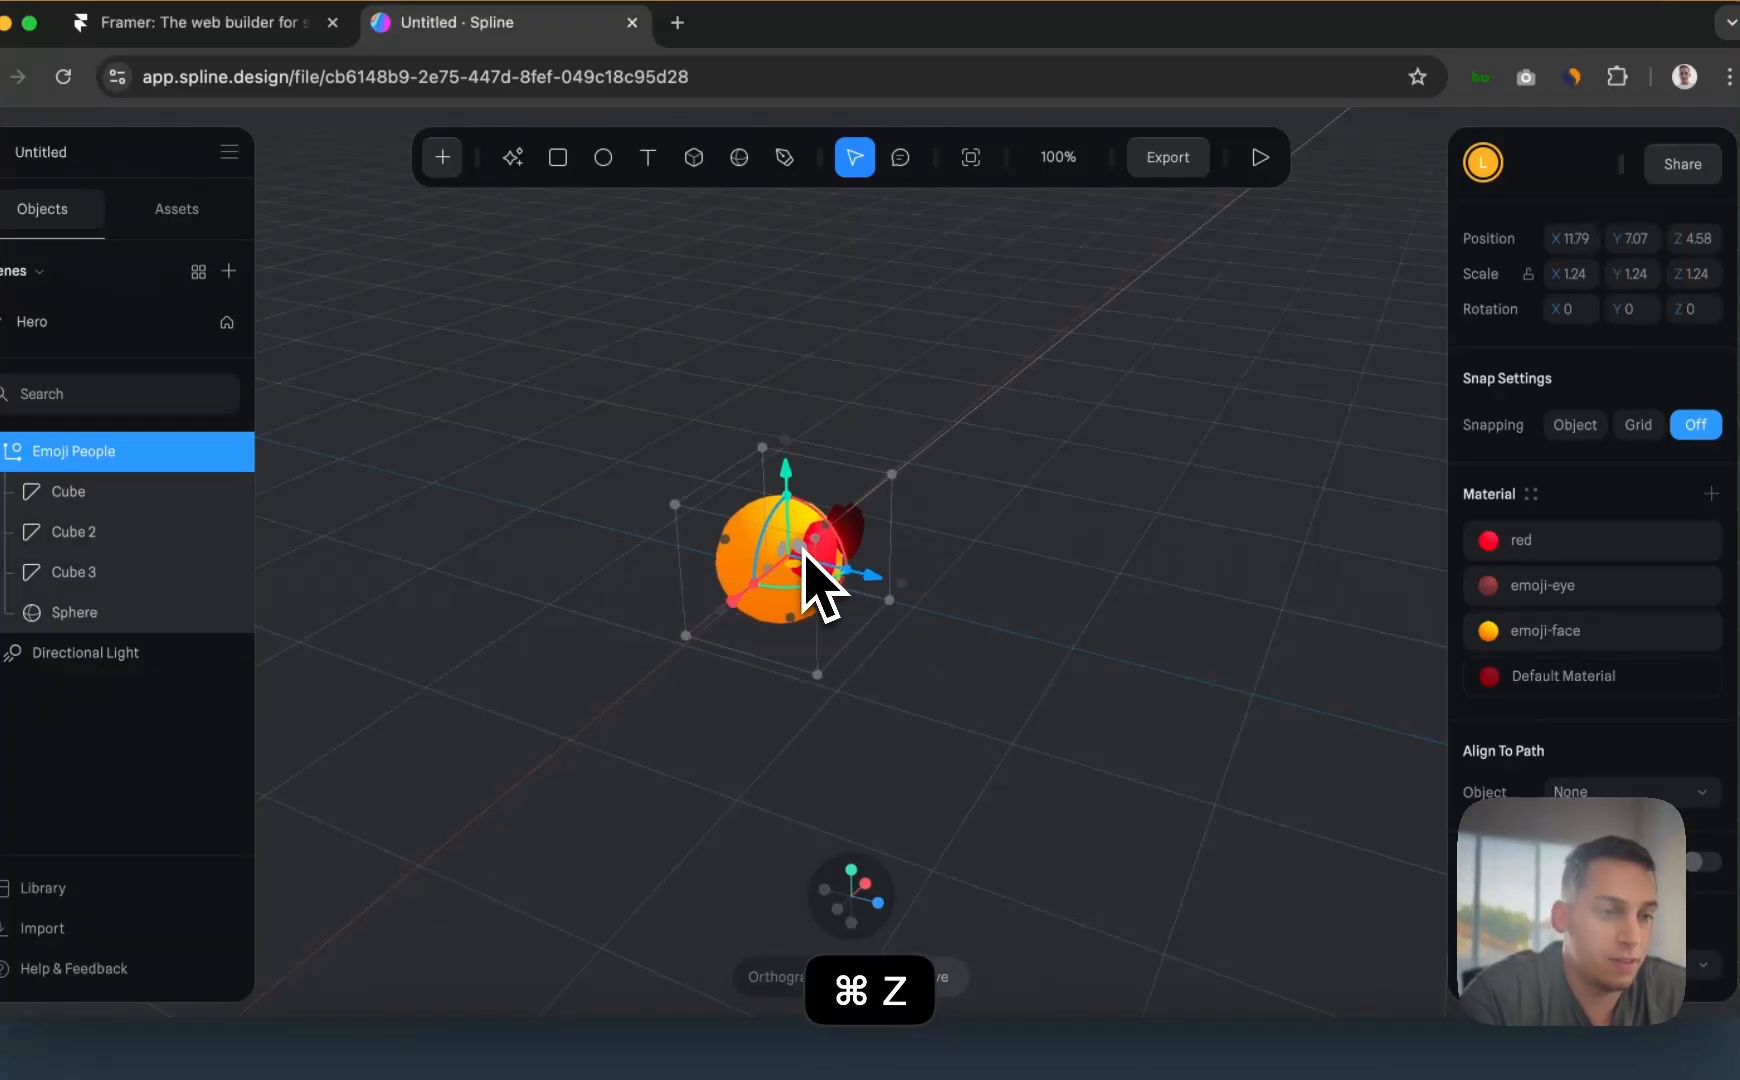
# - Shift the Emoji People group slightly along the Z axis to about 1.06
pyautogui.moveTo(965, 587); pyautogui.dragTo(826, 480)
pyautogui.press('super+grave')
pyautogui.press('super+z')
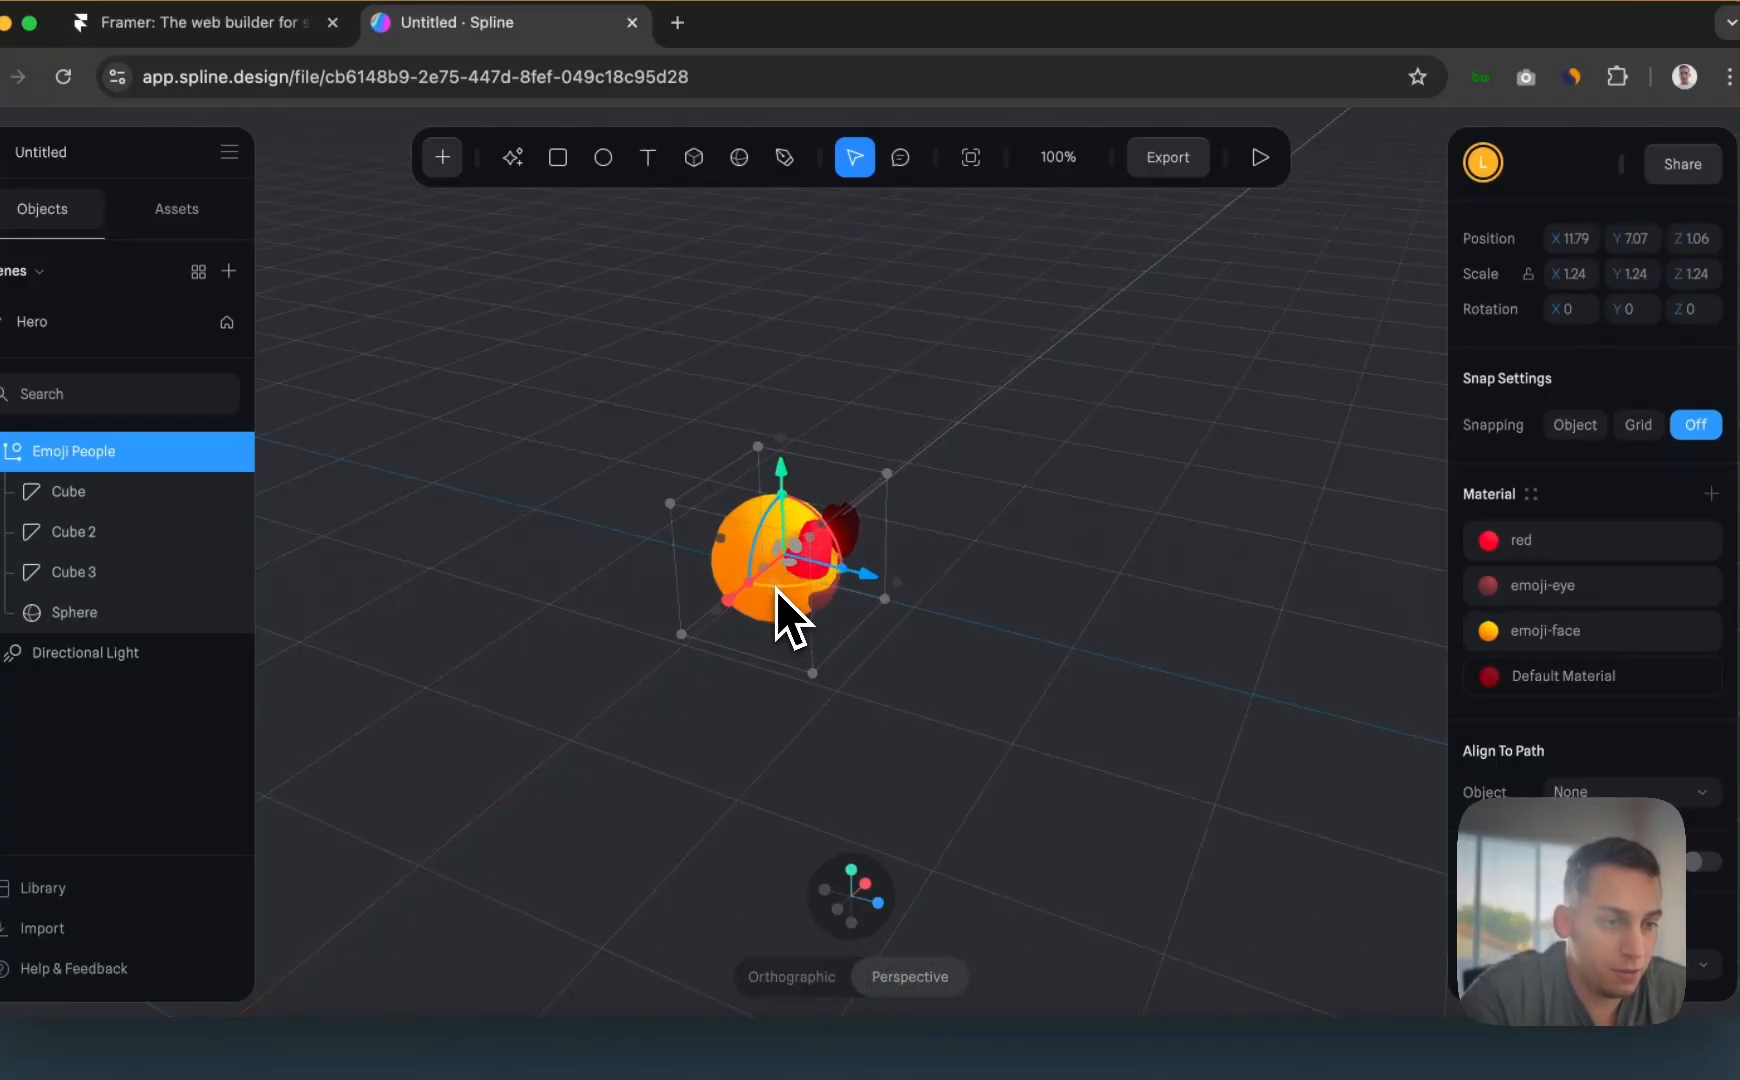
# - Try rotating the Emoji People group about its axes, including about -61.6° around Z, and undo the rotations
pyautogui.moveTo(907, 473); pyautogui.dragTo(585, 635)
pyautogui.press('super+z')
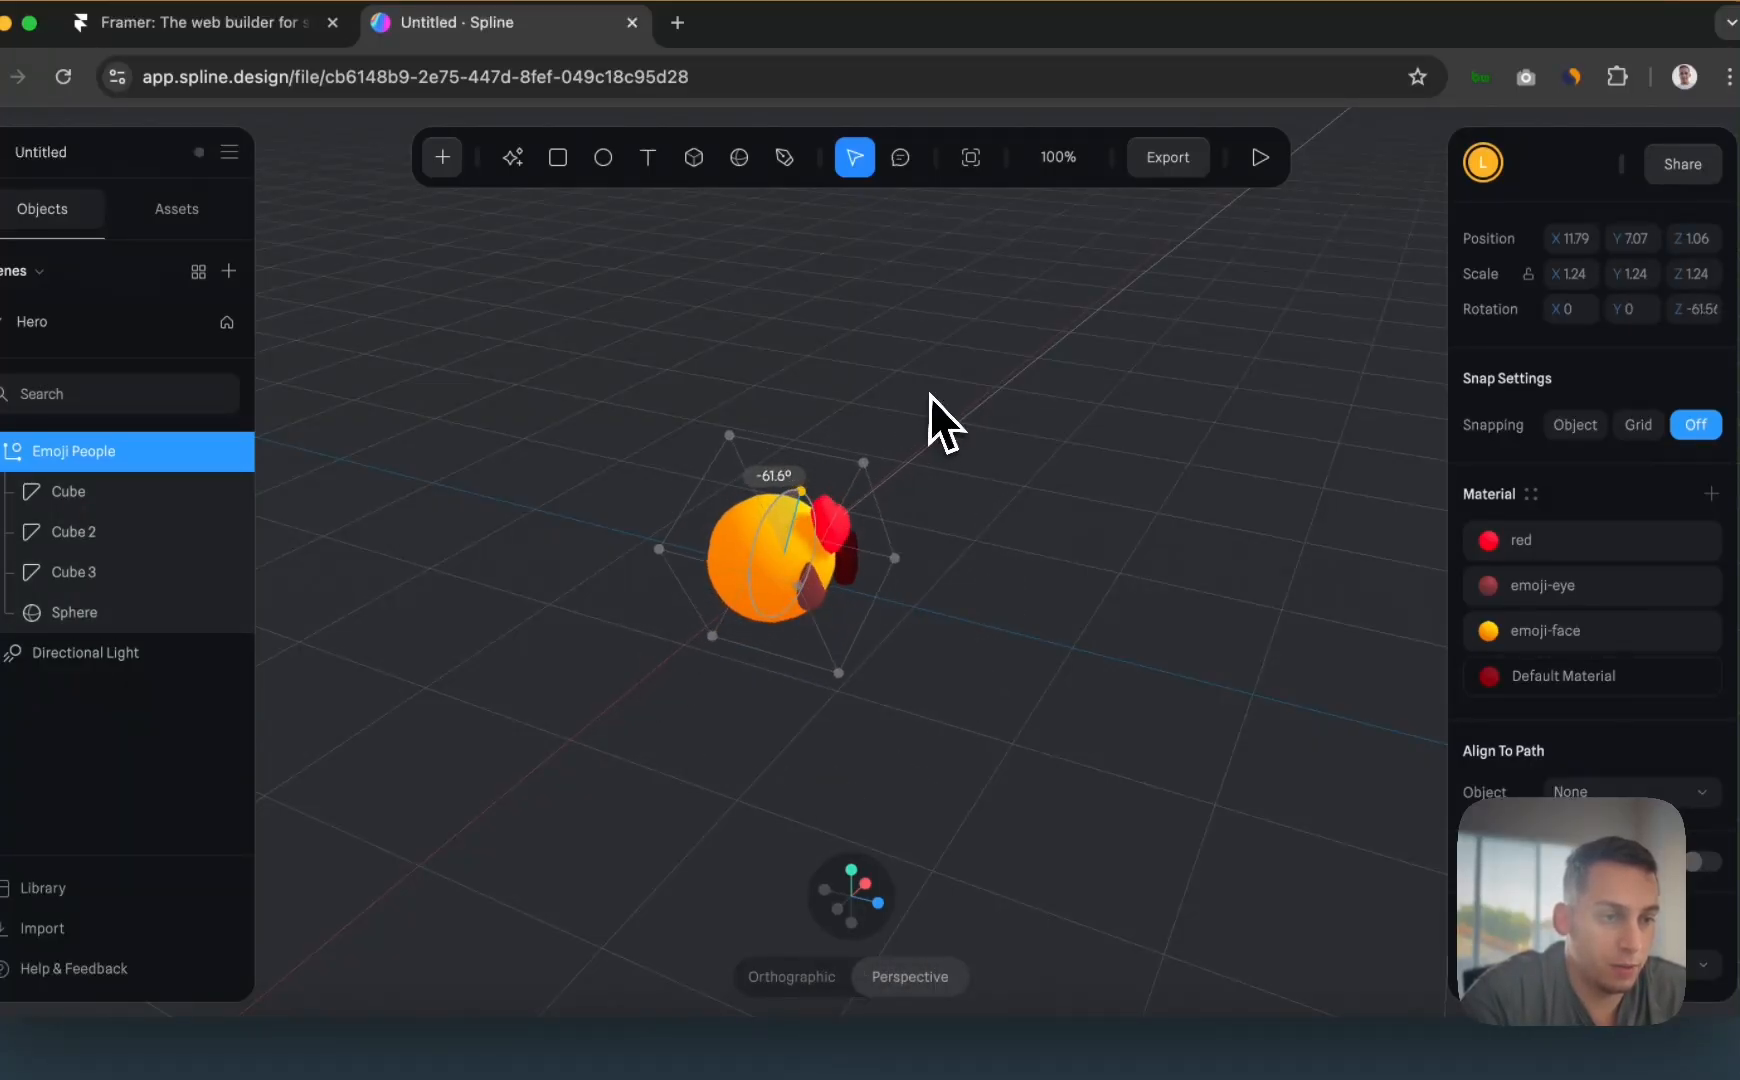
pyautogui.moveTo(930, 396); pyautogui.dragTo(674, 627)
pyautogui.moveTo(810, 888); pyautogui.dragTo(843, 400)
pyautogui.press('super+z')
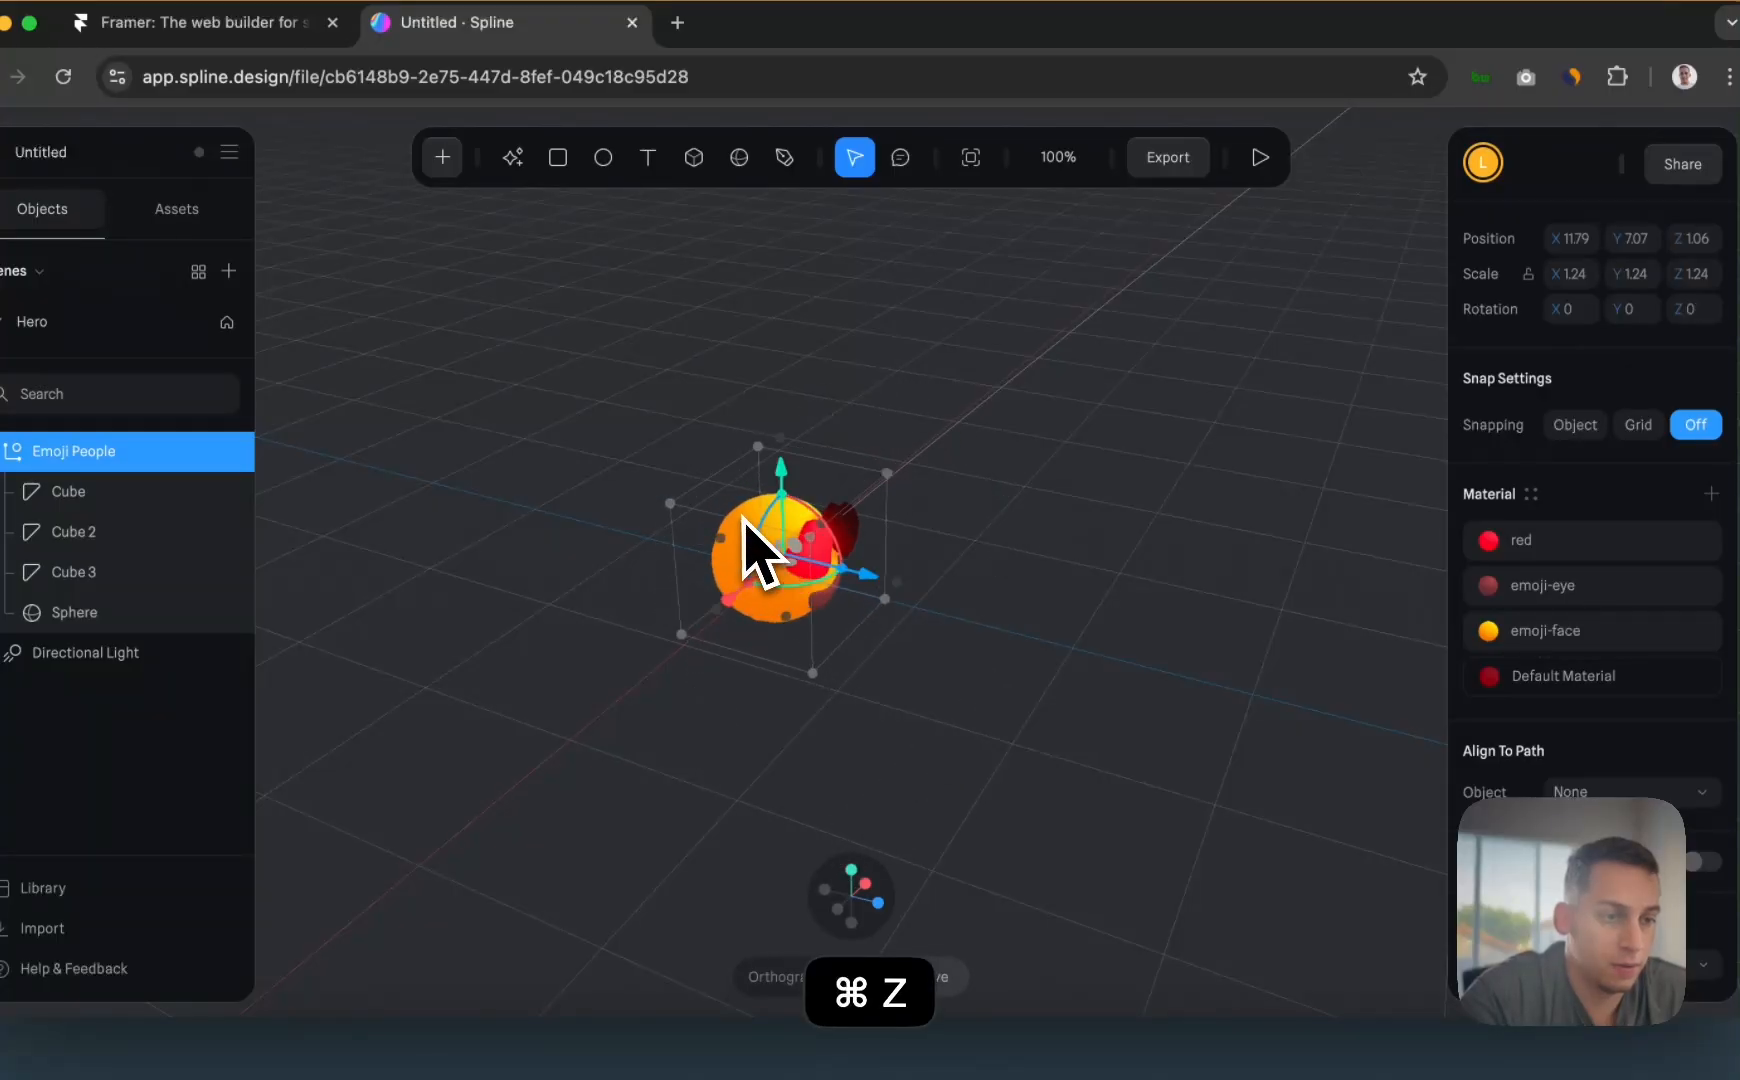
# - Try enlarging the Emoji People group from a bounding-box corner to about scale X 2.80, Y 1.77, Z 2.80, and undo it
pyautogui.click(960, 552)
pyautogui.click(798, 546)
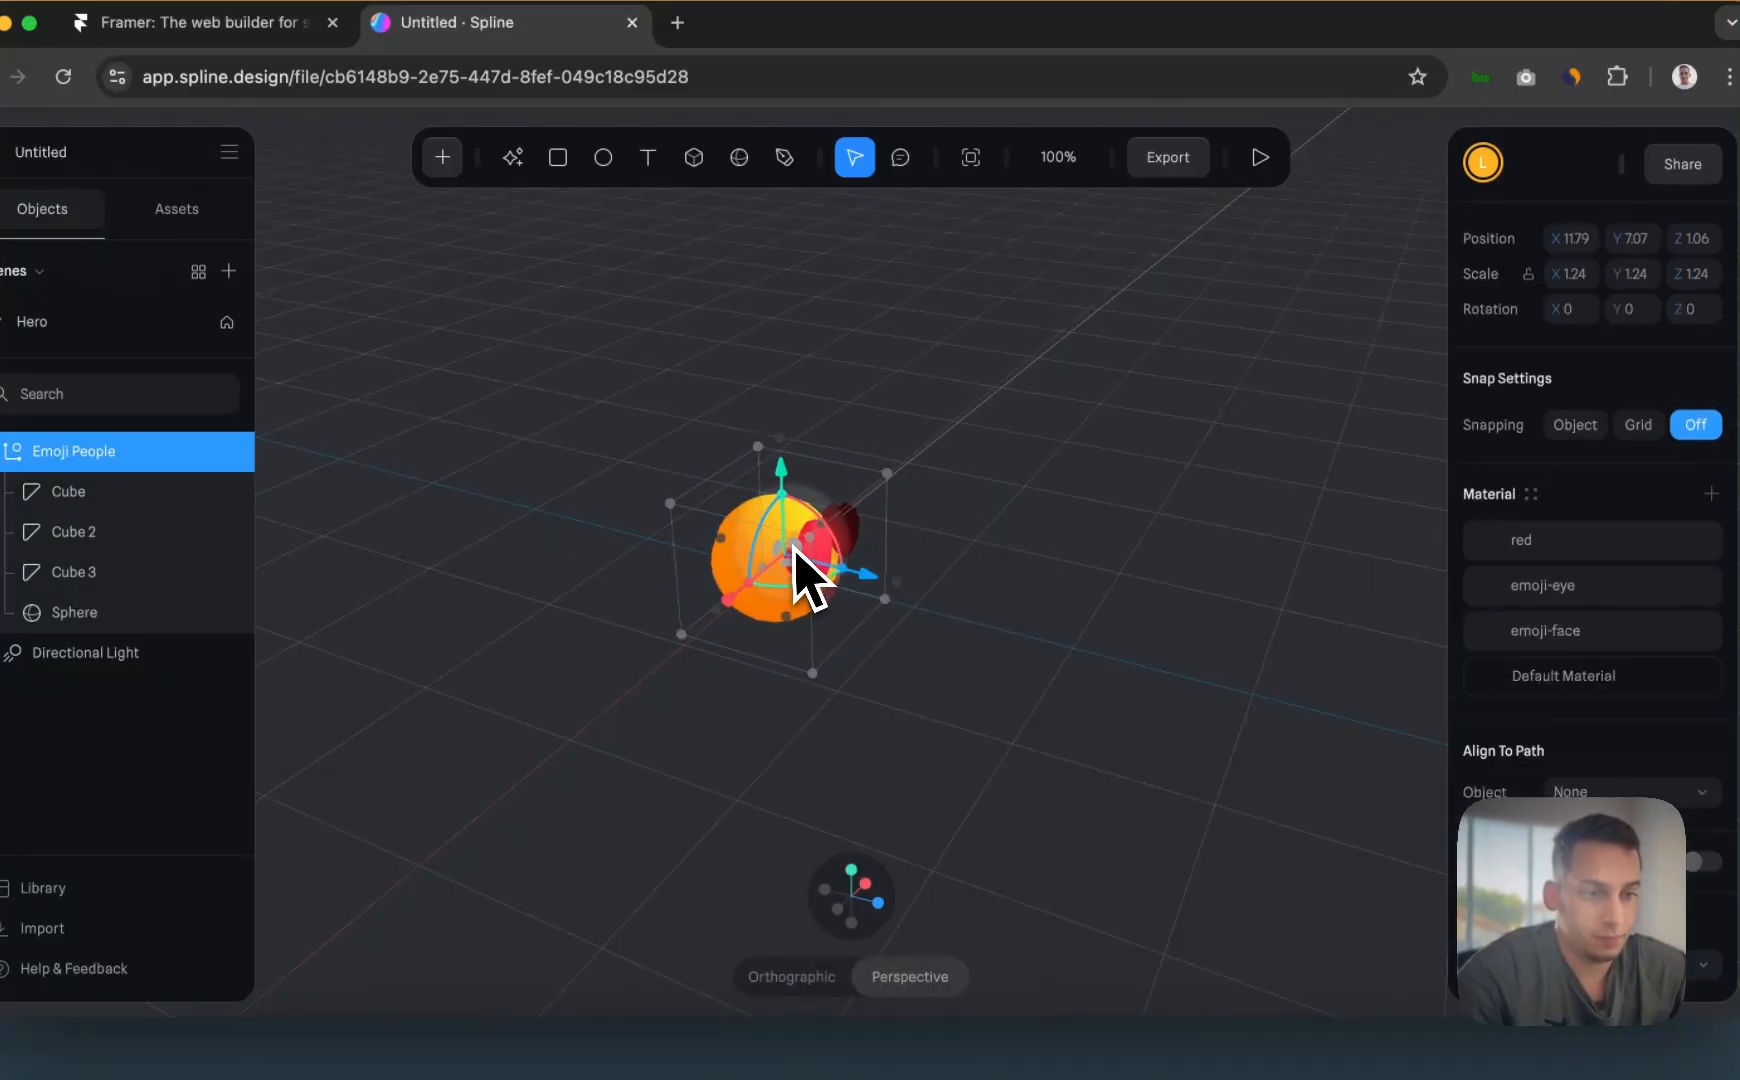
pyautogui.moveTo(897, 480); pyautogui.dragTo(1190, 408)
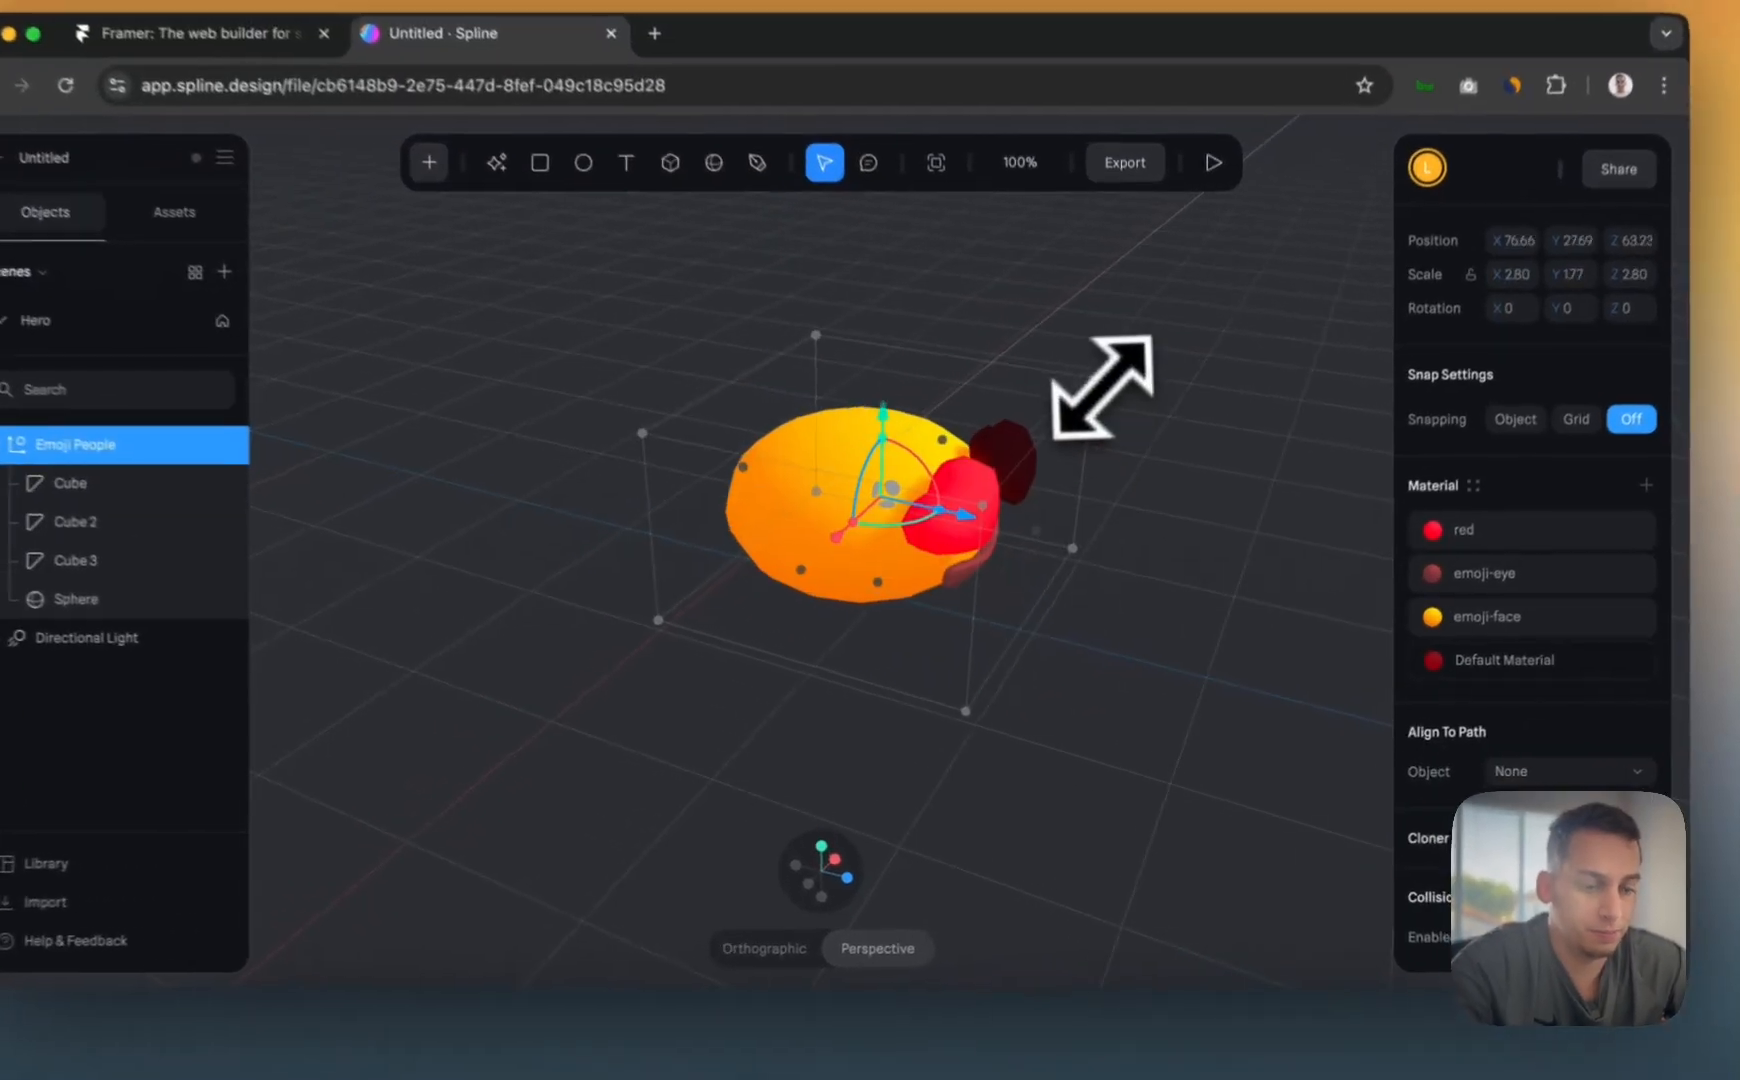
pyautogui.press('super+z')
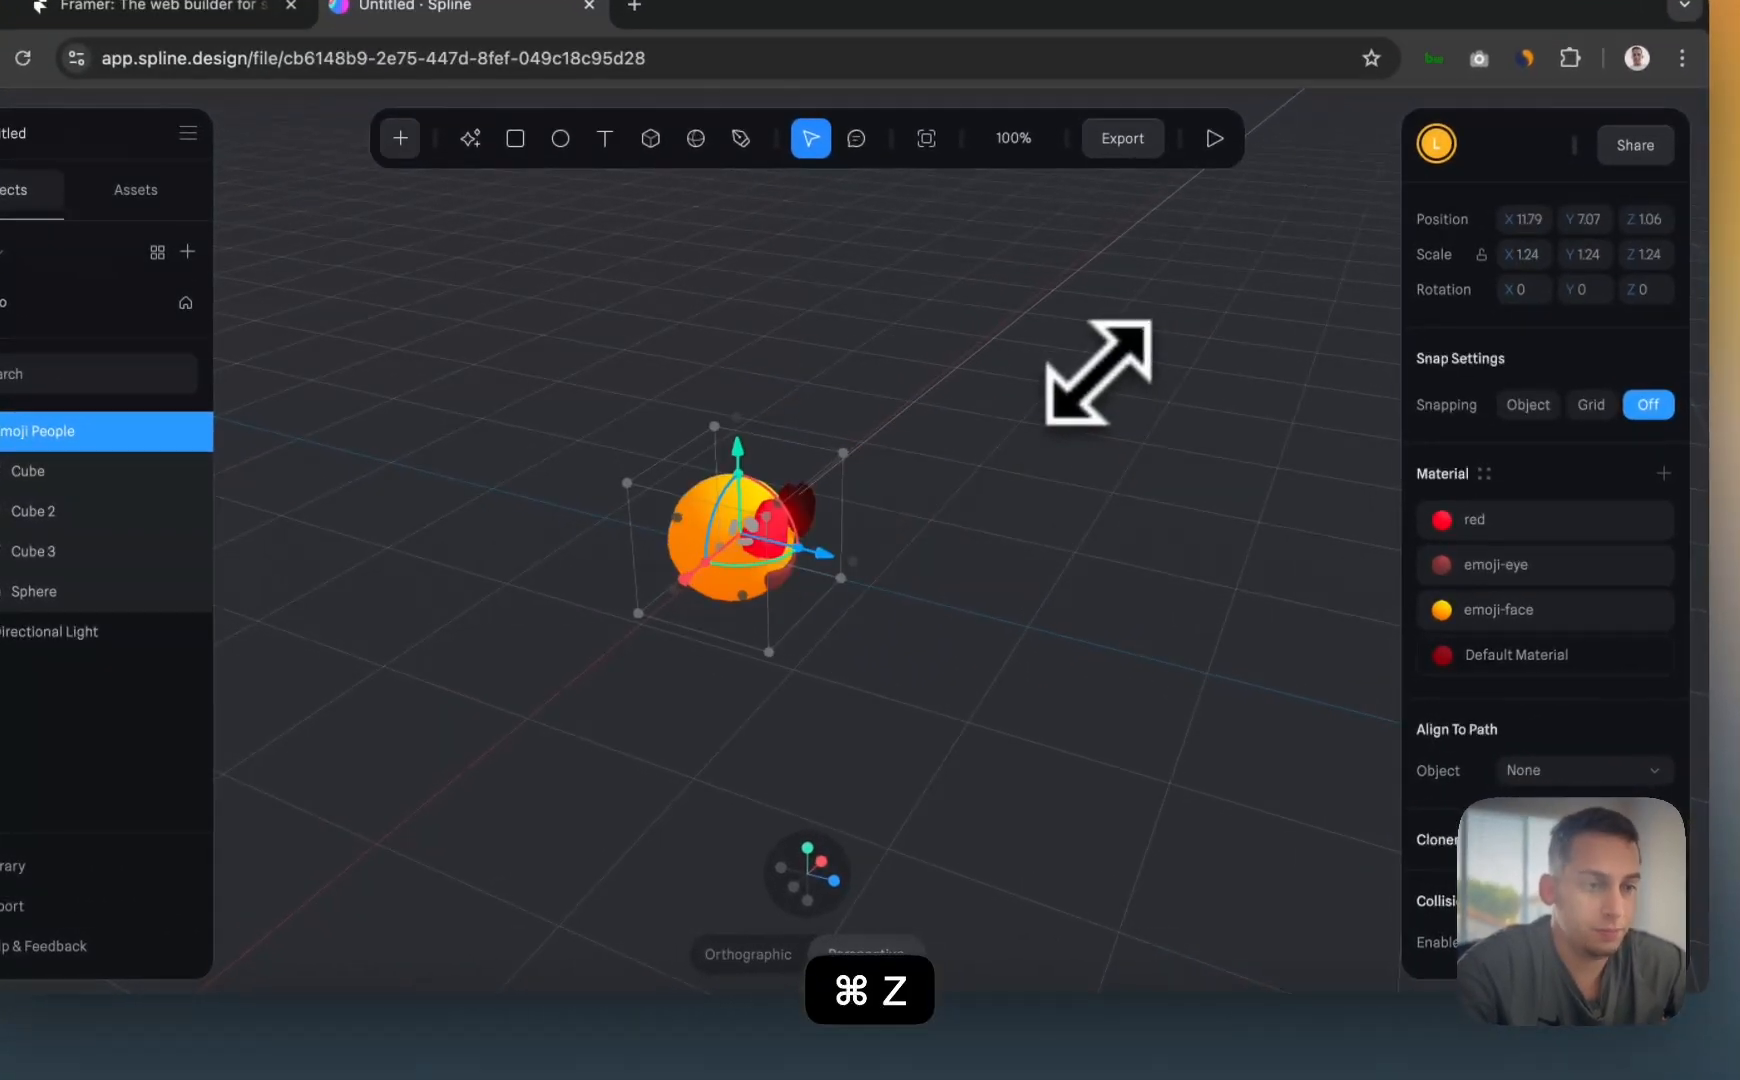
# - Face the scene along the Z axis, collapse the Emoji People group and delete it
pyautogui.click(833, 881)
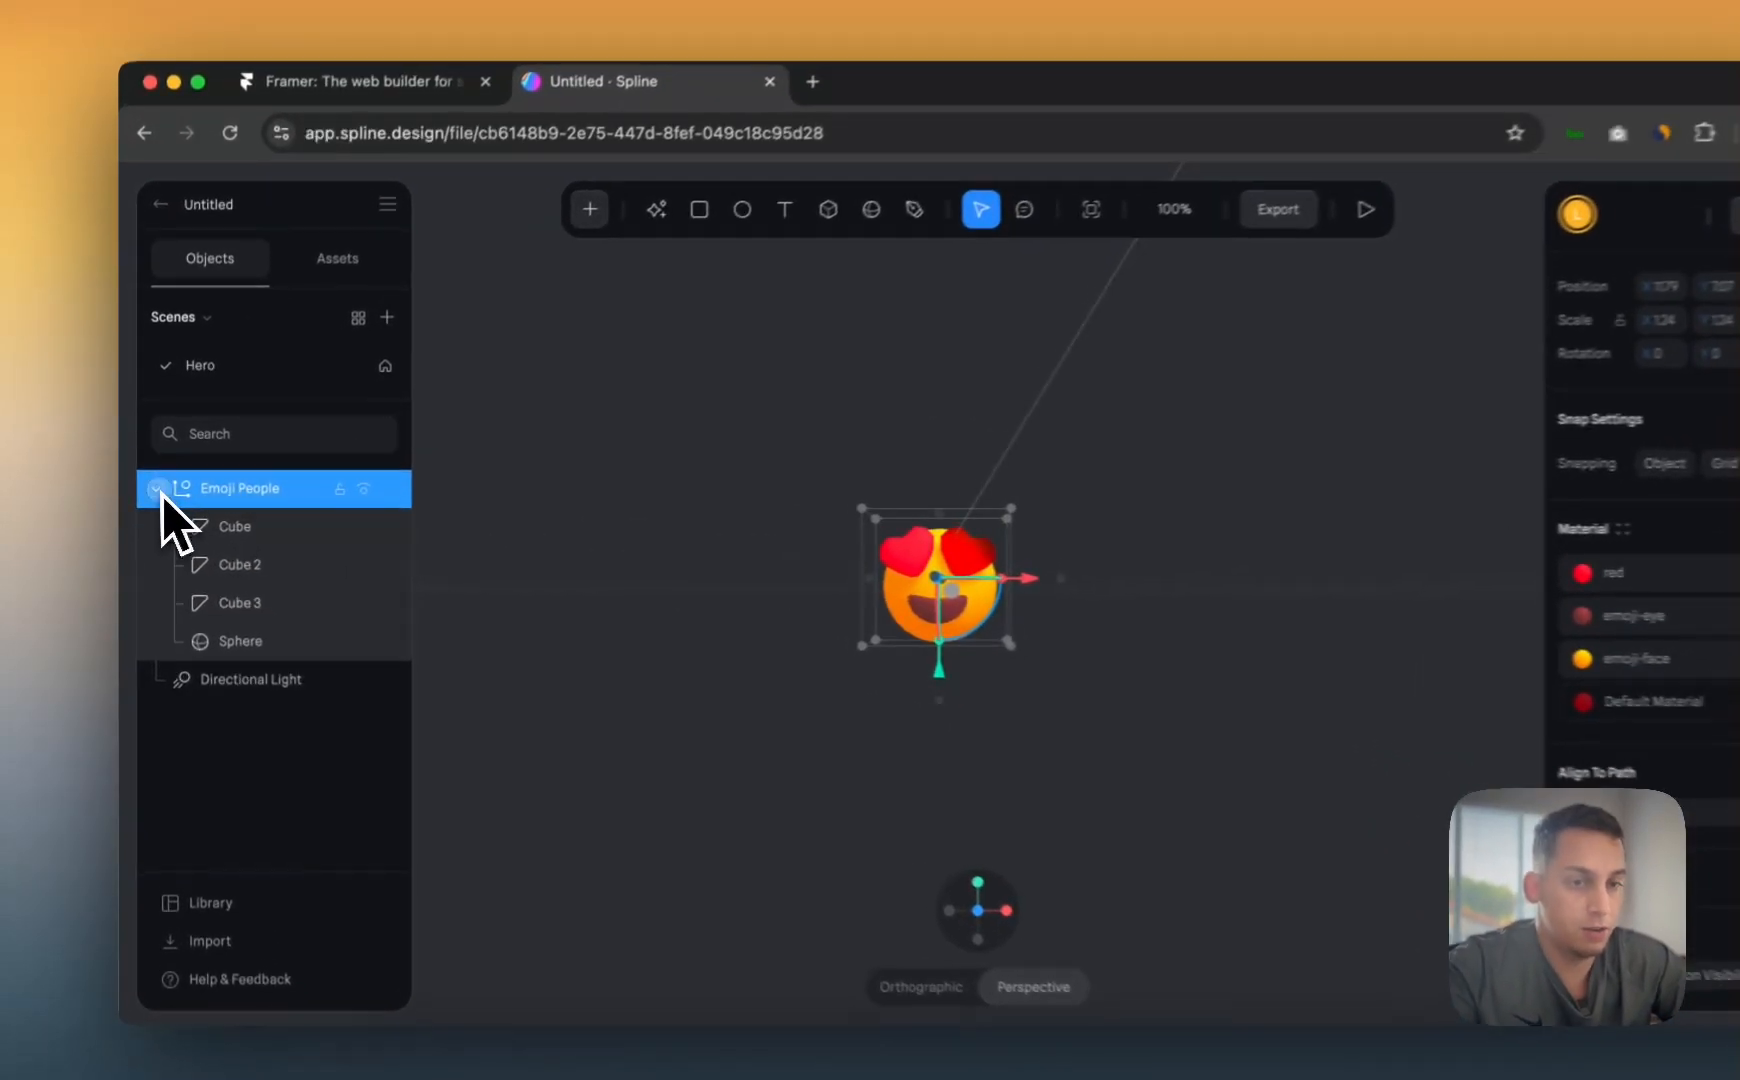
pyautogui.click(151, 491)
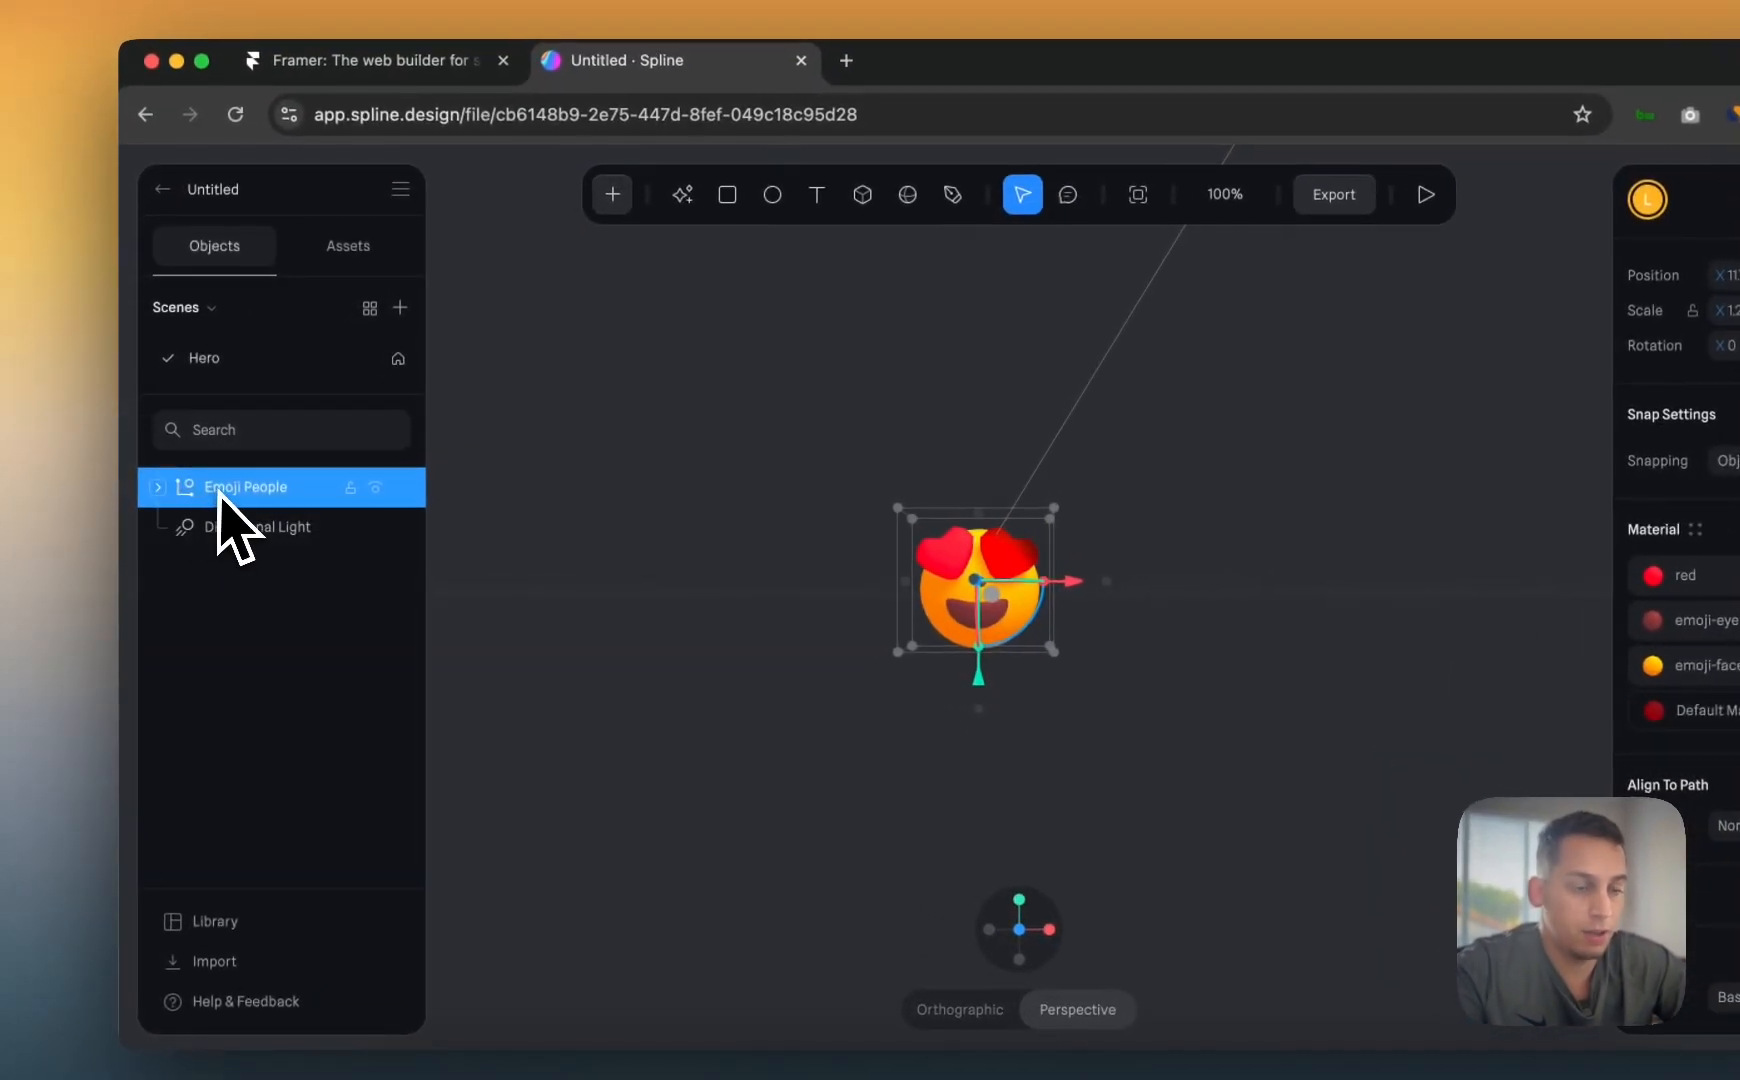
pyautogui.press('BackSpace')
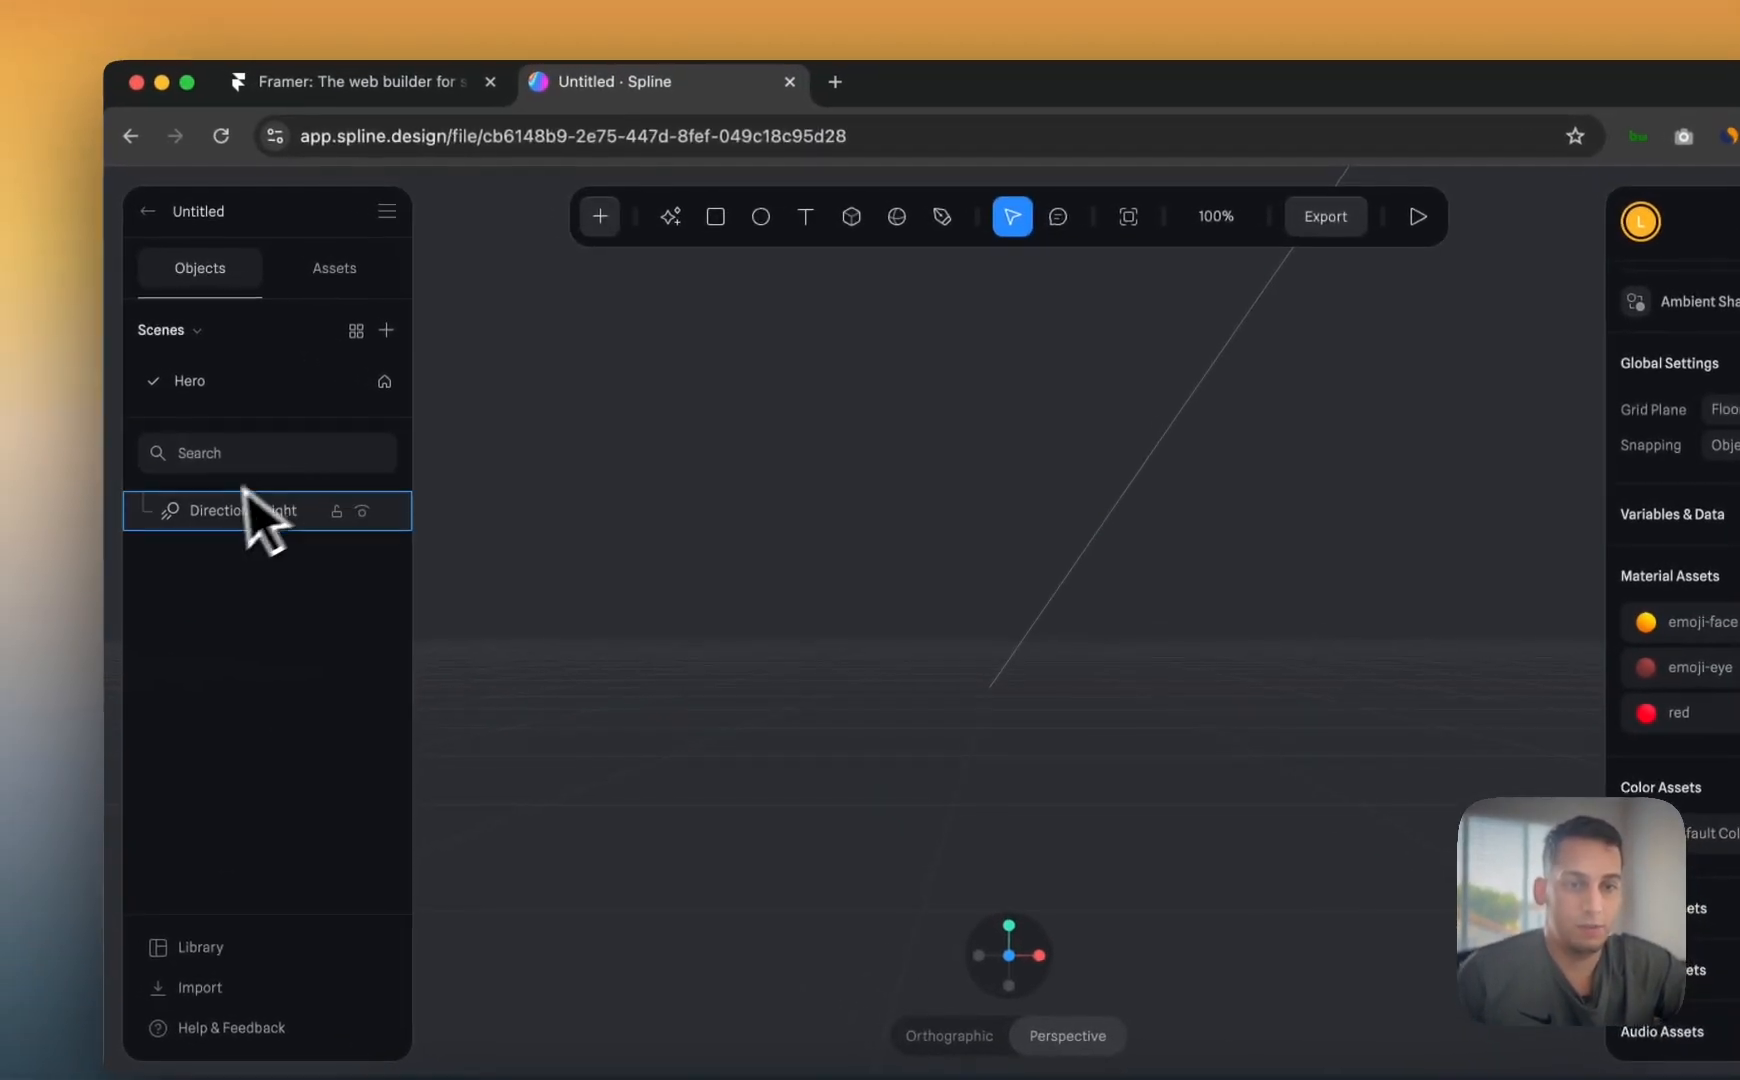
# - Start a new file and set its scene background colour to near-black RGB(9,9,9)
pyautogui.click(8, 464)
pyautogui.click(944, 550)
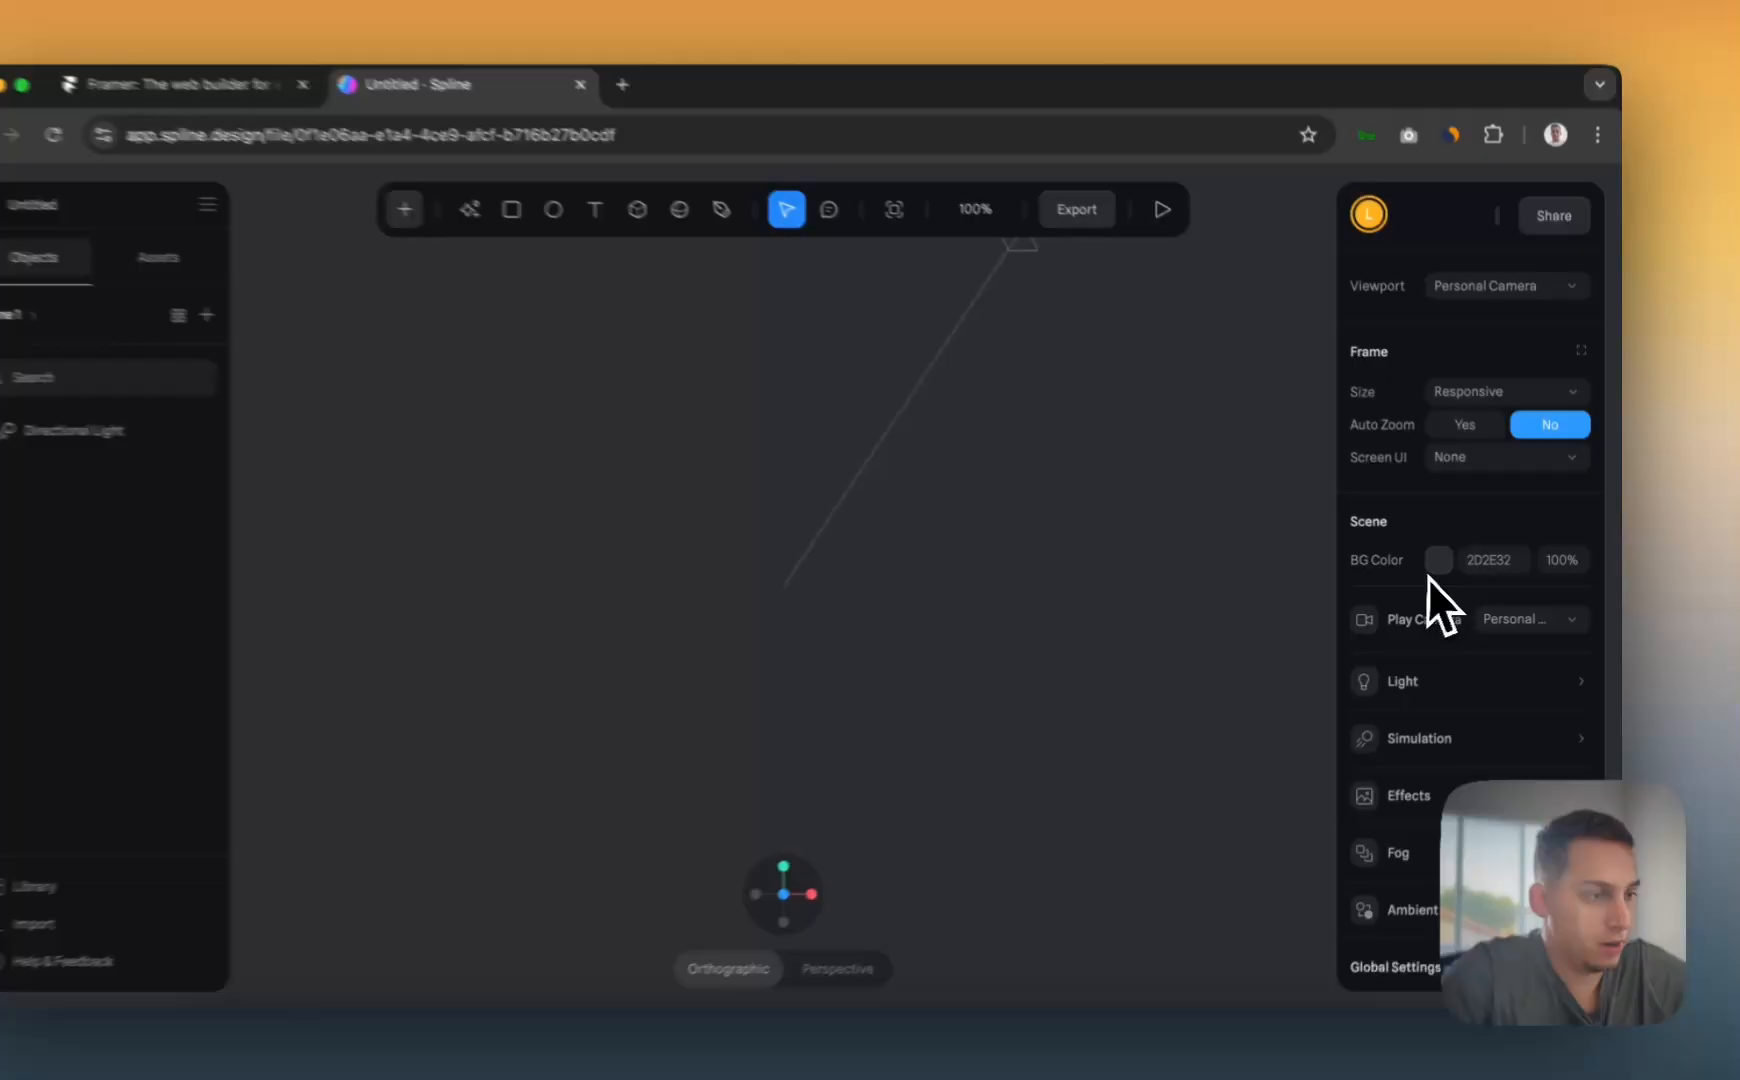
pyautogui.click(1457, 561)
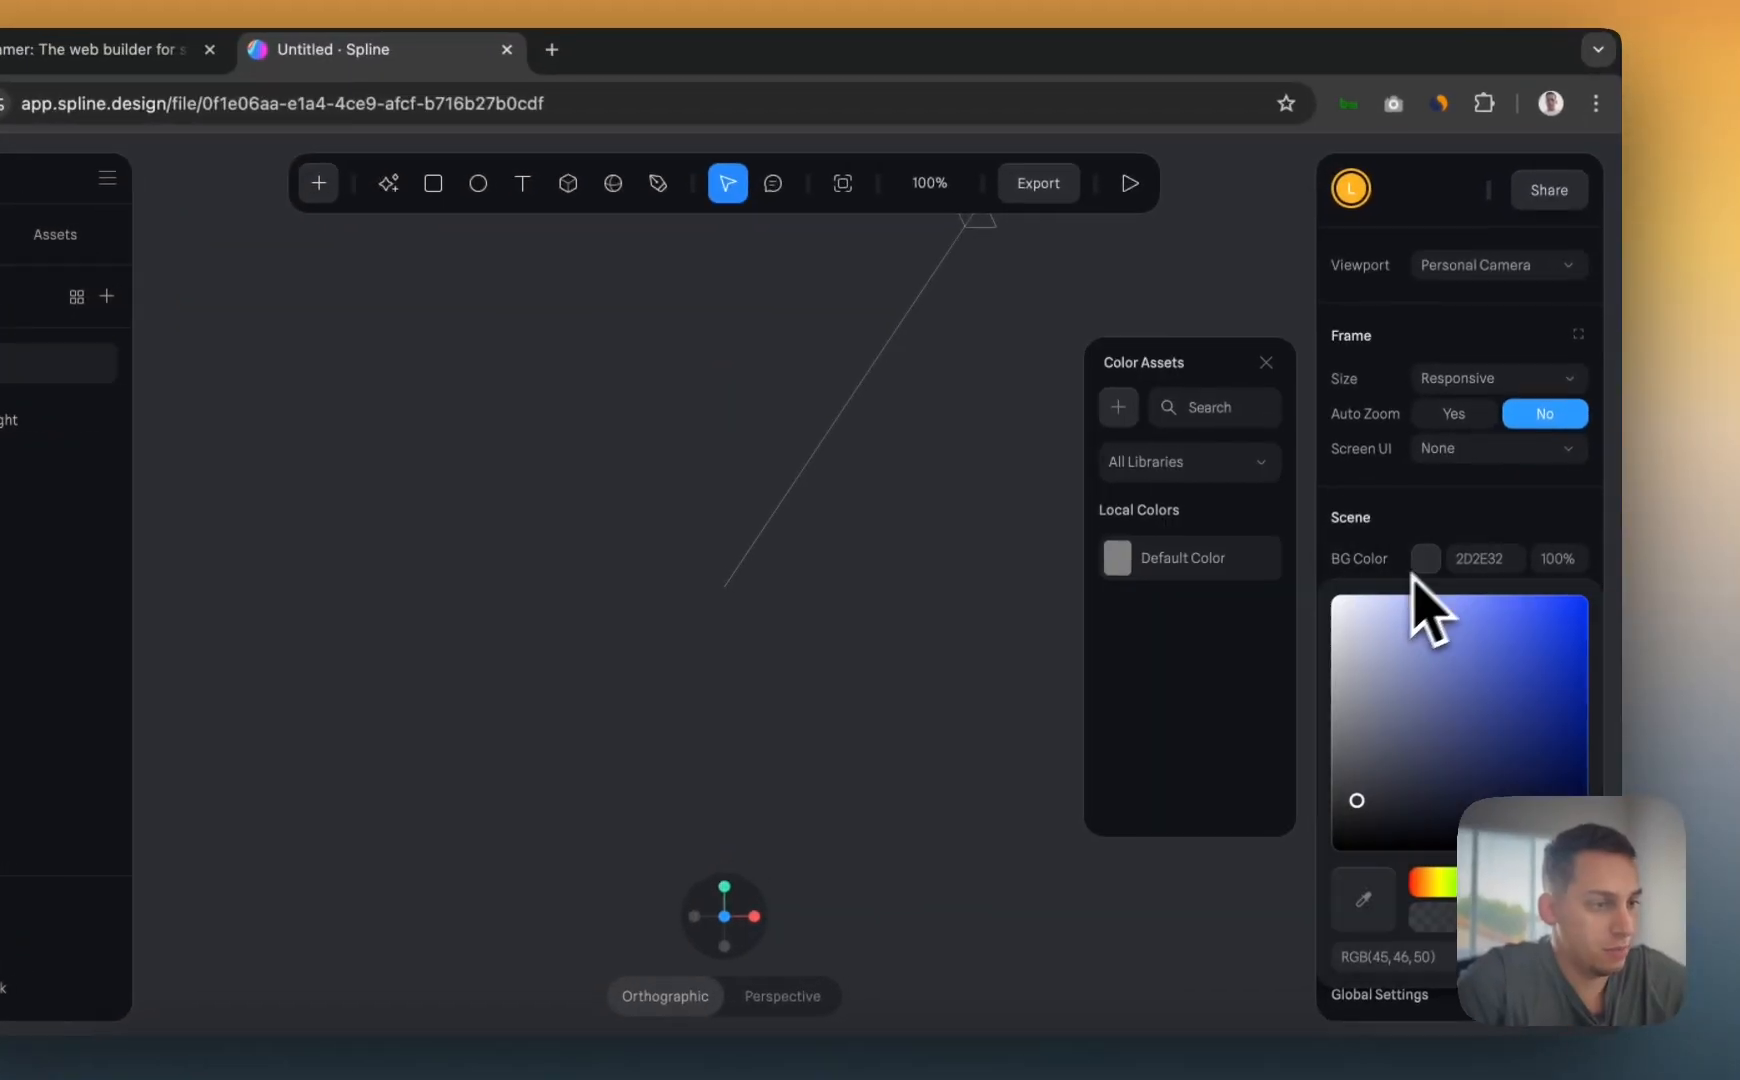
pyautogui.moveTo(1345, 710); pyautogui.dragTo(1280, 848)
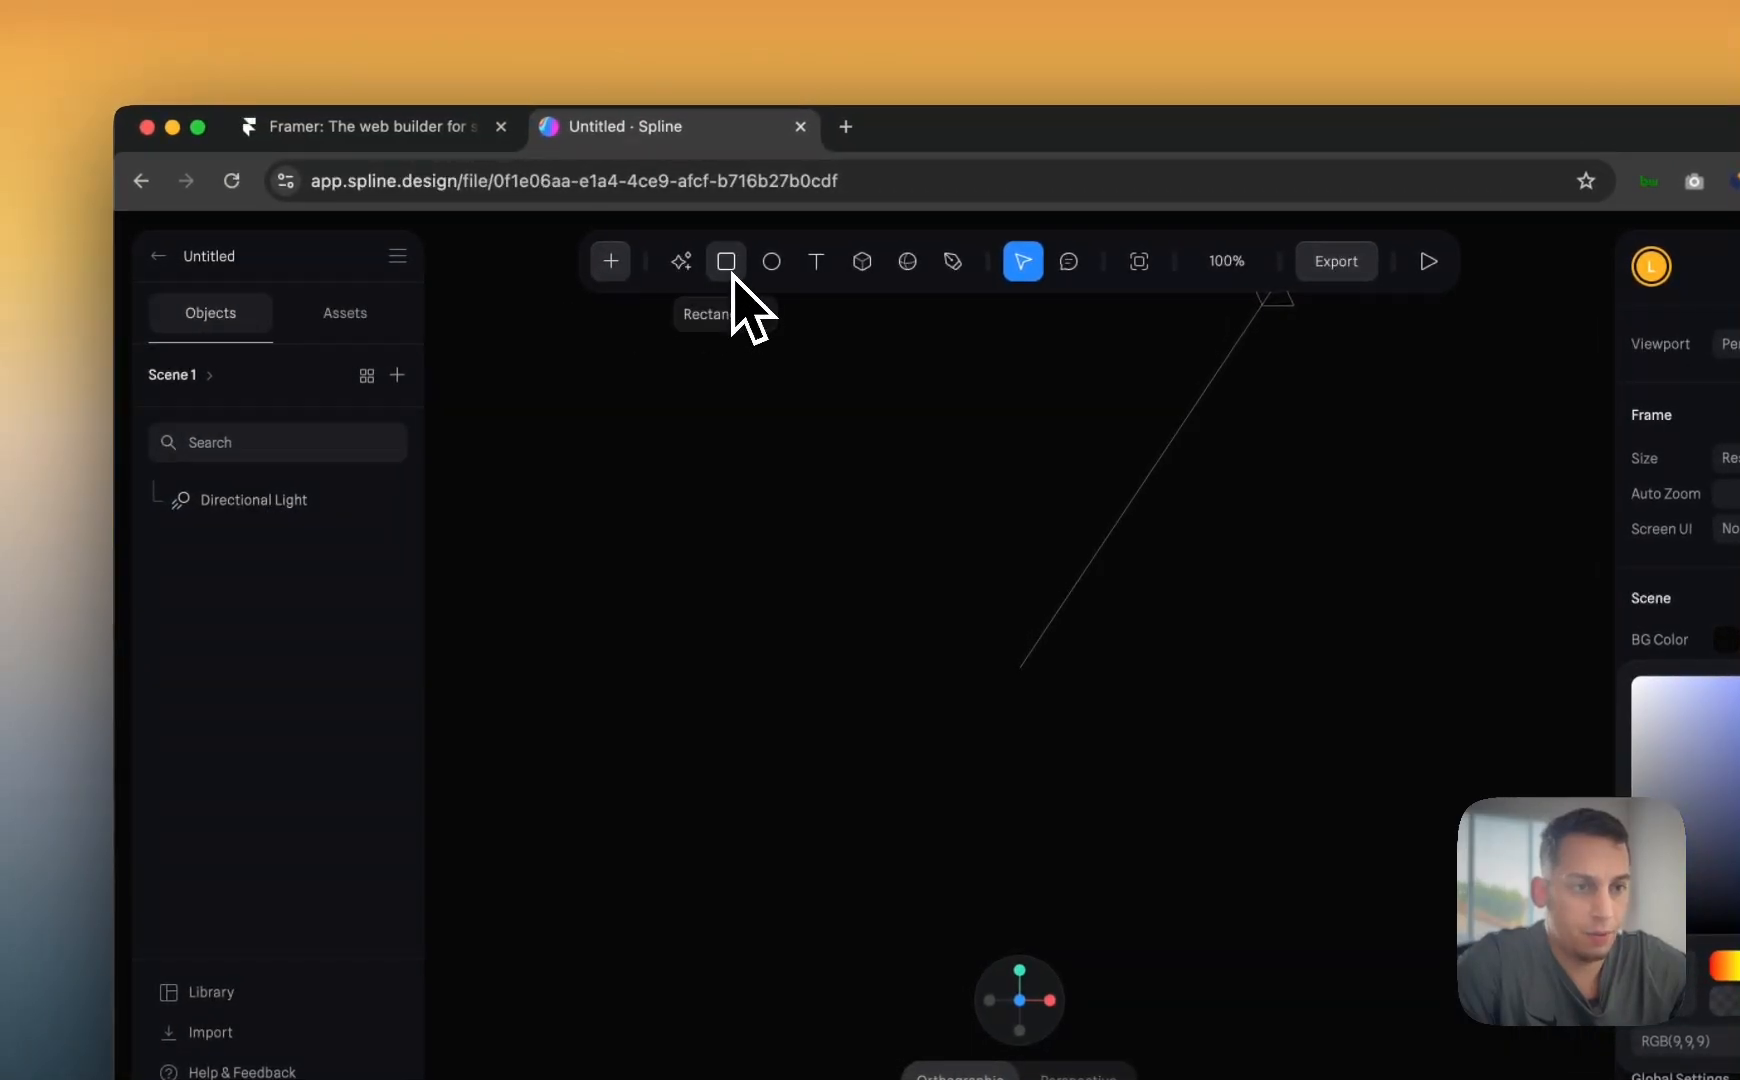
# - Draw a rectangle about 726 by 443 and move it to about X 3, Y 0.50
pyautogui.click(727, 262)
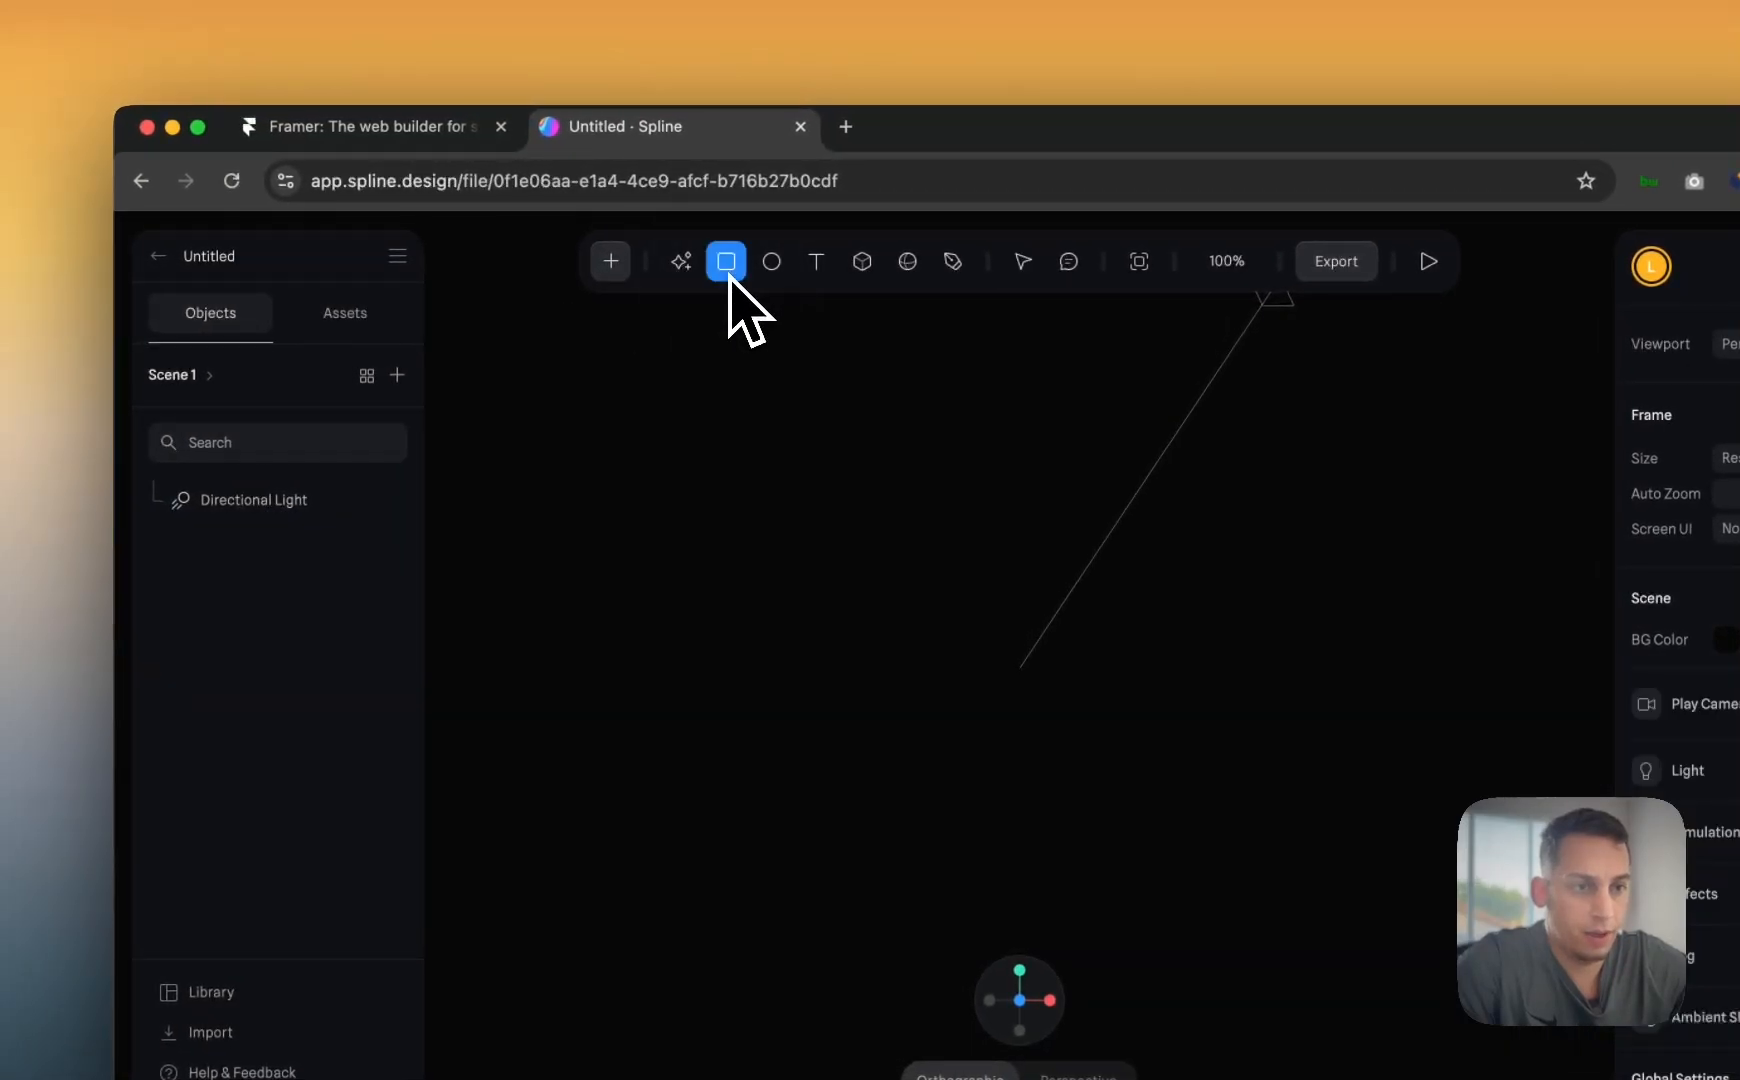
pyautogui.moveTo(568, 360); pyautogui.dragTo(1474, 914)
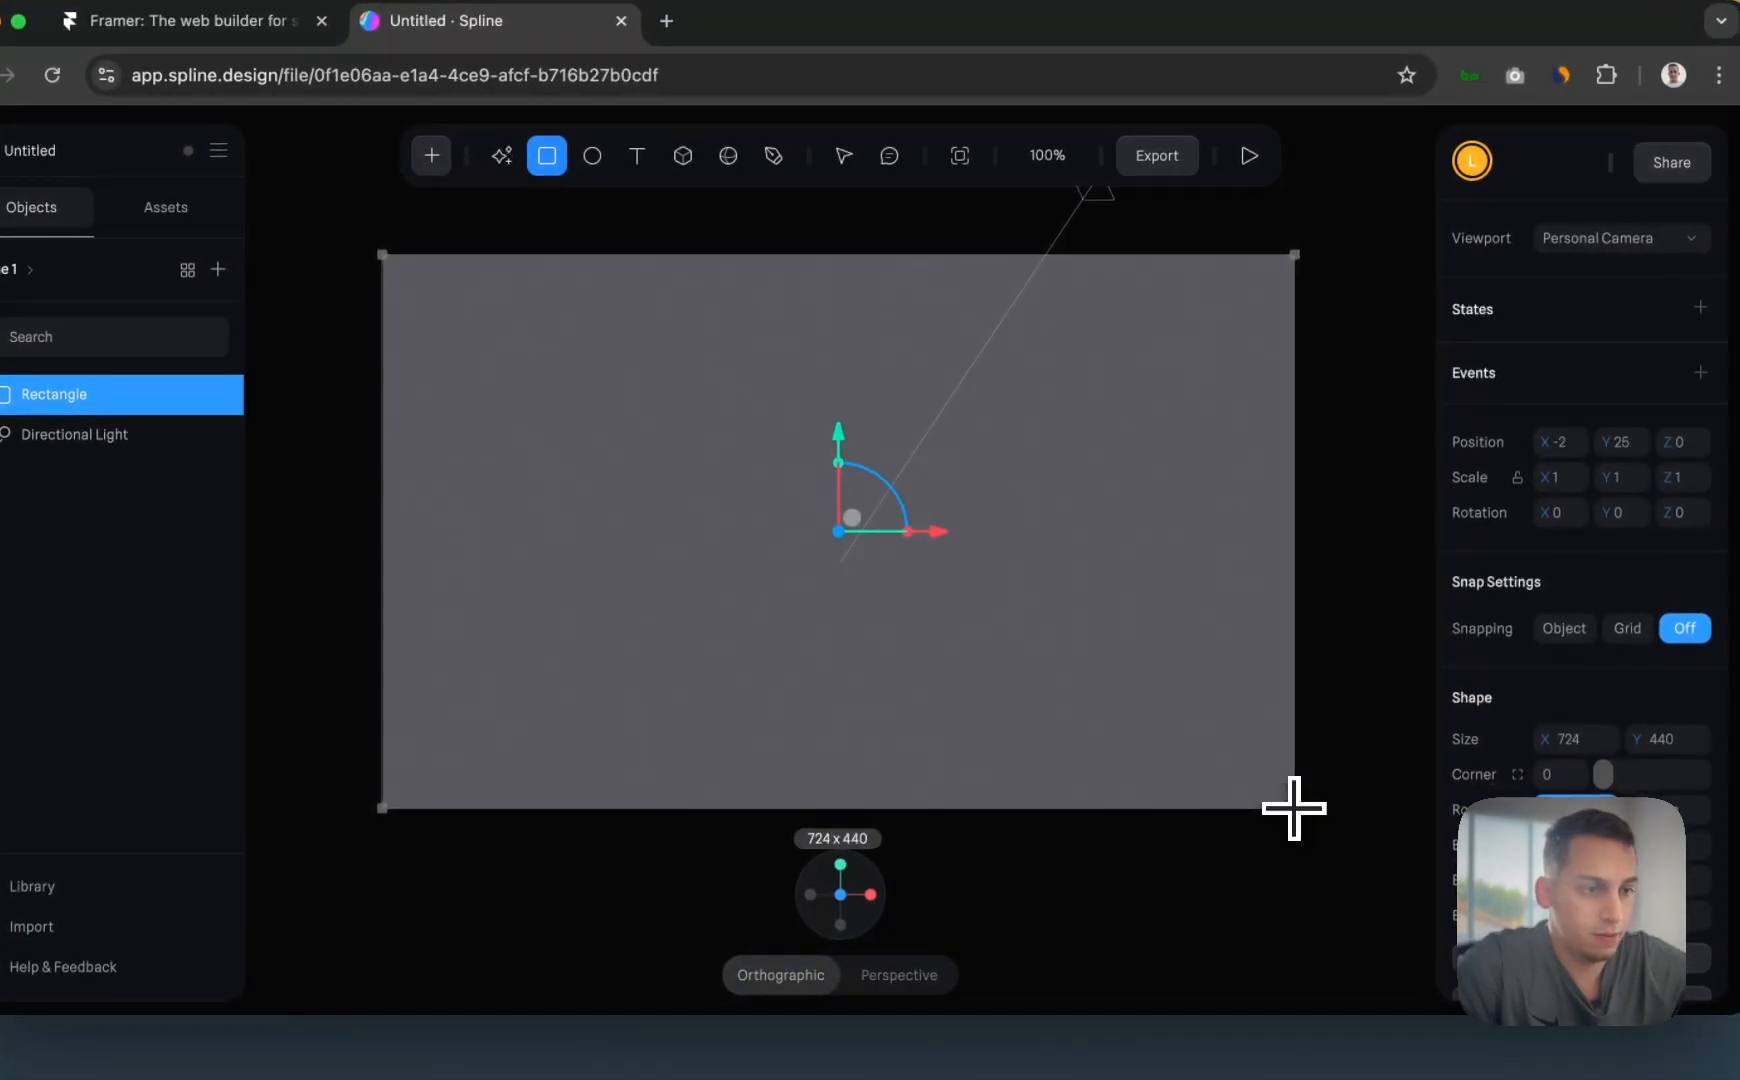
pyautogui.moveTo(1294, 808); pyautogui.dragTo(1297, 812)
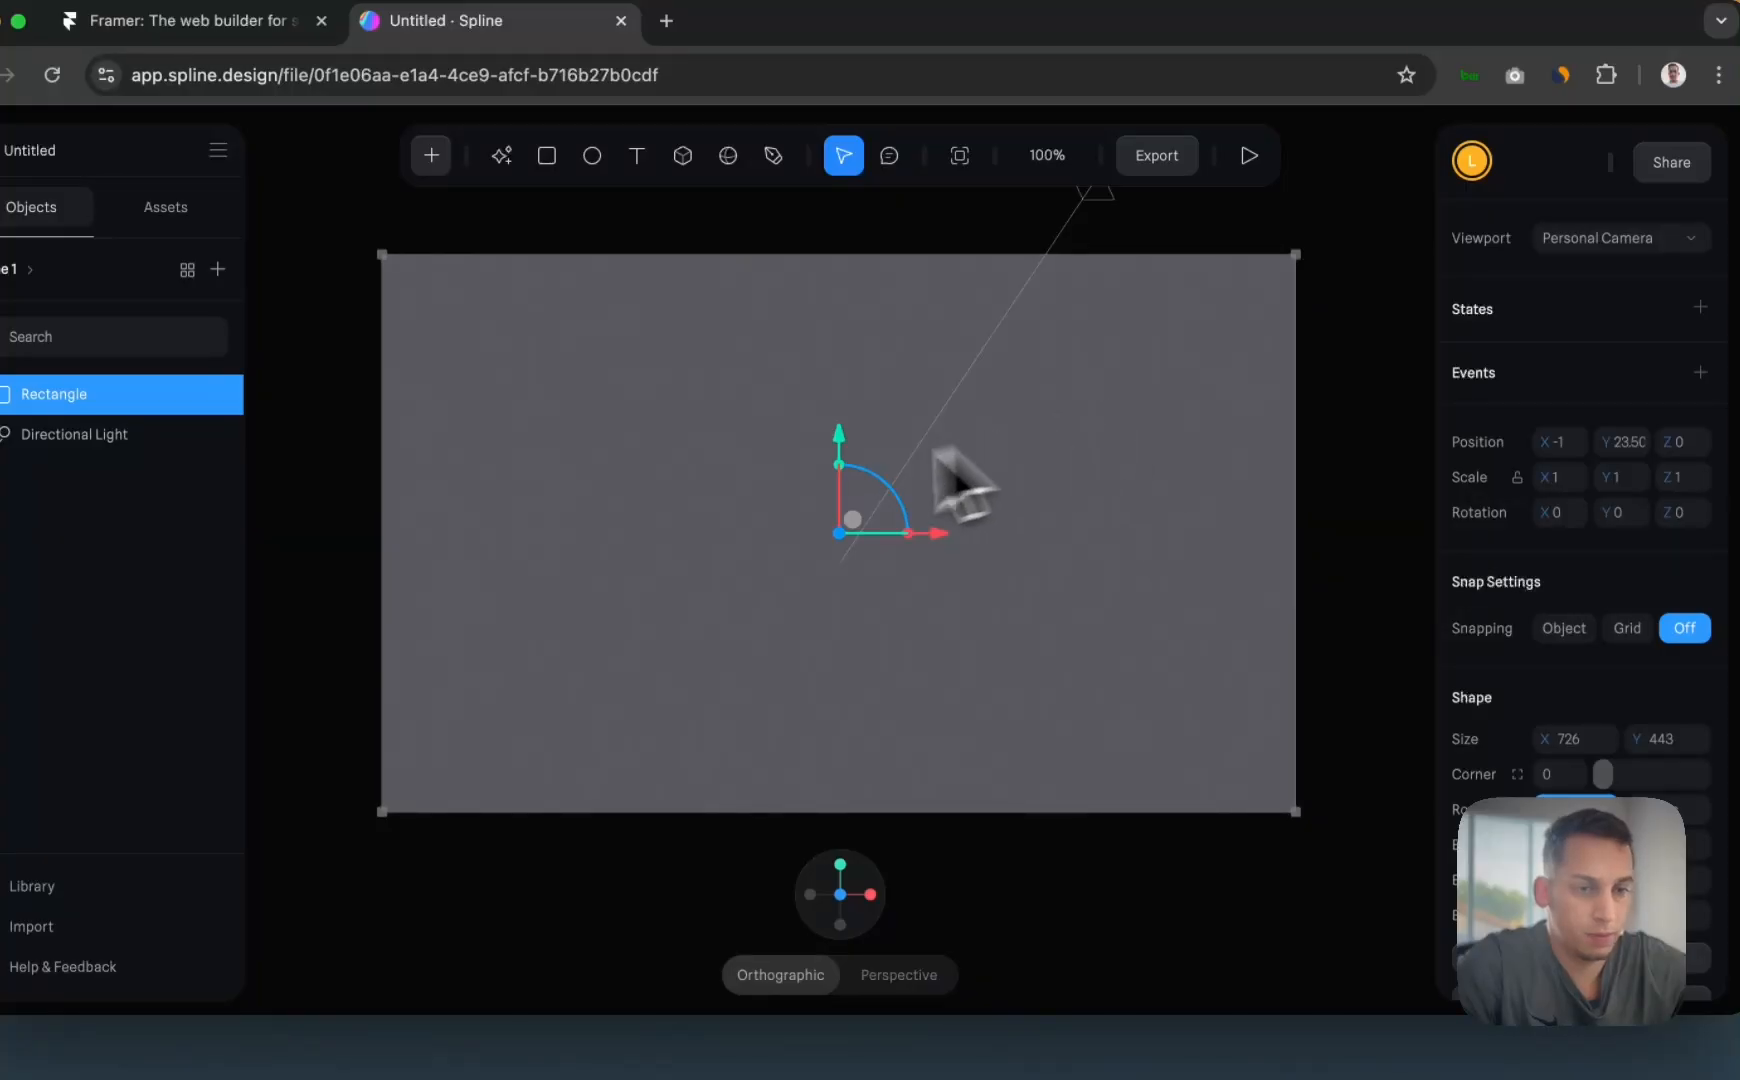
pyautogui.moveTo(670, 447); pyautogui.dragTo(654, 472)
# - Place the Directional Light above the Rectangle in the object order and deselect it
pyautogui.click(67, 442)
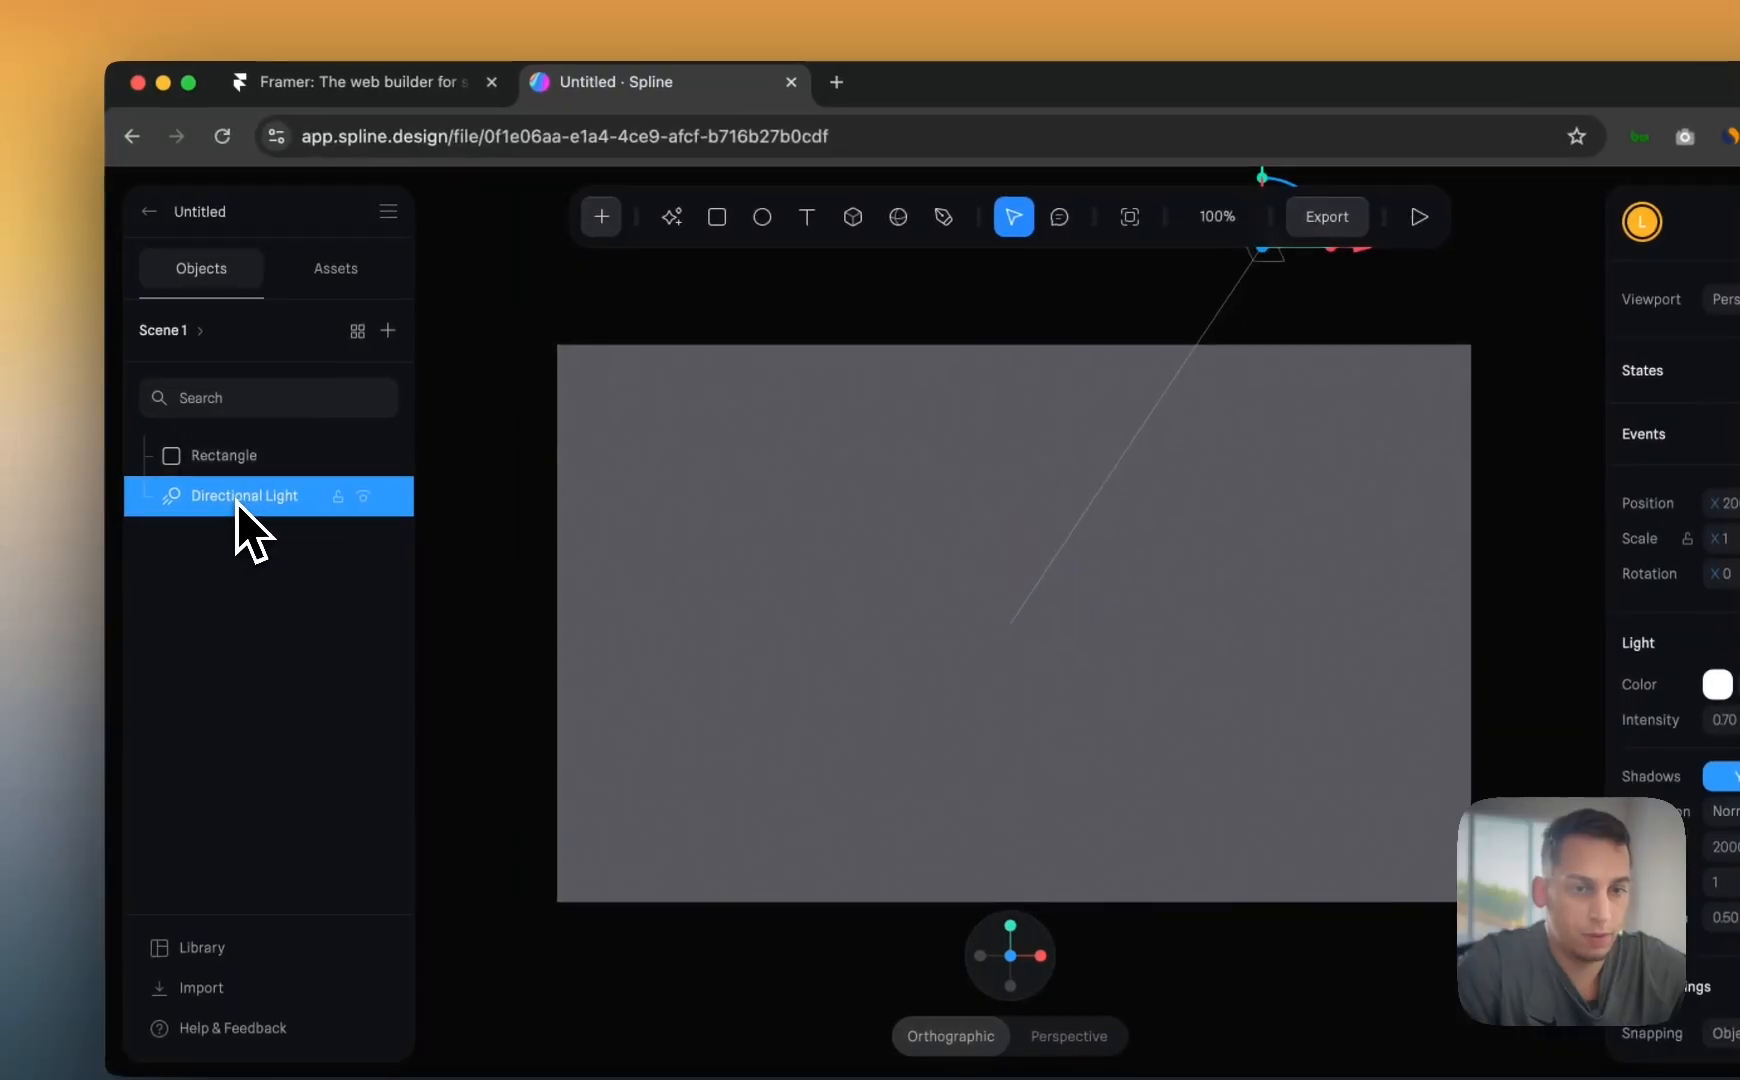
pyautogui.moveTo(226, 449); pyautogui.dragTo(226, 449)
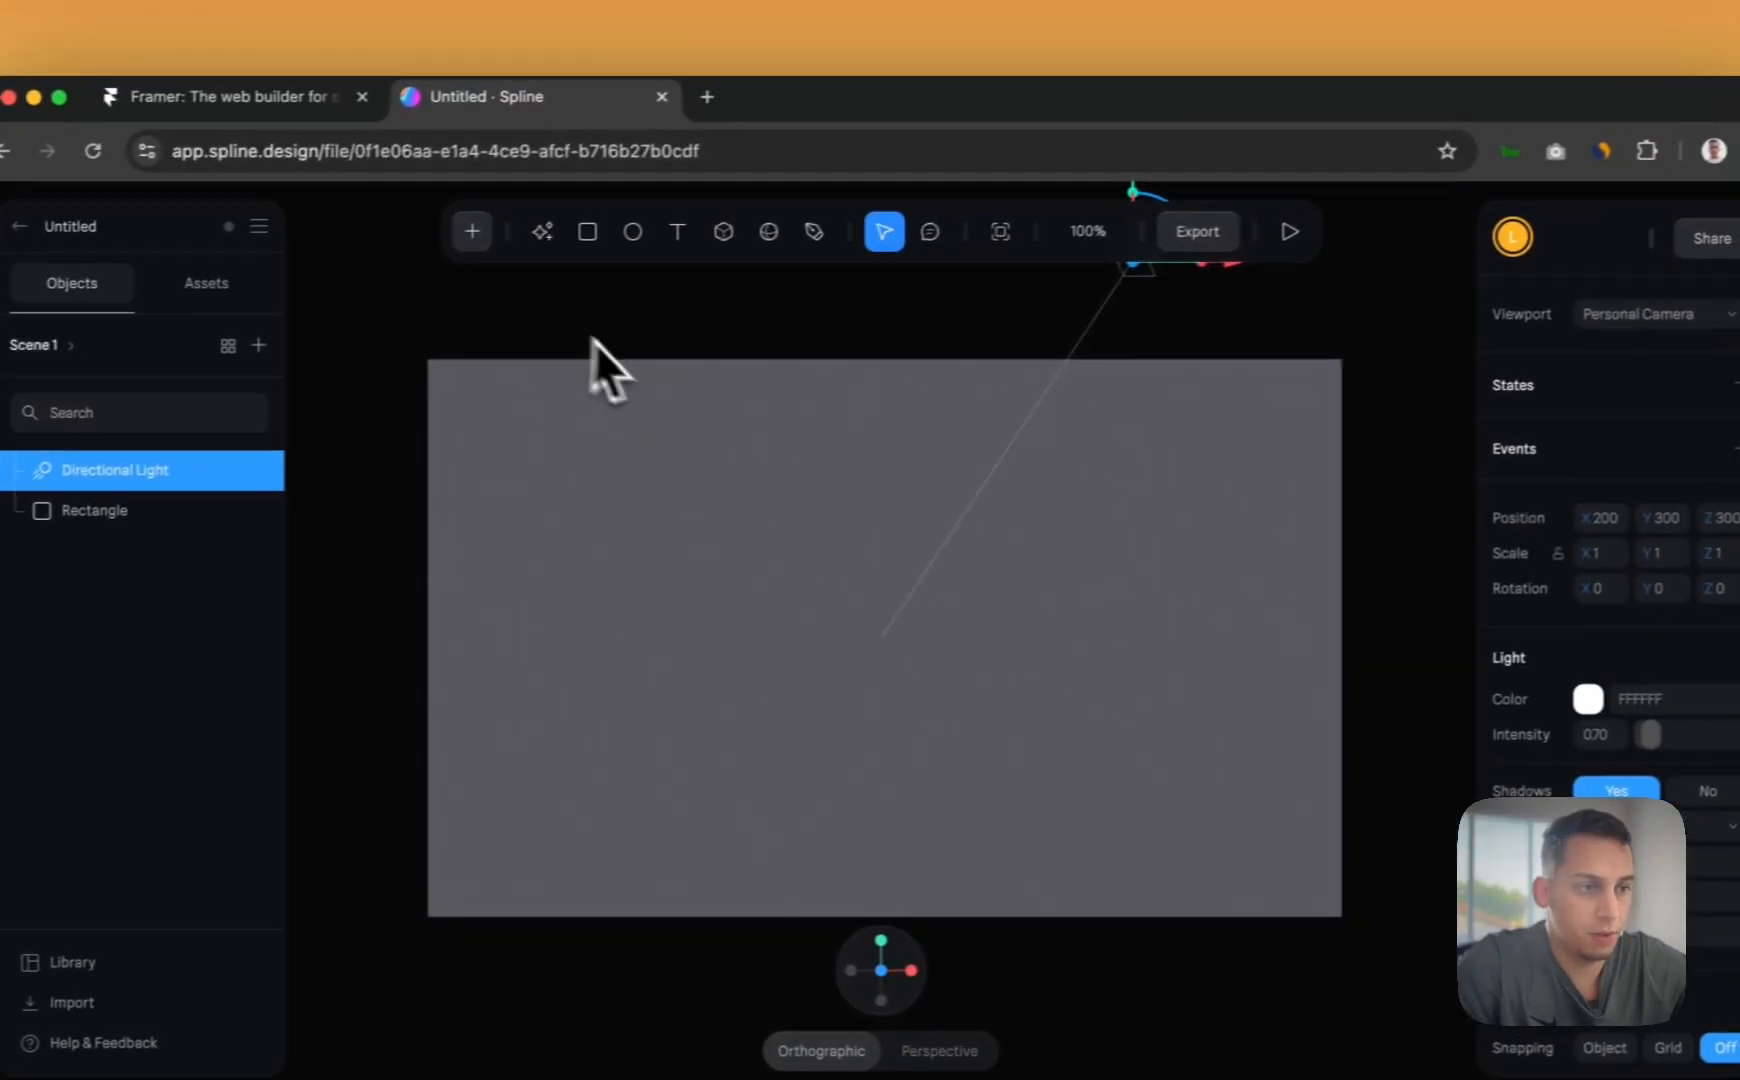
pyautogui.click(726, 327)
# - Select the rectangle, preview the scene and return to editing
pyautogui.click(710, 452)
pyautogui.click(1264, 240)
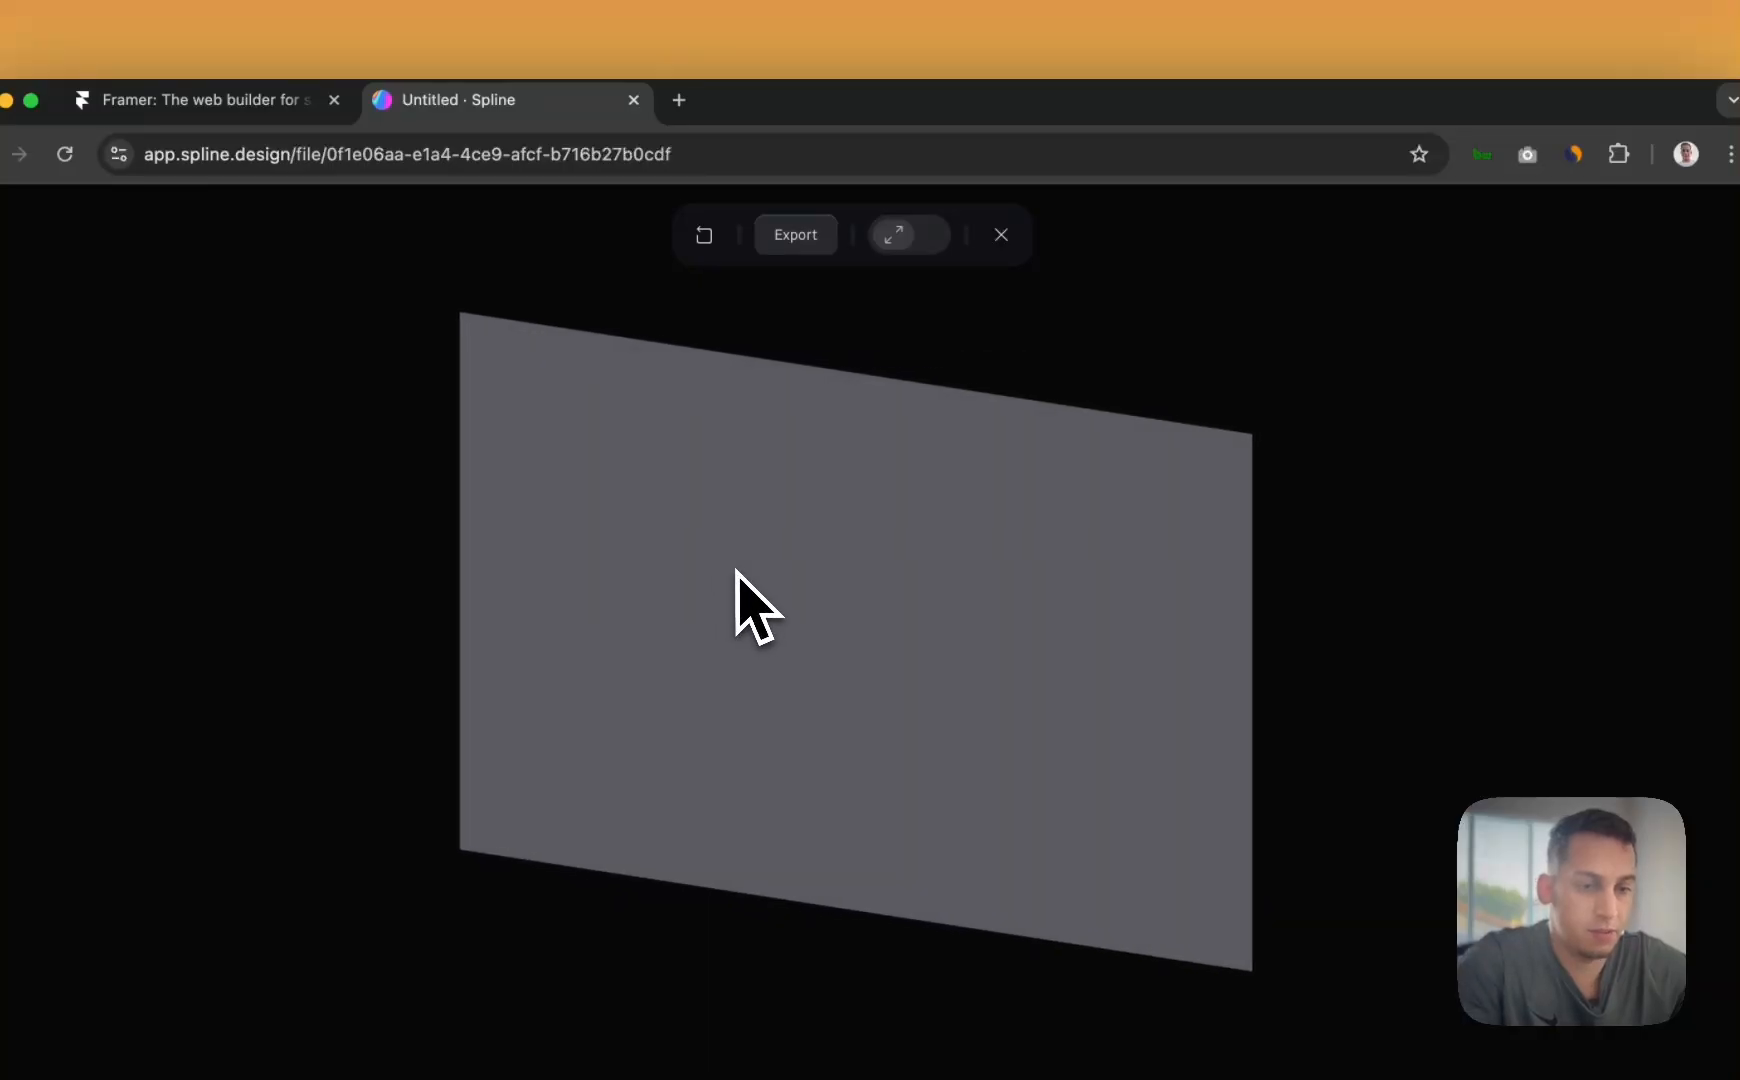
pyautogui.press('Escape')
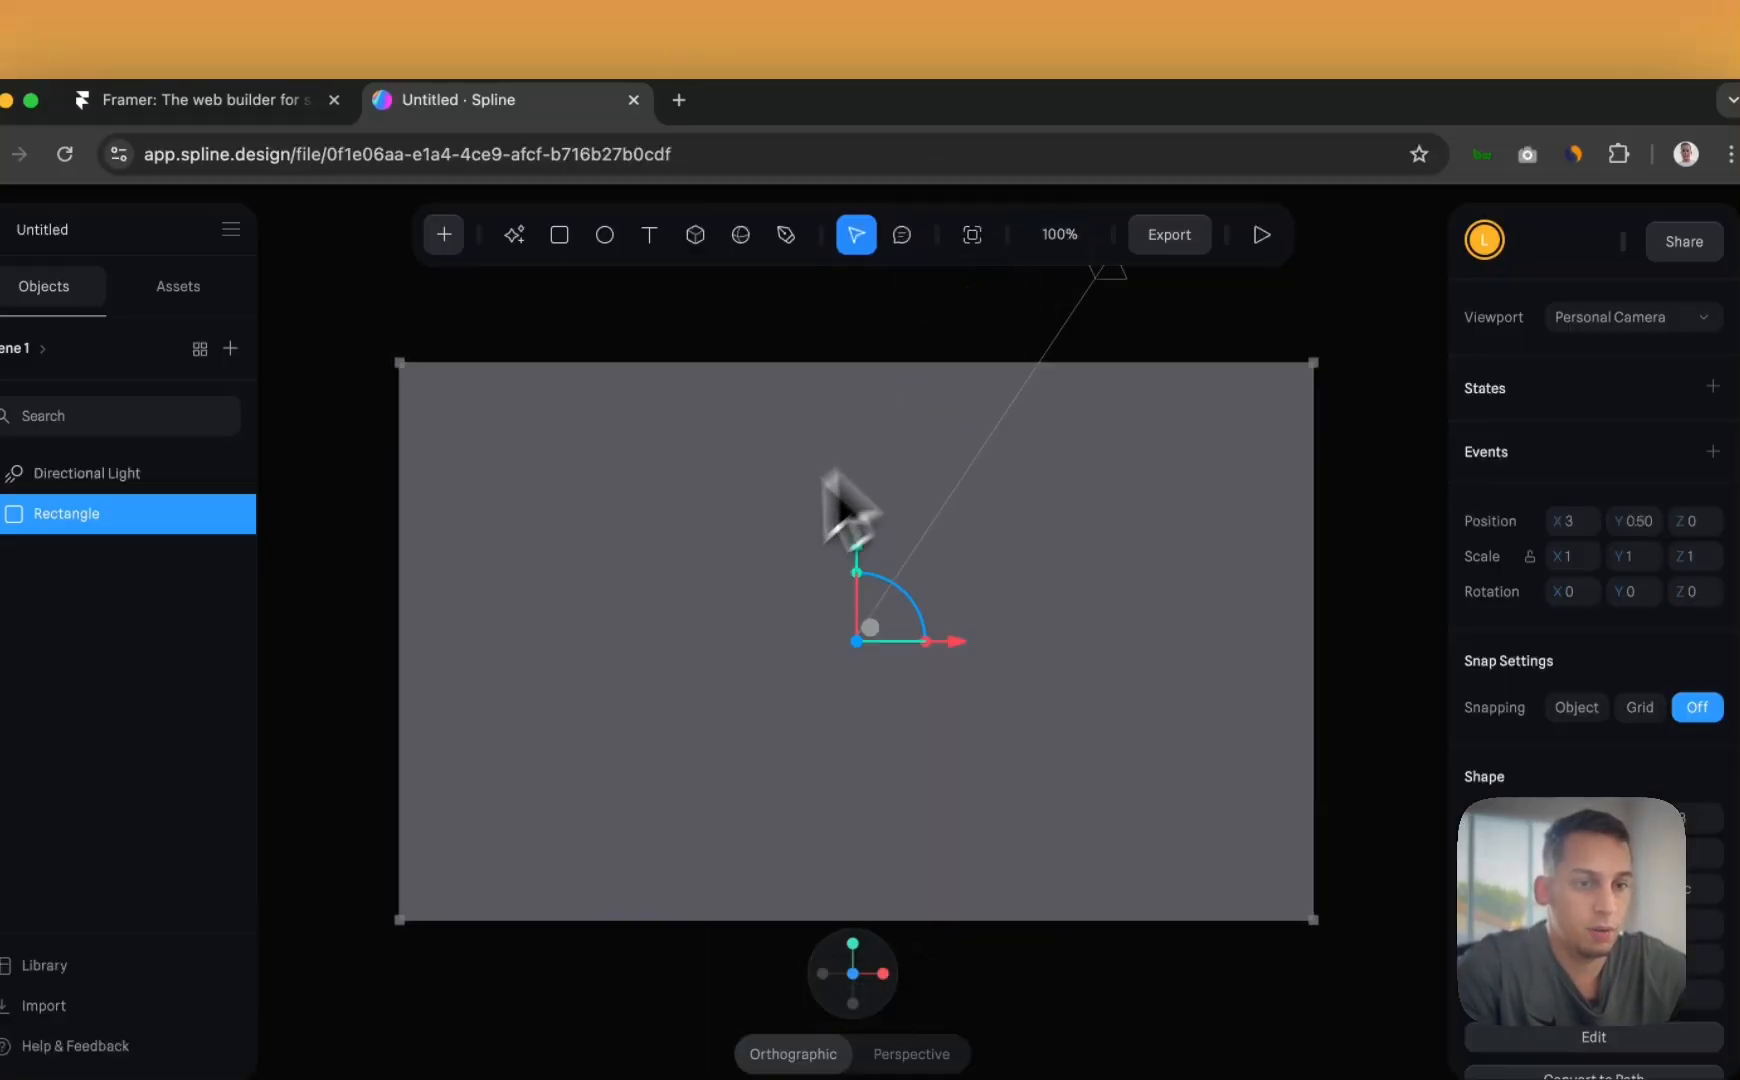
# - Set the rectangle's material colour to dark grey RGB(23,23,23)
pyautogui.scroll(-5, 1552, 642)
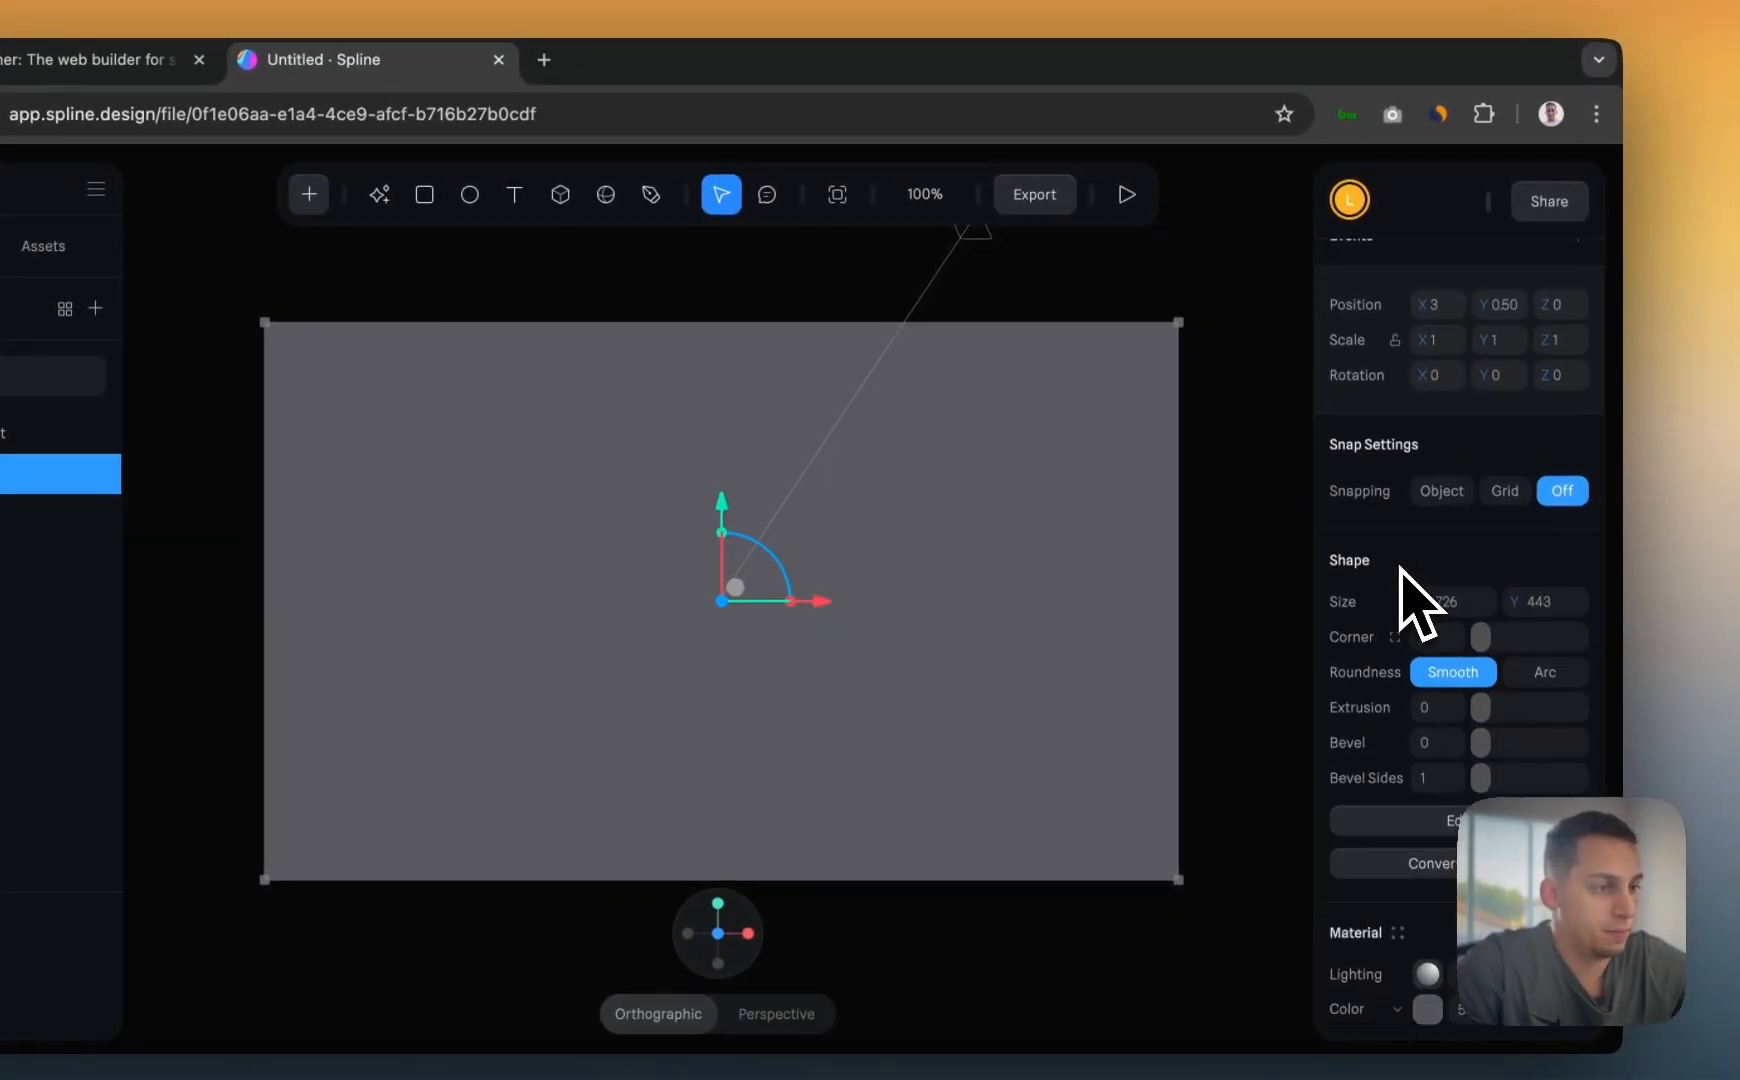
pyautogui.scroll(-3, 1400, 568)
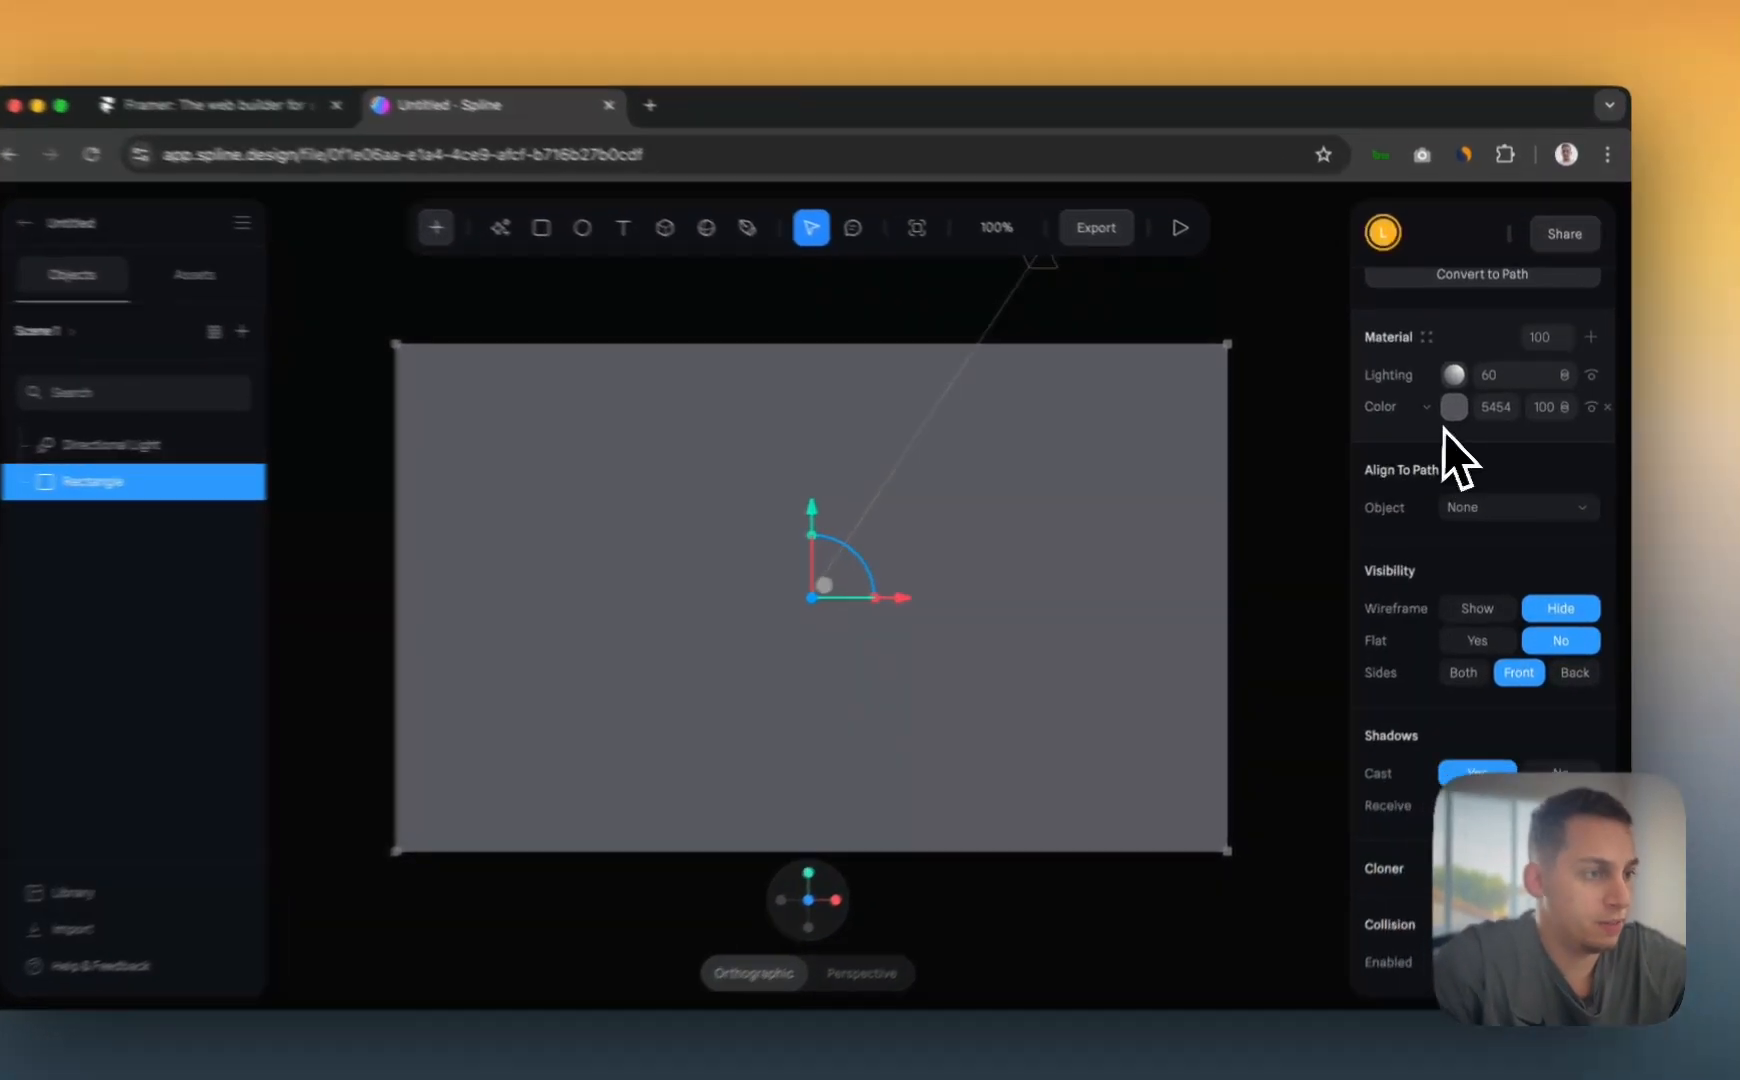
pyautogui.click(1460, 411)
pyautogui.click(1428, 615)
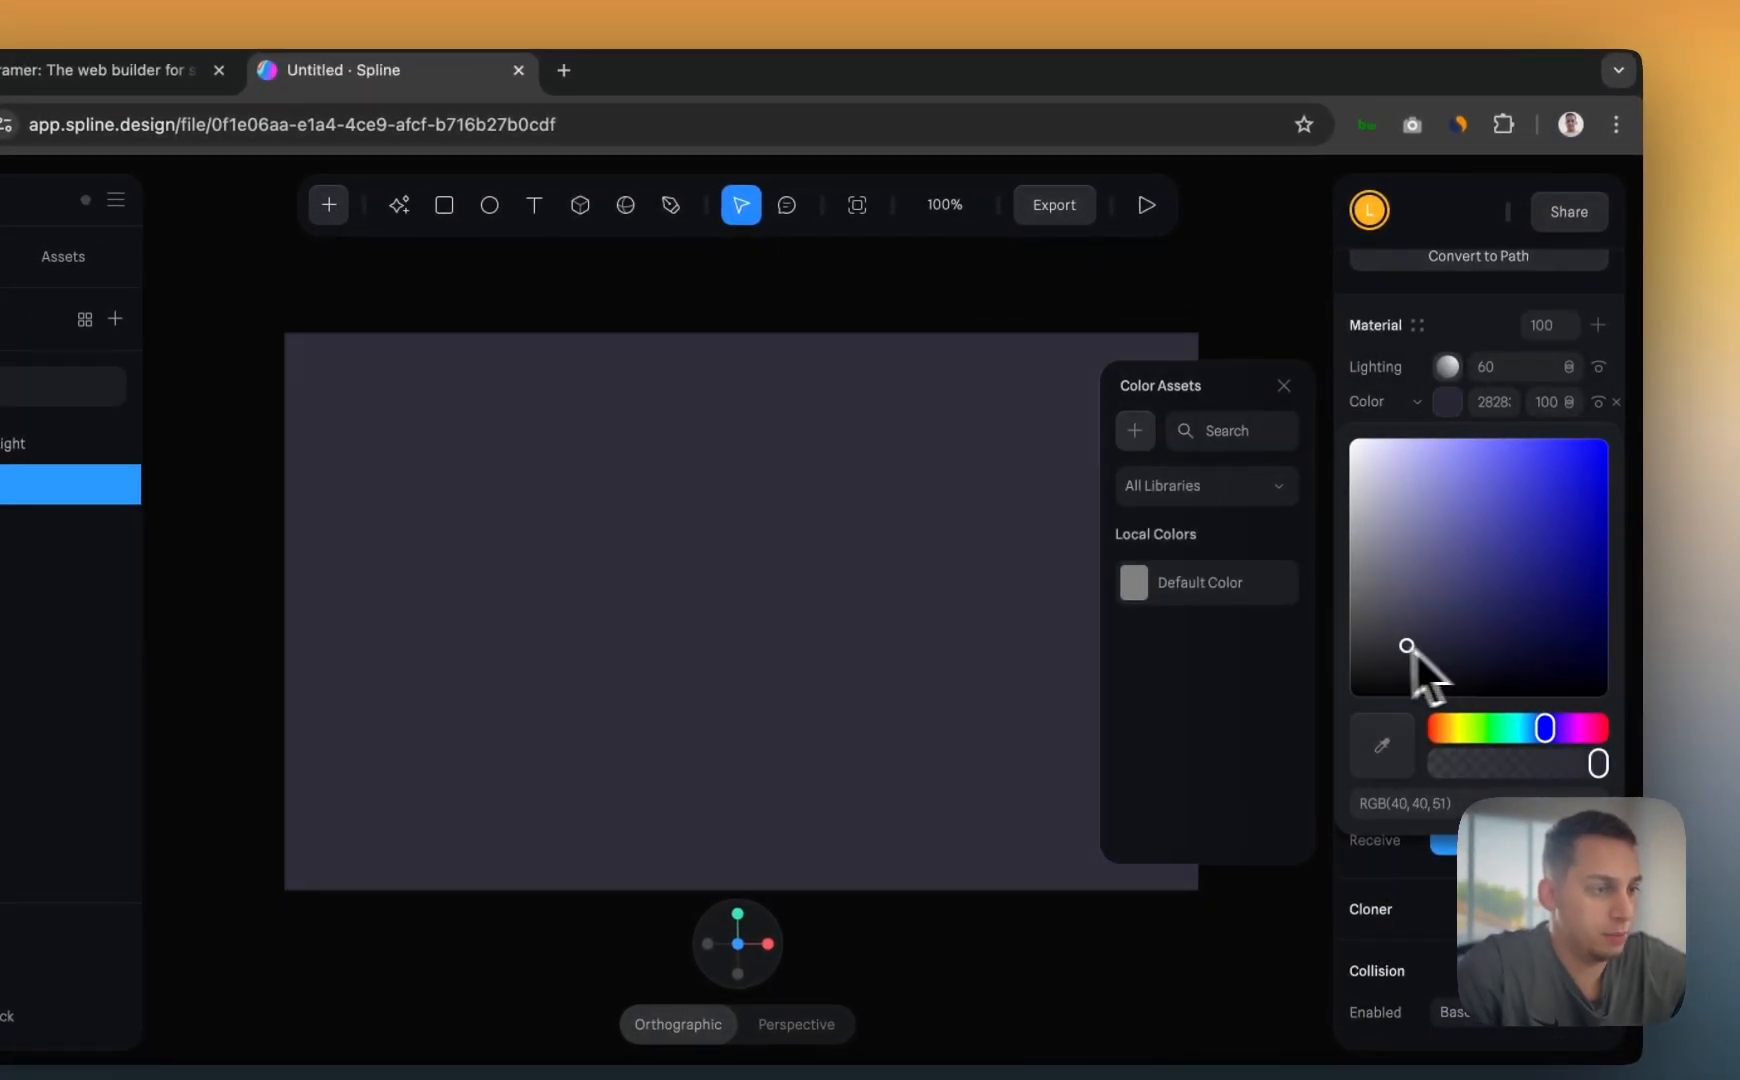
pyautogui.moveTo(1331, 662); pyautogui.dragTo(1330, 668)
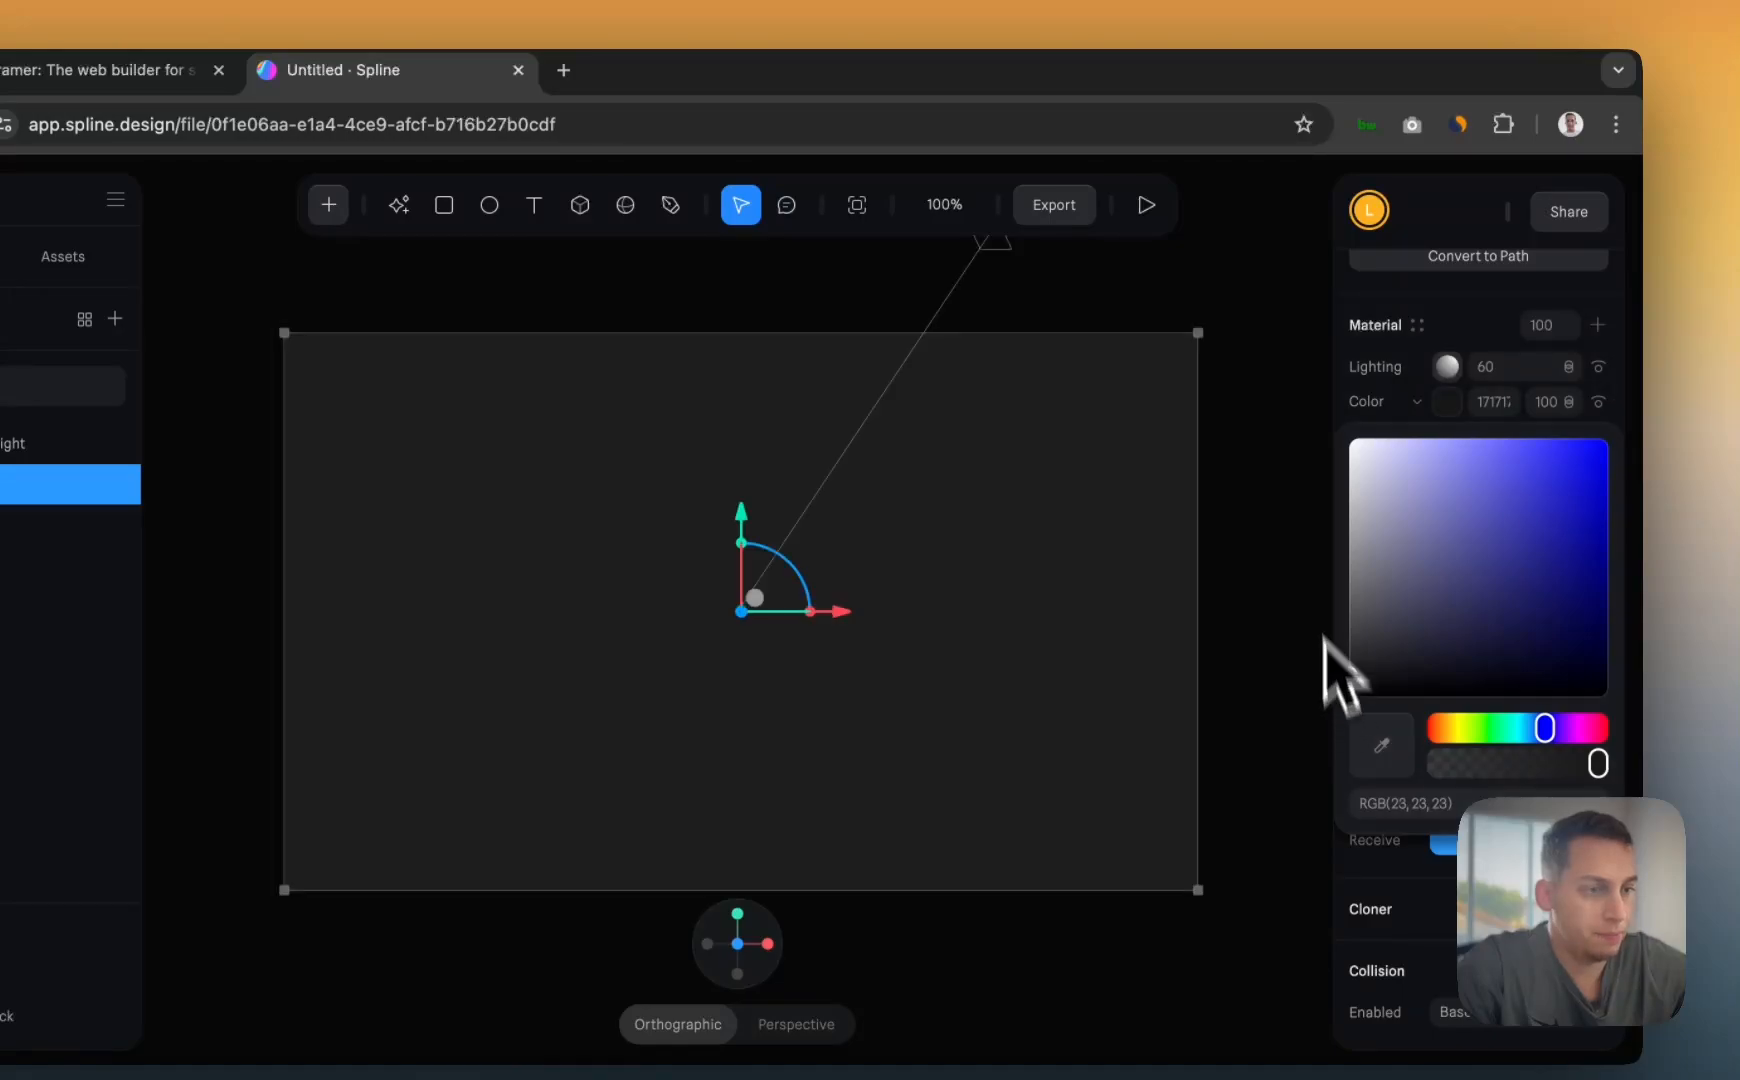
pyautogui.click(1282, 434)
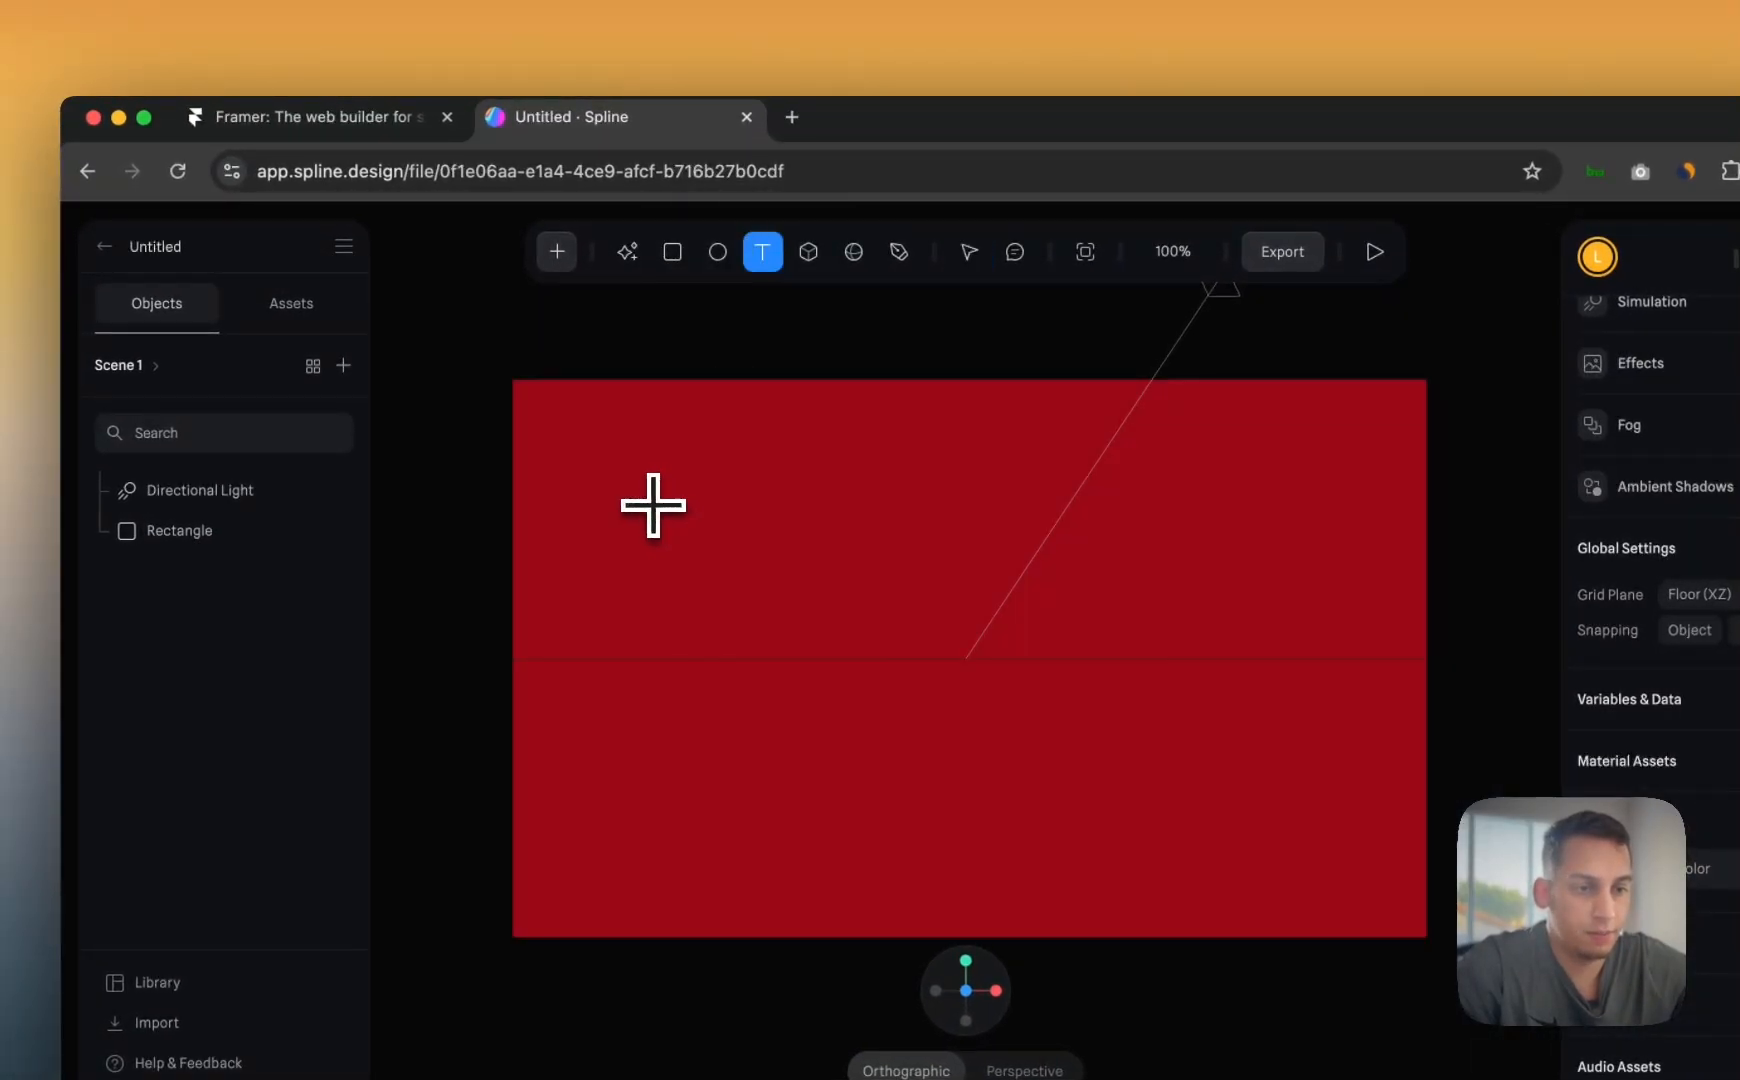
# - Add a text box across the upper part of the rectangle, widen it to about 598.57 by 100, and preview the scene
pyautogui.click(653, 505)
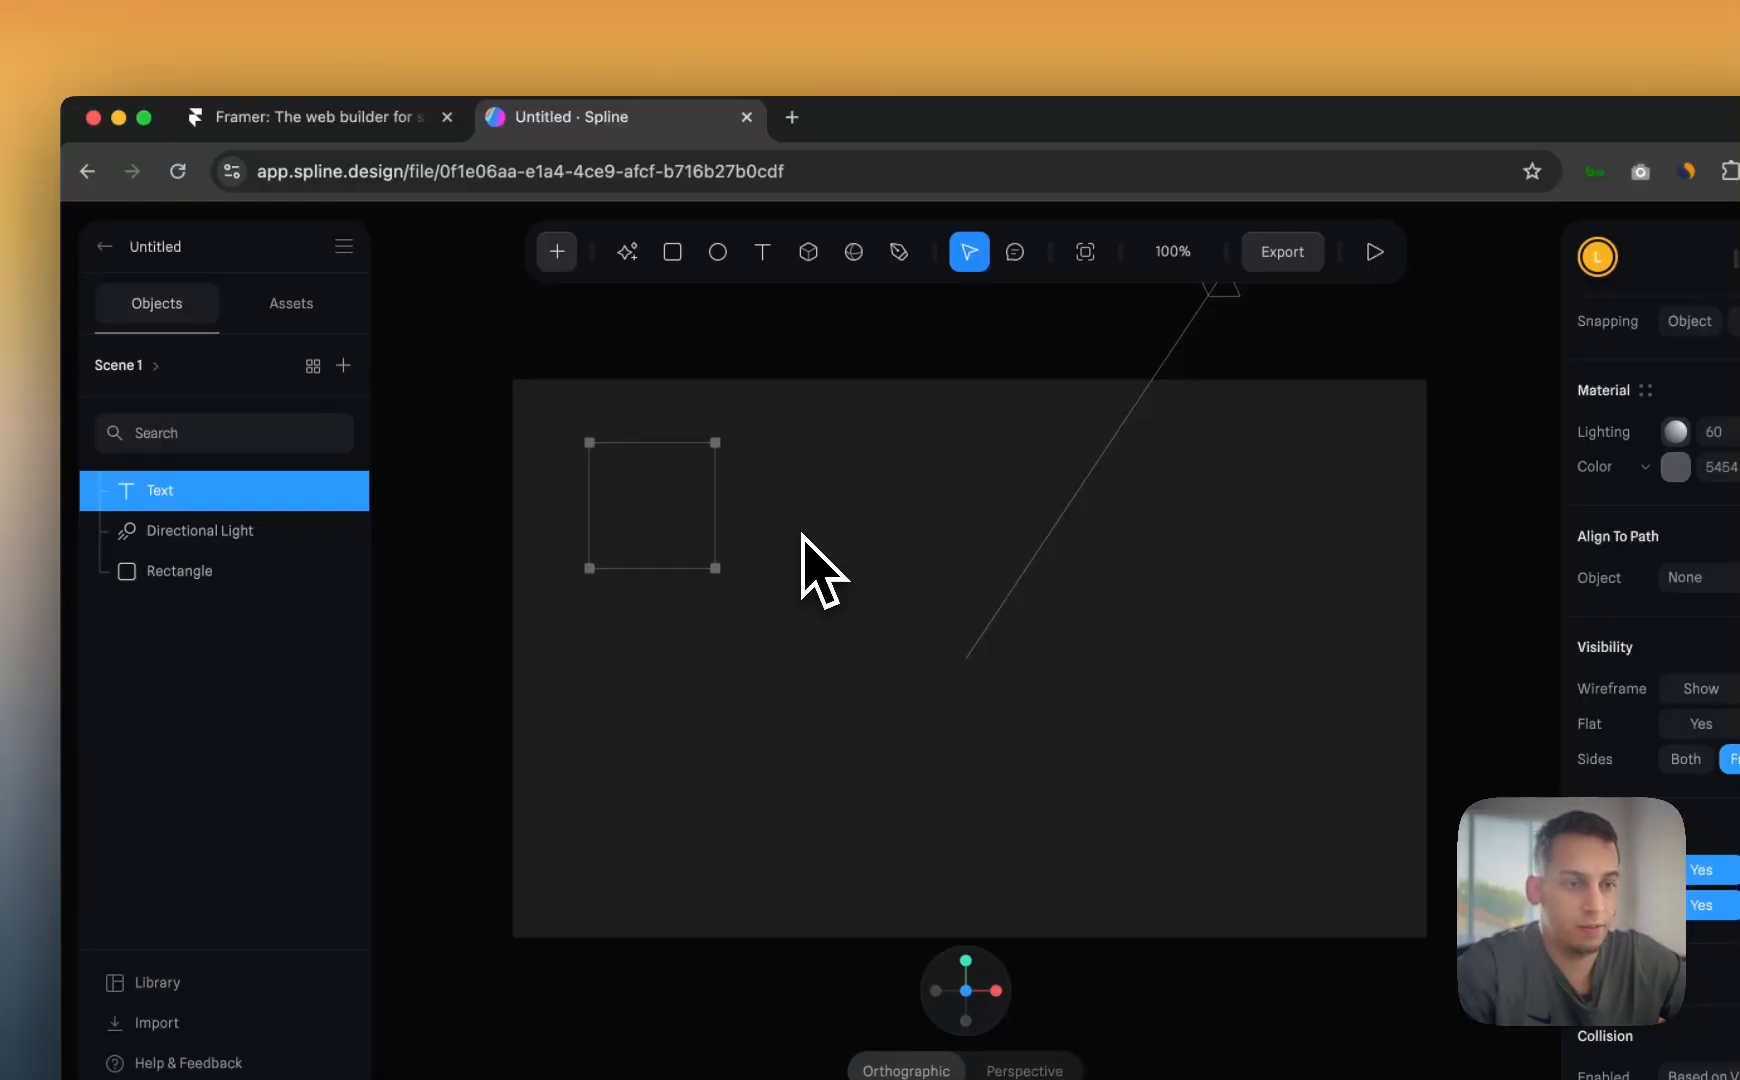
pyautogui.moveTo(742, 519); pyautogui.dragTo(1345, 508)
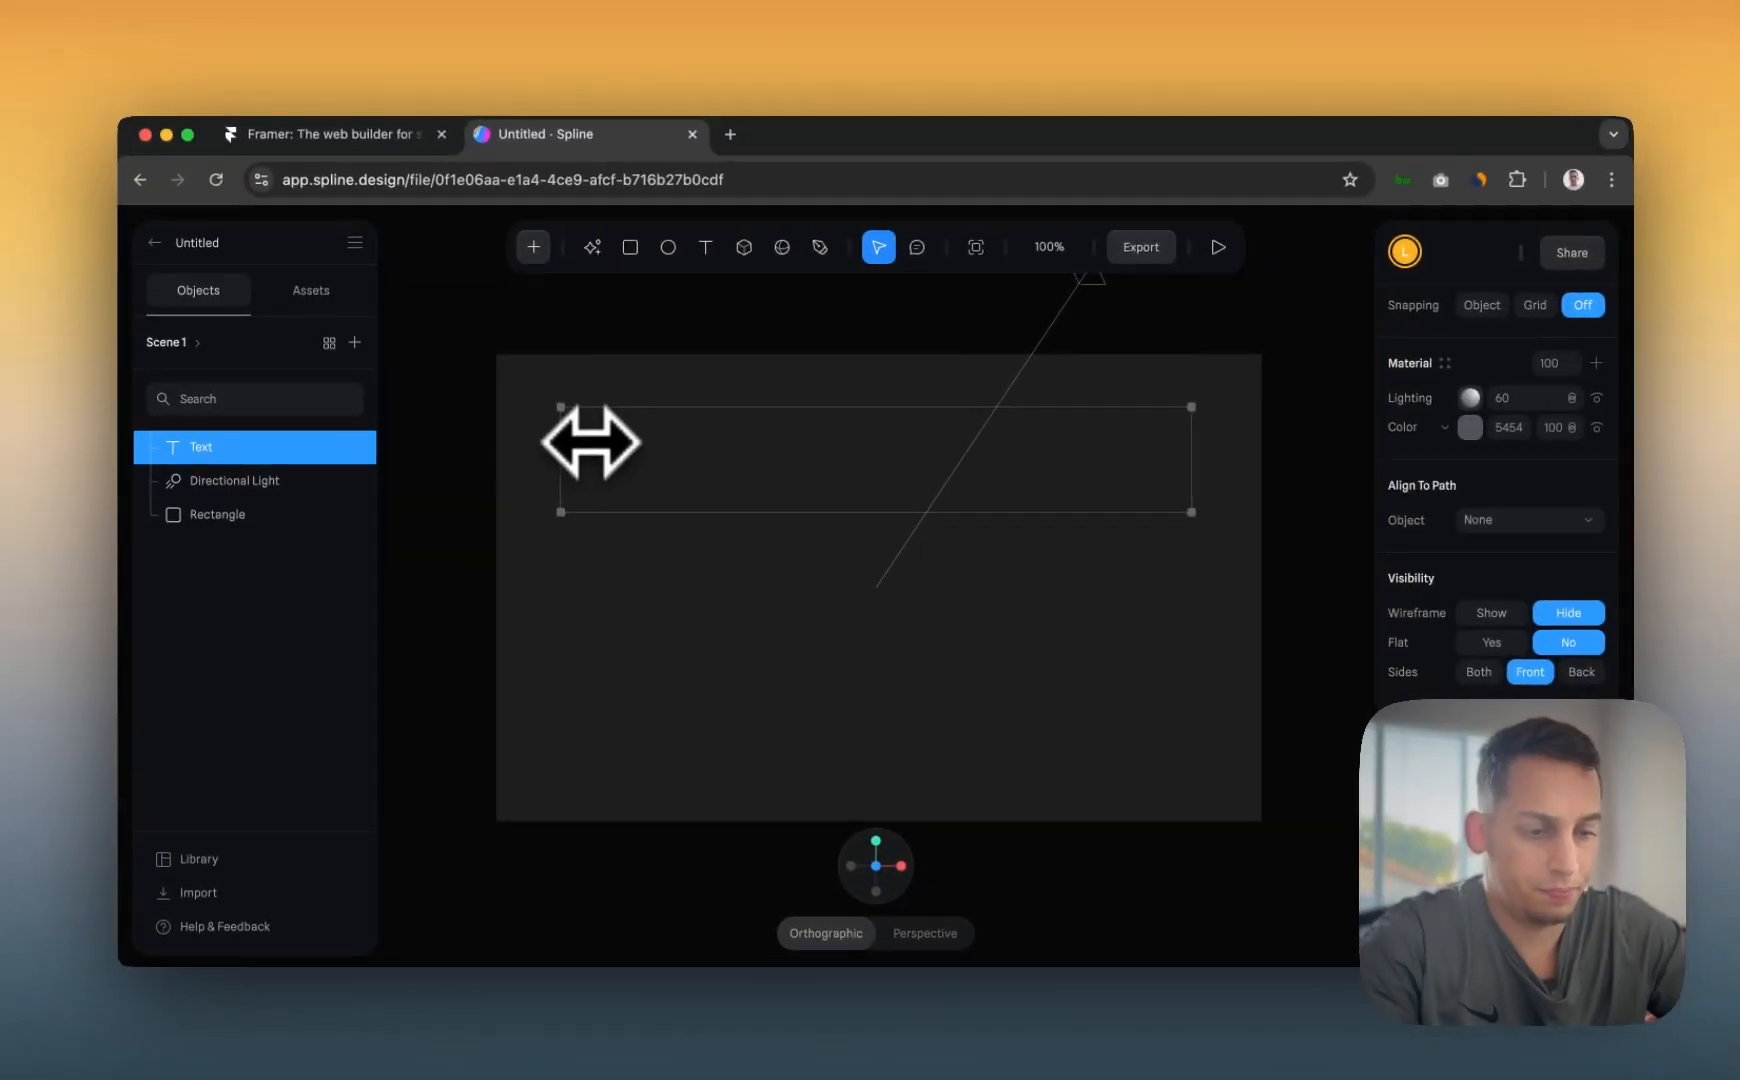
pyautogui.hotkey('shift', 'space')
pyautogui.hotkey('shift', 'v')
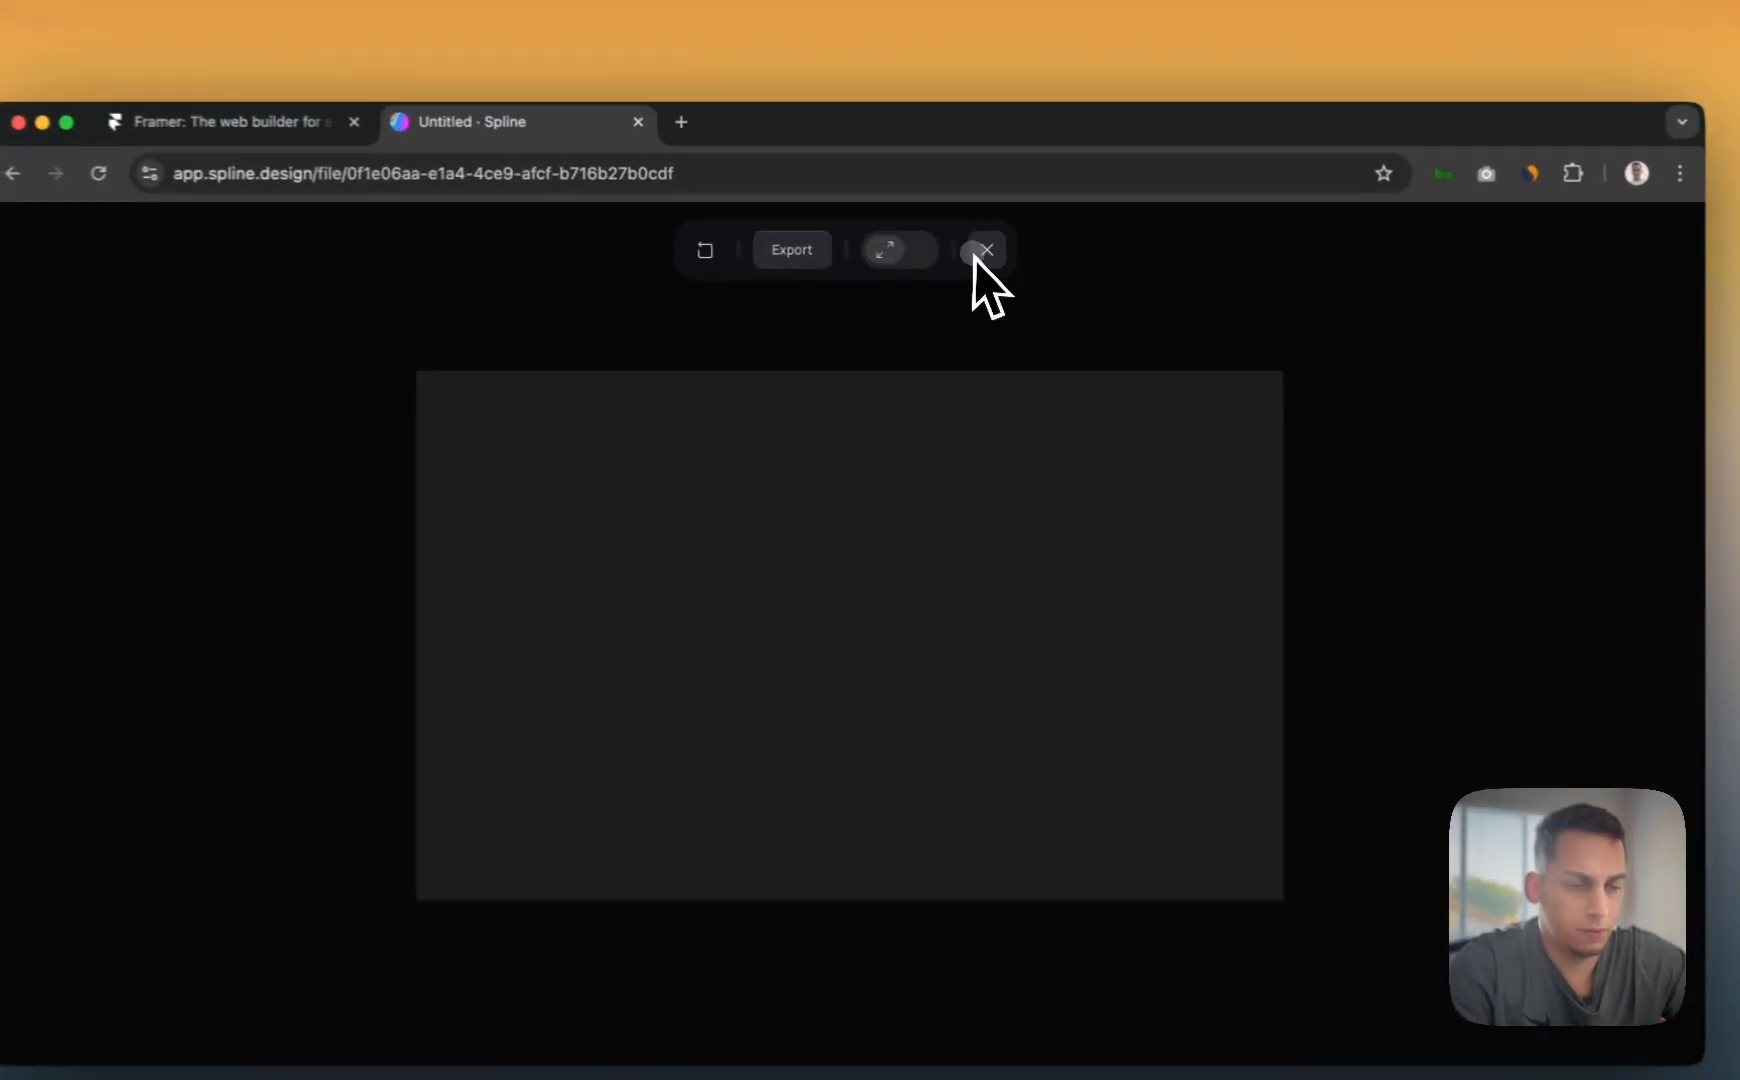
pyautogui.click(993, 248)
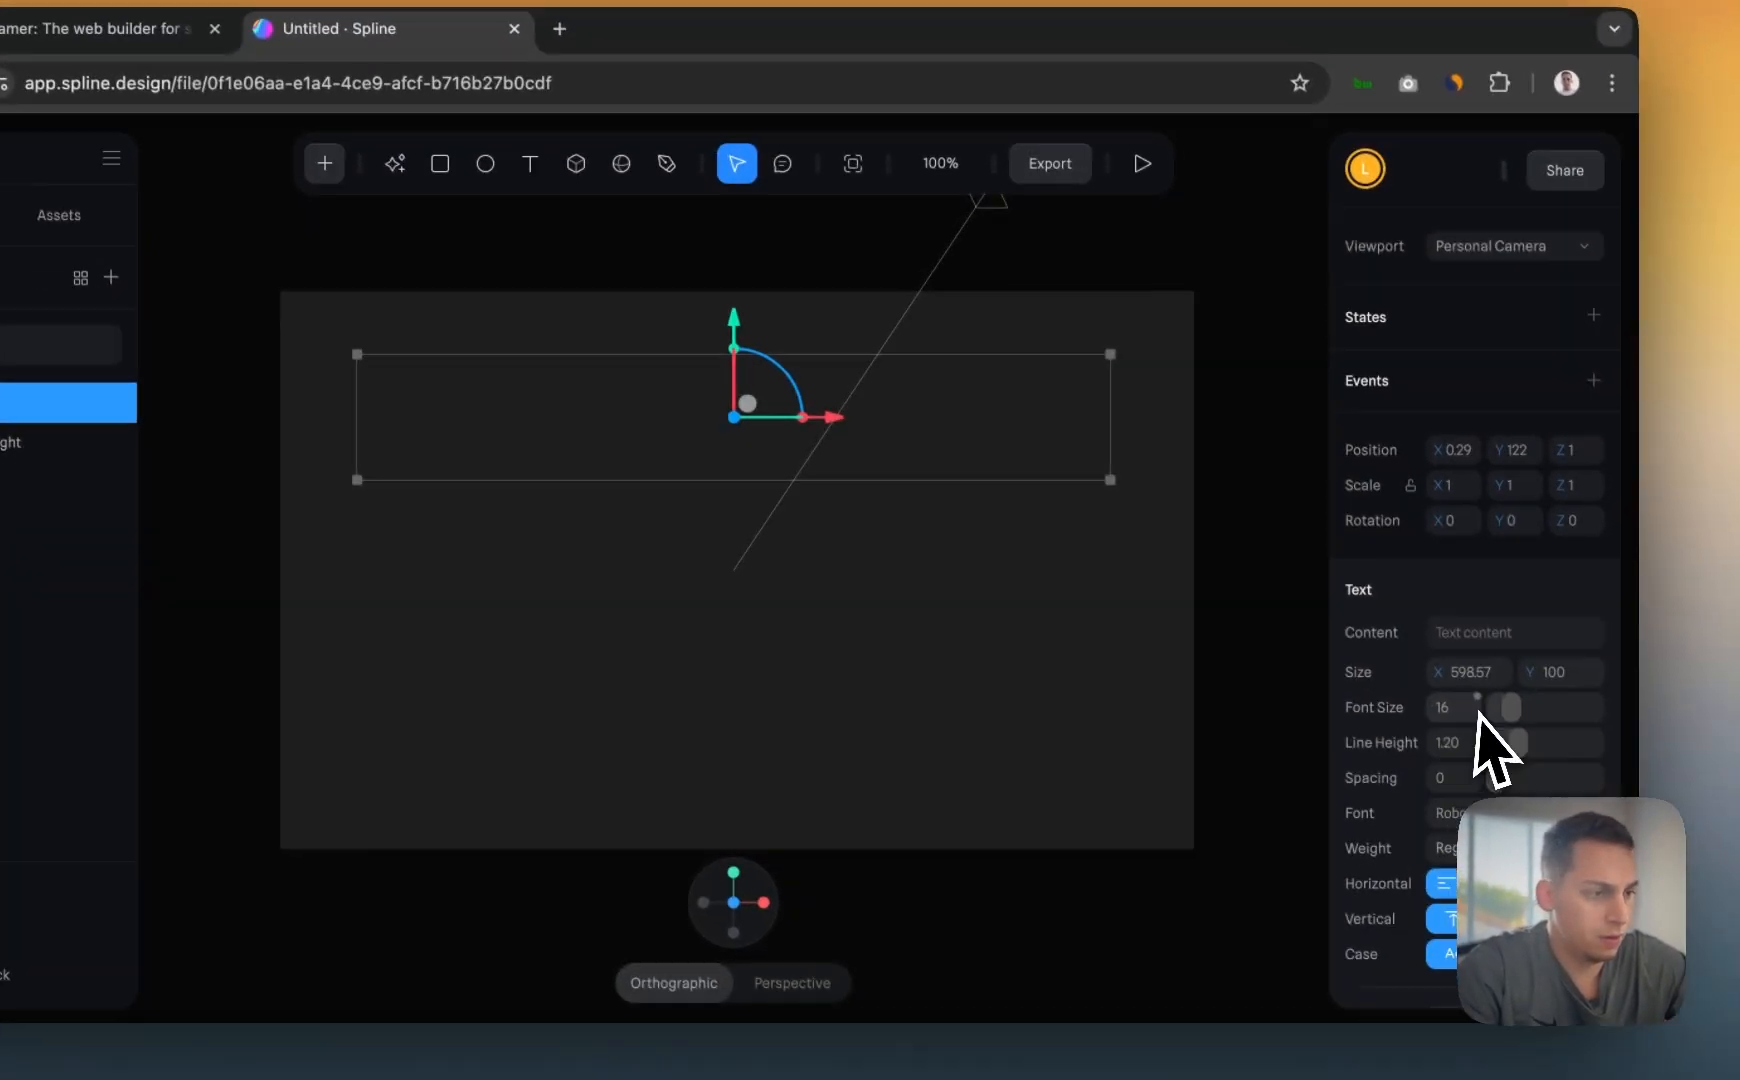
# - Set the text box's content to "I love building Framer site" and its font size to 76
pyautogui.scroll(-2, 1576, 794)
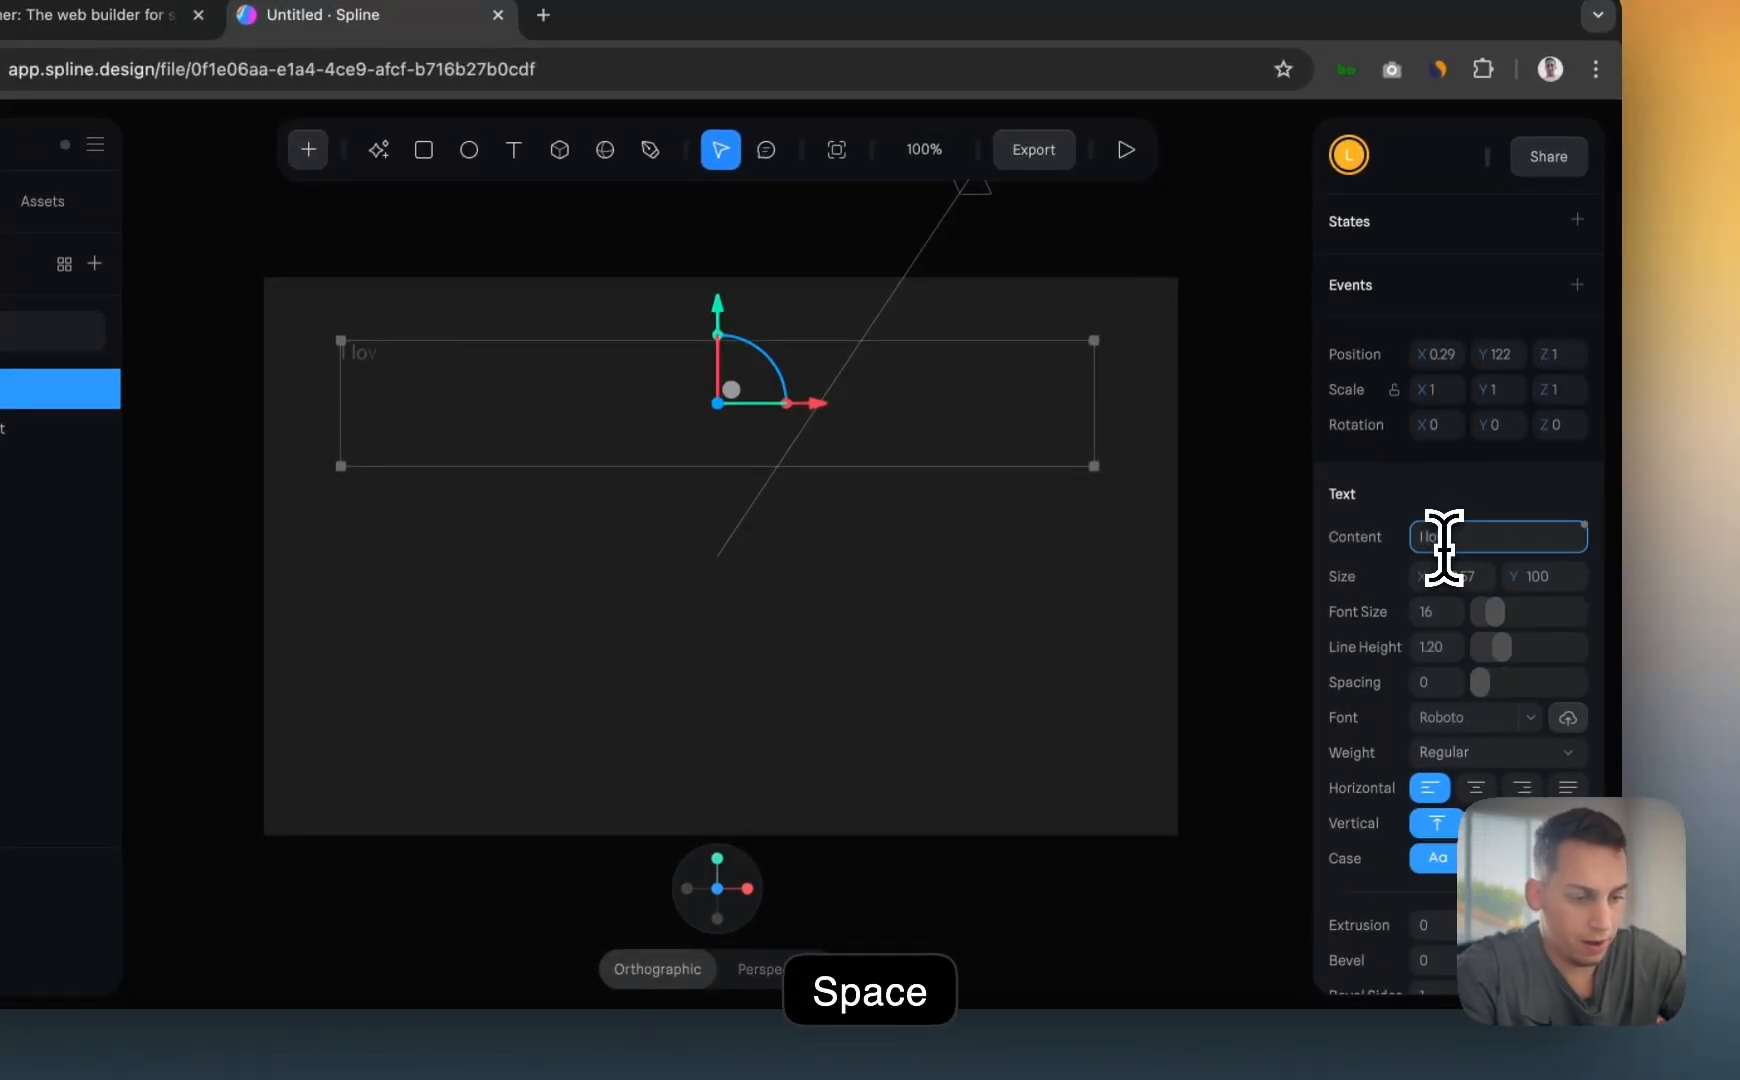
pyautogui.write('building Framer site')
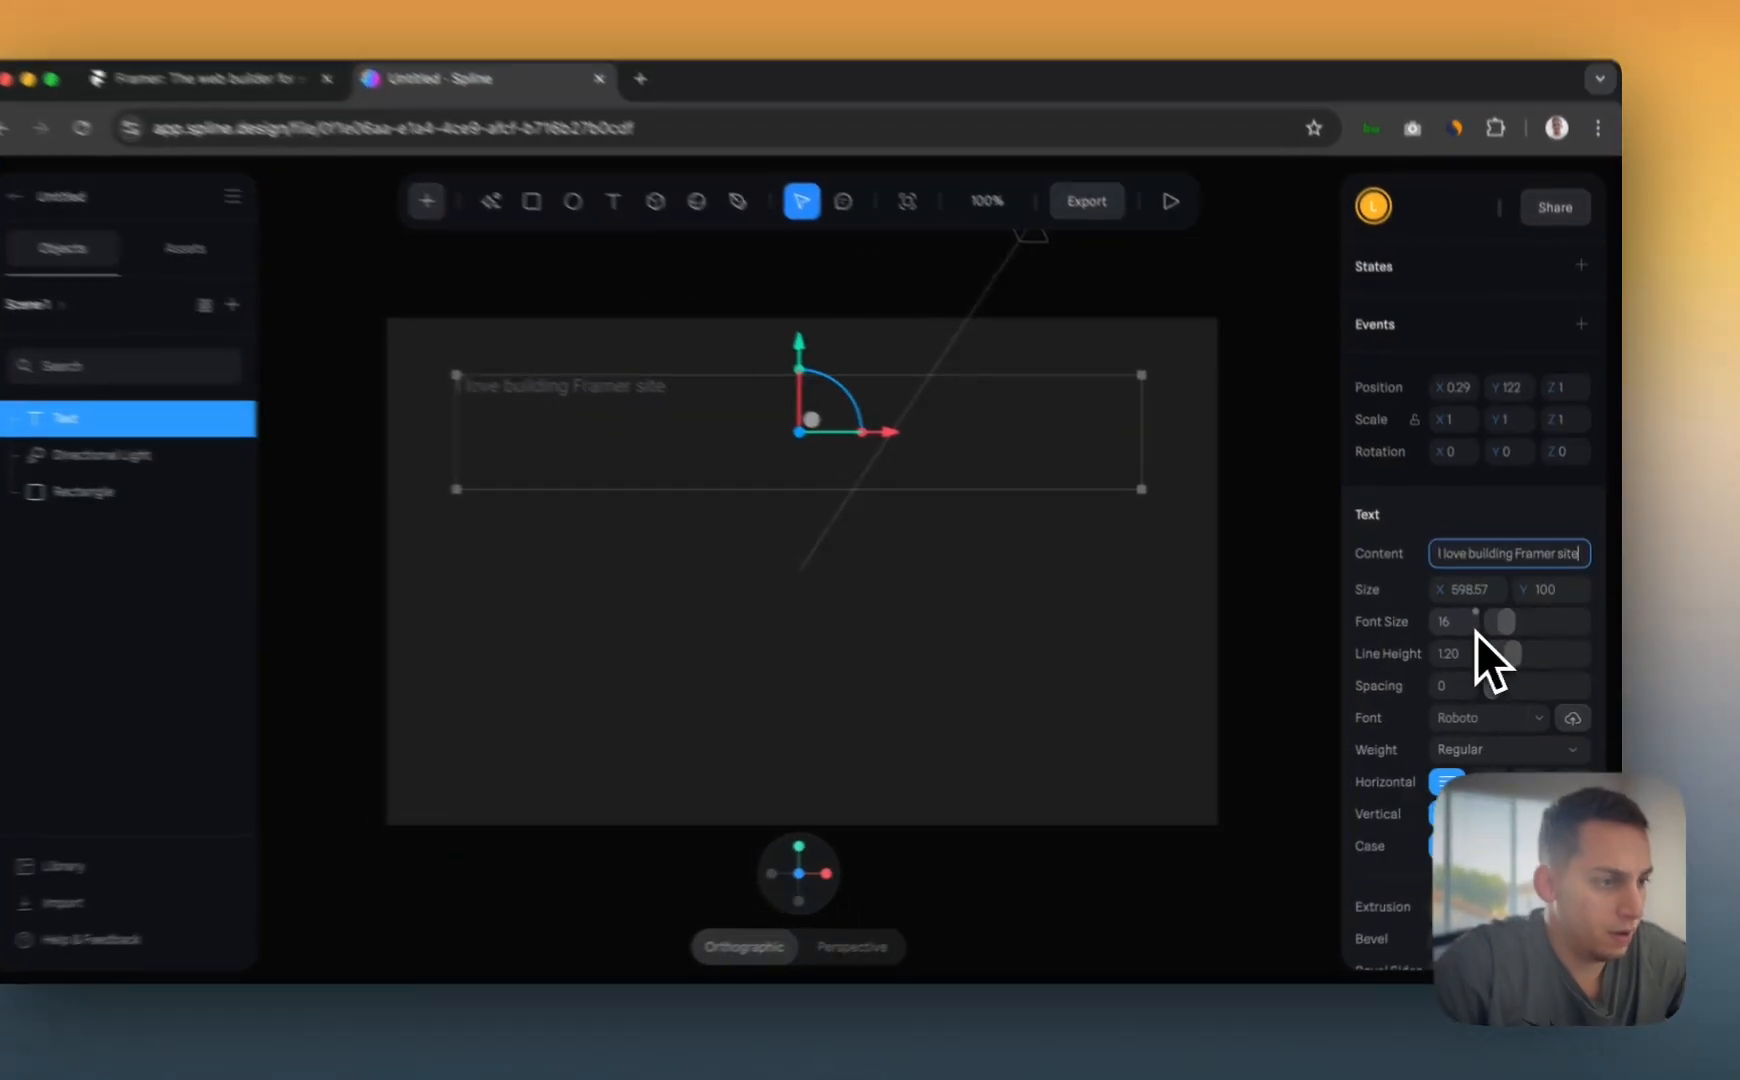
pyautogui.click(1465, 631)
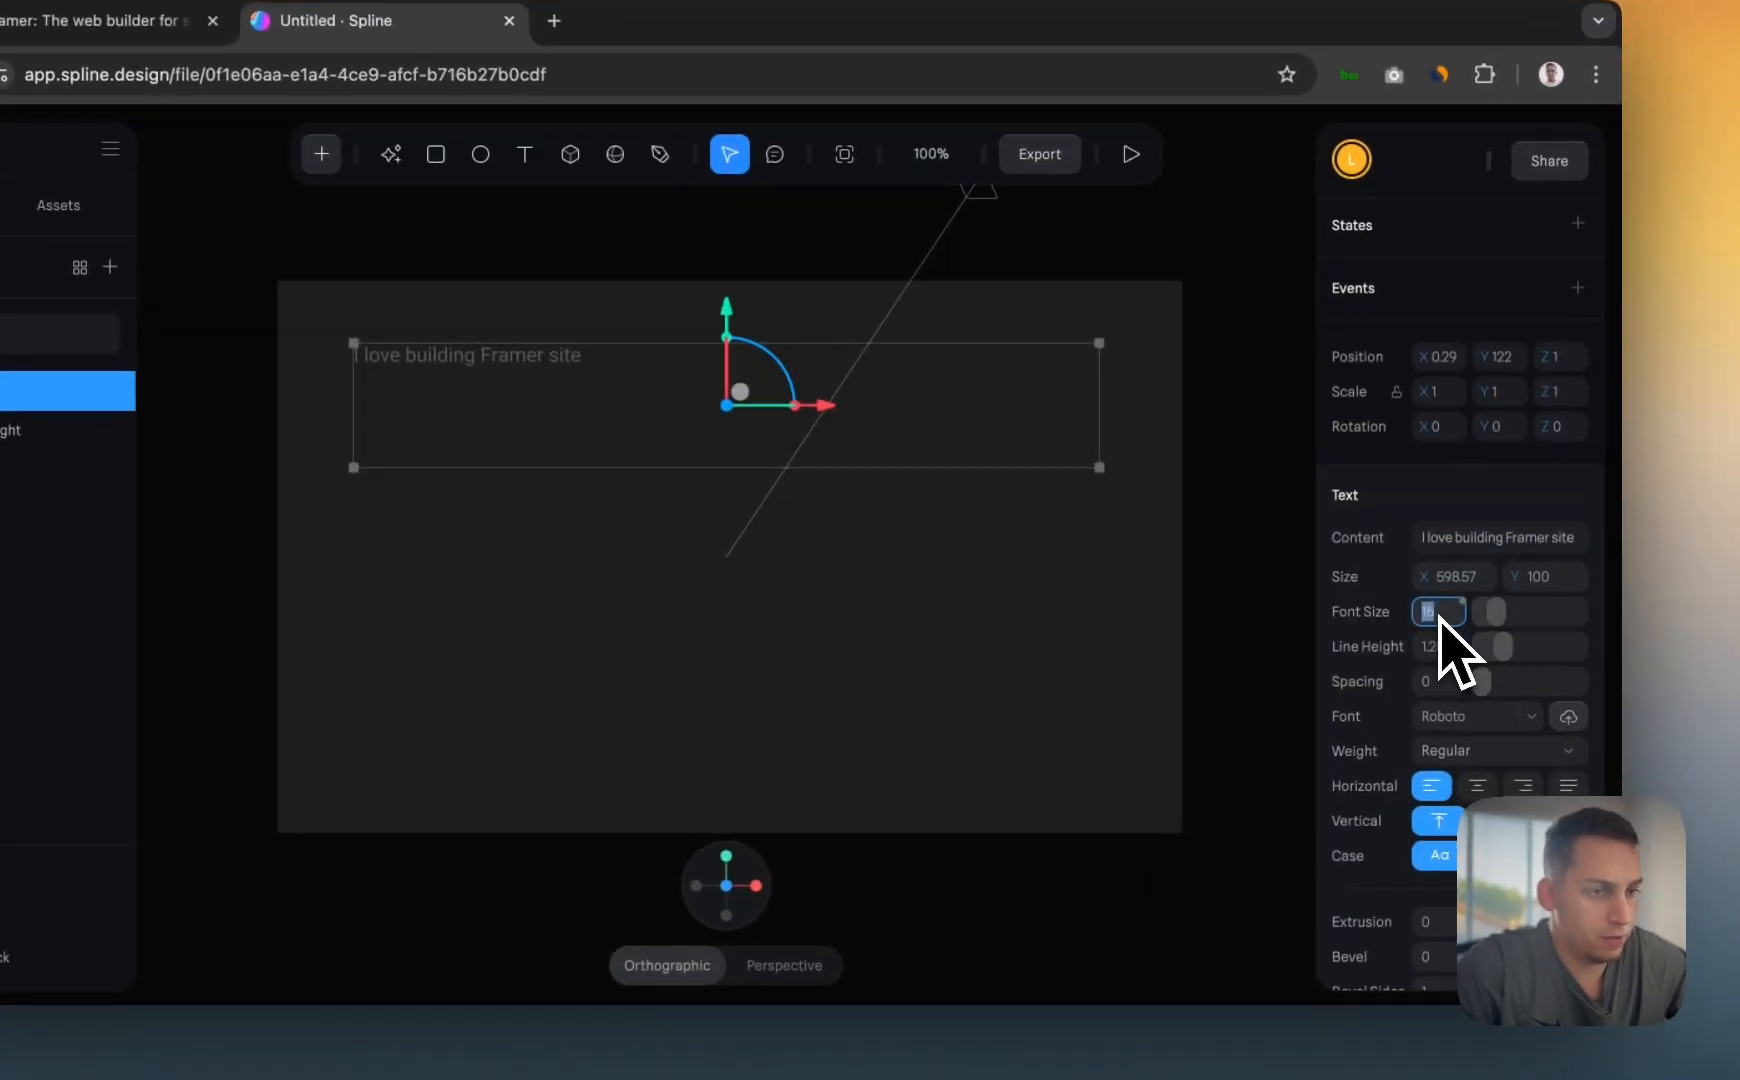
pyautogui.hotkey('shift', 'Up')
pyautogui.hotkey('shift', 'Up')
pyautogui.hotkey('shift', 'Up')
pyautogui.hotkey('shift', 'Up')
pyautogui.hotkey('shift', 'Up')
pyautogui.hotkey('shift', 'Up')
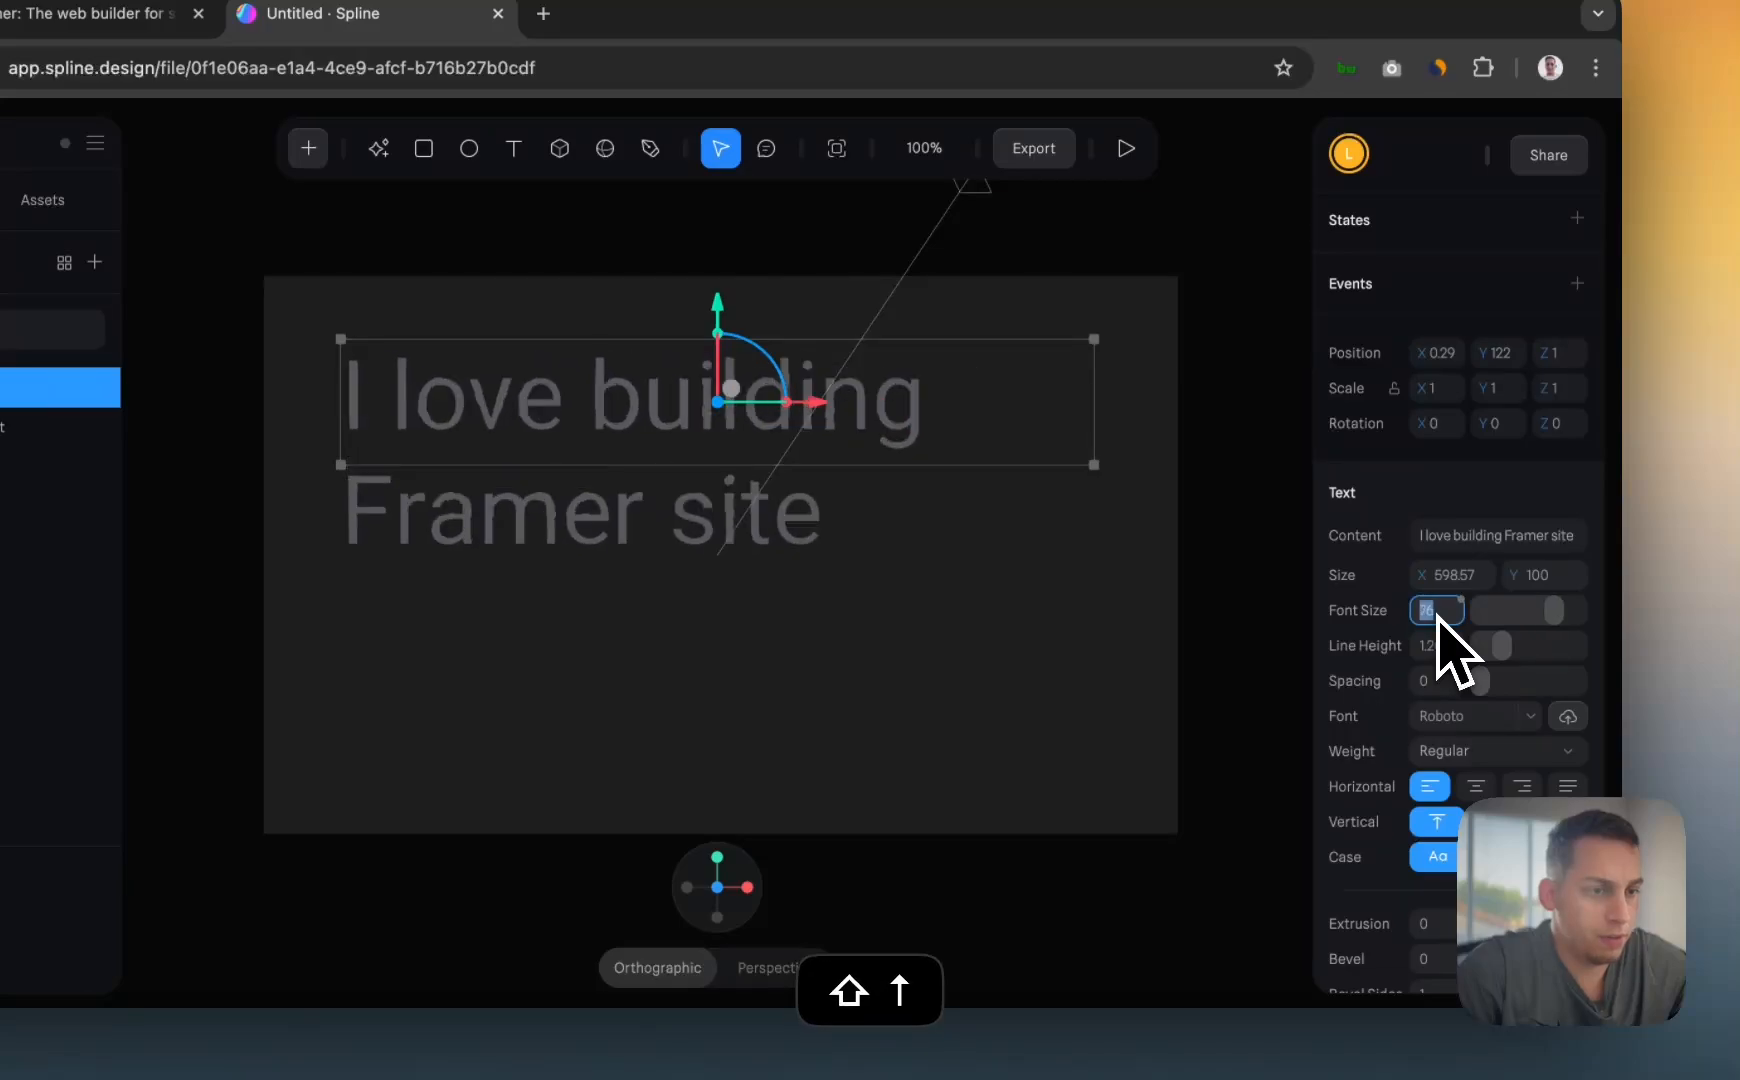
pyautogui.hotkey('shift', 'Down')
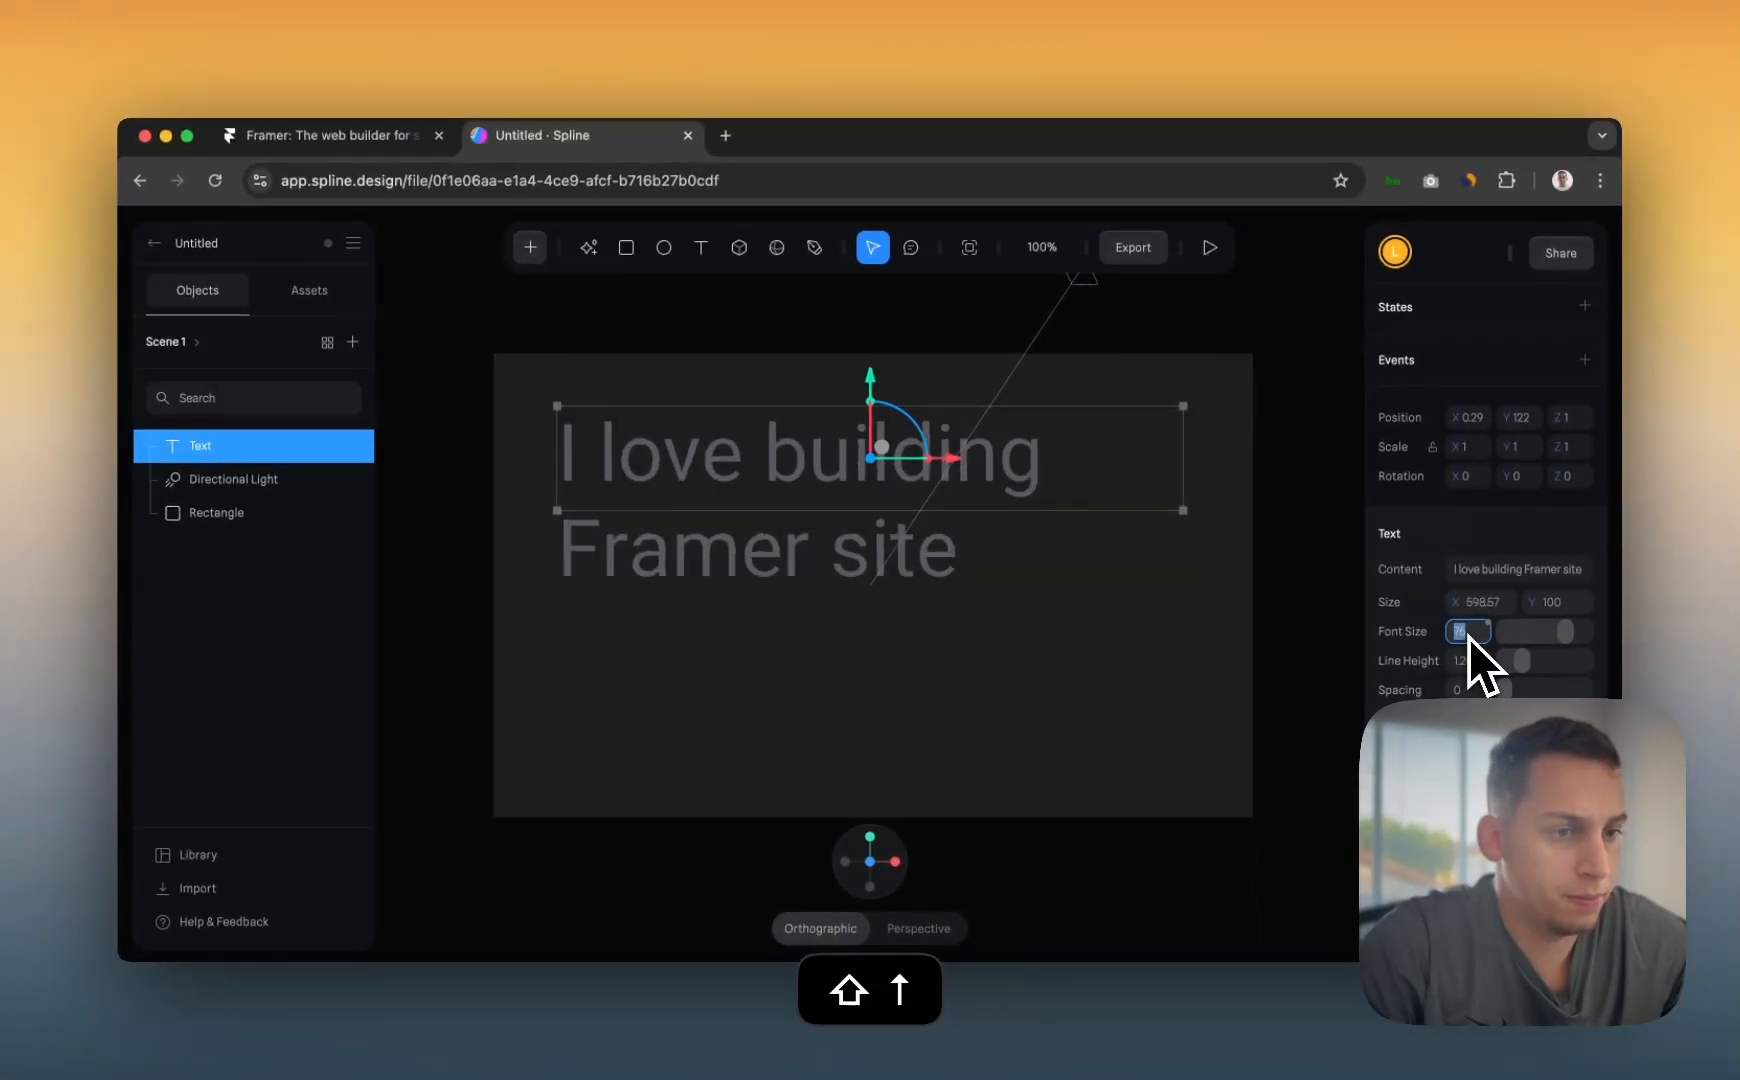
# - Keep the text's font size at 76 and set its case to all uppercase
pyautogui.hotkey('shift', 'Down')
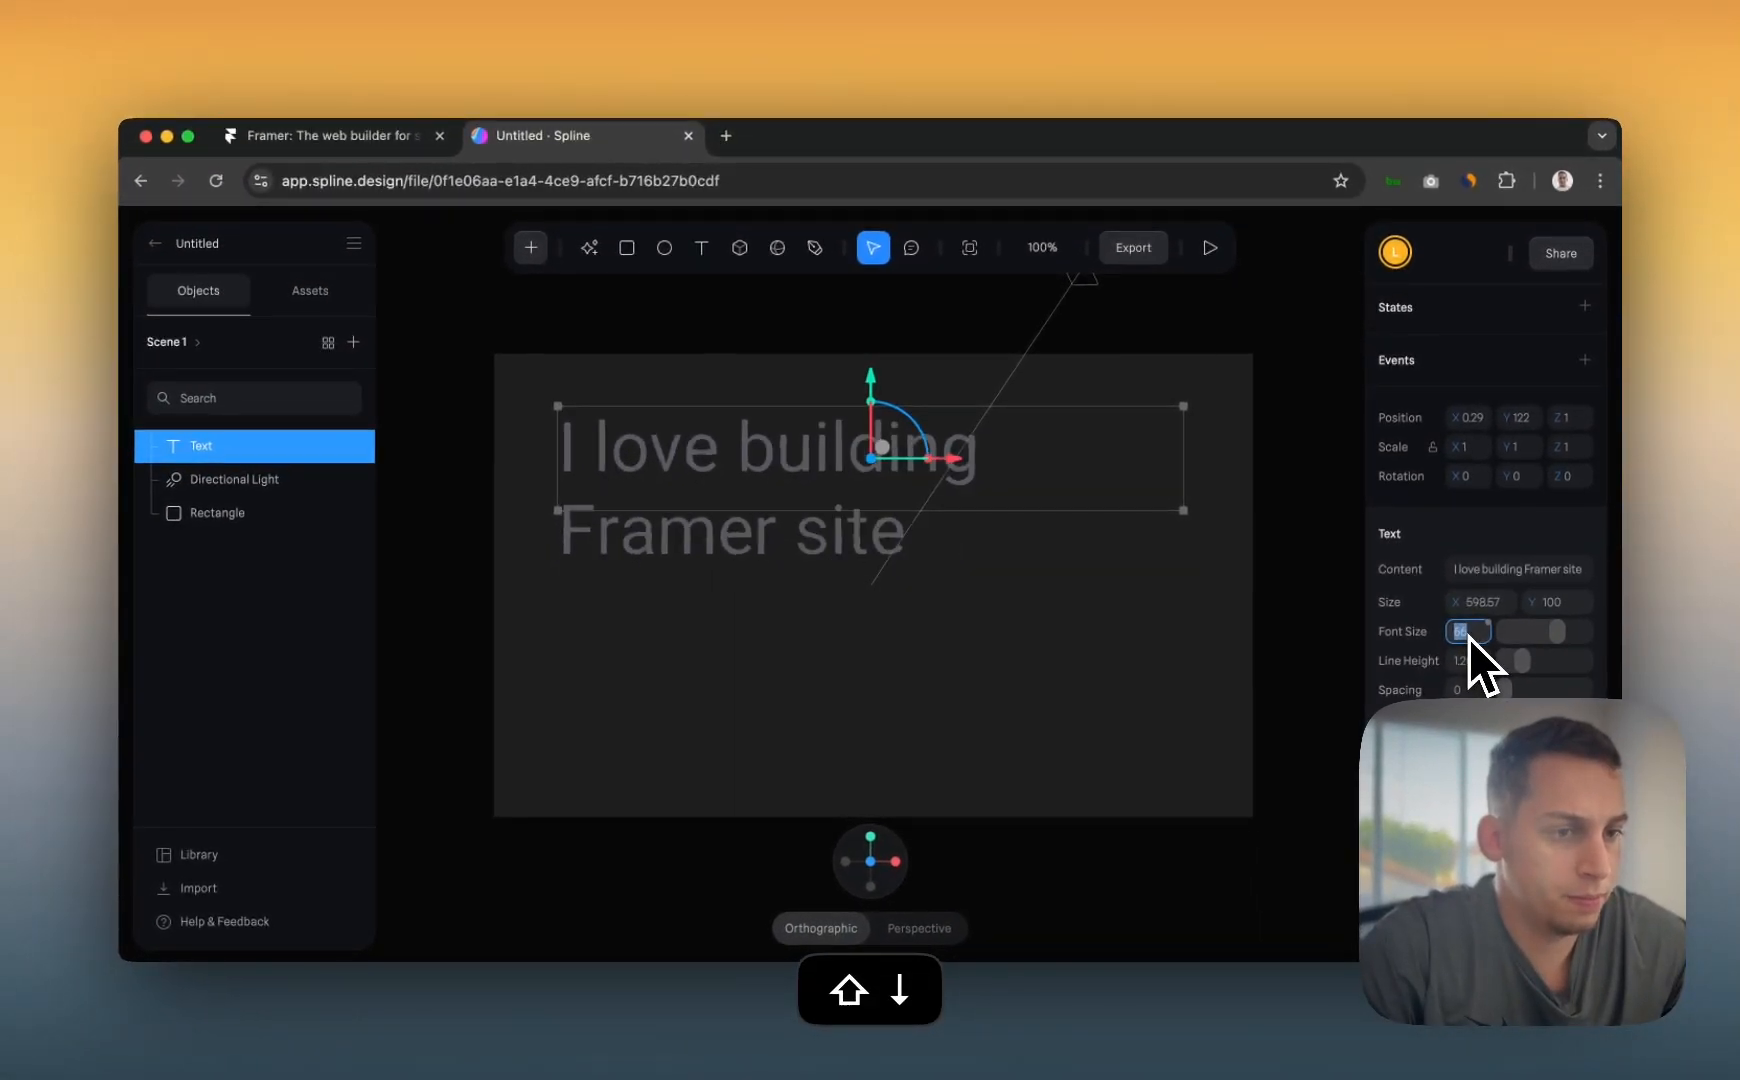
pyautogui.hotkey('shift', 'Up')
pyautogui.scroll(-1, 1485, 560)
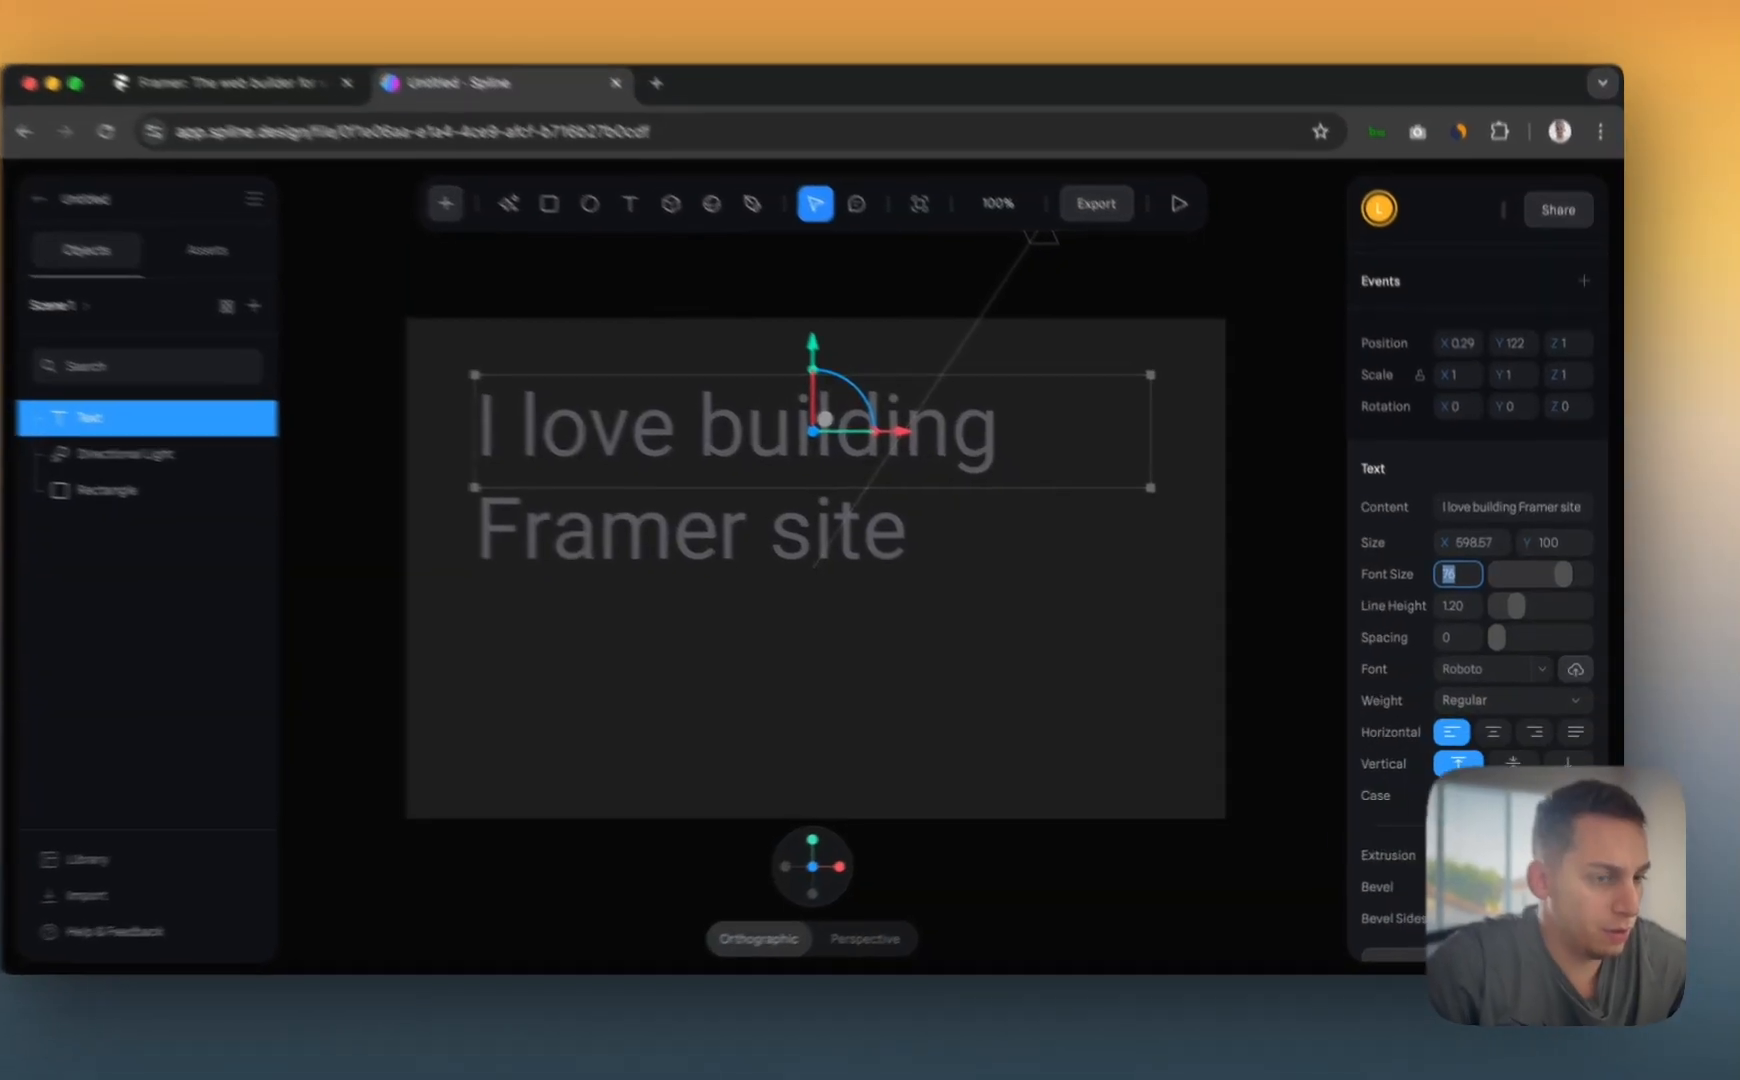
pyautogui.click(1517, 794)
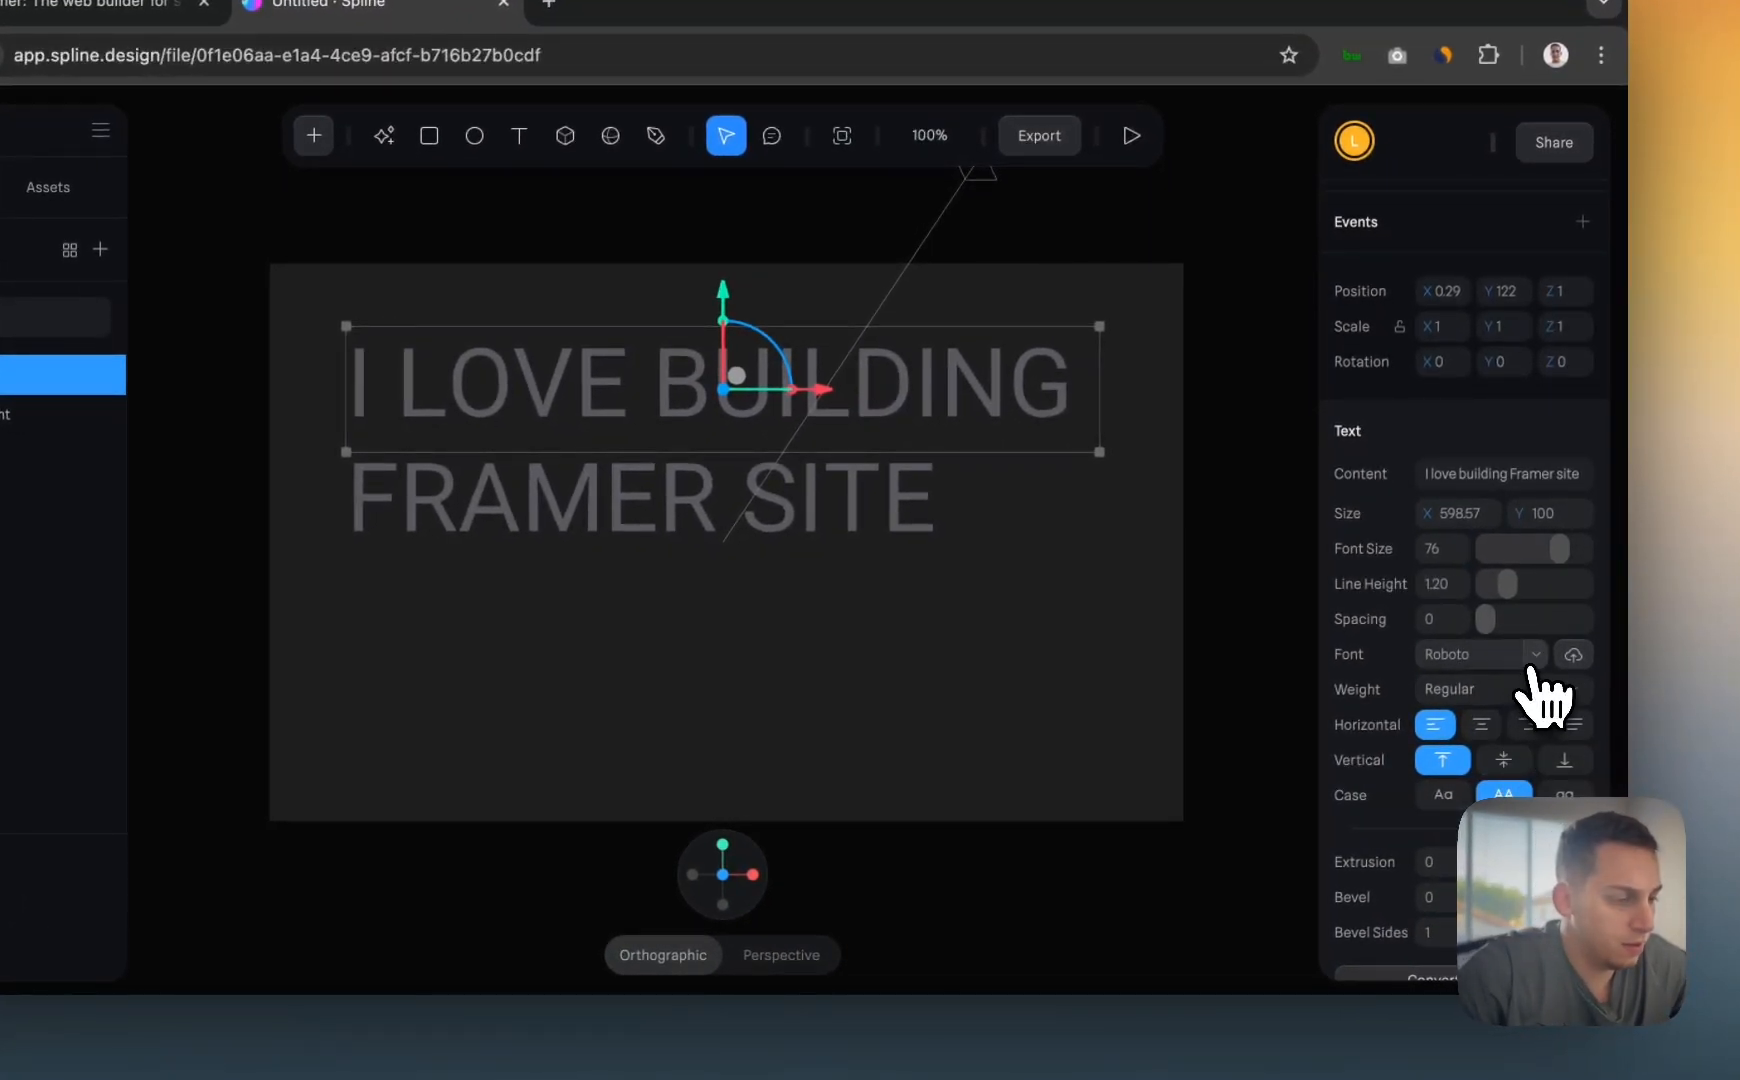
# - Set the text's font to Rubik, its weight to Bold and its line height to 0.88
pyautogui.click(1535, 660)
pyautogui.scroll(-5, 1480, 863)
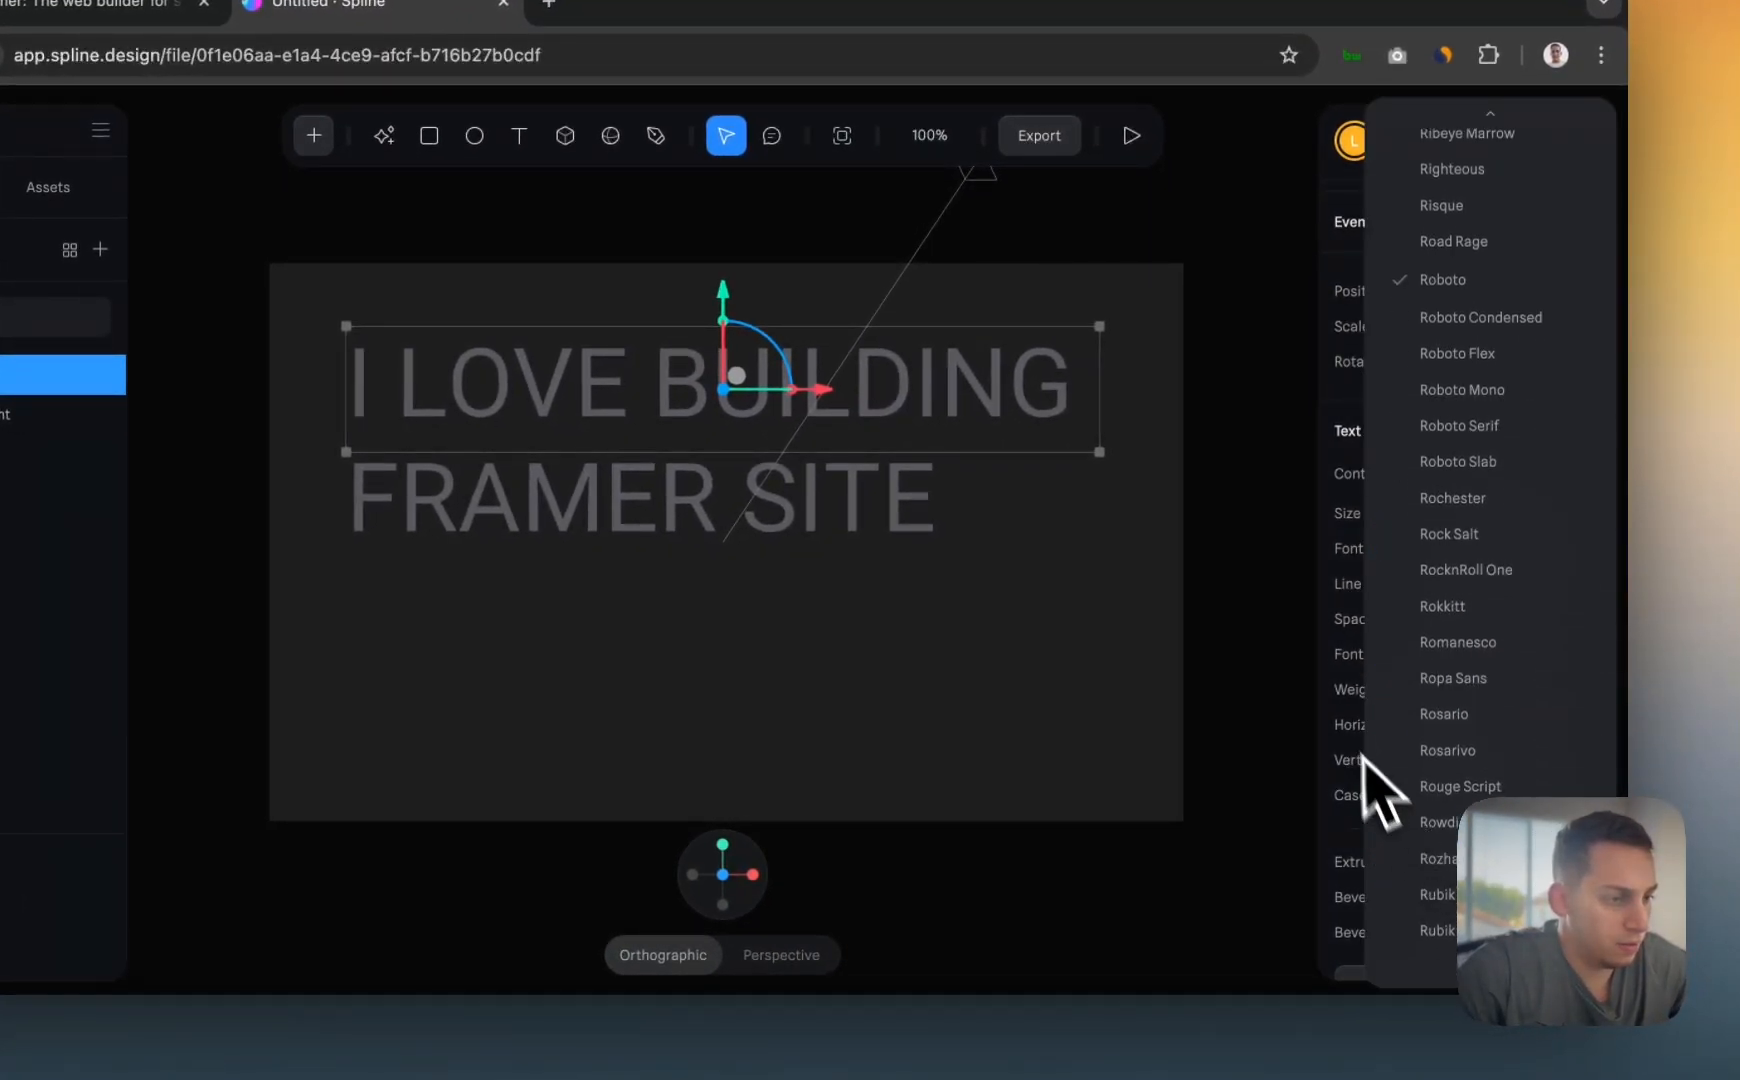
pyautogui.click(1416, 892)
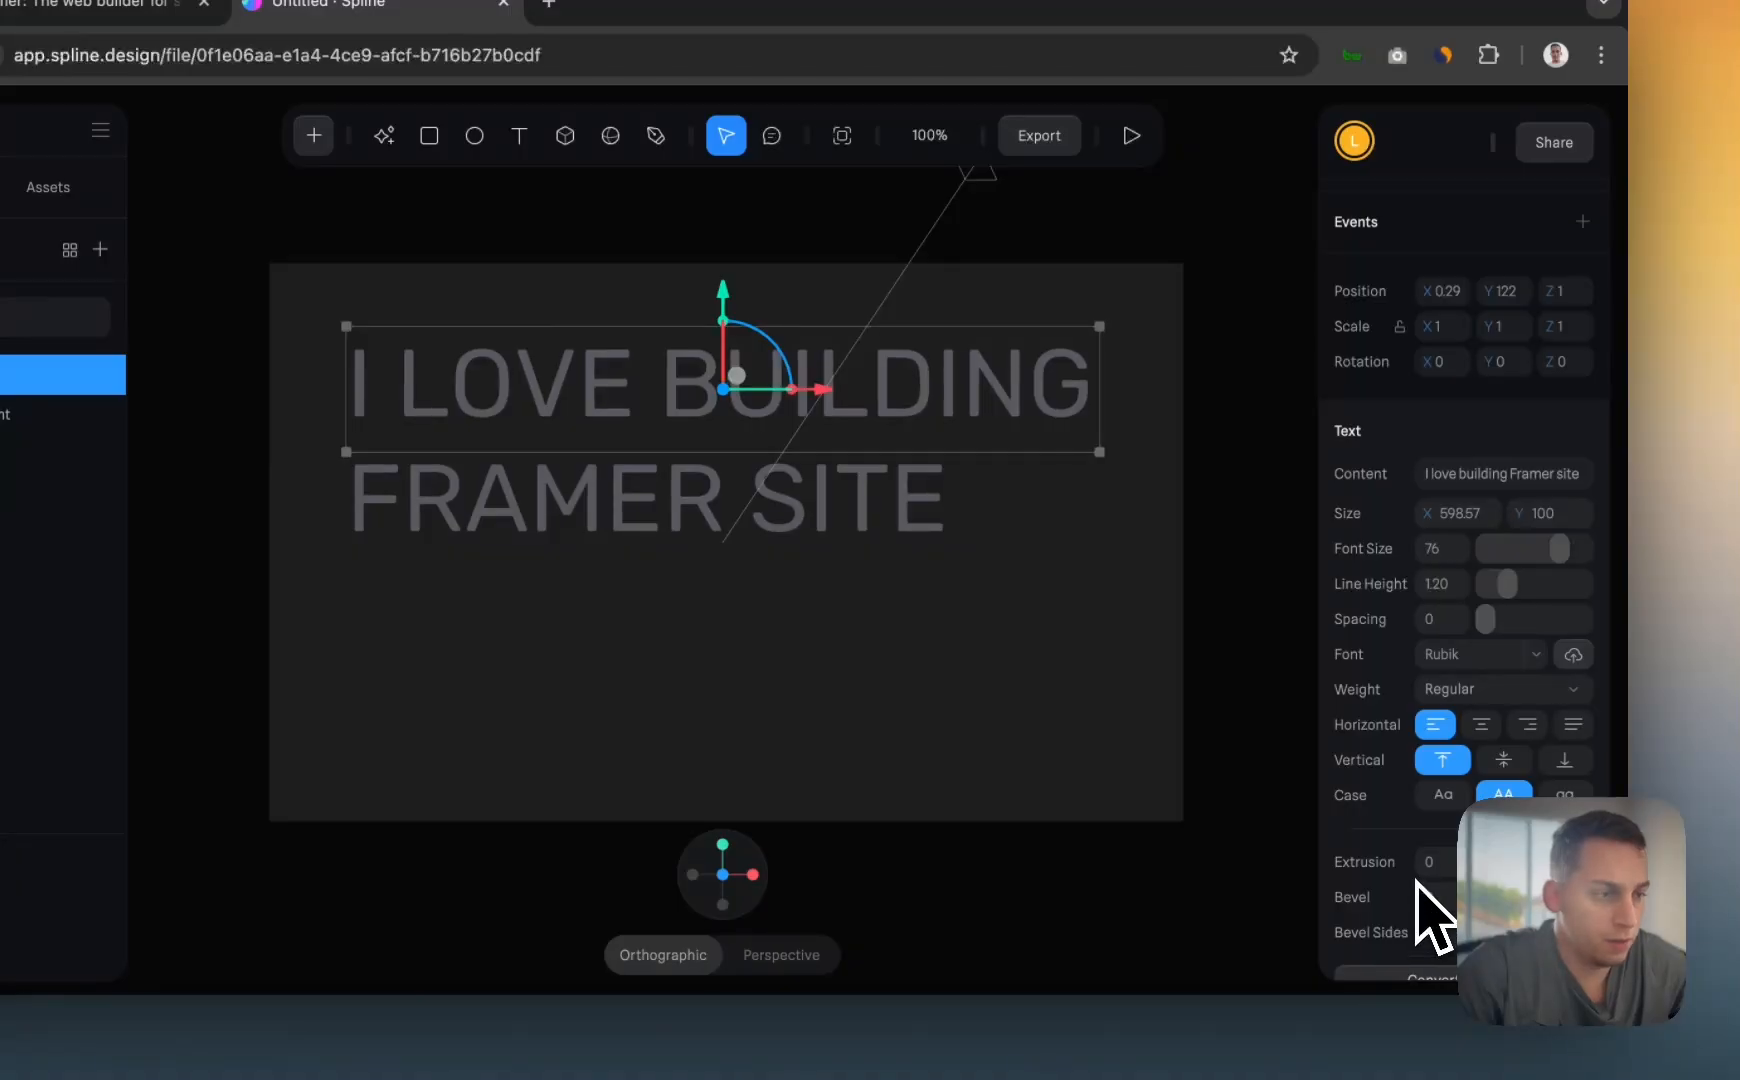
pyautogui.click(1486, 690)
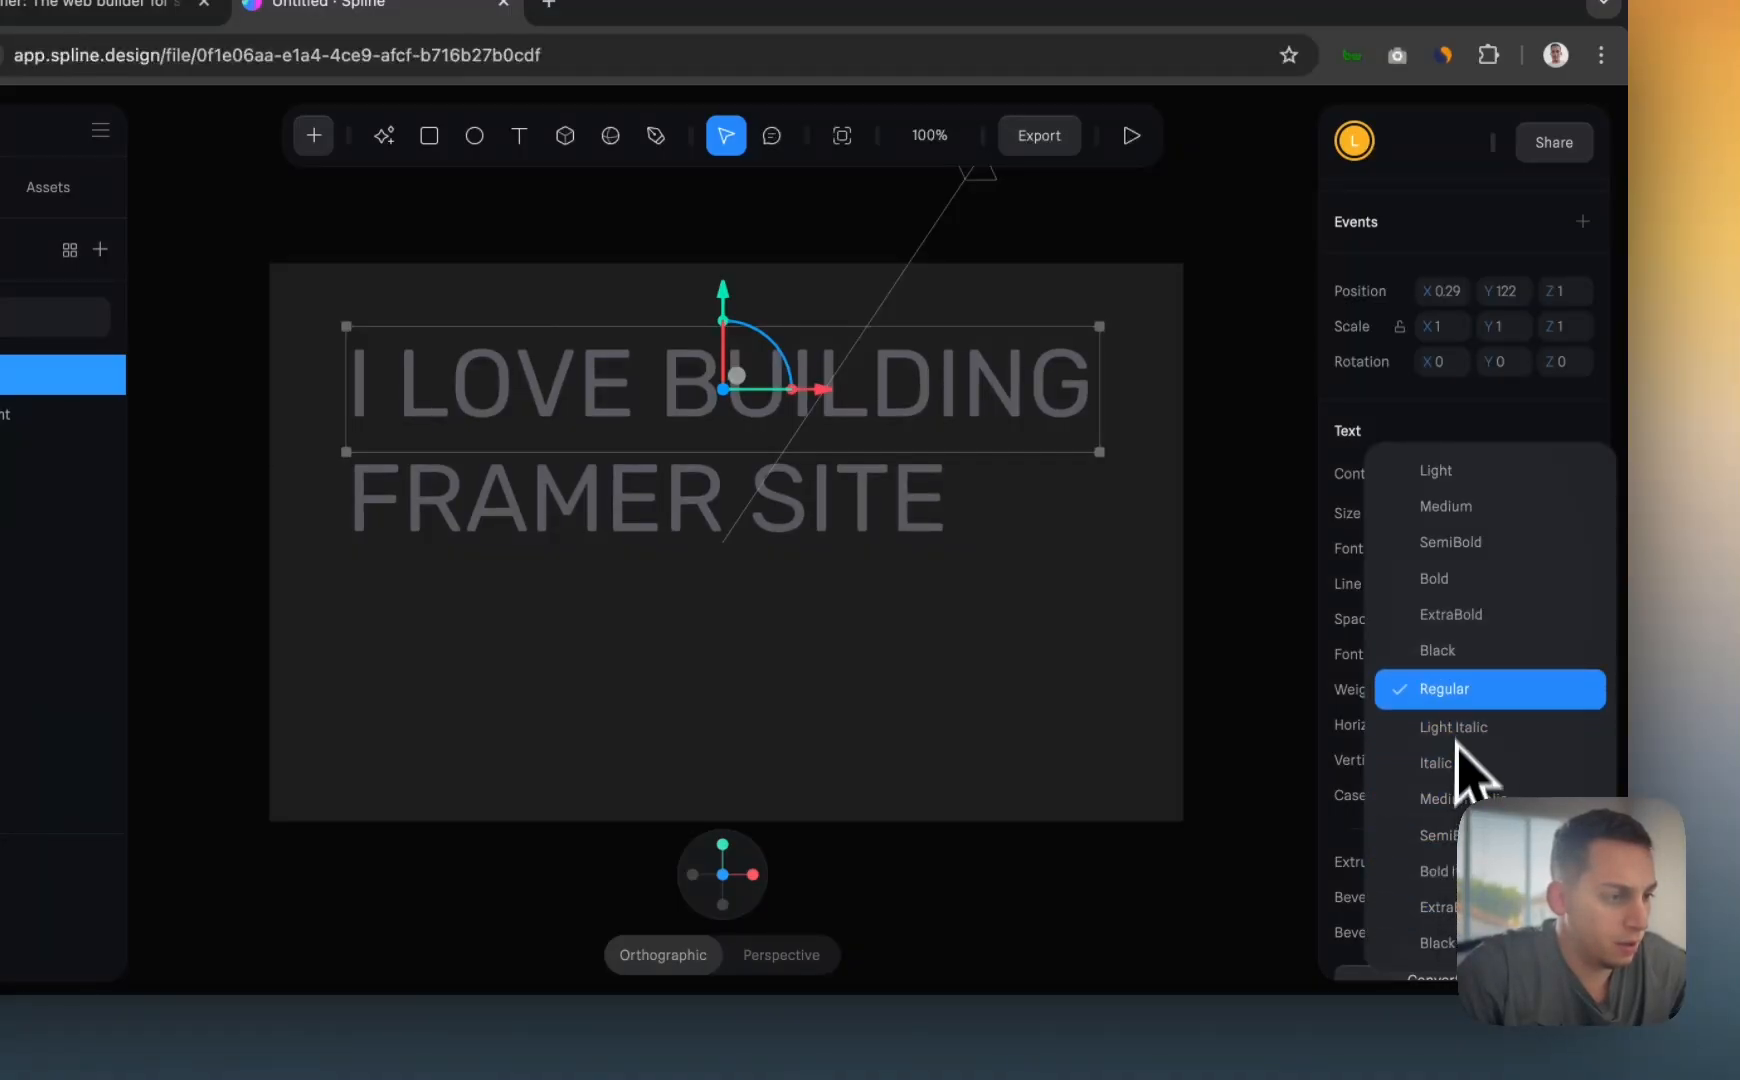
pyautogui.click(1460, 593)
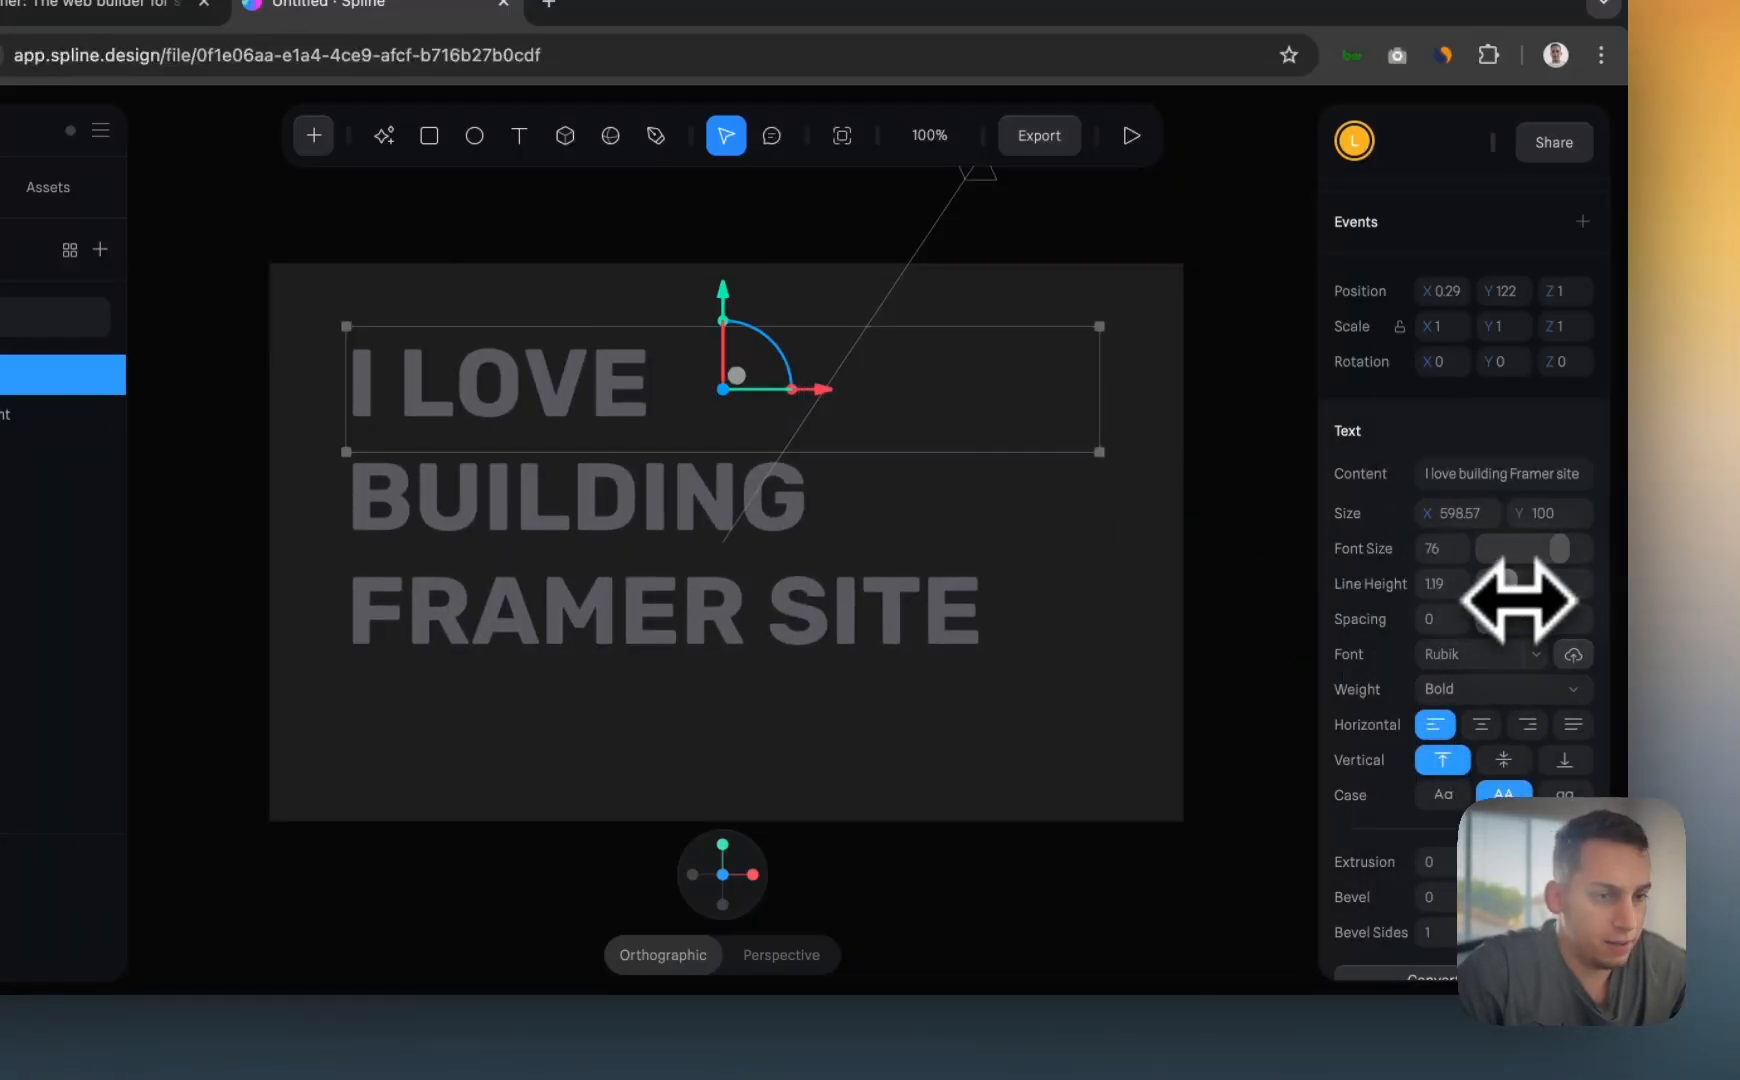
pyautogui.moveTo(1519, 600); pyautogui.dragTo(1512, 596)
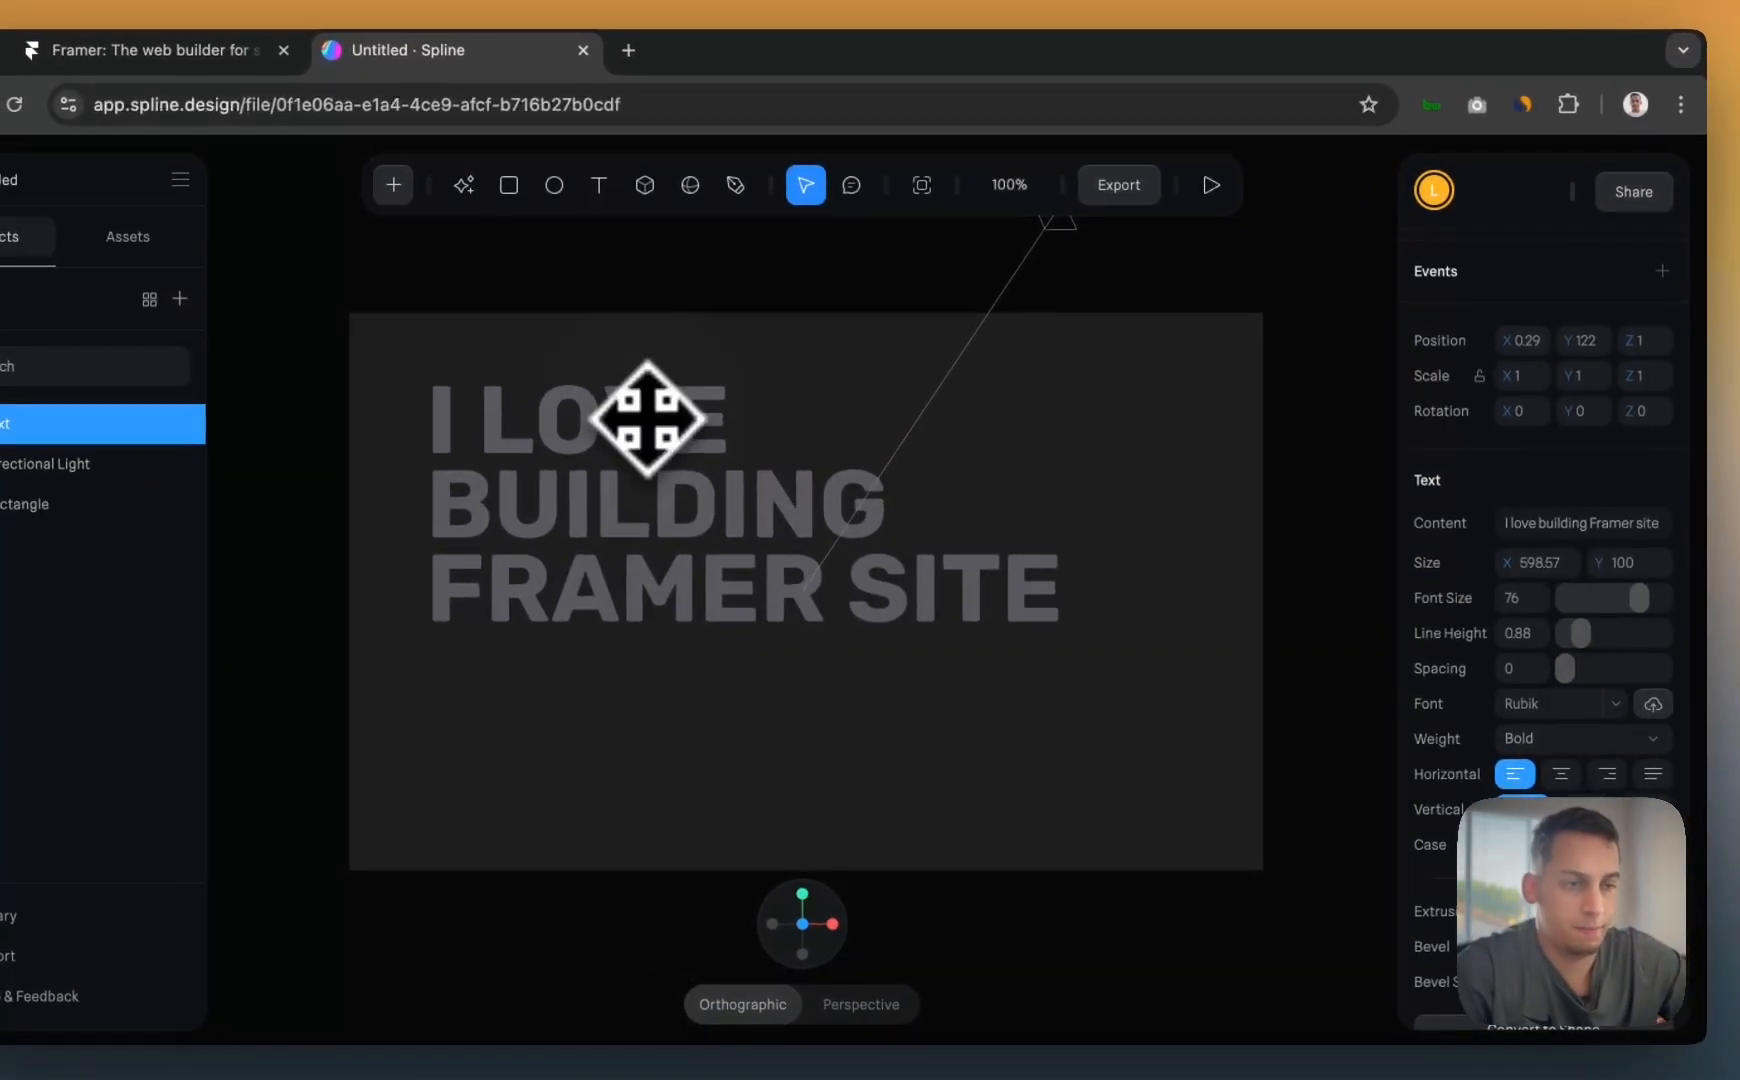
# - Centre-align the text horizontally, widen its box to about 666 by 100, and place it around the middle of the rectangle
pyautogui.moveTo(570, 372); pyautogui.dragTo(565, 405)
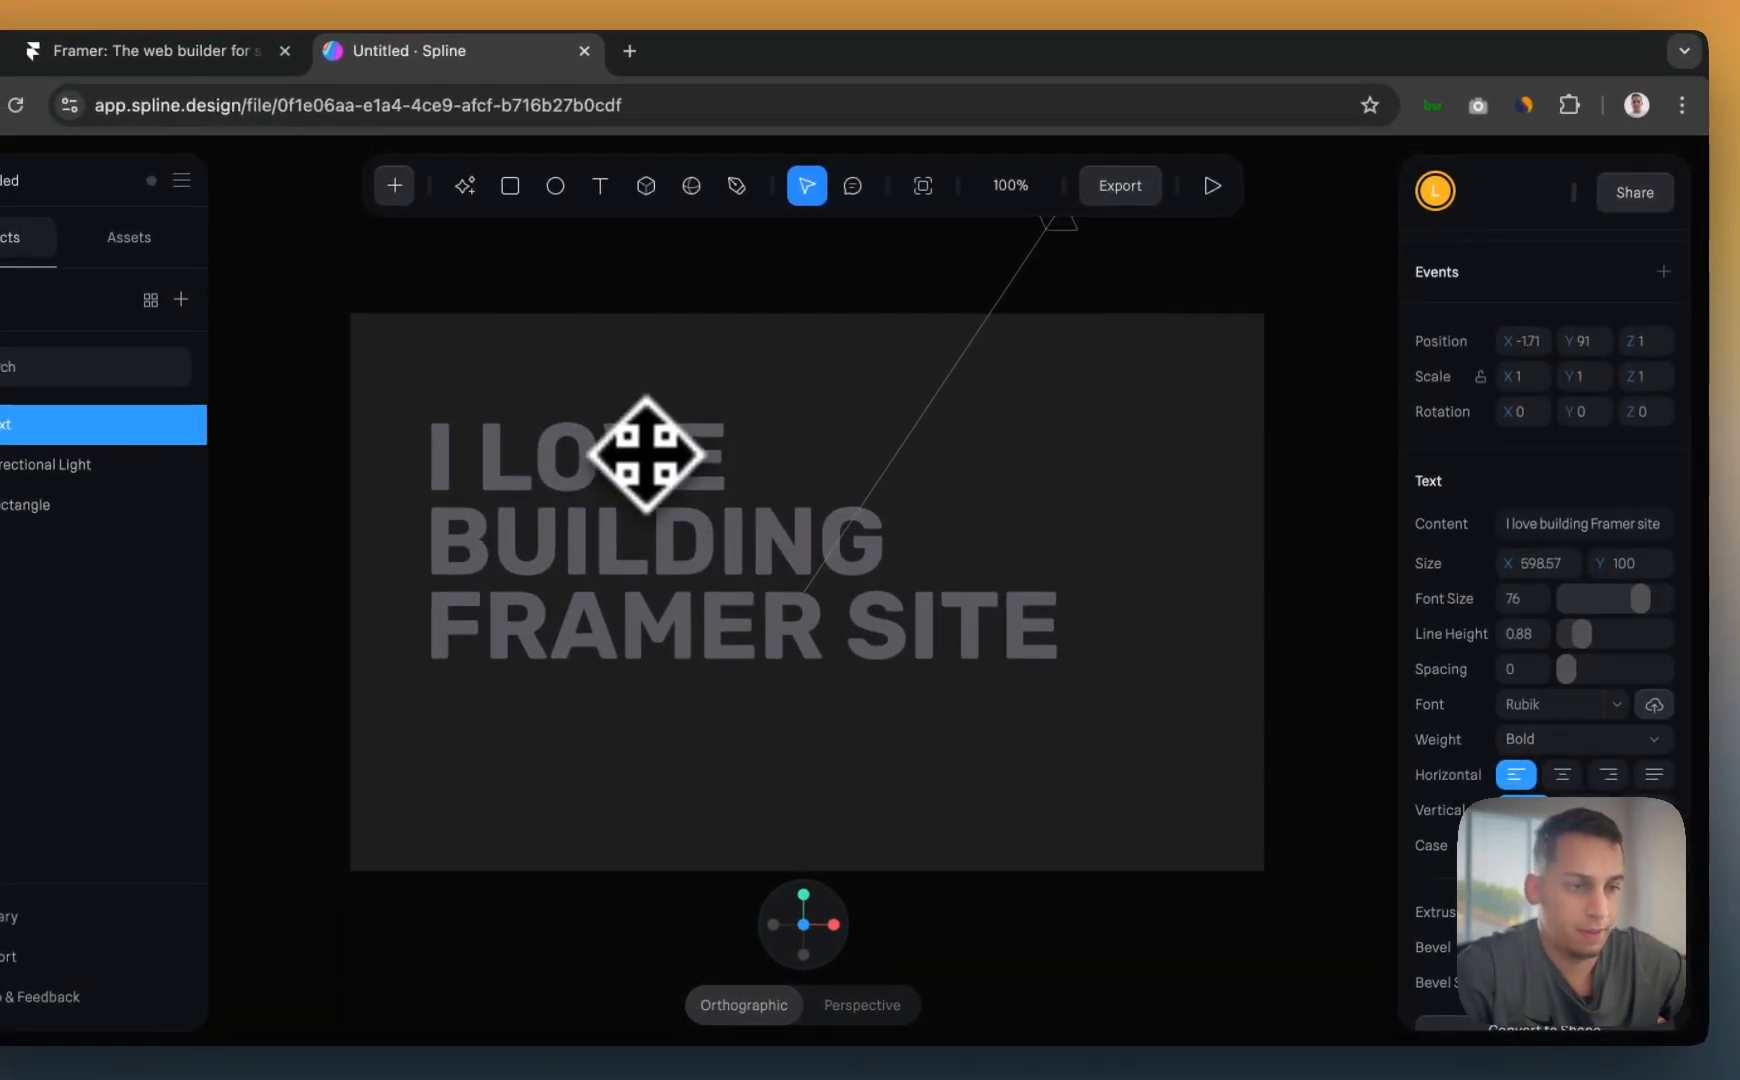
pyautogui.moveTo(646, 453); pyautogui.dragTo(633, 435)
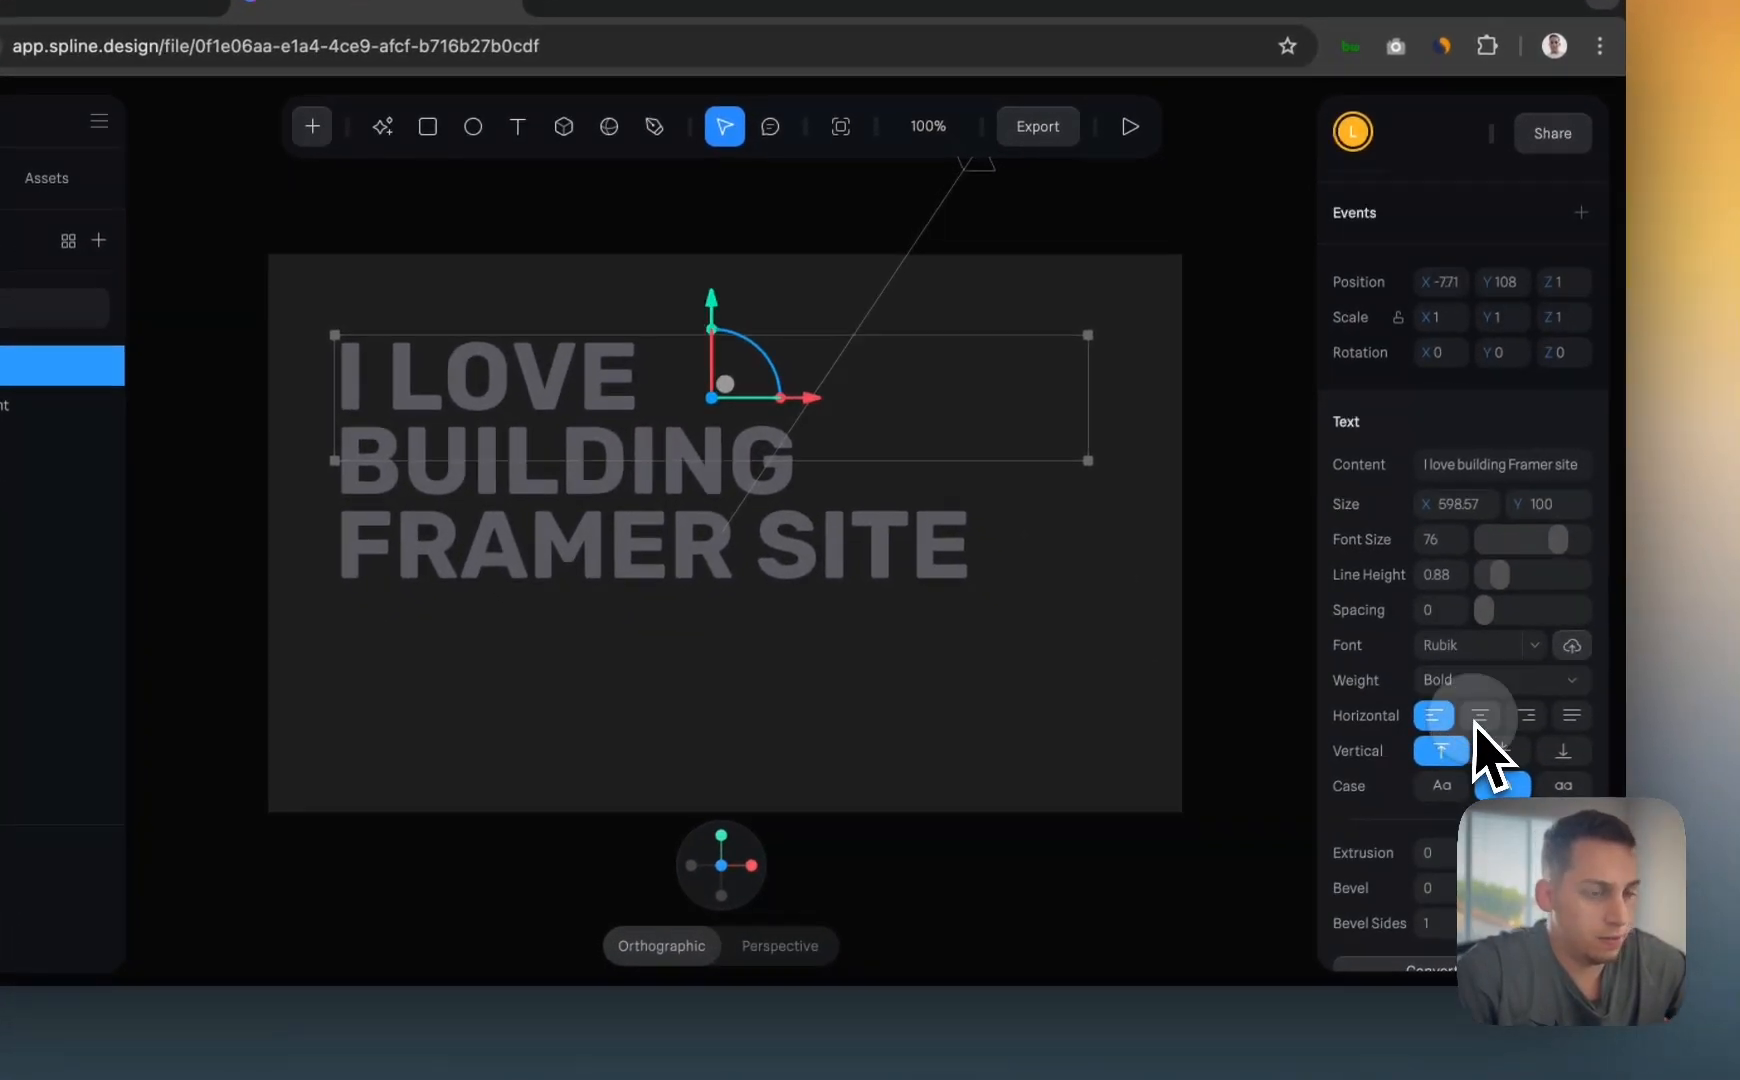
pyautogui.click(1562, 774)
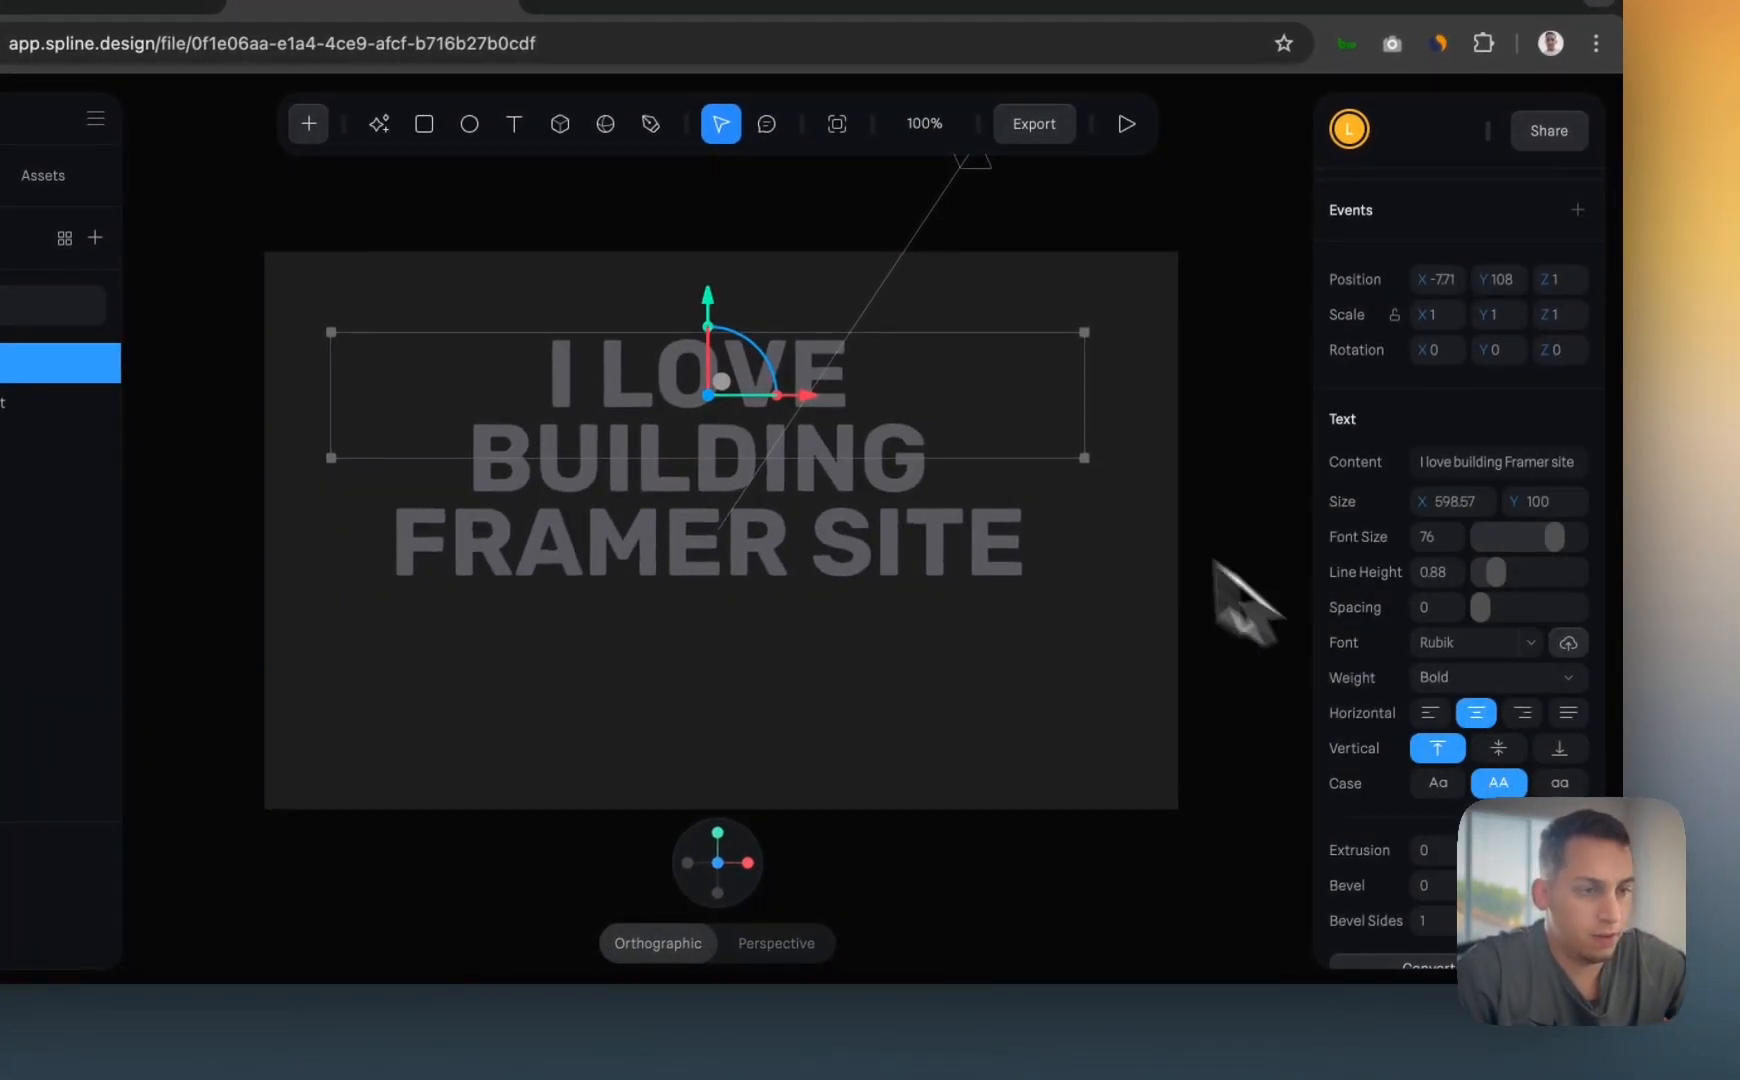
pyautogui.moveTo(1110, 410); pyautogui.dragTo(1168, 407)
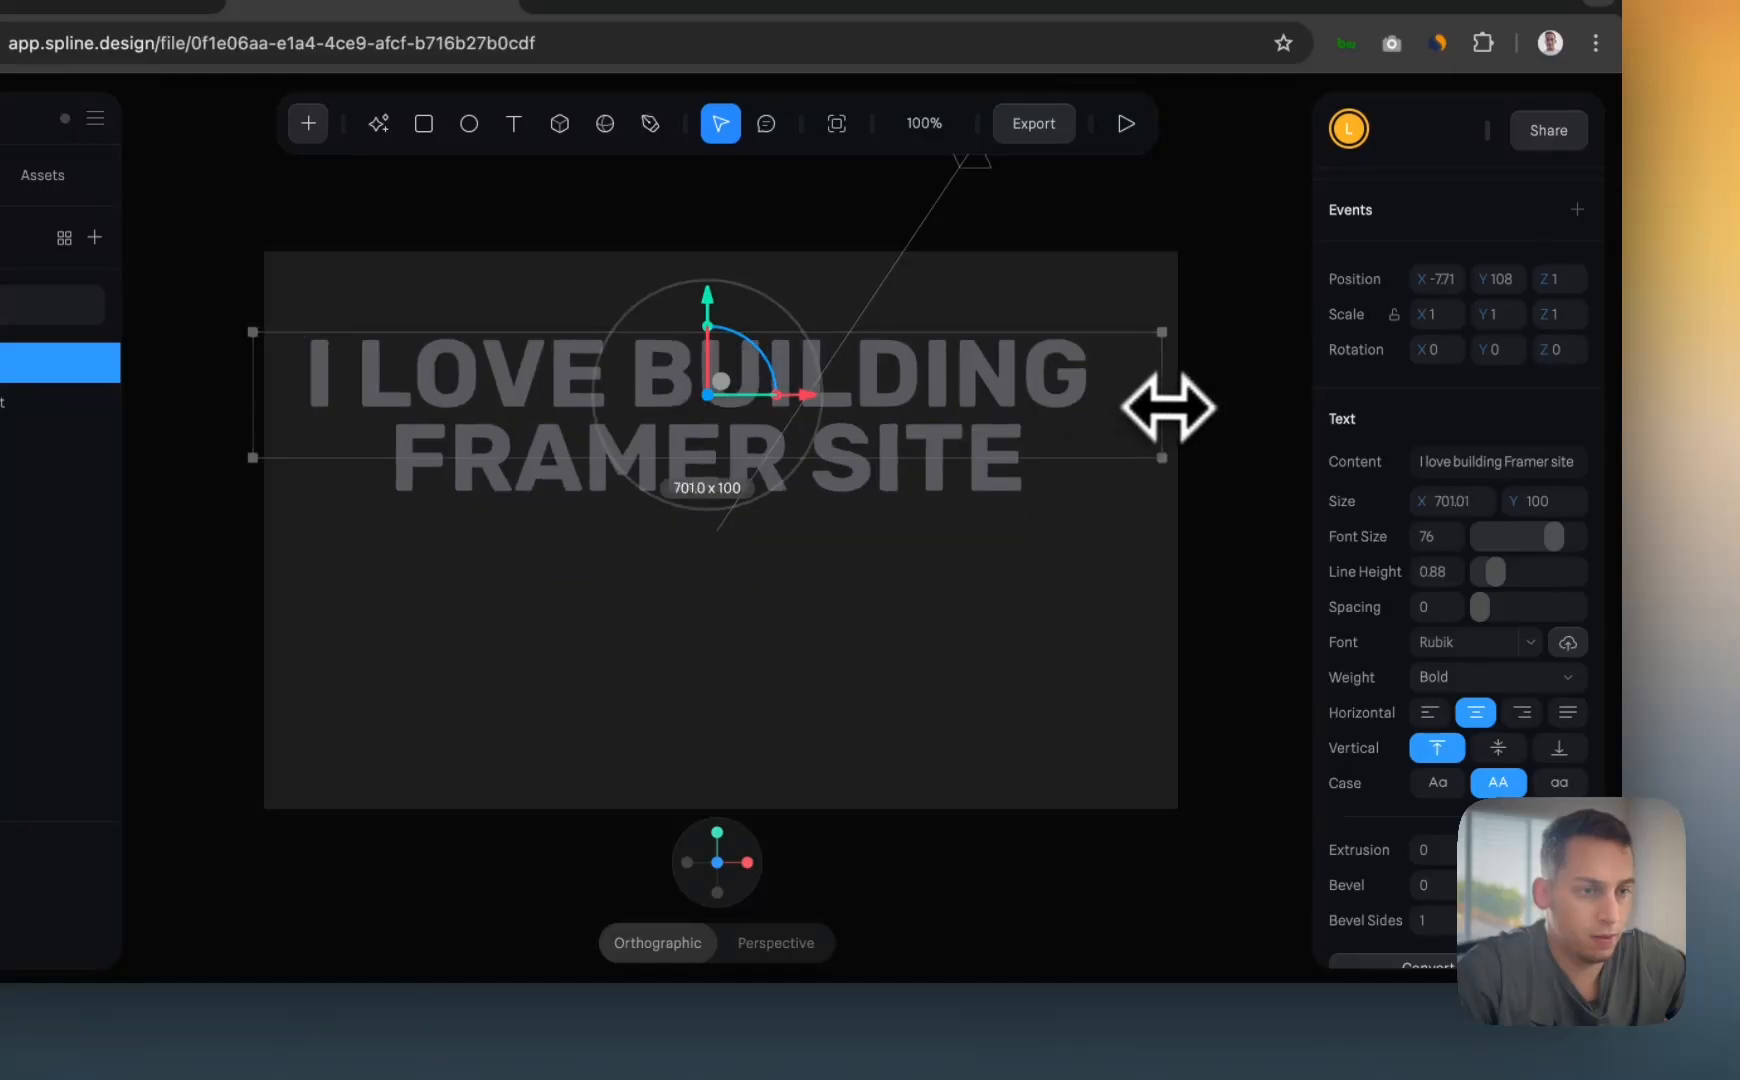
pyautogui.moveTo(1003, 383); pyautogui.dragTo(975, 505)
# - Set the text's material colour to light grey RGB(230,230,230)
pyautogui.scroll(-1, 1475, 660)
pyautogui.scroll(-7, 1475, 660)
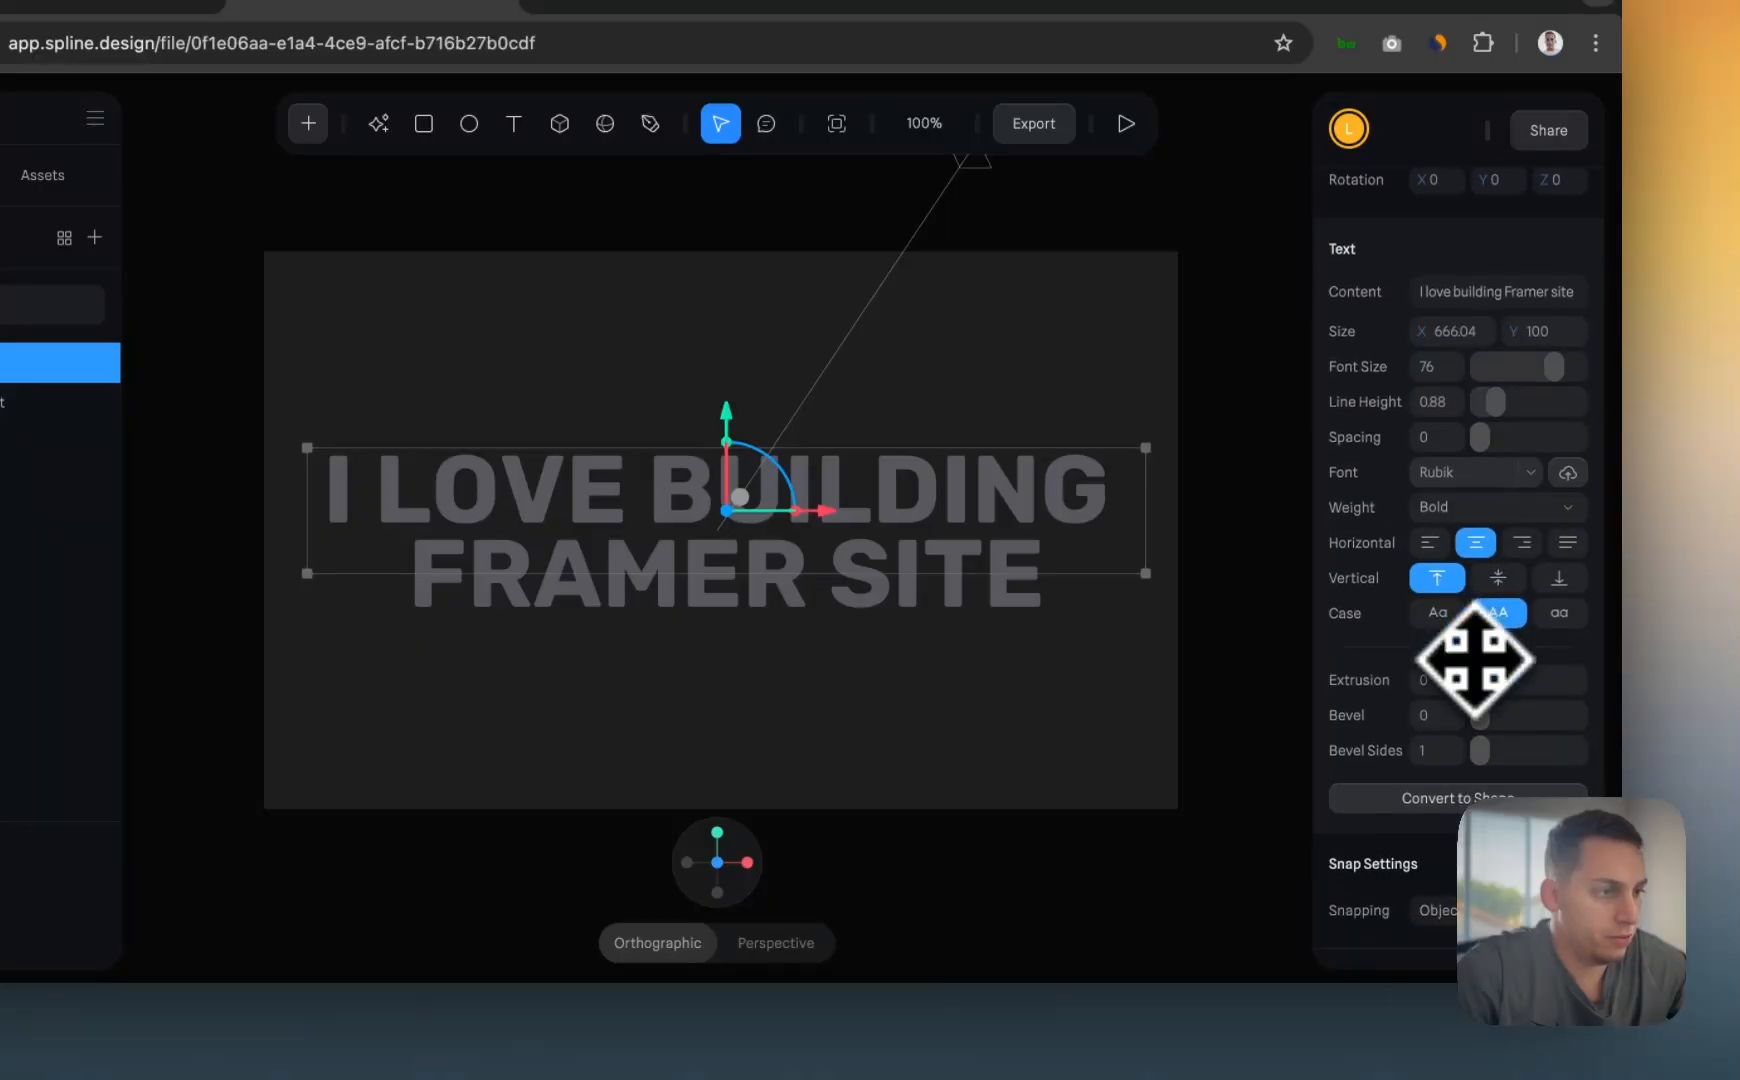
pyautogui.click(1425, 793)
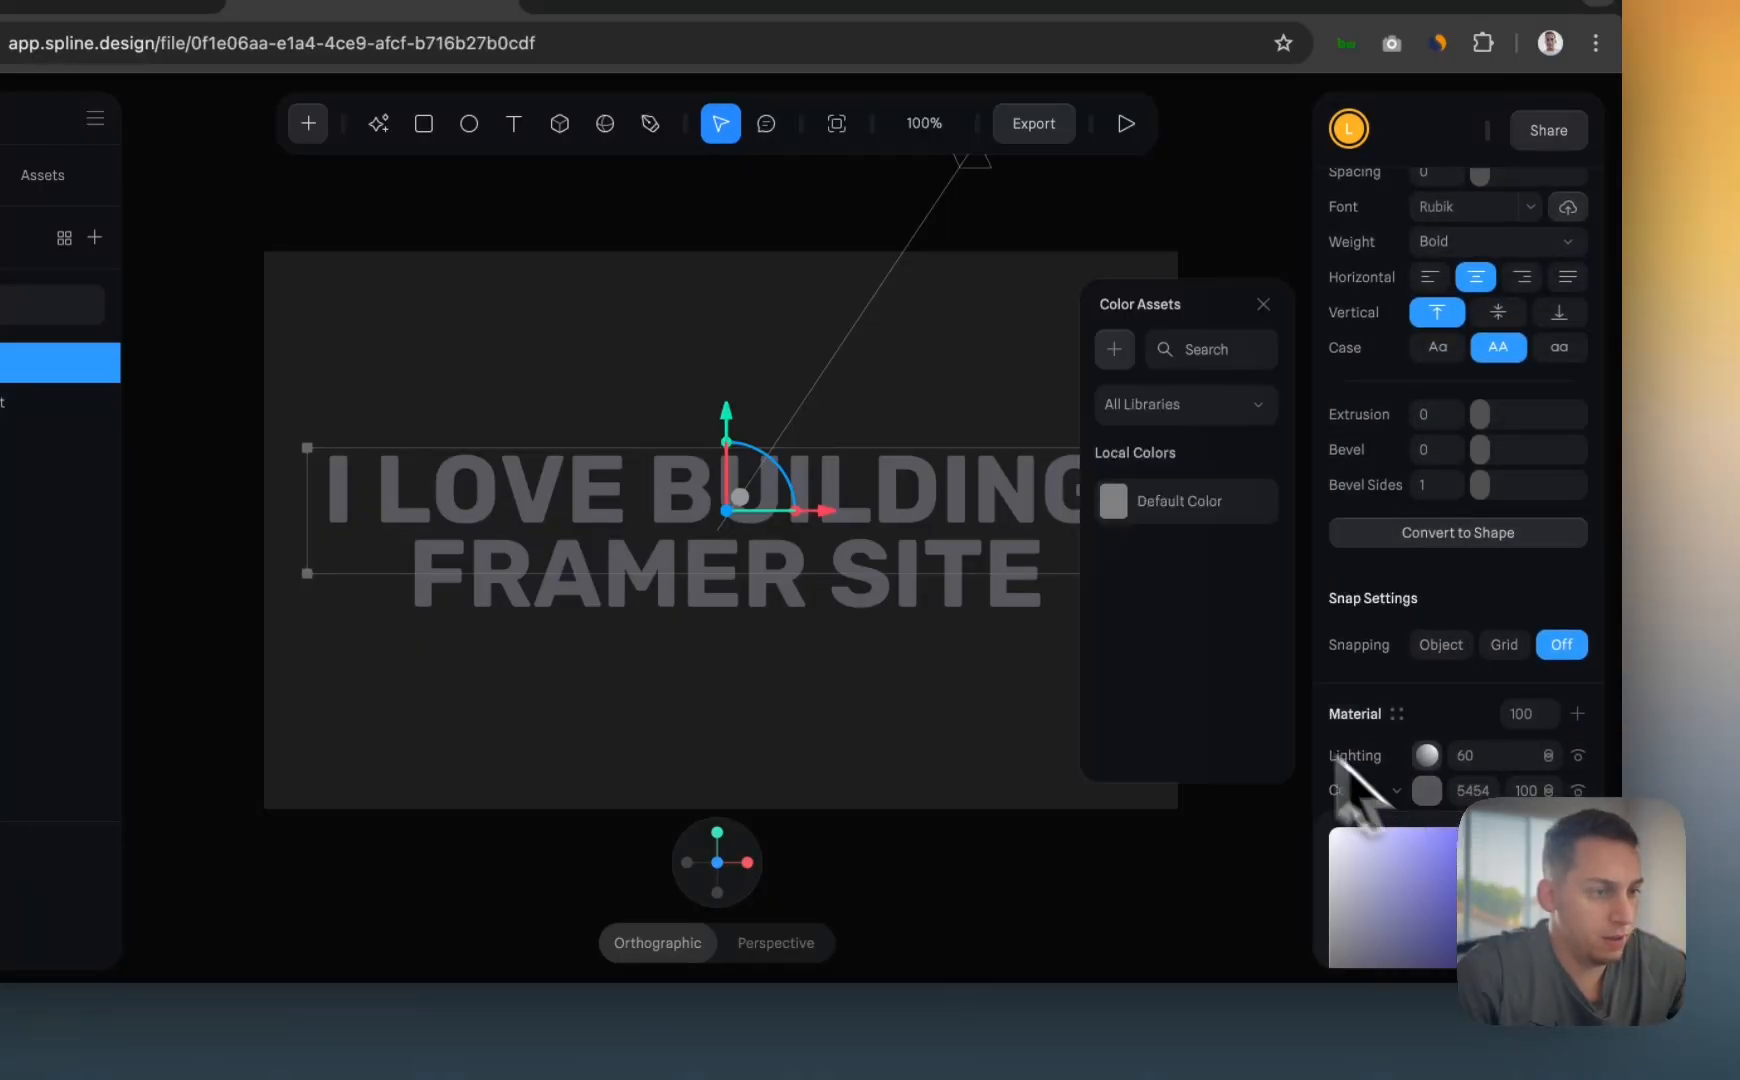
pyautogui.moveTo(1358, 842); pyautogui.dragTo(1237, 852)
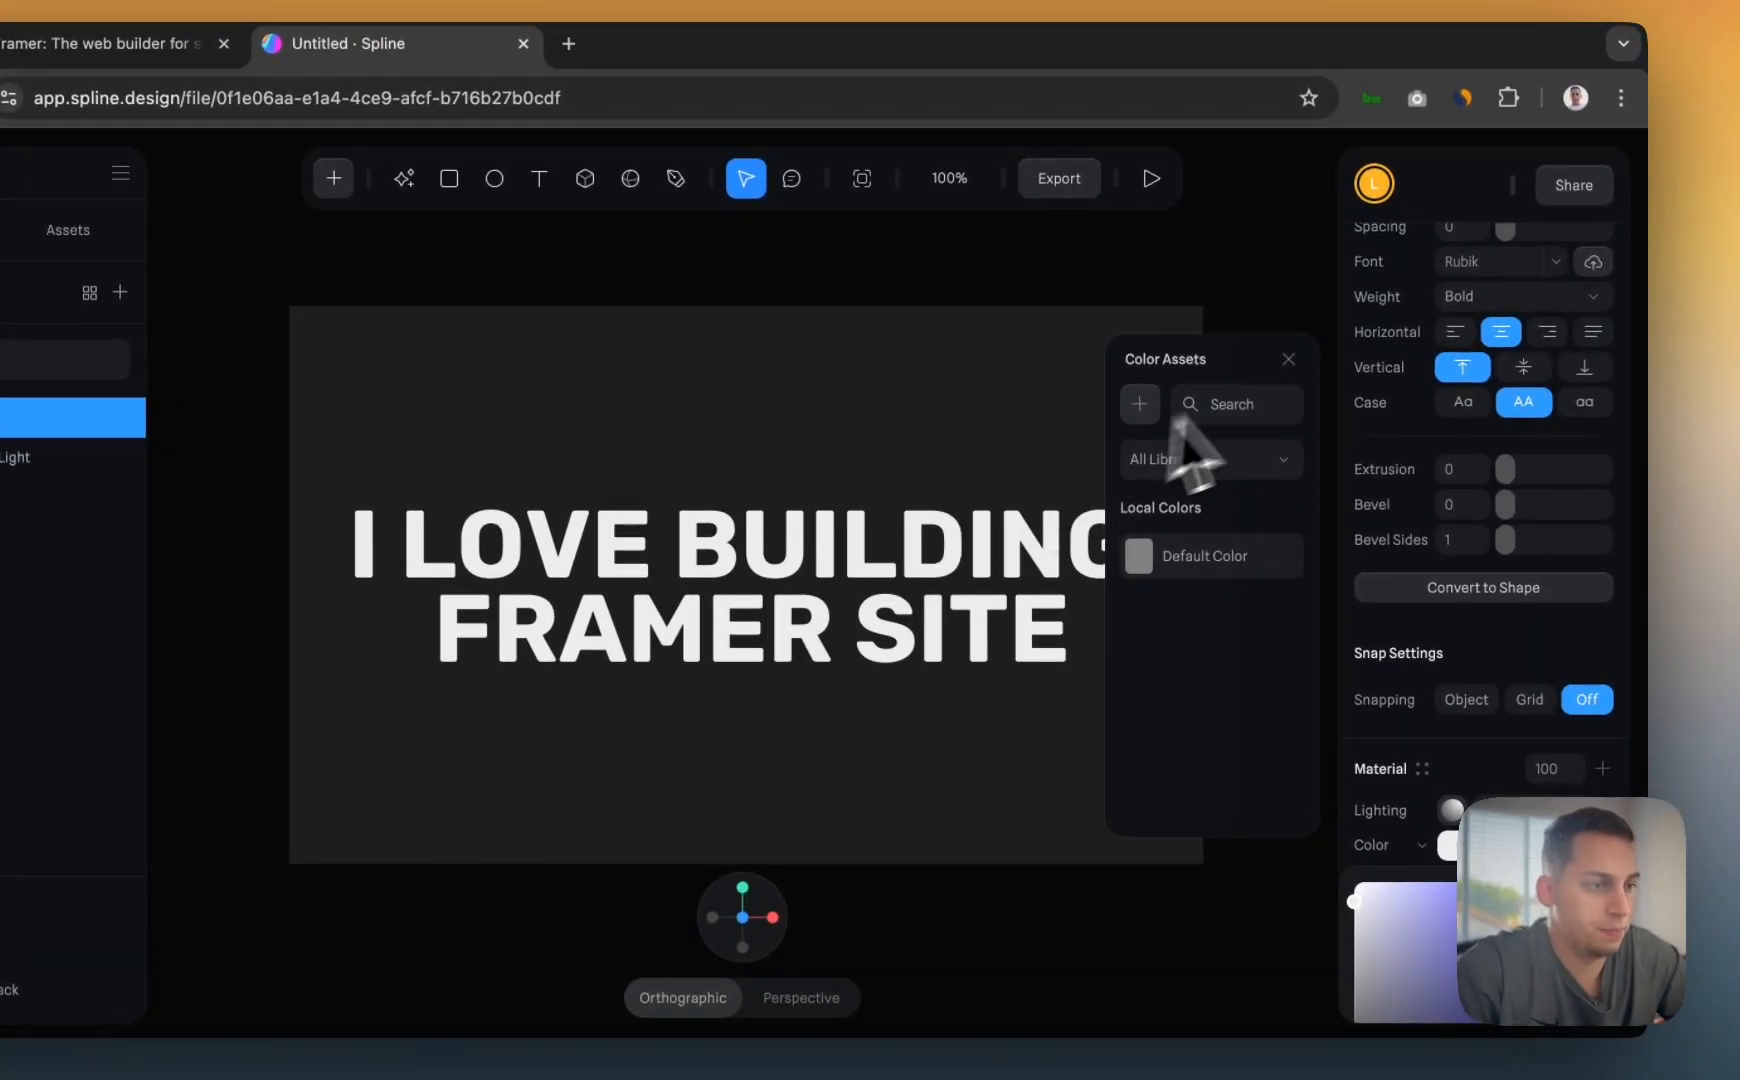
pyautogui.click(1288, 359)
pyautogui.scroll(-4, 1430, 700)
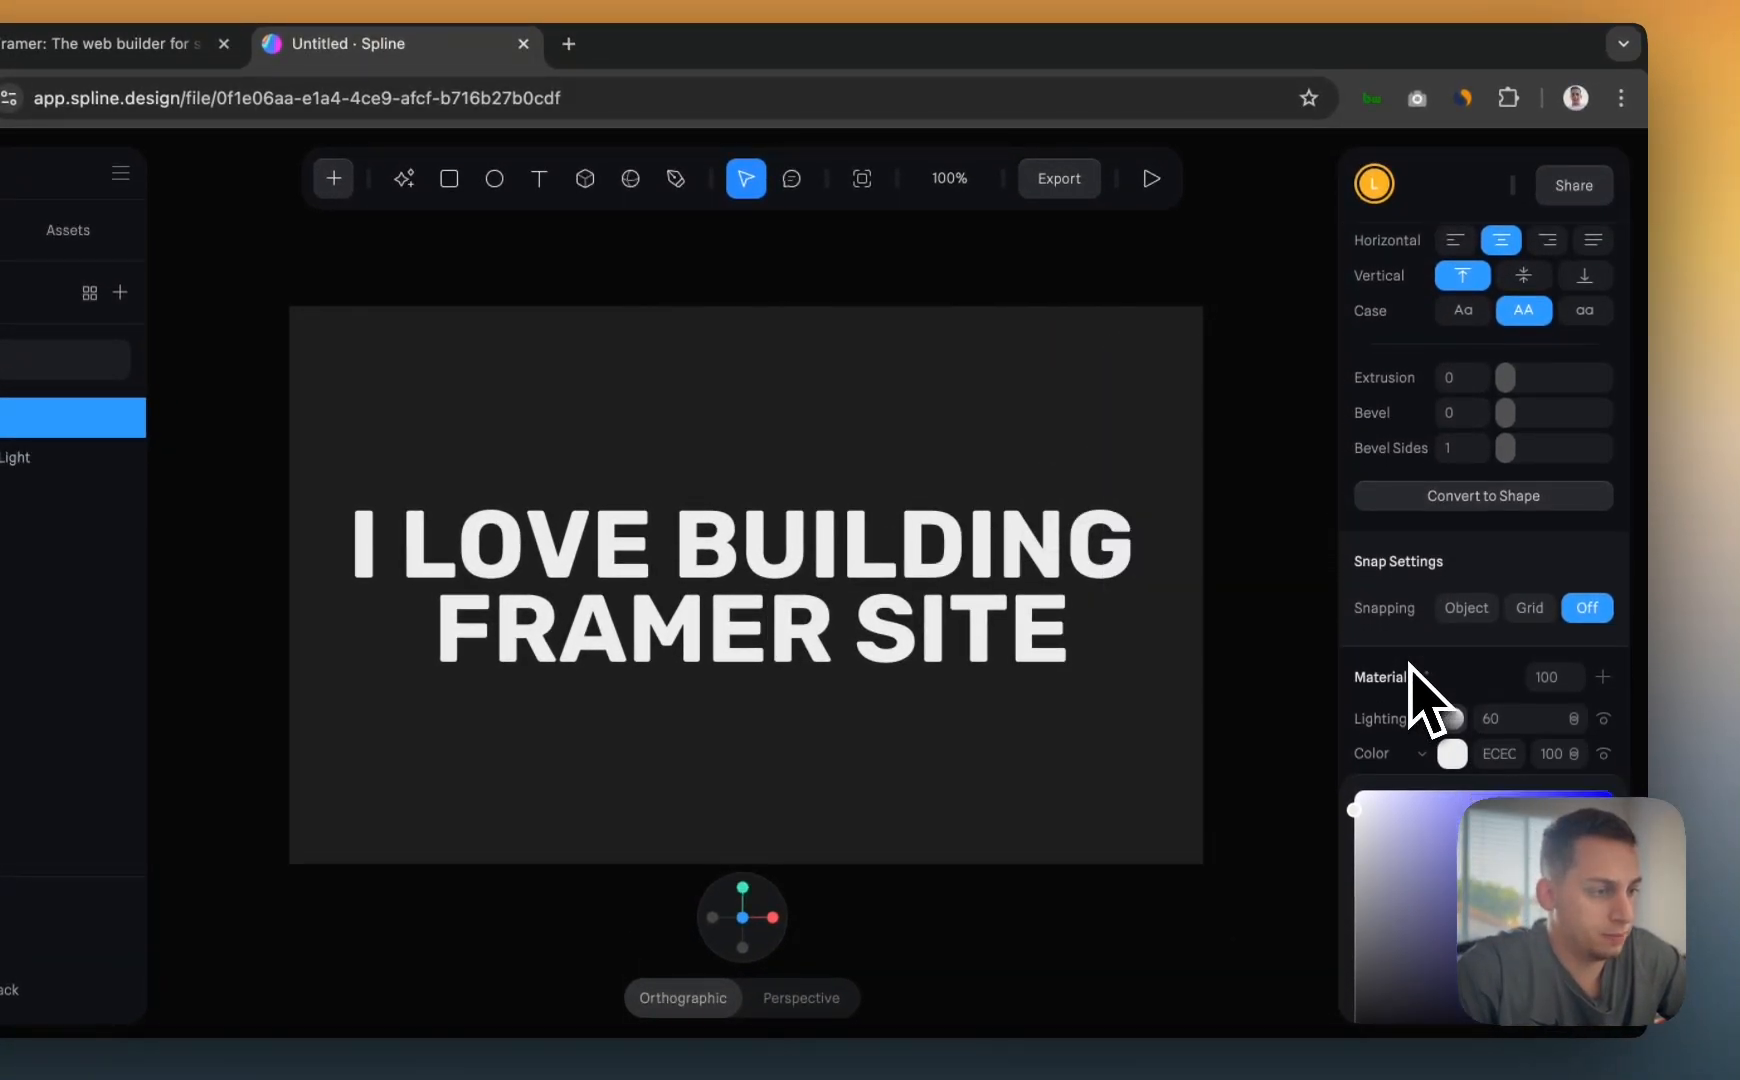
pyautogui.scroll(-1, 1409, 664)
pyautogui.click(1402, 653)
pyautogui.click(1370, 503)
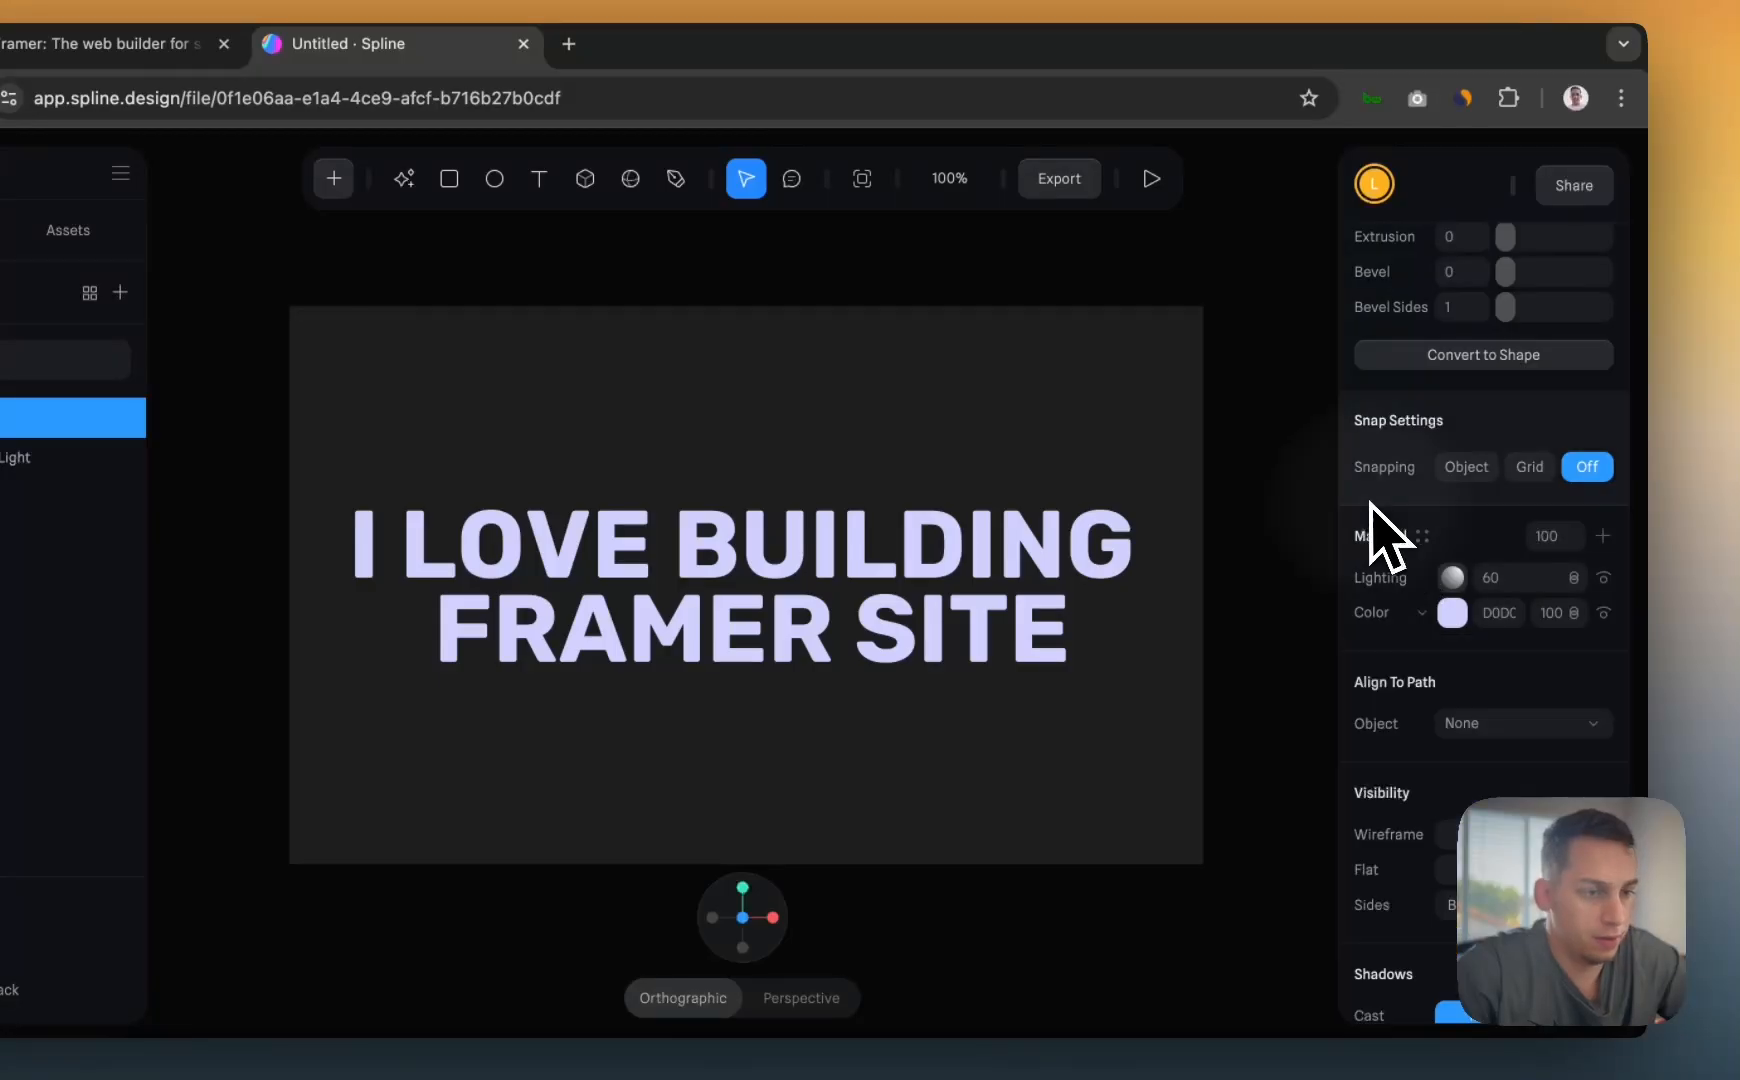
pyautogui.click(1452, 613)
pyautogui.moveTo(1437, 660); pyautogui.dragTo(1334, 660)
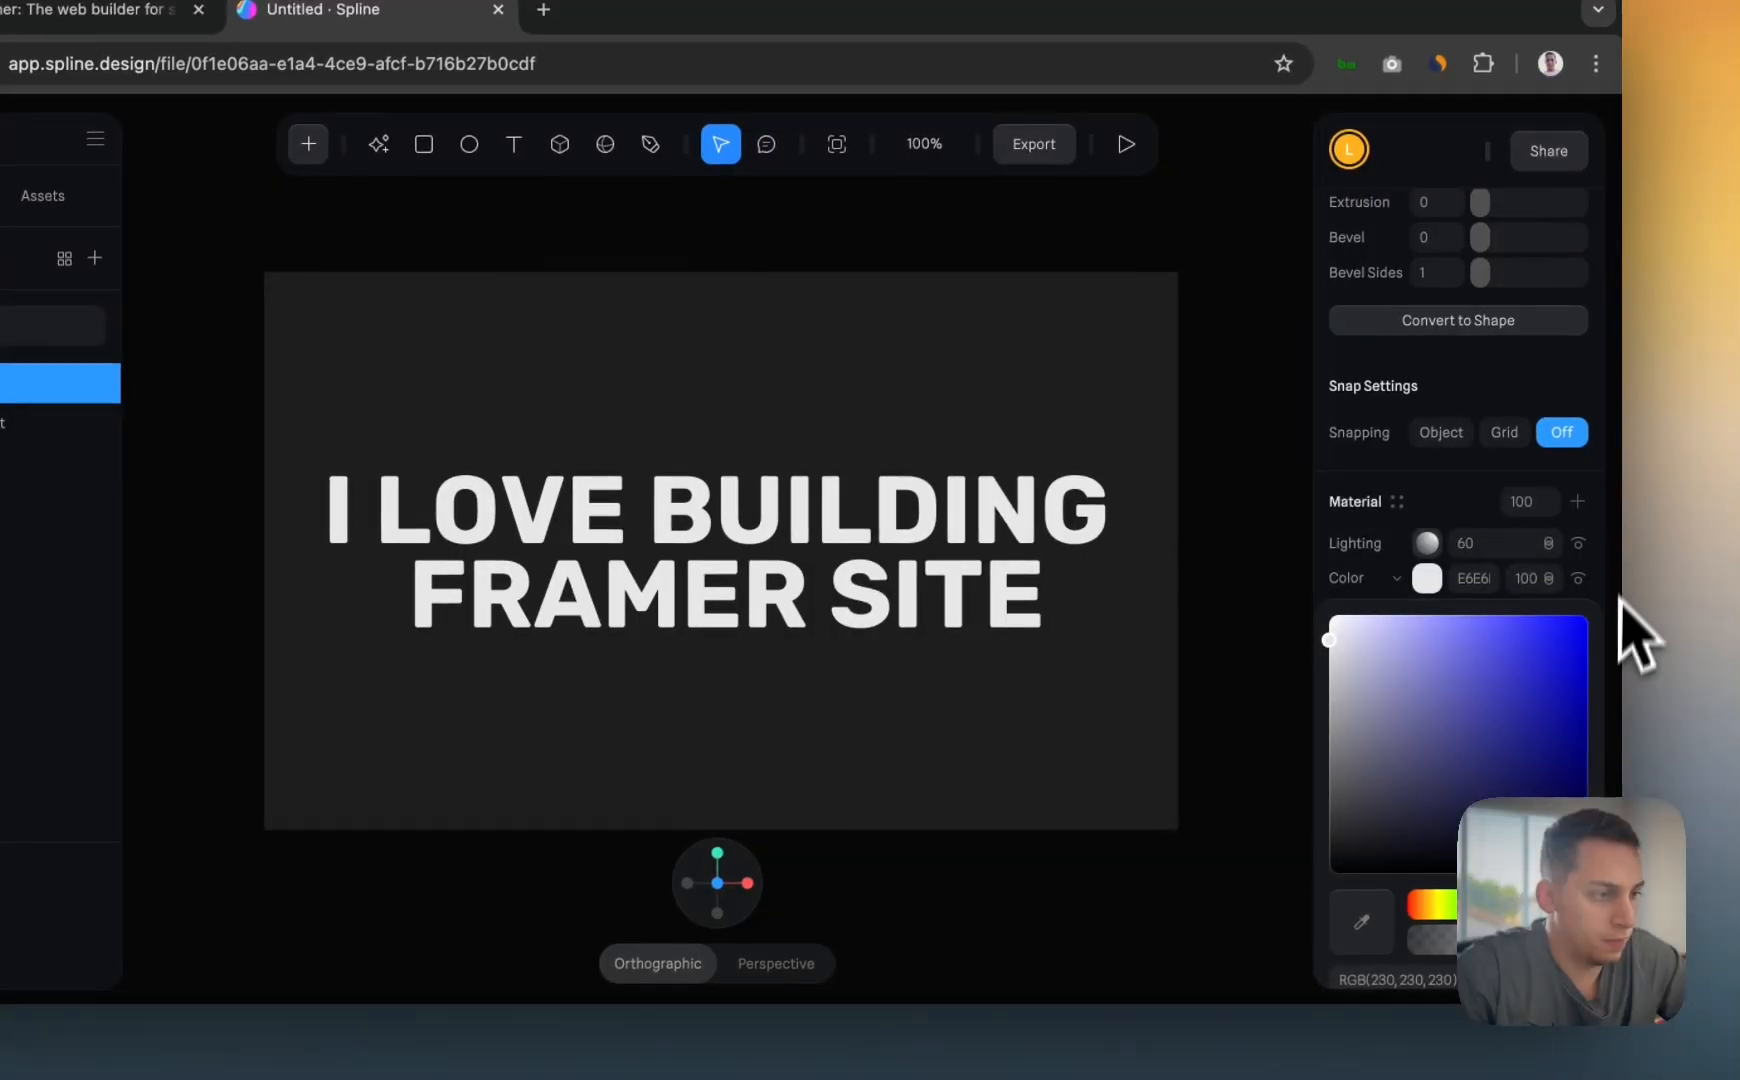
pyautogui.click(1360, 478)
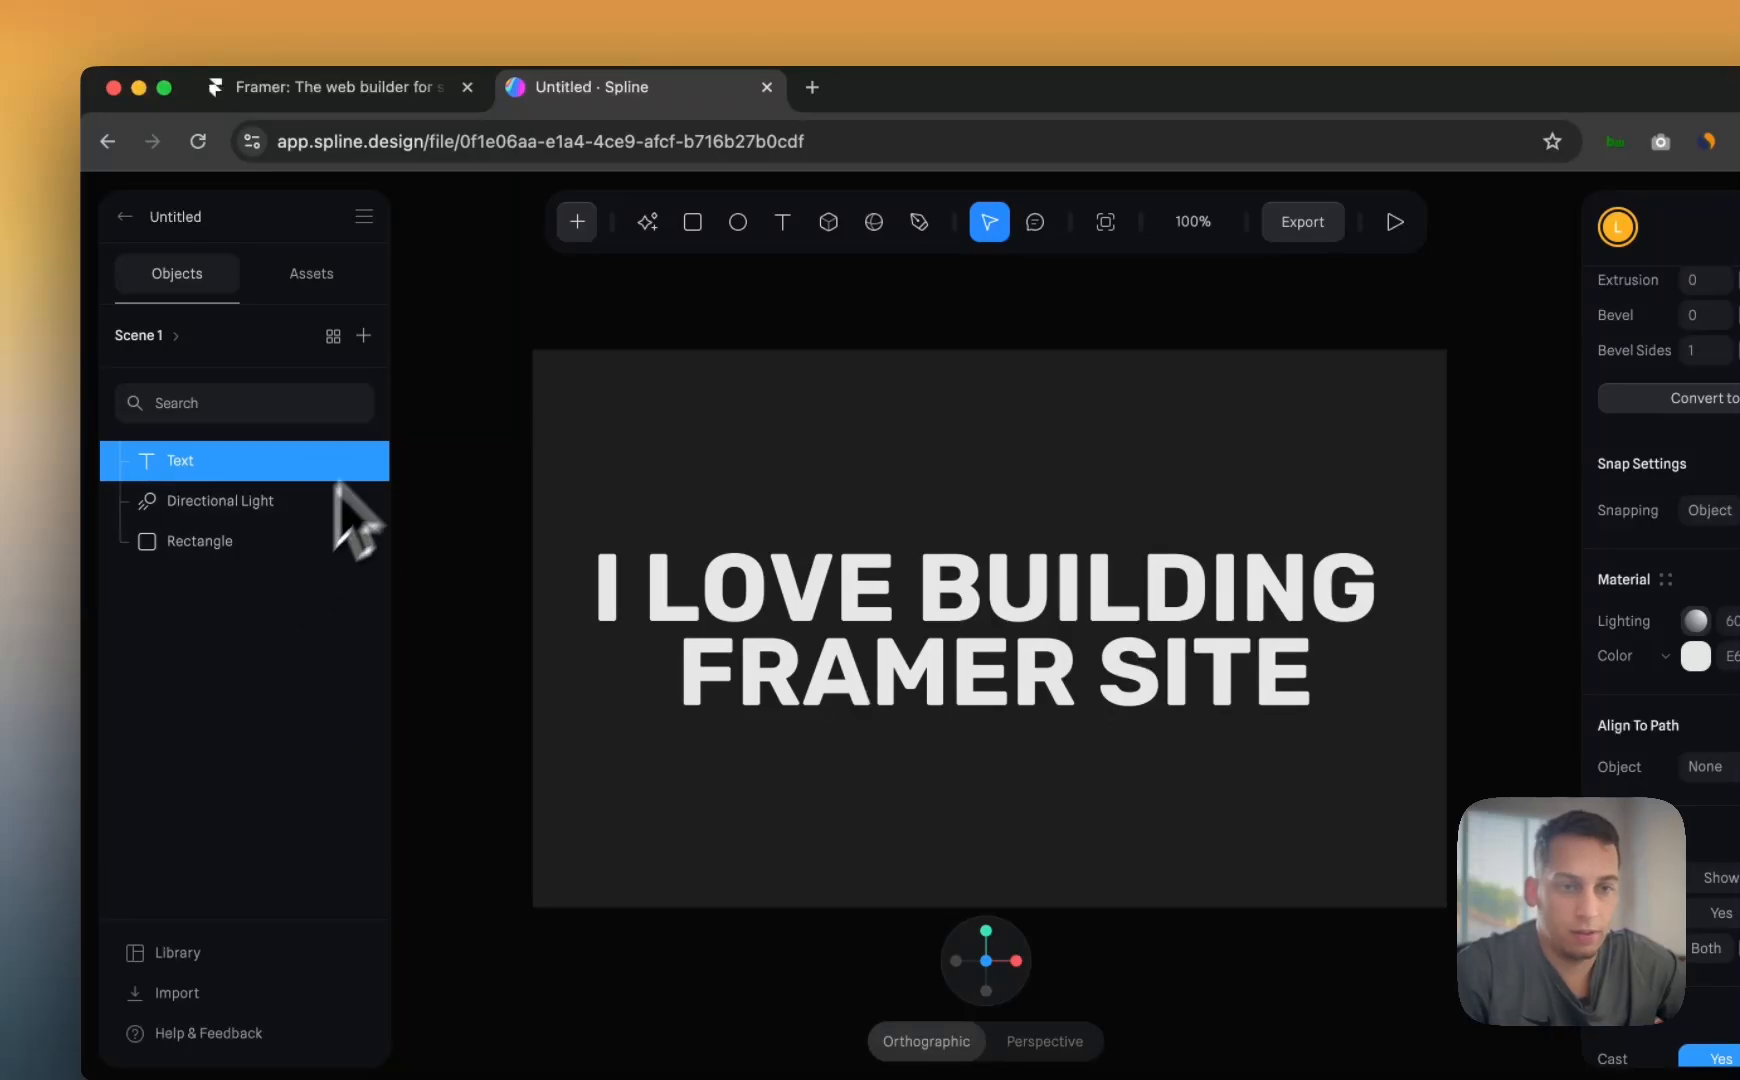
# - Add the heart-eyes emoji "Emoji People 02" from the Library's objects to the scene and close the Library
pyautogui.click(368, 339)
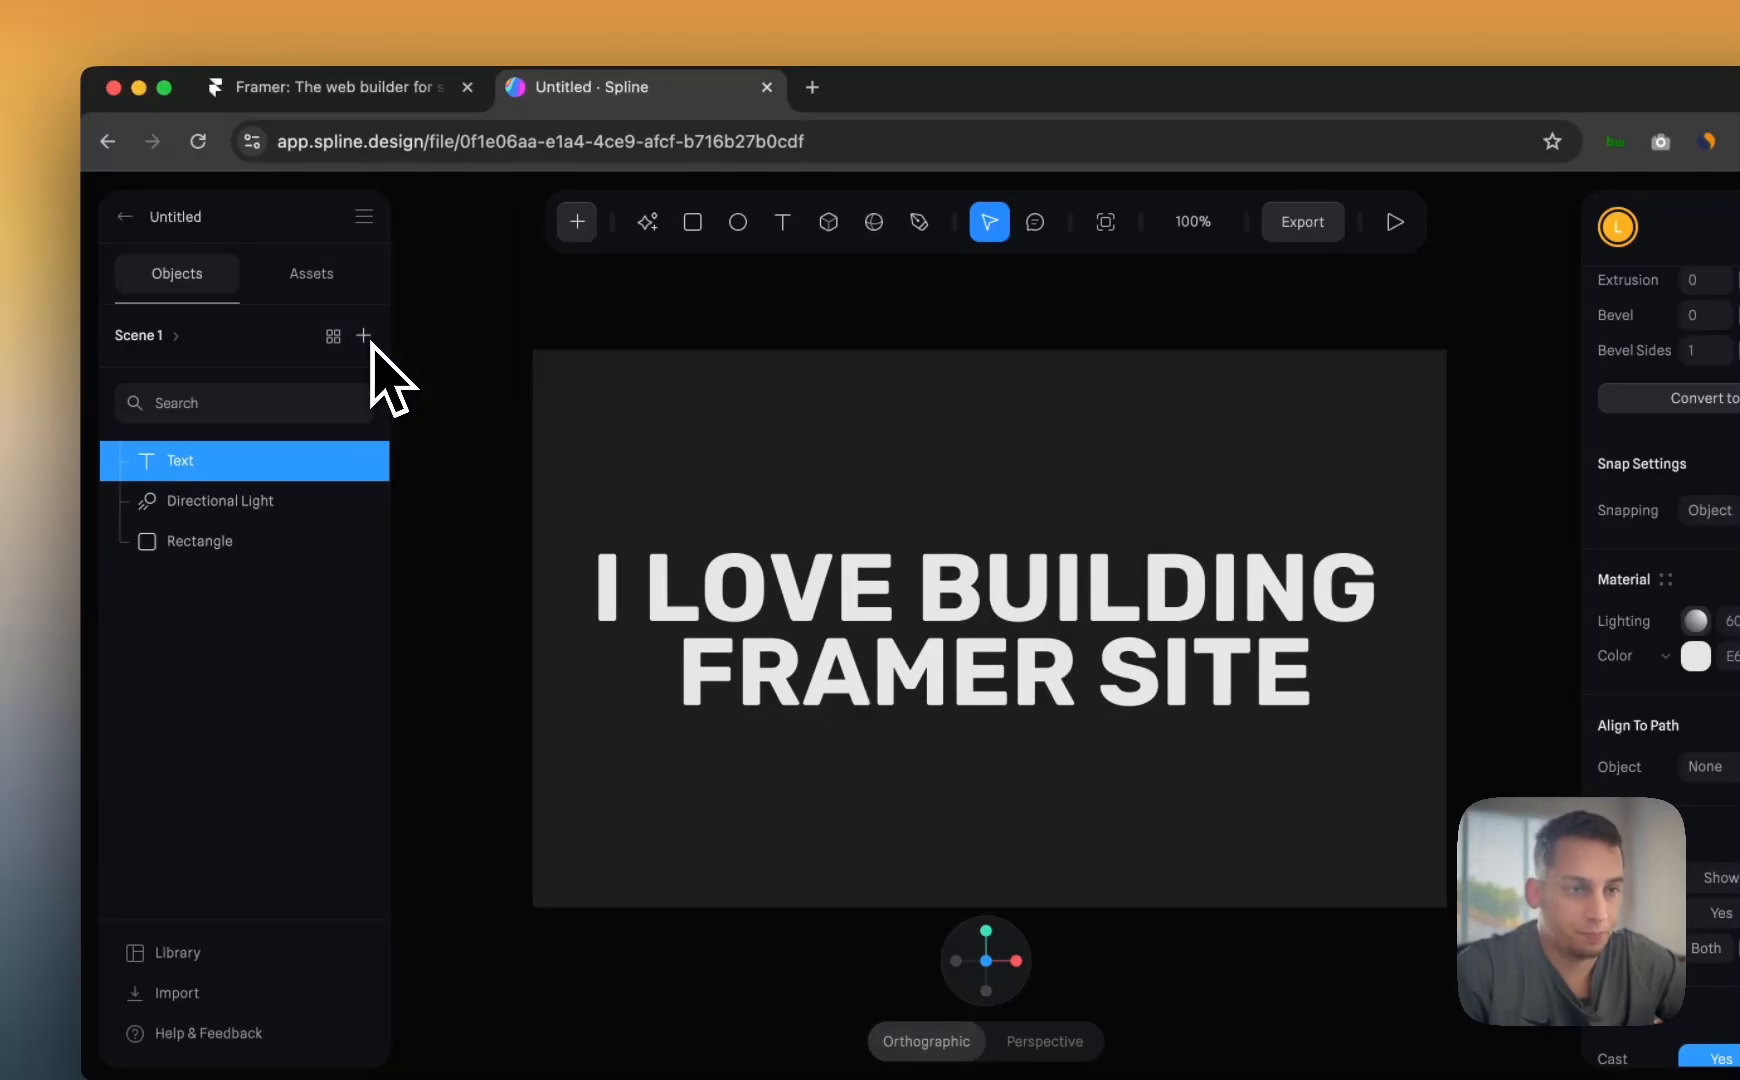
pyautogui.click(577, 222)
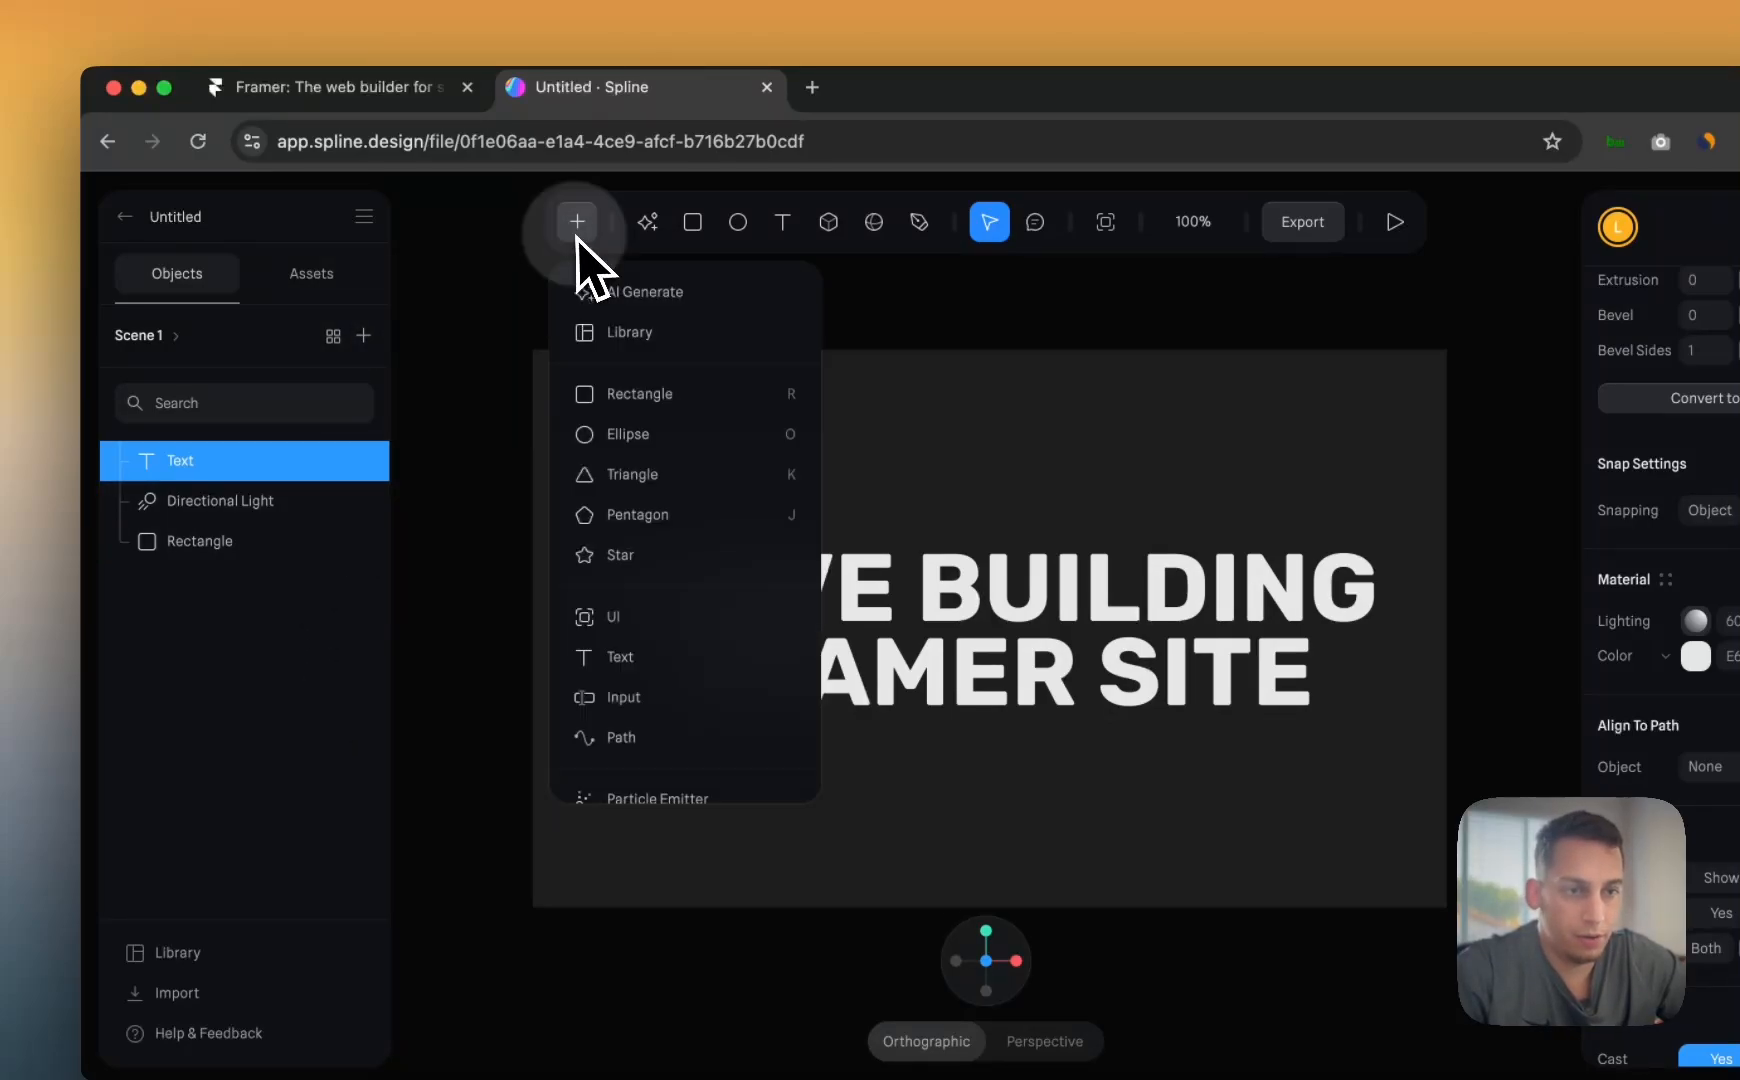
pyautogui.click(632, 333)
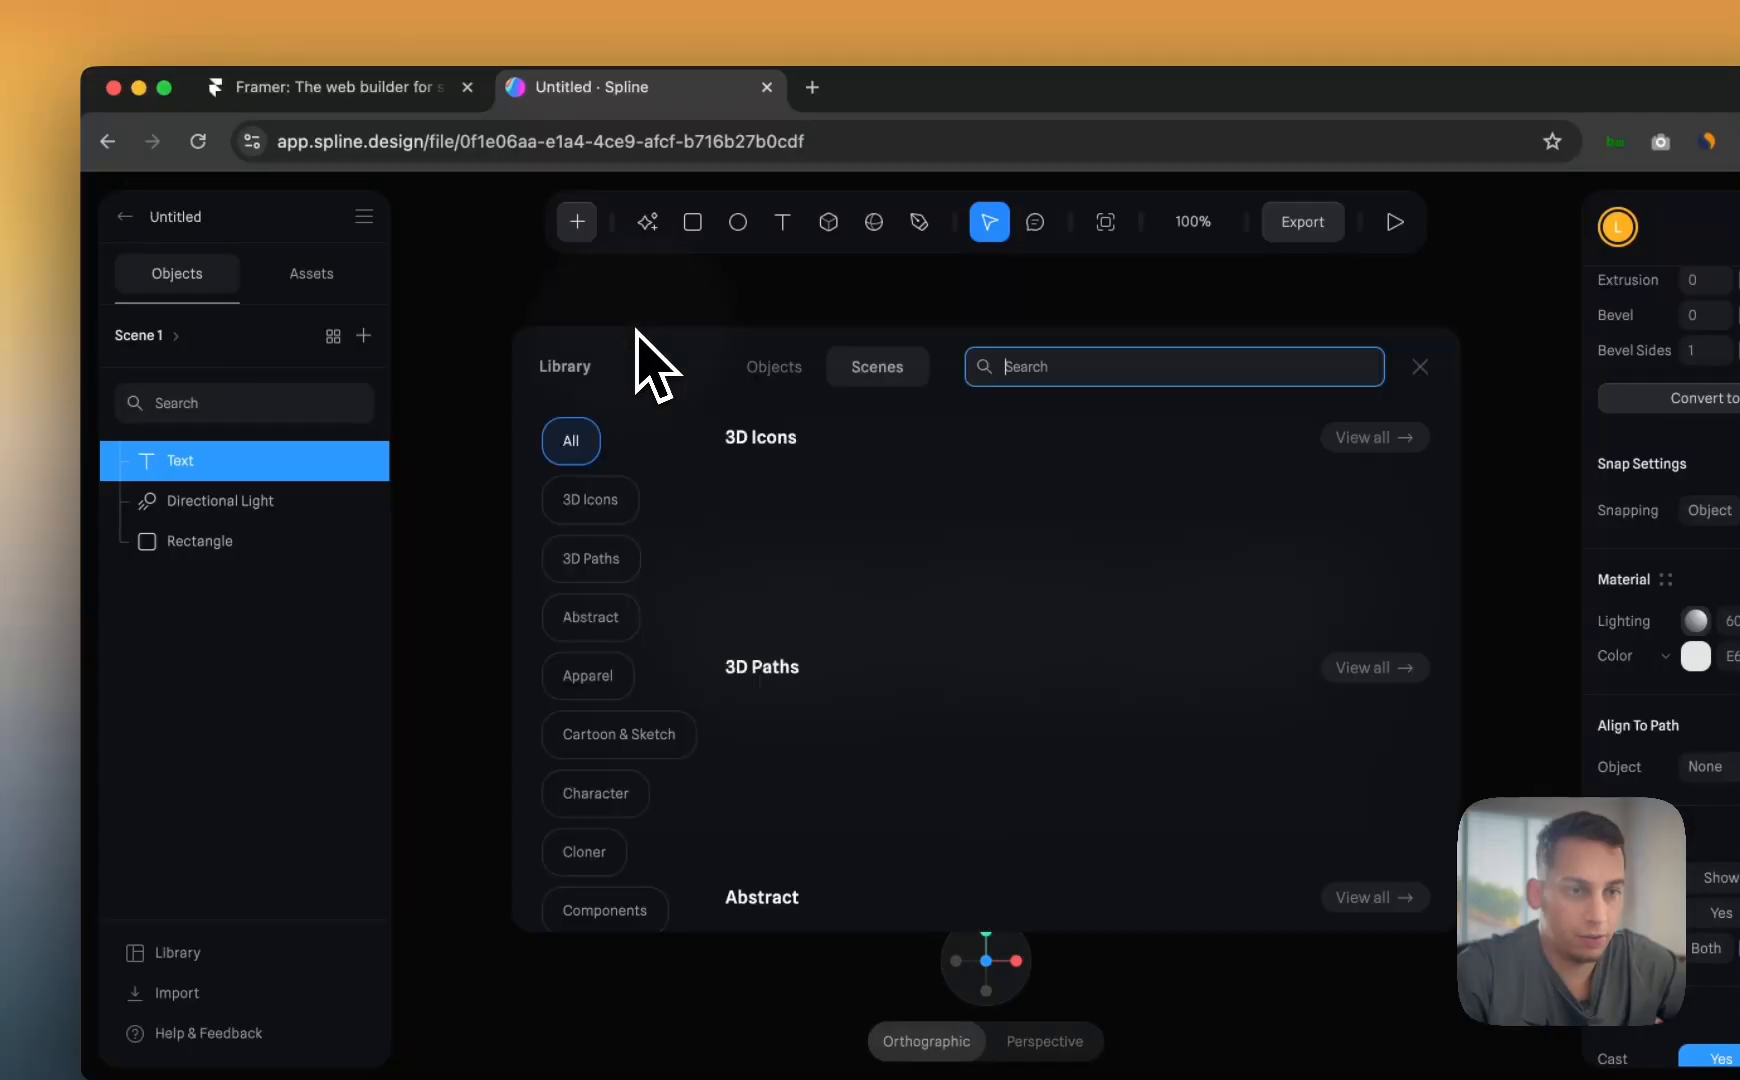
pyautogui.scroll(-5, 1095, 655)
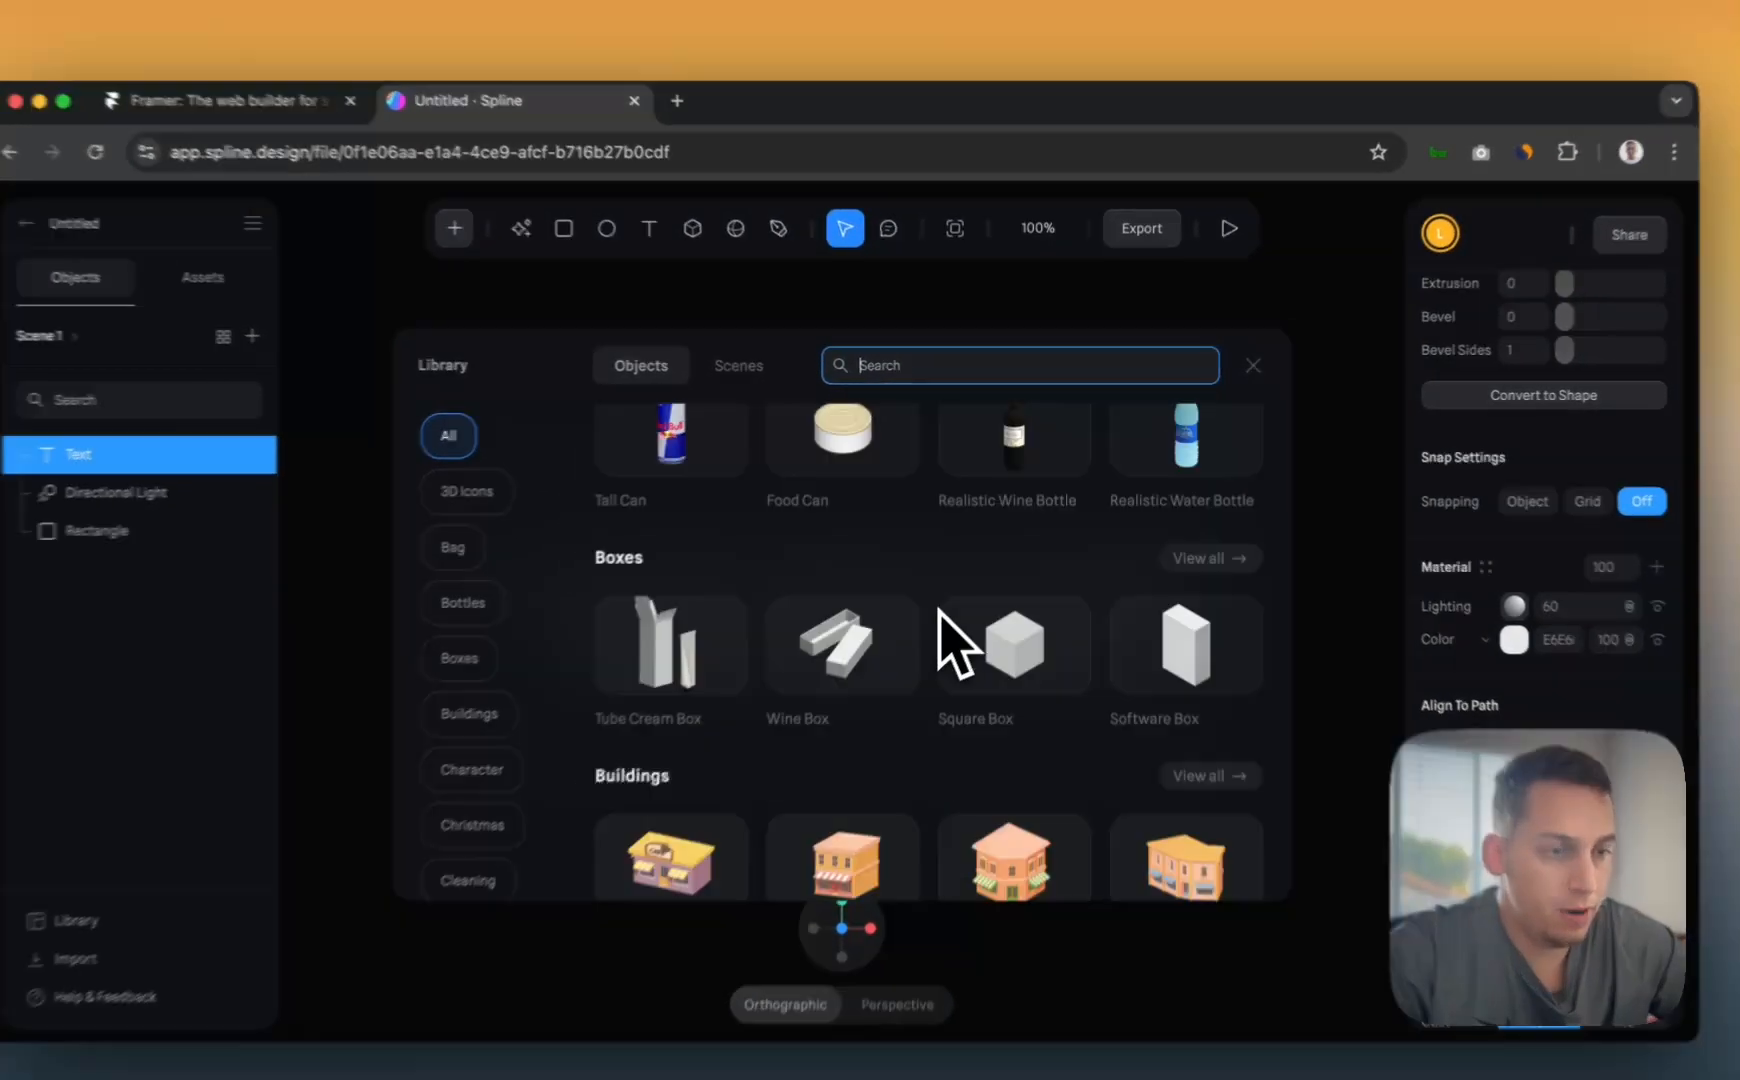
pyautogui.scroll(-15, 940, 612)
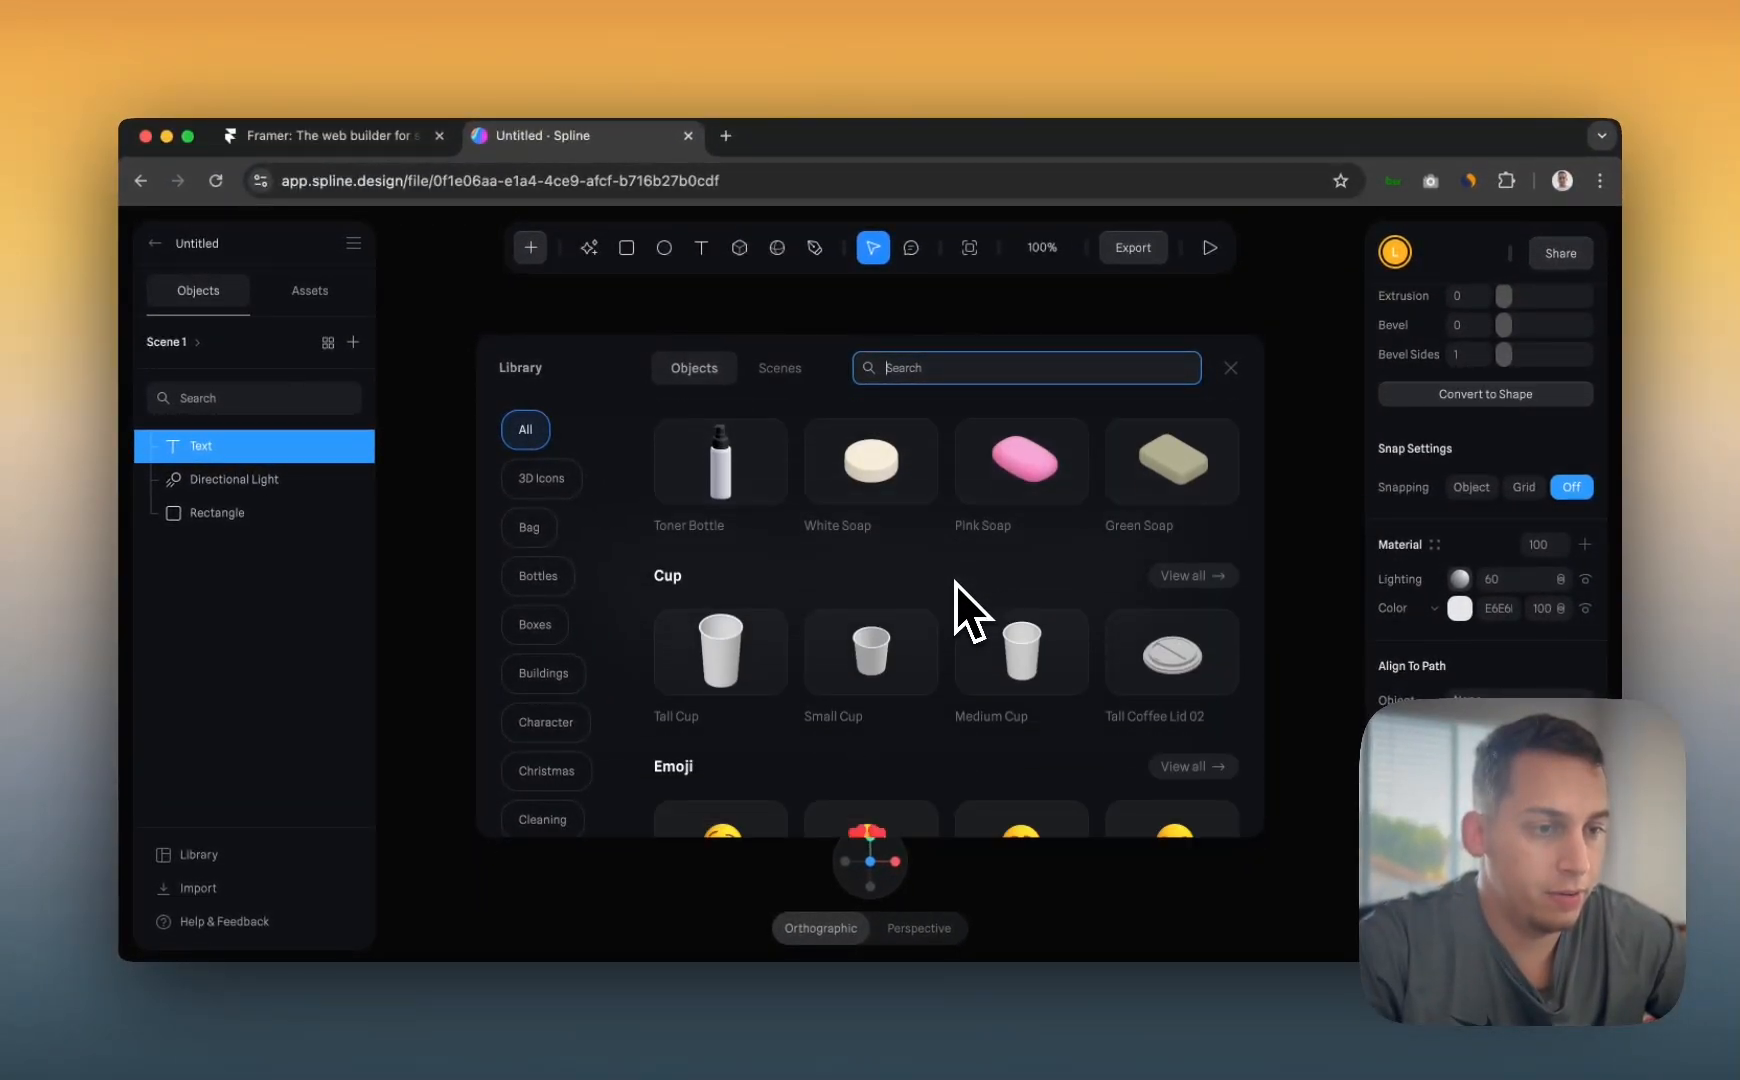
pyautogui.scroll(5, 956, 583)
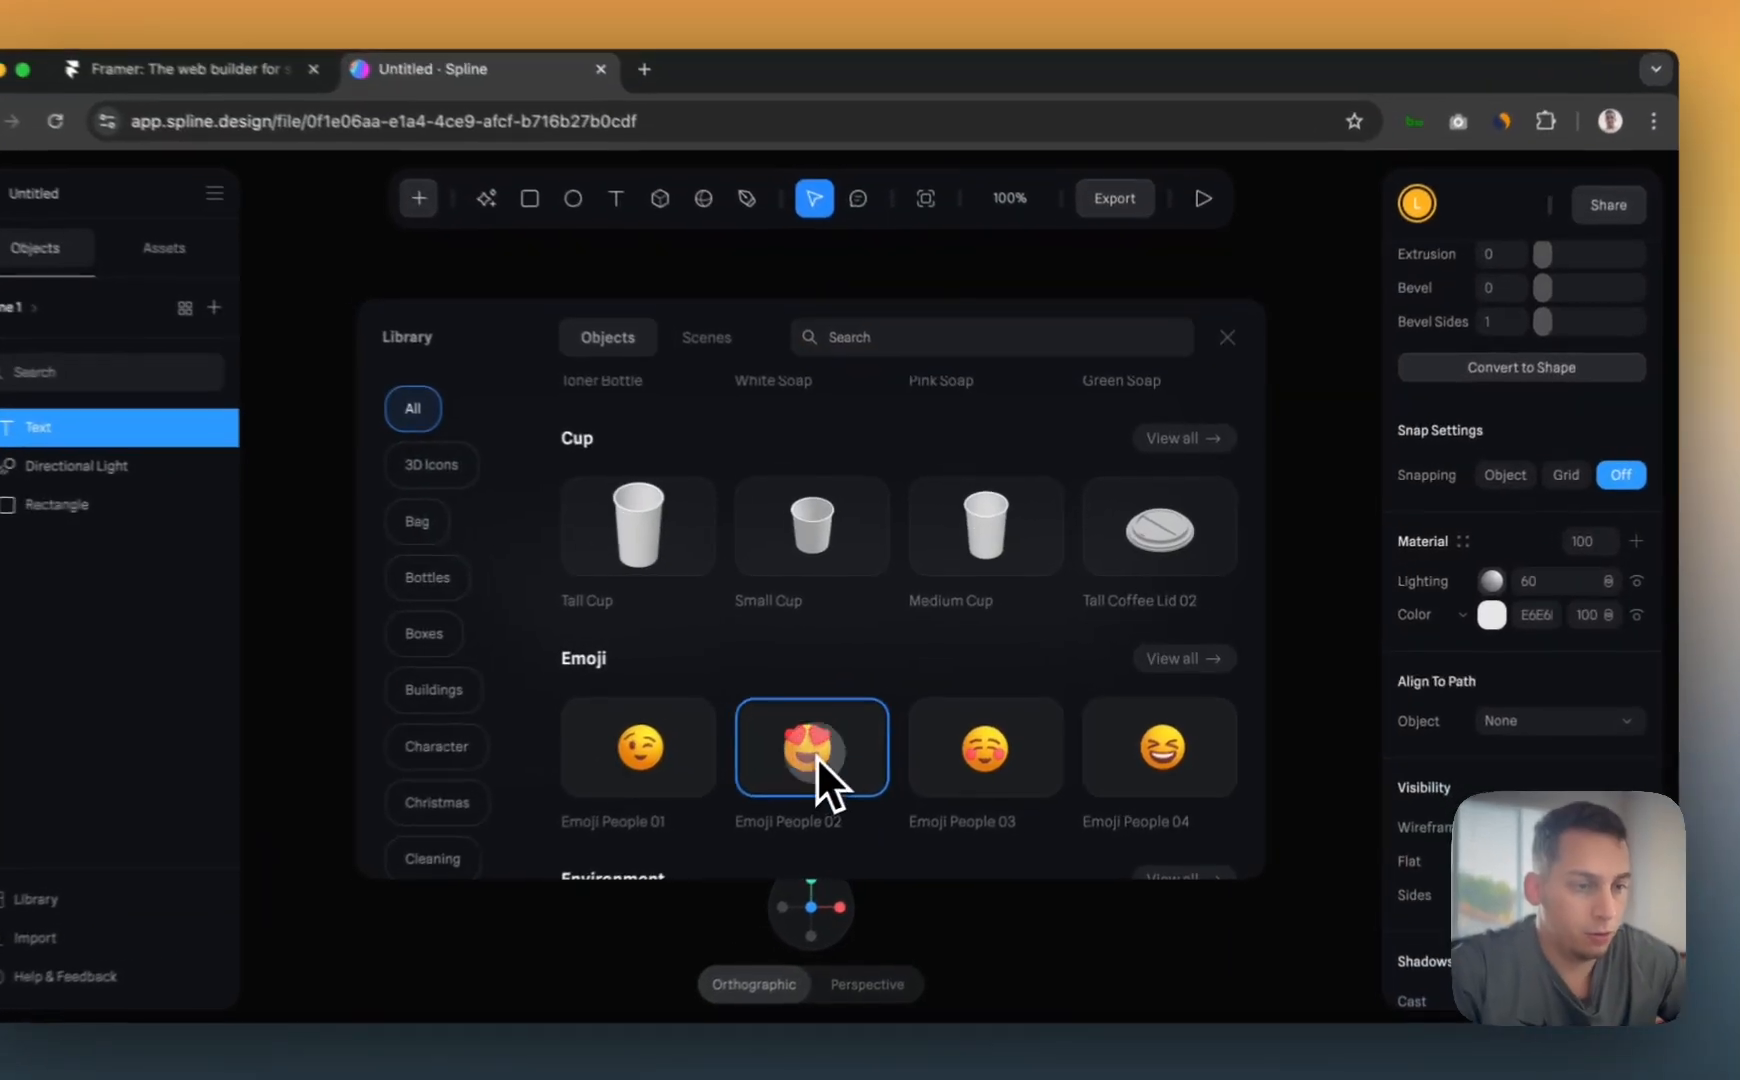
pyautogui.click(876, 730)
pyautogui.moveTo(805, 765); pyautogui.dragTo(1251, 621)
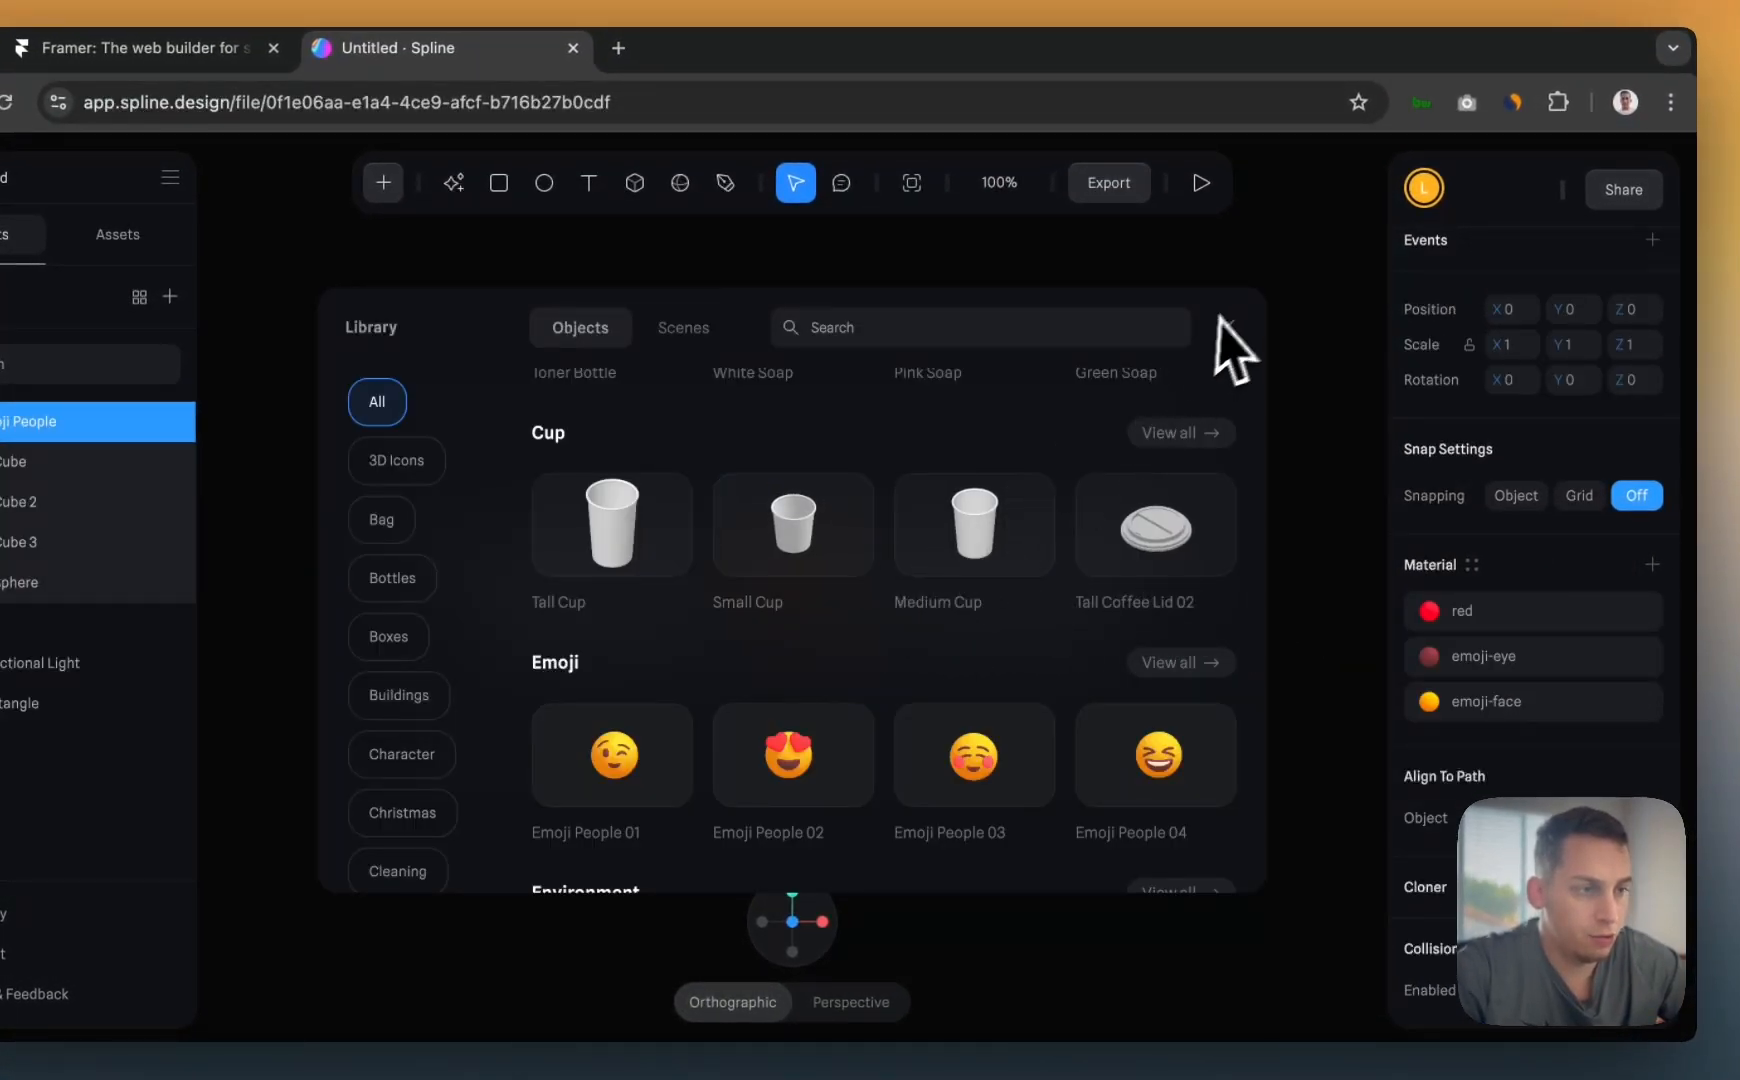
pyautogui.click(1222, 324)
# - Move the emoji over the end of the text to about X 232, Y 12, and collapse its group in the object list
pyautogui.moveTo(828, 592); pyautogui.dragTo(1160, 517)
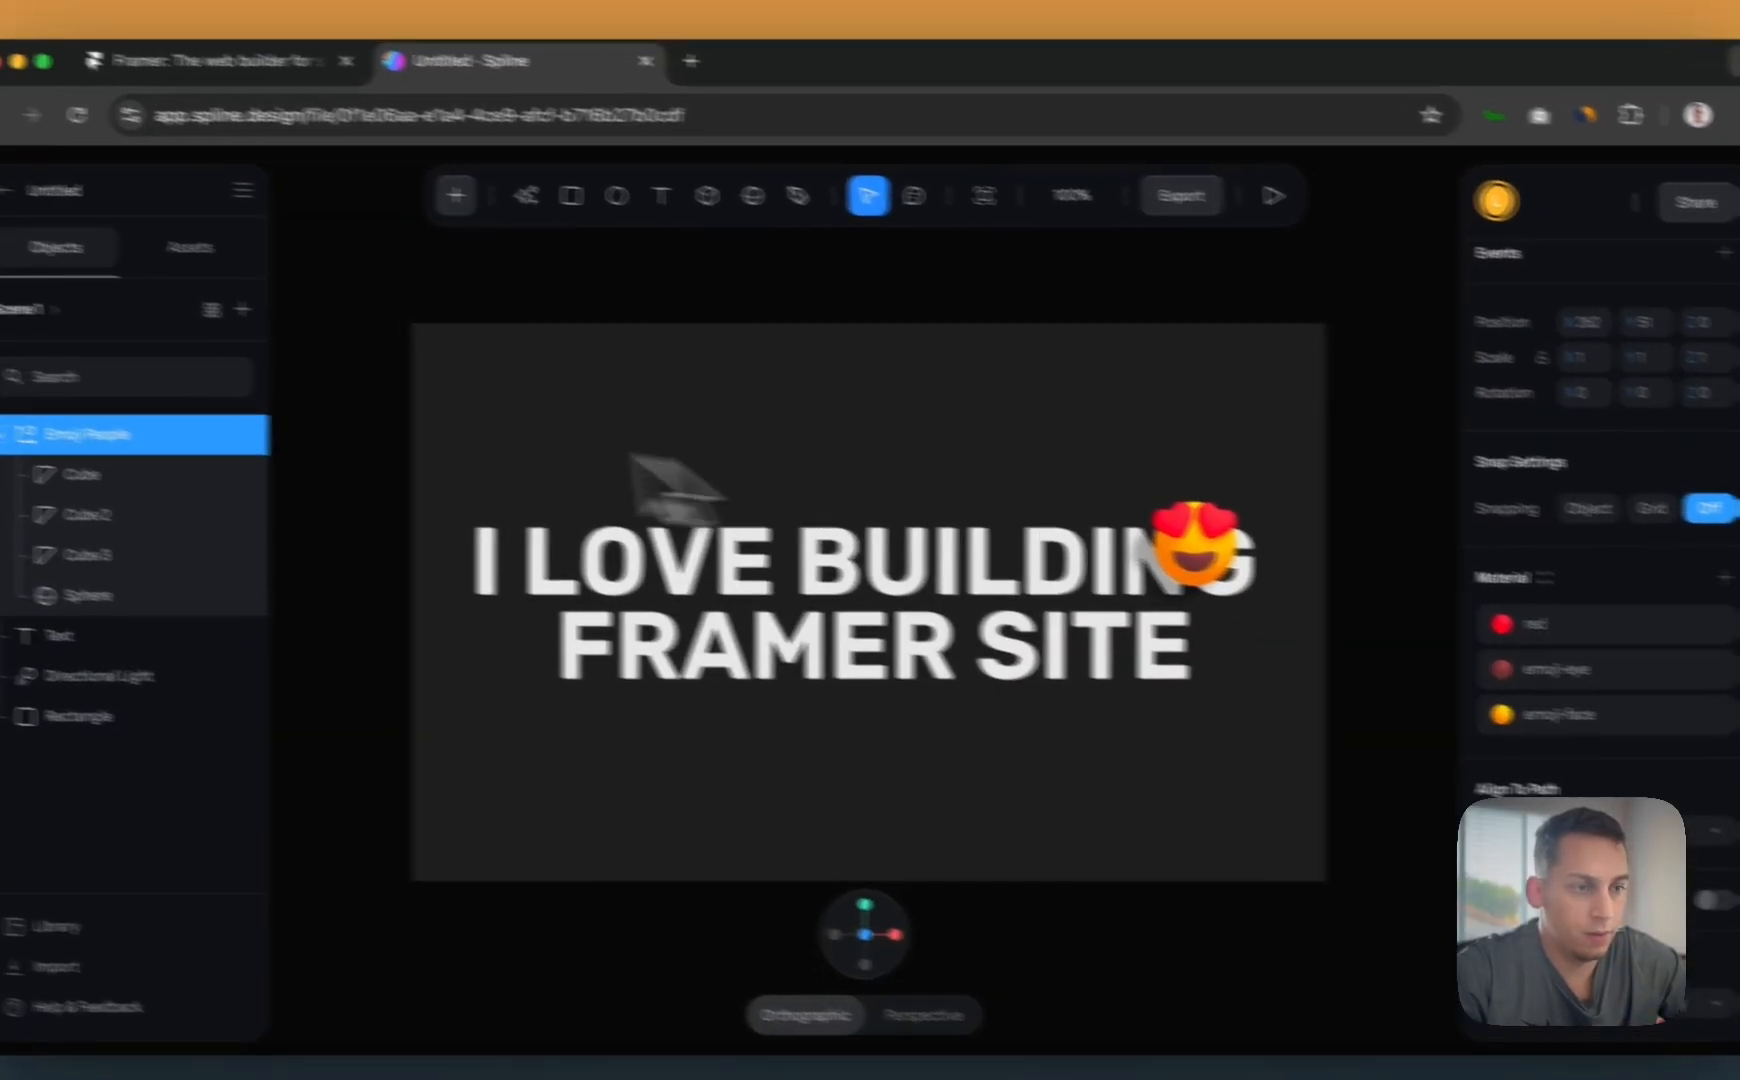
pyautogui.click(6, 436)
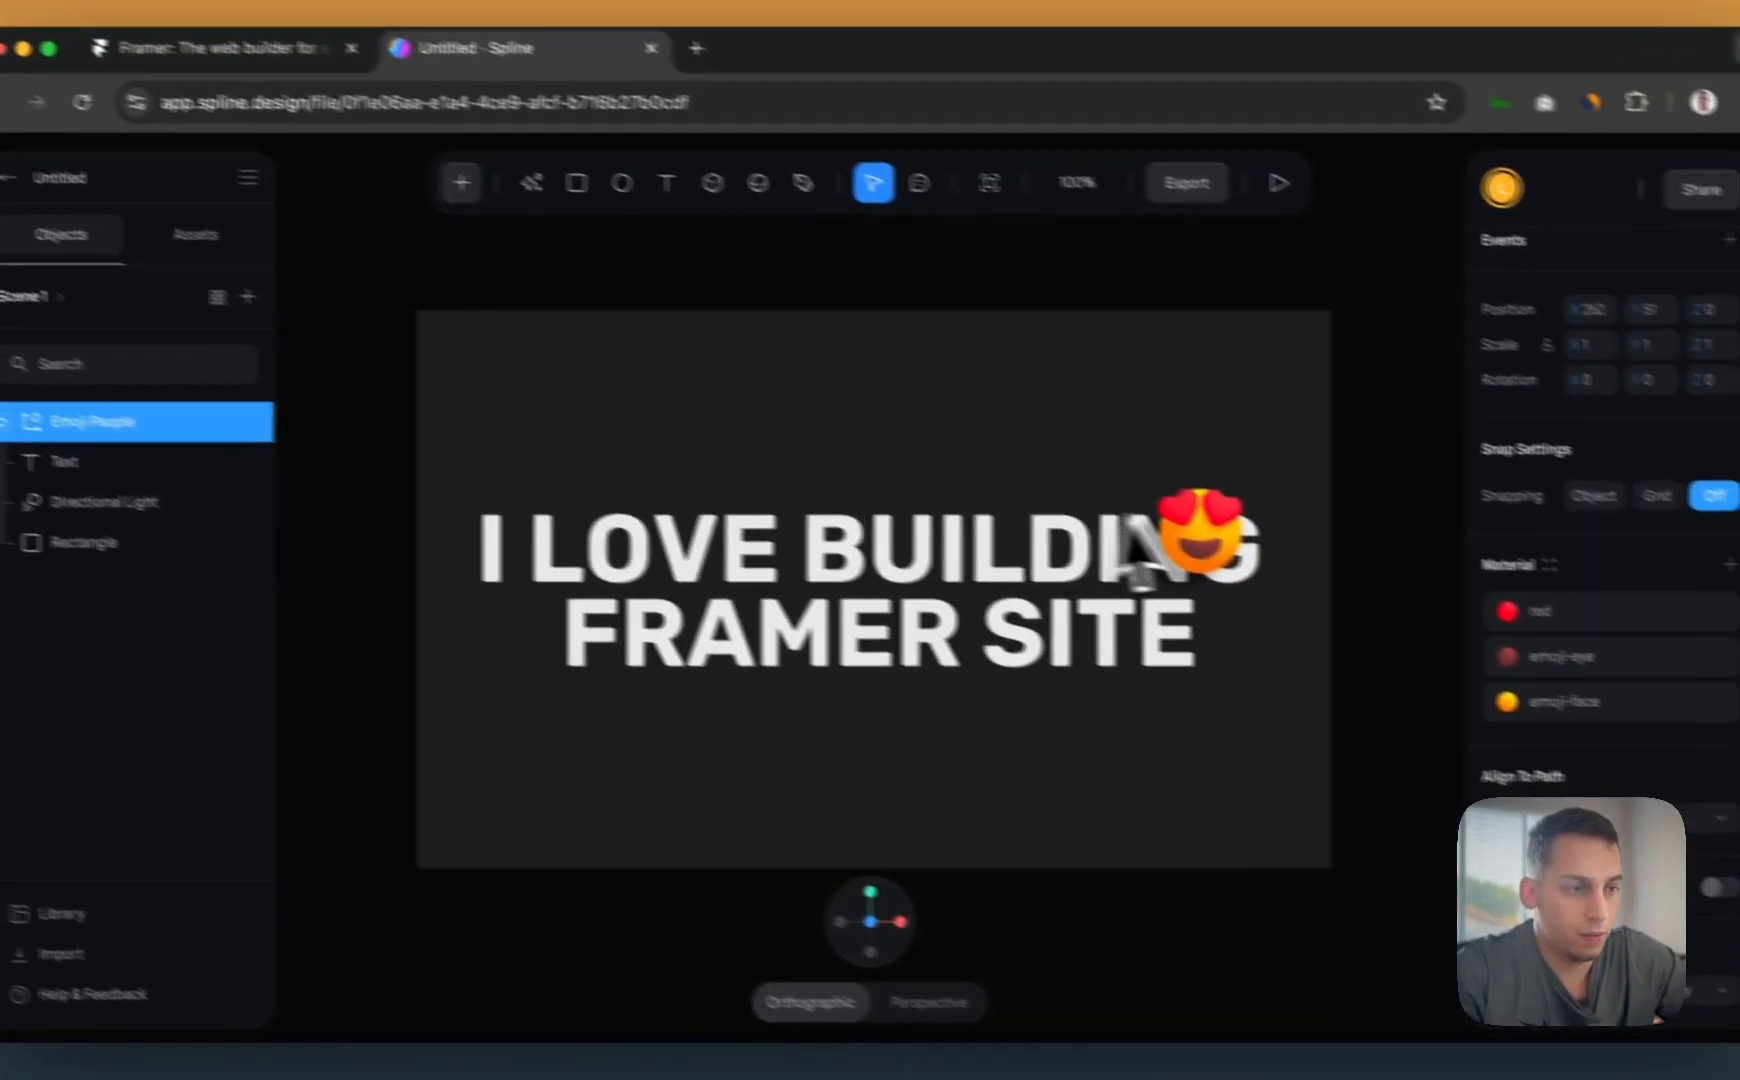
pyautogui.moveTo(1190, 570); pyautogui.dragTo(1152, 614)
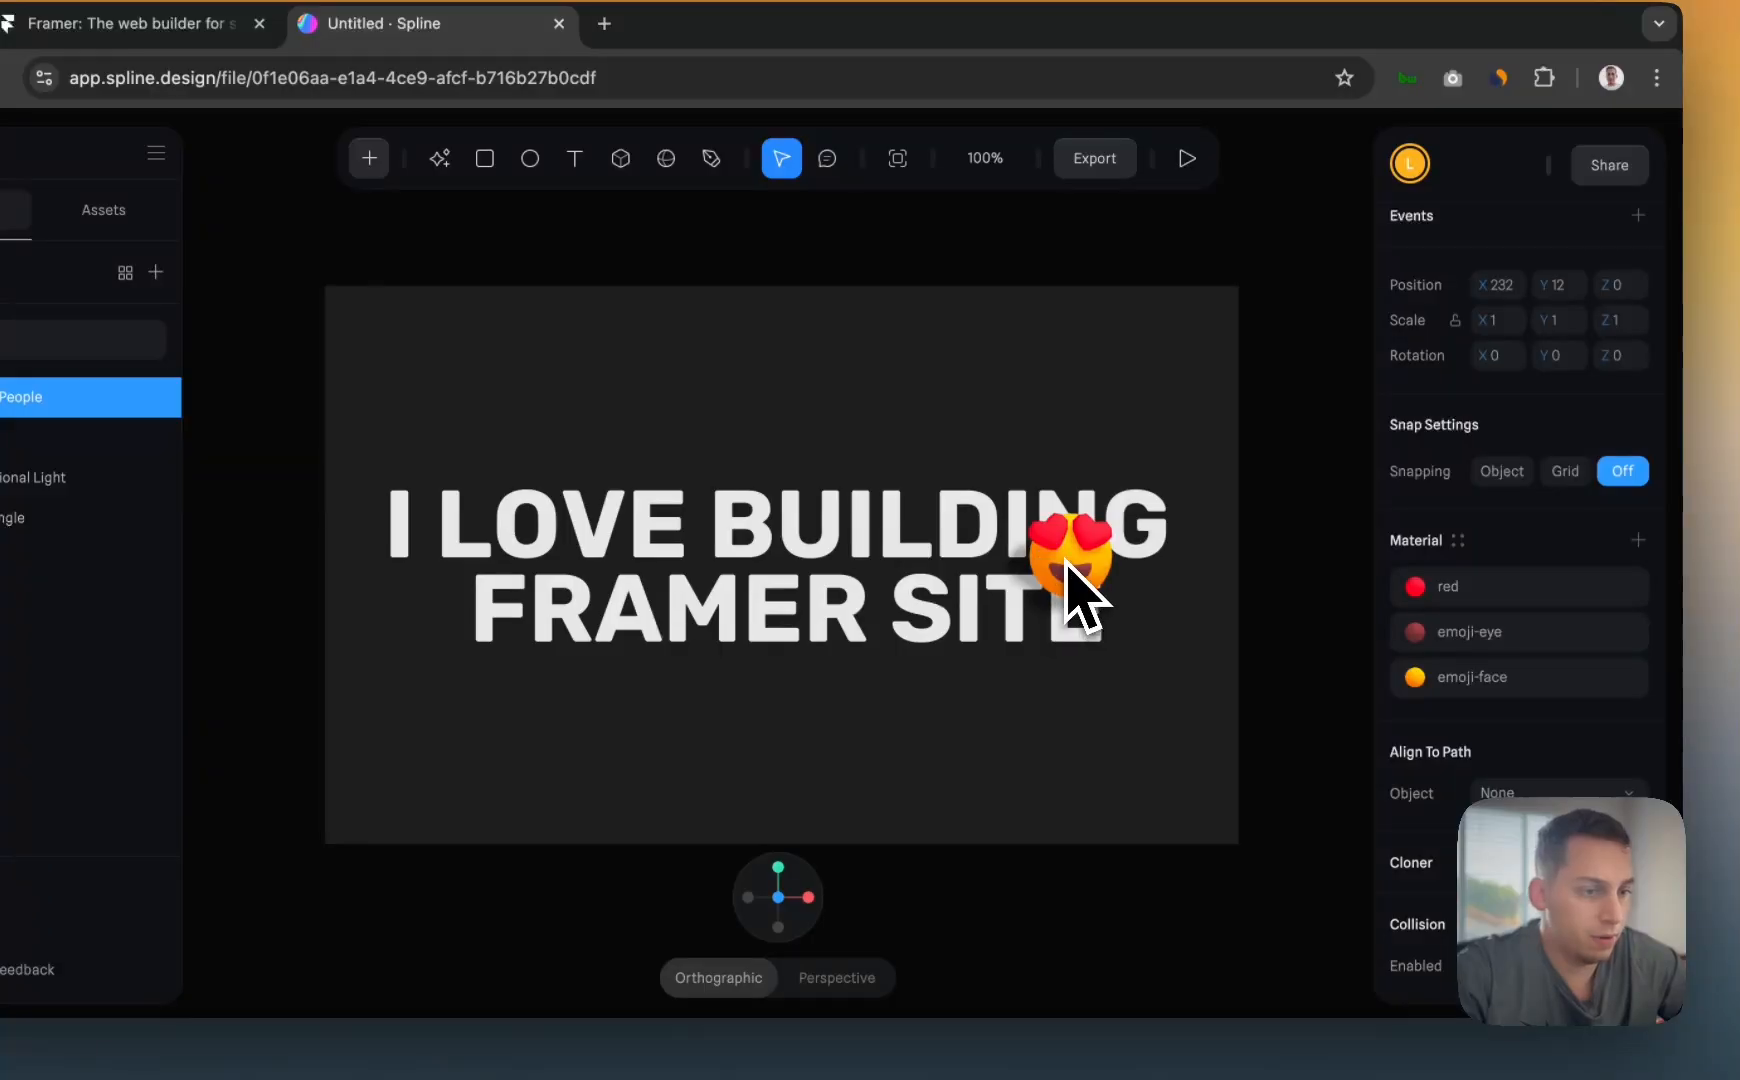
# - Scale the emoji uniformly to 1.47 and bring it forward of the text to about X 229, Y 14, Z 44
pyautogui.scroll(5, 1068, 562)
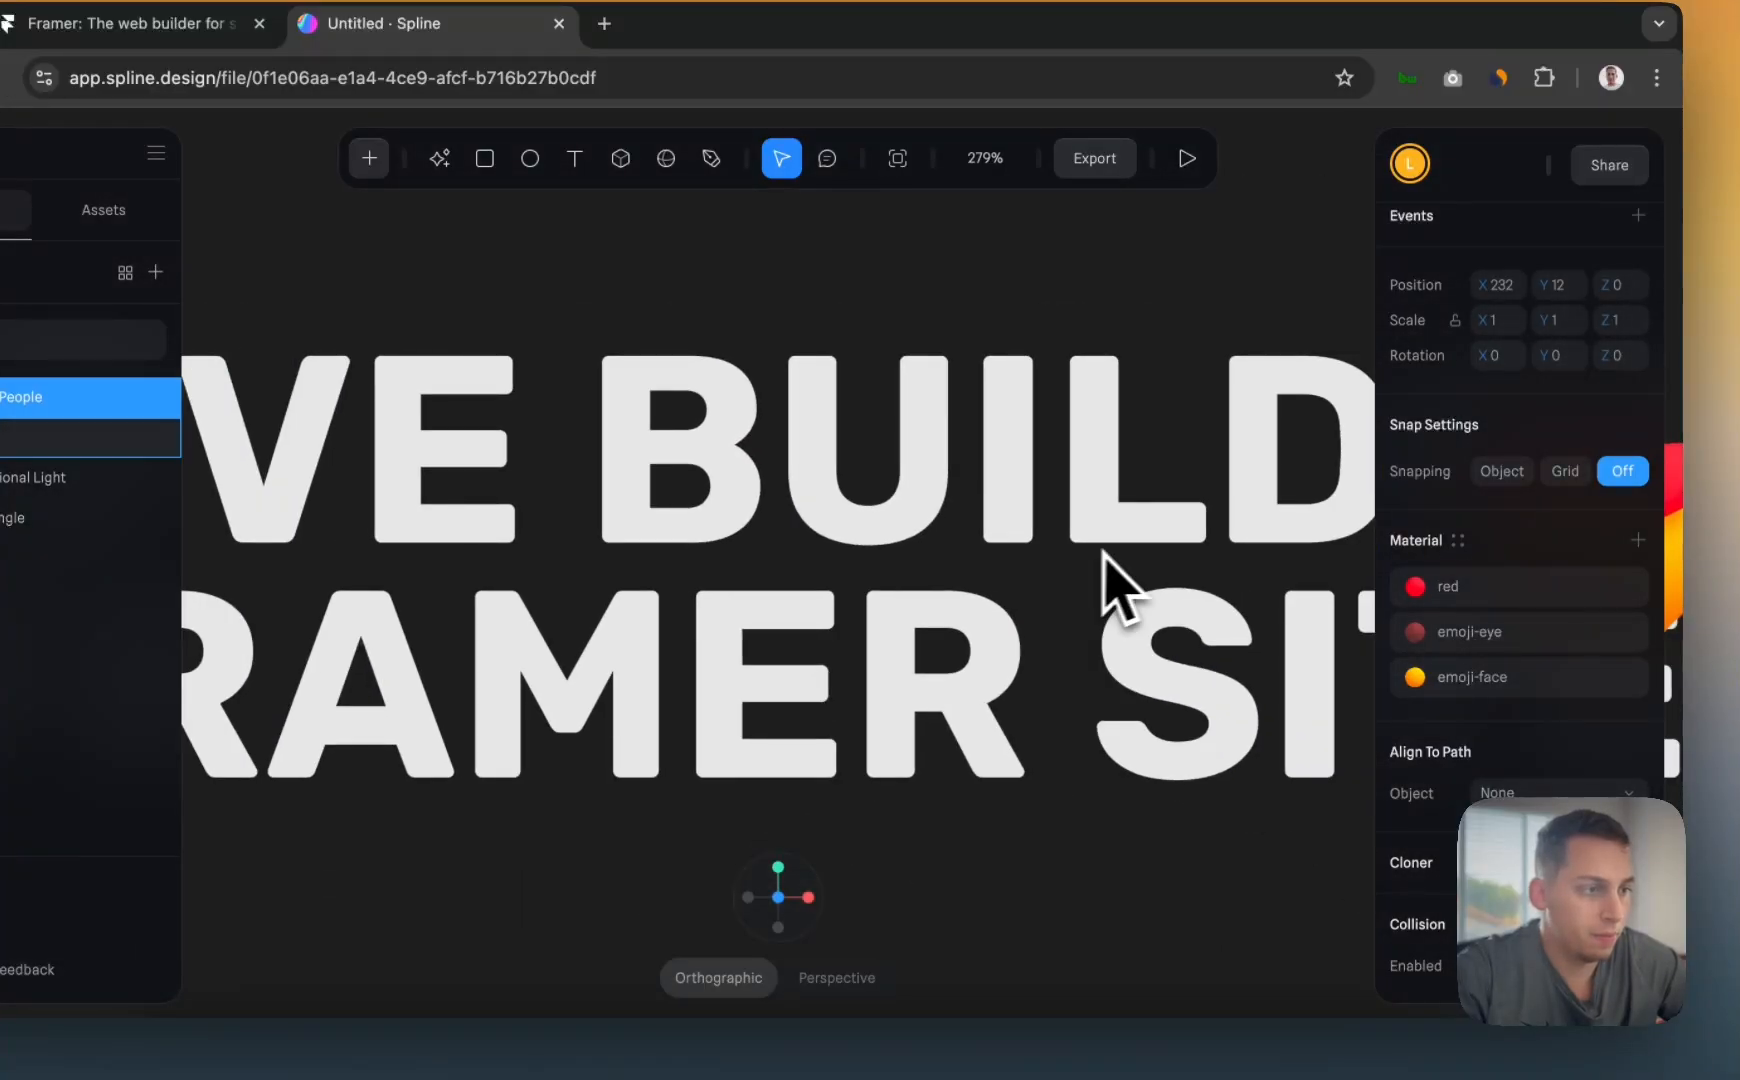
pyautogui.scroll(-3, 1105, 560)
pyautogui.moveTo(1164, 635); pyautogui.dragTo(1057, 530)
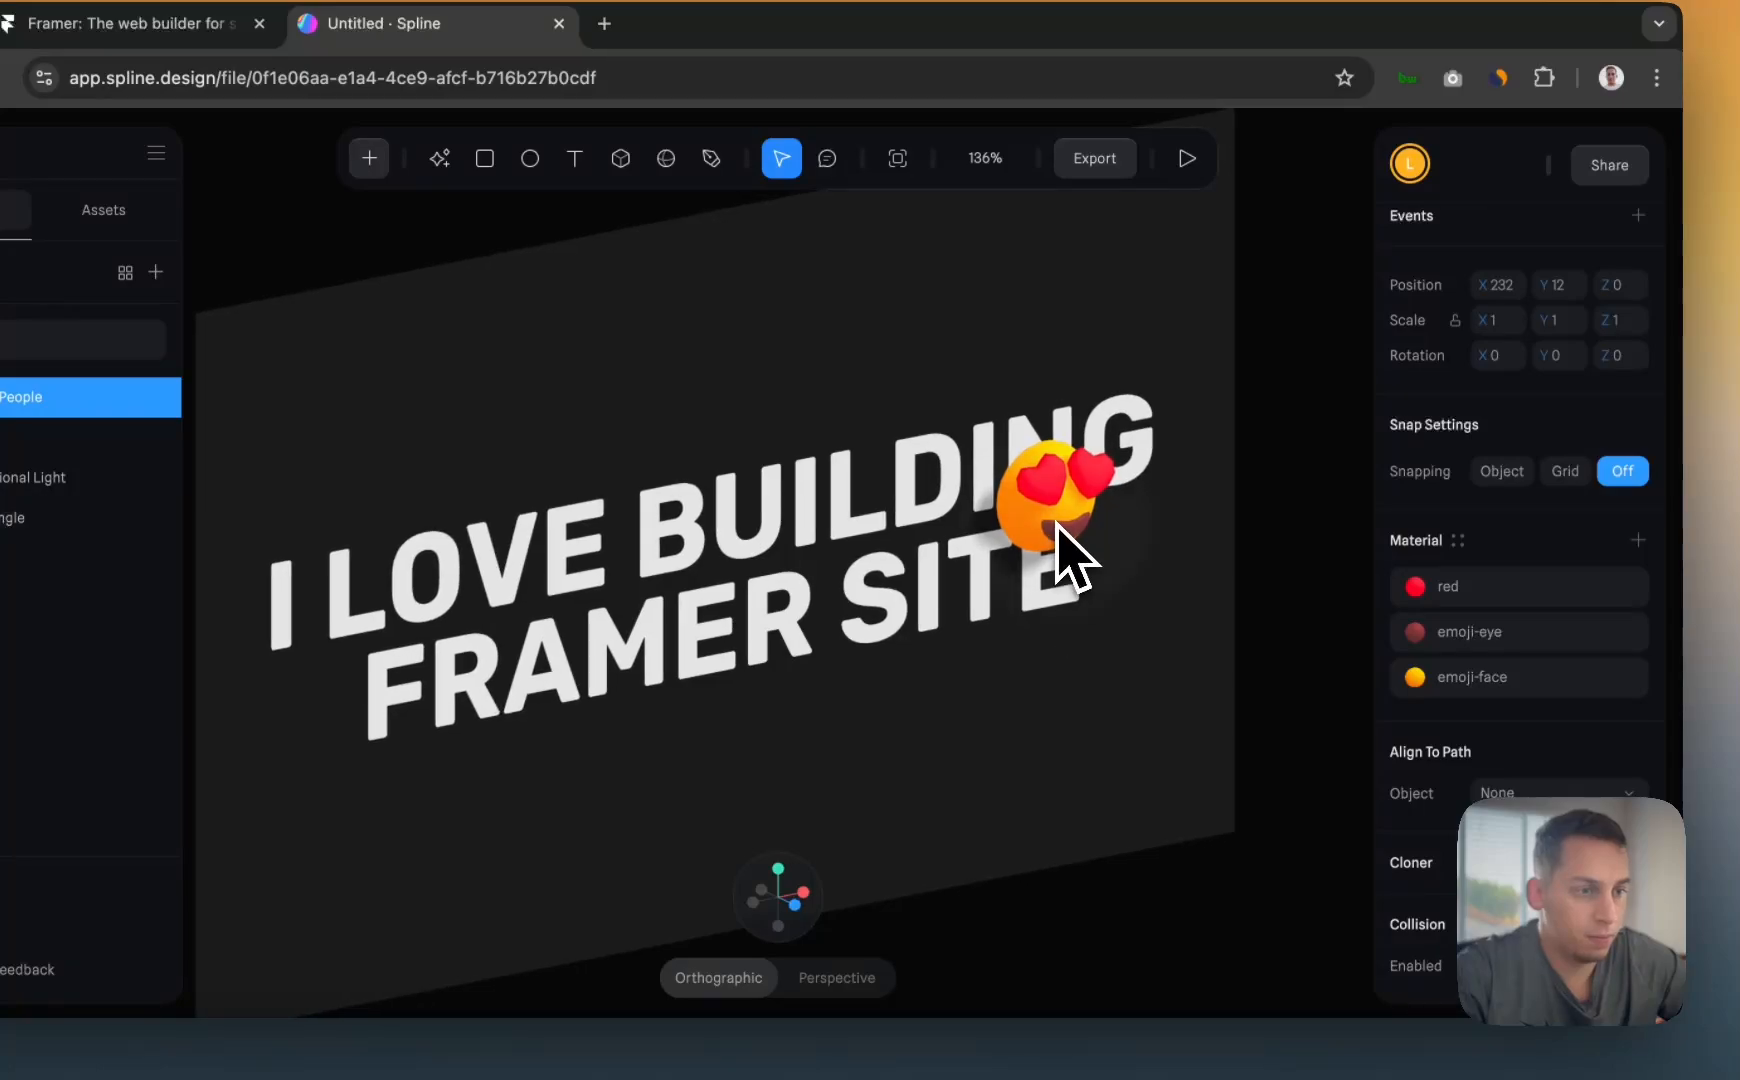
pyautogui.scroll(3, 1478, 490)
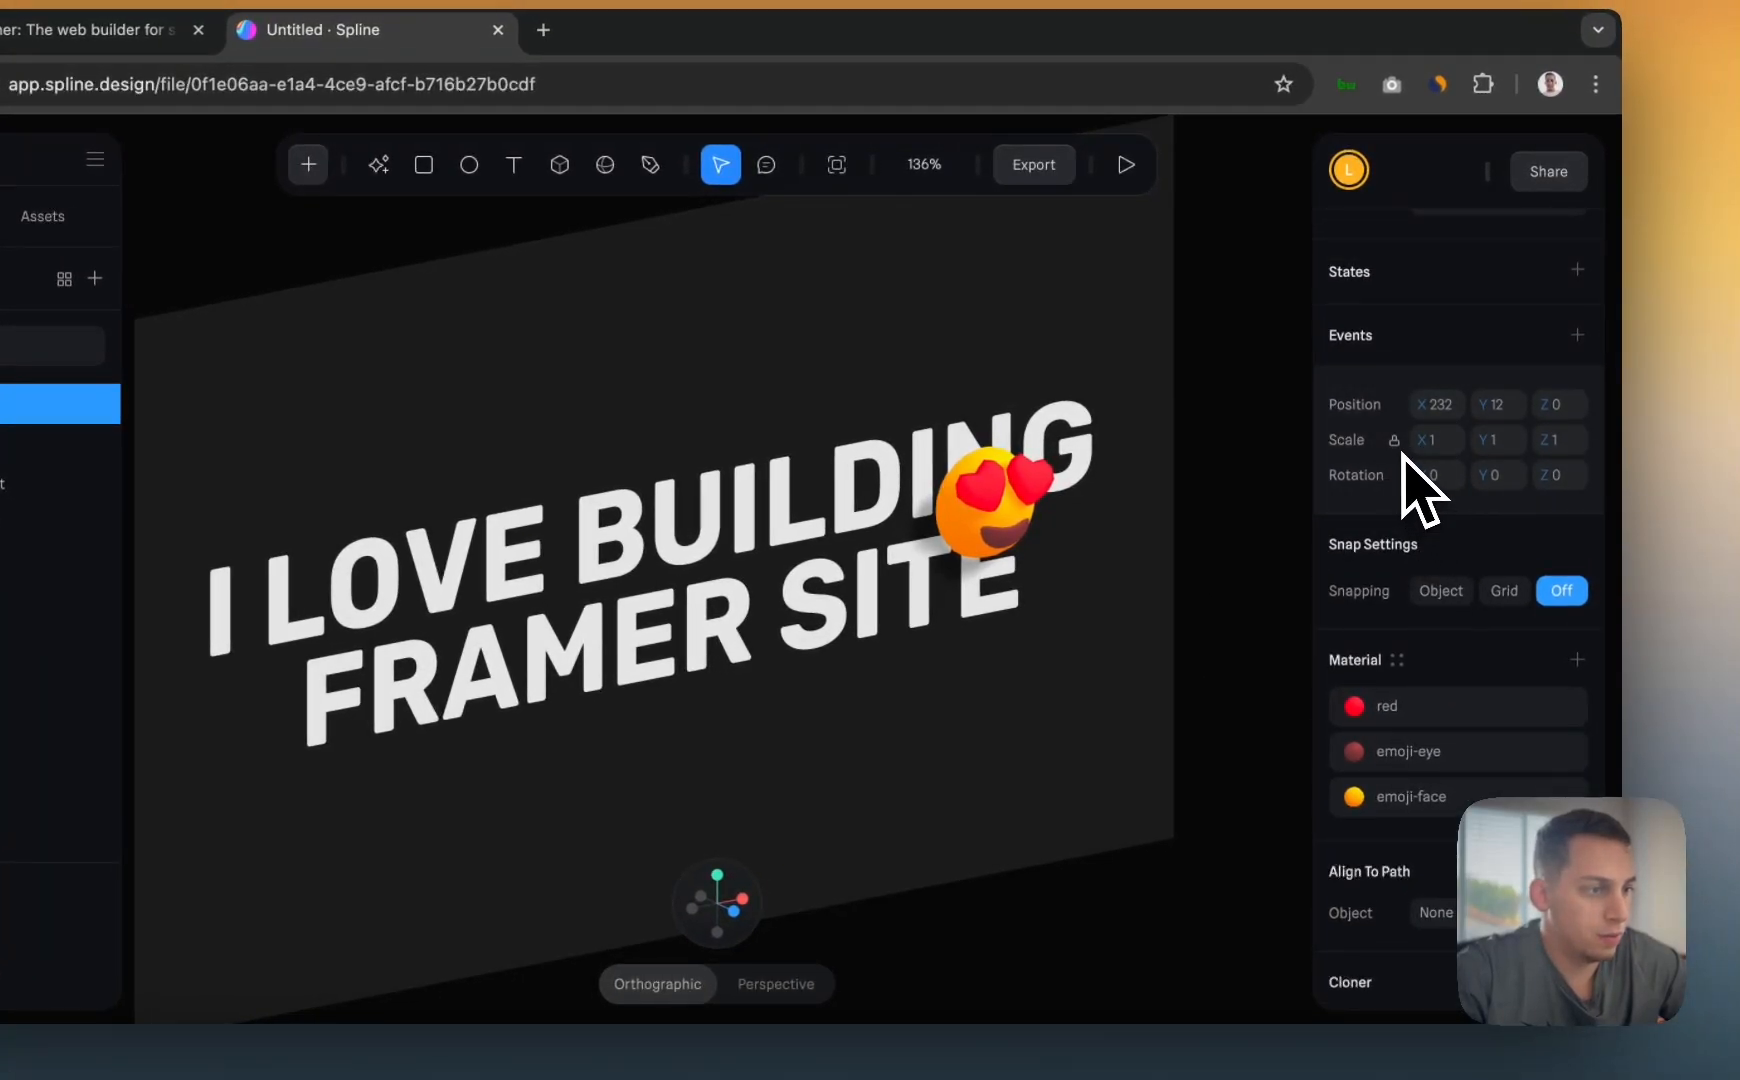
pyautogui.click(1430, 449)
pyautogui.moveTo(1433, 449); pyautogui.dragTo(1551, 414)
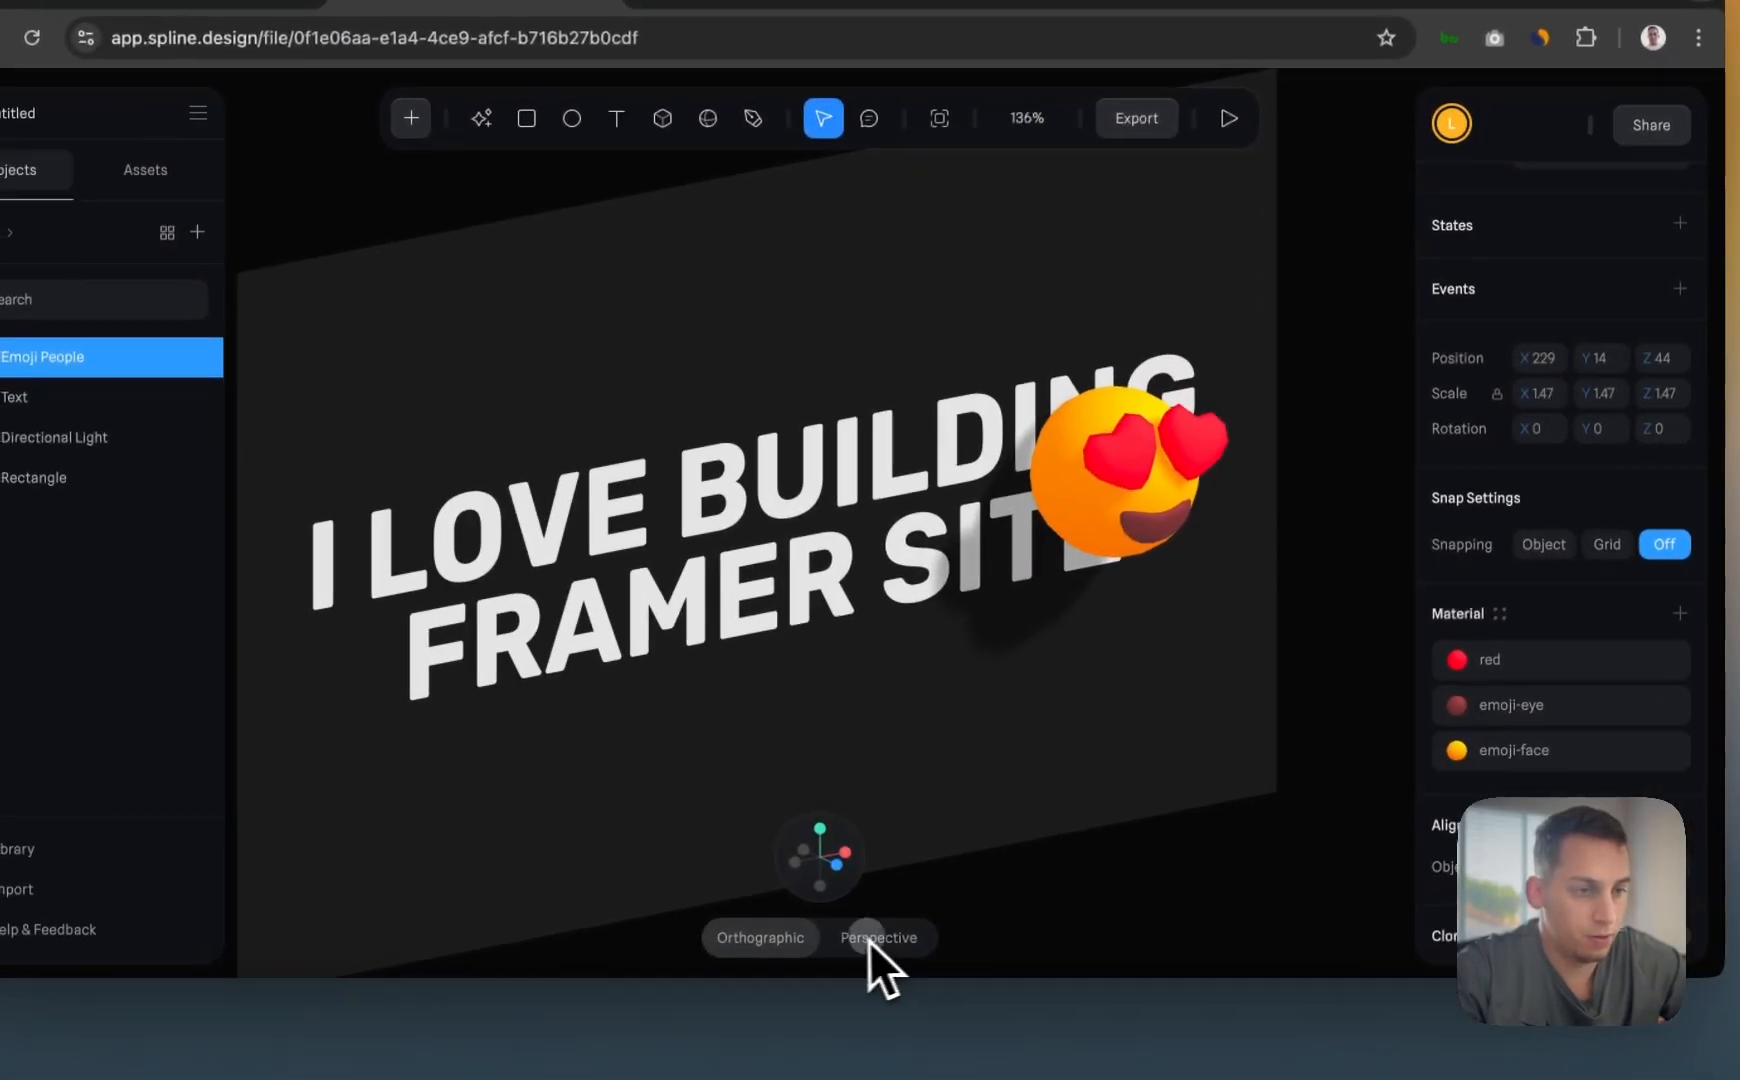
# - Switch the scene view to Perspective, keeping the emoji group selected
pyautogui.click(776, 984)
pyautogui.hscroll(-3, 845, 671)
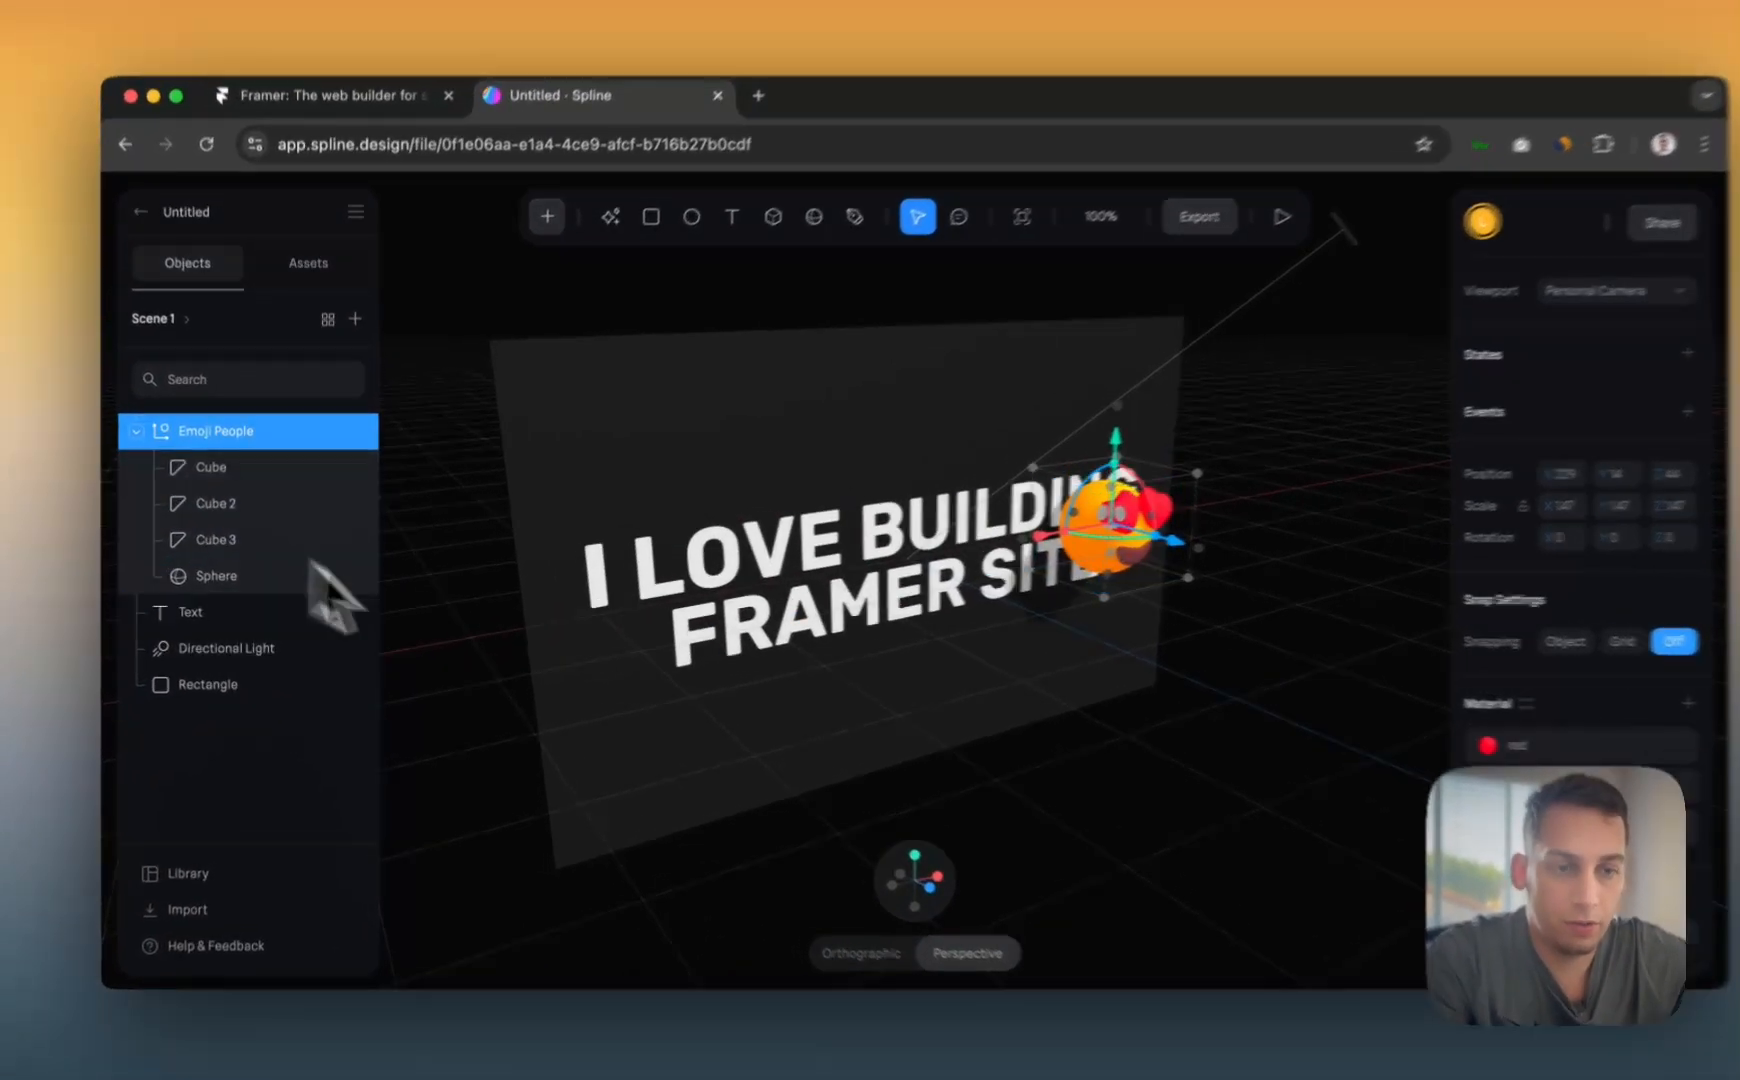
pyautogui.click(310, 530)
pyautogui.click(1188, 515)
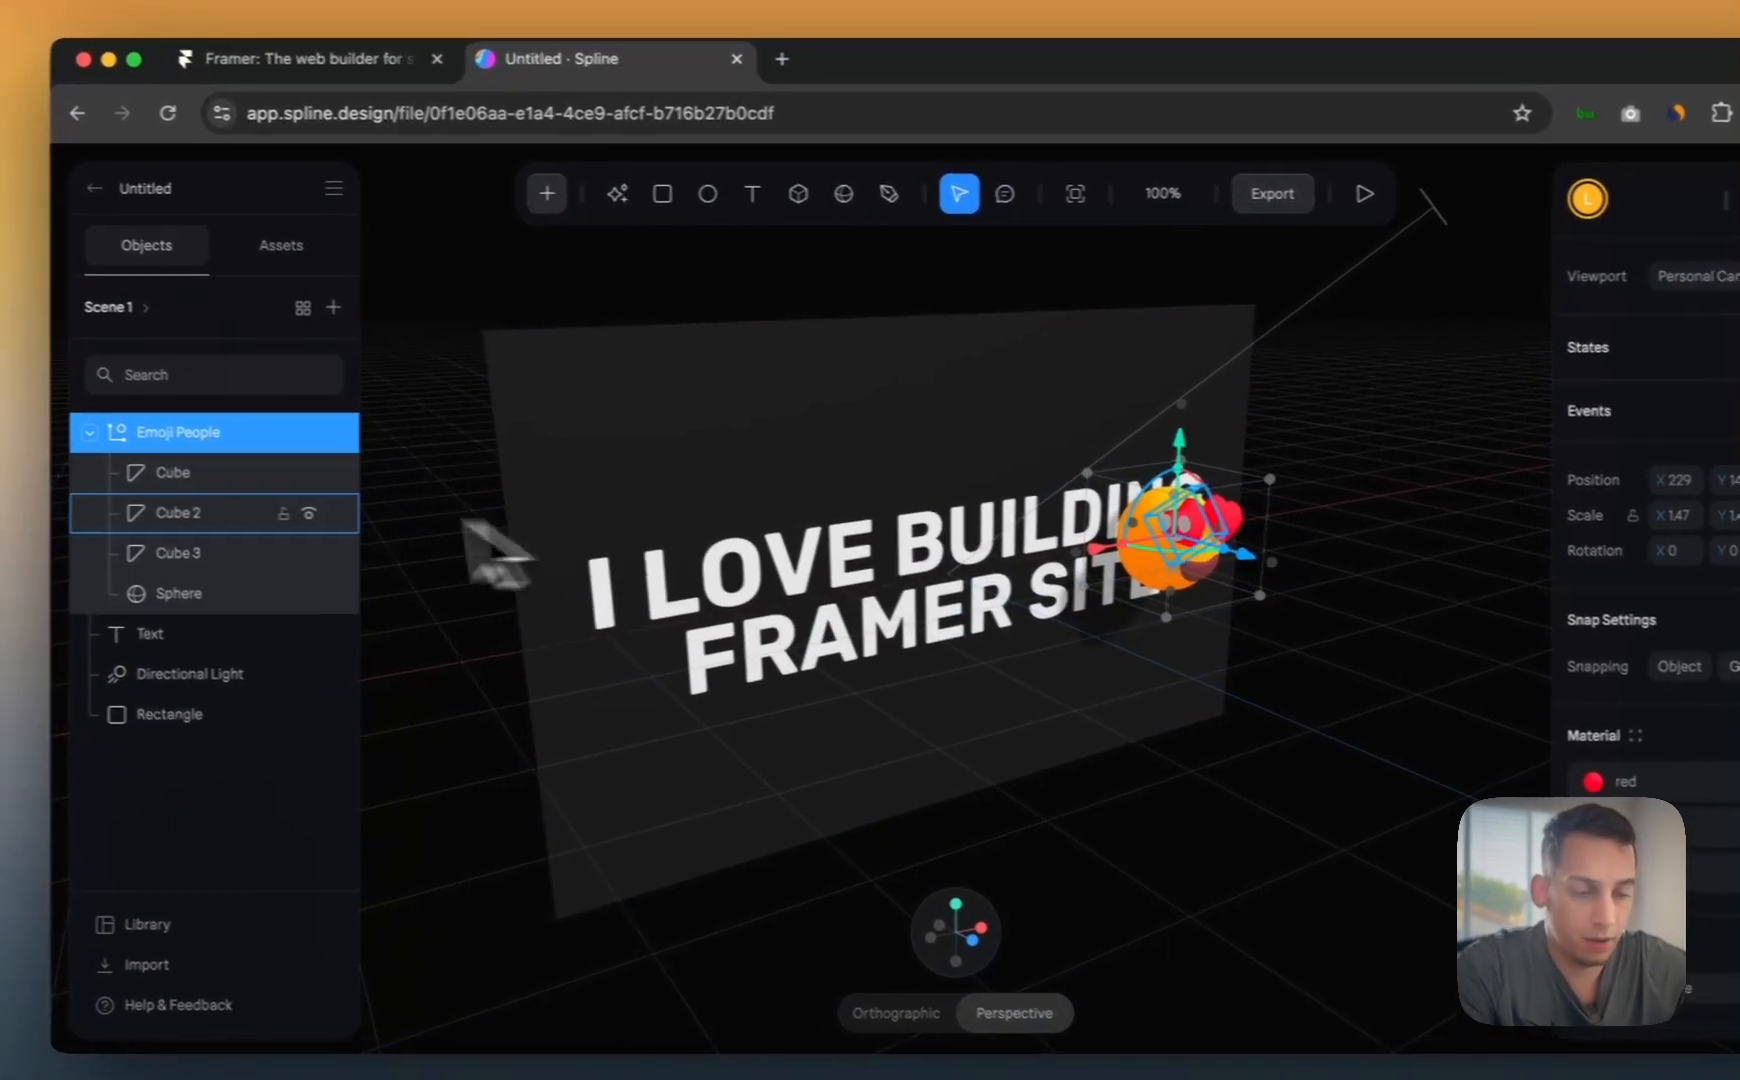
# - Duplicate the emoji group, move the copy to the start of the text near X -284, Y 53, and scale it to 1.01
pyautogui.press('super+d')
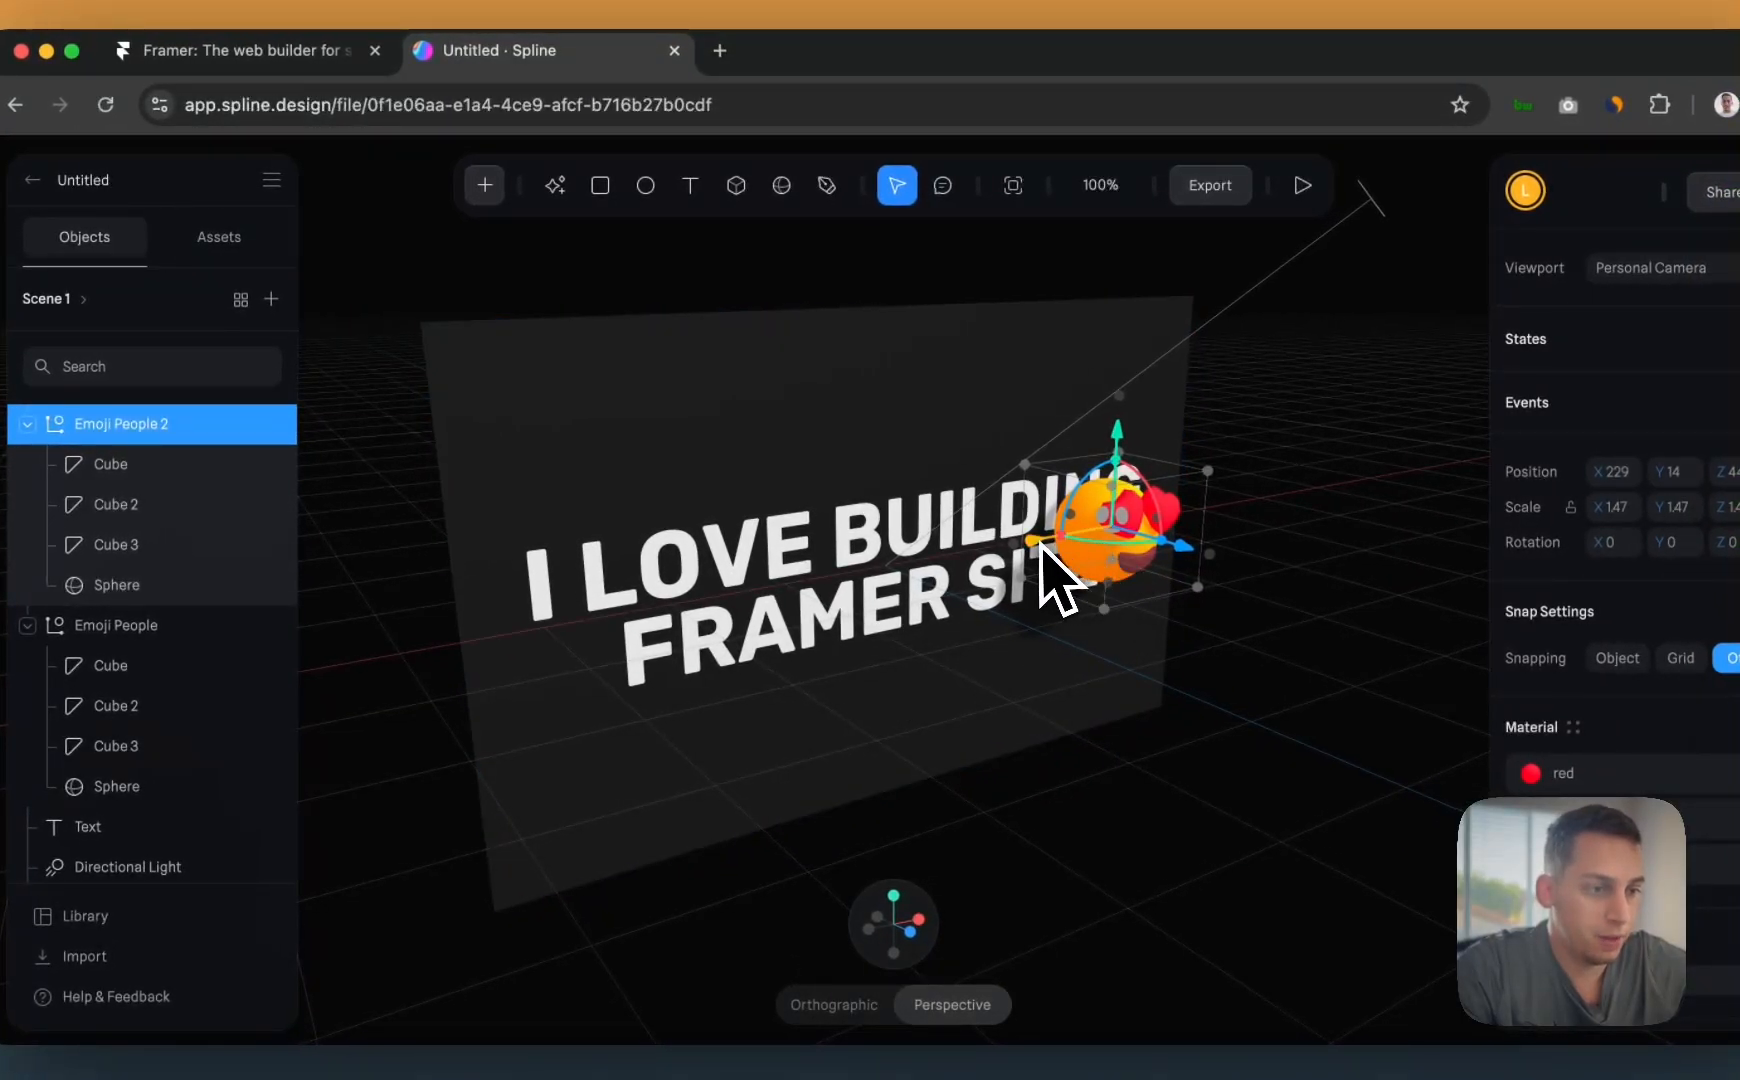
pyautogui.moveTo(1036, 548); pyautogui.dragTo(504, 708)
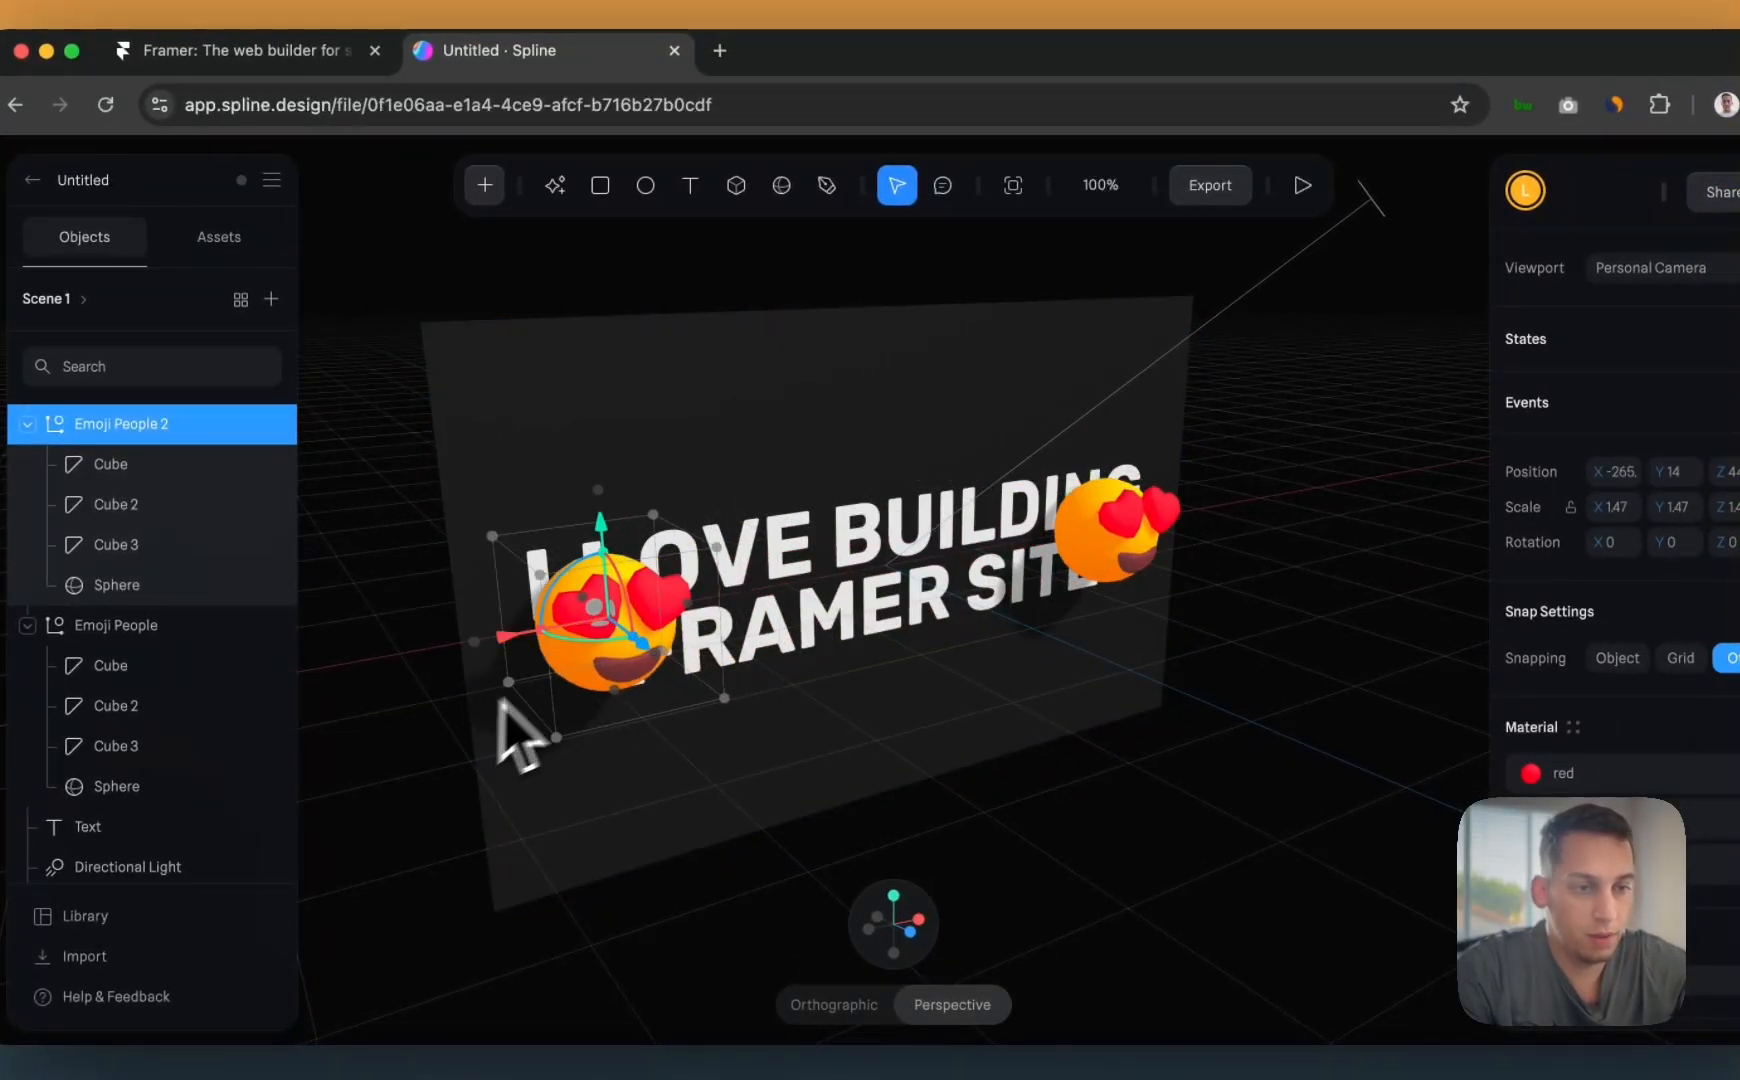
pyautogui.moveTo(604, 525); pyautogui.dragTo(601, 472)
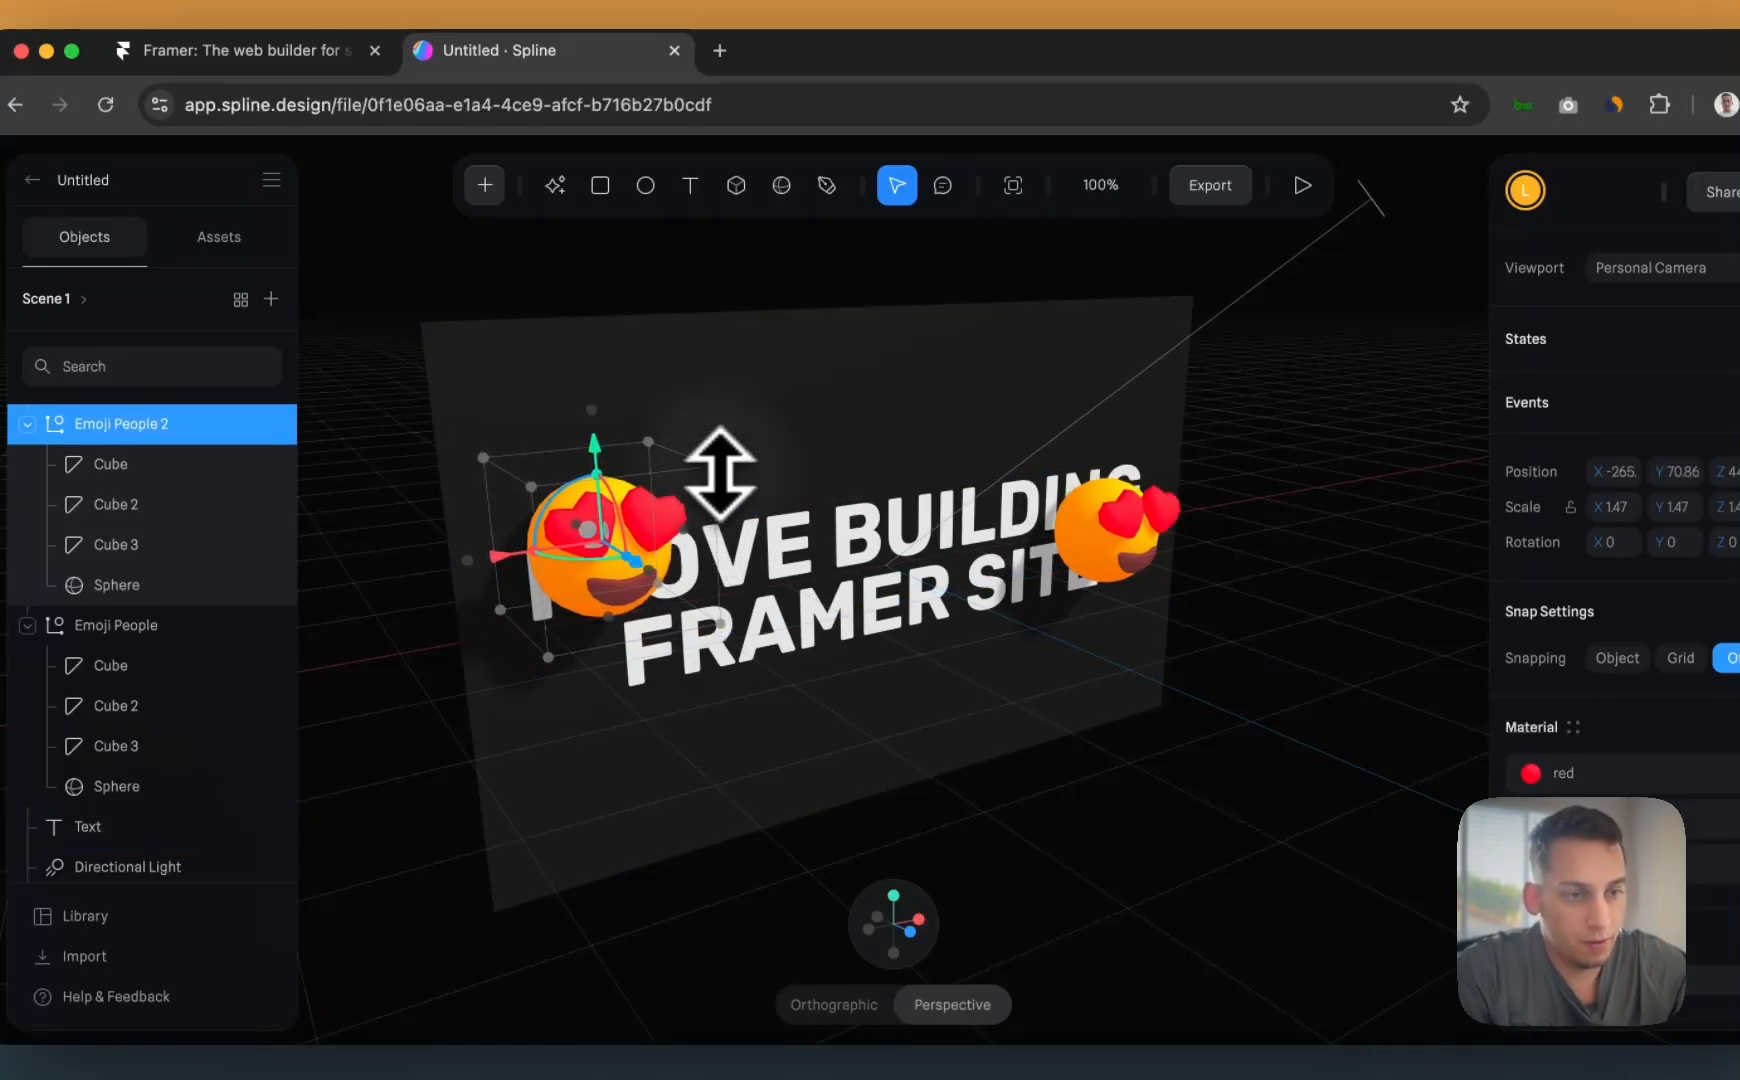
pyautogui.moveTo(720, 470); pyautogui.dragTo(620, 550)
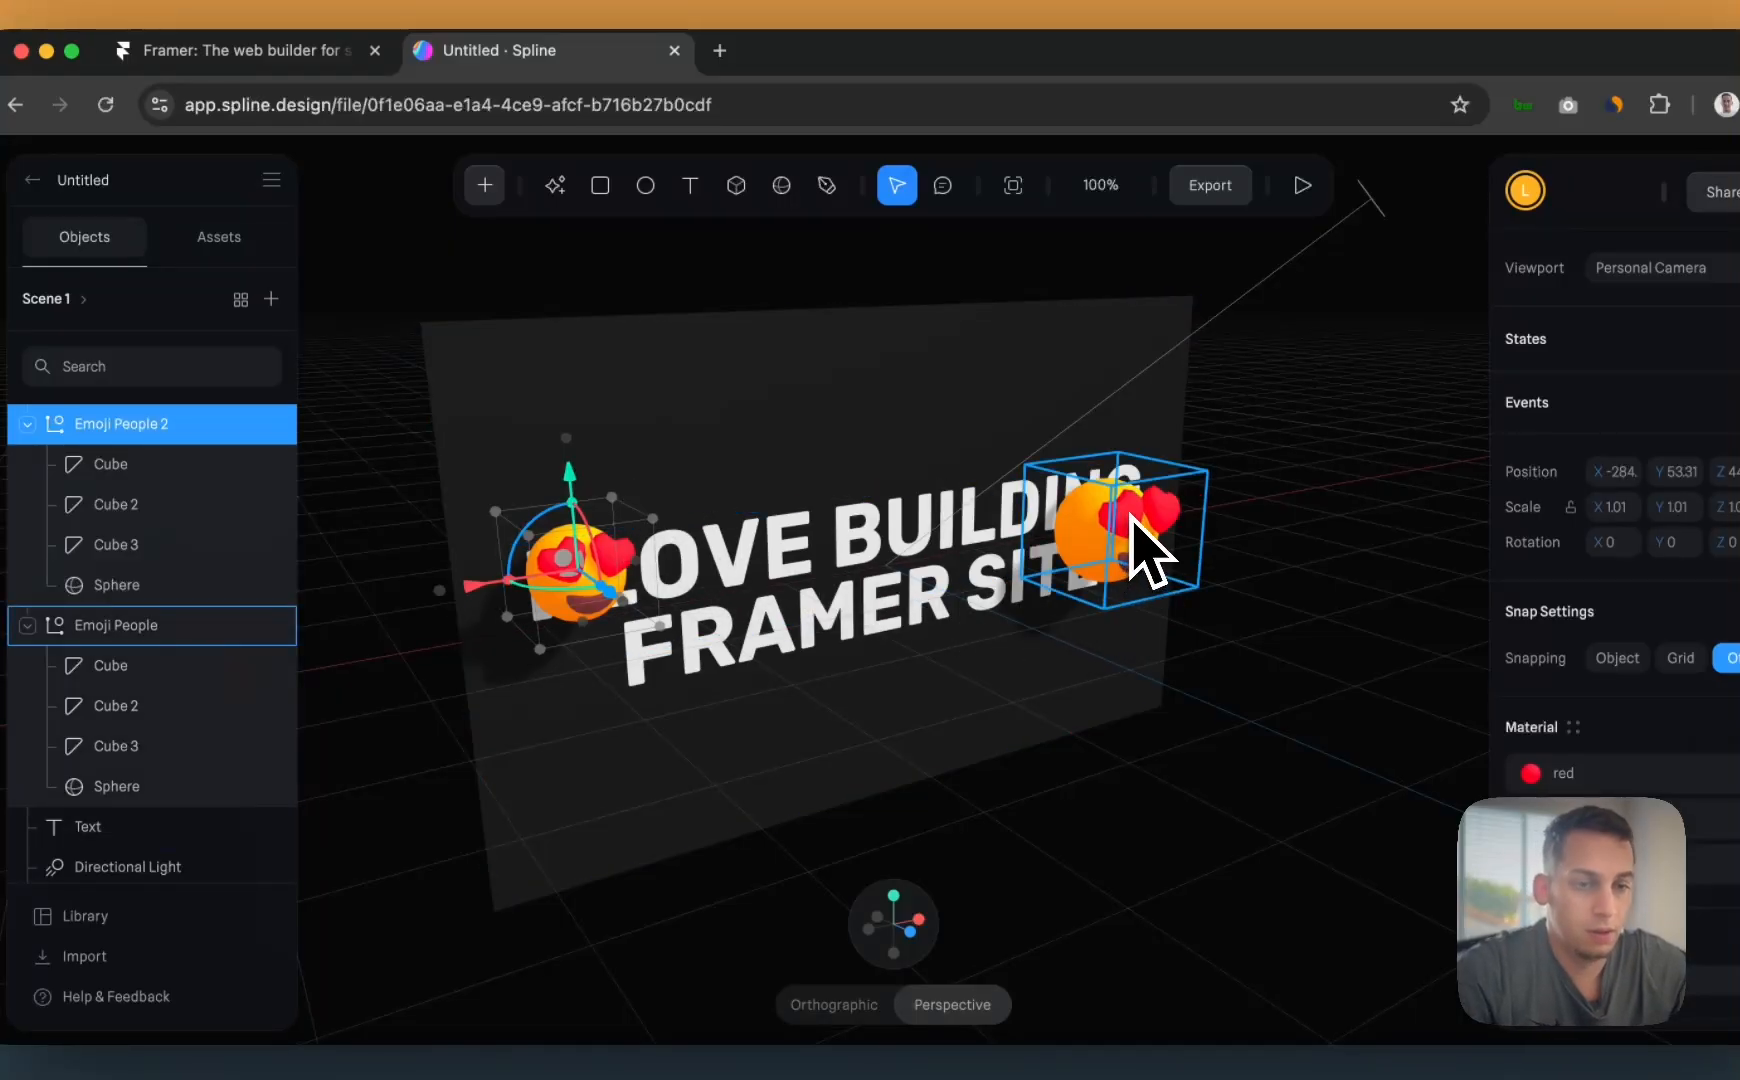
# - Detach the original emoji's two heart eyes from the shared red material and add a Glass layer to them
pyautogui.click(155, 464)
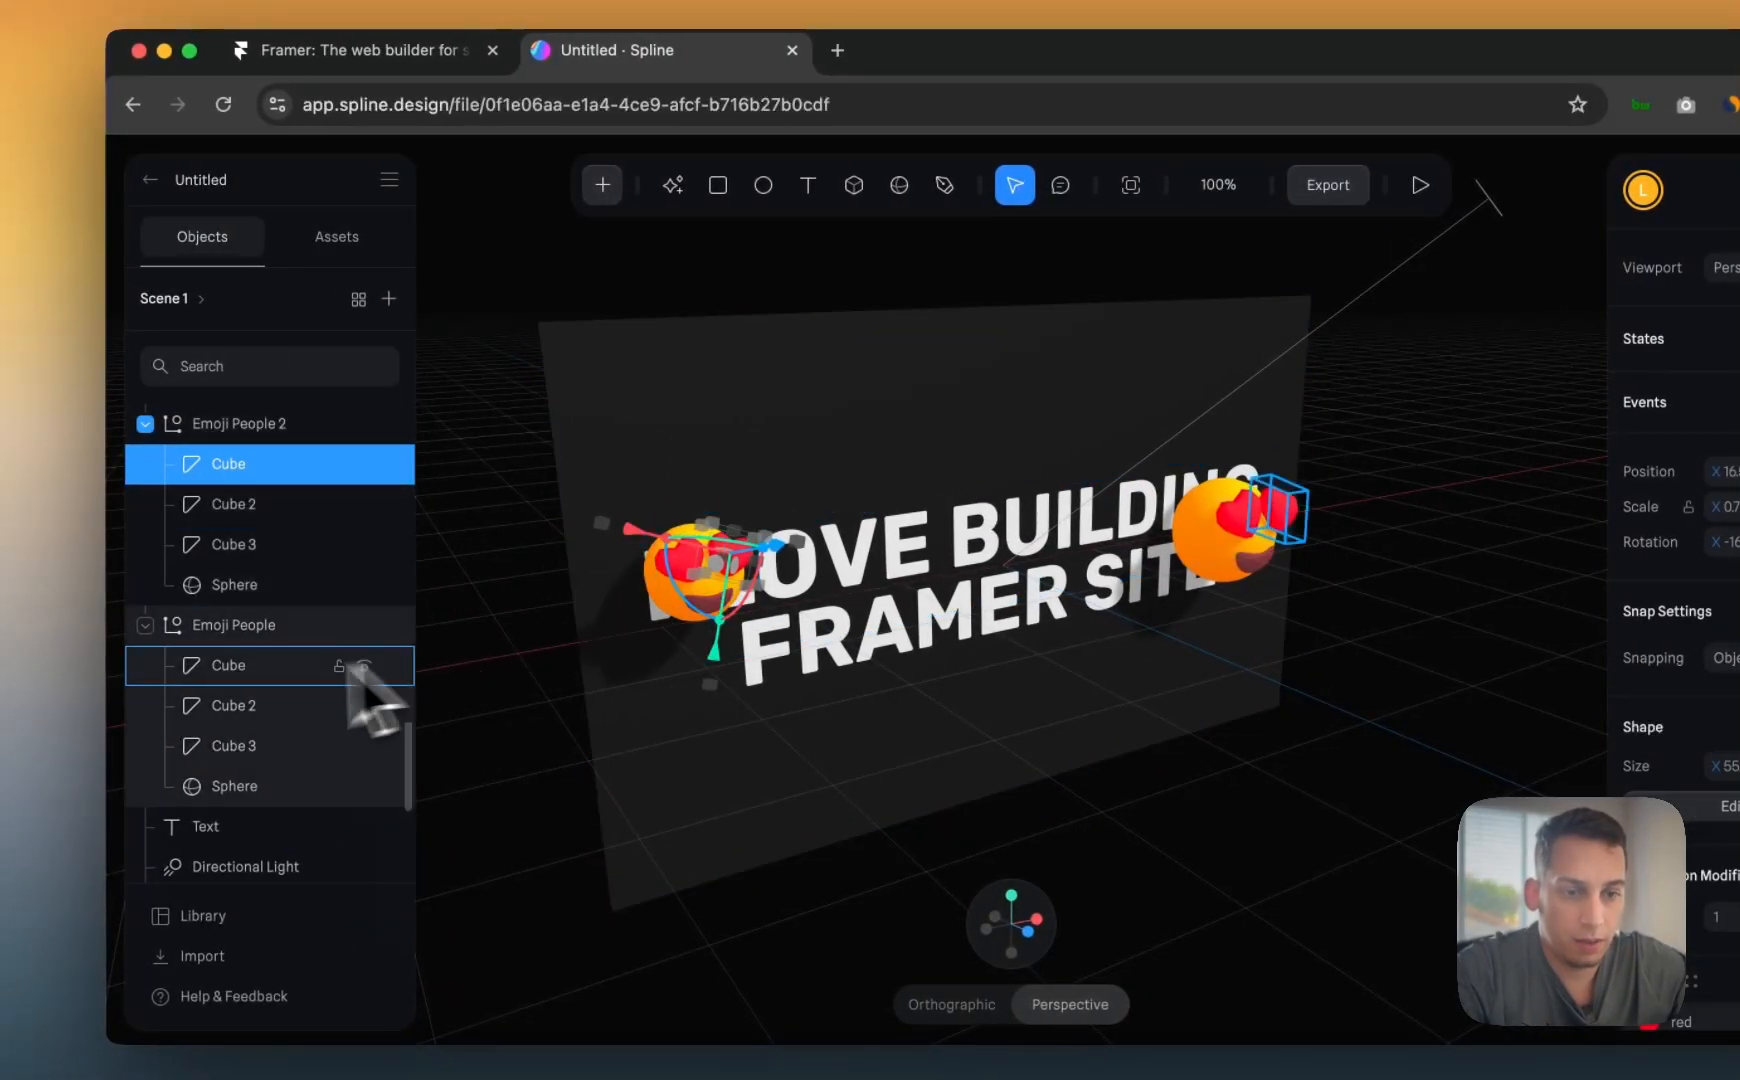
pyautogui.click(290, 665)
pyautogui.keyDown('shift'); pyautogui.click(247, 705); pyautogui.keyUp('shift')
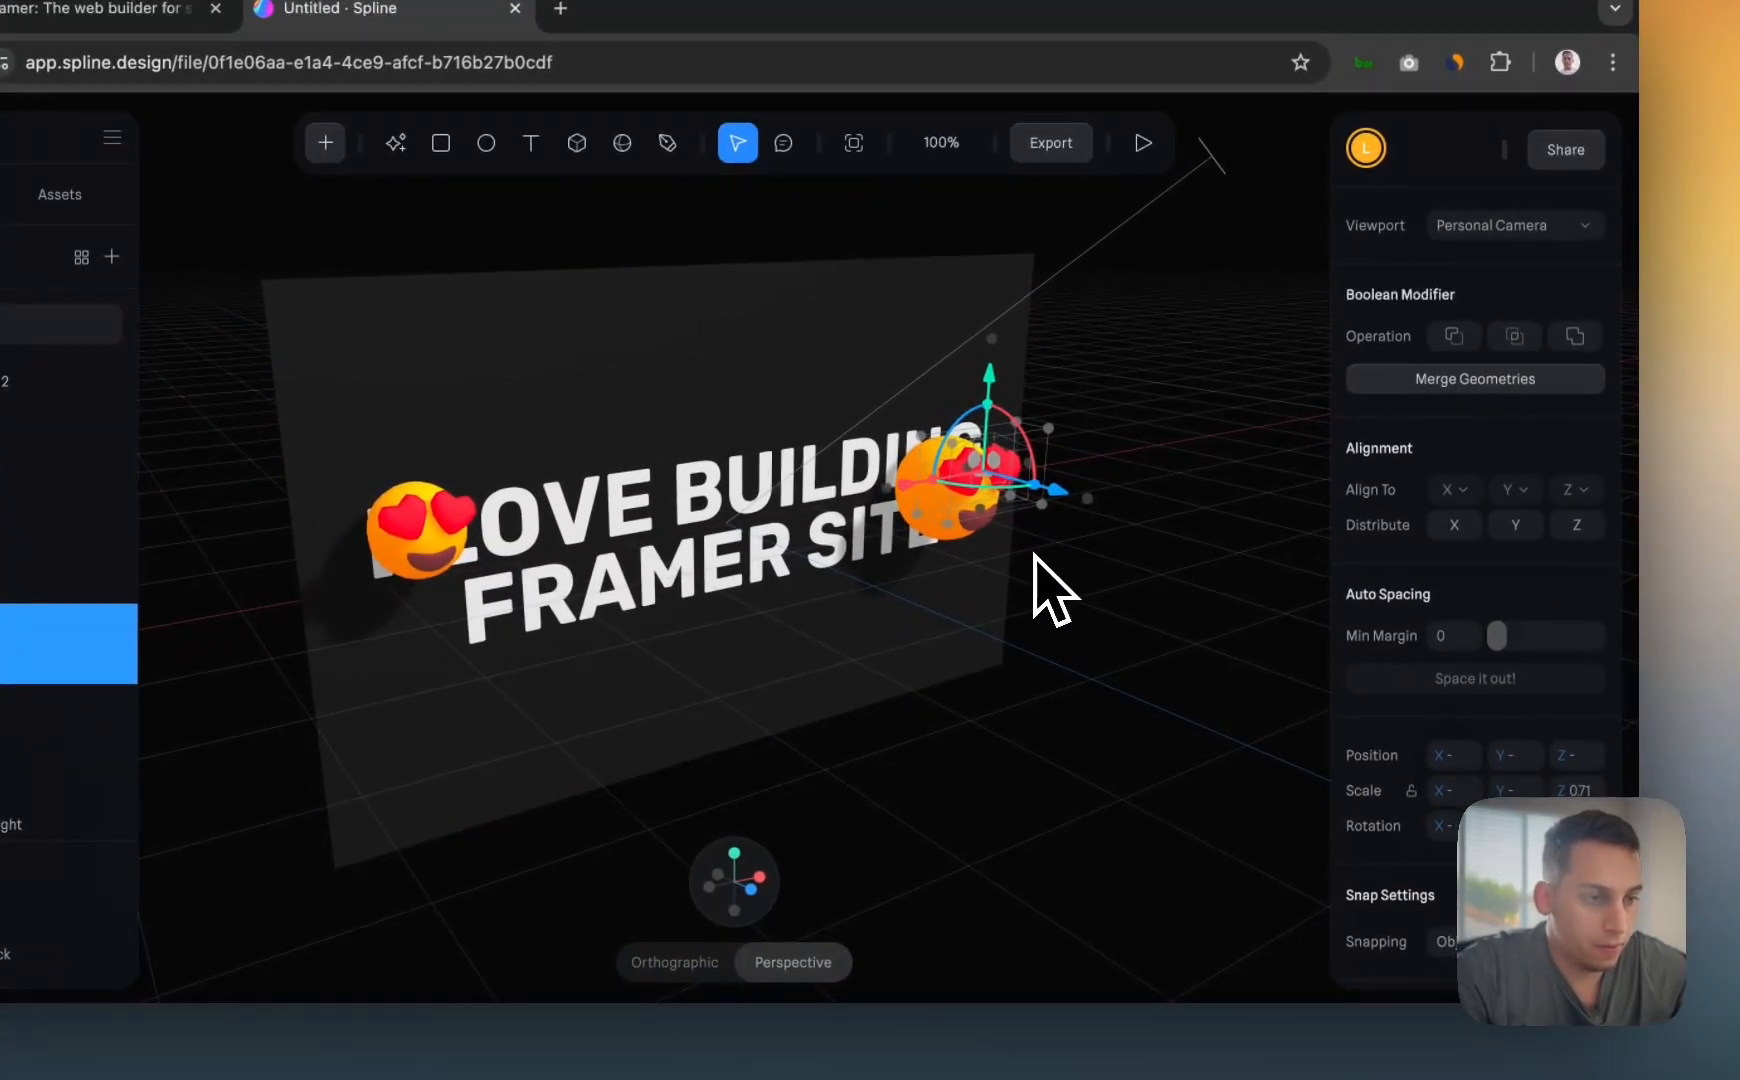
pyautogui.keyDown('alt'); pyautogui.moveTo(1033, 555); pyautogui.dragTo(971, 571); pyautogui.keyUp('alt')
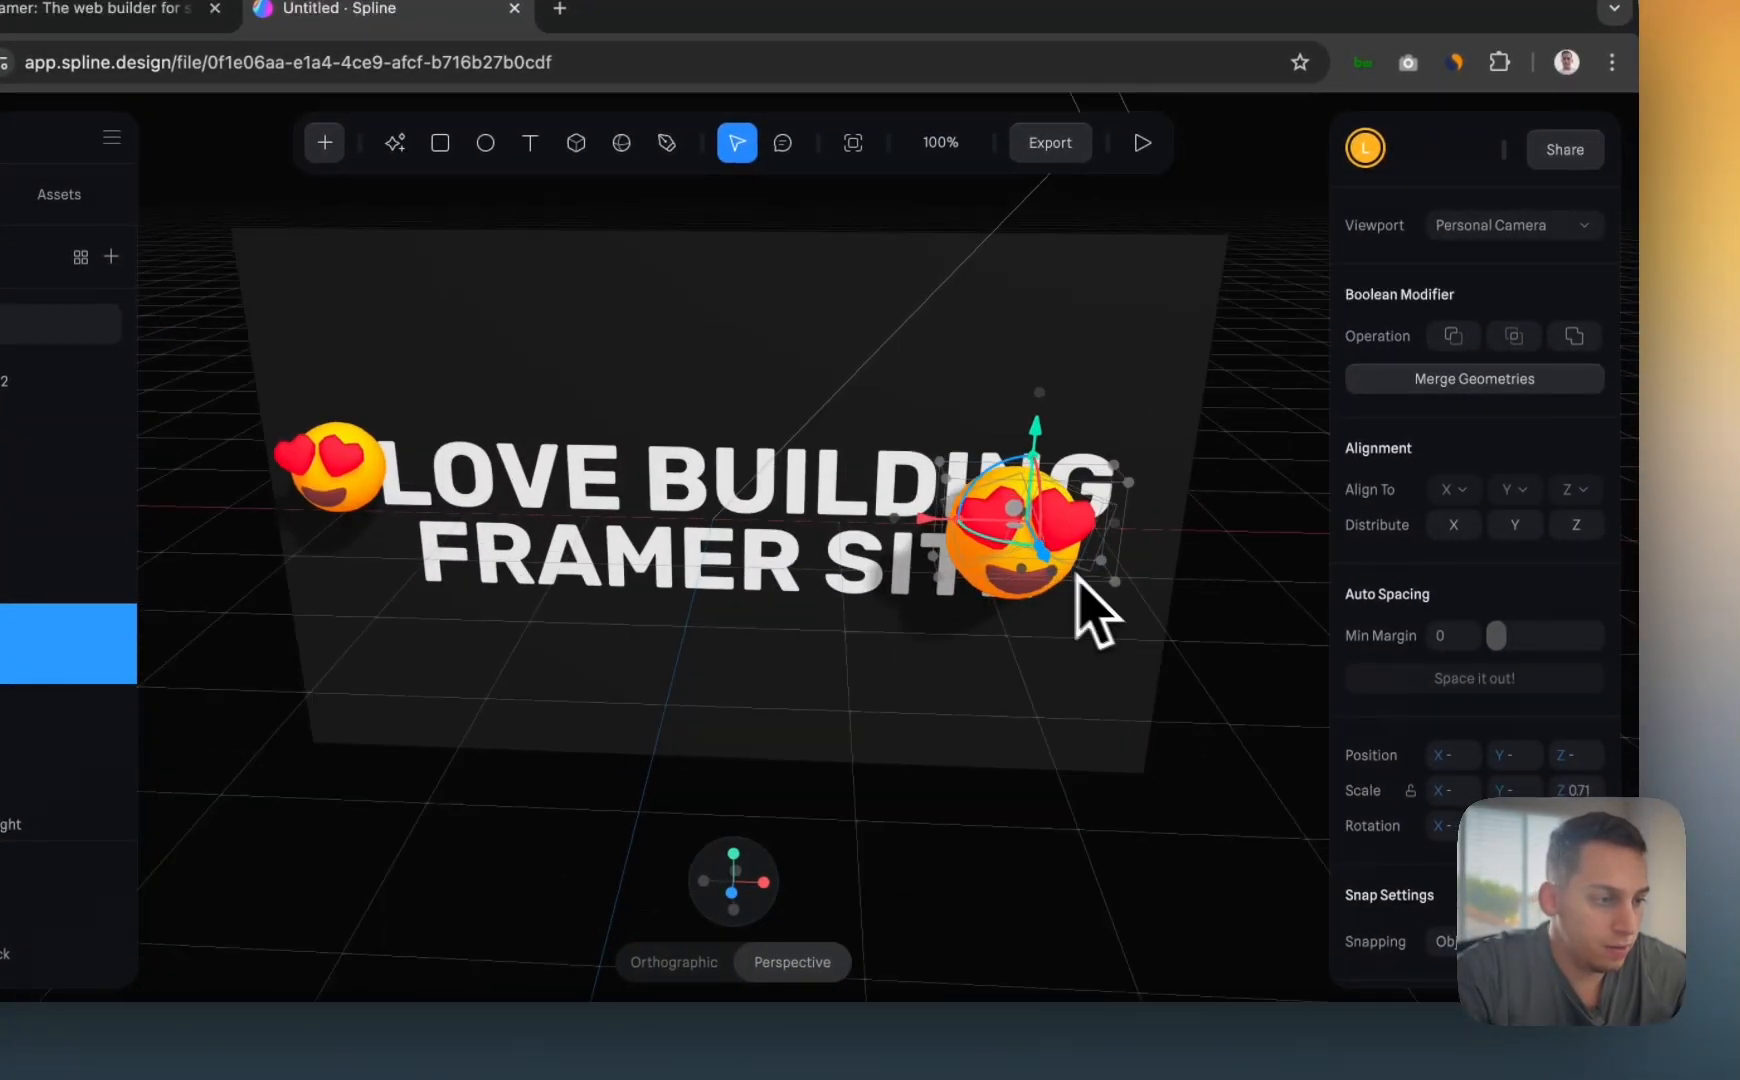
pyautogui.scroll(-5, 1350, 740)
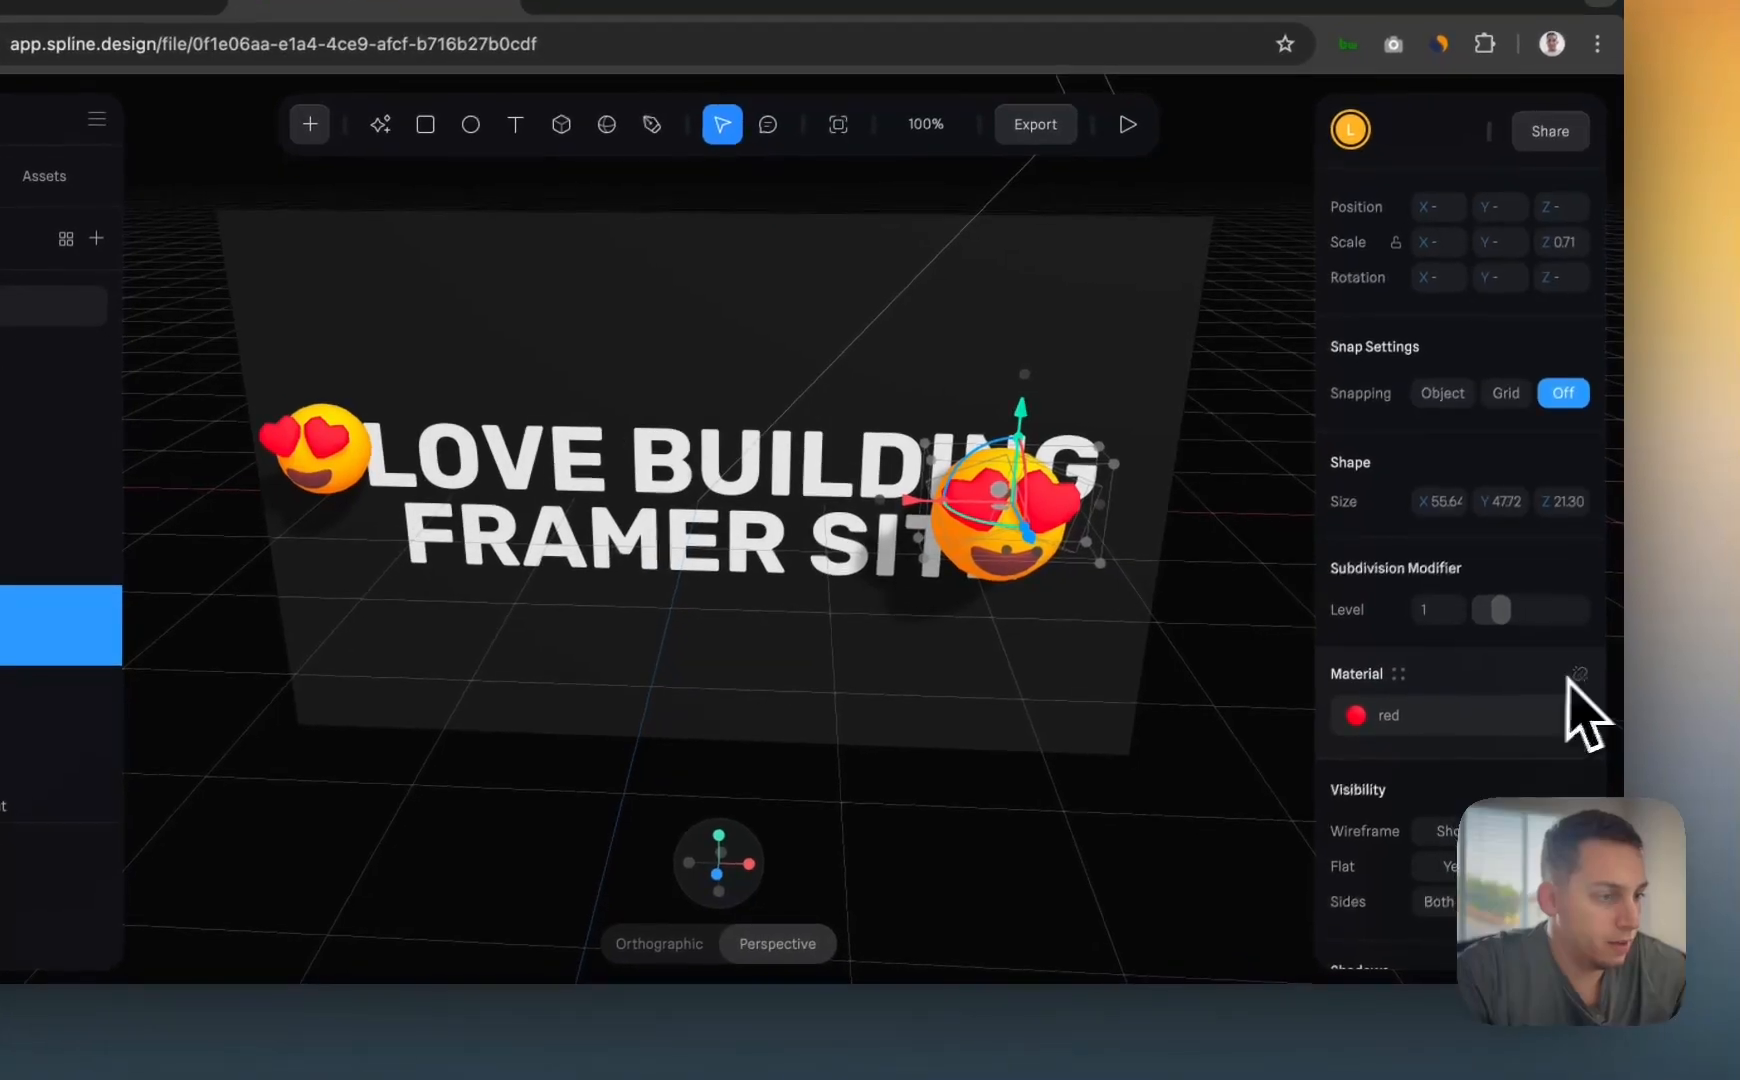
pyautogui.click(1574, 676)
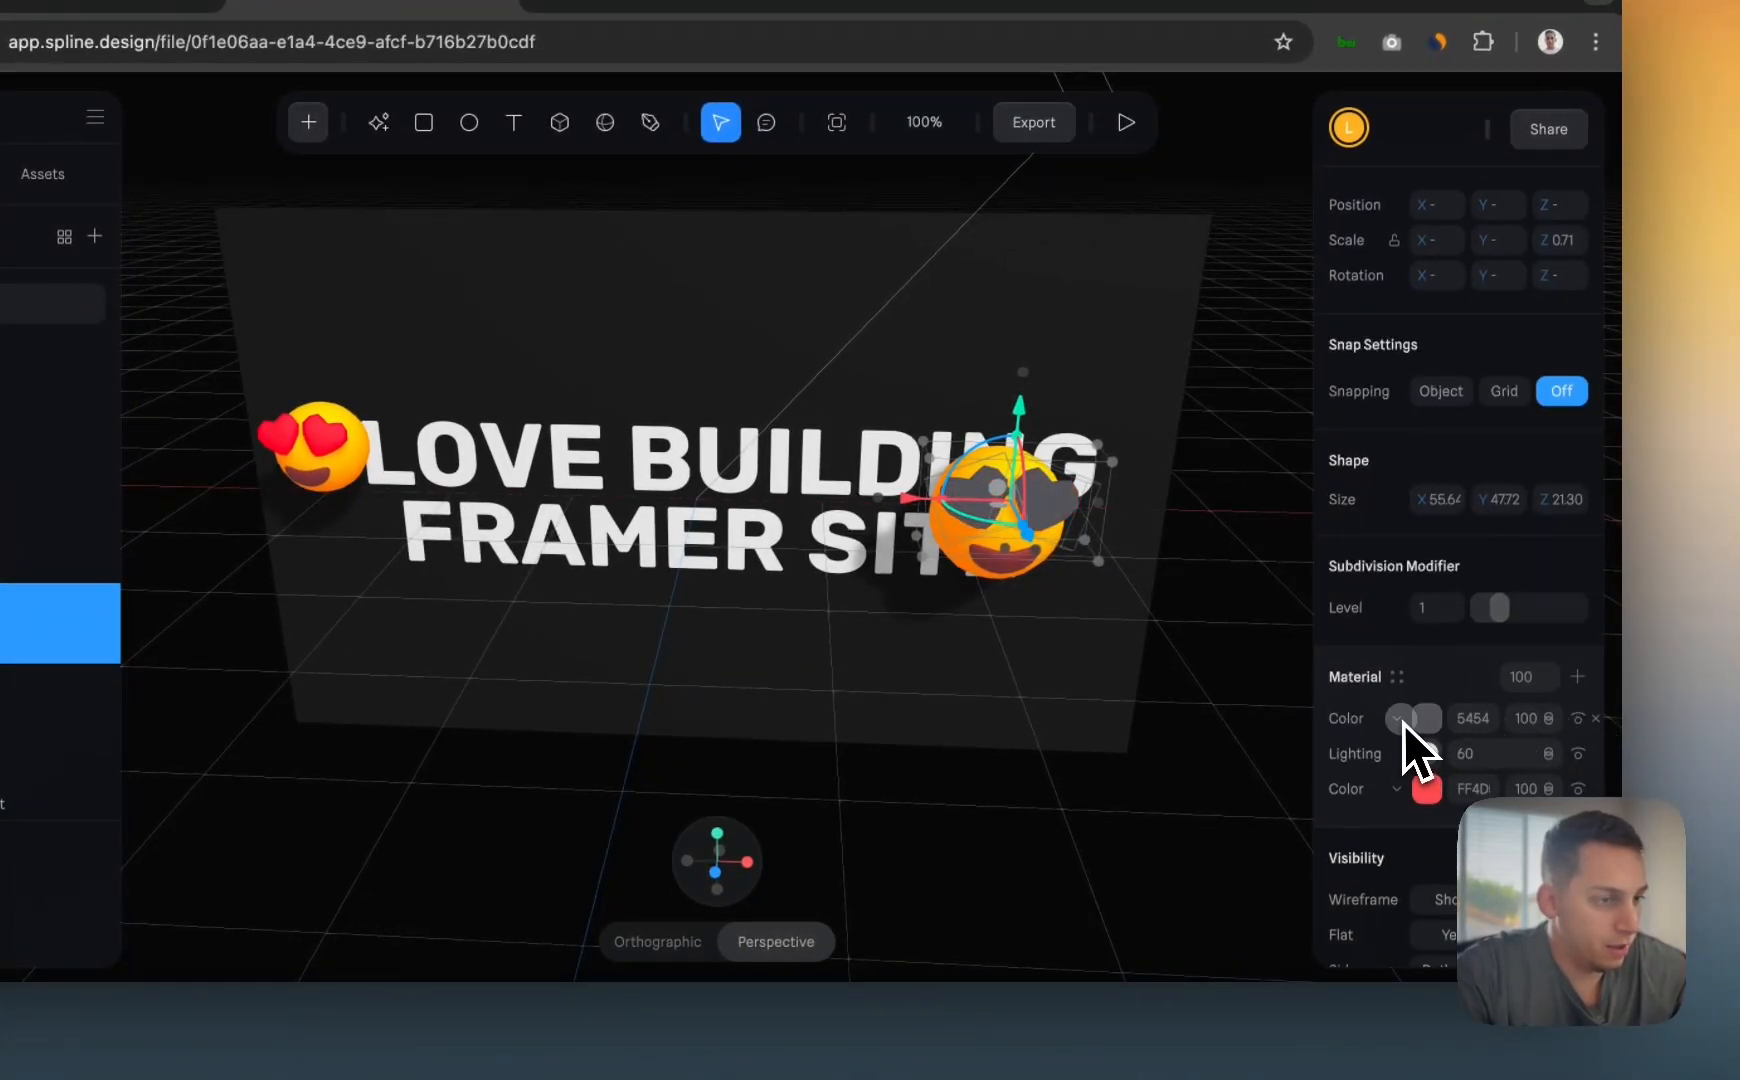
pyautogui.click(1398, 719)
pyautogui.scroll(-4, 1388, 830)
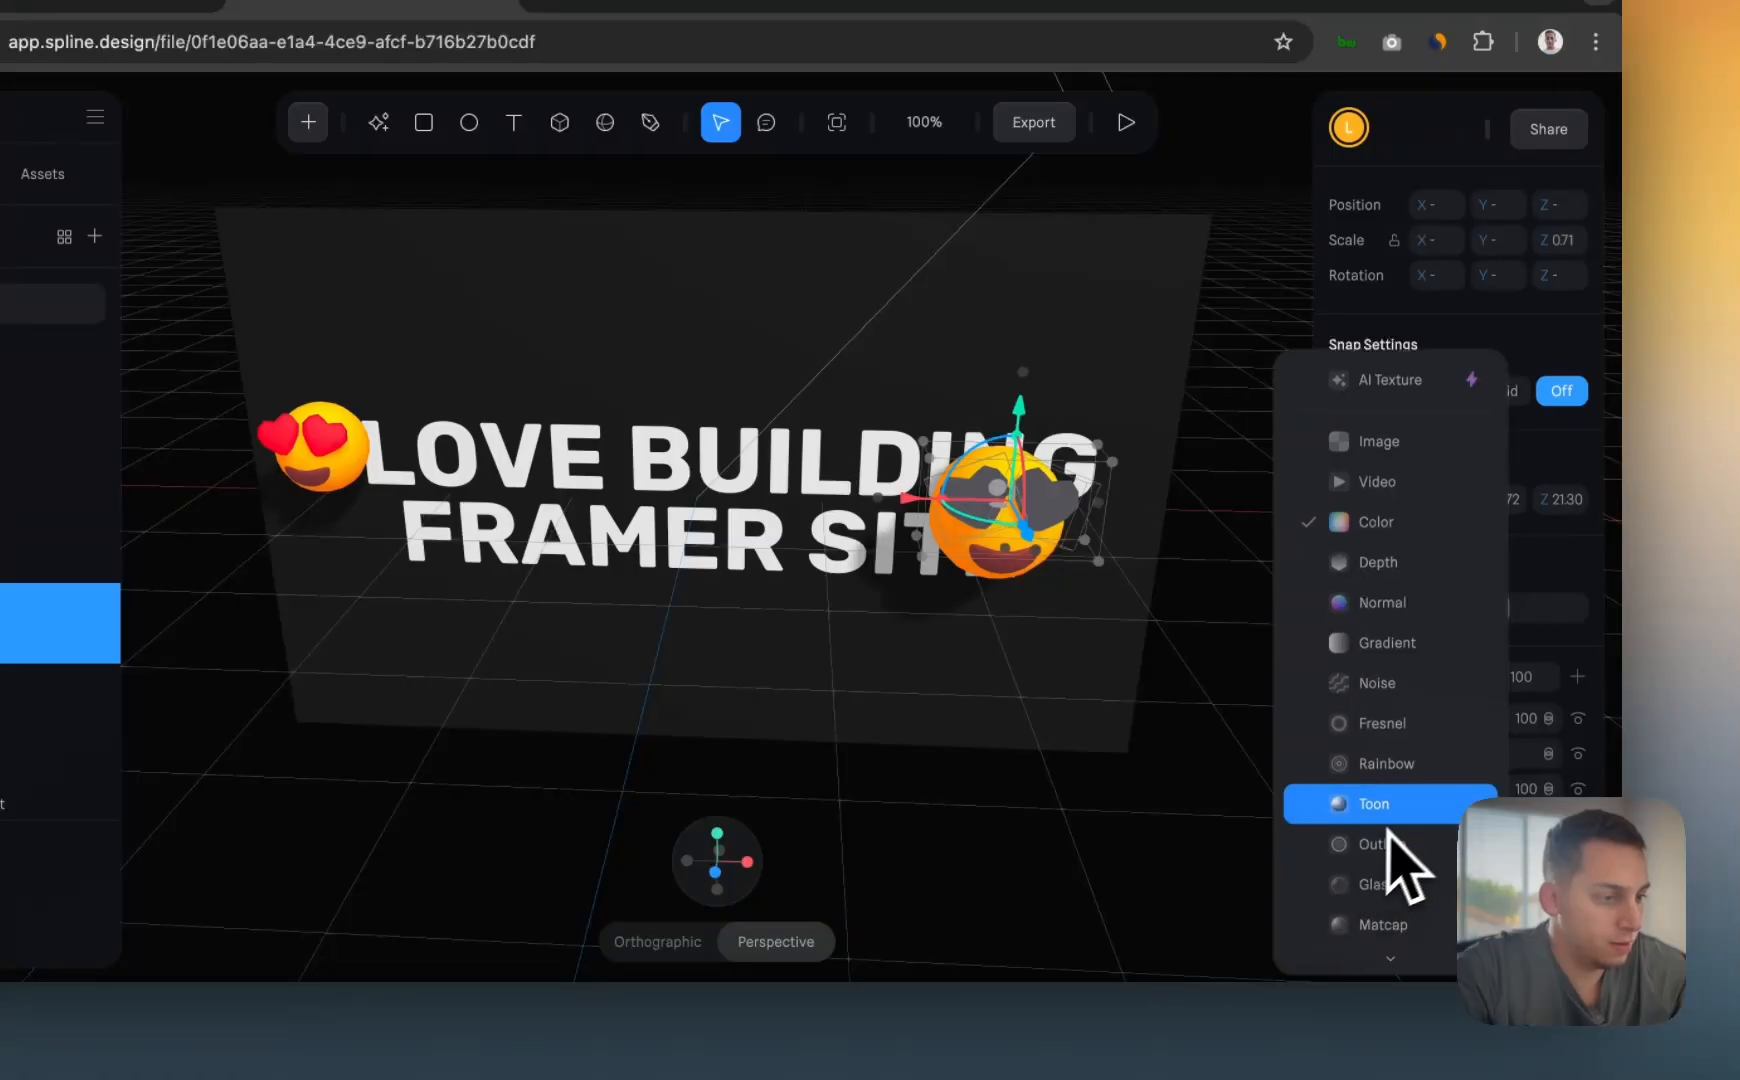
pyautogui.click(1404, 830)
# - Change the blending mode of the Glass layer on both heart eyes and deselect them
pyautogui.click(1550, 719)
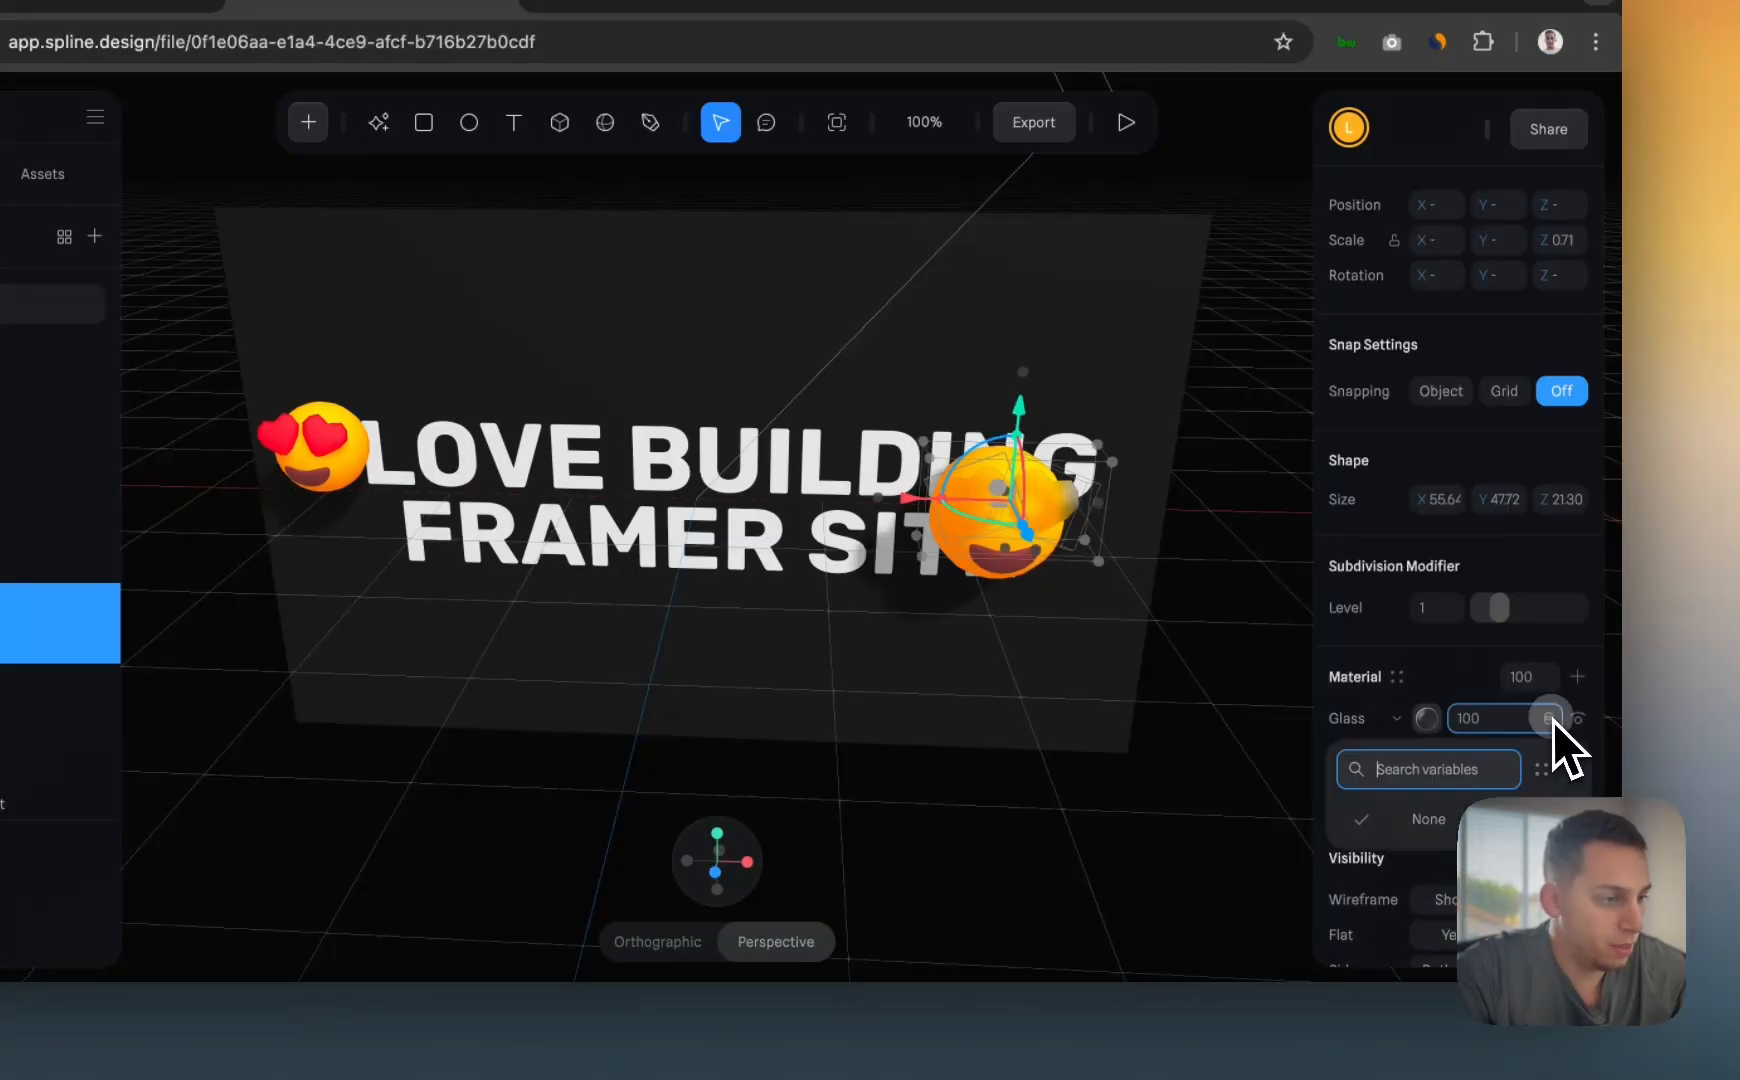
pyautogui.click(1550, 718)
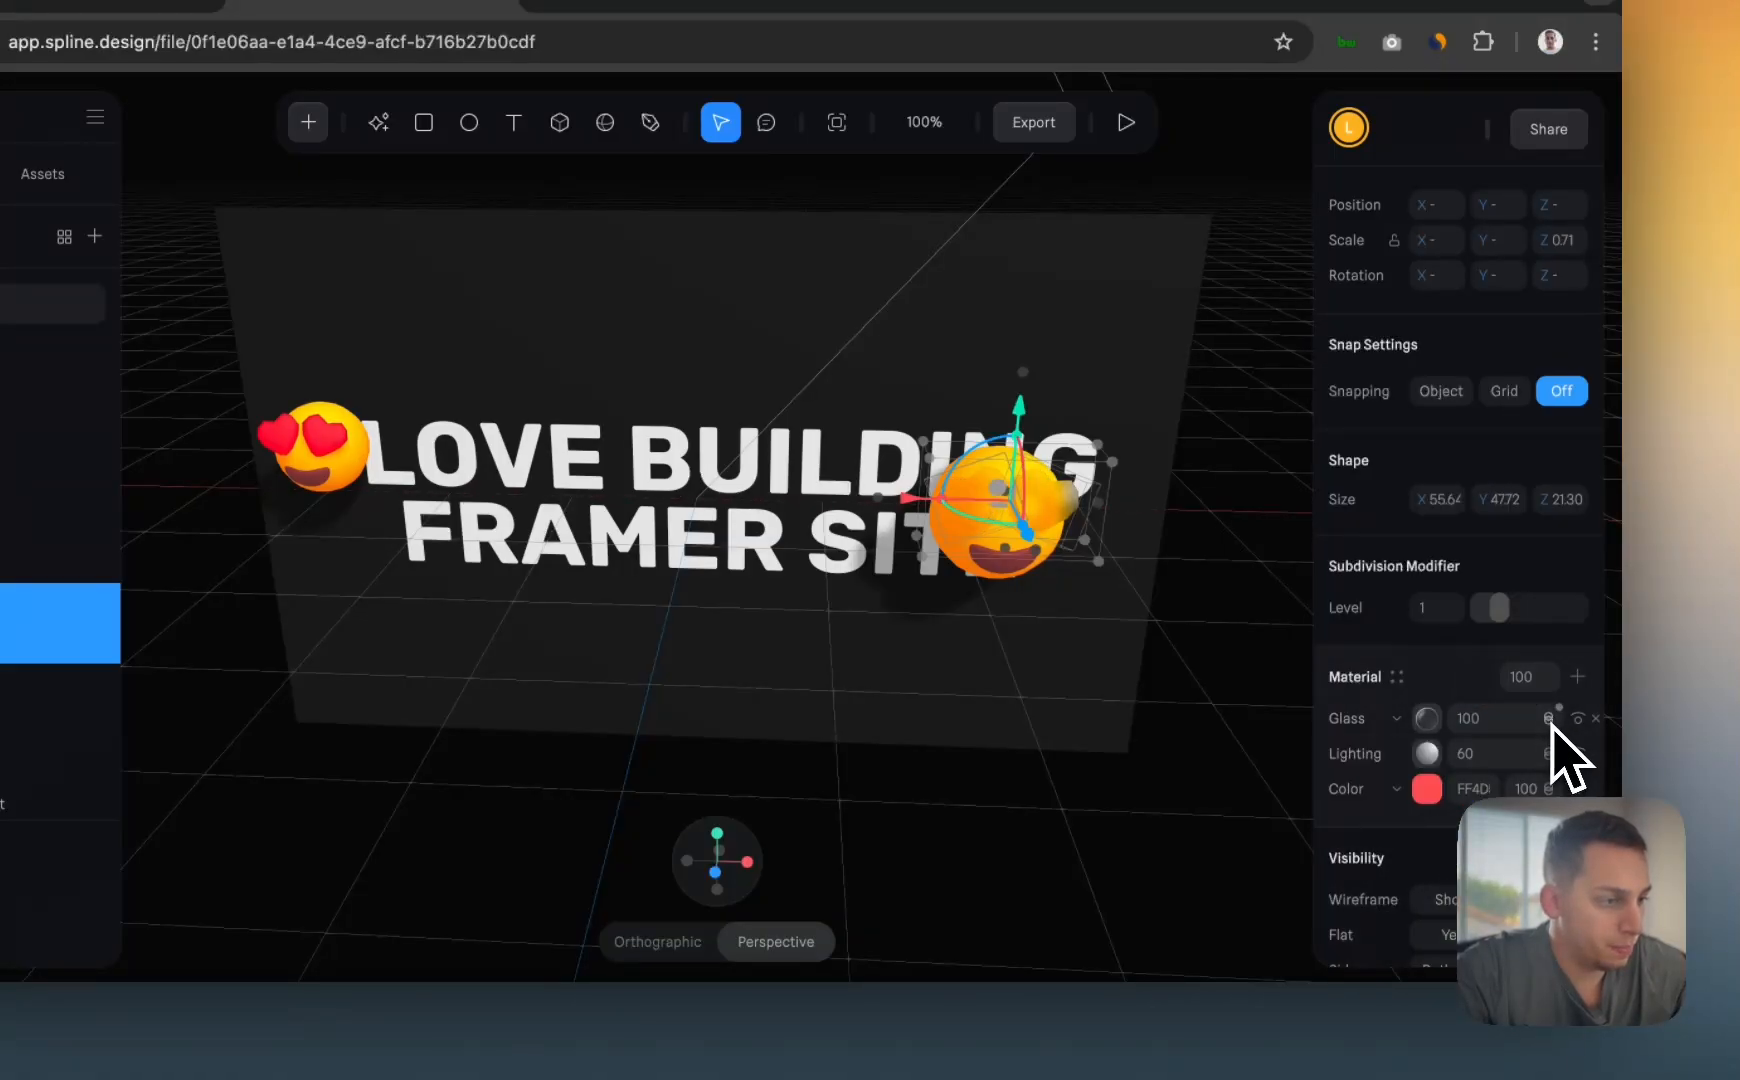
pyautogui.click(1553, 752)
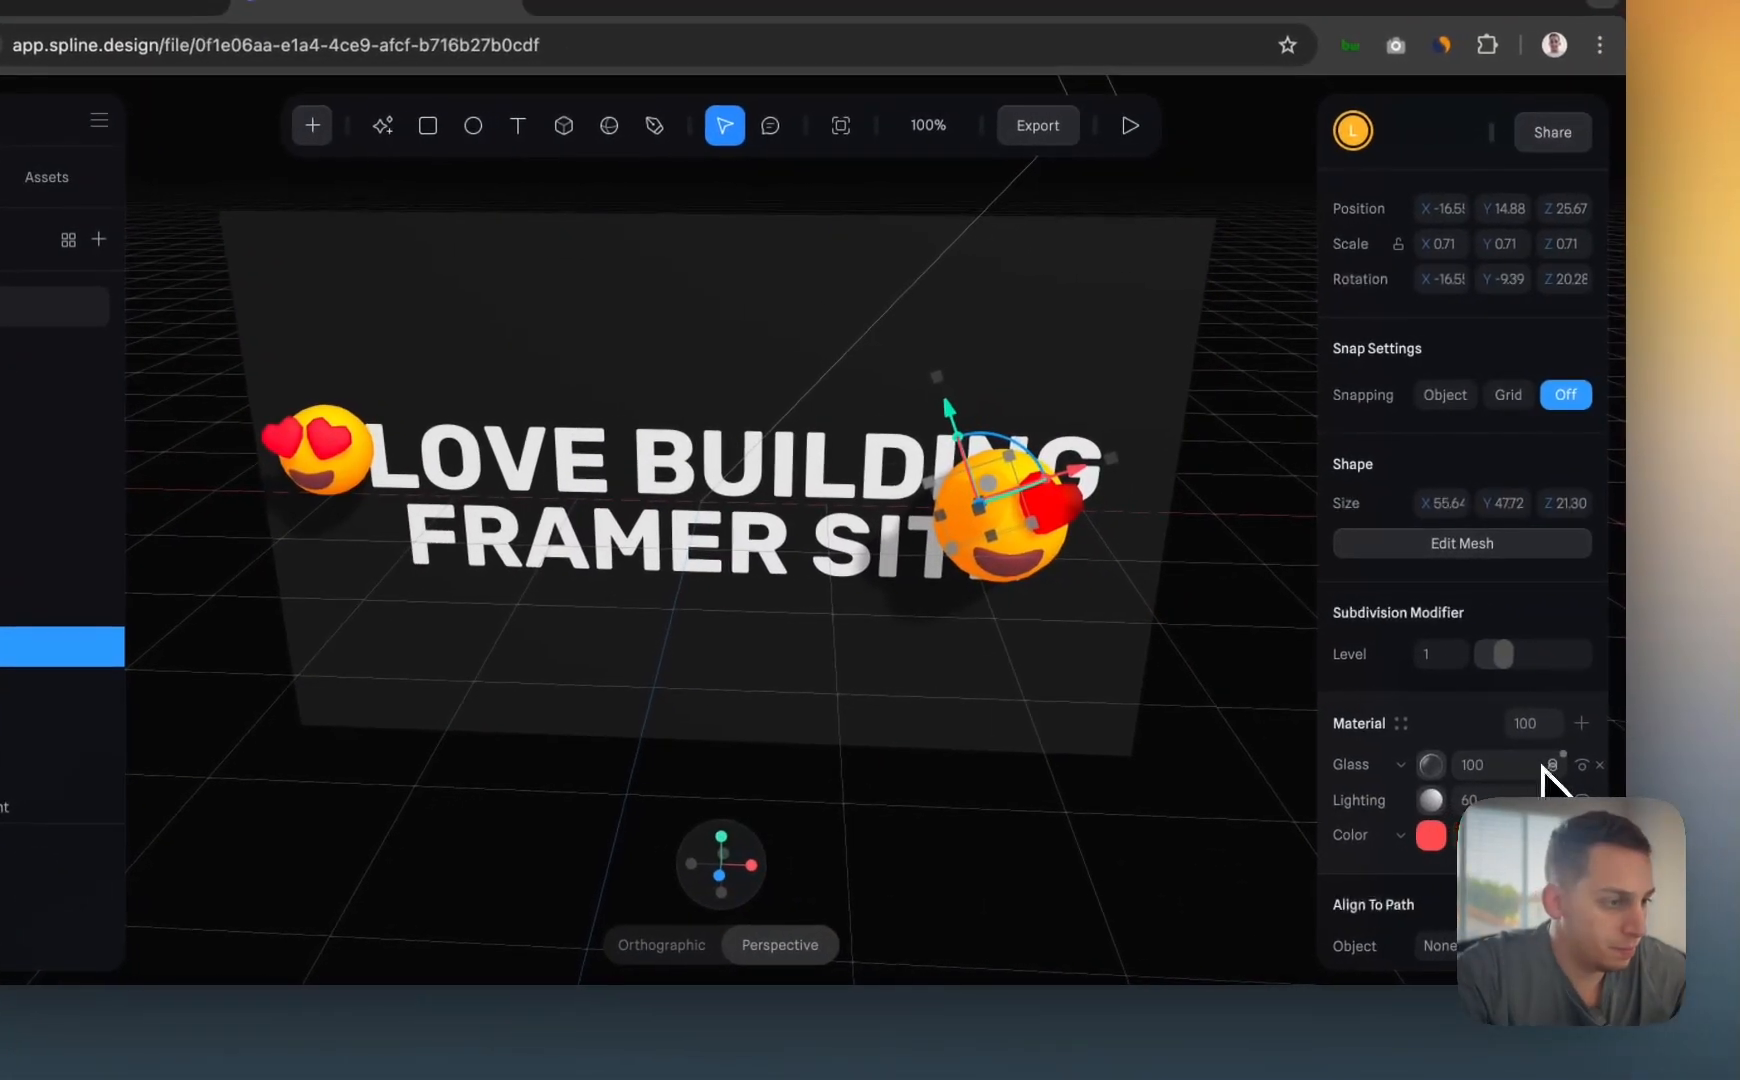
pyautogui.click(1555, 767)
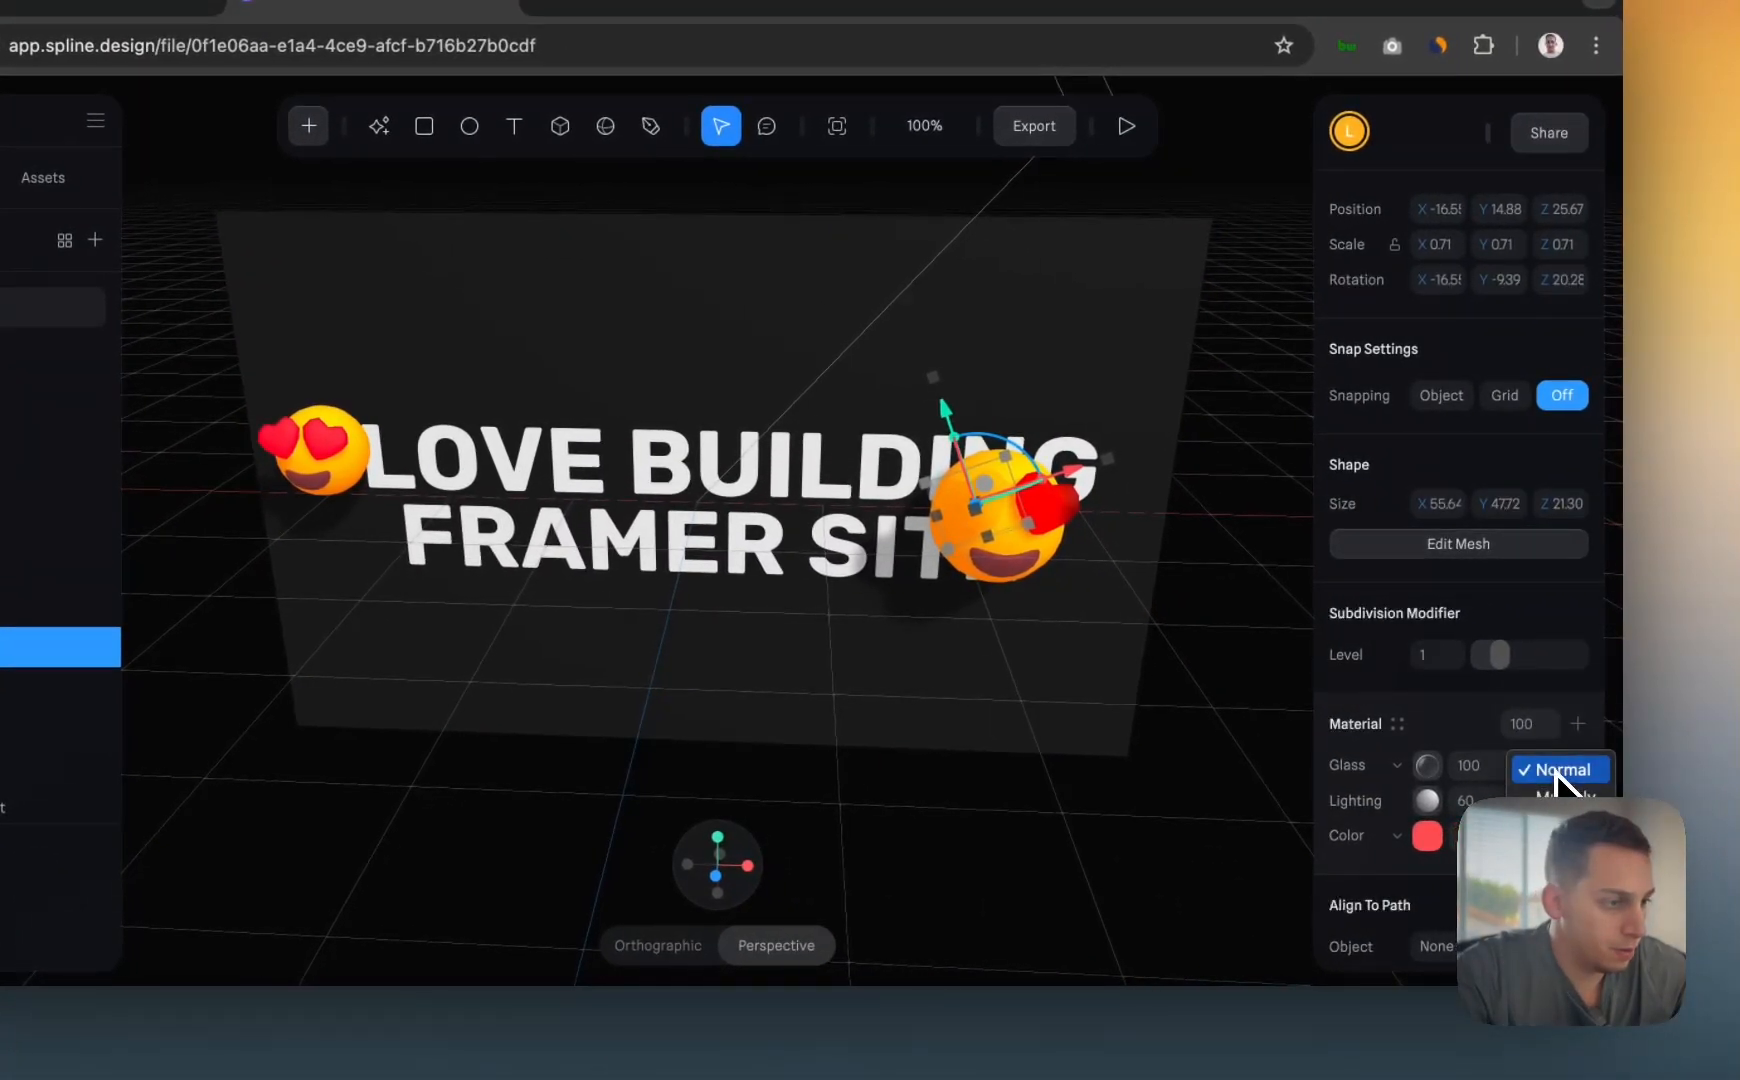
pyautogui.click(1208, 664)
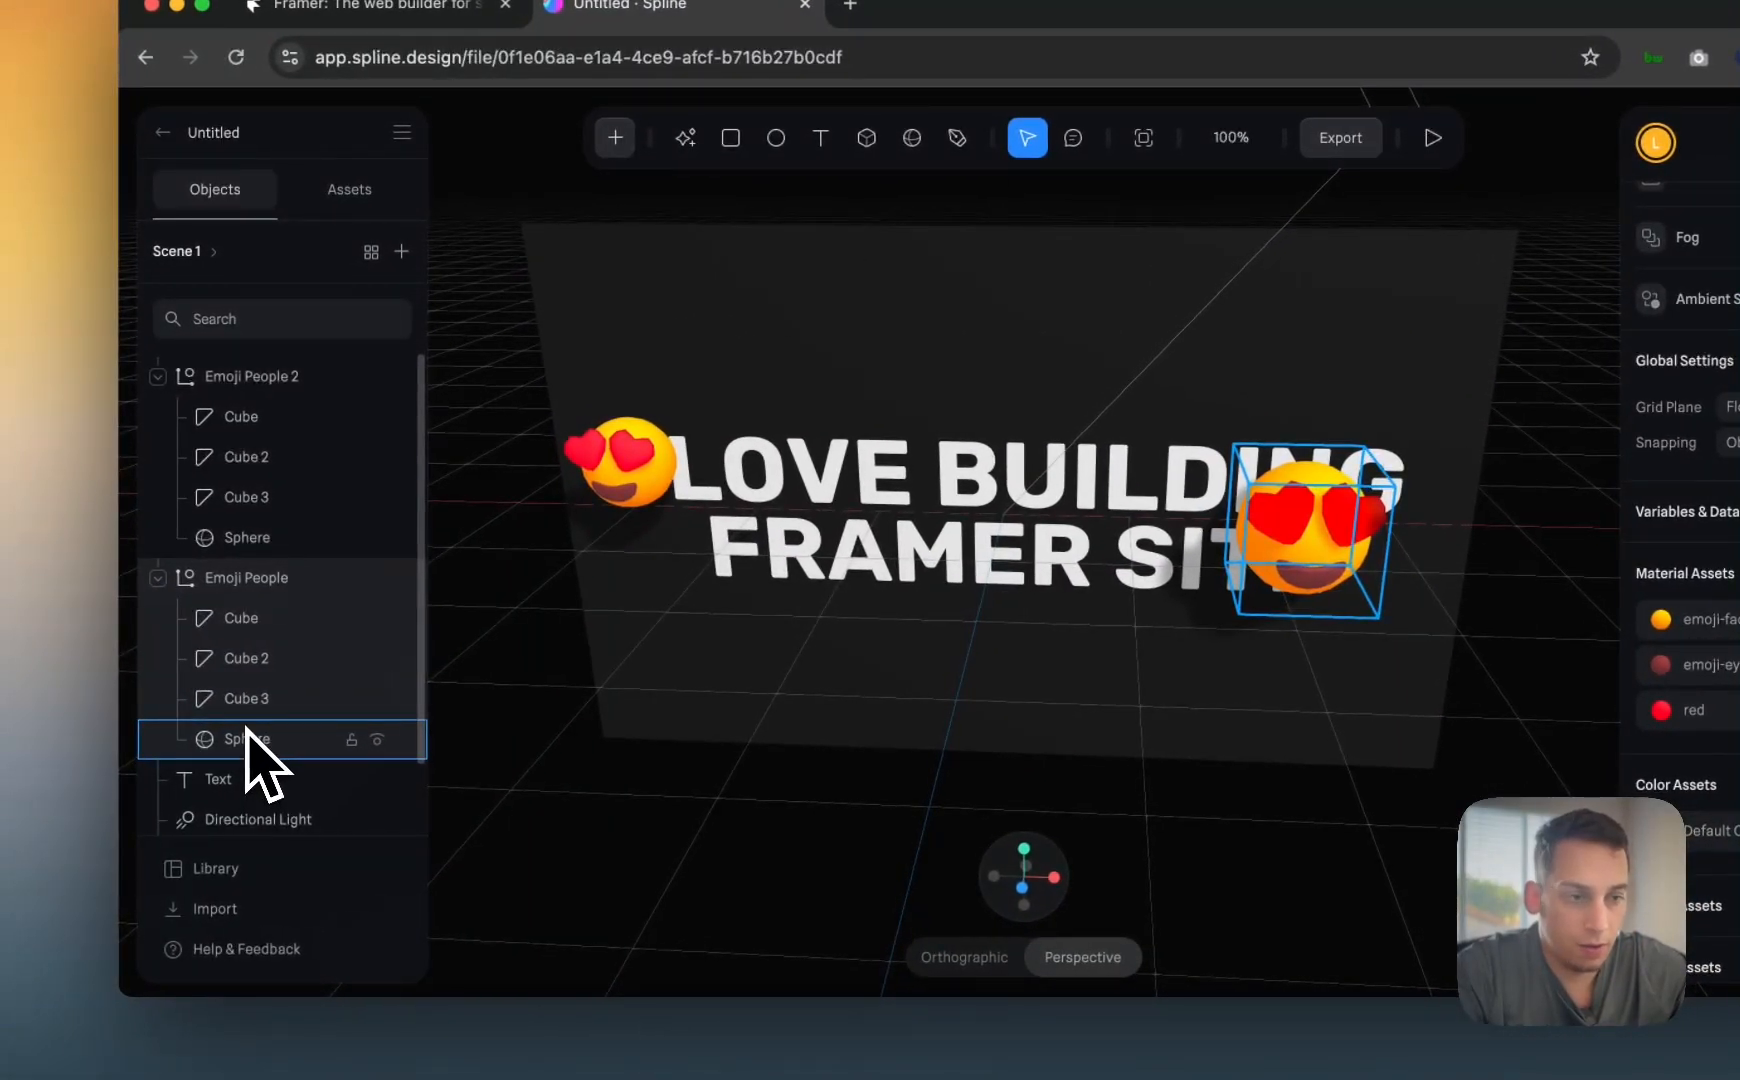
# - Detach the original emoji's mouth from the shared emoji-eye material and add a Glass layer to it
pyautogui.click(245, 706)
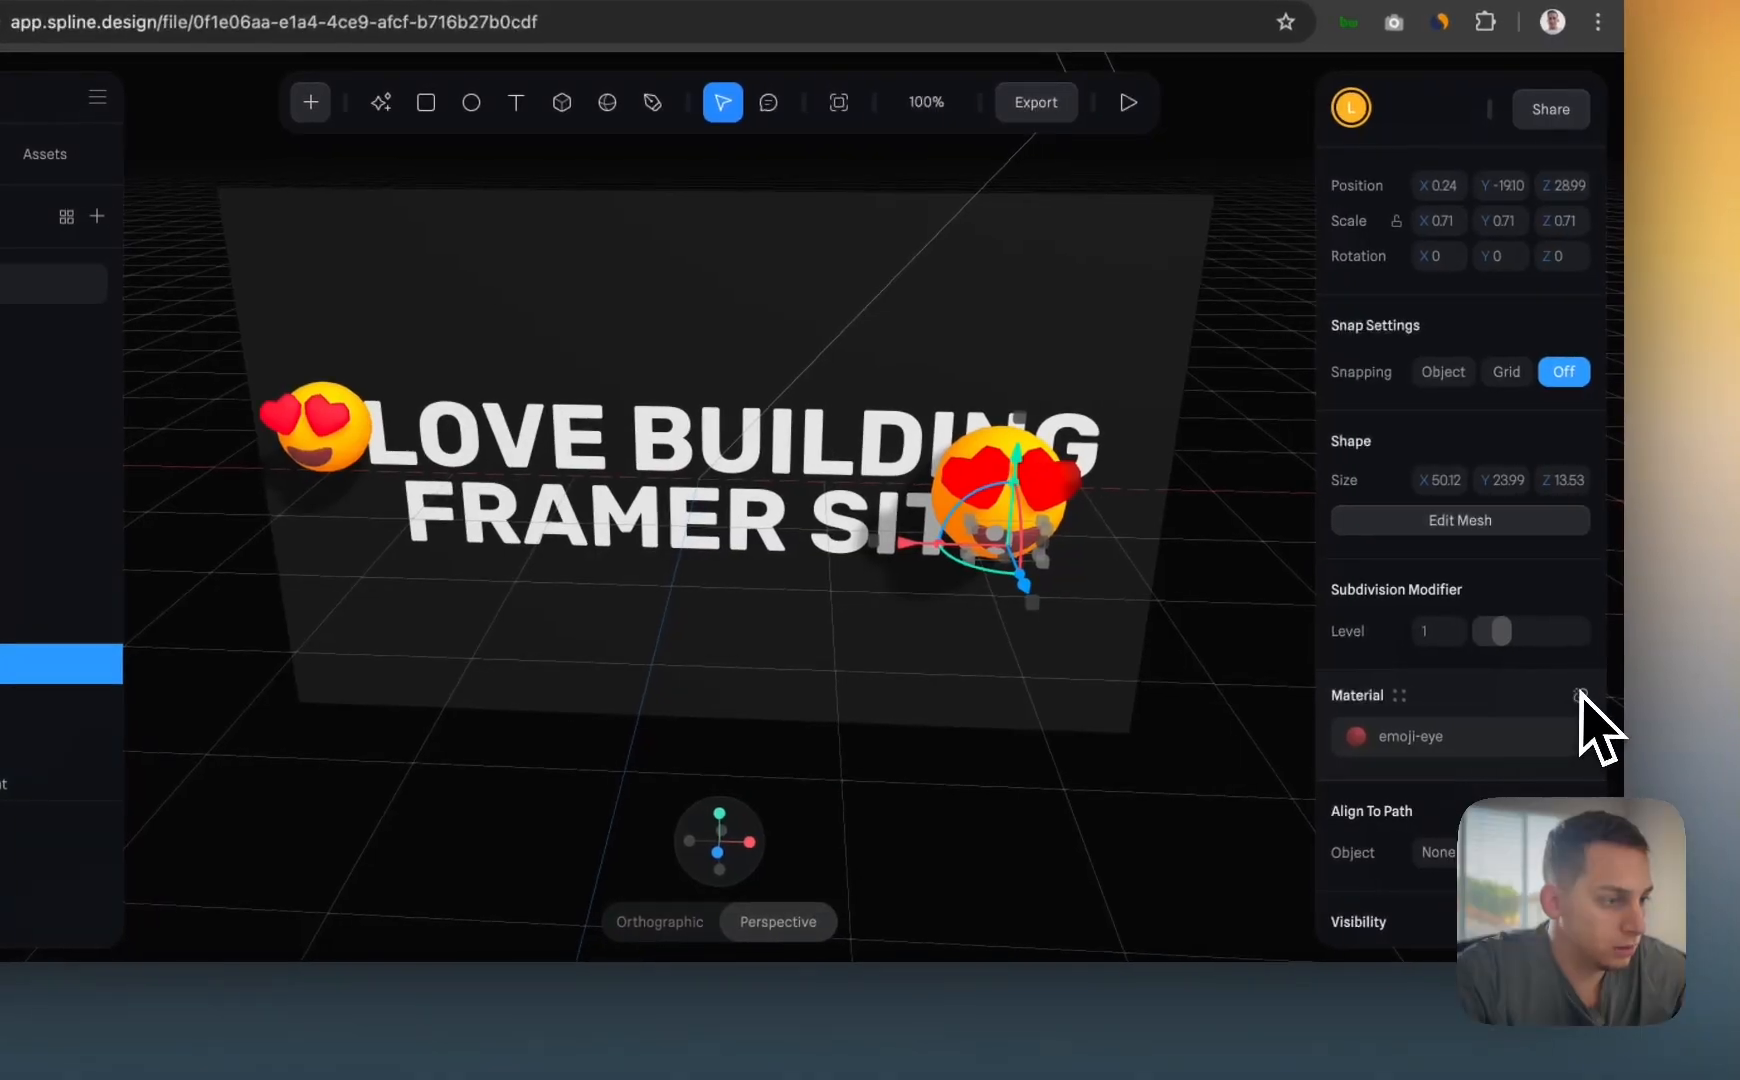
pyautogui.click(1578, 695)
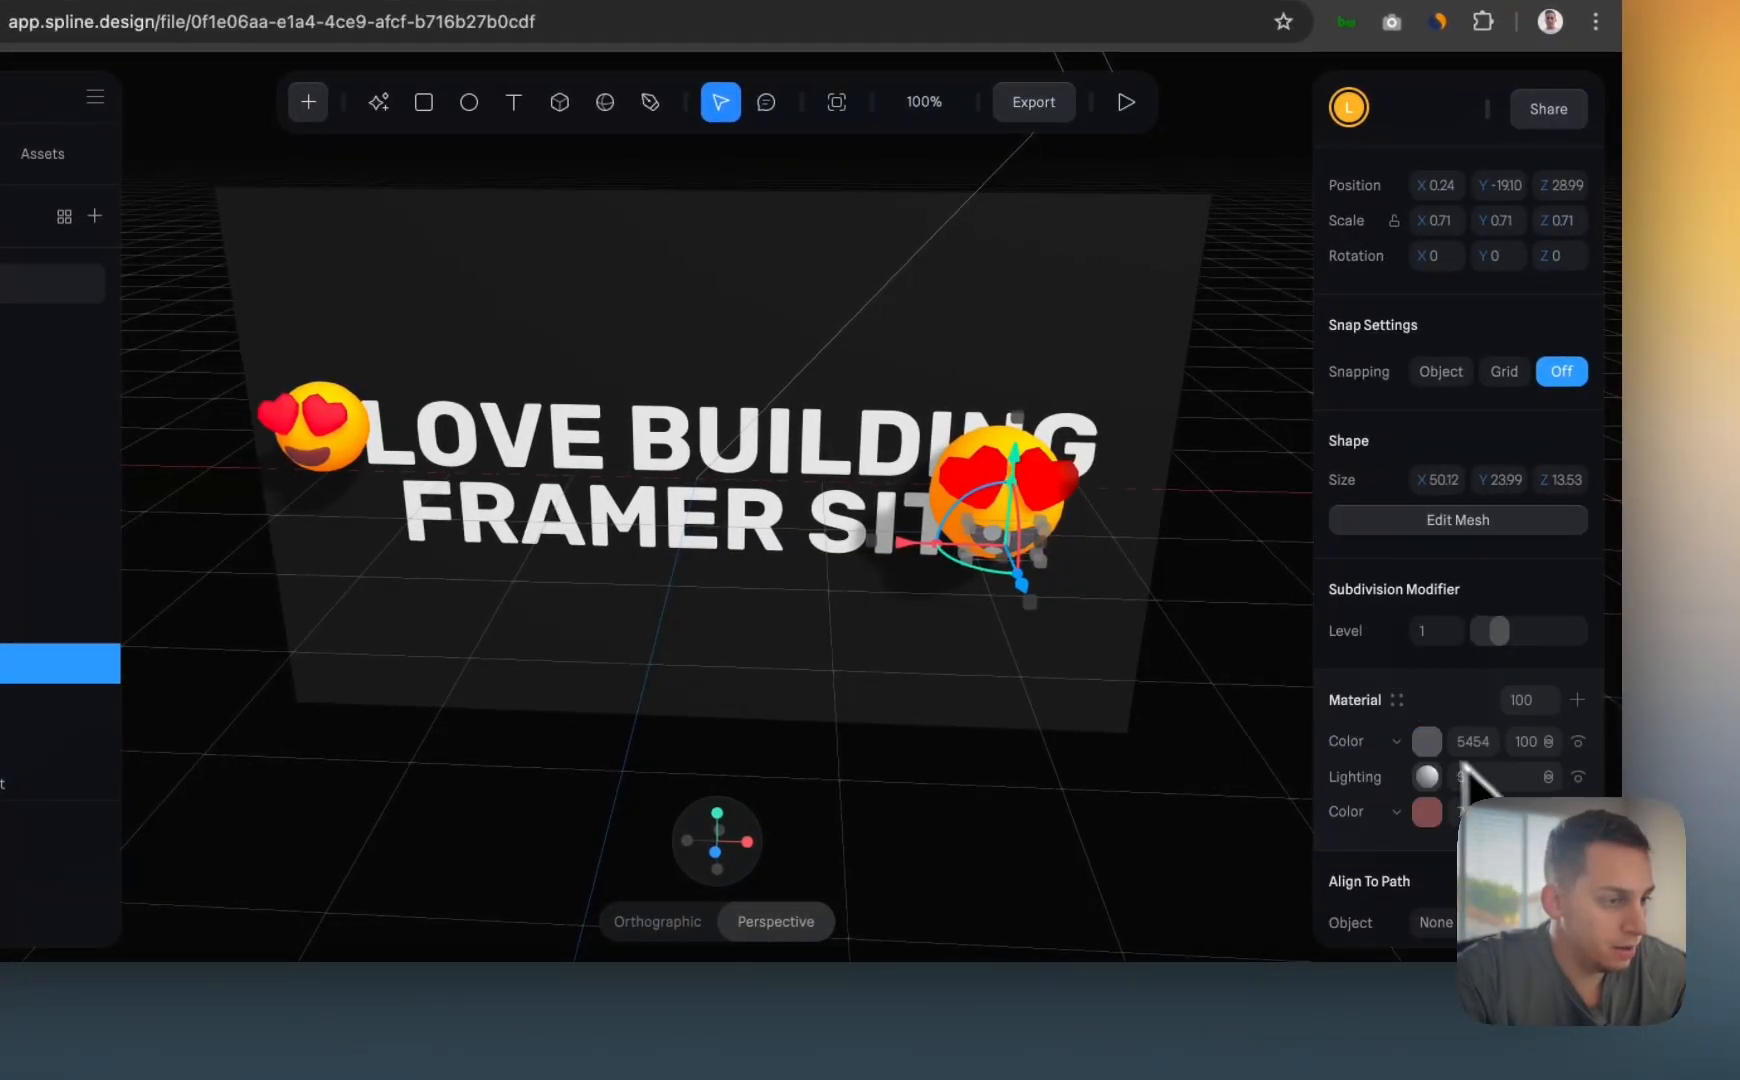
pyautogui.click(1396, 741)
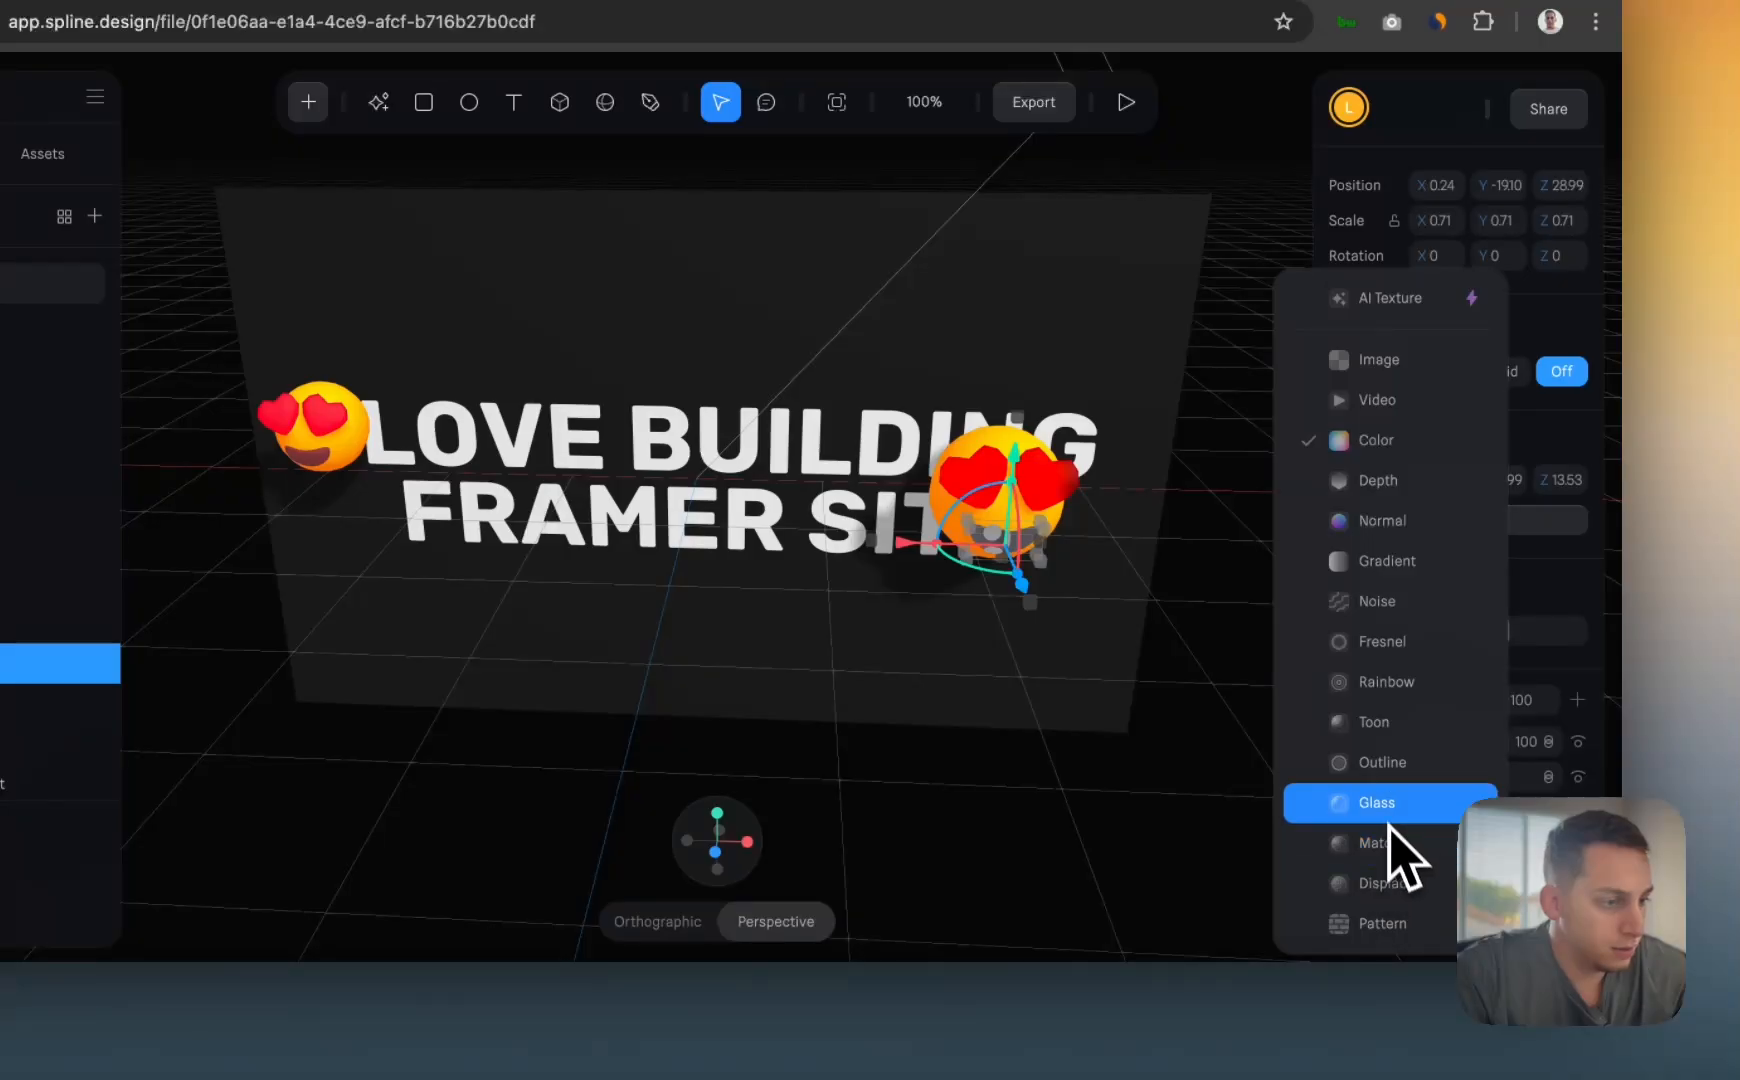
pyautogui.click(1392, 806)
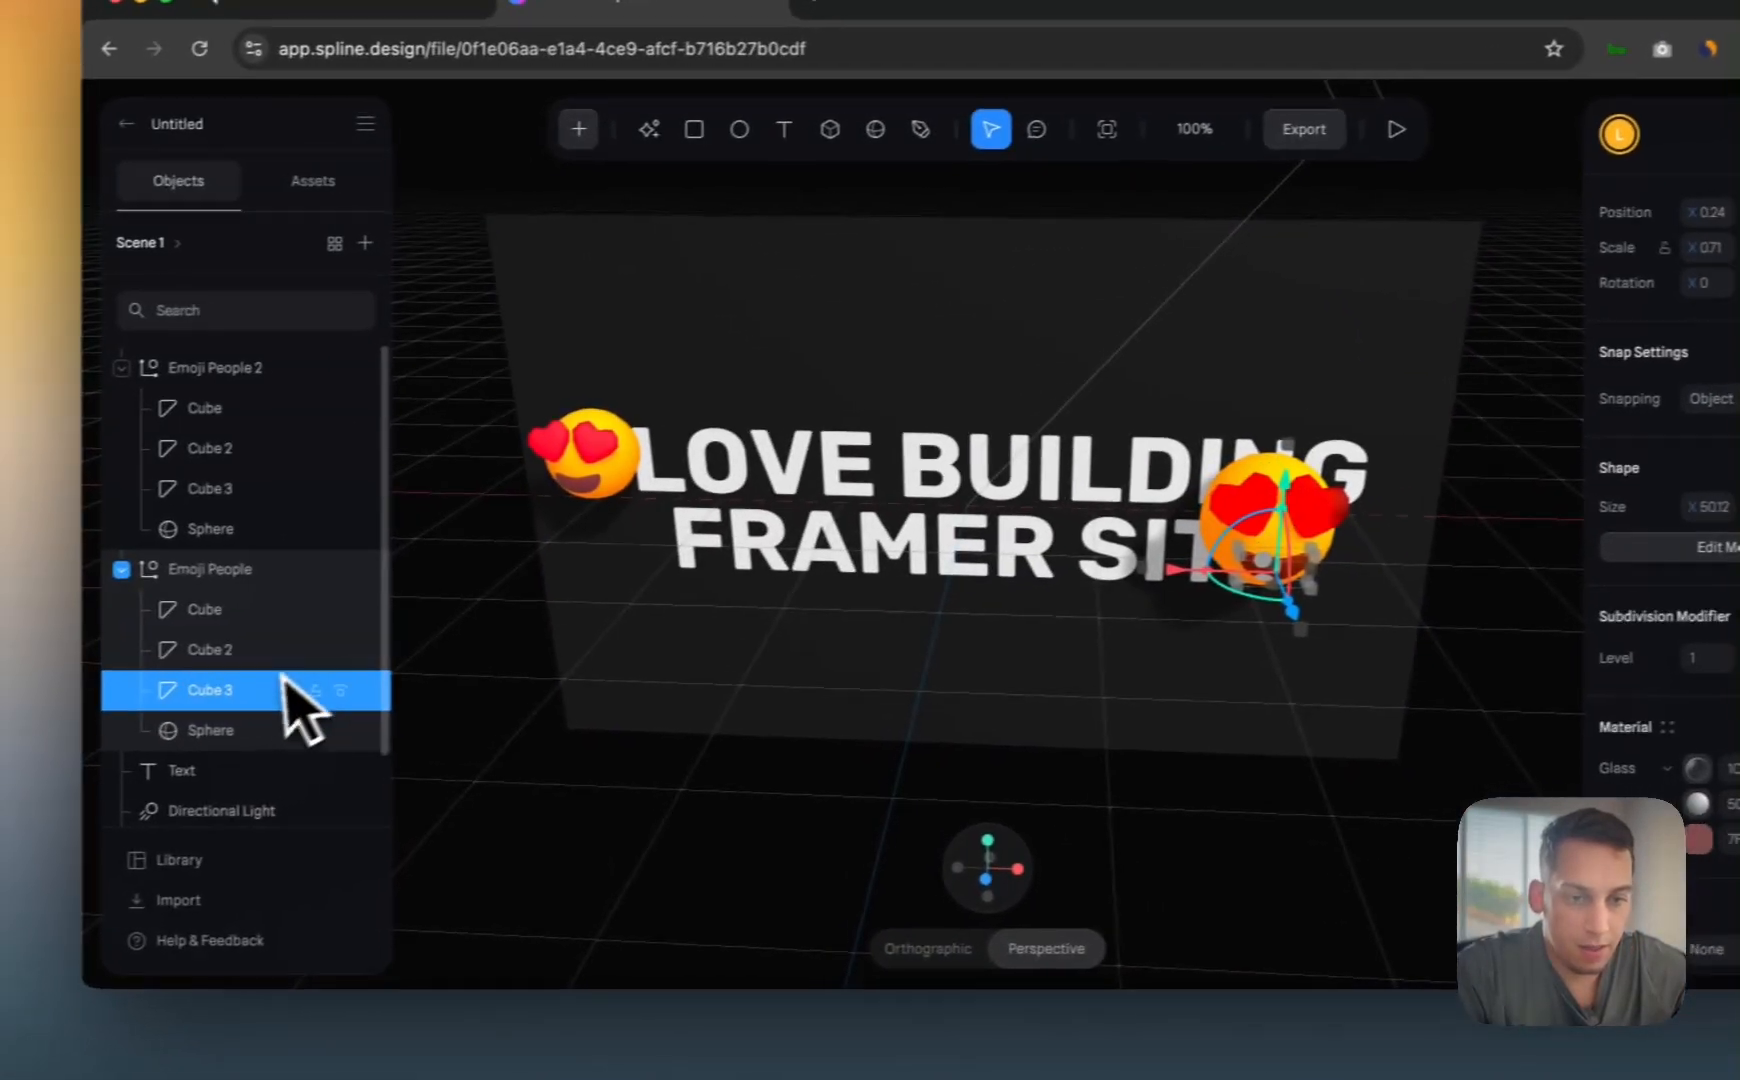
# - Detach the original emoji's face sphere from its shared material and add a Glass layer with opacity 40
pyautogui.click(248, 724)
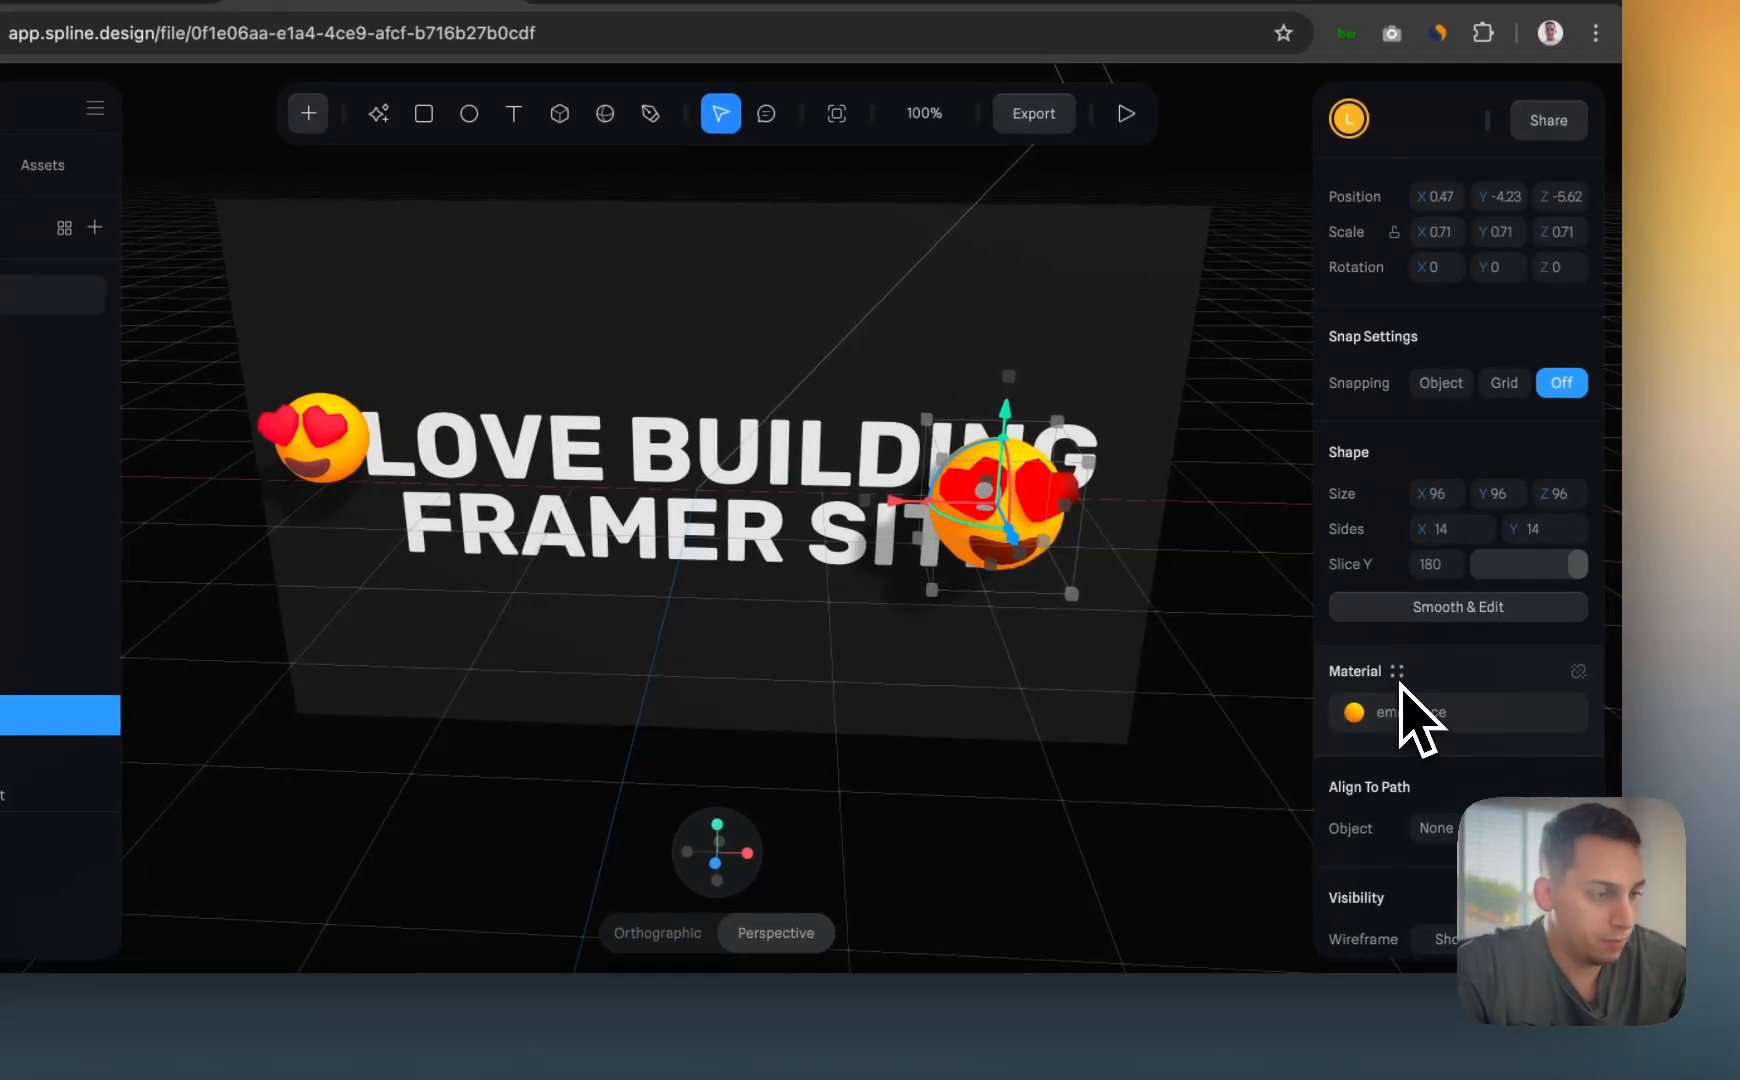
pyautogui.click(1579, 672)
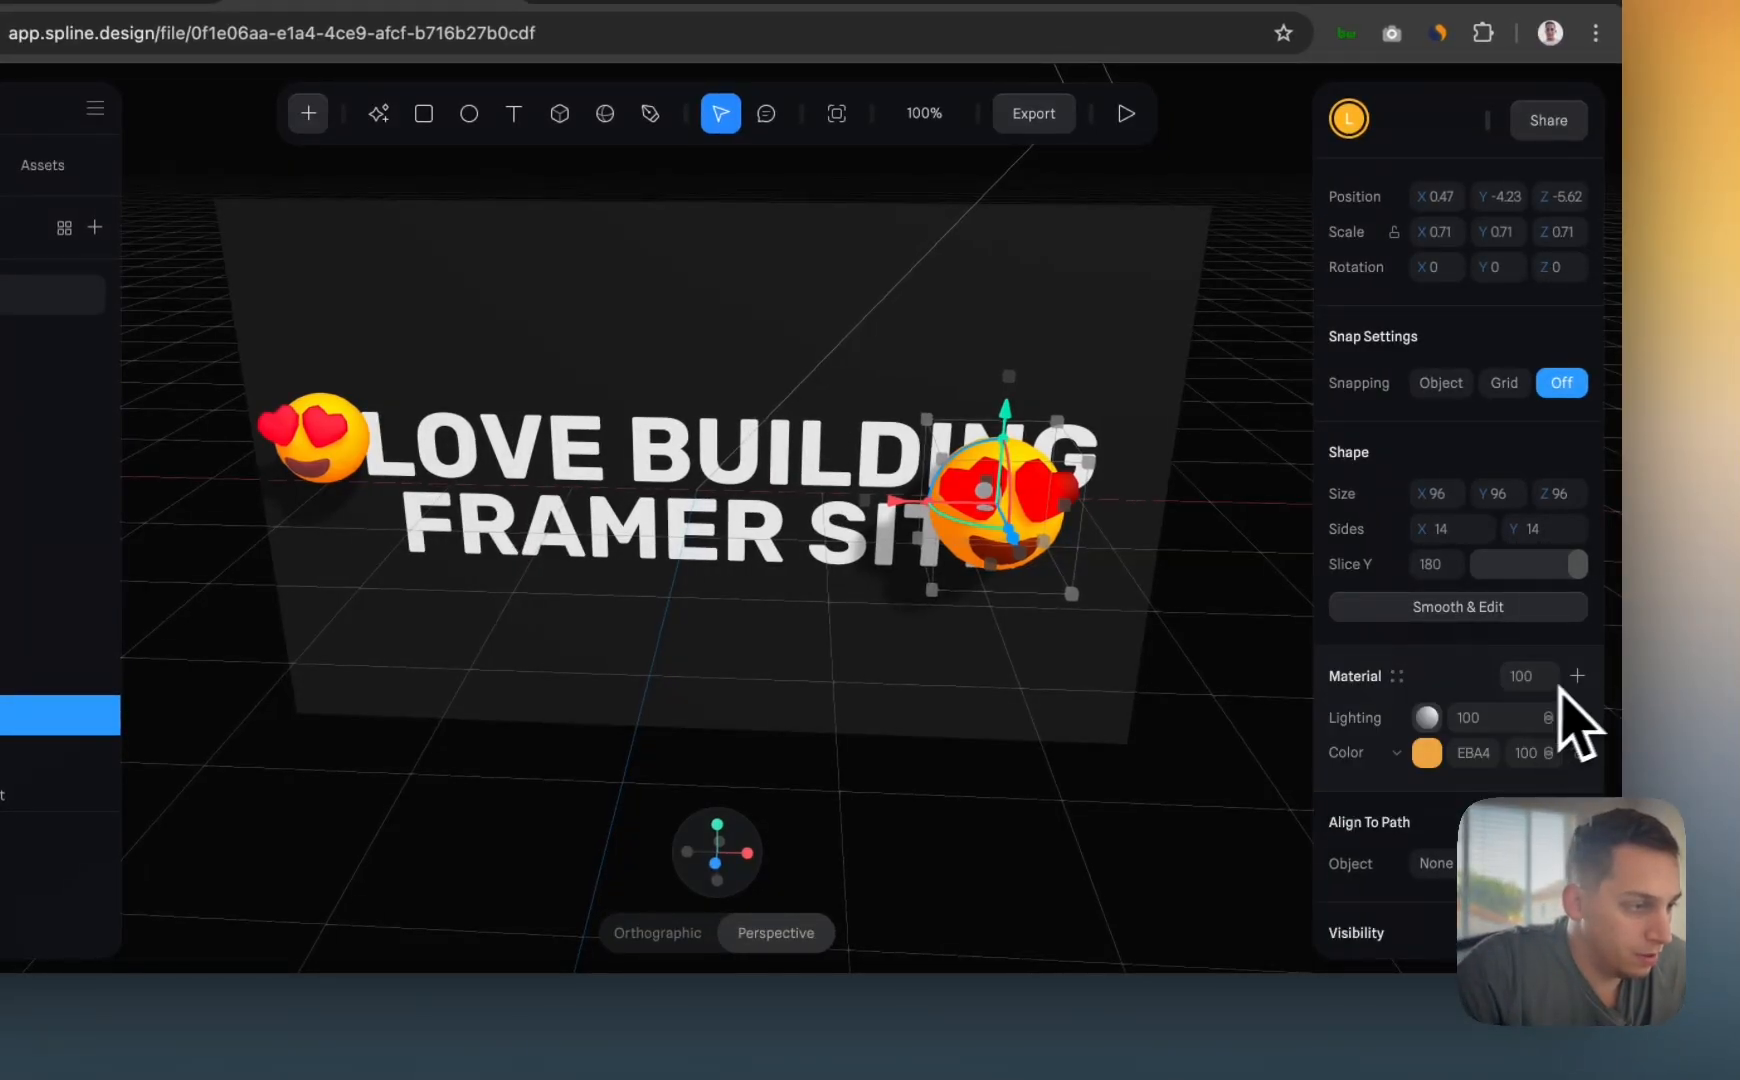
pyautogui.click(1577, 676)
pyautogui.click(1393, 722)
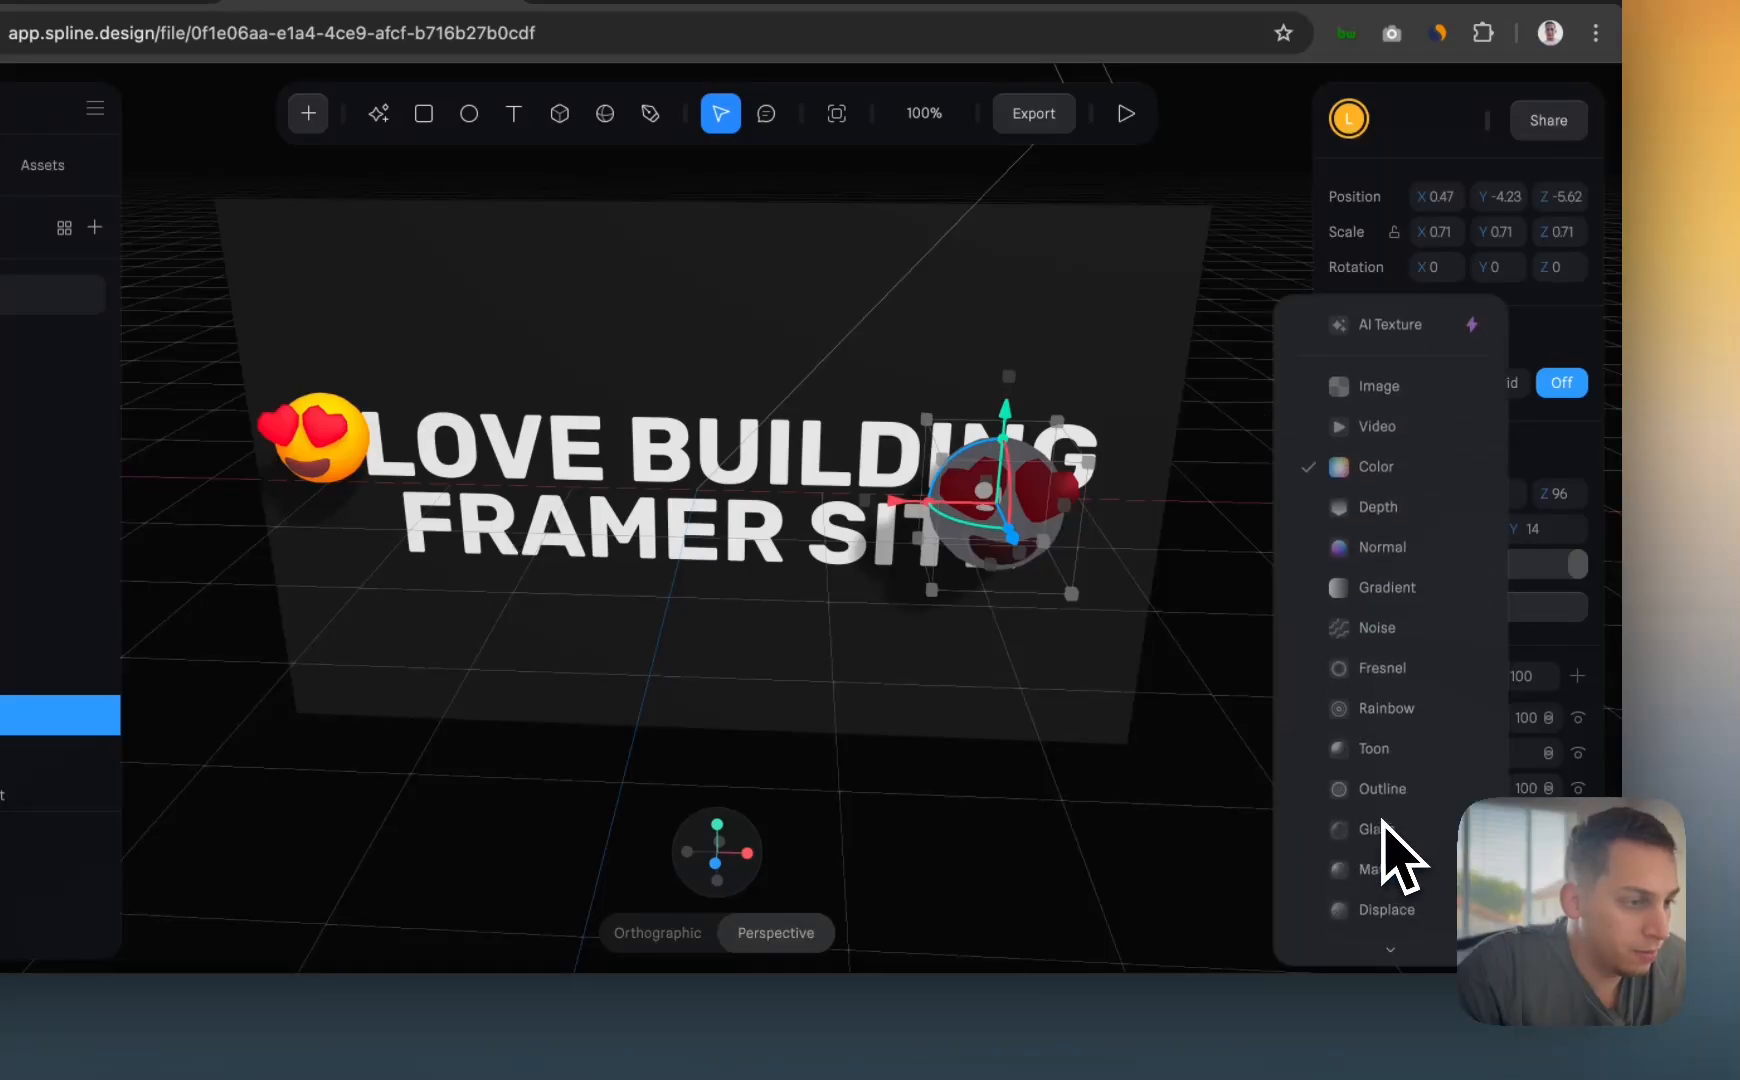
pyautogui.click(1385, 810)
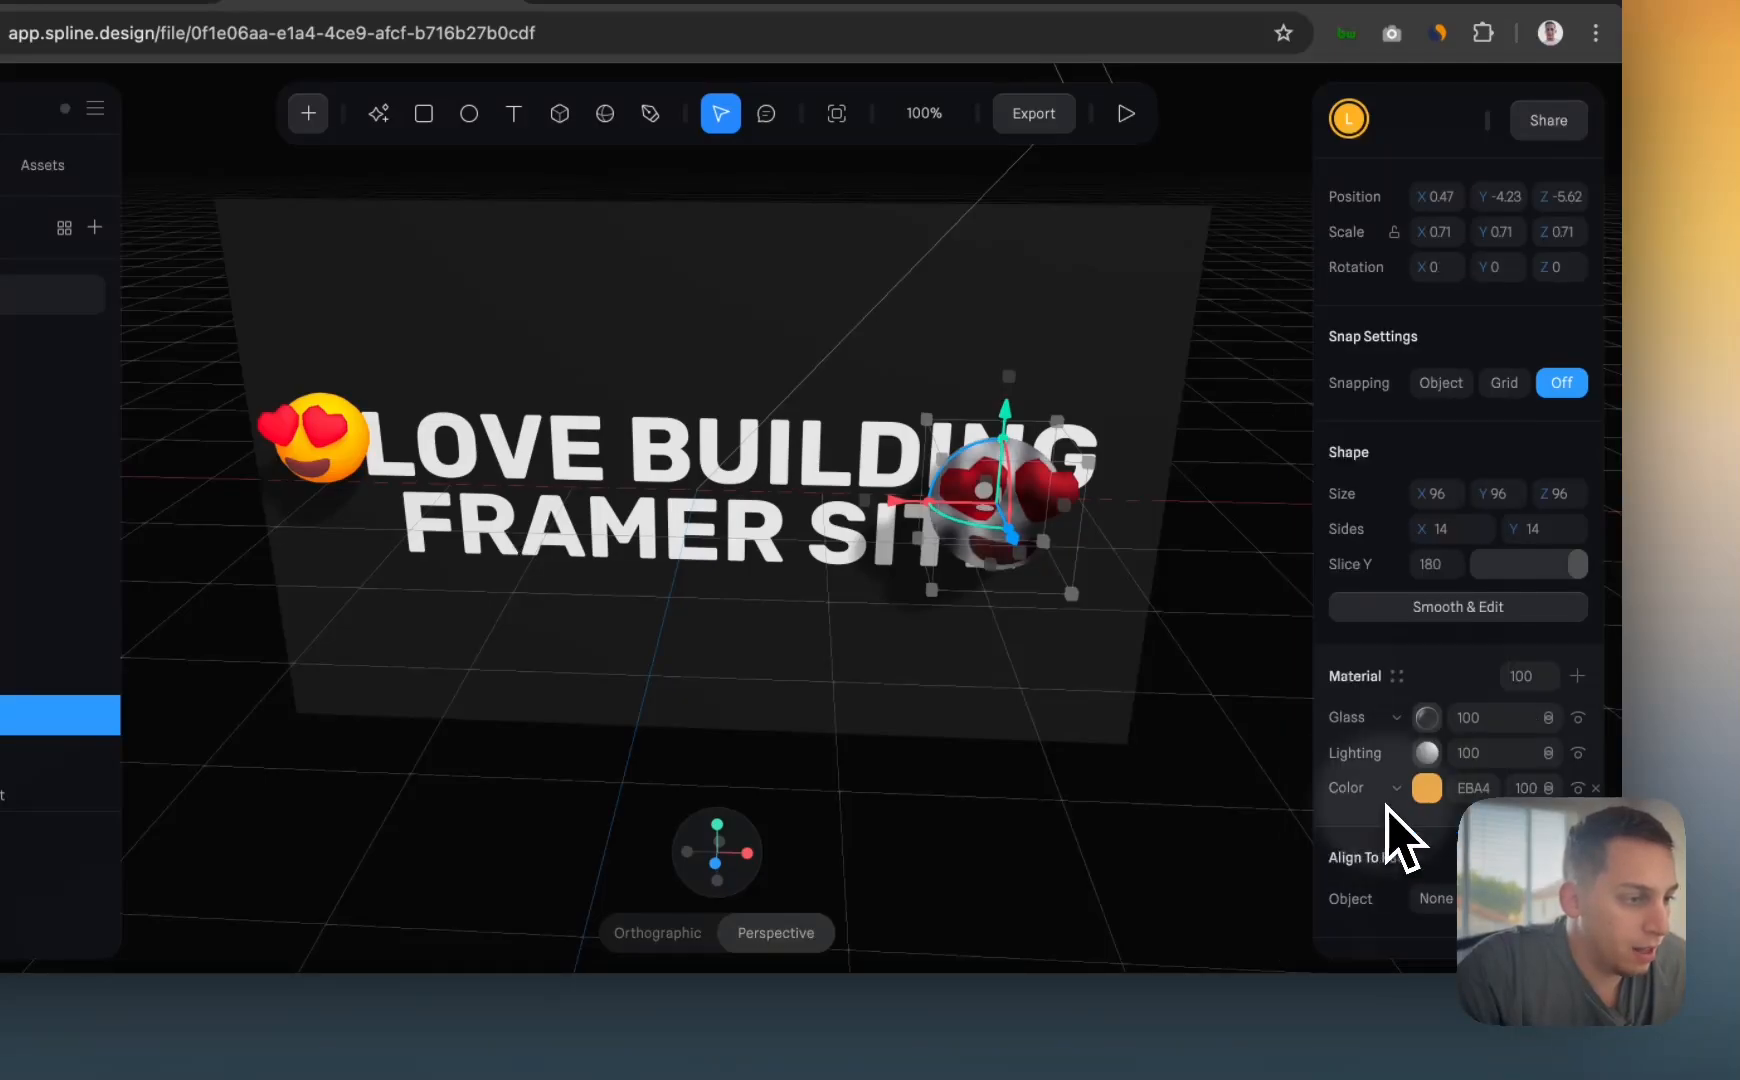
pyautogui.click(1552, 725)
pyautogui.click(1551, 724)
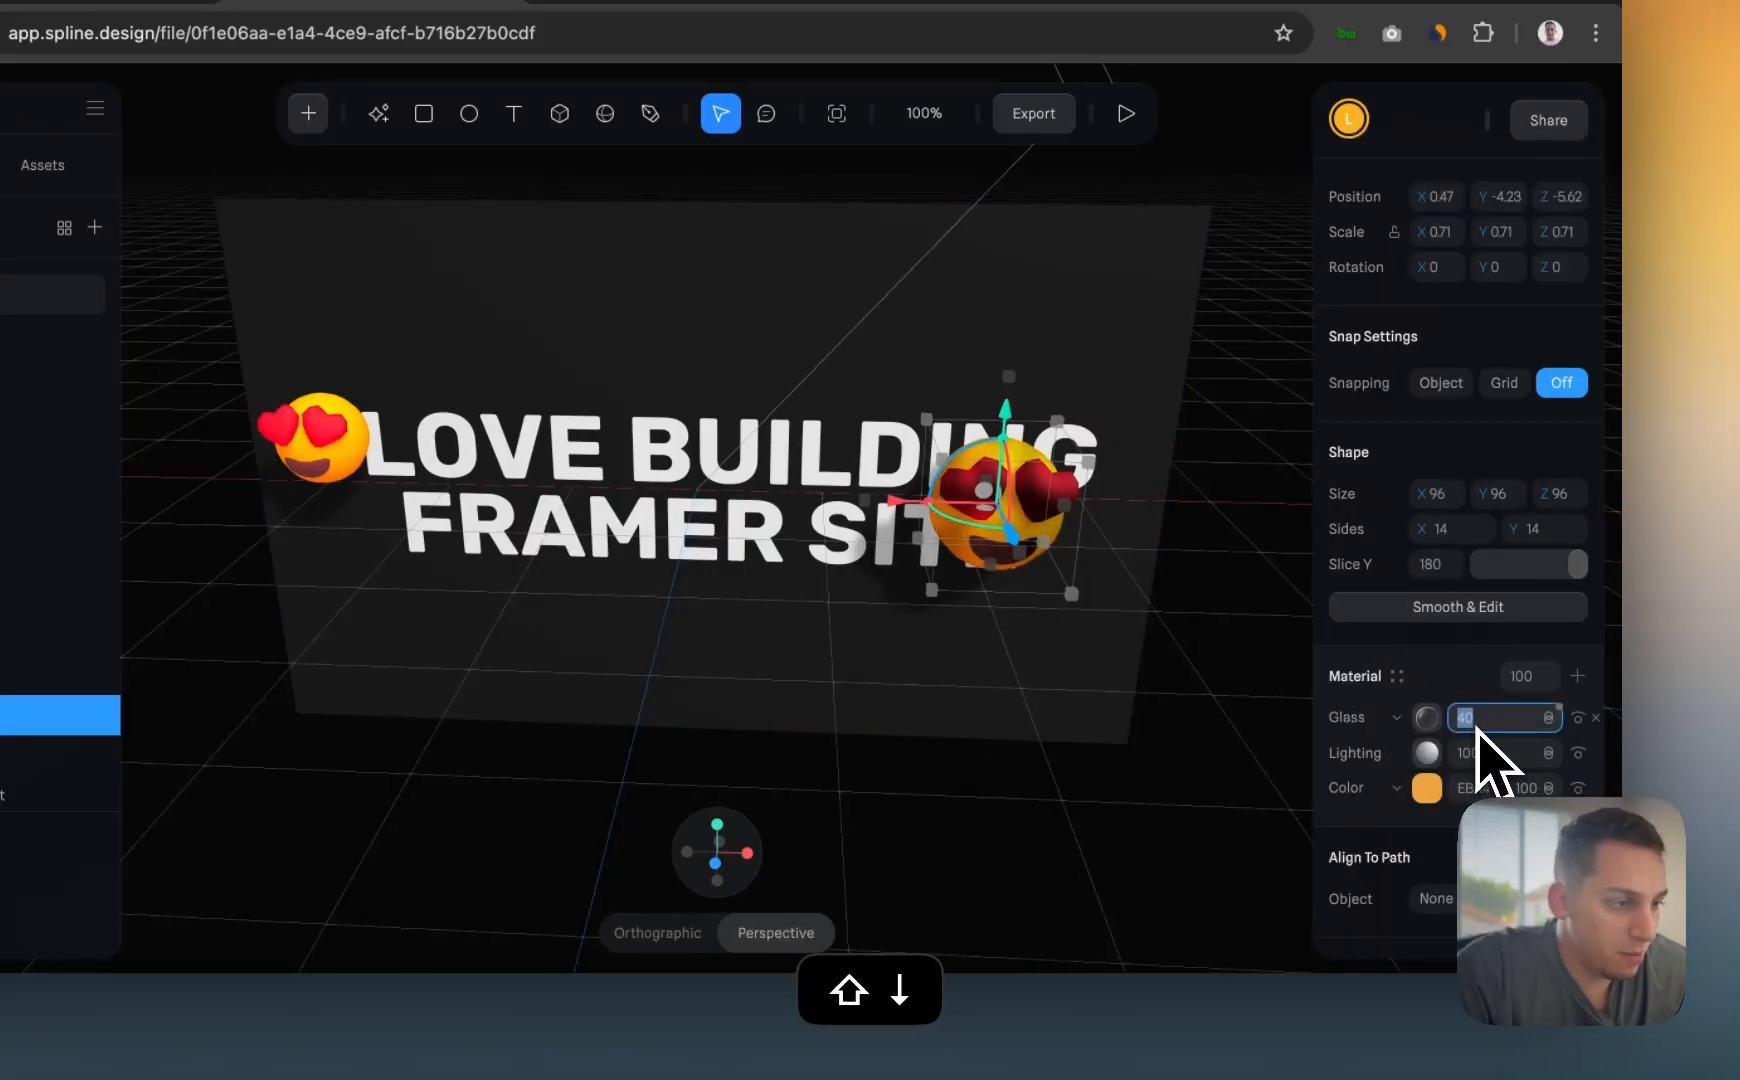
pyautogui.click(1226, 612)
# - Replace the old emoji copy with a duplicate of the glass emoji, moved to the start of the text at about X -205
pyautogui.keyDown('alt'); pyautogui.moveTo(1204, 610); pyautogui.dragTo(1272, 635); pyautogui.keyUp('alt')
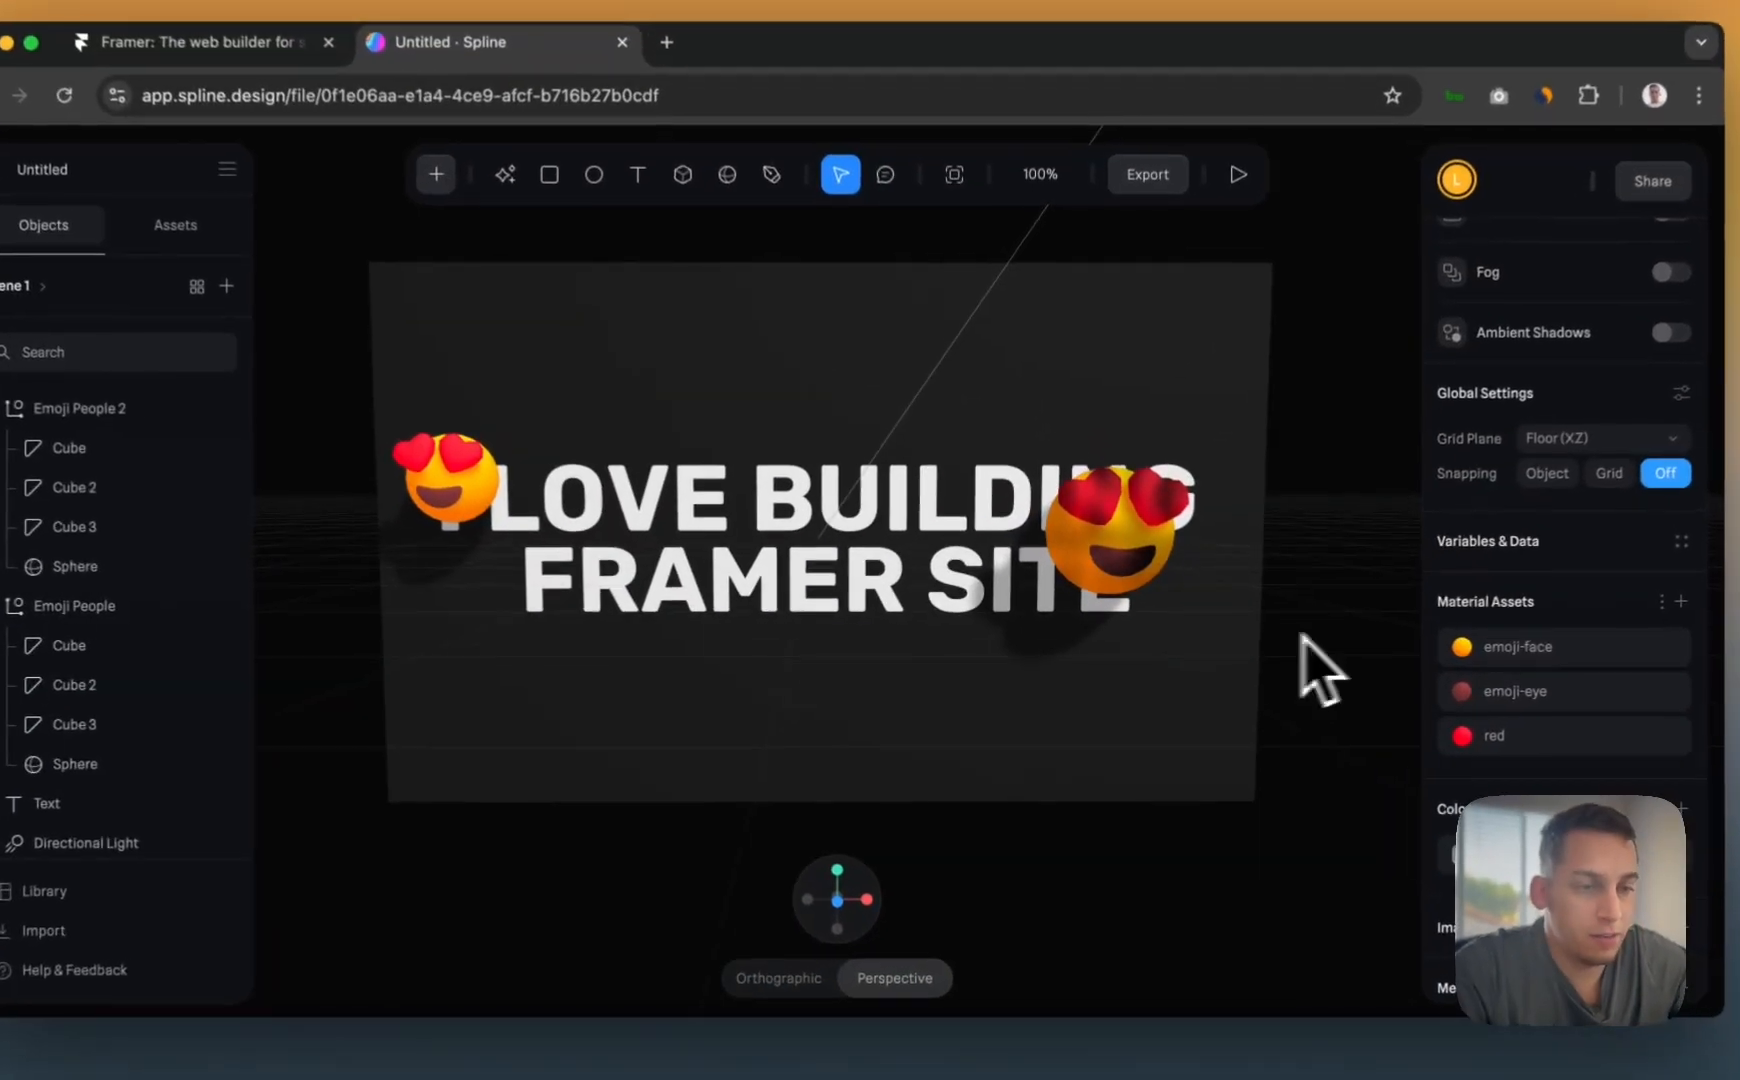
pyautogui.click(528, 537)
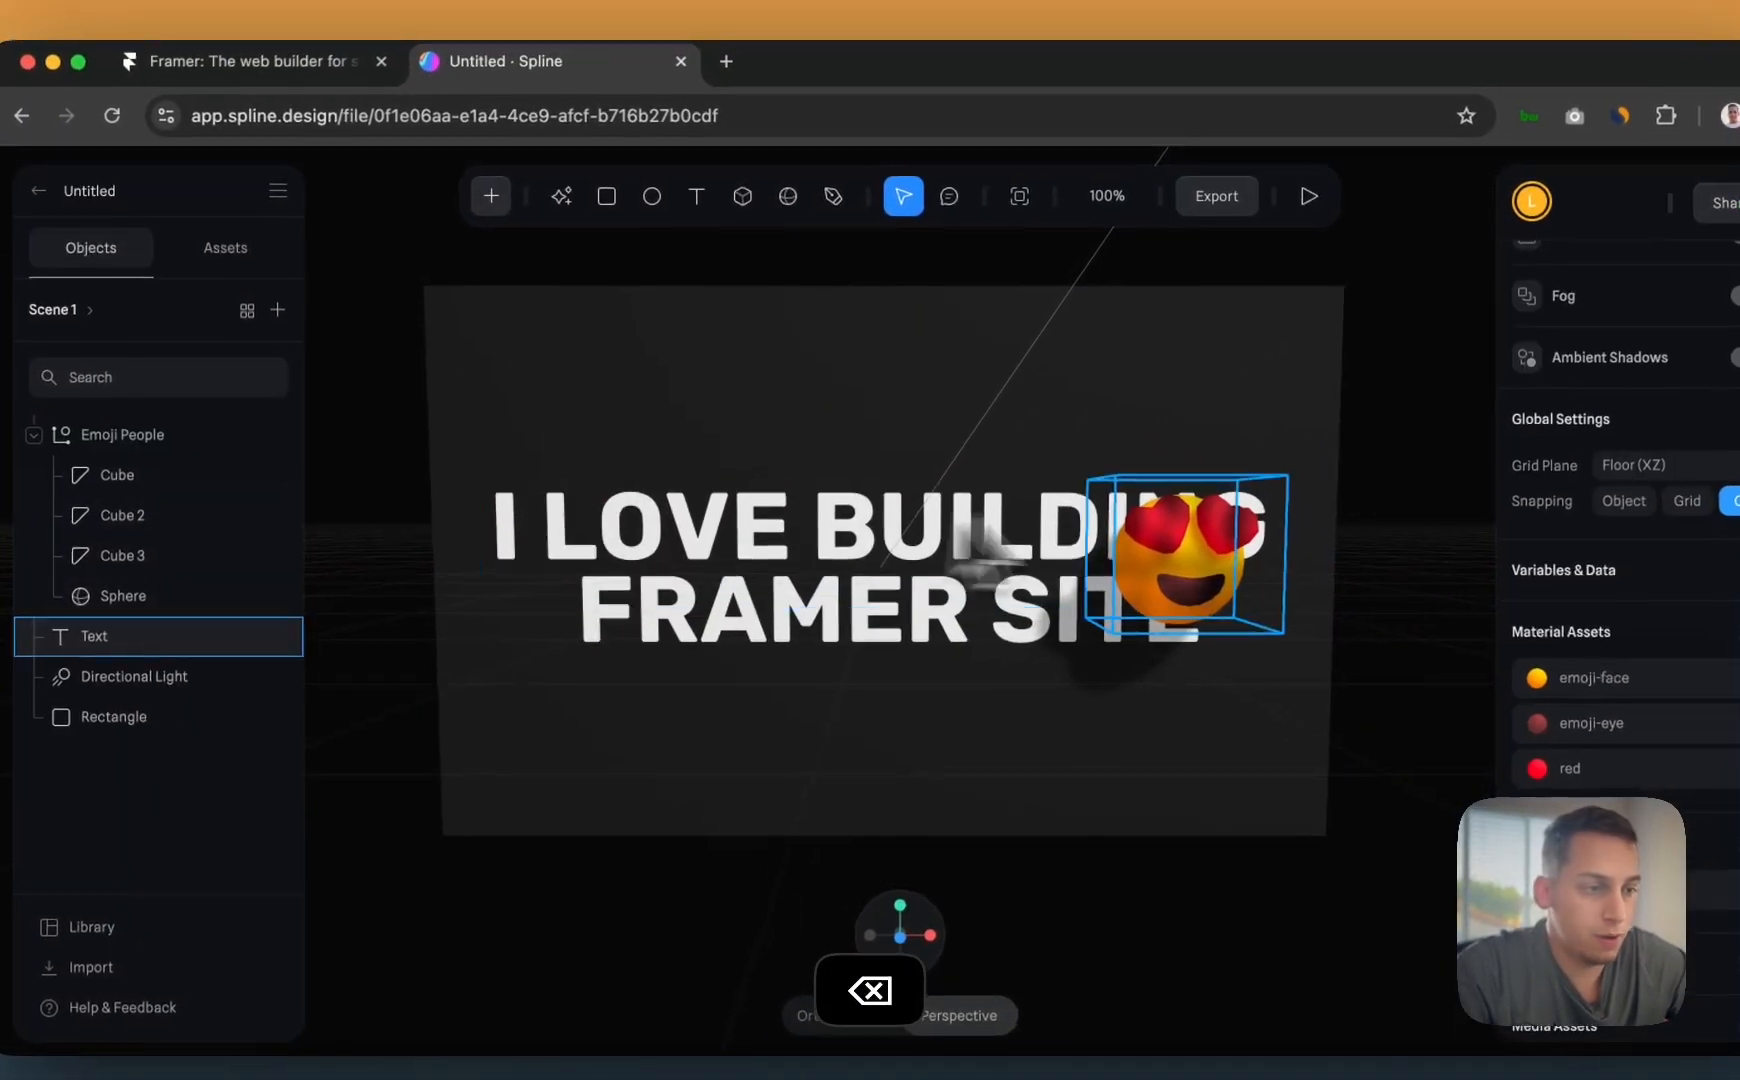
pyautogui.click(1210, 580)
pyautogui.press('super+d')
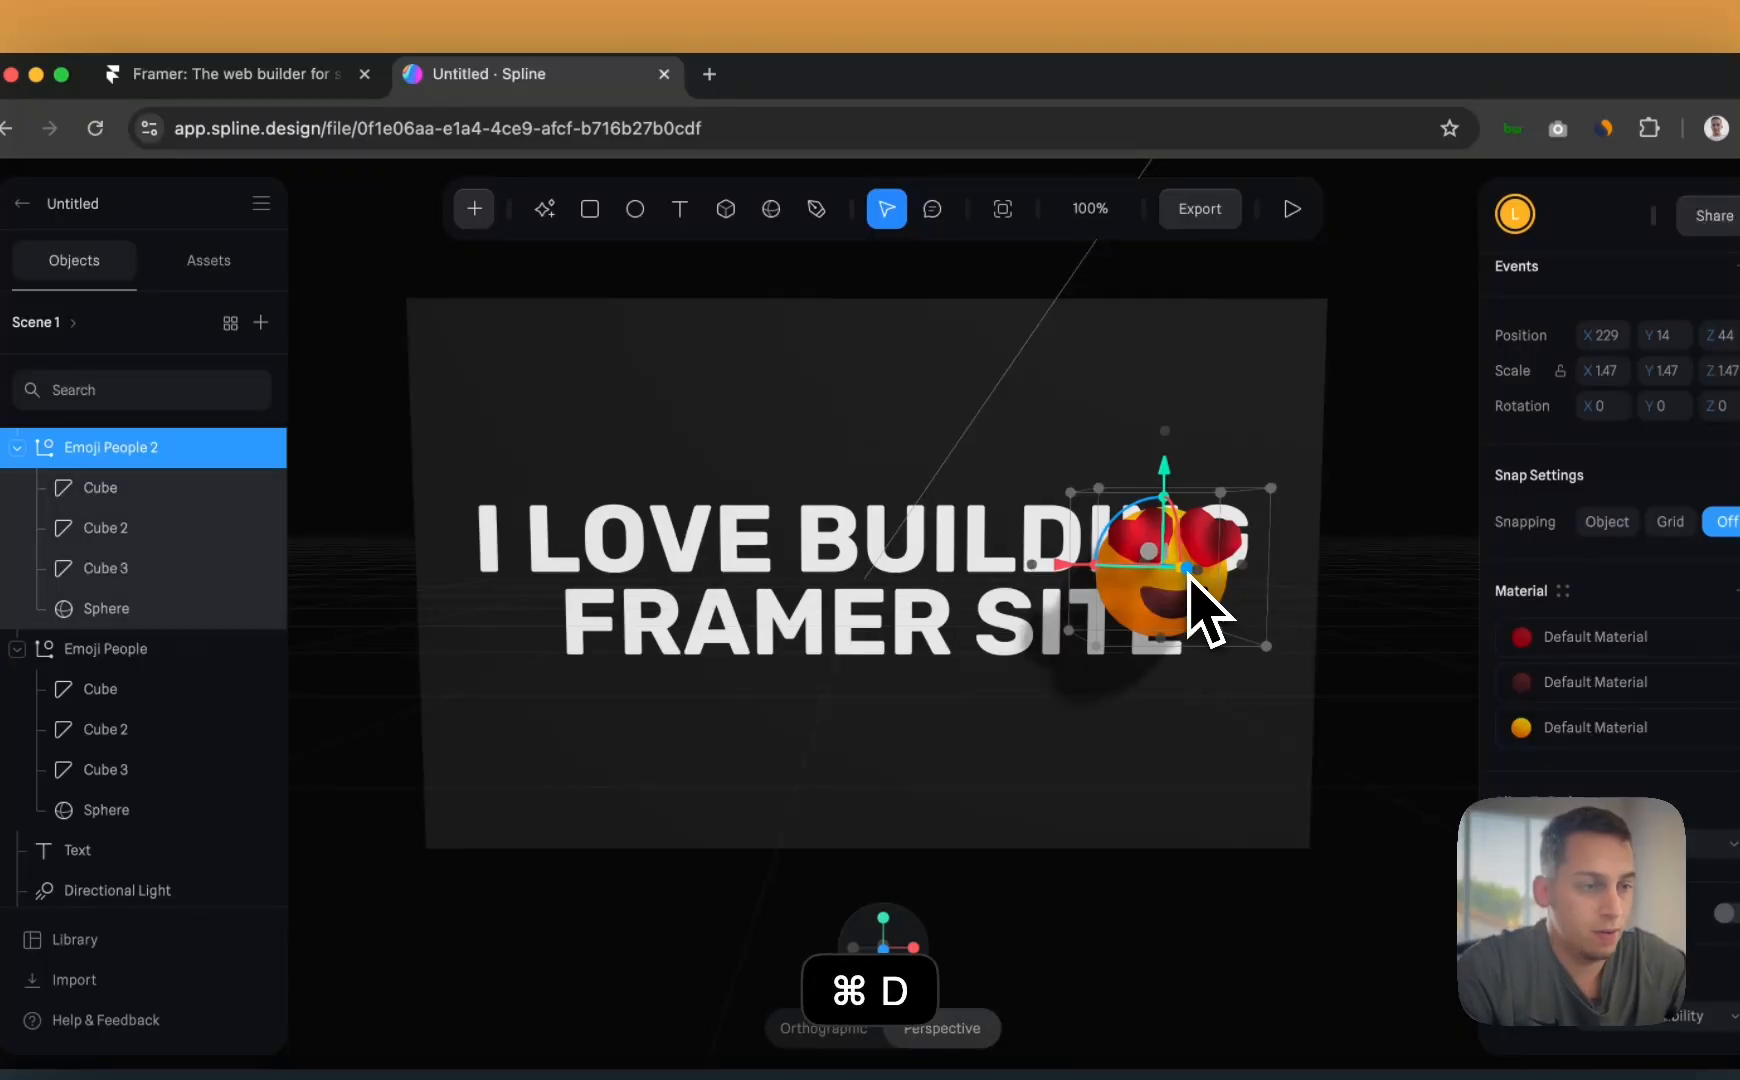
pyautogui.moveTo(1190, 572); pyautogui.dragTo(509, 583)
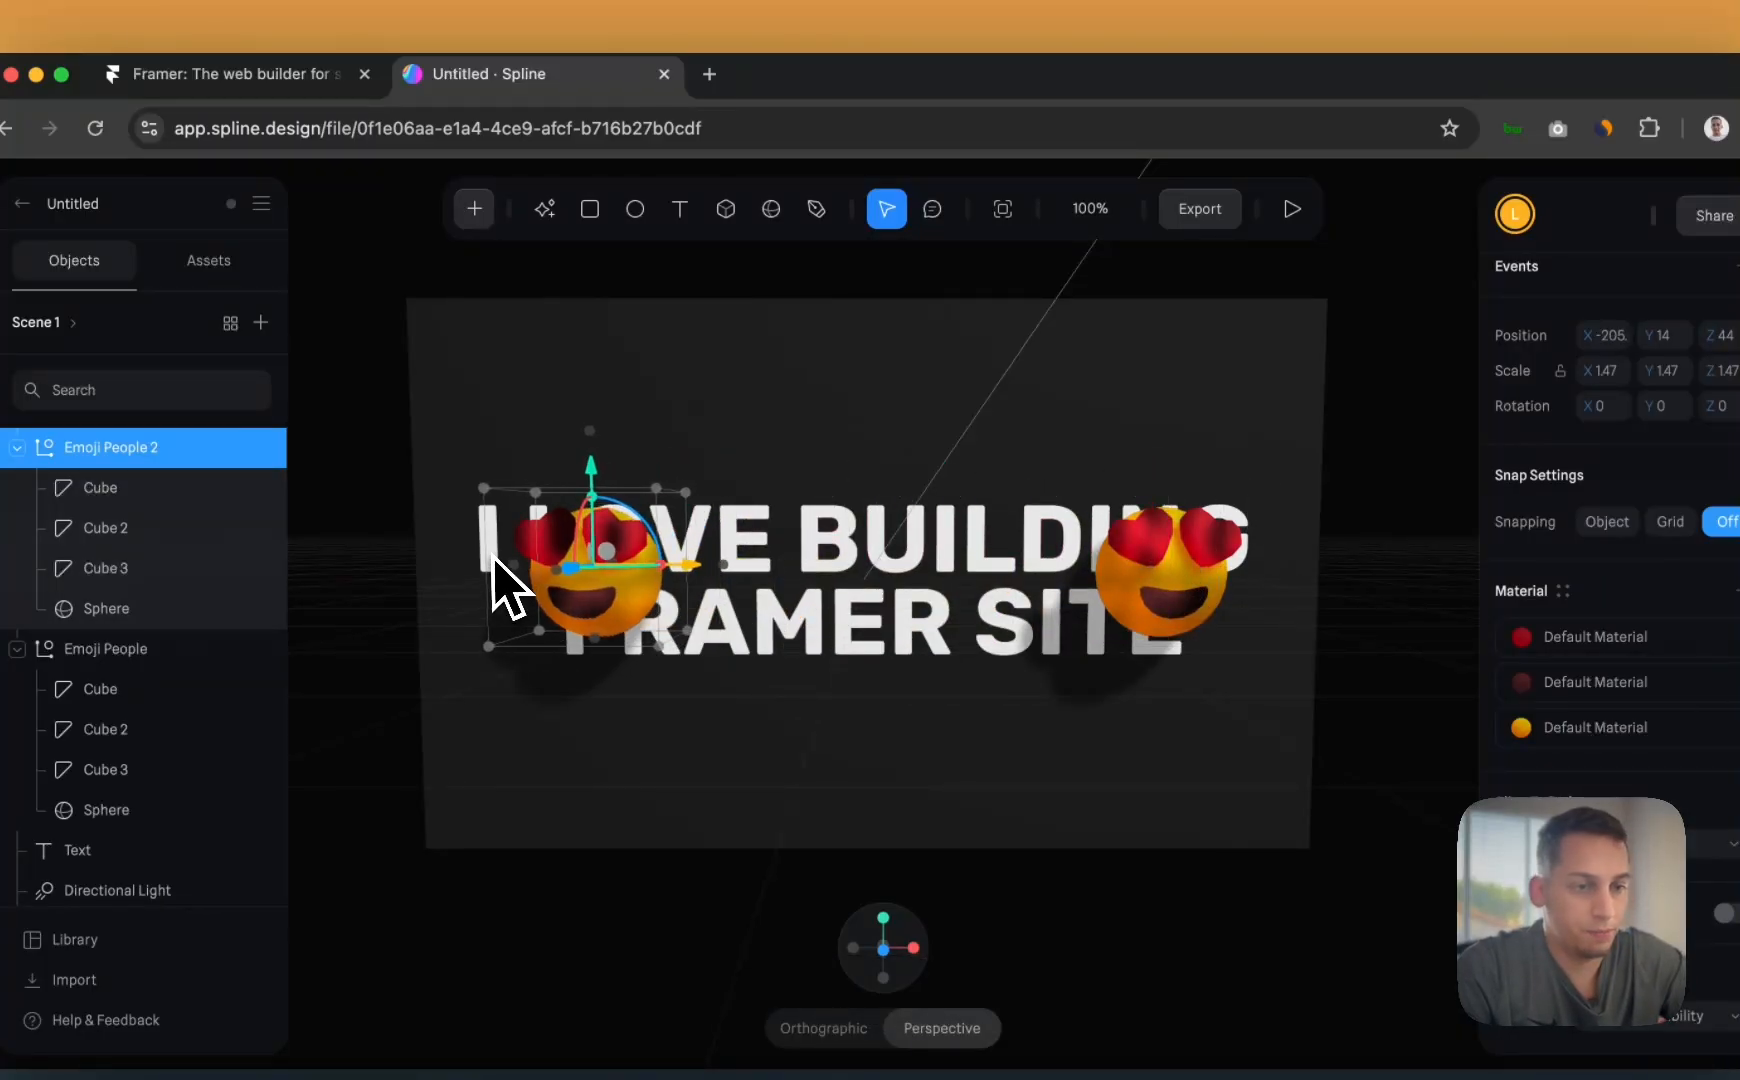
# - Scale the copied emoji to 0.80 and place it at the start of the text's second line, about X -234, Y -51.5
pyautogui.moveTo(668, 490); pyautogui.dragTo(565, 543)
pyautogui.press('super+z')
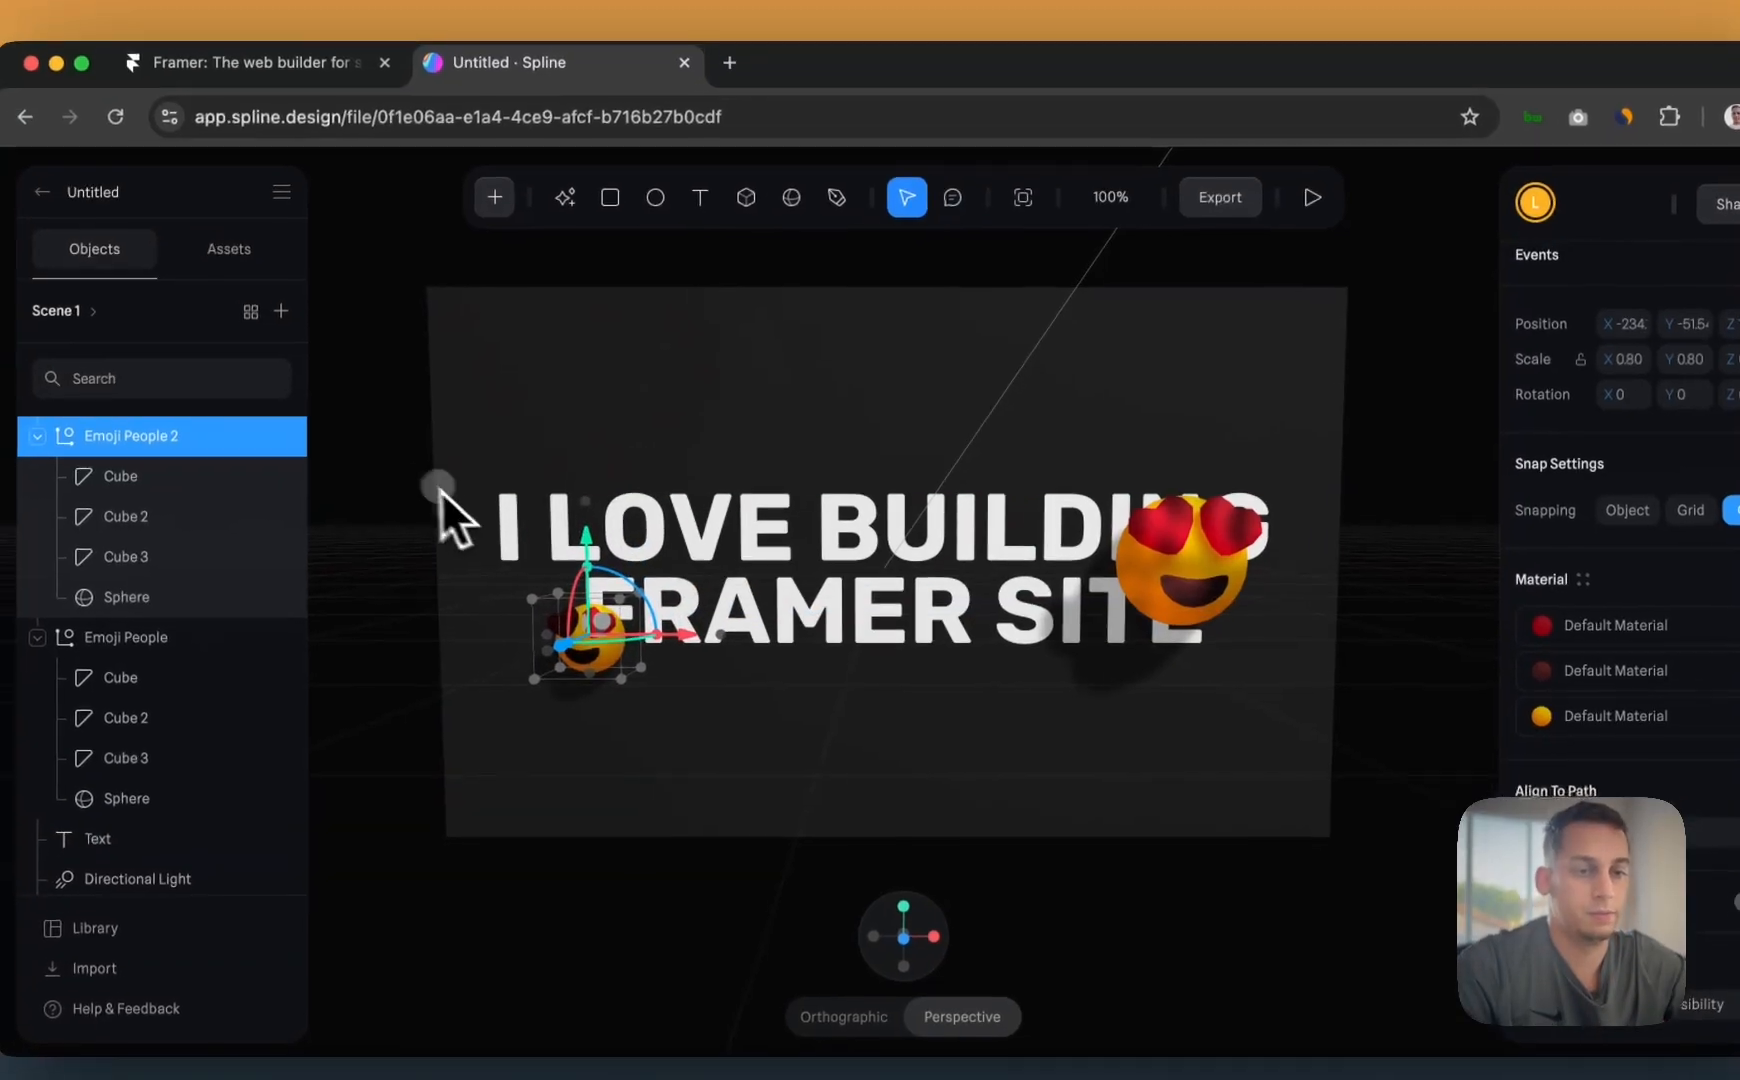
pyautogui.click(408, 501)
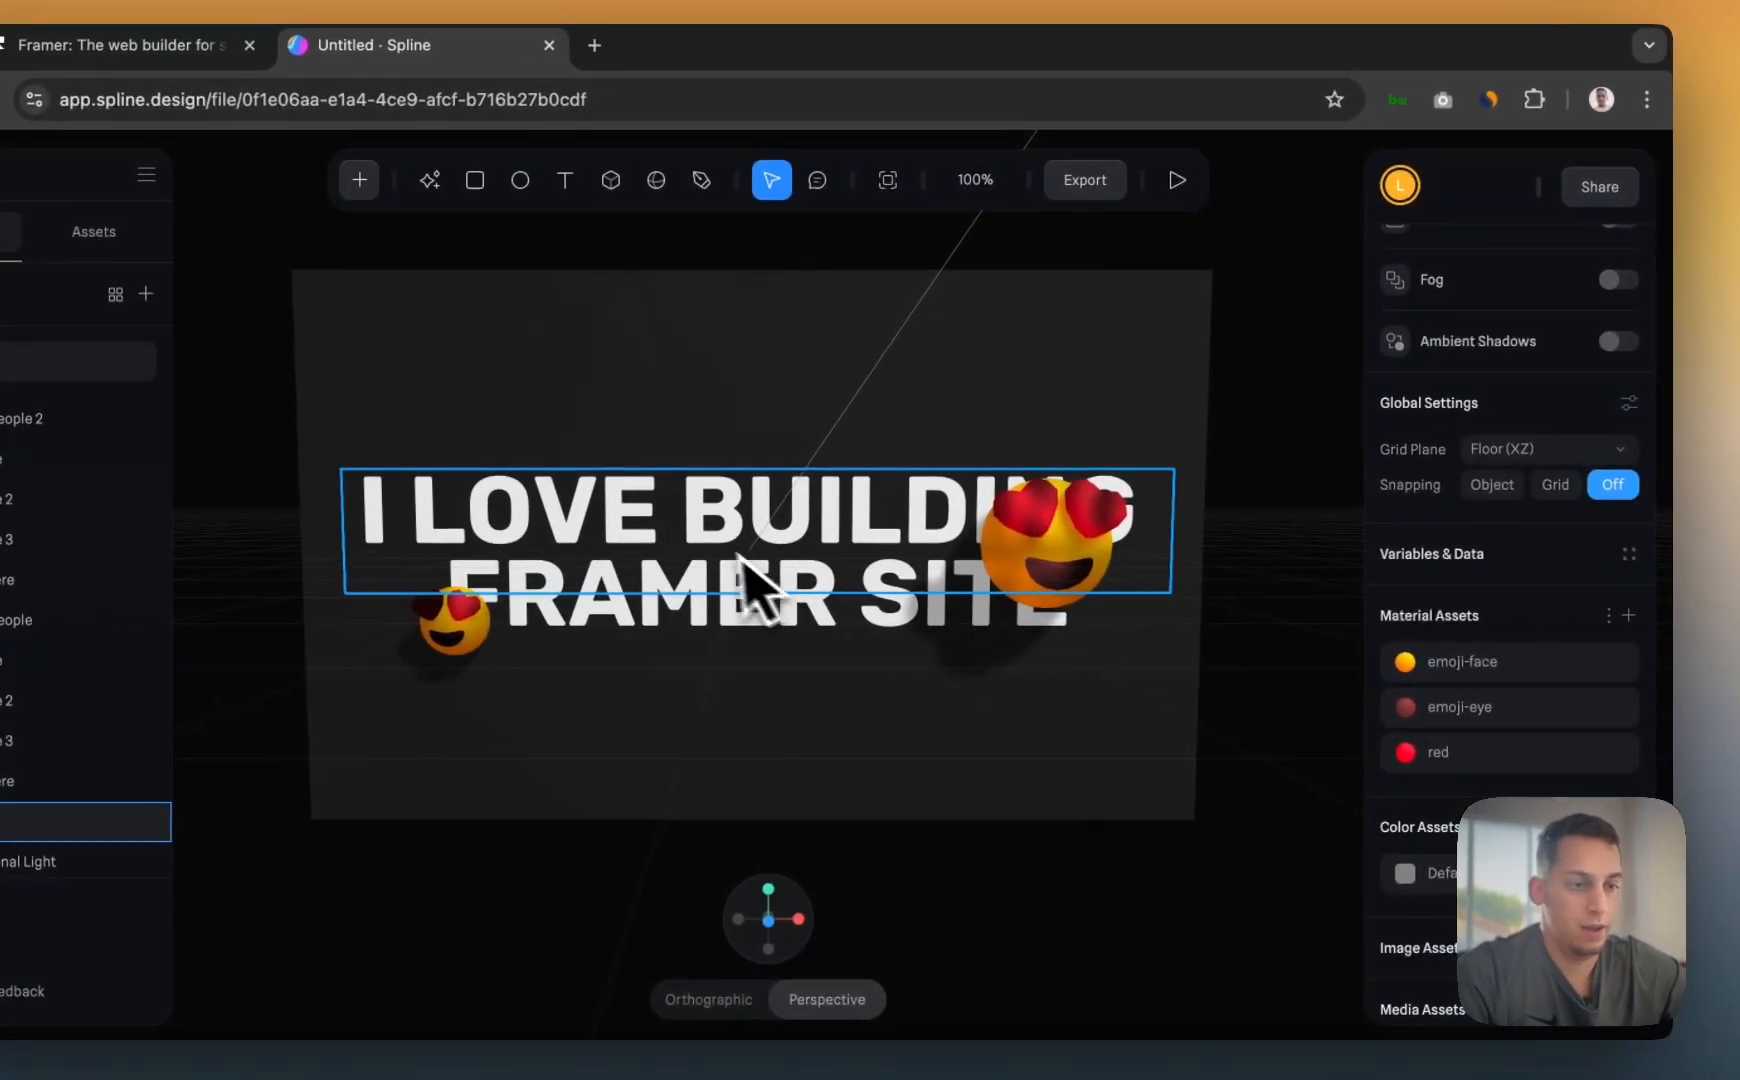
# - Give the "I love building Framer site" text an extrusion of 4
pyautogui.click(748, 572)
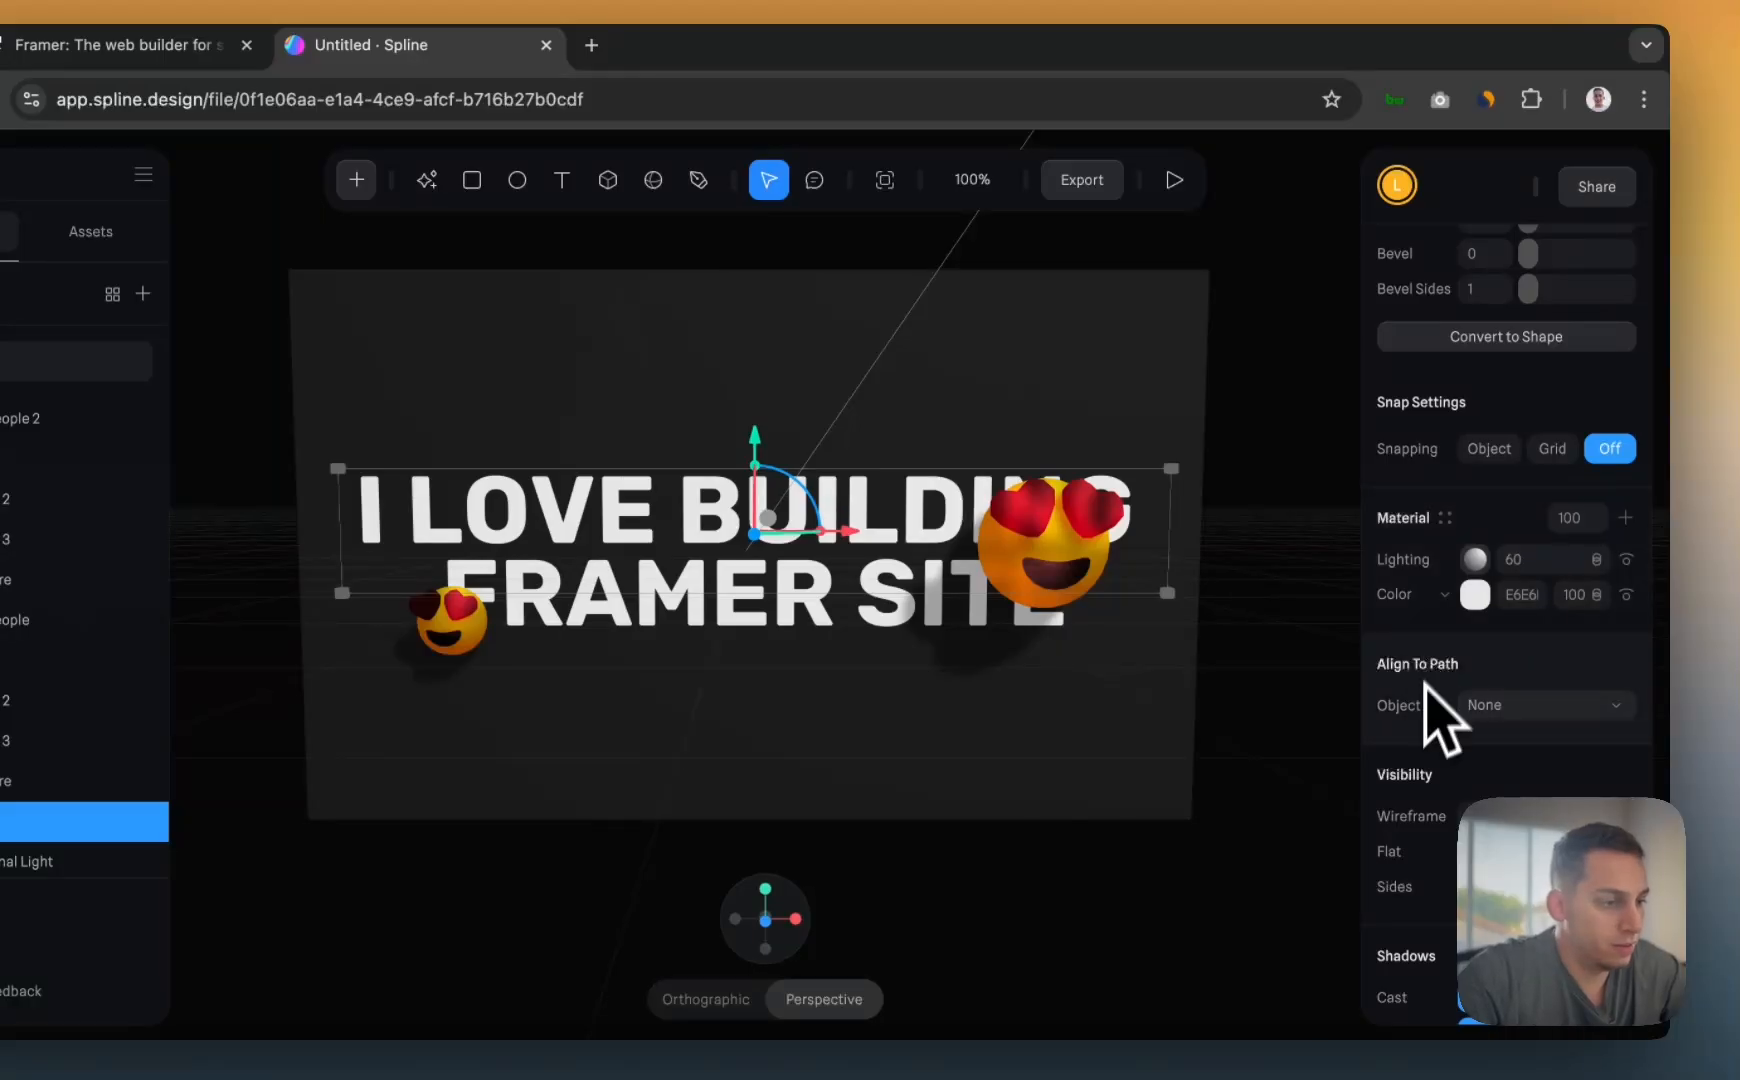
pyautogui.scroll(-3, 1433, 730)
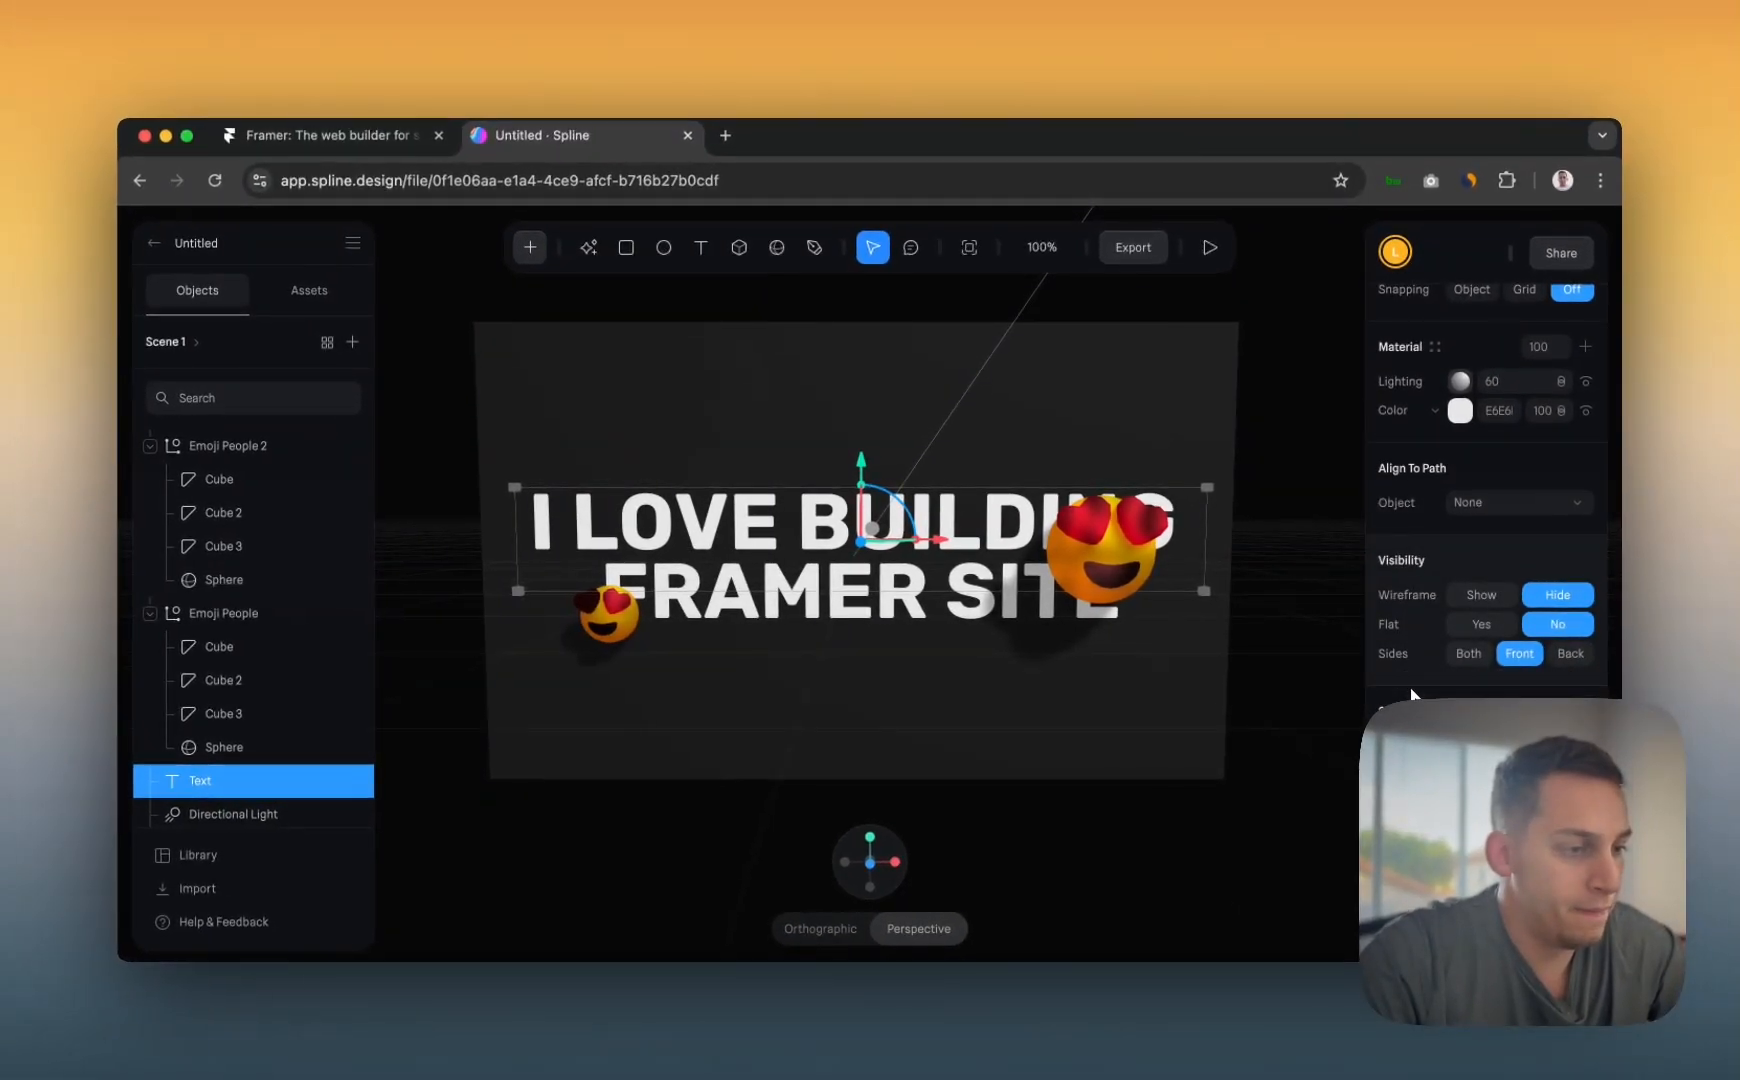
pyautogui.scroll(6, 1412, 660)
pyautogui.scroll(1, 1410, 632)
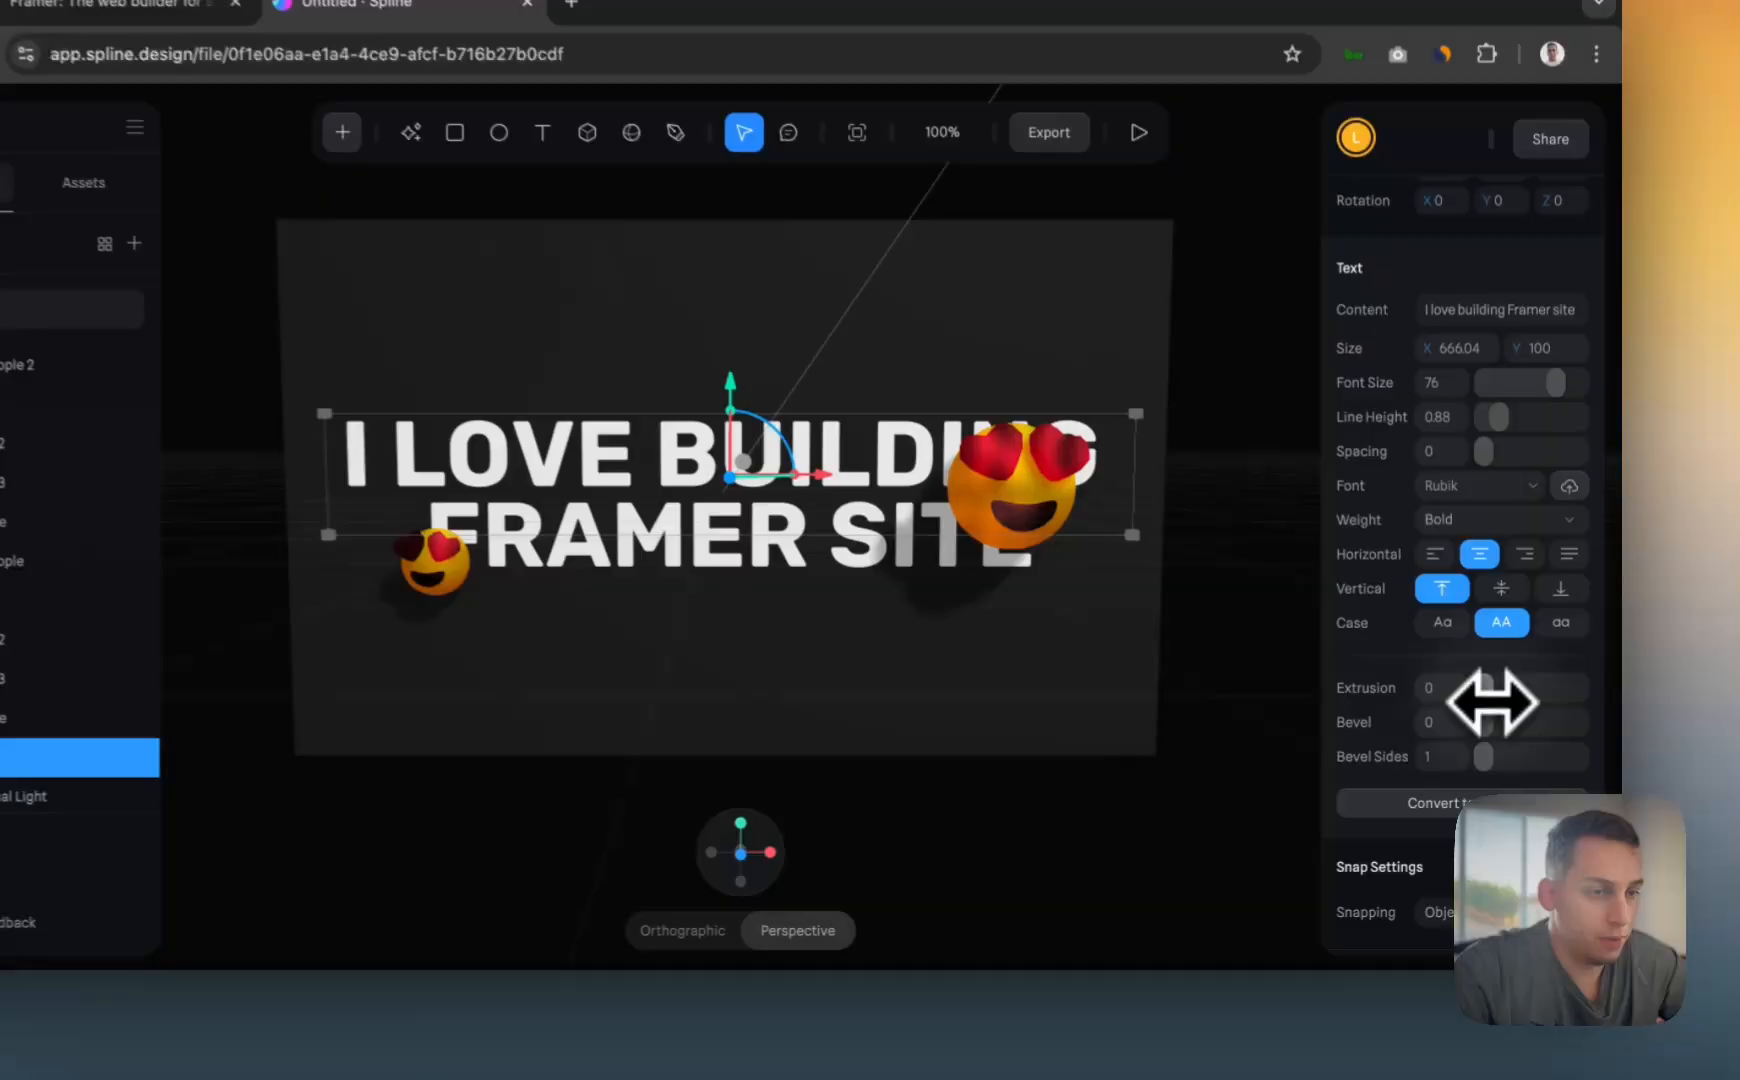
pyautogui.moveTo(1499, 691); pyautogui.dragTo(1495, 695)
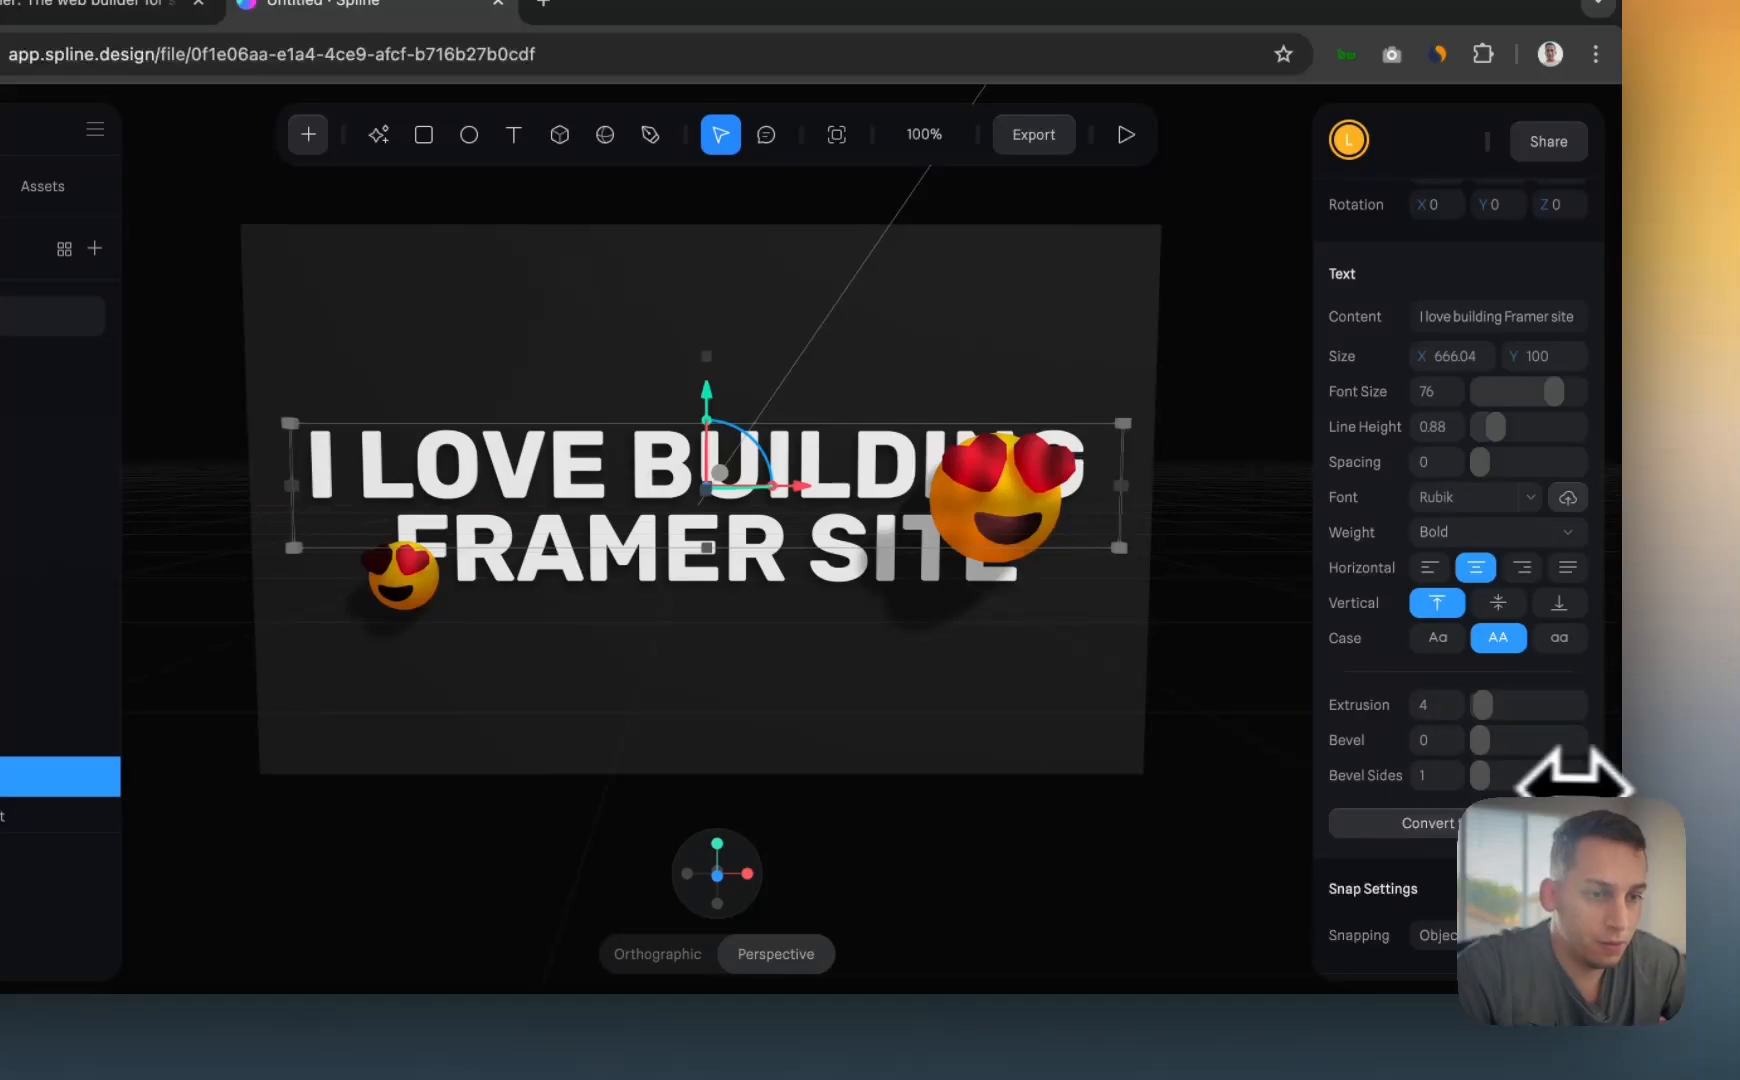
pyautogui.scroll(-8, 1362, 740)
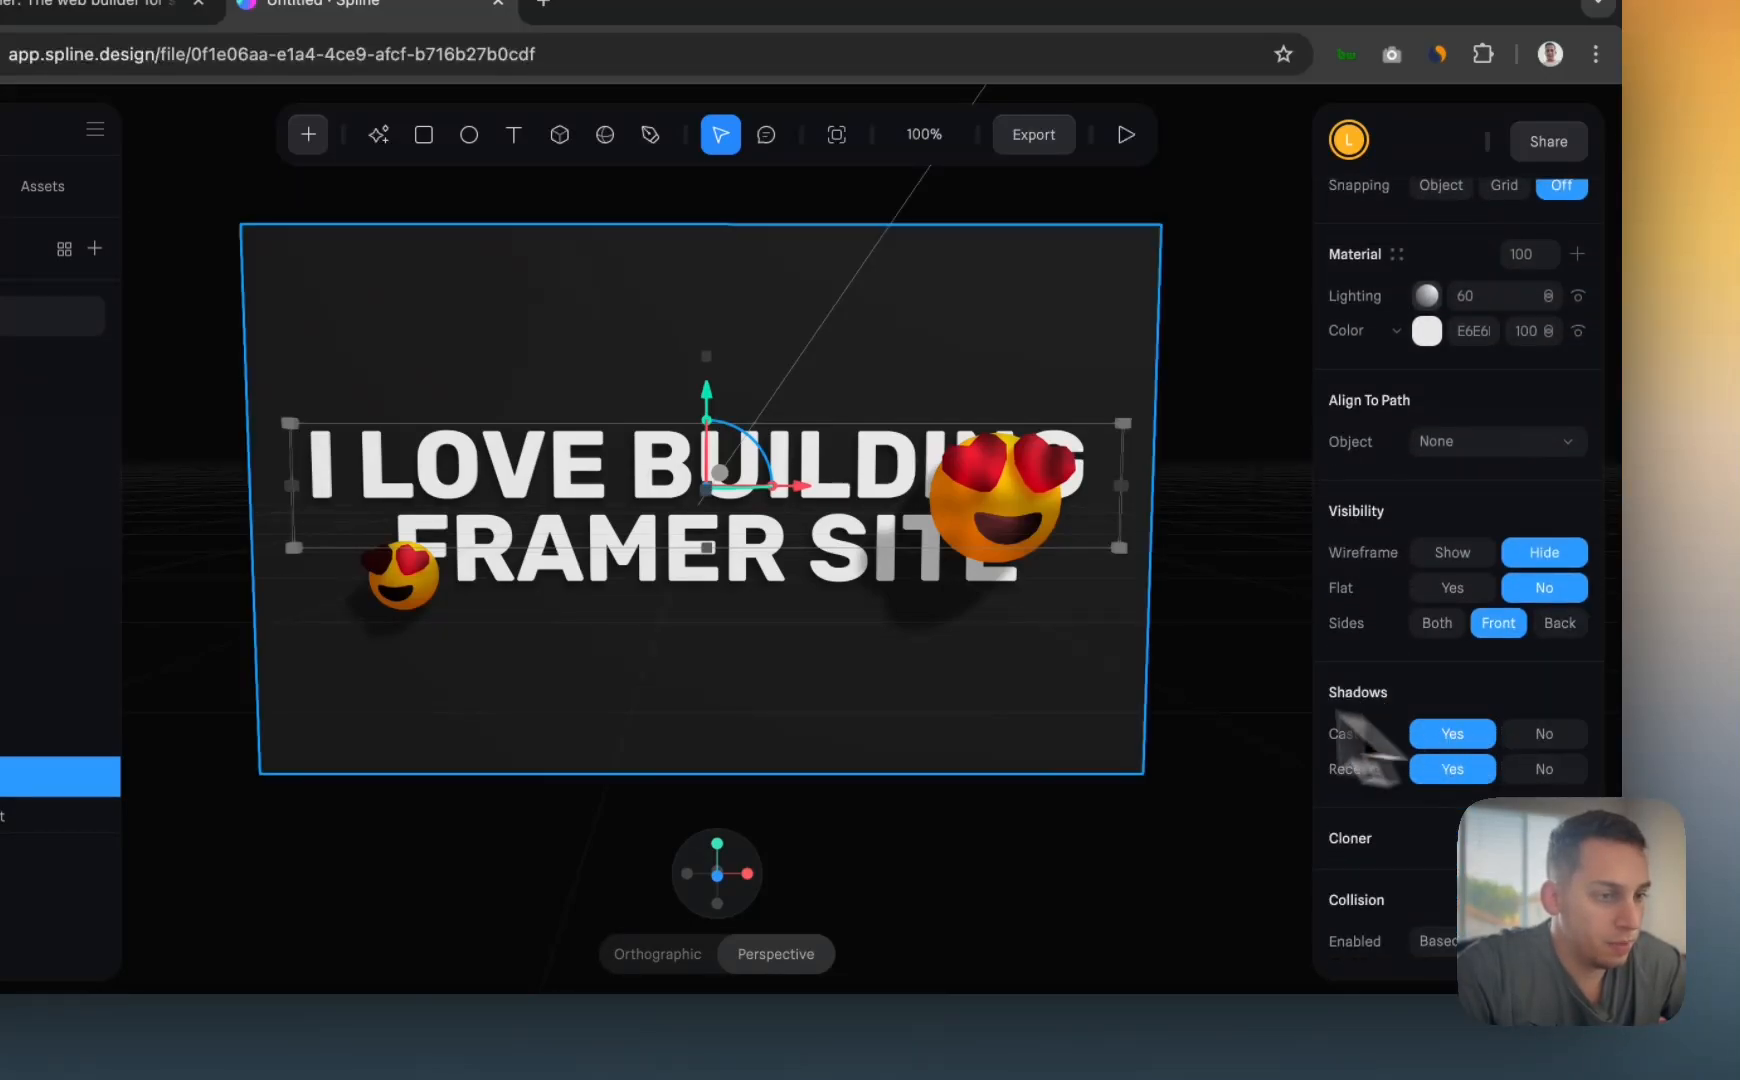
# - Set the lighting layer of the background rectangle's material to 100
pyautogui.click(1010, 535)
pyautogui.click(594, 633)
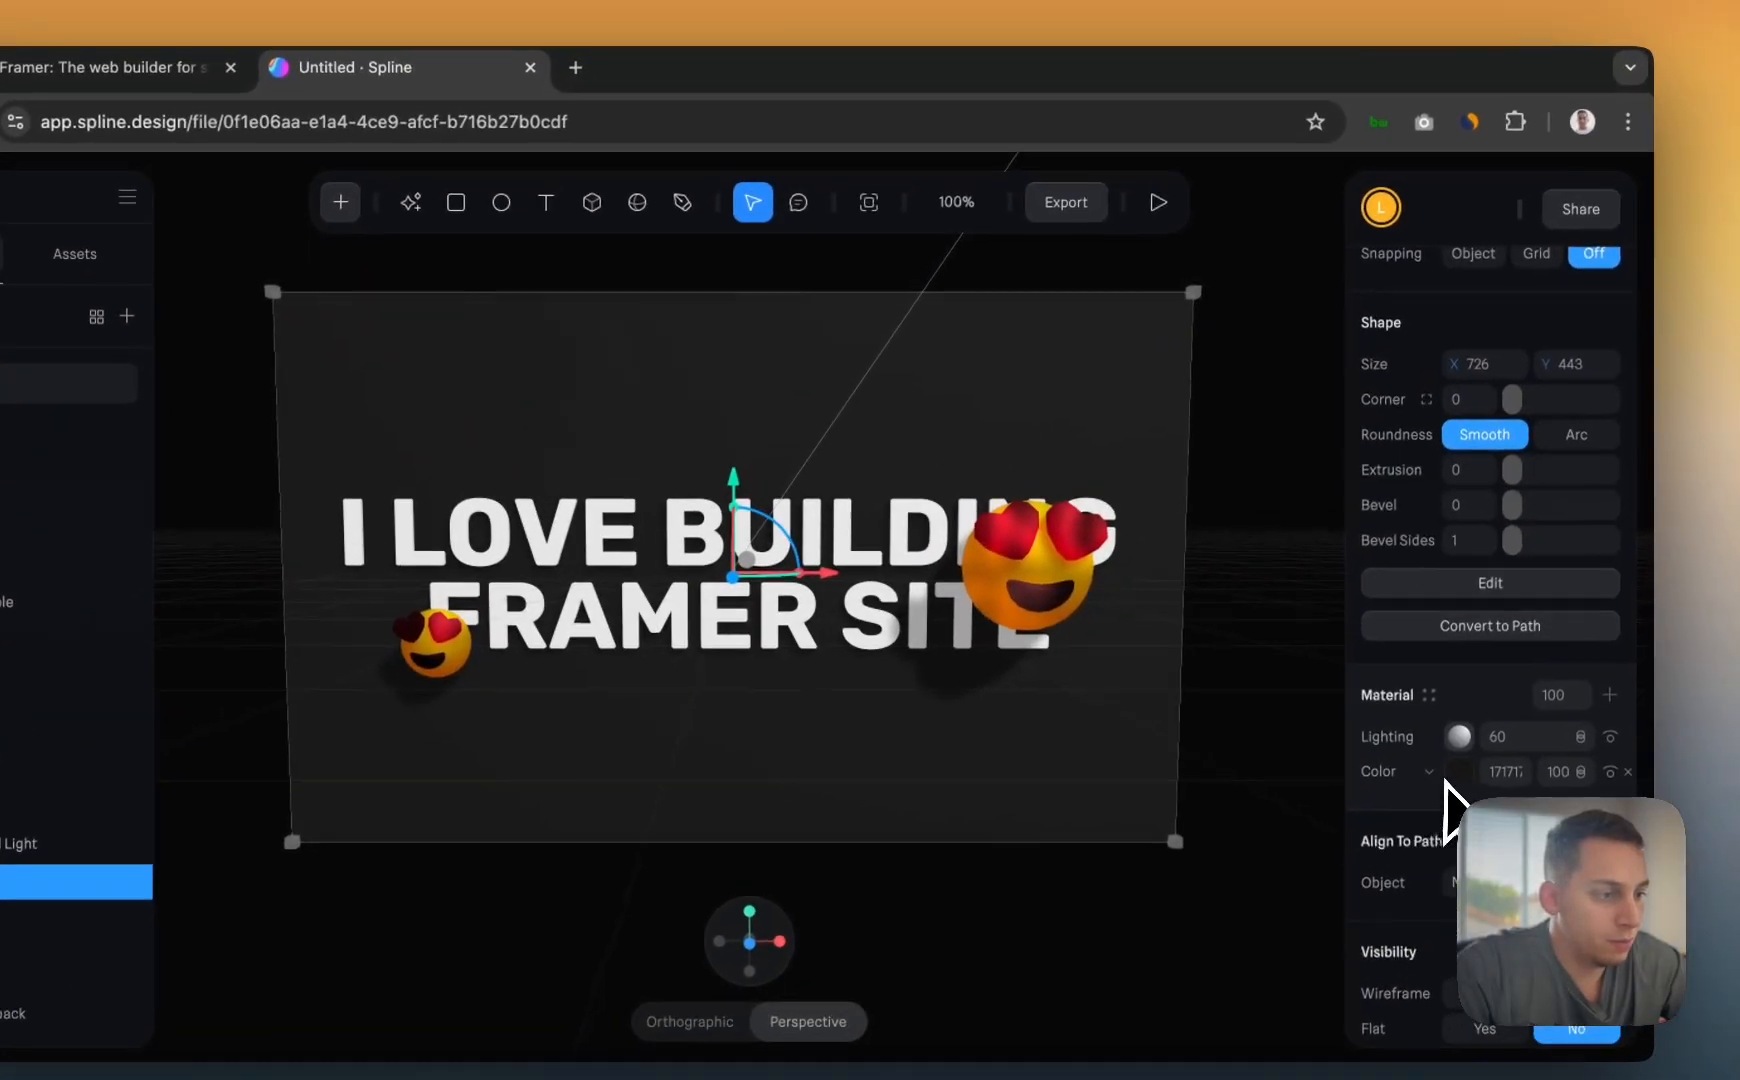
pyautogui.click(1493, 710)
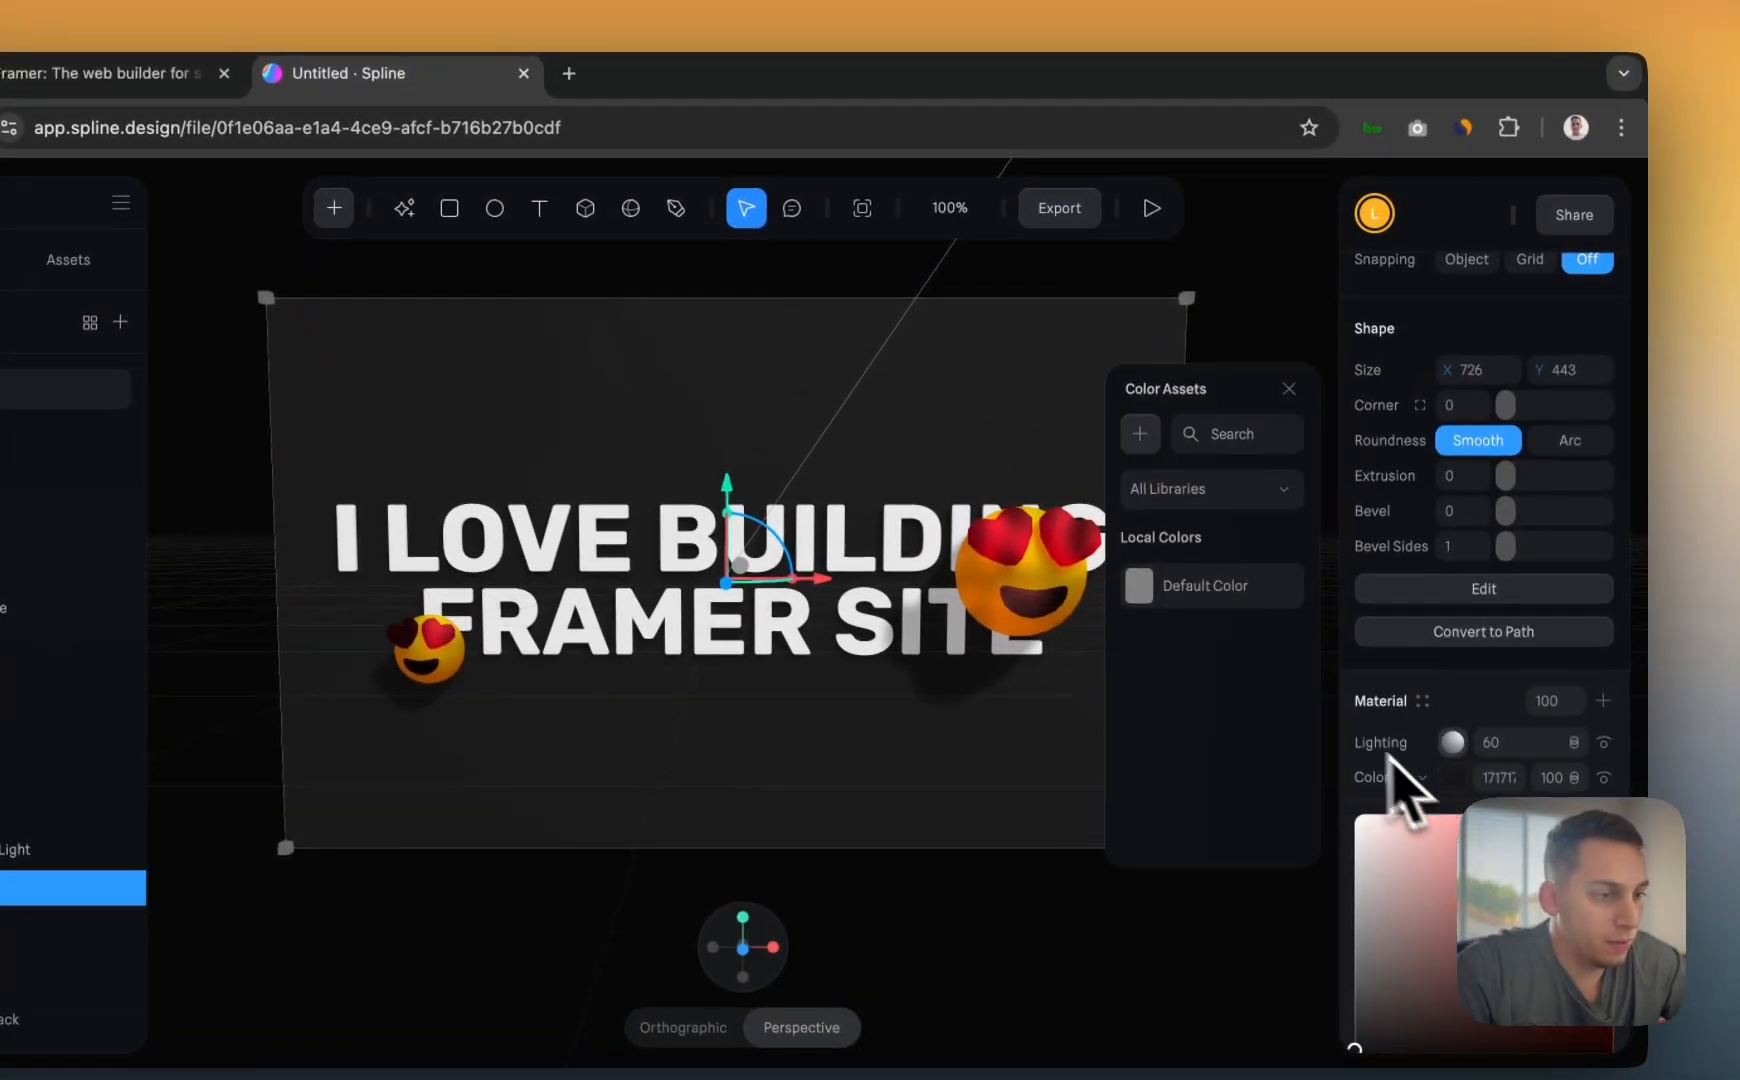
pyautogui.click(1484, 743)
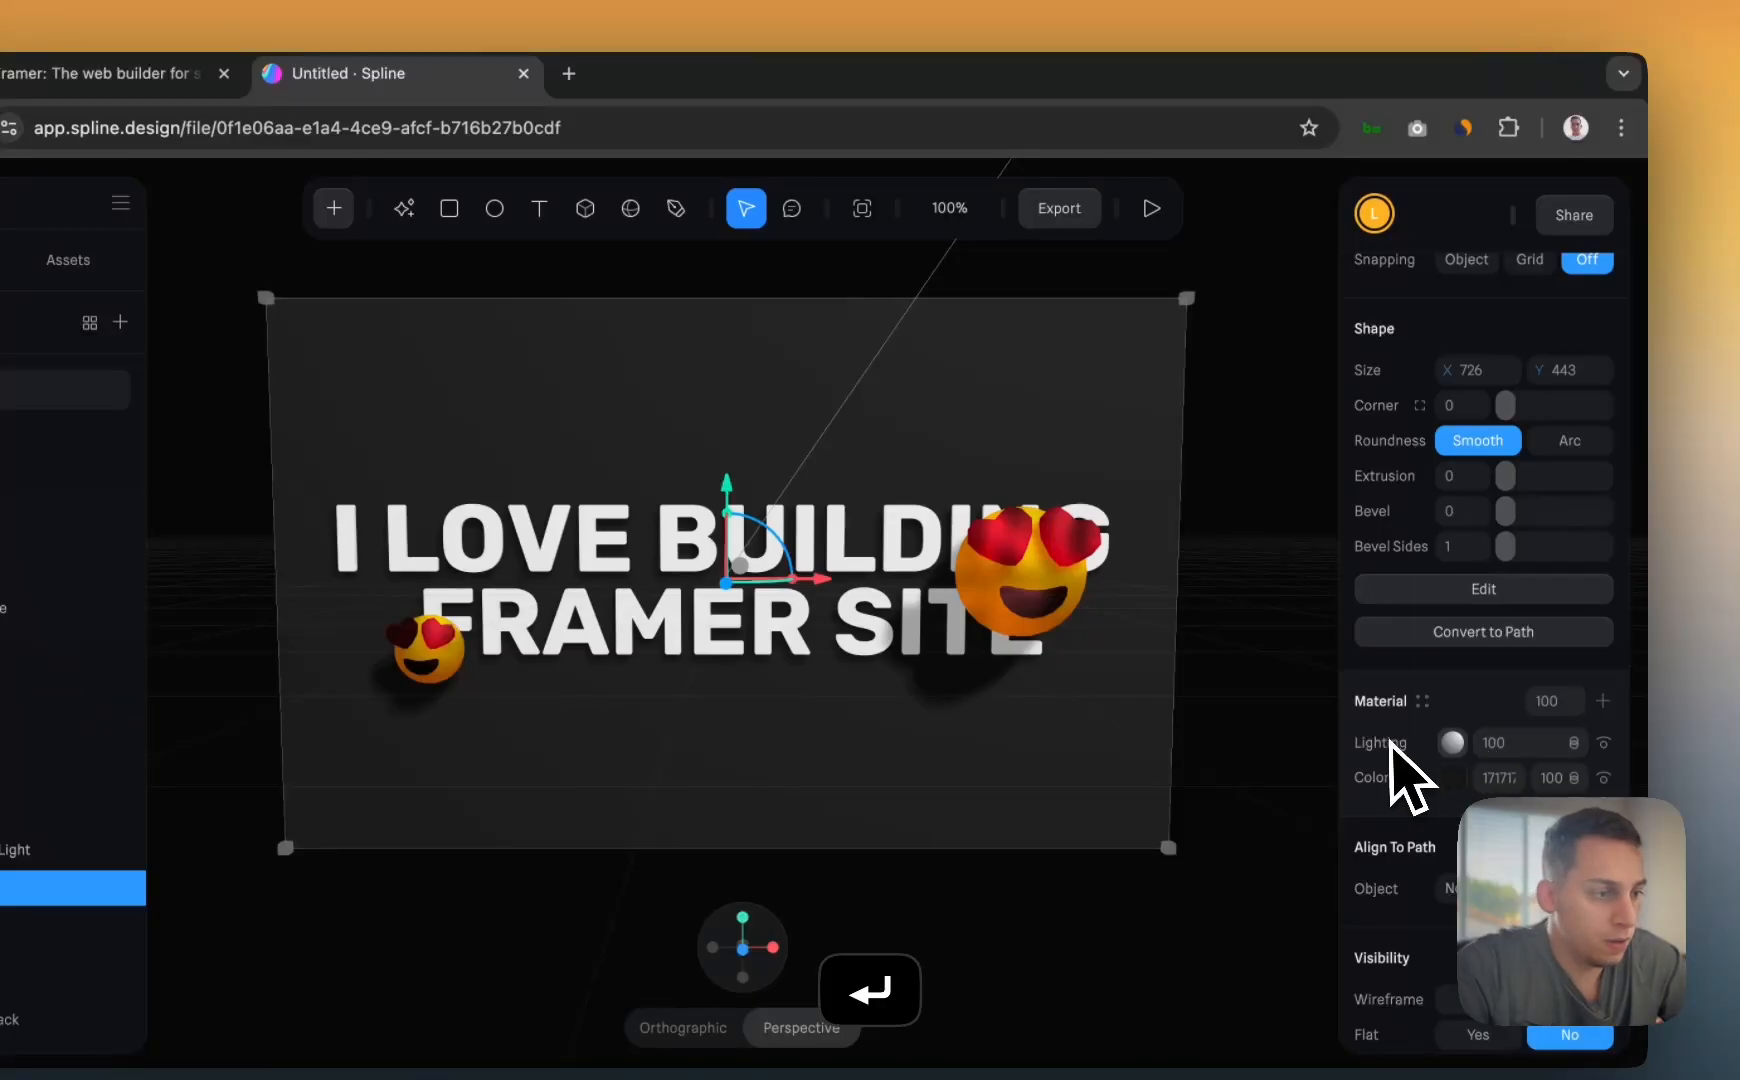
pyautogui.click(1290, 790)
# - Preview the scene in play mode, return to the home page and reopen the Untitled file
pyautogui.click(1151, 208)
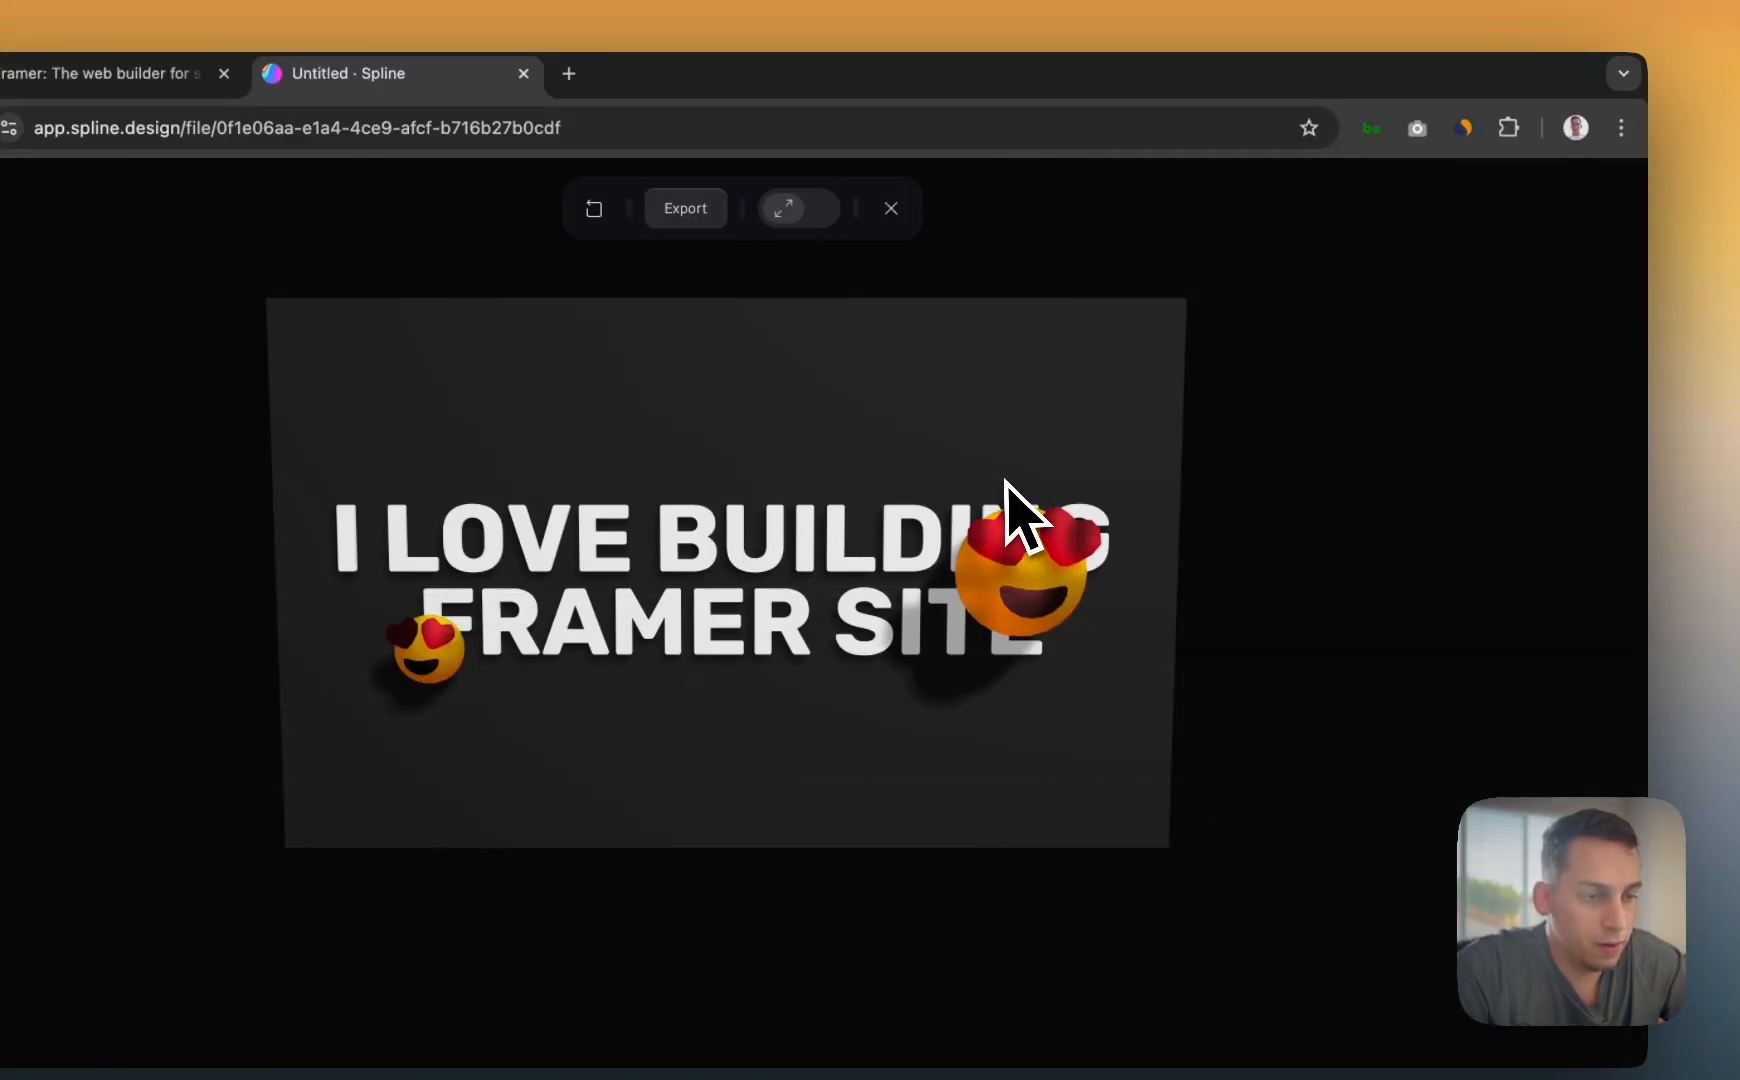
pyautogui.moveTo(893, 497)
pyautogui.mouseDown()
pyautogui.moveTo(971, 497)
pyautogui.moveTo(905, 571)
pyautogui.moveTo(816, 524)
pyautogui.moveTo(815, 440)
pyautogui.moveTo(928, 471)
pyautogui.moveTo(870, 498)
pyautogui.moveTo(867, 482)
pyautogui.mouseUp()
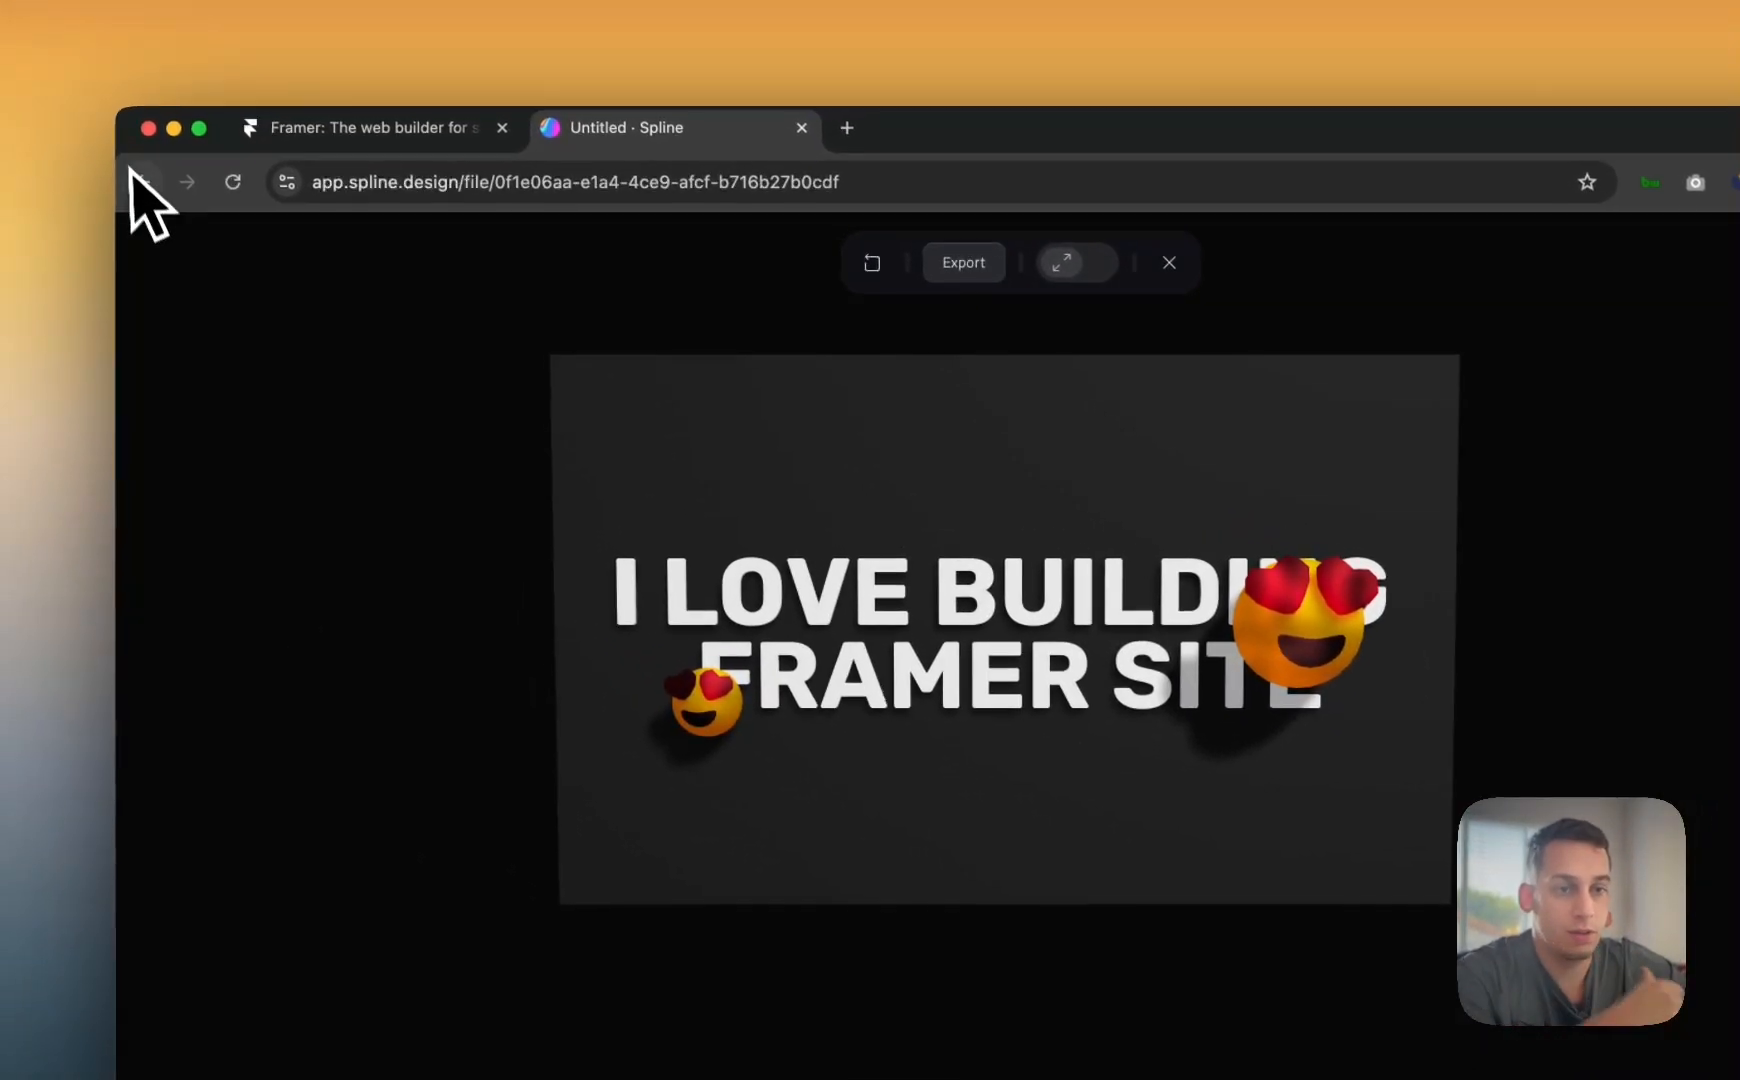
pyautogui.click(60, 134)
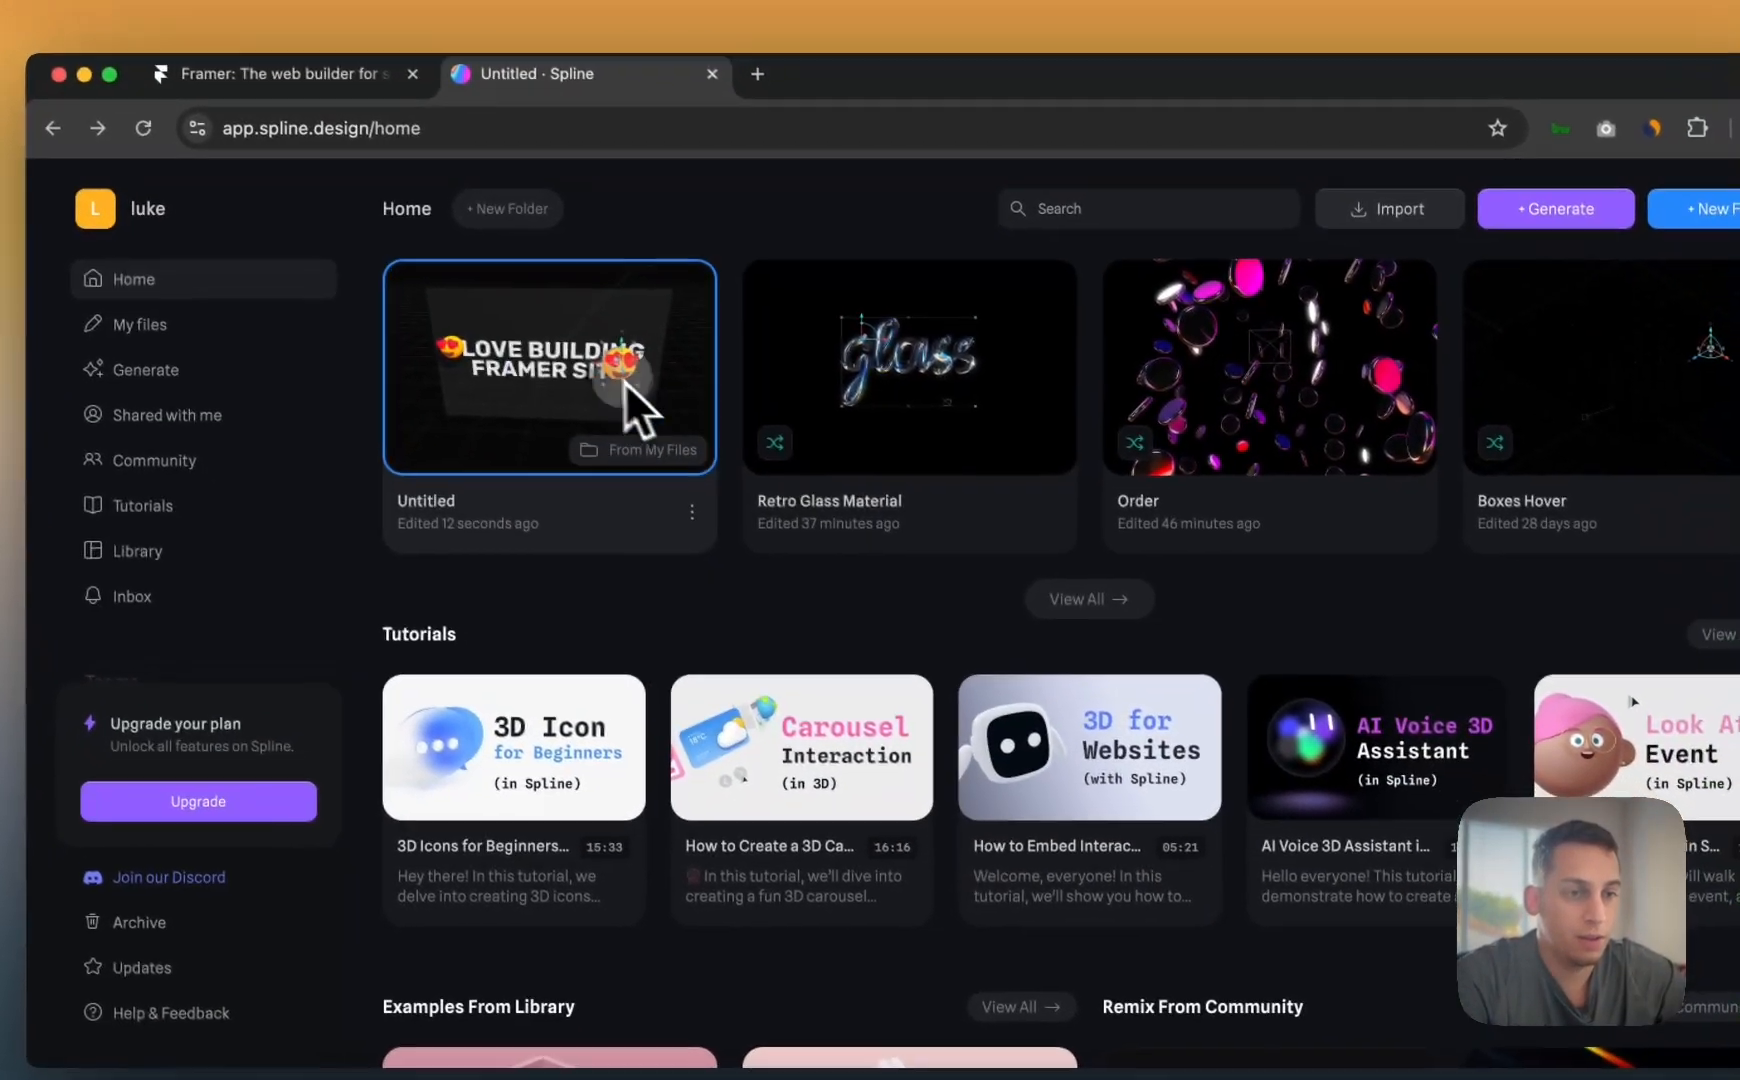
pyautogui.click(738, 464)
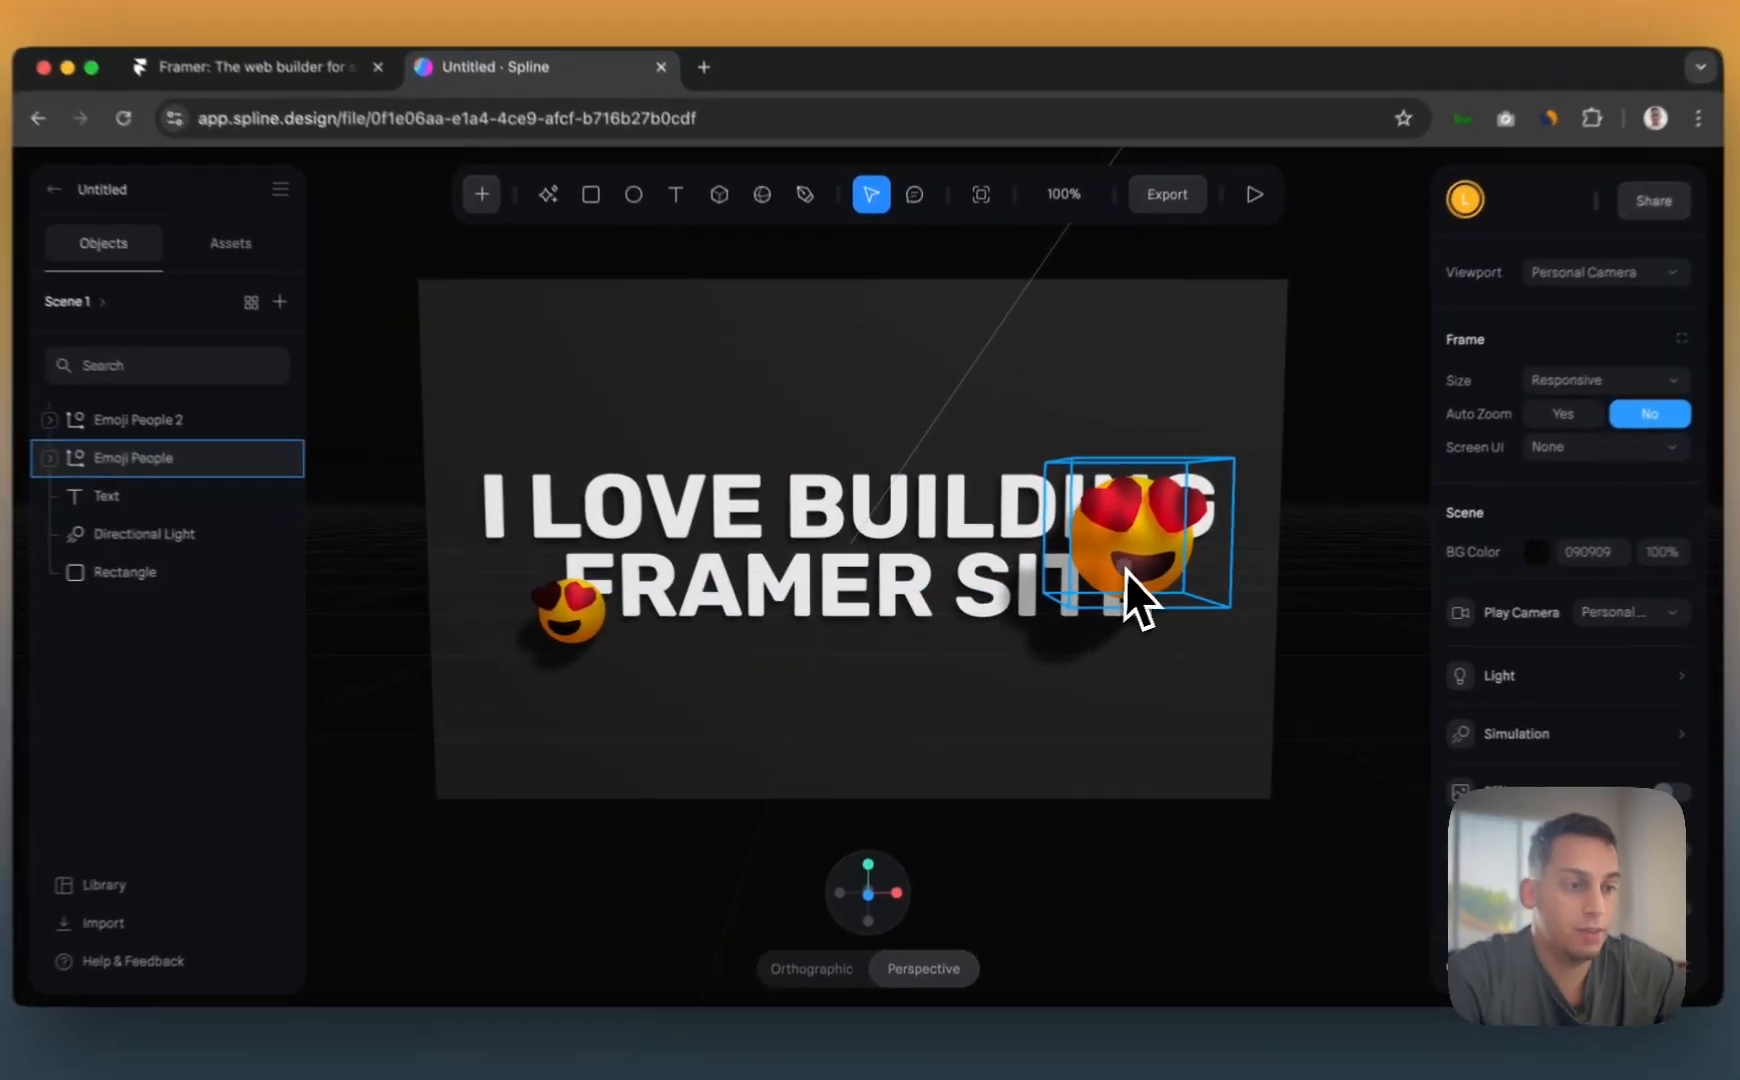
pyautogui.click(1102, 580)
pyautogui.click(607, 615)
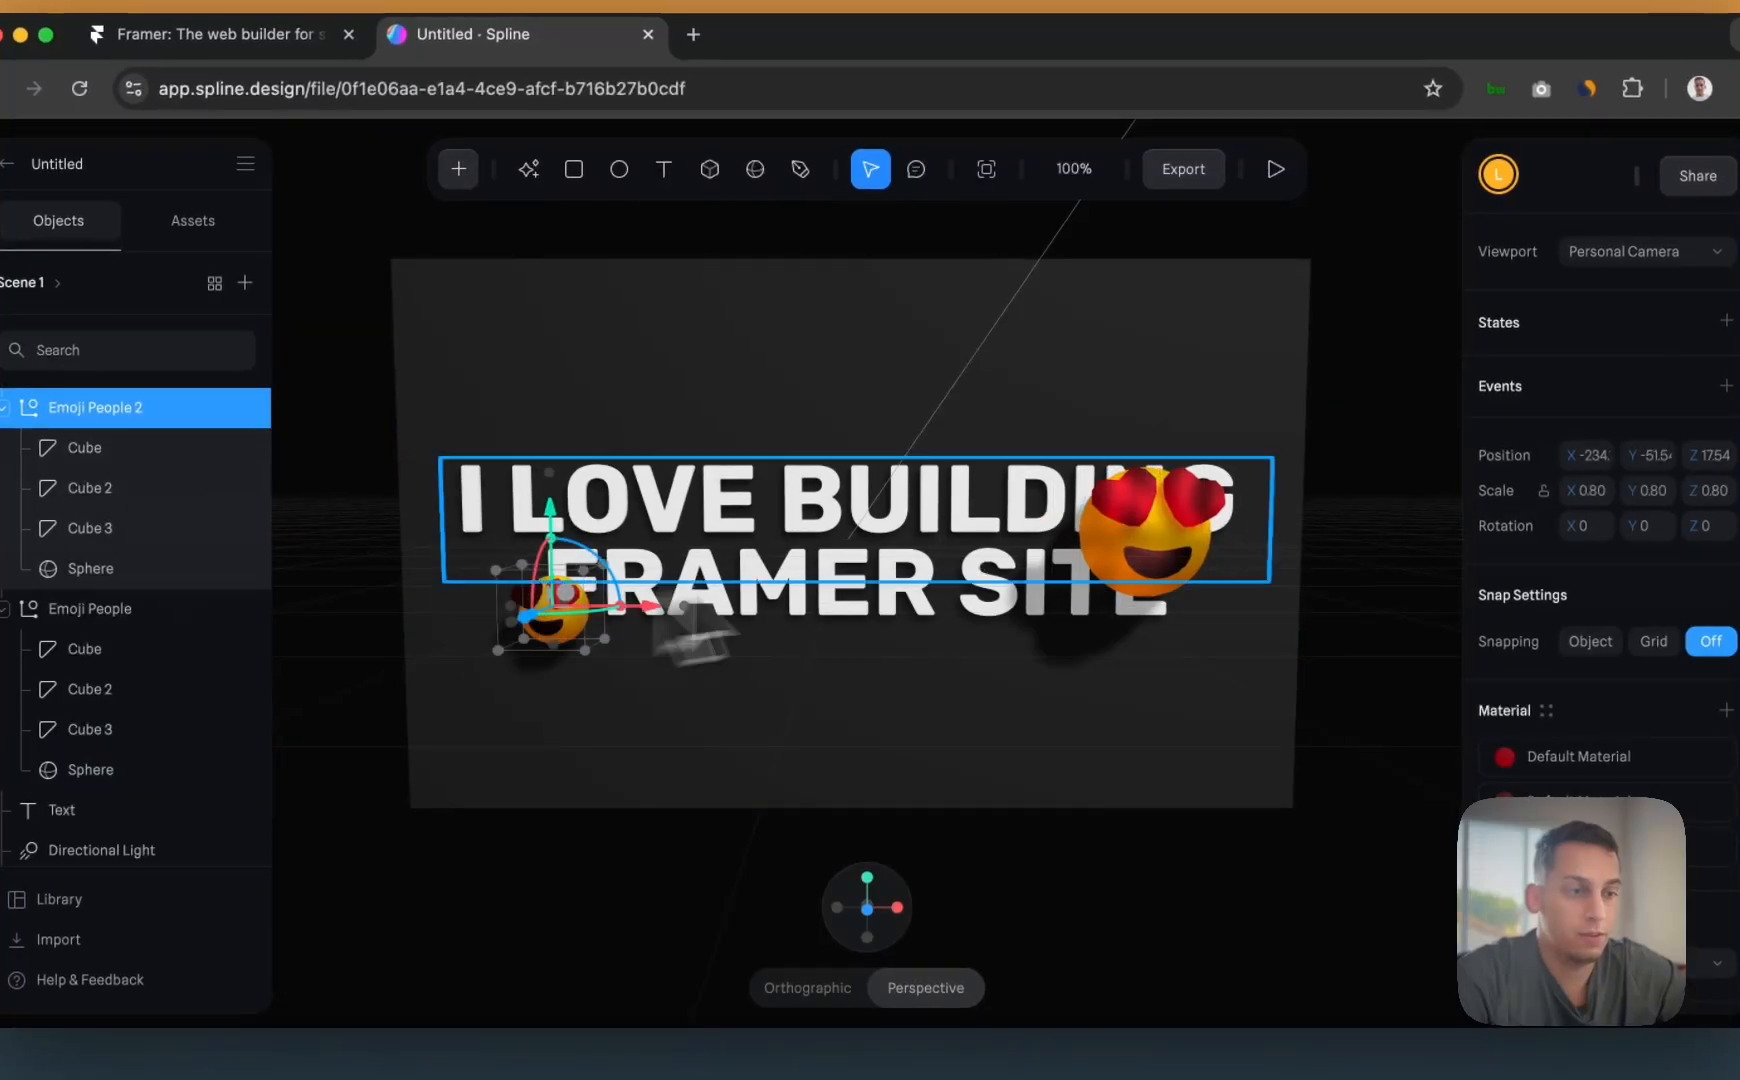
pyautogui.click(1185, 575)
pyautogui.click(652, 668)
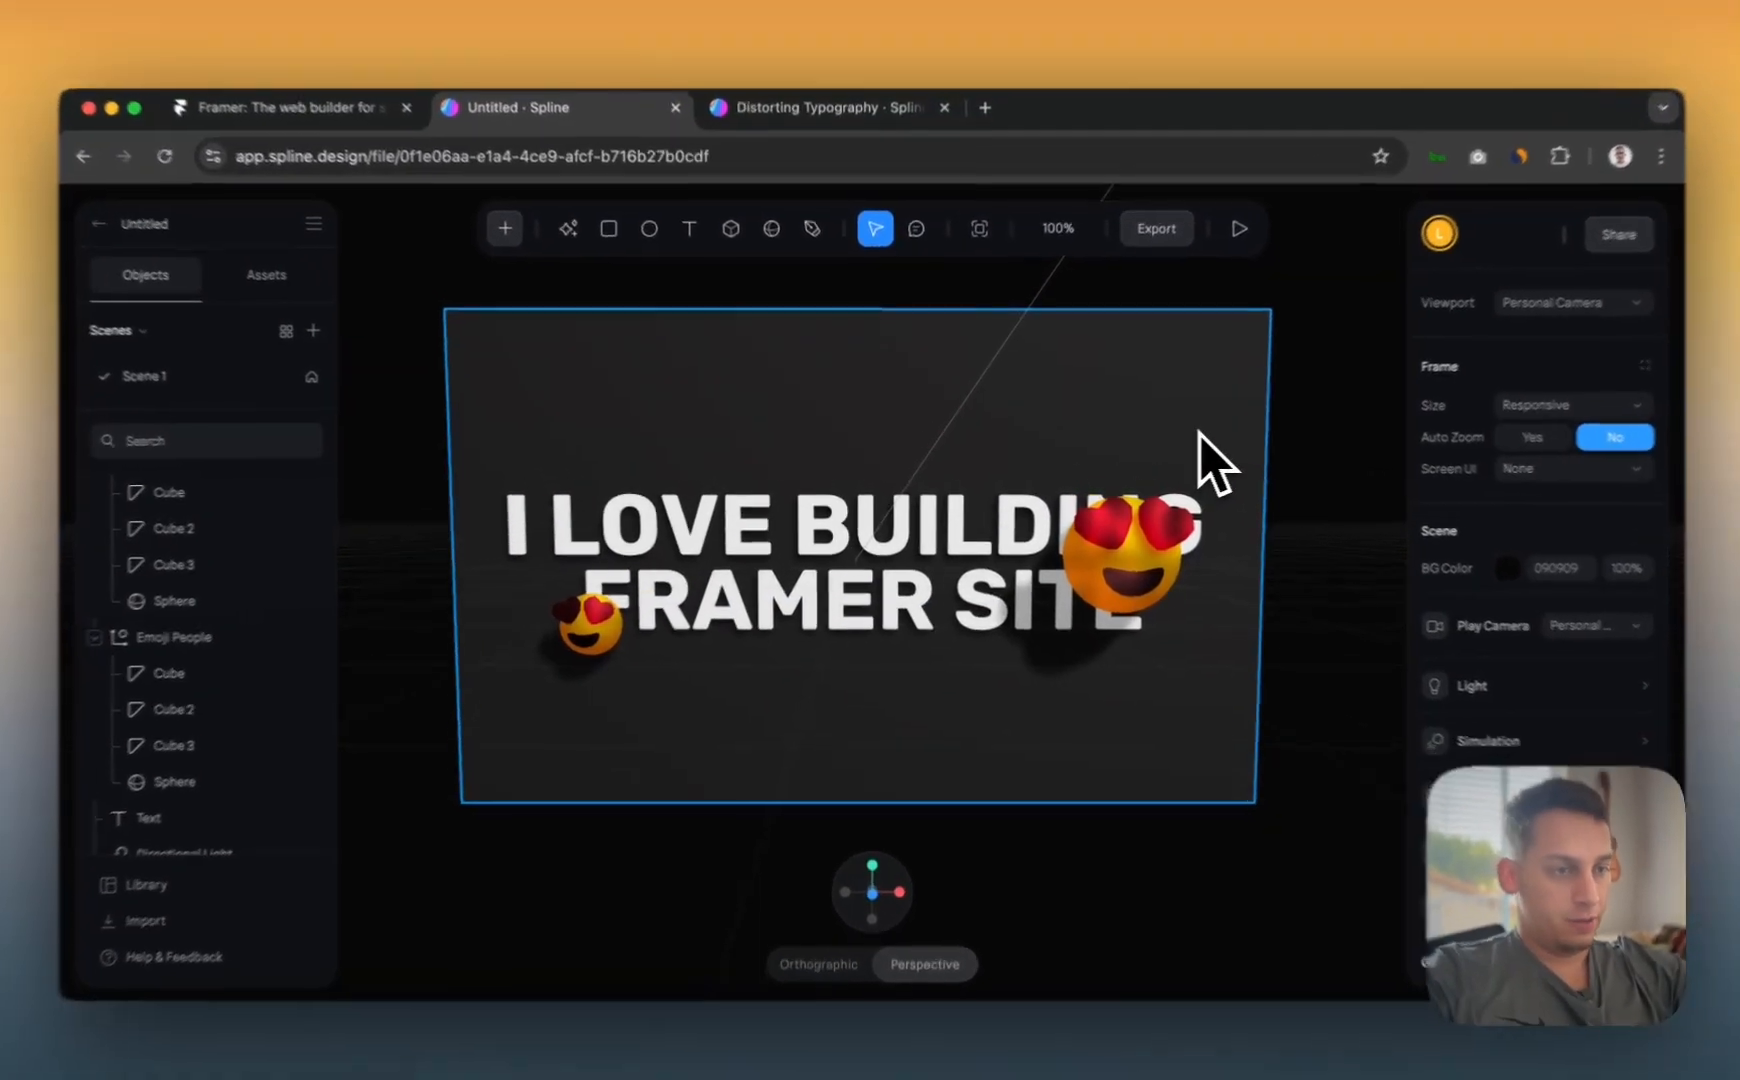
# - Delete the rectangular backdrop behind the headline text and emojis
pyautogui.click(1216, 446)
pyautogui.press('BackSpace')
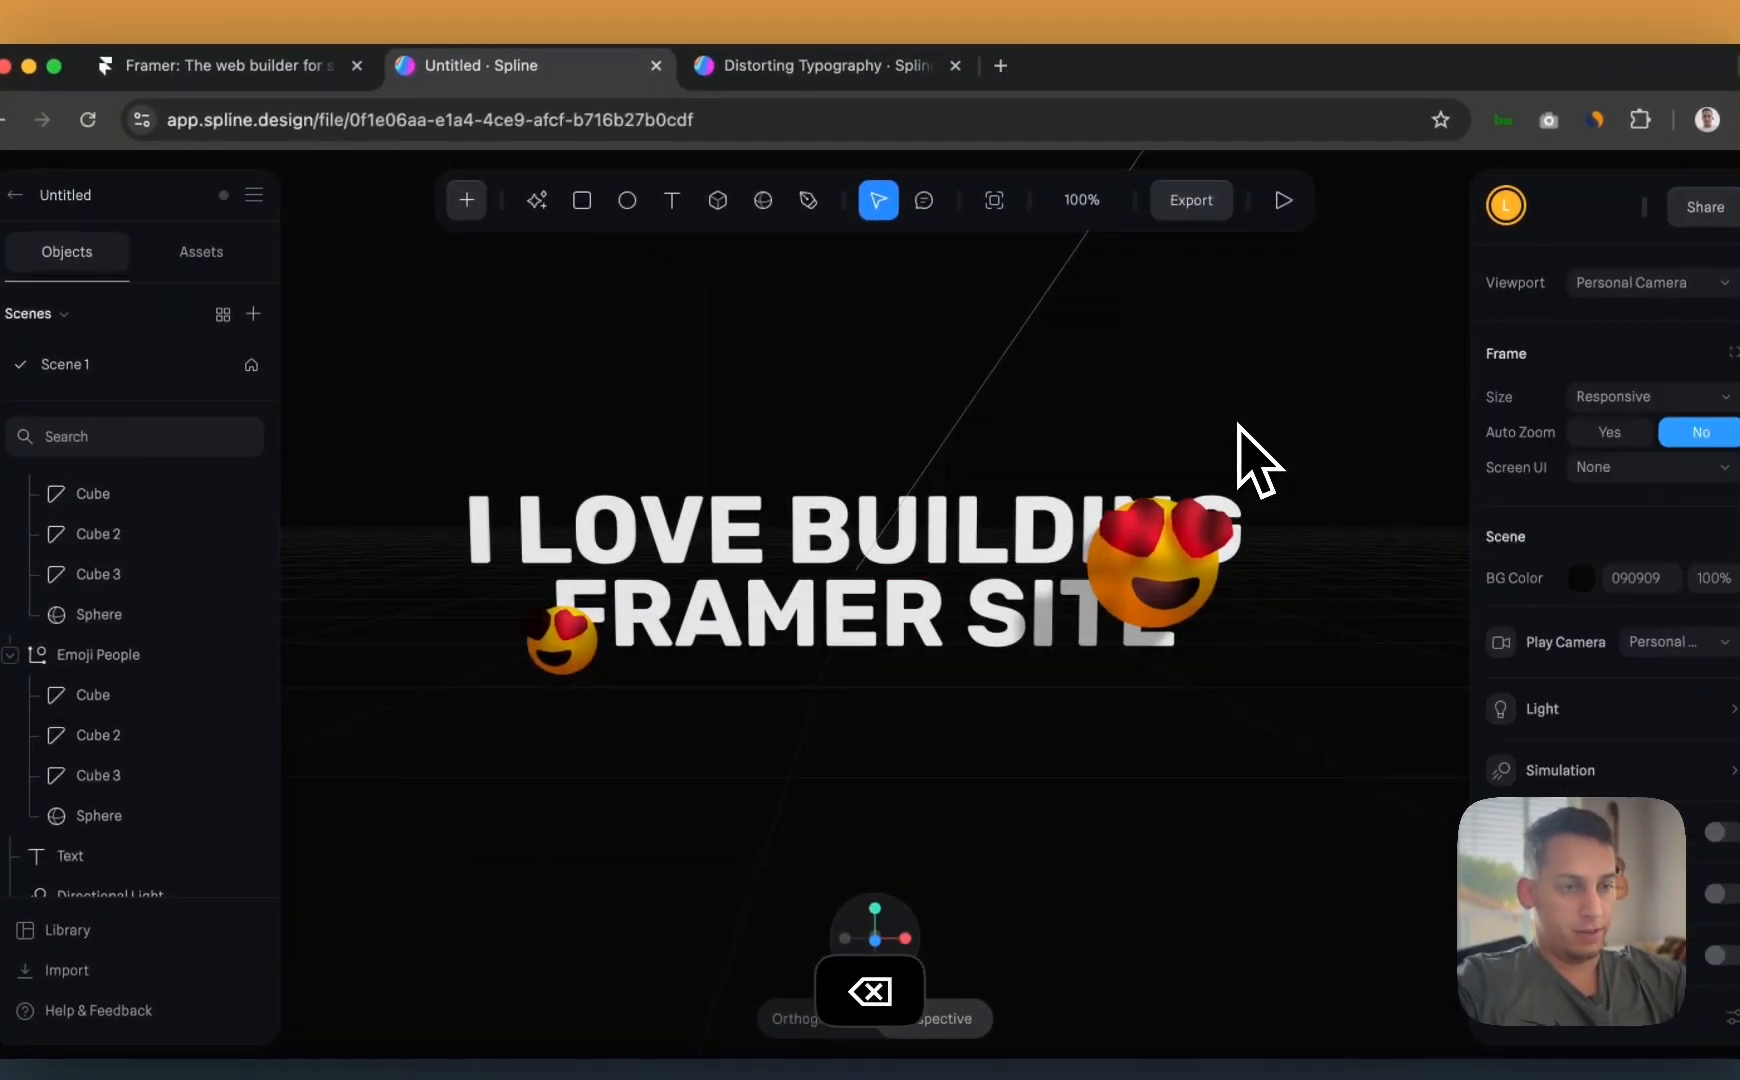
pyautogui.click(970, 518)
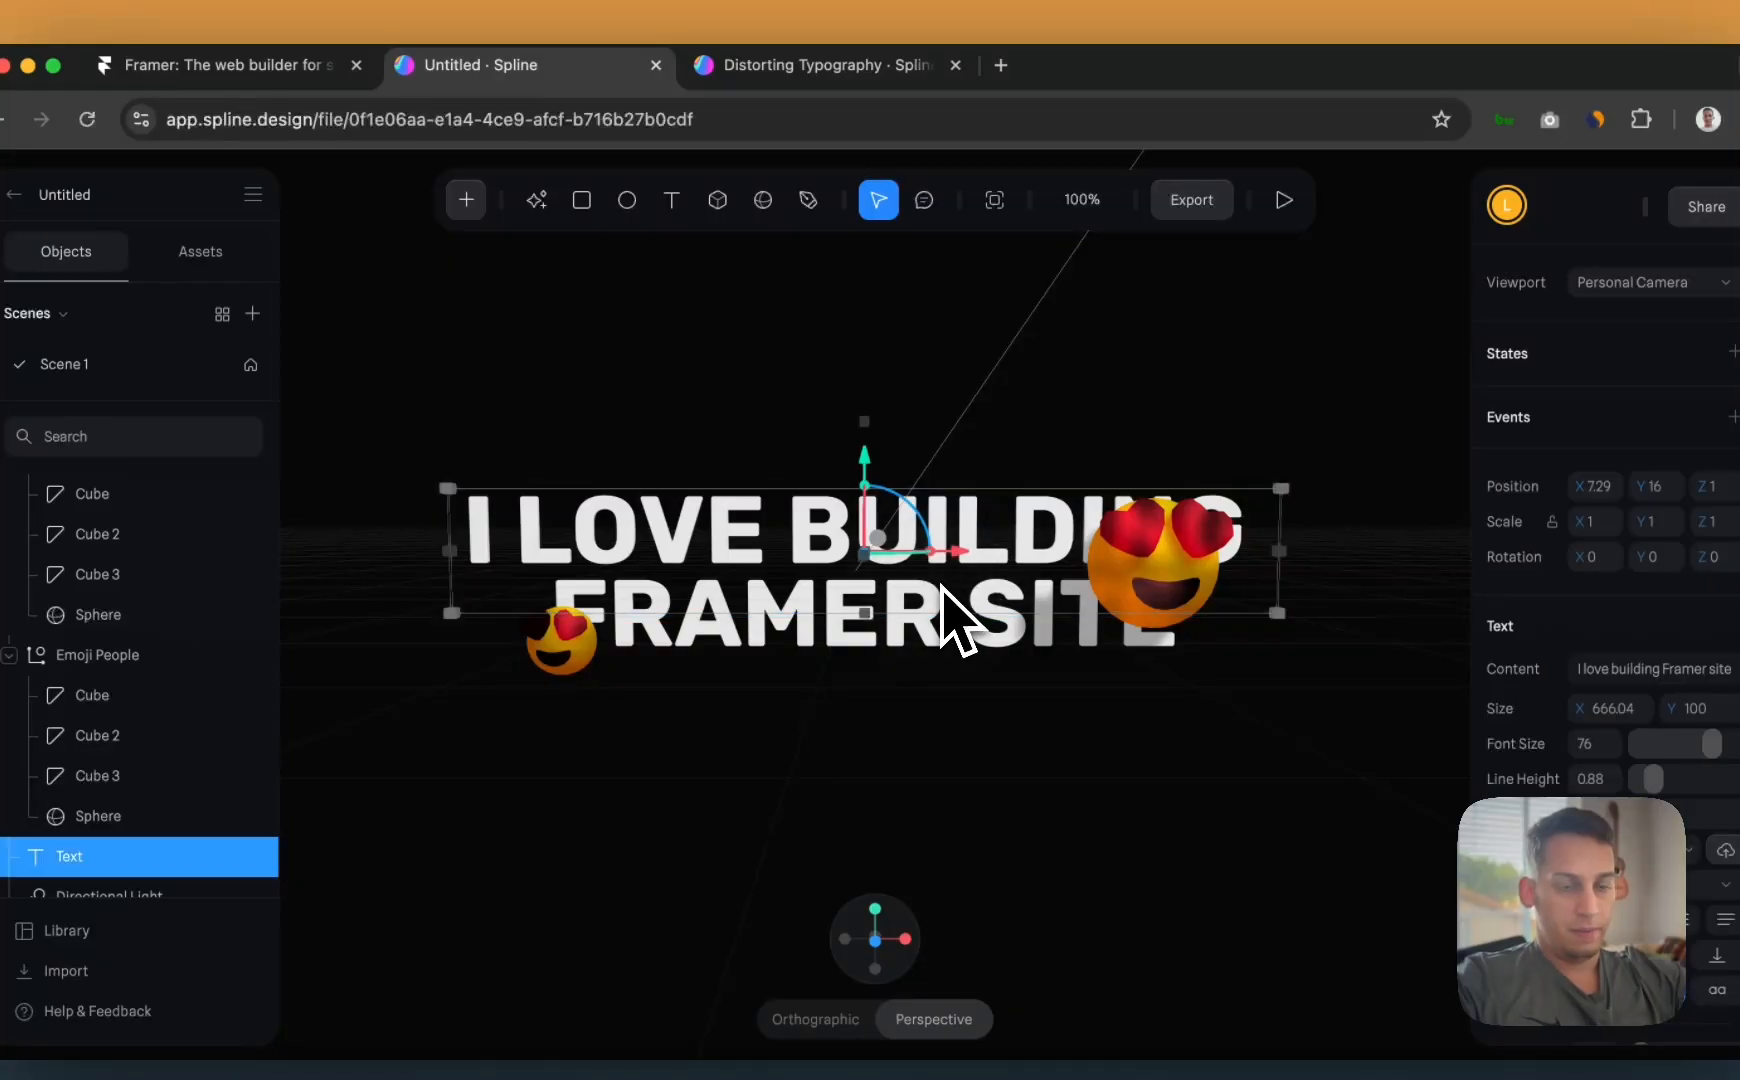
pyautogui.click(763, 704)
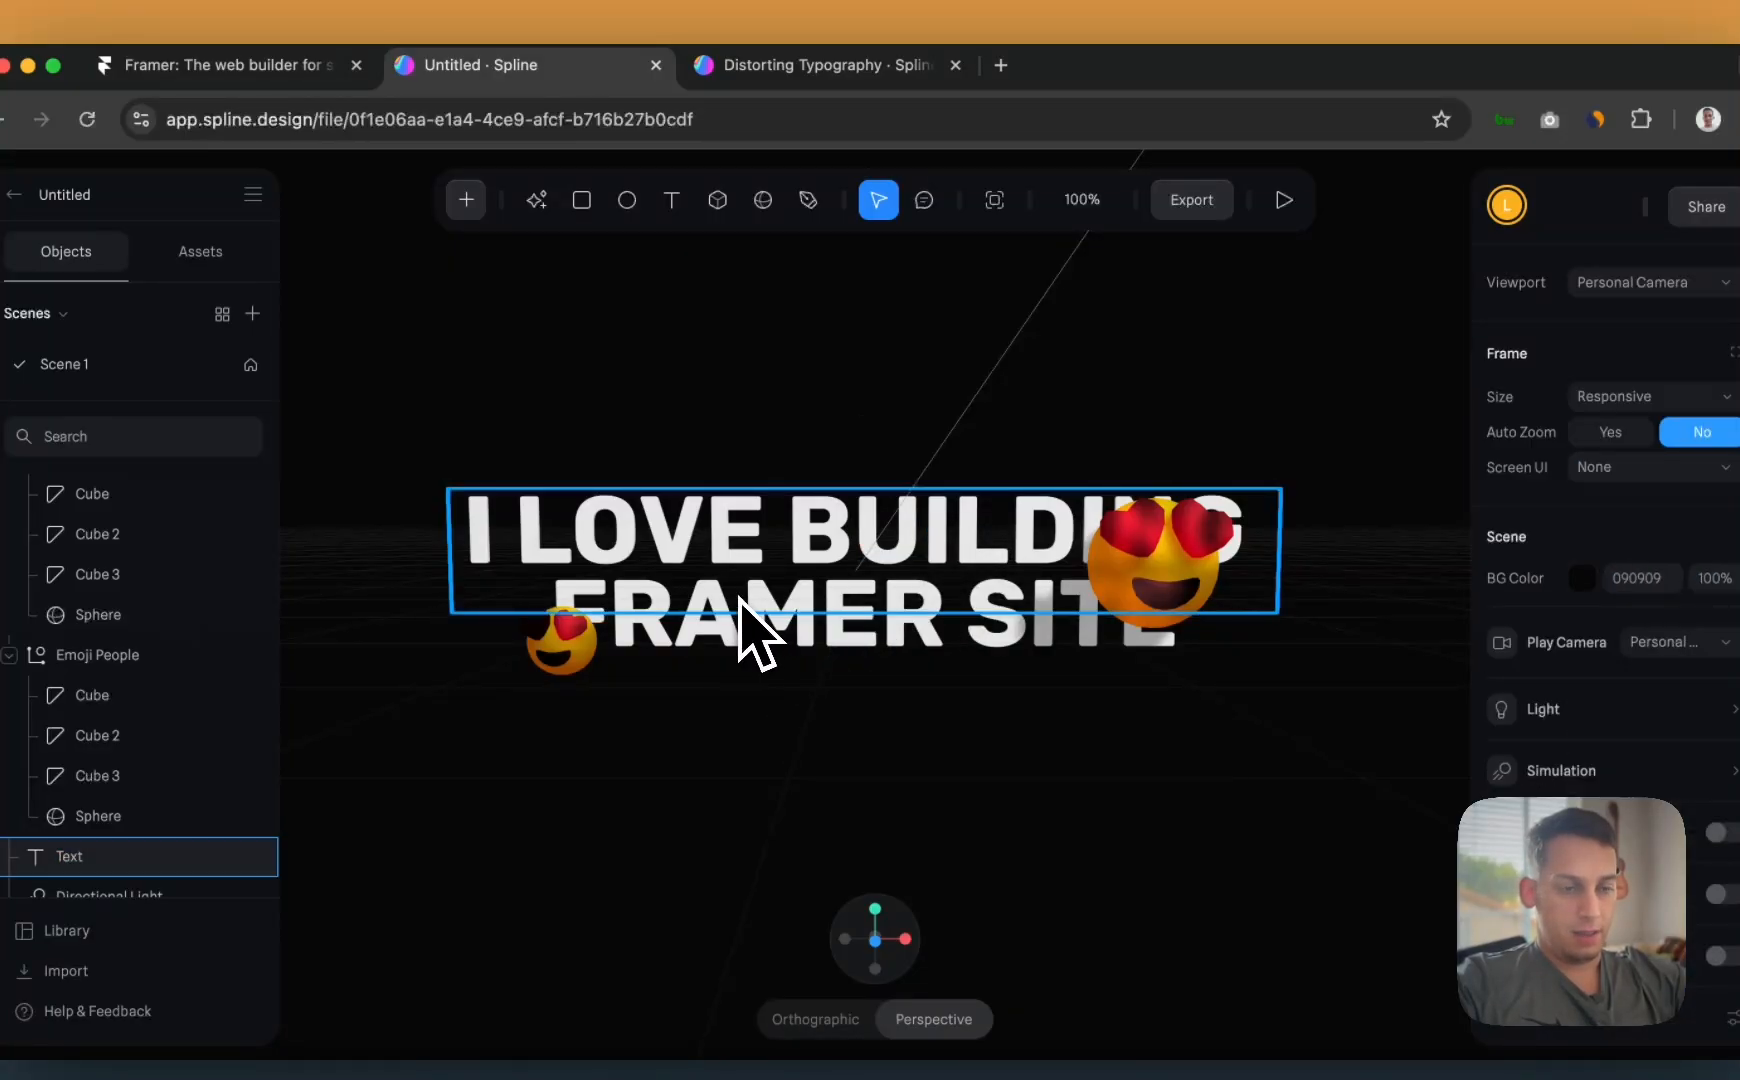
# - Increase the headline text's font size to 120
pyautogui.click(748, 628)
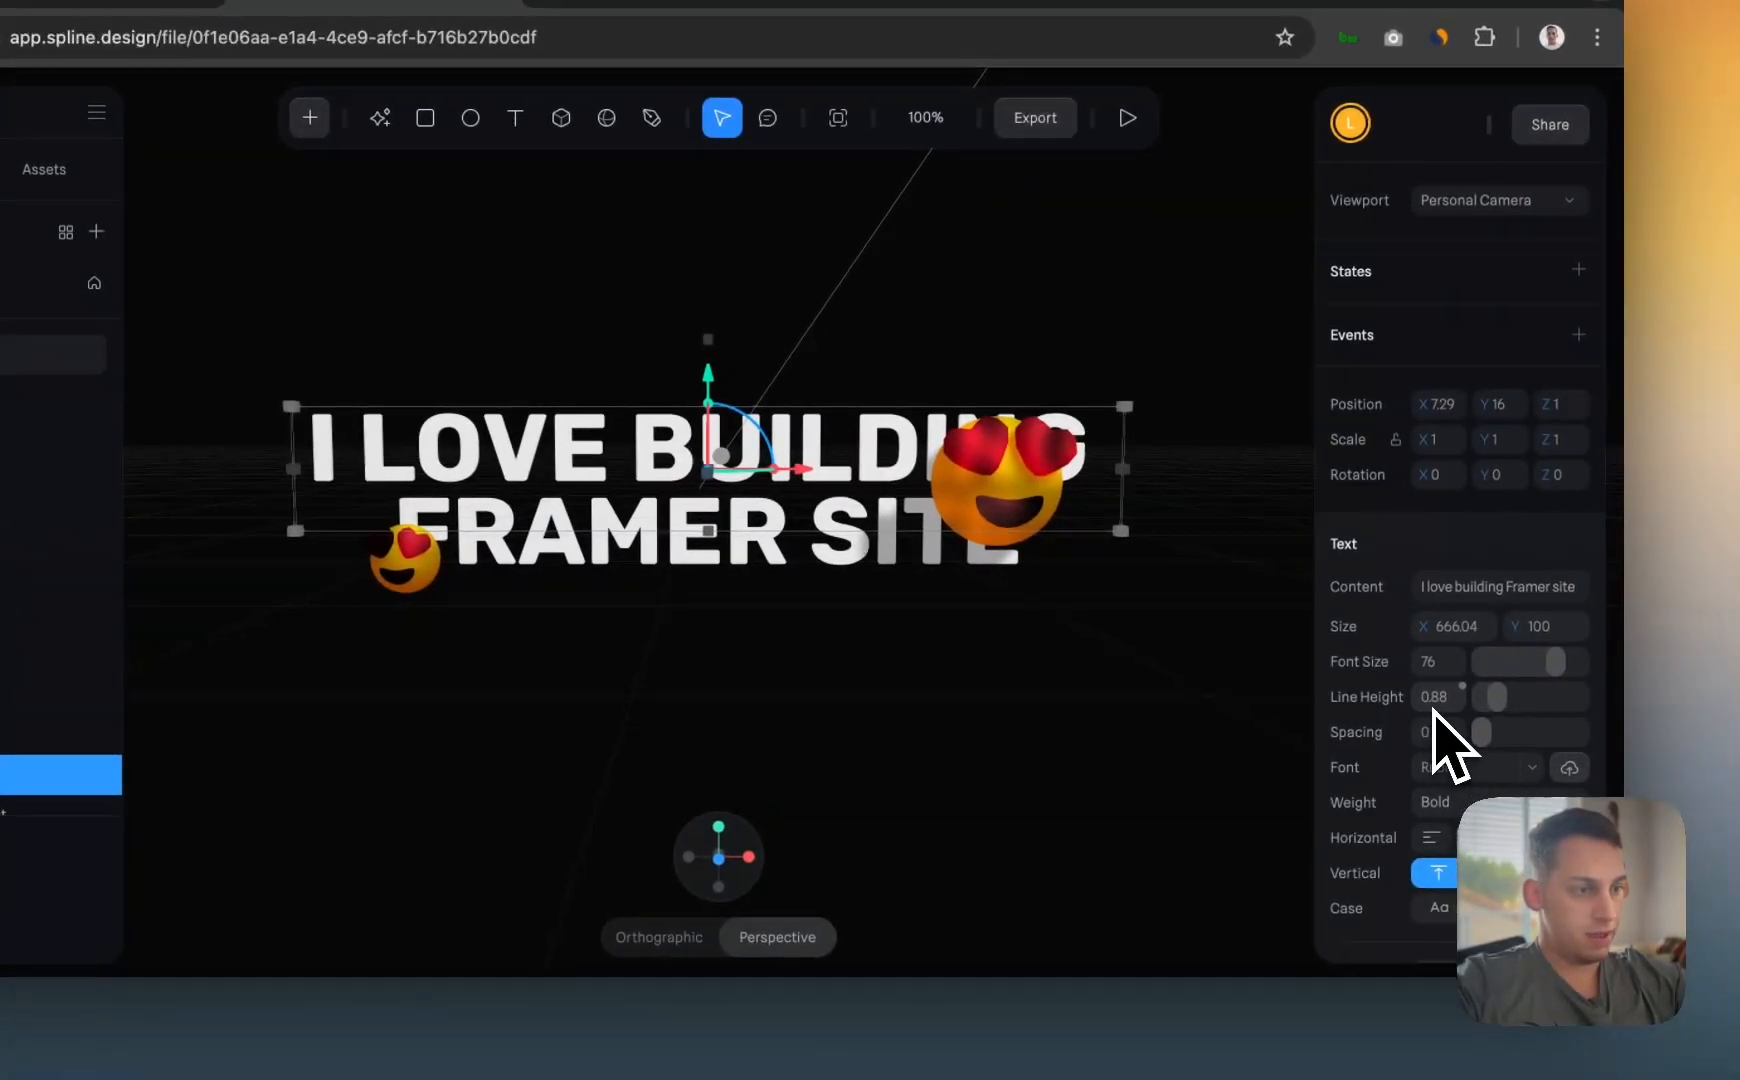
pyautogui.click(1565, 678)
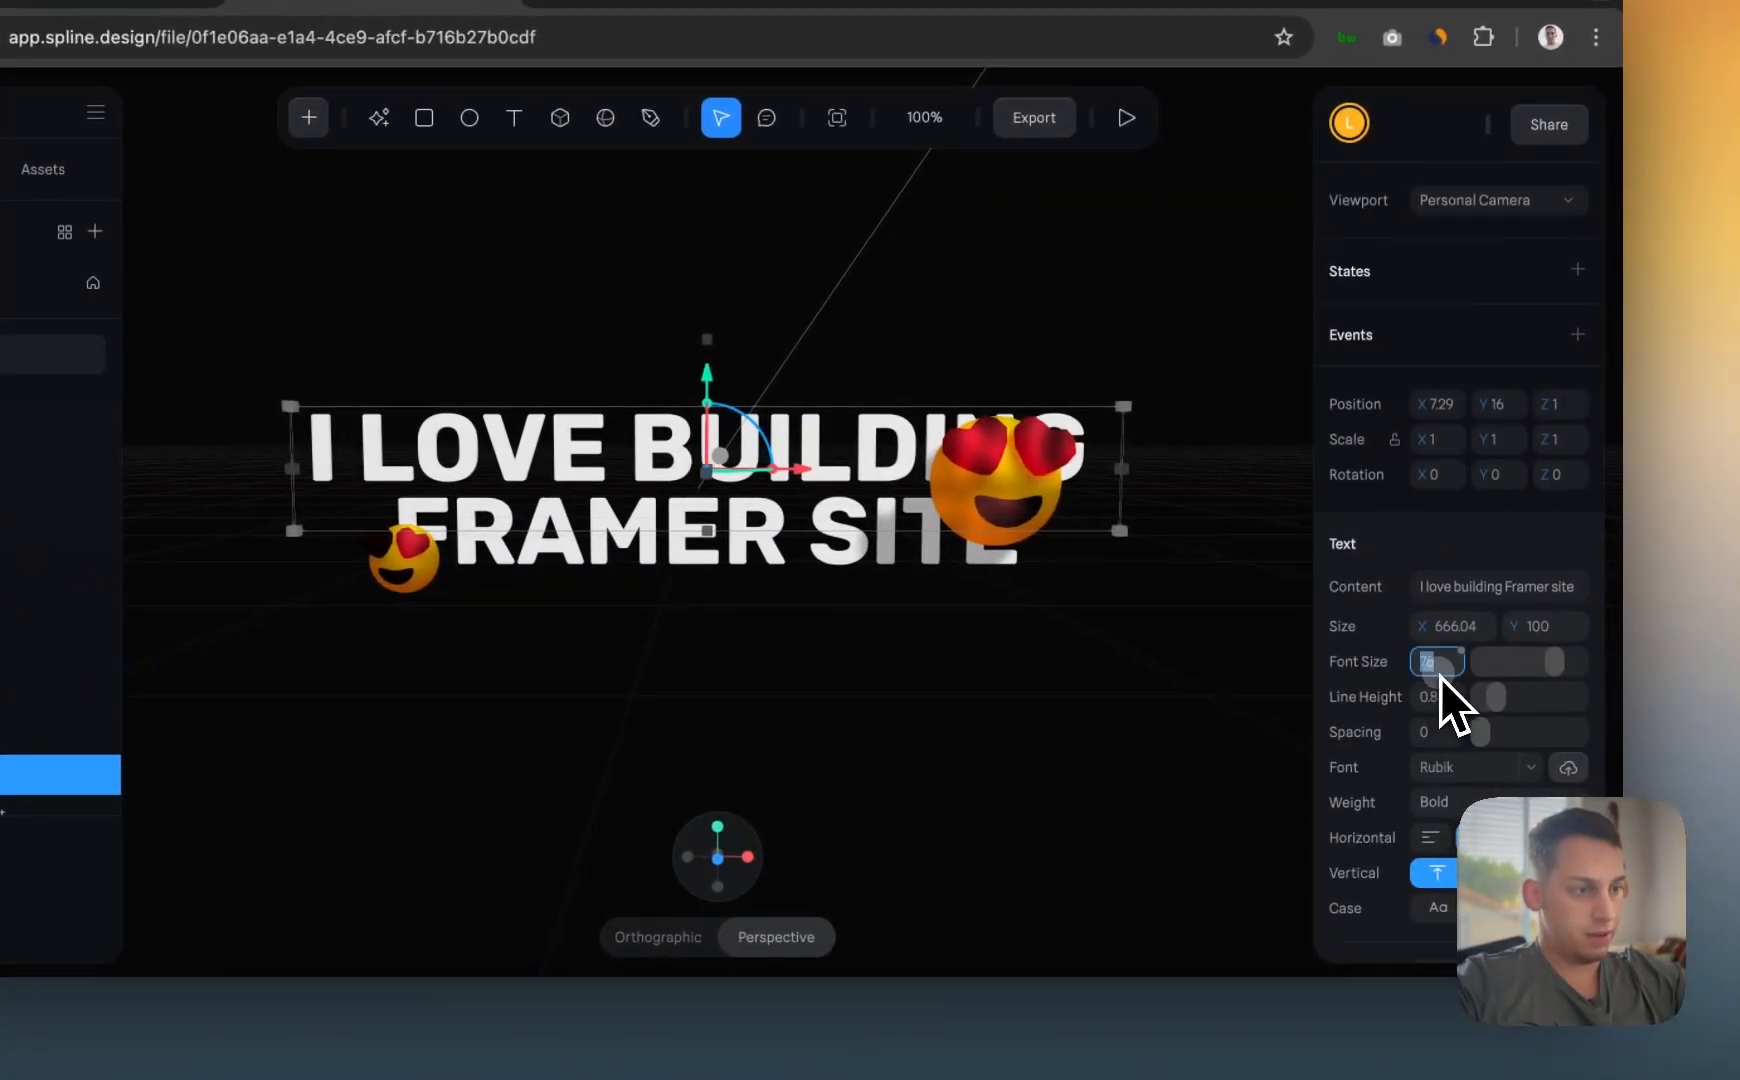
pyautogui.hotkey('shift', 'Up')
pyautogui.hotkey('shift', 'Up')
pyautogui.hotkey('shift', 'Up')
pyautogui.hotkey('shift', 'Up')
pyautogui.hotkey('shift', 'Up')
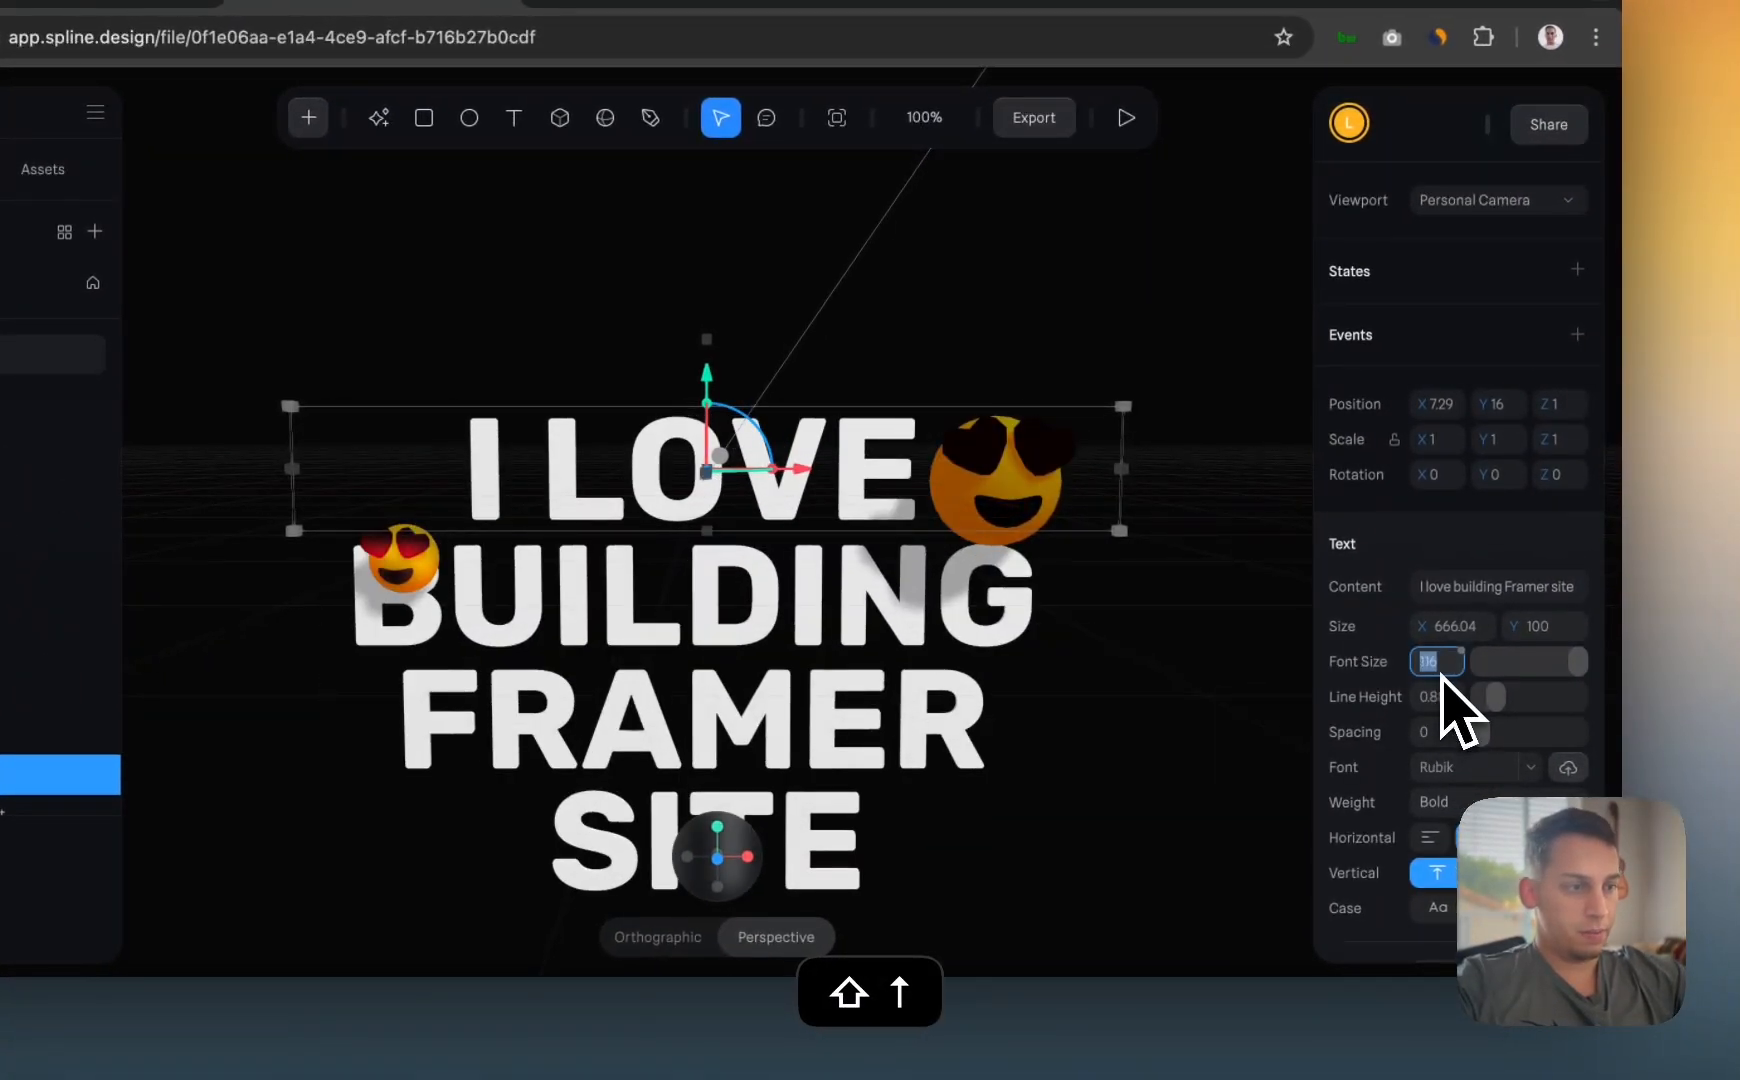
pyautogui.press('Down')
pyautogui.press('Down')
pyautogui.press('Down')
pyautogui.press('Down')
pyautogui.press('Down')
pyautogui.press('Down')
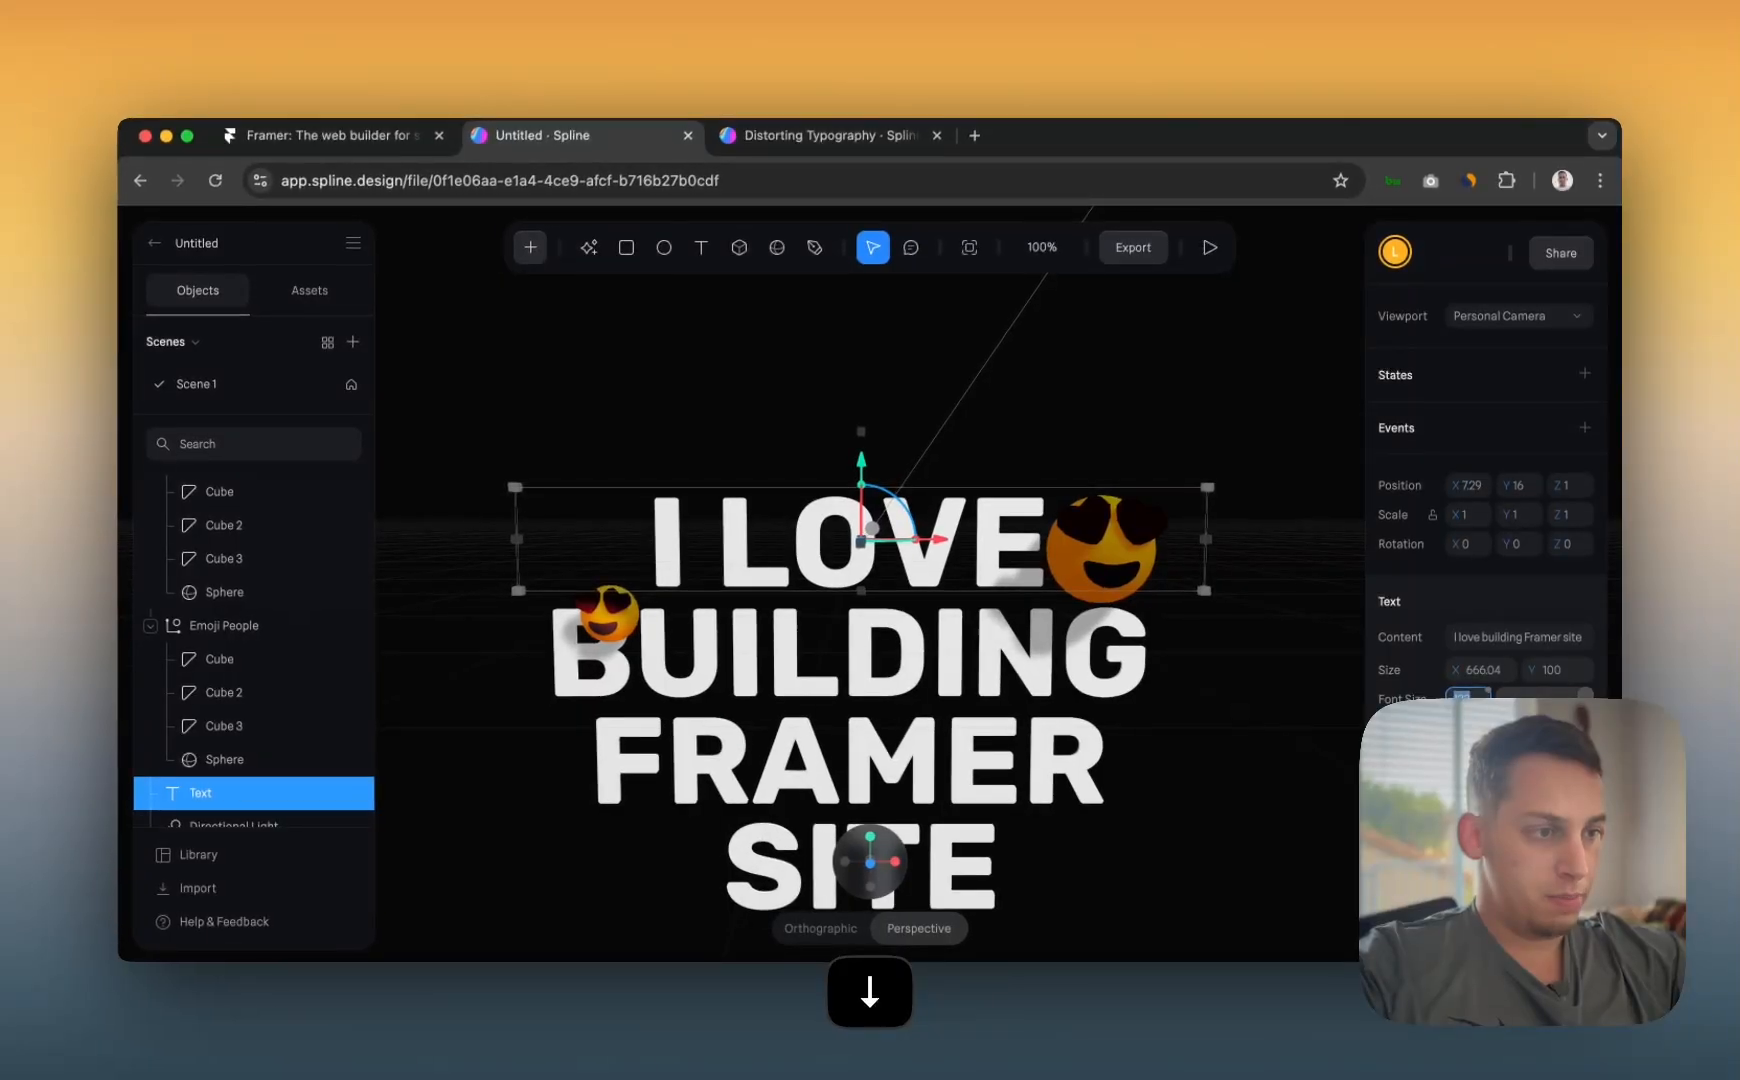
# - Widen the headline's text box to about 996 so the sentence wraps onto two lines
pyautogui.moveTo(1236, 538); pyautogui.dragTo(1397, 590)
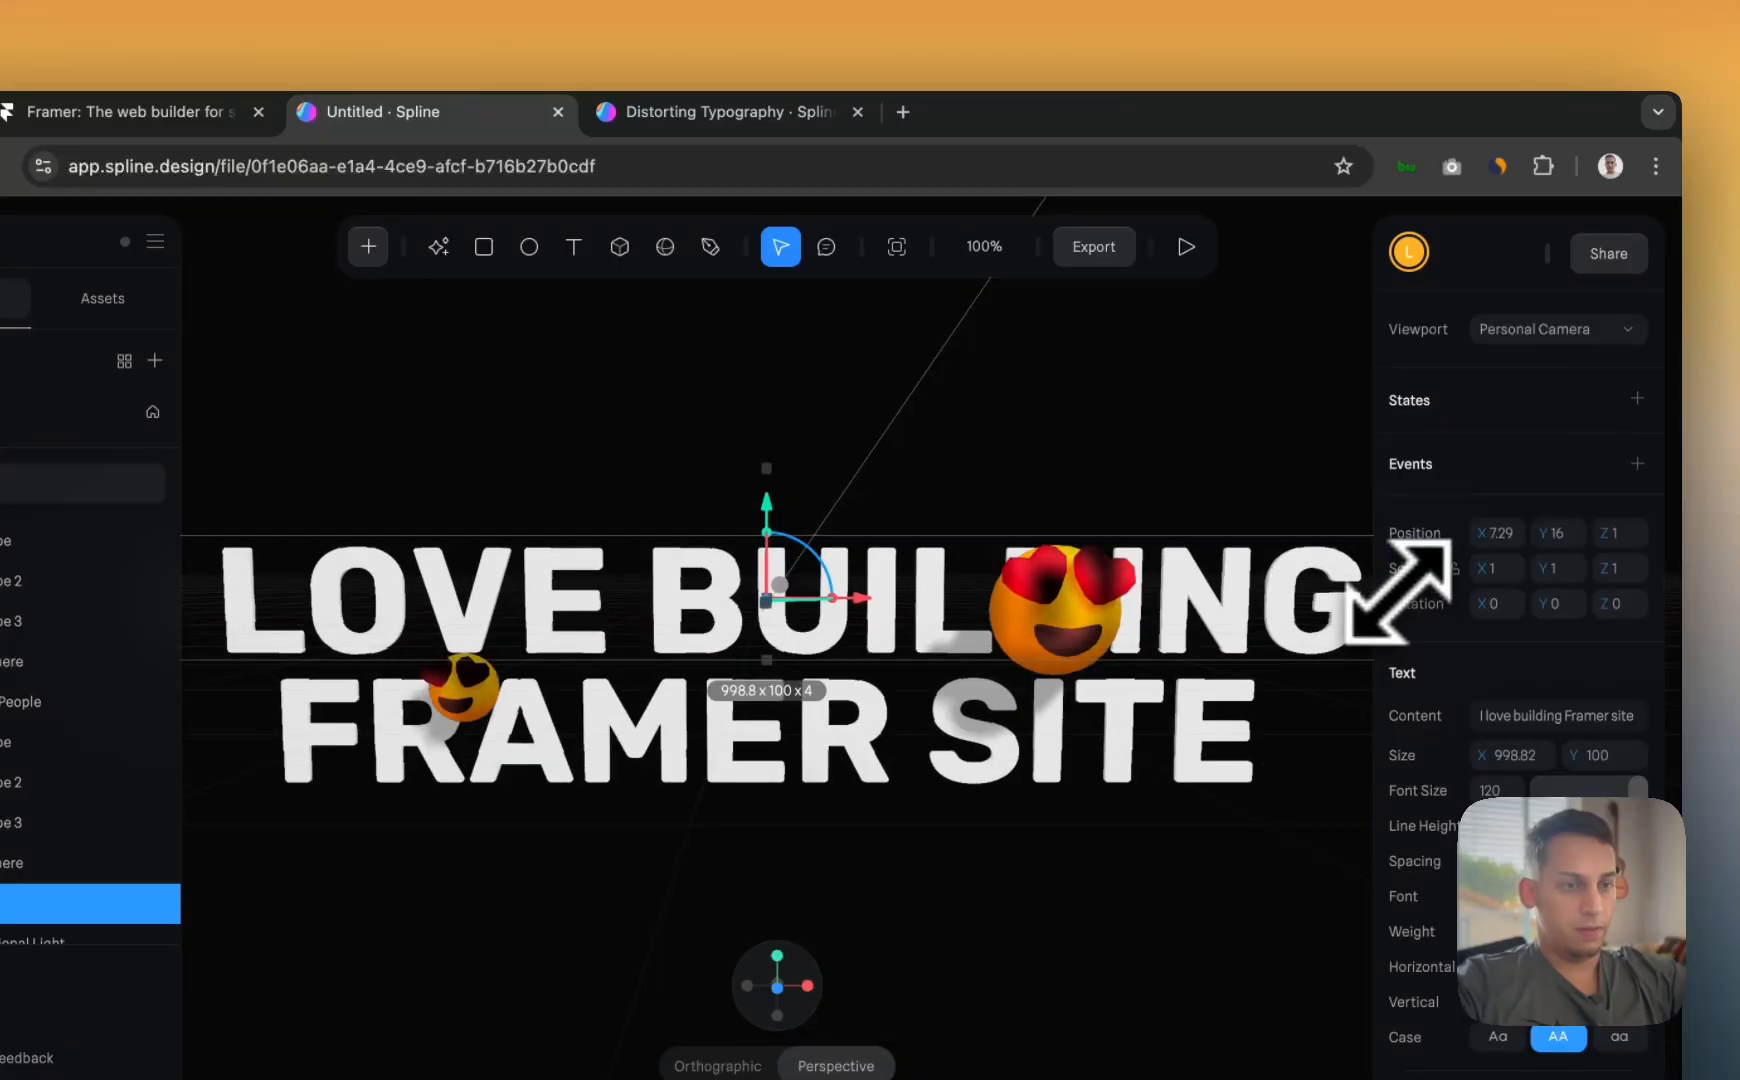
pyautogui.scroll(-2, 1025, 585)
pyautogui.keyDown('ctrl'); pyautogui.scroll(-5, 1020, 590); pyautogui.keyUp('ctrl')
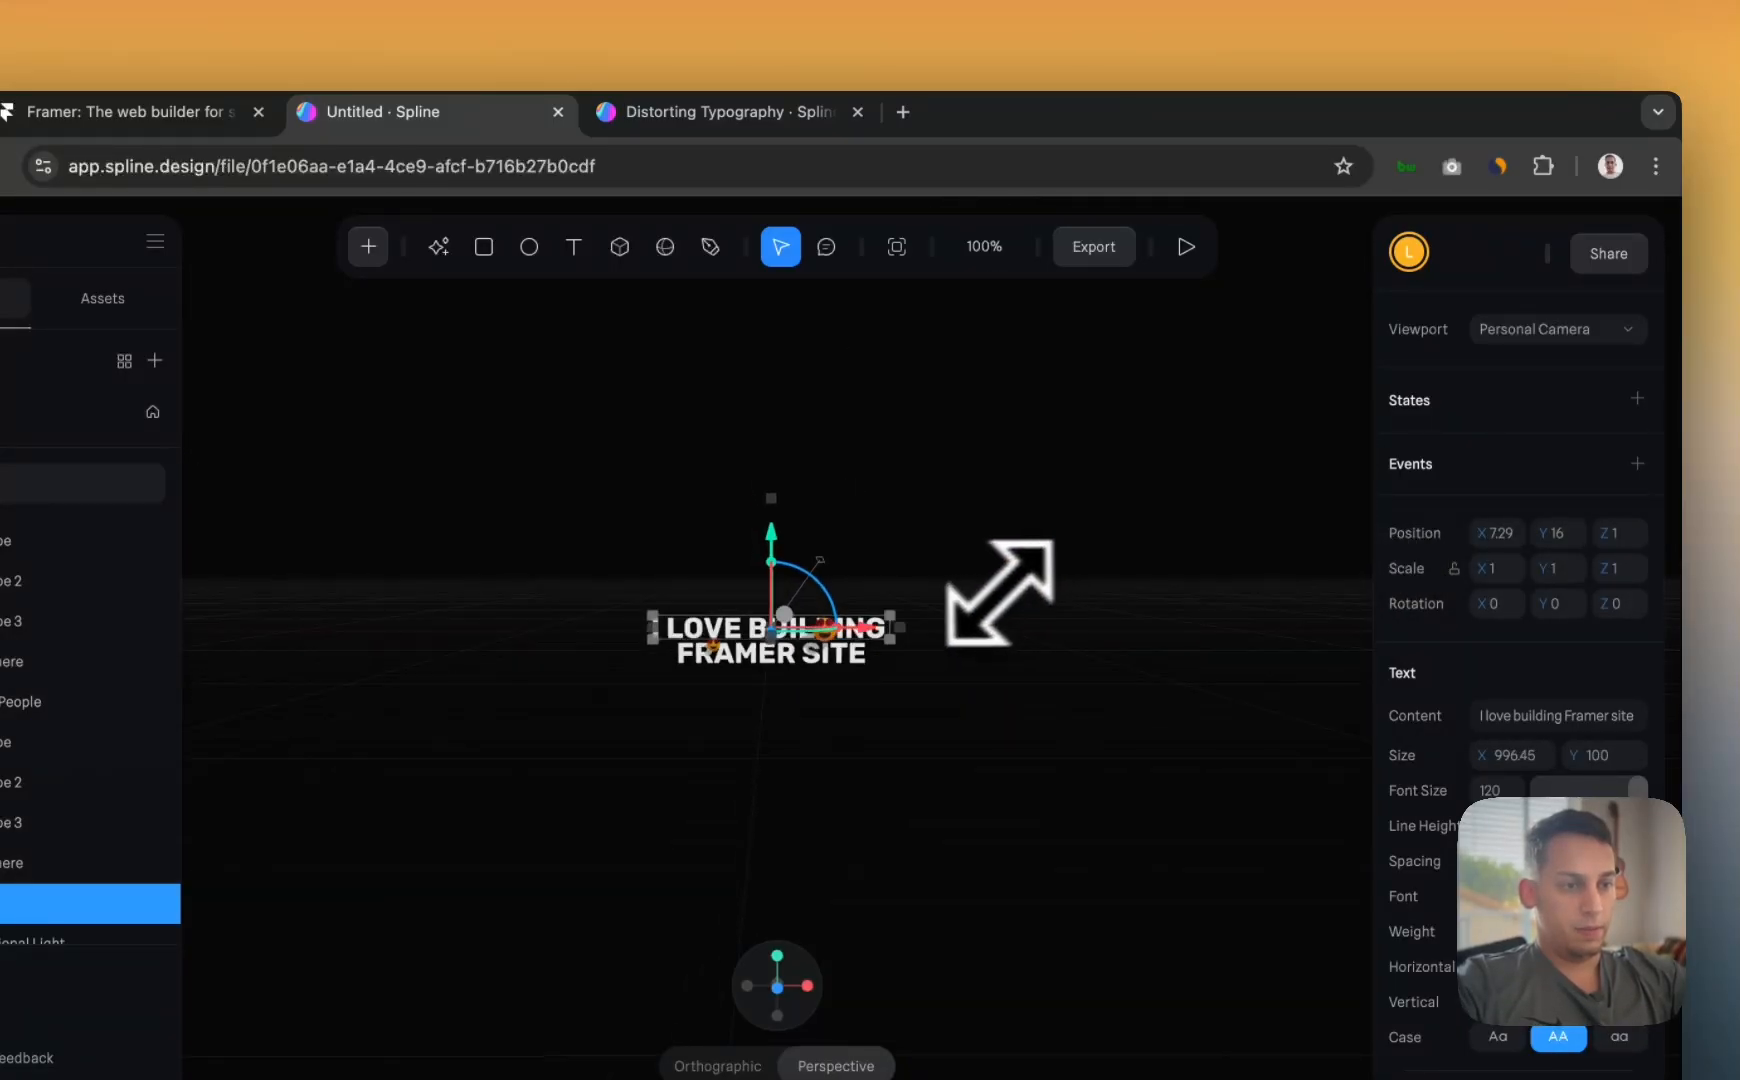
# - Resize the scene frame to a custom size of about 629 × 368 around the headline and close frame editing
pyautogui.click(897, 247)
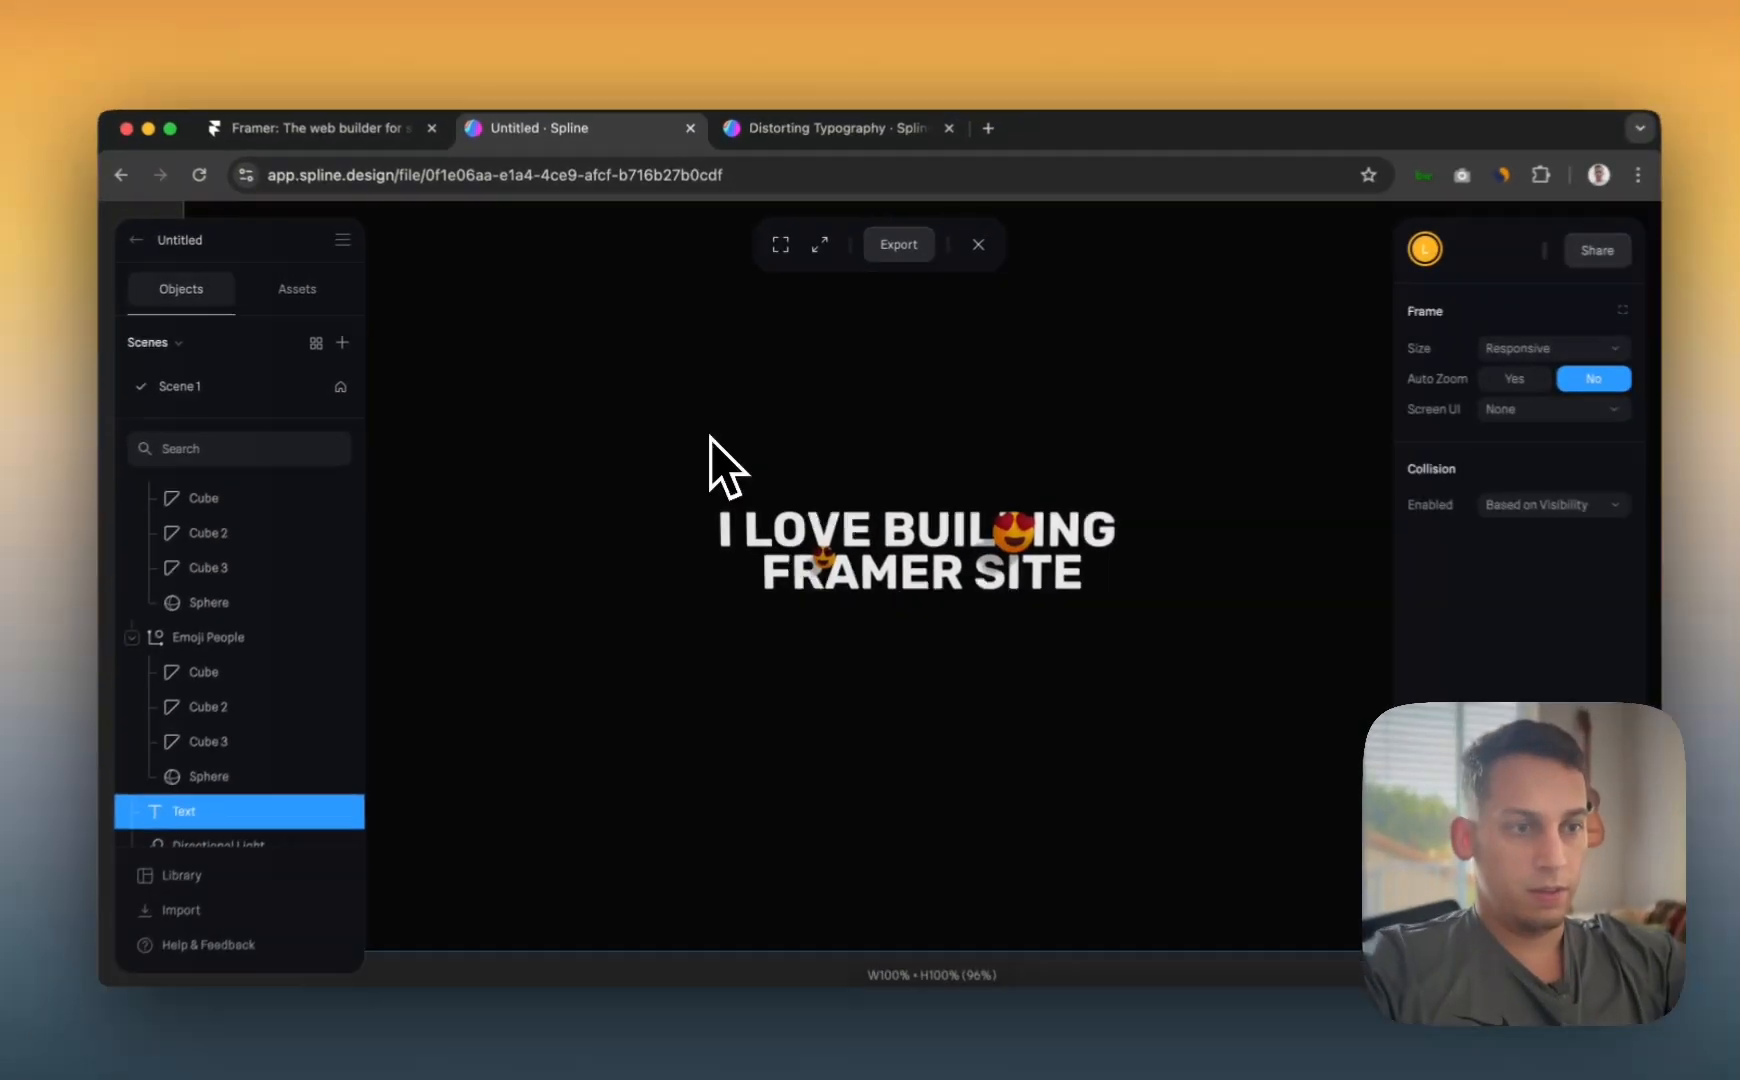
pyautogui.keyDown('ctrl'); pyautogui.scroll(-5, 709, 436); pyautogui.keyUp('ctrl')
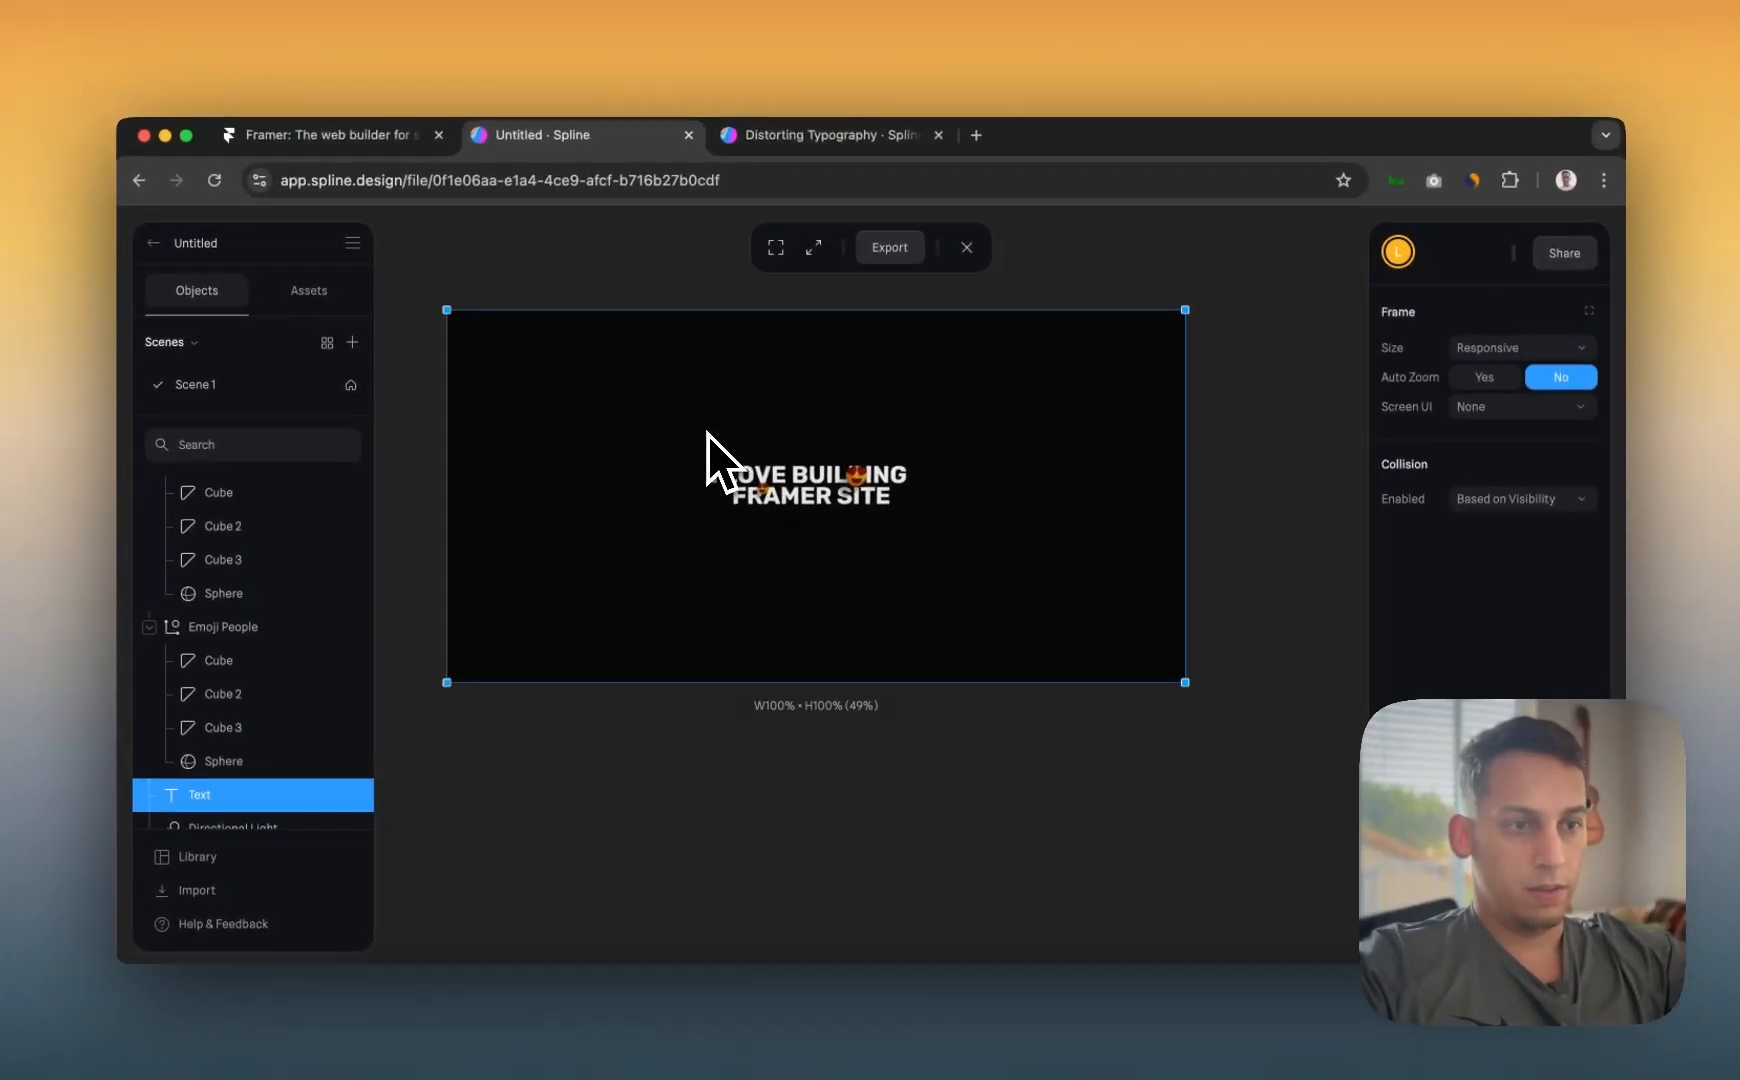
pyautogui.hscroll(-1, 465, 337)
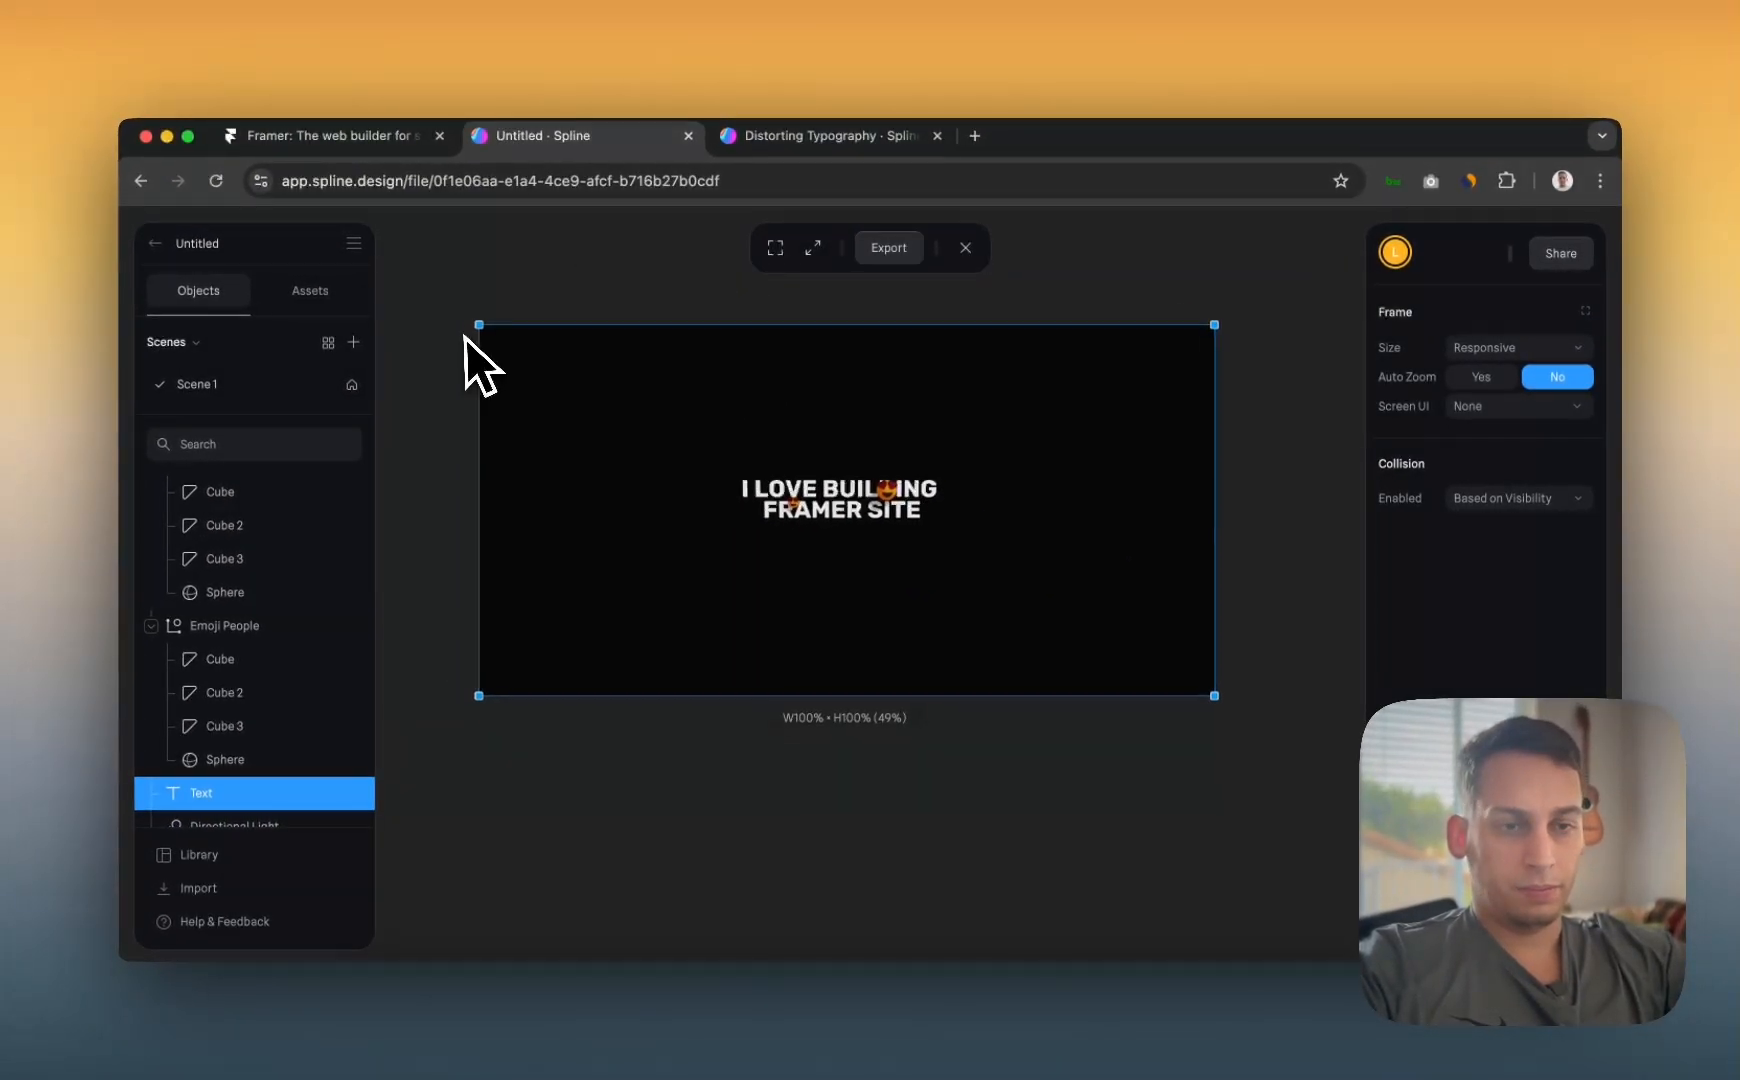
pyautogui.scroll(1, 465, 337)
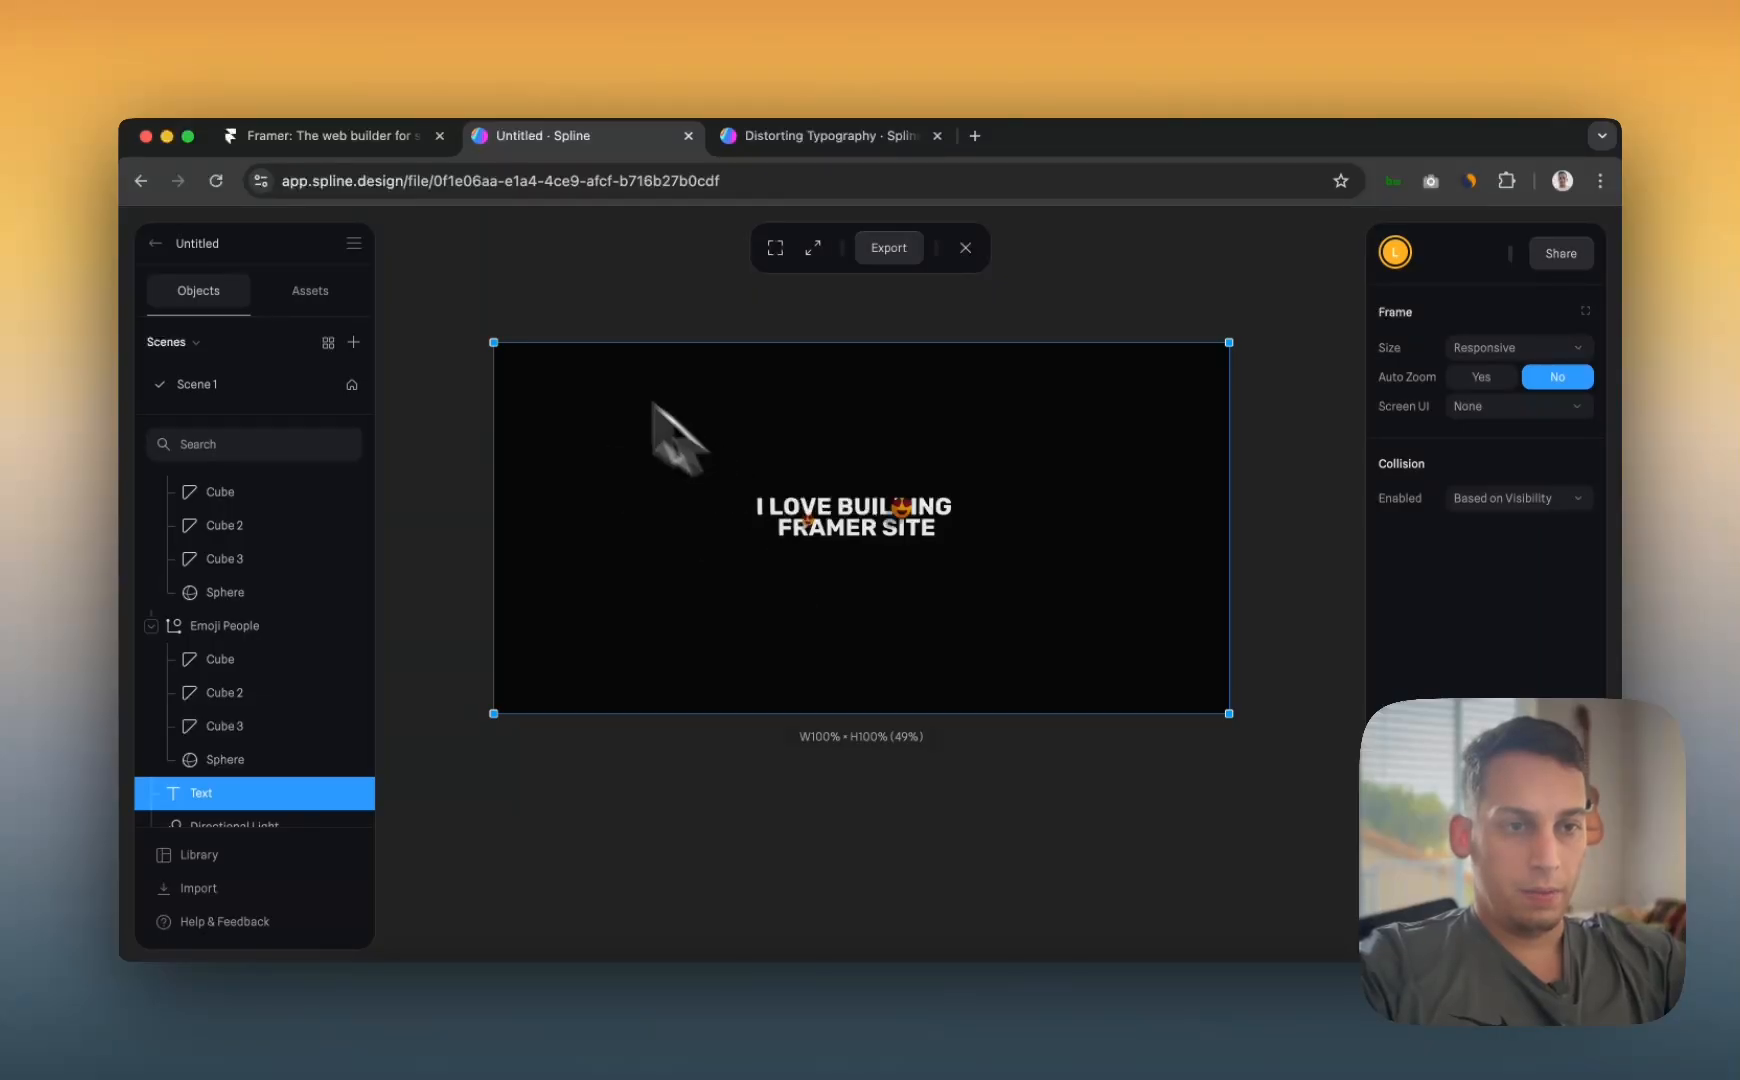
pyautogui.moveTo(493, 343); pyautogui.dragTo(711, 451)
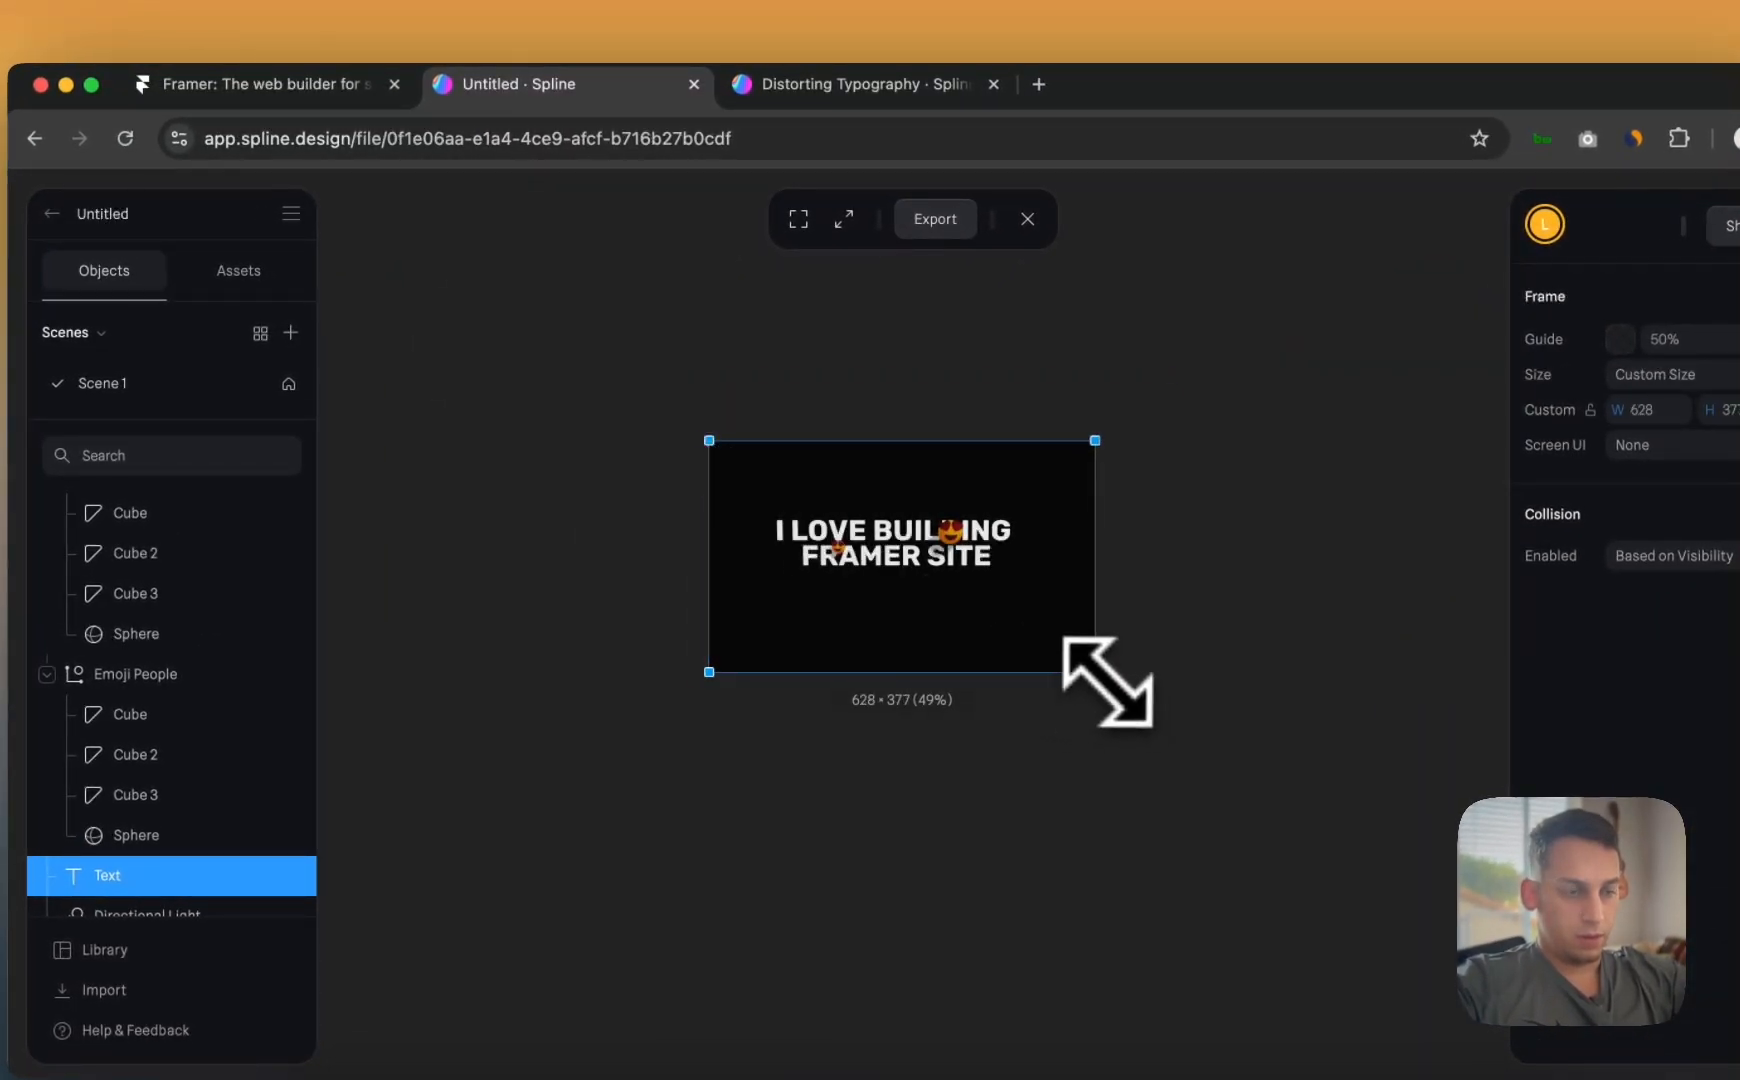
pyautogui.moveTo(1105, 686)
pyautogui.mouseDown()
pyautogui.moveTo(1061, 630)
pyautogui.moveTo(1096, 669)
pyautogui.mouseUp()
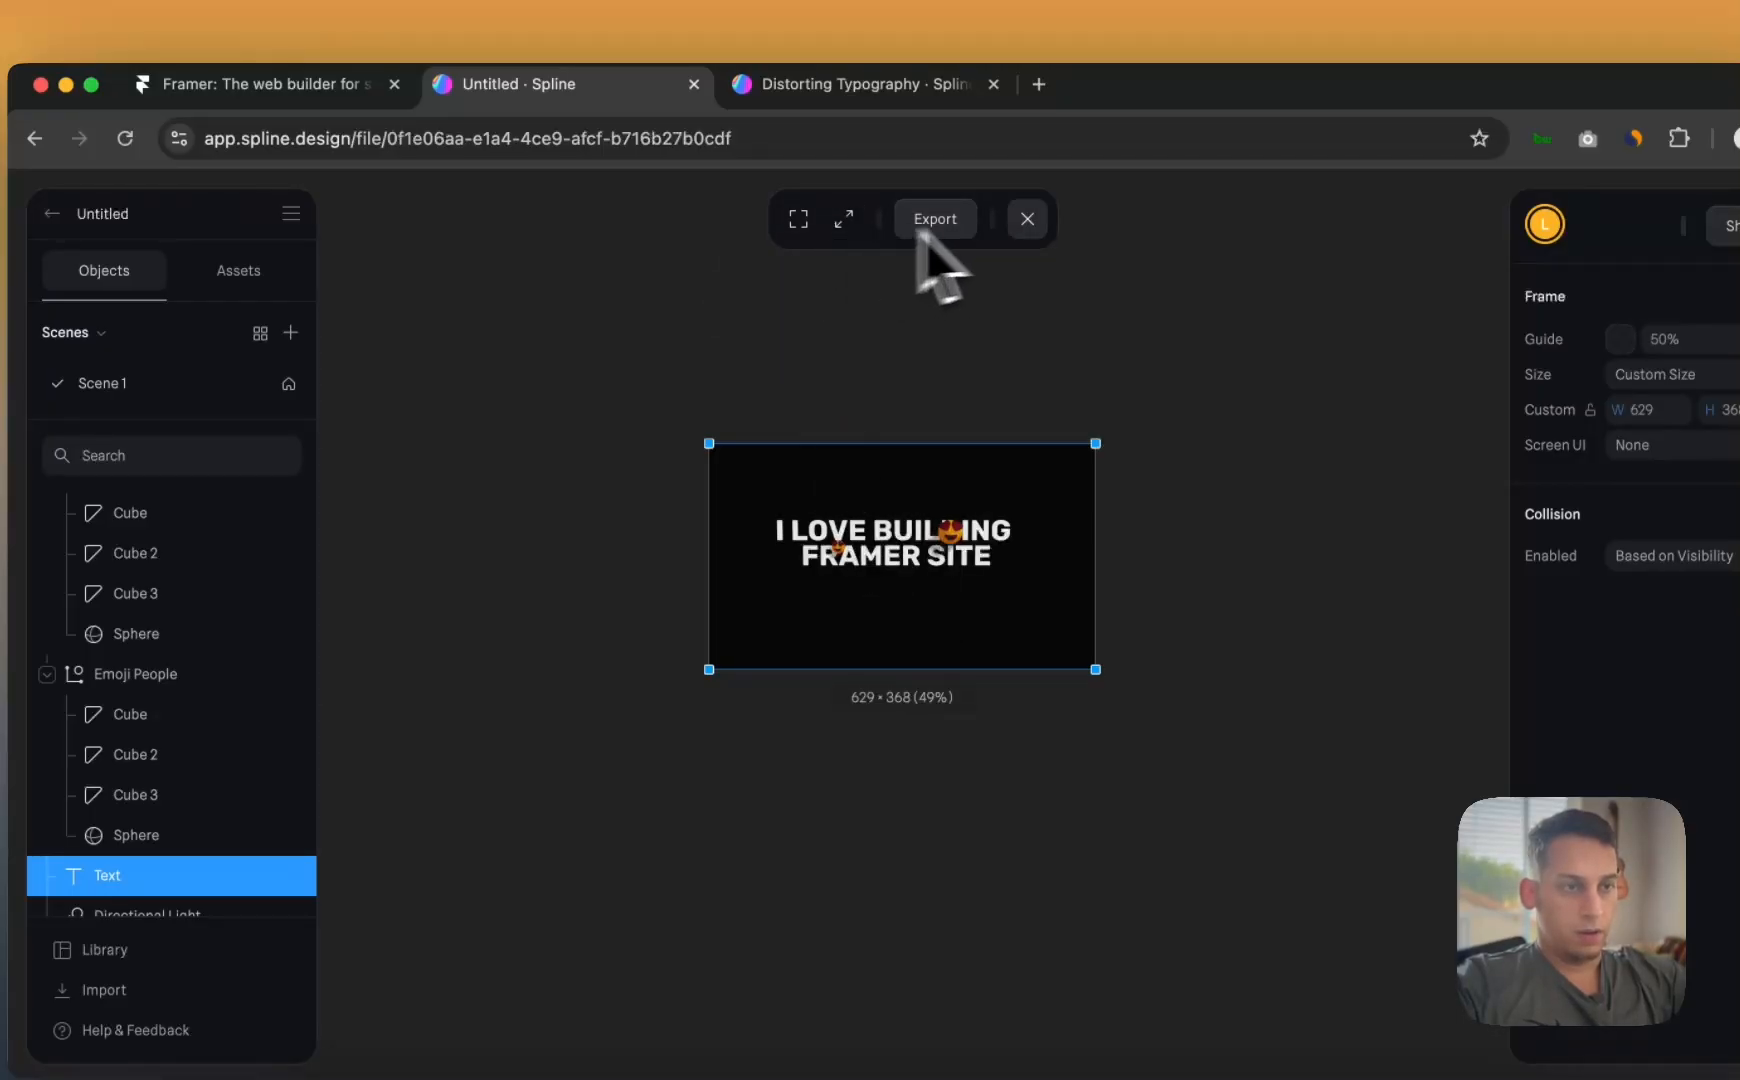
pyautogui.click(1027, 220)
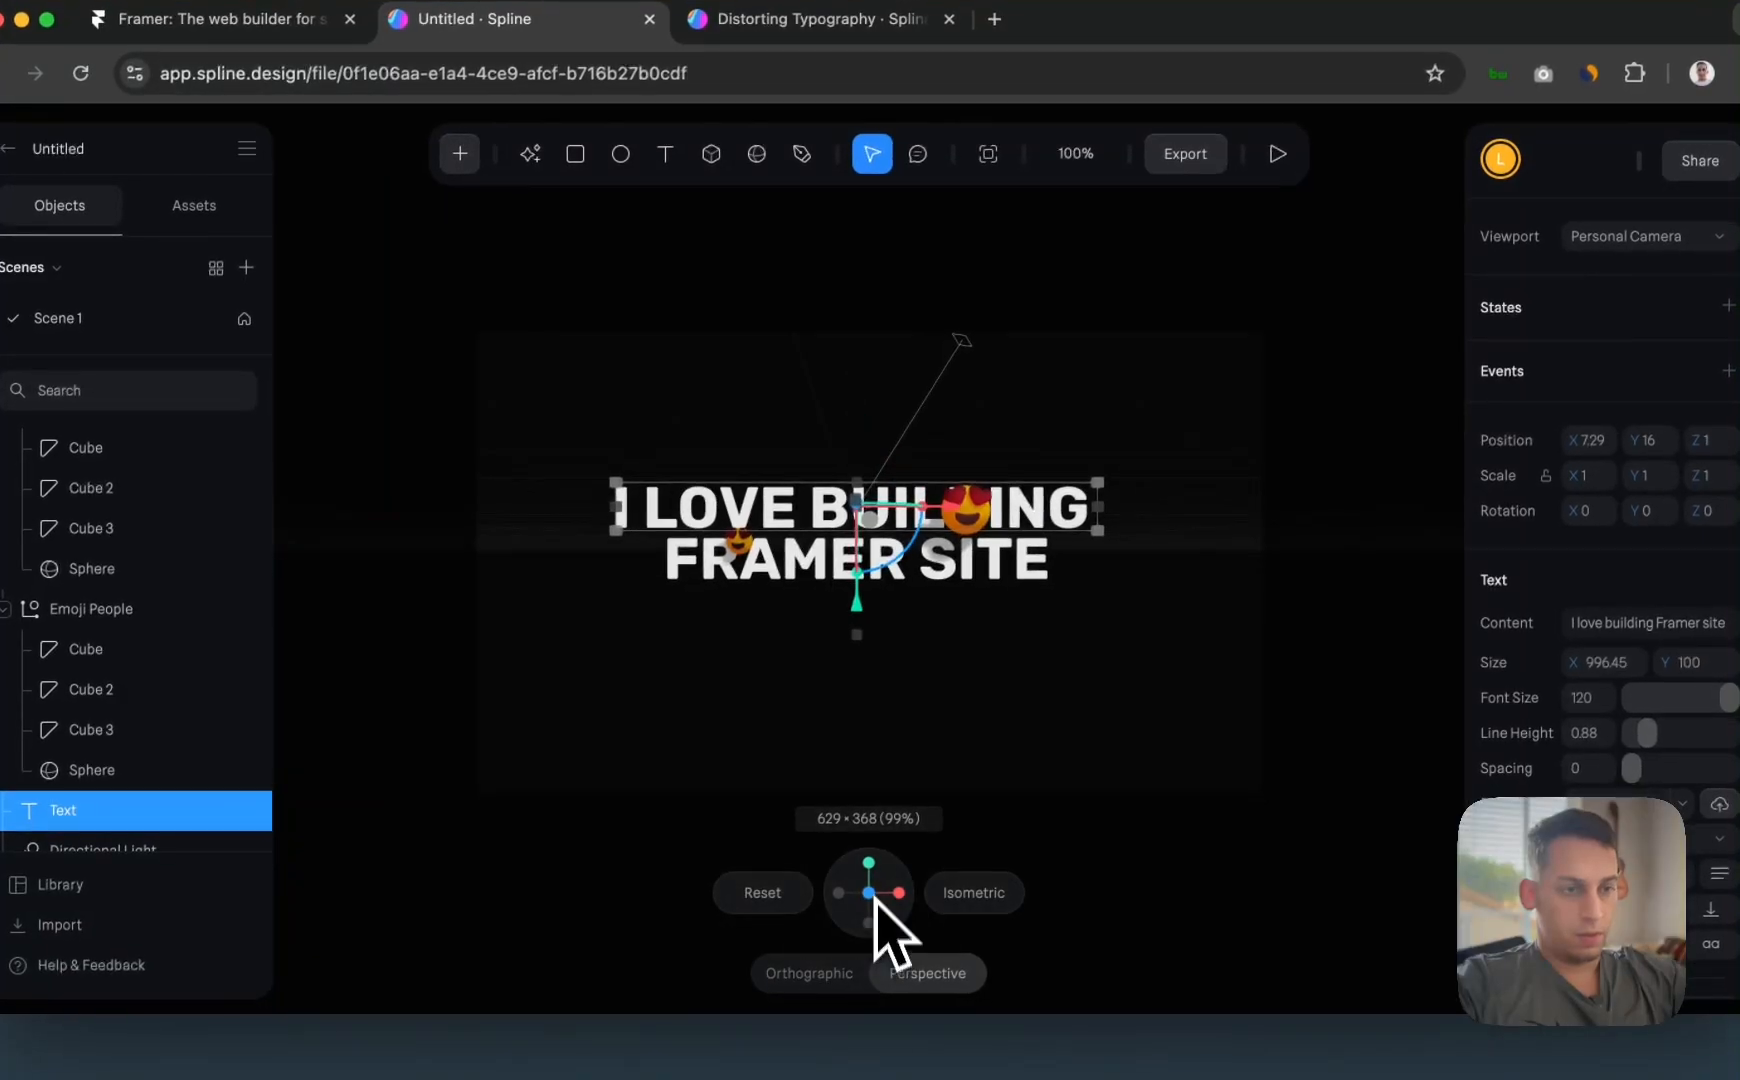
# - Move the headline text down to about Y -68.3 and check its placement in the frame view
pyautogui.click(843, 588)
pyautogui.click(868, 577)
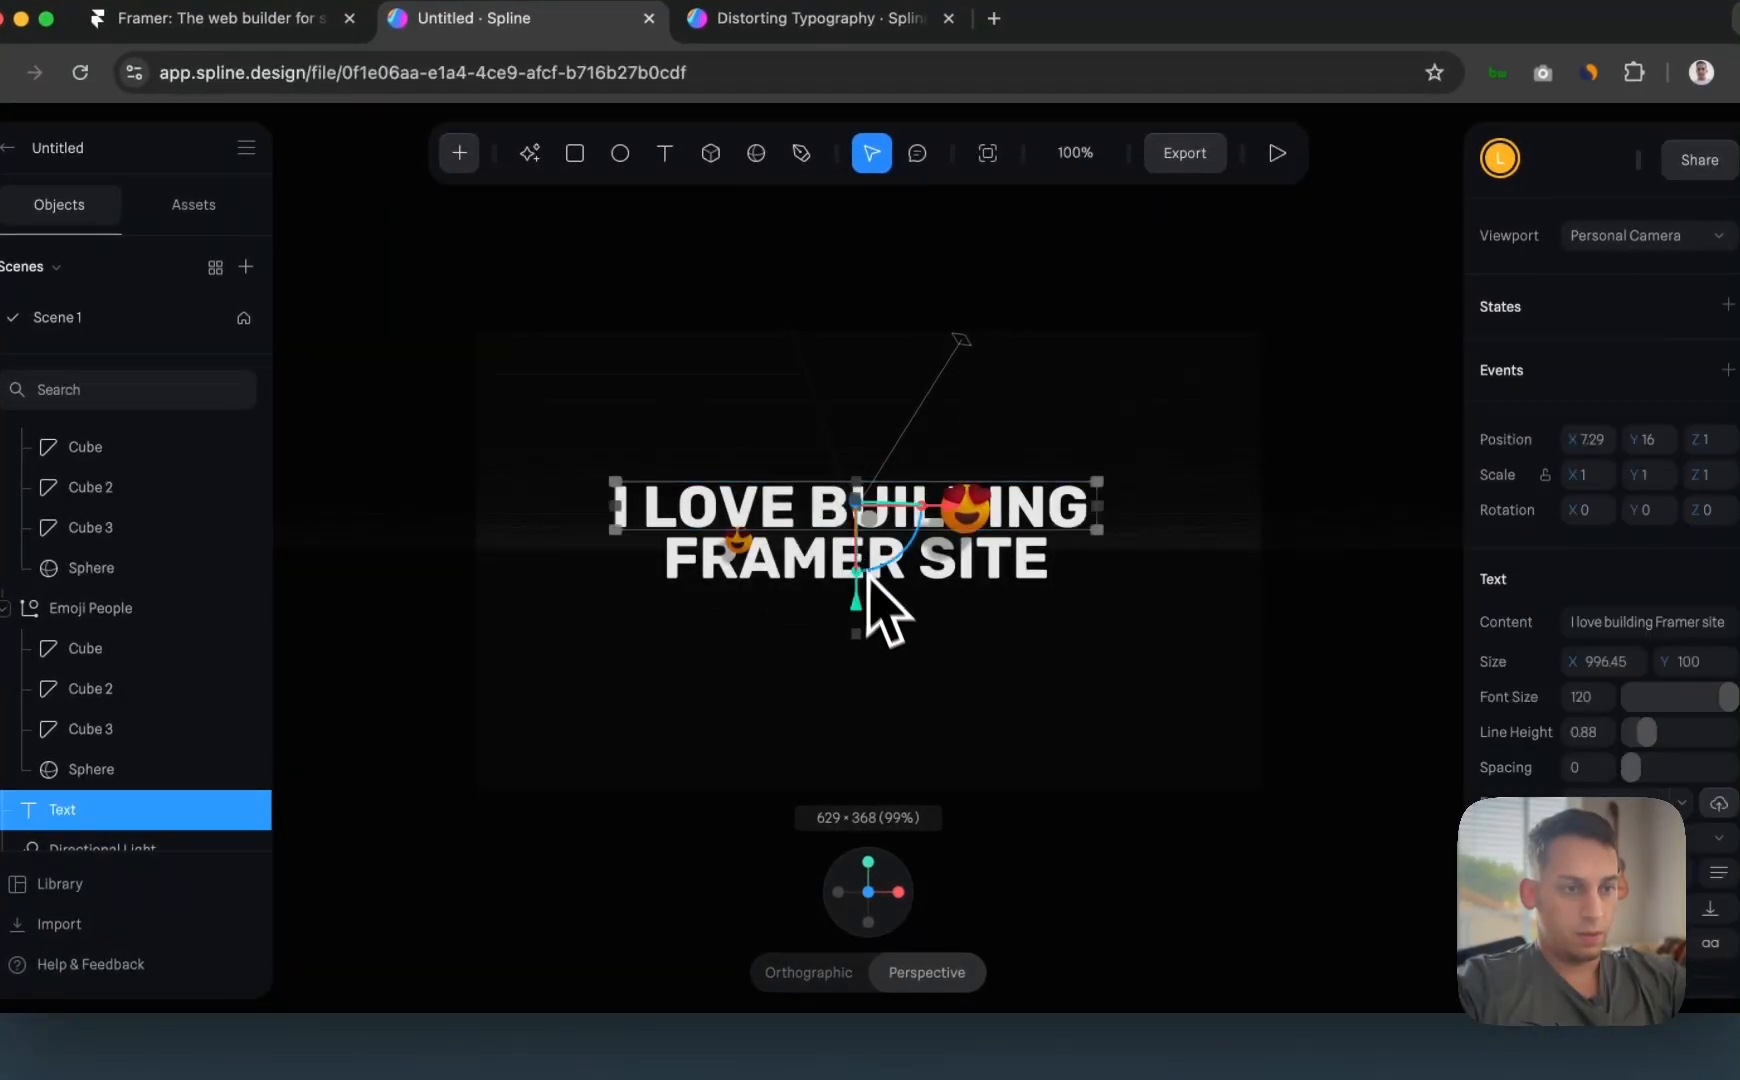
pyautogui.moveTo(861, 612); pyautogui.dragTo(859, 652)
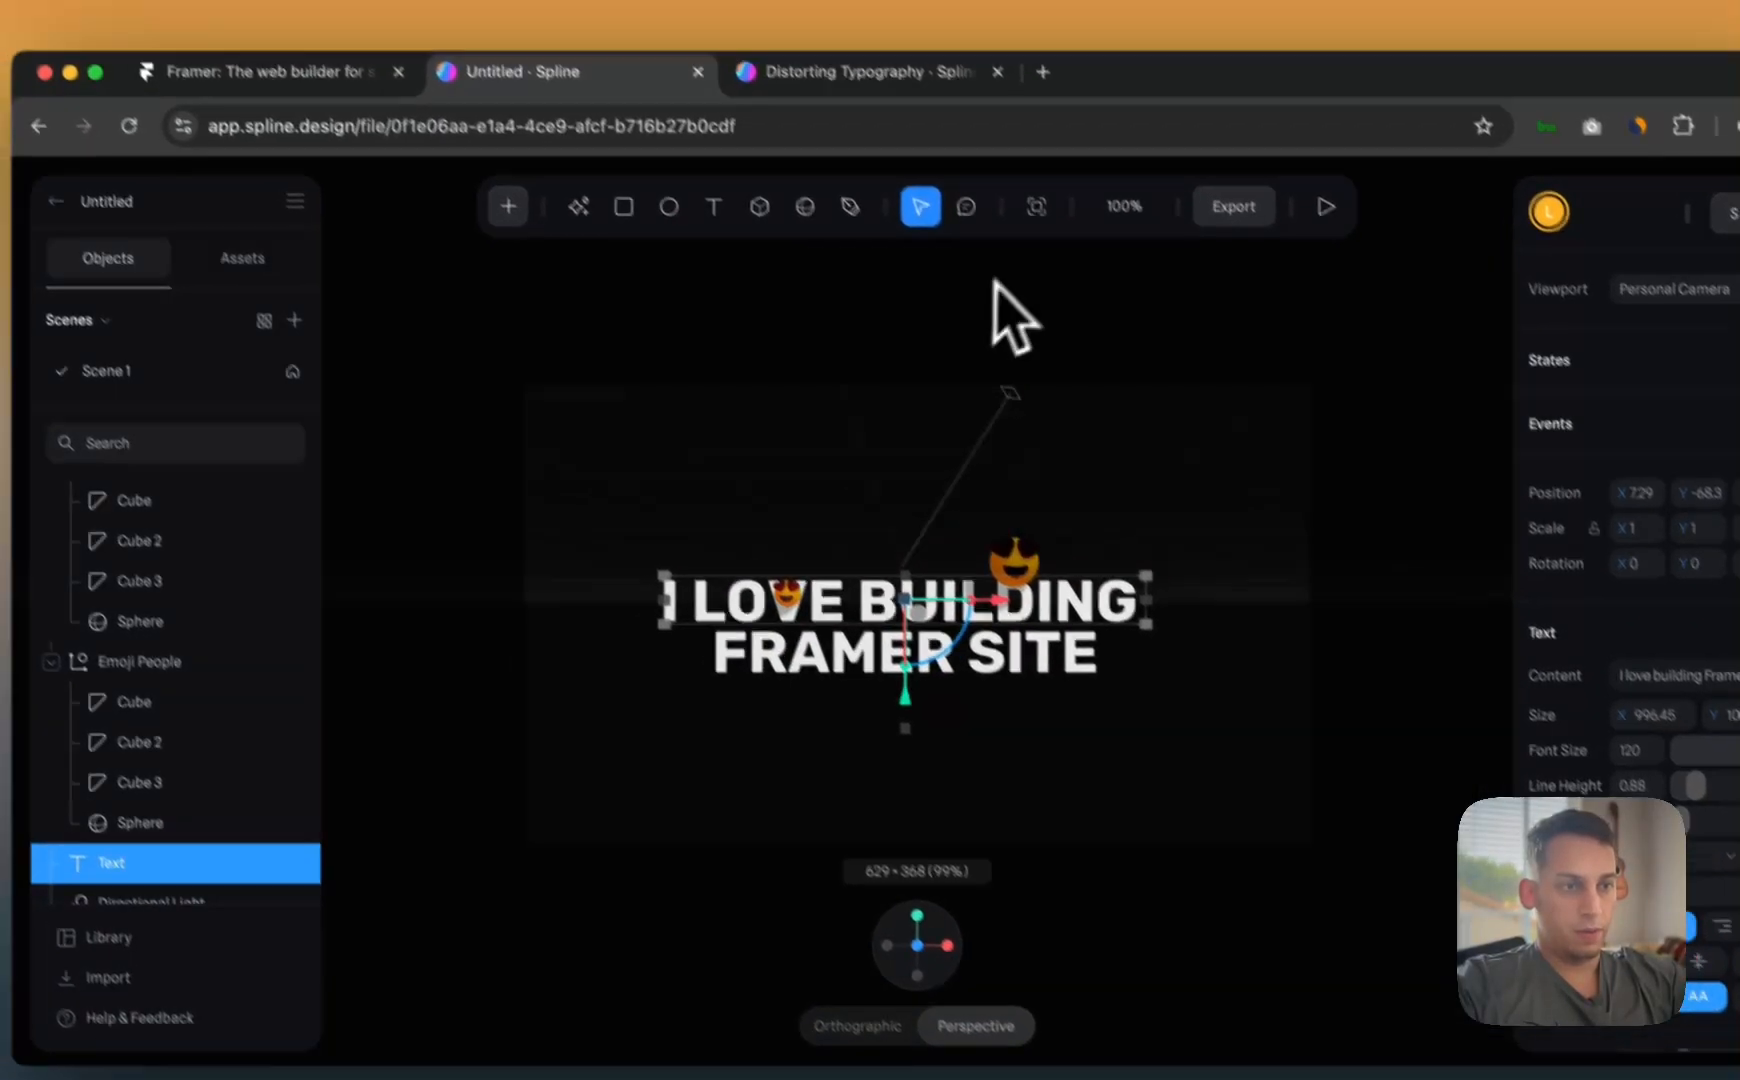
pyautogui.click(1036, 206)
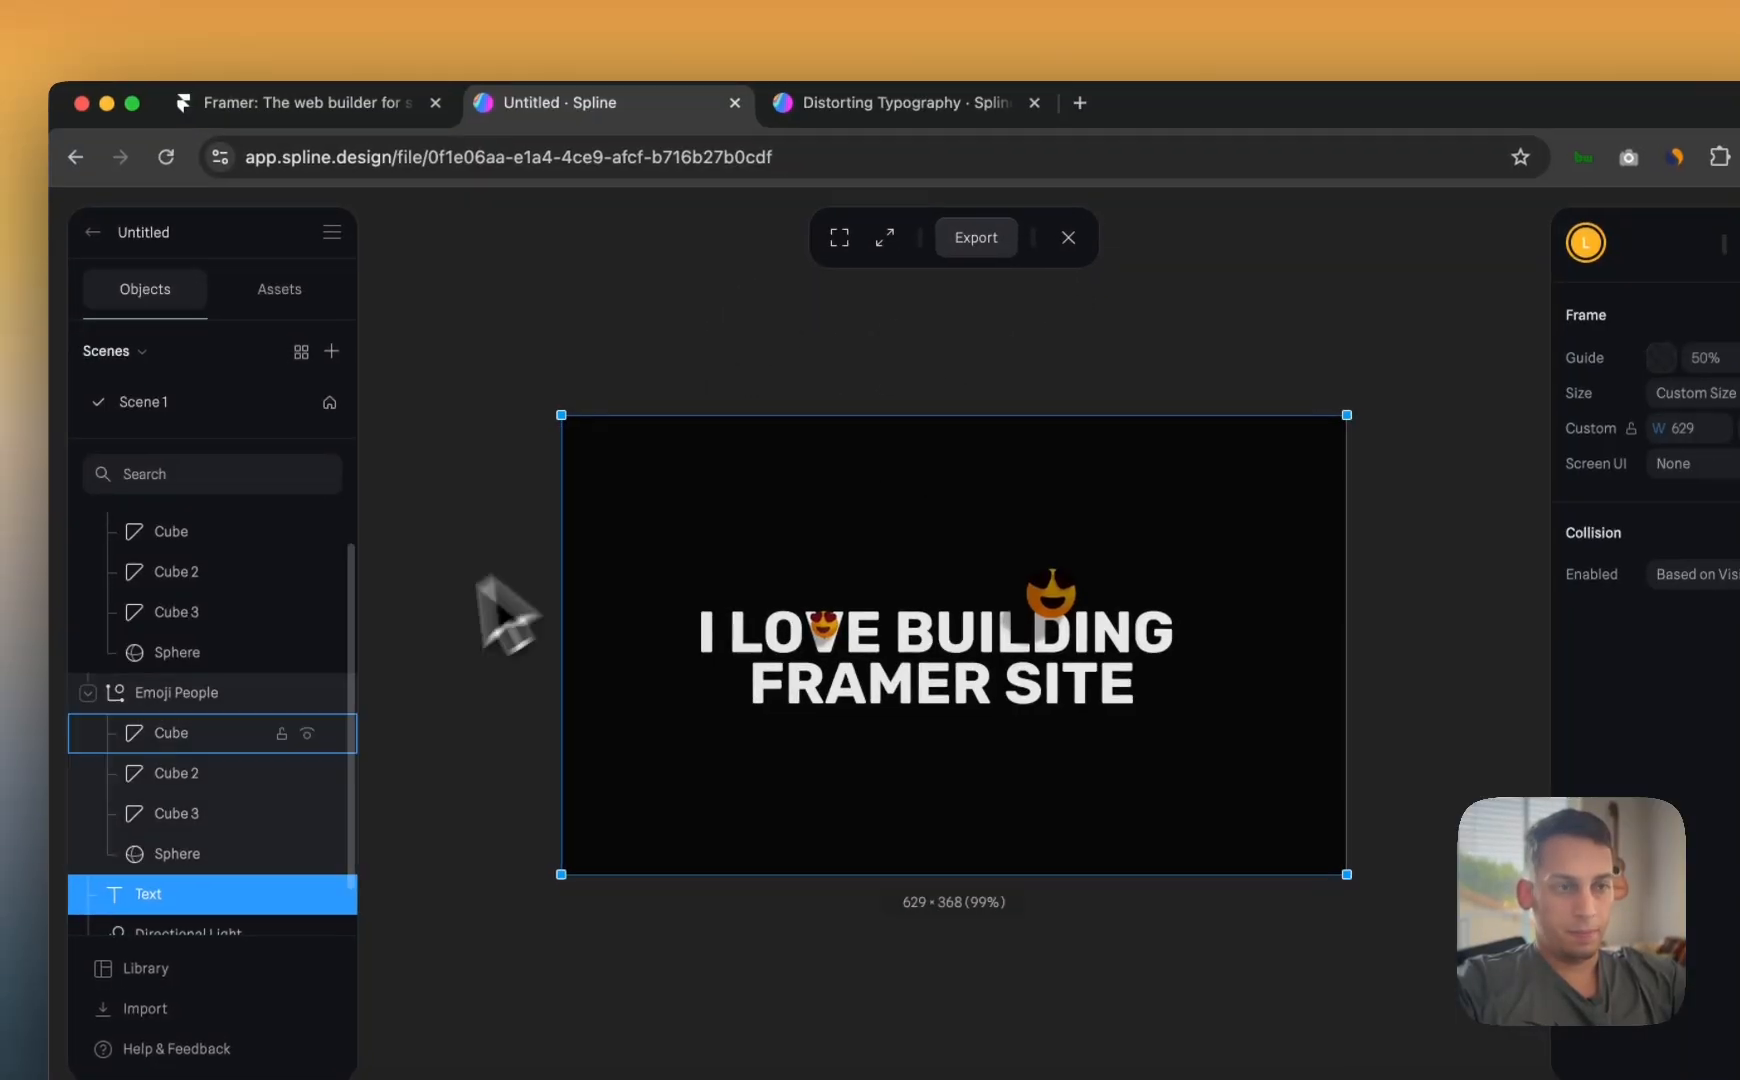
pyautogui.click(1064, 242)
# - Move the larger Emoji People group down and to the right, onto the end of the headline
pyautogui.click(1046, 588)
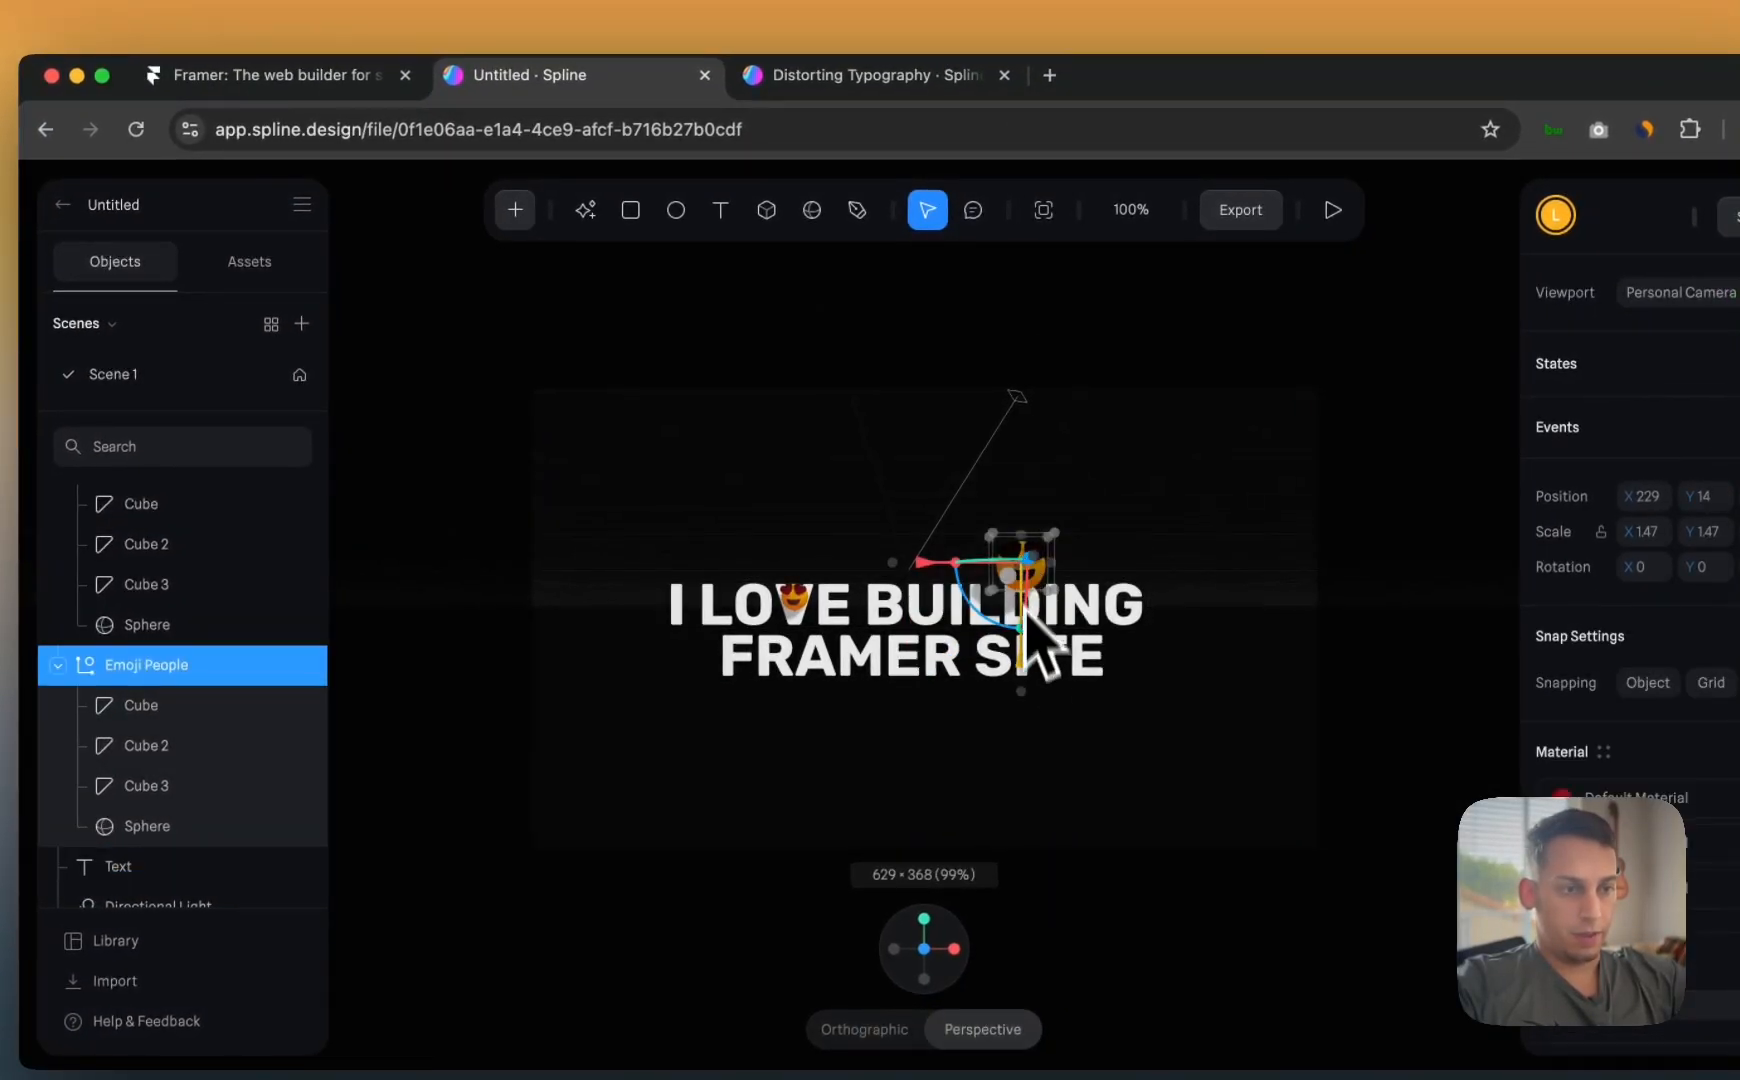
pyautogui.moveTo(1026, 670); pyautogui.dragTo(1029, 726)
pyautogui.moveTo(918, 620); pyautogui.dragTo(988, 625)
pyautogui.hotkey('ctrl', 'v')
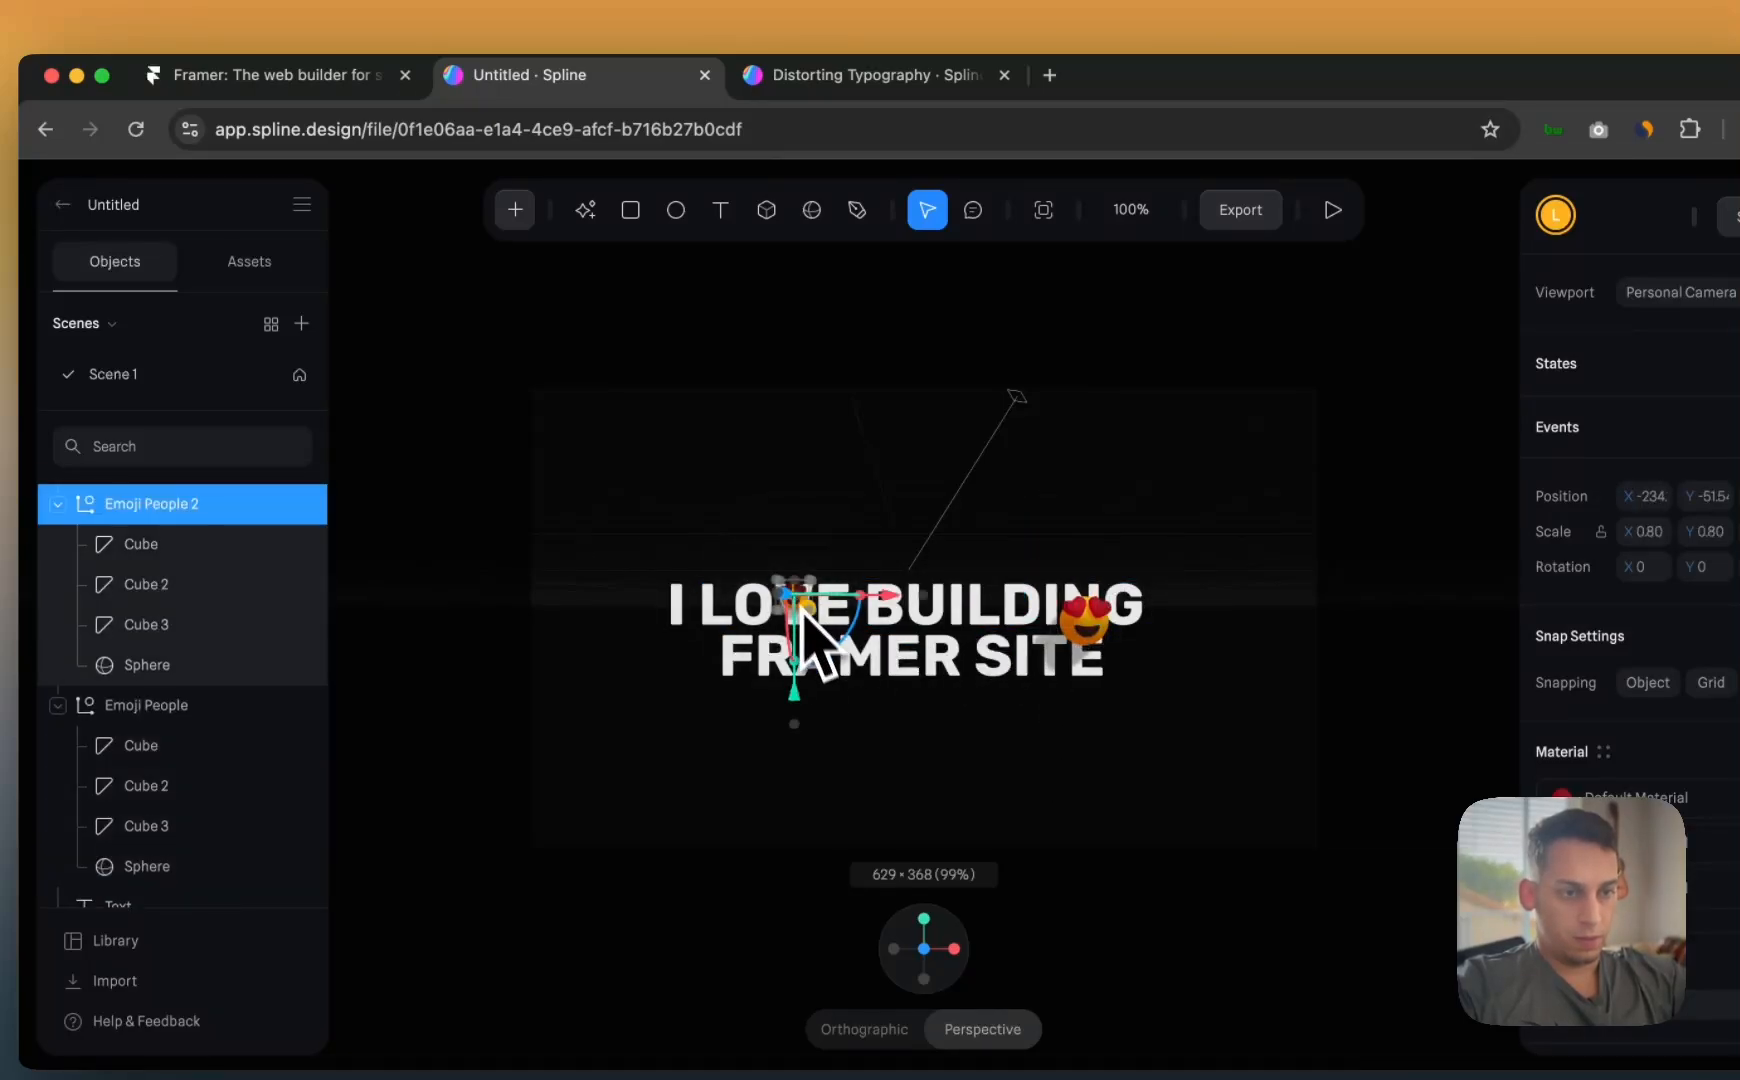
# - Move the Emoji People 2 group to about X -376, Y -140 at the start of FRAMER and check the frame view
pyautogui.moveTo(795, 706); pyautogui.dragTo(795, 752)
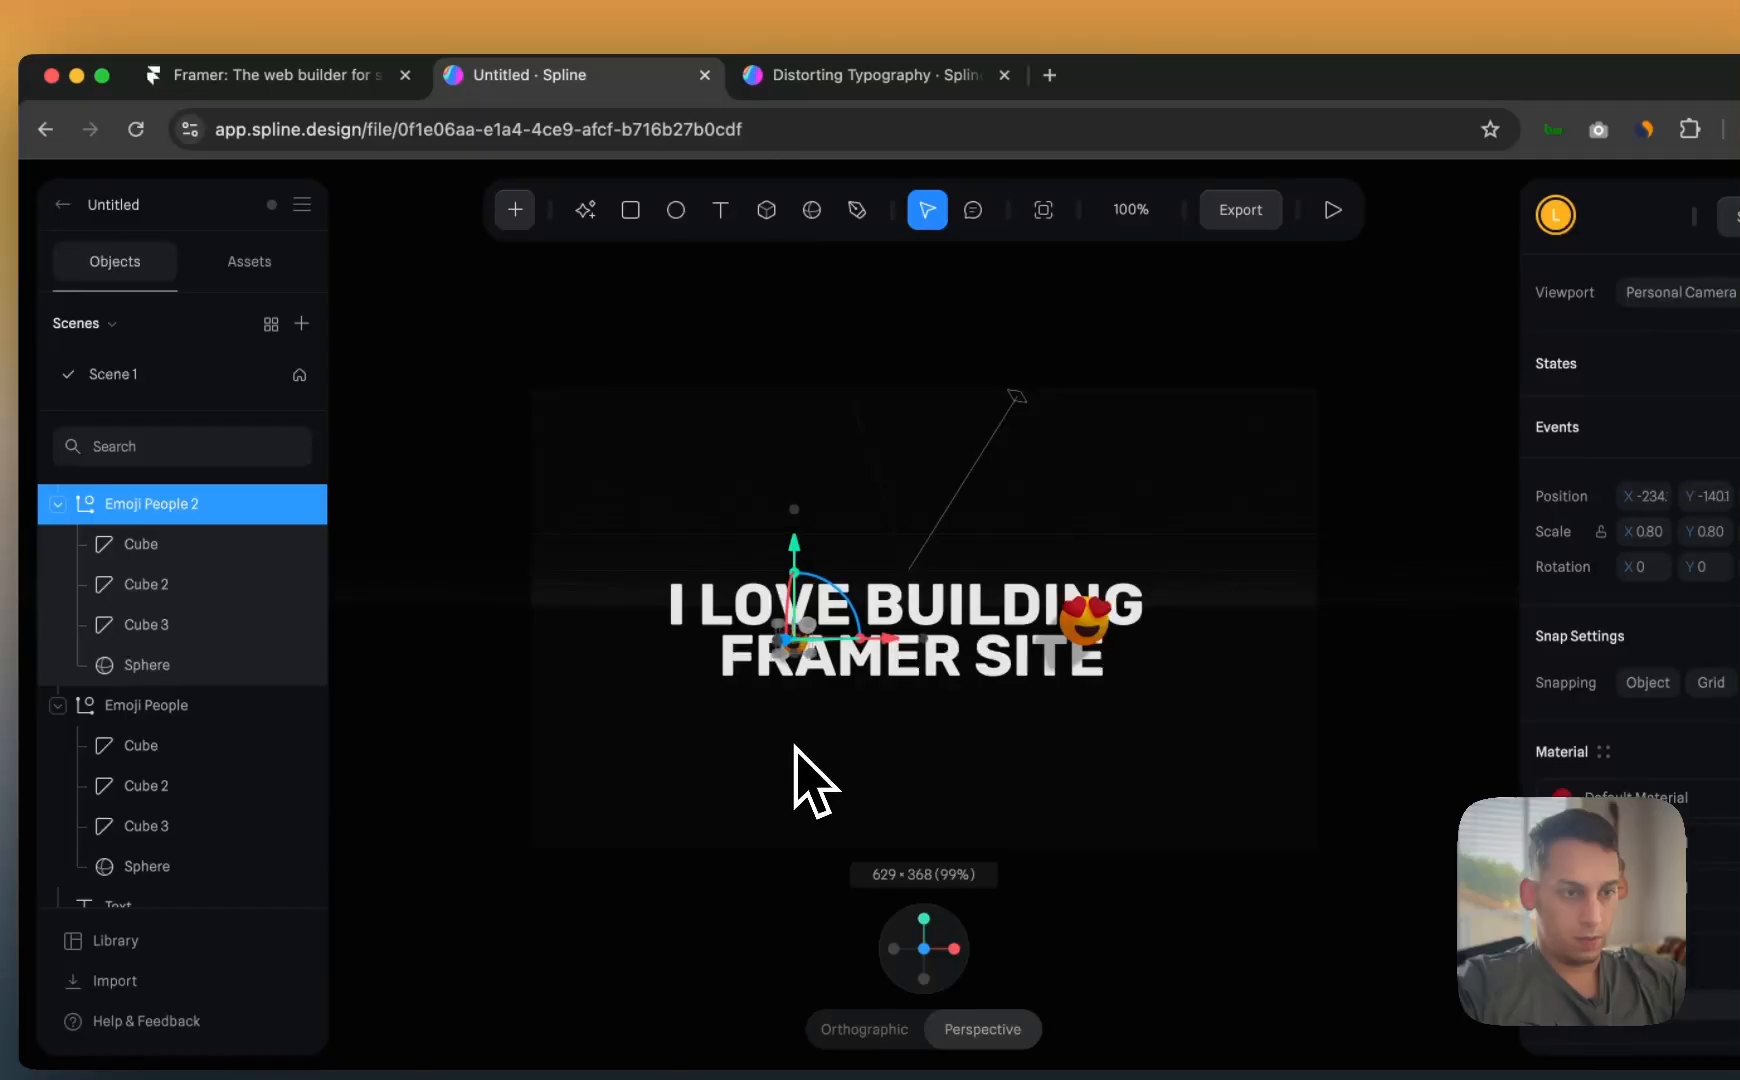
pyautogui.moveTo(810, 645); pyautogui.dragTo(822, 640)
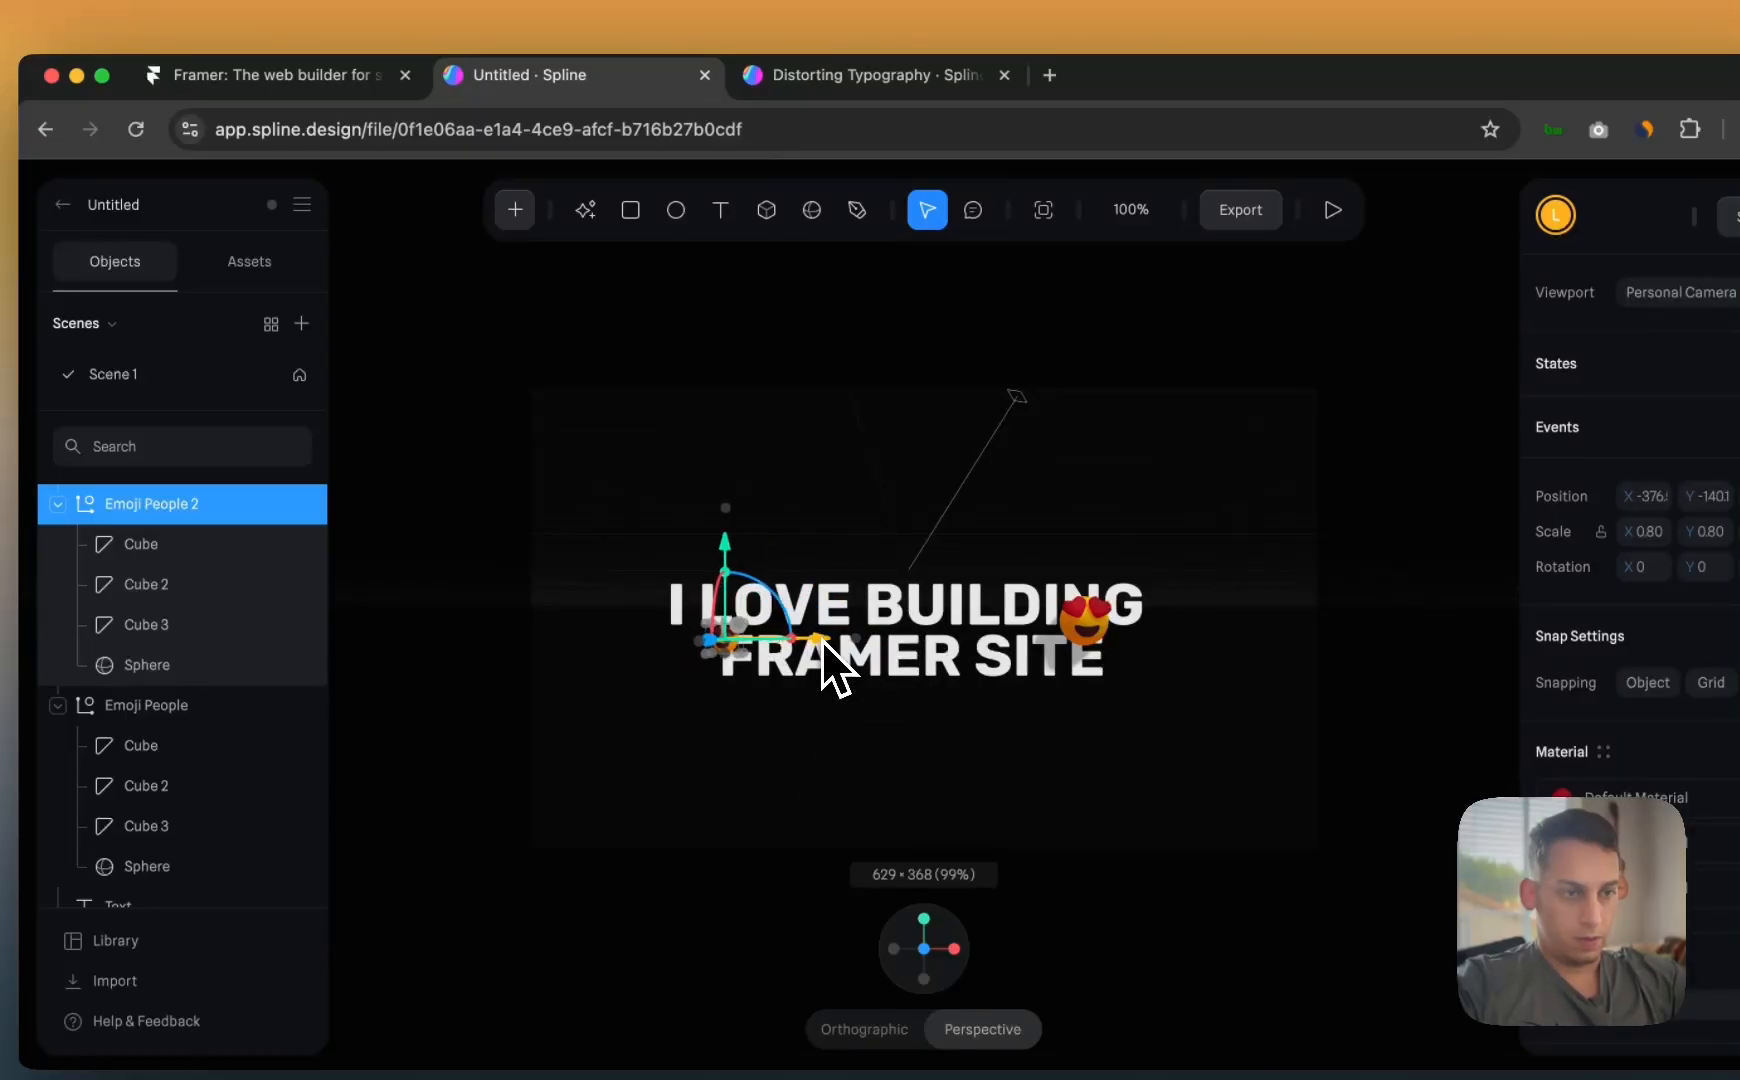
pyautogui.click(845, 792)
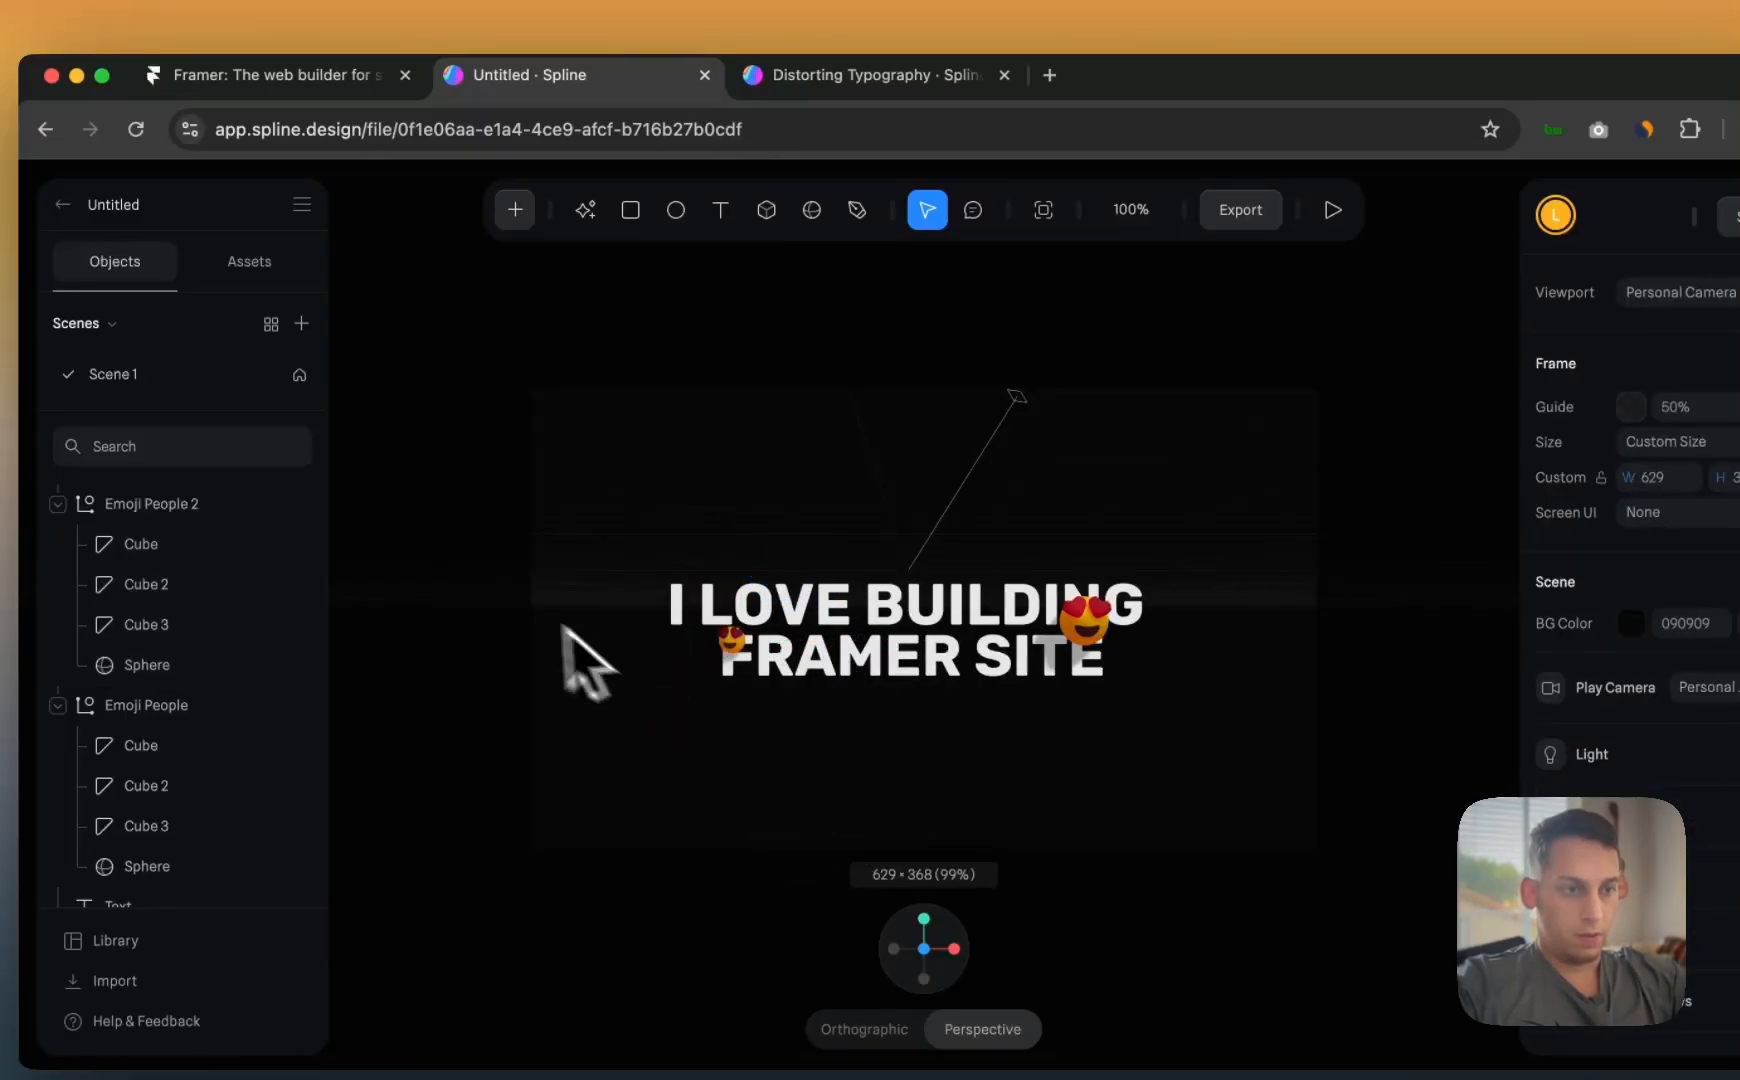
pyautogui.click(1028, 225)
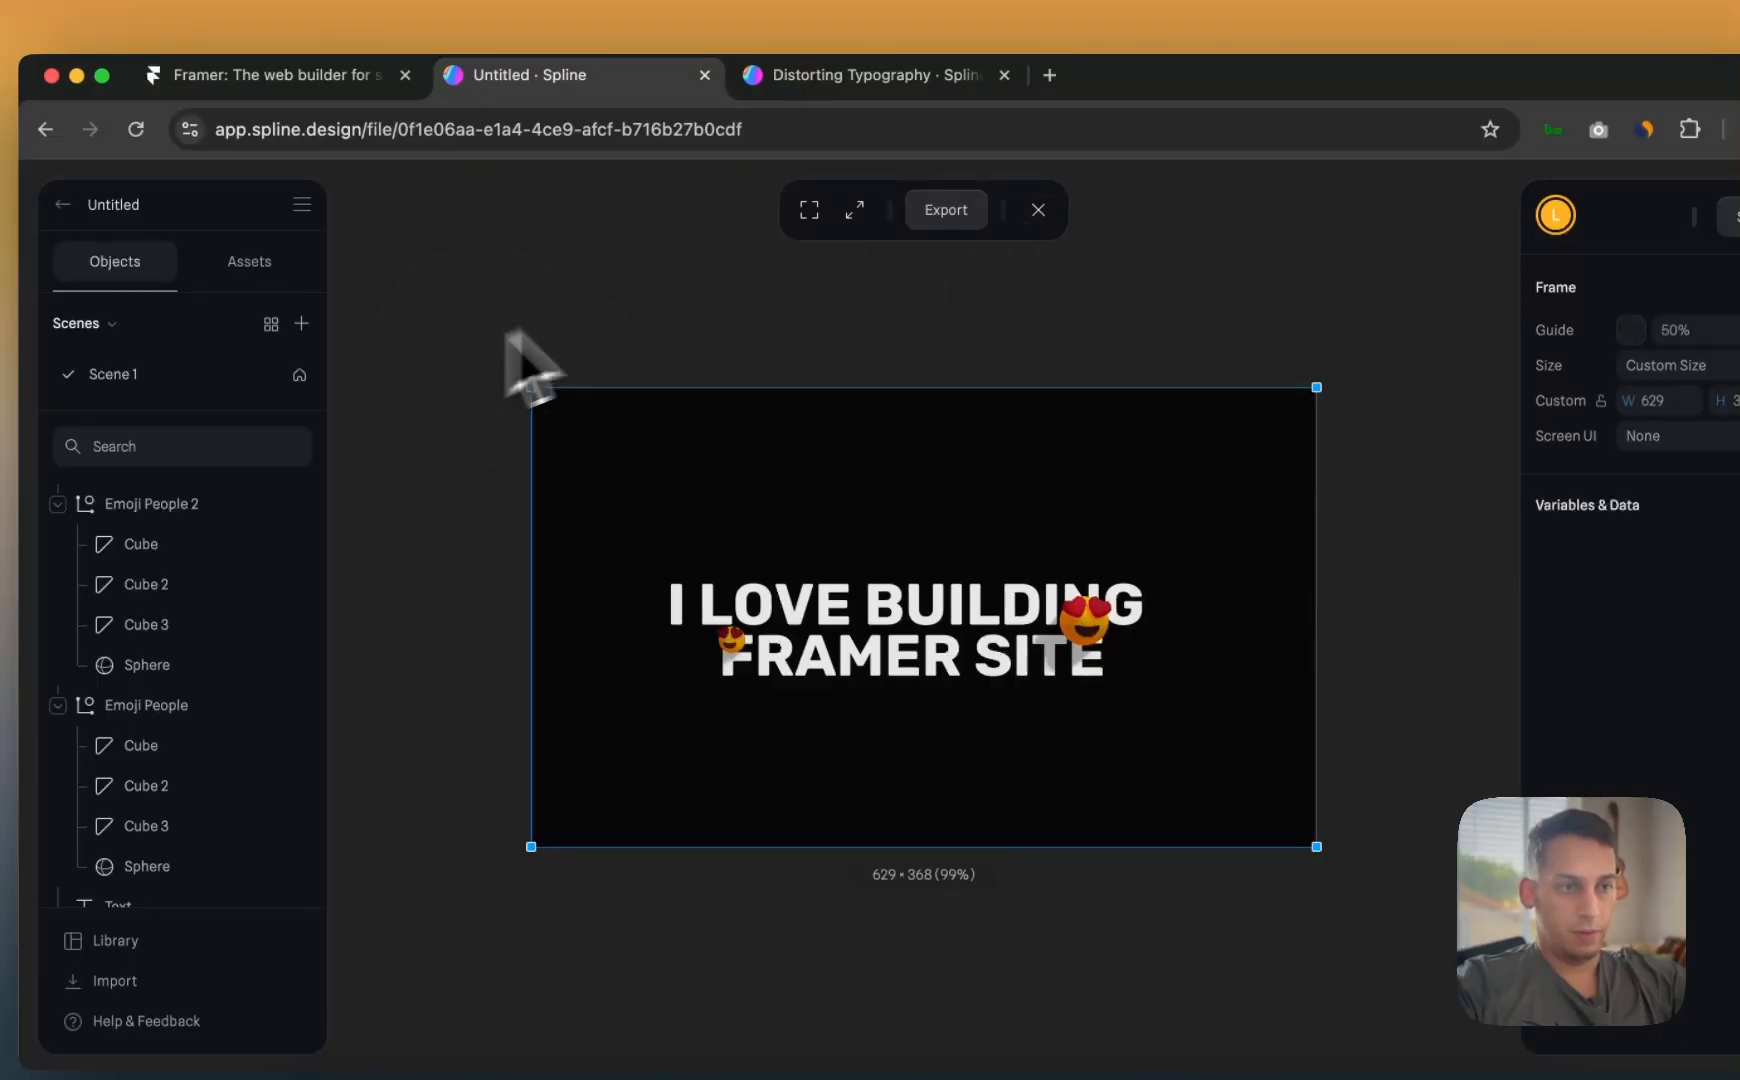
pyautogui.click(1038, 209)
# - Move the directional light to the top of the object list and raise its intensity to 2.40
pyautogui.click(85, 544)
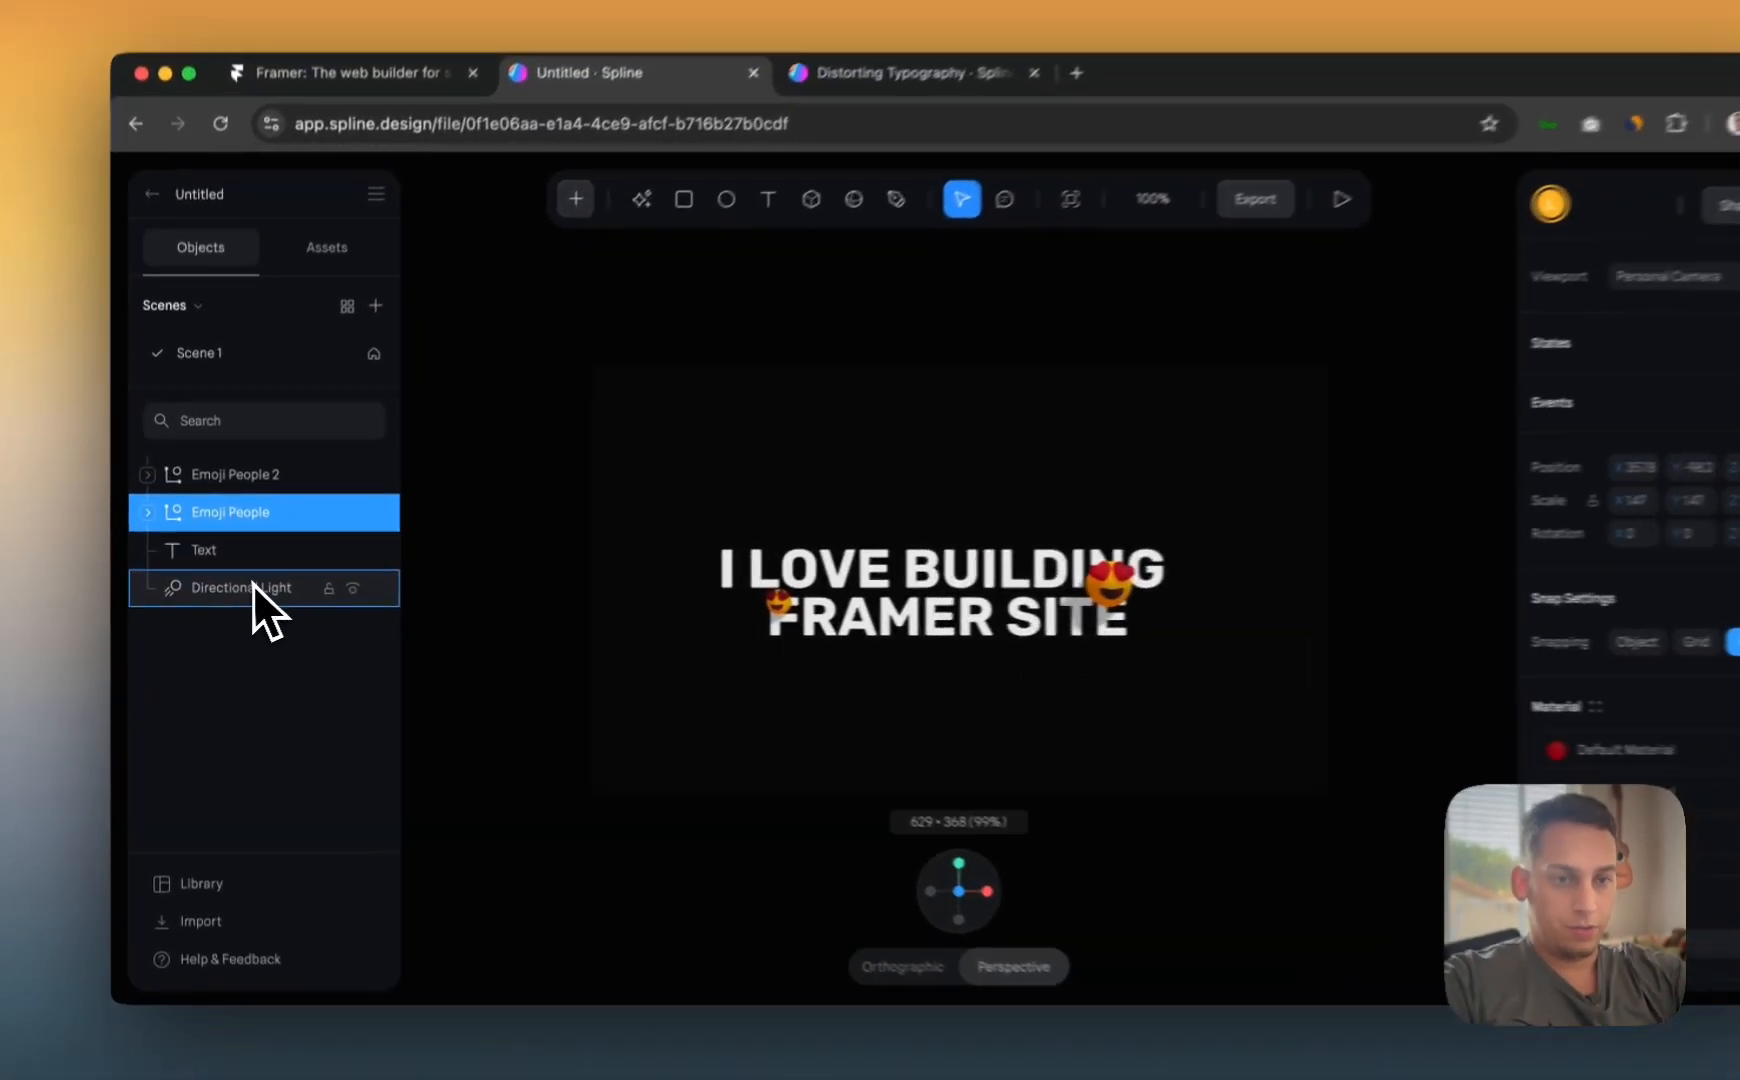
pyautogui.click(190, 614)
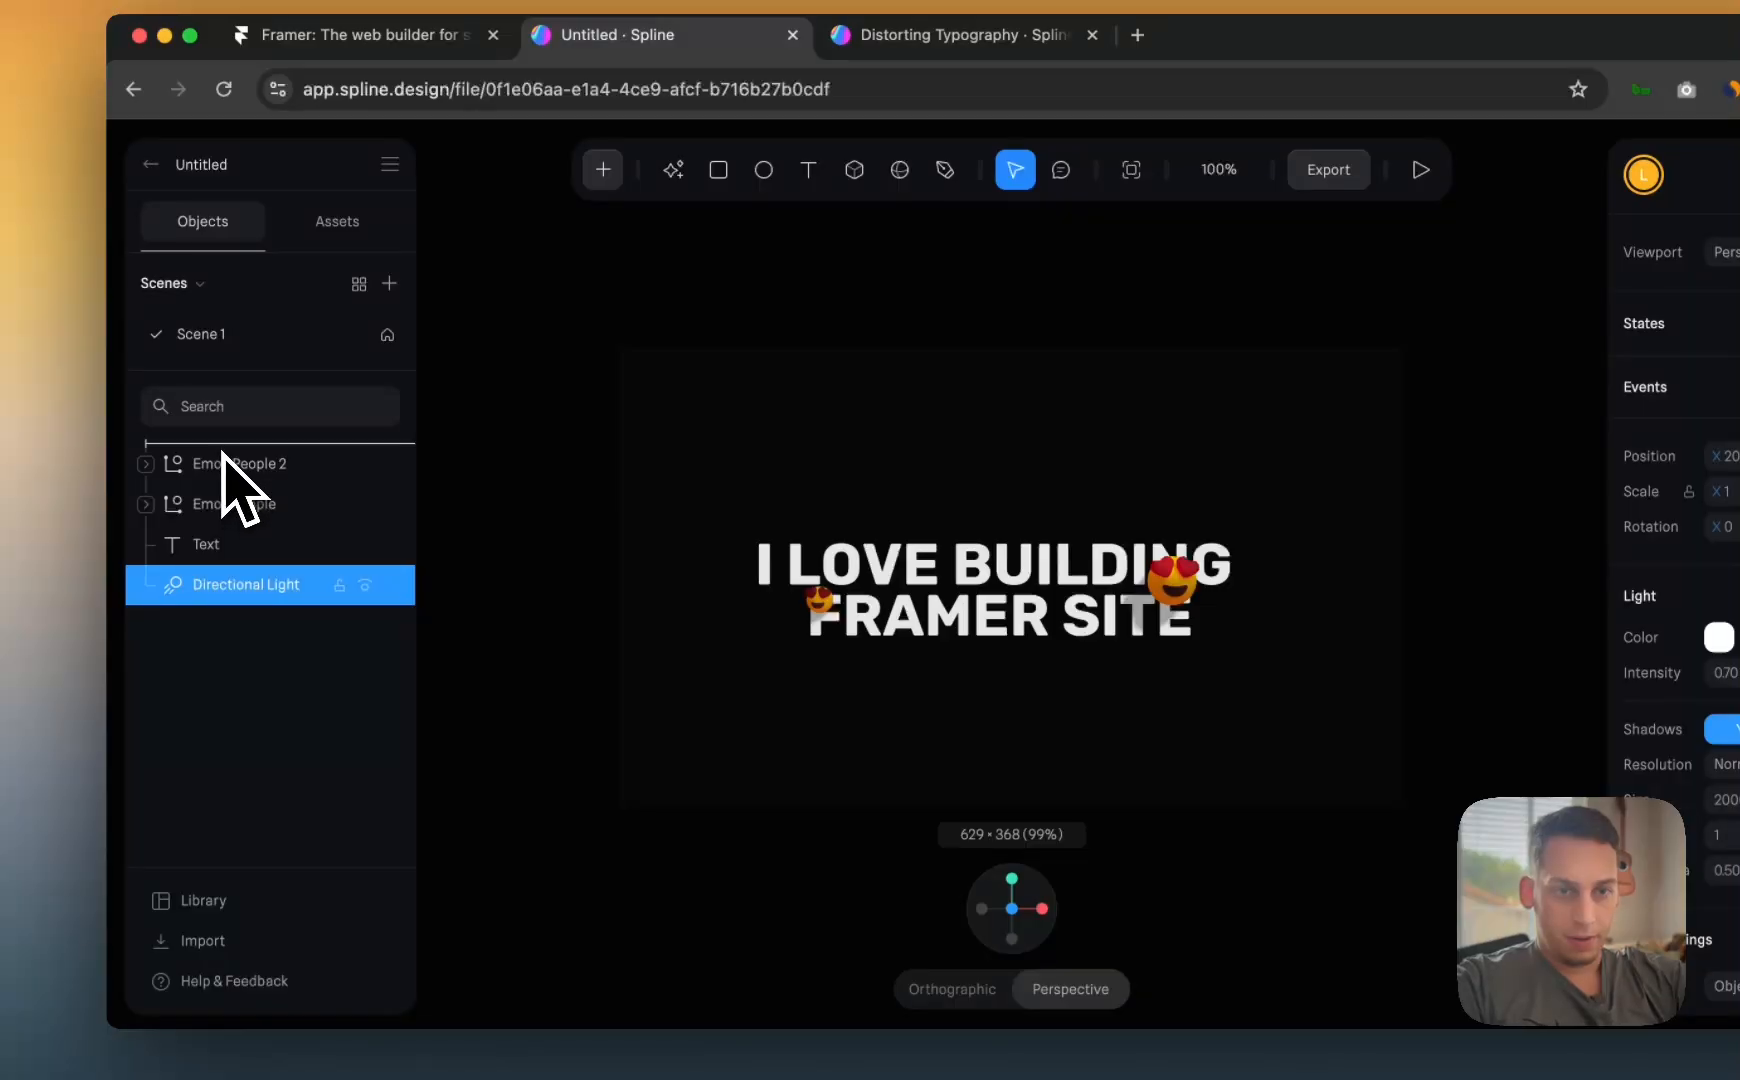
pyautogui.moveTo(222, 453); pyautogui.dragTo(228, 462)
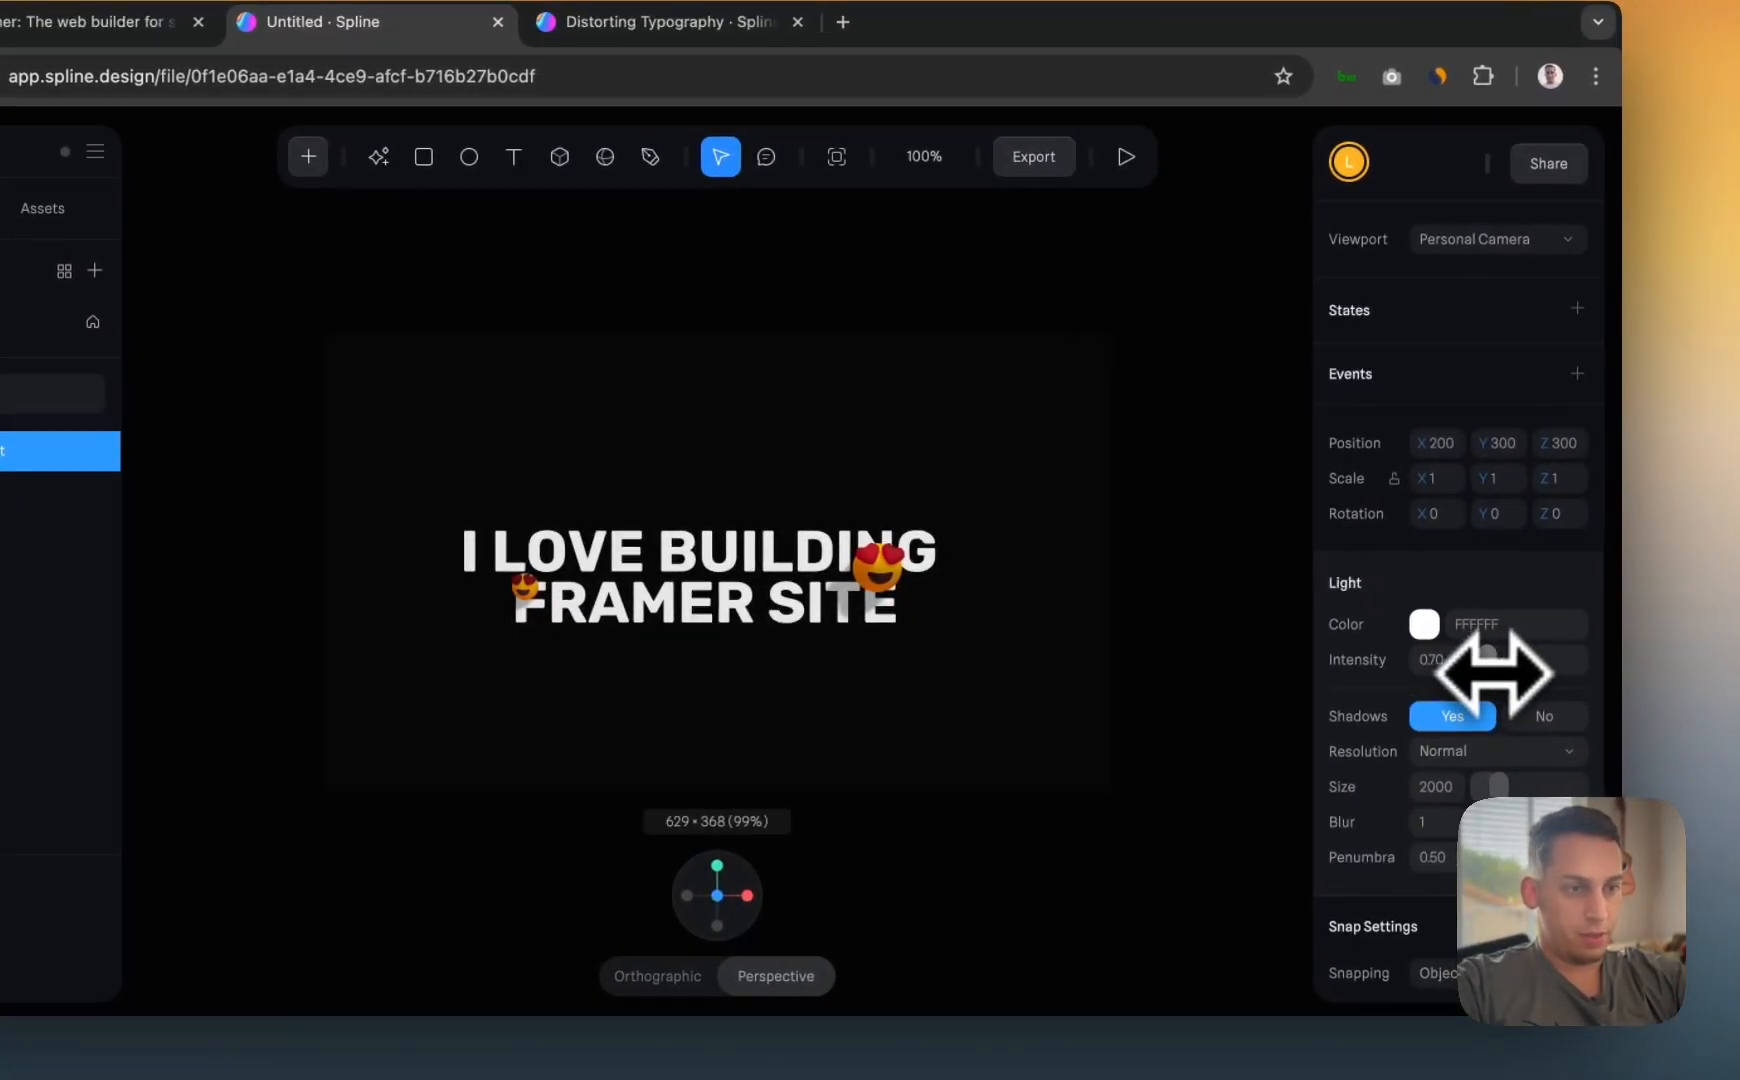
pyautogui.moveTo(1493, 672); pyautogui.dragTo(1534, 657)
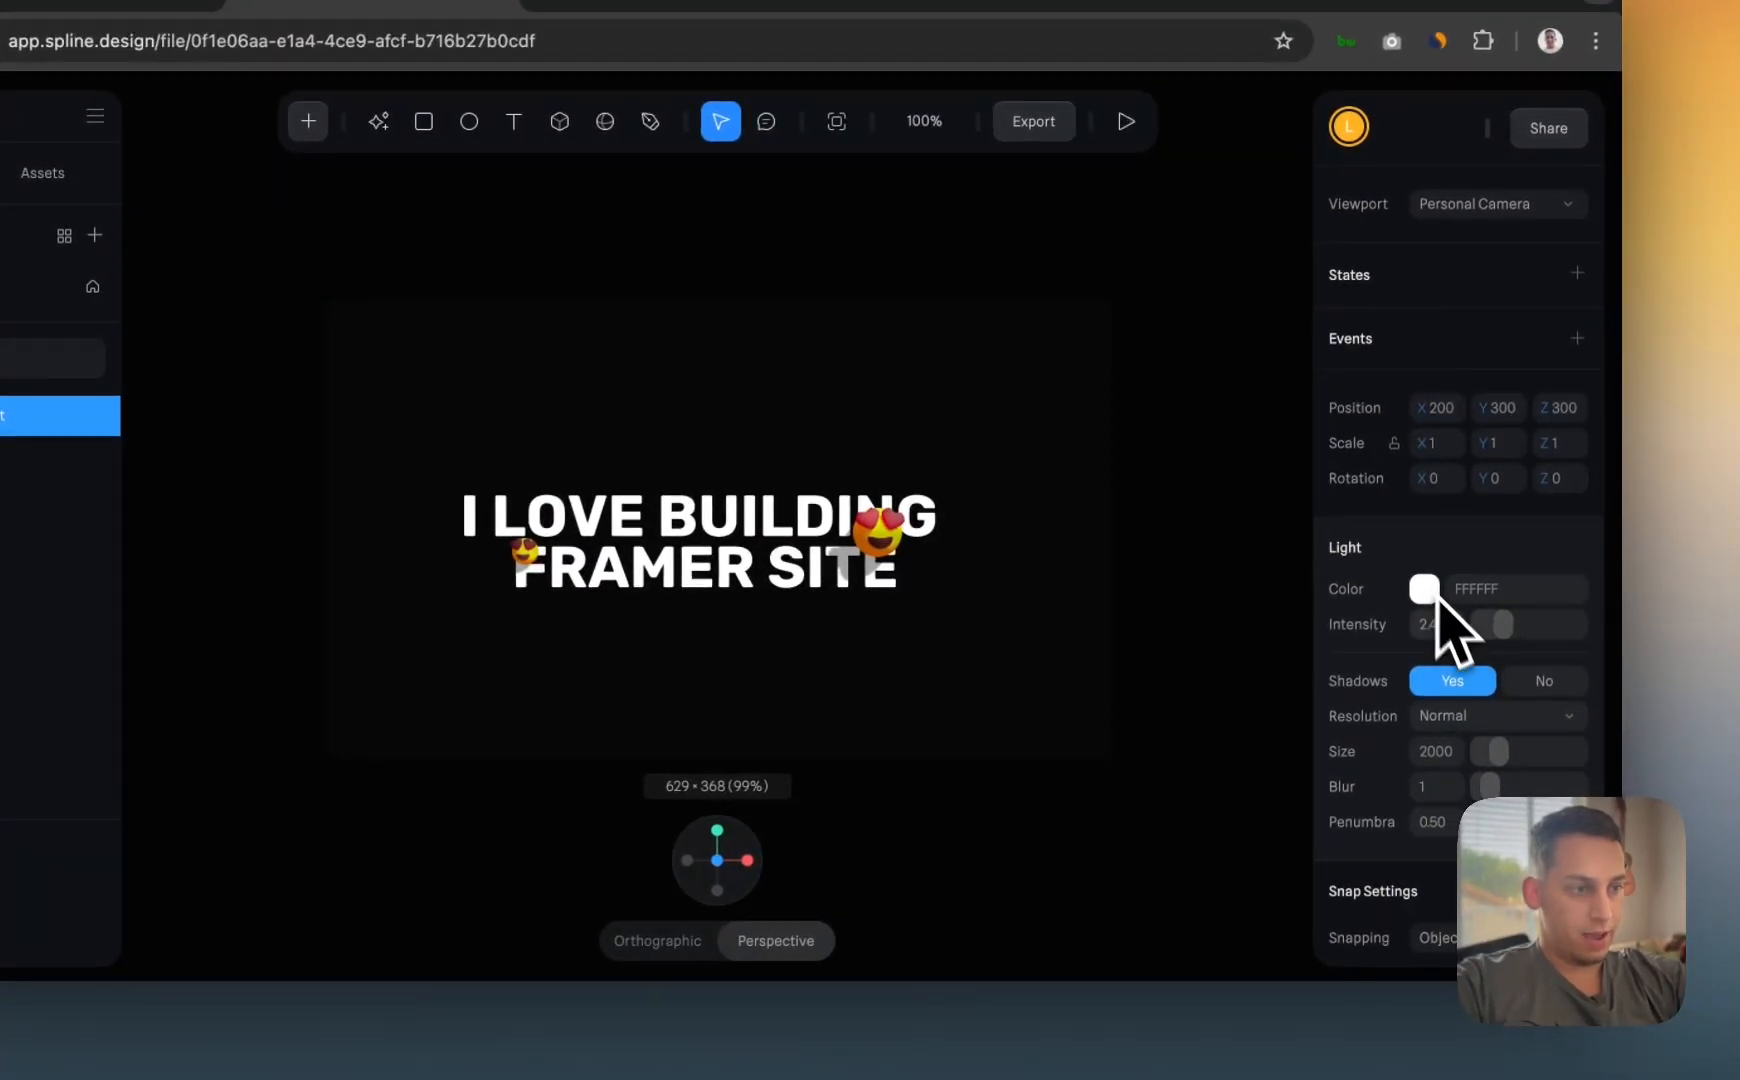
# - Try the Large and Huge shadow resolutions on the directional light and restore Normal
pyautogui.click(1498, 724)
pyautogui.click(1486, 752)
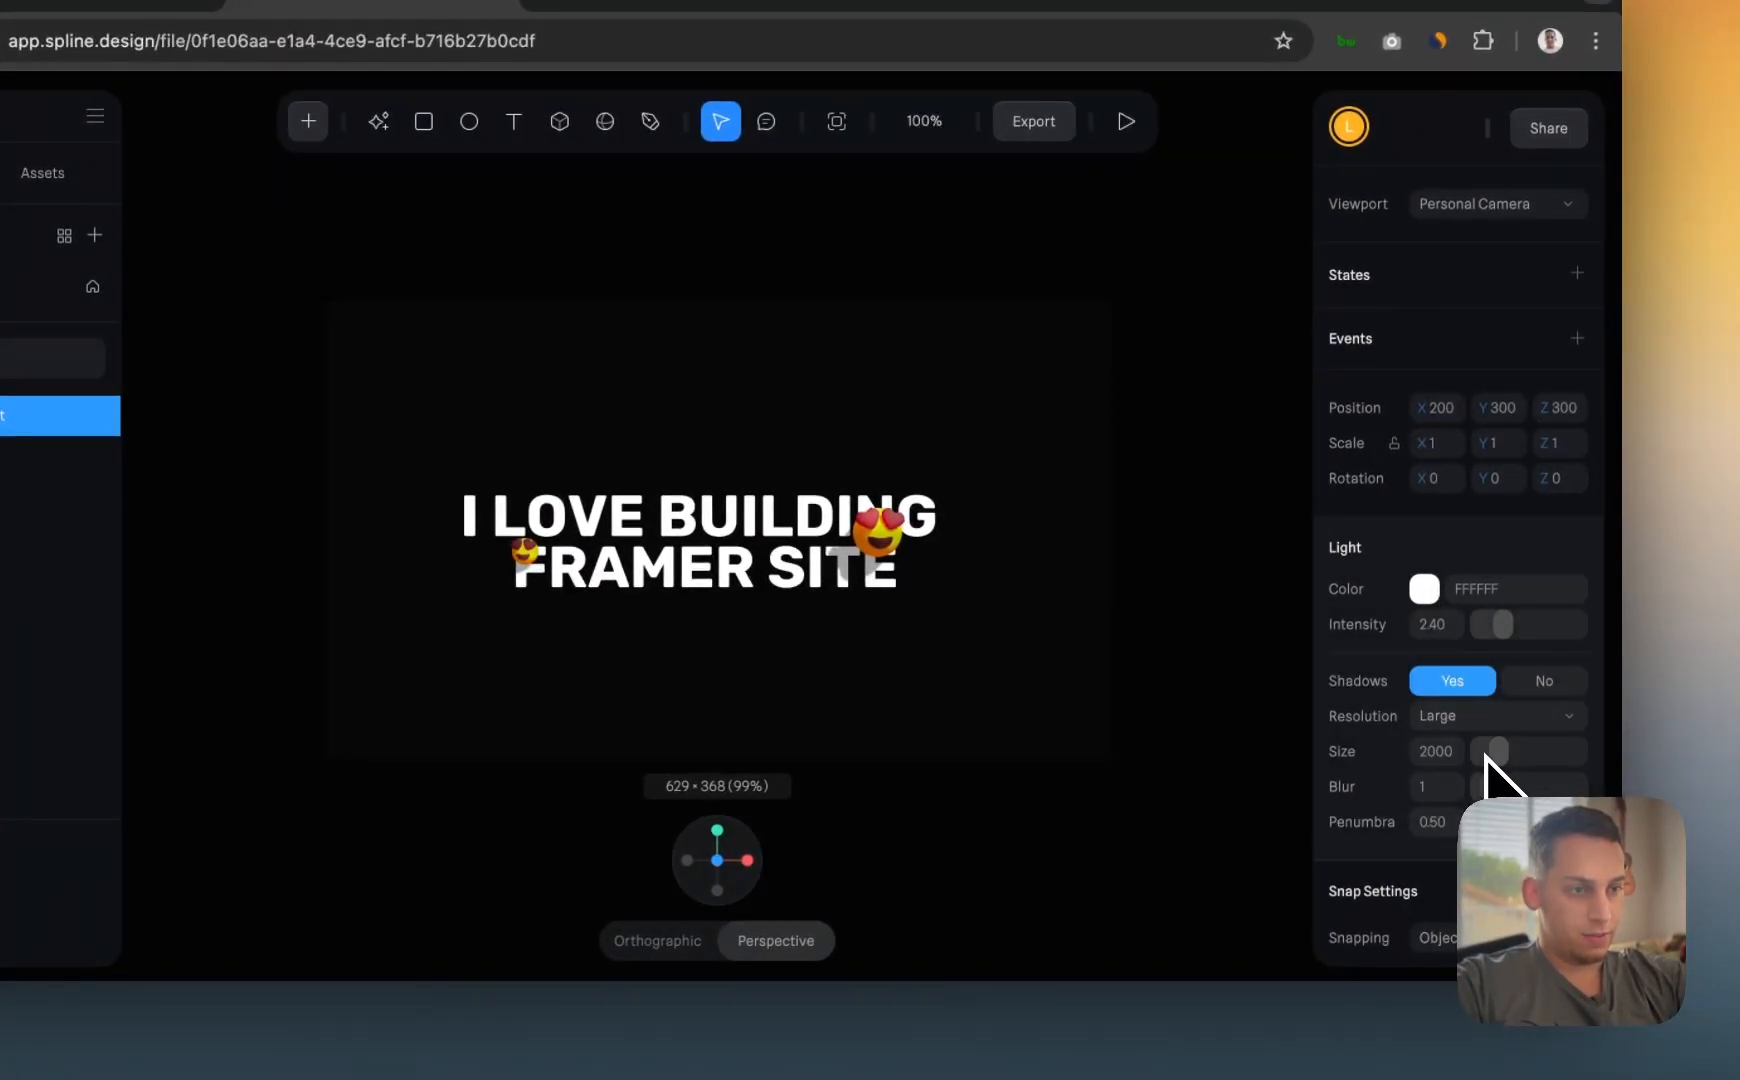
pyautogui.click(1502, 725)
pyautogui.click(1486, 755)
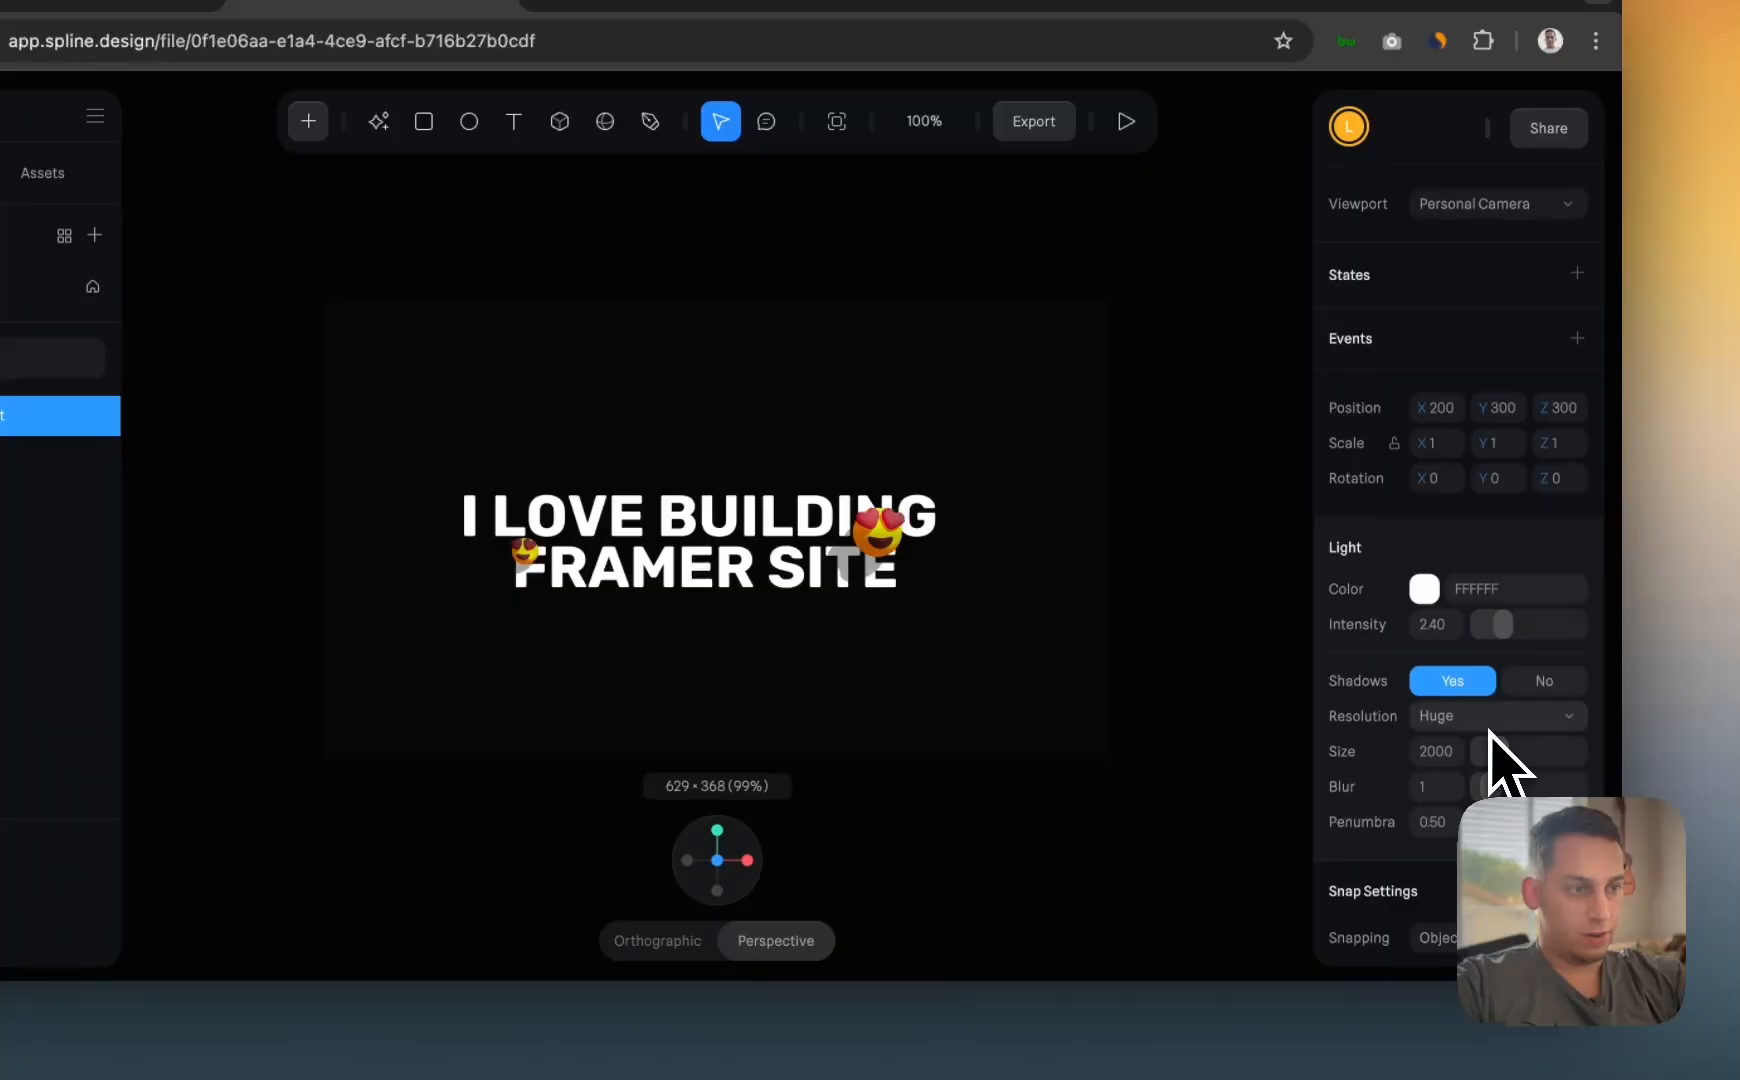
pyautogui.click(1490, 726)
pyautogui.click(1443, 643)
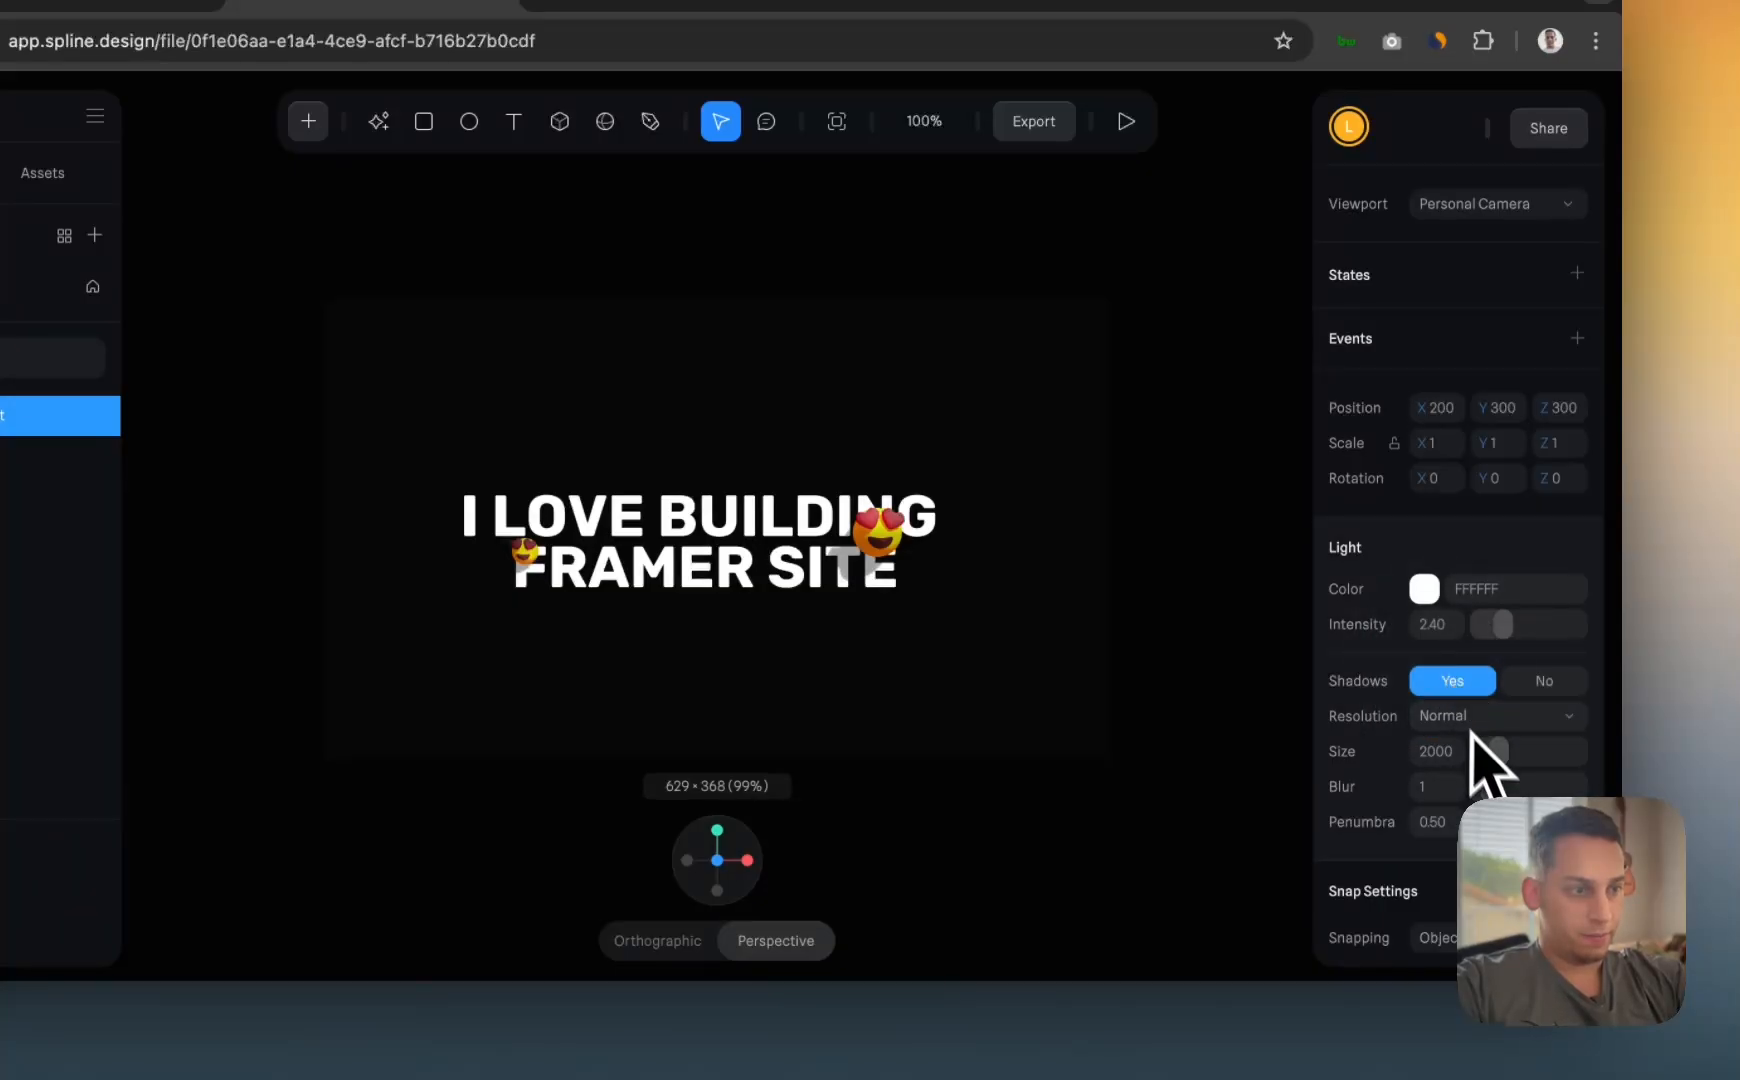
# - Adjust the directional light's shadow size to about 1205 and its blur to about 6.17
pyautogui.moveTo(1507, 755); pyautogui.dragTo(1562, 752)
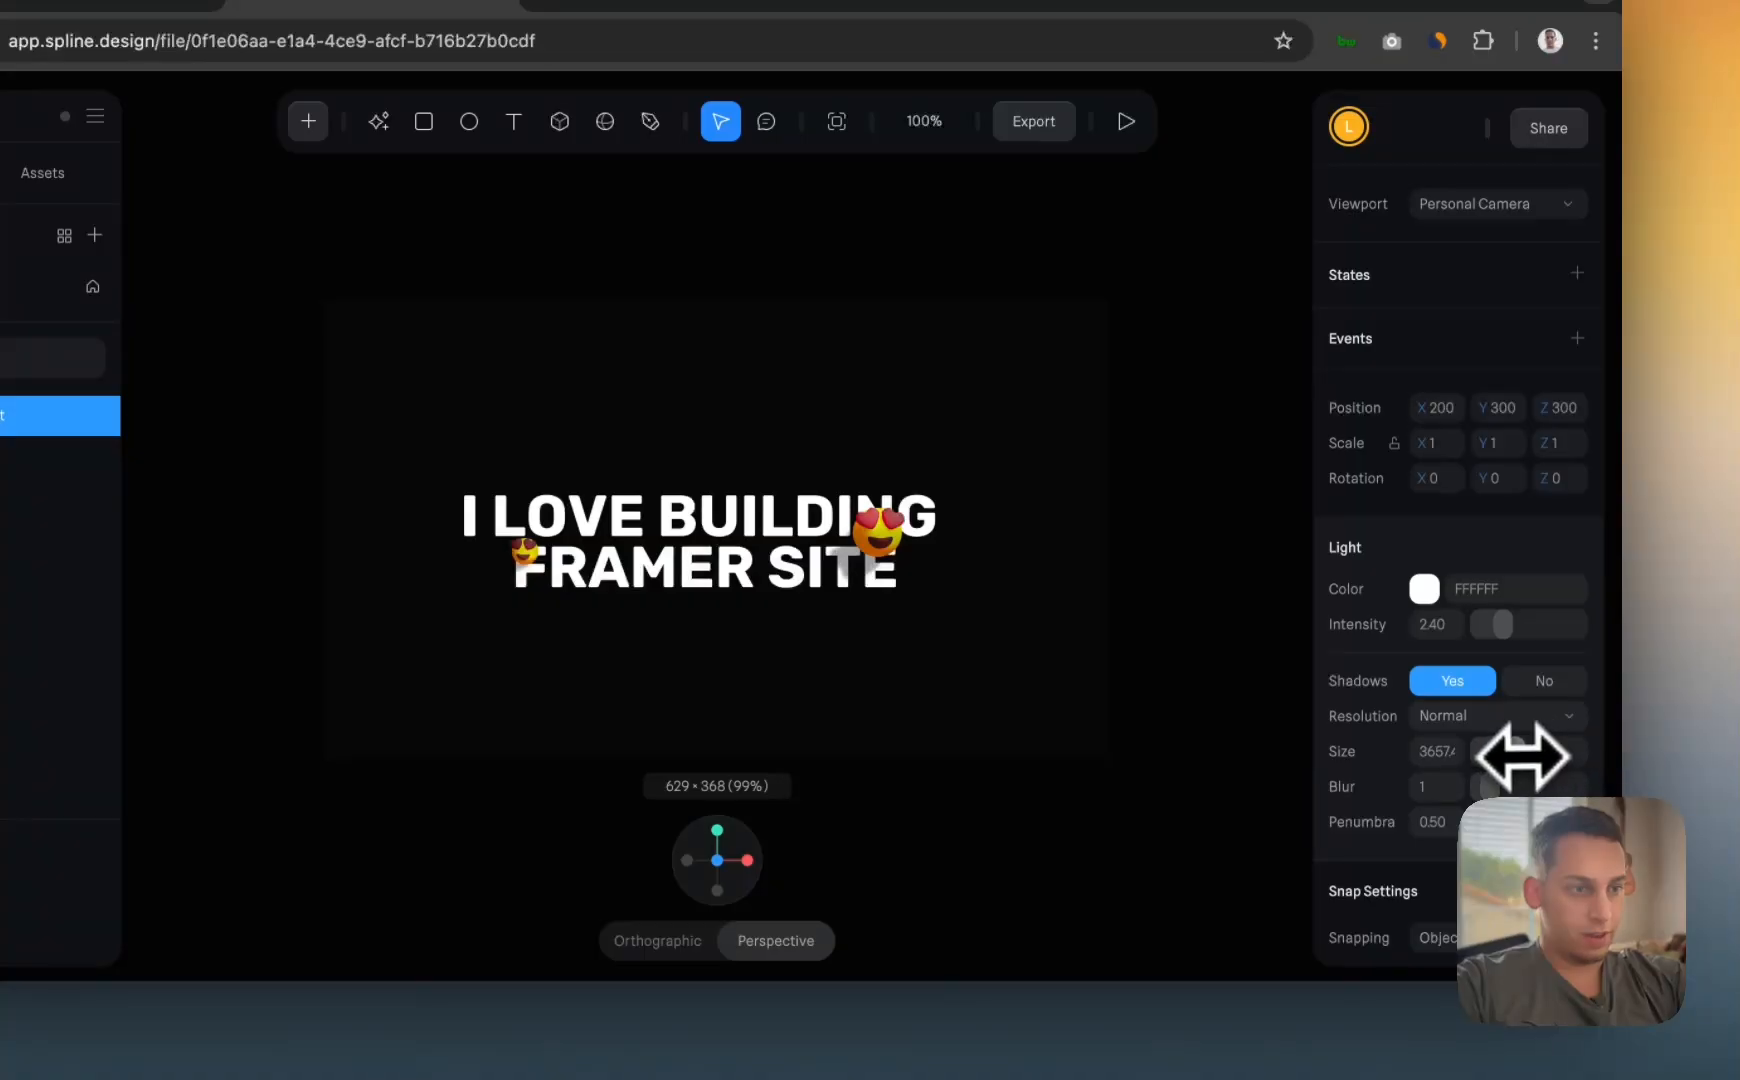
pyautogui.scroll(6, 843, 583)
pyautogui.scroll(-4, 843, 583)
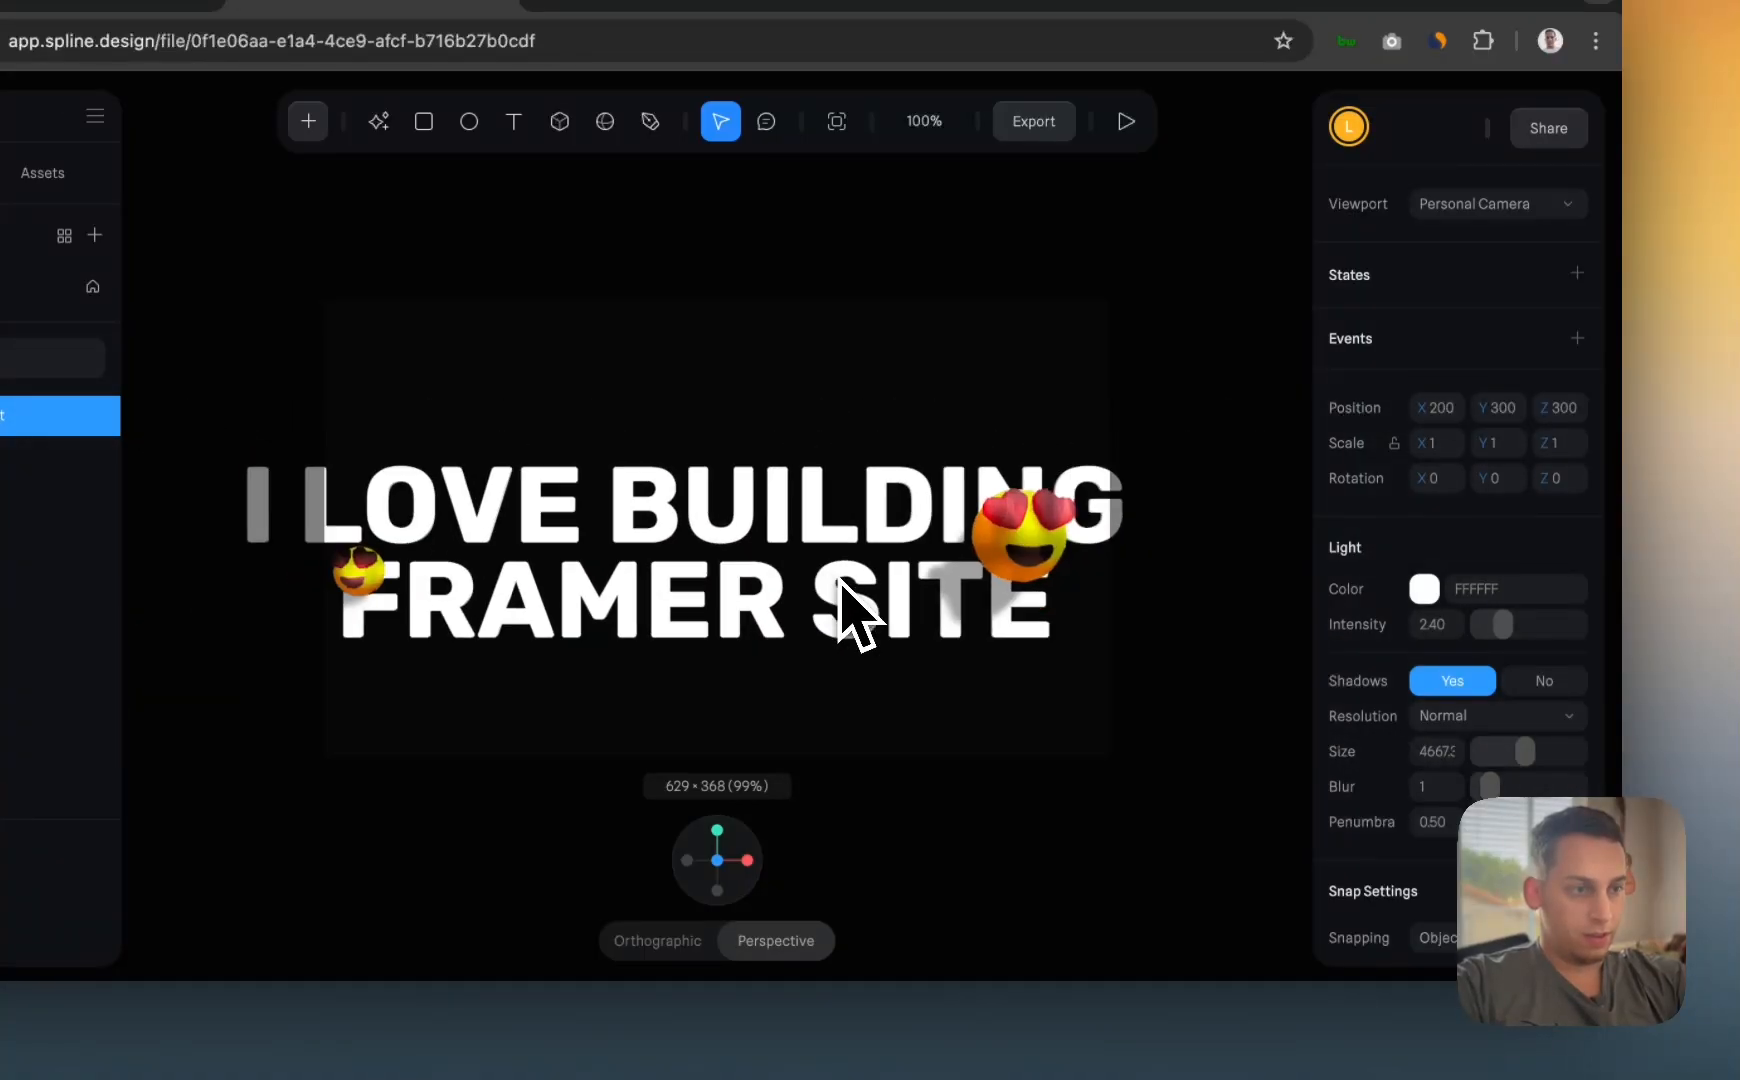
pyautogui.moveTo(1560, 757)
pyautogui.mouseDown()
pyautogui.moveTo(1476, 757)
pyautogui.moveTo(1540, 753)
pyautogui.mouseUp()
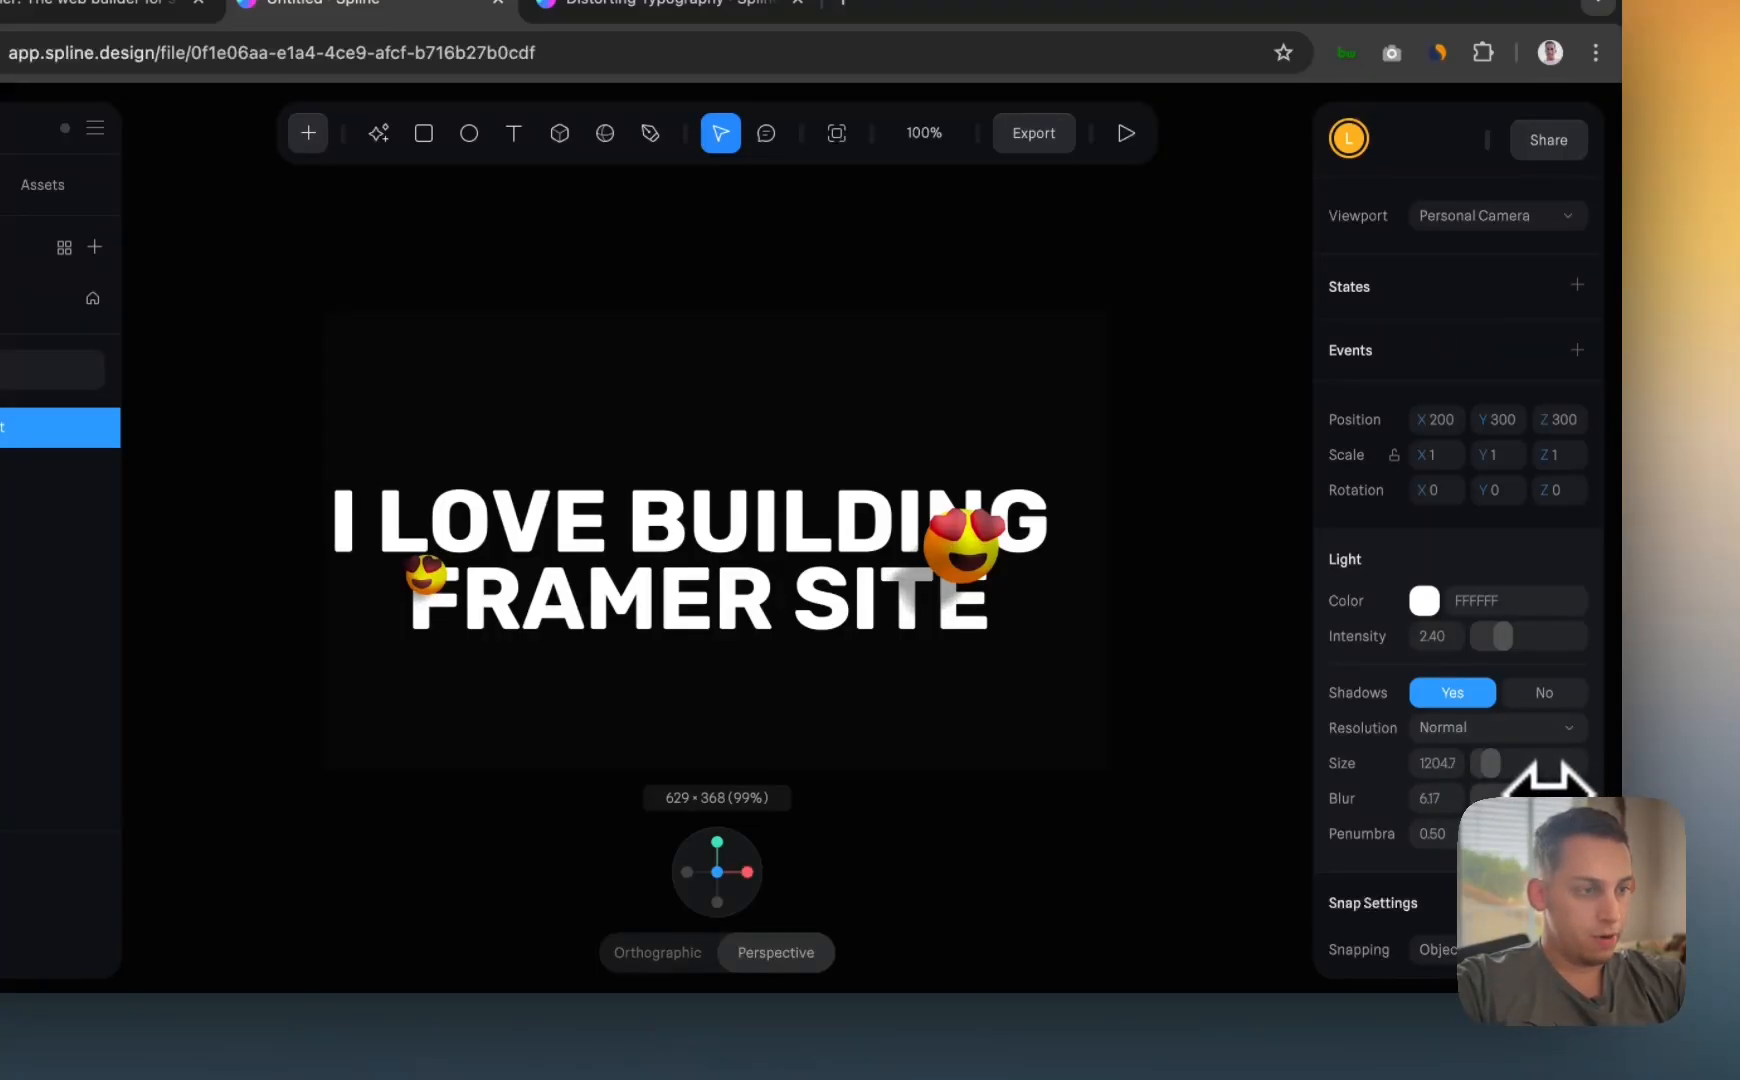
# - Set the directional light's shadow blur to about 5.61 and its penumbra to about 3.87
pyautogui.moveTo(1518, 833)
pyautogui.mouseDown()
pyautogui.moveTo(1587, 833)
pyautogui.moveTo(1489, 833)
pyautogui.mouseUp()
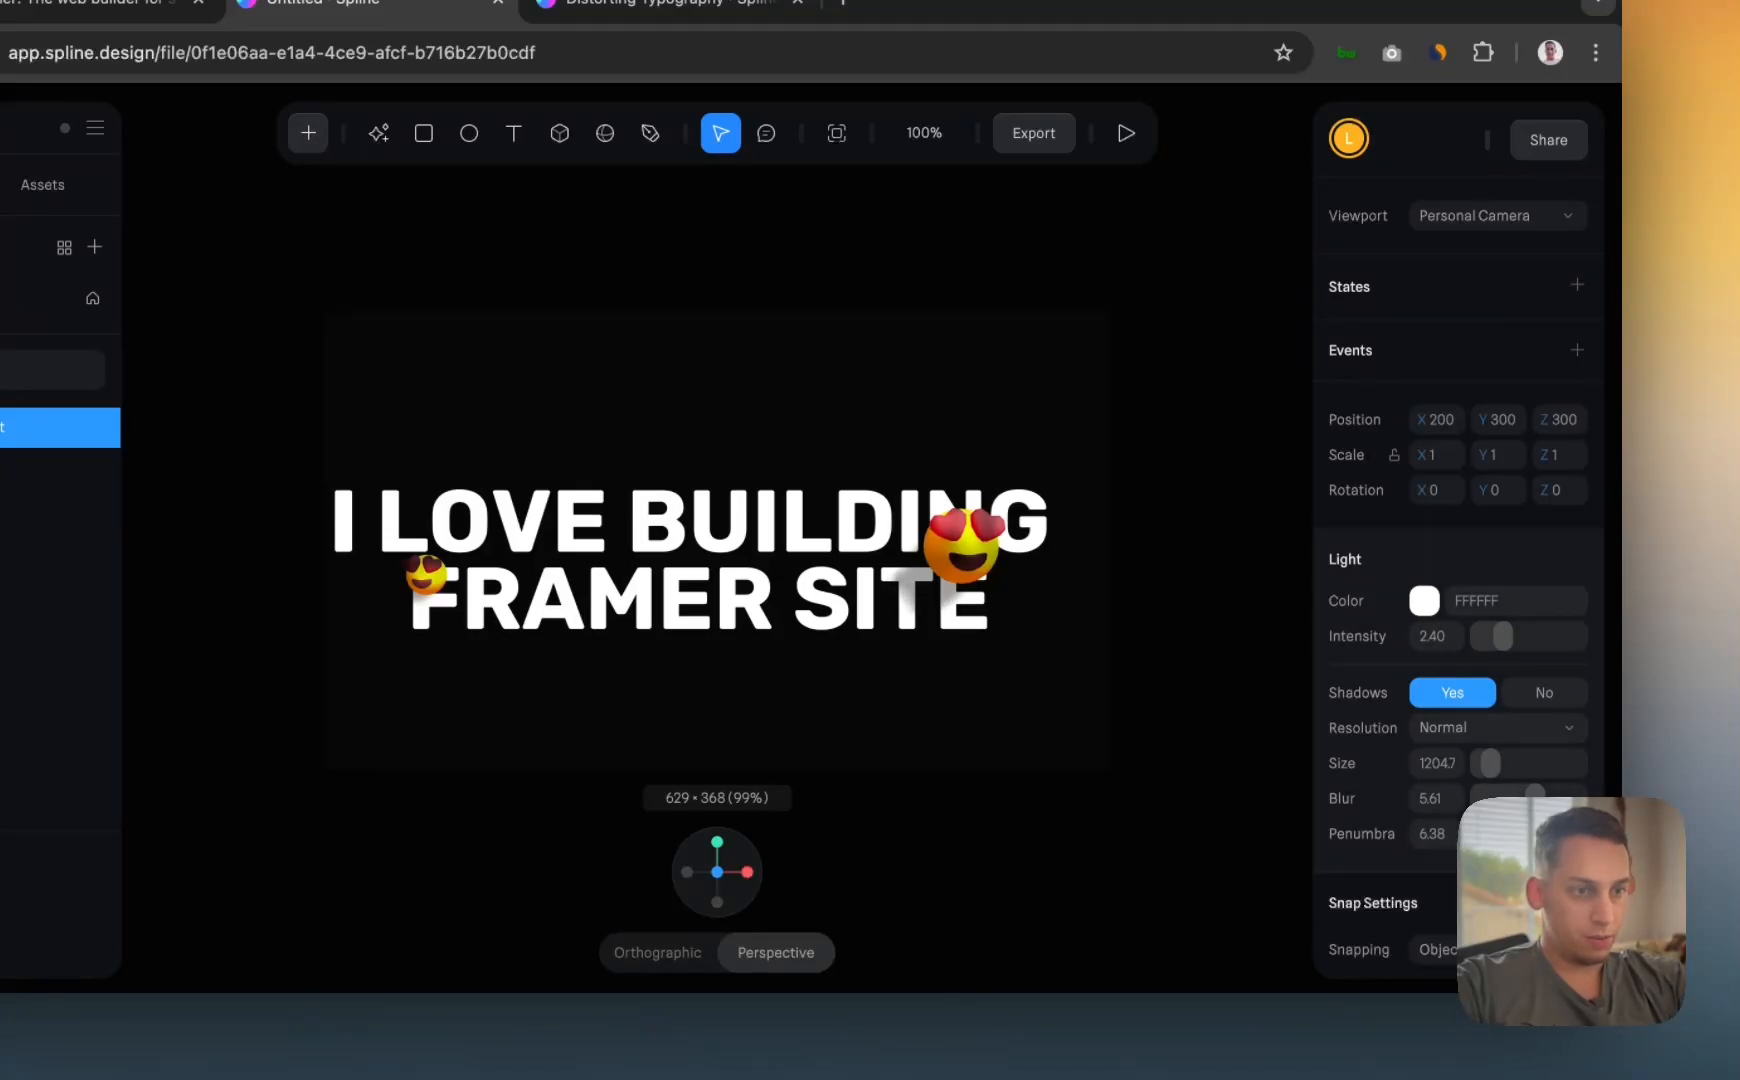
pyautogui.scroll(-5, 1400, 880)
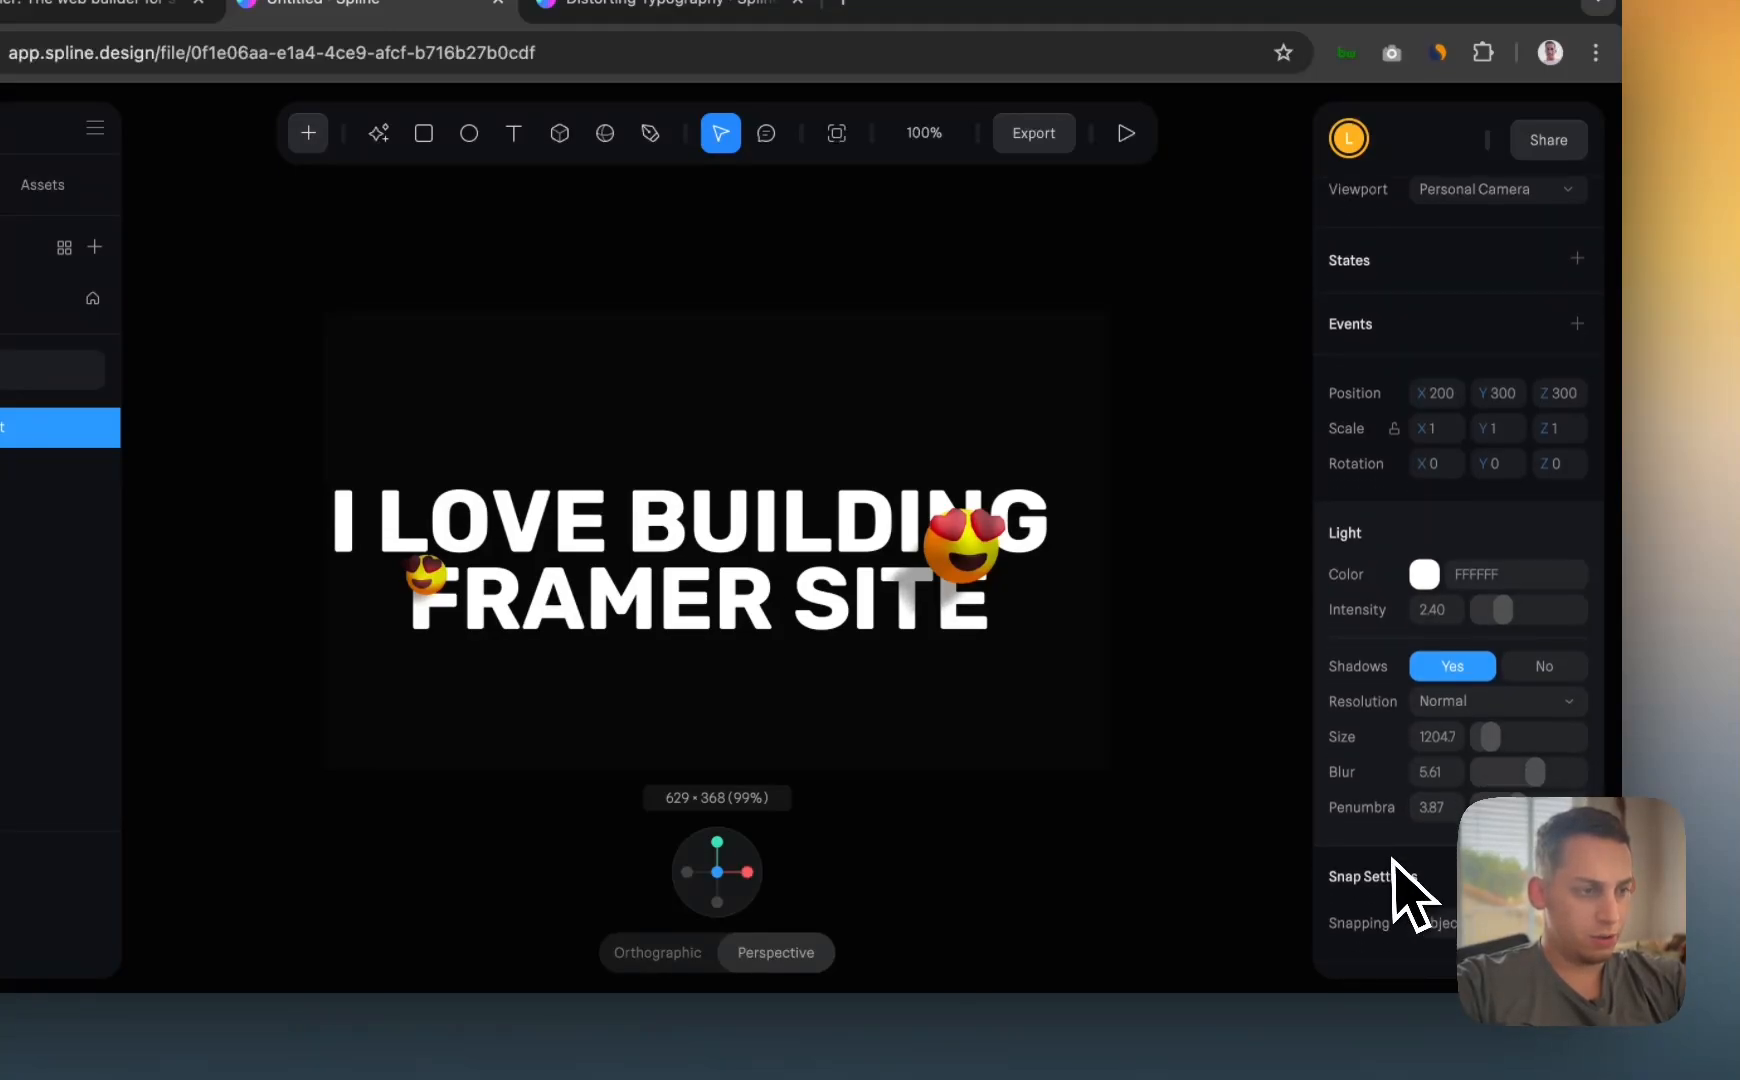
# - Check the directional light's path alignment and collision options, and try Grid snapping before turning snapping off again
pyautogui.click(1438, 830)
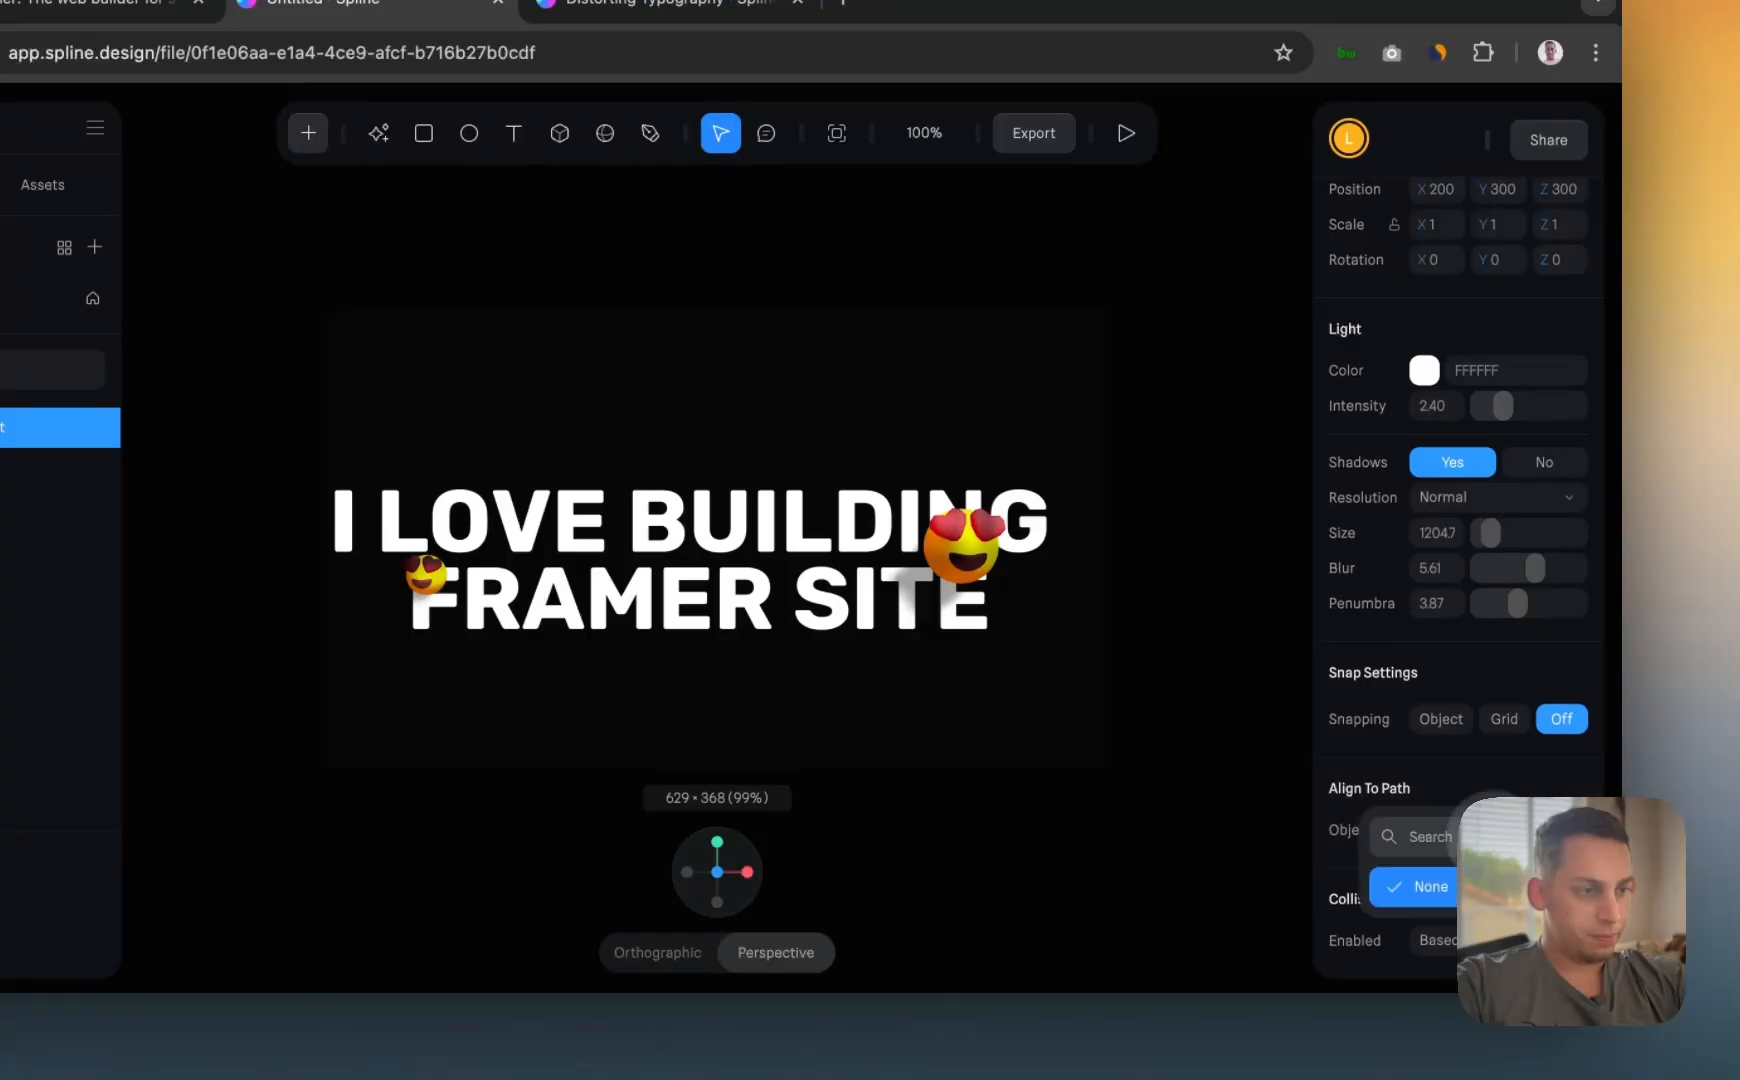
pyautogui.click(1504, 719)
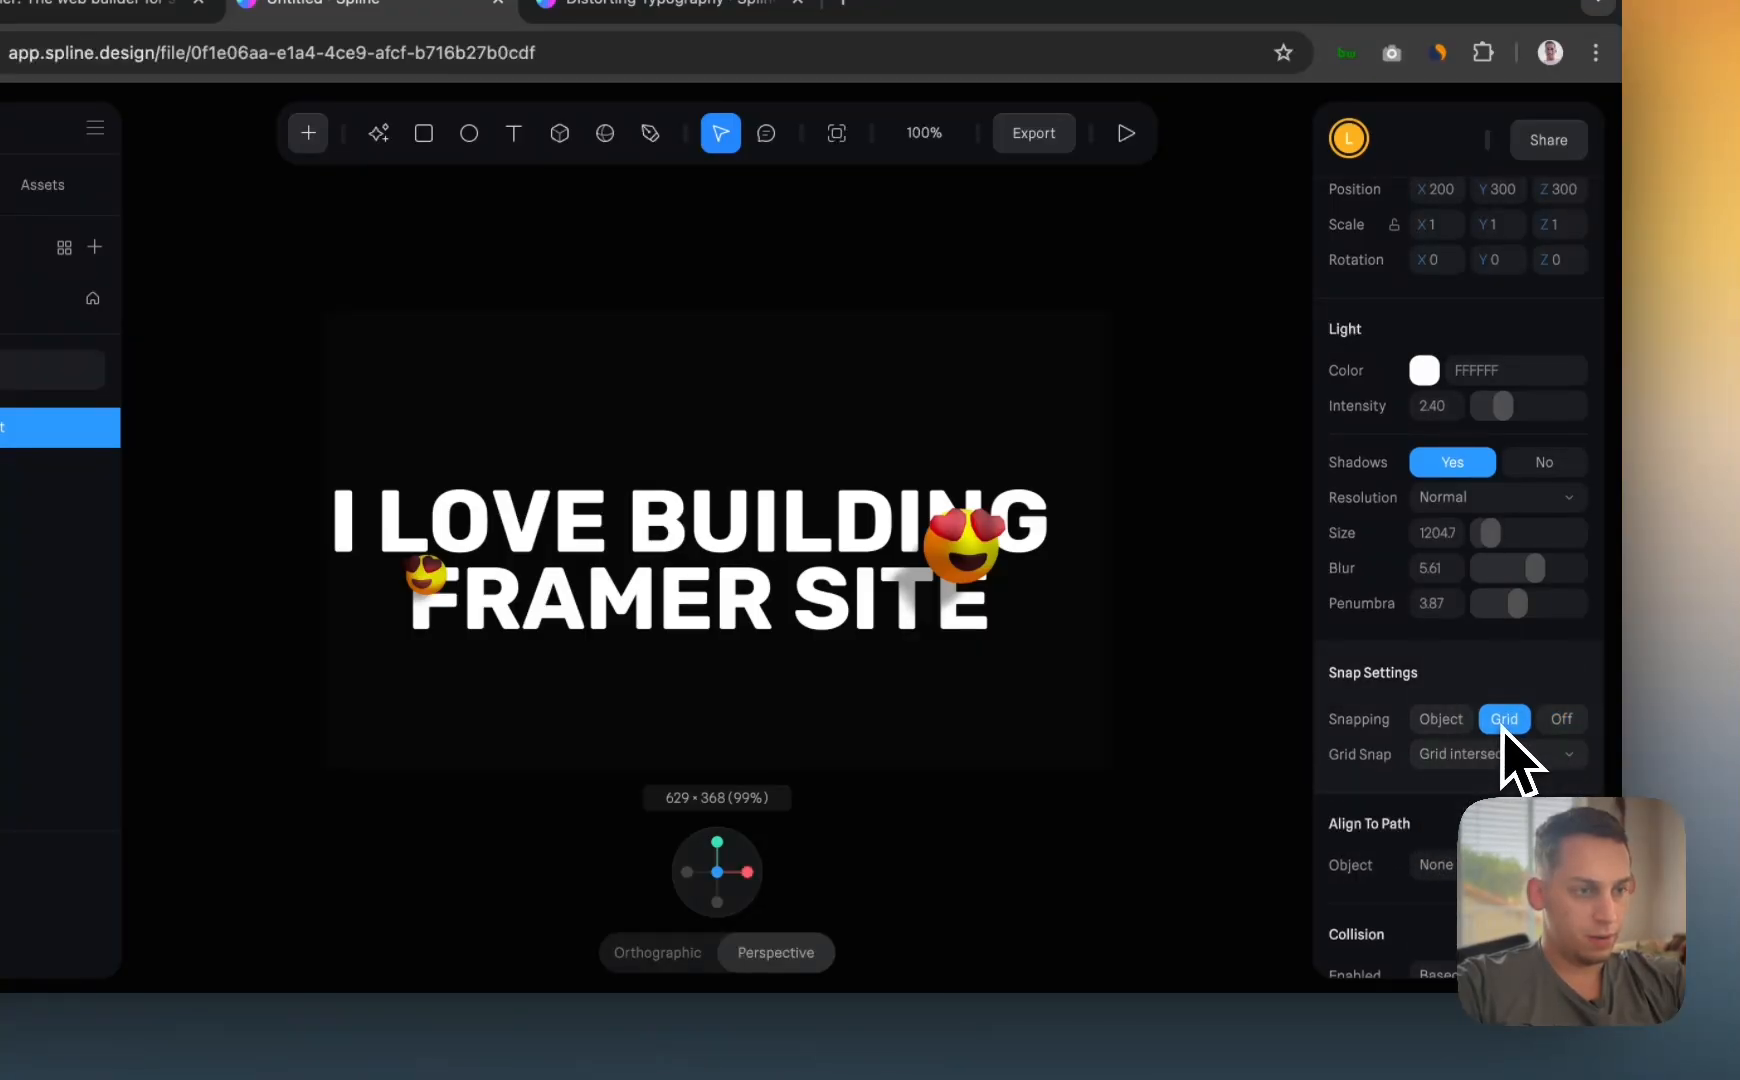
pyautogui.click(1560, 720)
pyautogui.click(1440, 940)
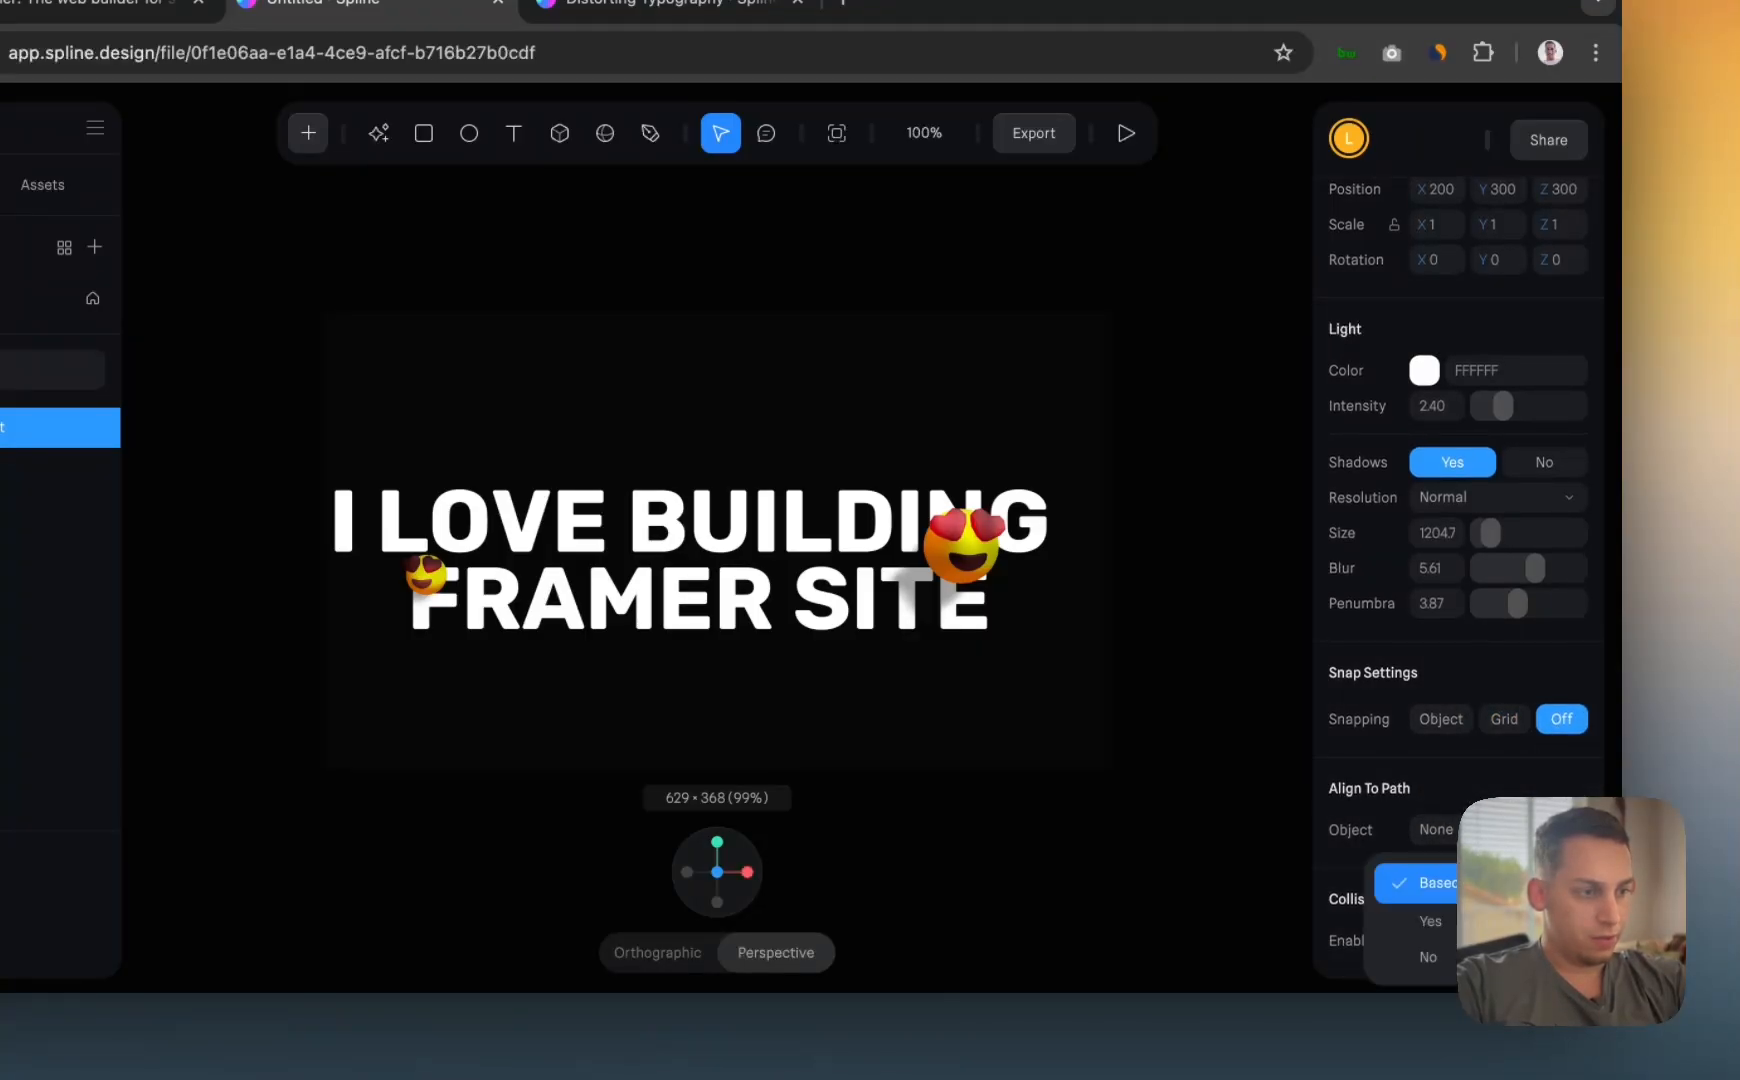
pyautogui.click(1362, 820)
pyautogui.scroll(2, 1370, 800)
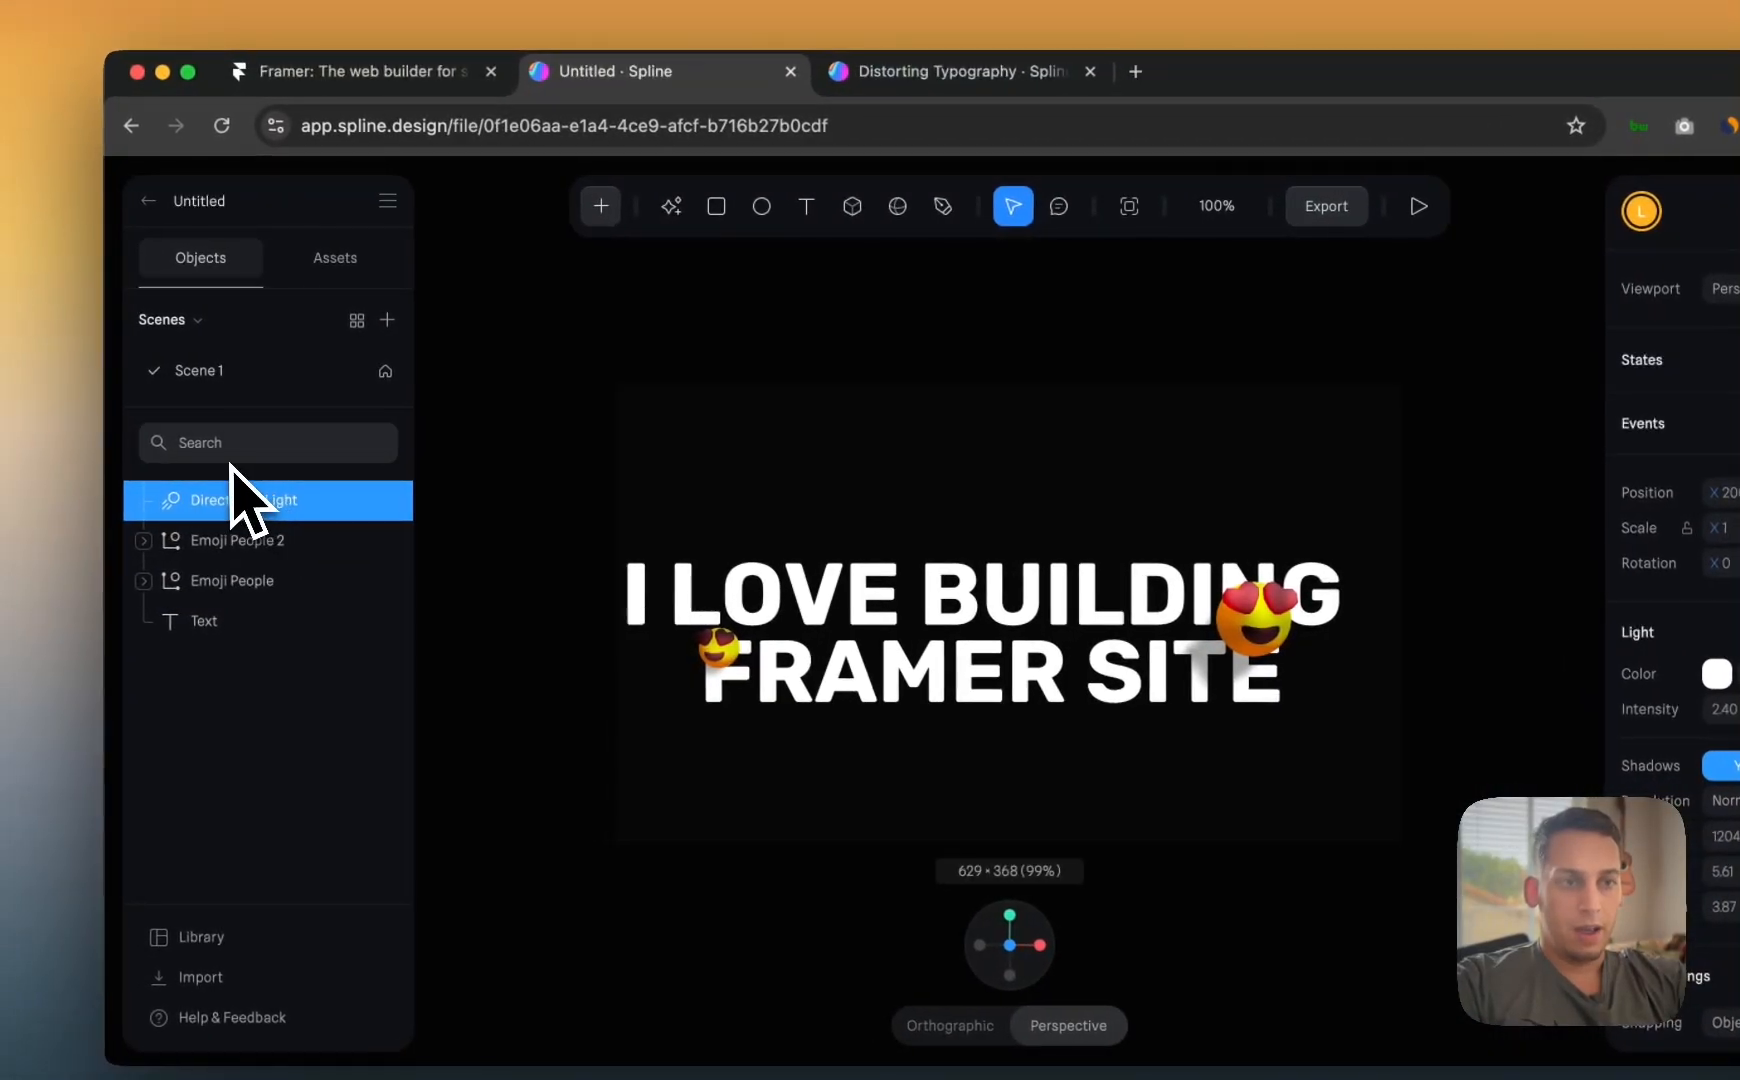
# - Add a point light to the scene
pyautogui.click(592, 206)
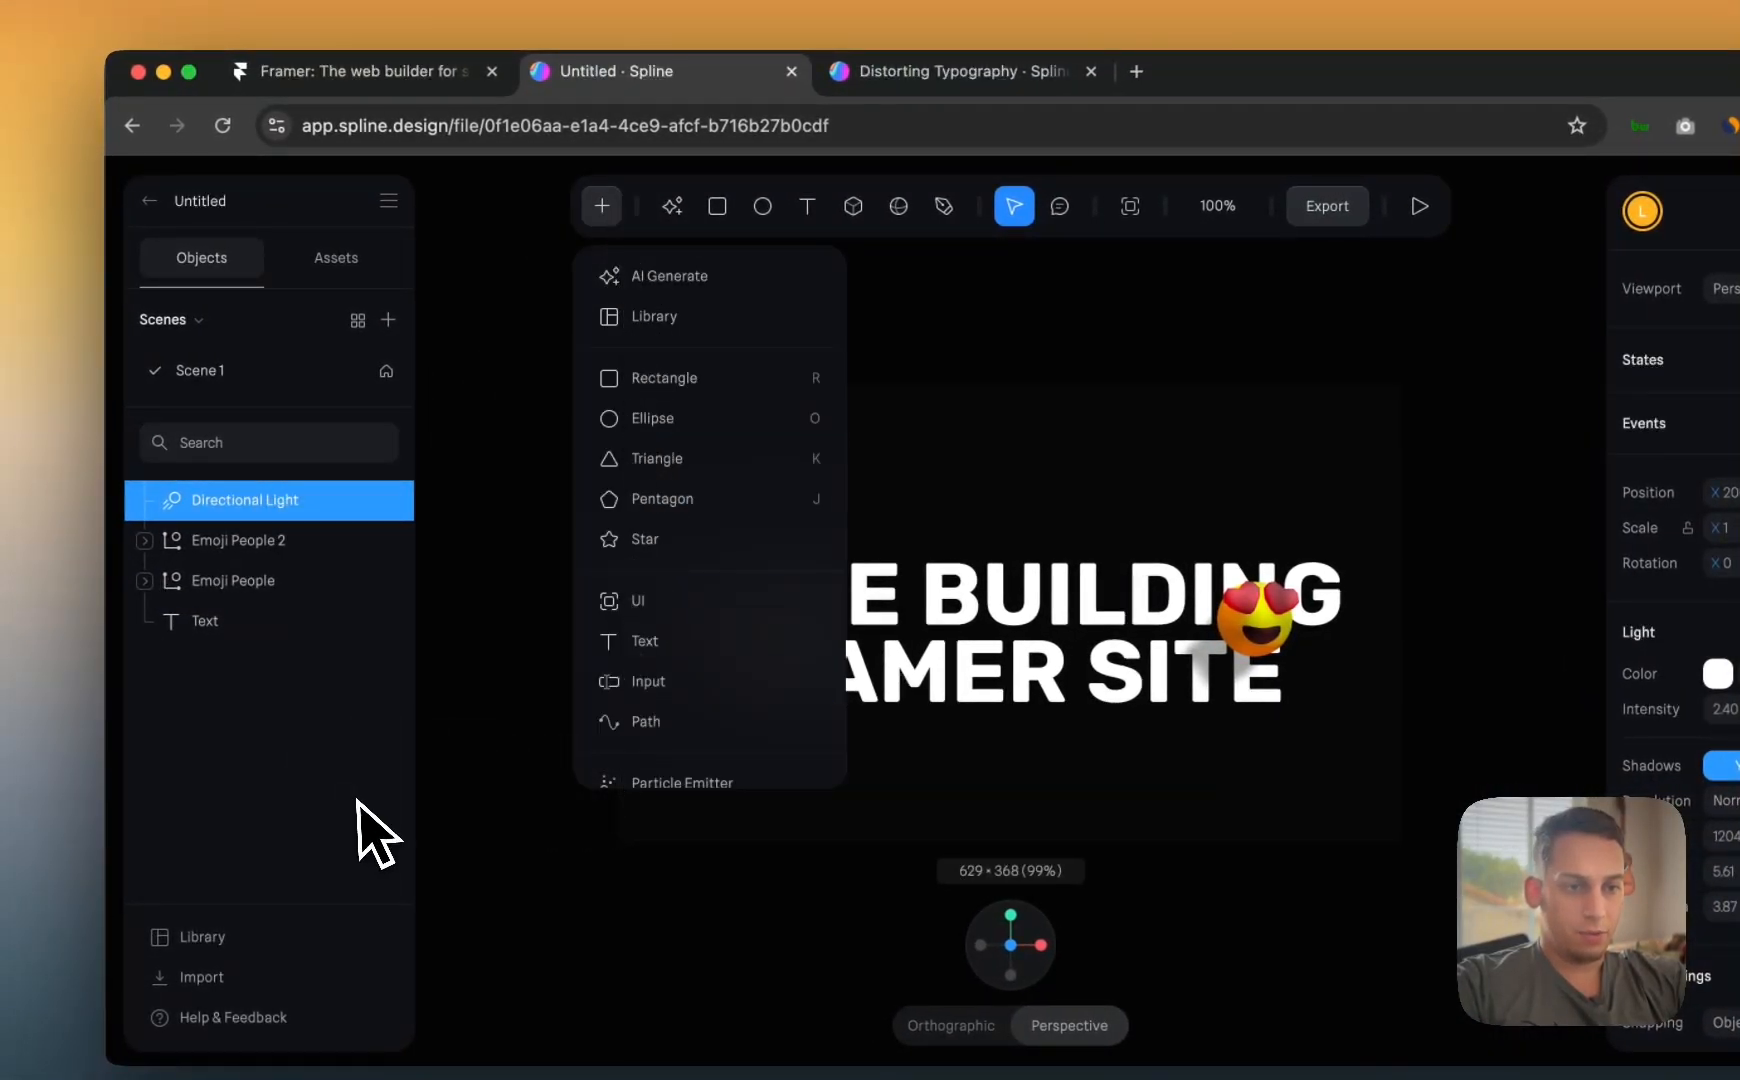
pyautogui.scroll(-5, 594, 551)
pyautogui.scroll(-5, 700, 610)
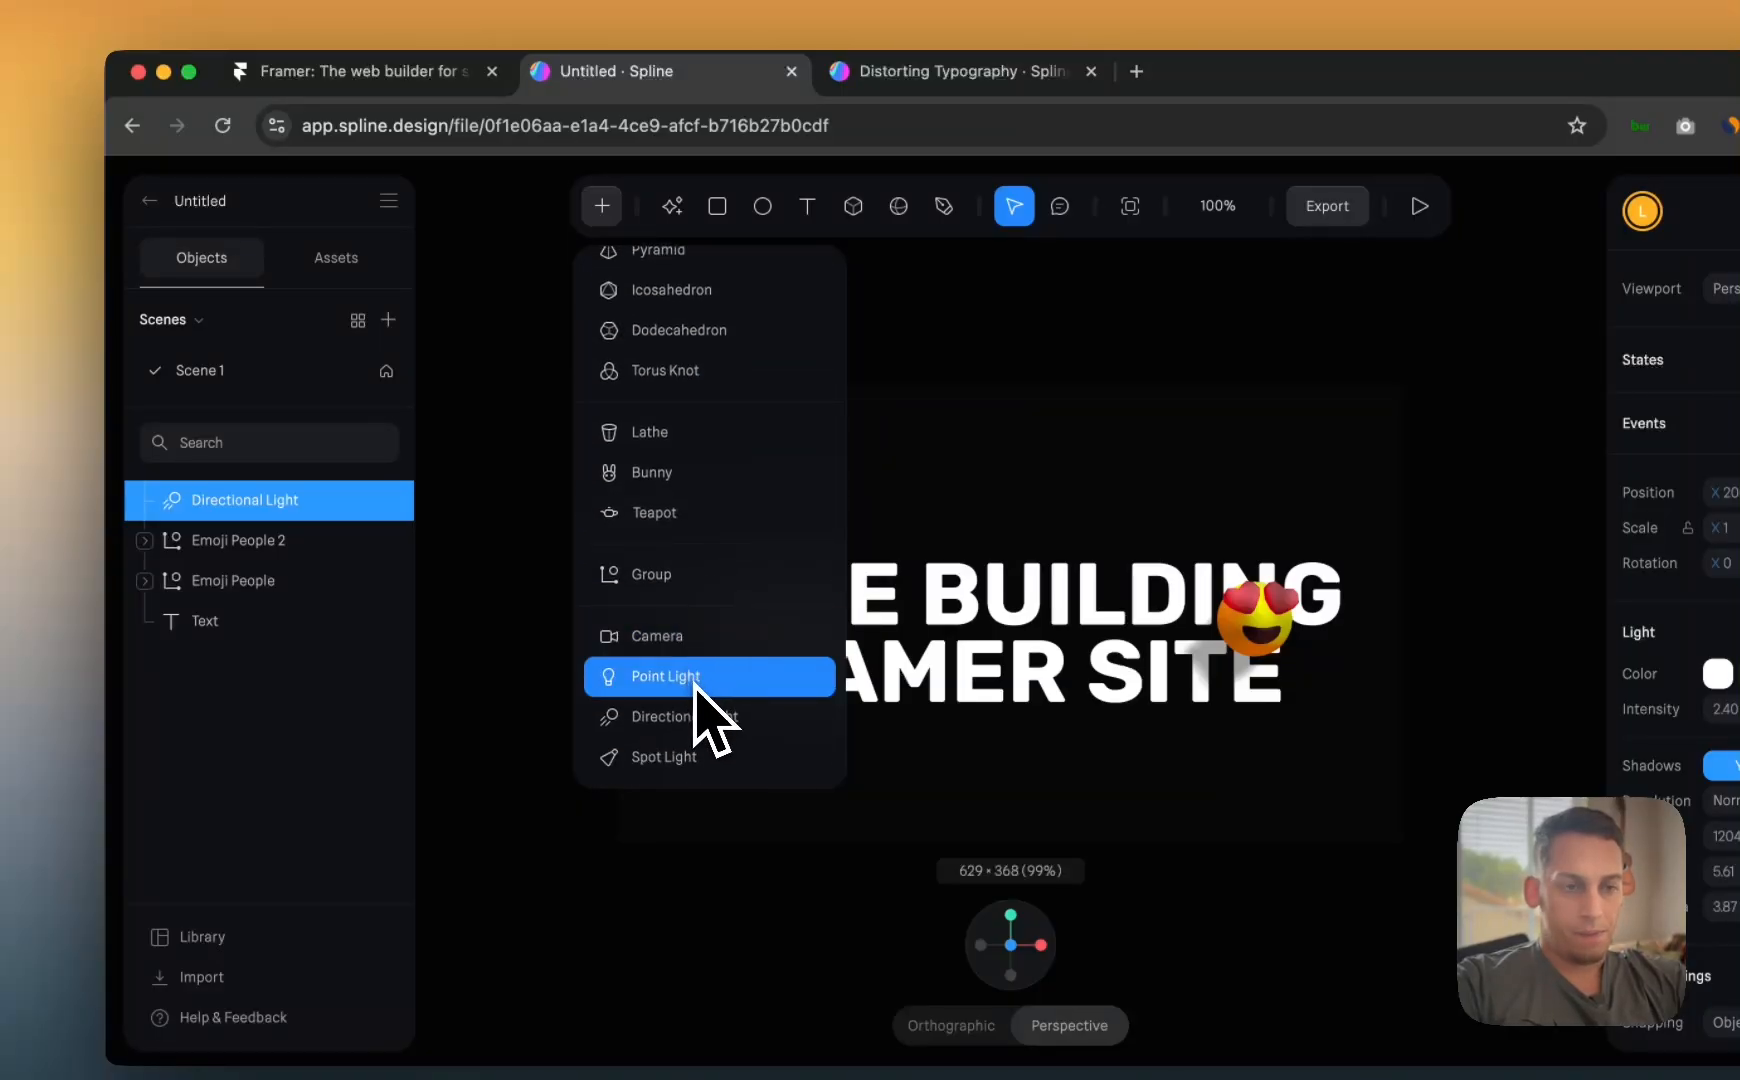
pyautogui.click(700, 680)
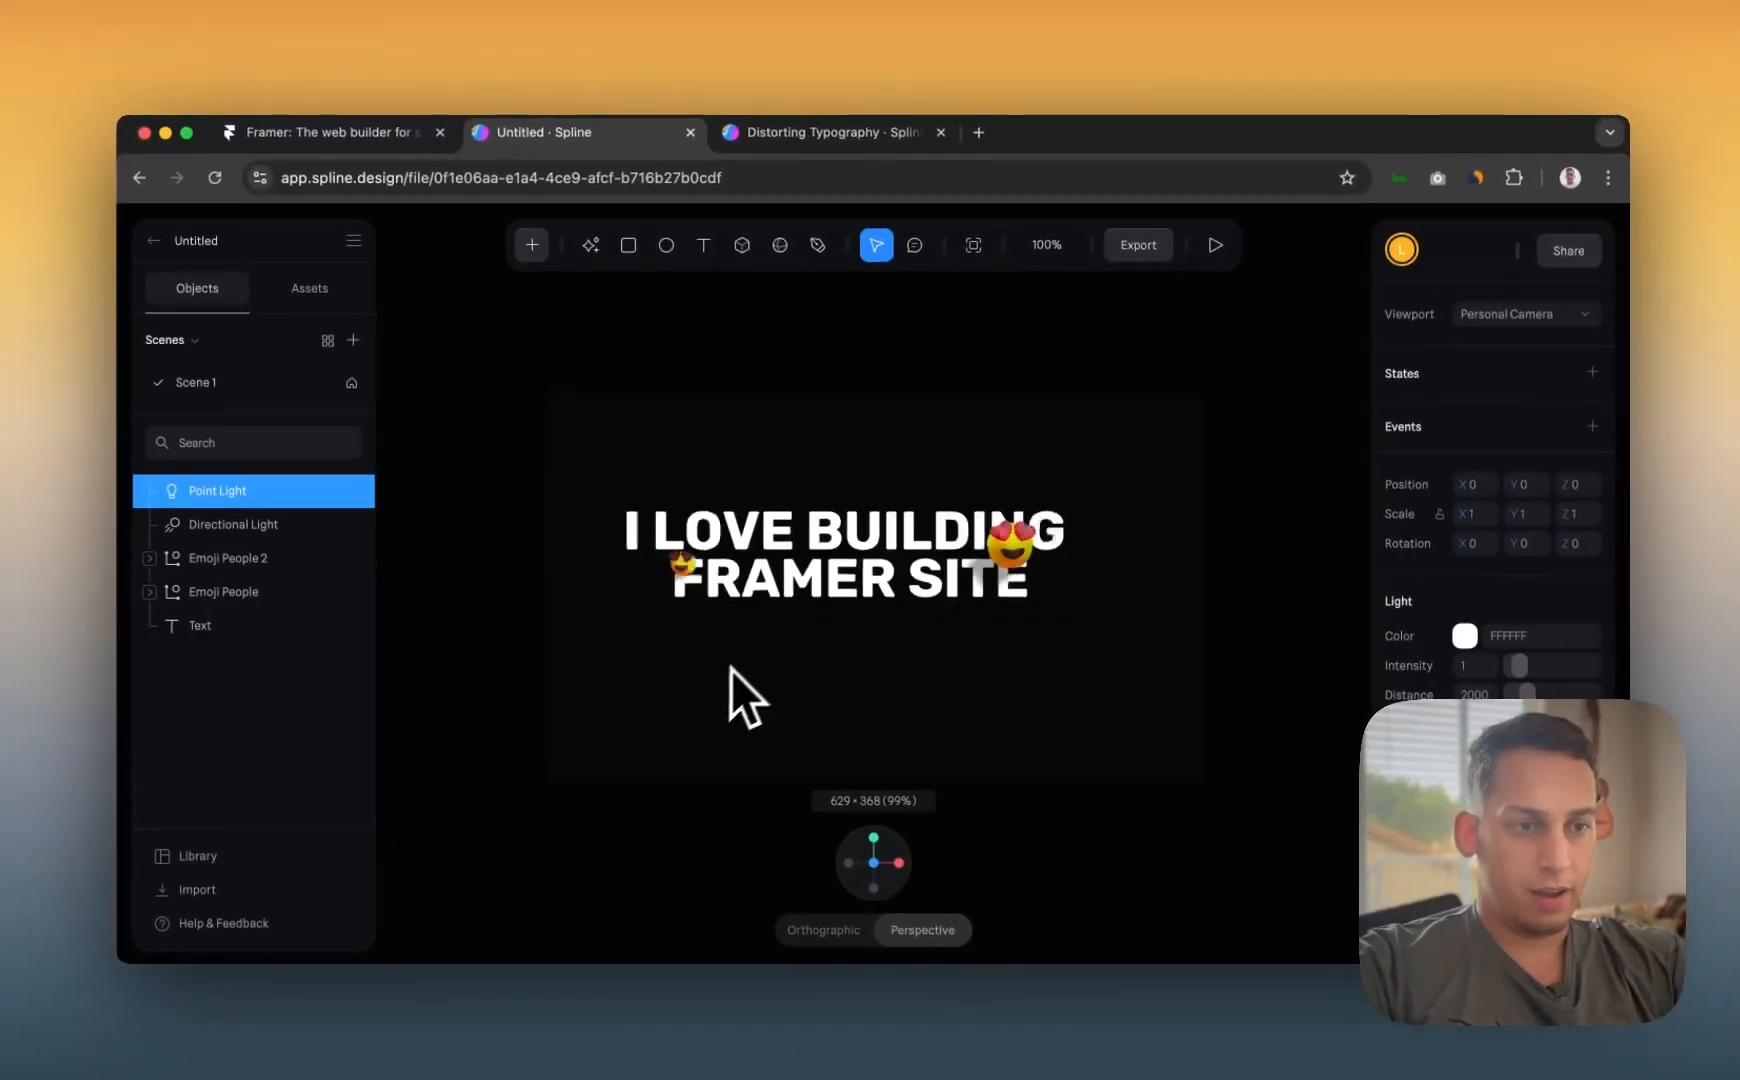
# - Move the point light in front of the headline to Z 1049
pyautogui.scroll(-5, 740, 662)
pyautogui.scroll(3, 752, 636)
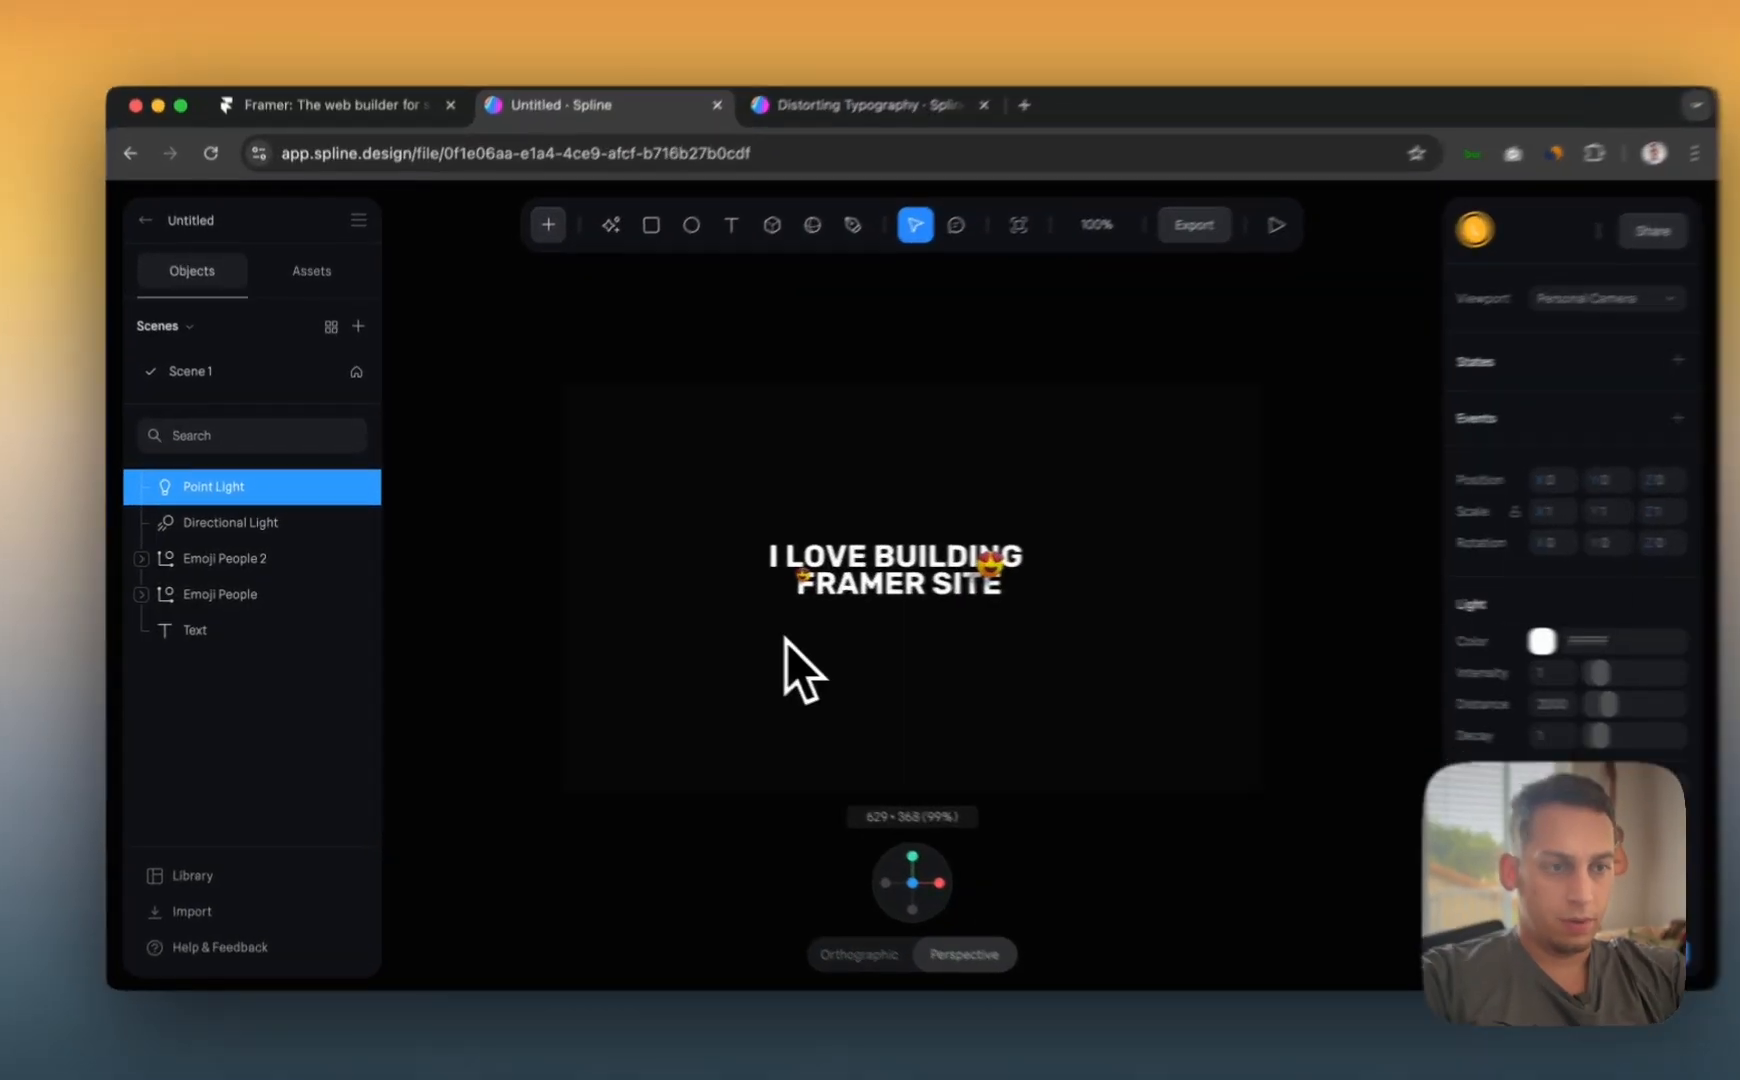
pyautogui.moveTo(787, 642)
pyautogui.keyDown('alt'); pyautogui.mouseDown()
pyautogui.moveTo(903, 642)
pyautogui.moveTo(819, 634)
pyautogui.mouseUp(); pyautogui.keyUp('alt')
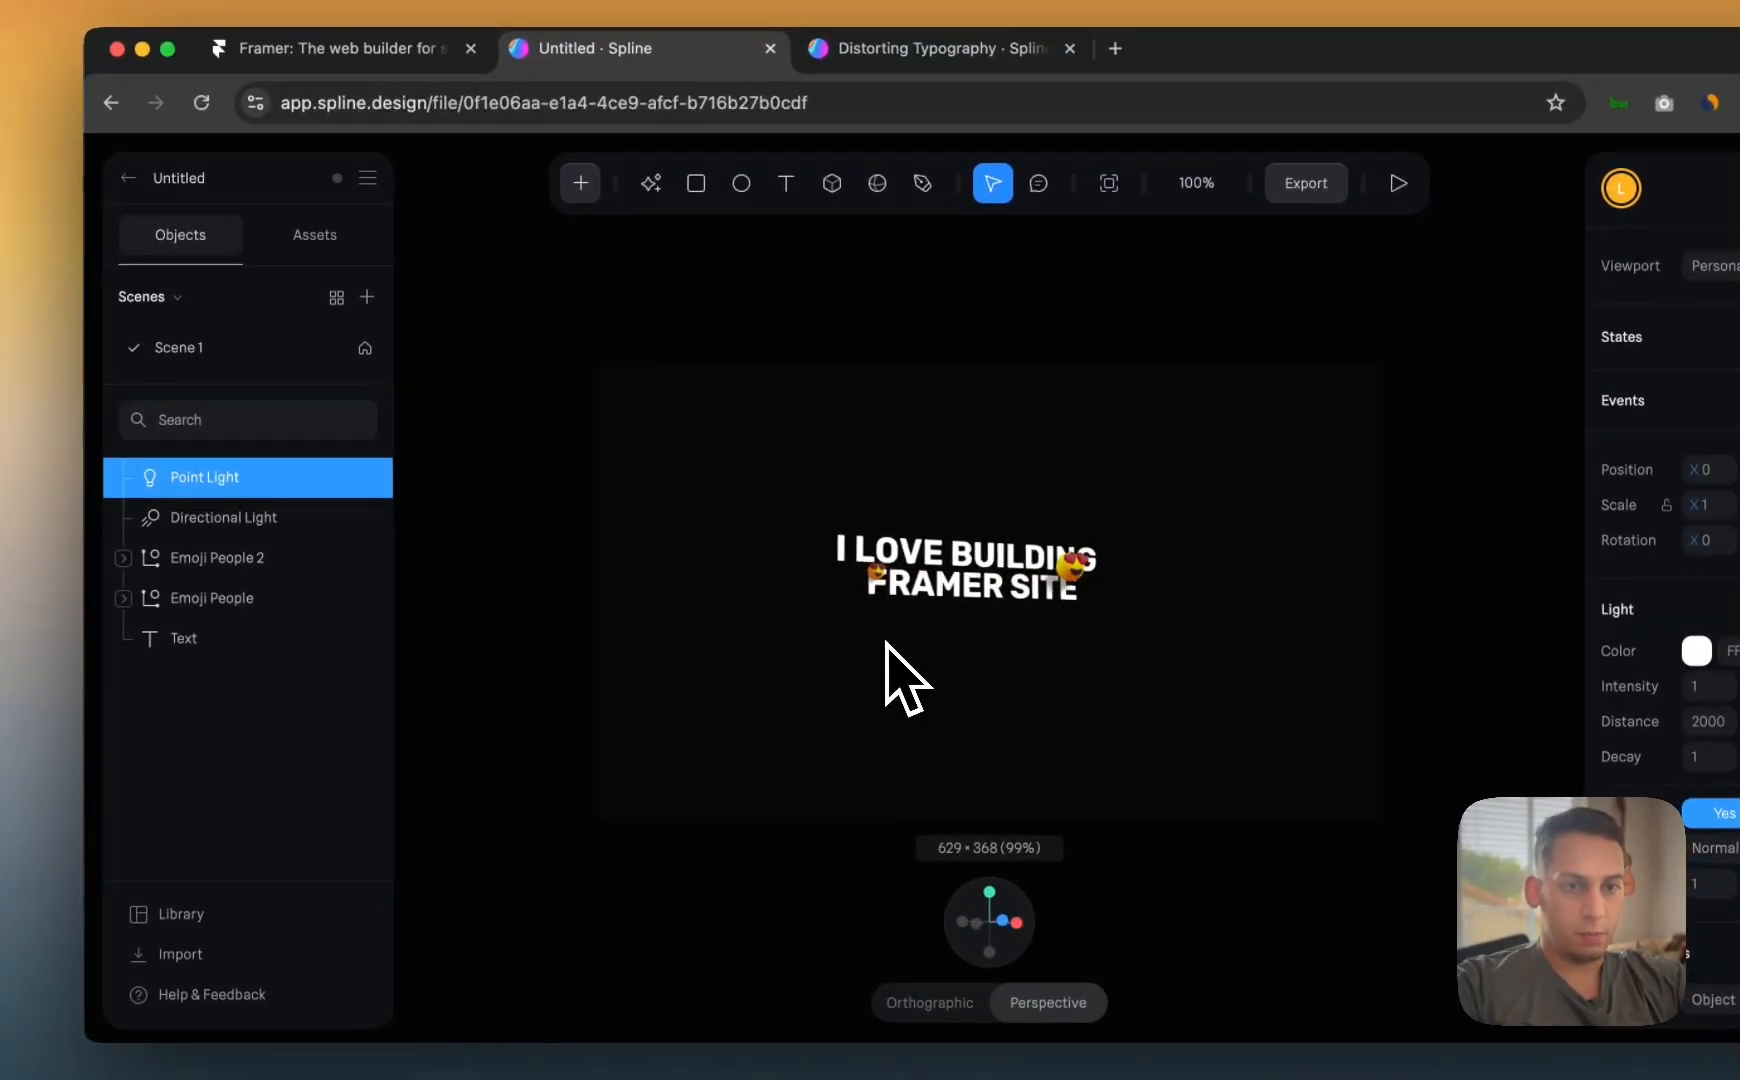
pyautogui.click(341, 557)
pyautogui.scroll(5, 935, 535)
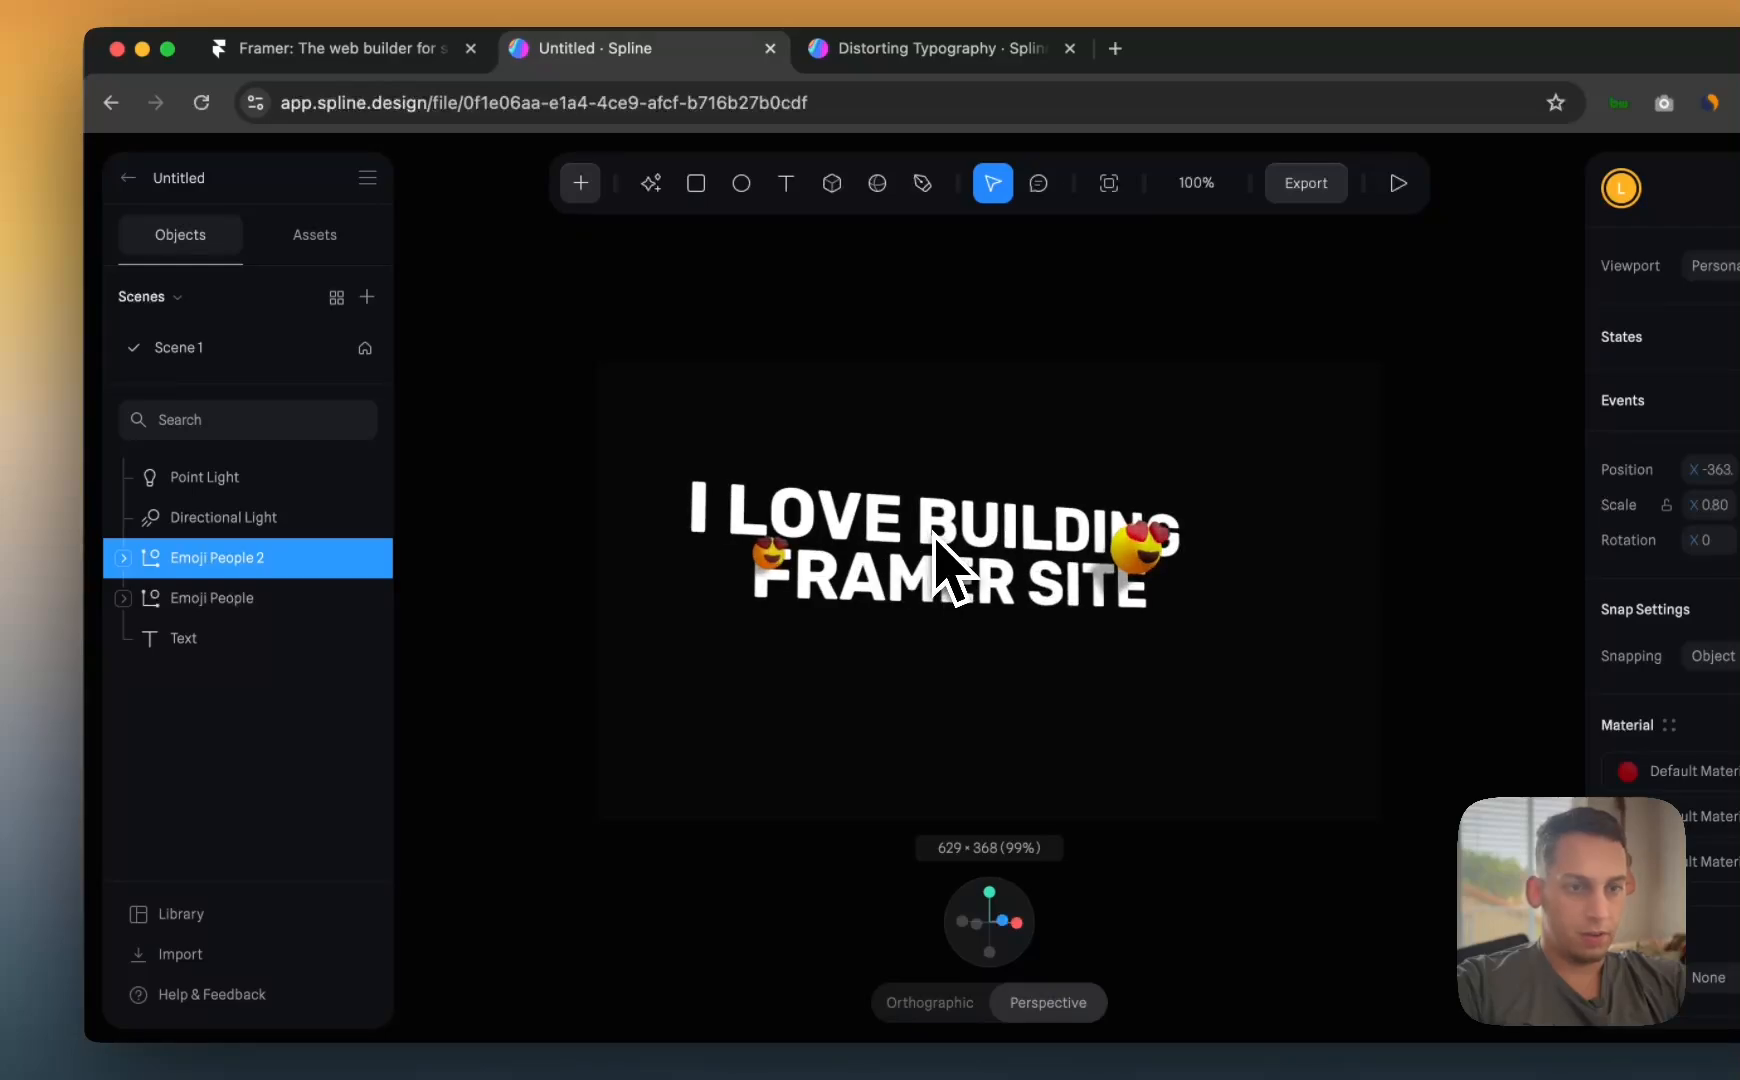
pyautogui.click(280, 480)
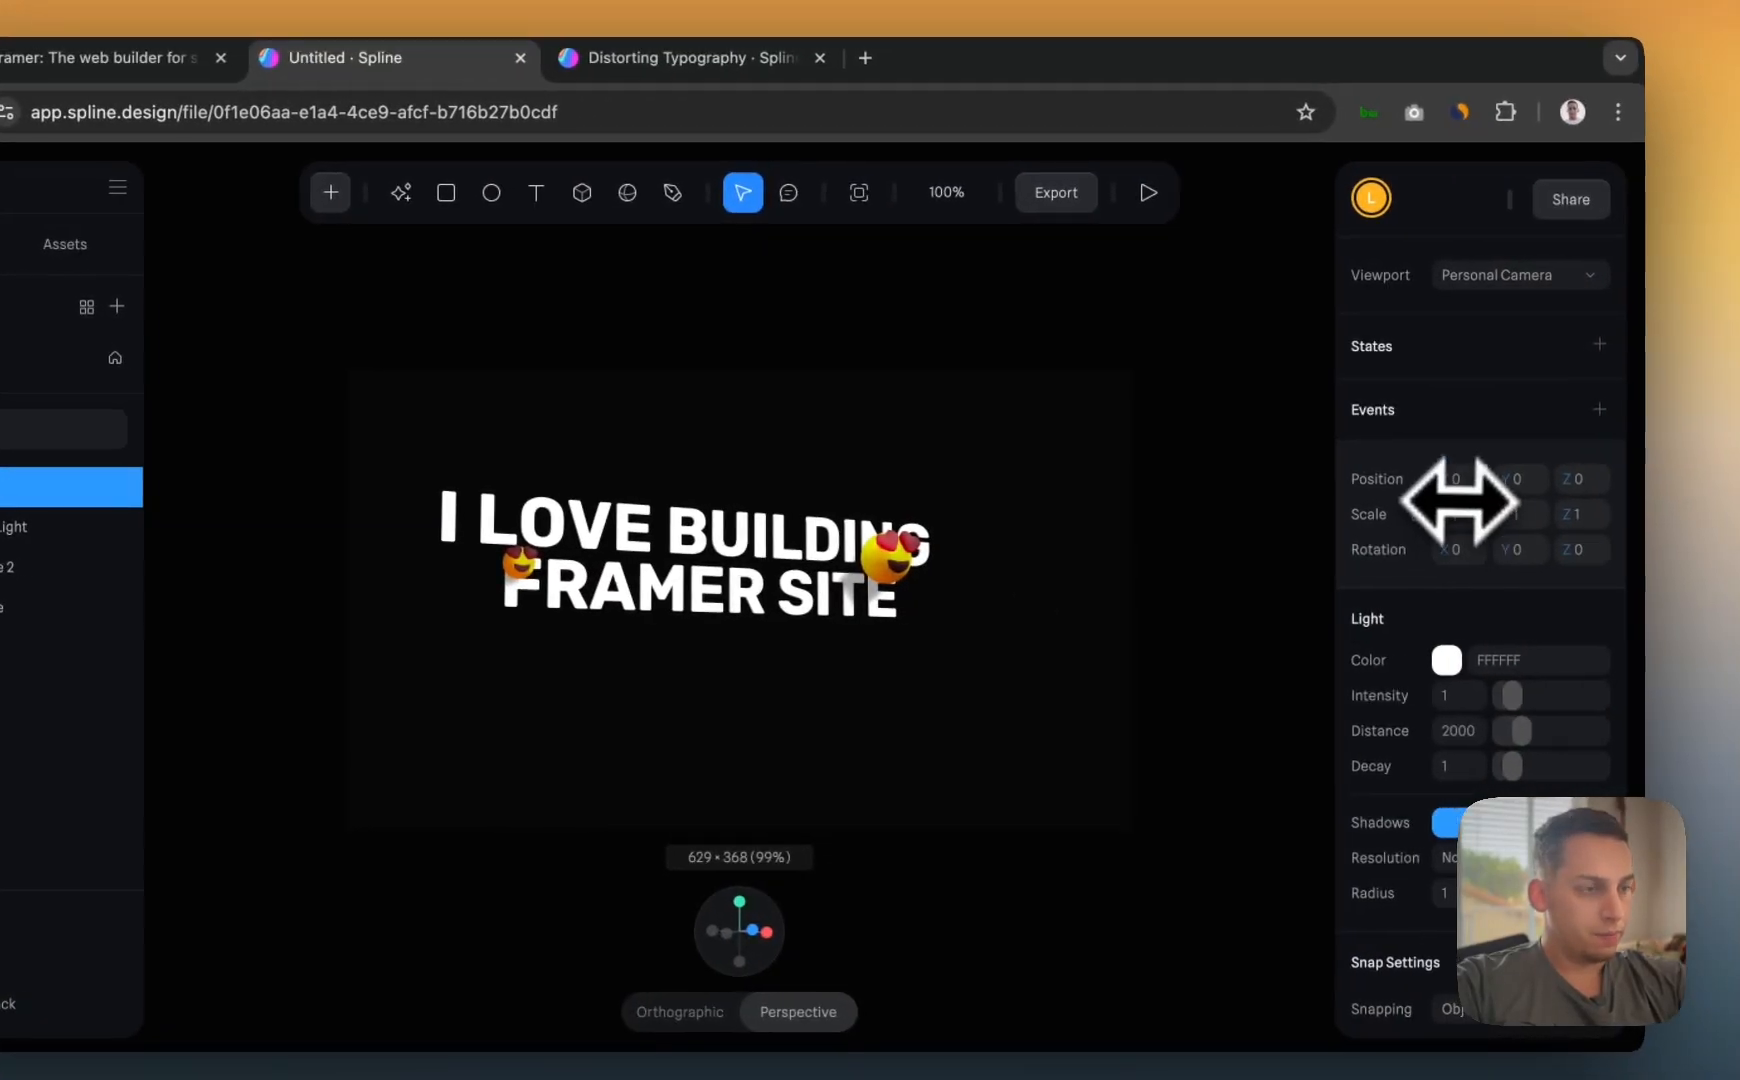
pyautogui.moveTo(1450, 493); pyautogui.dragTo(1567, 487)
pyautogui.press('super+z')
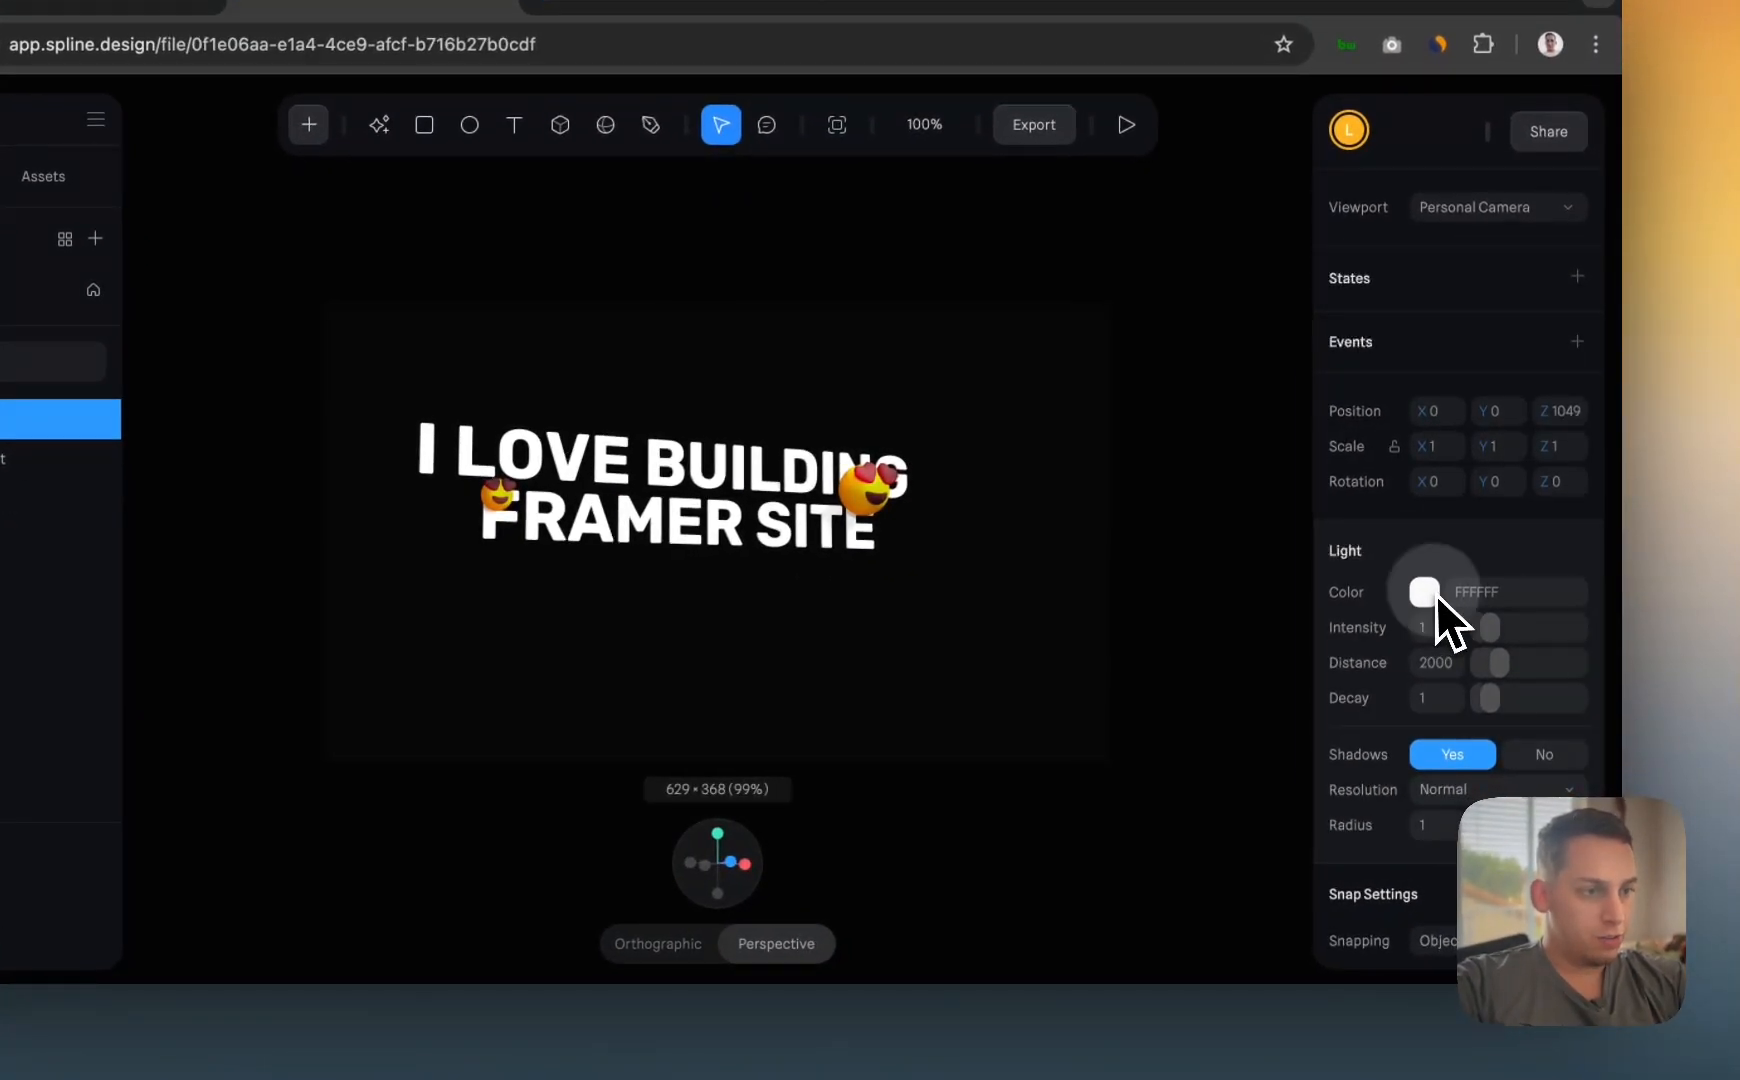
# - Colour the point light red (F80000) and move it to about X 629, Y -292
pyautogui.click(1458, 636)
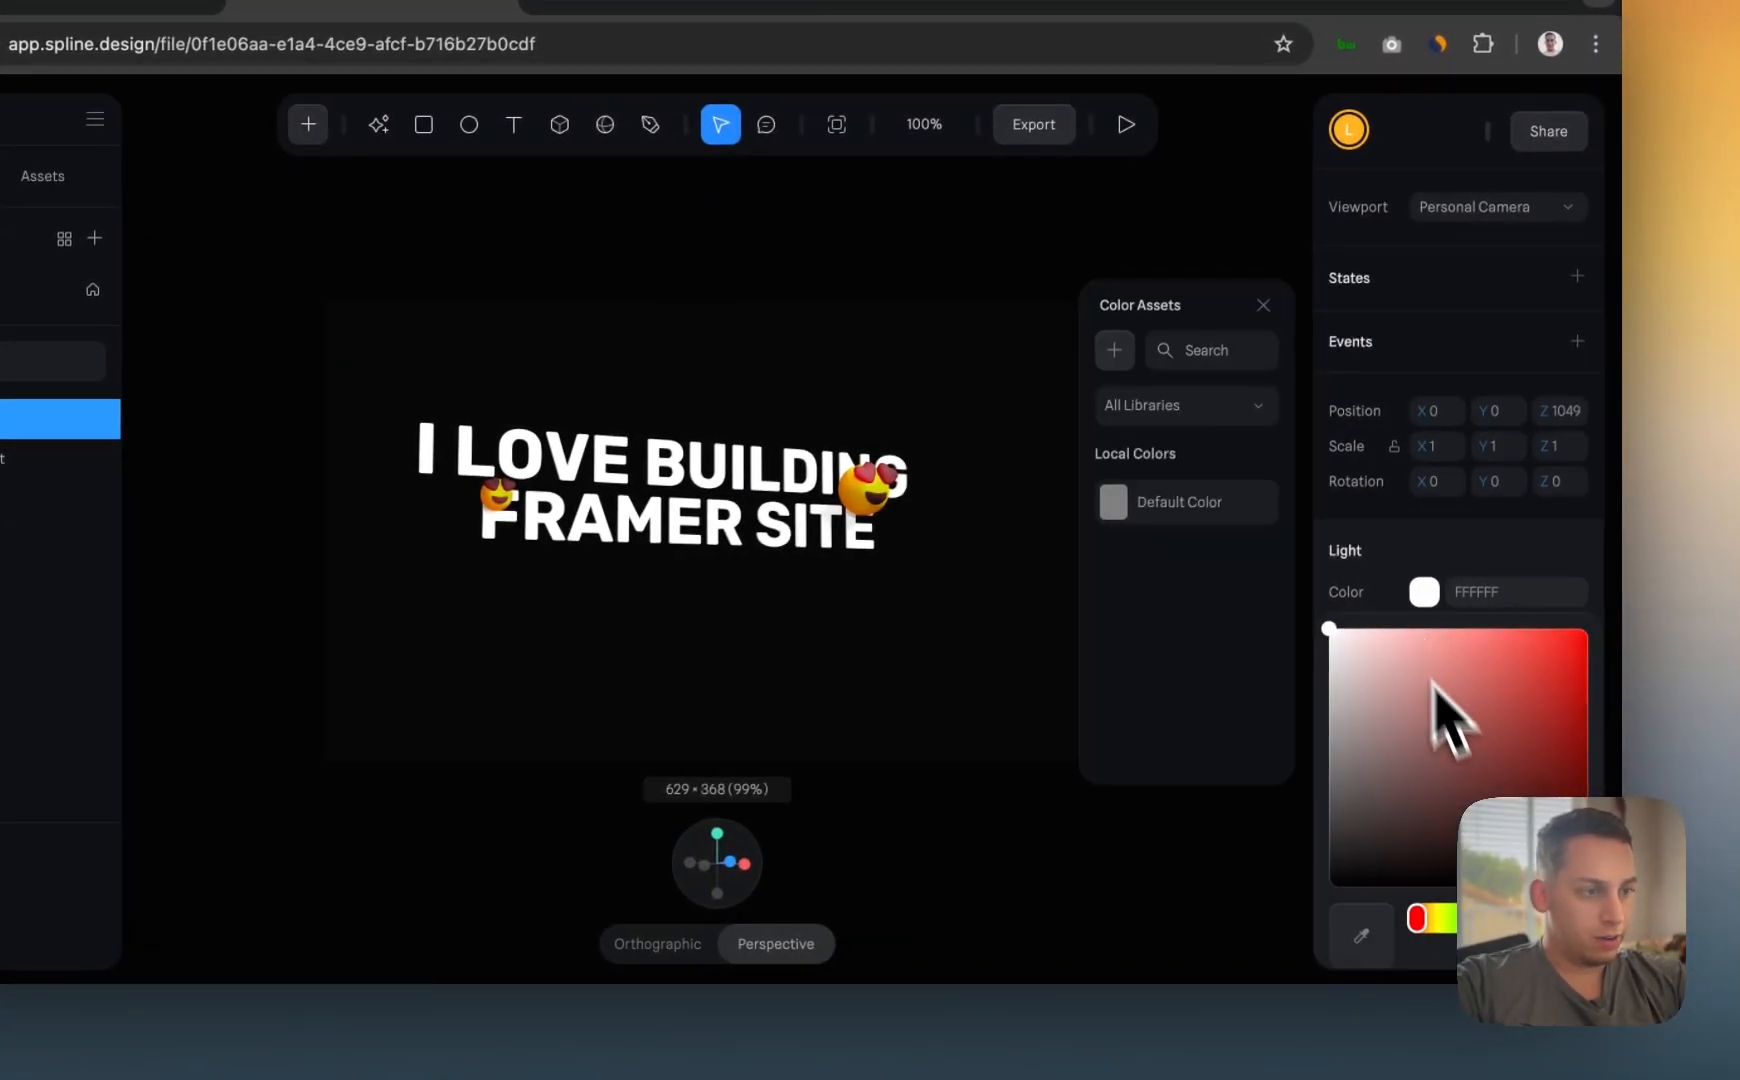
pyautogui.moveTo(1507, 796); pyautogui.dragTo(1621, 590)
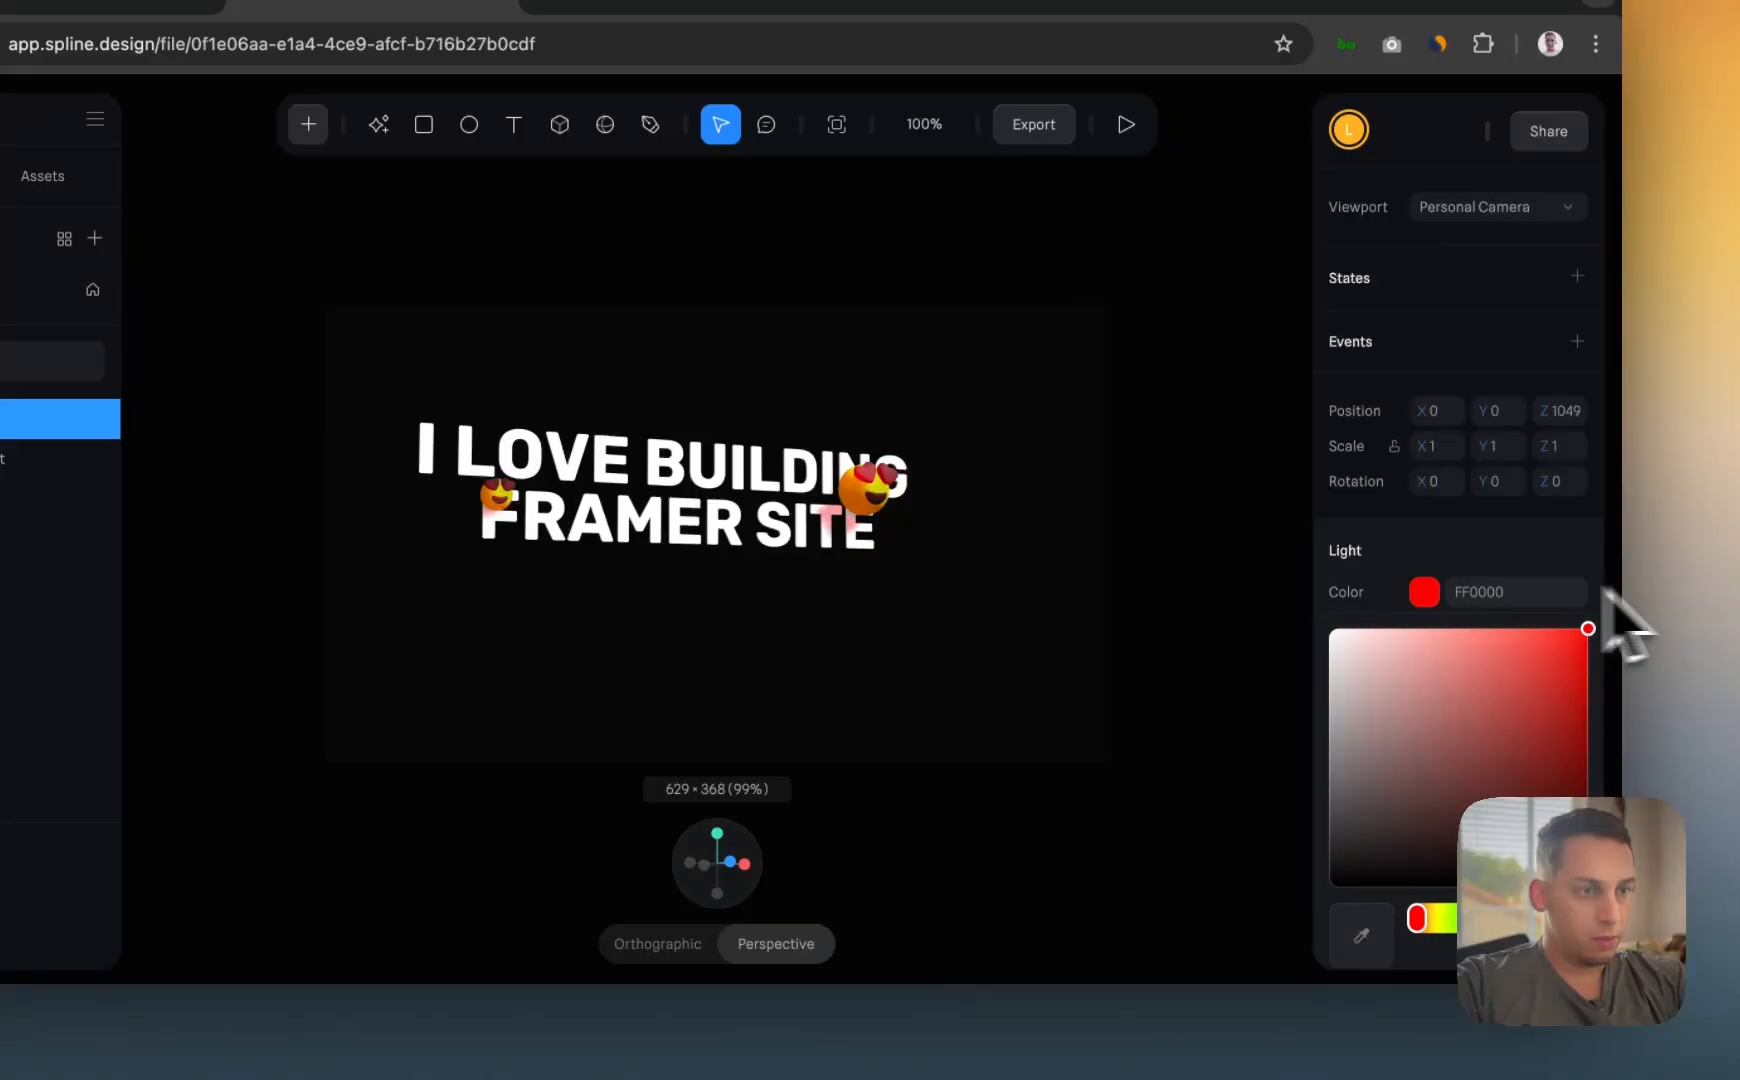
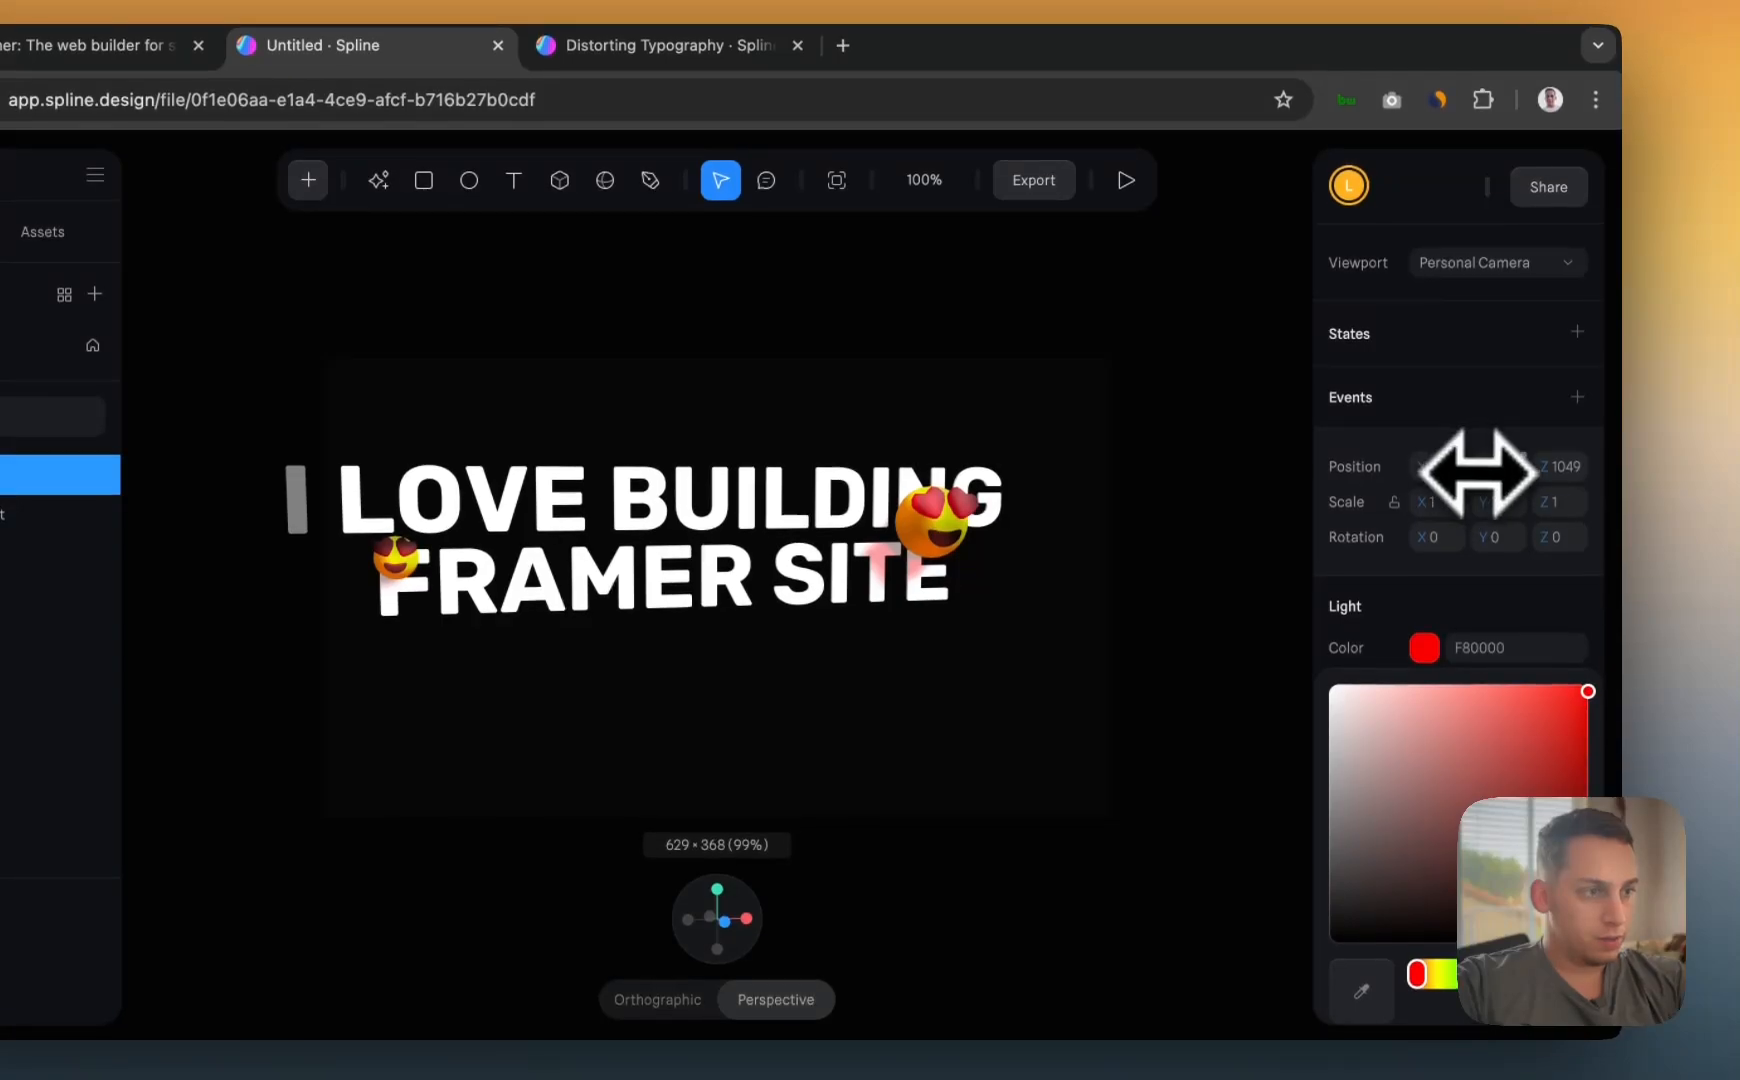
pyautogui.moveTo(1477, 463); pyautogui.dragTo(1487, 473)
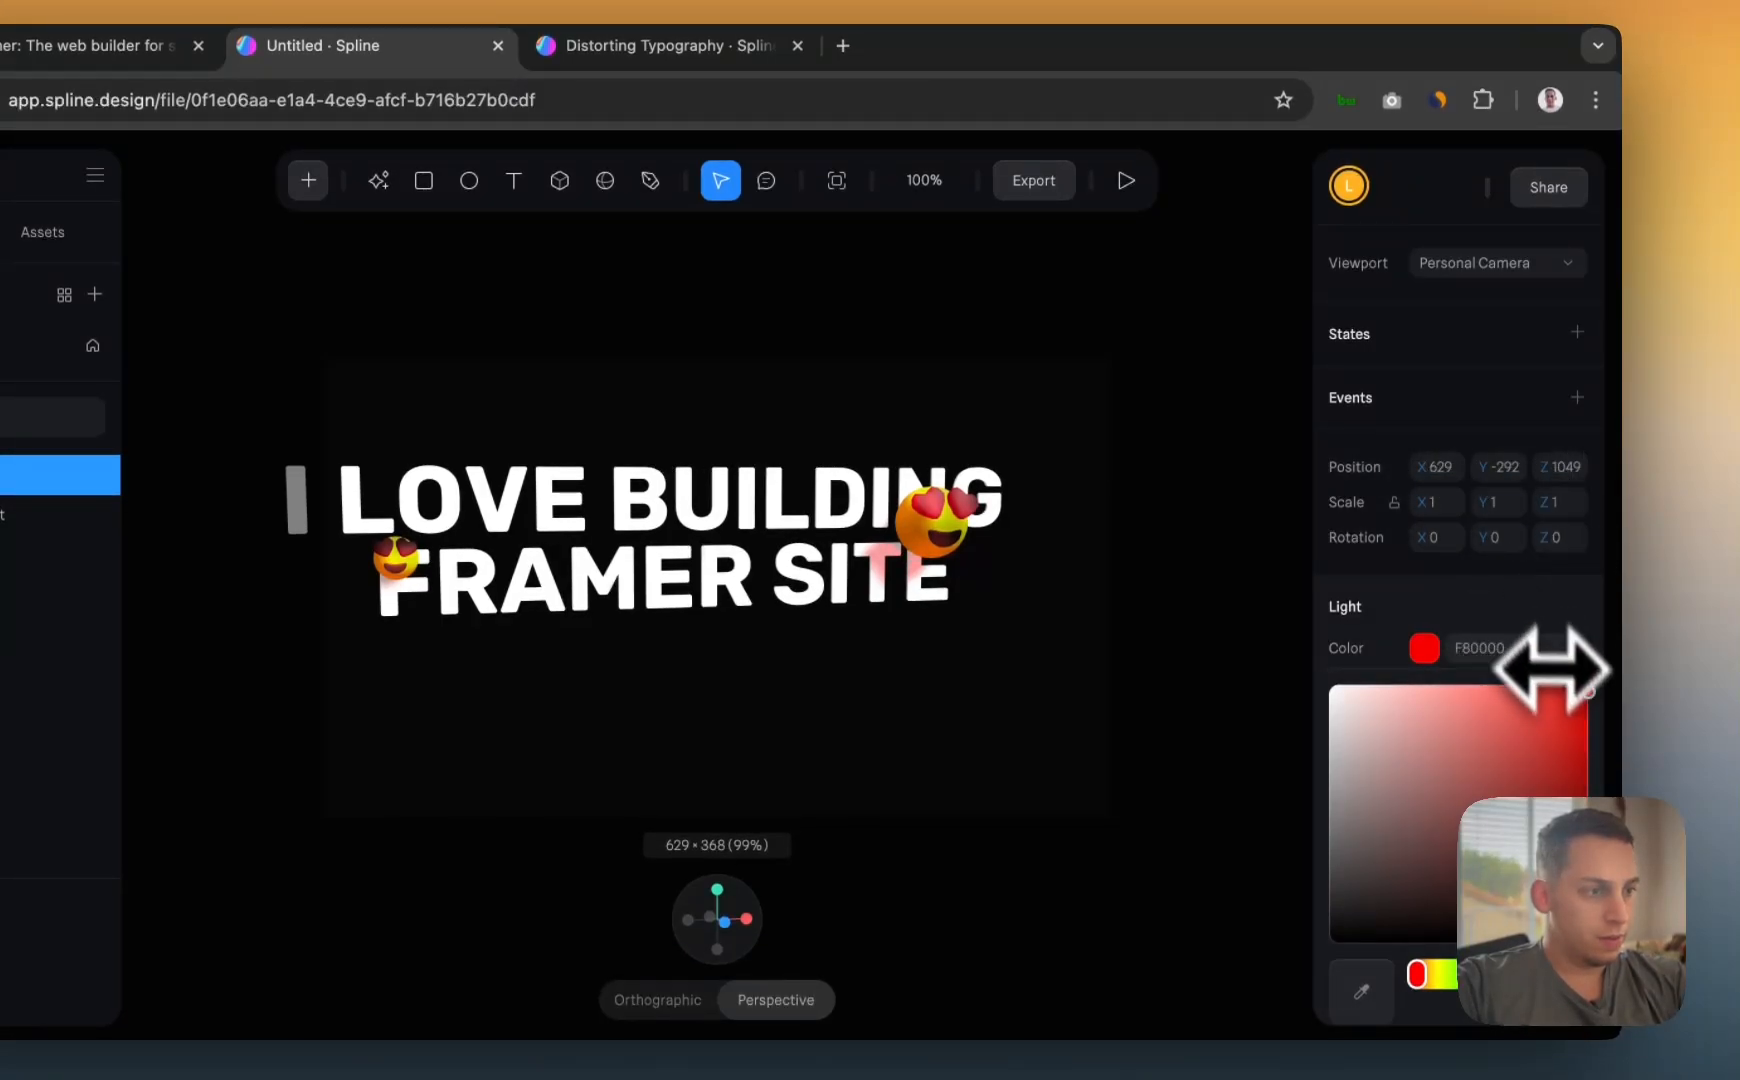
pyautogui.scroll(-3, 1540, 640)
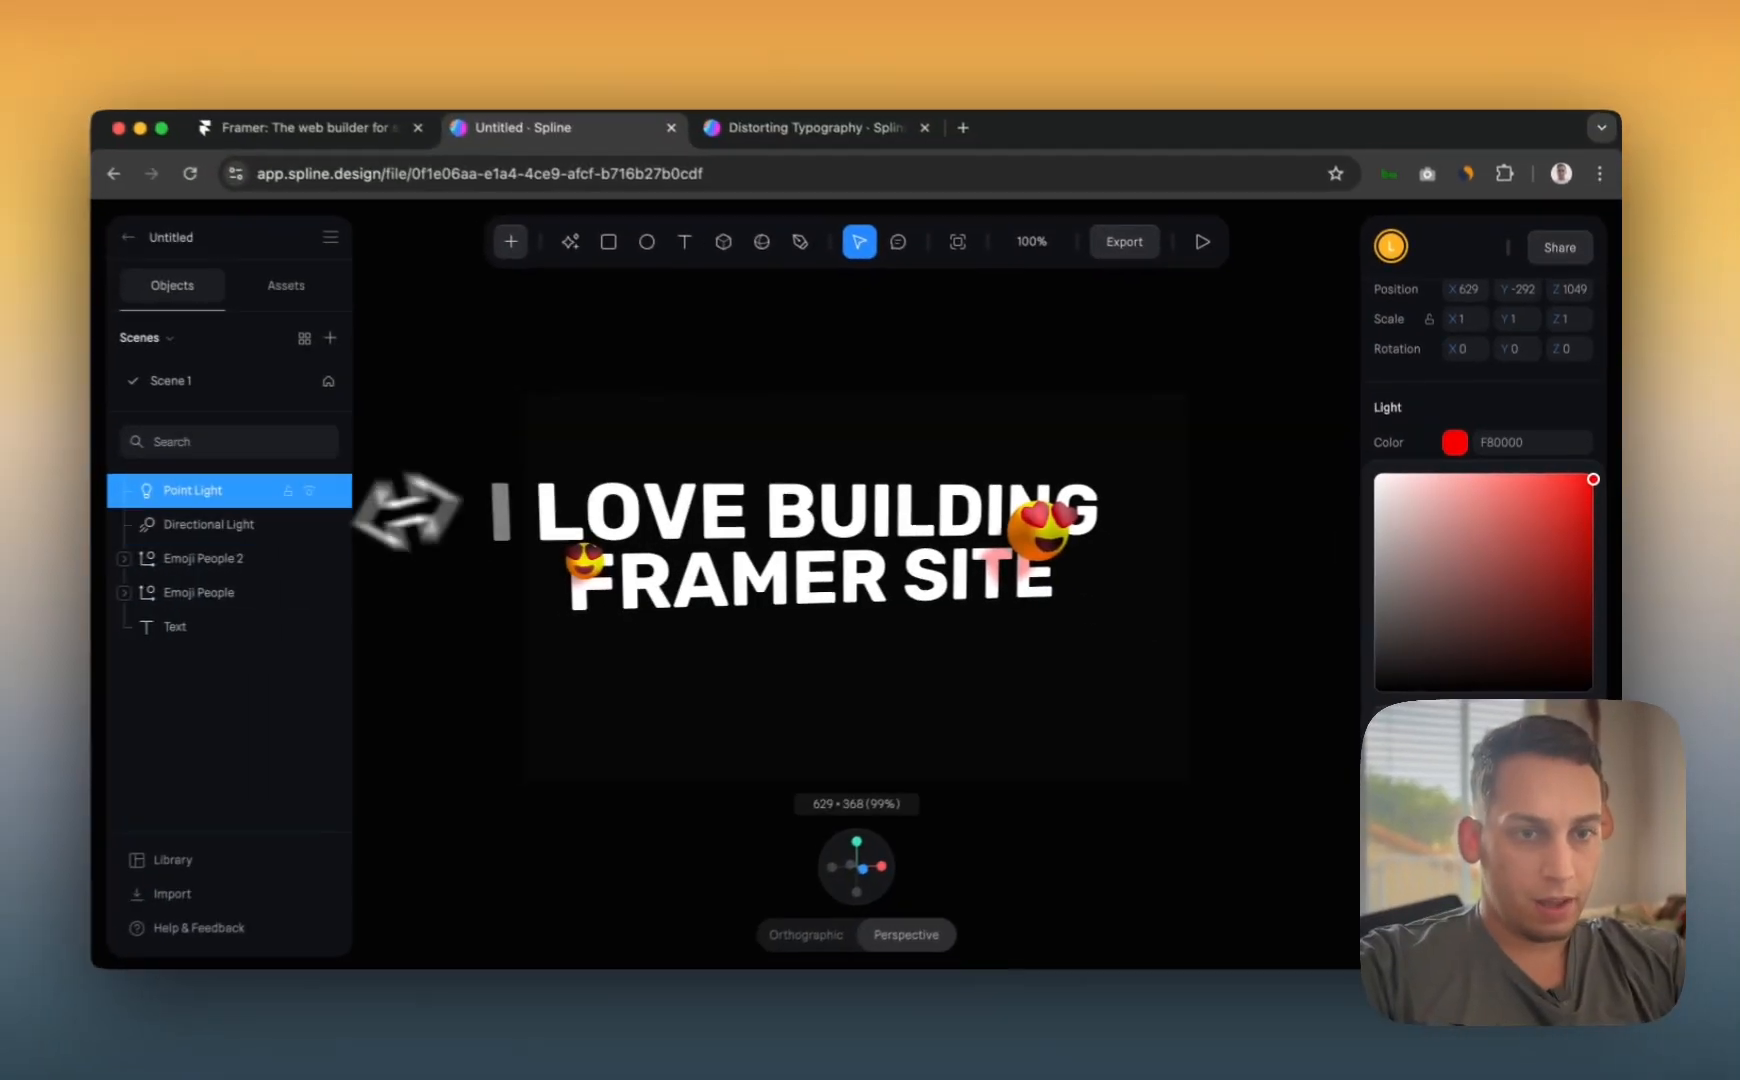
# - Delete the point light and add a spot light in its place
pyautogui.press('BackSpace')
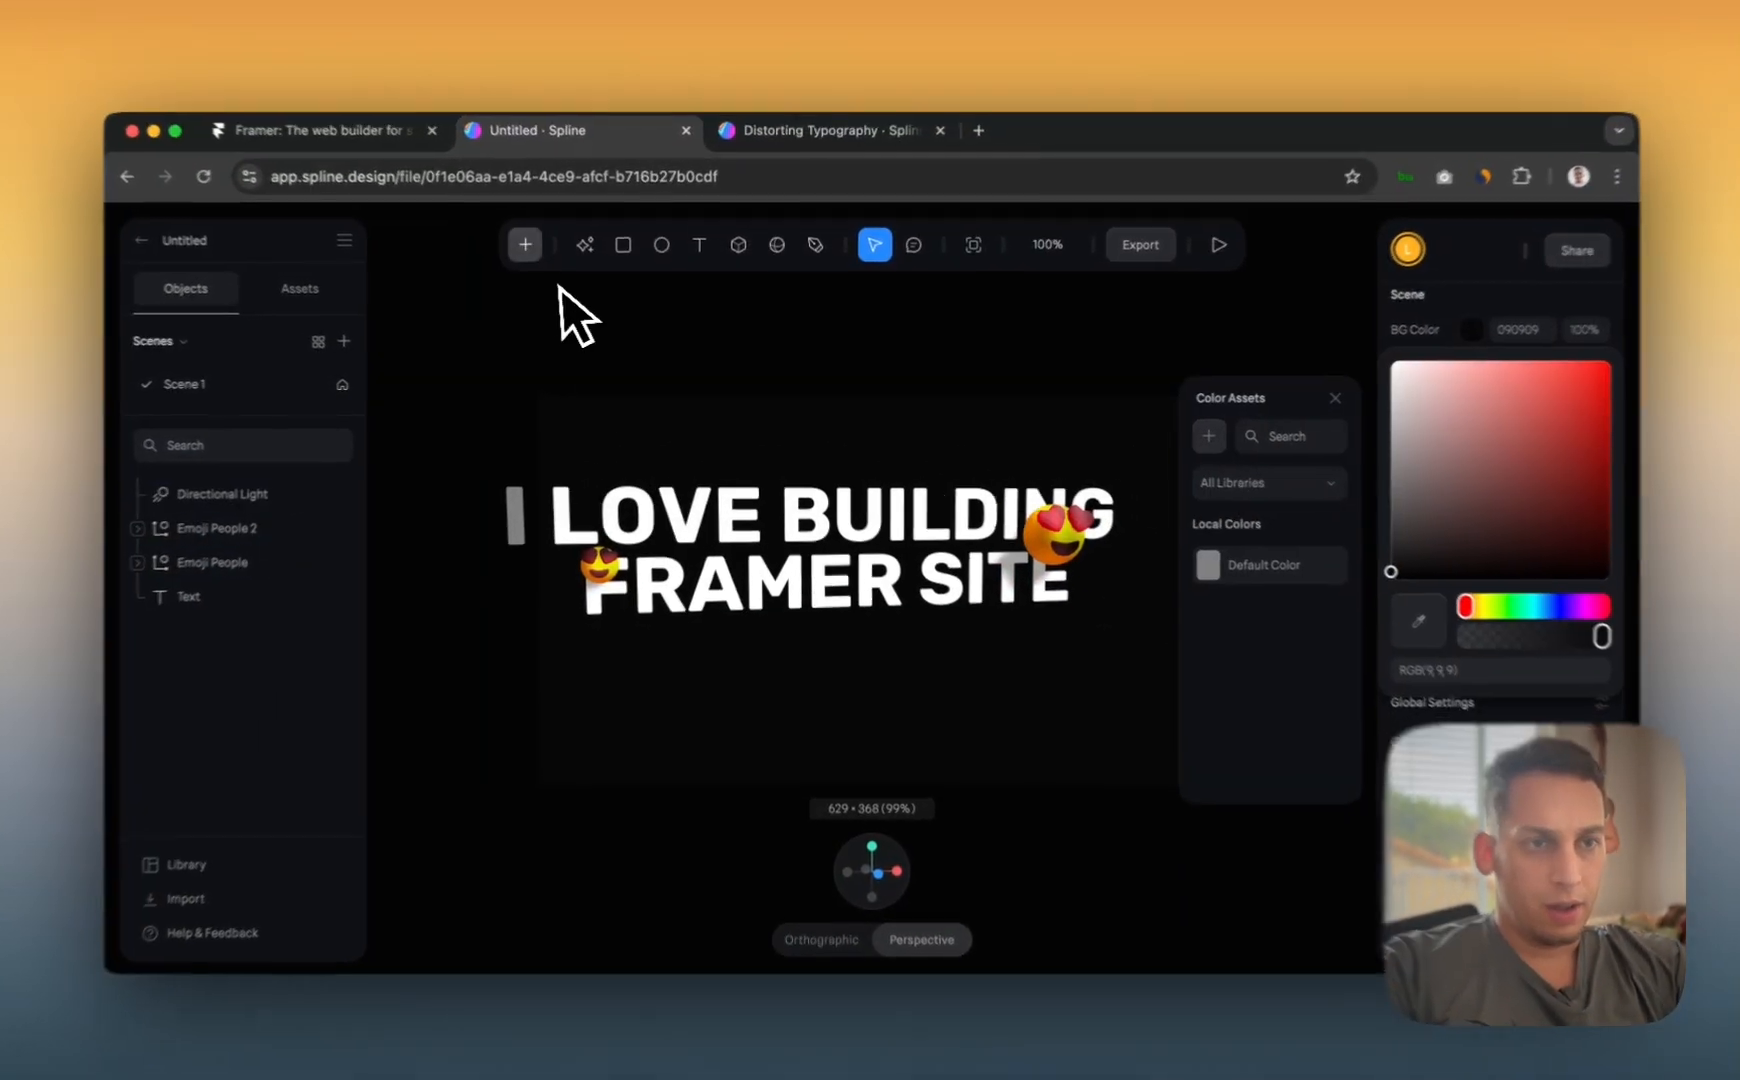
pyautogui.click(525, 244)
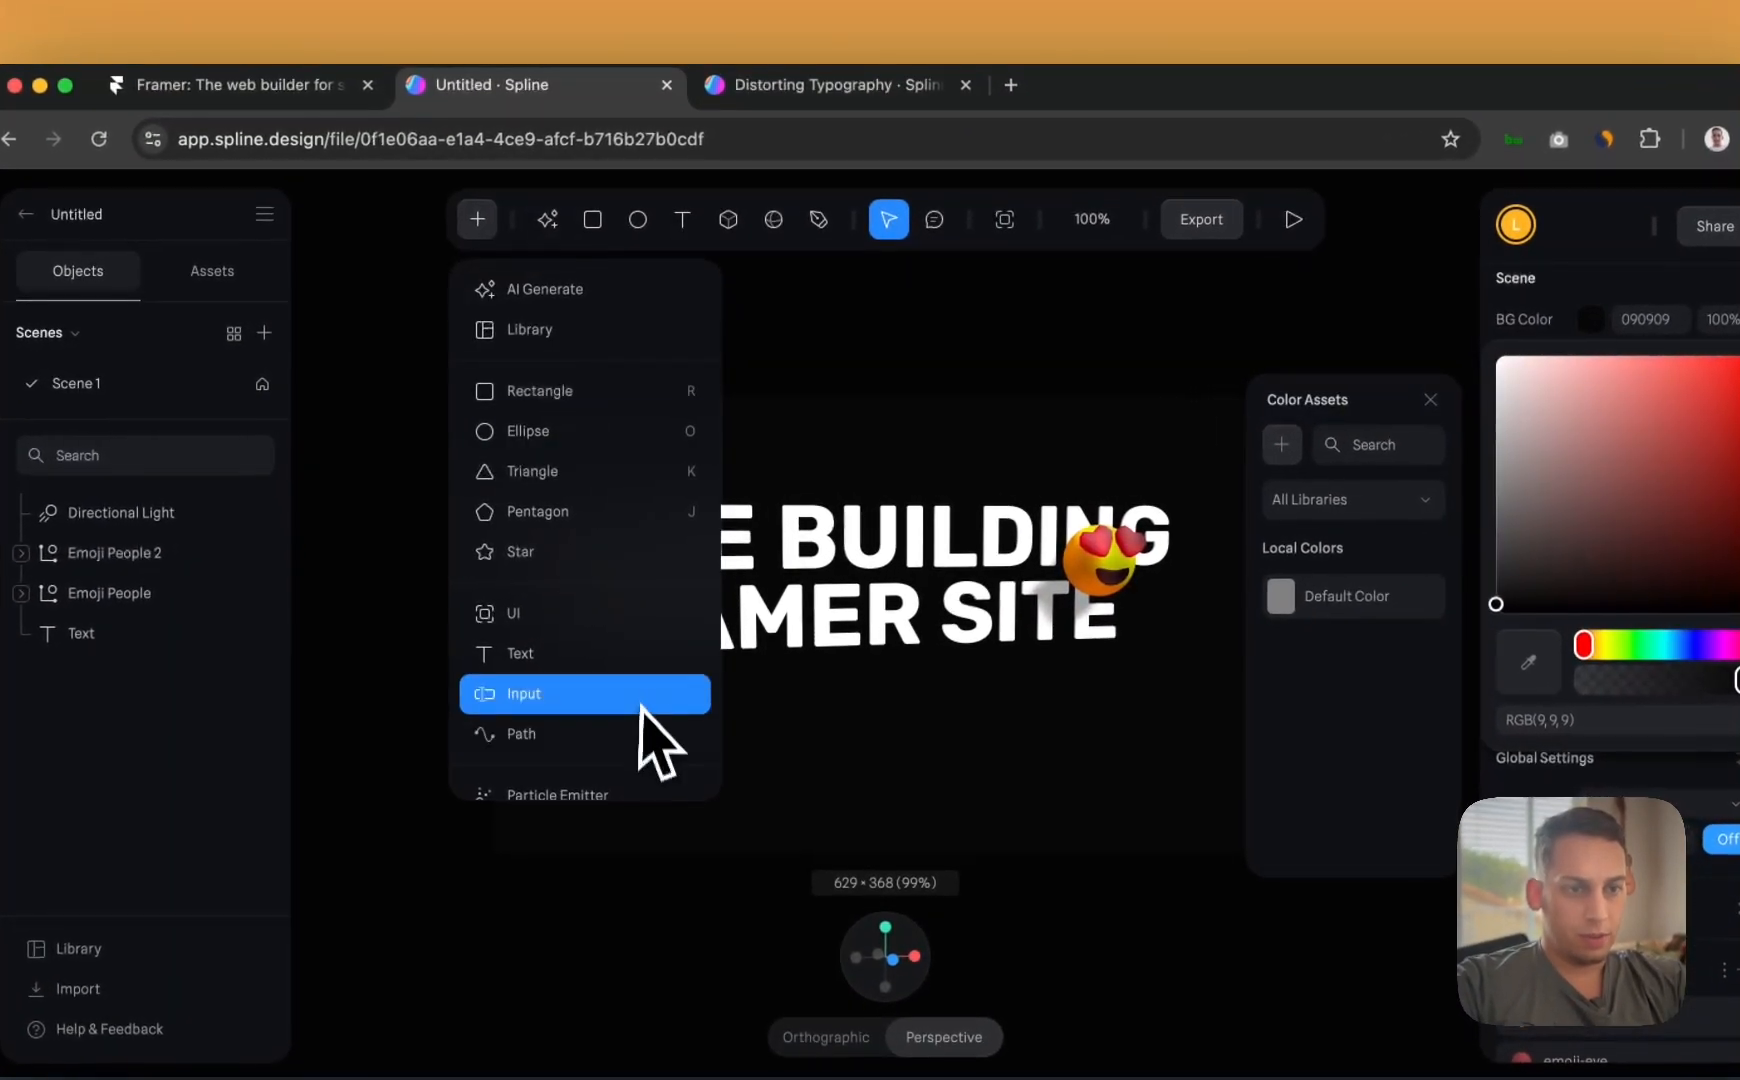
pyautogui.scroll(-5, 650, 590)
pyautogui.scroll(-3, 612, 657)
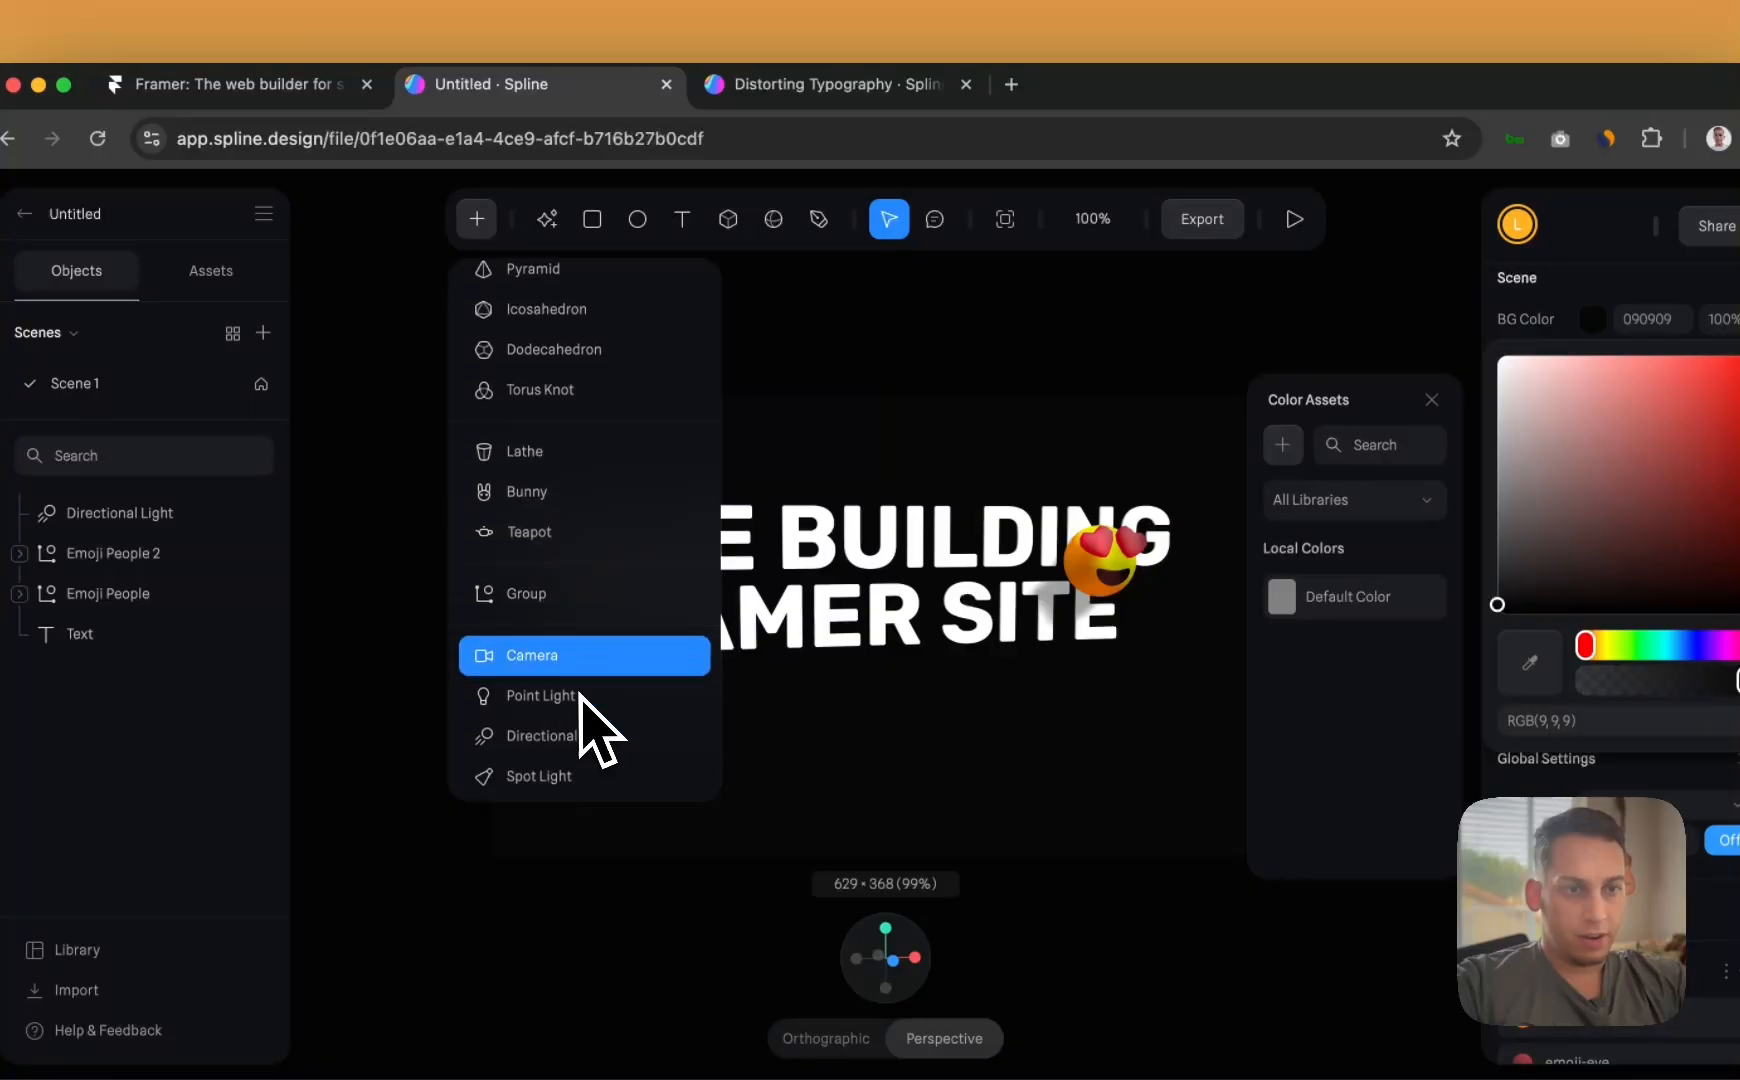
pyautogui.click(560, 770)
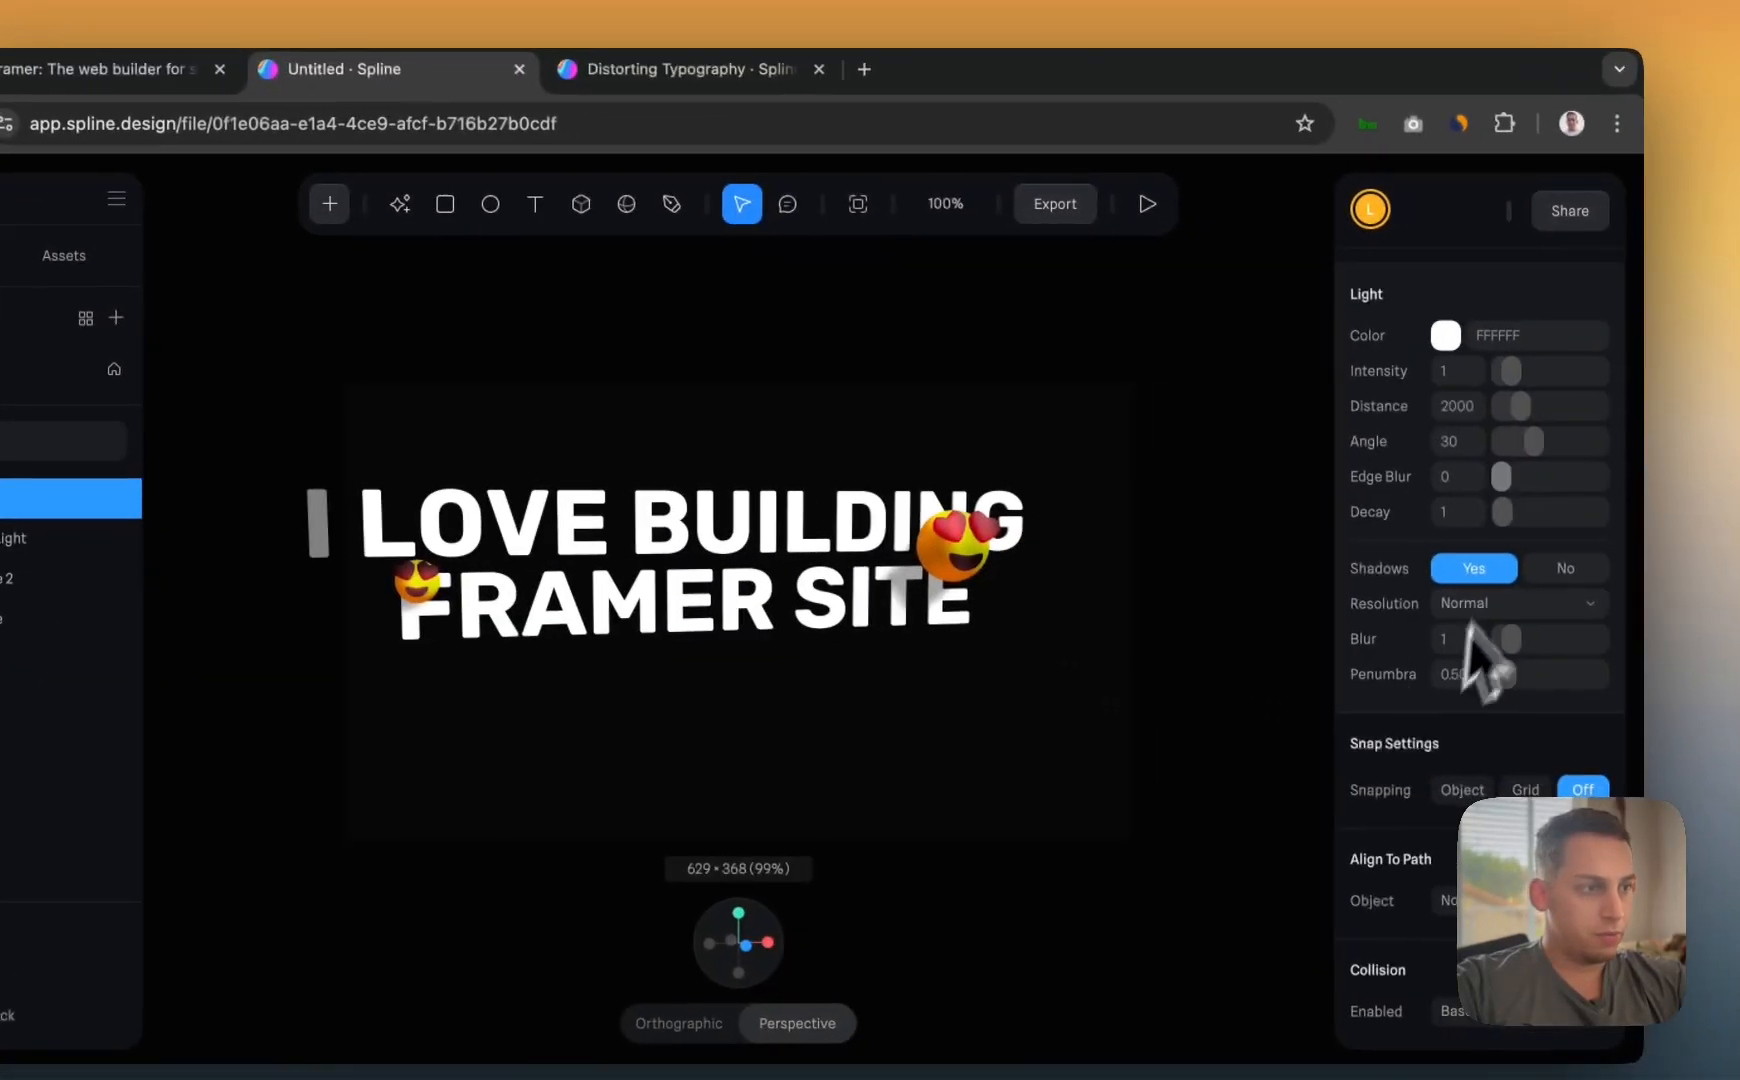
# - Change the spot light's colour to red (FF0707)
pyautogui.click(1427, 333)
pyautogui.moveTo(1335, 490); pyautogui.dragTo(1631, 385)
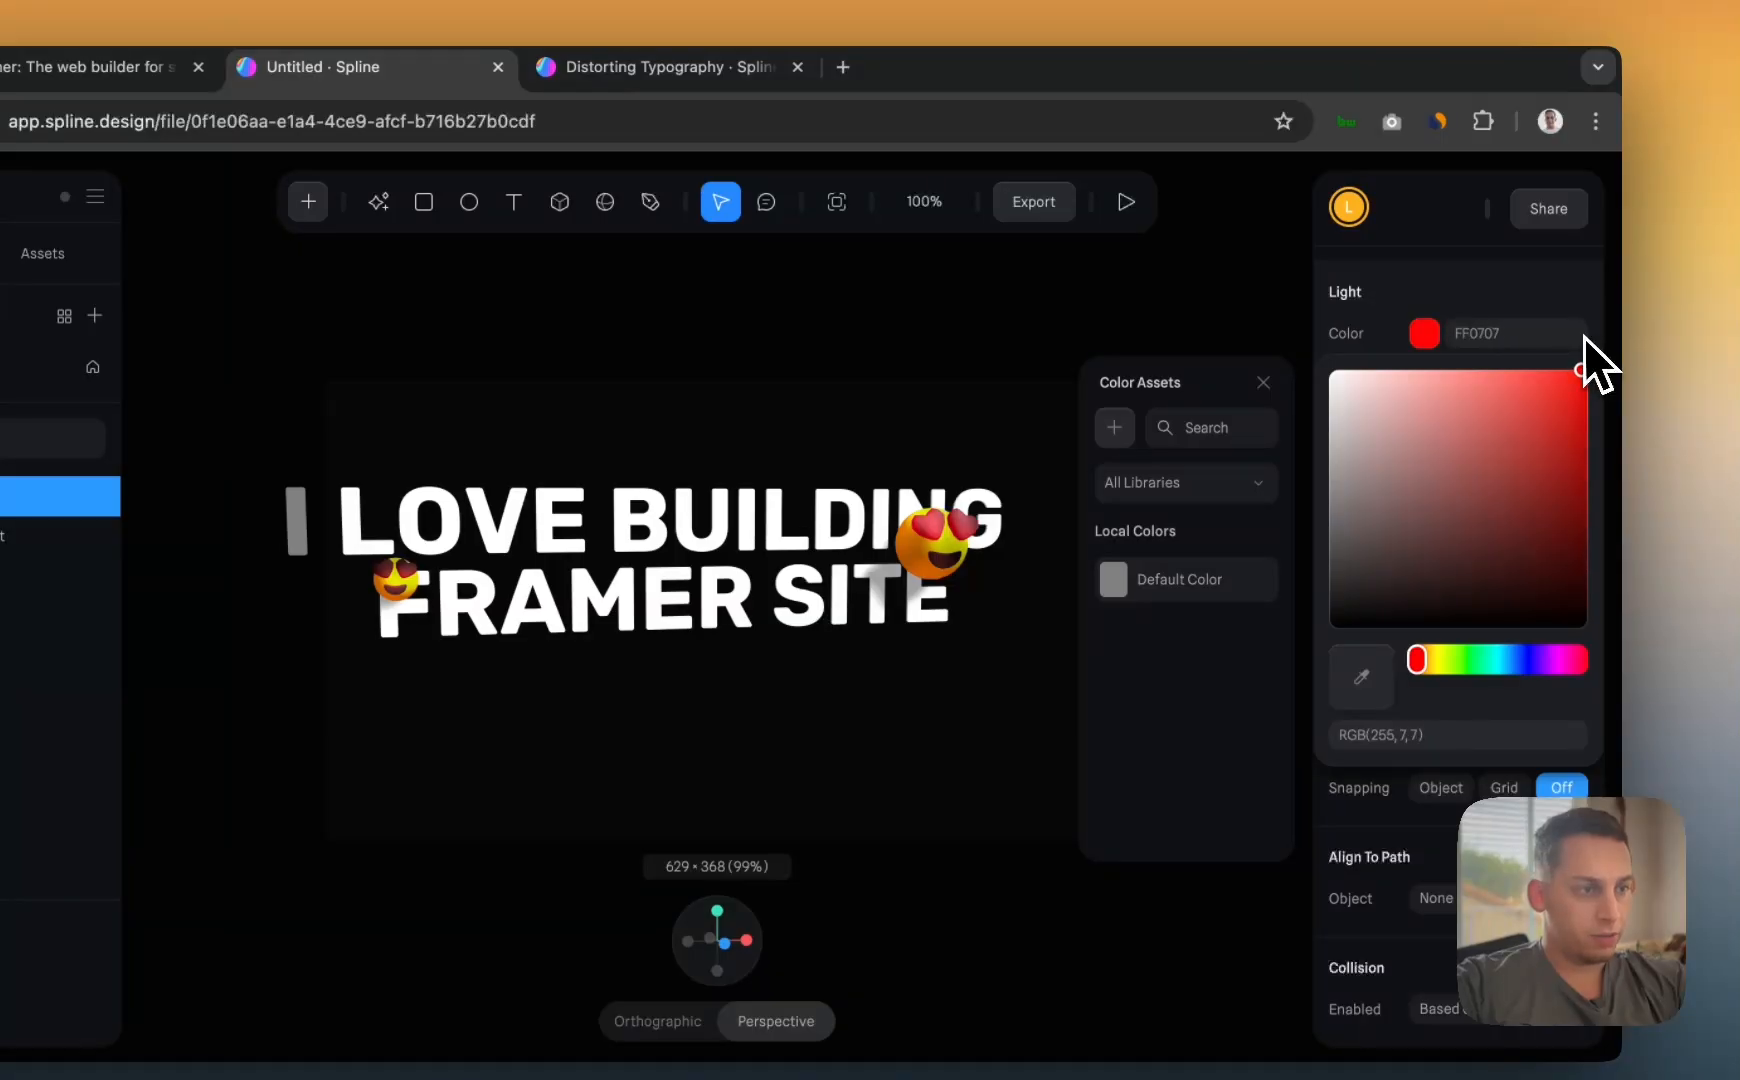
pyautogui.click(1427, 336)
# - Move the spot light to about X 66, Z 63 and change its X scale to about -1.77
pyautogui.scroll(4, 1455, 600)
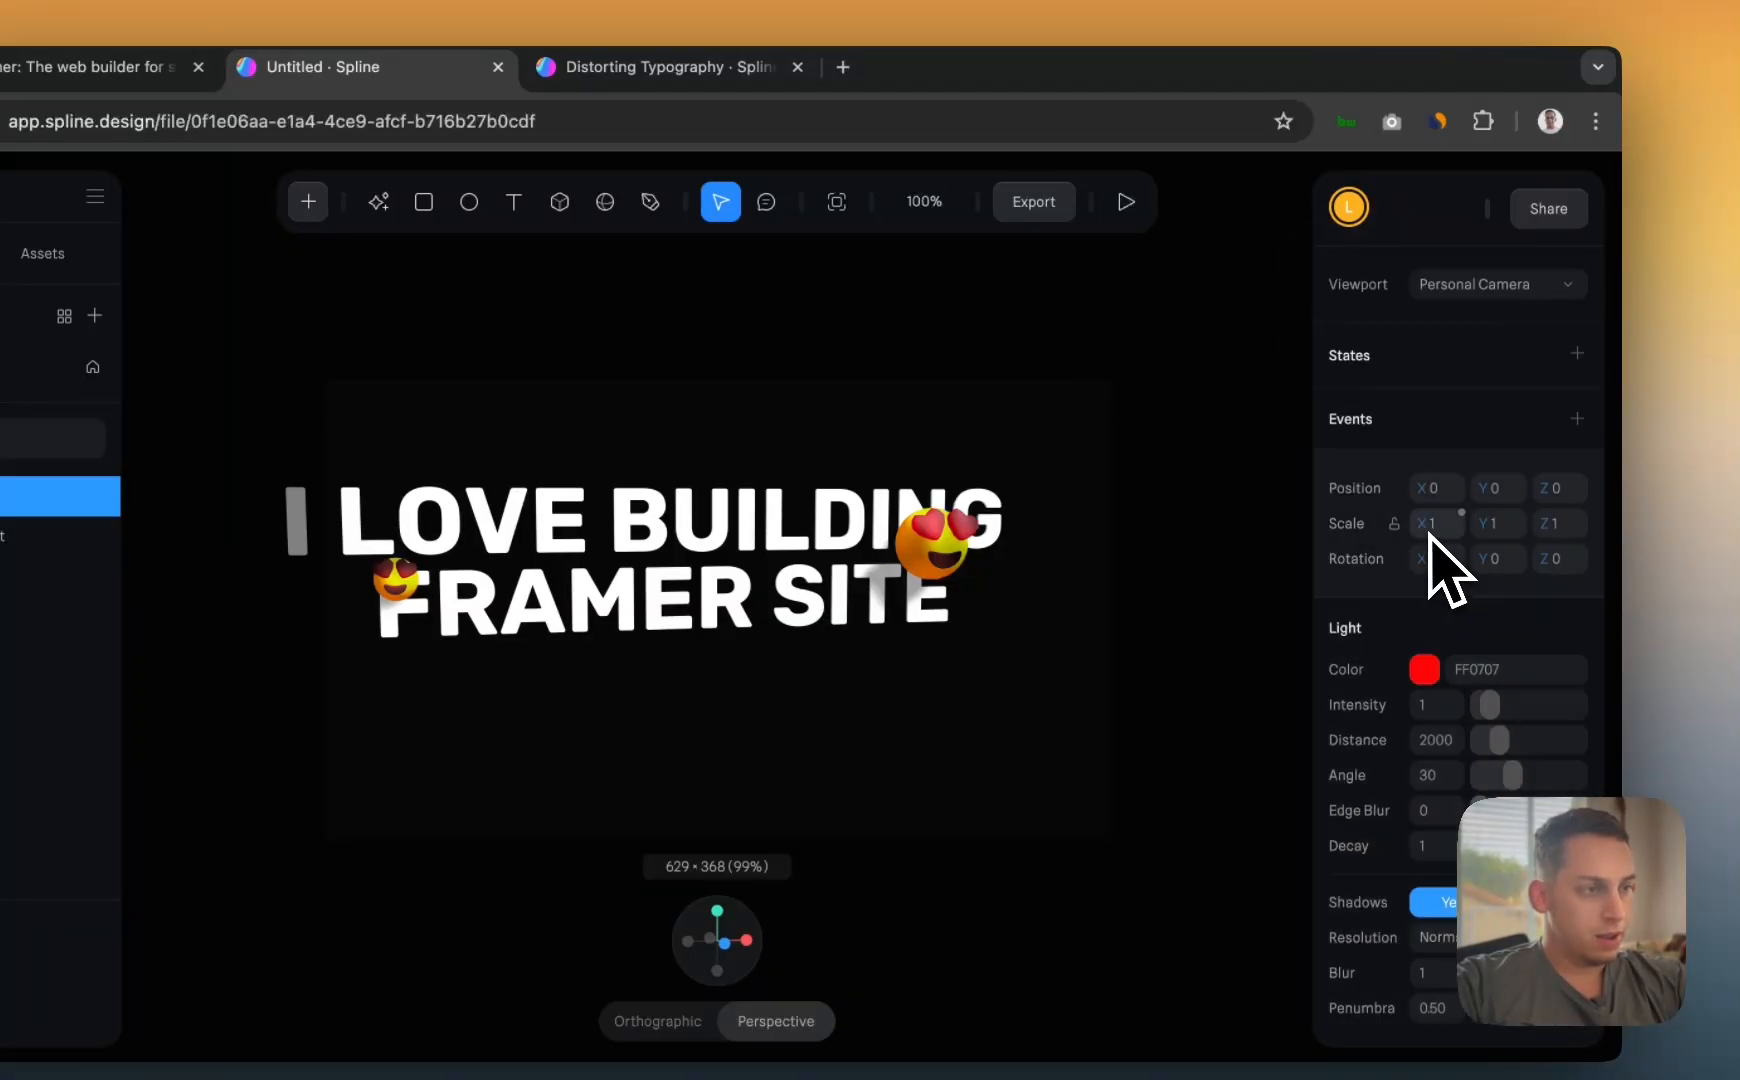
pyautogui.moveTo(1437, 500); pyautogui.dragTo(1432, 500)
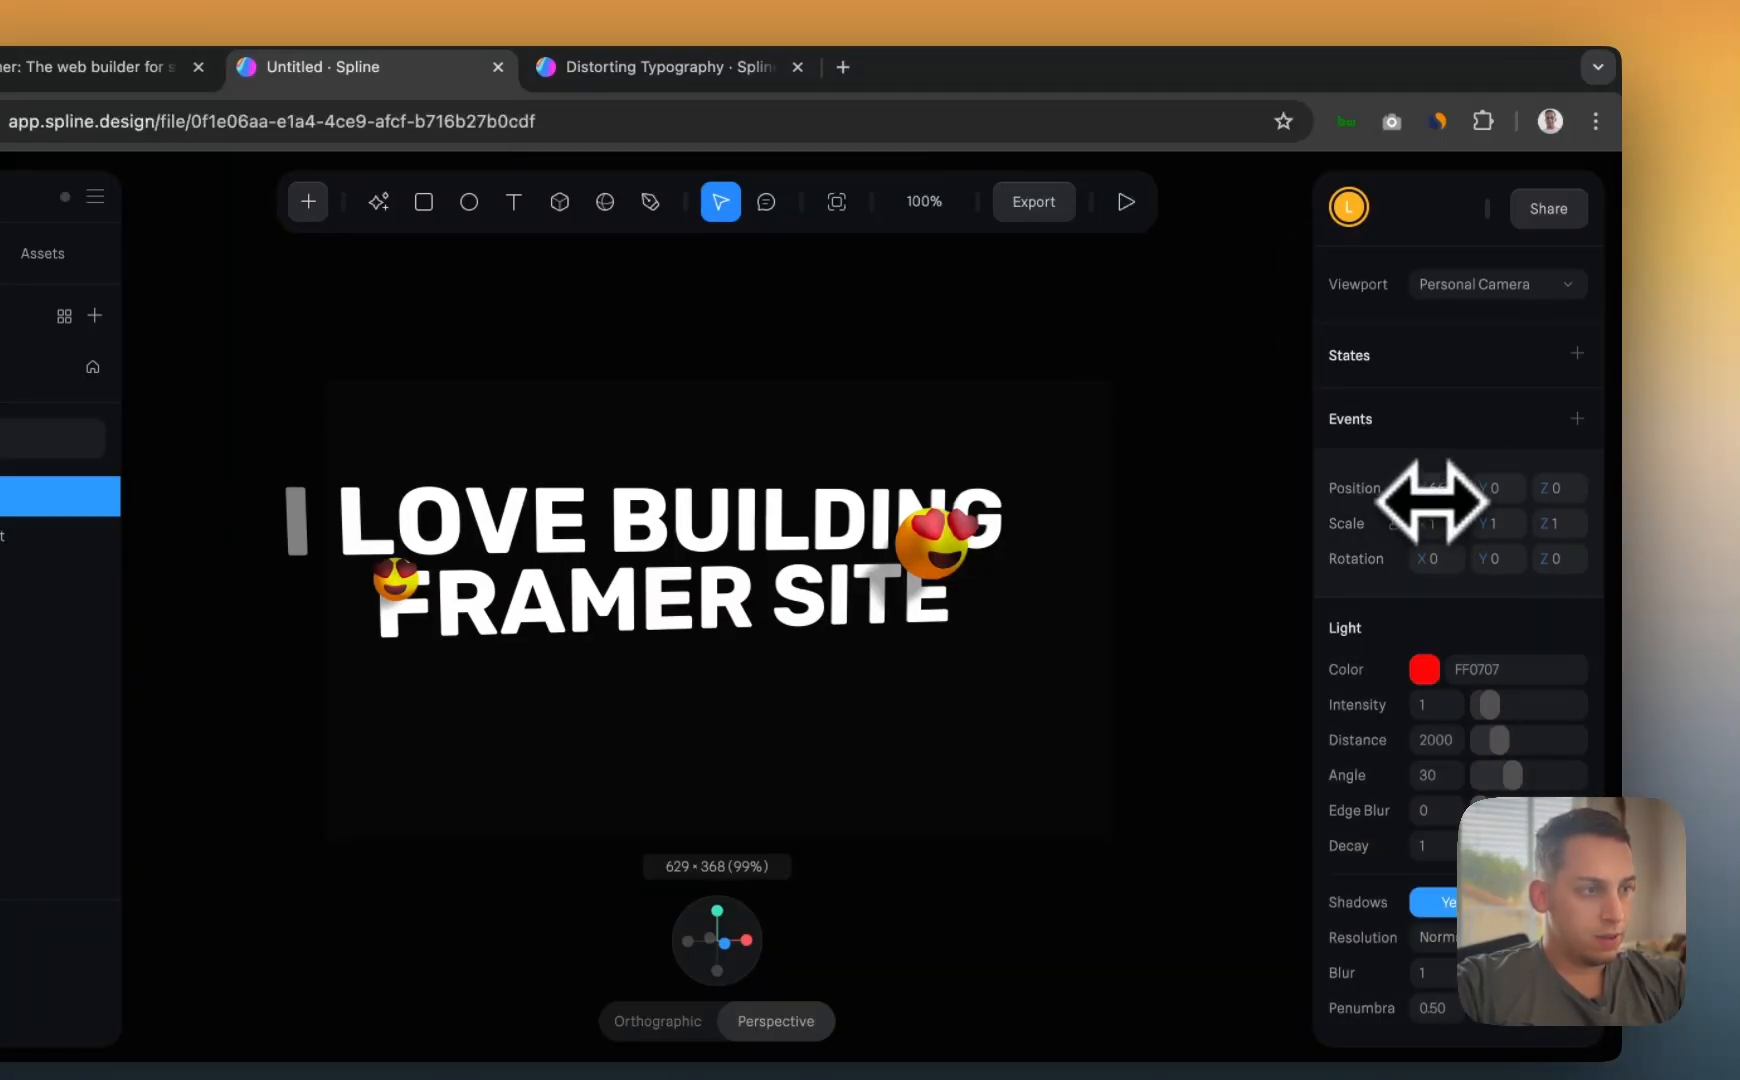
pyautogui.moveTo(1545, 489); pyautogui.dragTo(1425, 529)
pyautogui.scroll(-4, 760, 647)
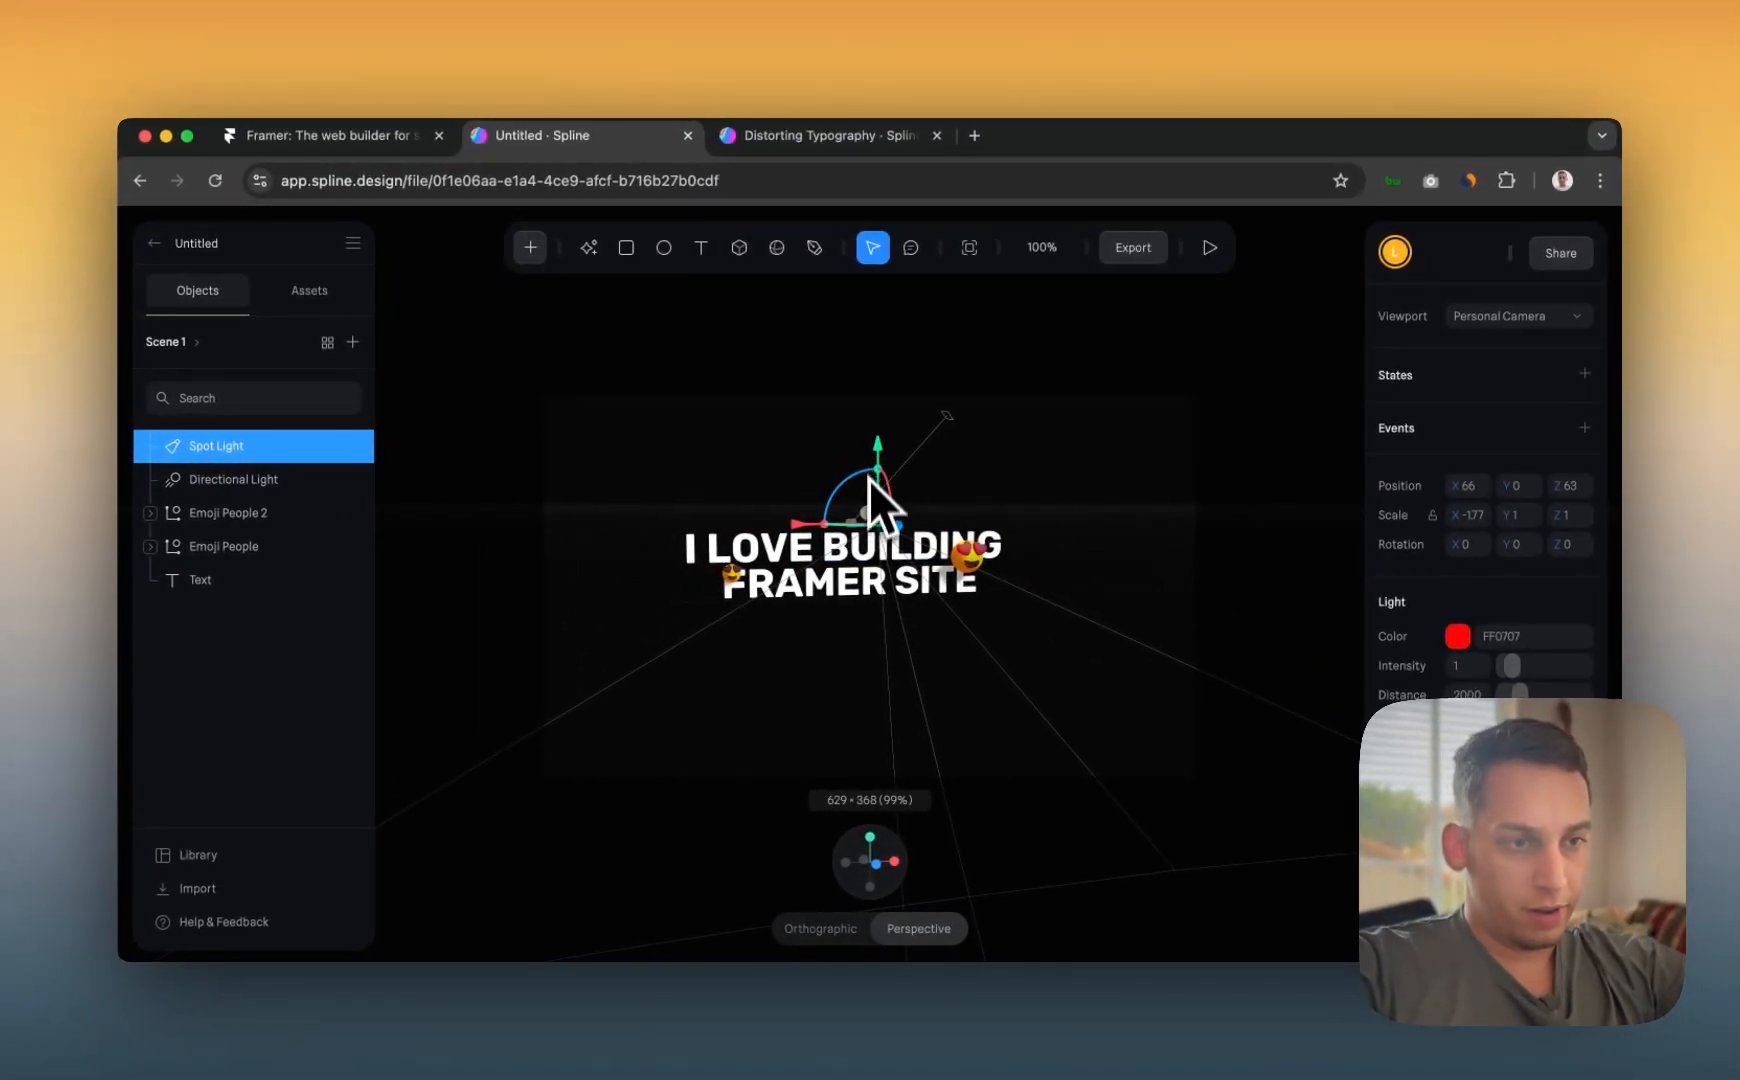
# - Raise the spot light above the headline to about Y 183.8
pyautogui.scroll(5, 865, 532)
pyautogui.scroll(-6, 865, 532)
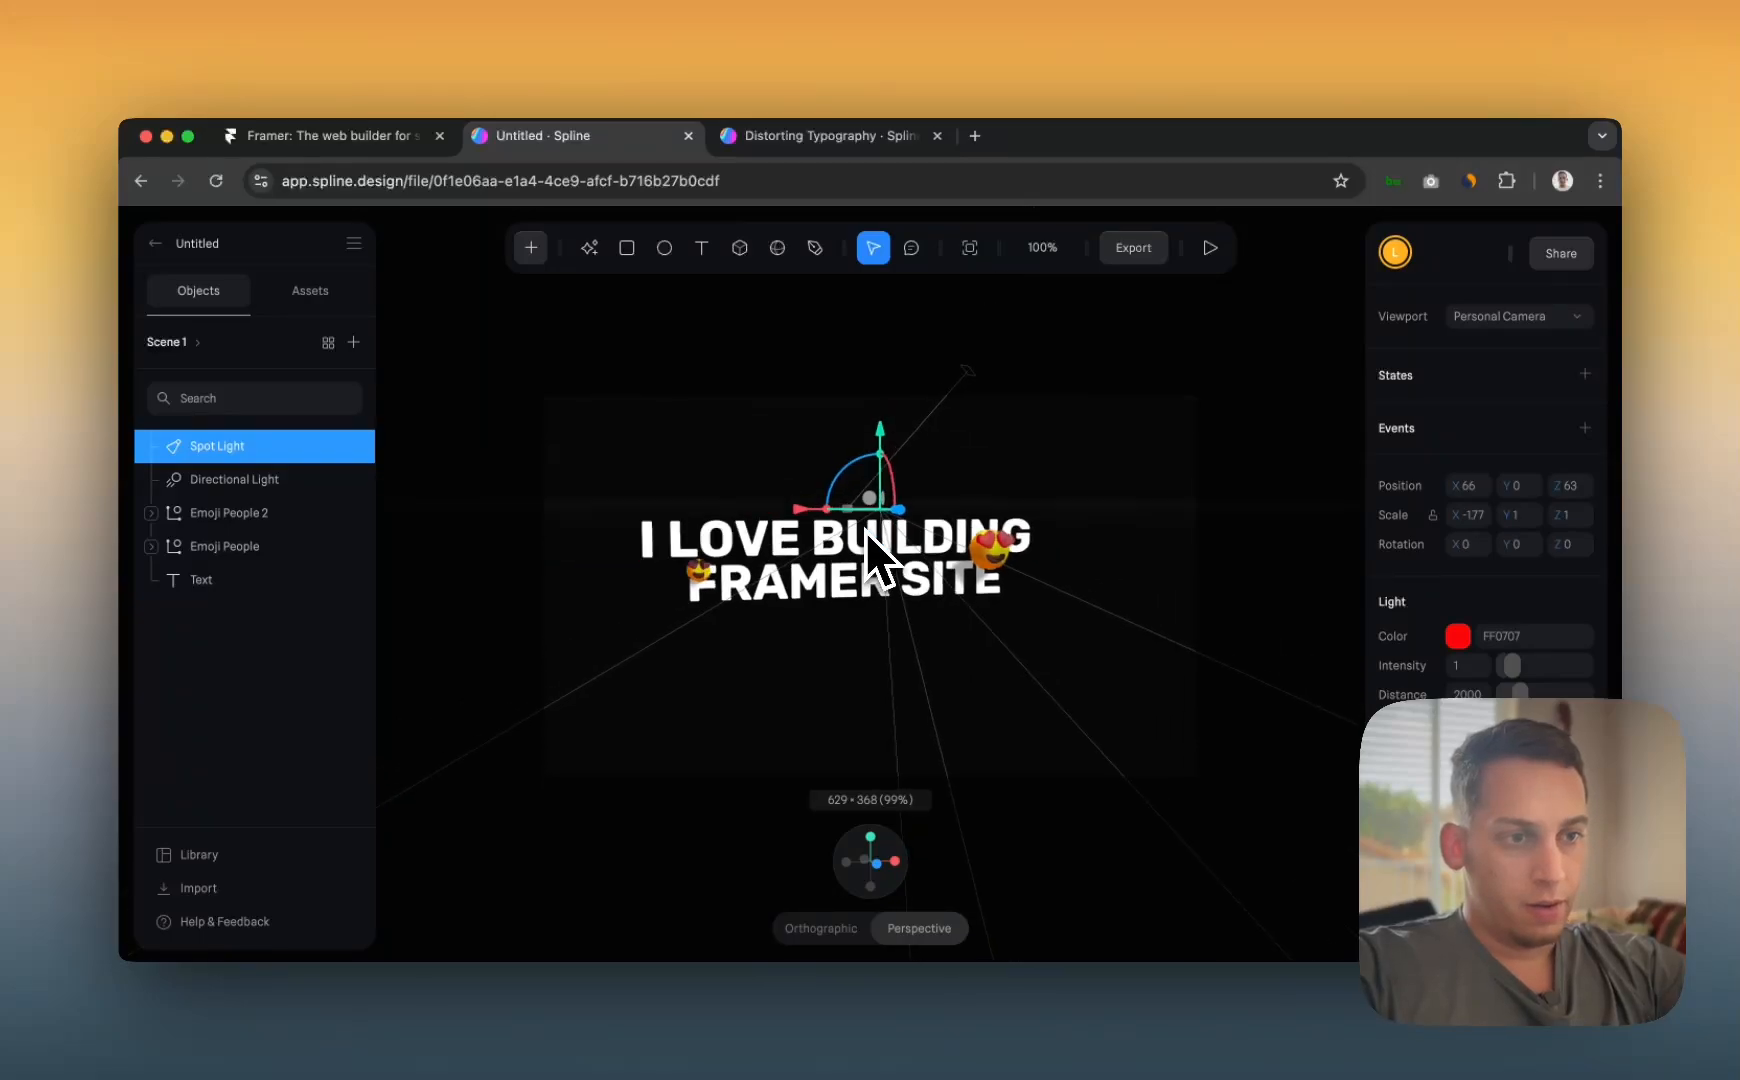
pyautogui.moveTo(878, 457); pyautogui.dragTo(781, 345)
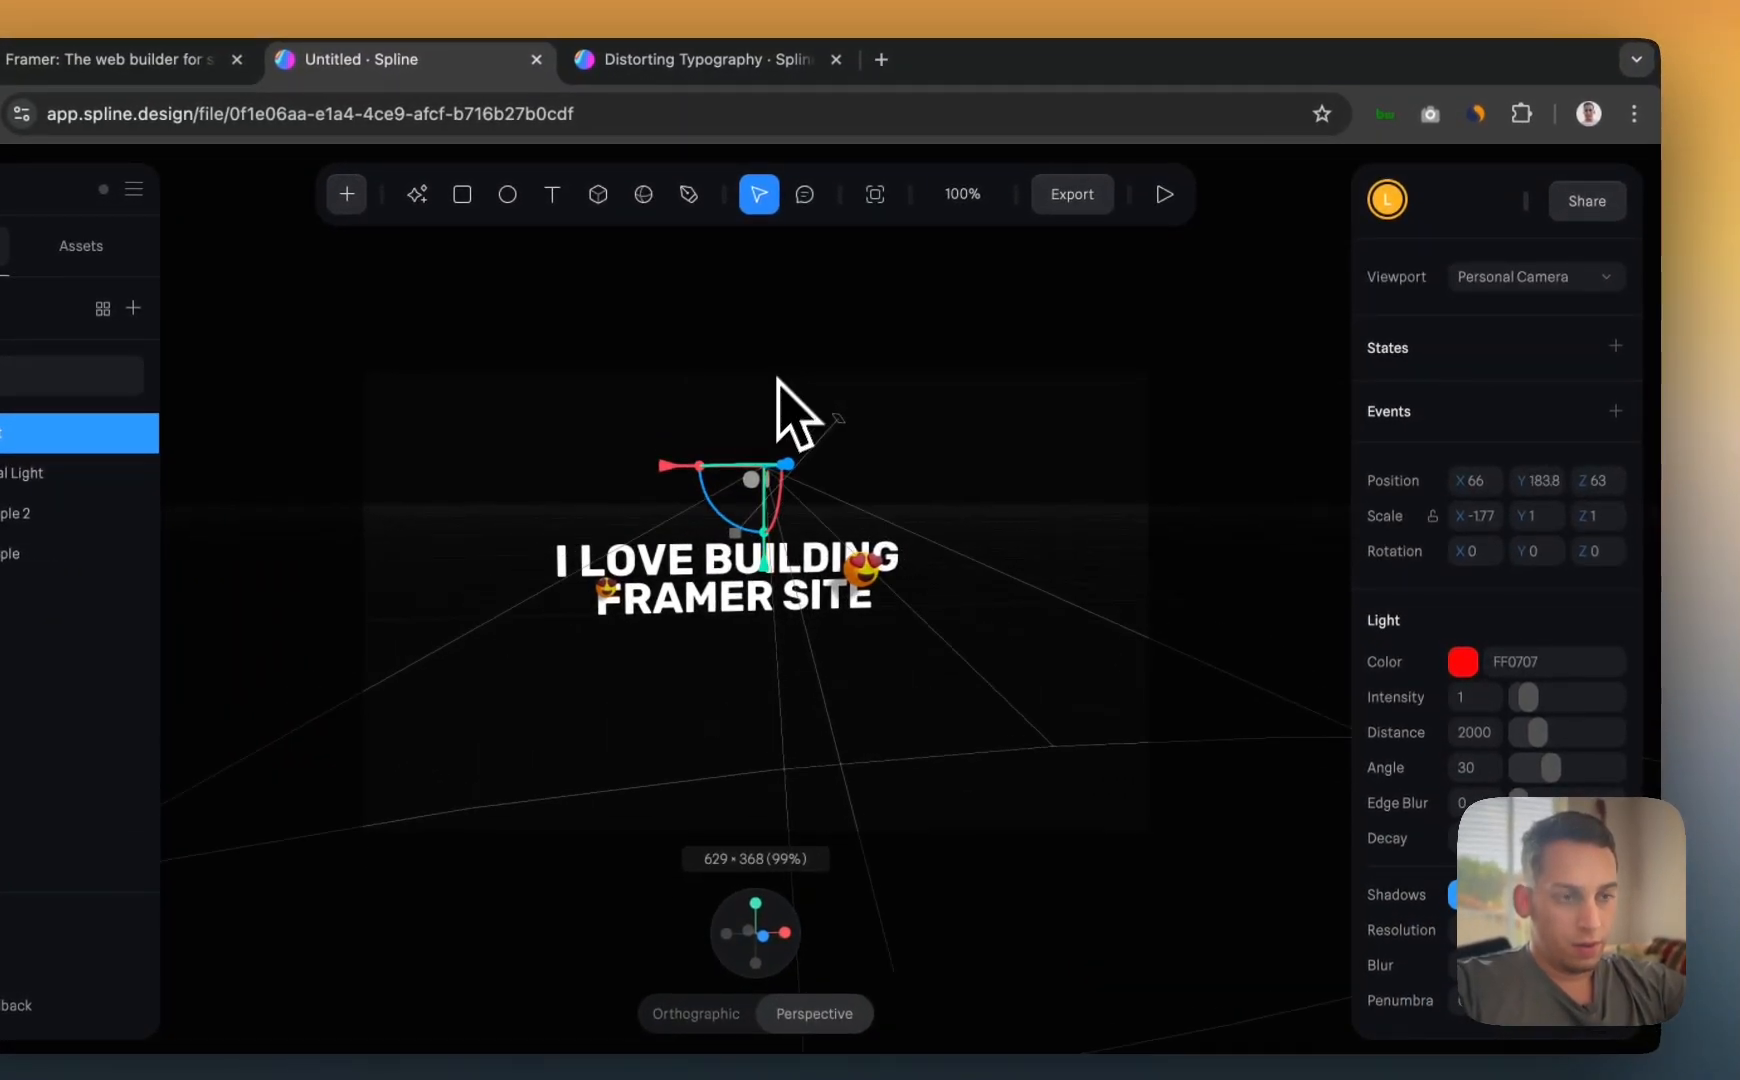
# - Set the spot light's intensity to about 5.28, its distance to about 3970 and its angle to about 52
pyautogui.scroll(5, 770, 560)
pyautogui.keyDown('alt'); pyautogui.moveTo(745, 540); pyautogui.dragTo(726, 592); pyautogui.keyUp('alt')
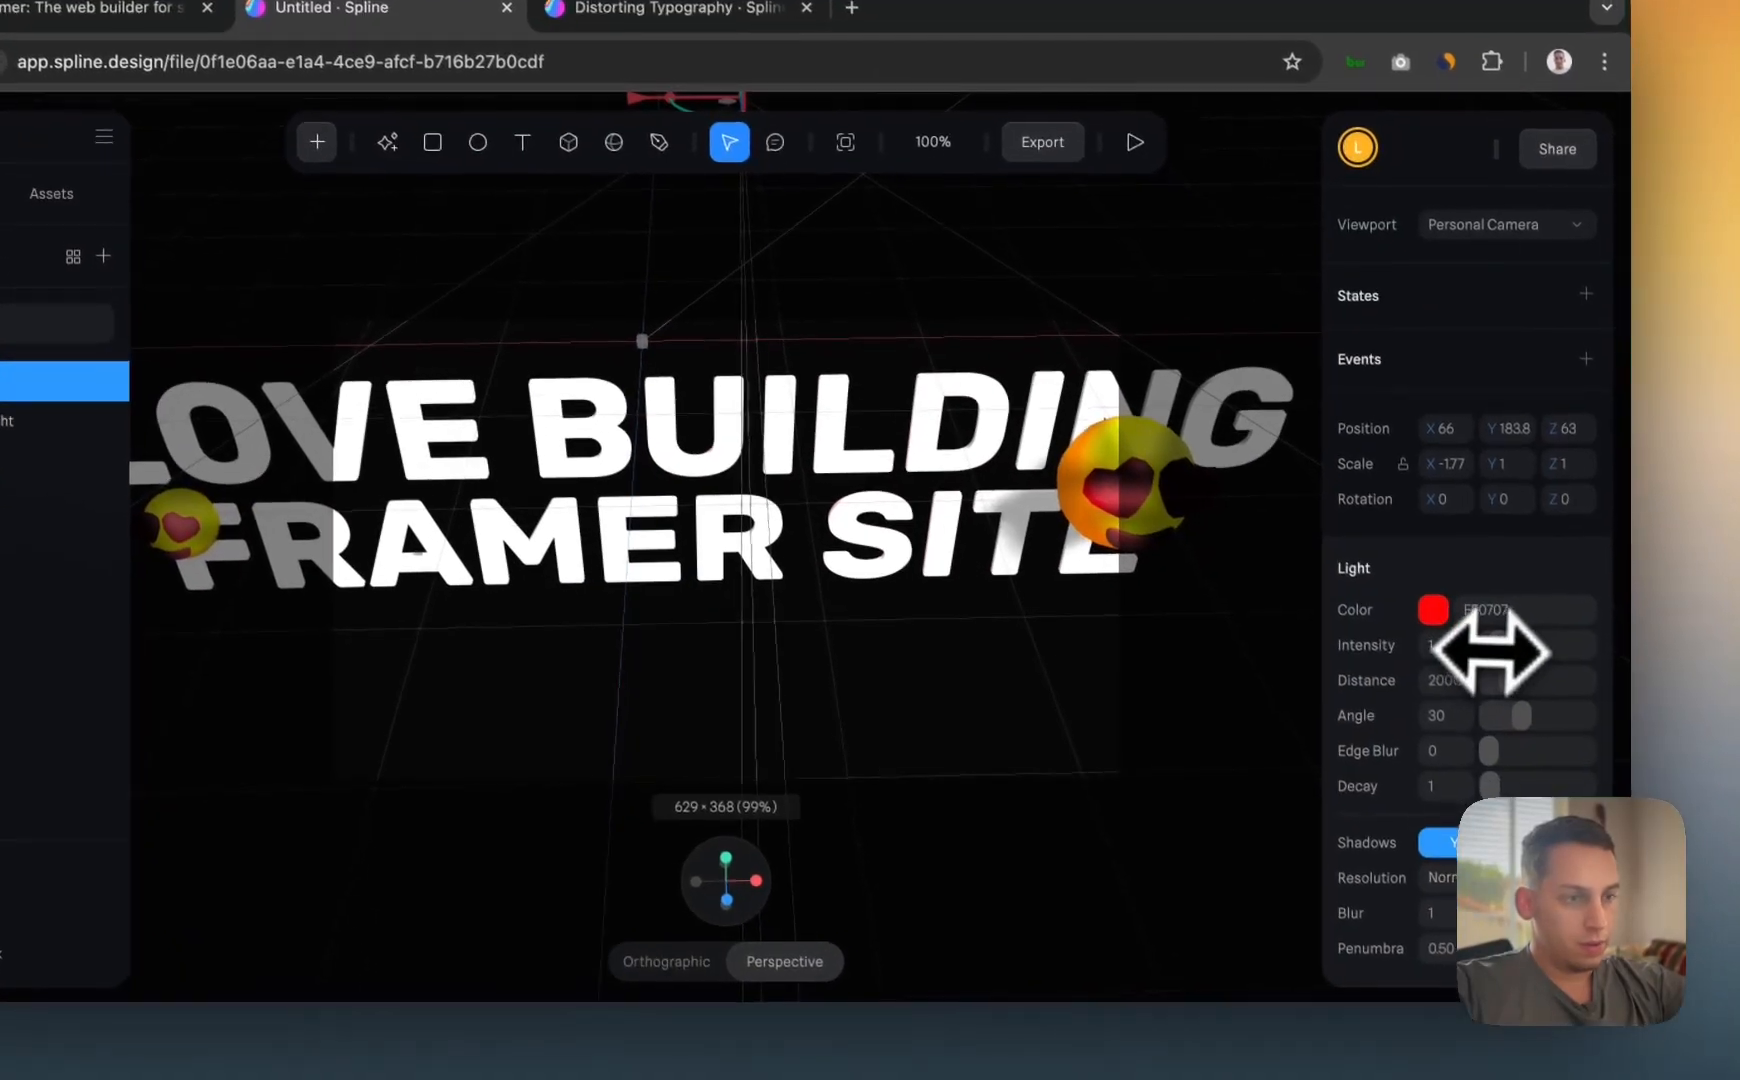
pyautogui.moveTo(1523, 701); pyautogui.dragTo(1533, 703)
pyautogui.moveTo(1496, 637); pyautogui.dragTo(1535, 657)
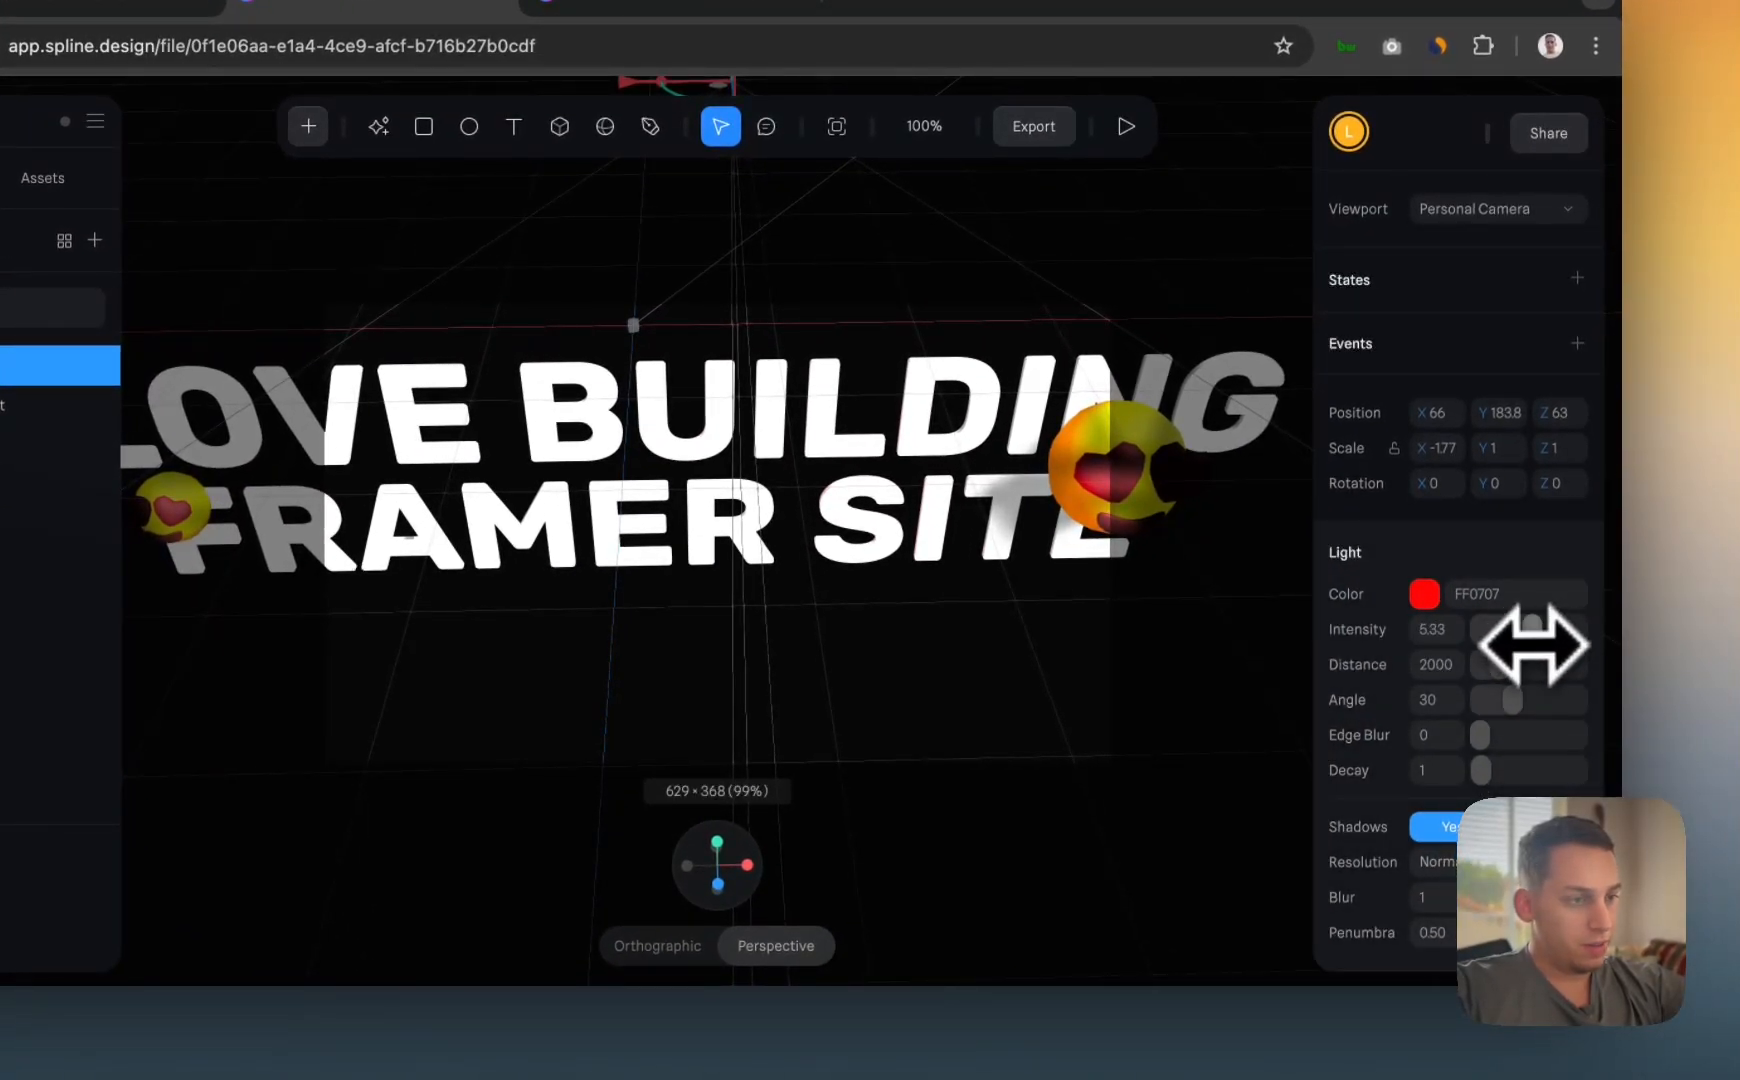
pyautogui.moveTo(1499, 673); pyautogui.dragTo(1441, 673)
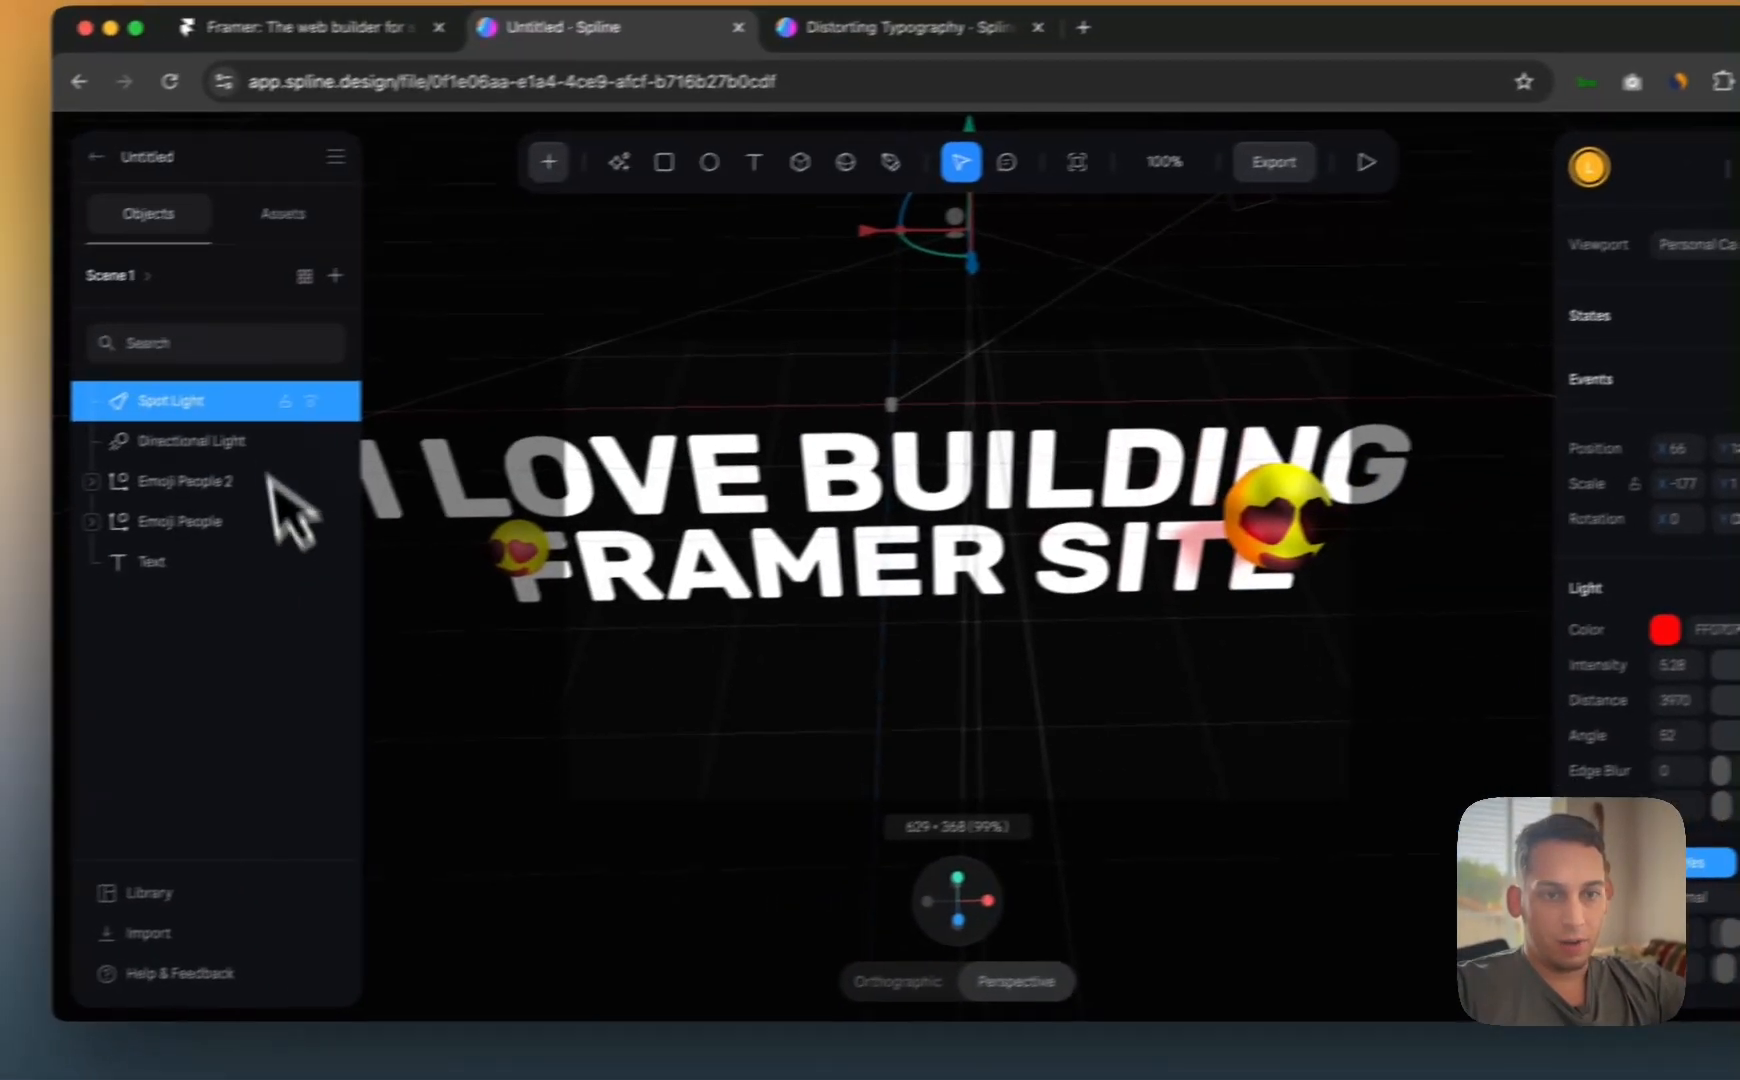
# - Delete the spot light from the scene
pyautogui.rightClick(3, 386)
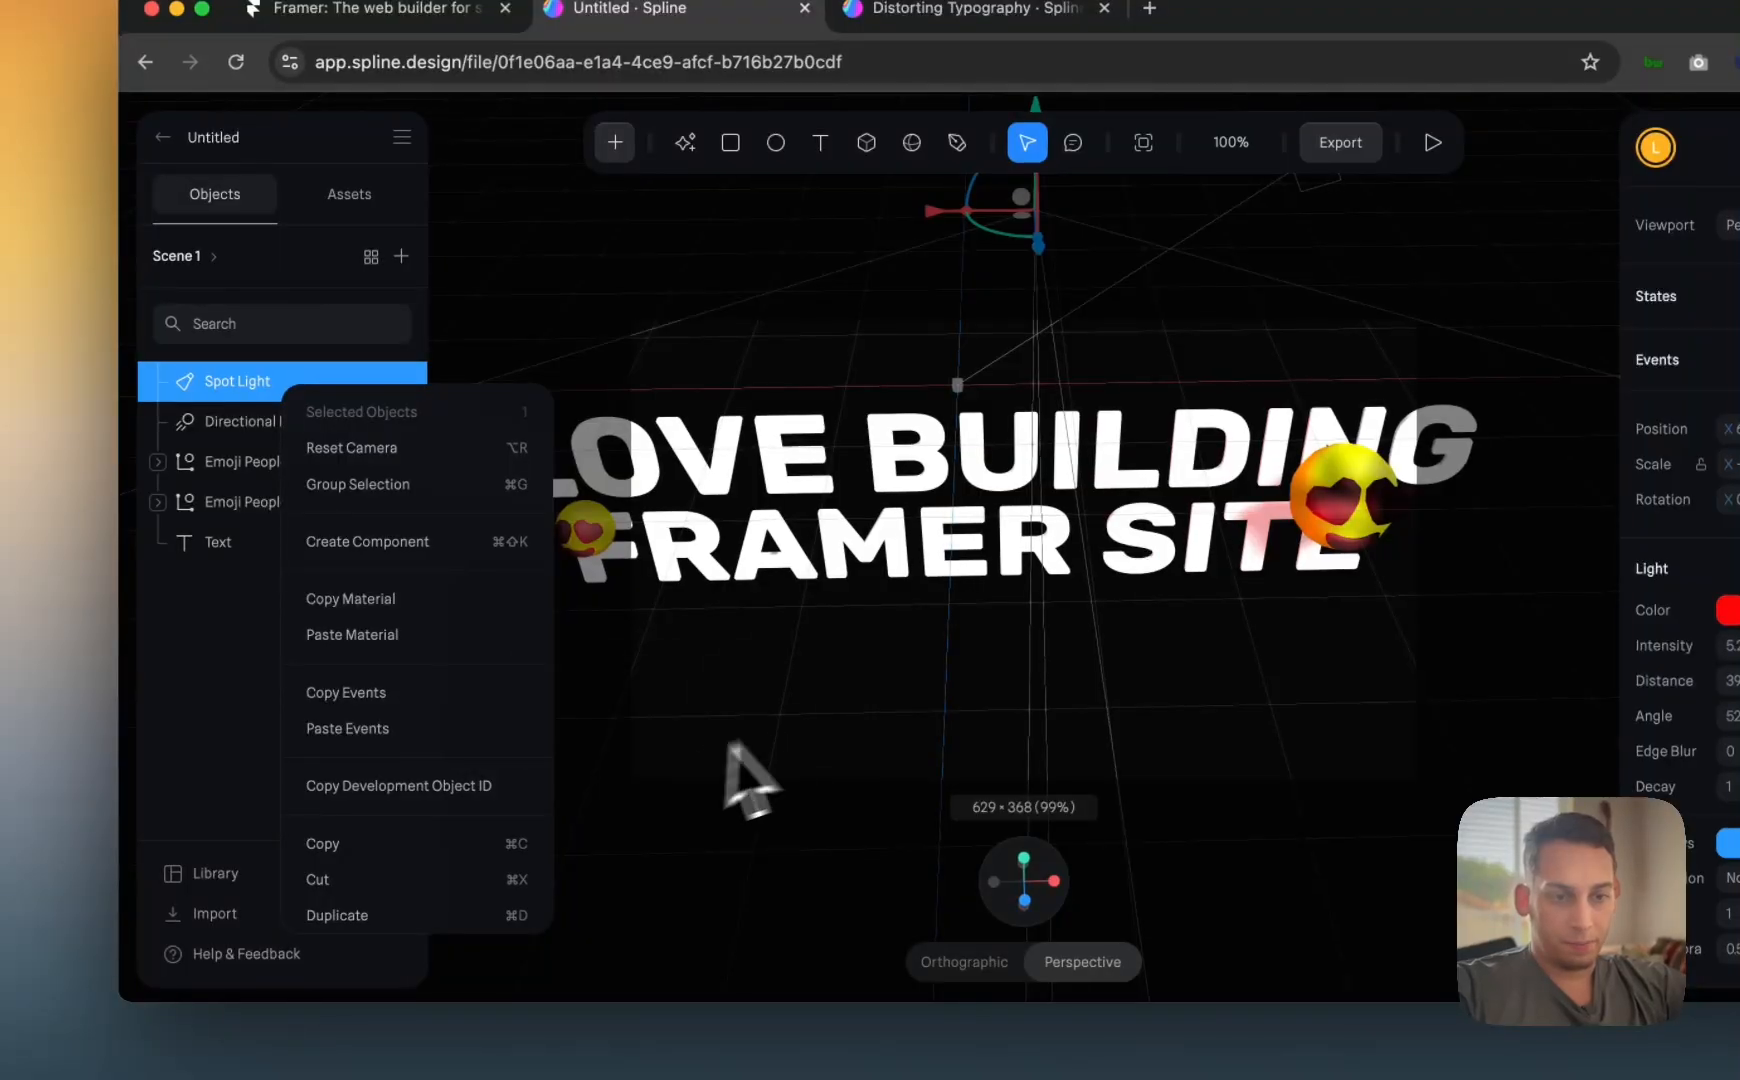
pyautogui.click(204, 636)
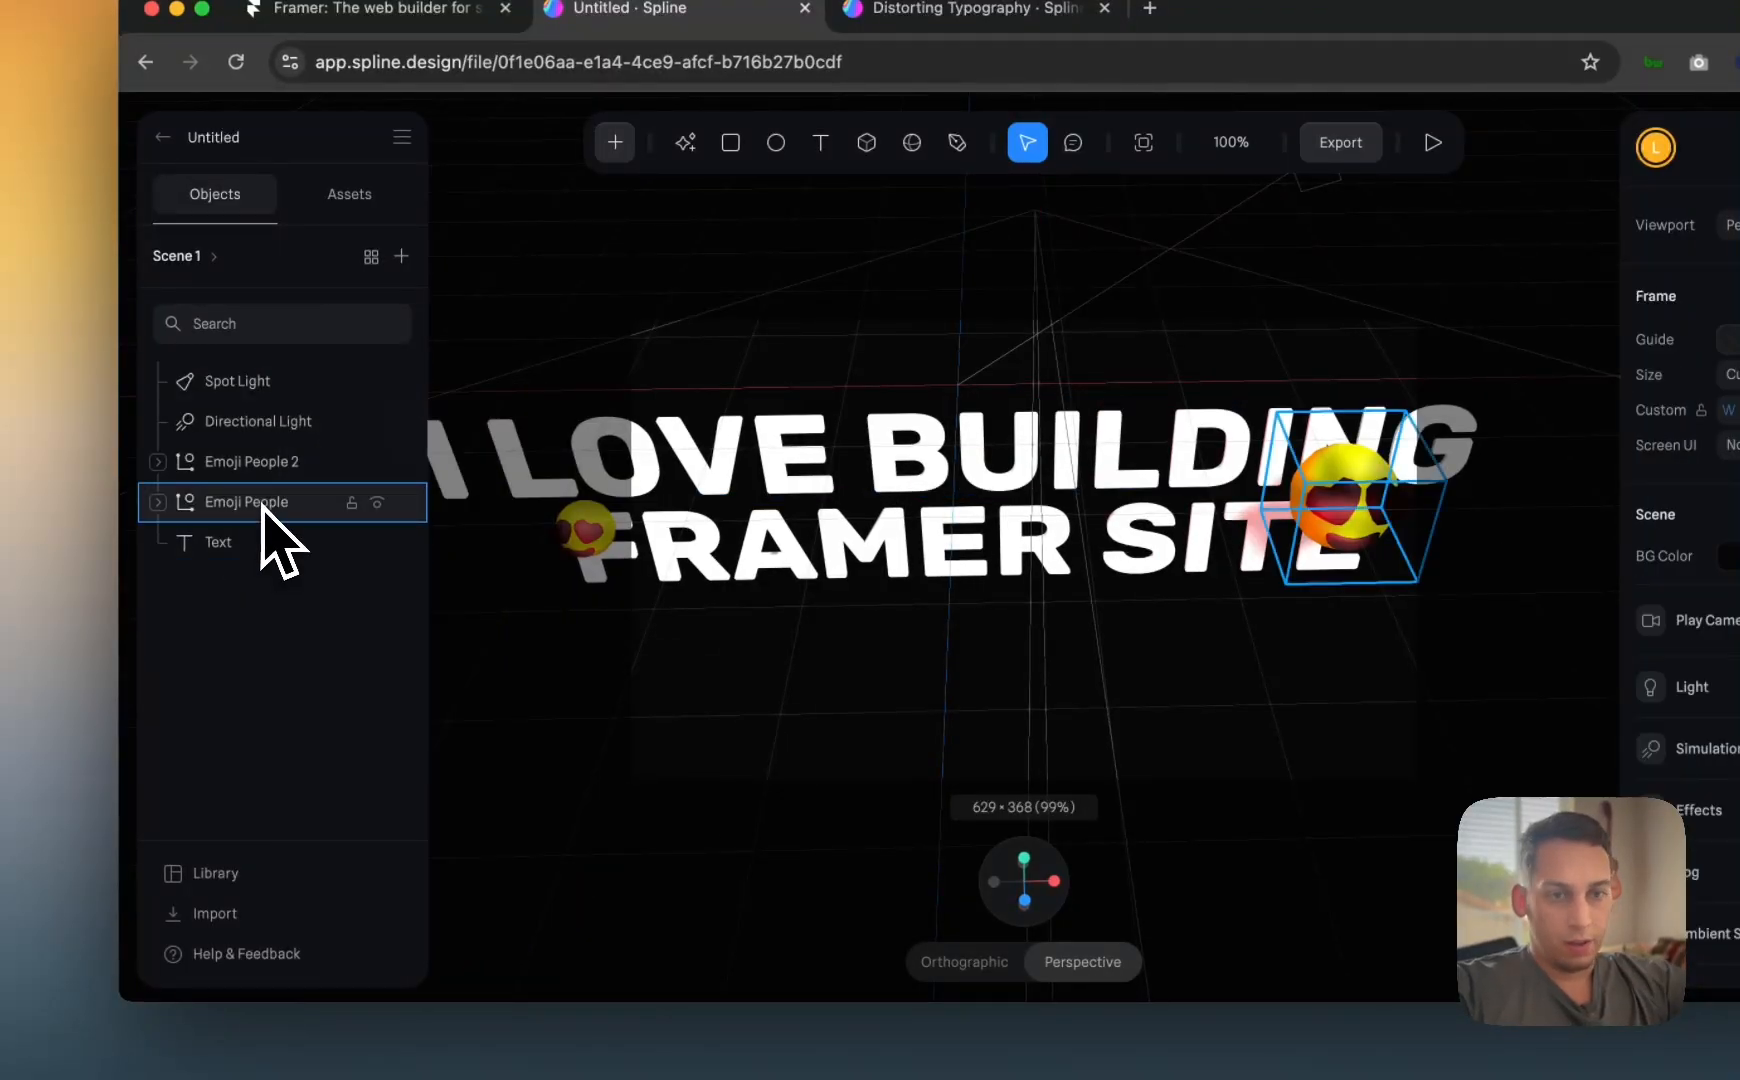
pyautogui.click(212, 382)
pyautogui.press('BackSpace')
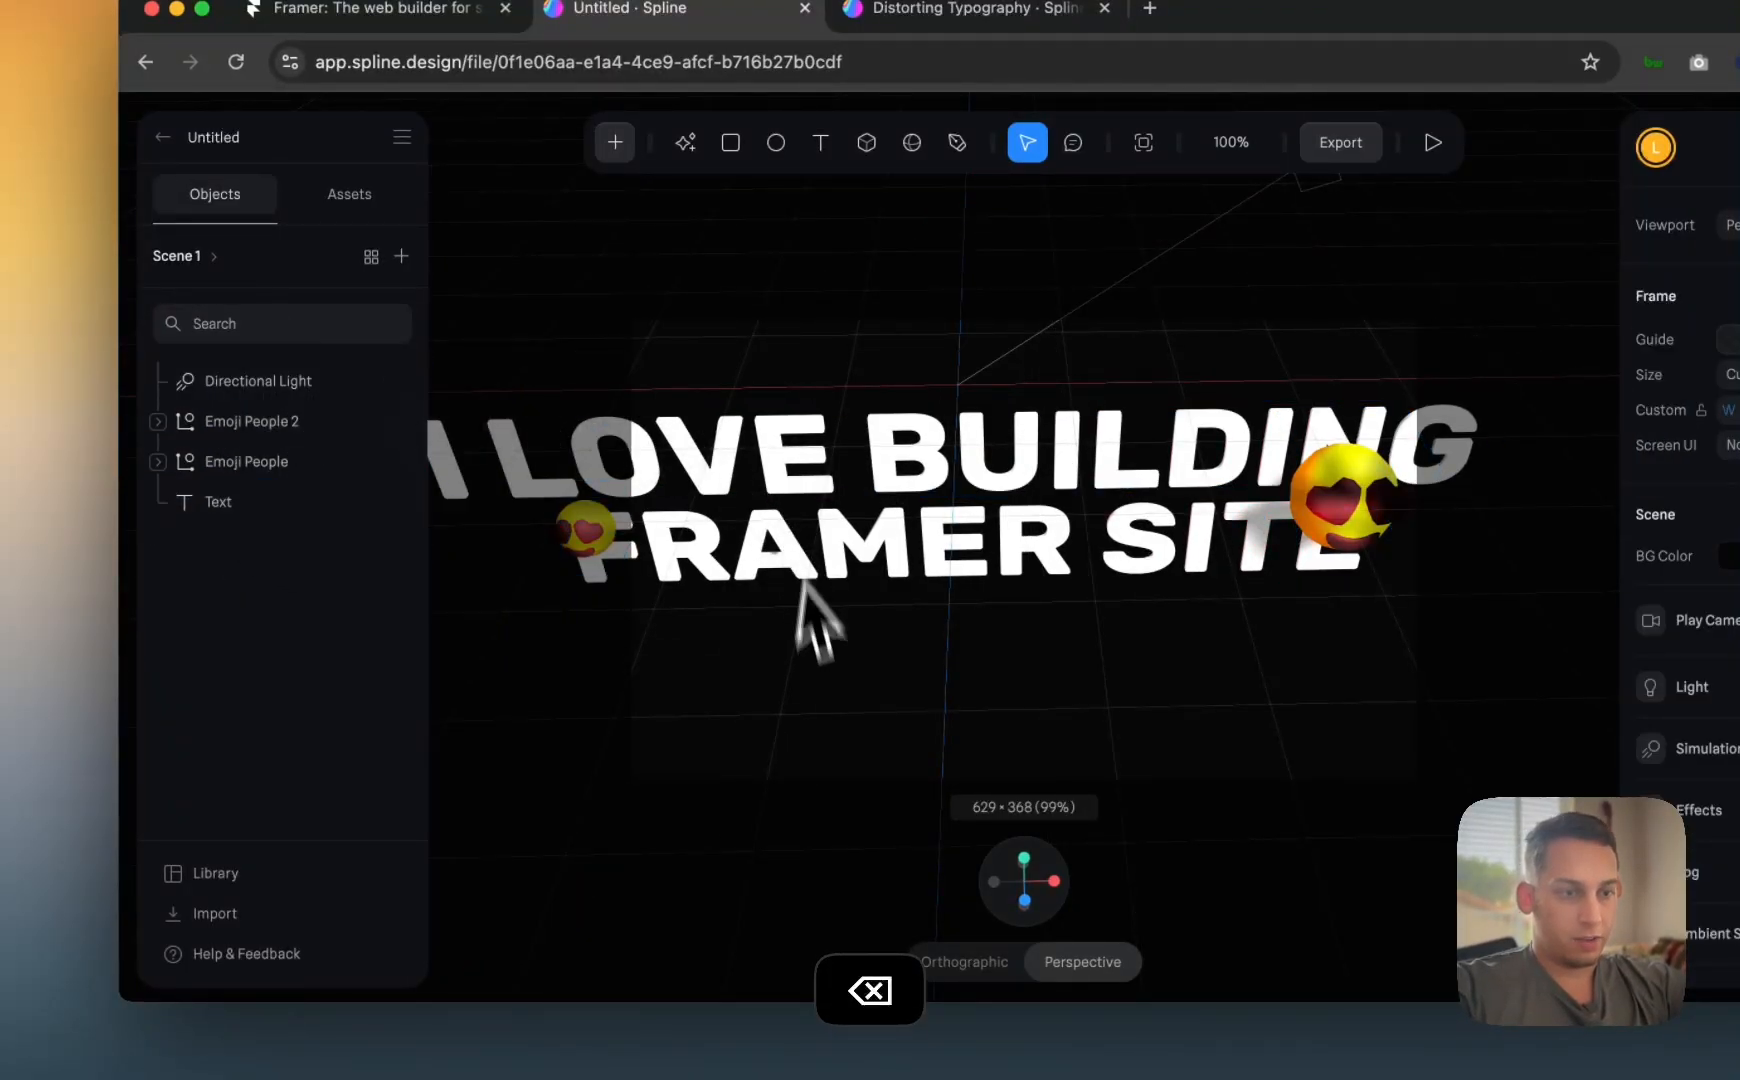
# - Duplicate the small emoji beside FRAMER, scale the copy to 1.42 and place it below the headline at about X -86, Y -229
pyautogui.moveTo(1060, 861)
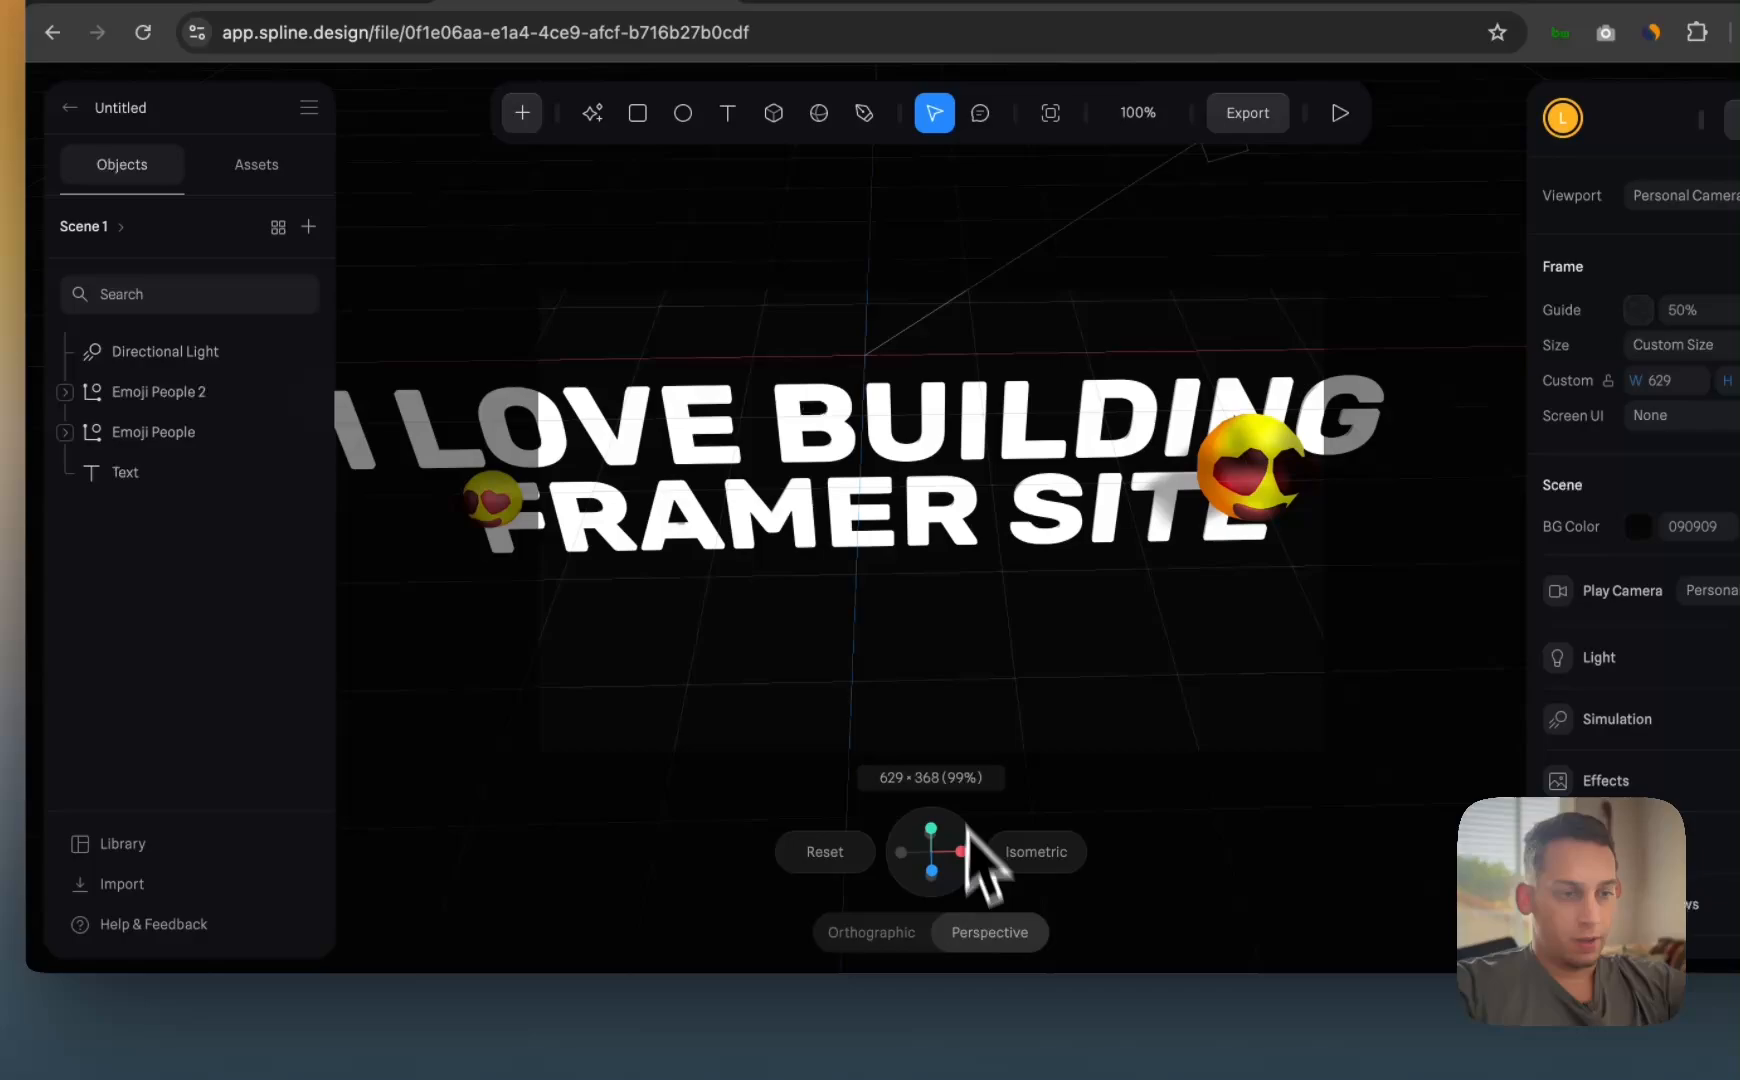
pyautogui.click(939, 880)
pyautogui.scroll(-3, 855, 602)
pyautogui.press('space')
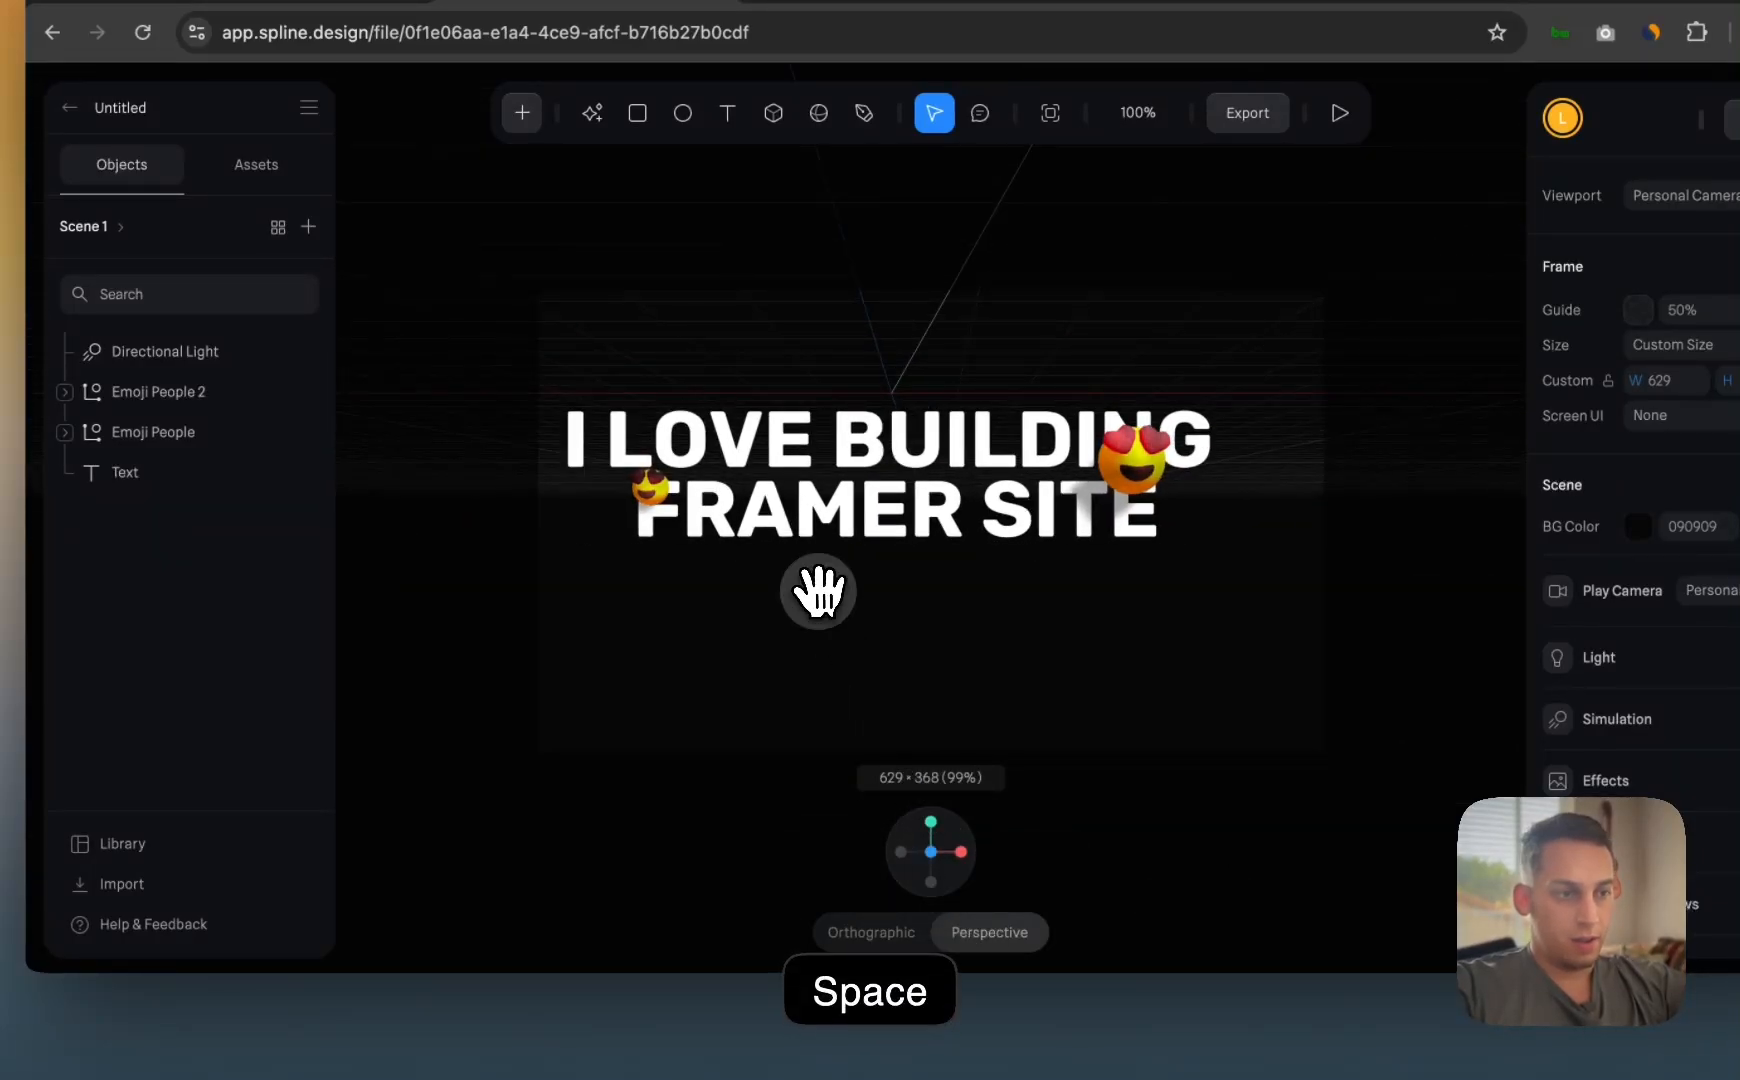
pyautogui.moveTo(818, 590); pyautogui.dragTo(854, 602)
pyautogui.moveTo(930, 850)
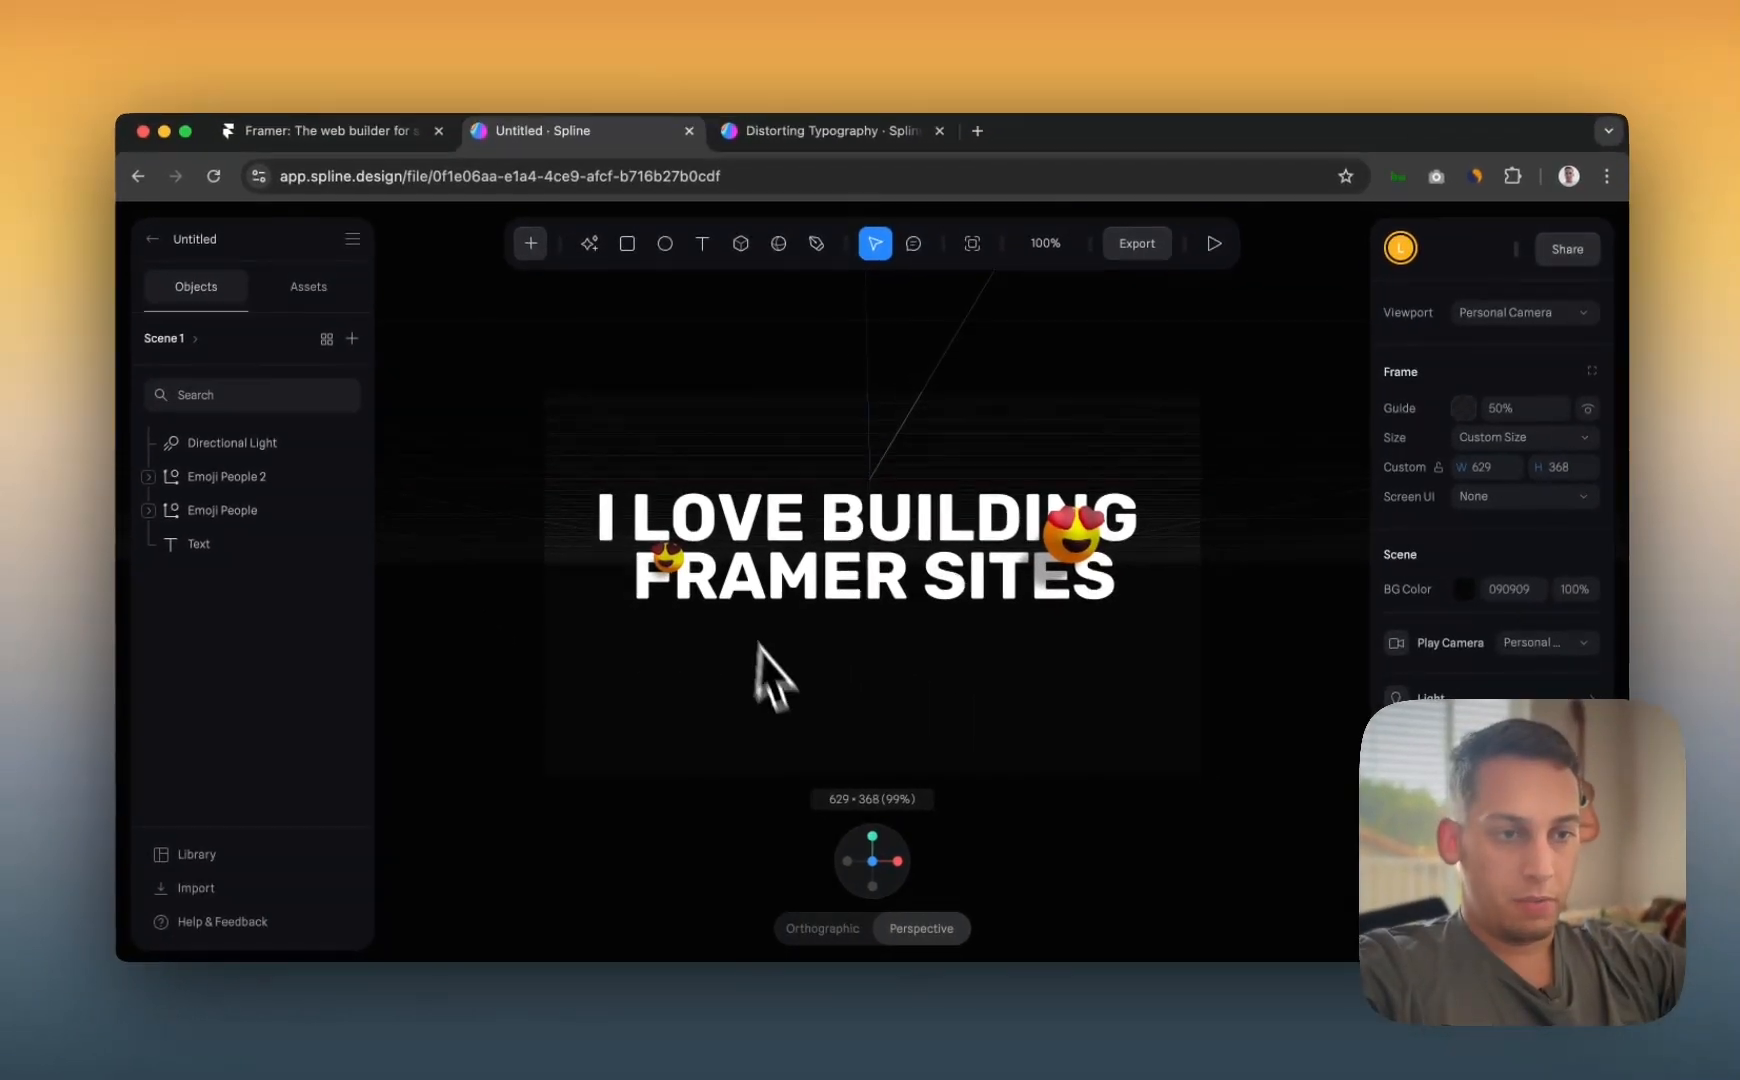
pyautogui.click(688, 488)
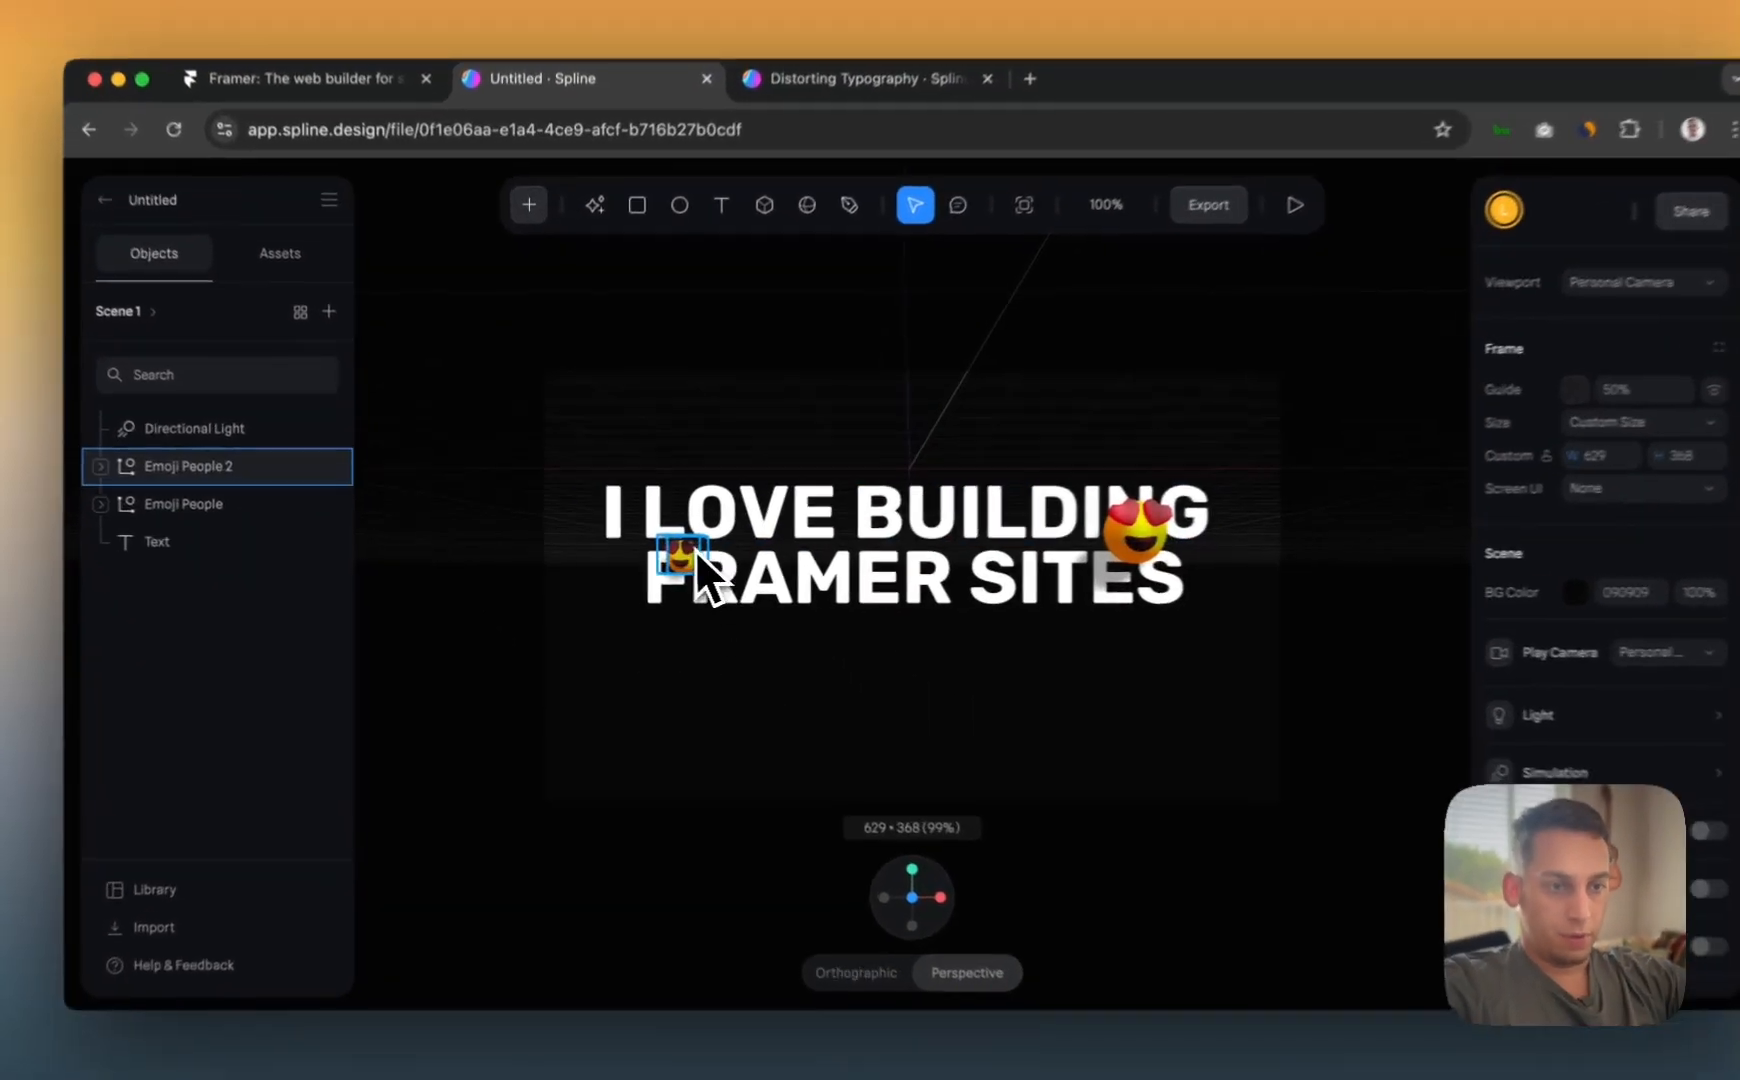
pyautogui.press('super+d')
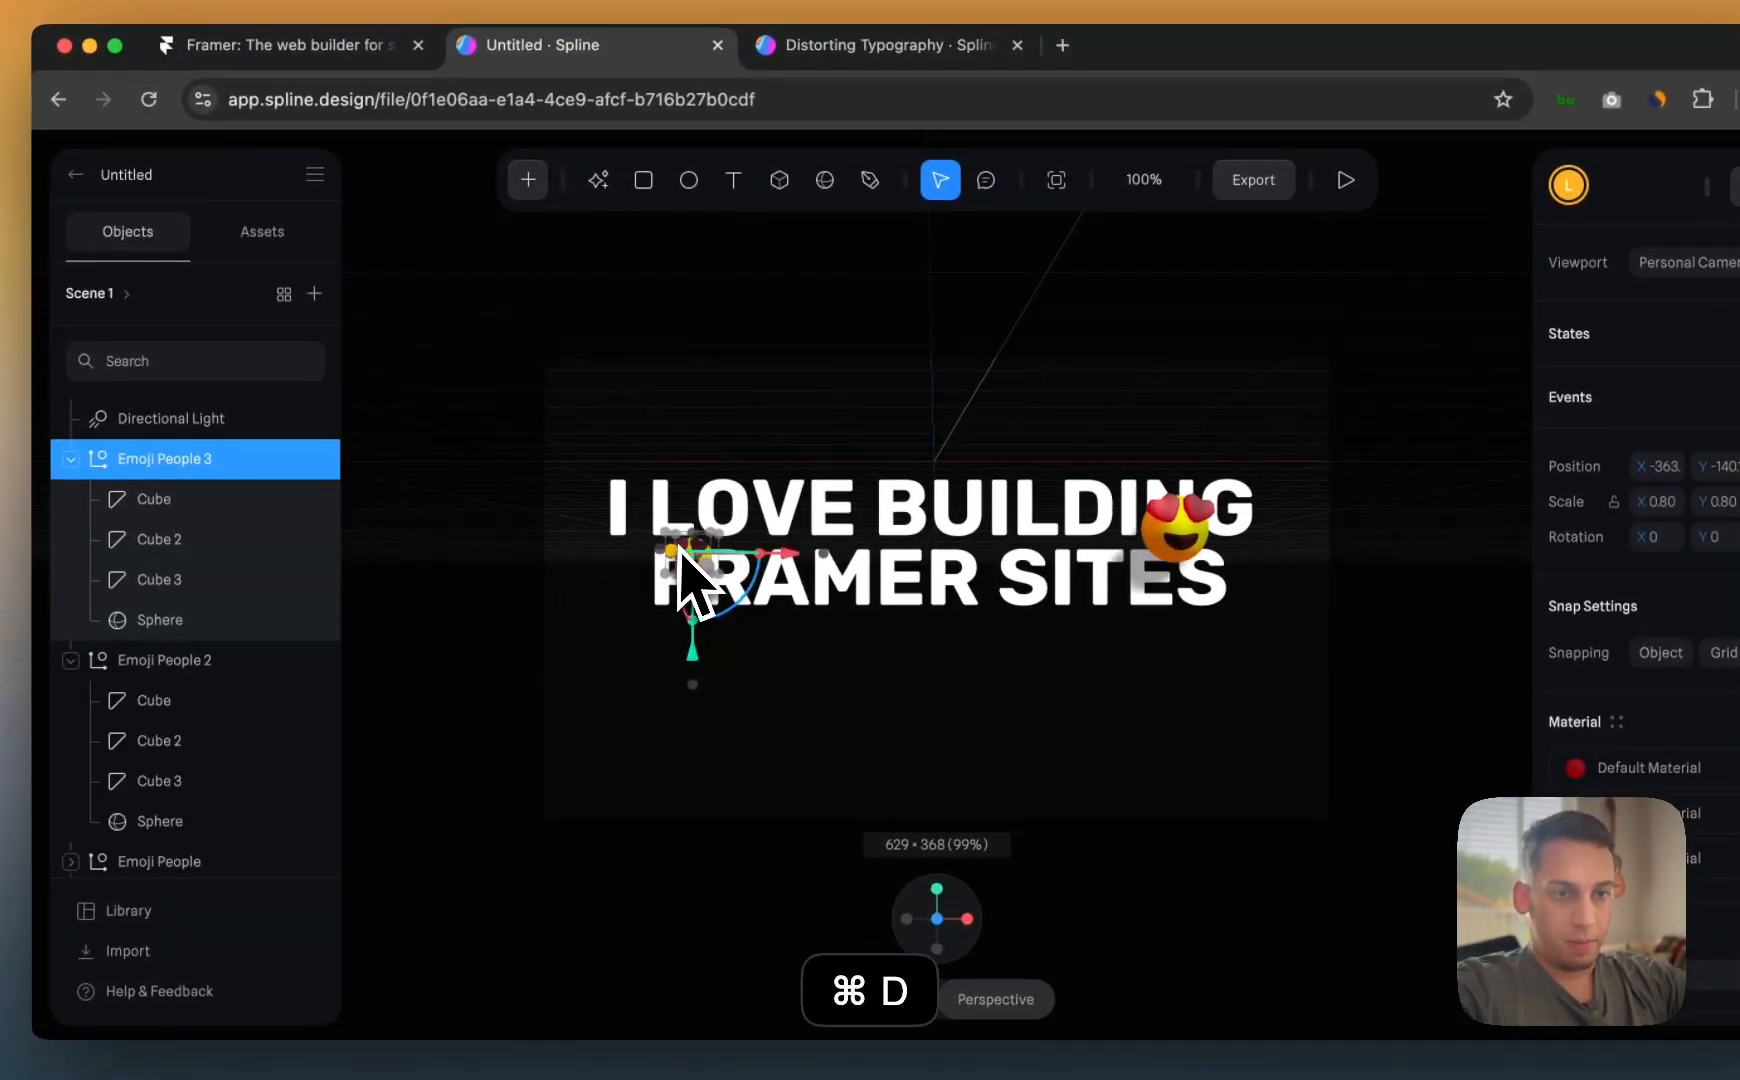
pyautogui.moveTo(703, 545); pyautogui.dragTo(757, 565)
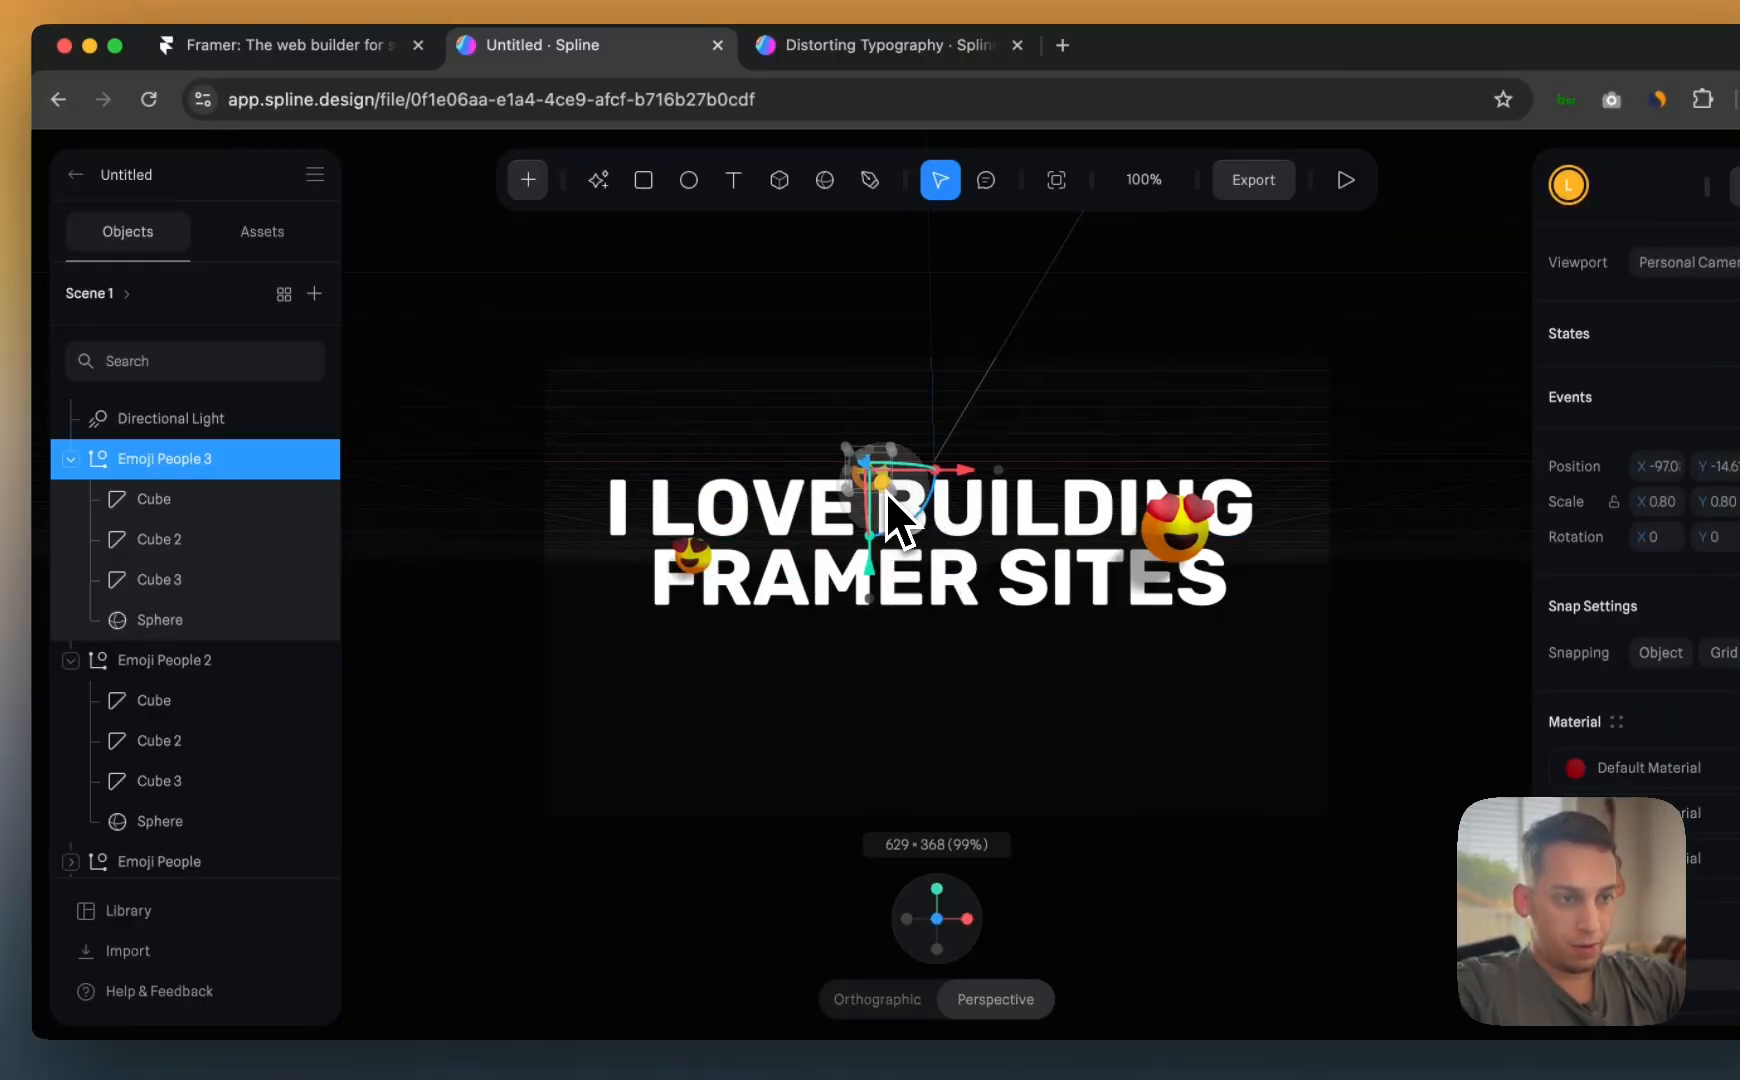
pyautogui.moveTo(885, 491); pyautogui.dragTo(884, 597)
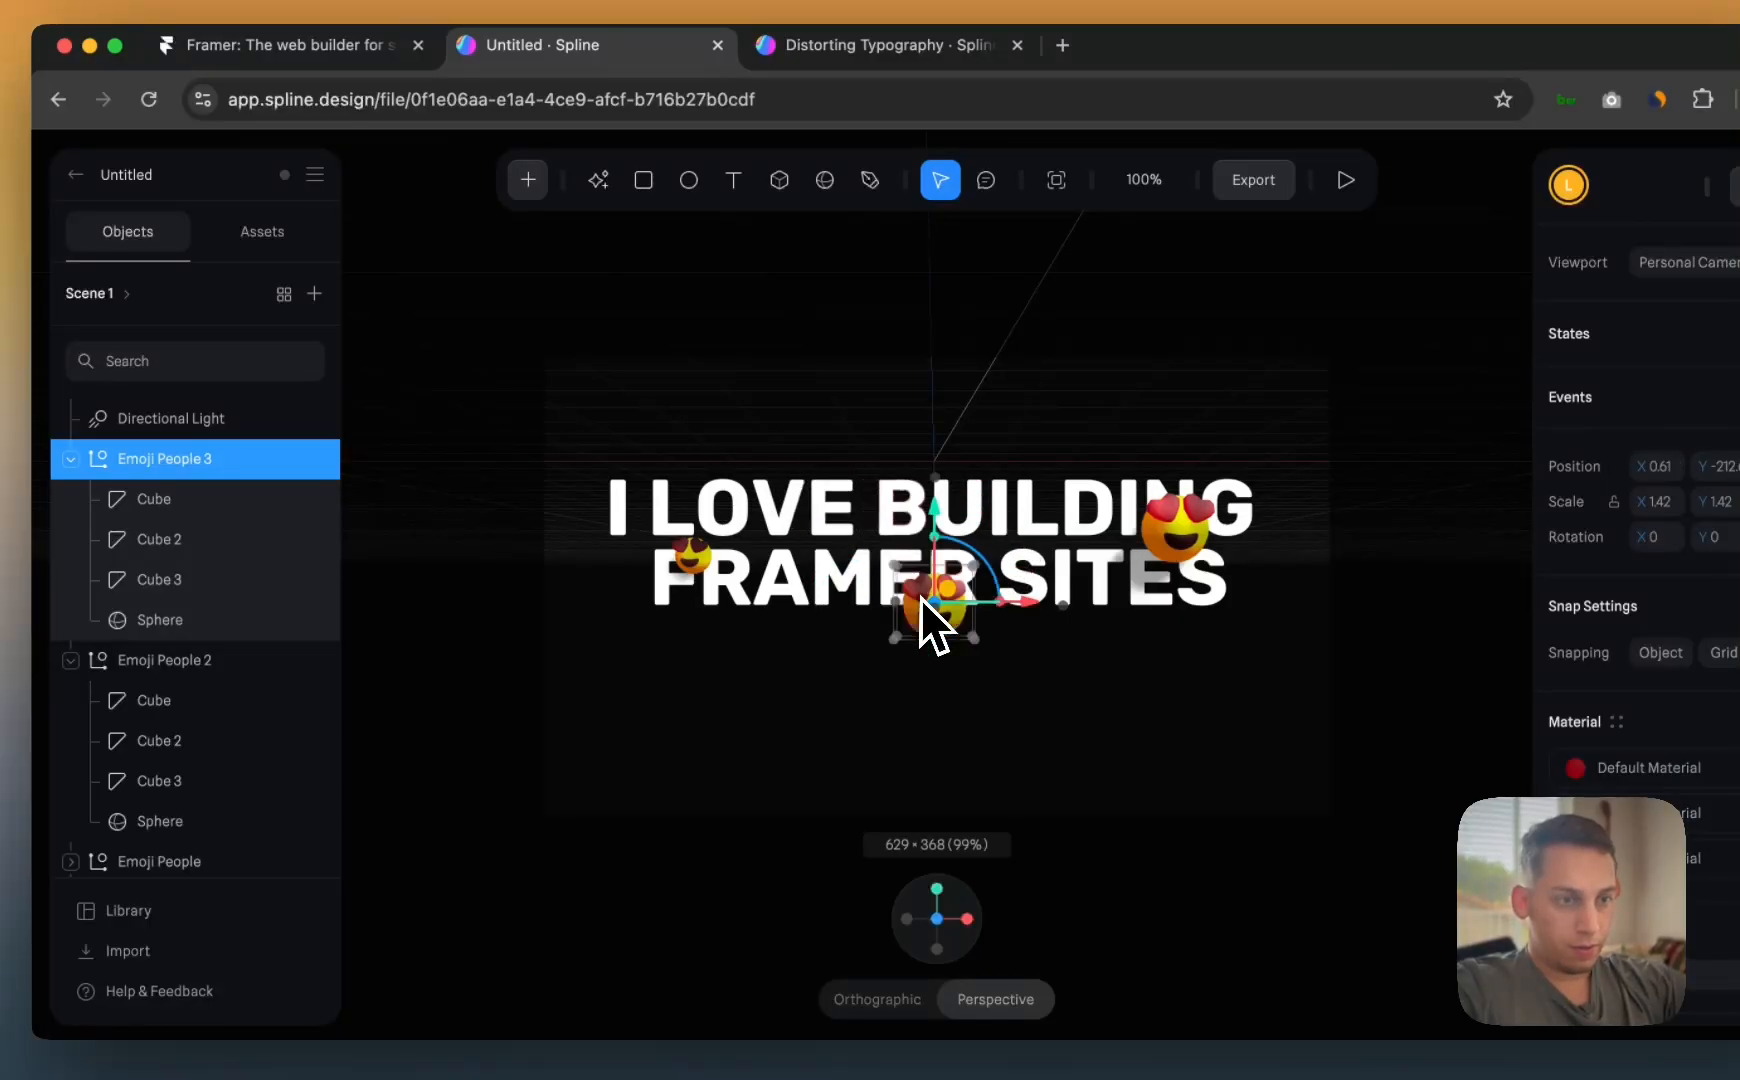
pyautogui.moveTo(859, 604); pyautogui.dragTo(862, 599)
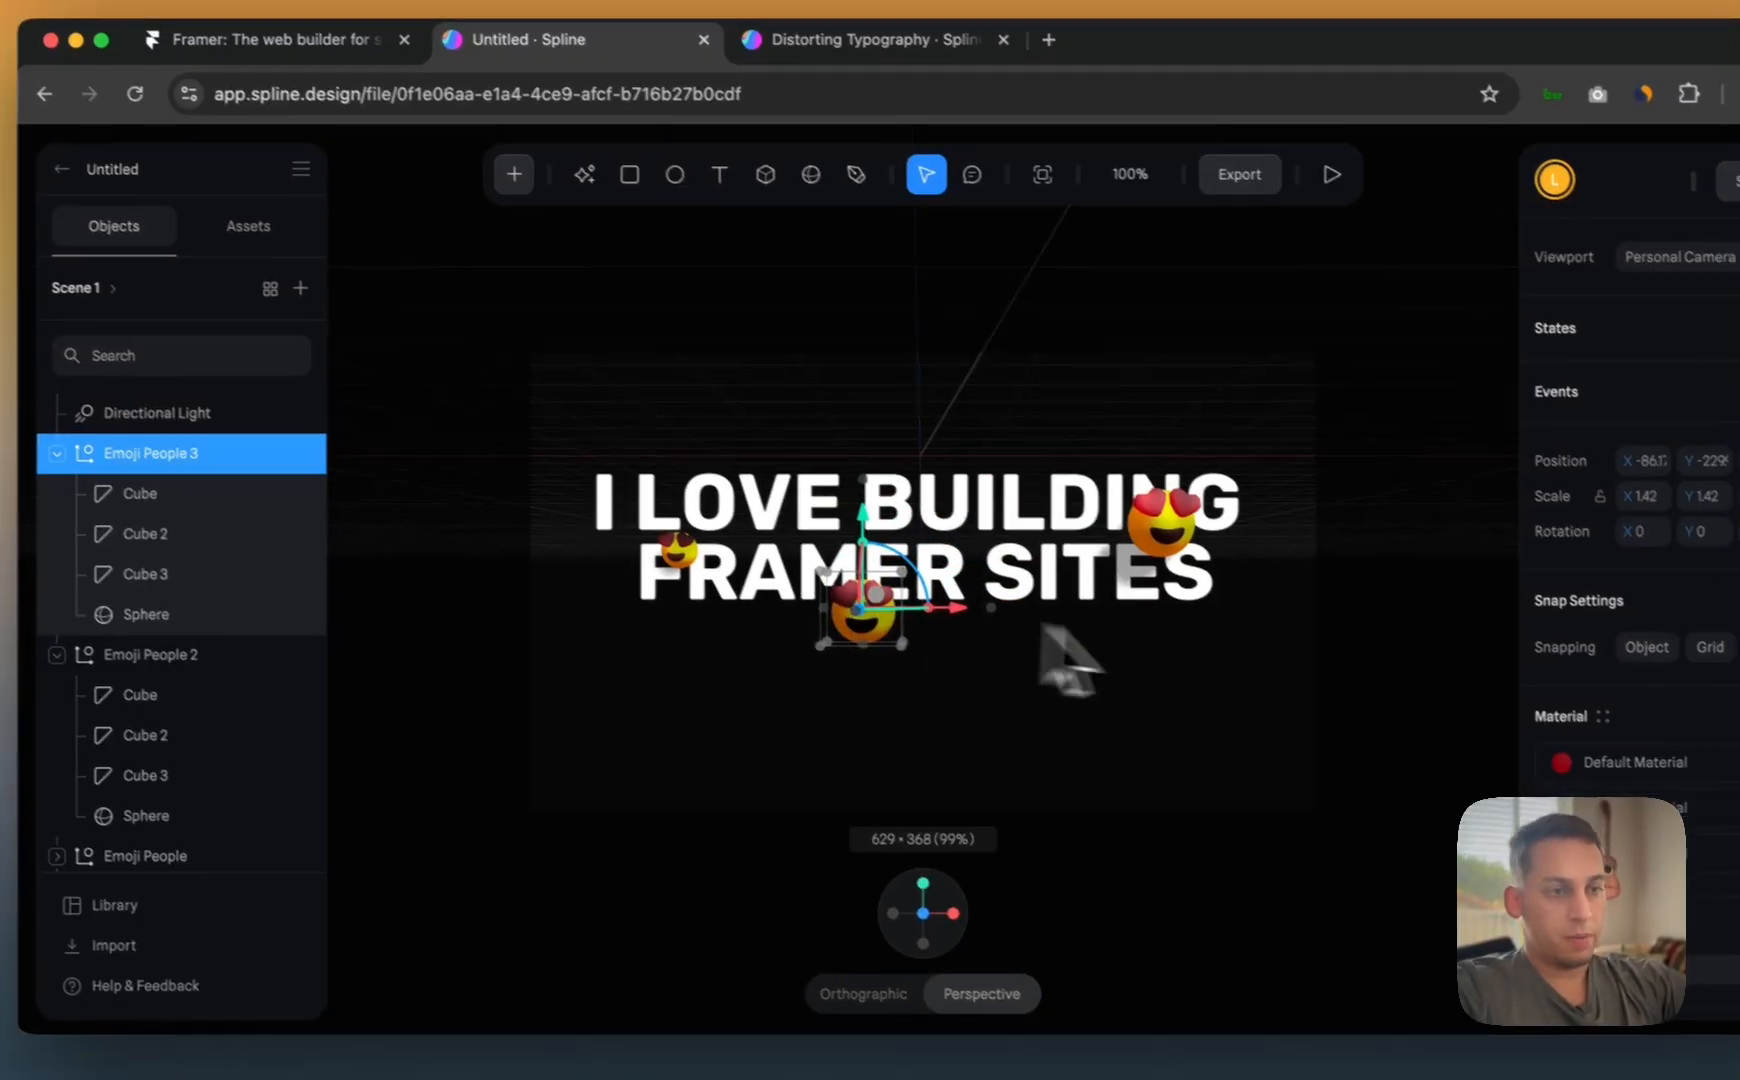
pyautogui.click(1277, 674)
# - Select the three emoji objects together and combine them into one group
pyautogui.click(818, 600)
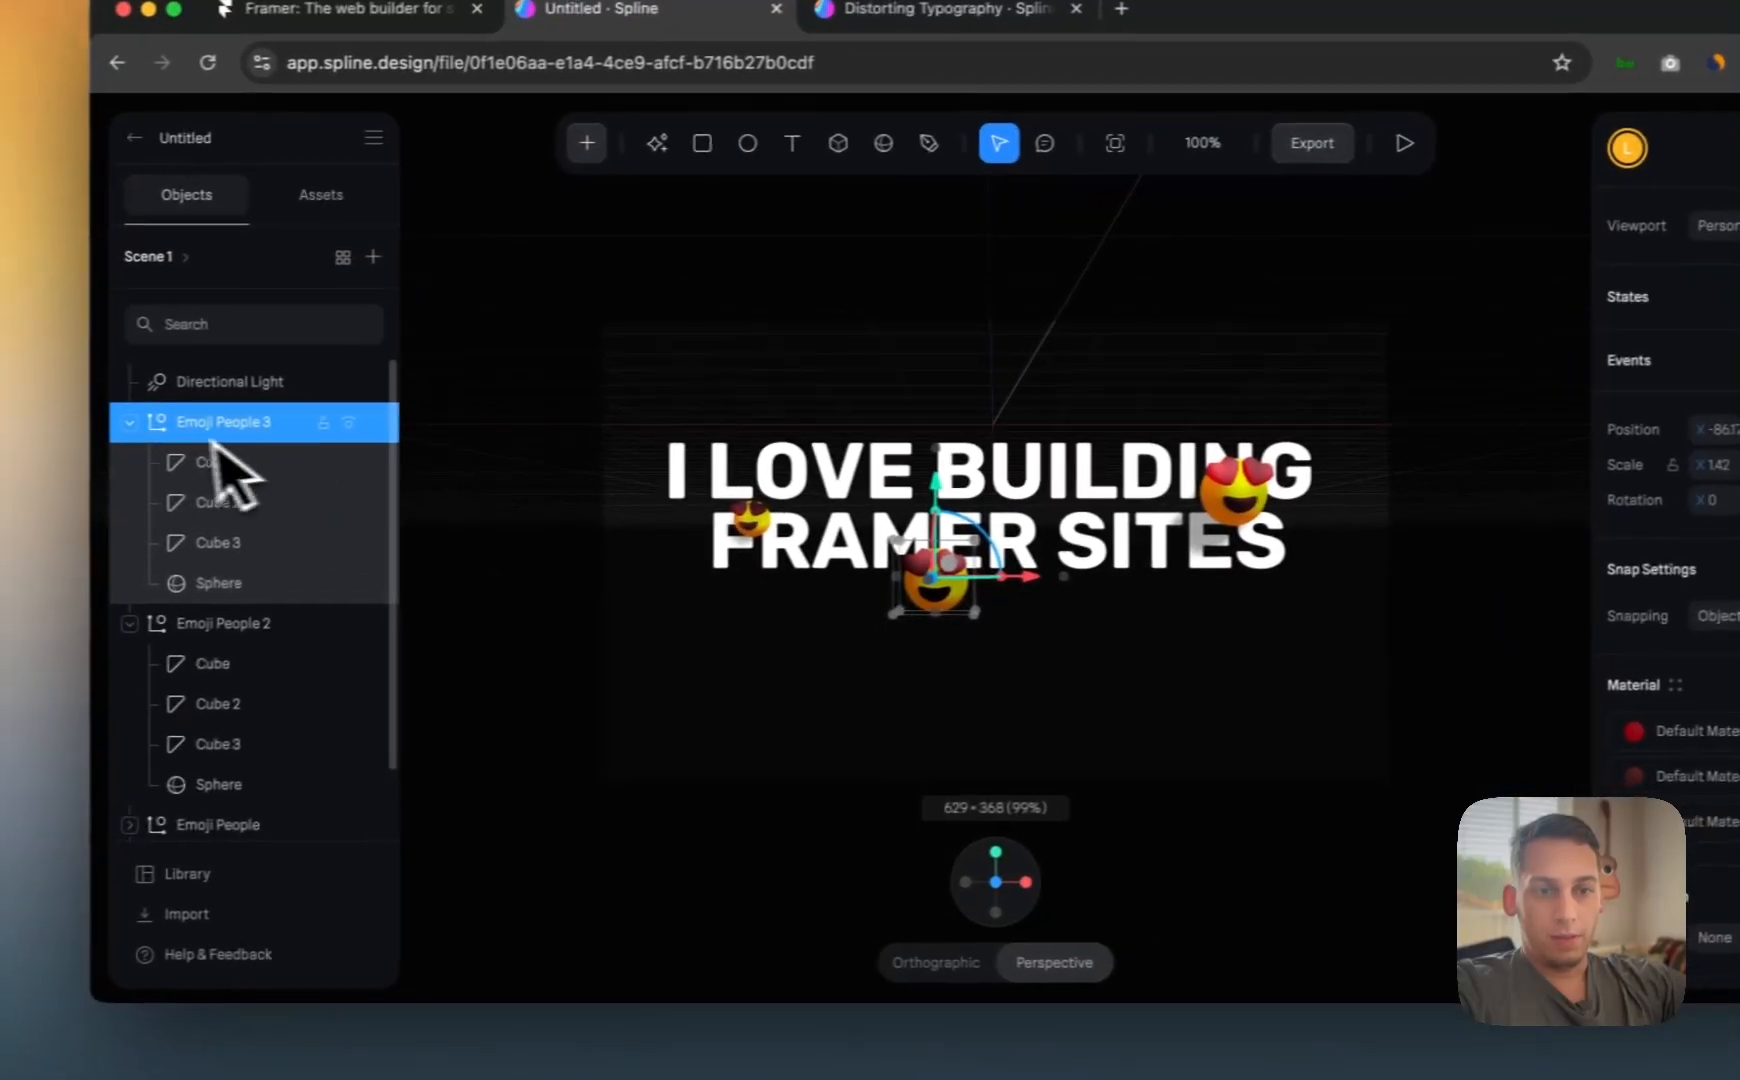
pyautogui.click(11, 435)
pyautogui.click(158, 462)
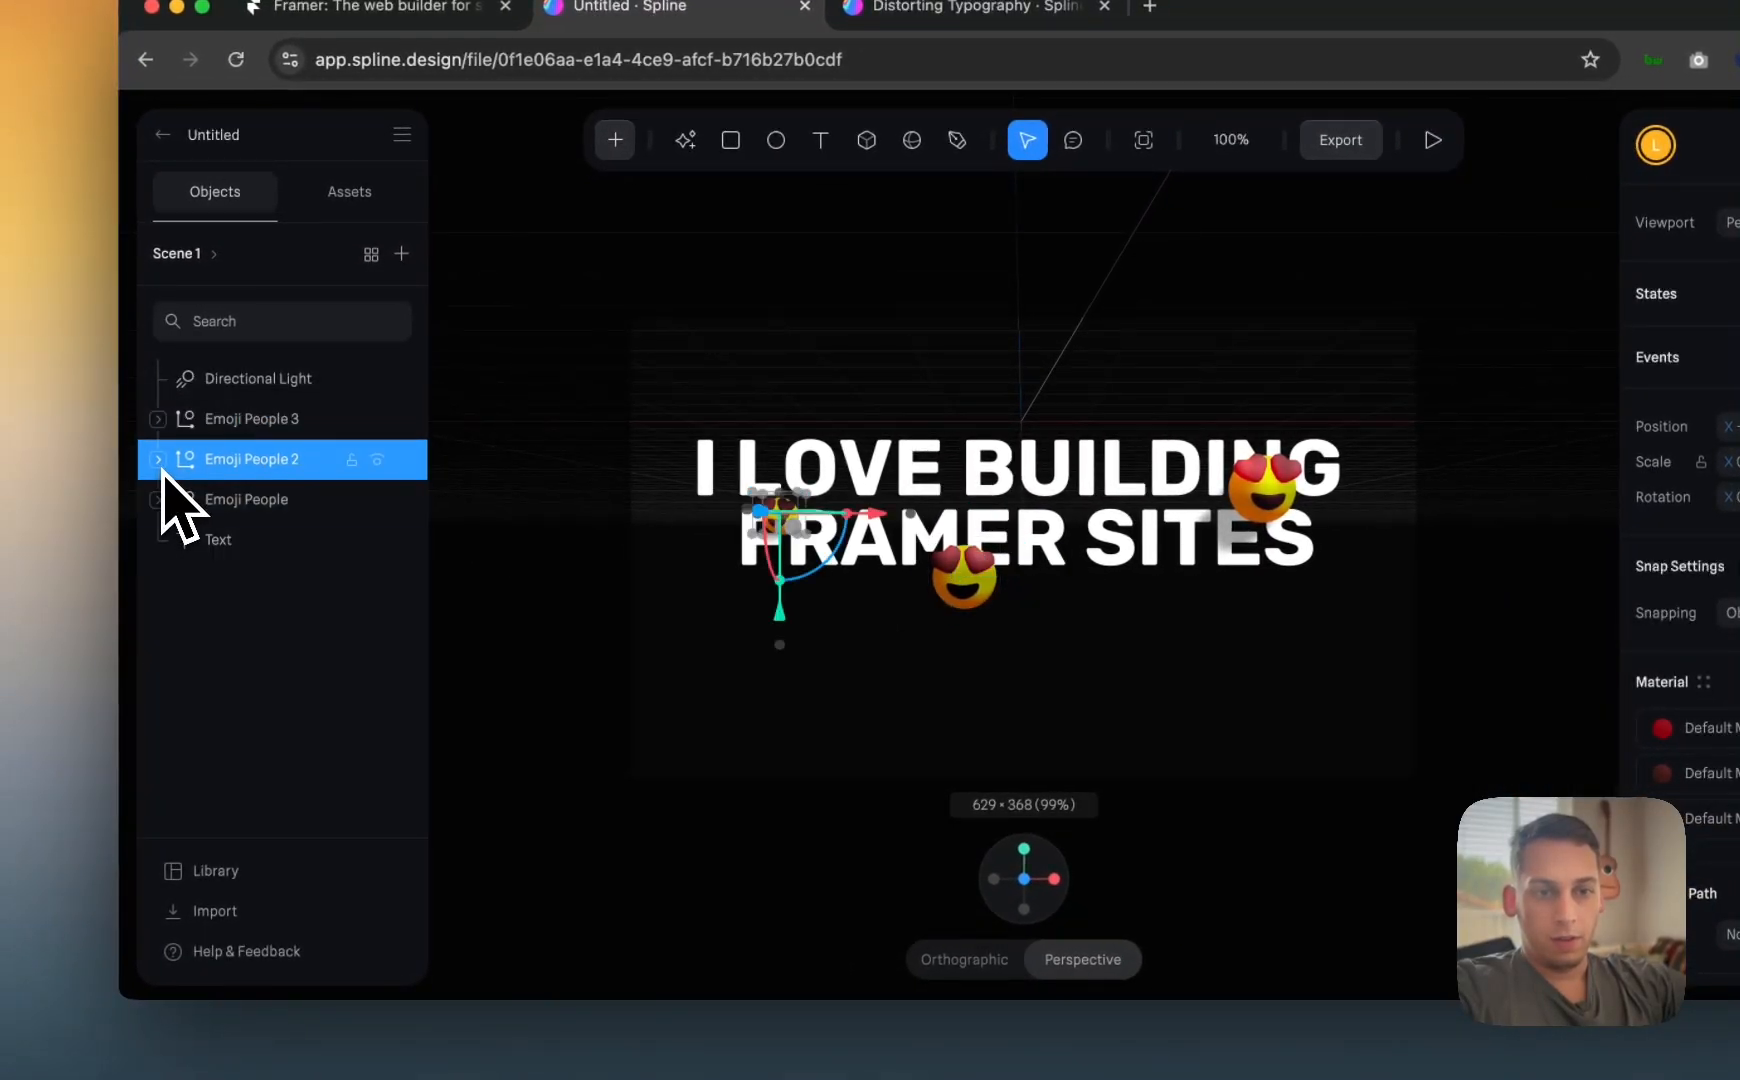
pyautogui.click(228, 499)
pyautogui.keyDown('shift'); pyautogui.click(242, 418); pyautogui.keyUp('shift')
pyautogui.rightClick(242, 418)
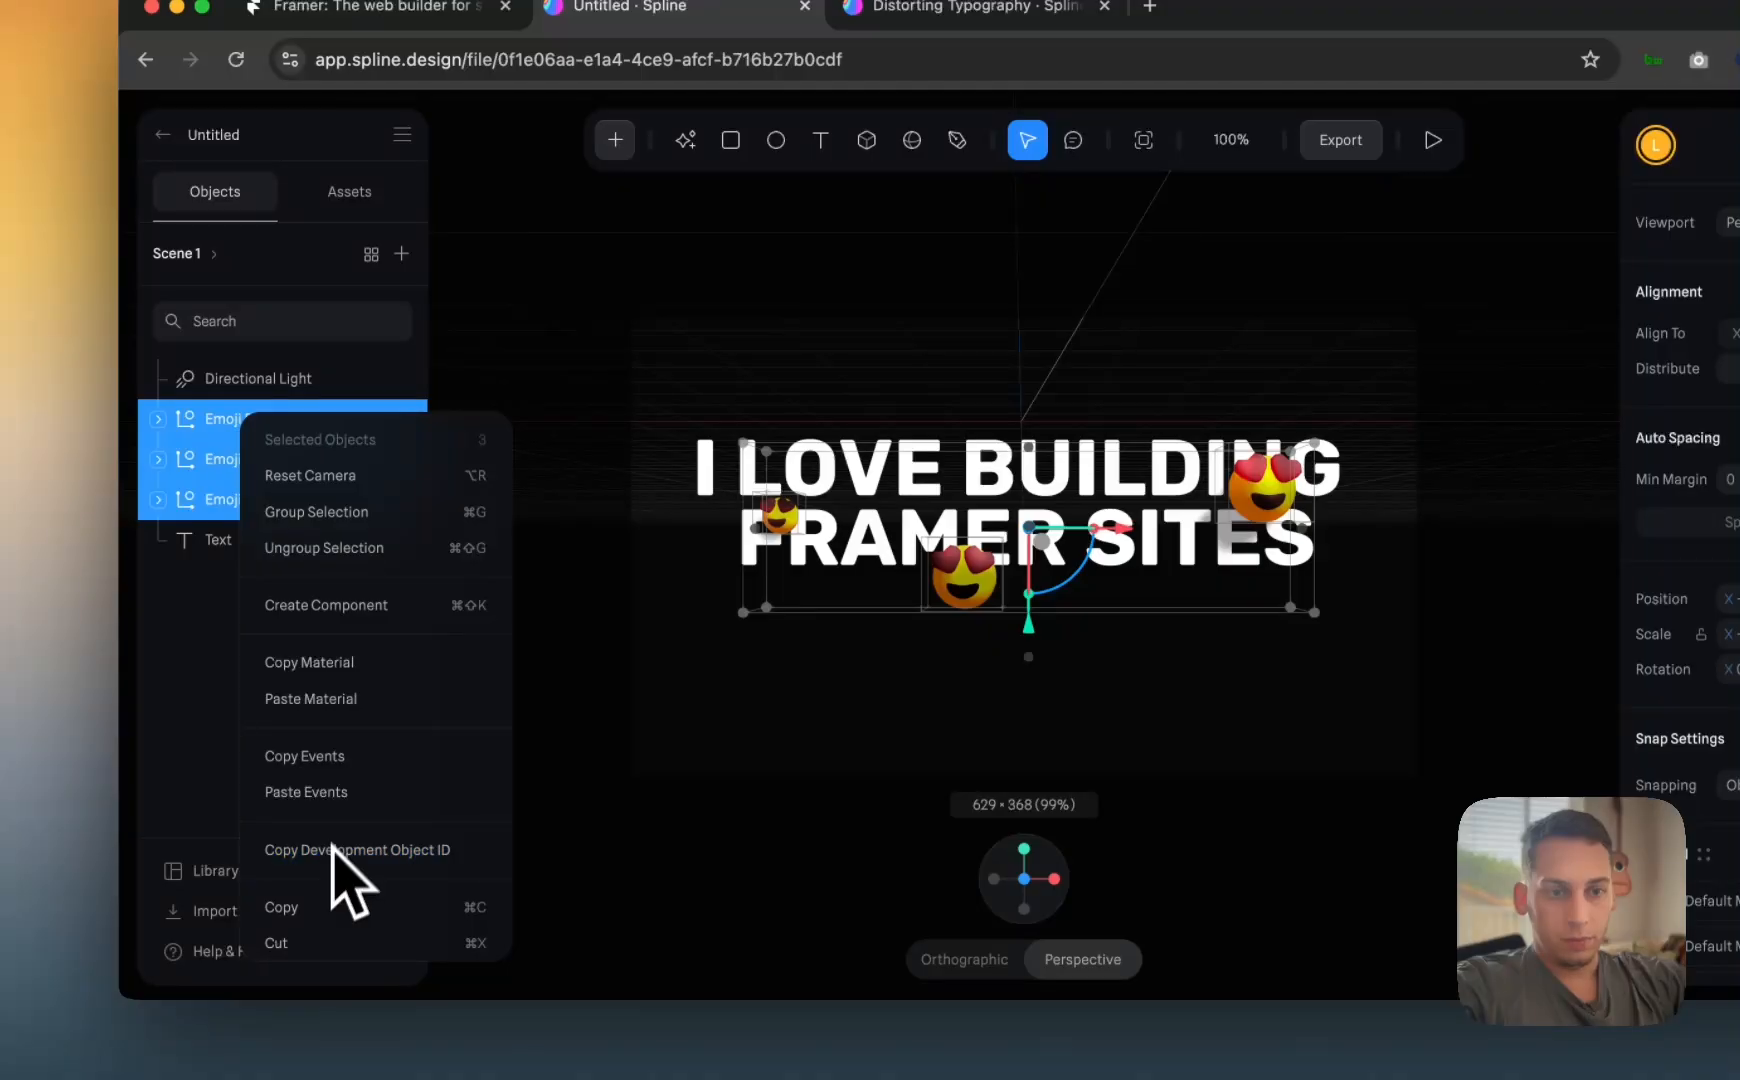
pyautogui.click(360, 511)
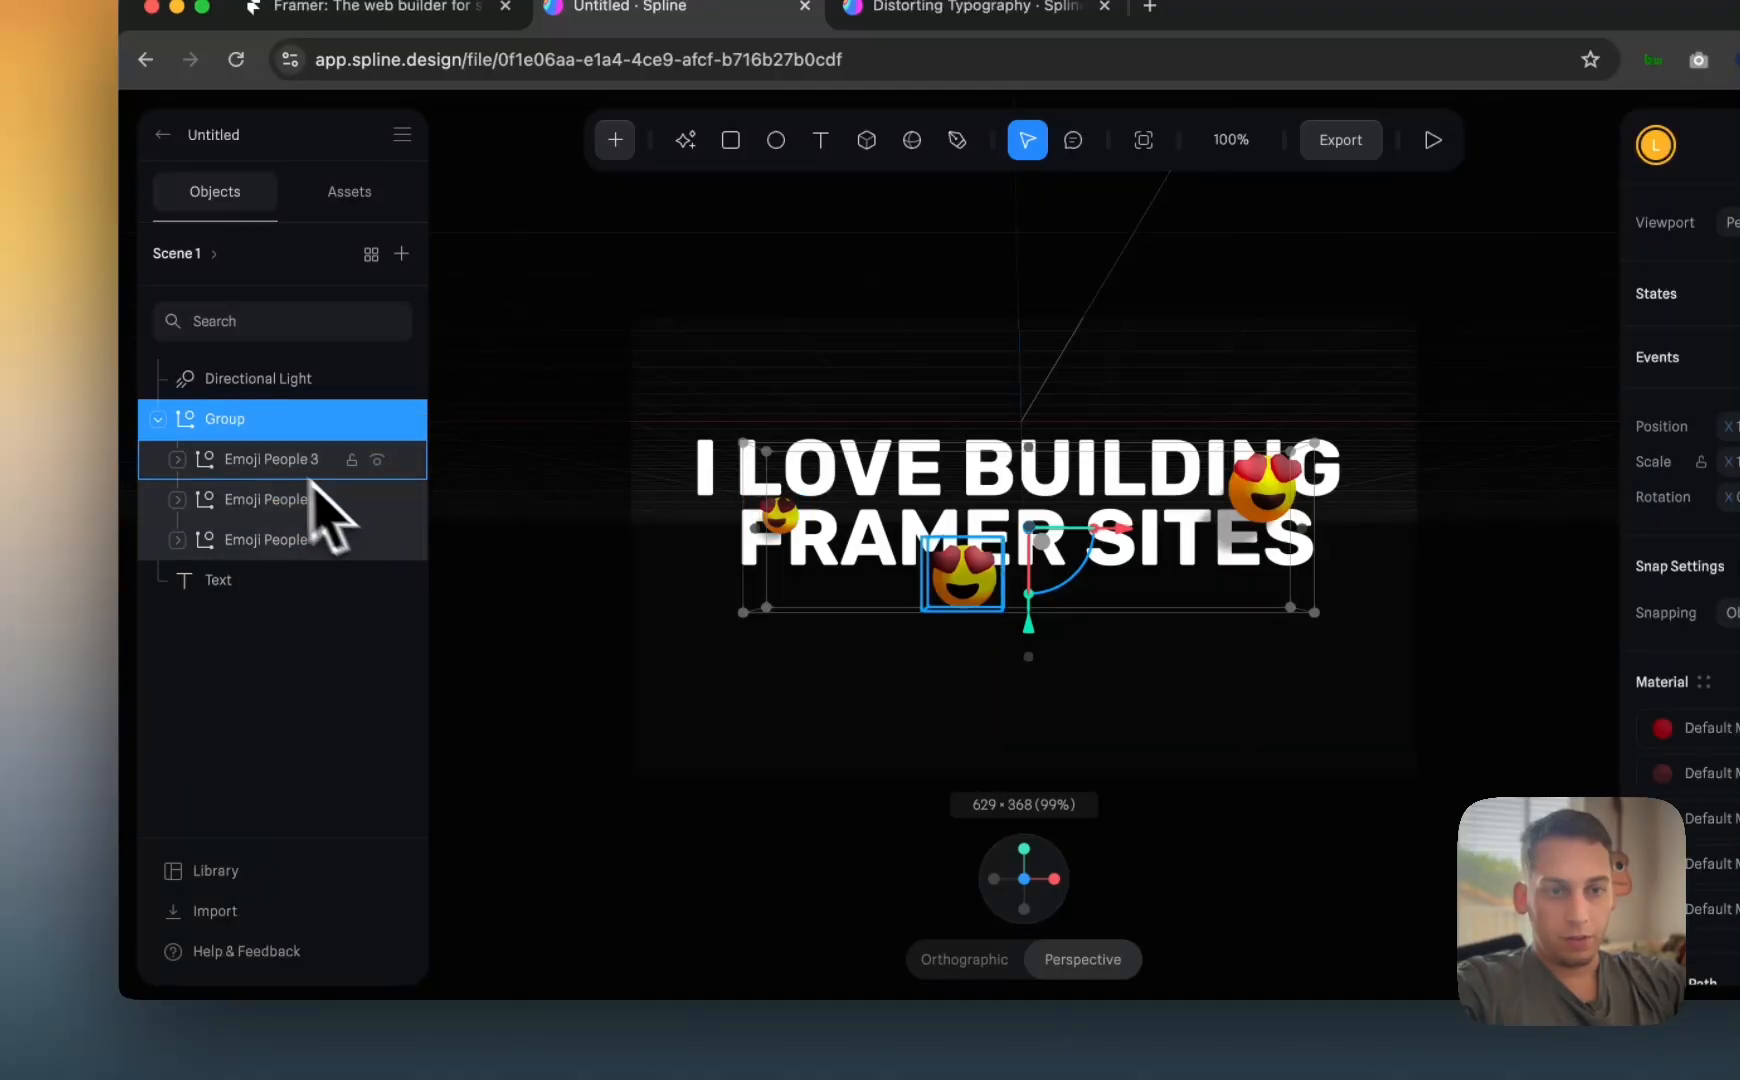
pyautogui.click(157, 420)
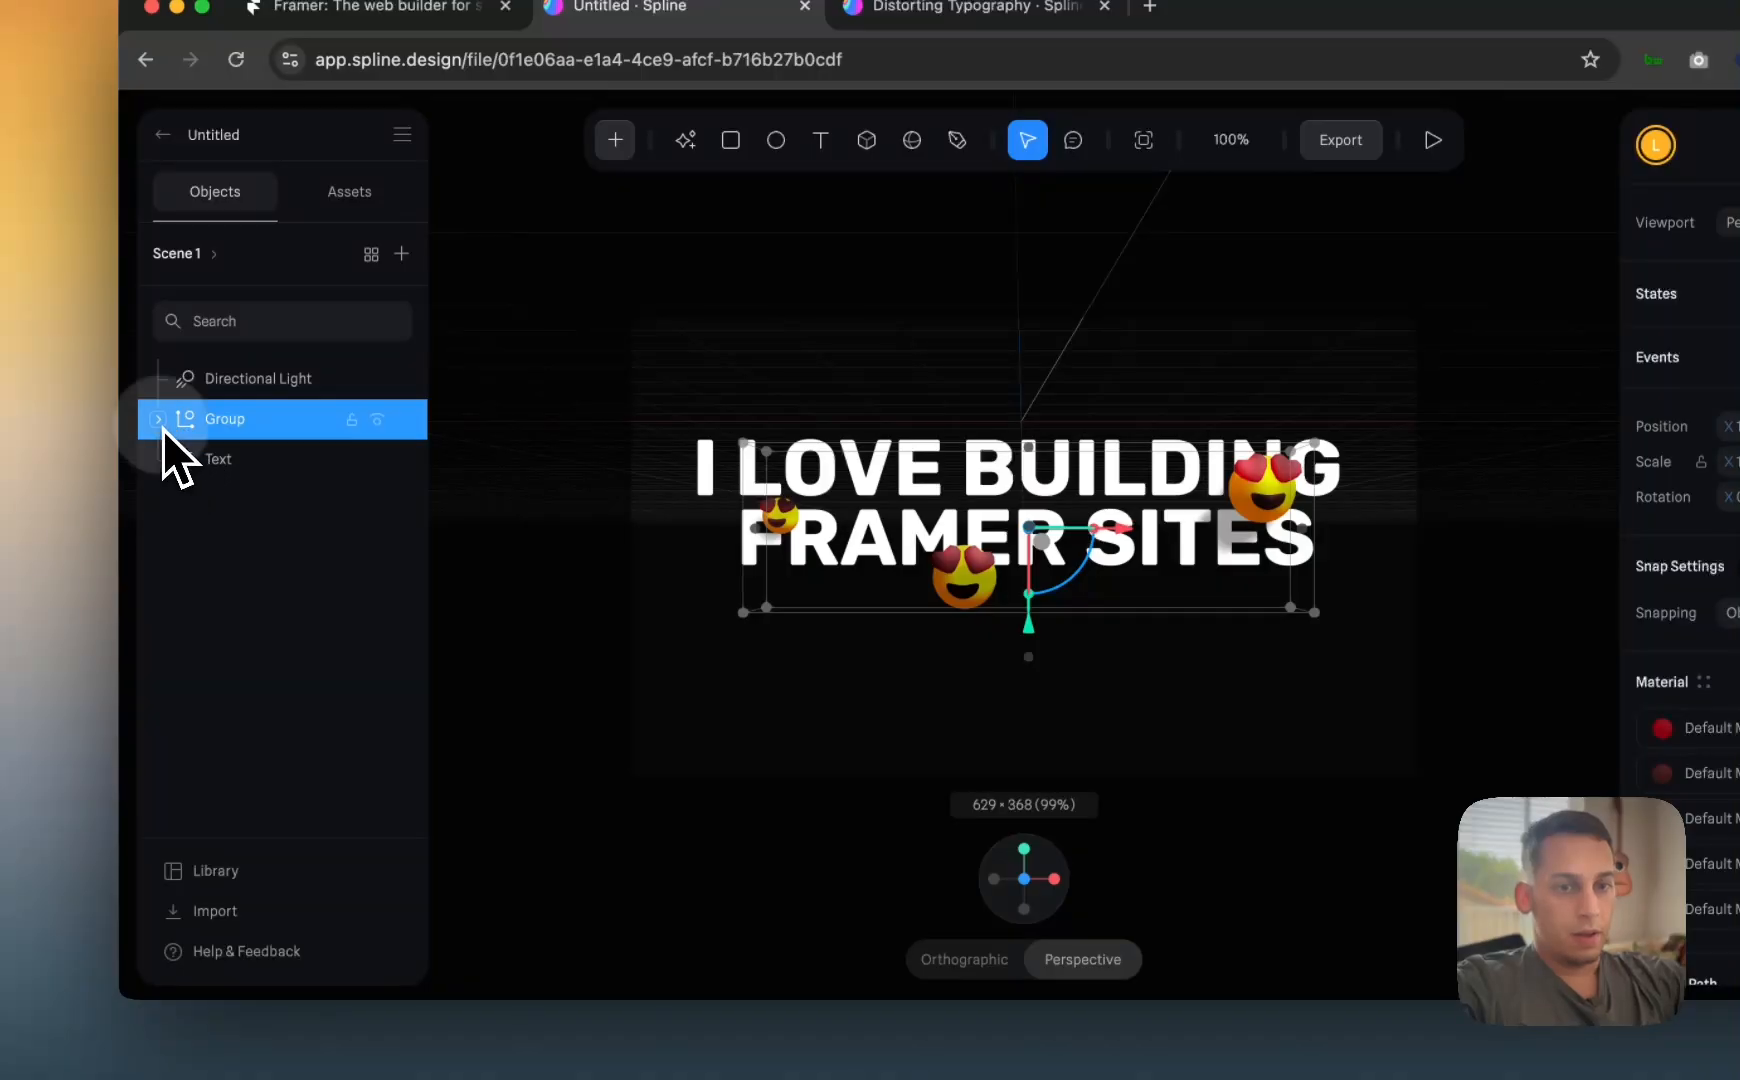
pyautogui.click(158, 420)
# - Give the large emoji over BUILDING a Follow event targeting the cursor, with damping 10 and reset speed 2
pyautogui.click(256, 472)
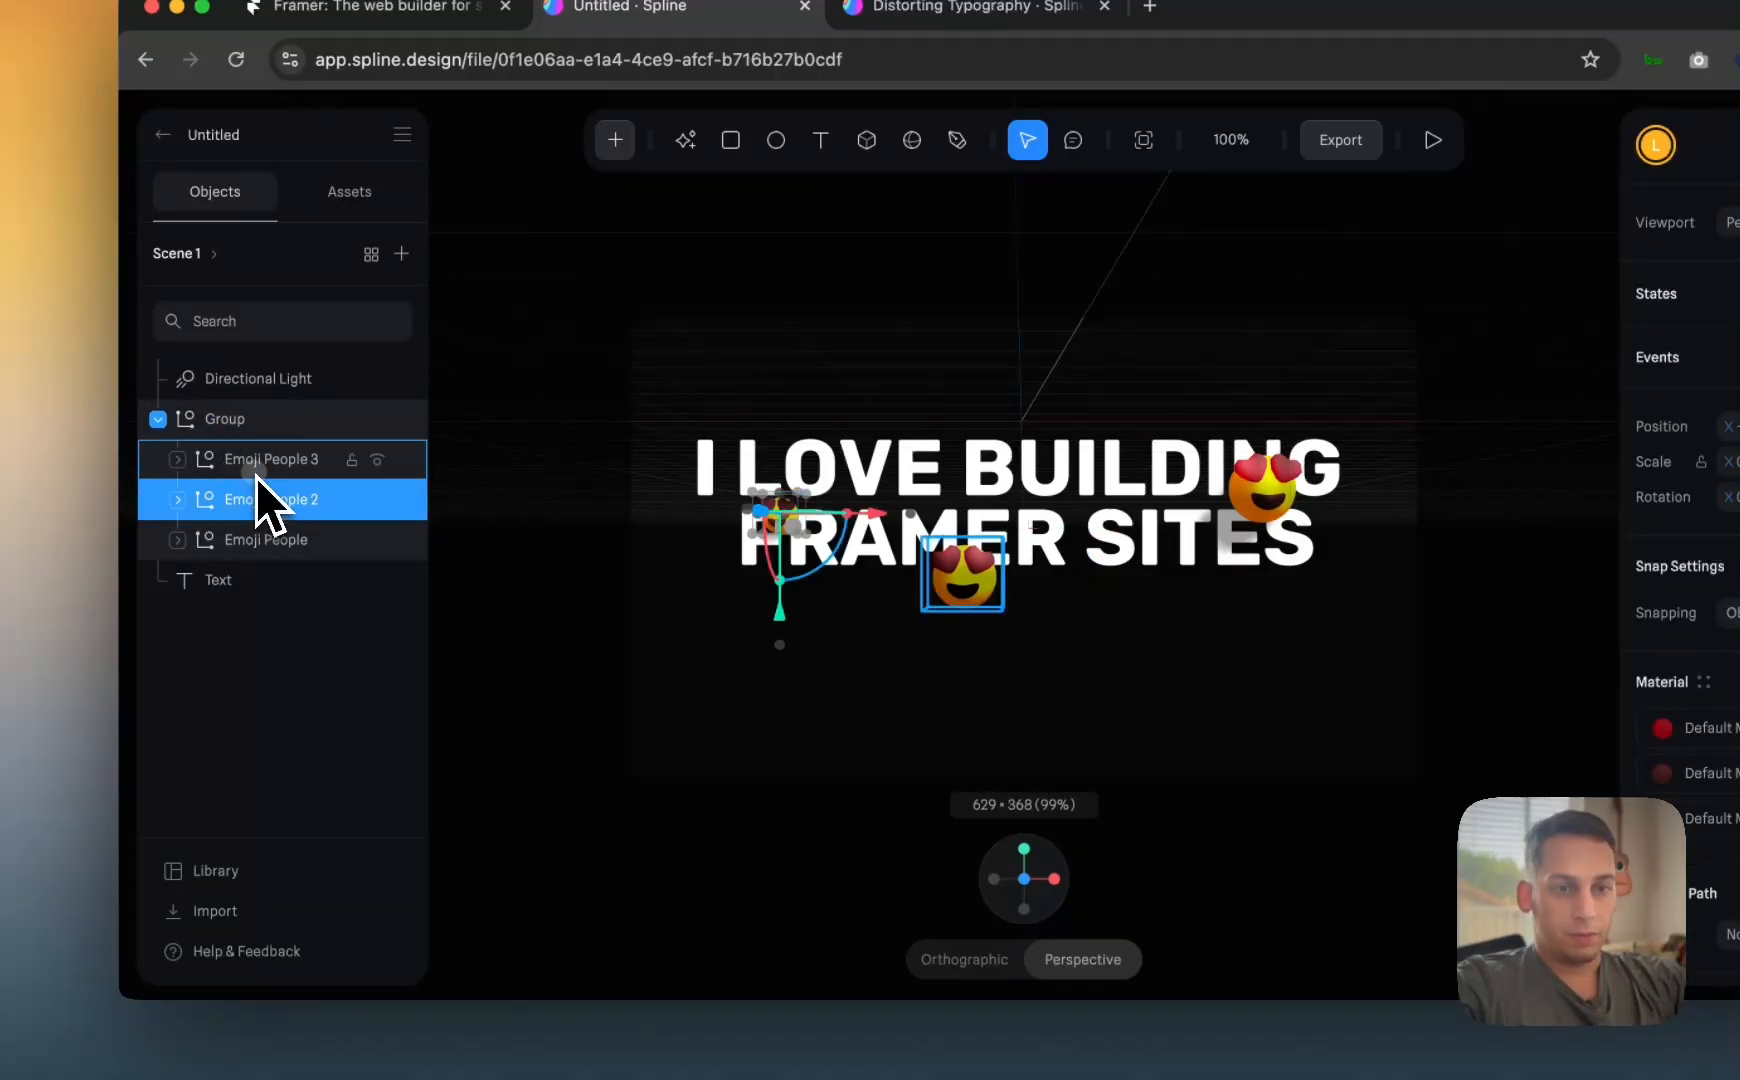
pyautogui.click(262, 540)
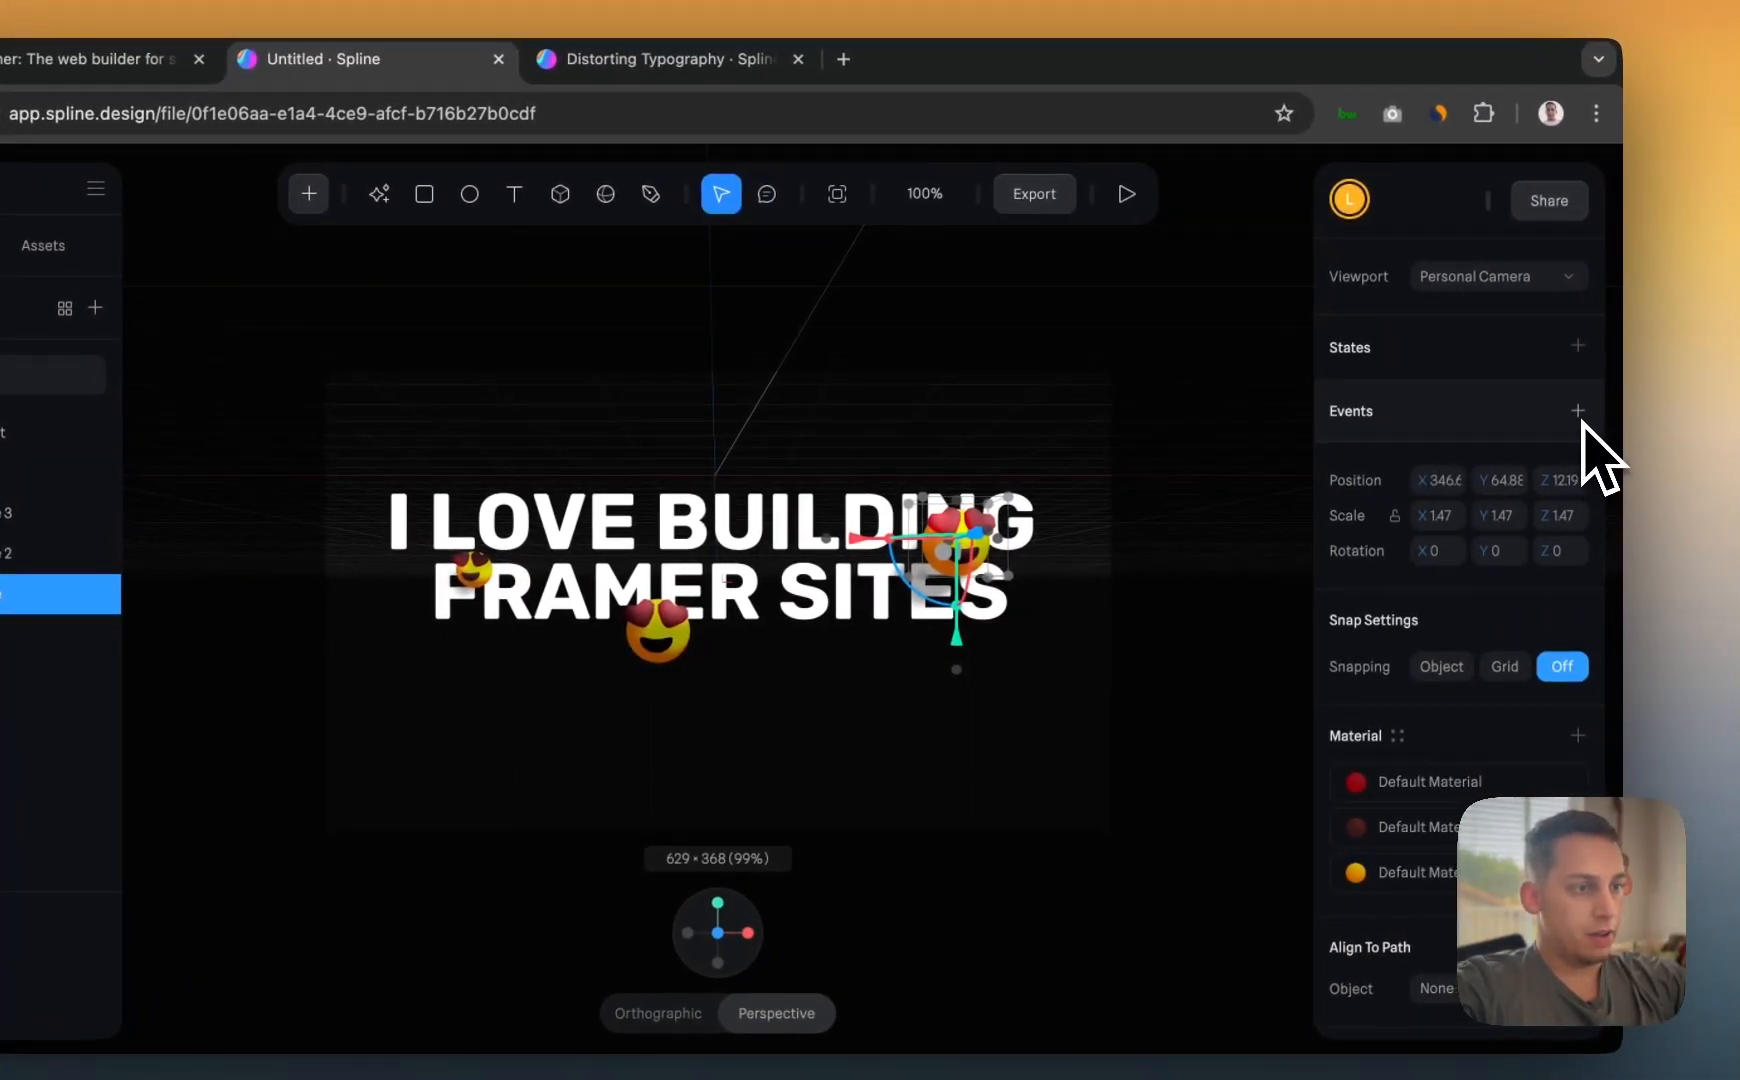
pyautogui.click(1578, 412)
pyautogui.click(1216, 340)
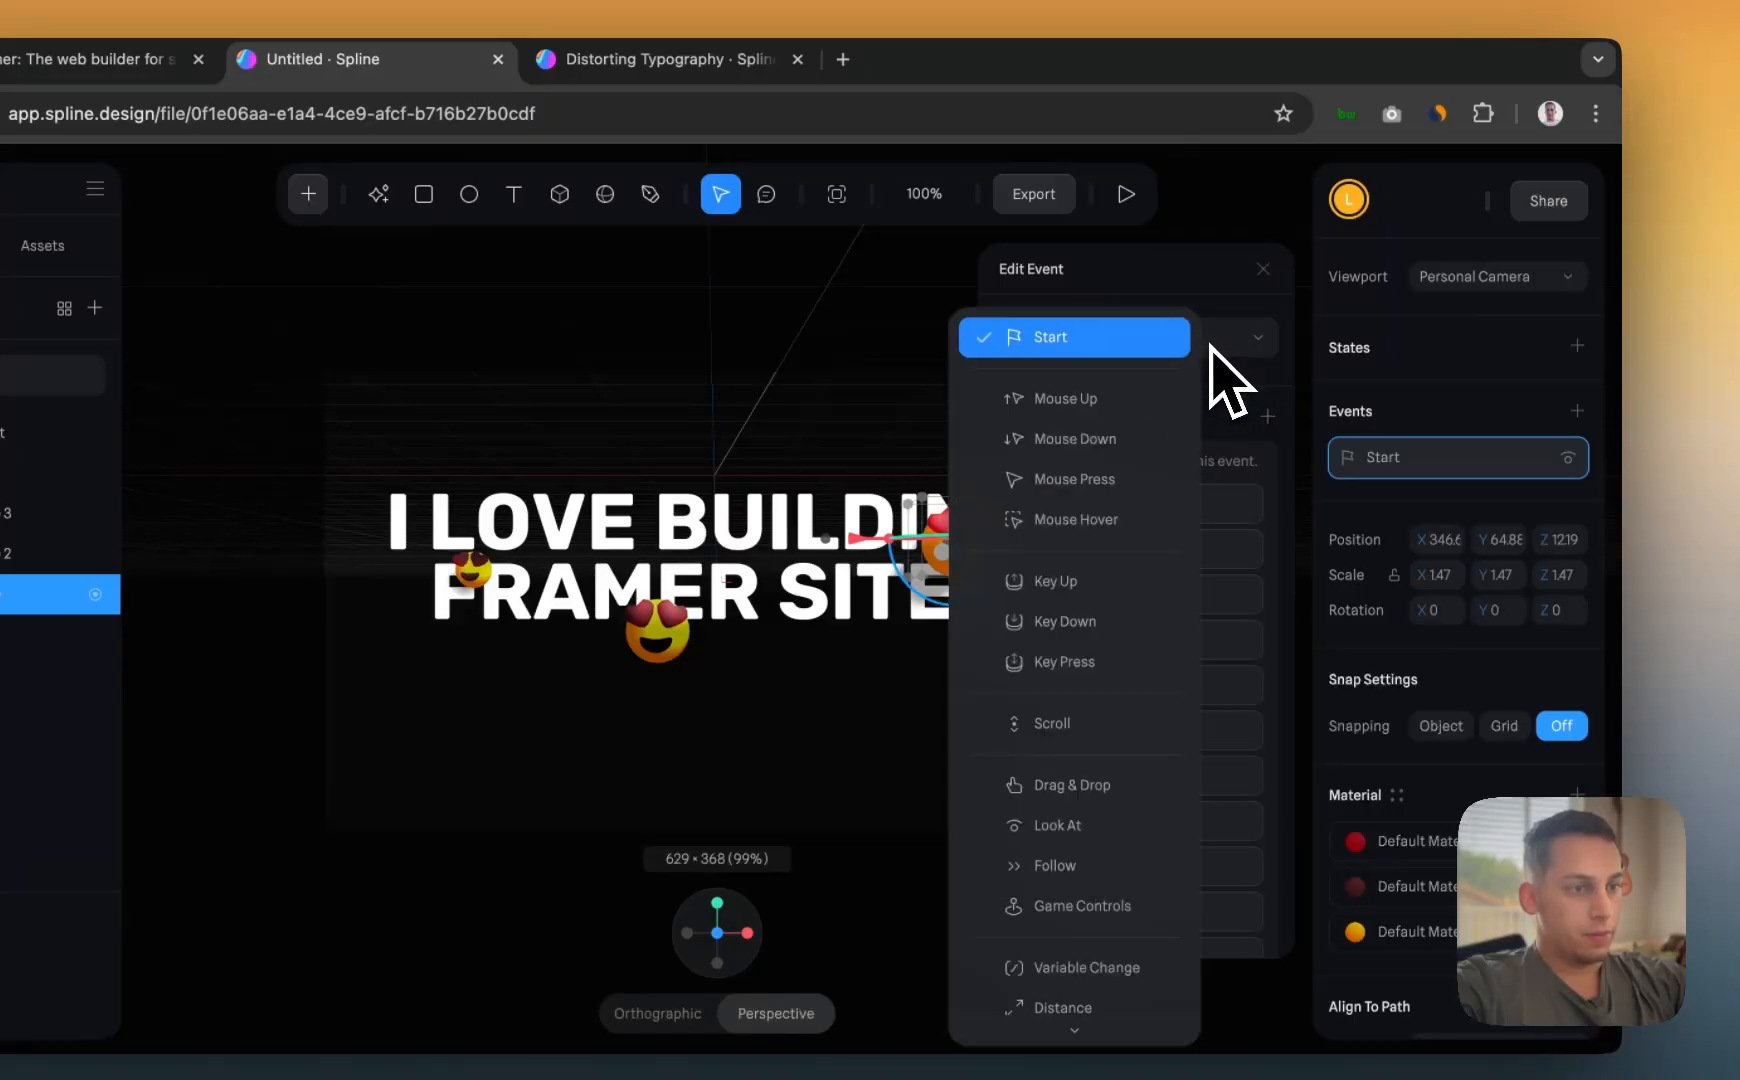
pyautogui.scroll(-3, 1134, 664)
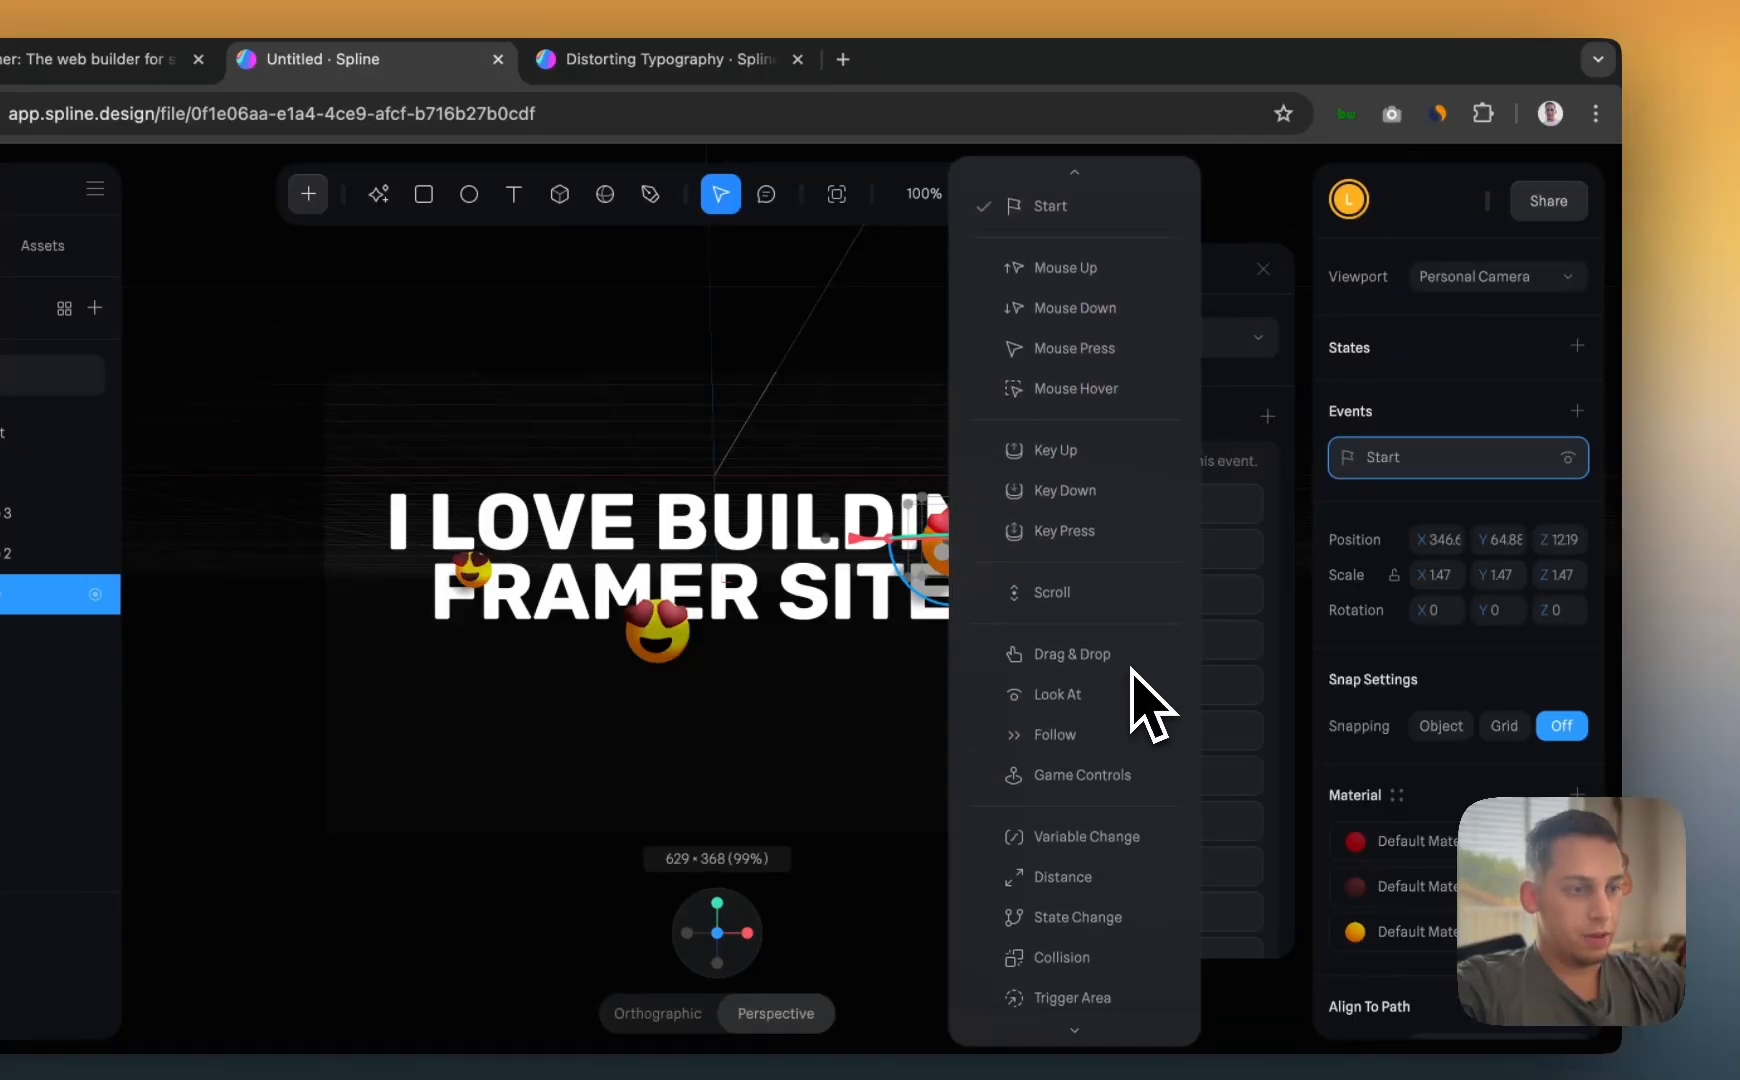
pyautogui.click(1077, 725)
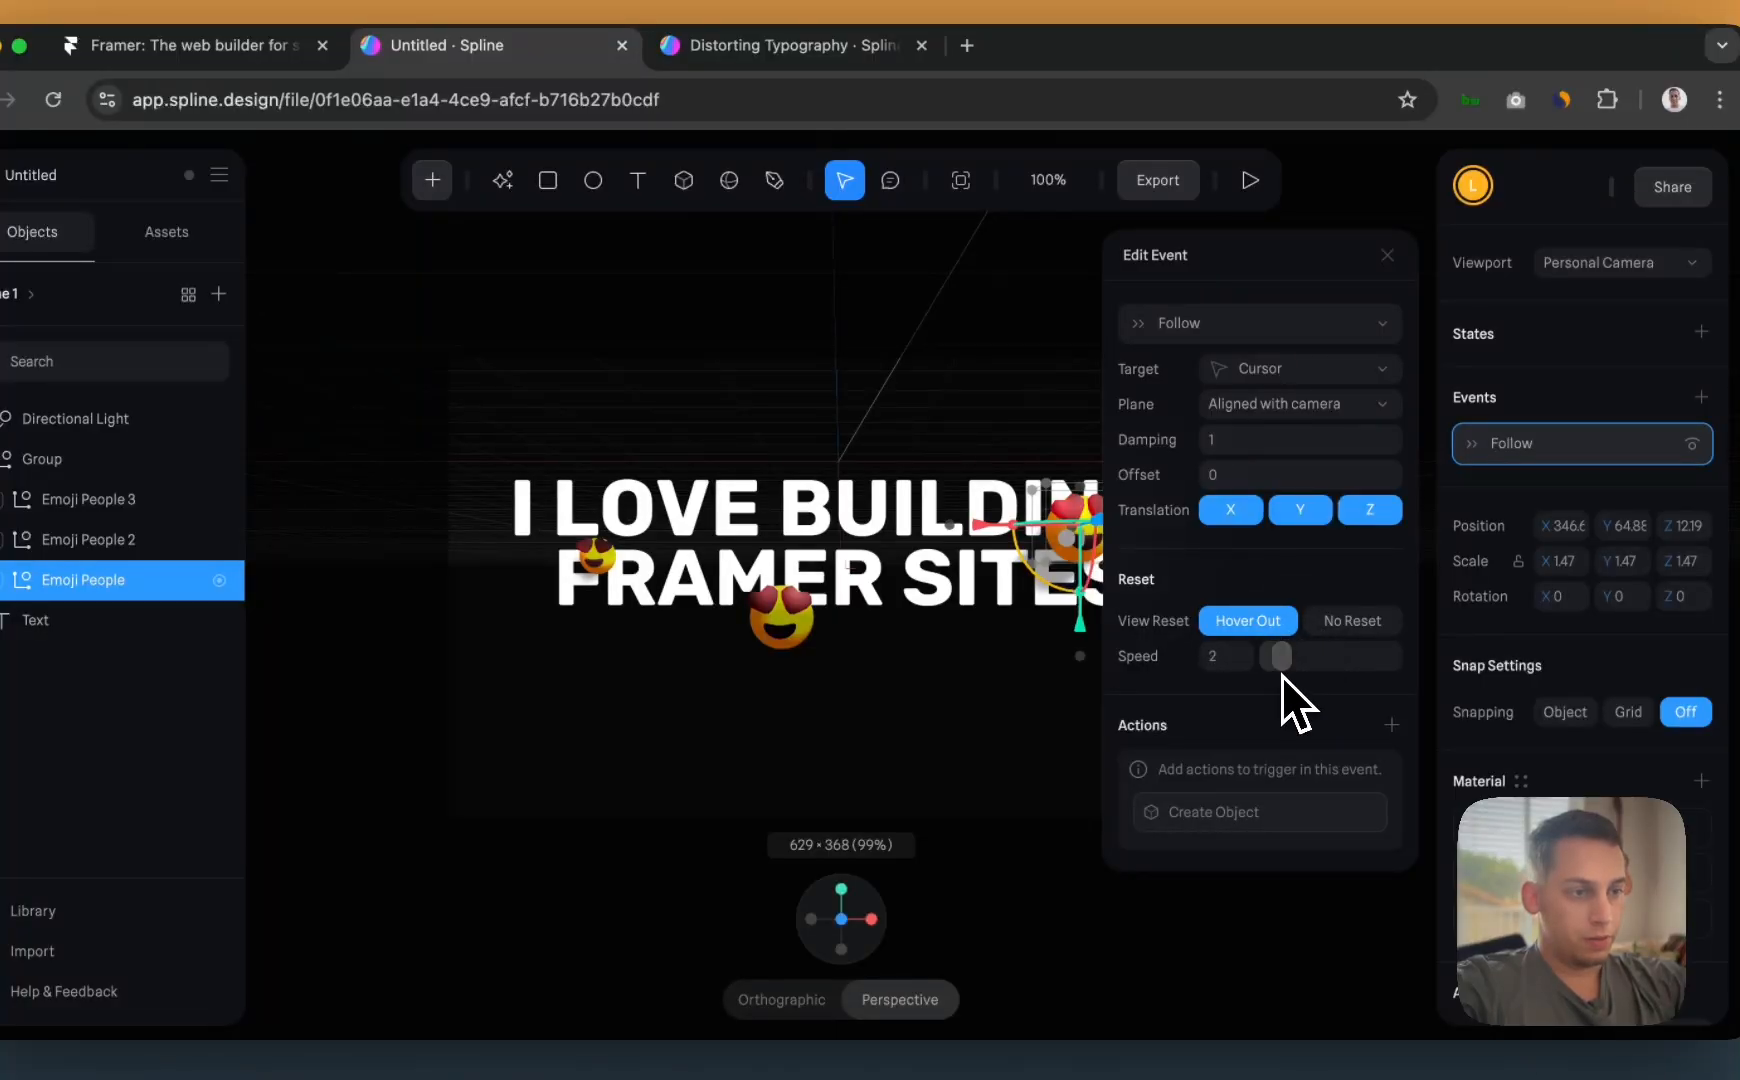
pyautogui.click(1222, 440)
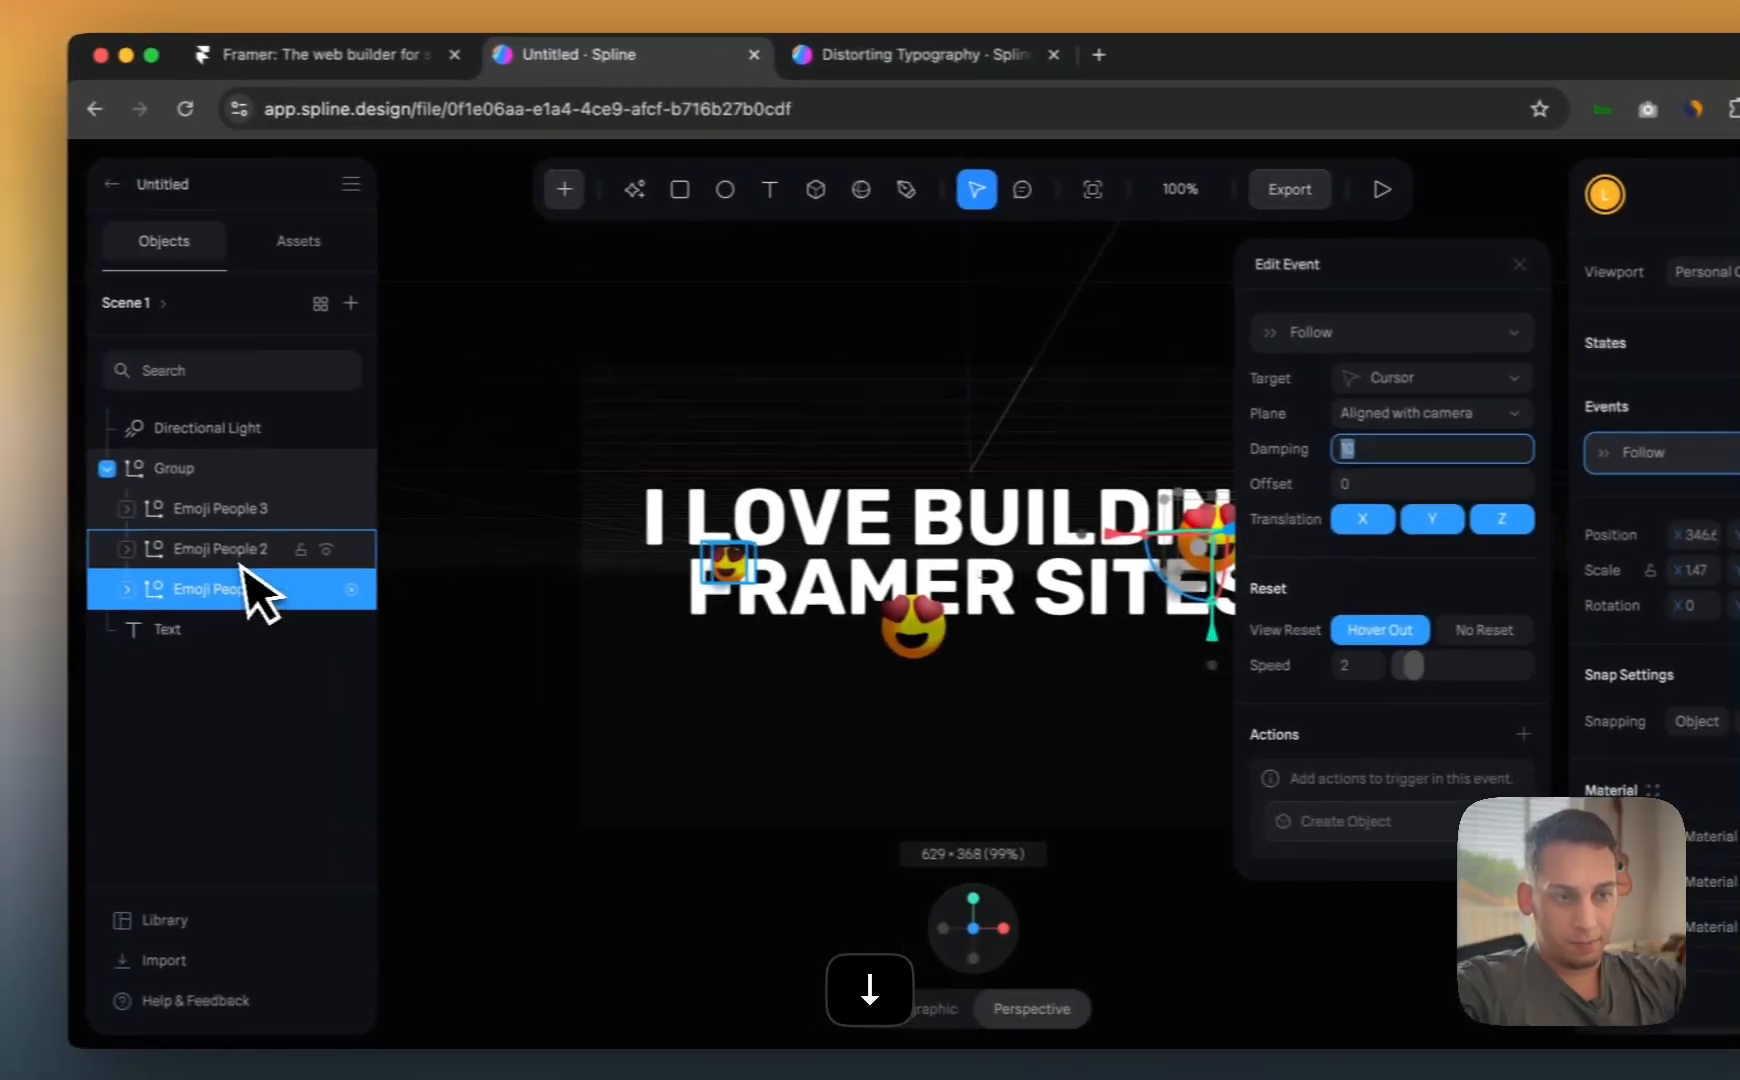
# - Give the small emoji beside FRAMER a Follow event targeting the cursor, with adjusted damping and reset speed 5
pyautogui.click(110, 540)
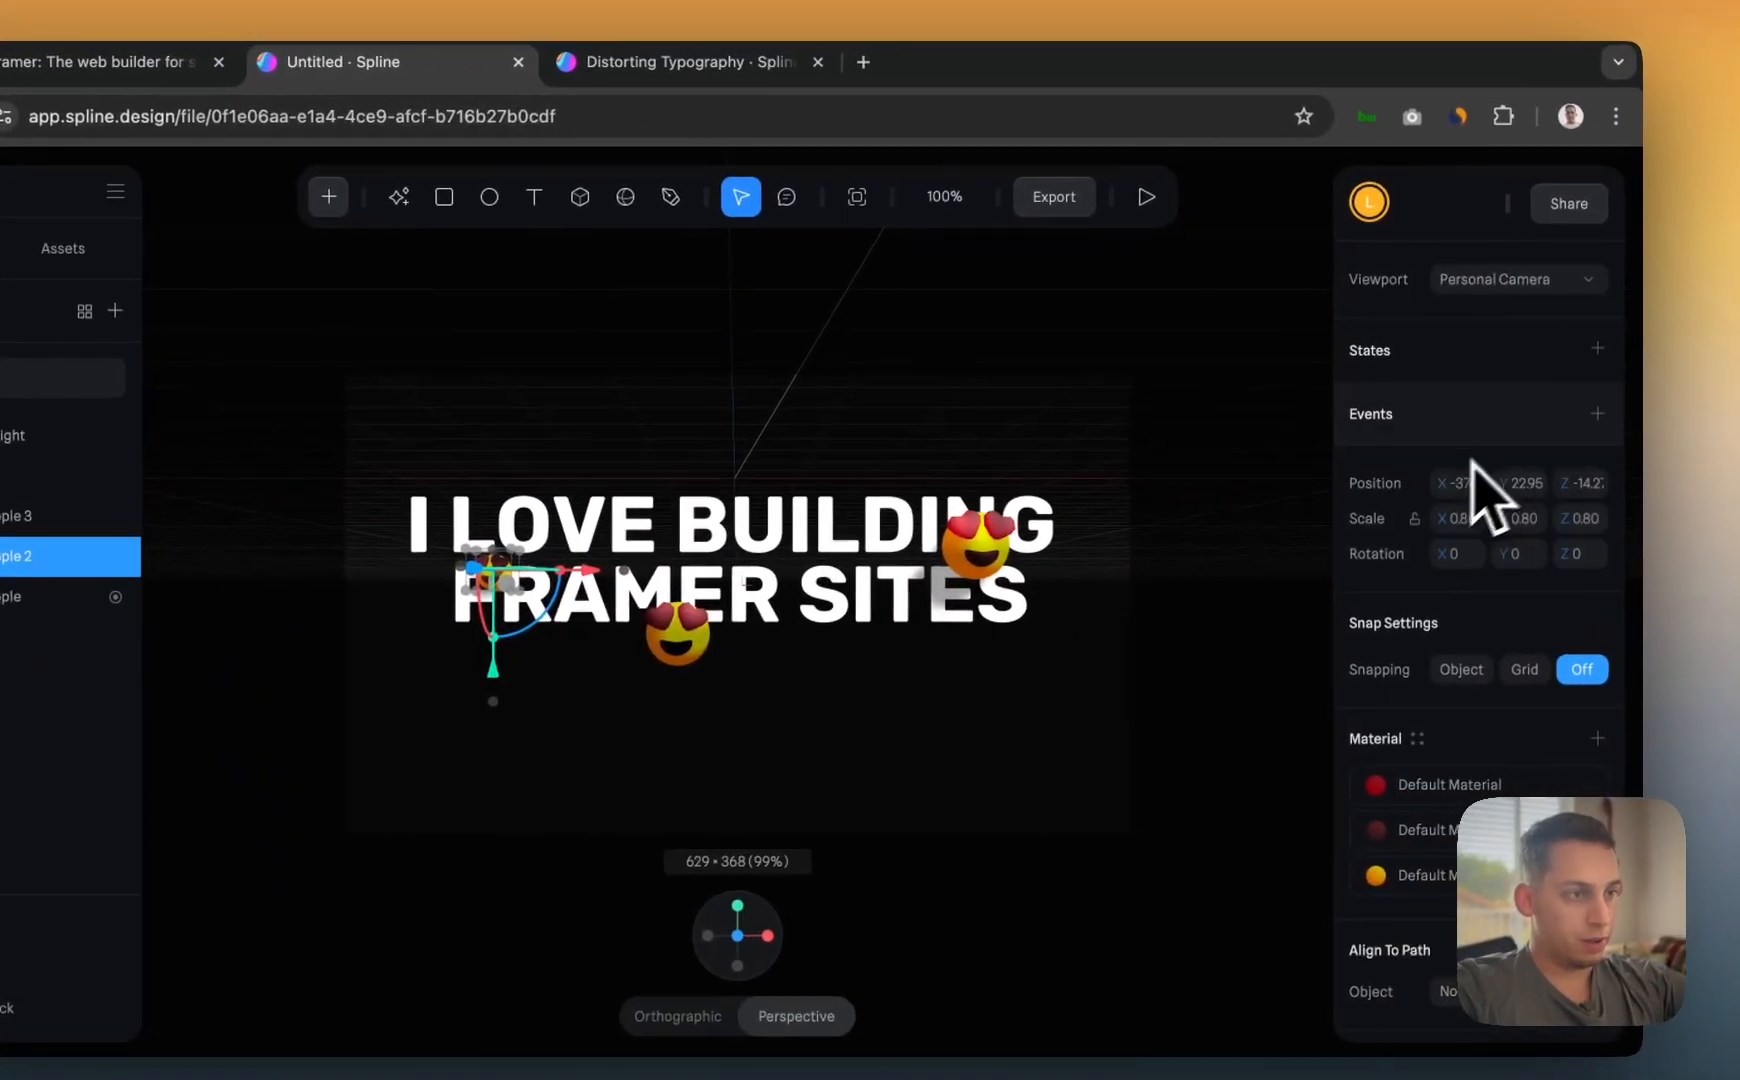
pyautogui.click(1610, 414)
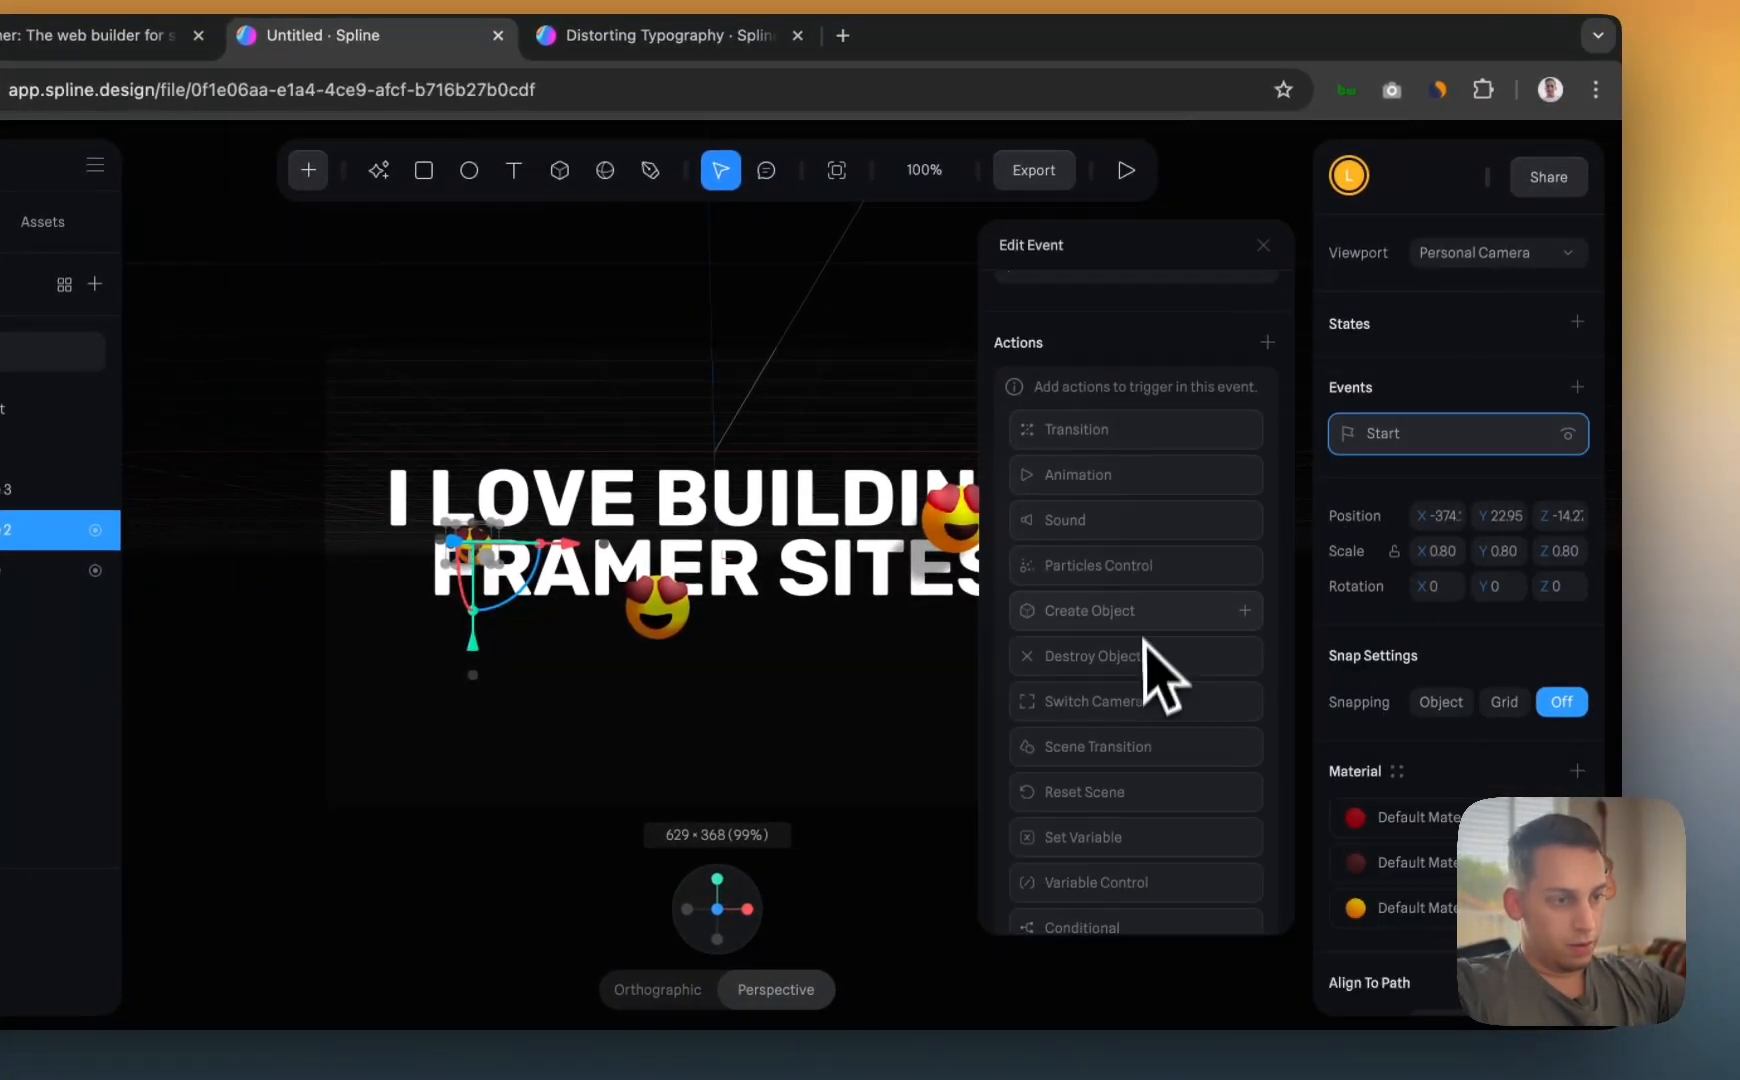
pyautogui.click(1168, 316)
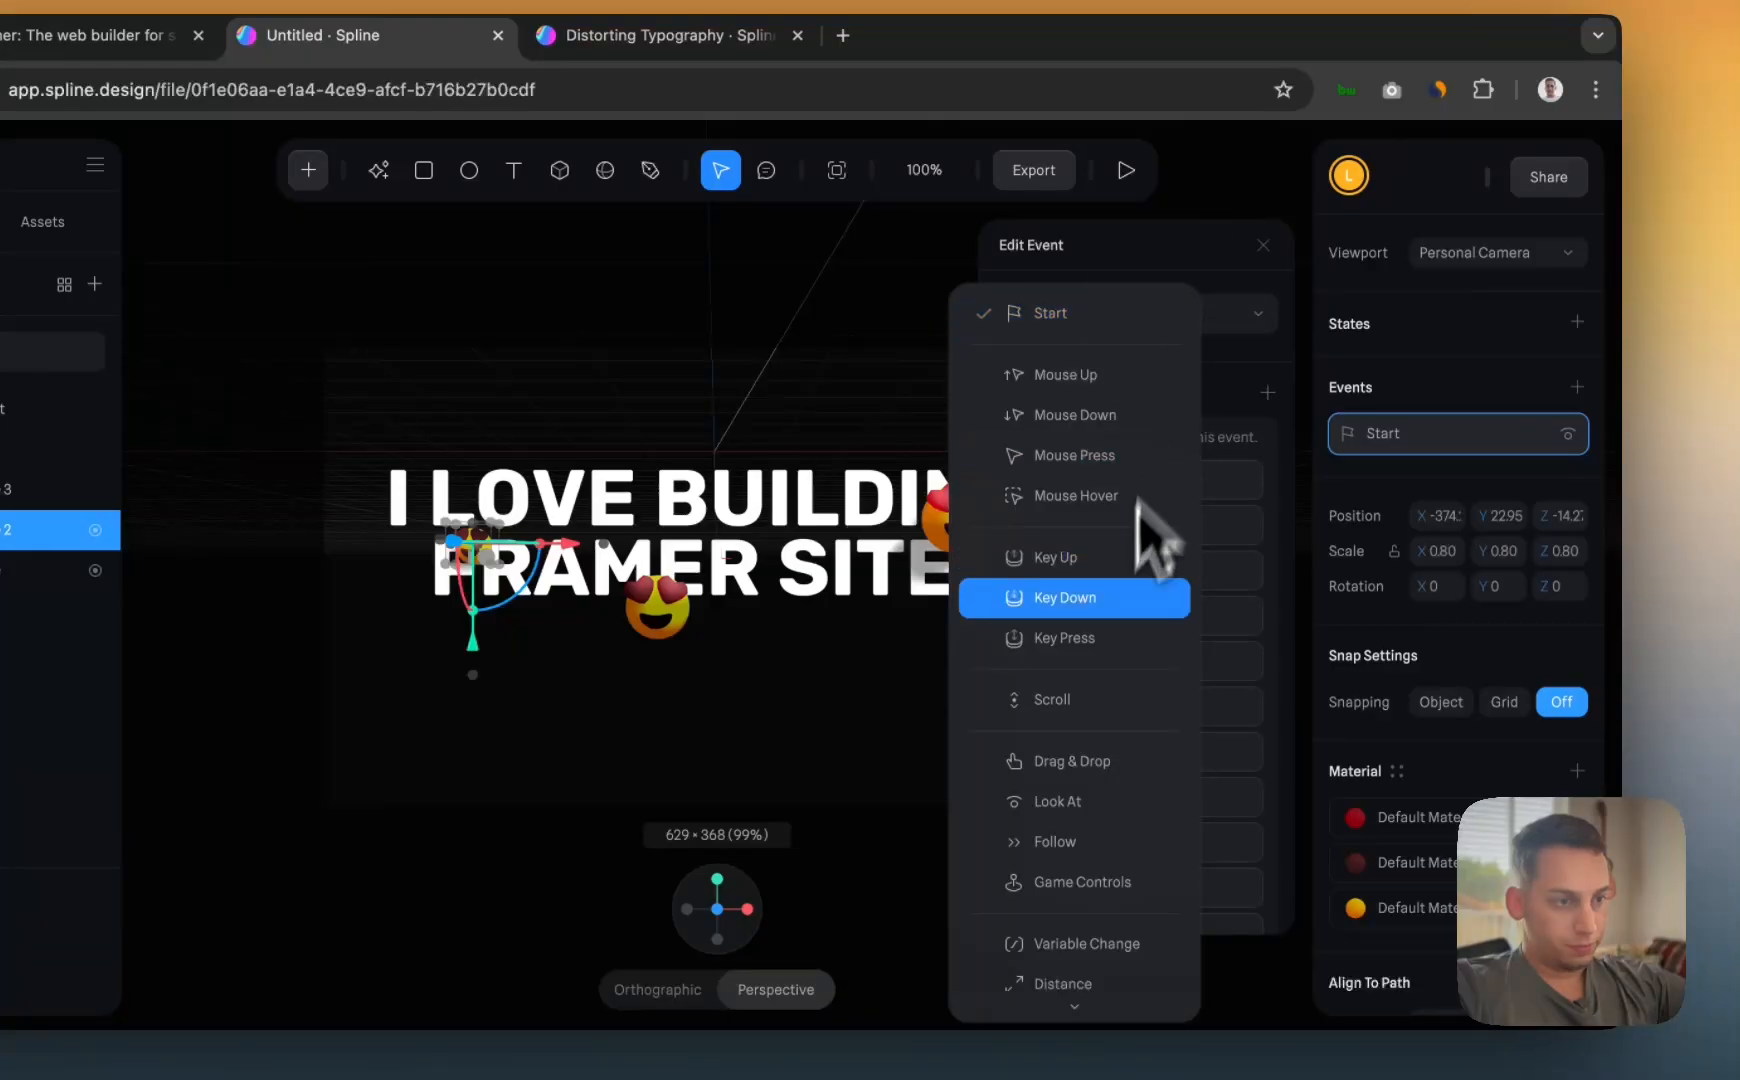
pyautogui.click(1071, 822)
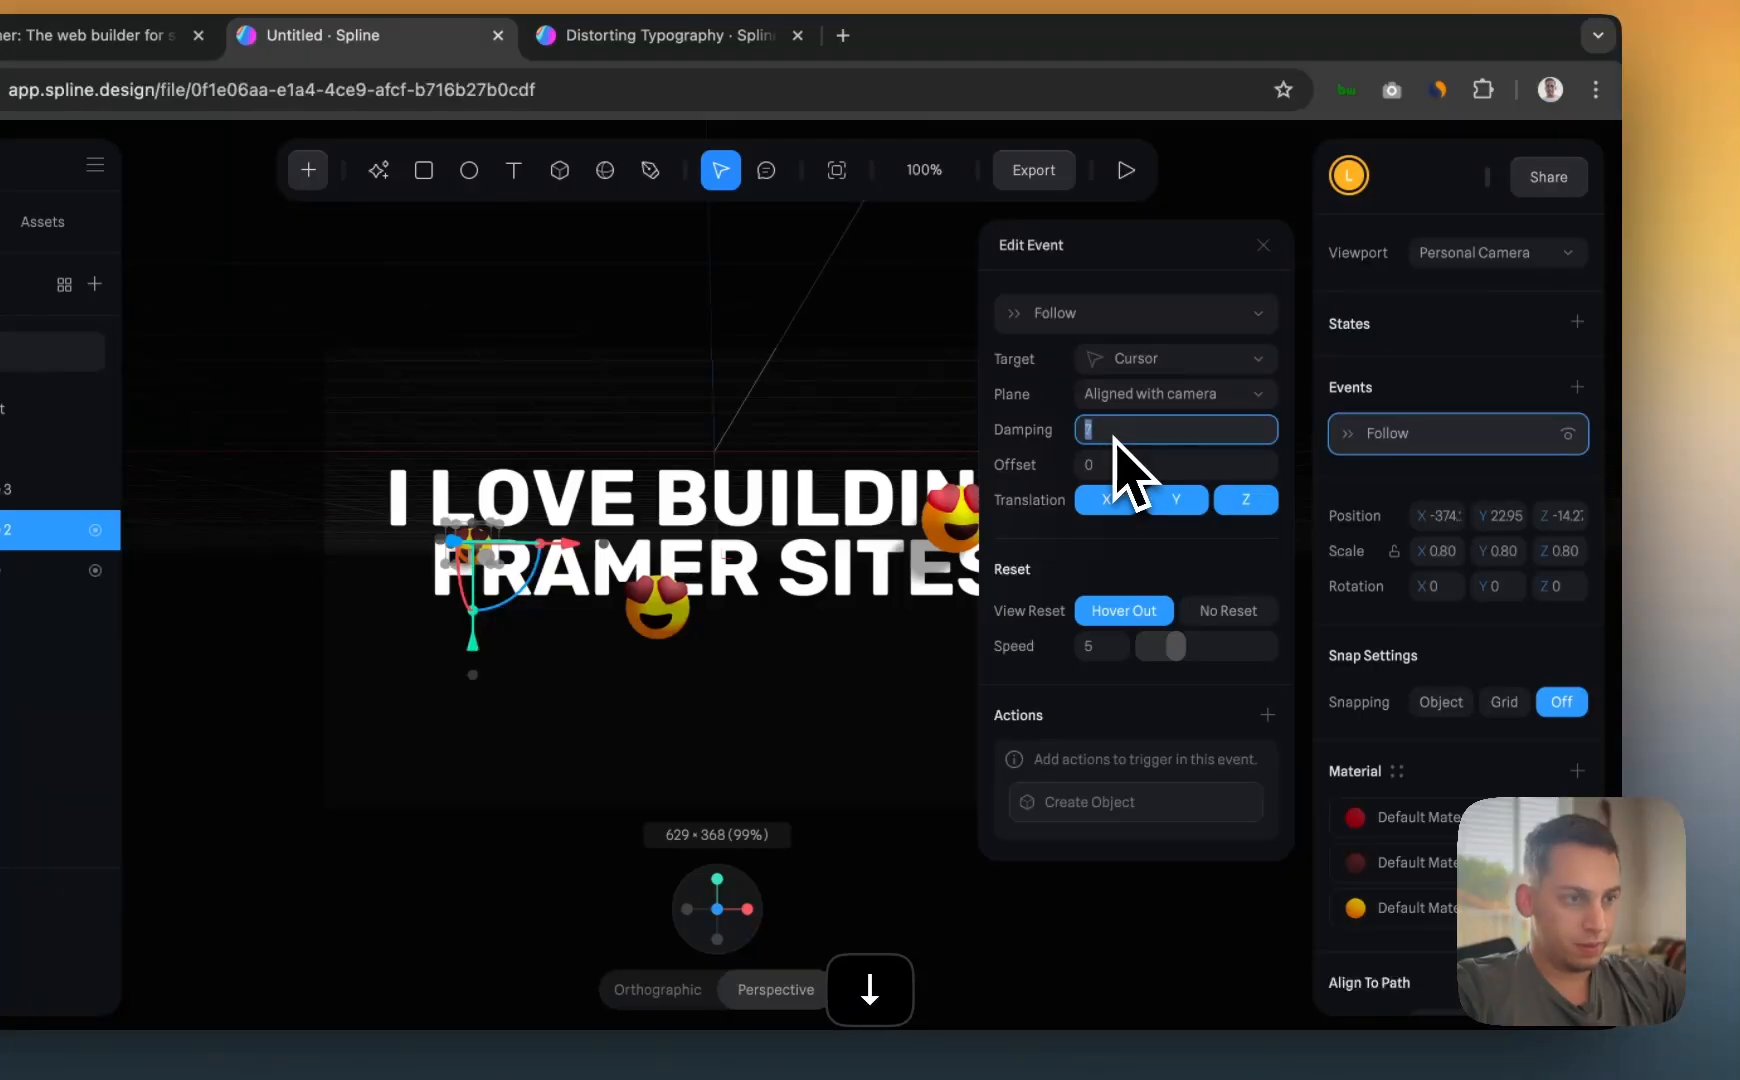
# - Give the emoji below the headline a Follow event targeting the cursor, with damping 20 and reset speed 3
pyautogui.click(680, 620)
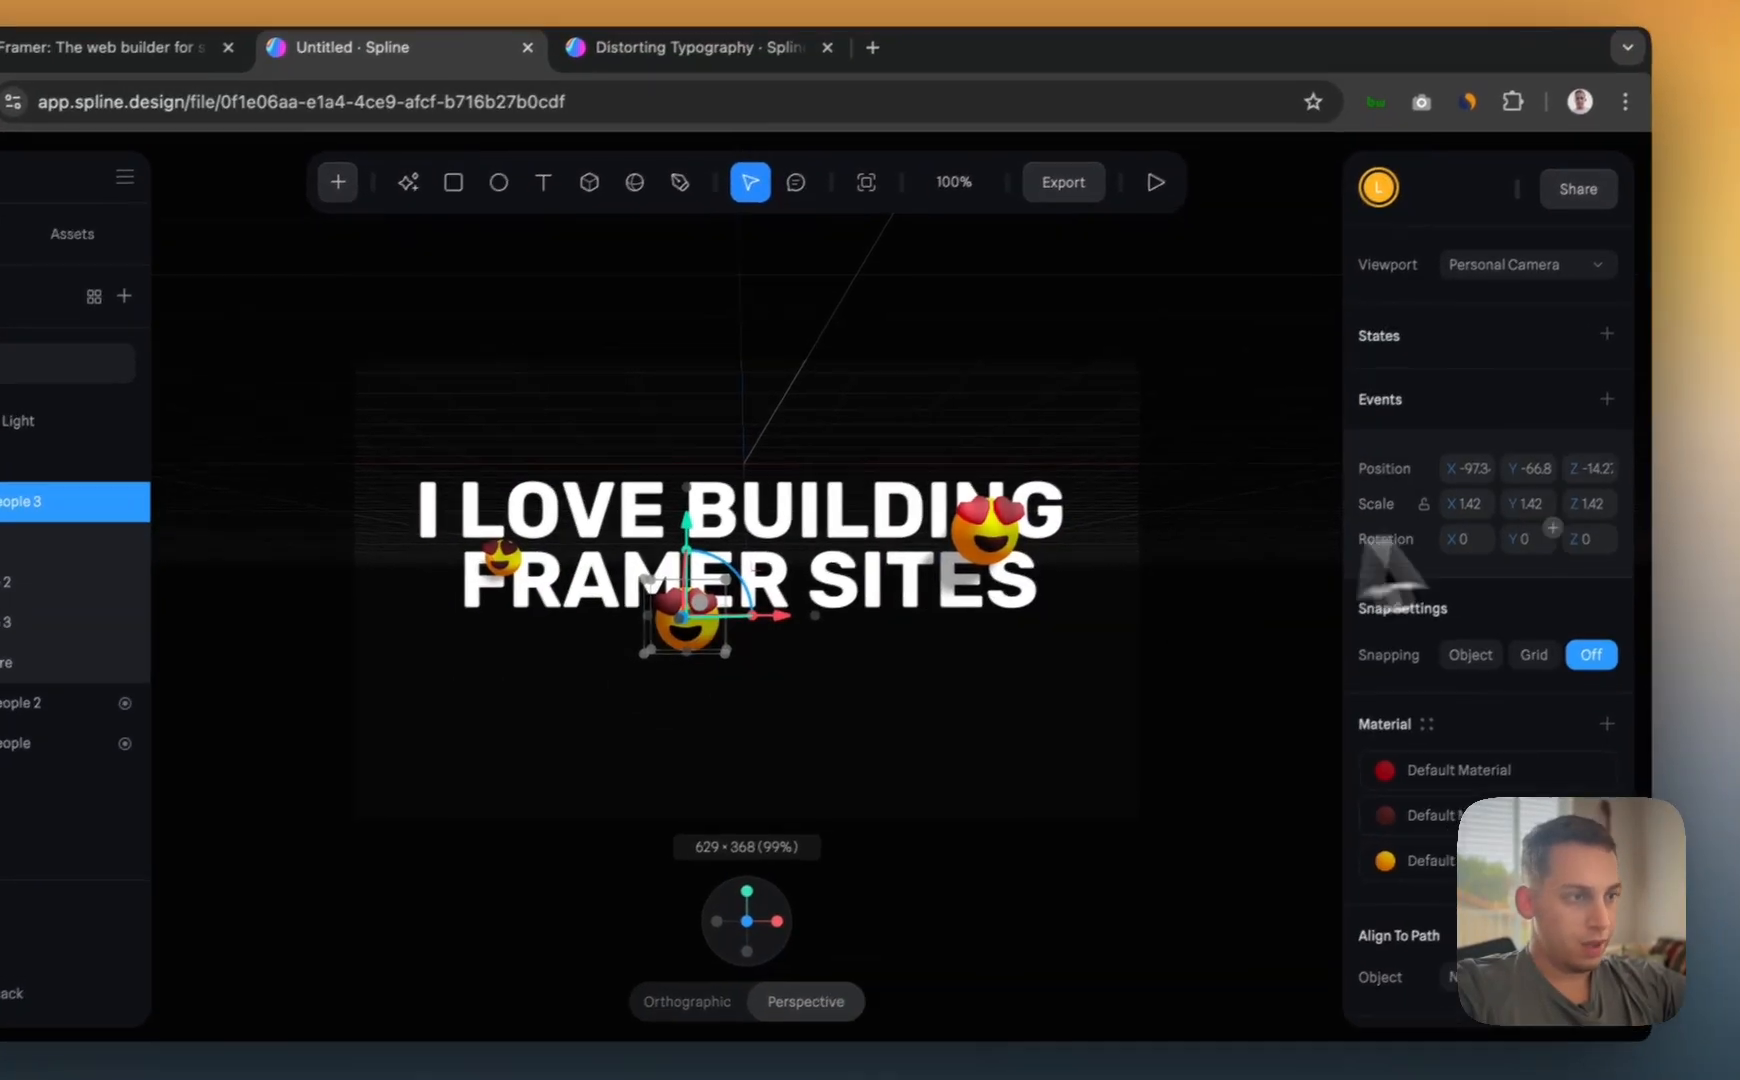
pyautogui.click(1578, 413)
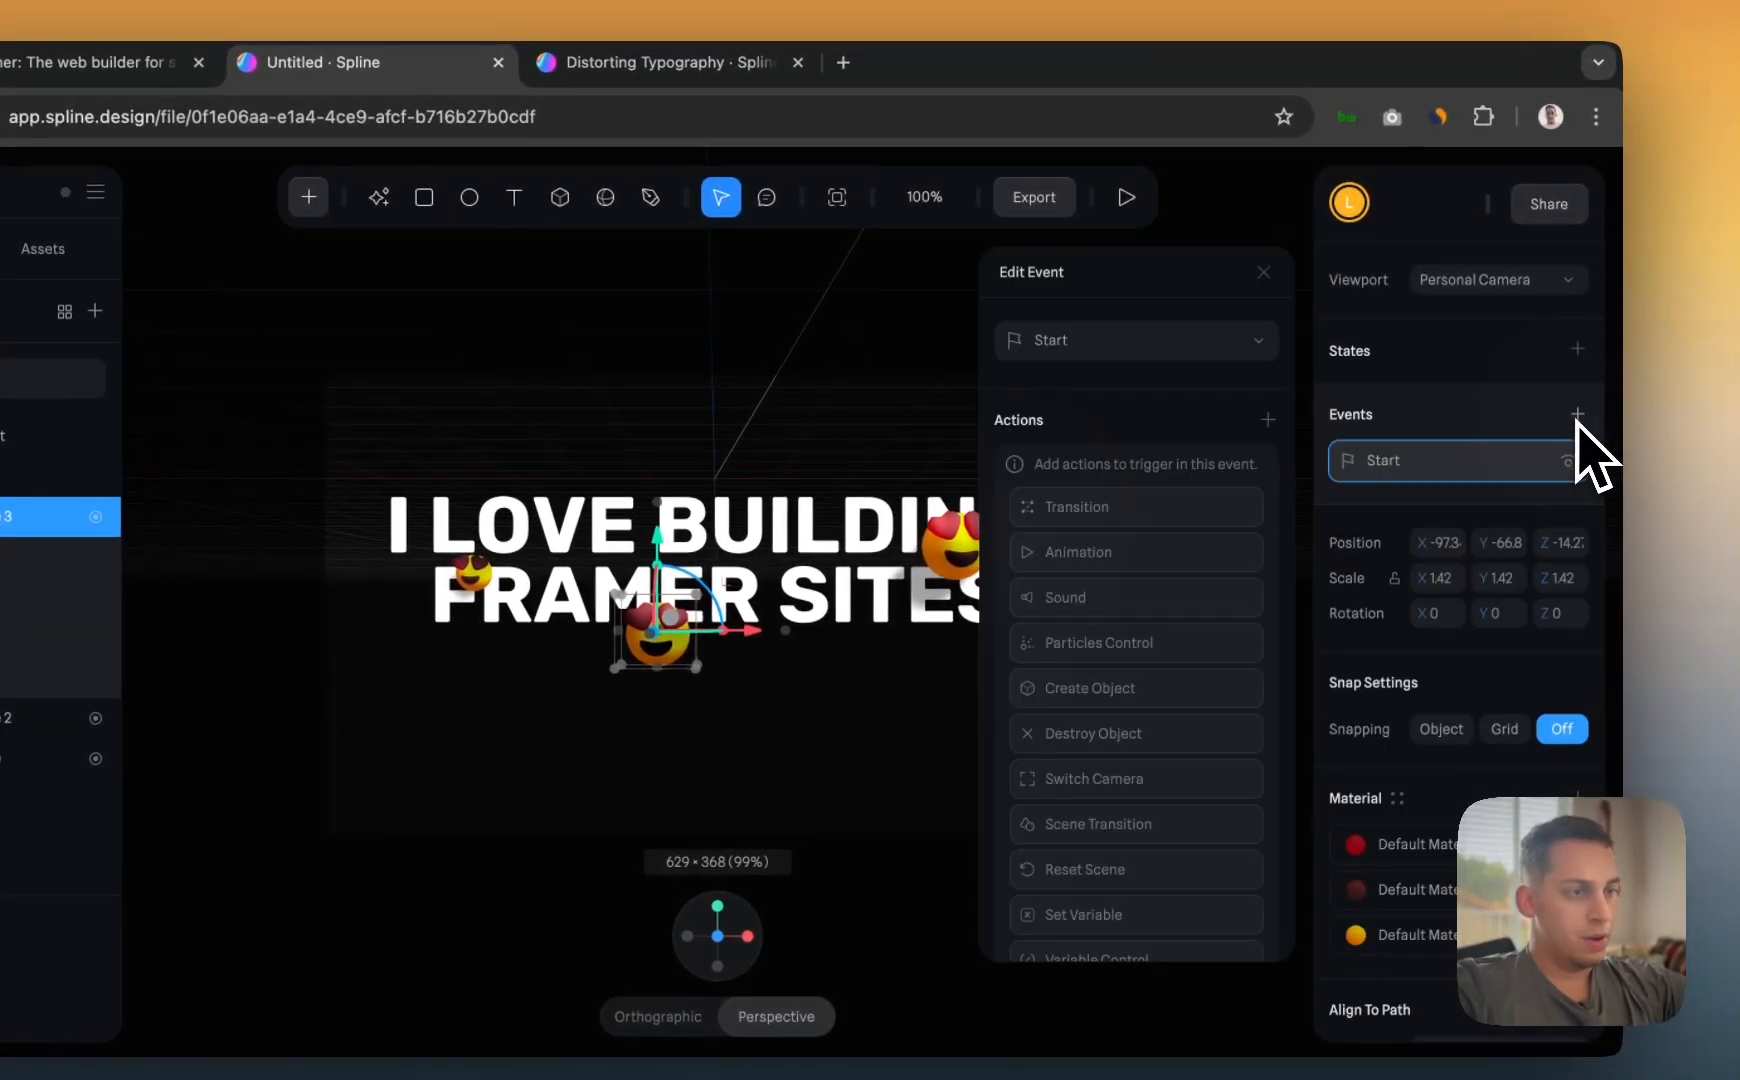
pyautogui.click(1177, 348)
pyautogui.scroll(-2, 1124, 674)
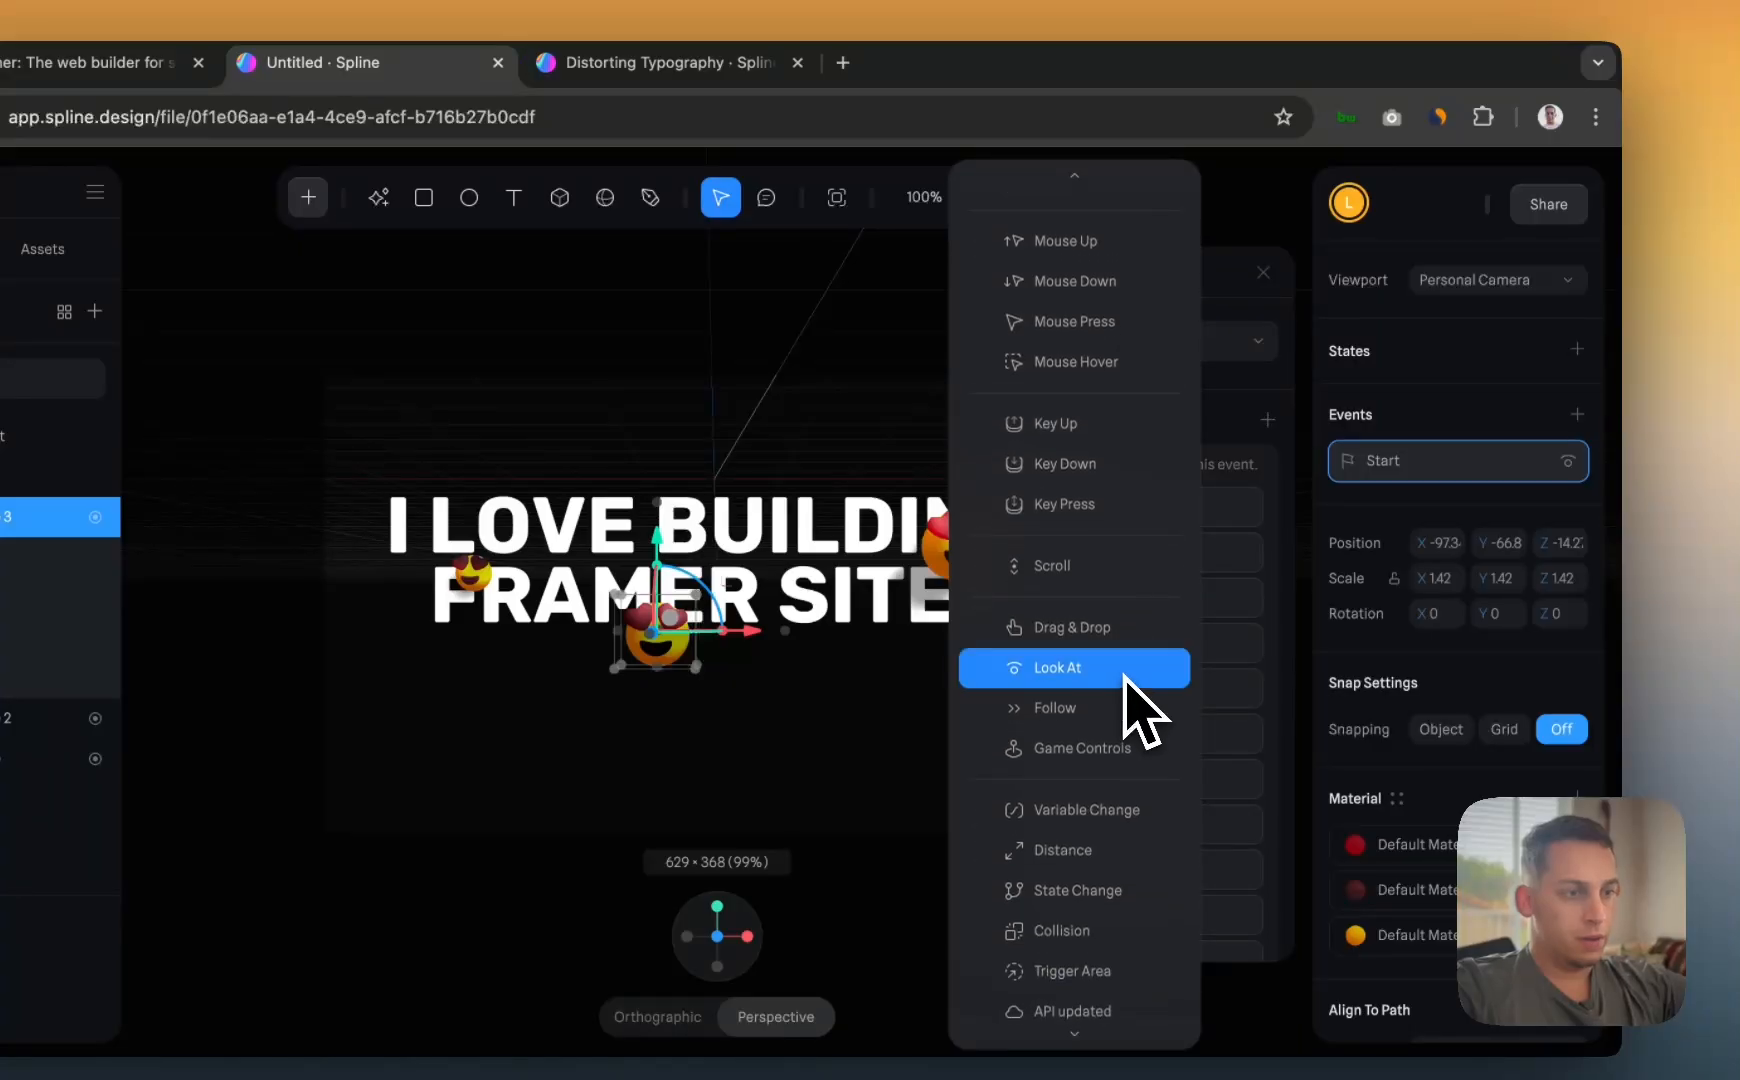
pyautogui.click(1105, 705)
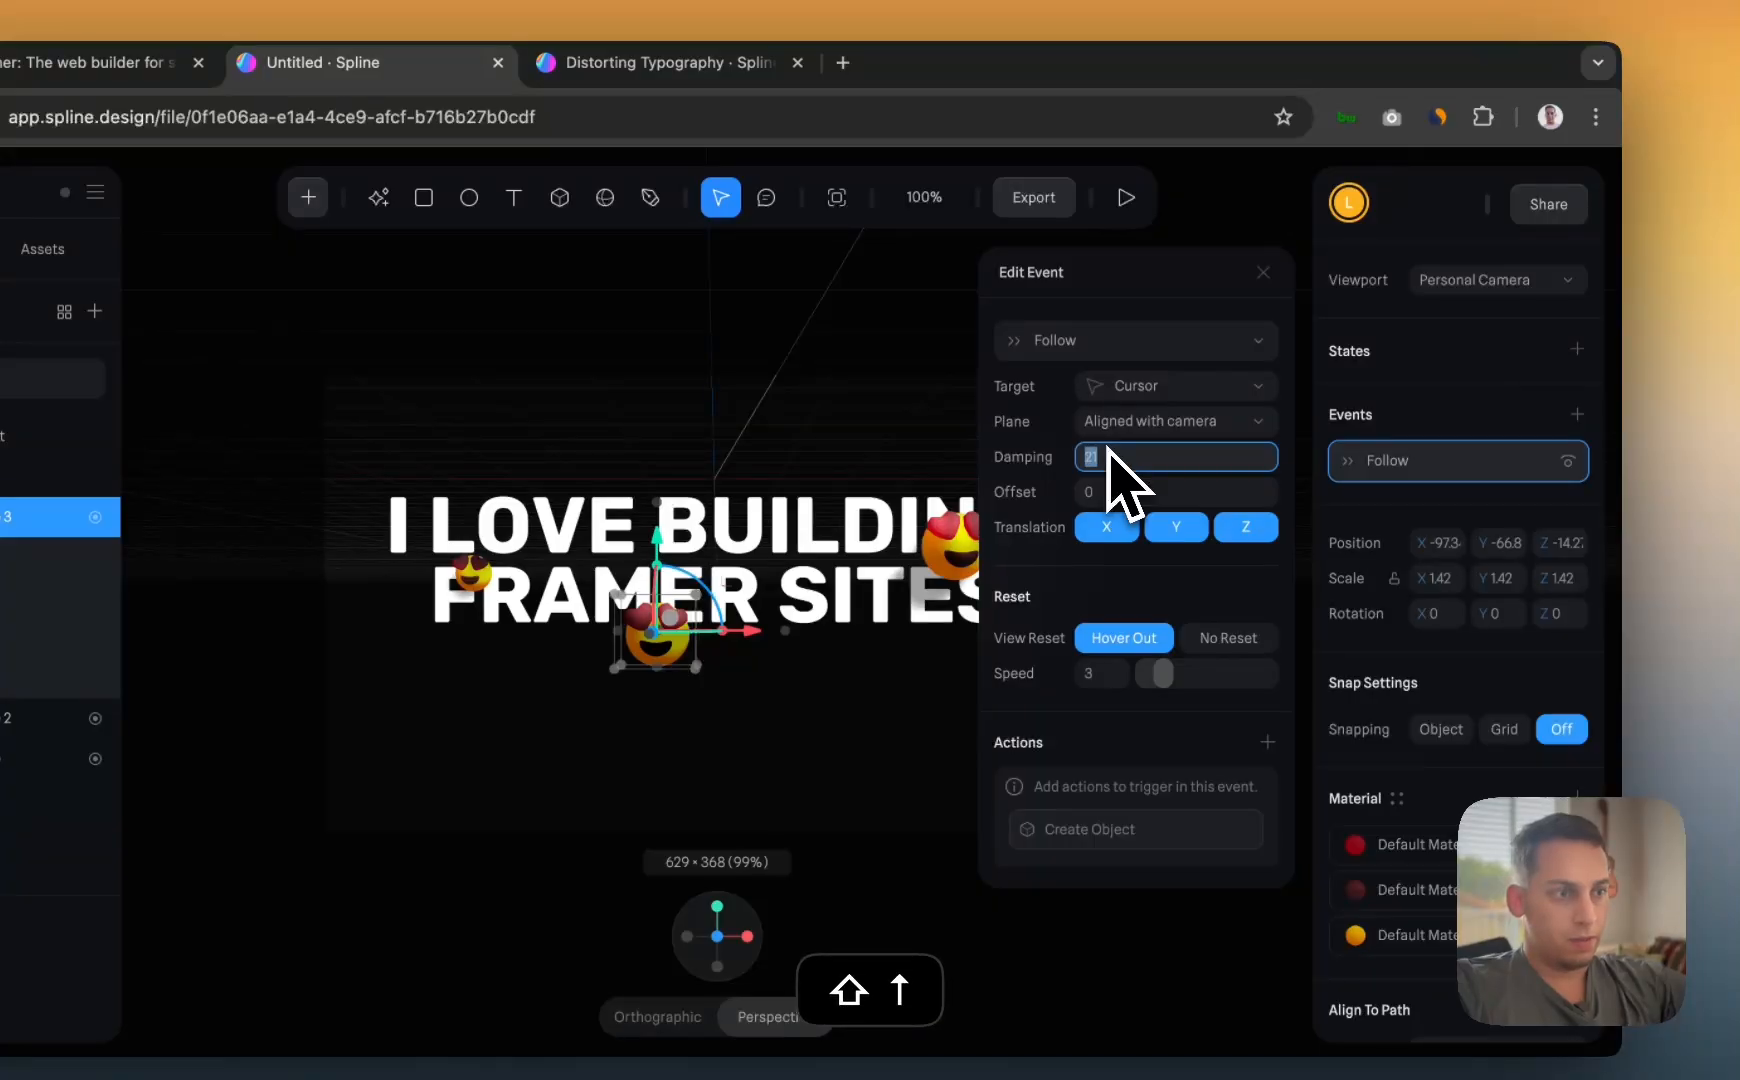
pyautogui.press('Down')
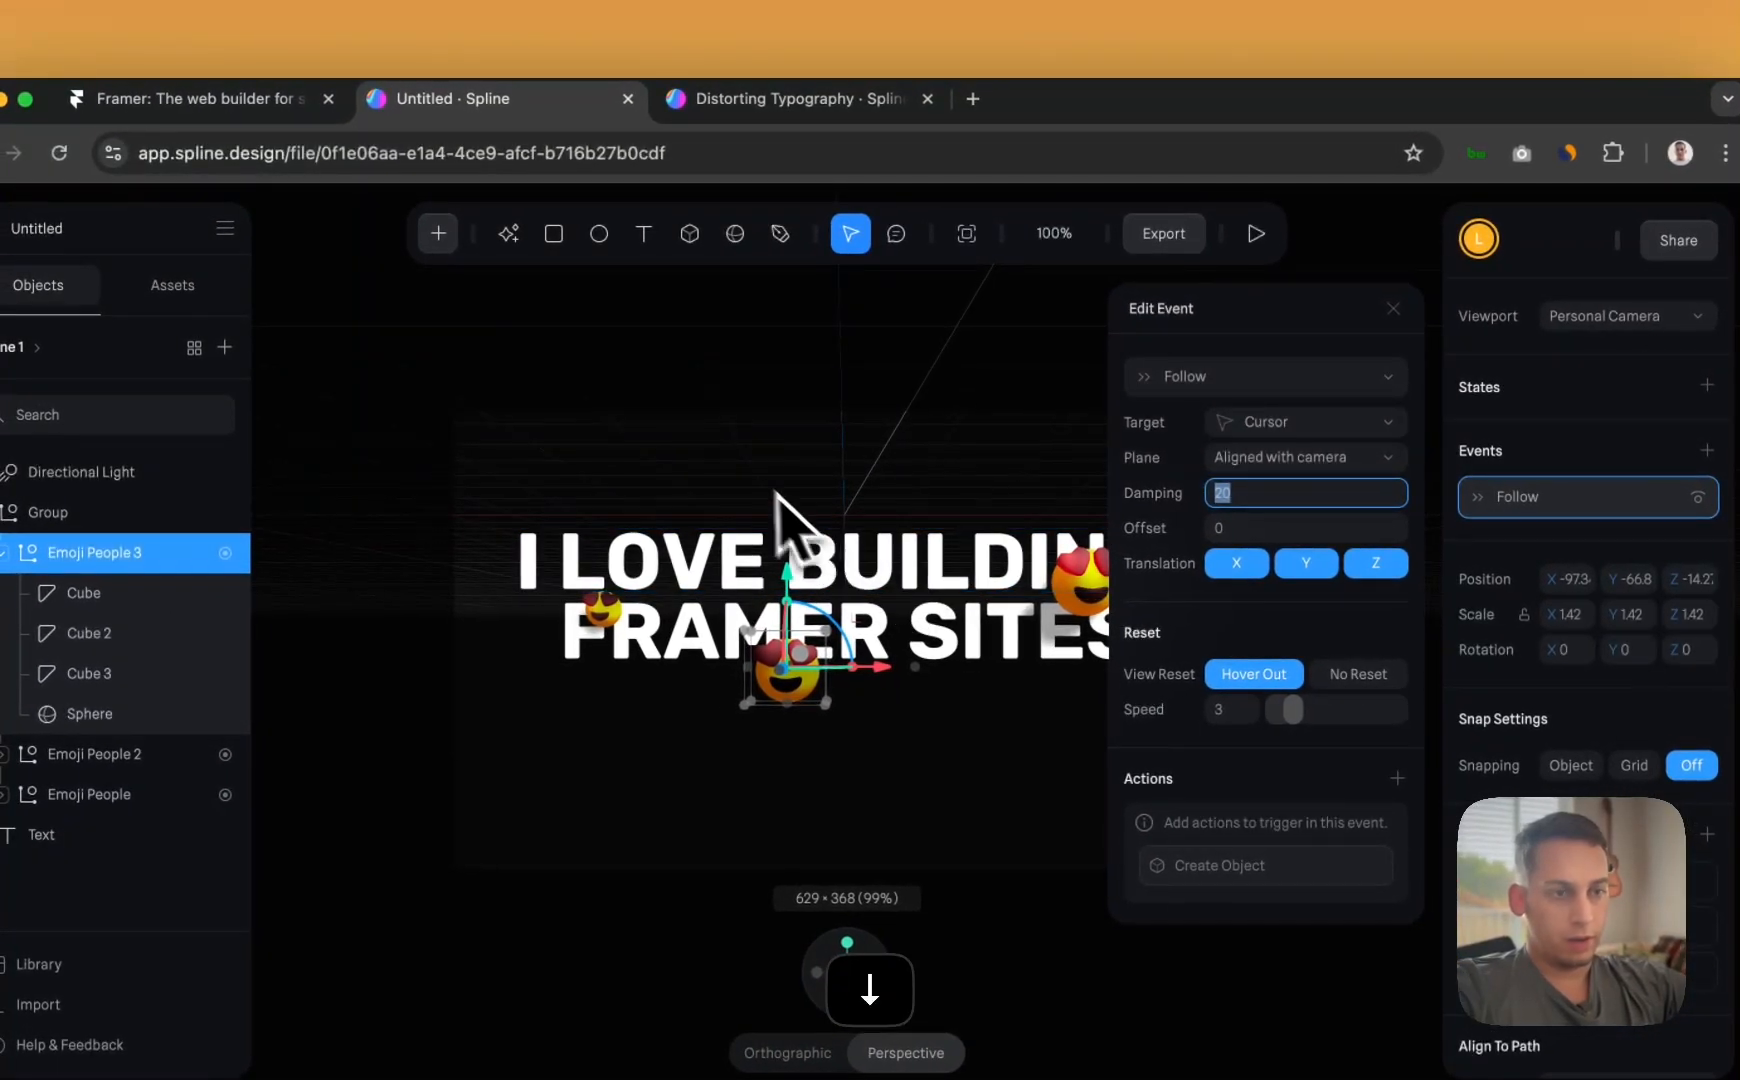
# - Preview the scene to check how the emojis follow the cursor, and return to the editor
pyautogui.click(640, 445)
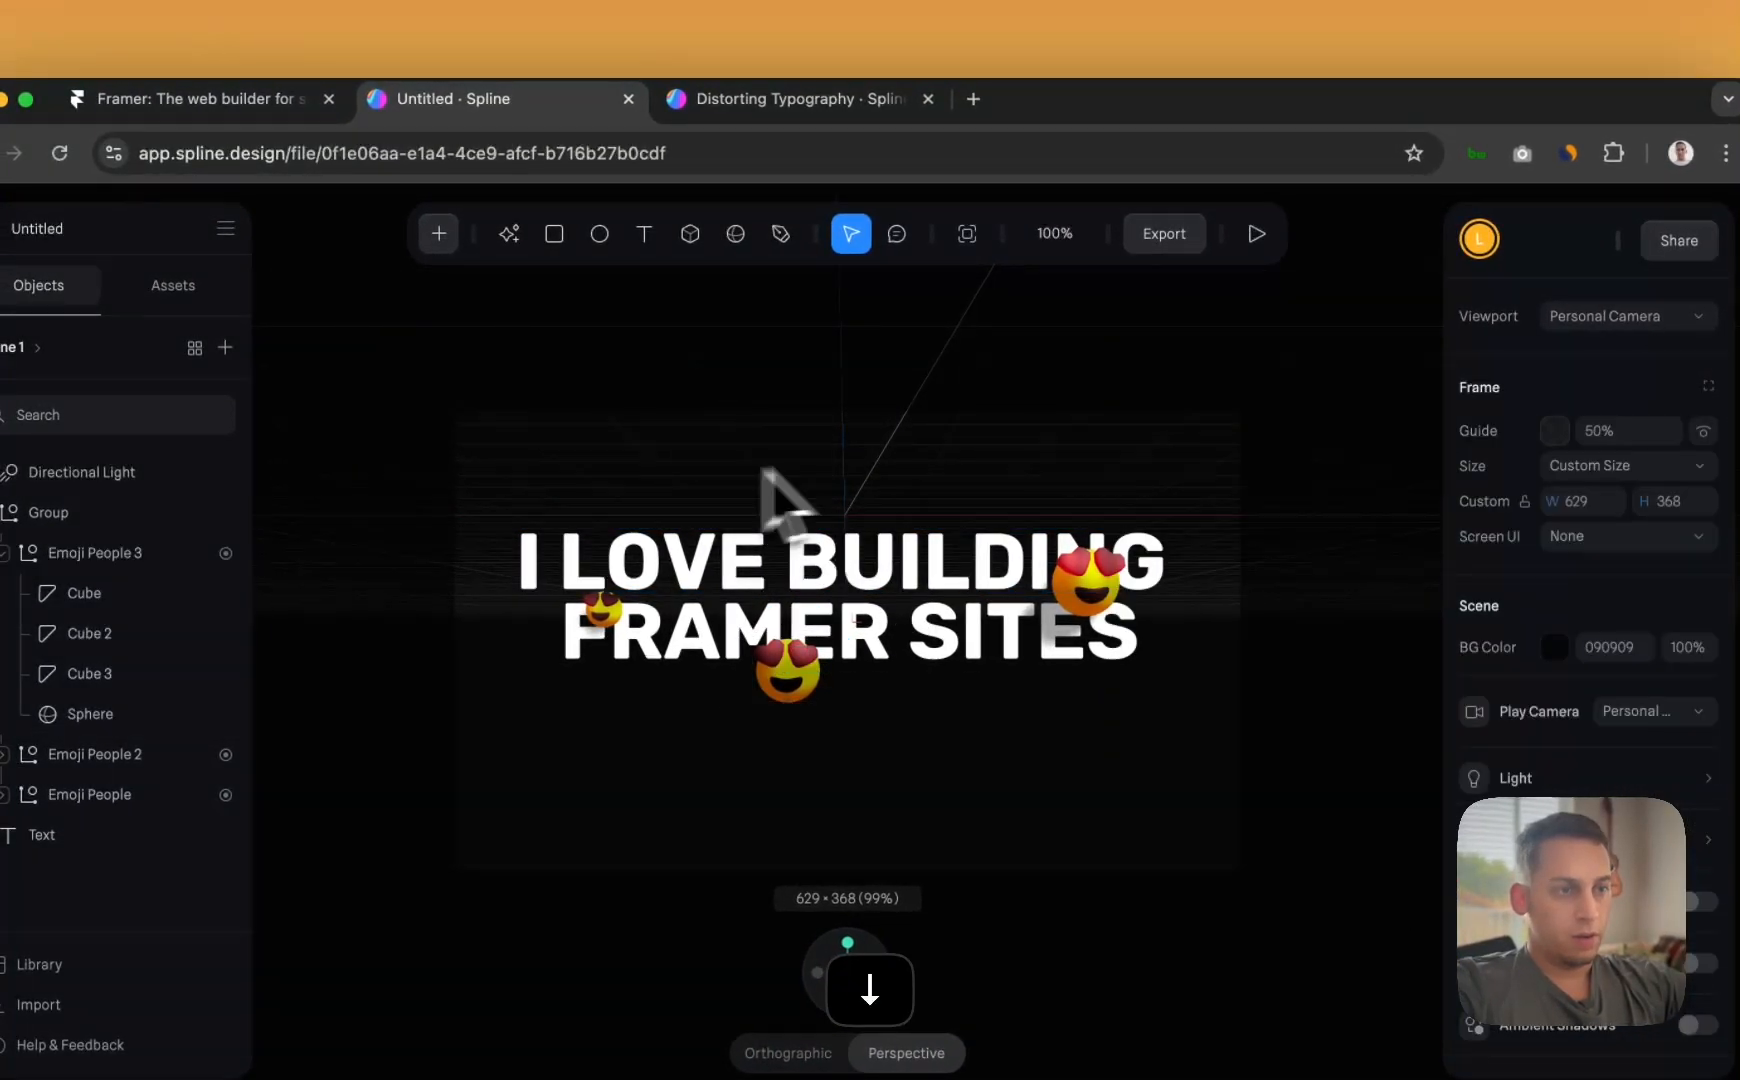
pyautogui.click(1257, 249)
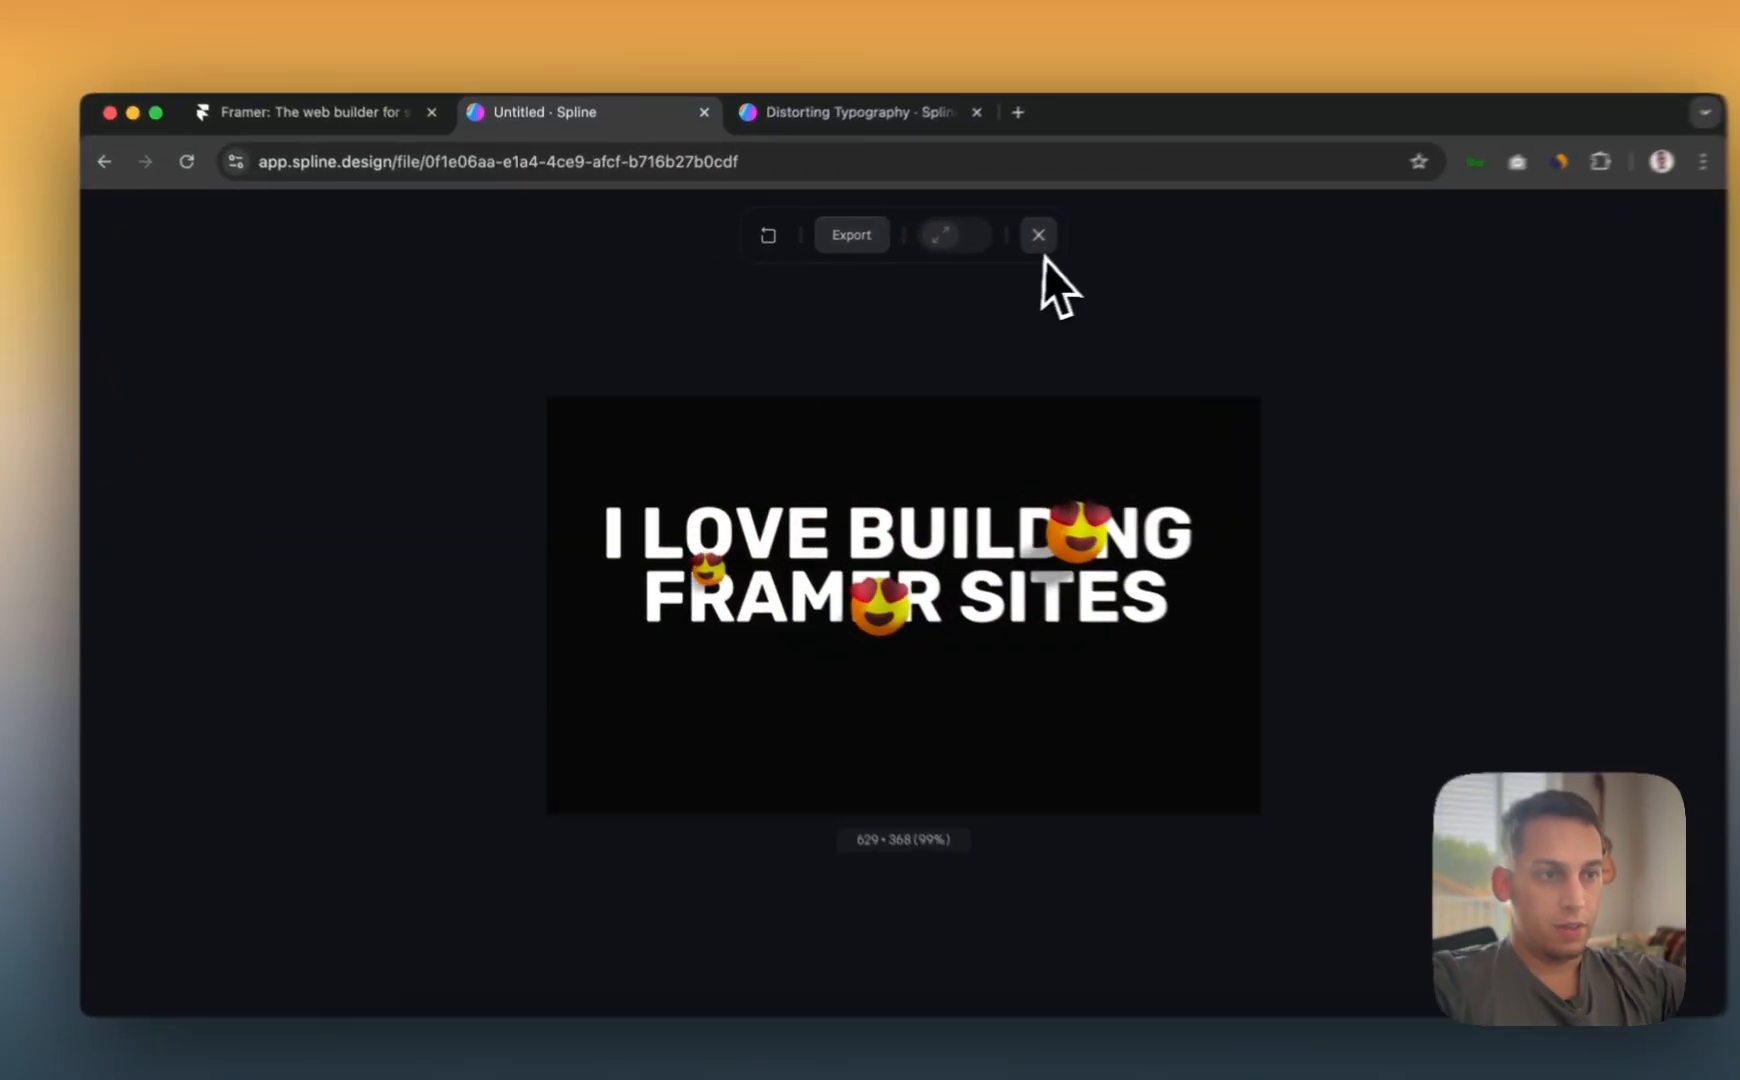
pyautogui.click(993, 247)
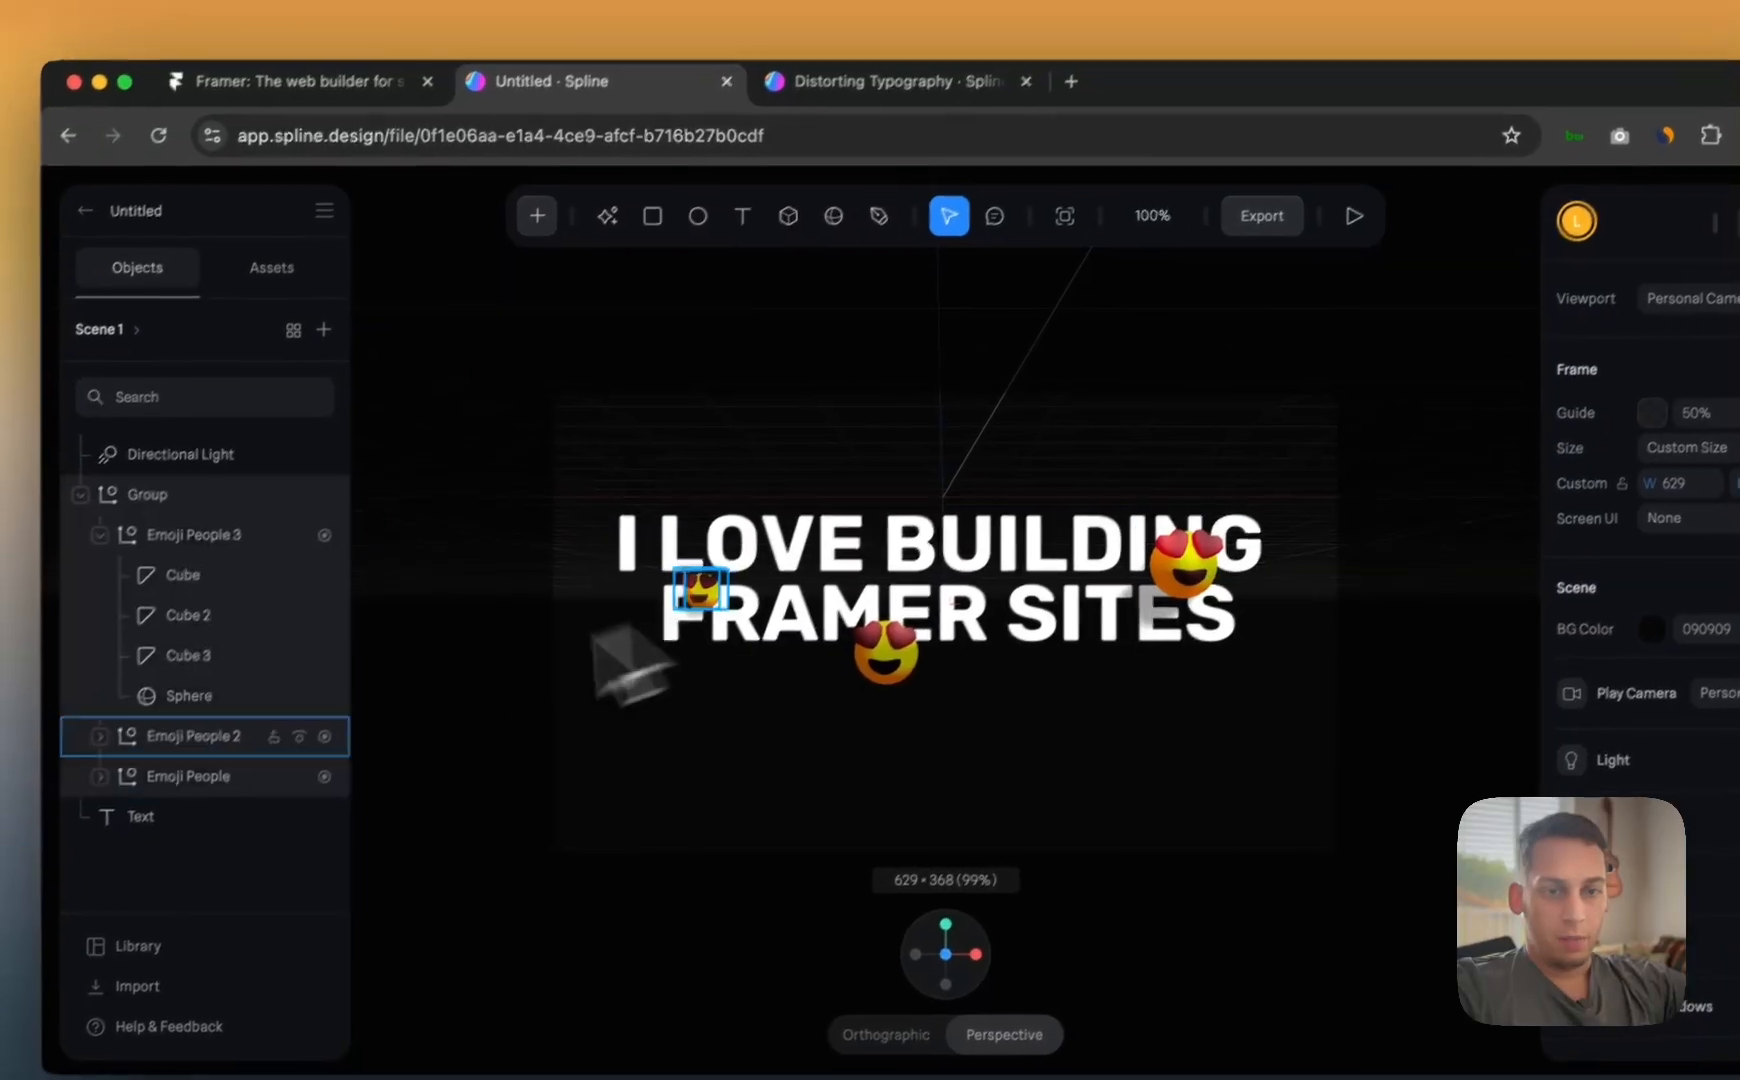
# - Add a Start event to the headline text and look through the available event types
pyautogui.click(237, 745)
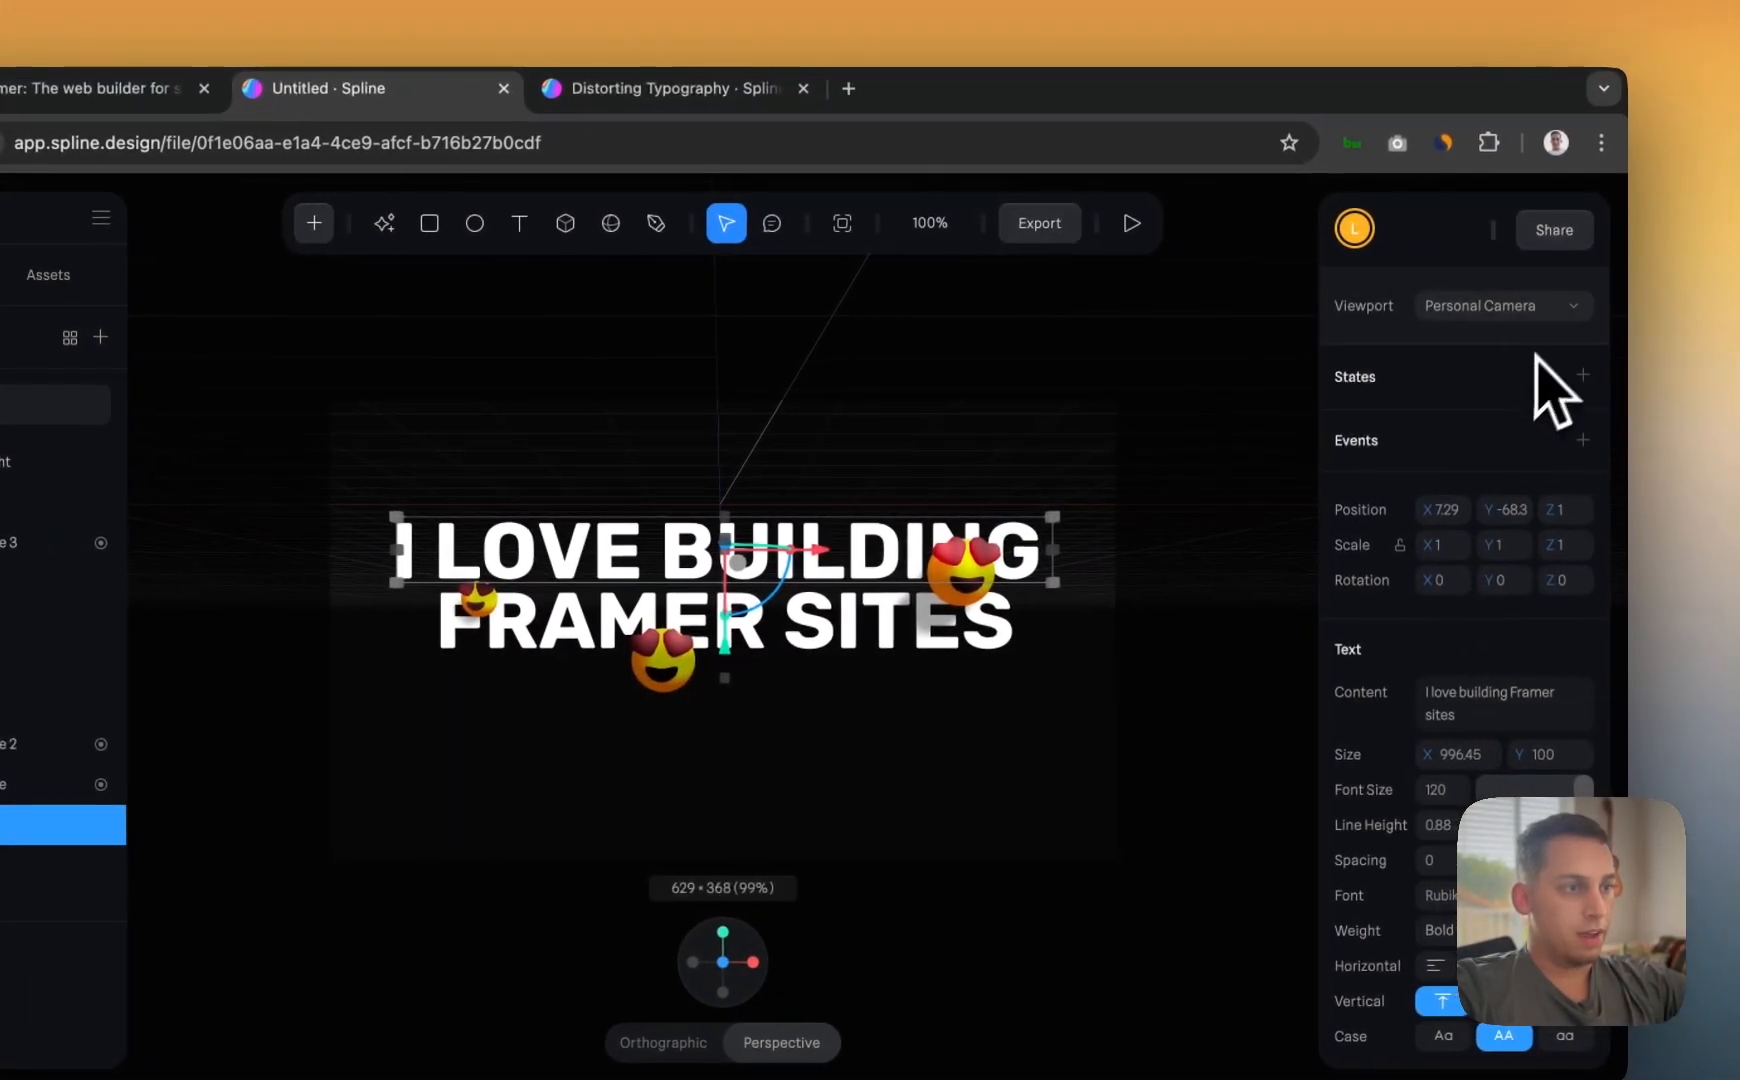
pyautogui.click(1578, 440)
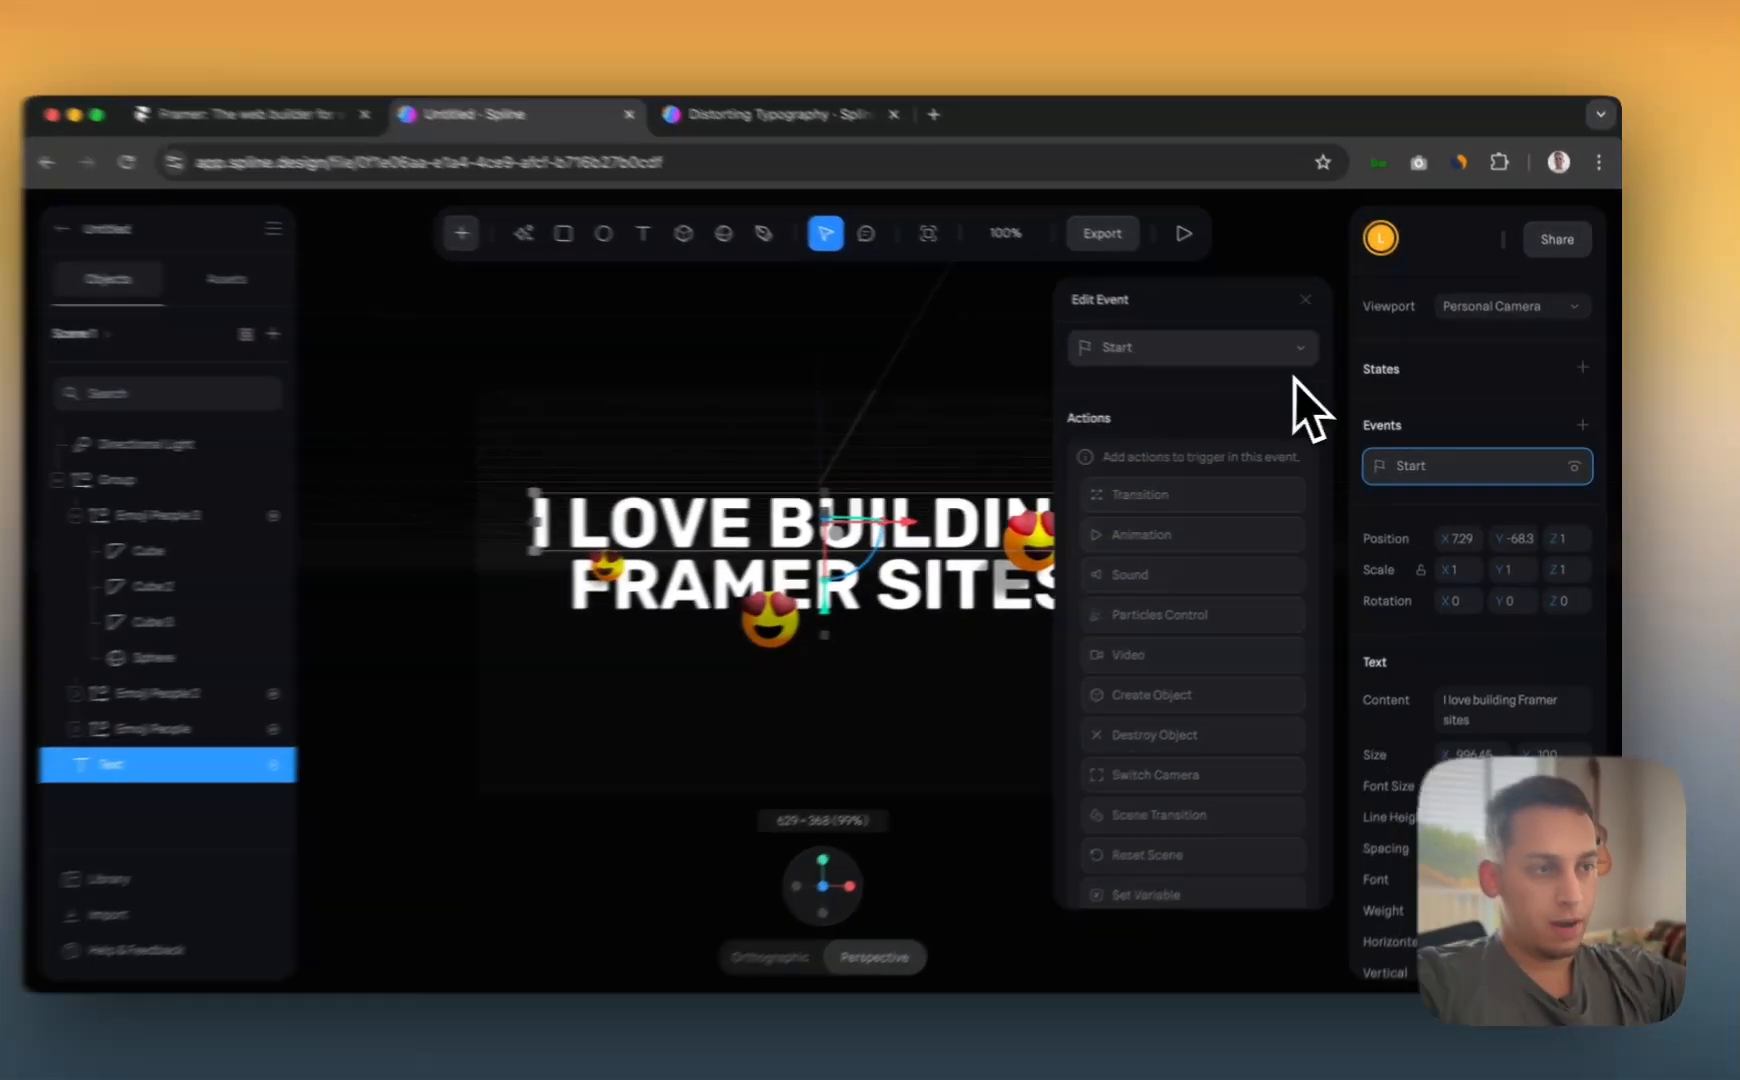
pyautogui.click(1295, 368)
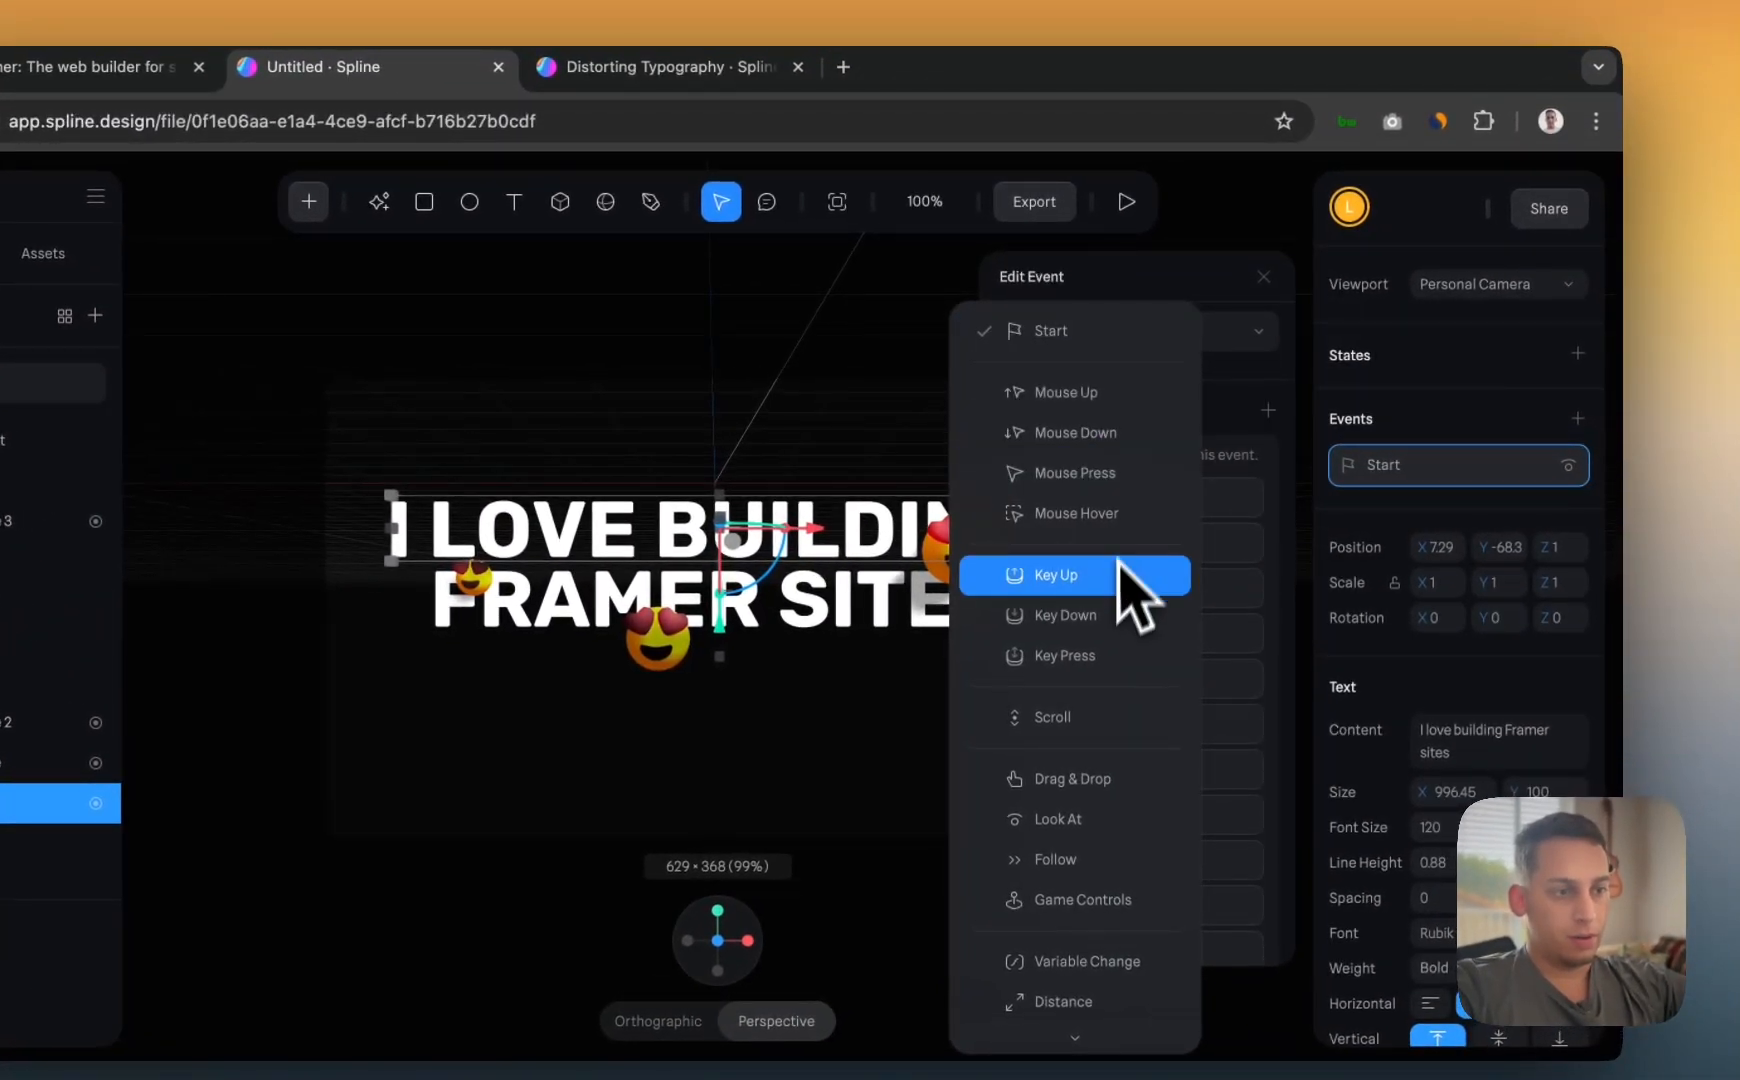
pyautogui.scroll(-2, 1080, 715)
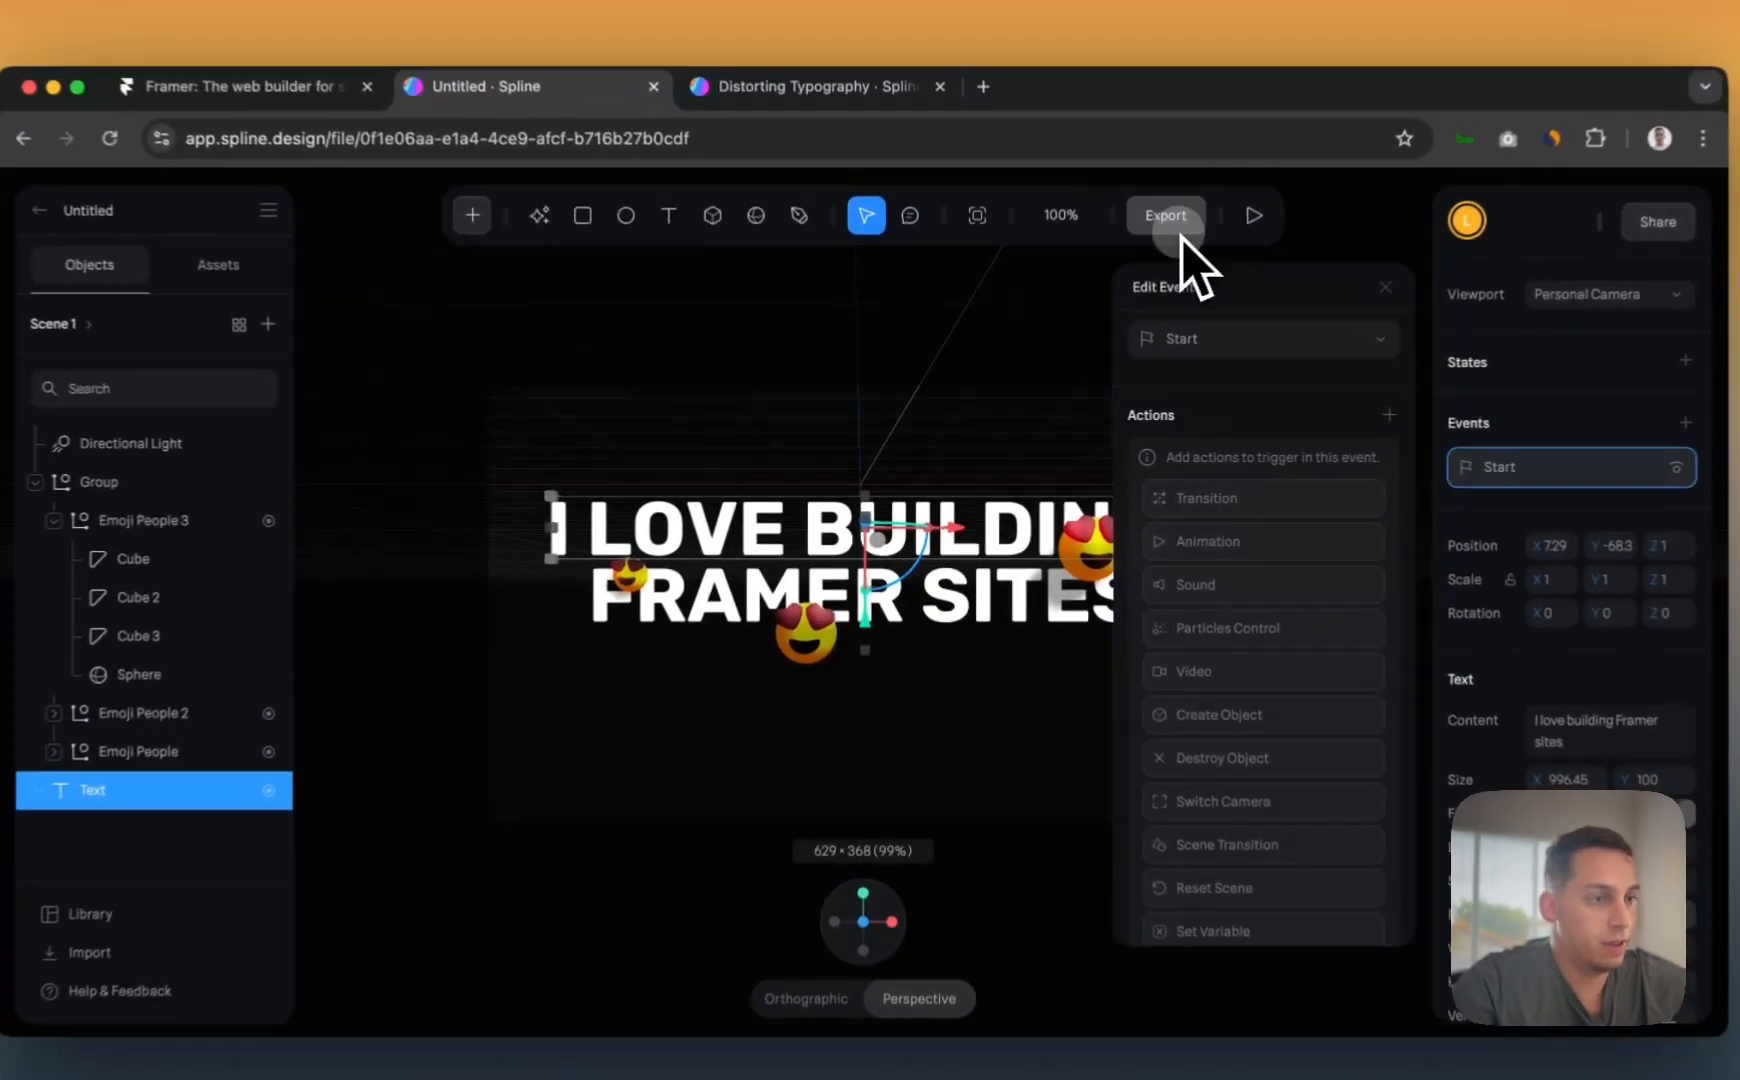
# - In the public URL export's play settings, enable On Hover with the Orbit Camera behavior and review the remaining settings
pyautogui.click(1138, 250)
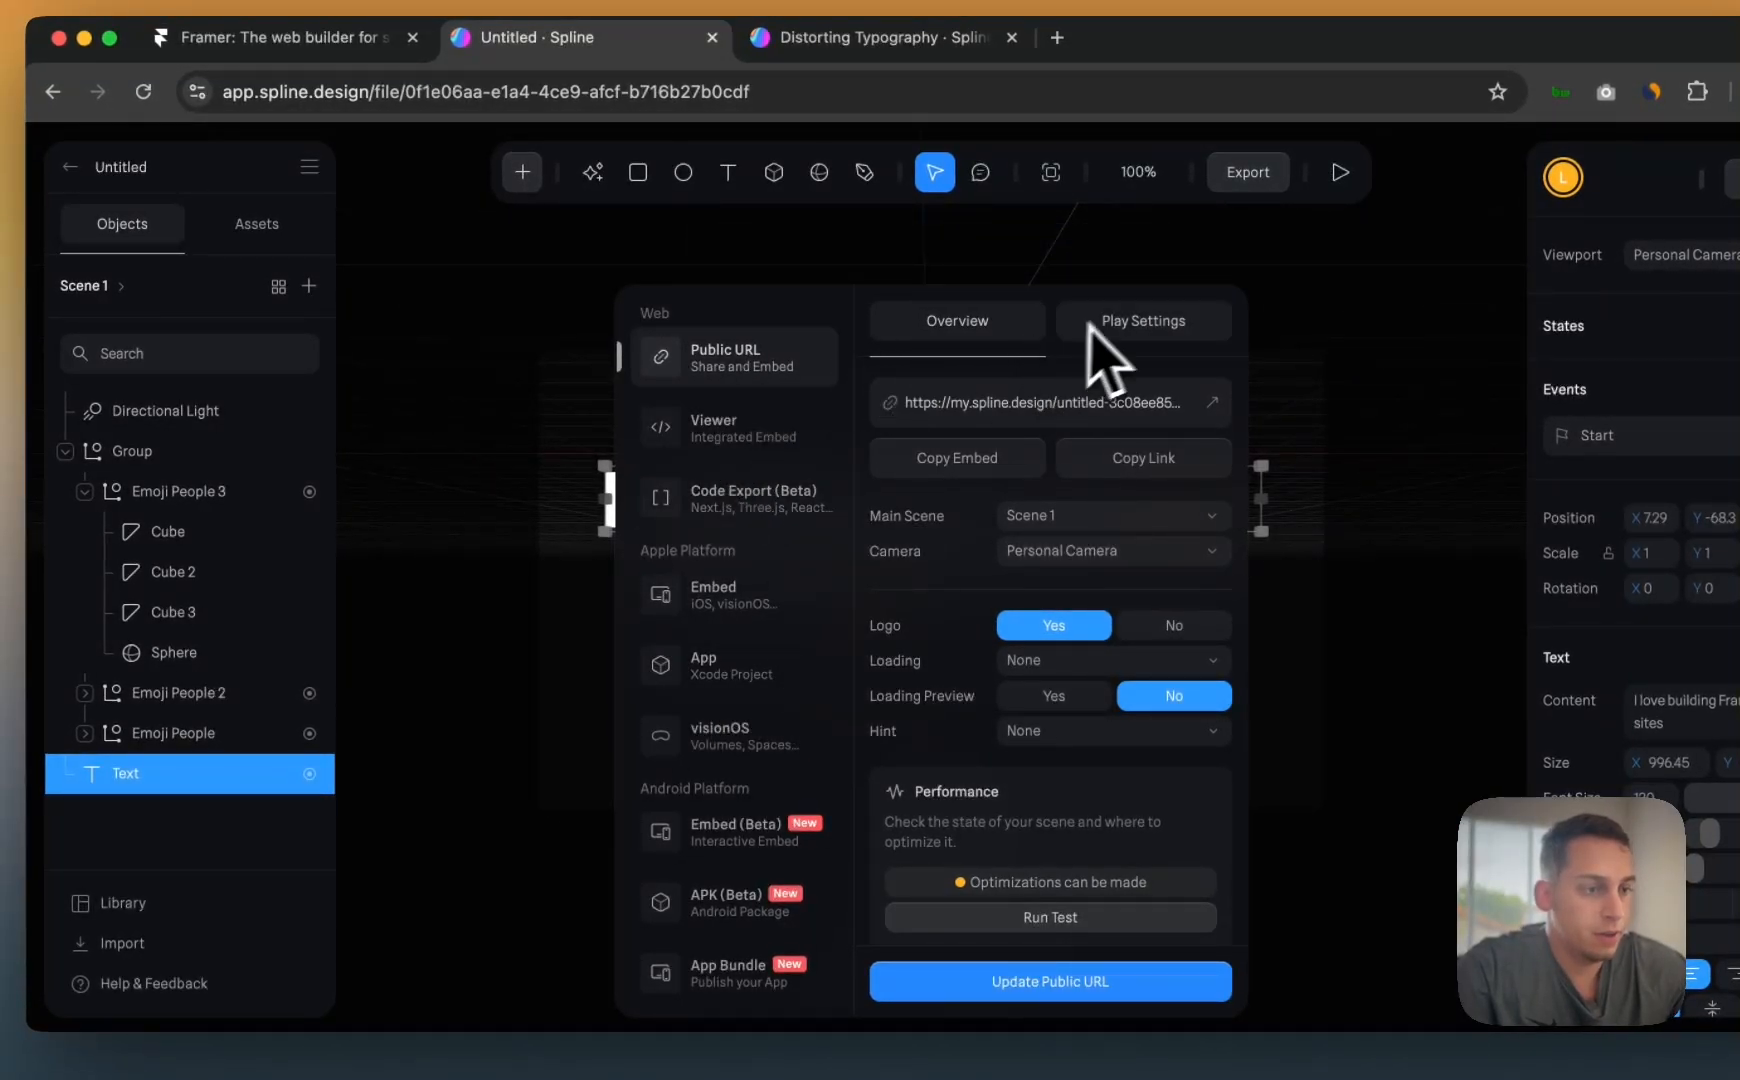
pyautogui.click(1095, 322)
pyautogui.scroll(-5, 1000, 560)
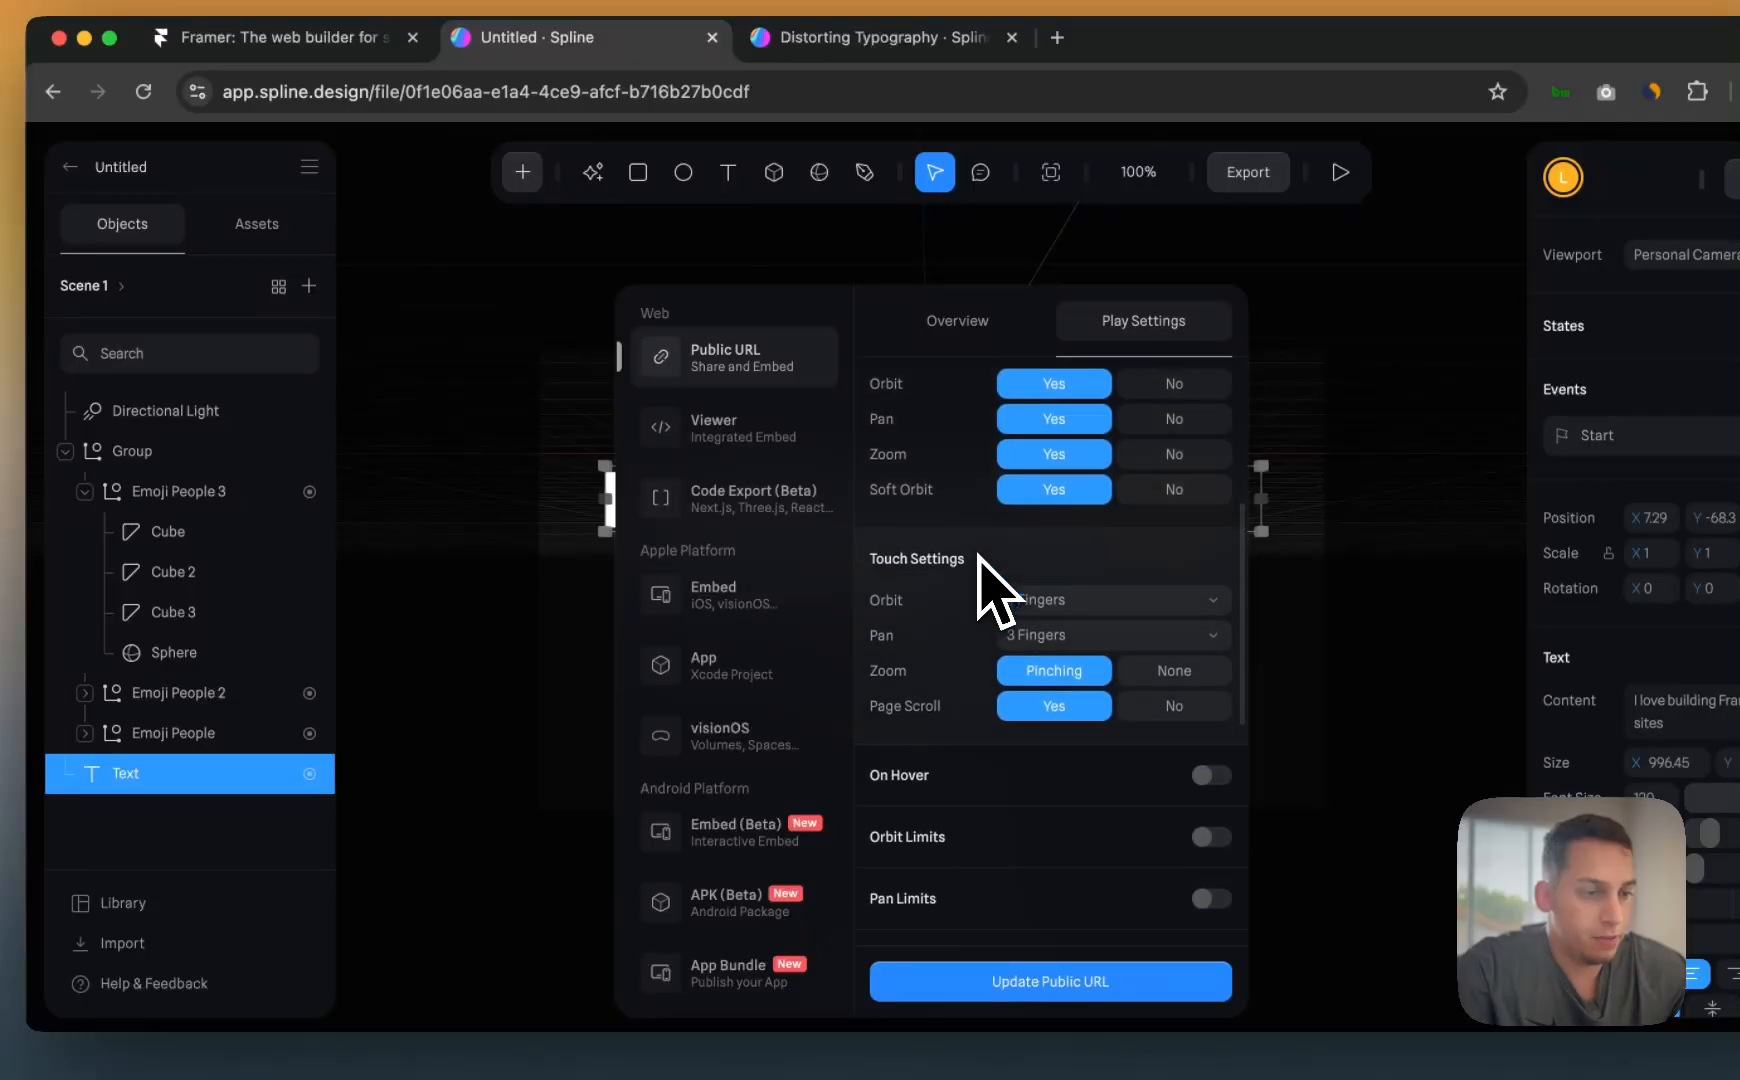
pyautogui.scroll(-1, 985, 575)
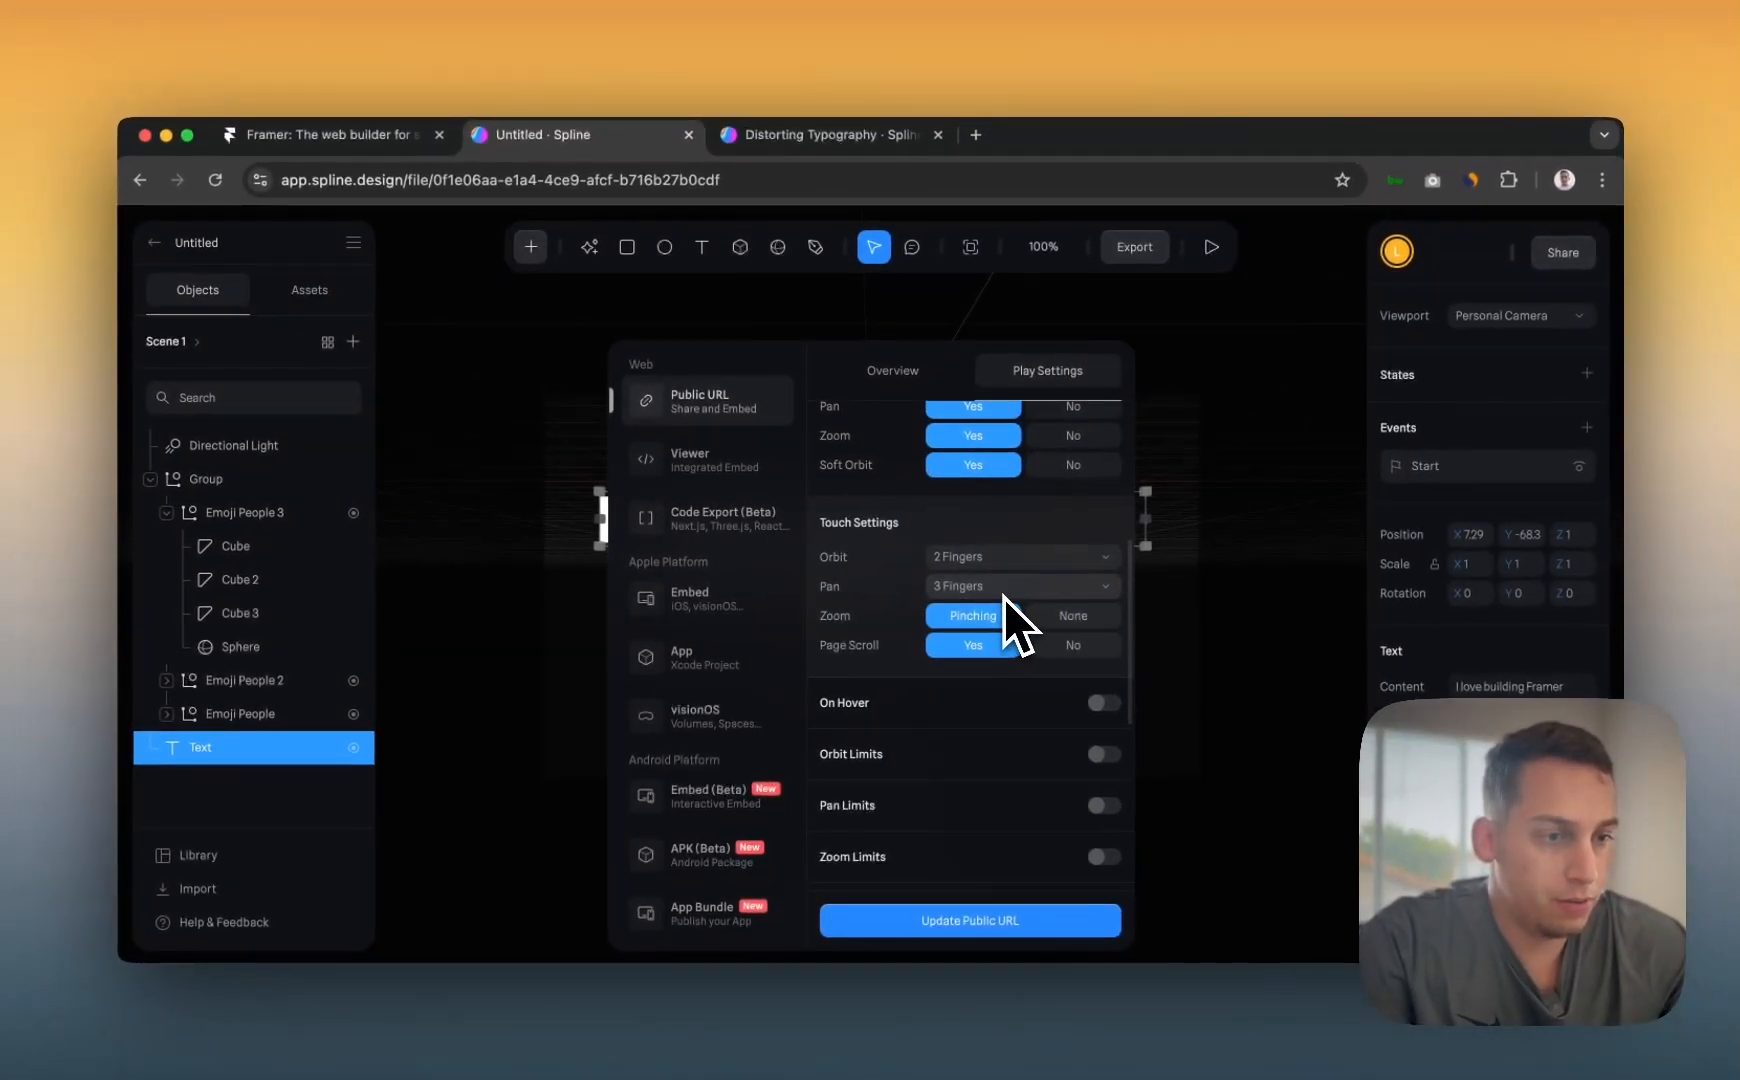
pyautogui.scroll(-4, 909, 580)
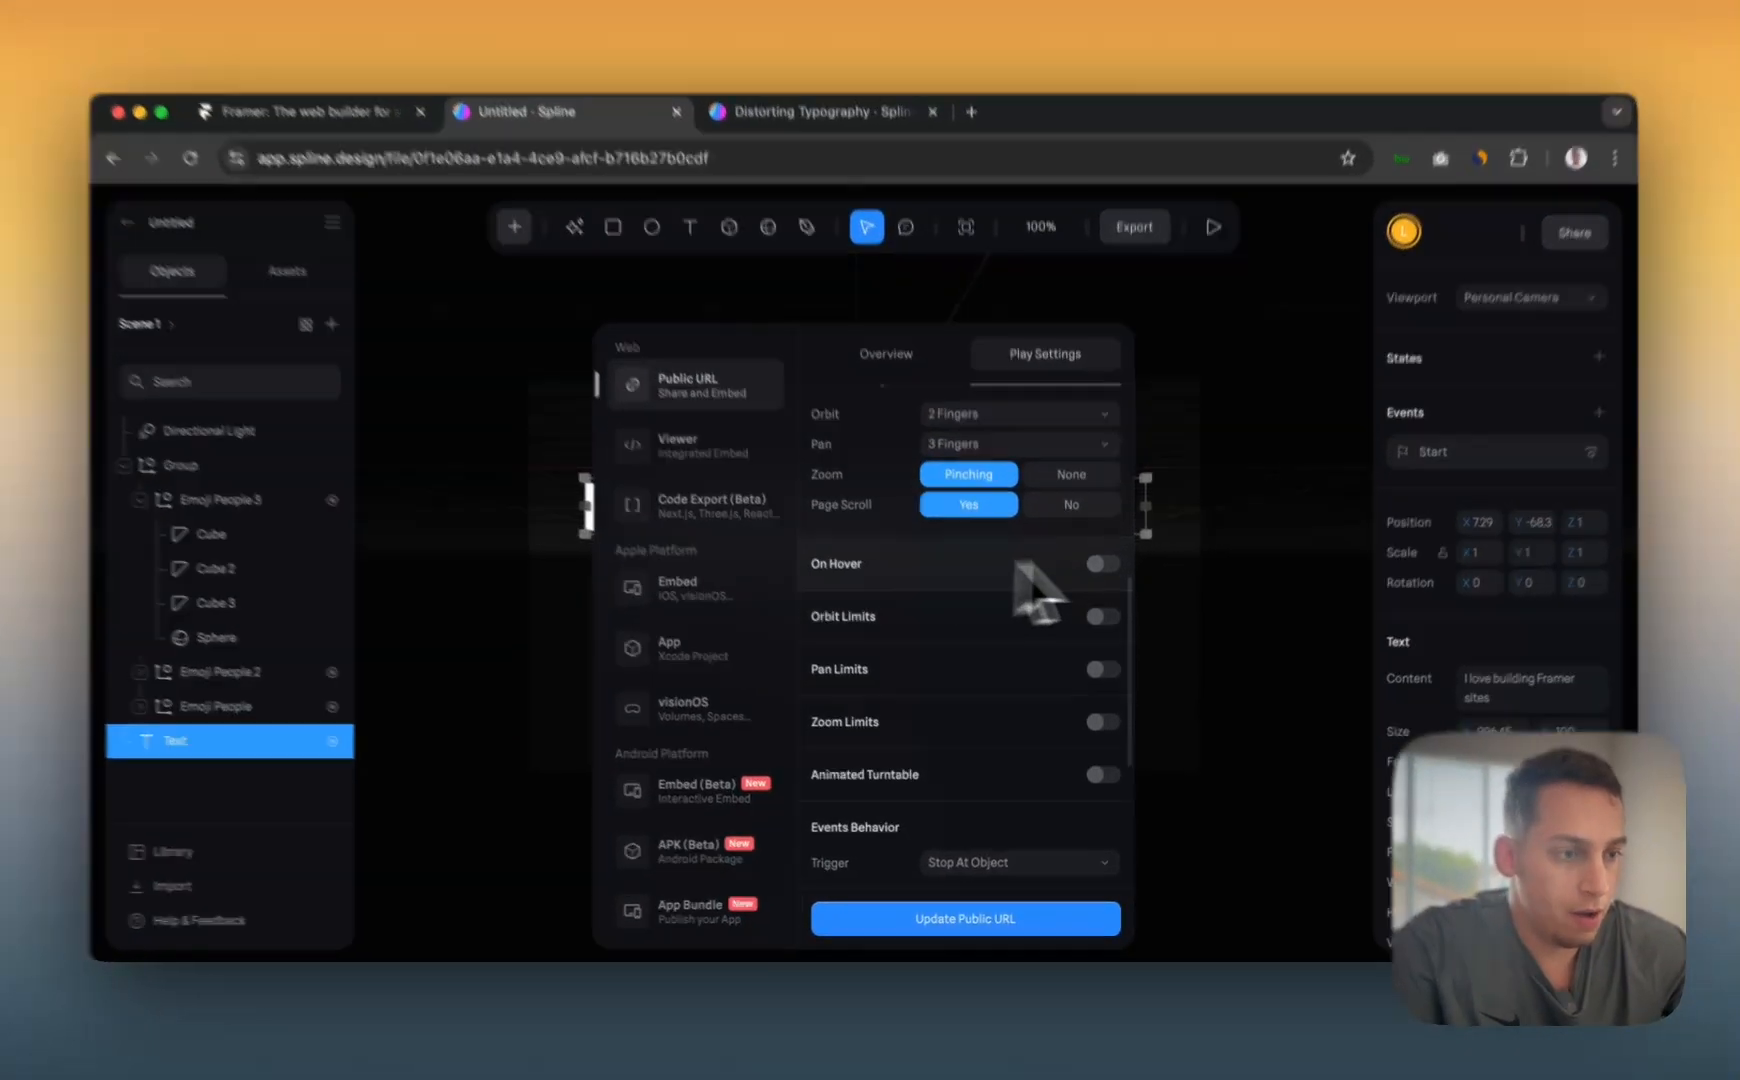
pyautogui.click(1102, 583)
pyautogui.click(1037, 615)
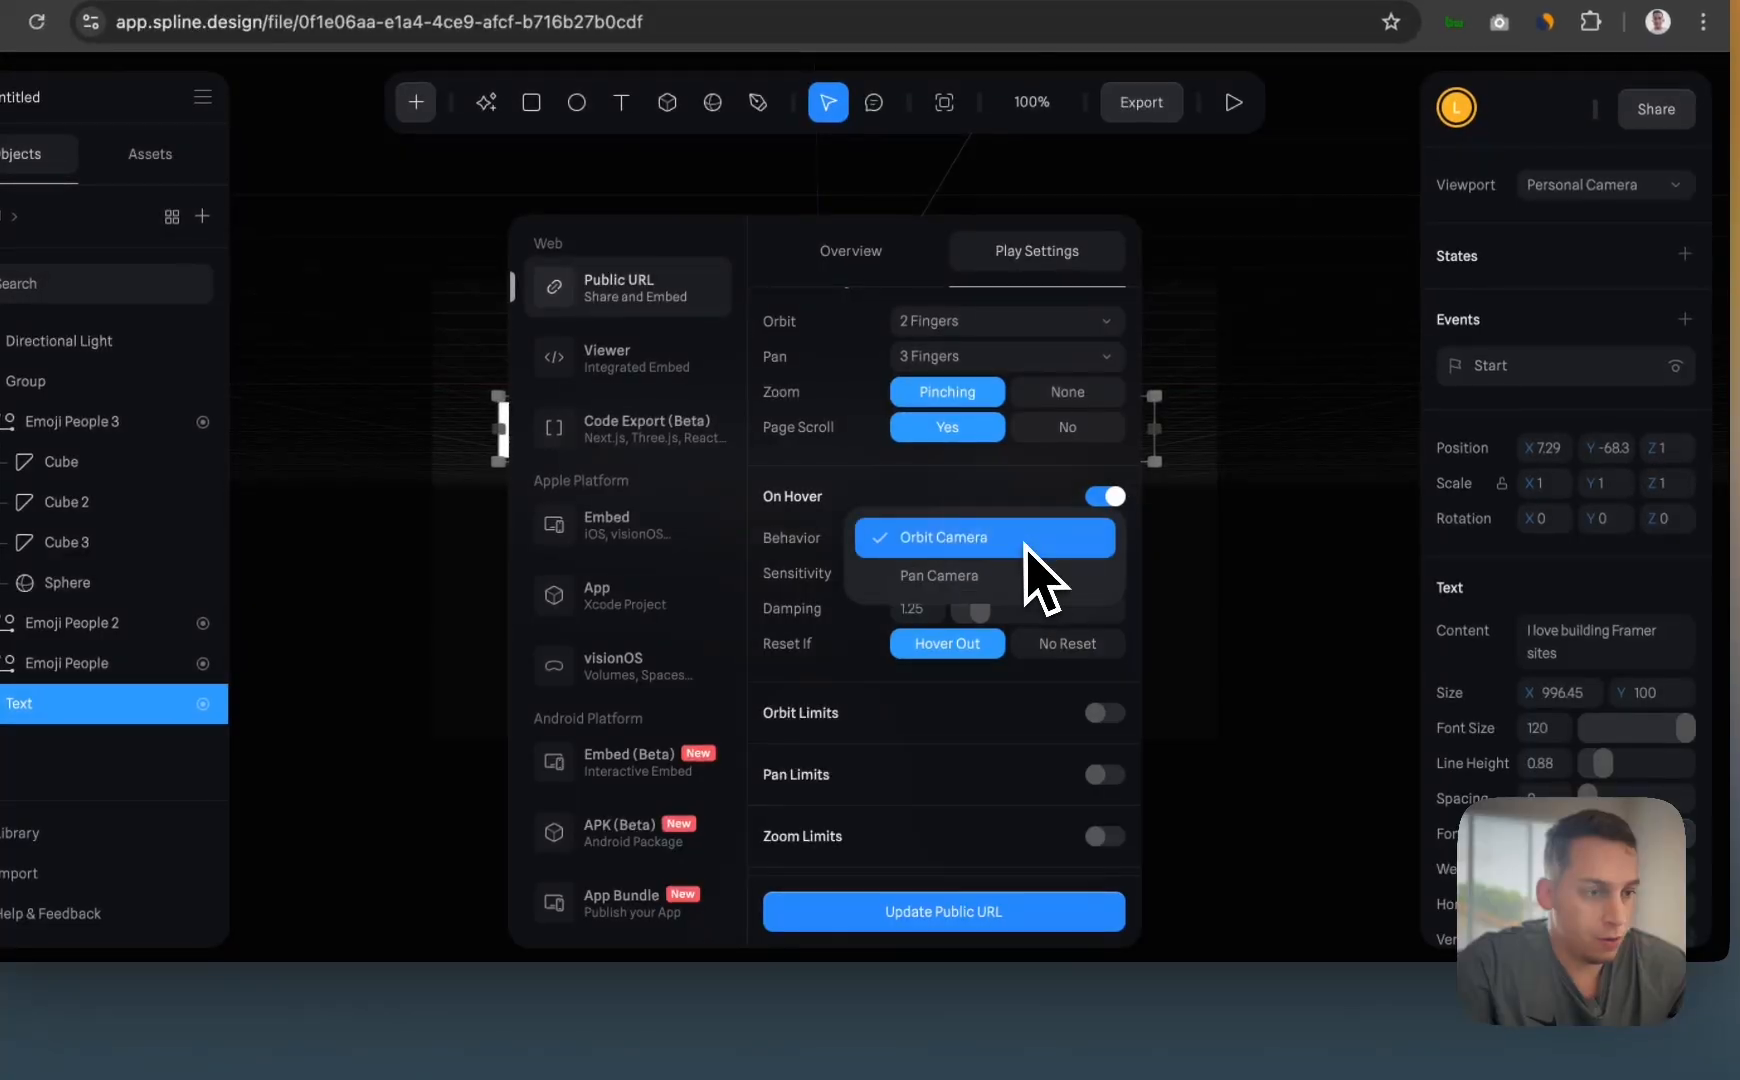
pyautogui.click(899, 541)
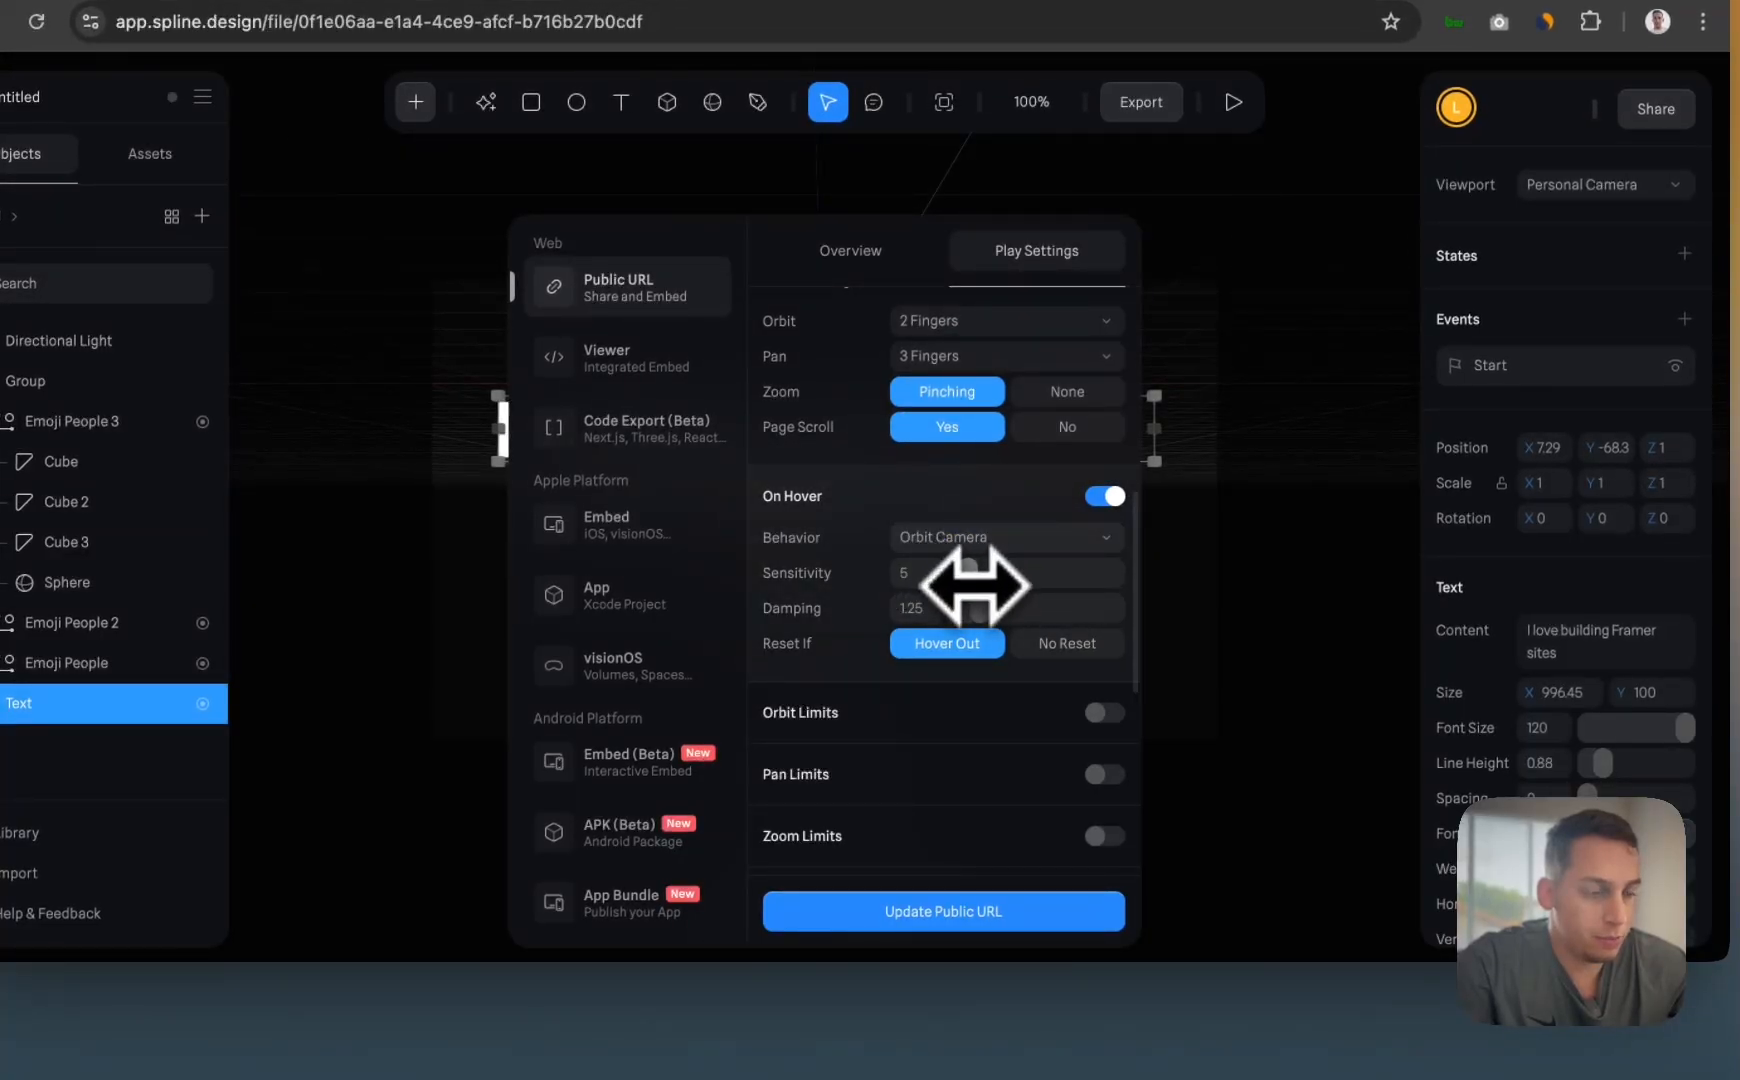
pyautogui.scroll(-10, 893, 615)
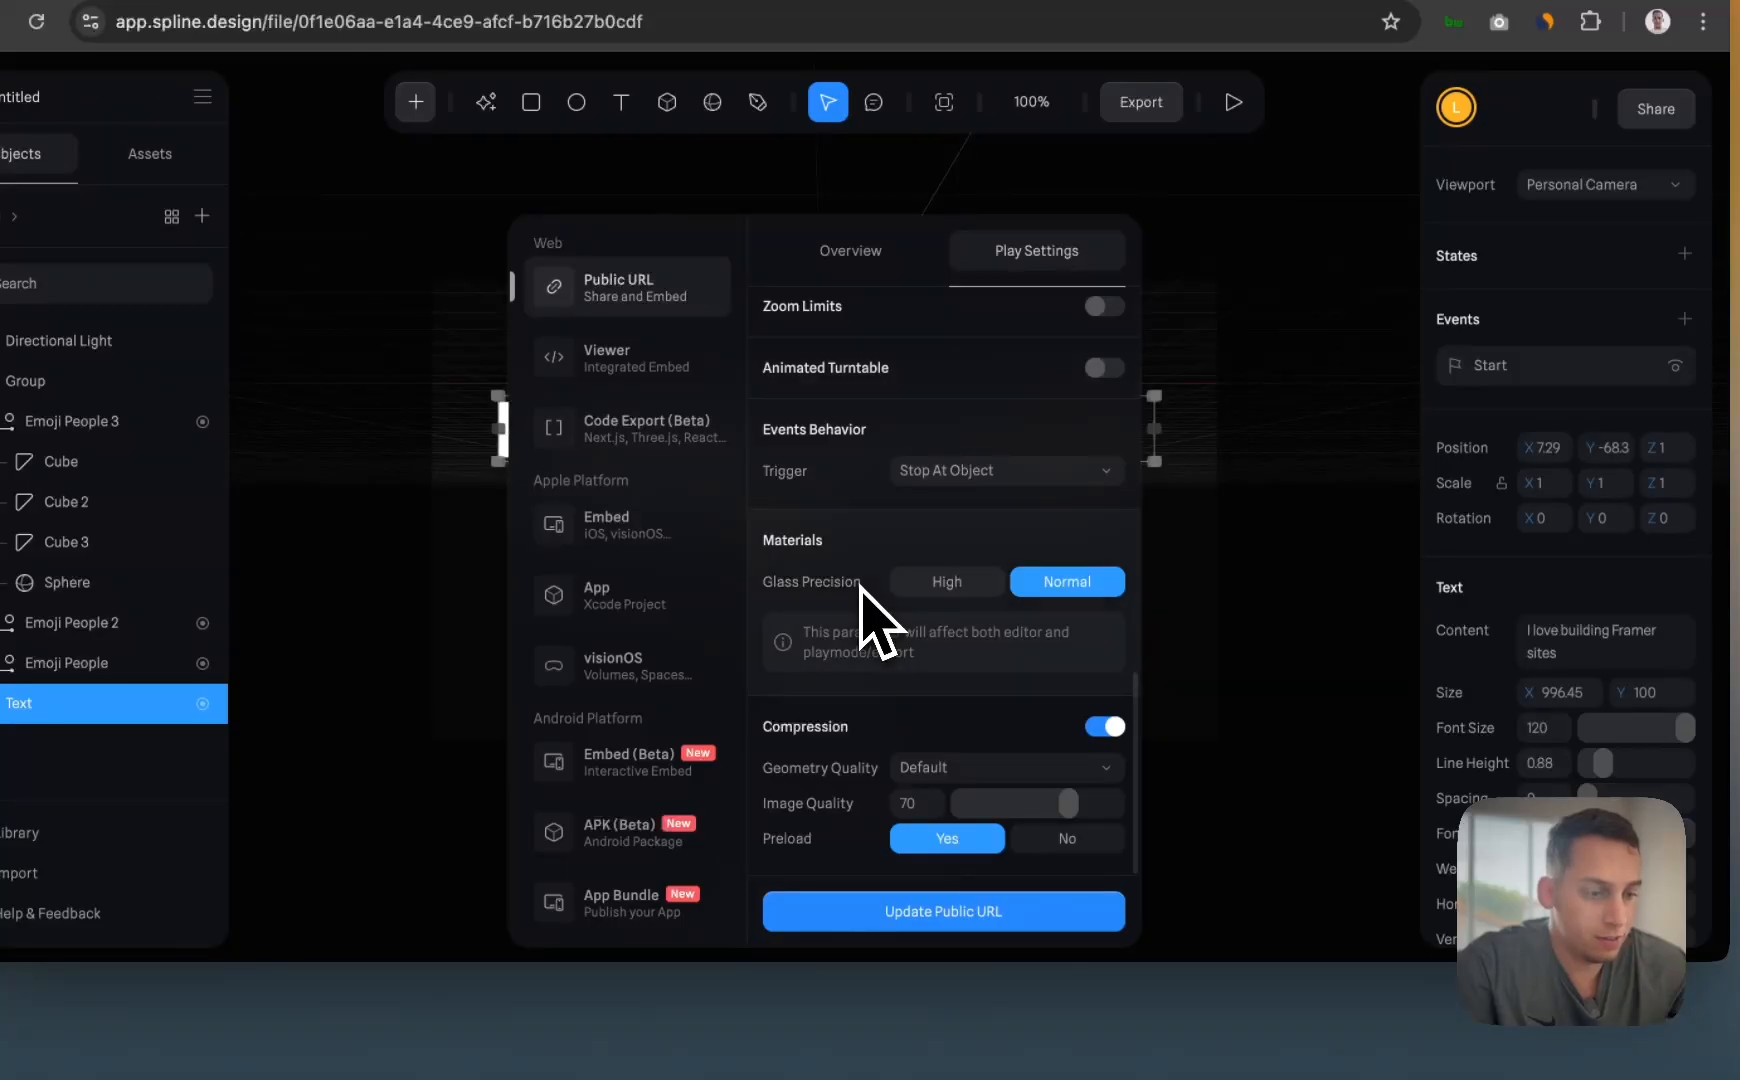
pyautogui.scroll(10, 862, 711)
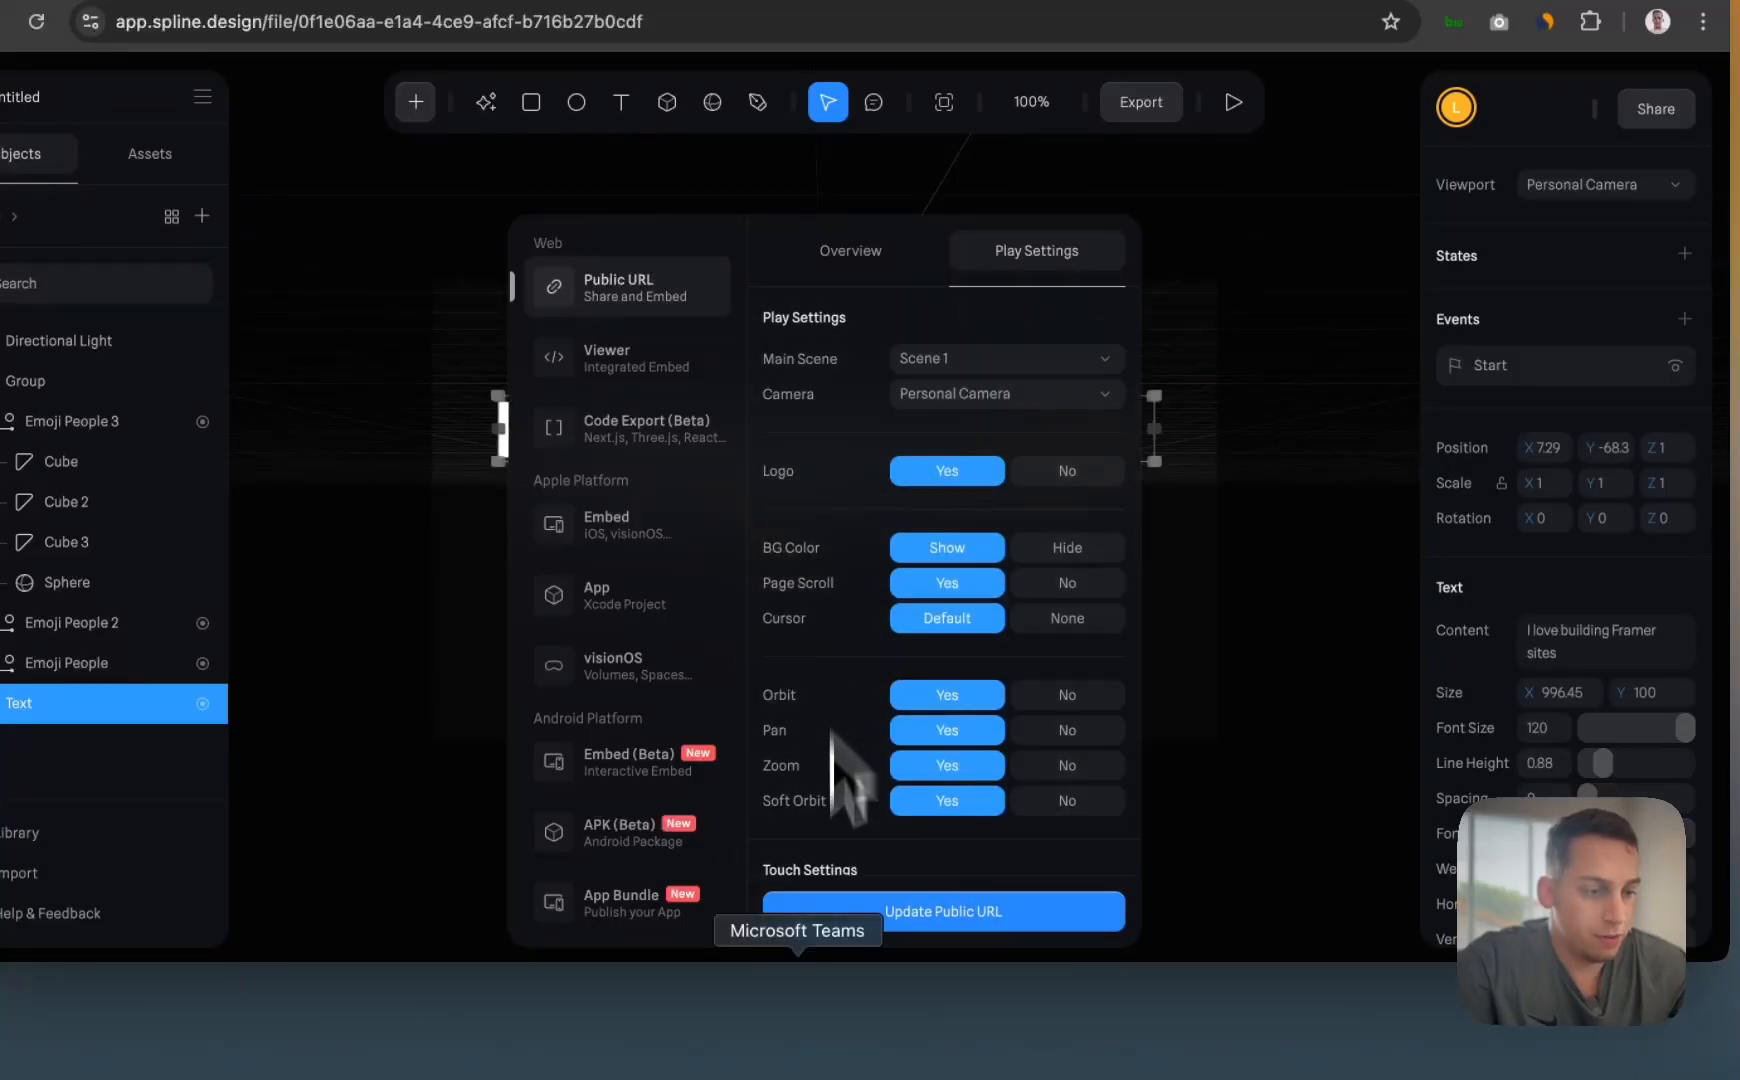
# - Switch to the Spline to Framer project in Framer and search its insertable elements for Spline
pyautogui.click(861, 1027)
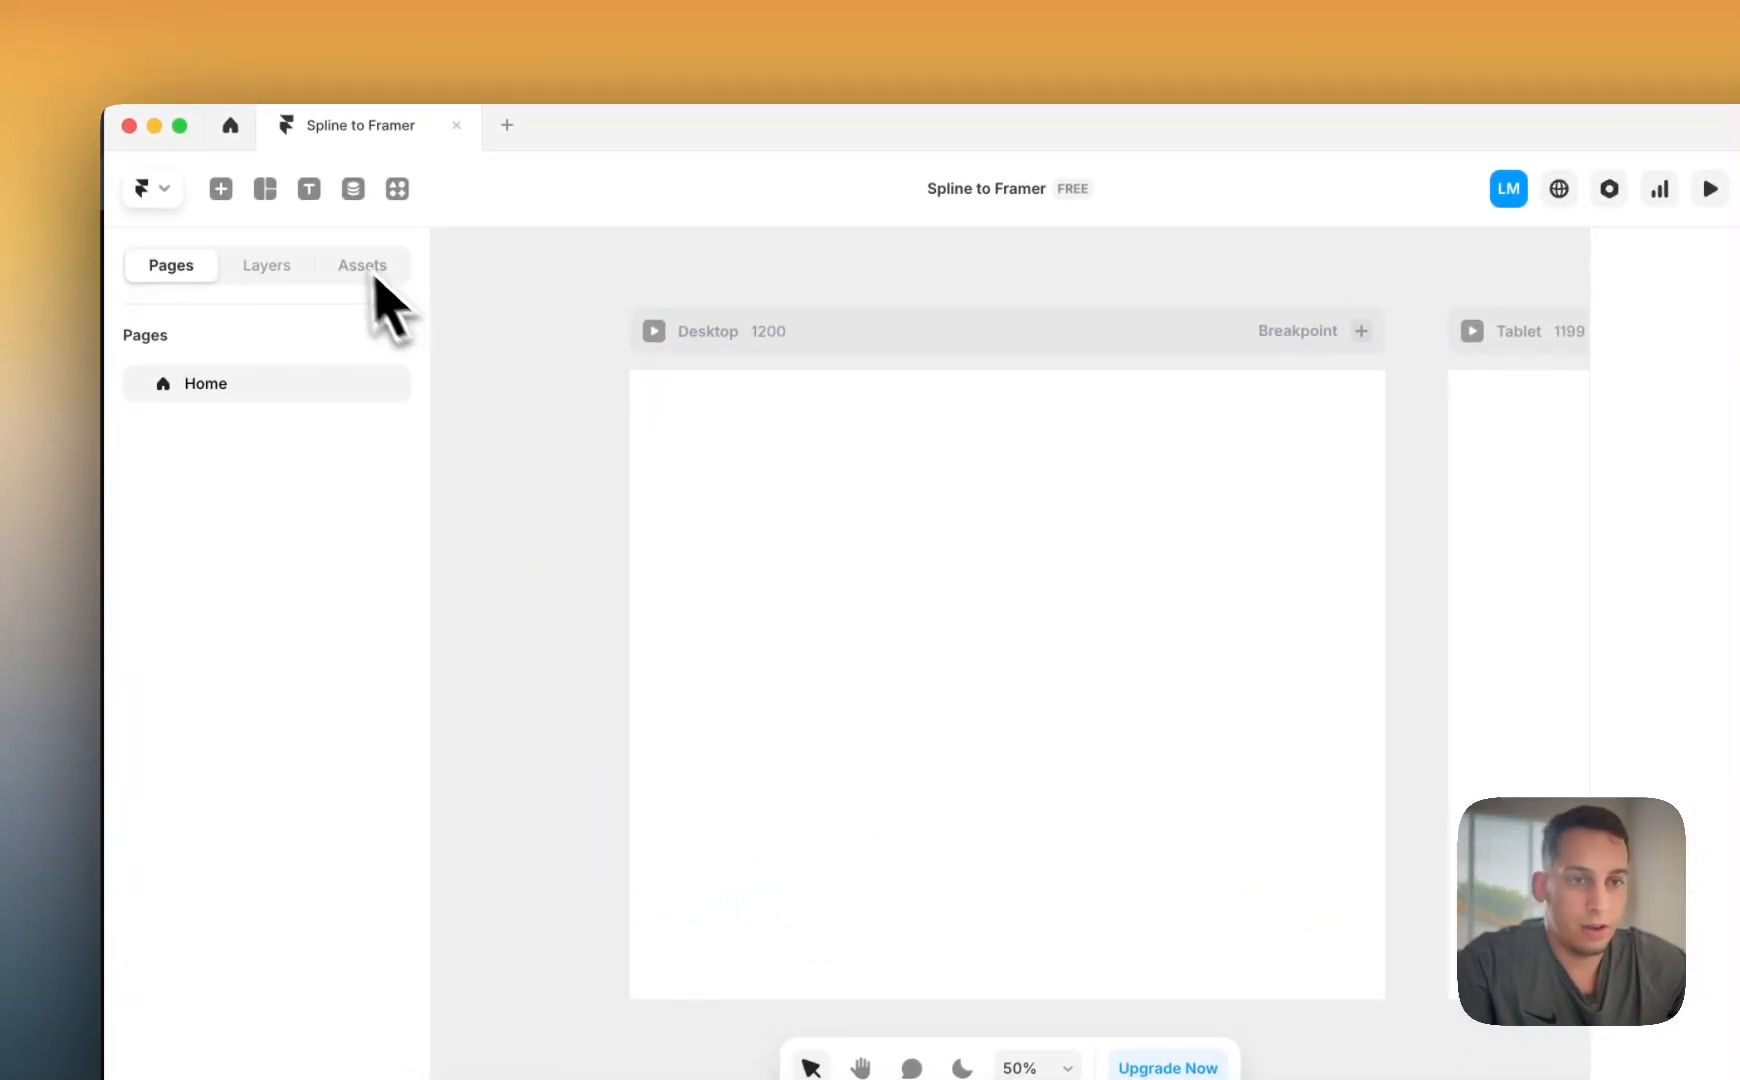
pyautogui.click(222, 191)
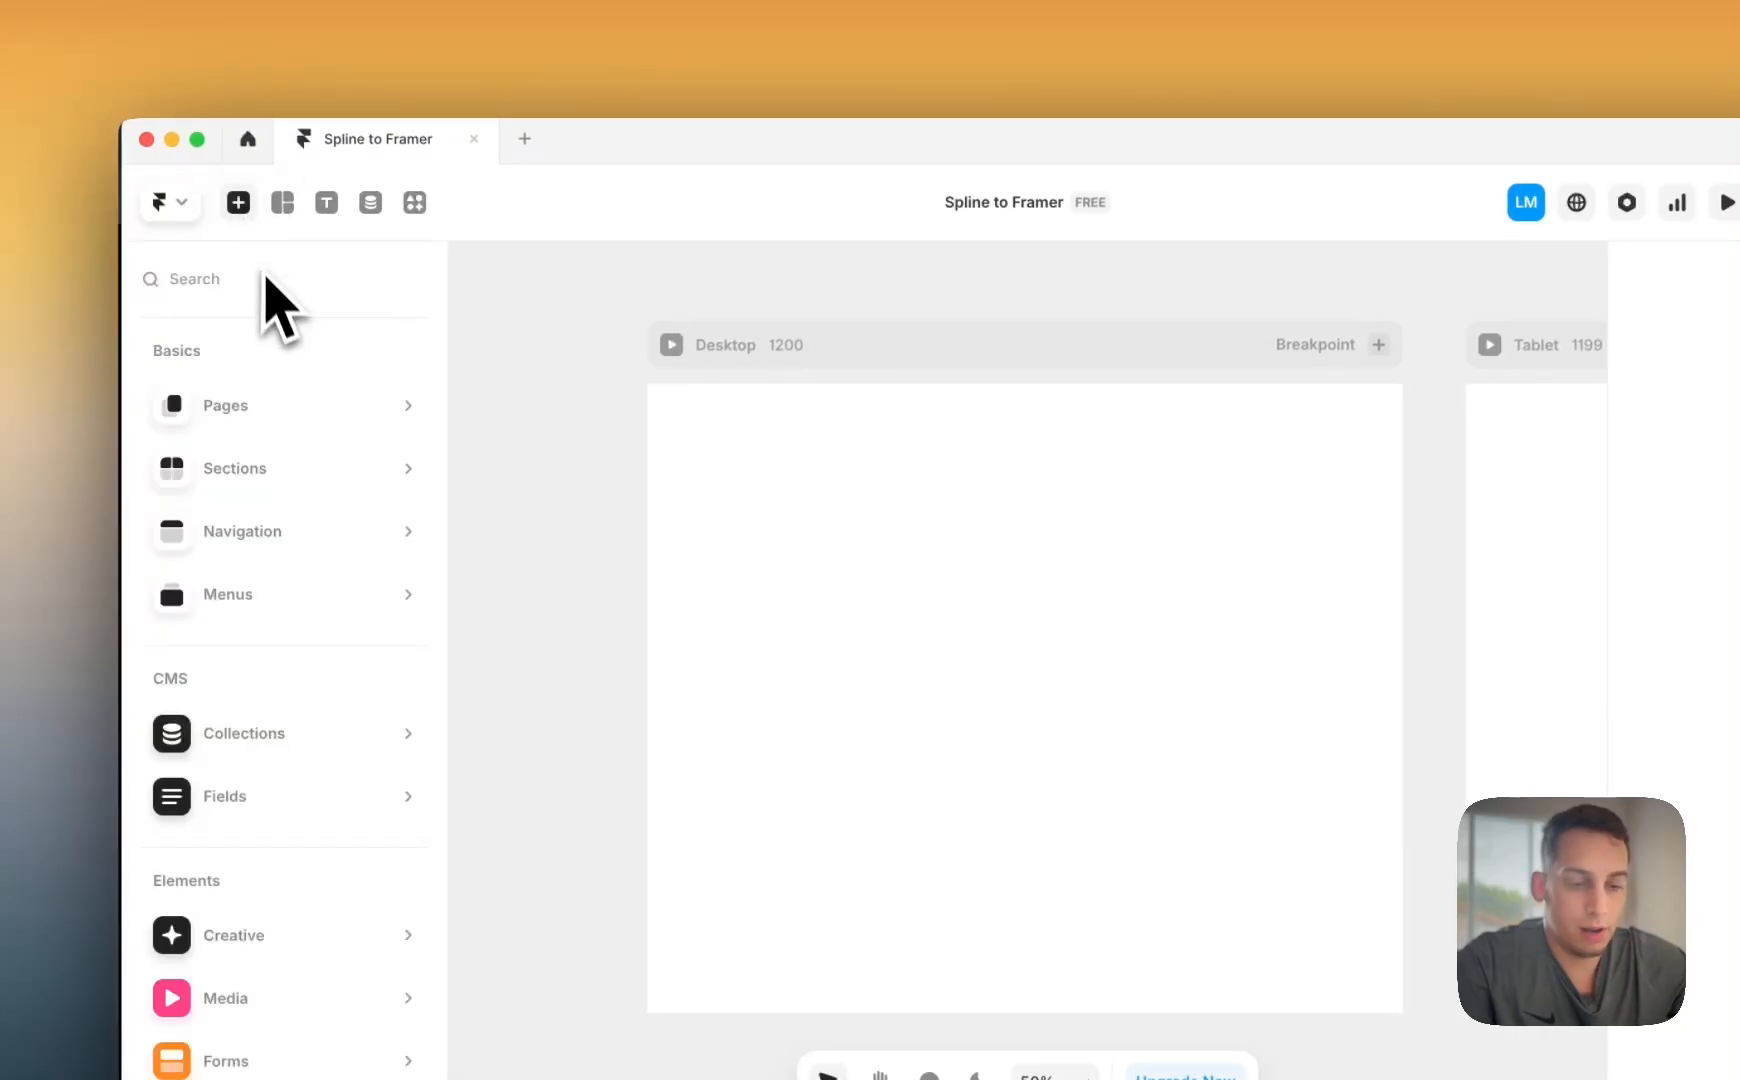
pyautogui.write('splin')
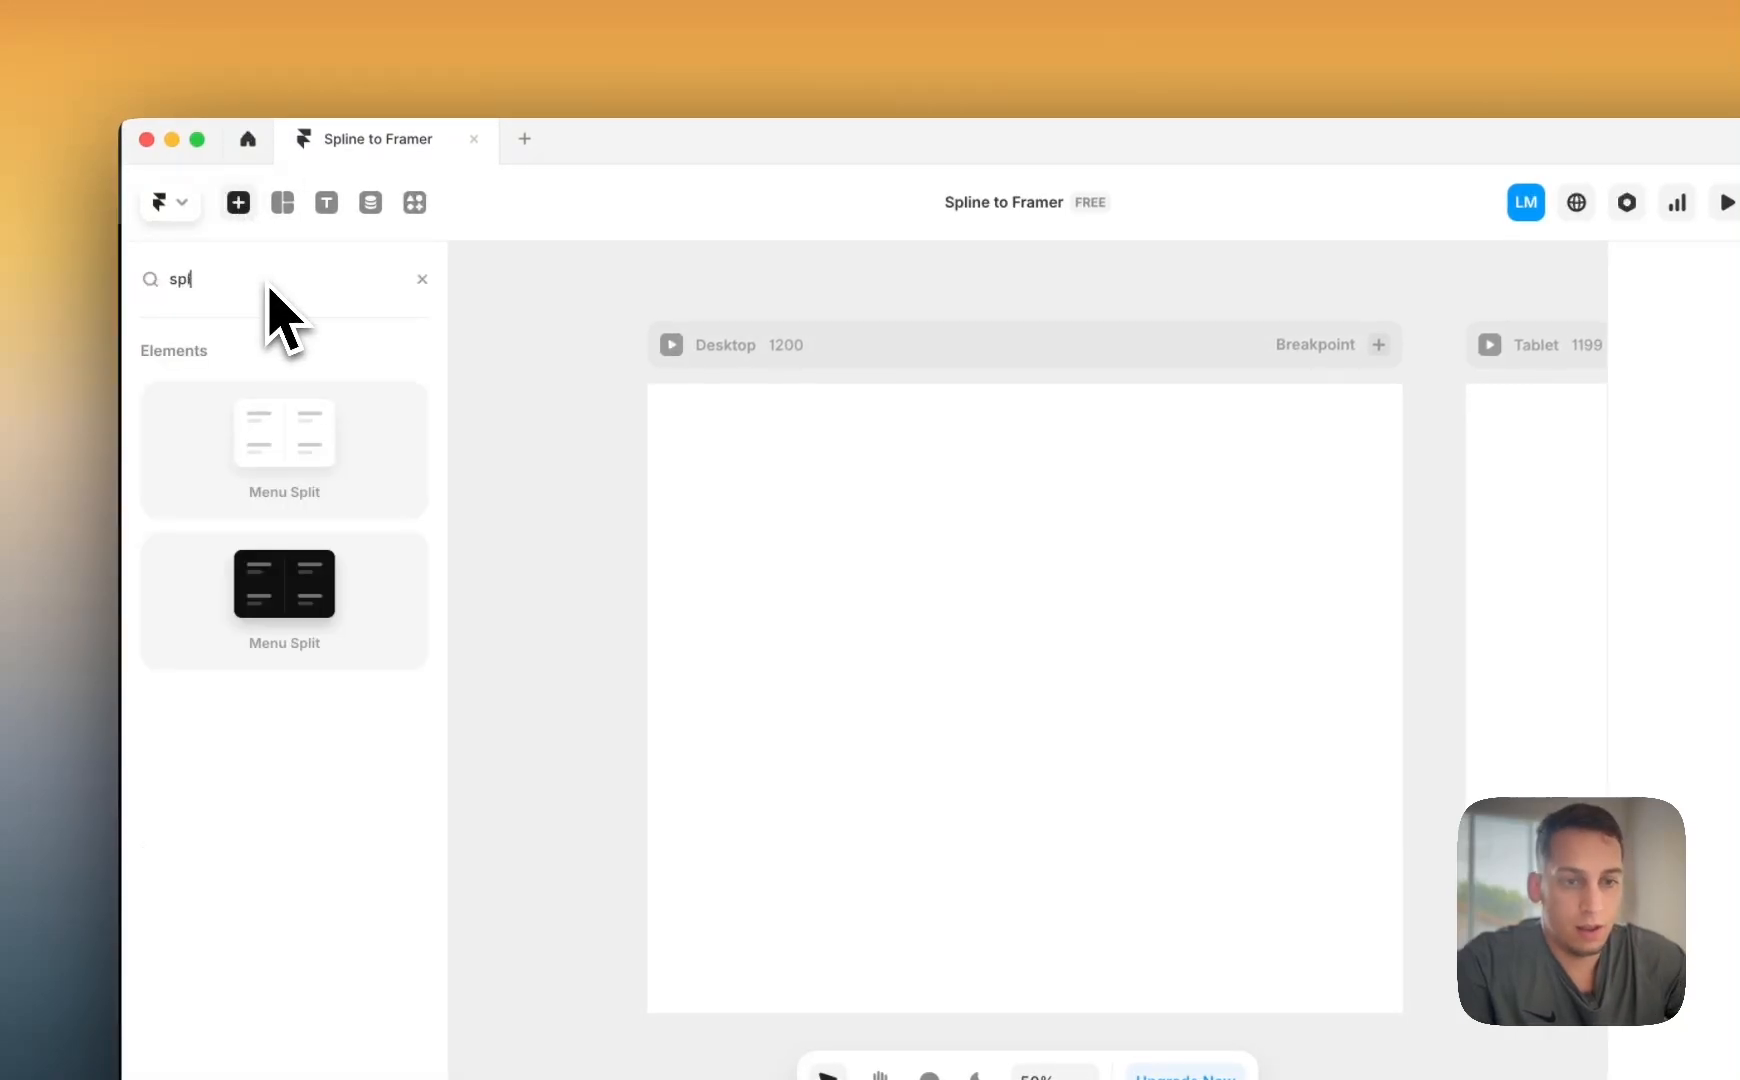
pyautogui.press('BackSpace')
pyautogui.press('BackSpace')
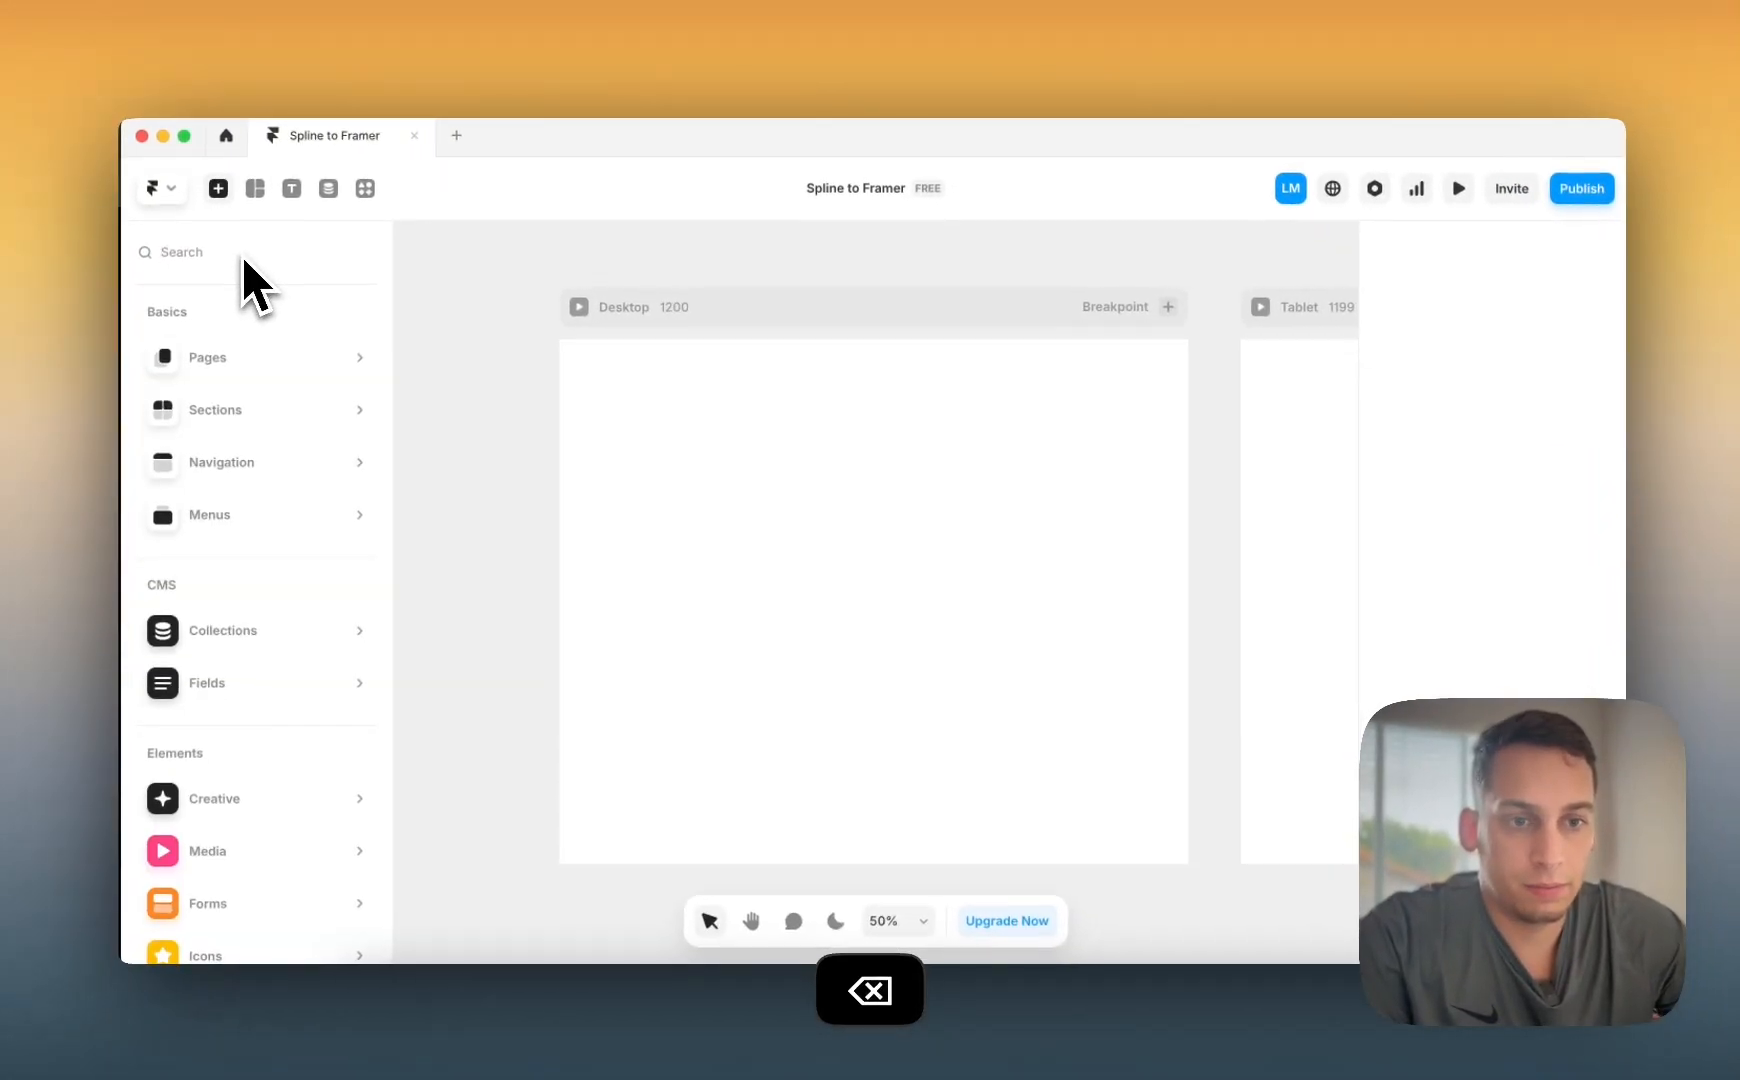
pyautogui.write('in')
pyautogui.press('BackSpace')
pyautogui.press('BackSpace')
pyautogui.press('BackSpace')
pyautogui.press('BackSpace')
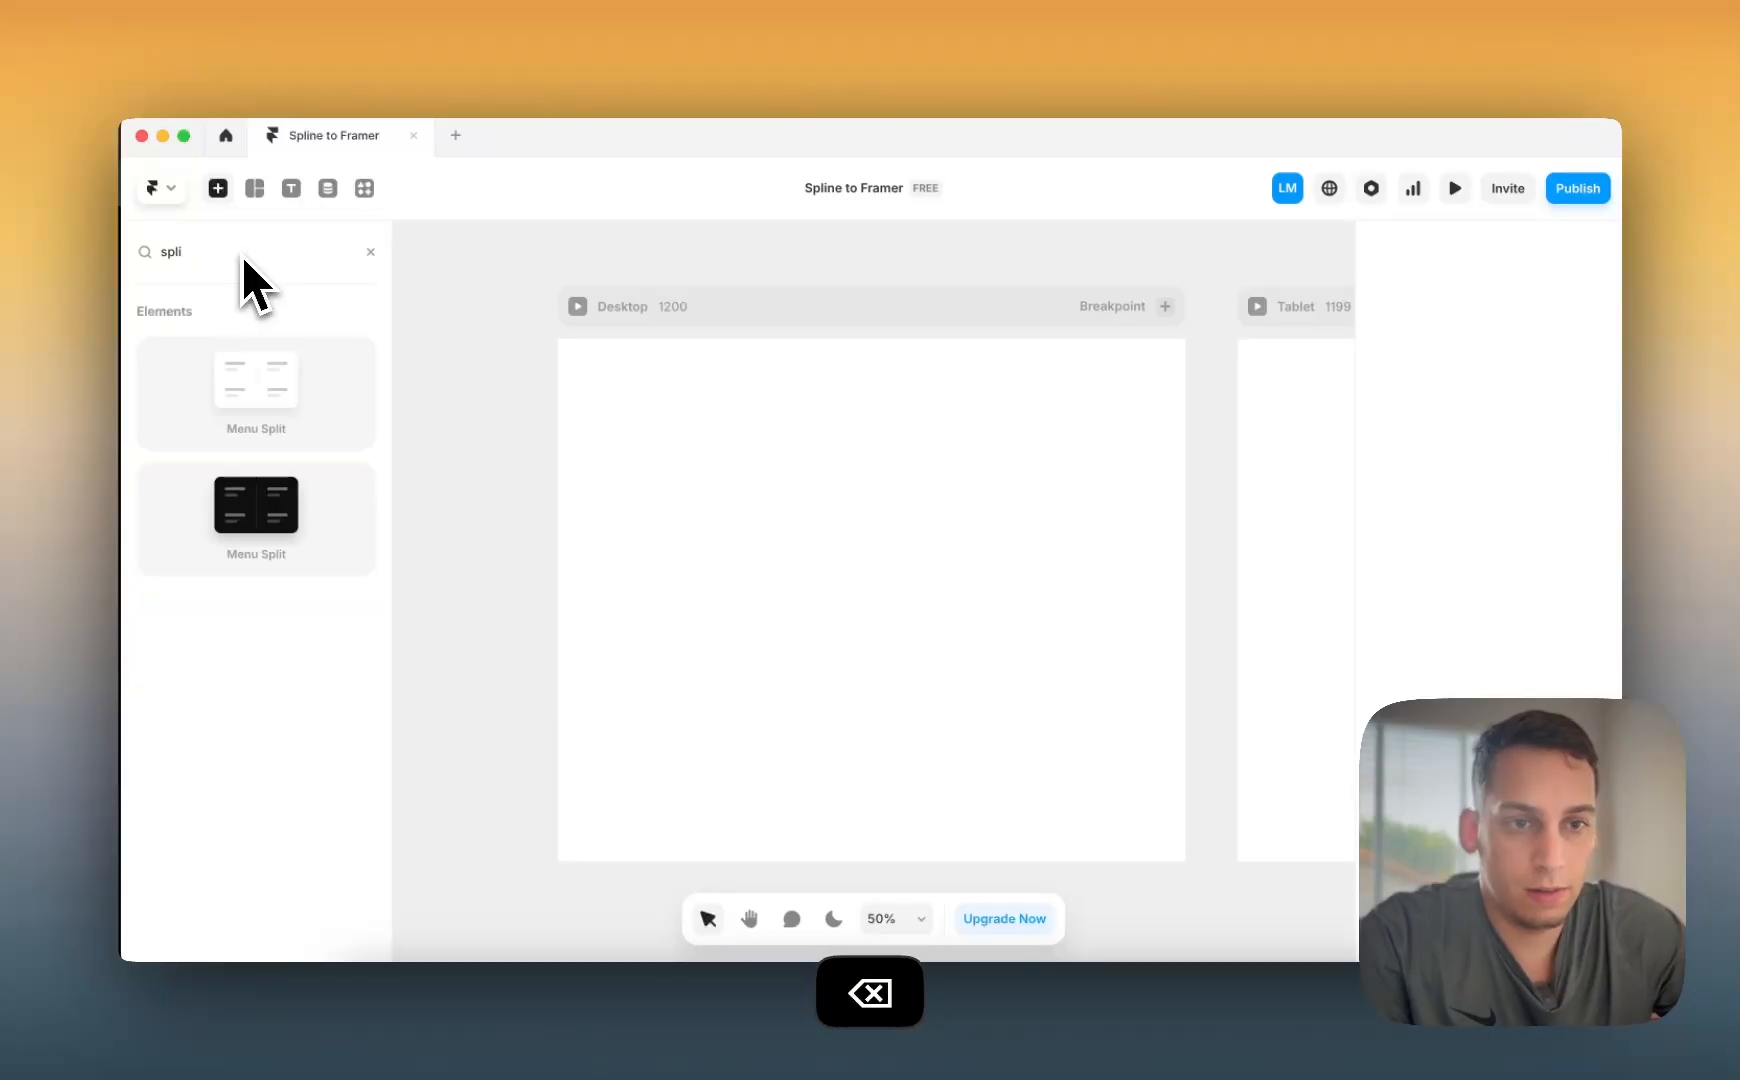
pyautogui.press('BackSpace')
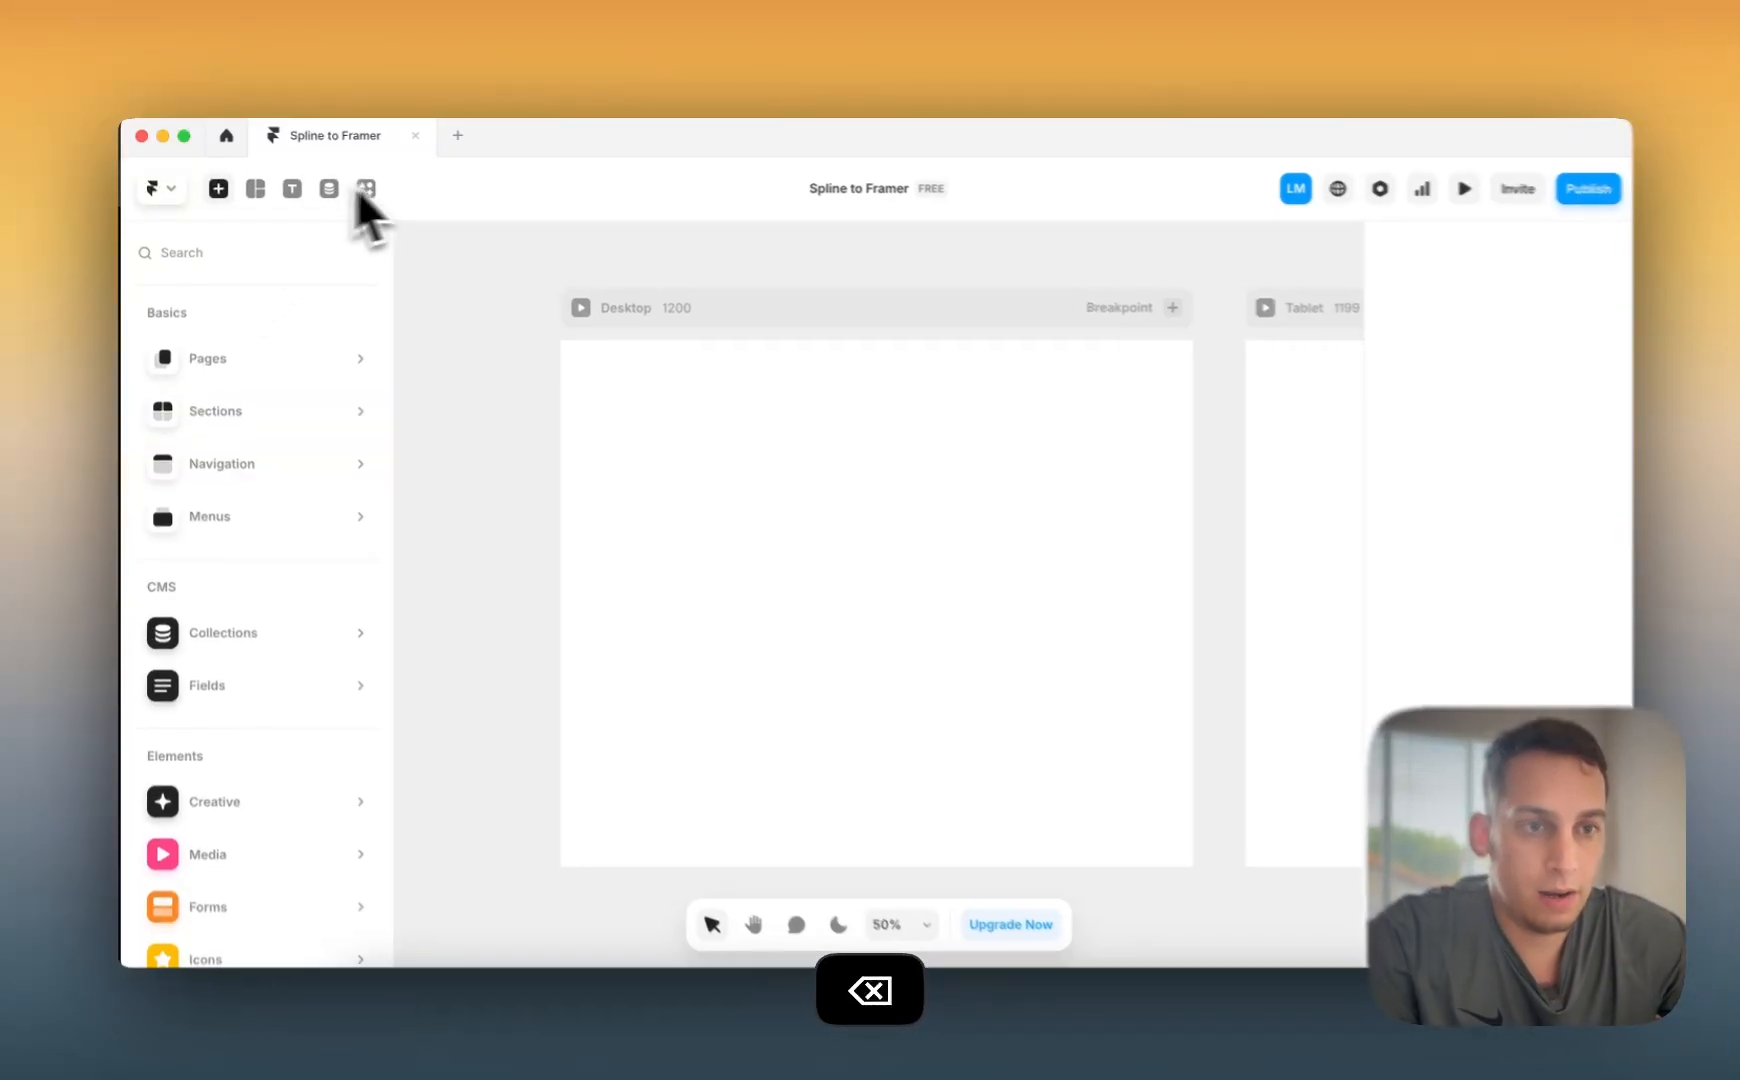
# - Search the Framer plugins for Spline and close the plugin search
pyautogui.click(364, 188)
pyautogui.write('splin')
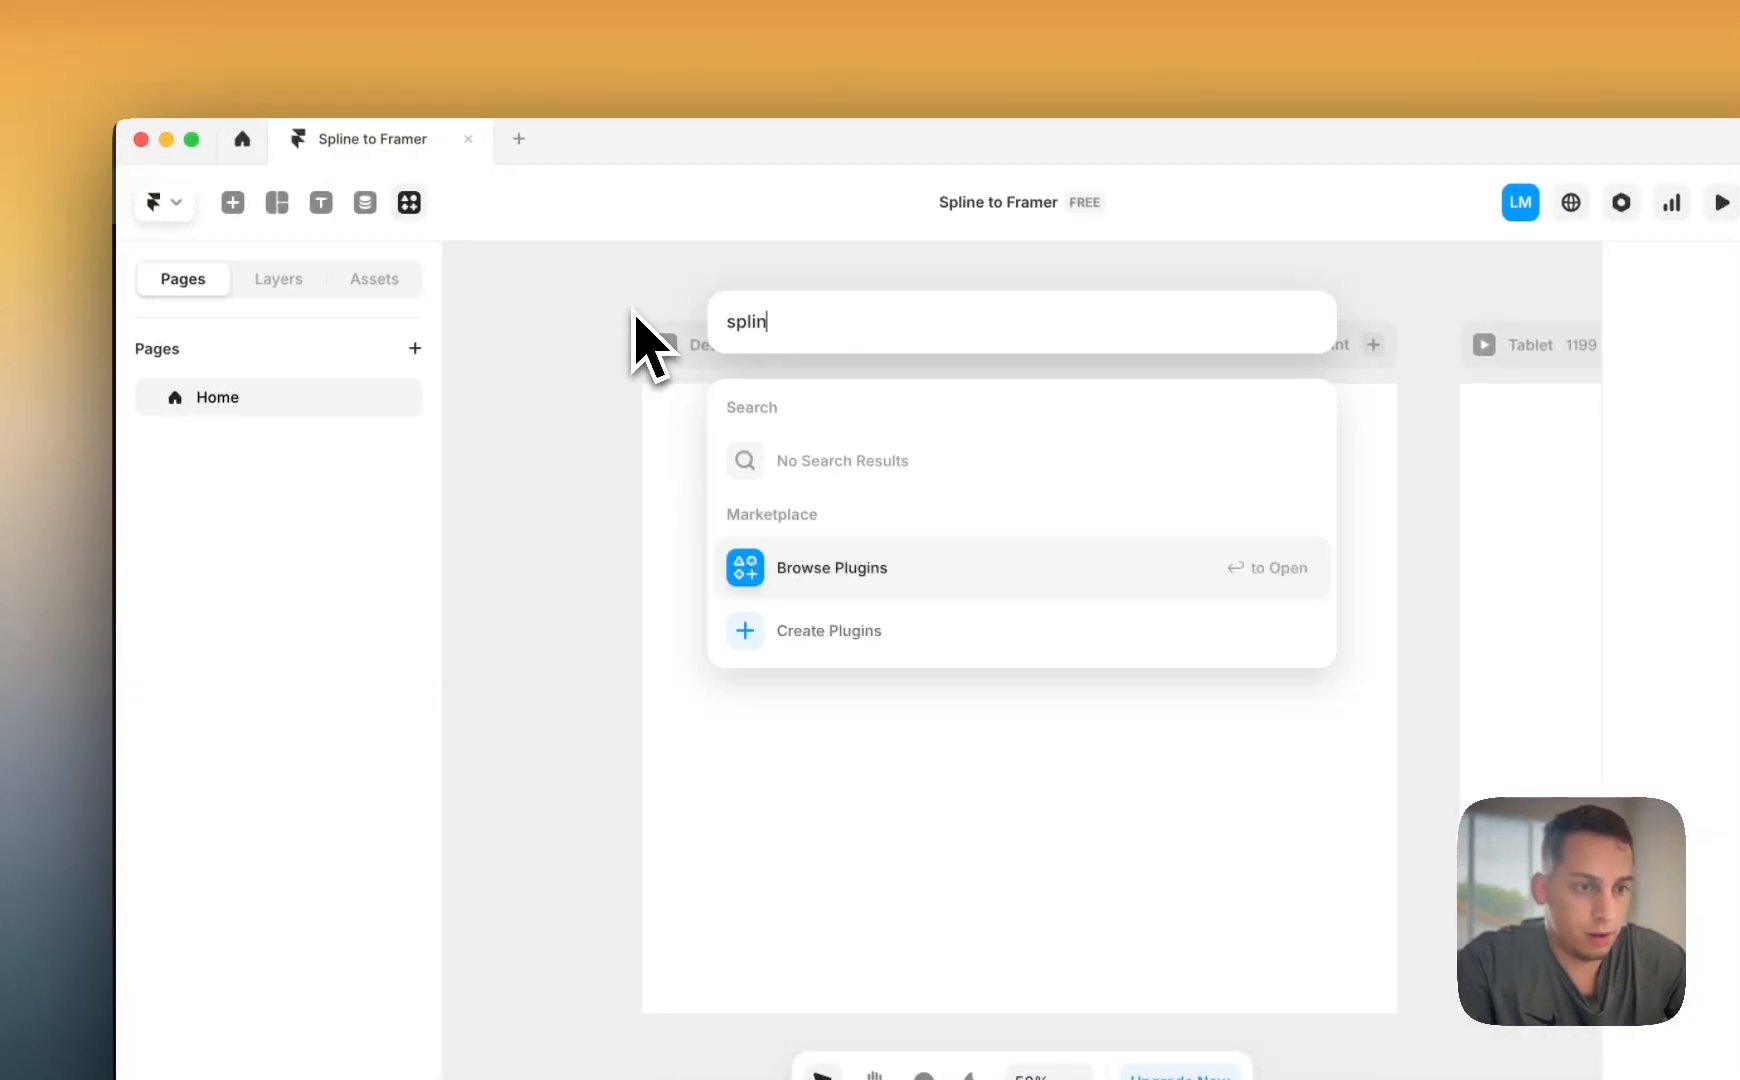
pyautogui.press('BackSpace')
pyautogui.press('BackSpace')
pyautogui.press('BackSpace')
pyautogui.press('BackSpace')
pyautogui.press('BackSpace')
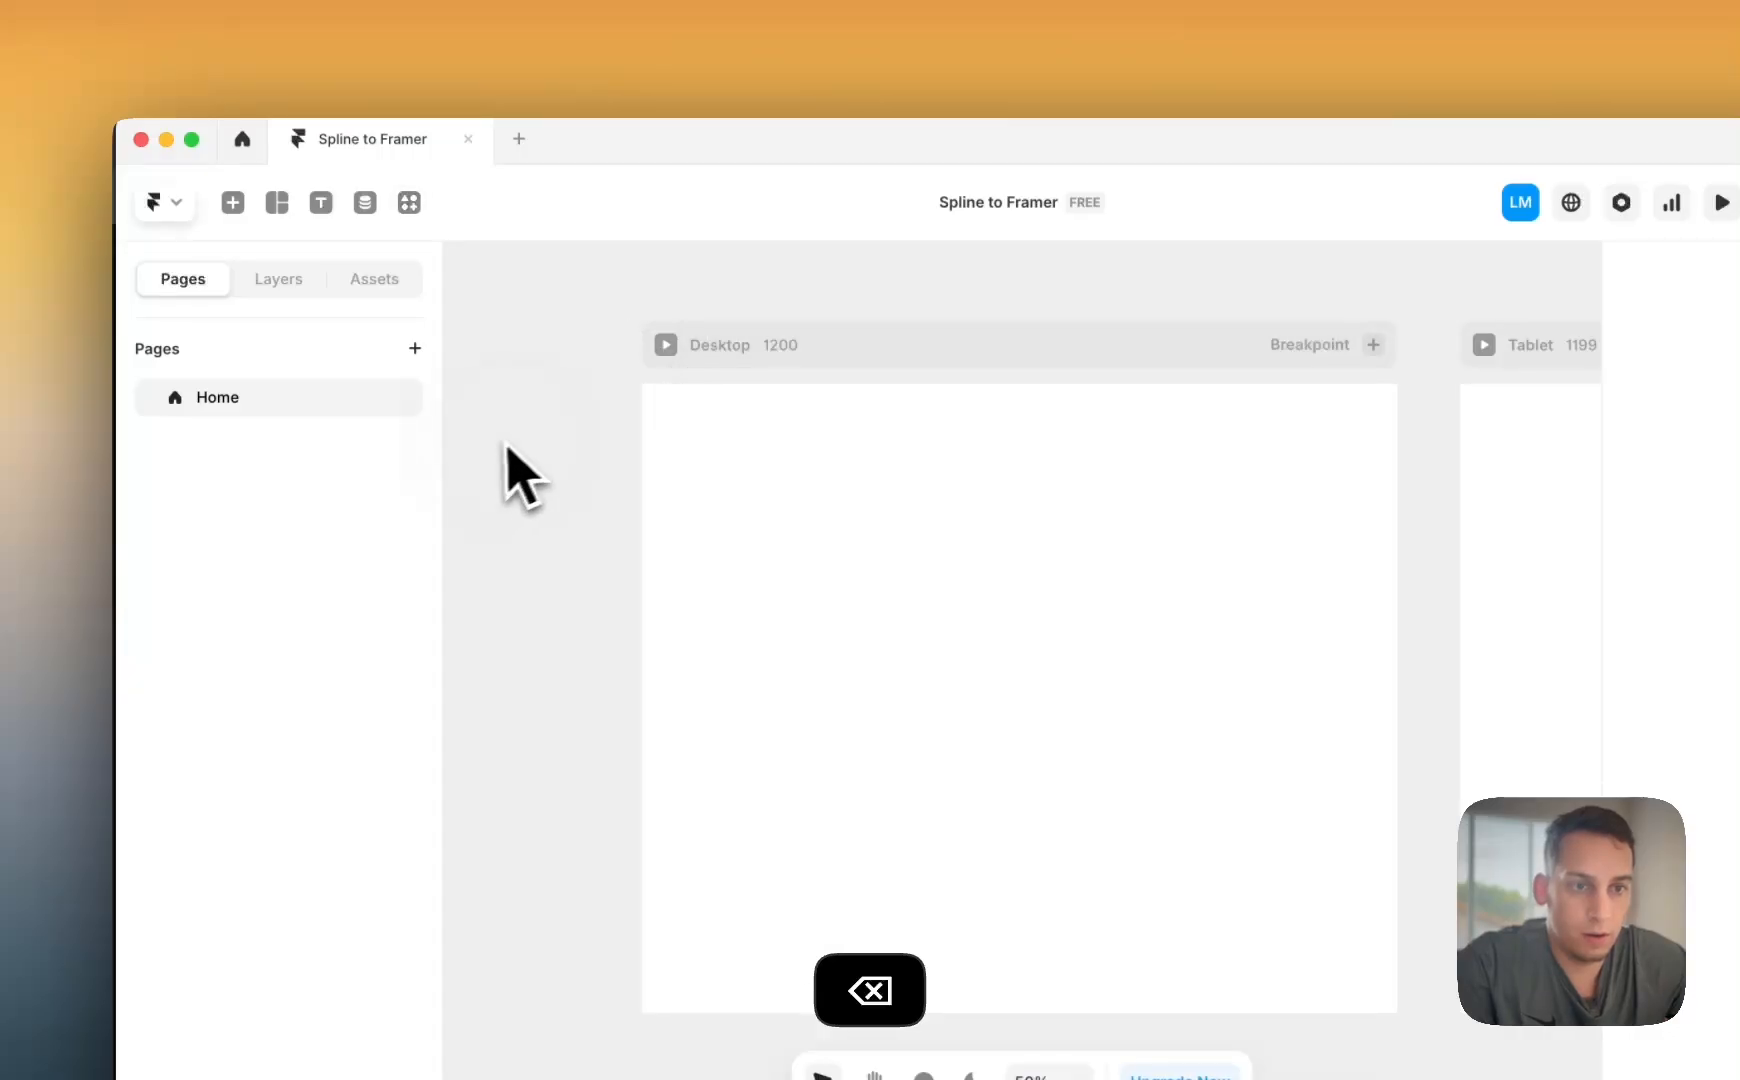
# - Search the insertable elements for 3d, clear the search and close the element list
pyautogui.click(233, 203)
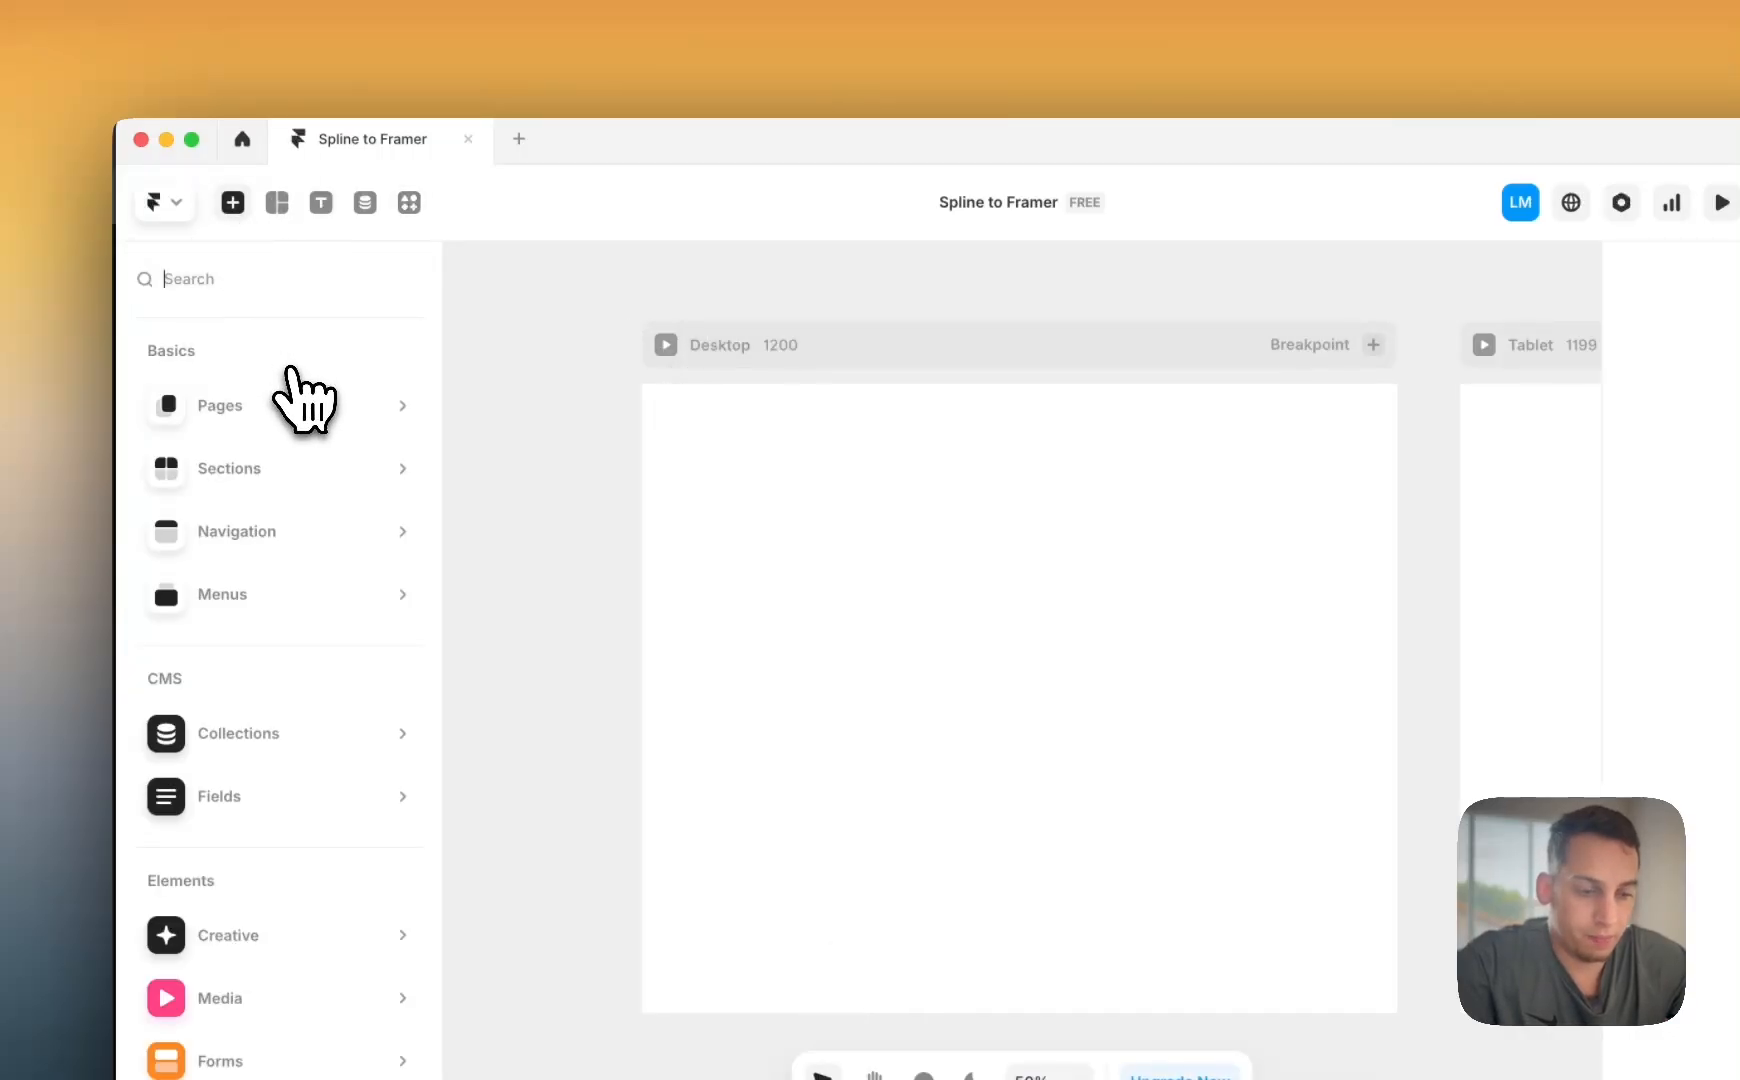
pyautogui.write('3d')
pyautogui.press('BackSpace')
pyautogui.press('BackSpace')
pyautogui.moveTo(291, 401)
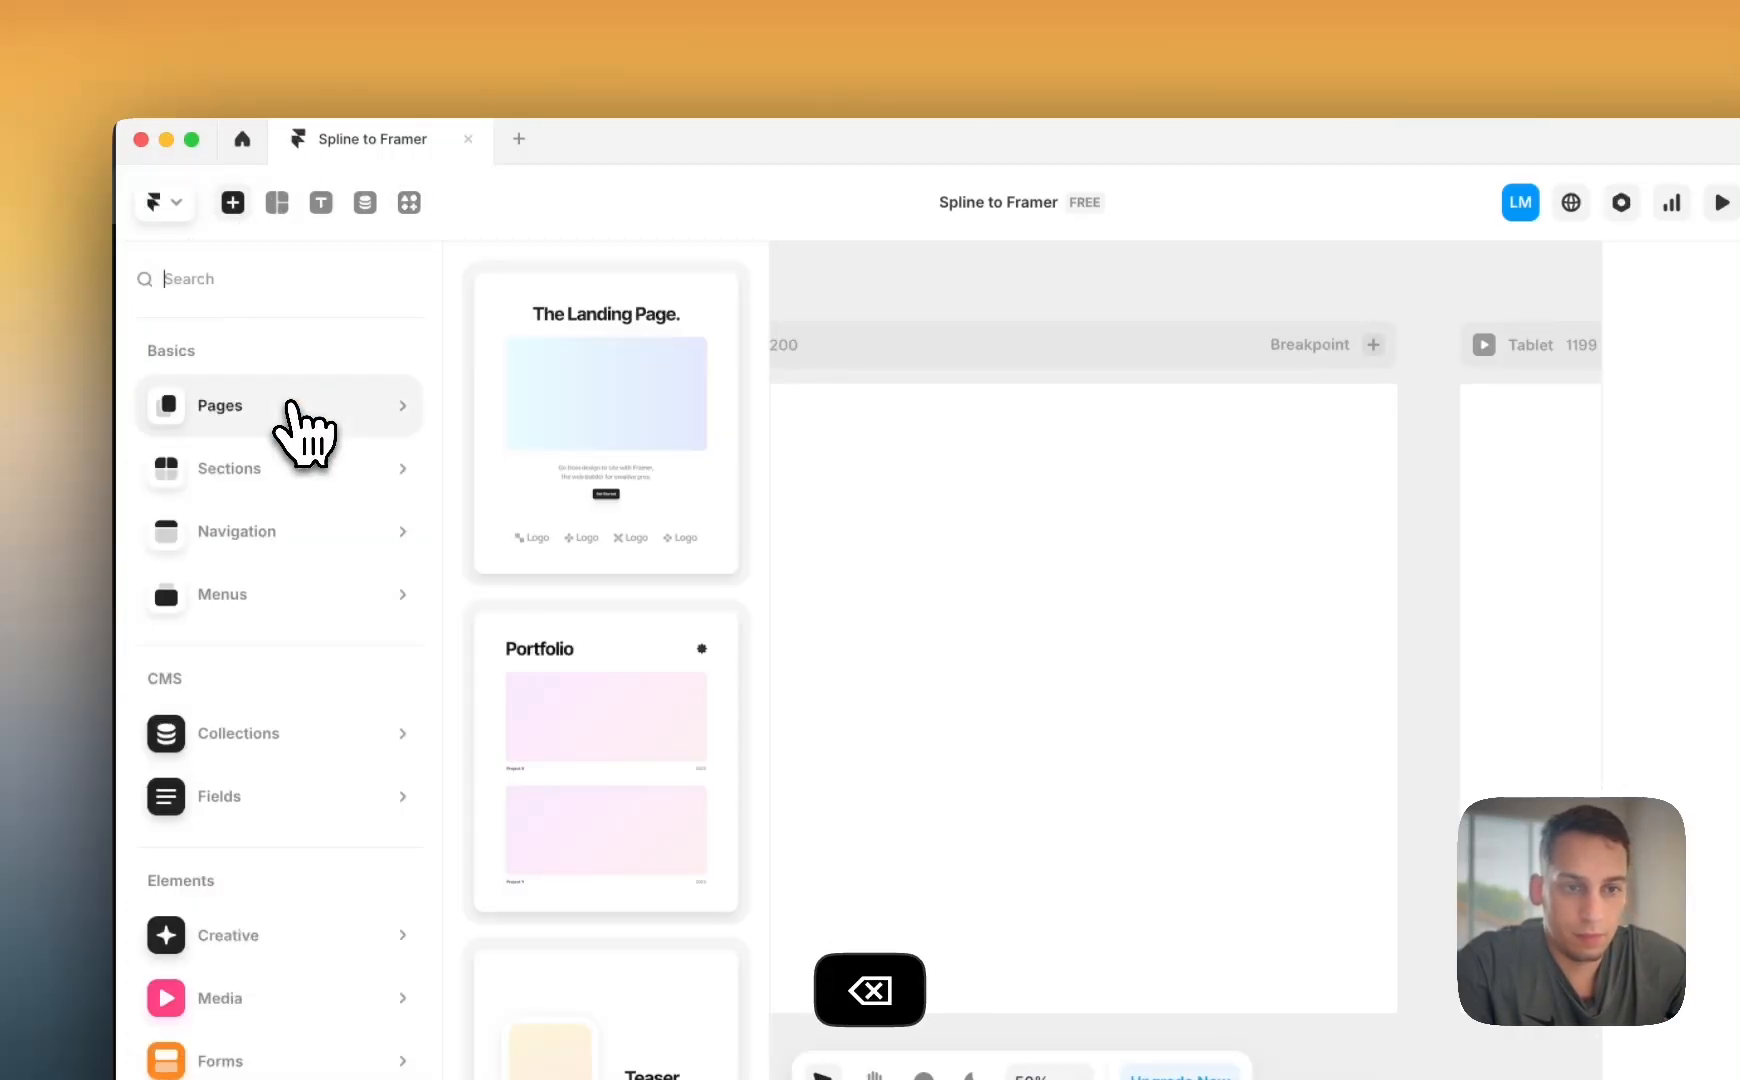
pyautogui.click(848, 318)
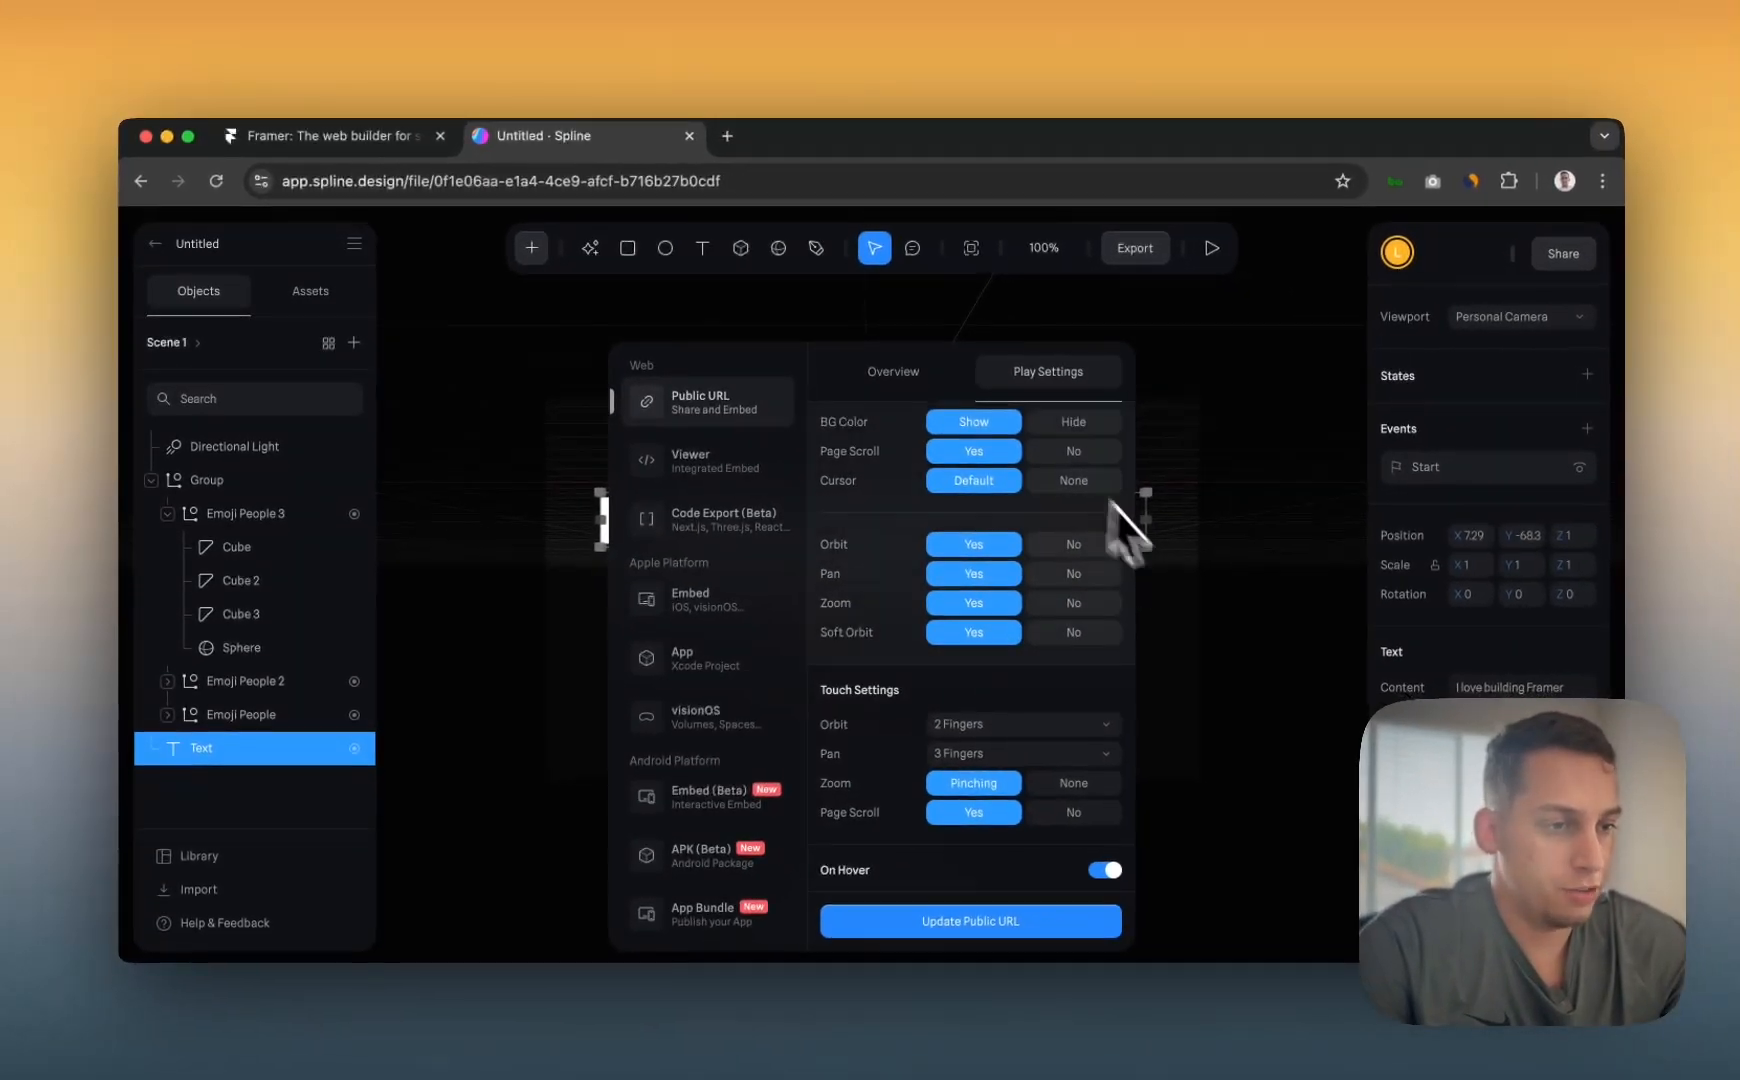
# - Copy the scene's public link from the Spline export overview
pyautogui.scroll(3, 905, 535)
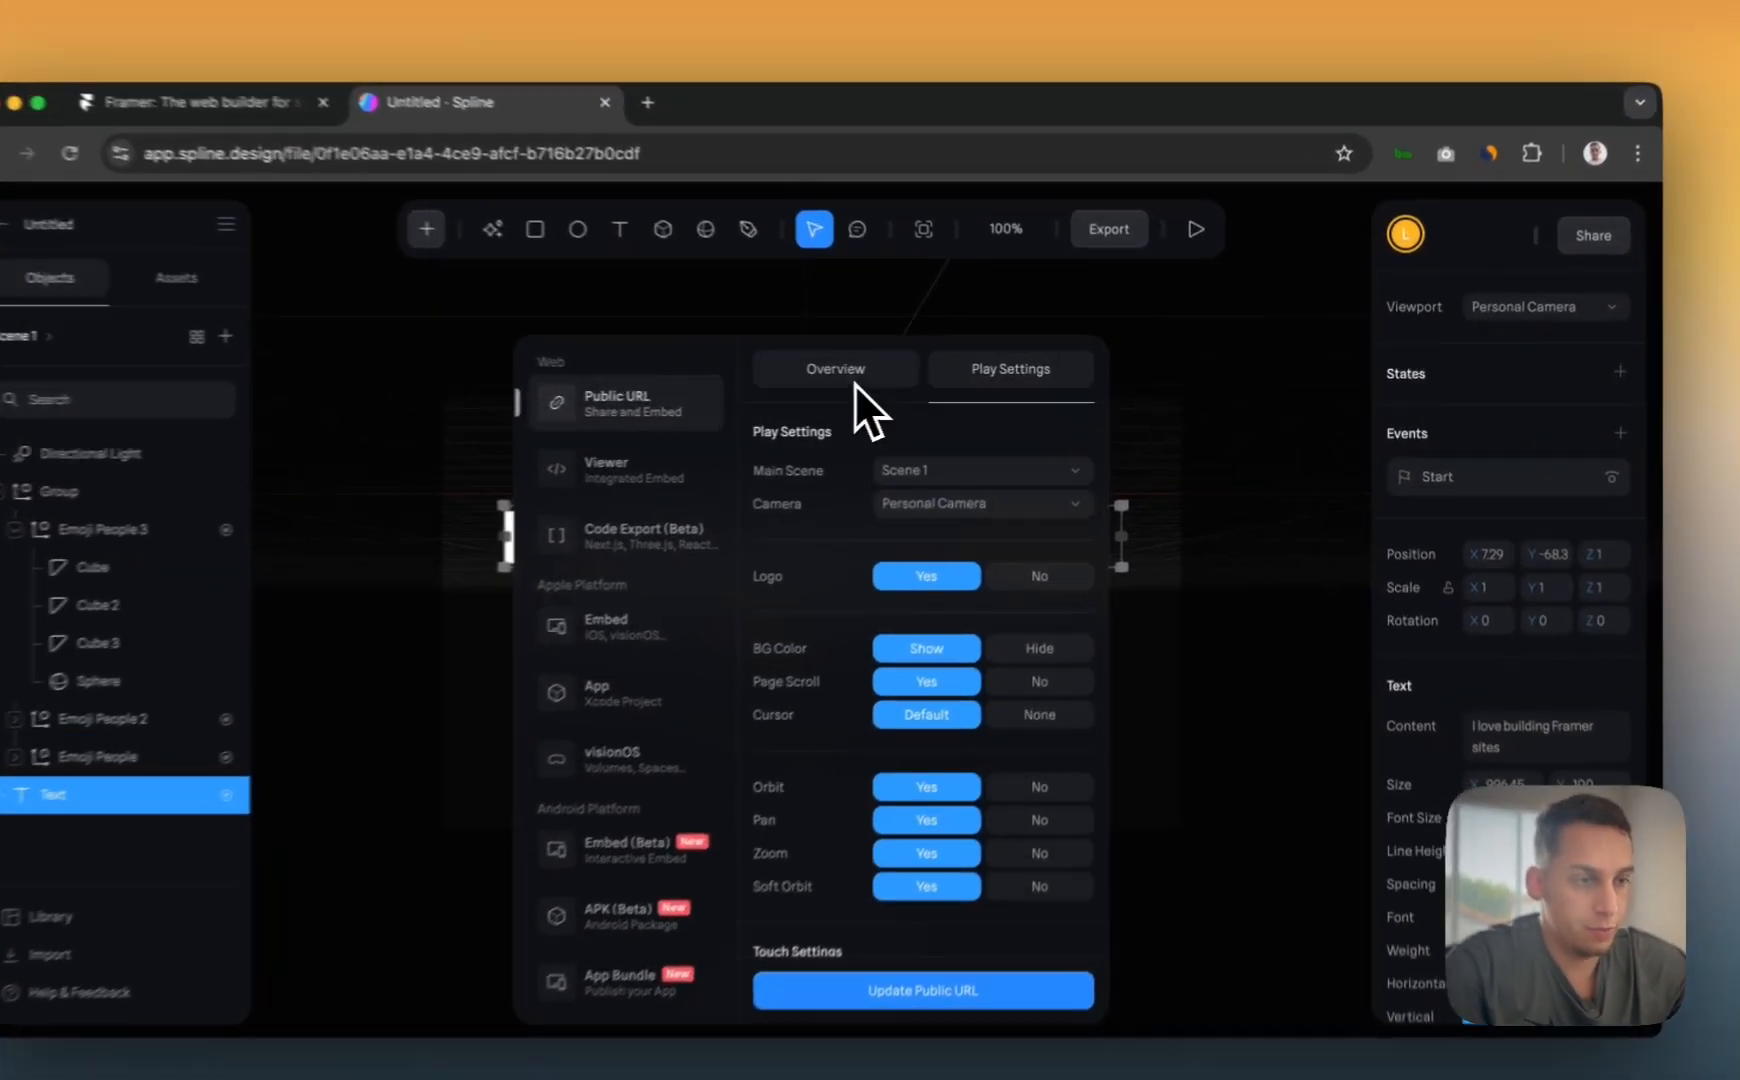
pyautogui.click(891, 371)
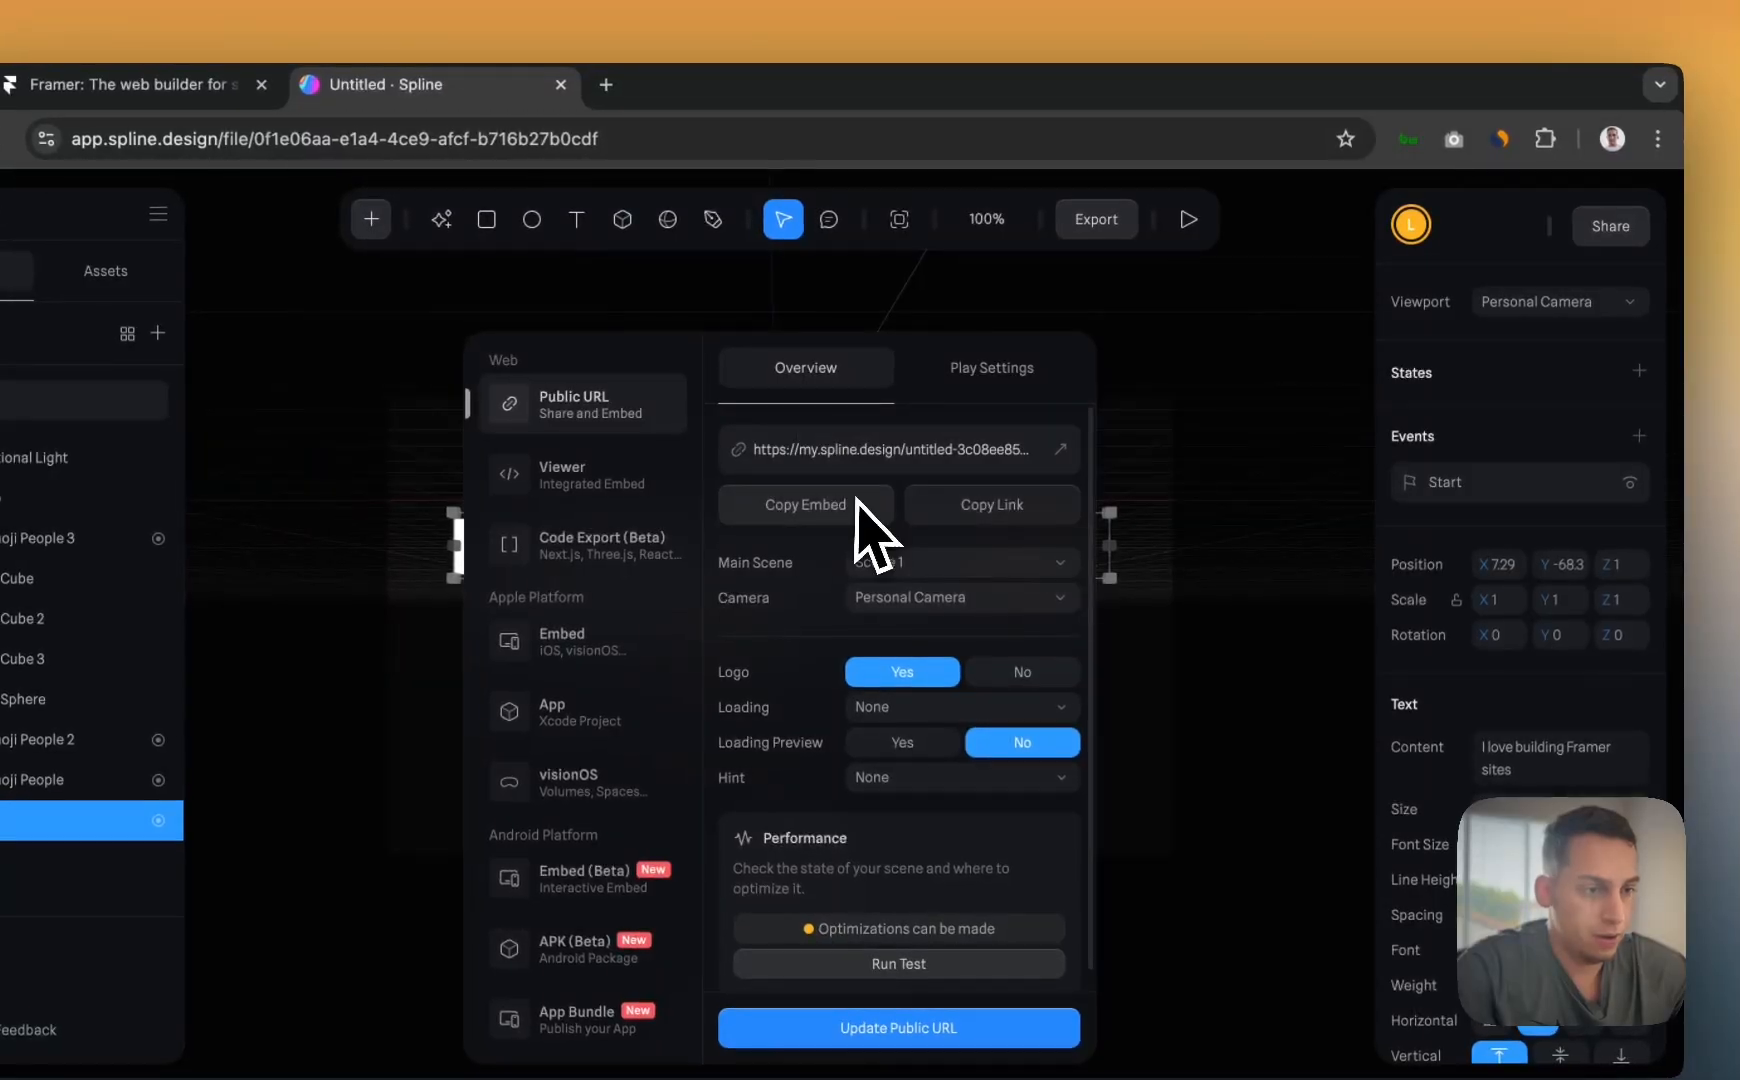
pyautogui.click(918, 485)
# - Try to turn off the logo in the export's play settings and dismiss the plan upgrade dialog
pyautogui.click(985, 370)
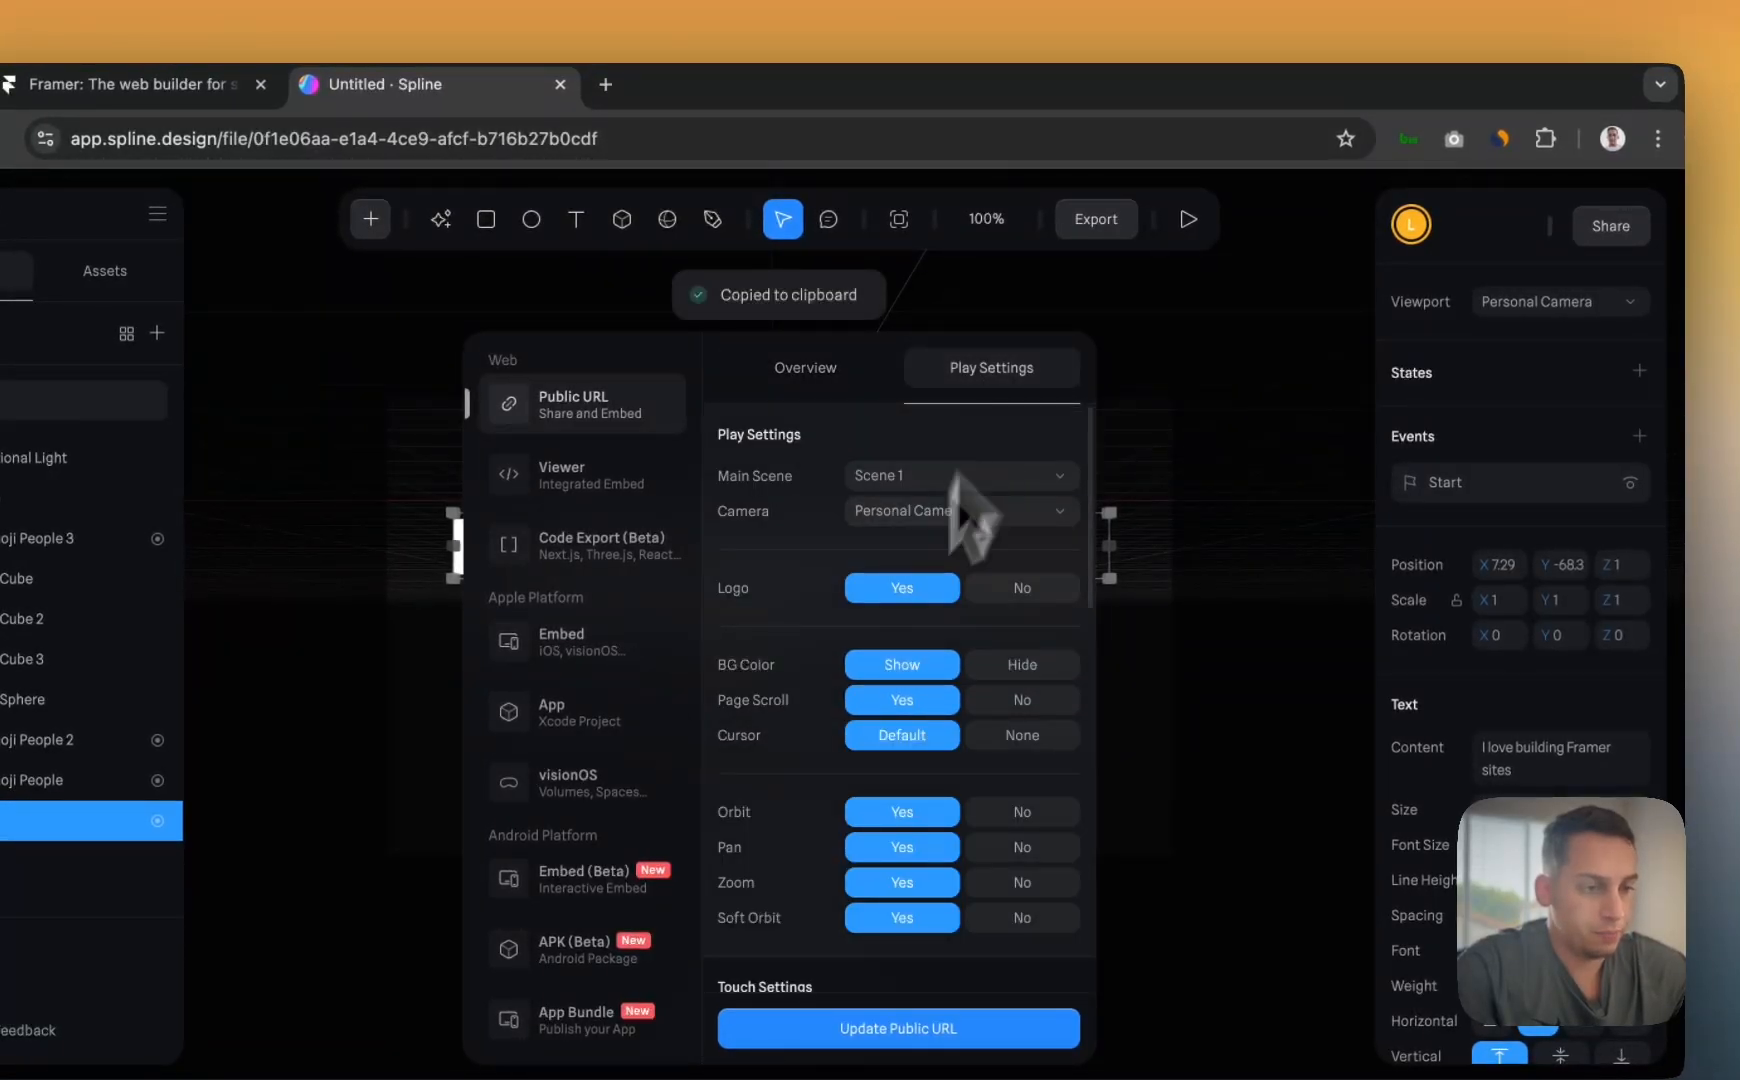
pyautogui.scroll(-2, 816, 777)
pyautogui.scroll(1, 818, 727)
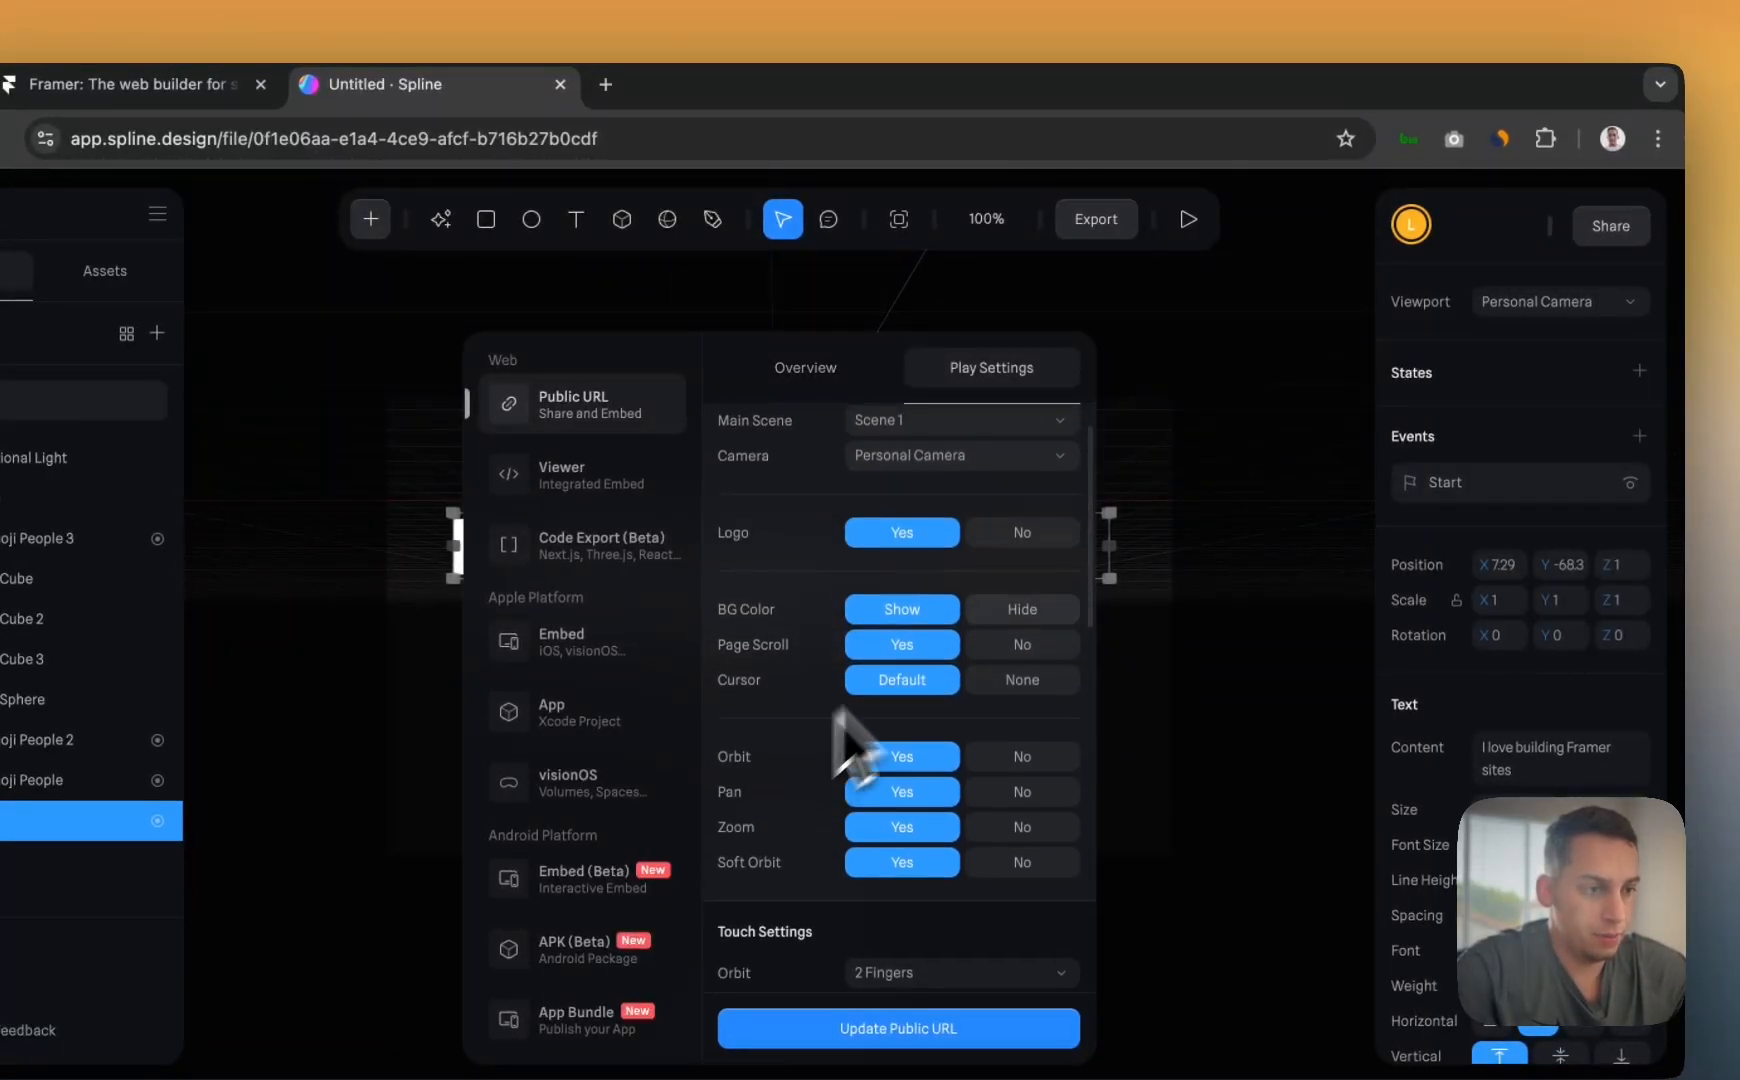
pyautogui.click(1022, 540)
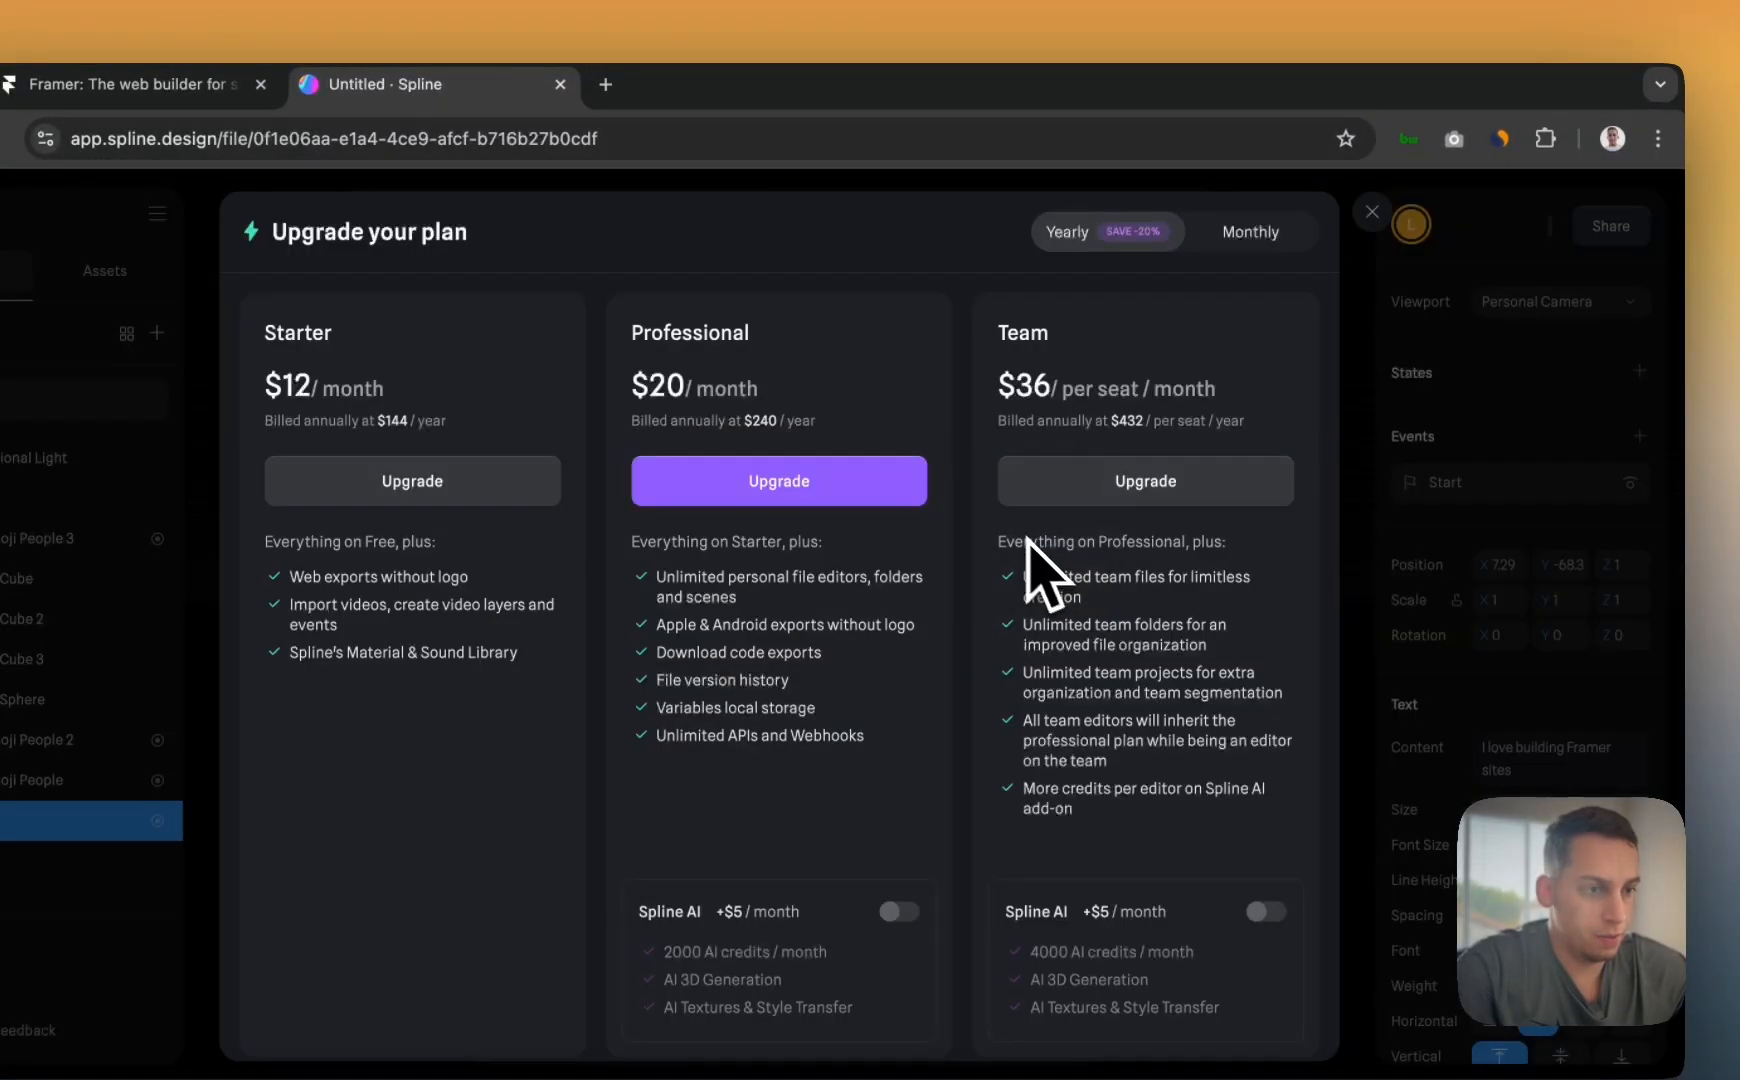
pyautogui.click(1379, 208)
# - Set Zoom to No in the play settings, keeping the background color shown
pyautogui.scroll(1, 1030, 592)
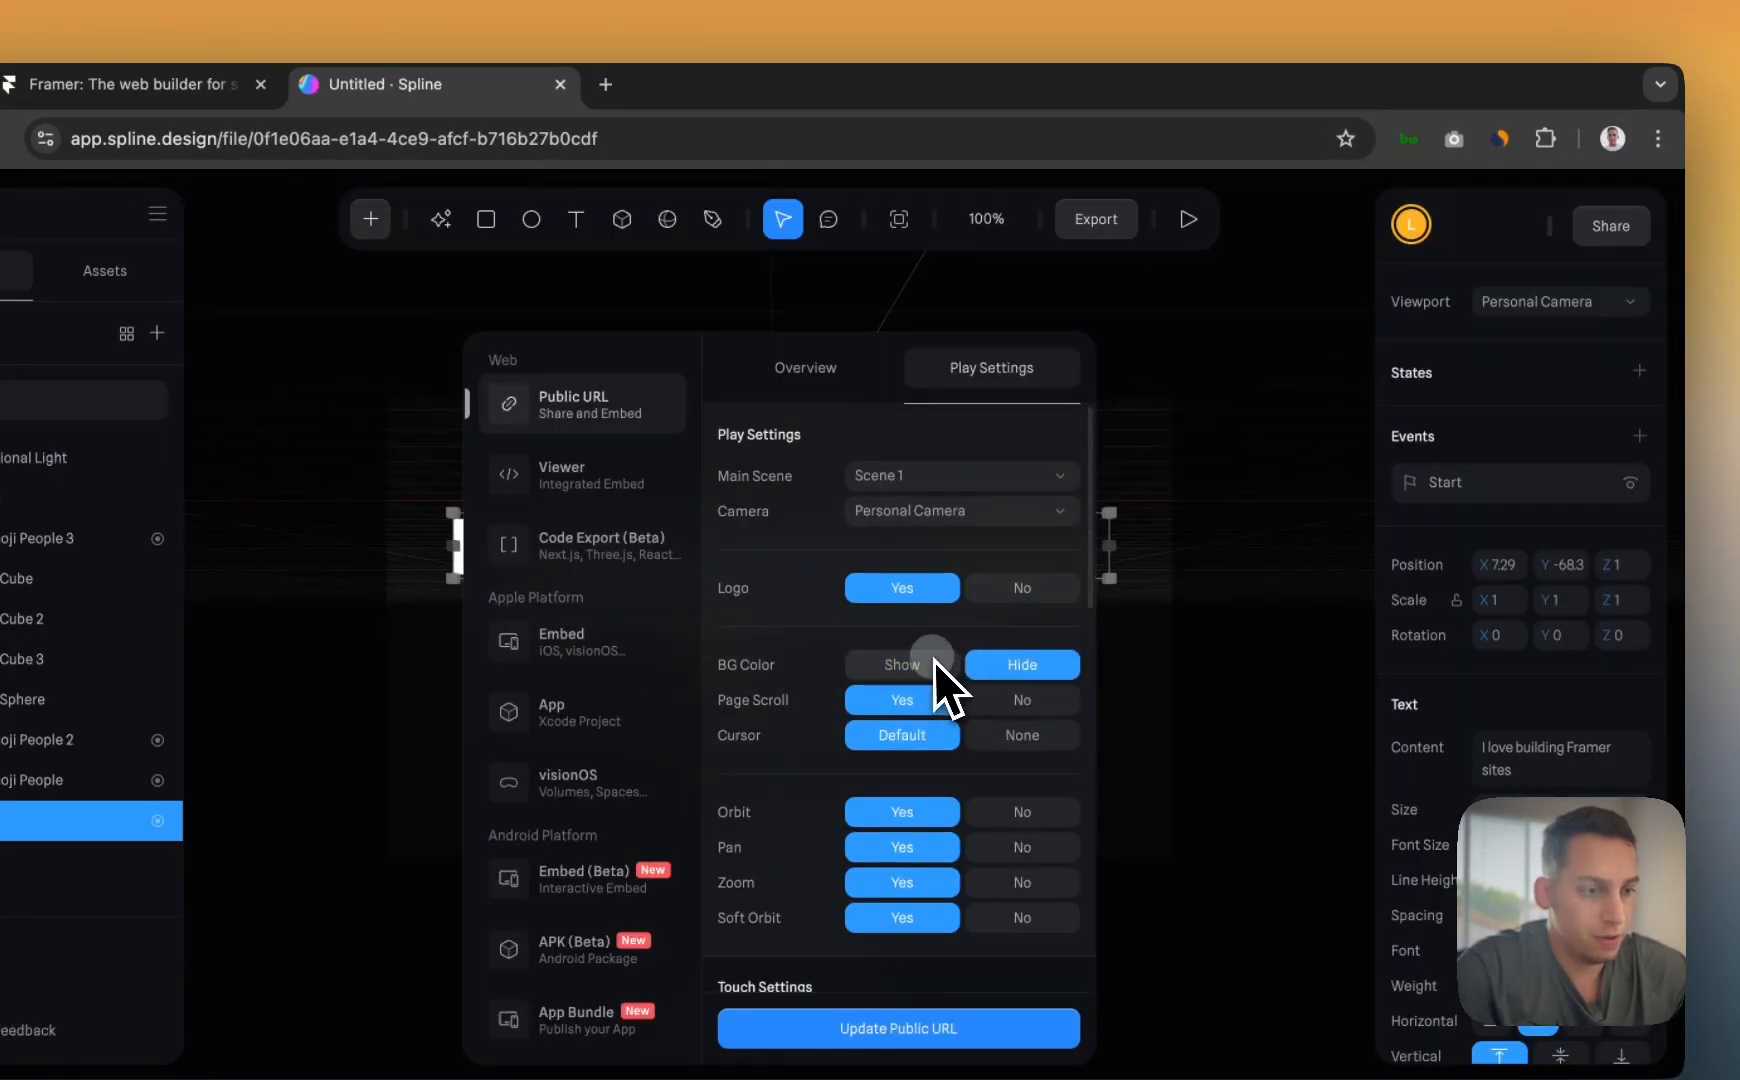
pyautogui.scroll(-2, 985, 750)
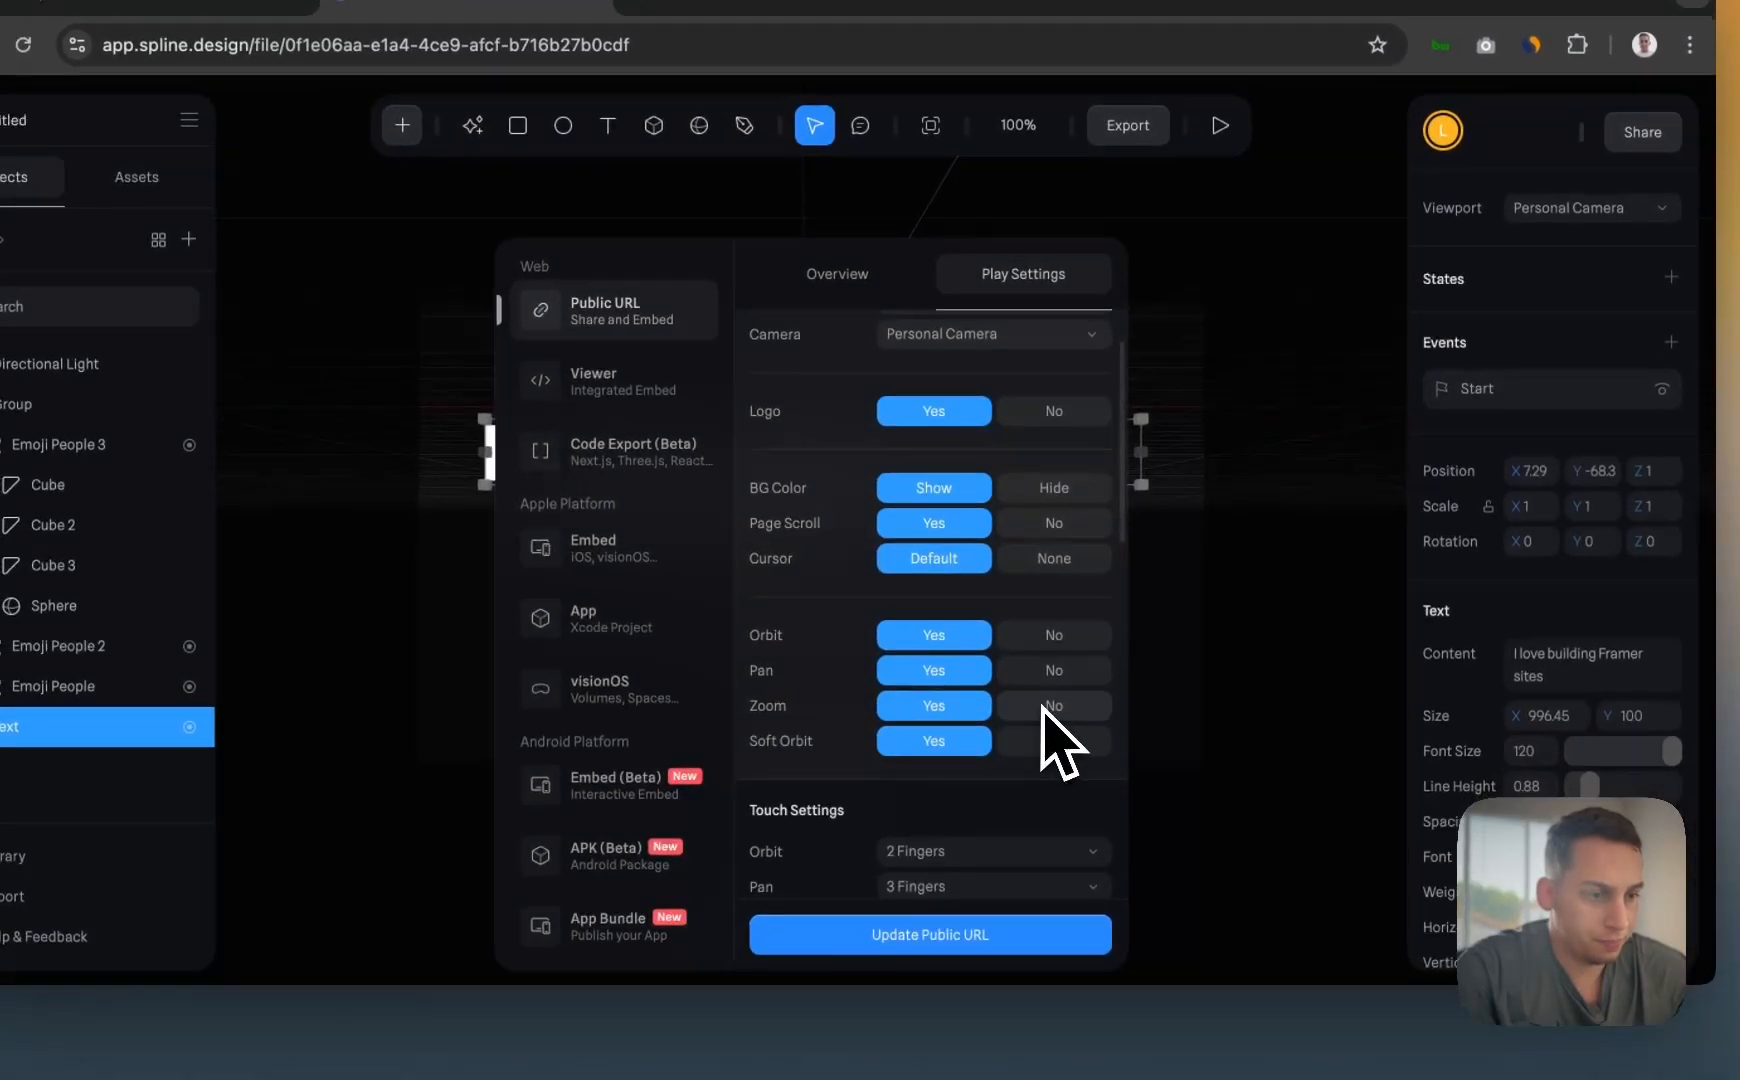
pyautogui.click(1021, 799)
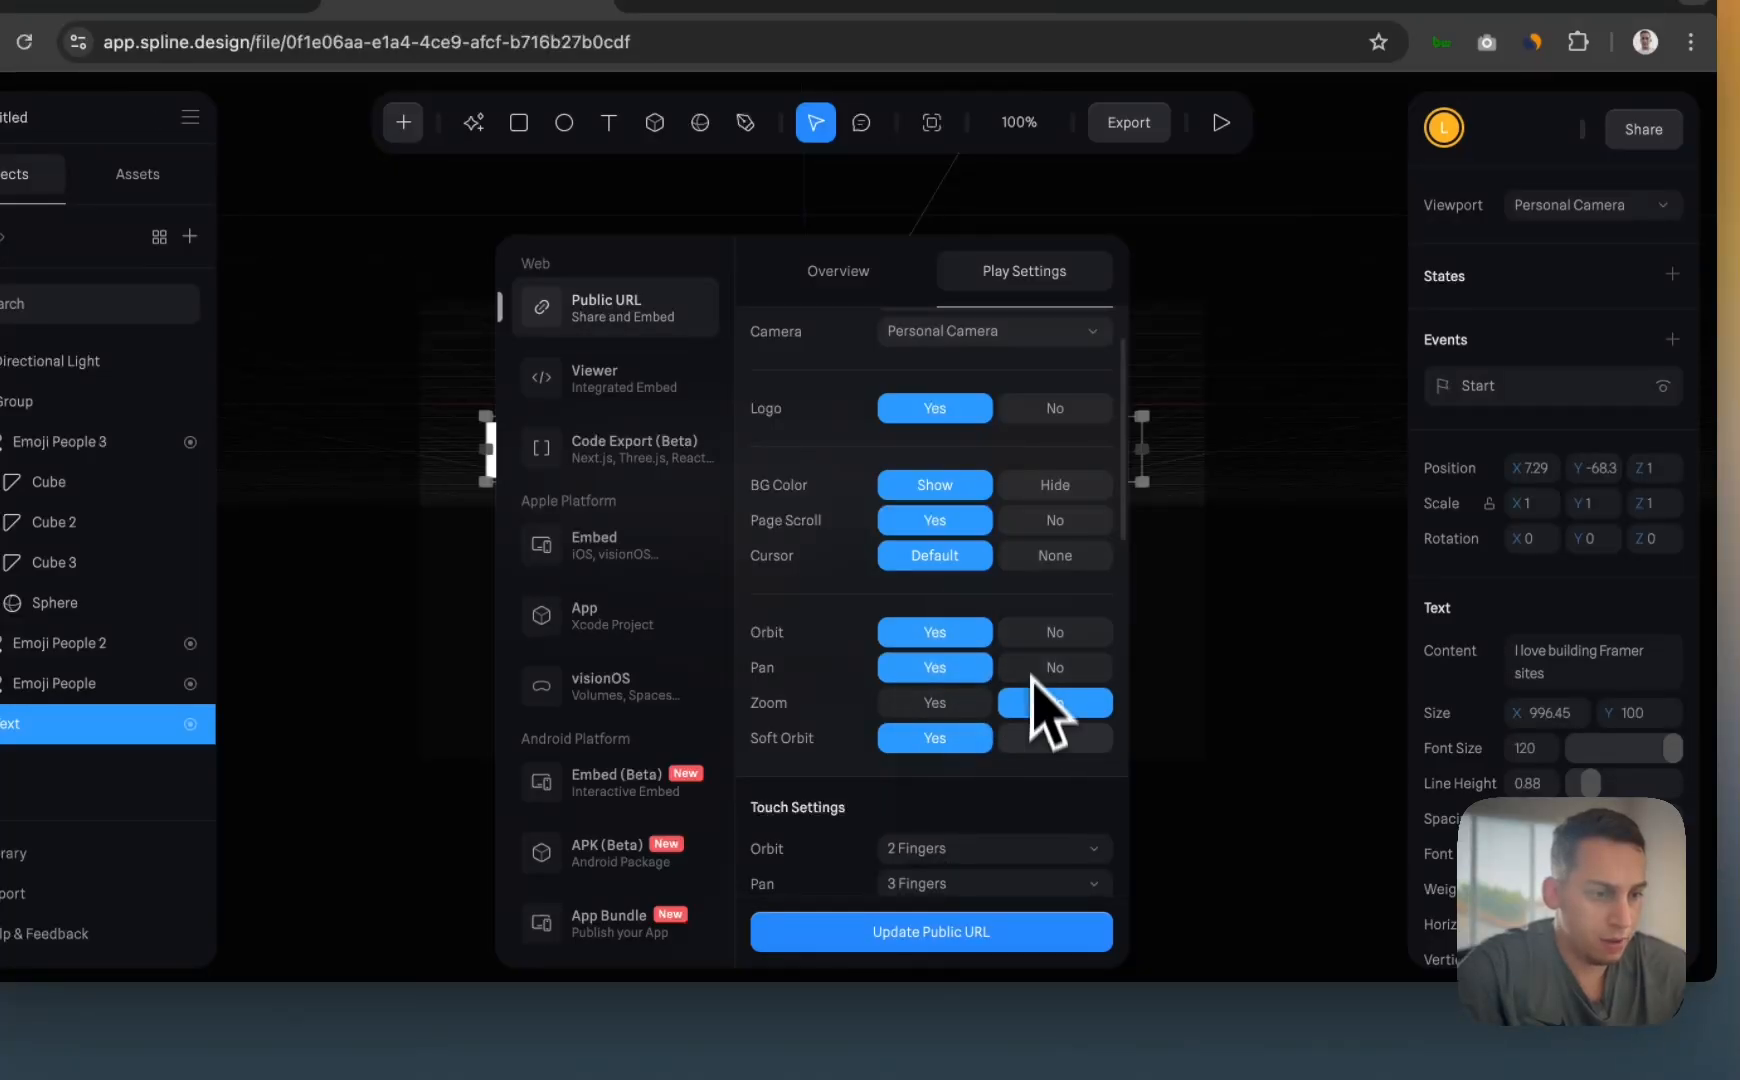
pyautogui.scroll(-5, 1028, 738)
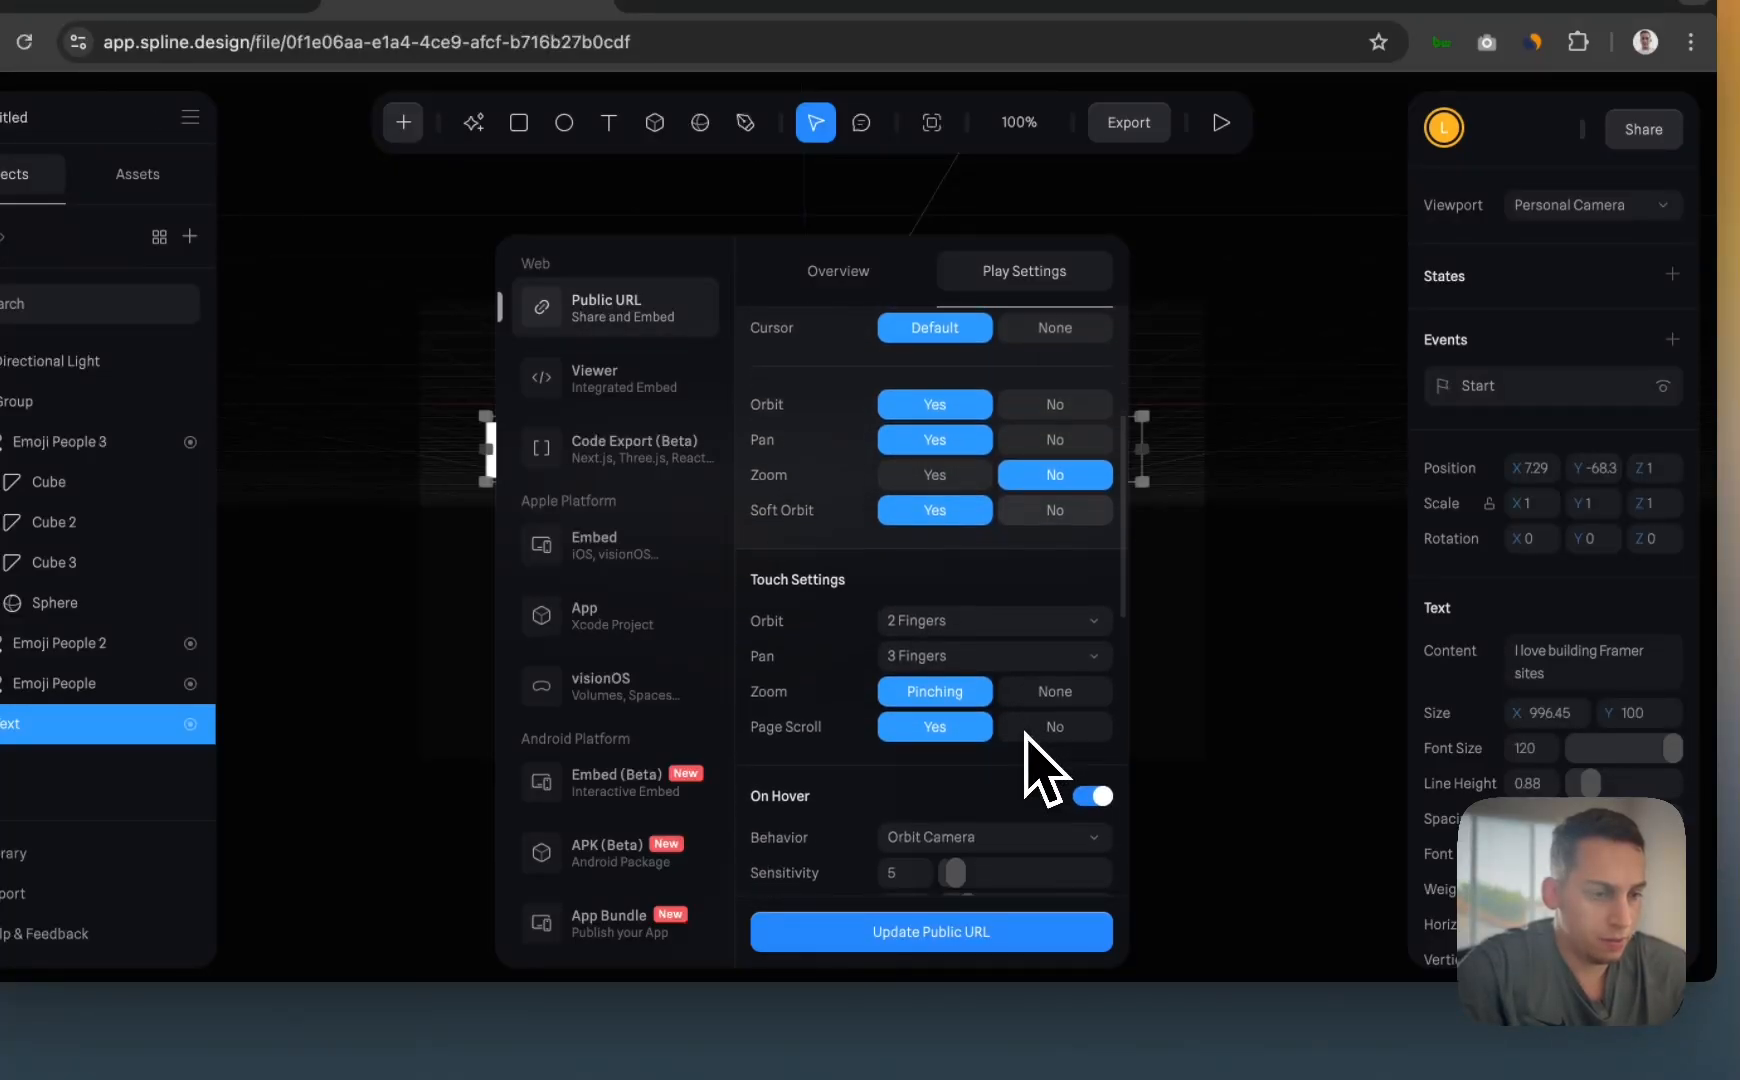
# - Update the scene's public URL and copy its link from the export overview
pyautogui.click(916, 935)
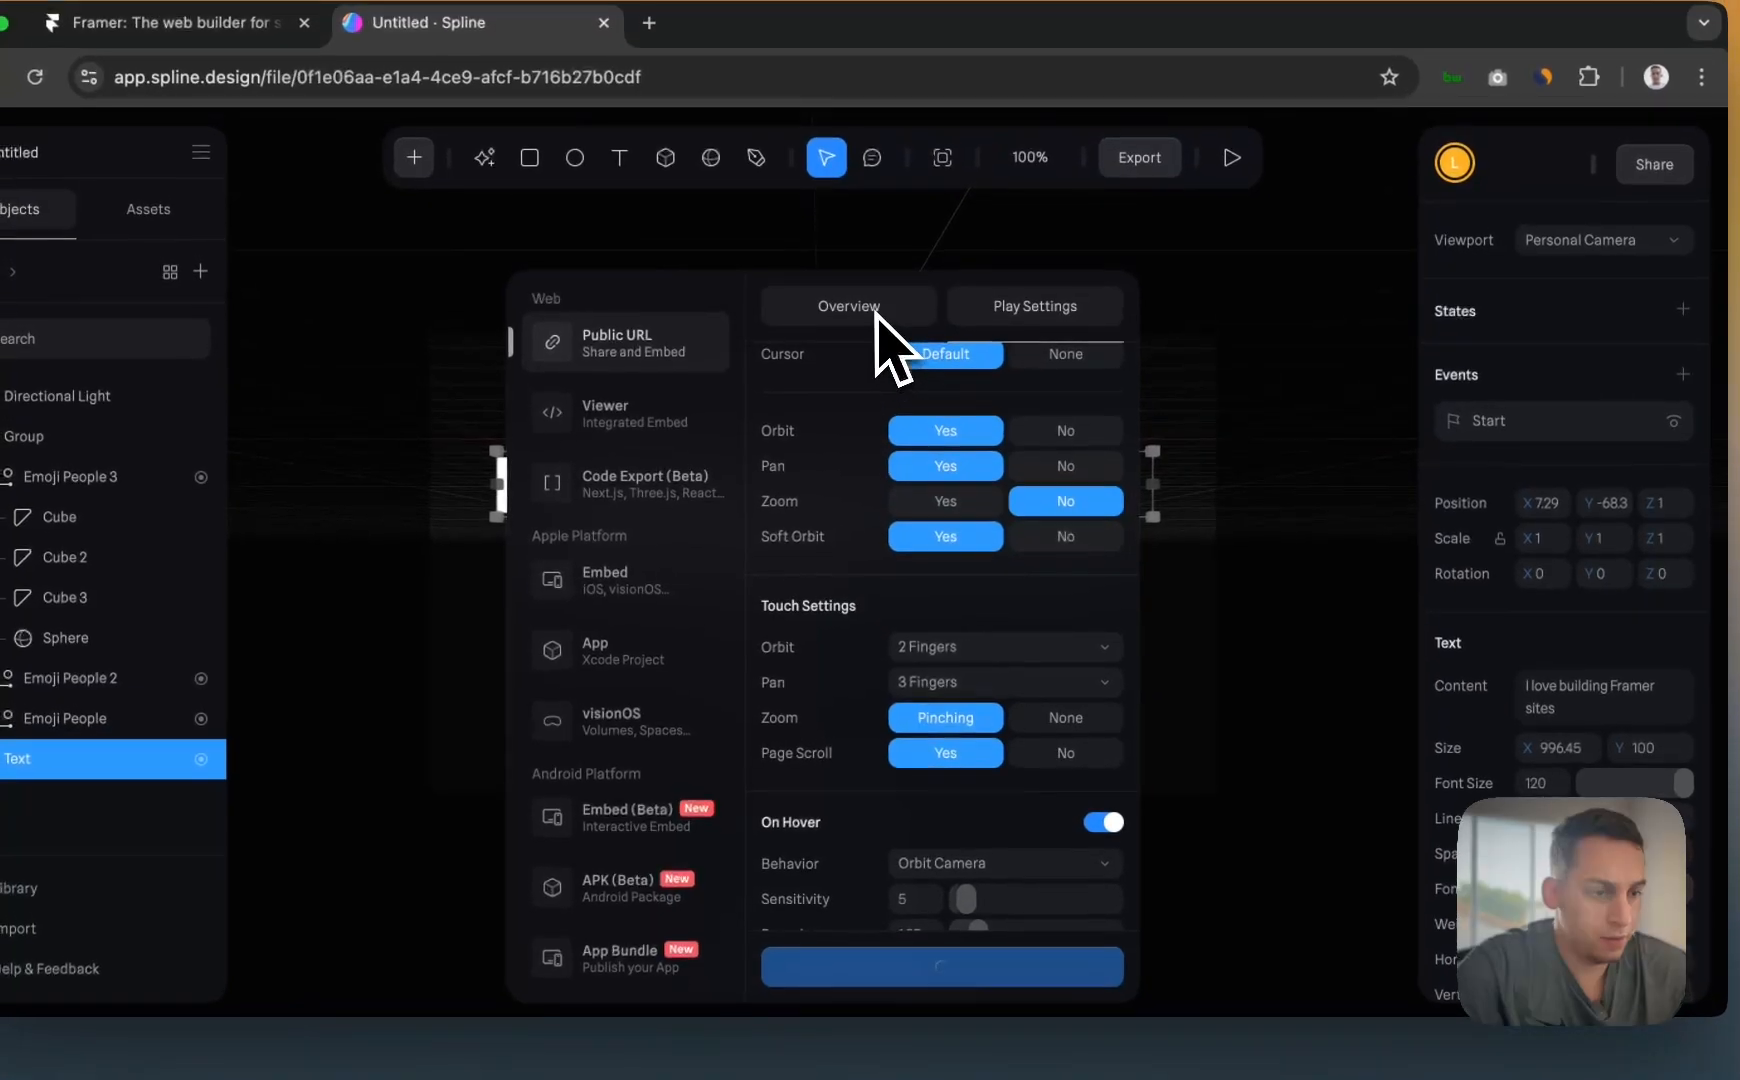
pyautogui.click(876, 316)
pyautogui.click(1003, 435)
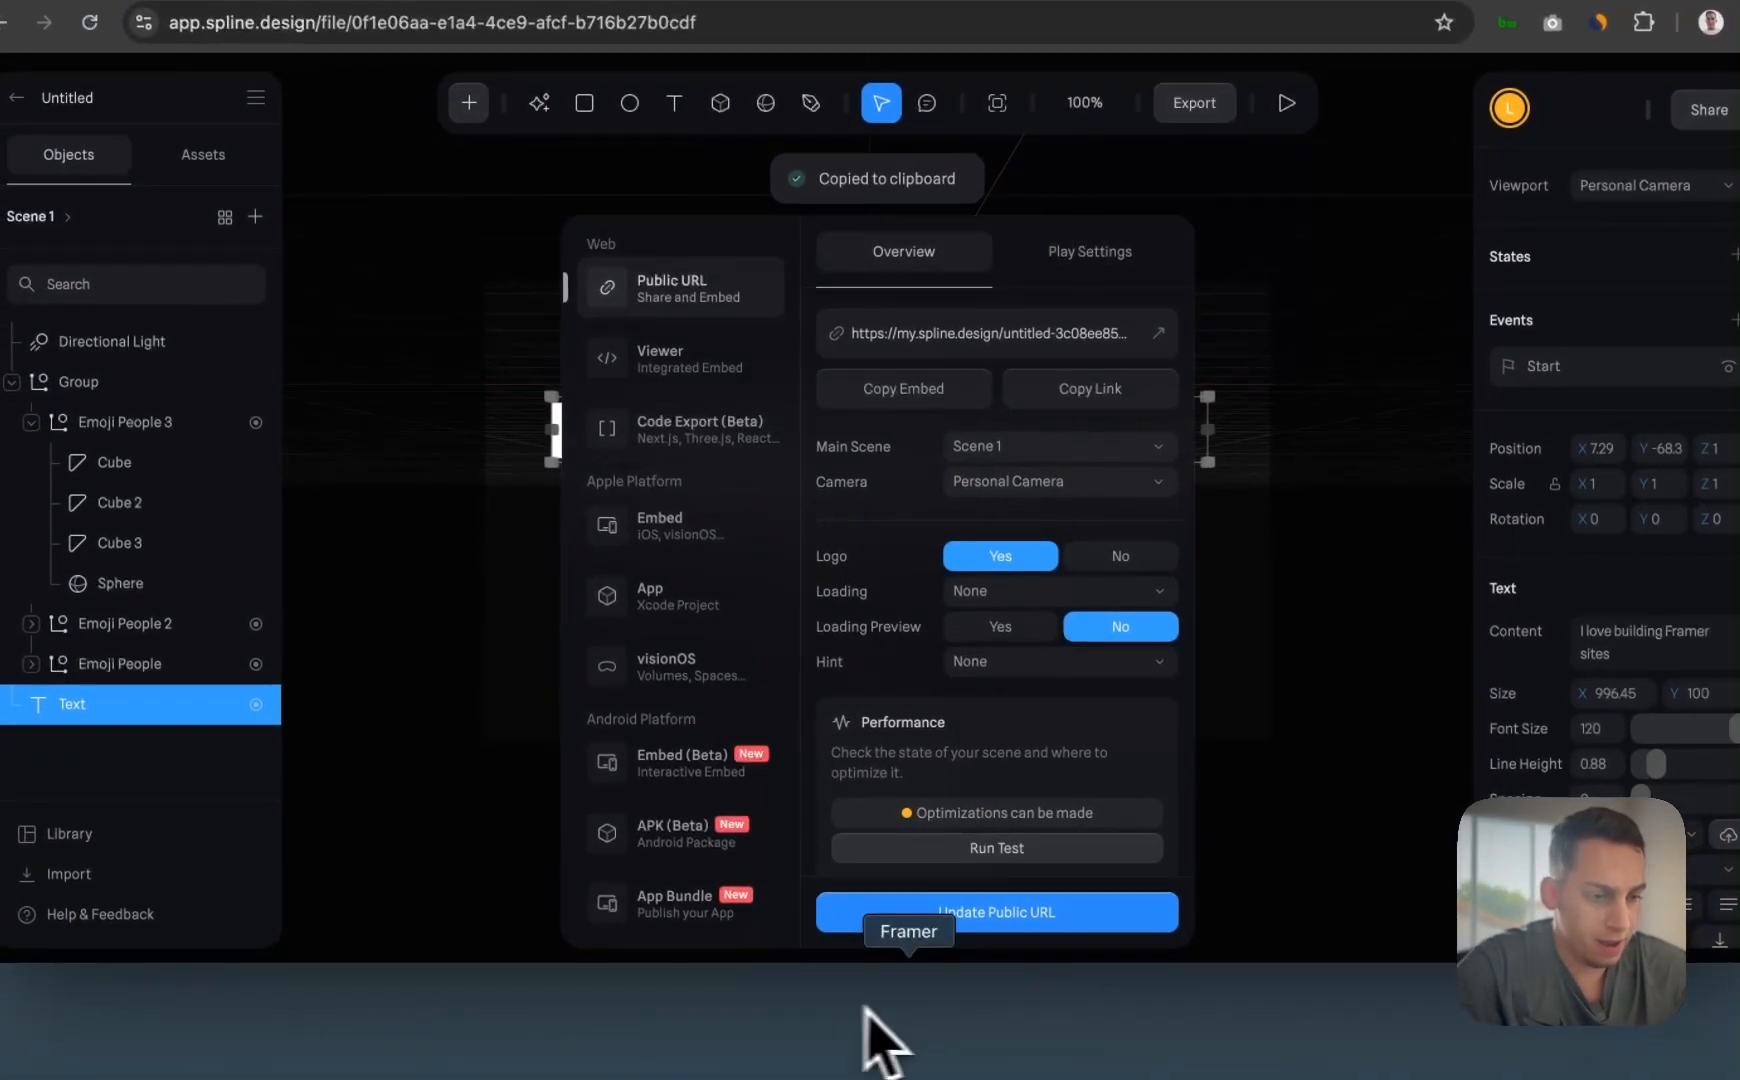
# - Switch to Framer, find the Embed element, place it on the Desktop page and show its URL setting
pyautogui.click(905, 1018)
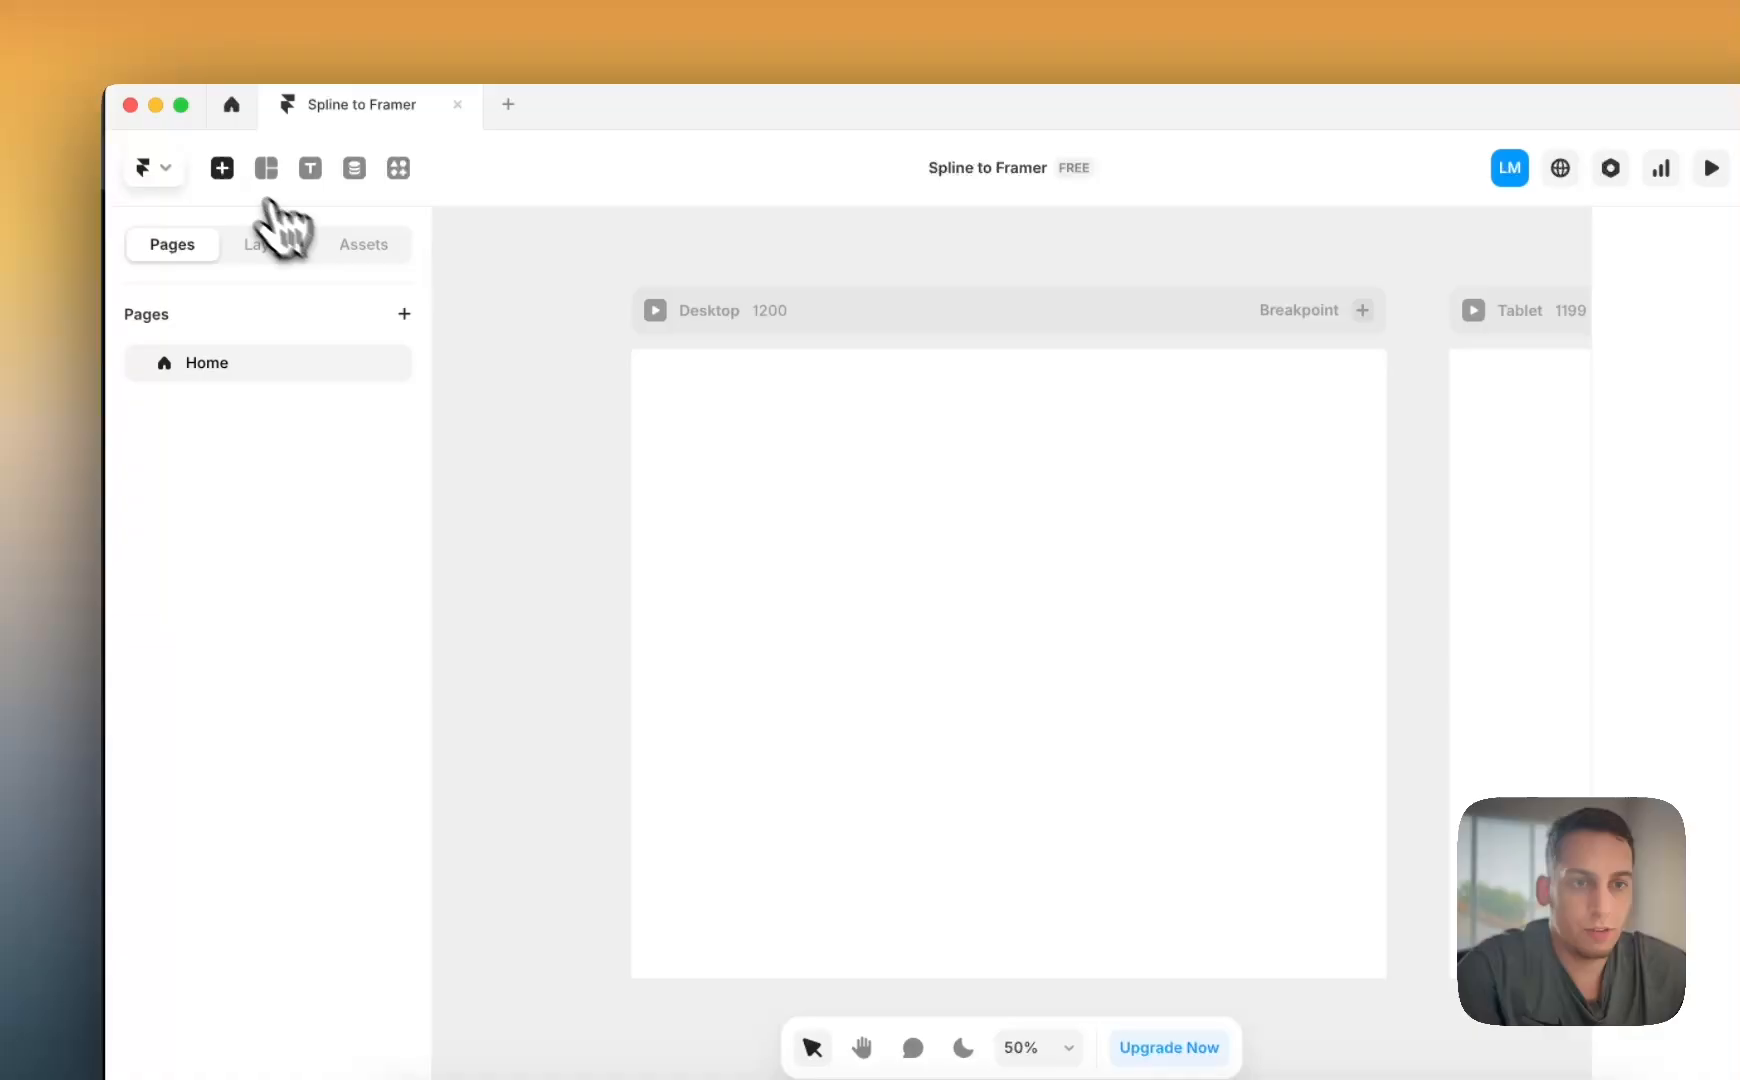
pyautogui.click(222, 168)
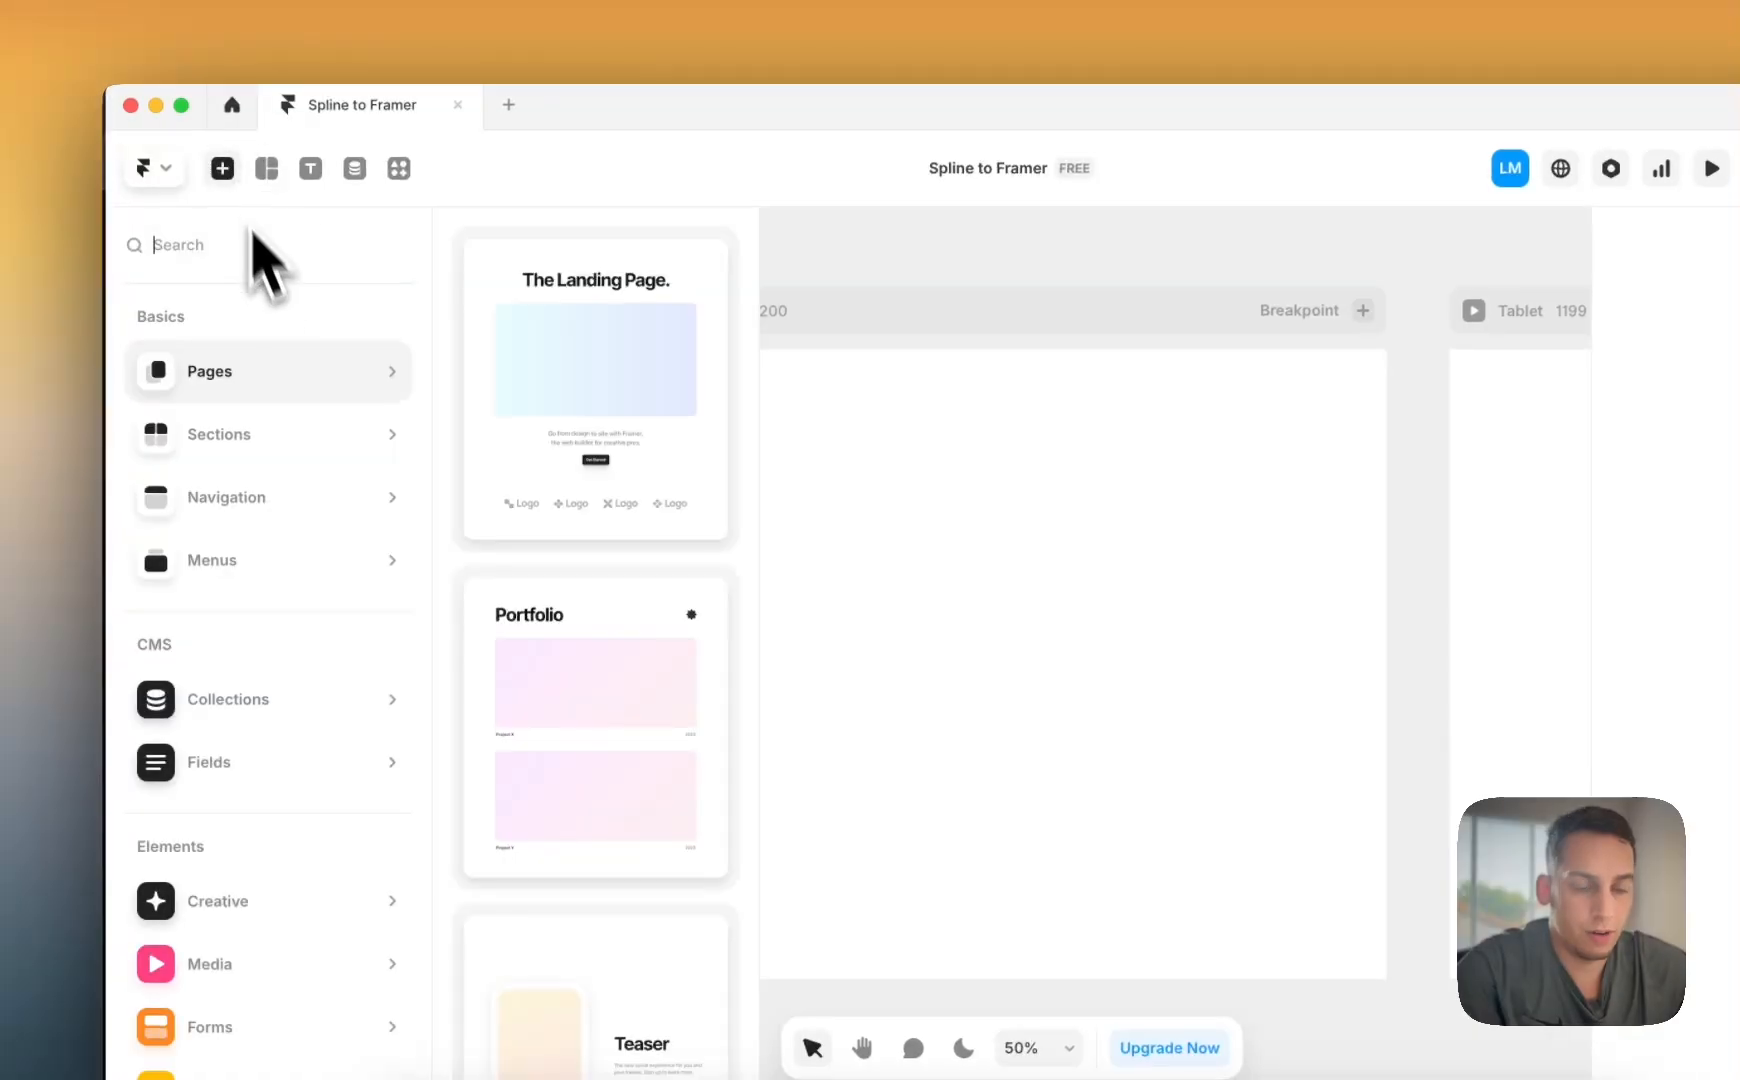
pyautogui.write('embed')
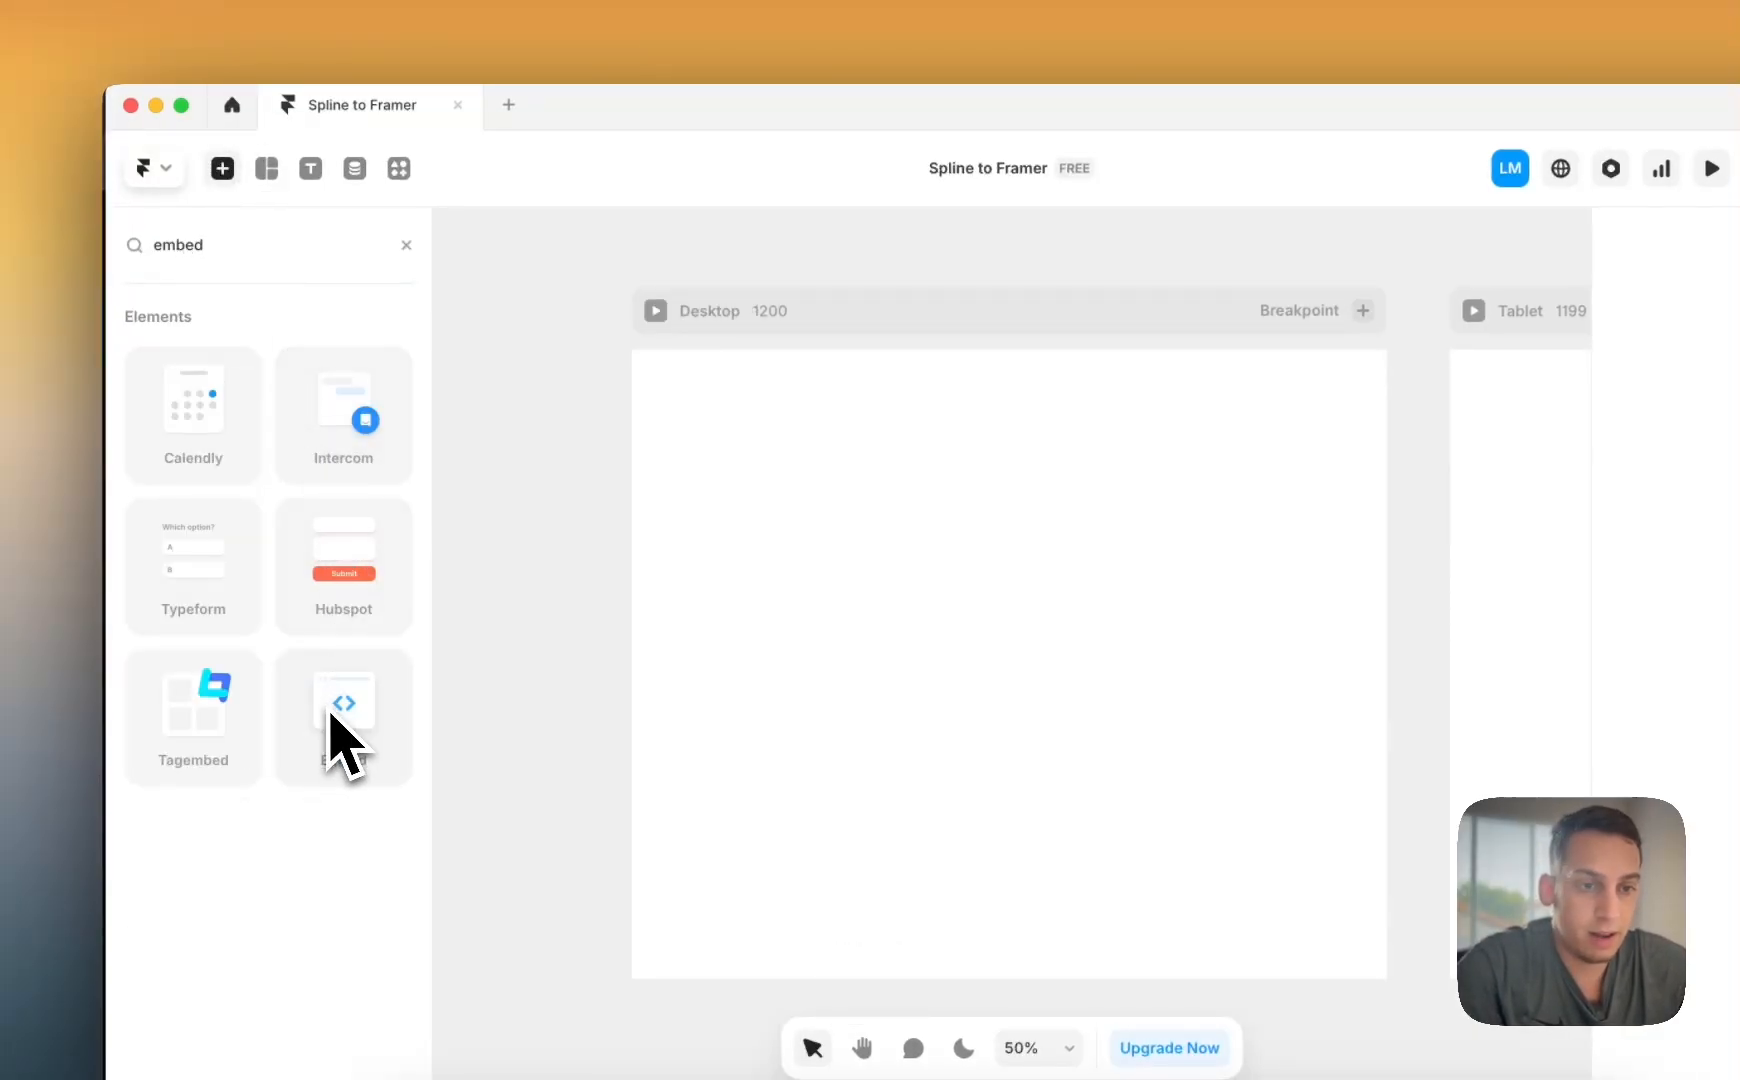
pyautogui.moveTo(343, 740); pyautogui.dragTo(1207, 597)
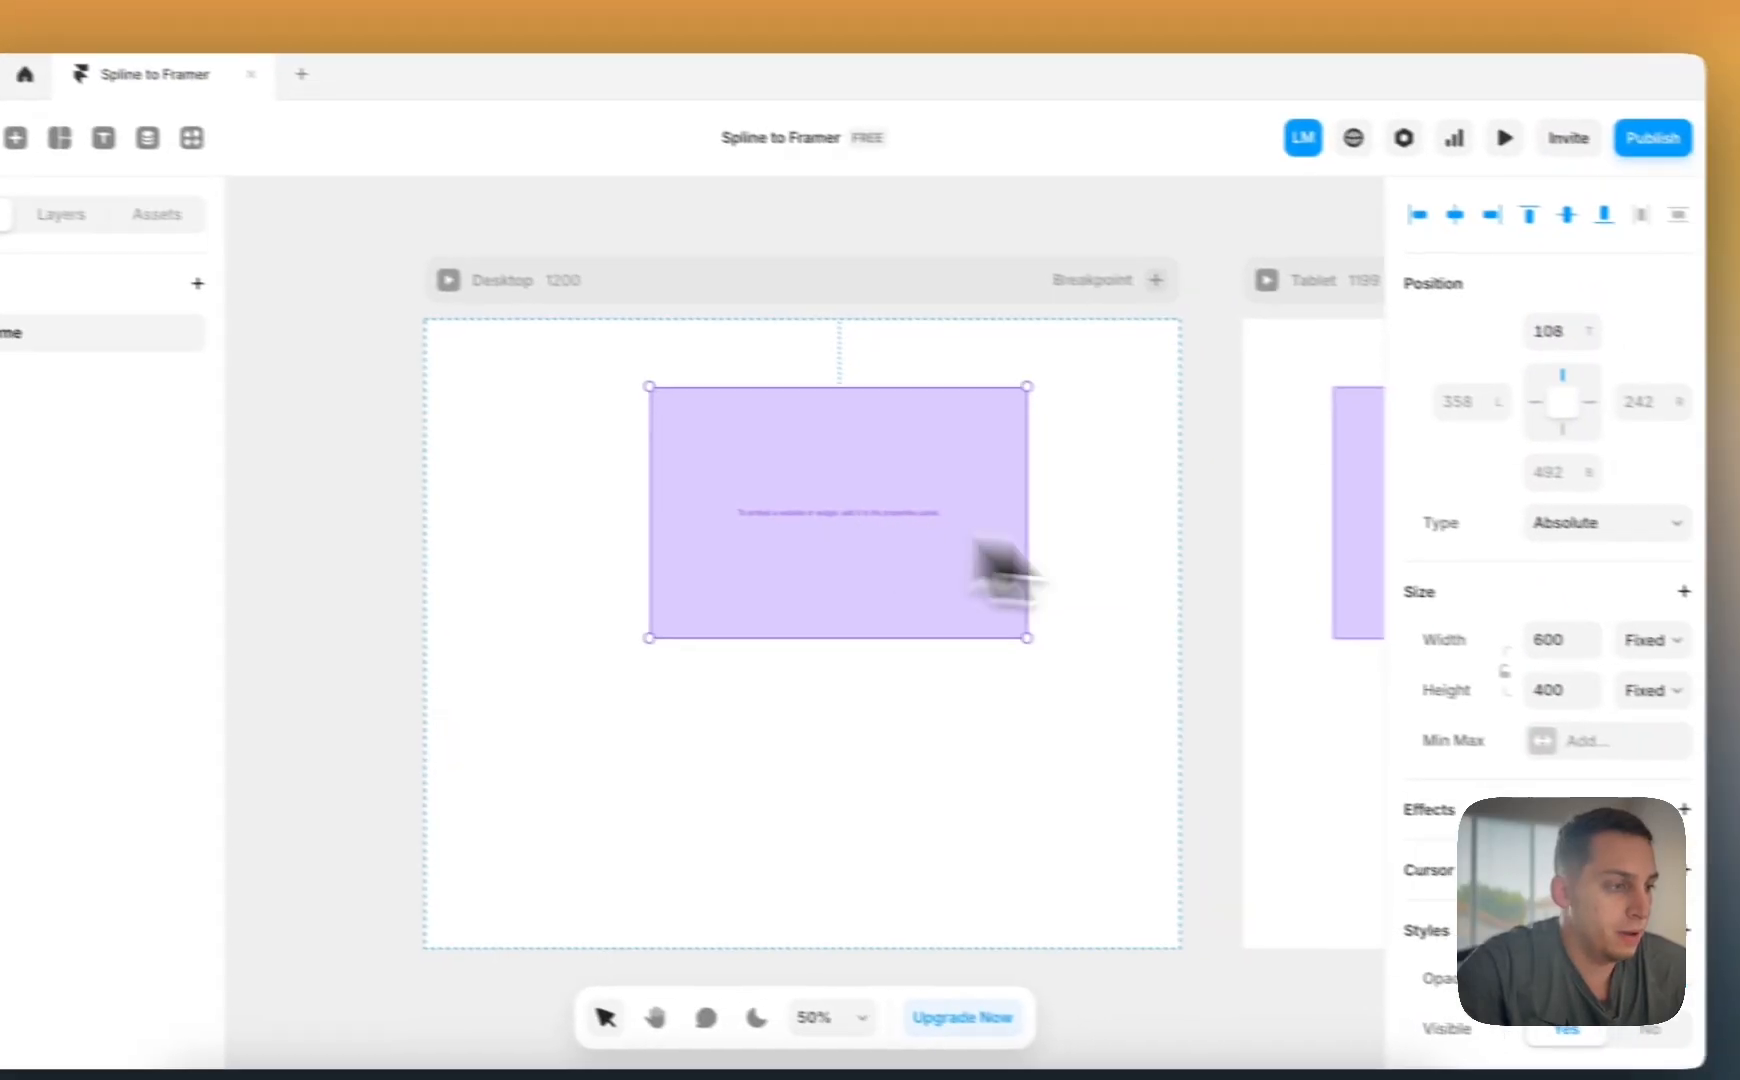
pyautogui.scroll(-5, 1480, 495)
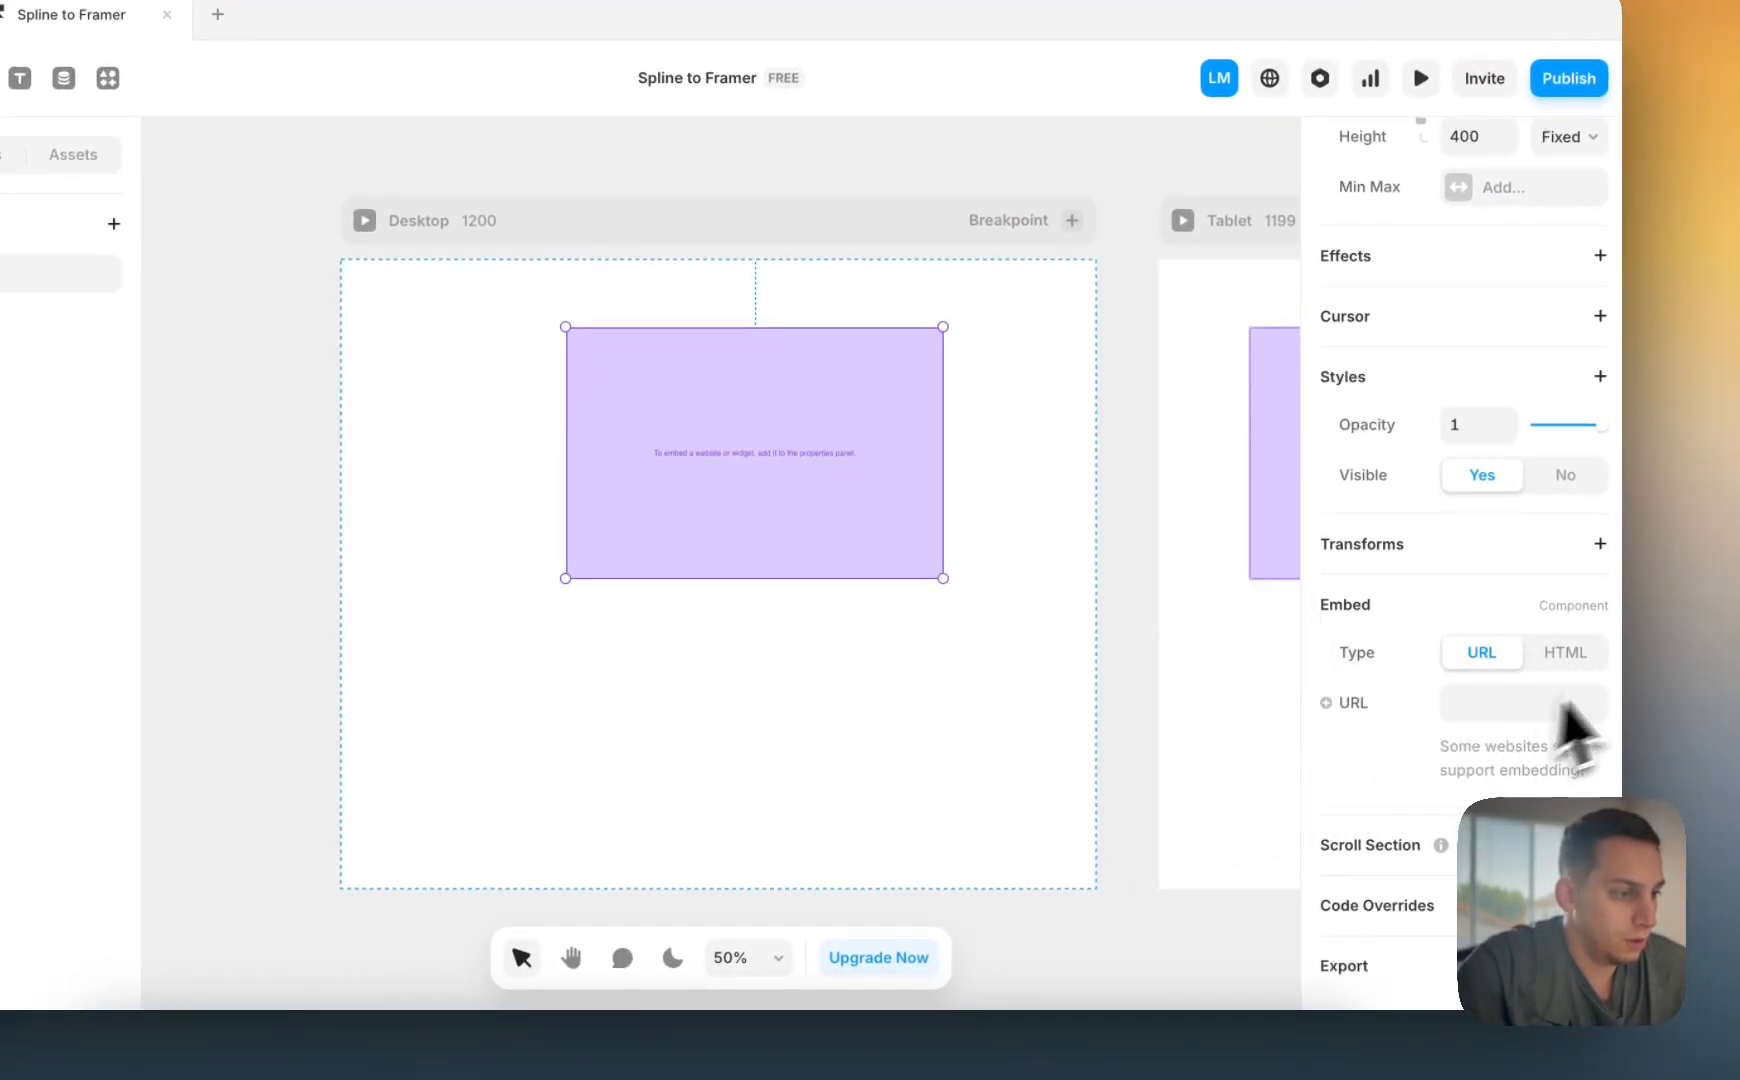
# - Set the embed's type to HTML, paste the copied iframe code and center the embed horizontally on the Desktop page
pyautogui.click(1565, 655)
pyautogui.click(1478, 701)
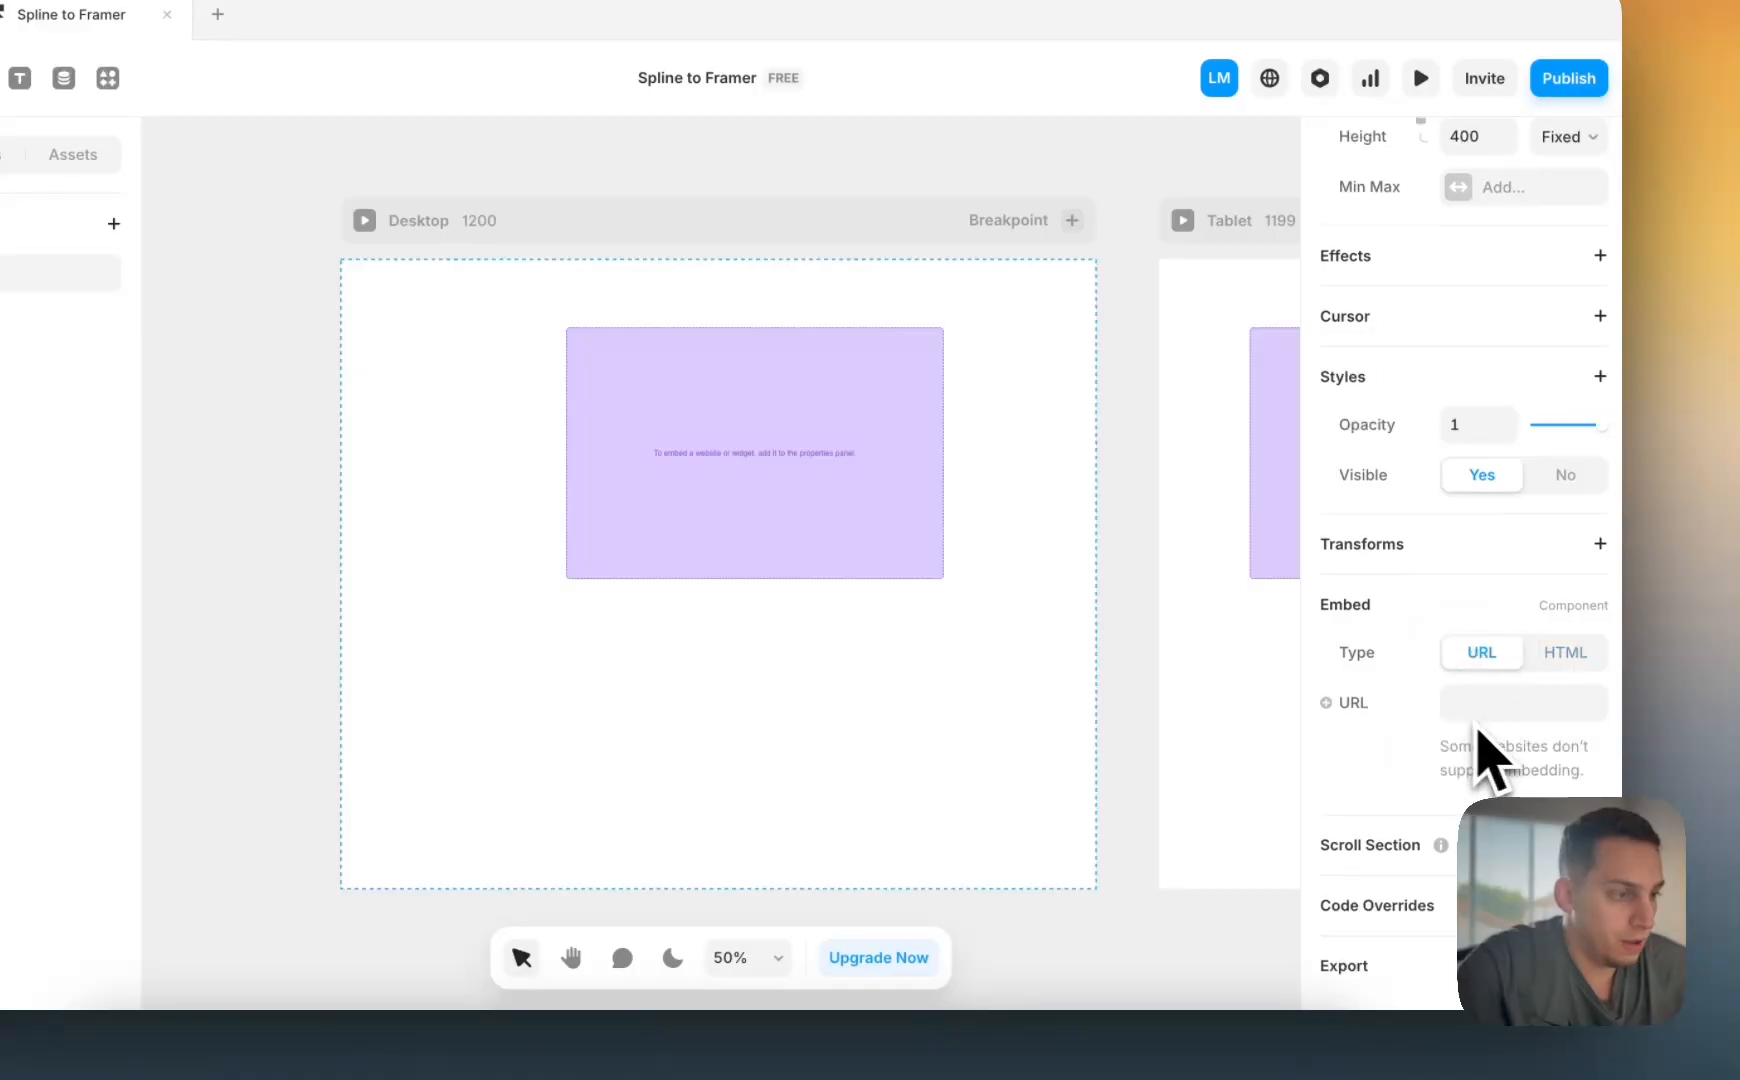
pyautogui.click(1580, 655)
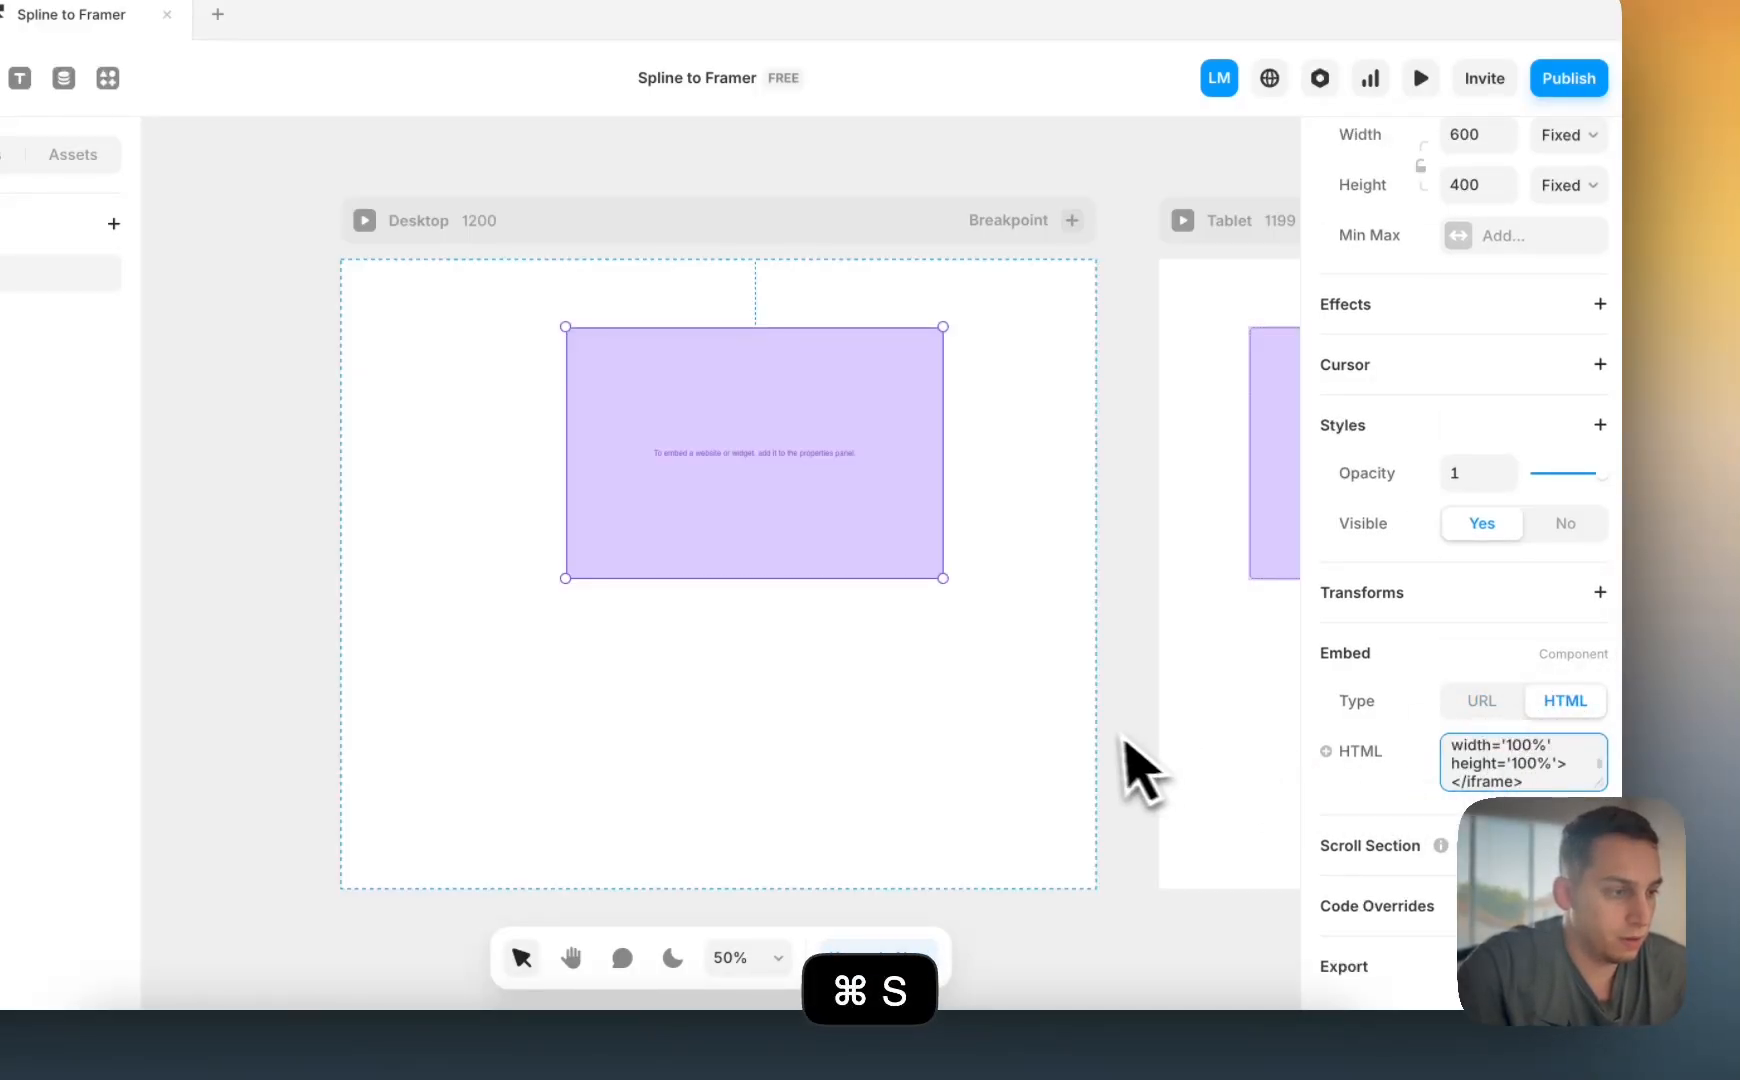
pyautogui.click(1075, 490)
pyautogui.click(786, 458)
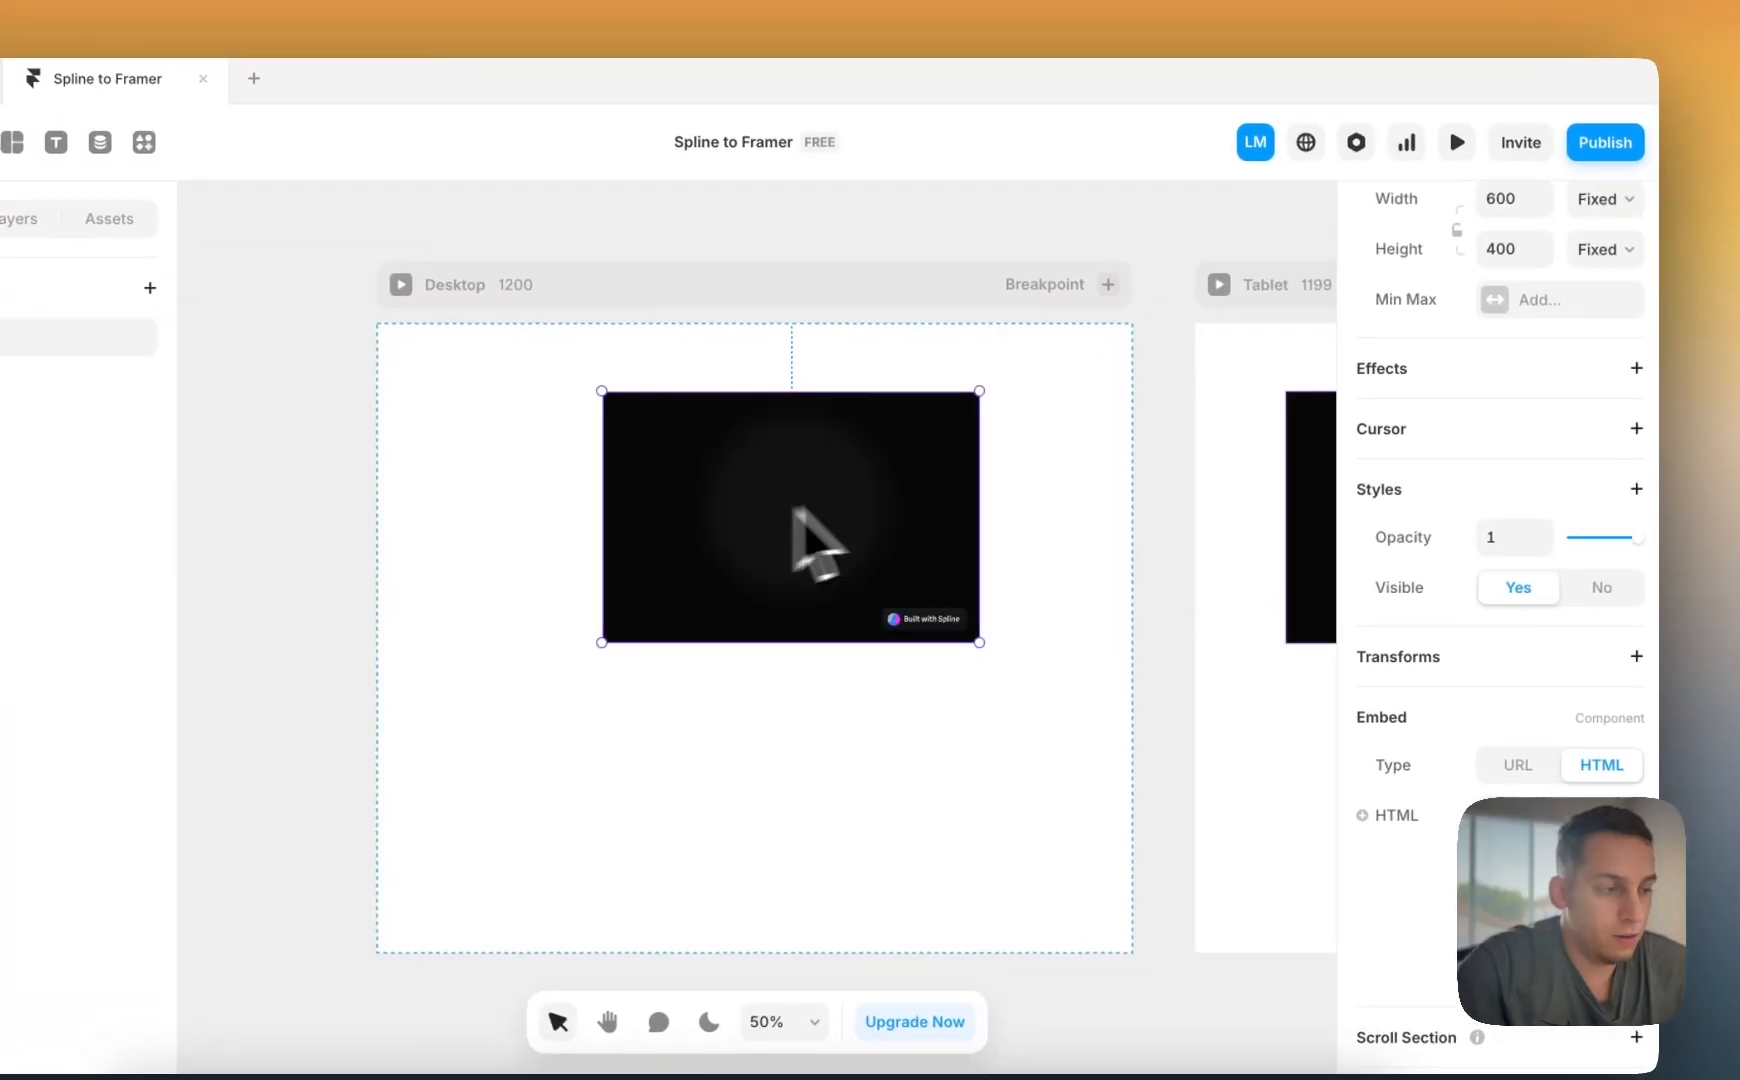
pyautogui.moveTo(759, 442); pyautogui.dragTo(792, 439)
pyautogui.moveTo(830, 505); pyautogui.dragTo(722, 524)
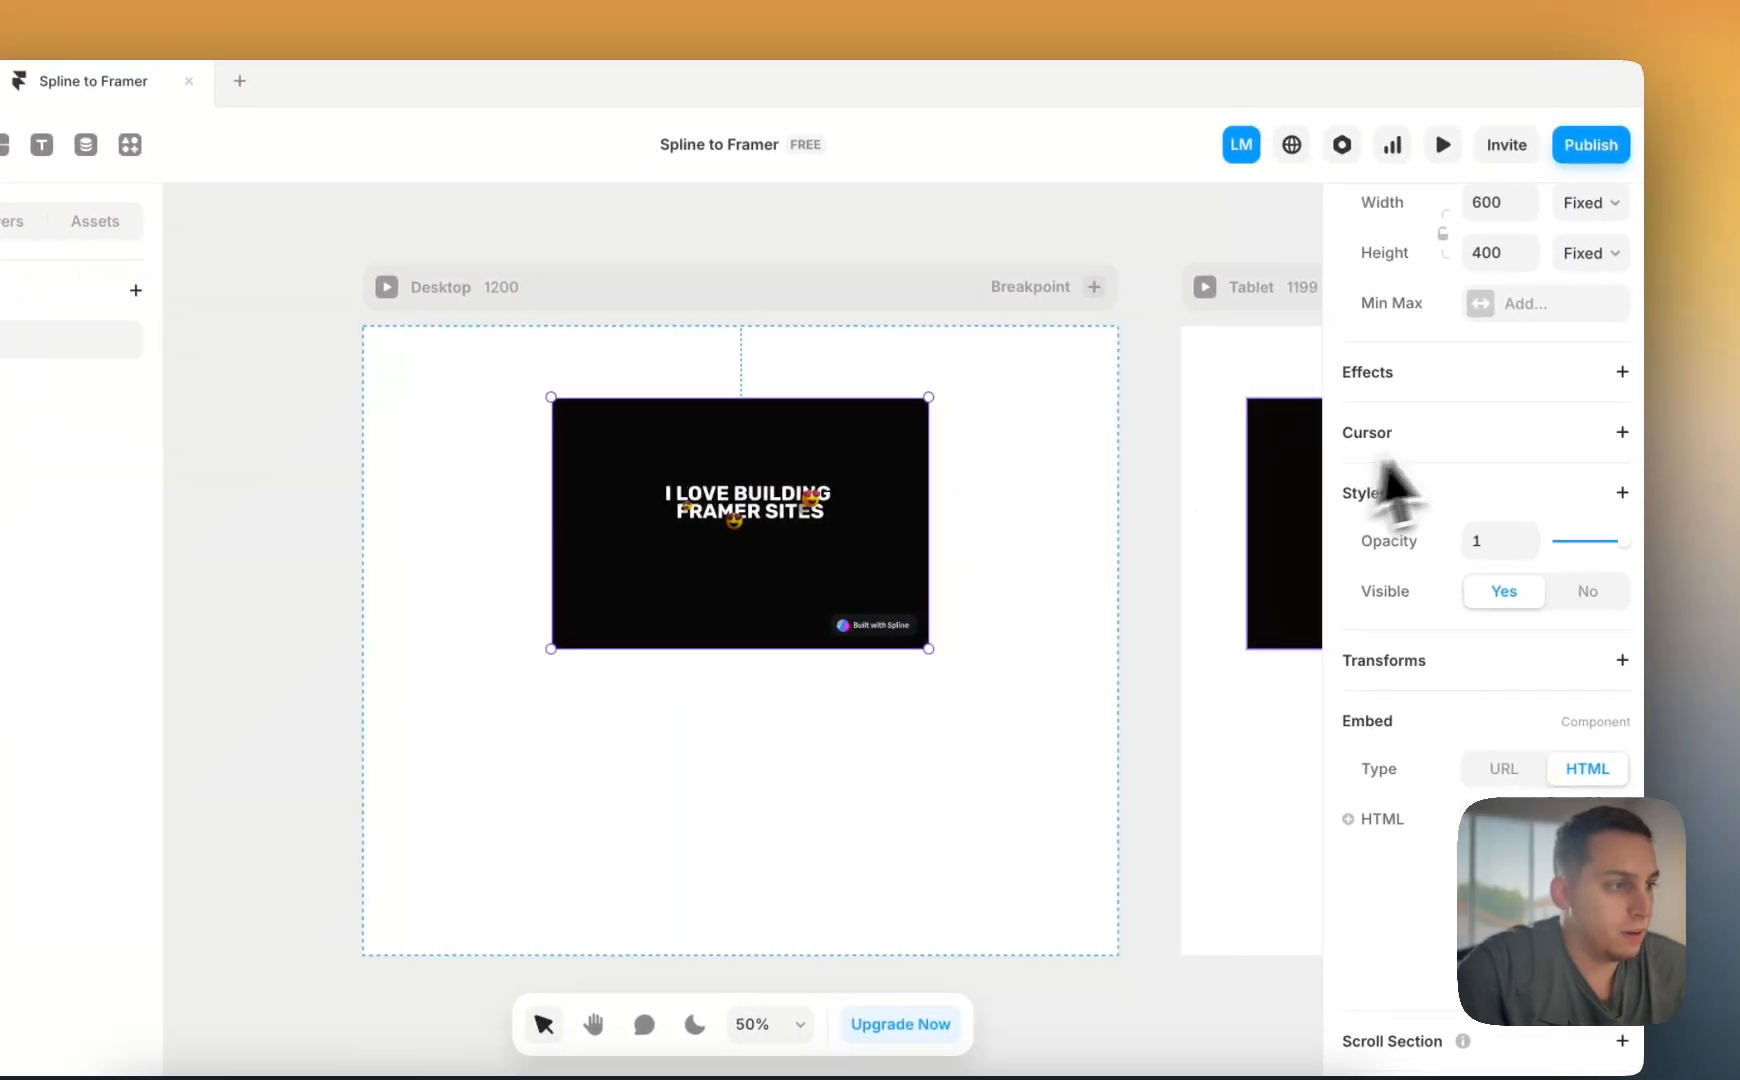
# - Change the Desktop embed's width sizing from Fixed to Relative
pyautogui.scroll(5, 1395, 490)
pyautogui.click(1590, 572)
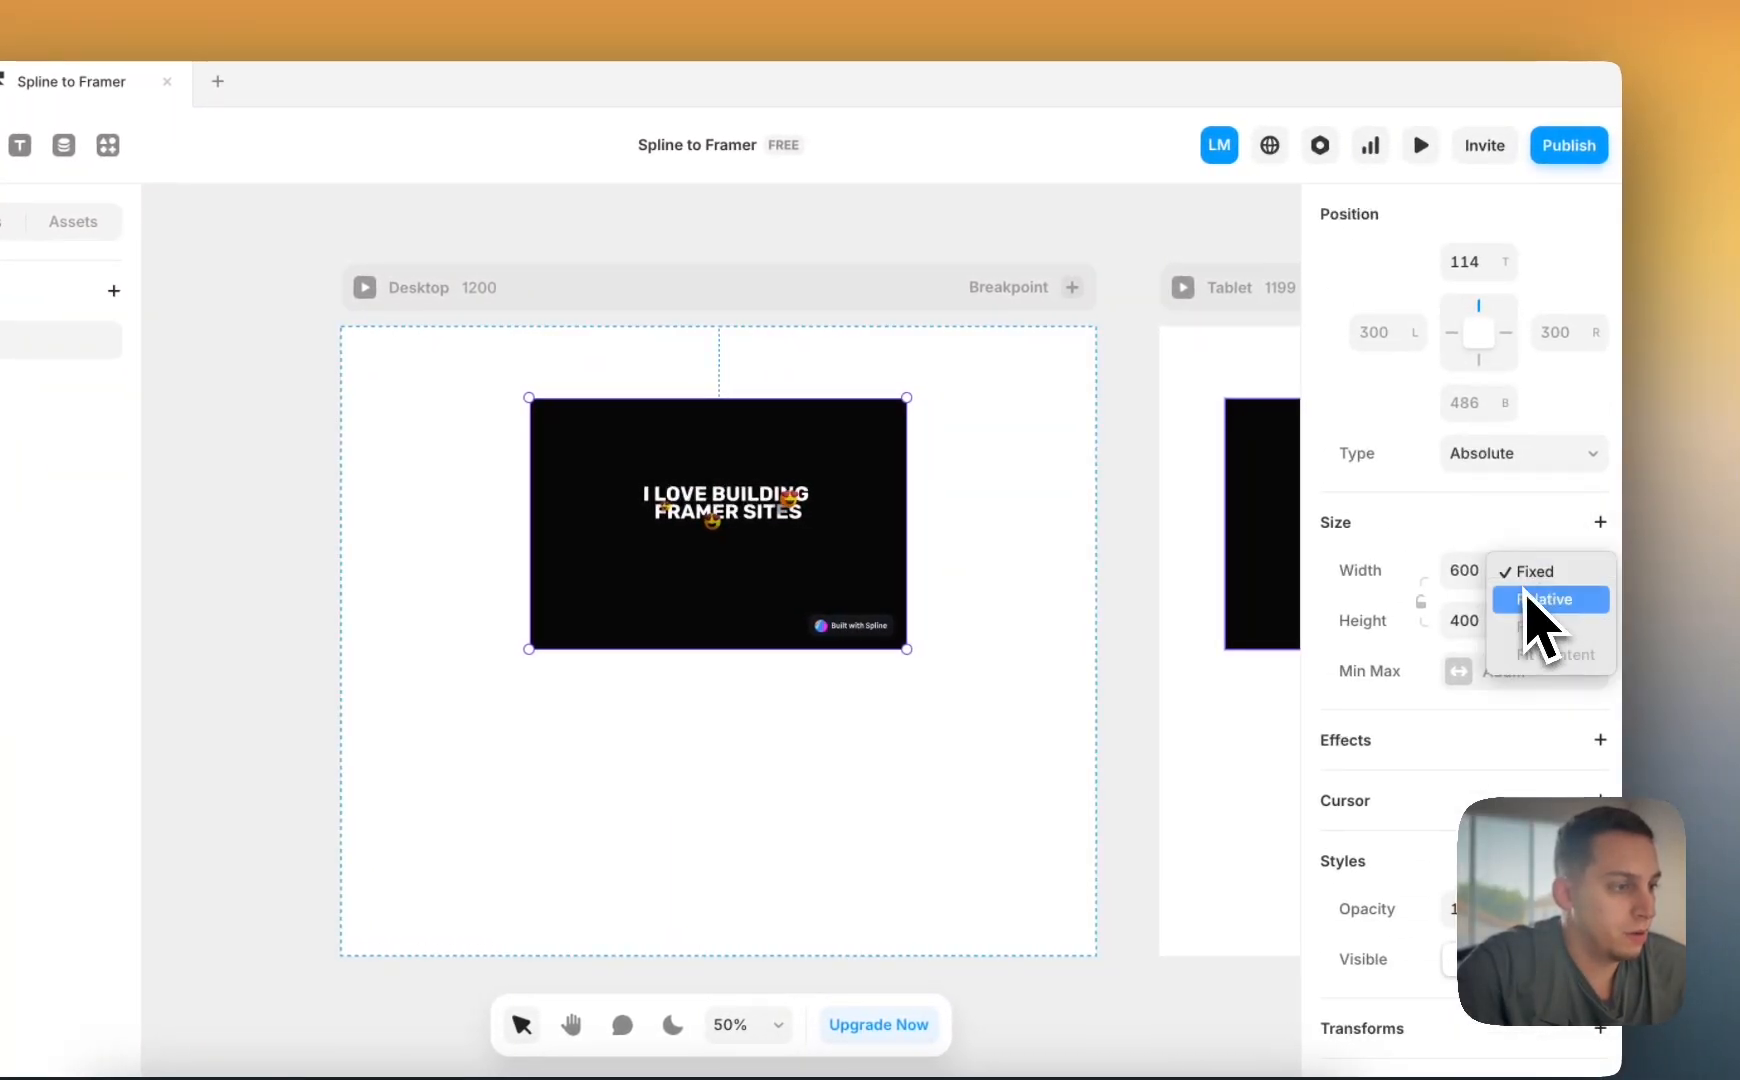
pyautogui.click(1433, 550)
pyautogui.click(1562, 572)
pyautogui.click(1563, 600)
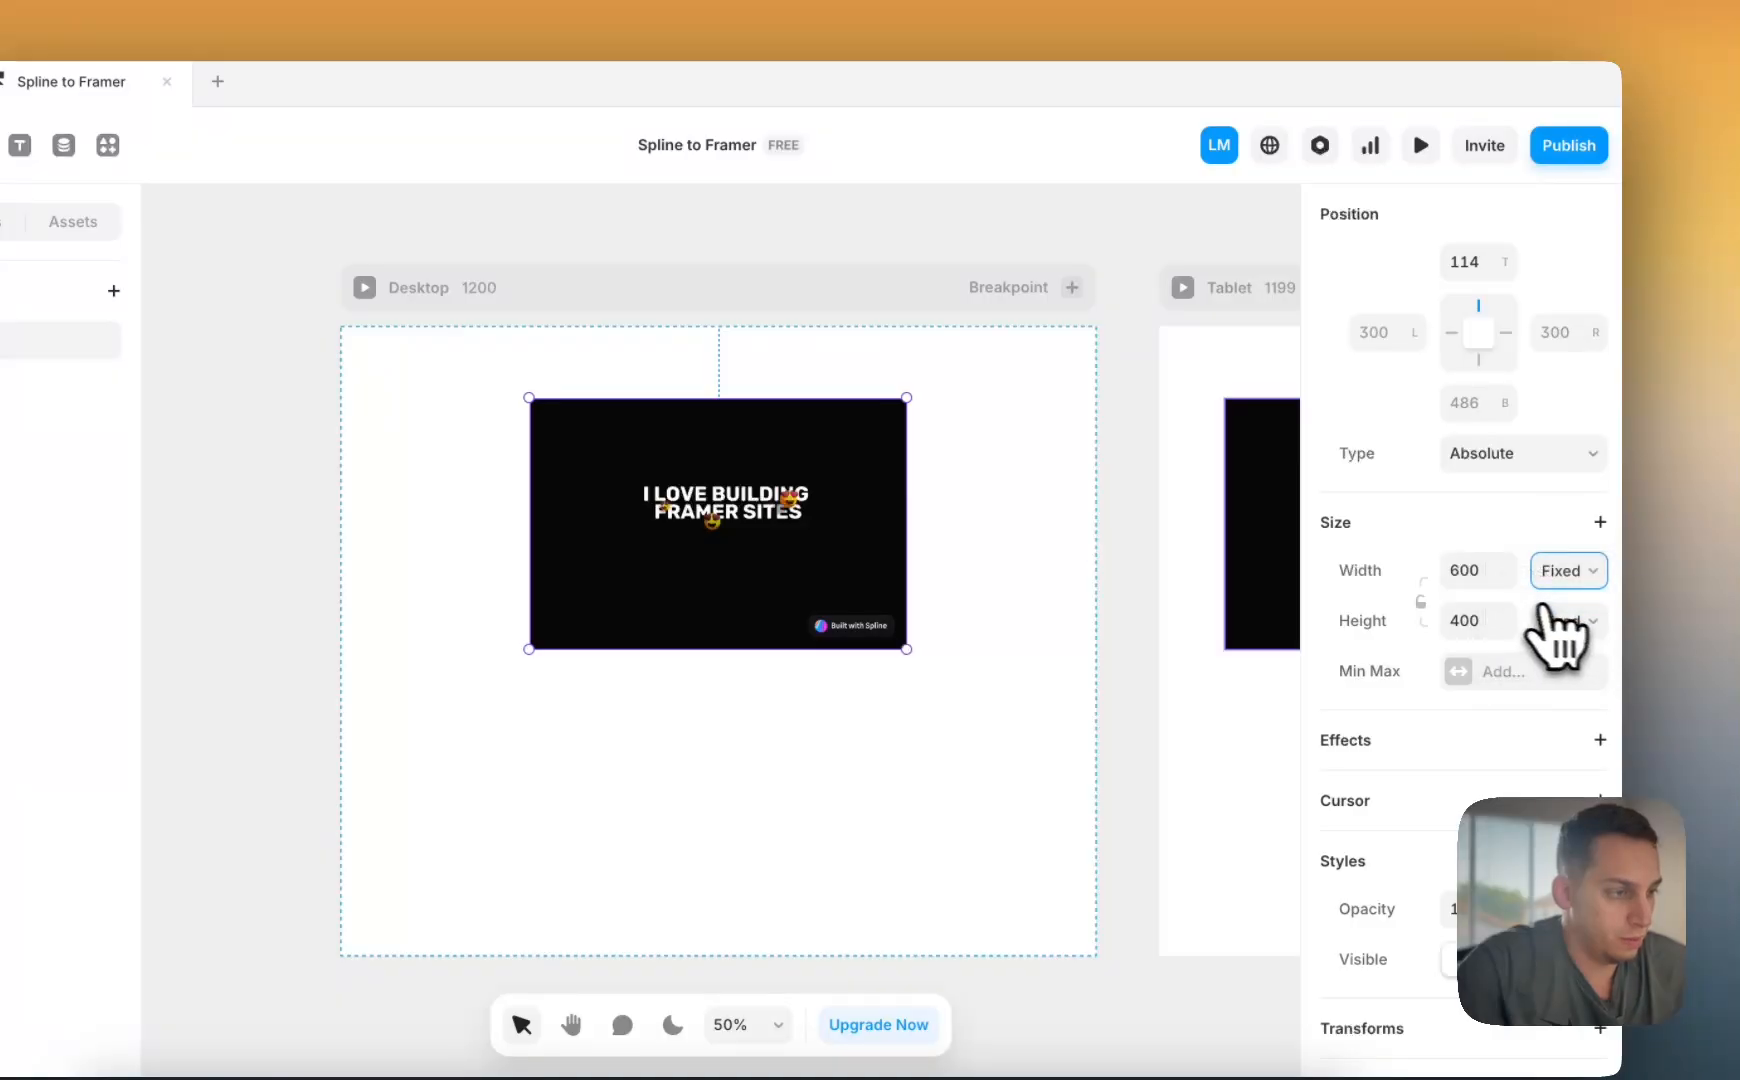
# - Set the embed's width to 100%, extend its upper edge to the page top for a height of about 514, and preview the Desktop page
pyautogui.click(1478, 572)
pyautogui.write('100')
pyautogui.press('Return')
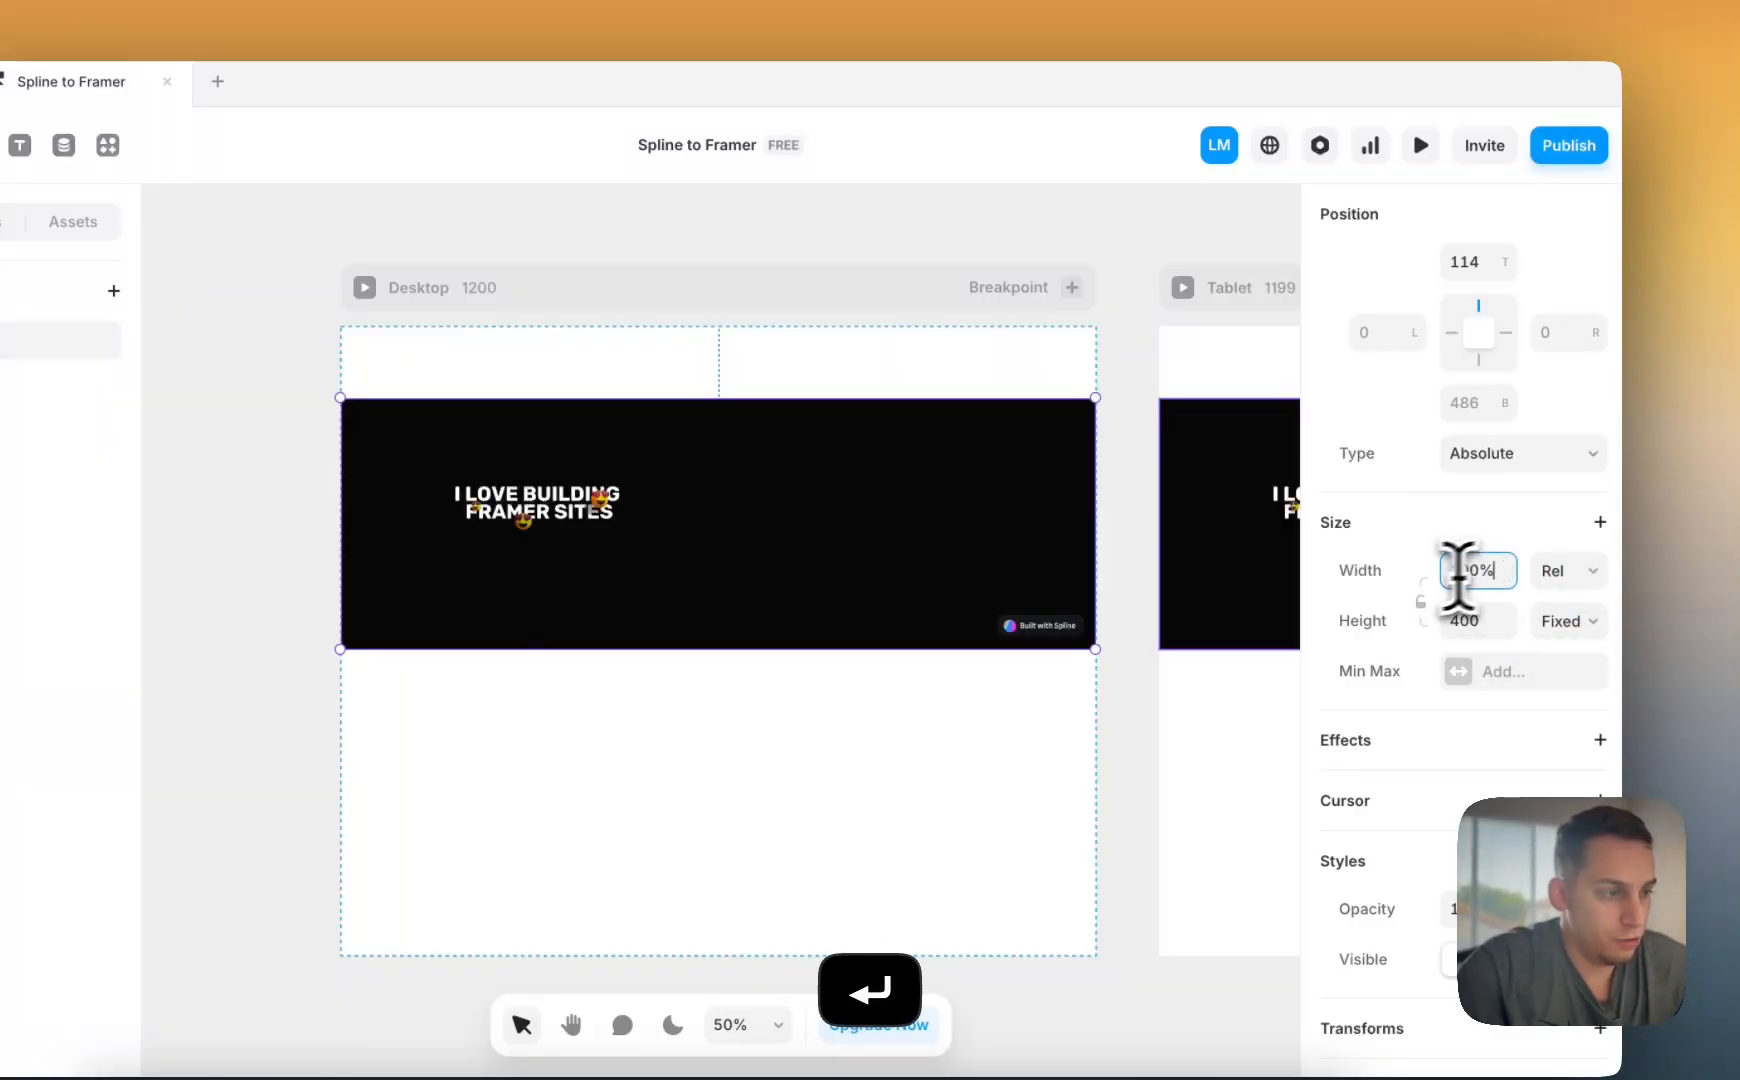
pyautogui.moveTo(845, 405); pyautogui.dragTo(819, 327)
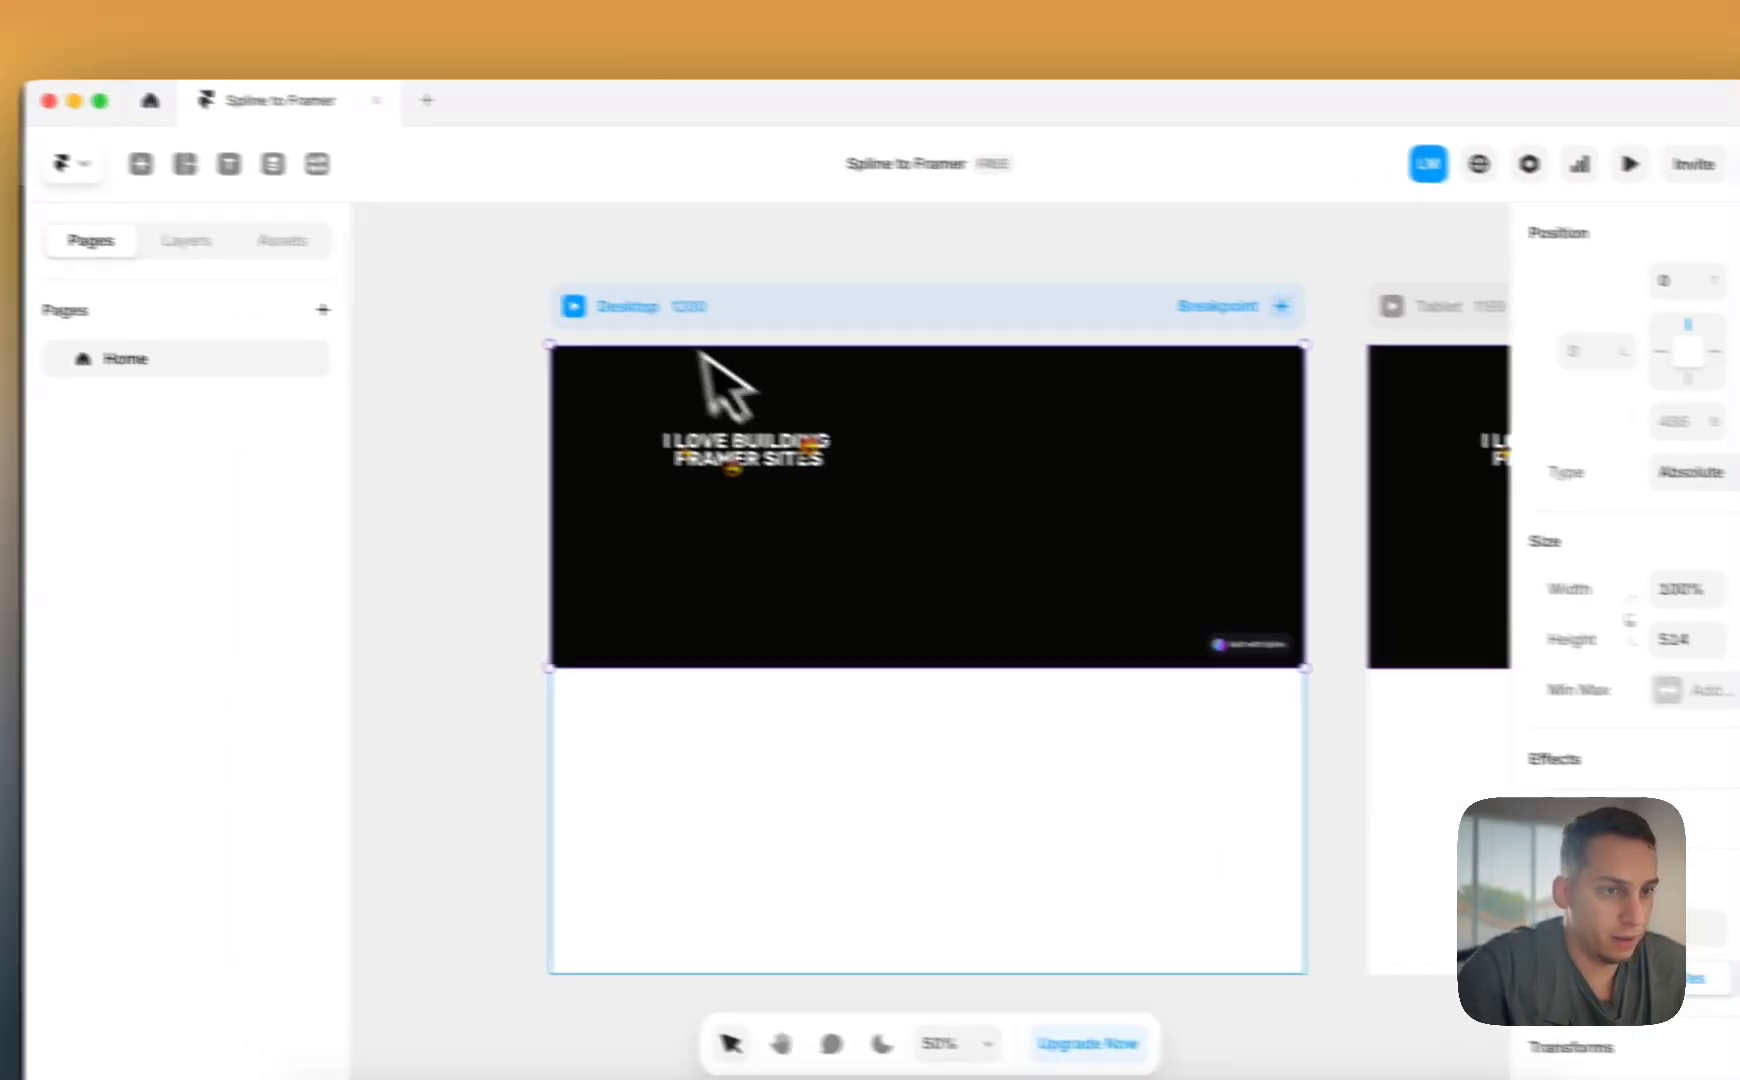
pyautogui.click(433, 295)
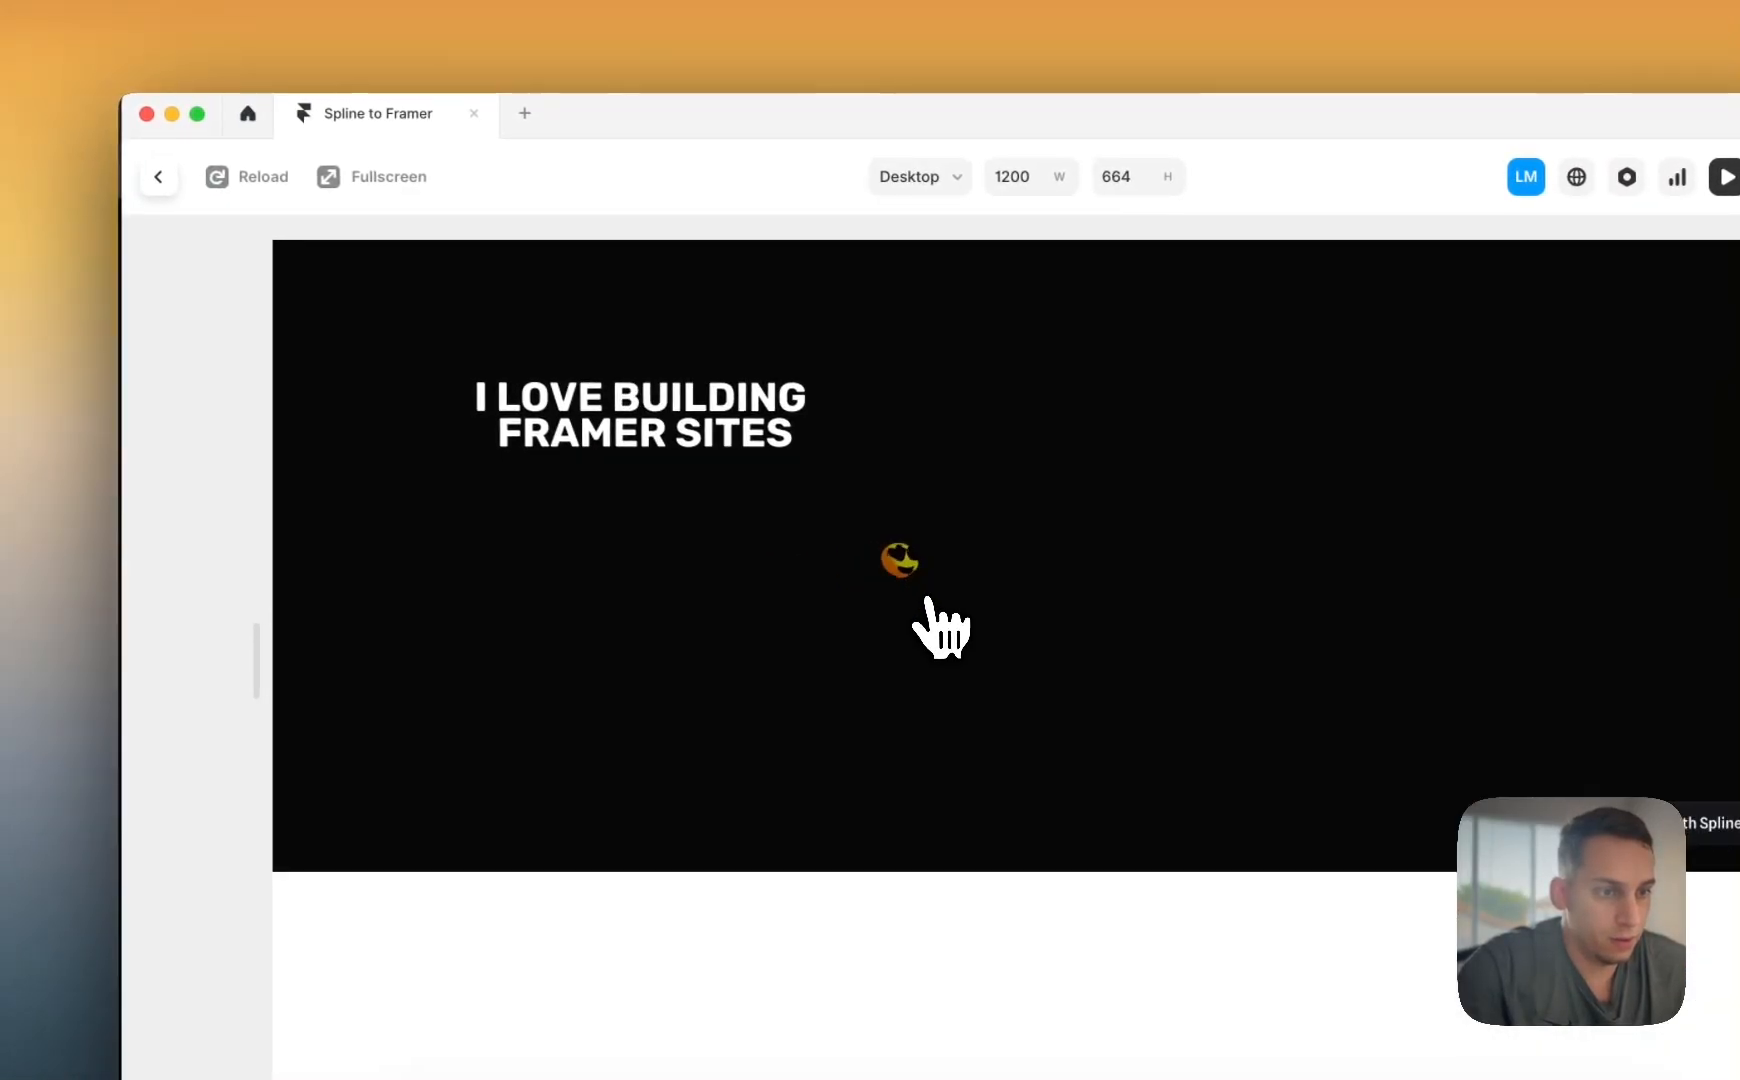
# - Leave the preview, undo the embed's full-width and height changes, and try widening it by its edge before undoing that as well
pyautogui.click(158, 176)
pyautogui.press('super+z')
pyautogui.press('super+z')
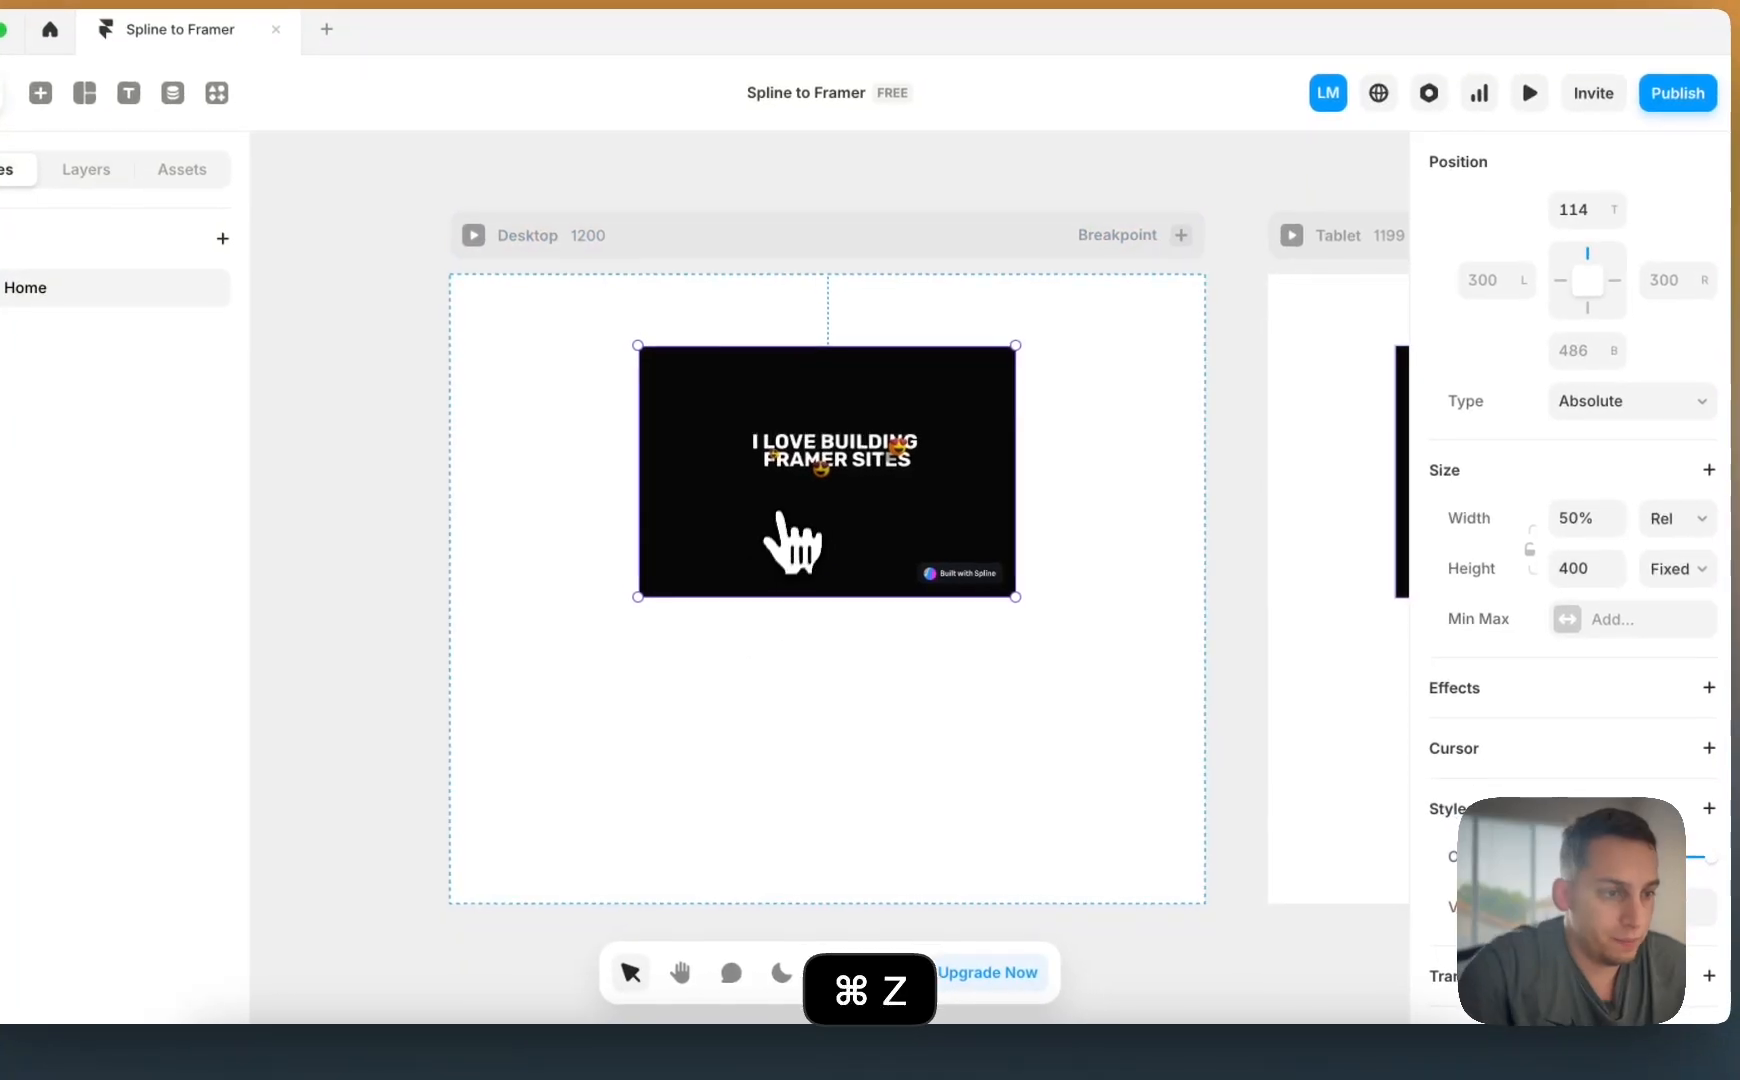
pyautogui.moveTo(1031, 477); pyautogui.dragTo(1139, 477)
pyautogui.press('super+z')
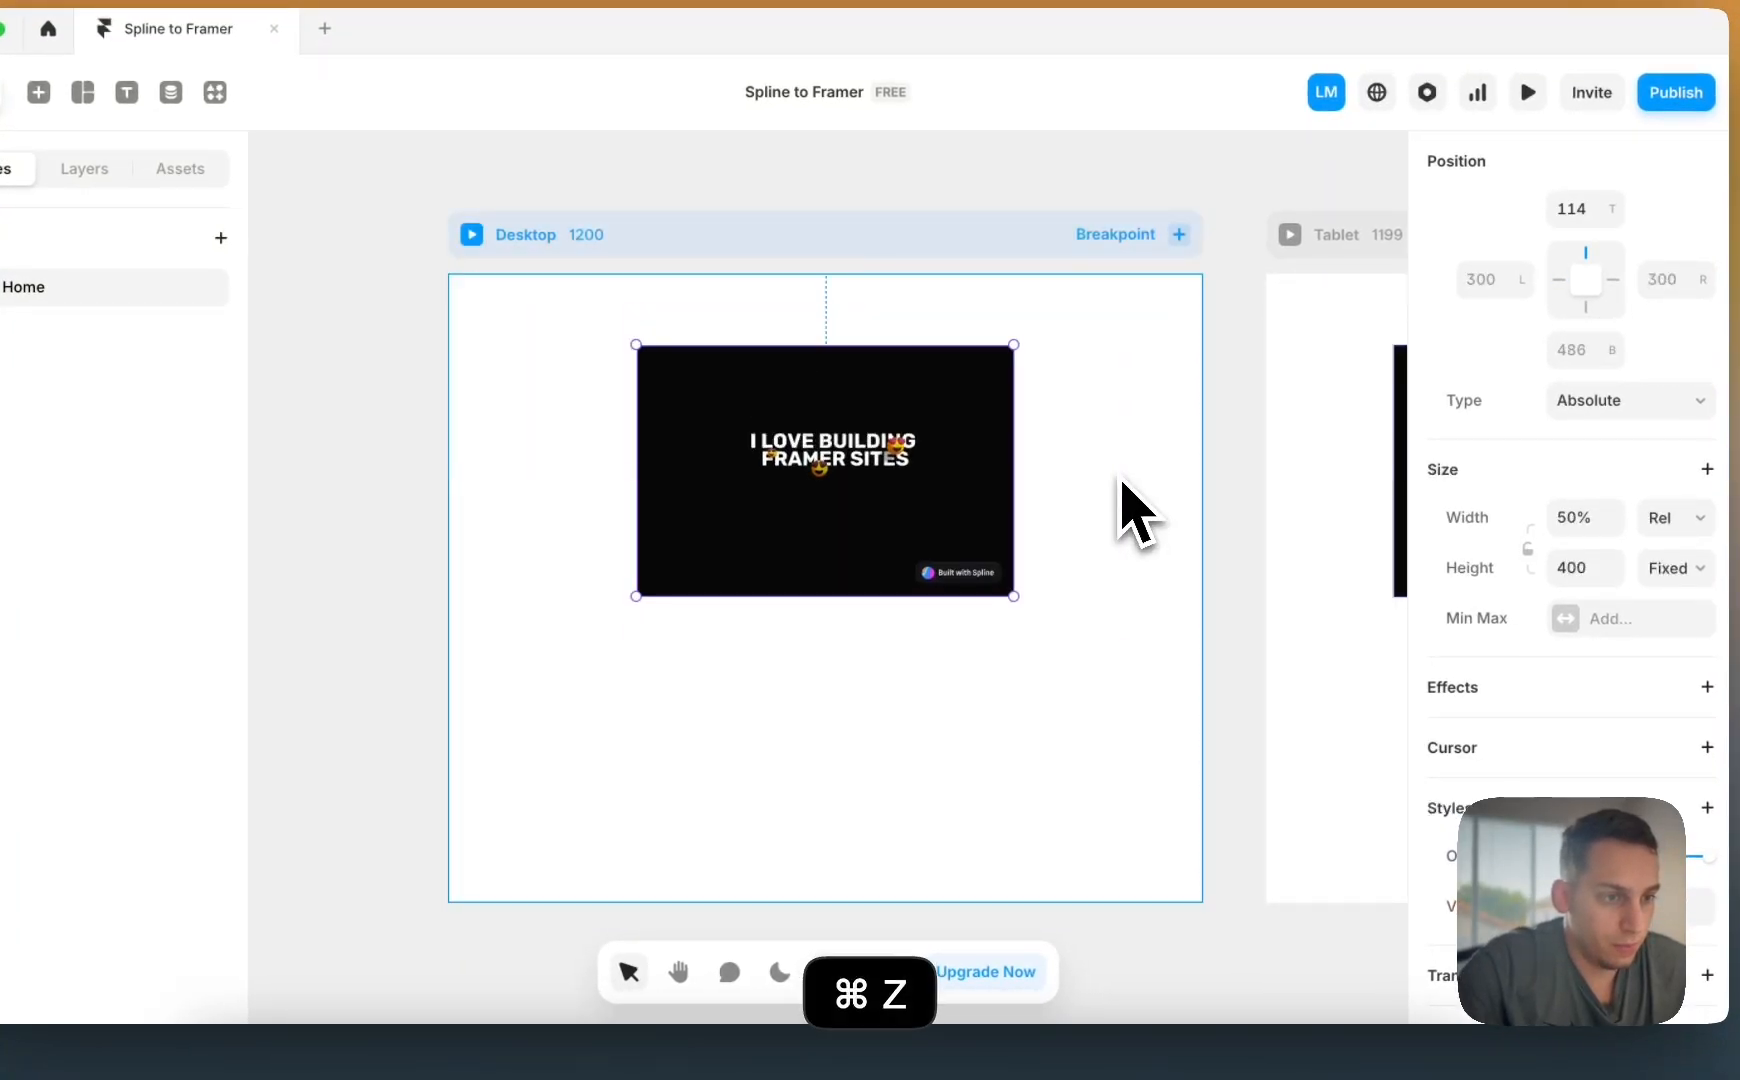
# - Check the embed on the Tablet and Phone breakpoints and review the public URL export settings back in Spline
pyautogui.hscroll(8, 1210, 520)
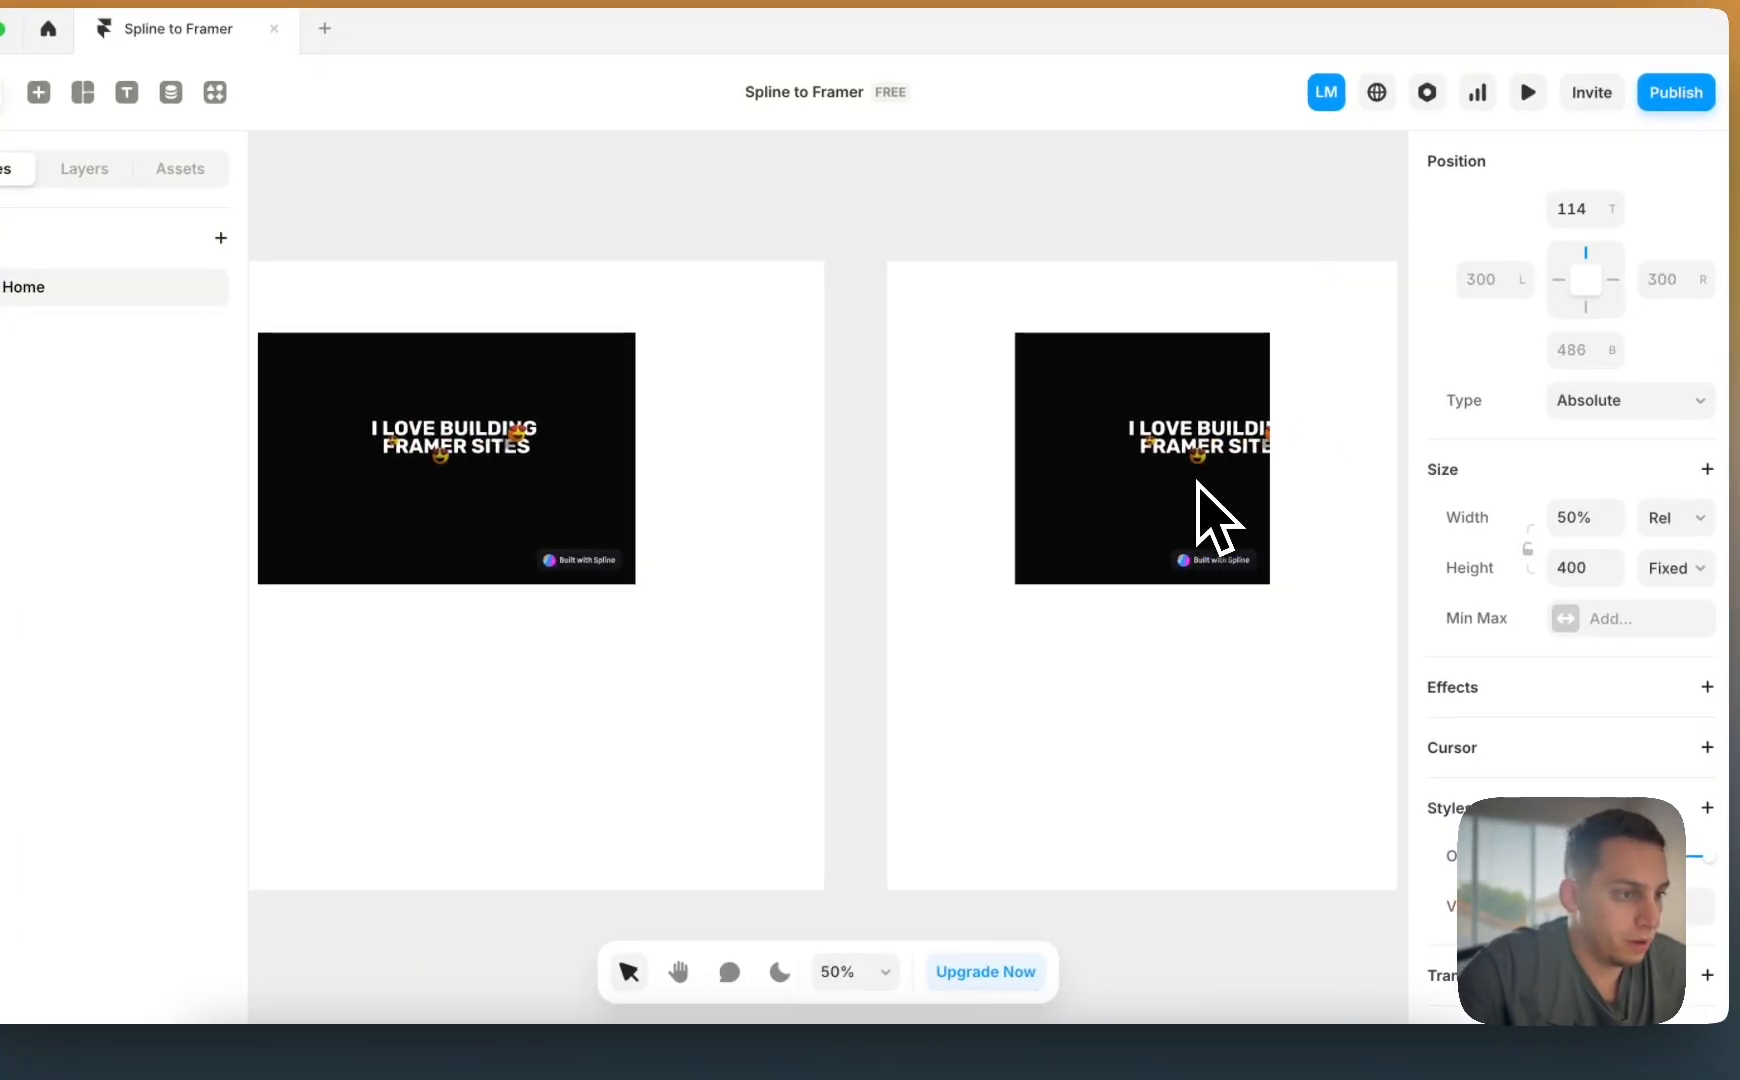
pyautogui.click(932, 432)
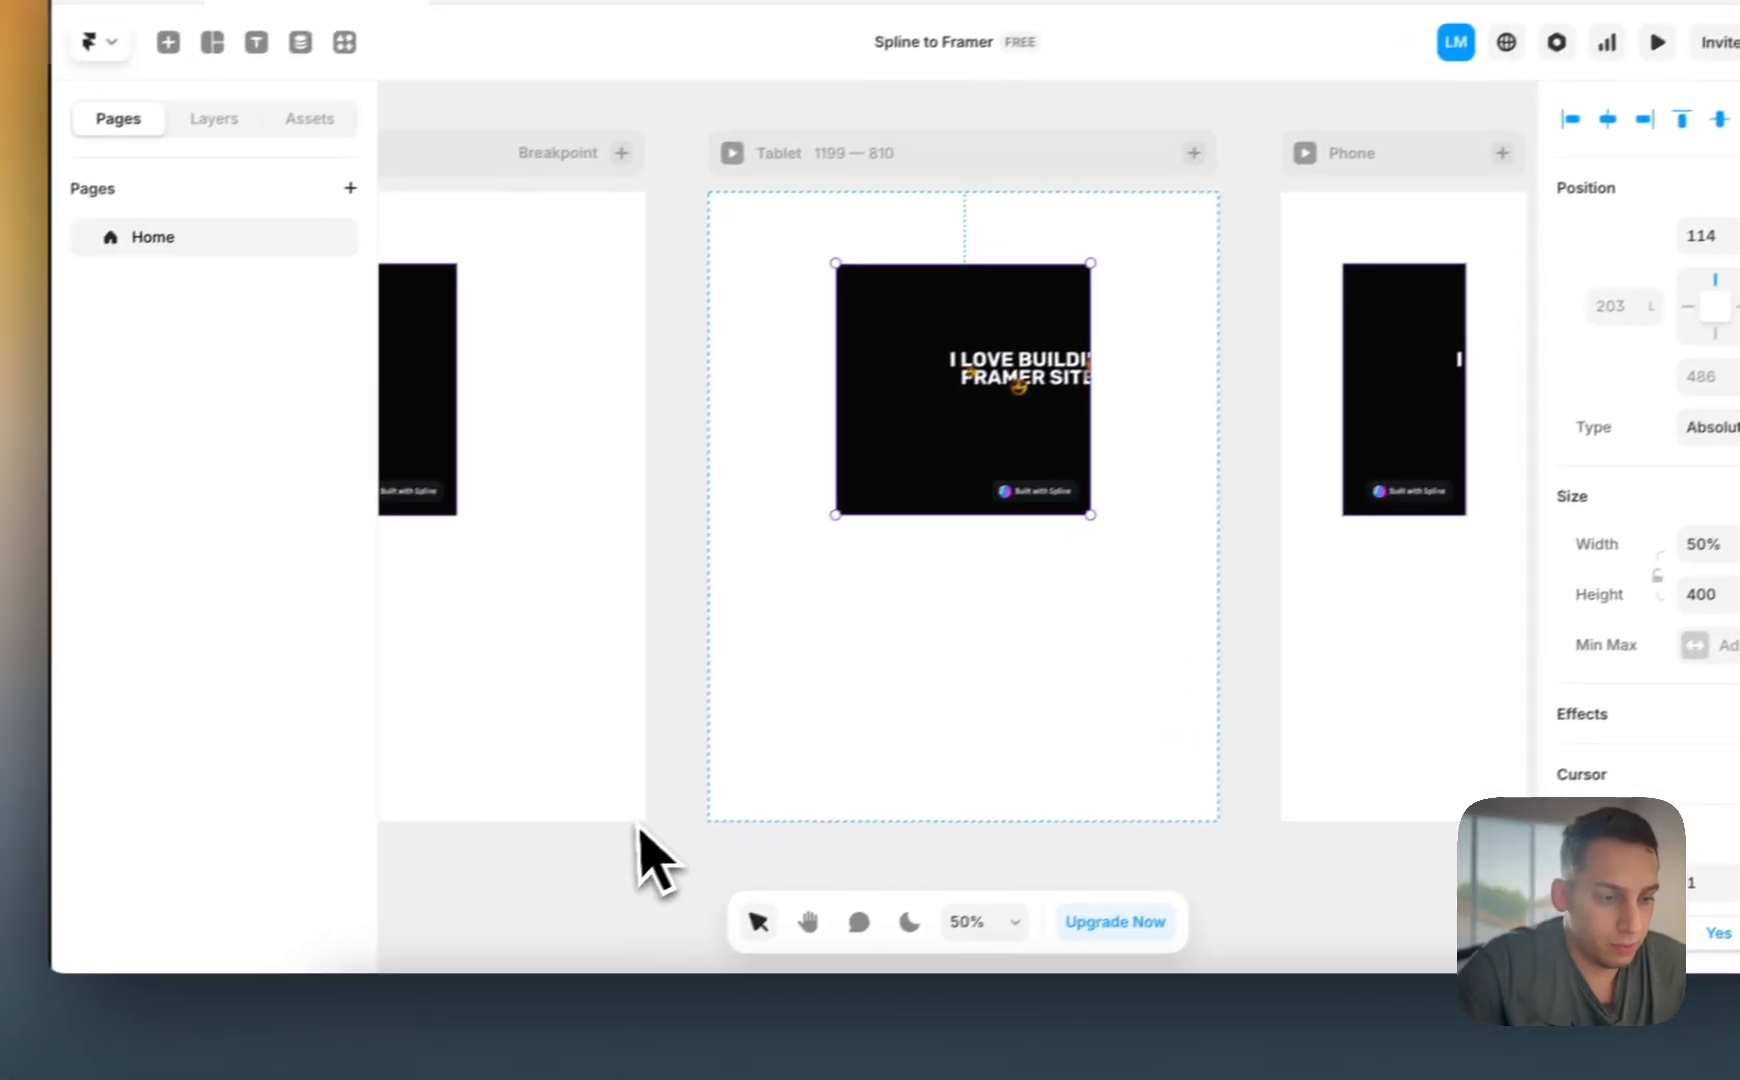
pyautogui.click(495, 1058)
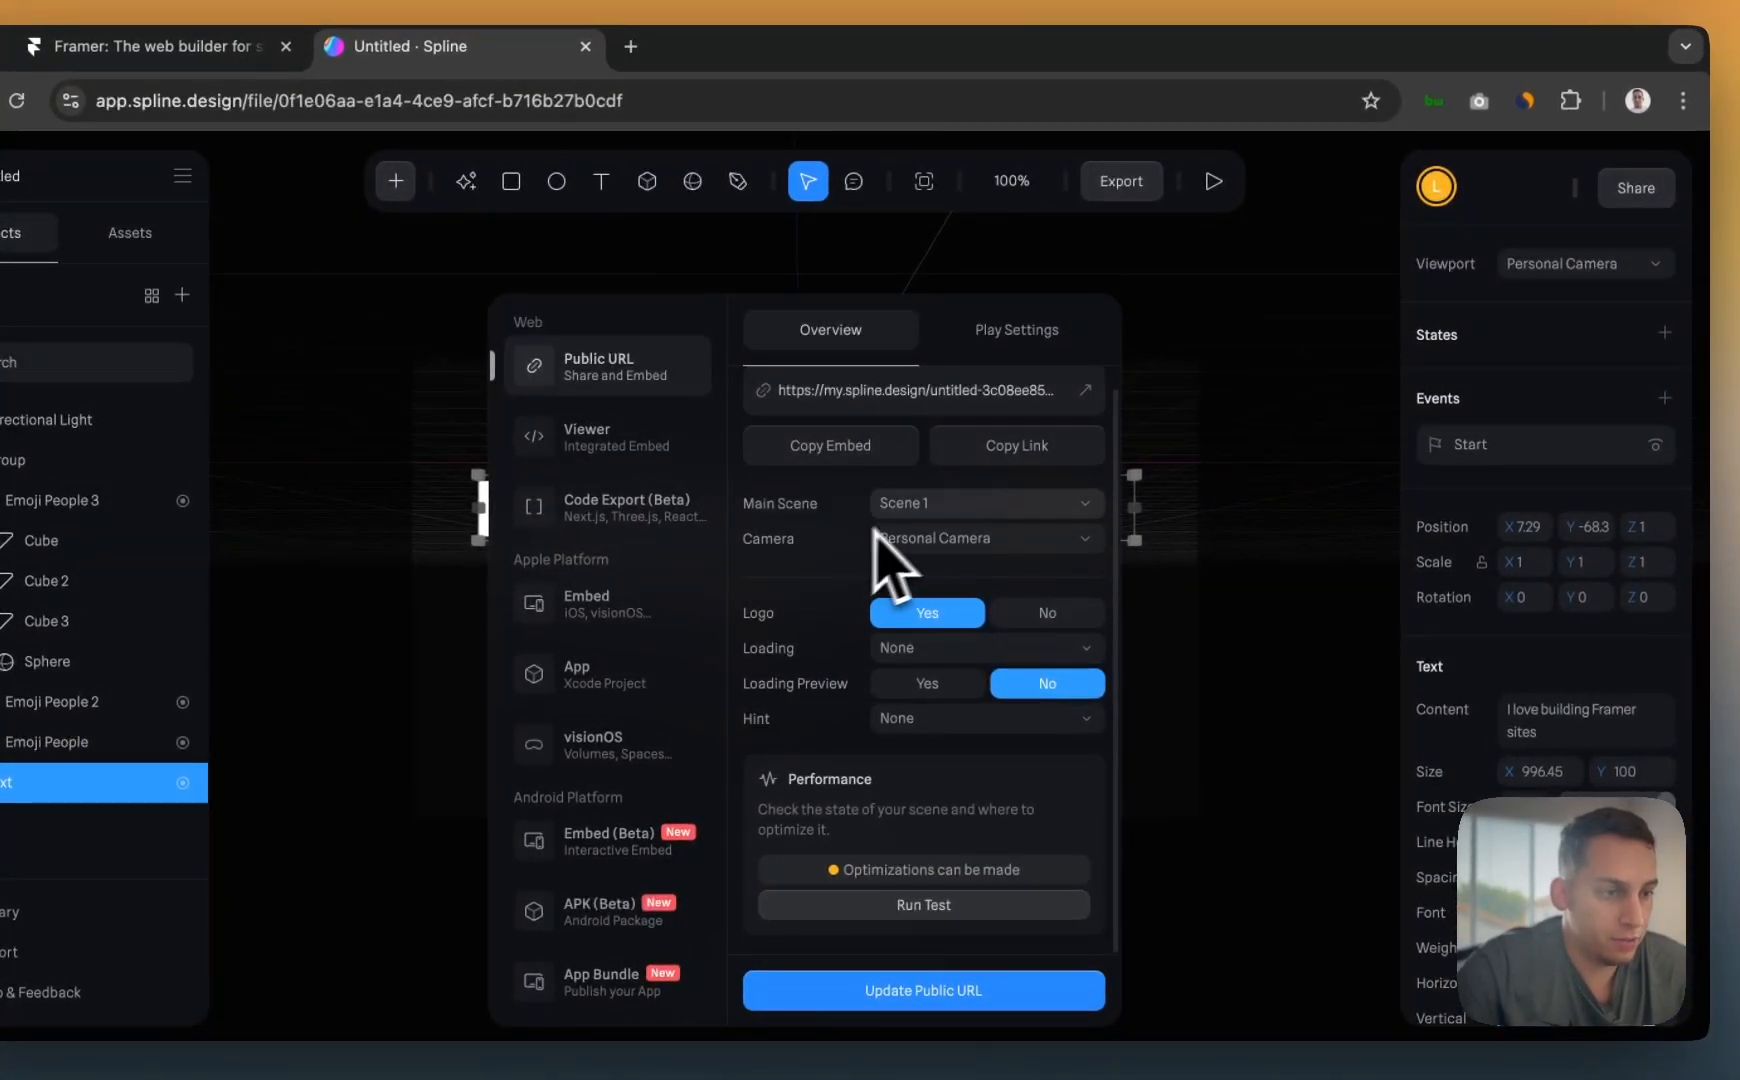
pyautogui.scroll(1, 820, 545)
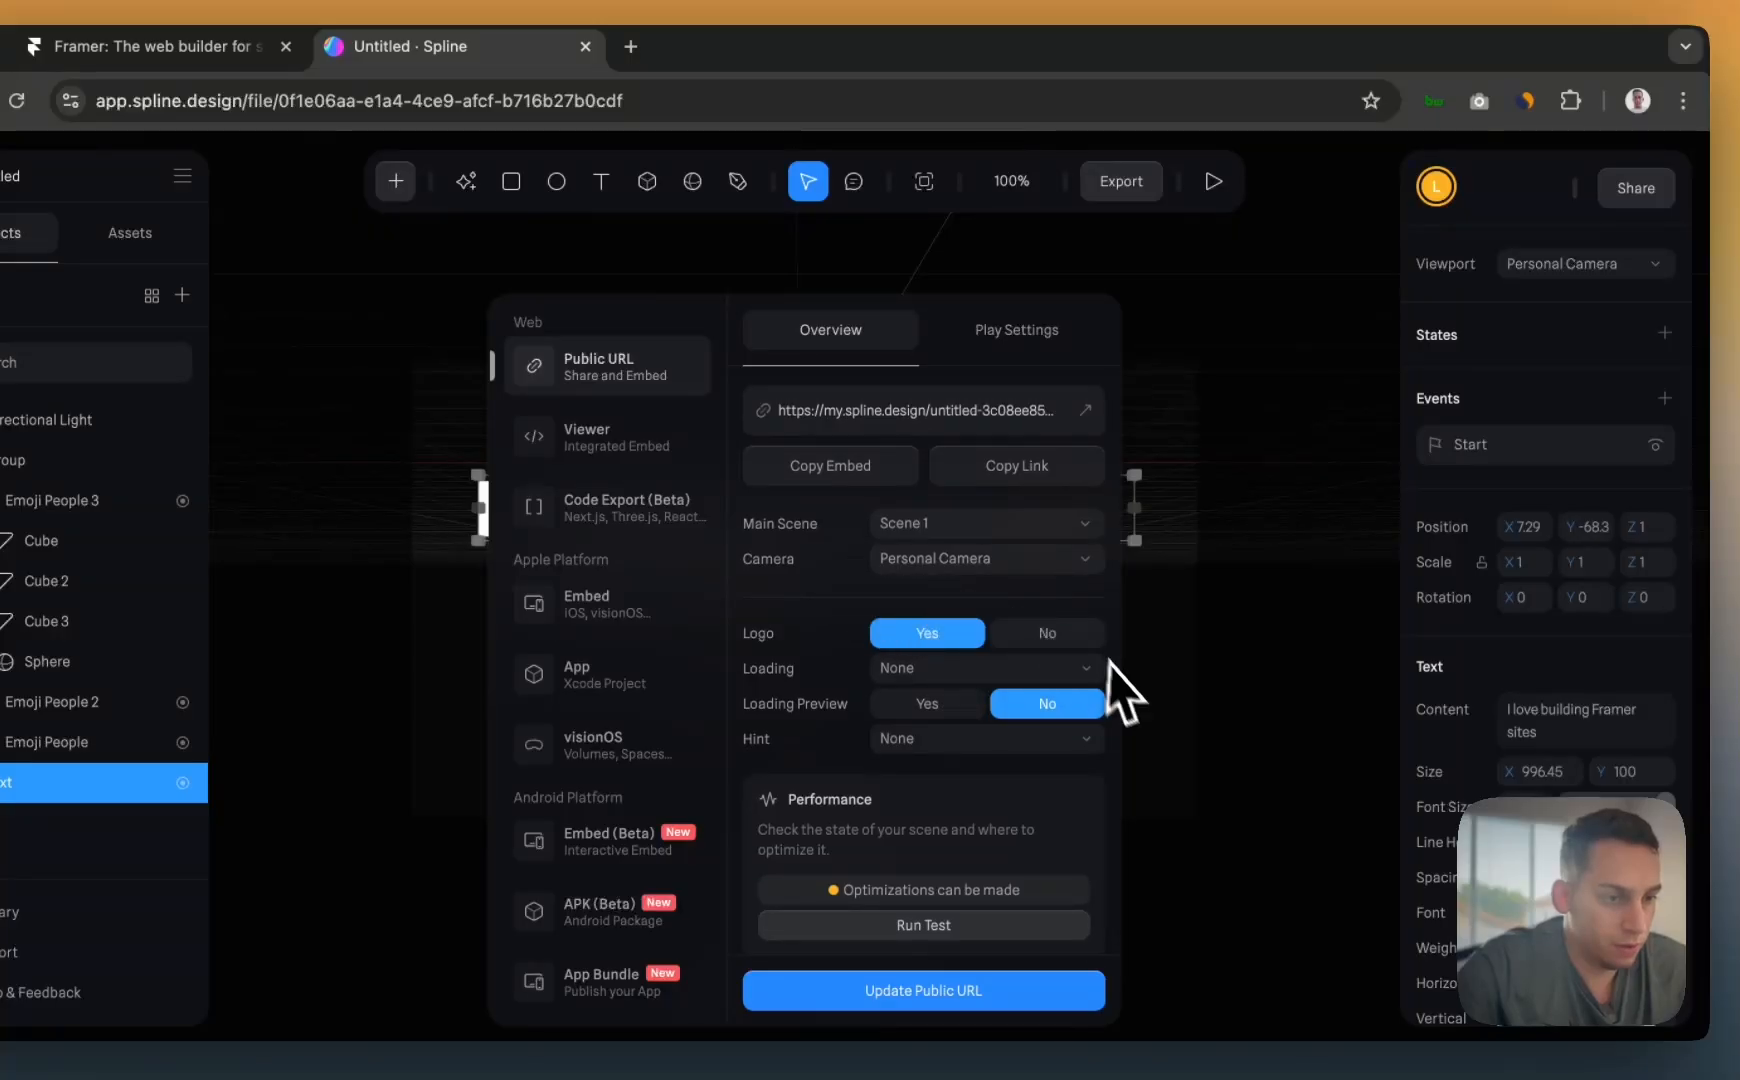
# - Close the export settings, add a Camera to the scene and use it as the viewport camera
pyautogui.click(1343, 680)
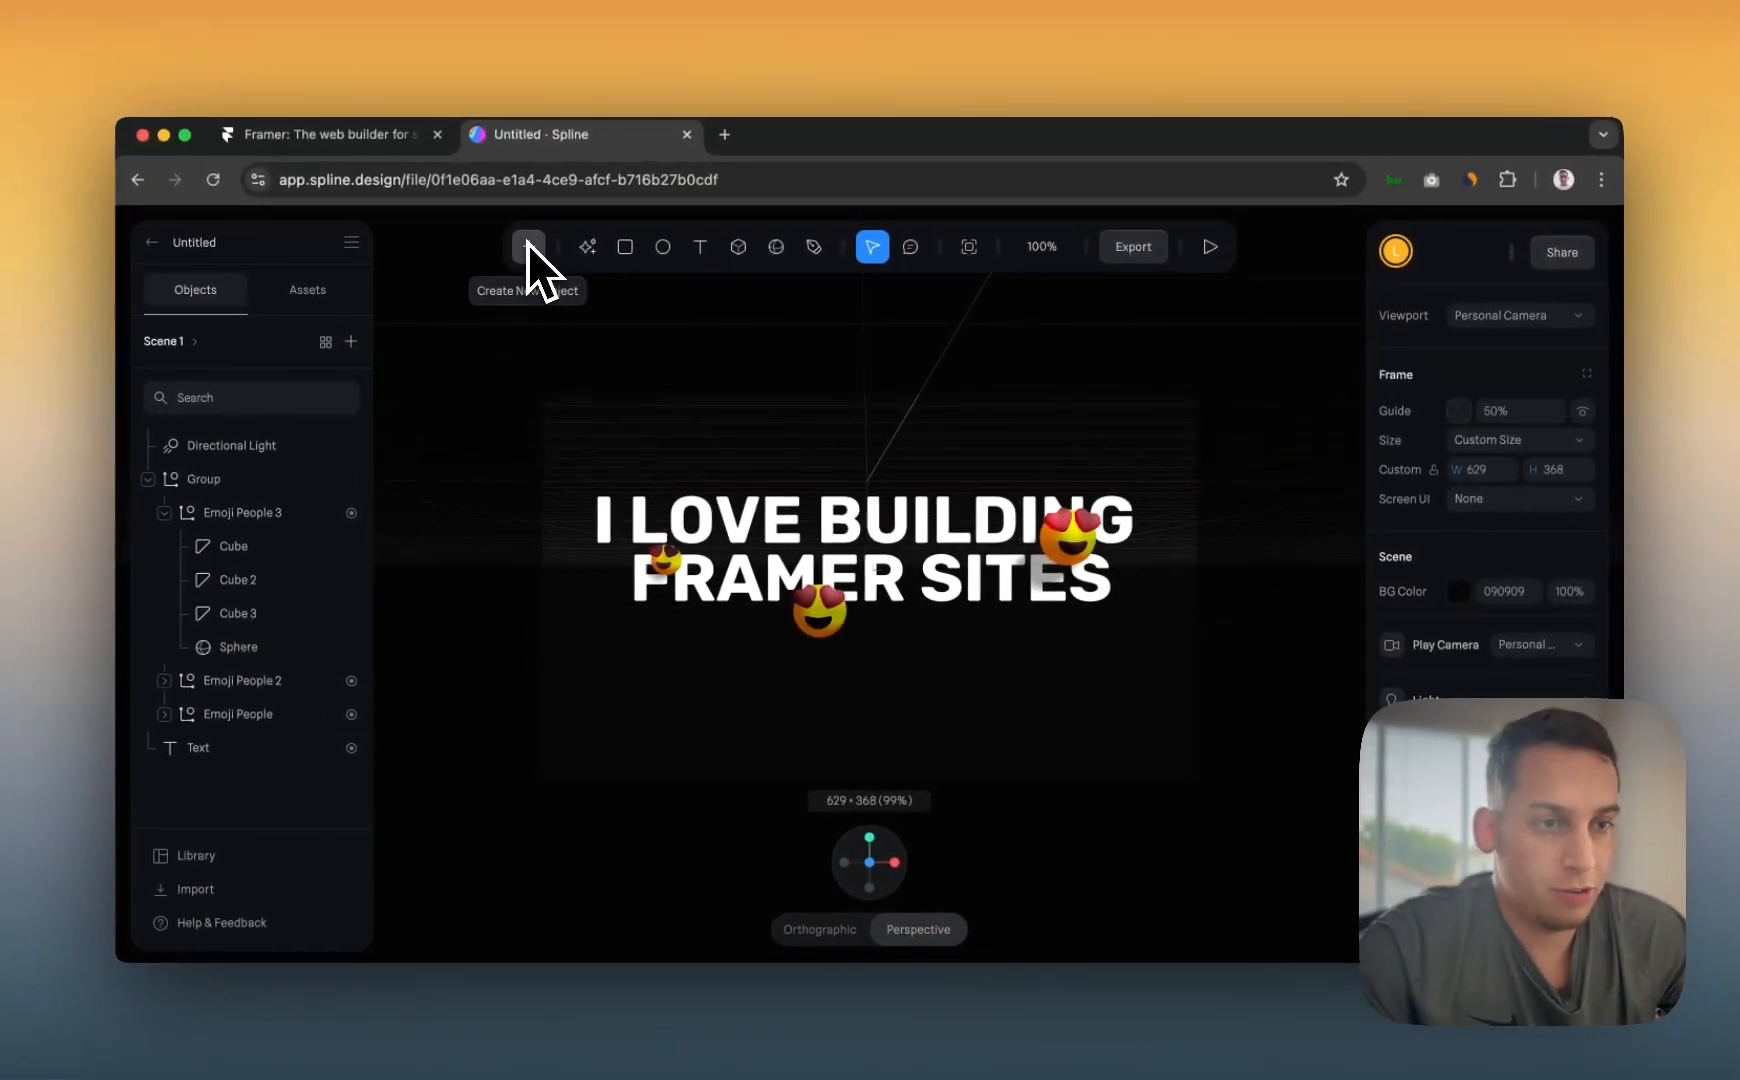
pyautogui.click(396, 181)
pyautogui.scroll(-5, 609, 640)
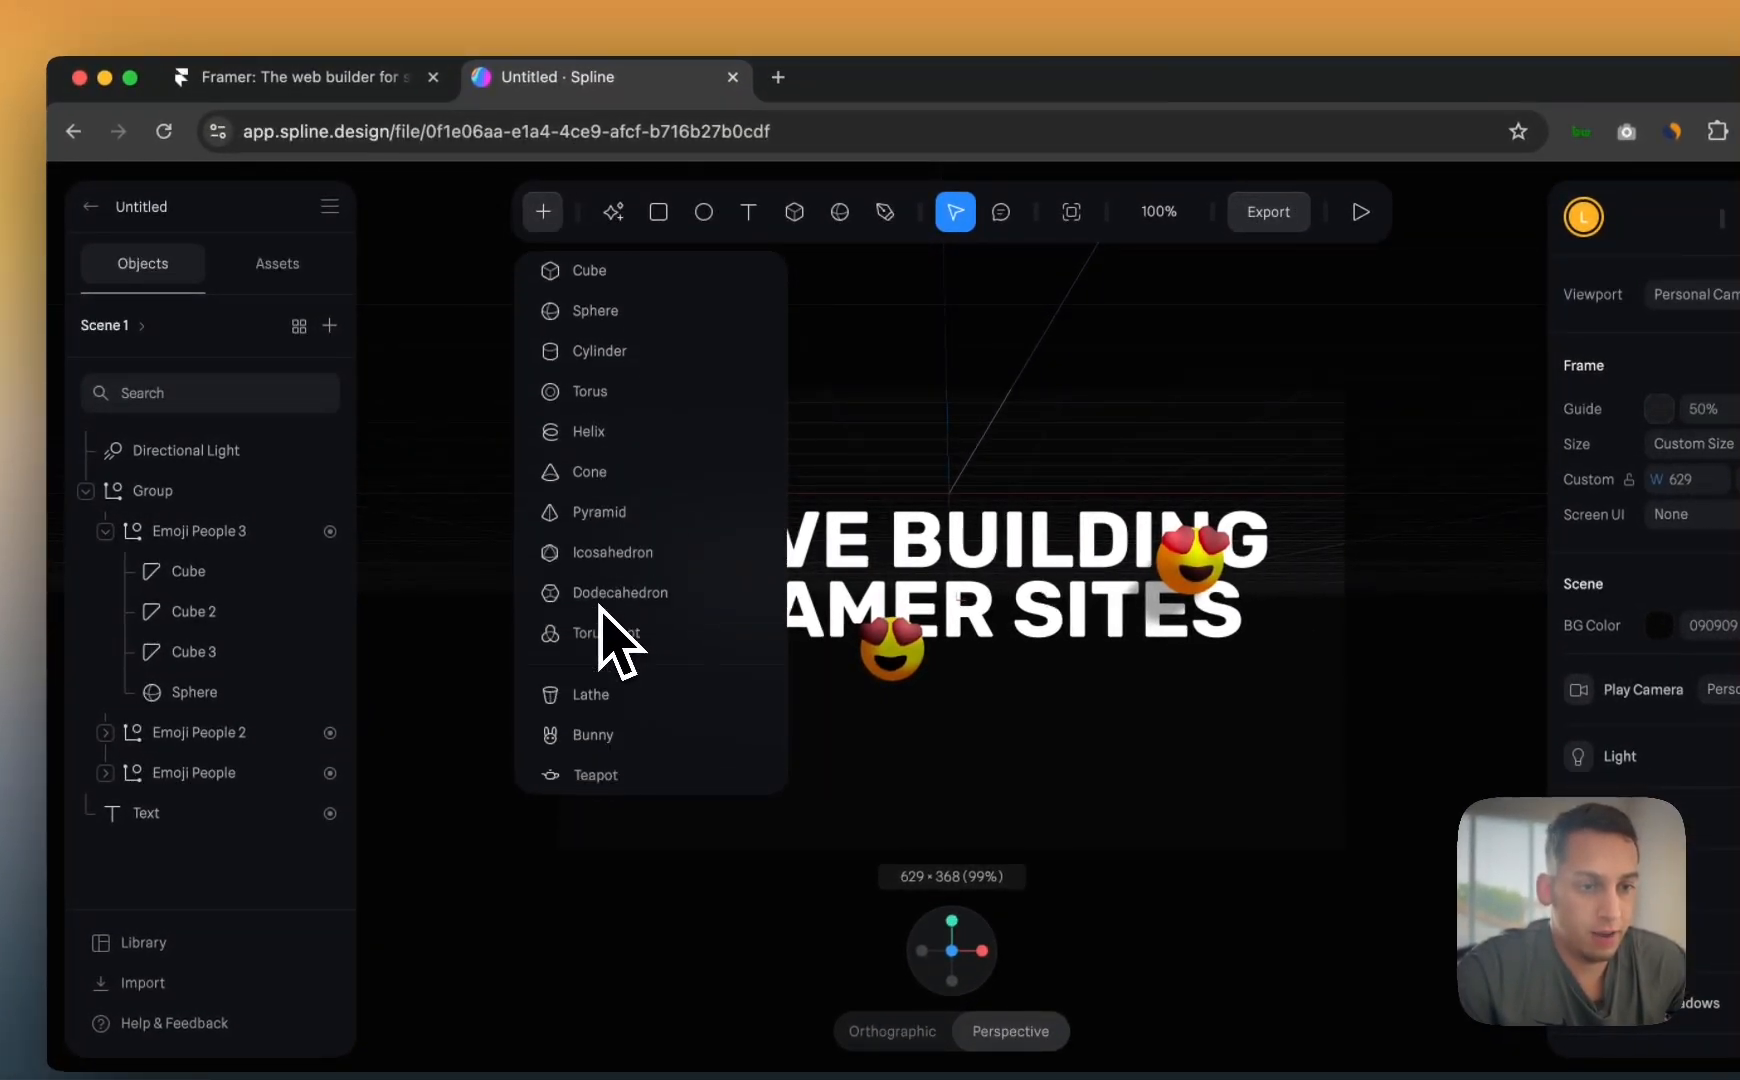
pyautogui.scroll(-2, 612, 680)
pyautogui.click(608, 640)
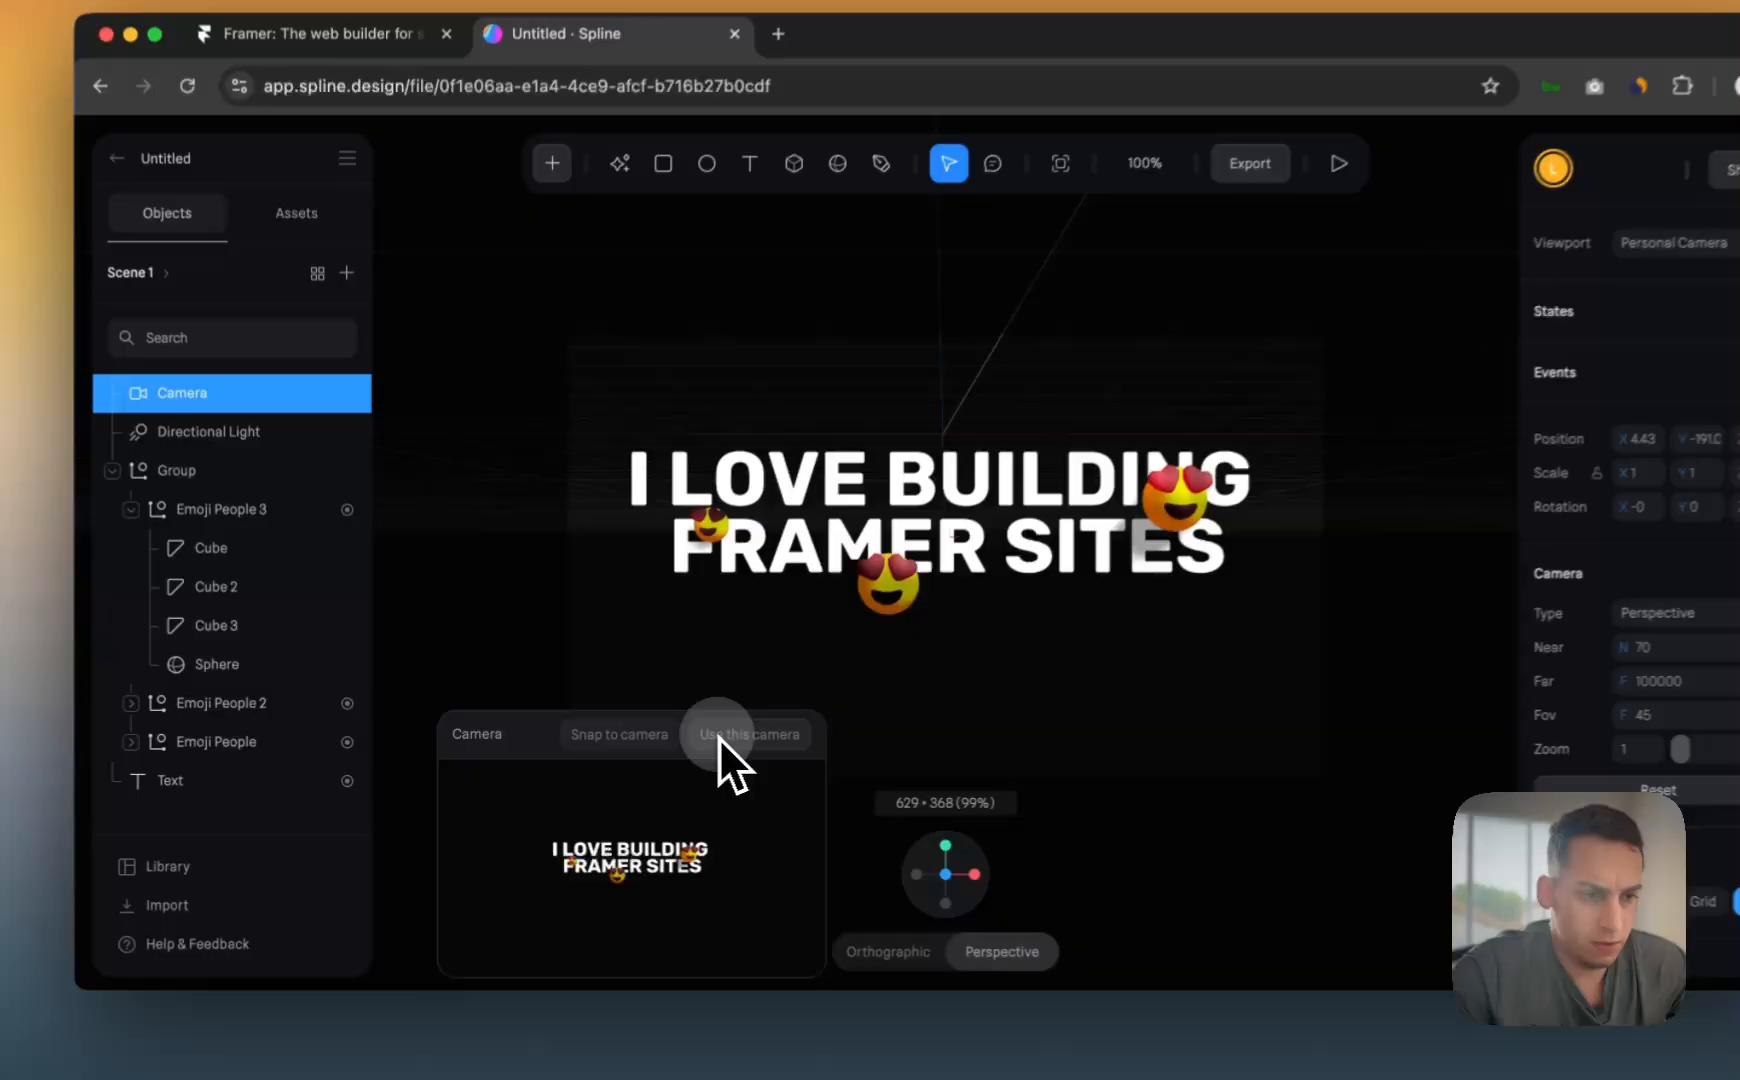
pyautogui.click(680, 743)
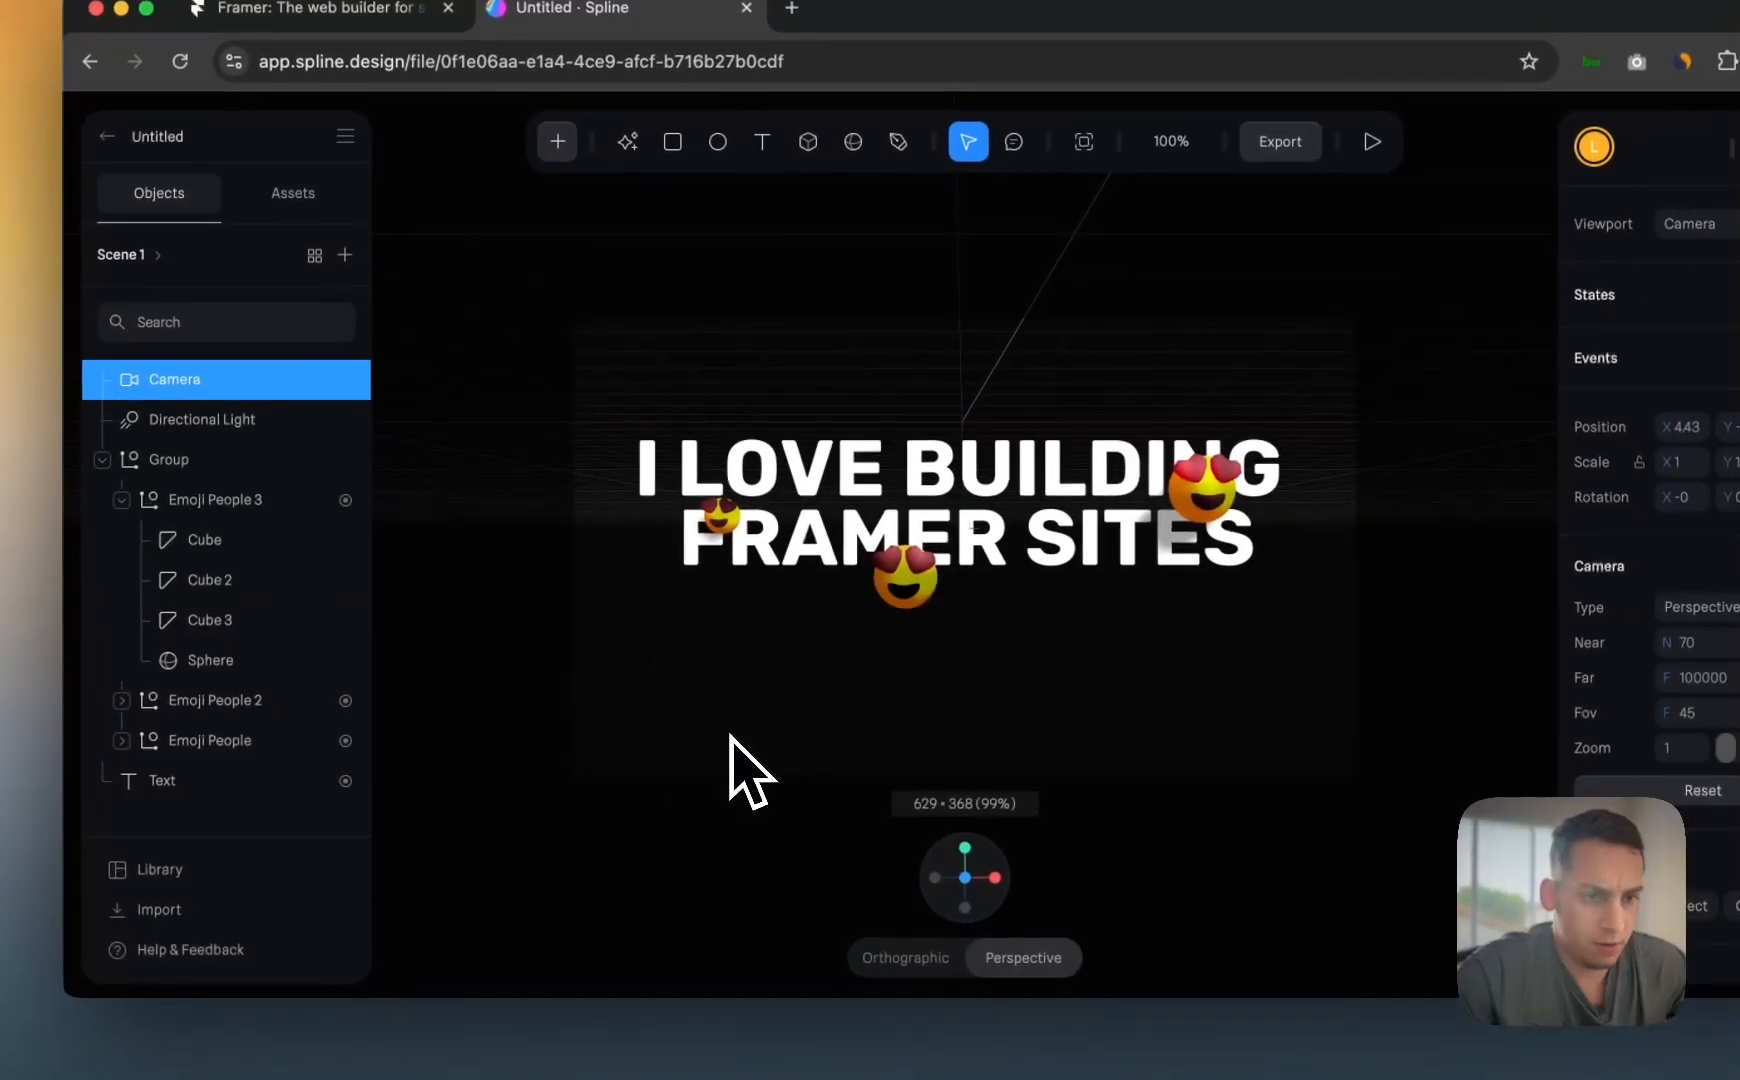
# - Orbit the new camera to an angled view of the headline and preview the scene from it
pyautogui.keyDown('alt'); pyautogui.moveTo(580, 574); pyautogui.dragTo(777, 715); pyautogui.keyUp('alt')
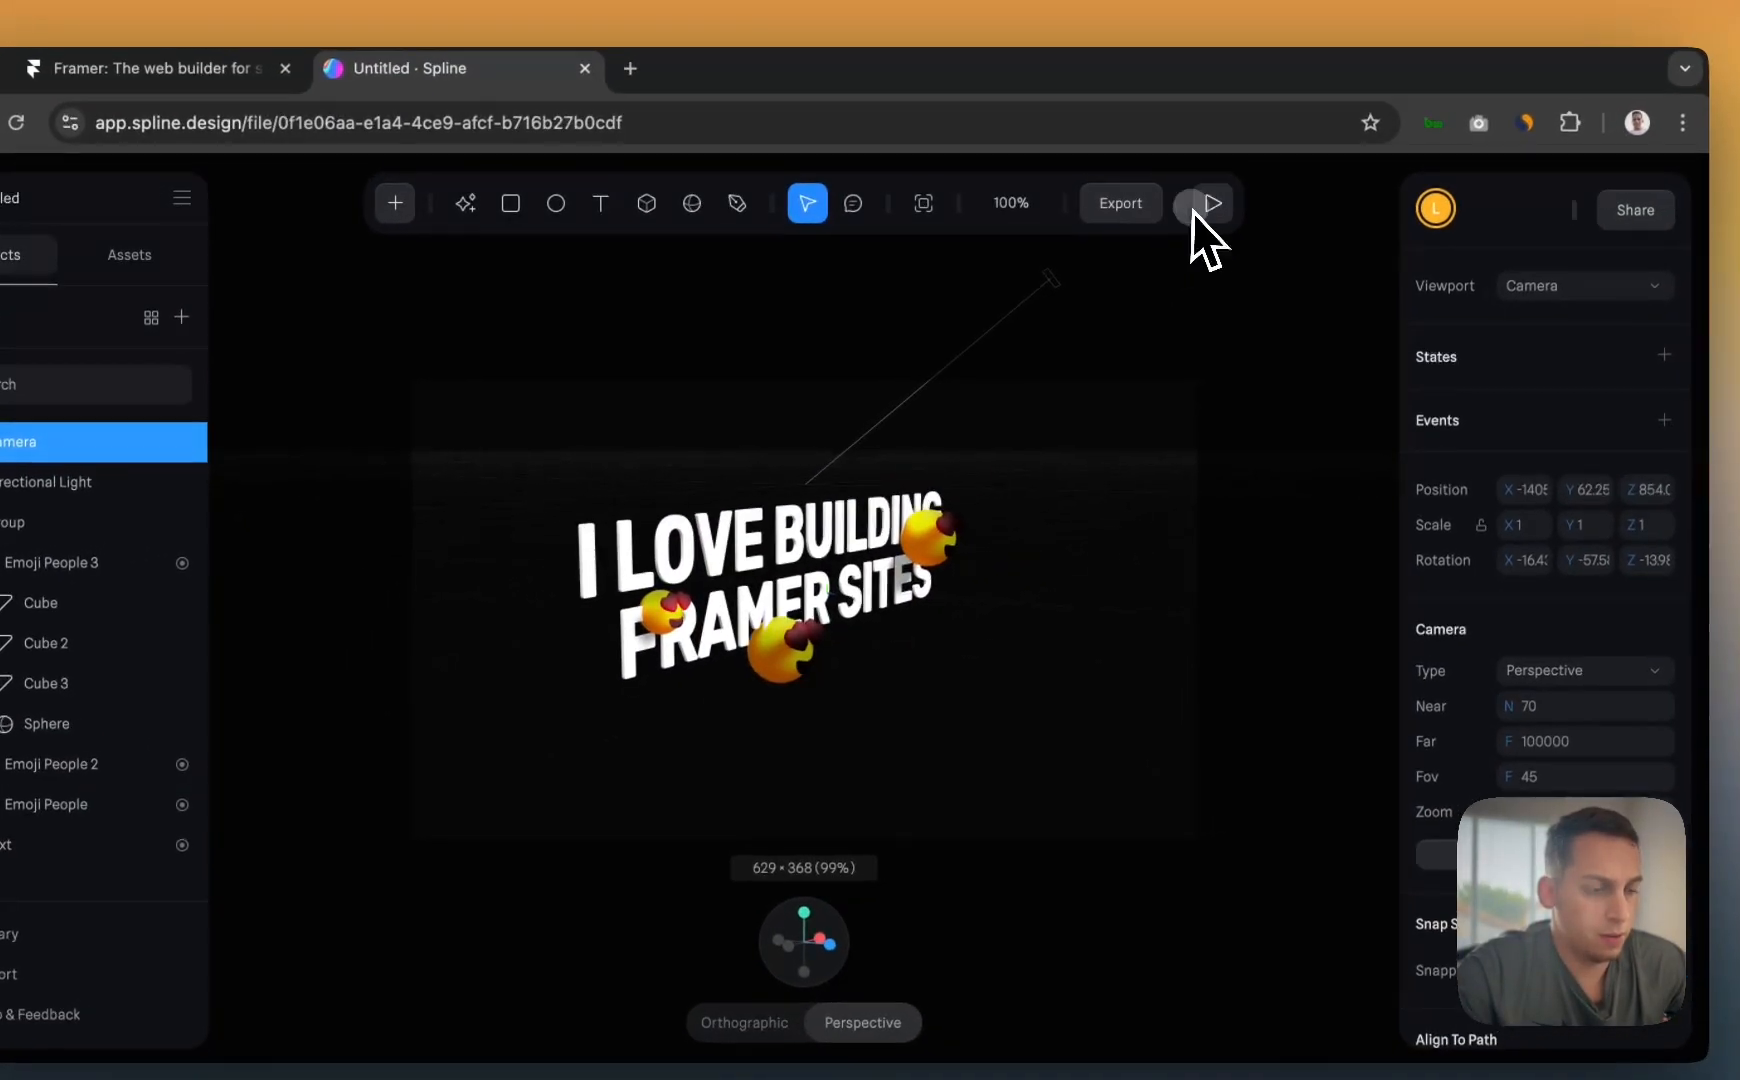
pyautogui.click(1376, 139)
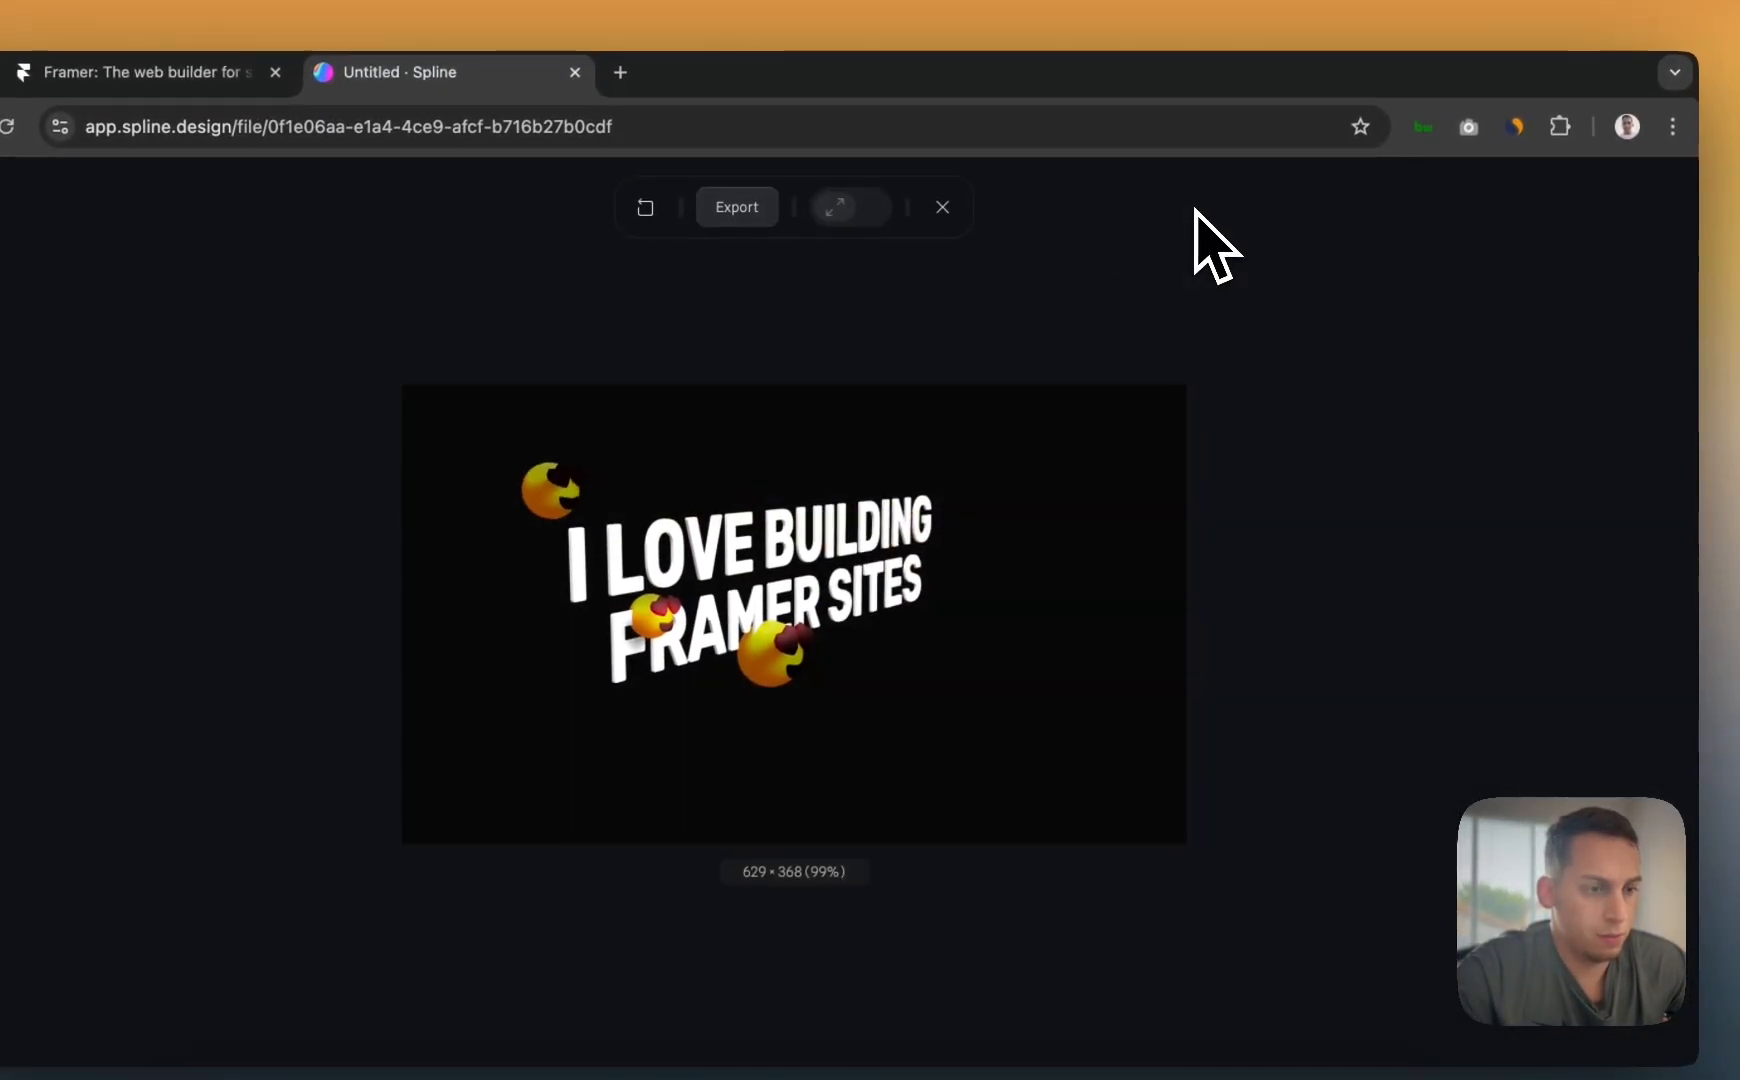
pyautogui.click(941, 207)
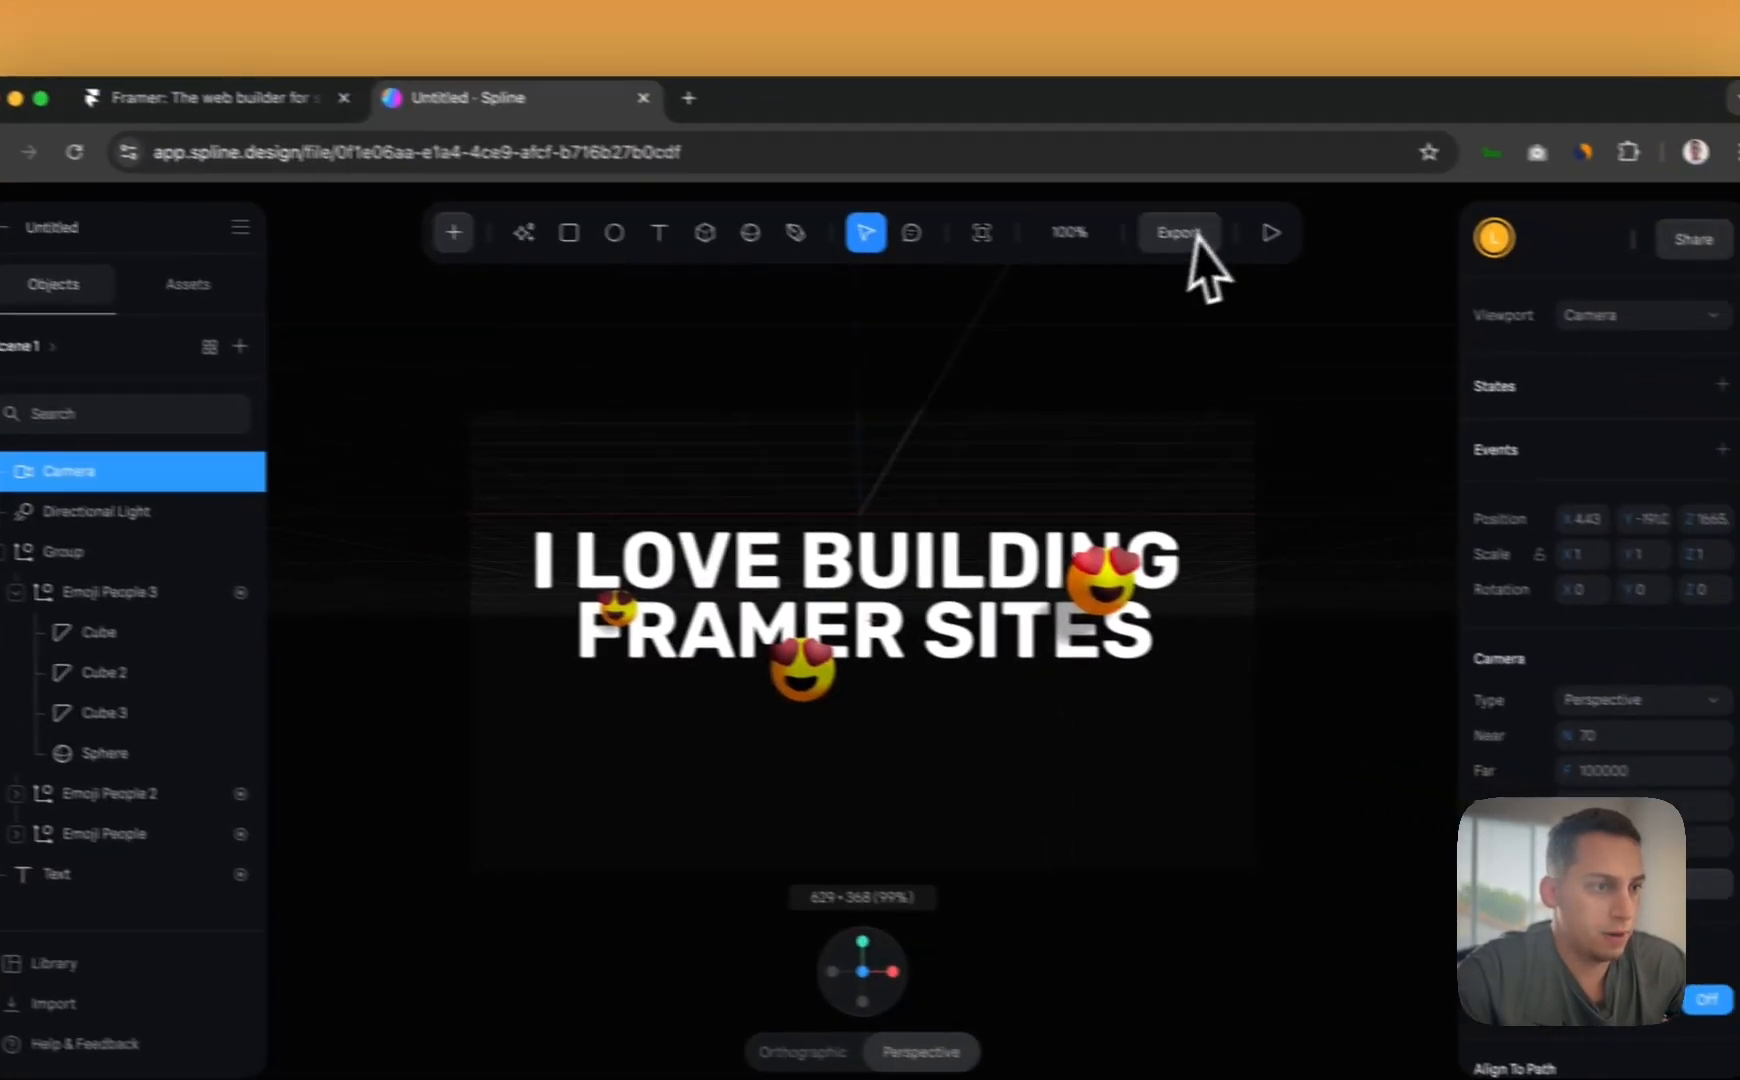
# - Check that the Viewer export uses Scene 1 and the new Camera, update the viewer and copy its scene link
pyautogui.click(1180, 233)
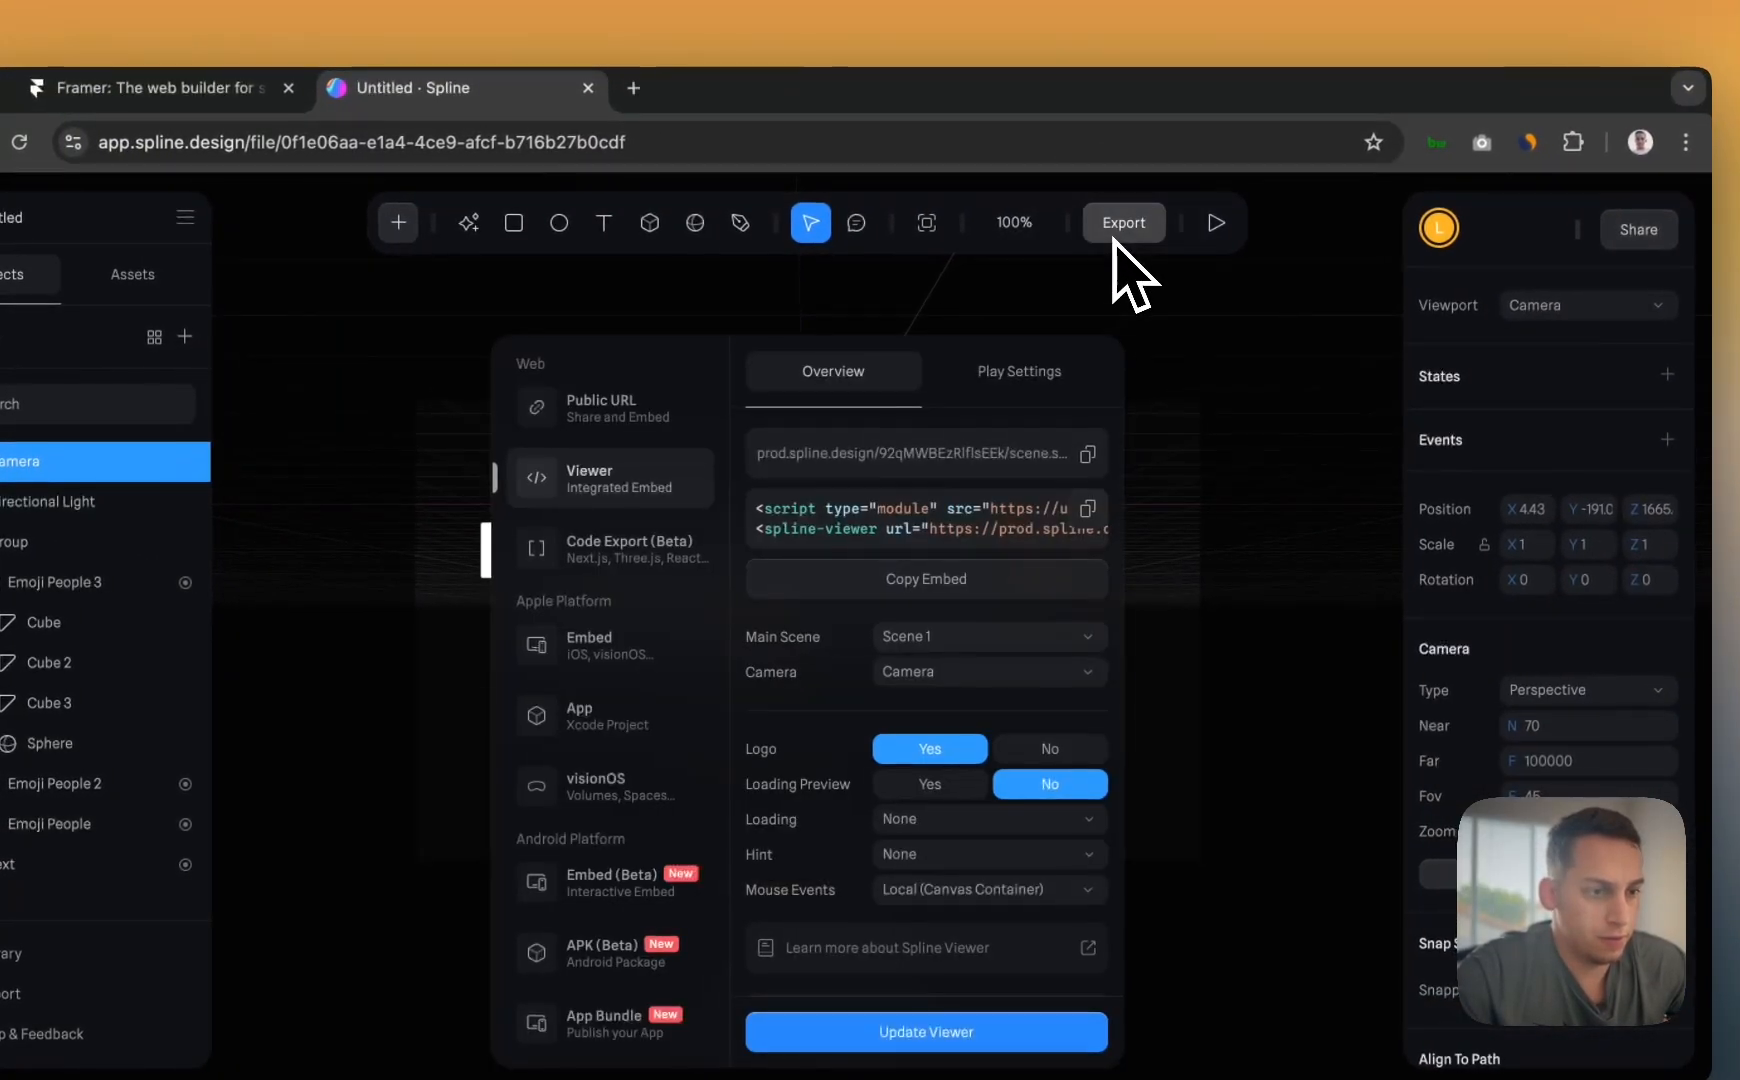
pyautogui.click(938, 688)
pyautogui.click(823, 663)
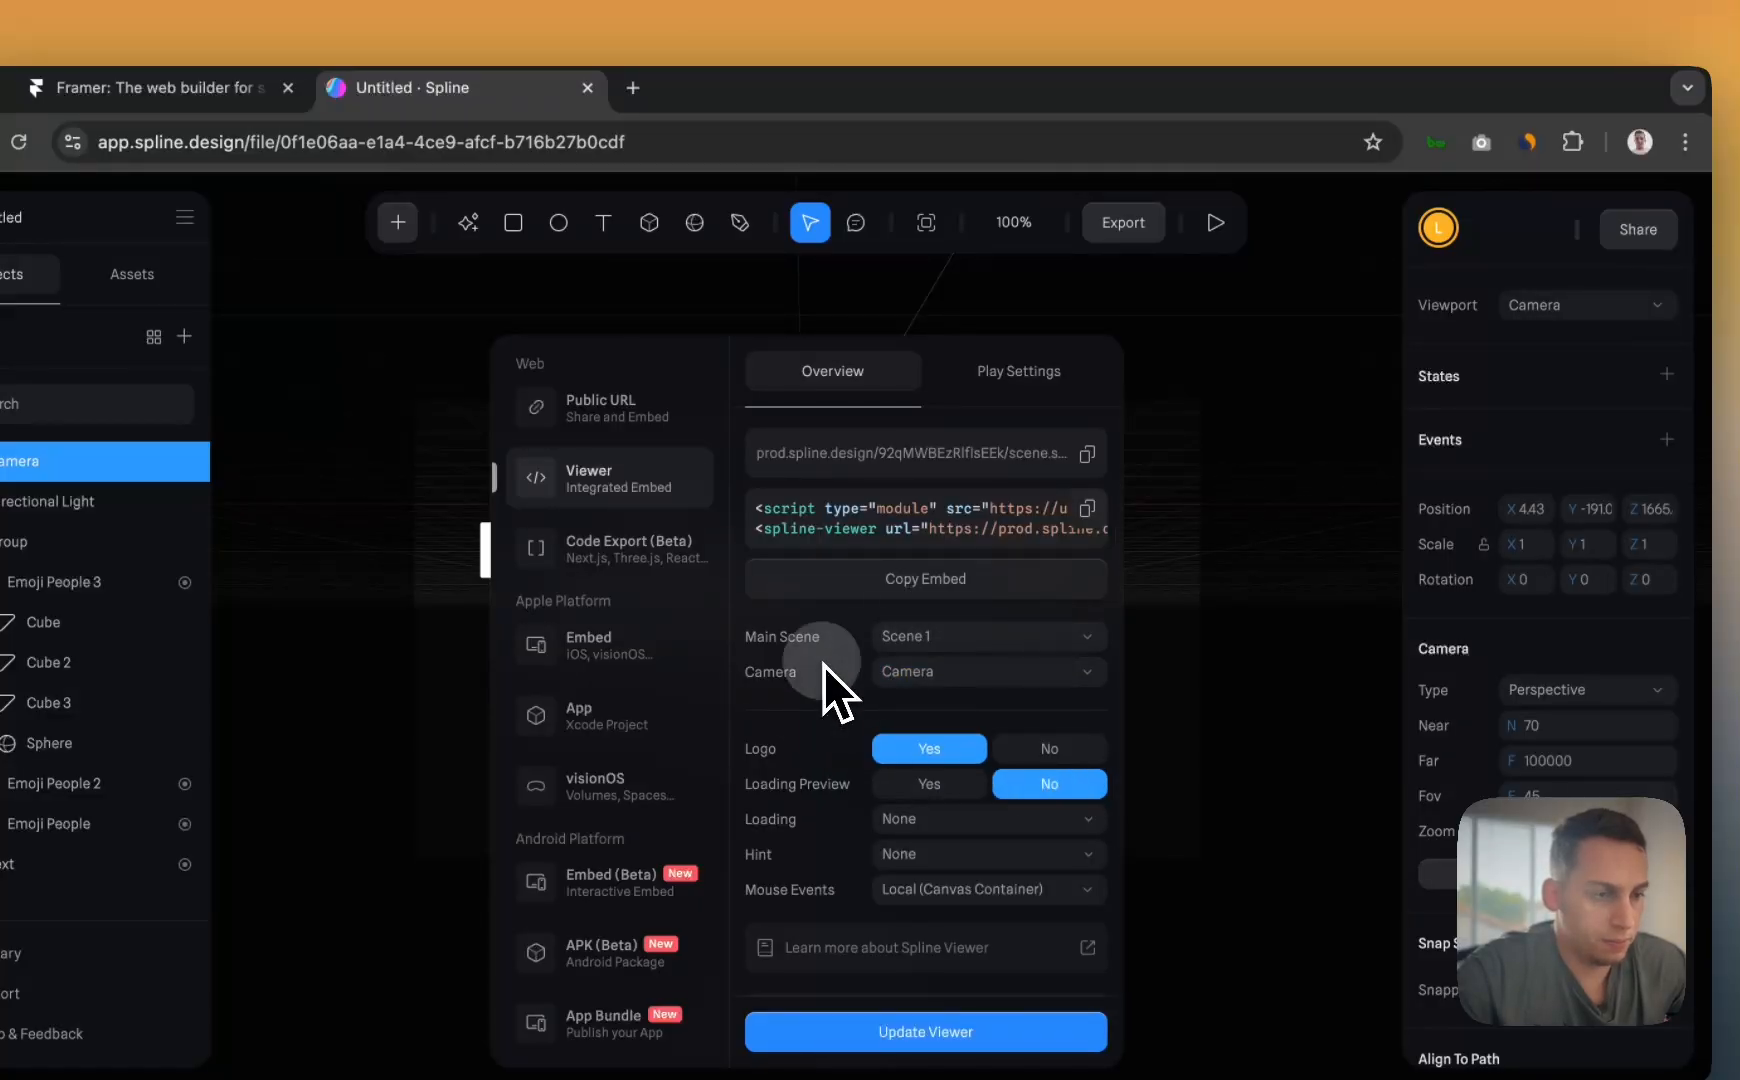
pyautogui.click(937, 640)
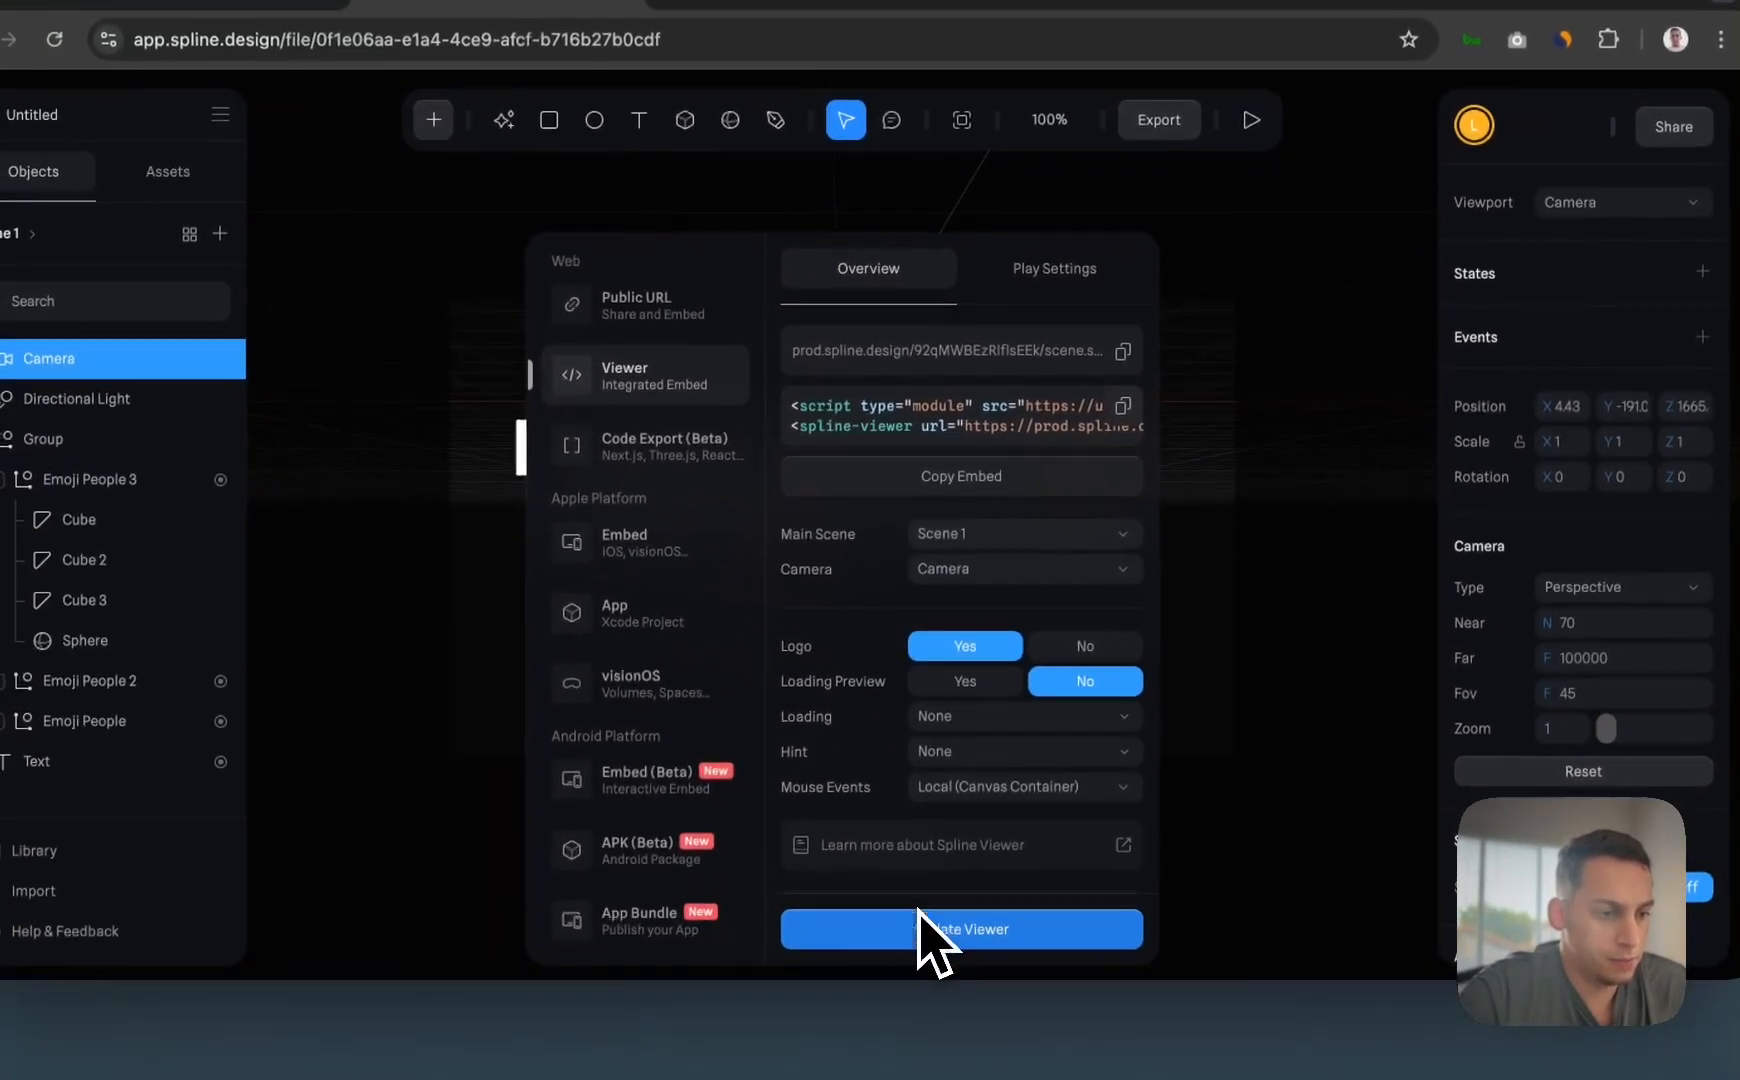
pyautogui.click(868, 1032)
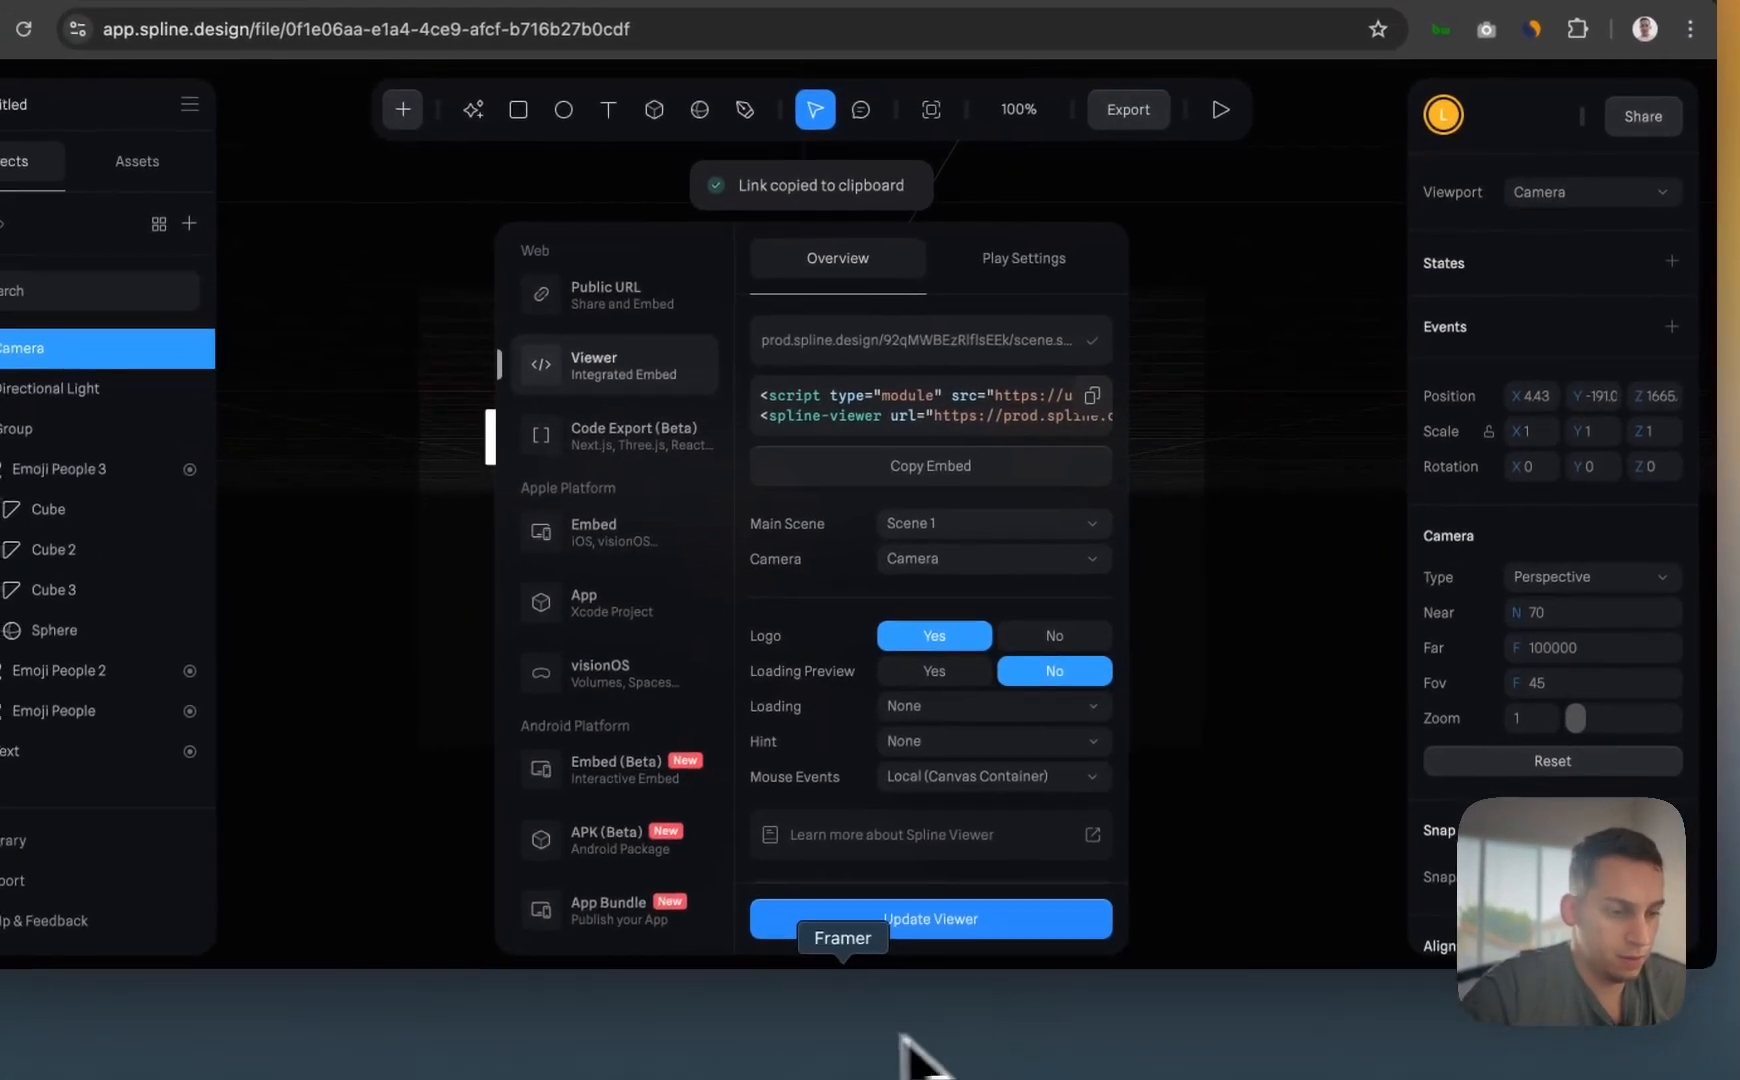
# - Switch to Framer, clear the Desktop embed's HTML, try the copied scene link as its URL and undo that entry
pyautogui.click(842, 1050)
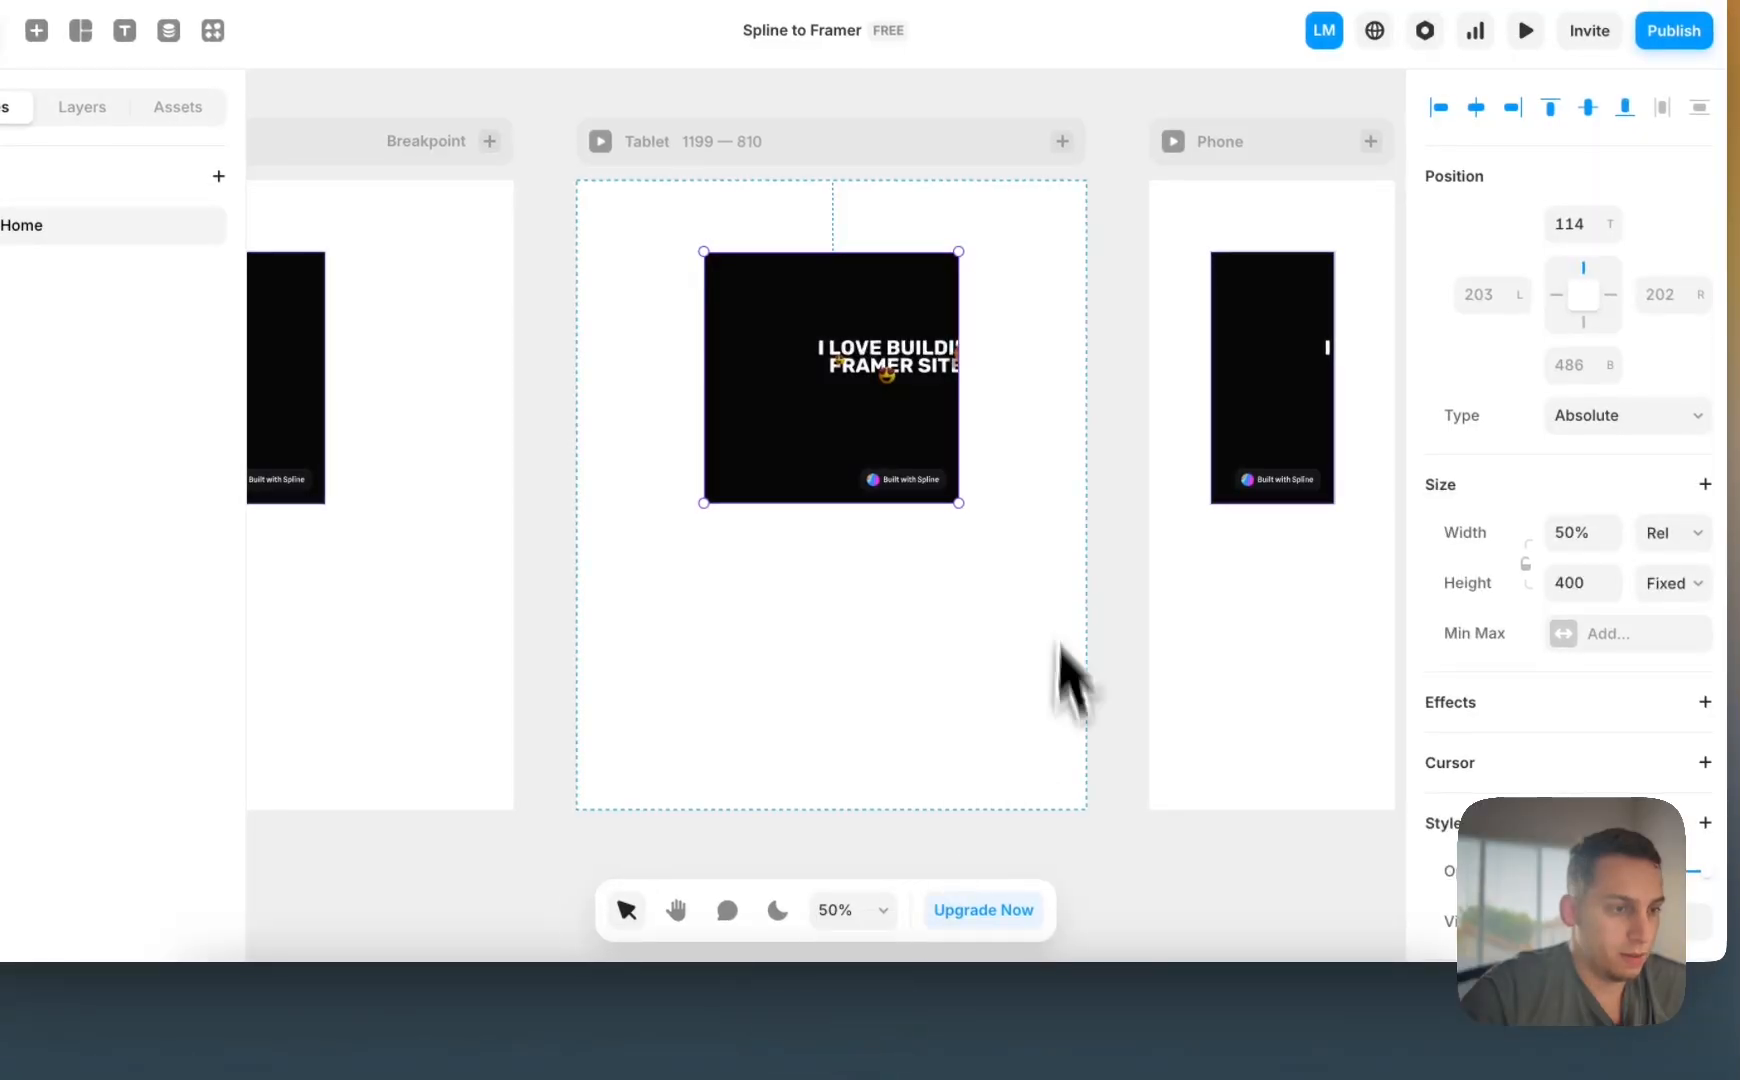
pyautogui.hscroll(-5, 900, 560)
pyautogui.click(620, 450)
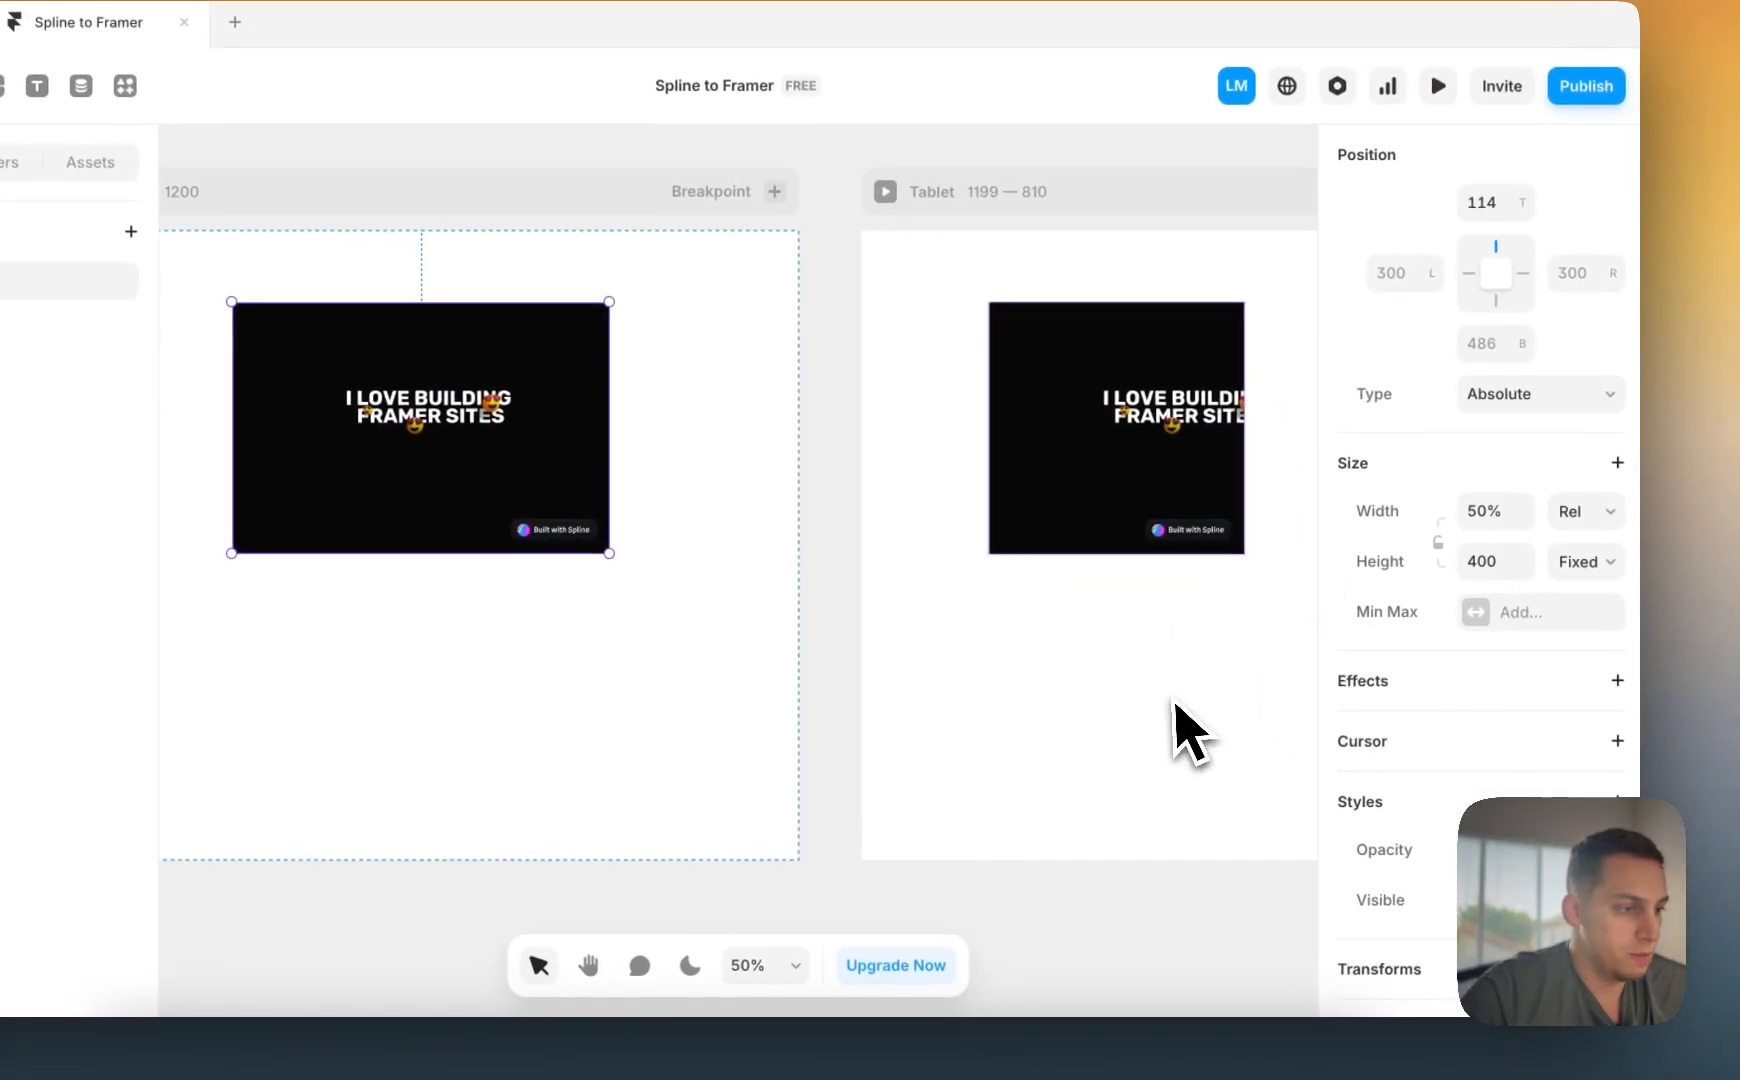
pyautogui.scroll(-5, 1505, 691)
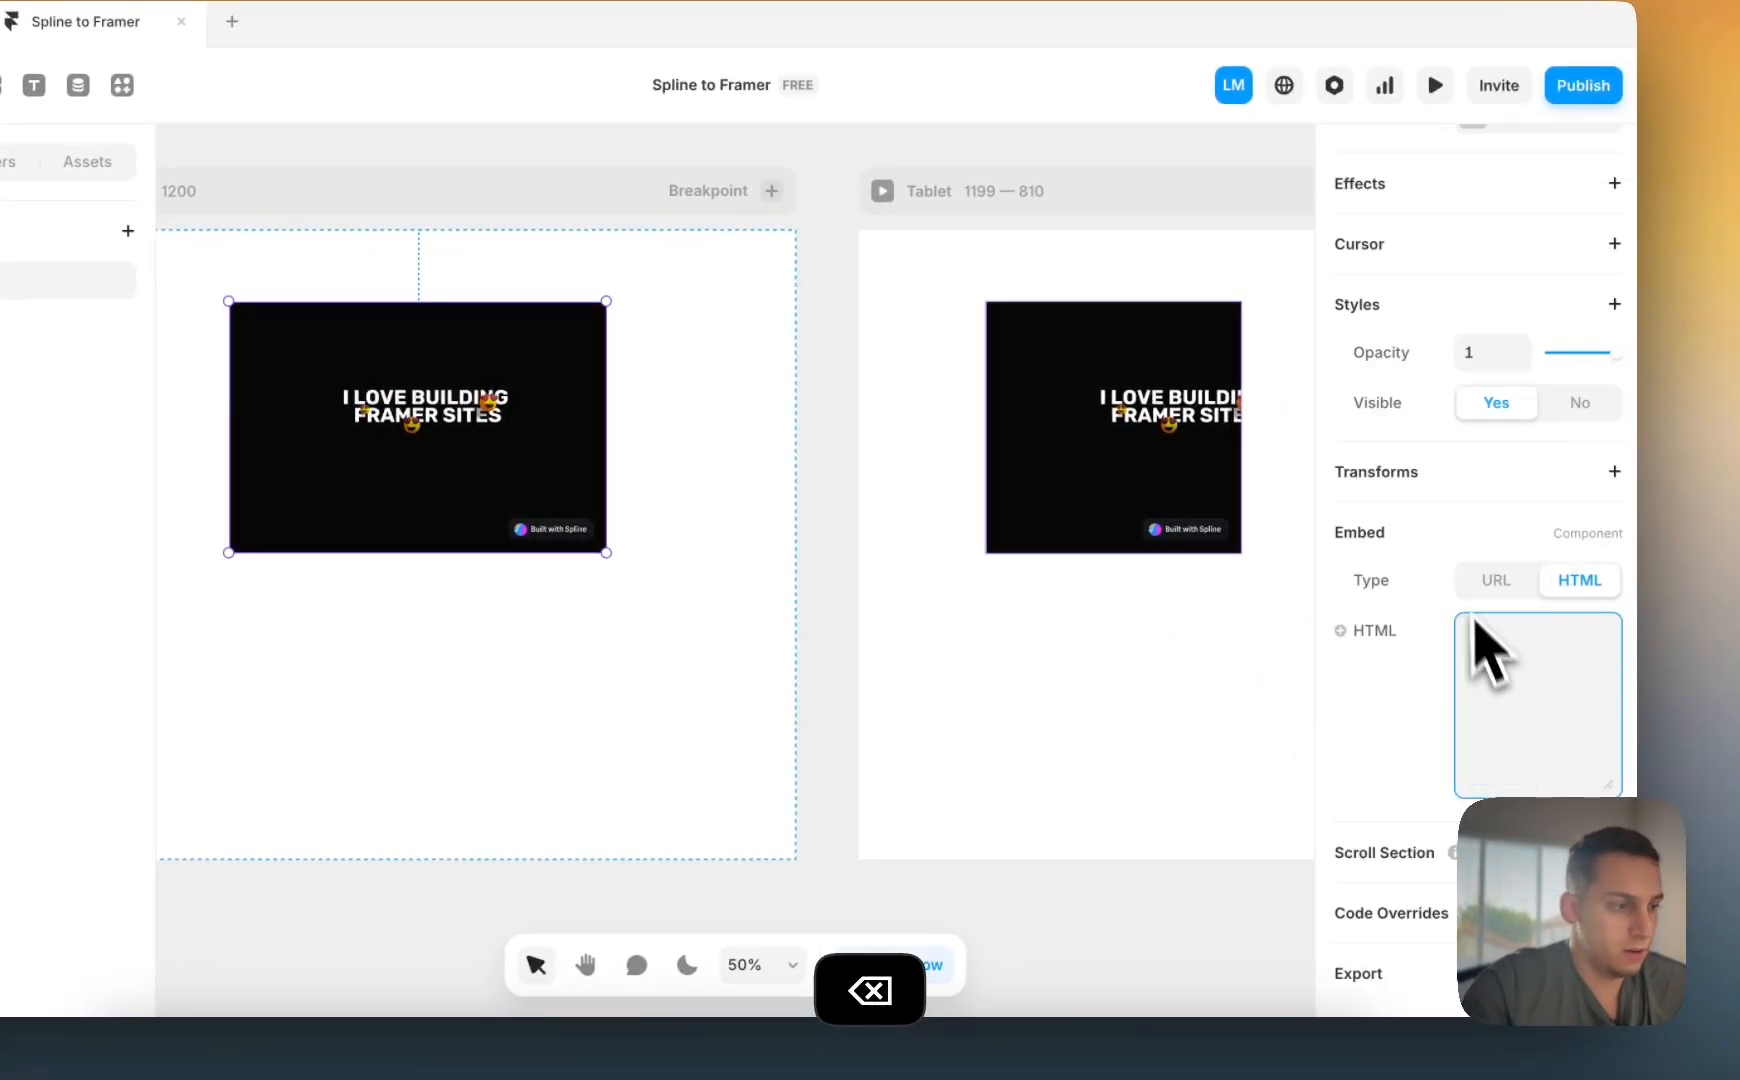
pyautogui.click(1490, 578)
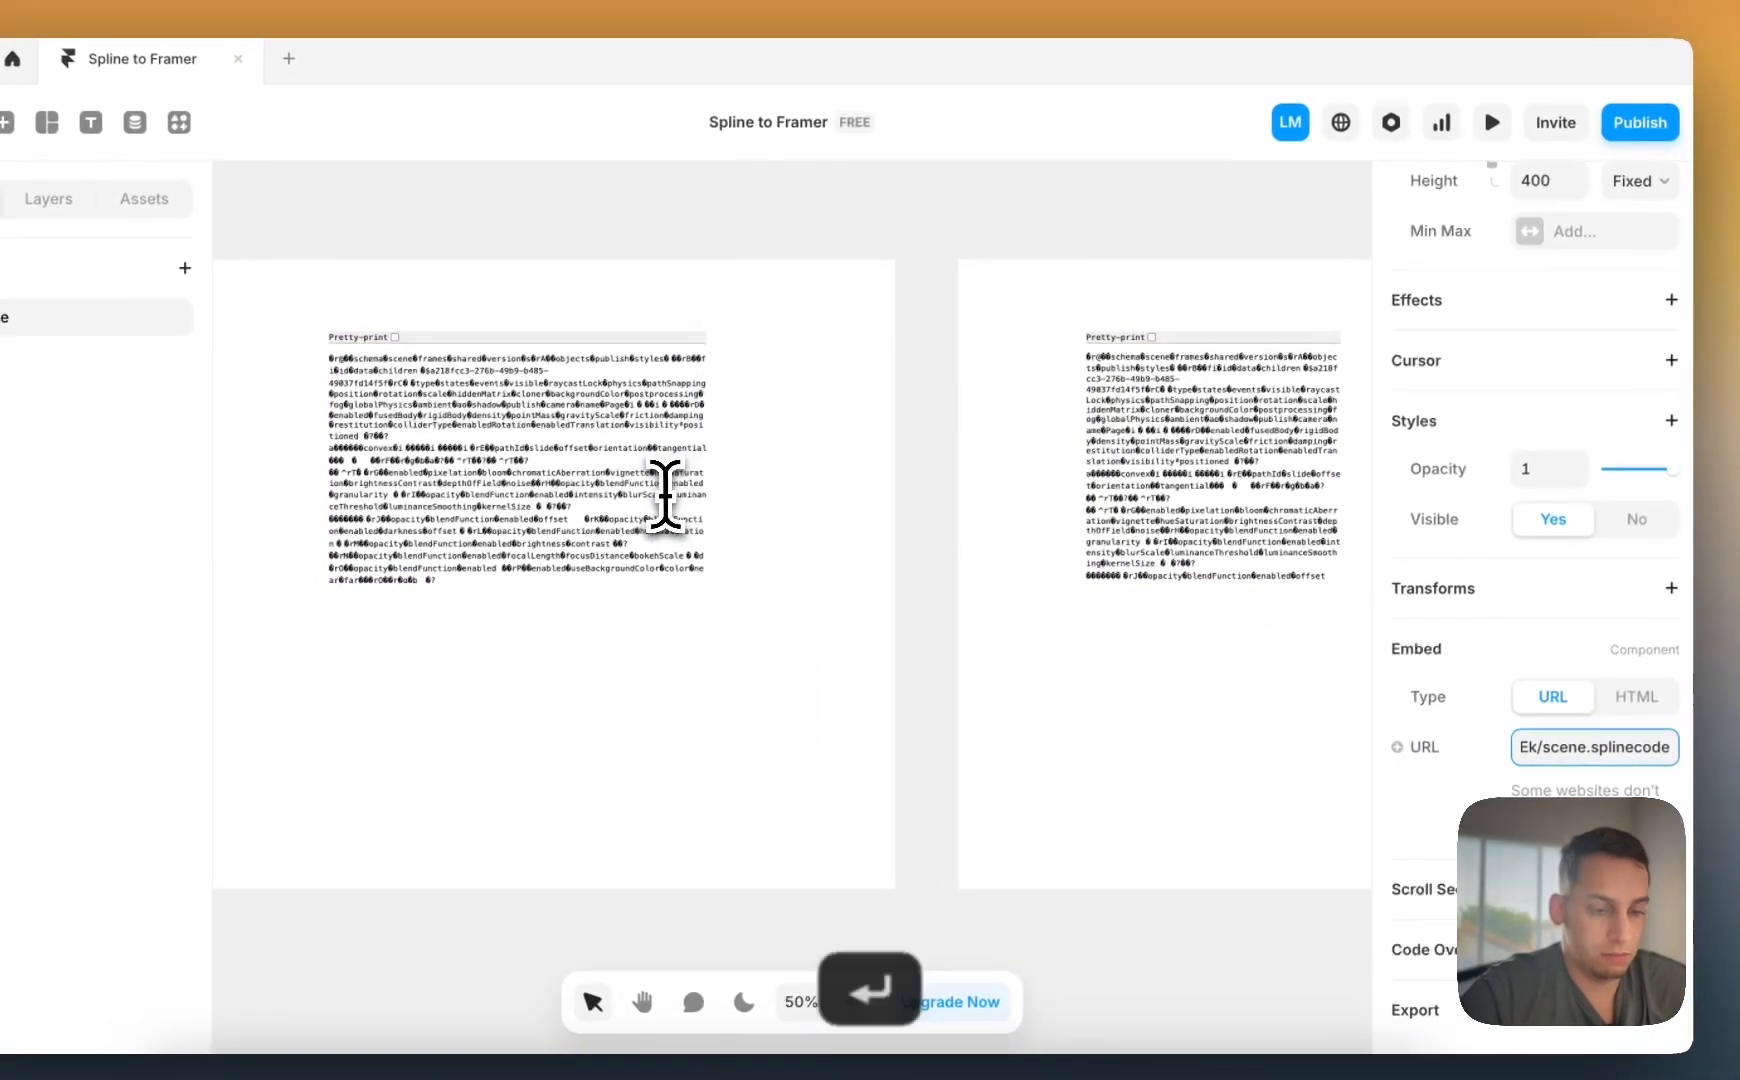
pyautogui.press('super+z')
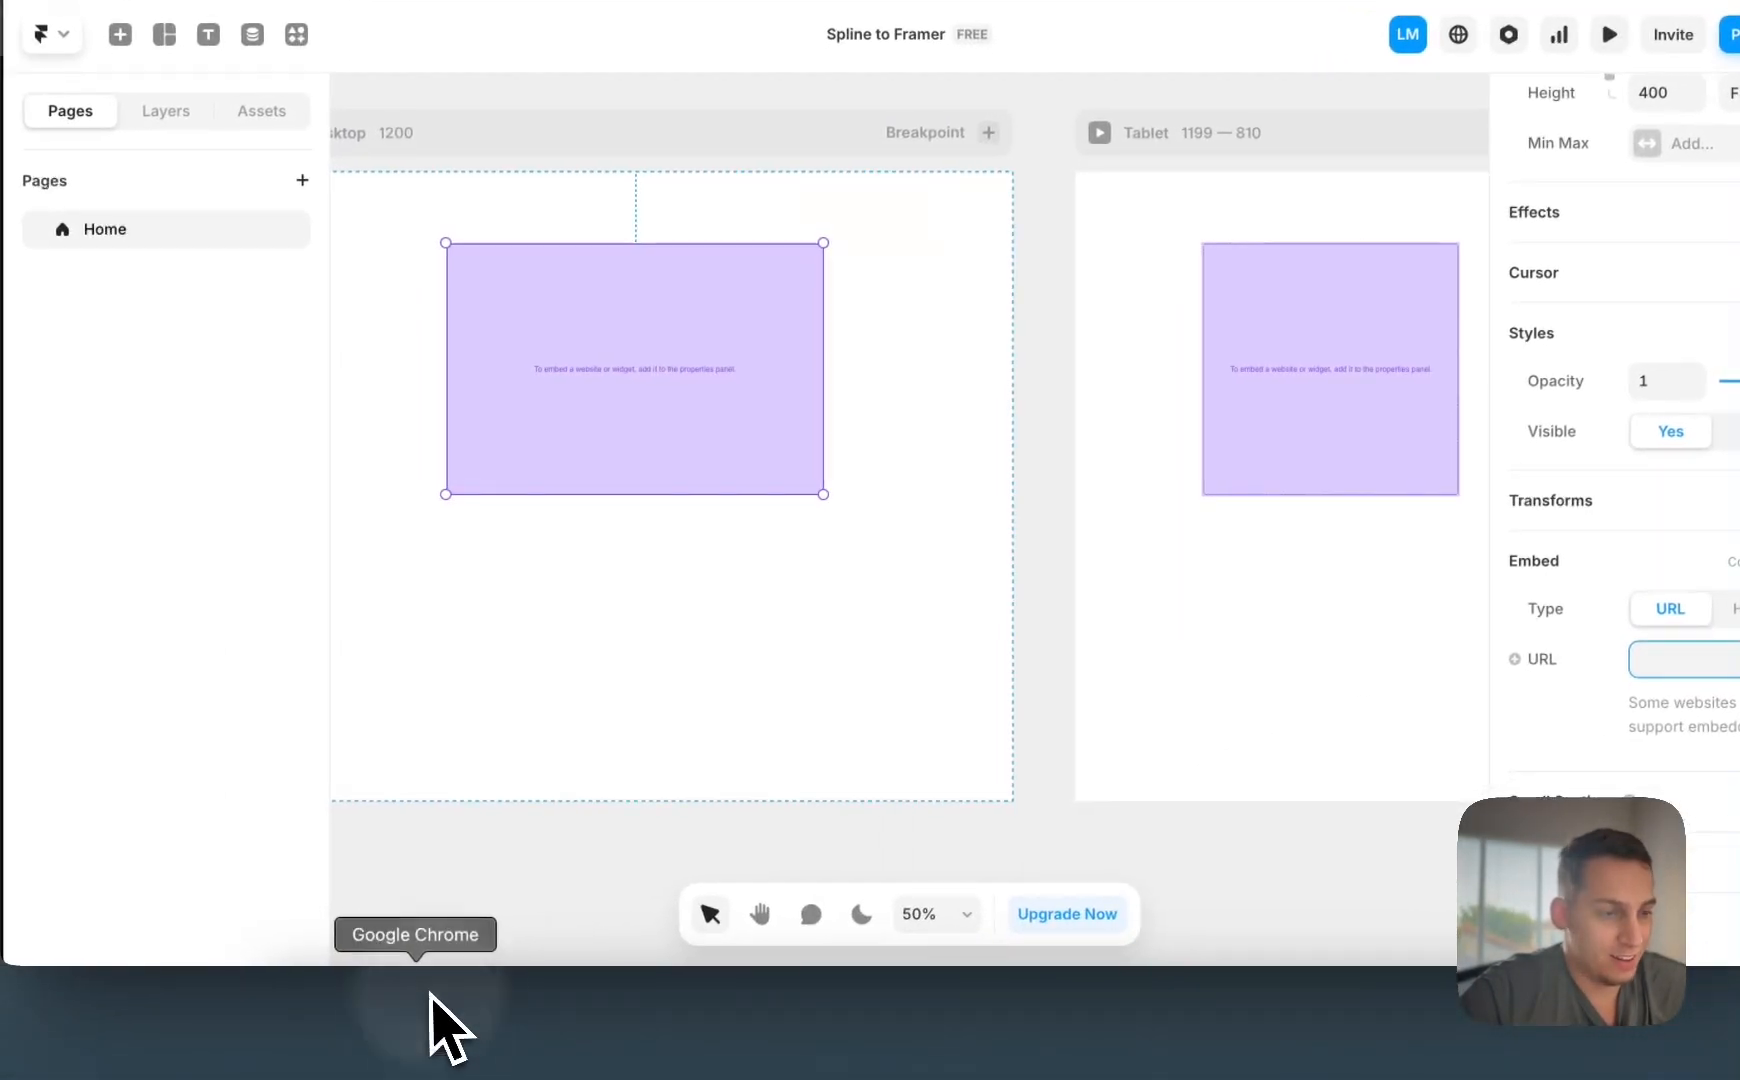
# - Copy the Viewer embed code from Spline and paste it into the Desktop embed in Framer with the type set to HTML
pyautogui.click(430, 1025)
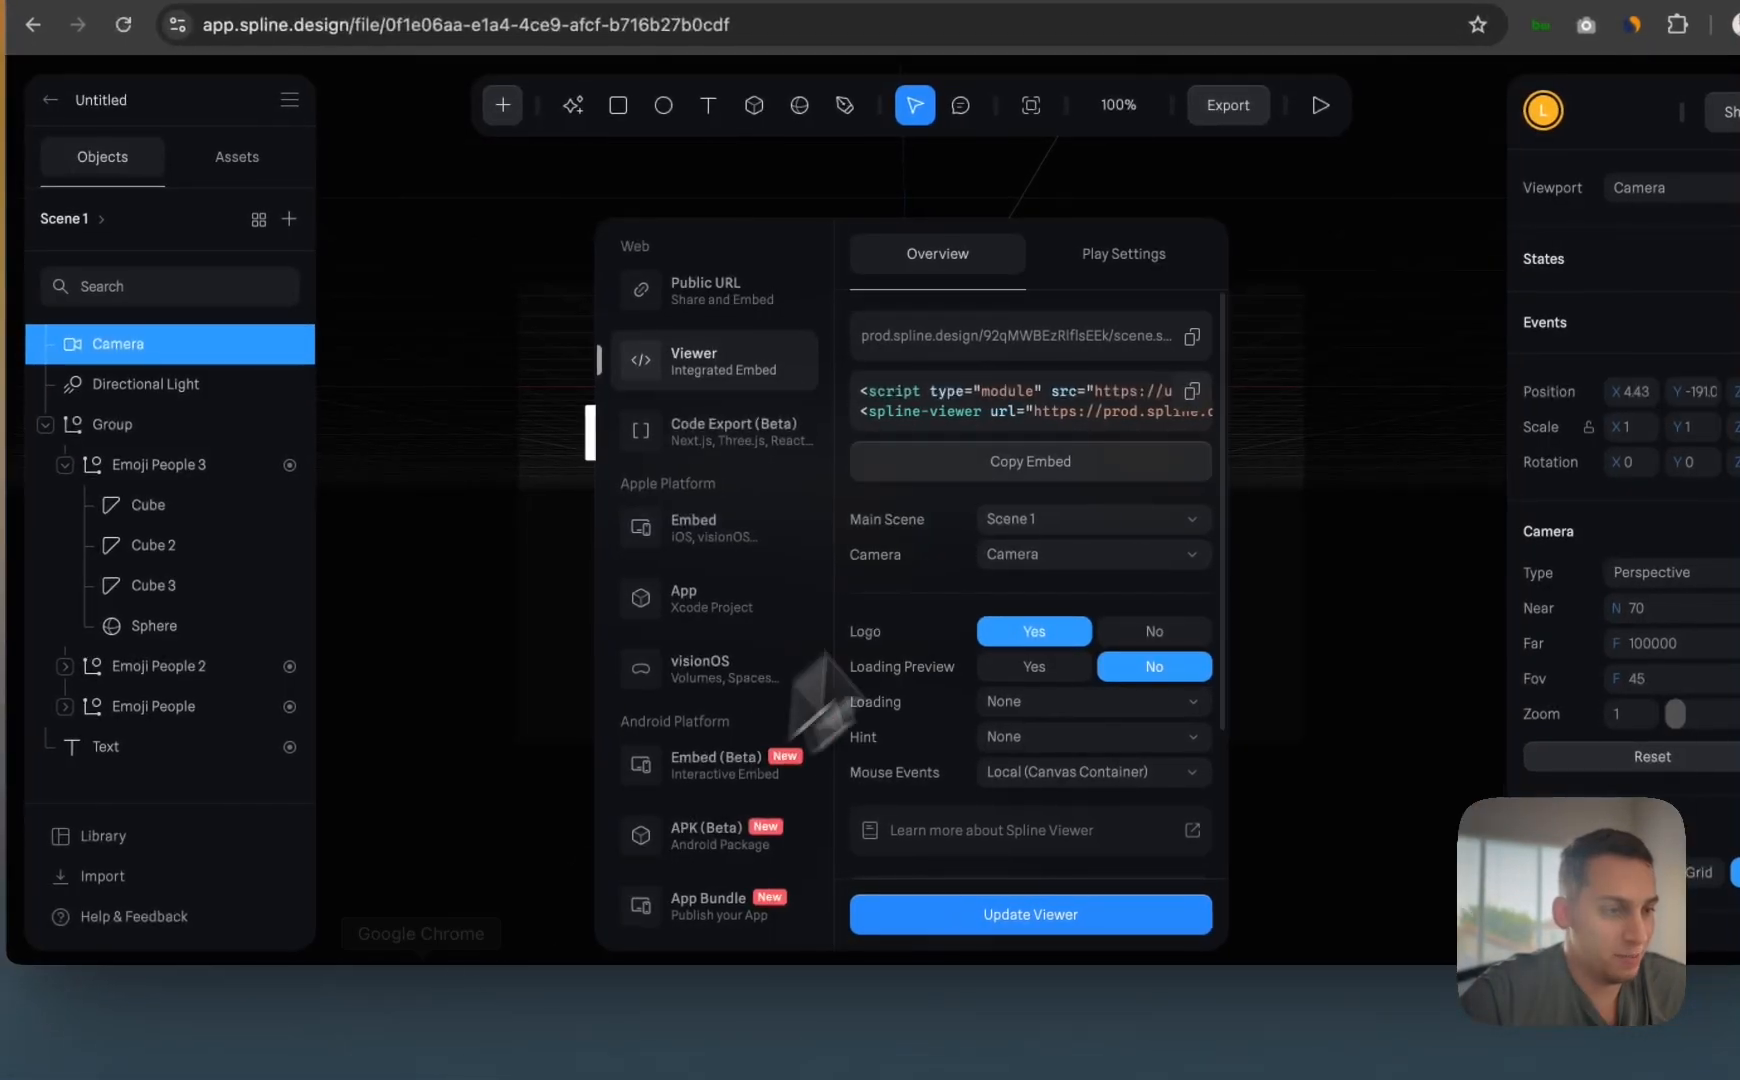
pyautogui.click(1192, 391)
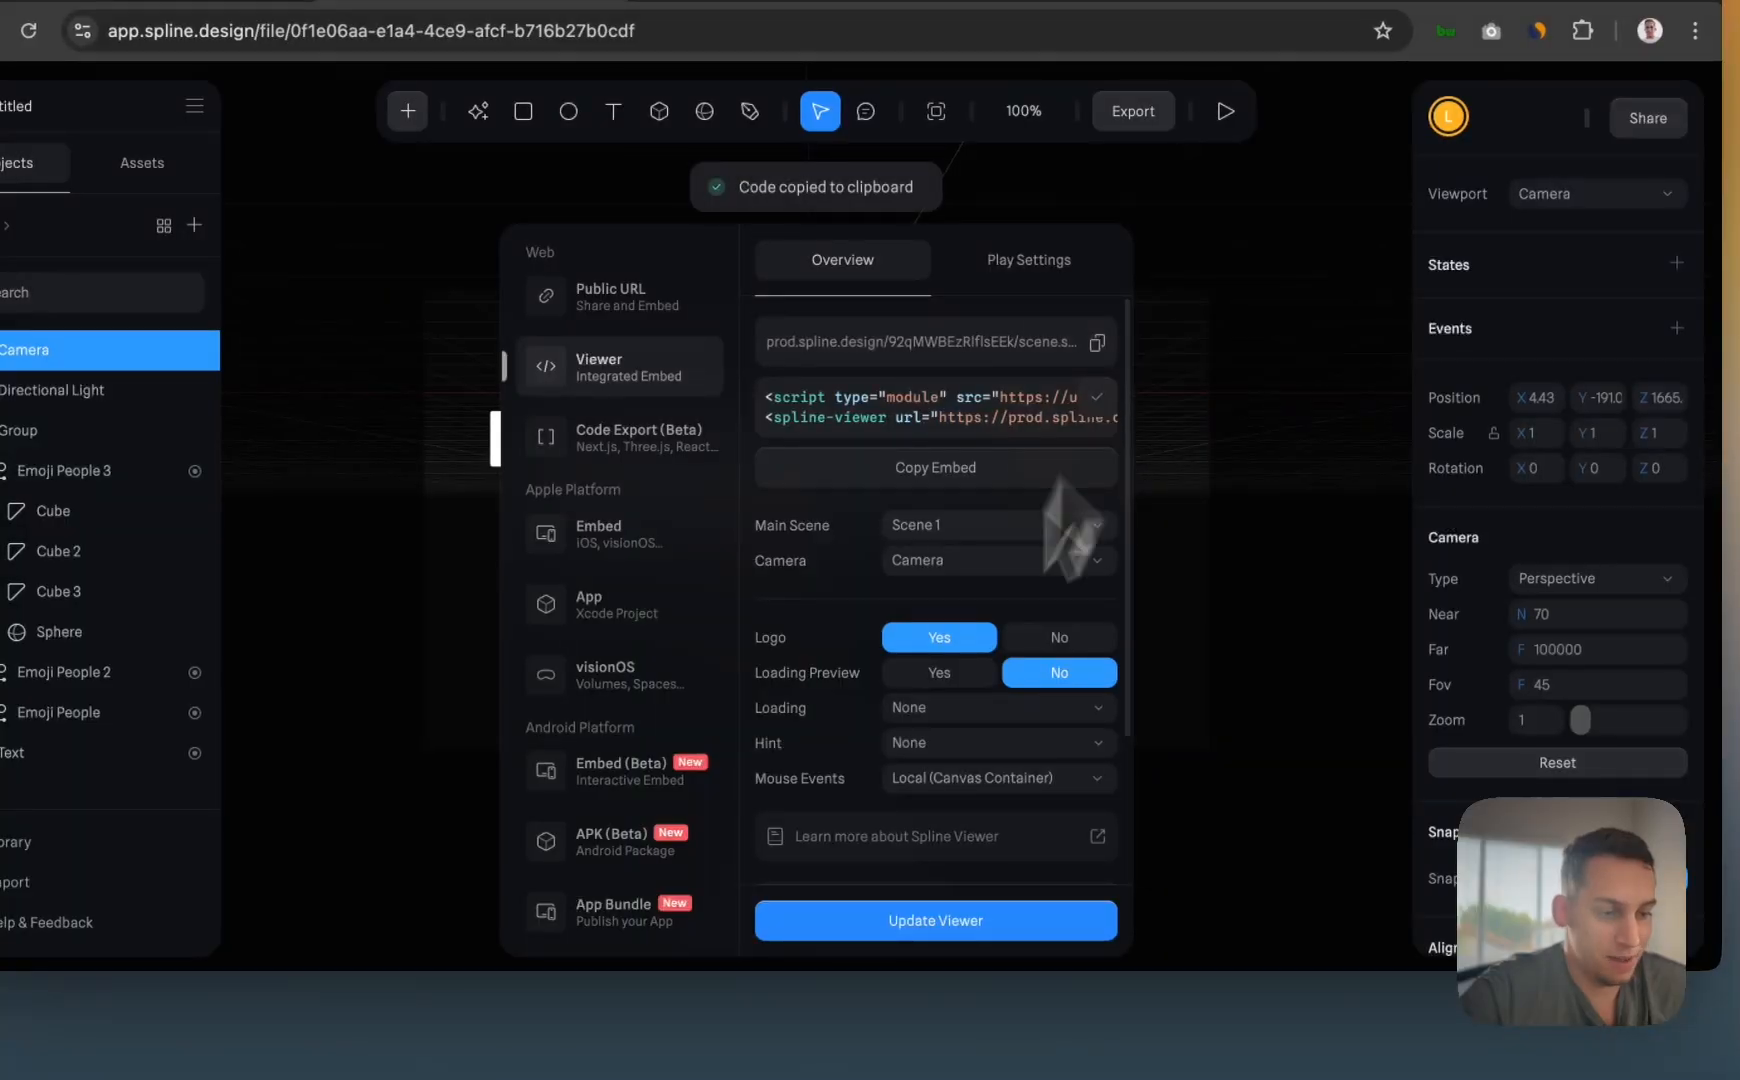
pyautogui.click(845, 1030)
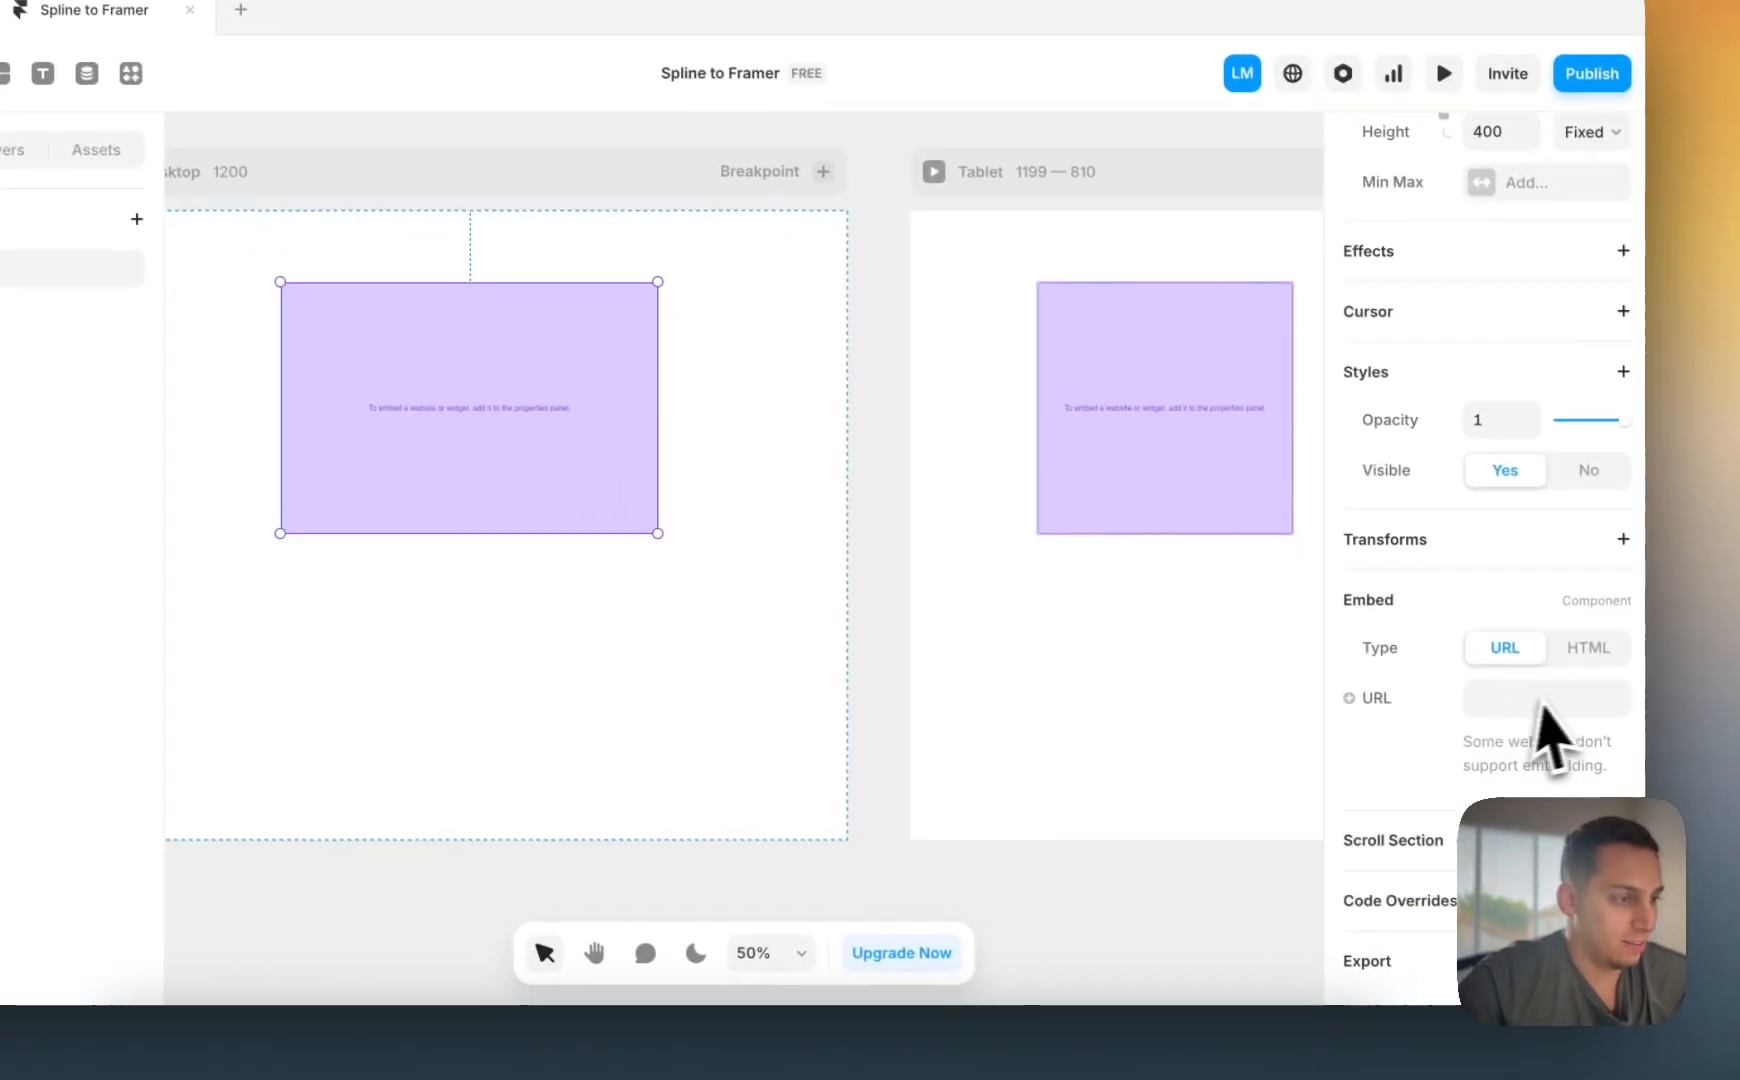
pyautogui.click(1588, 647)
pyautogui.click(1493, 752)
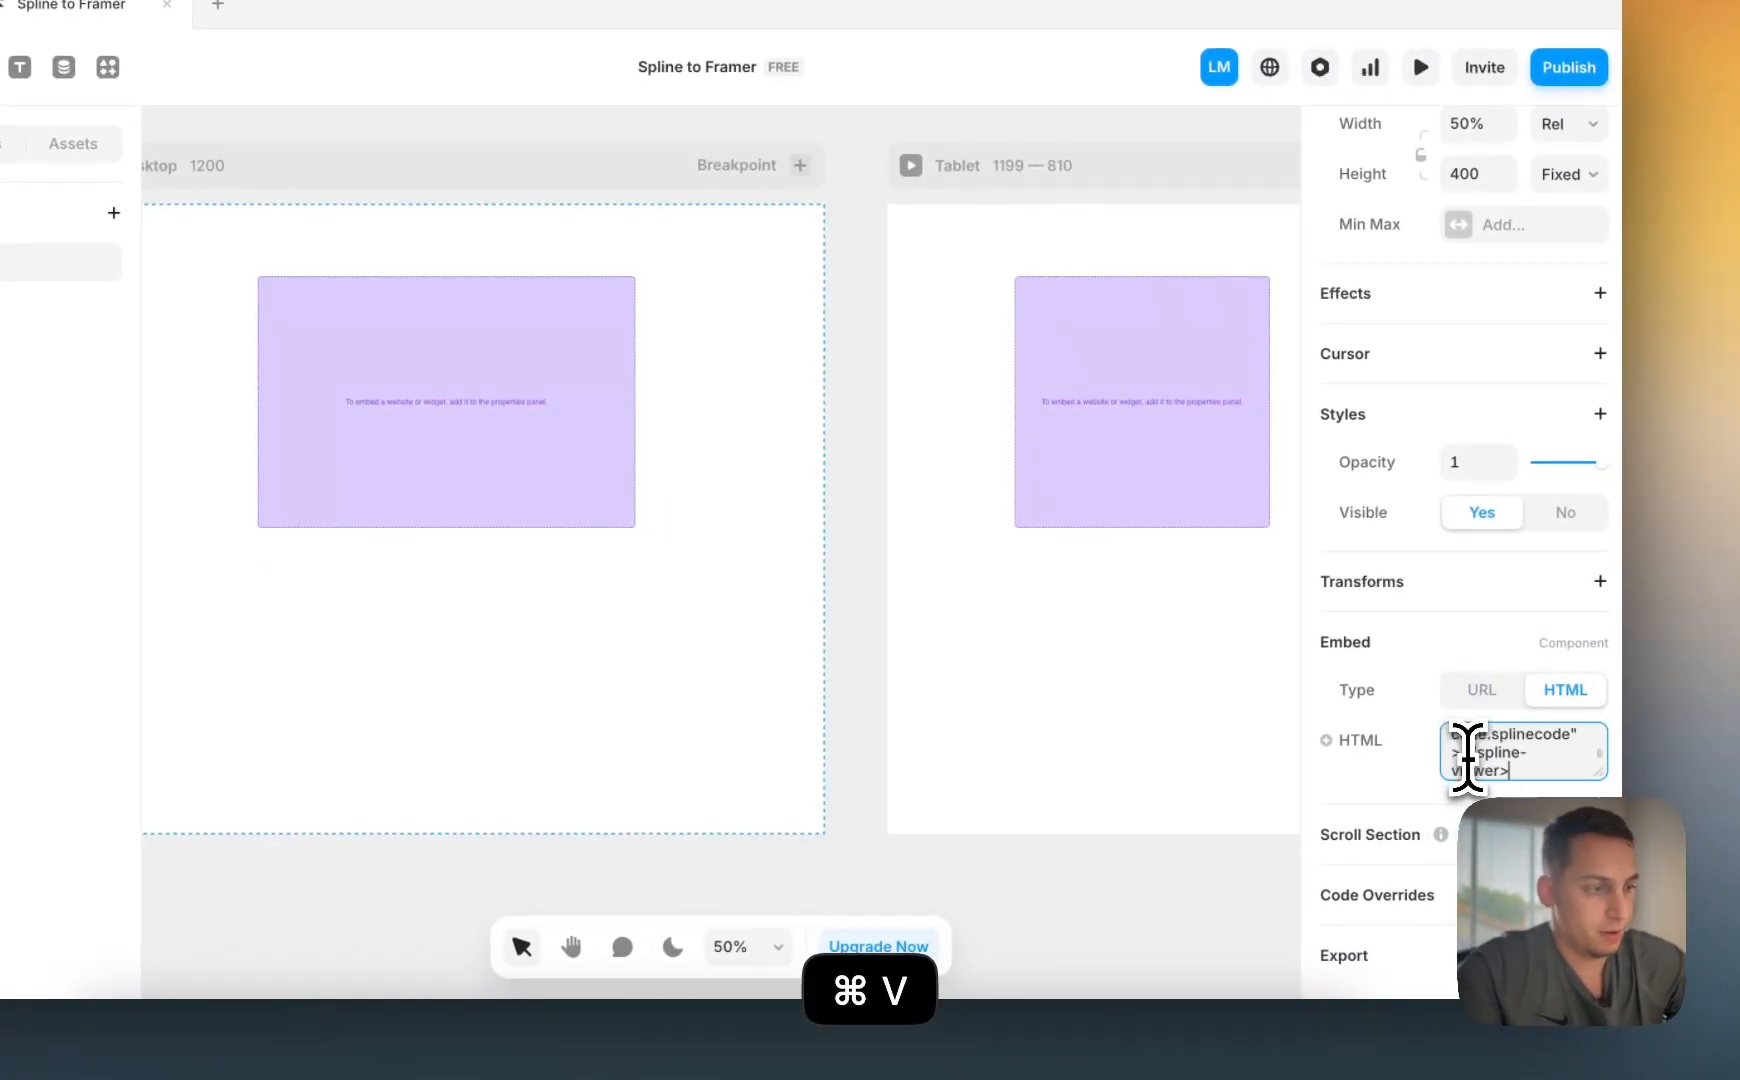
# - Save the project and widen the Desktop embed to 73% of the page width
pyautogui.press('super+s')
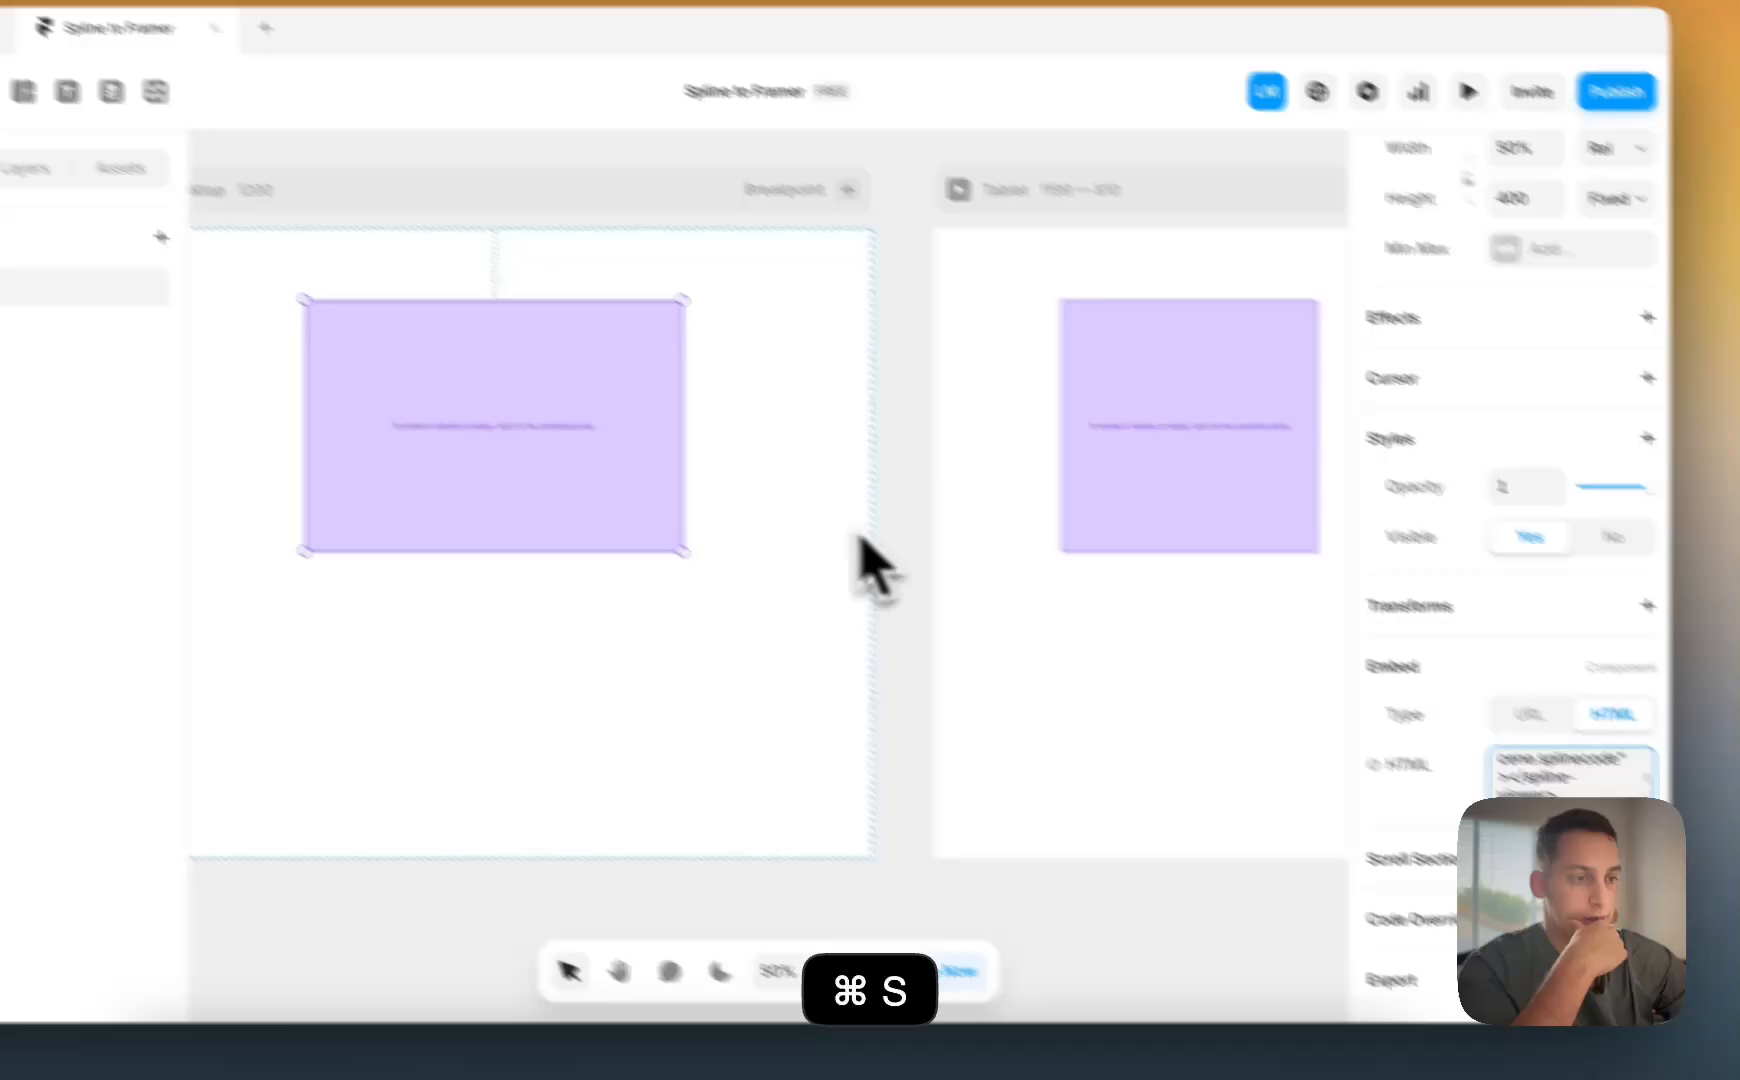
pyautogui.click(823, 478)
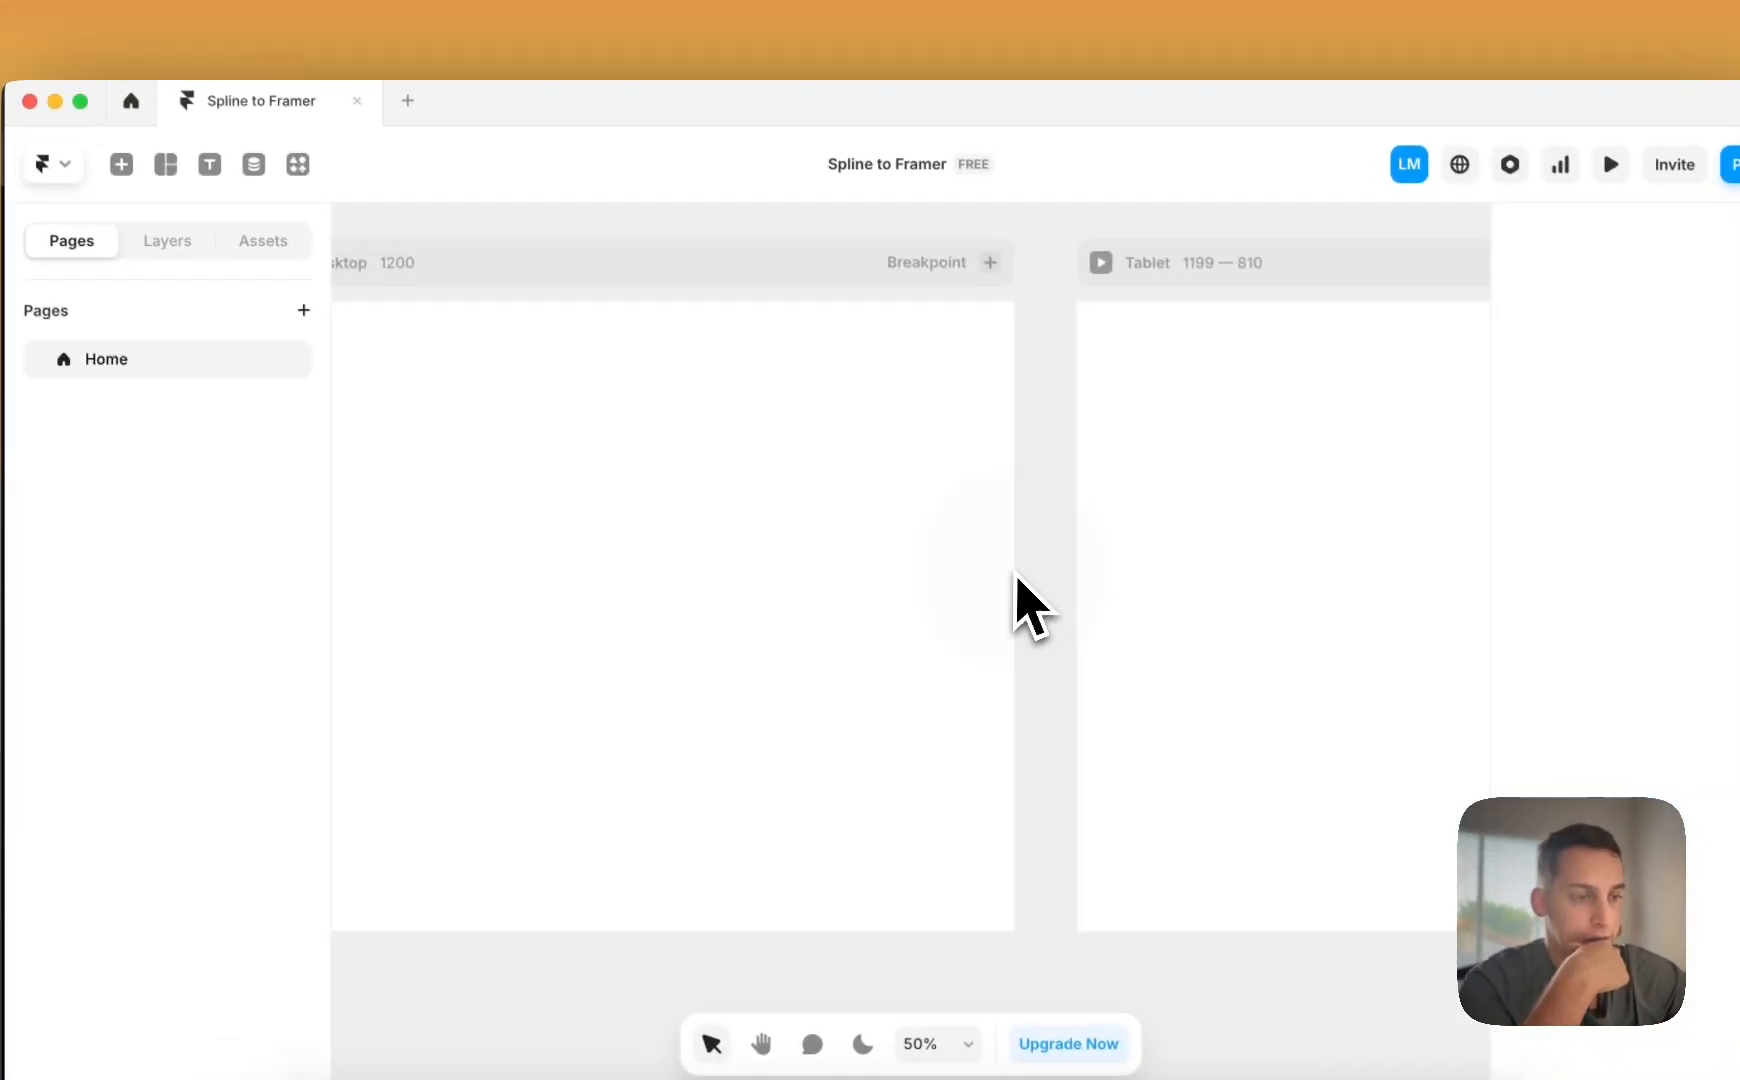
pyautogui.hscroll(-3, 1015, 575)
pyautogui.click(836, 528)
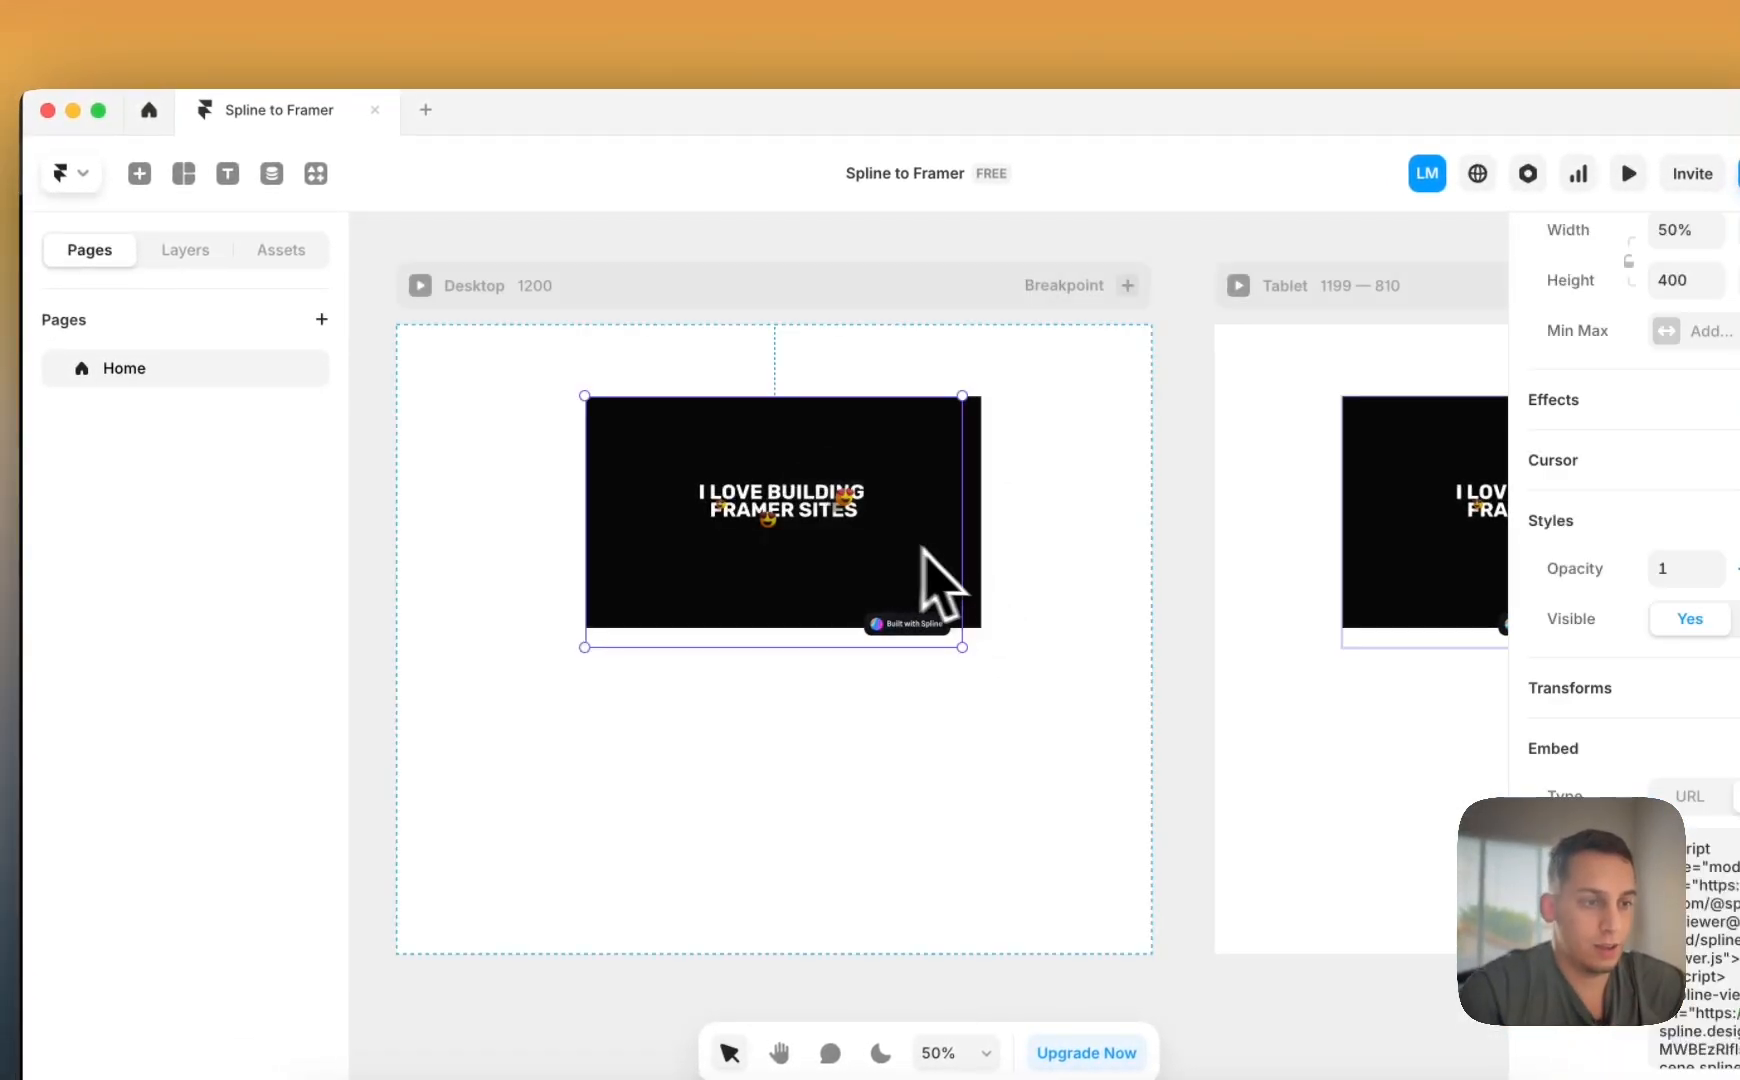
pyautogui.moveTo(962, 590); pyautogui.dragTo(1138, 585)
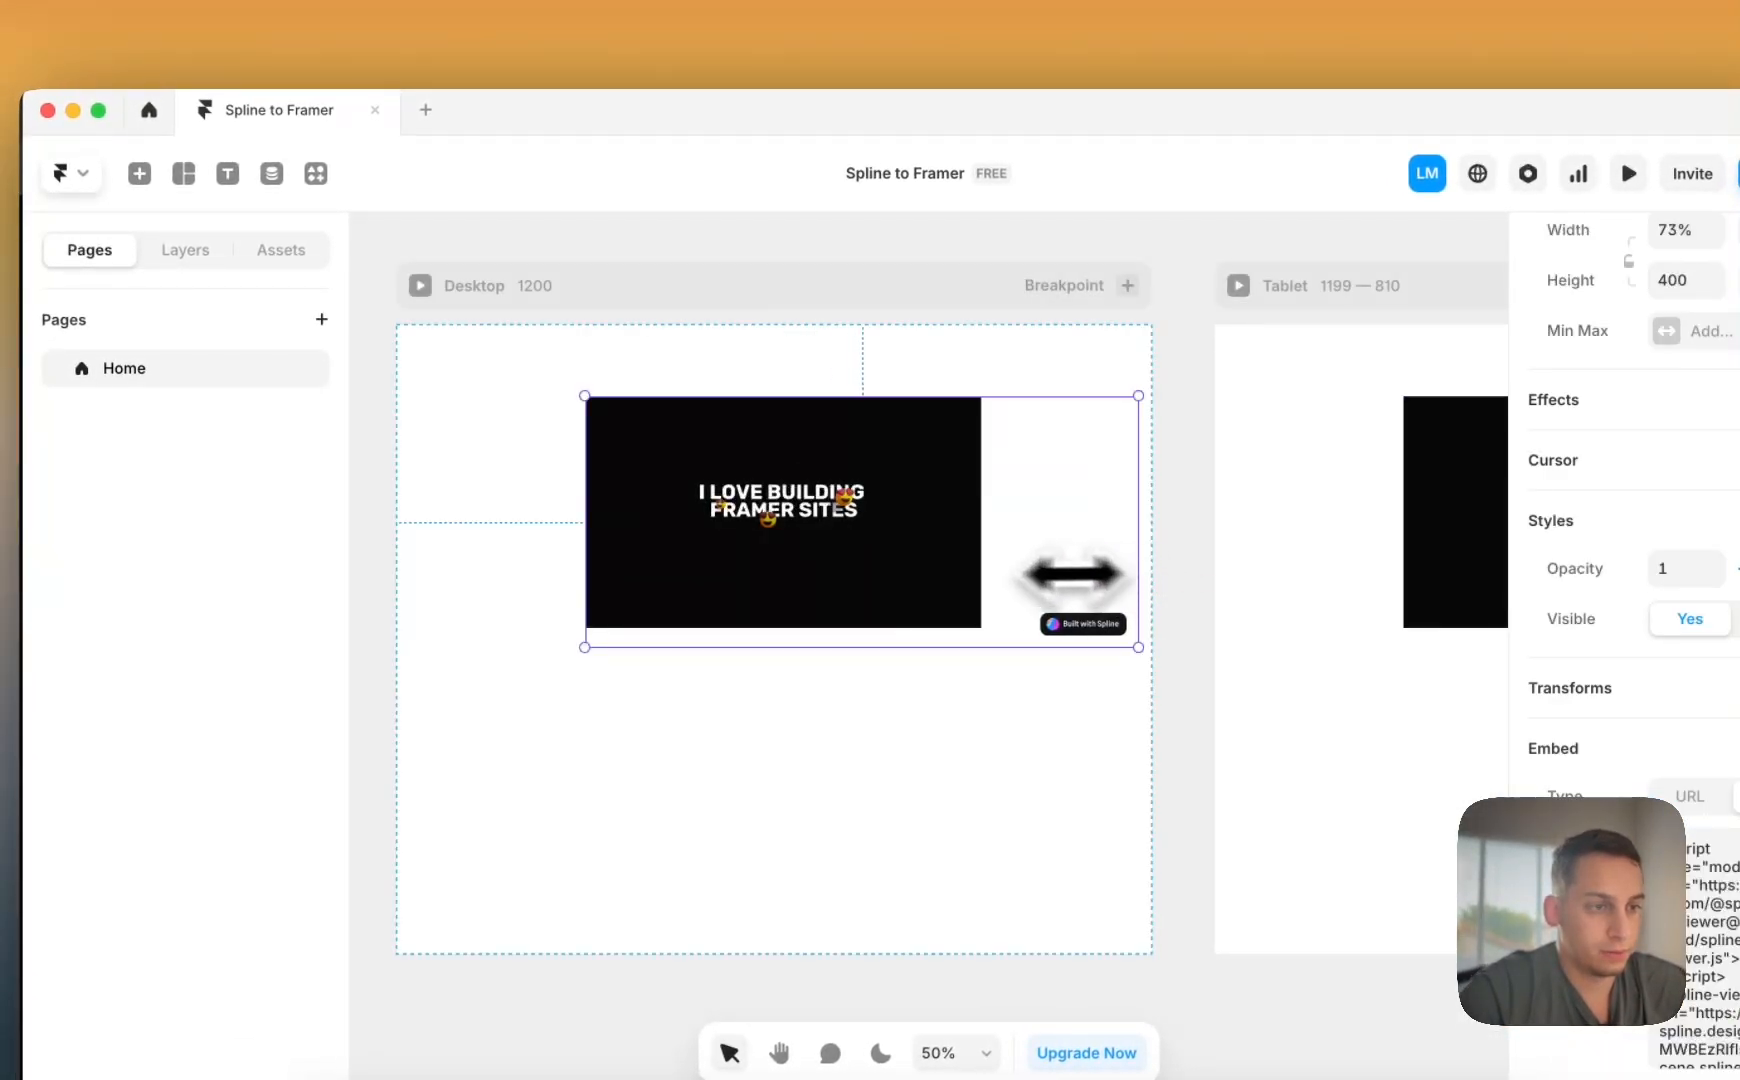
# - Set the Desktop embed's relative width to 100%
pyautogui.click(185, 249)
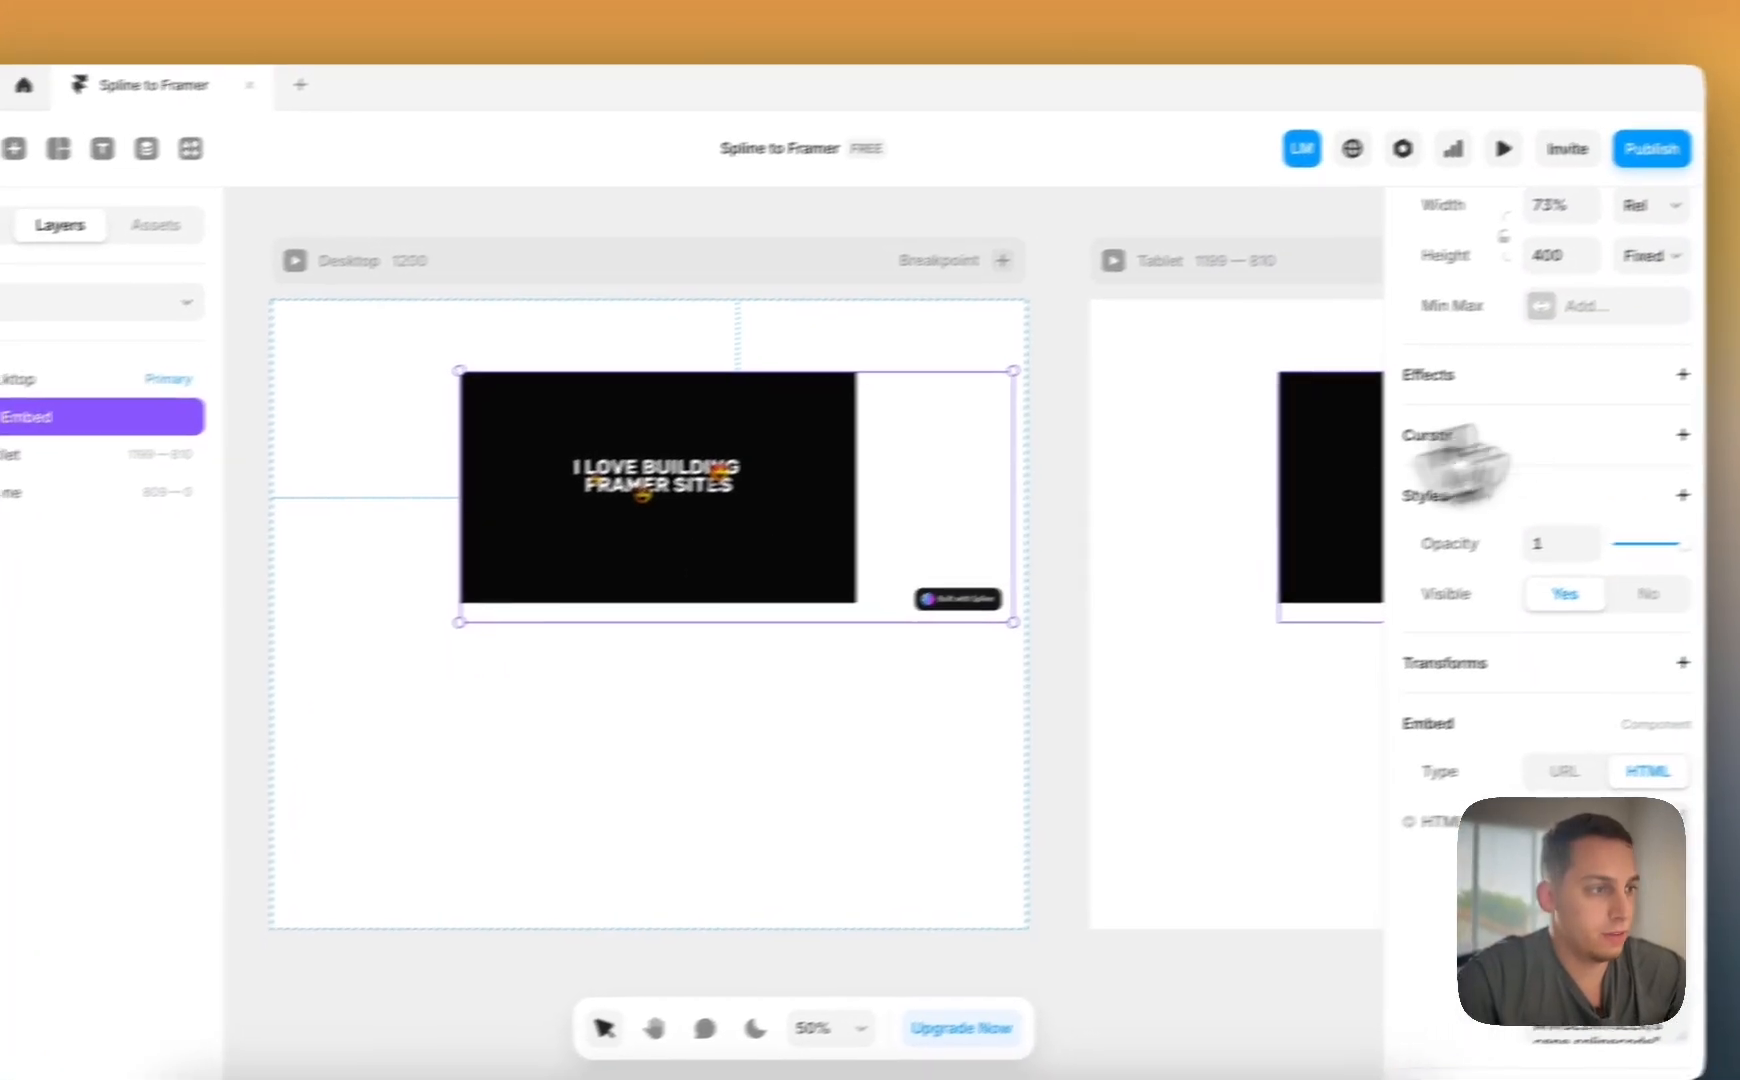
pyautogui.scroll(3, 1700, 390)
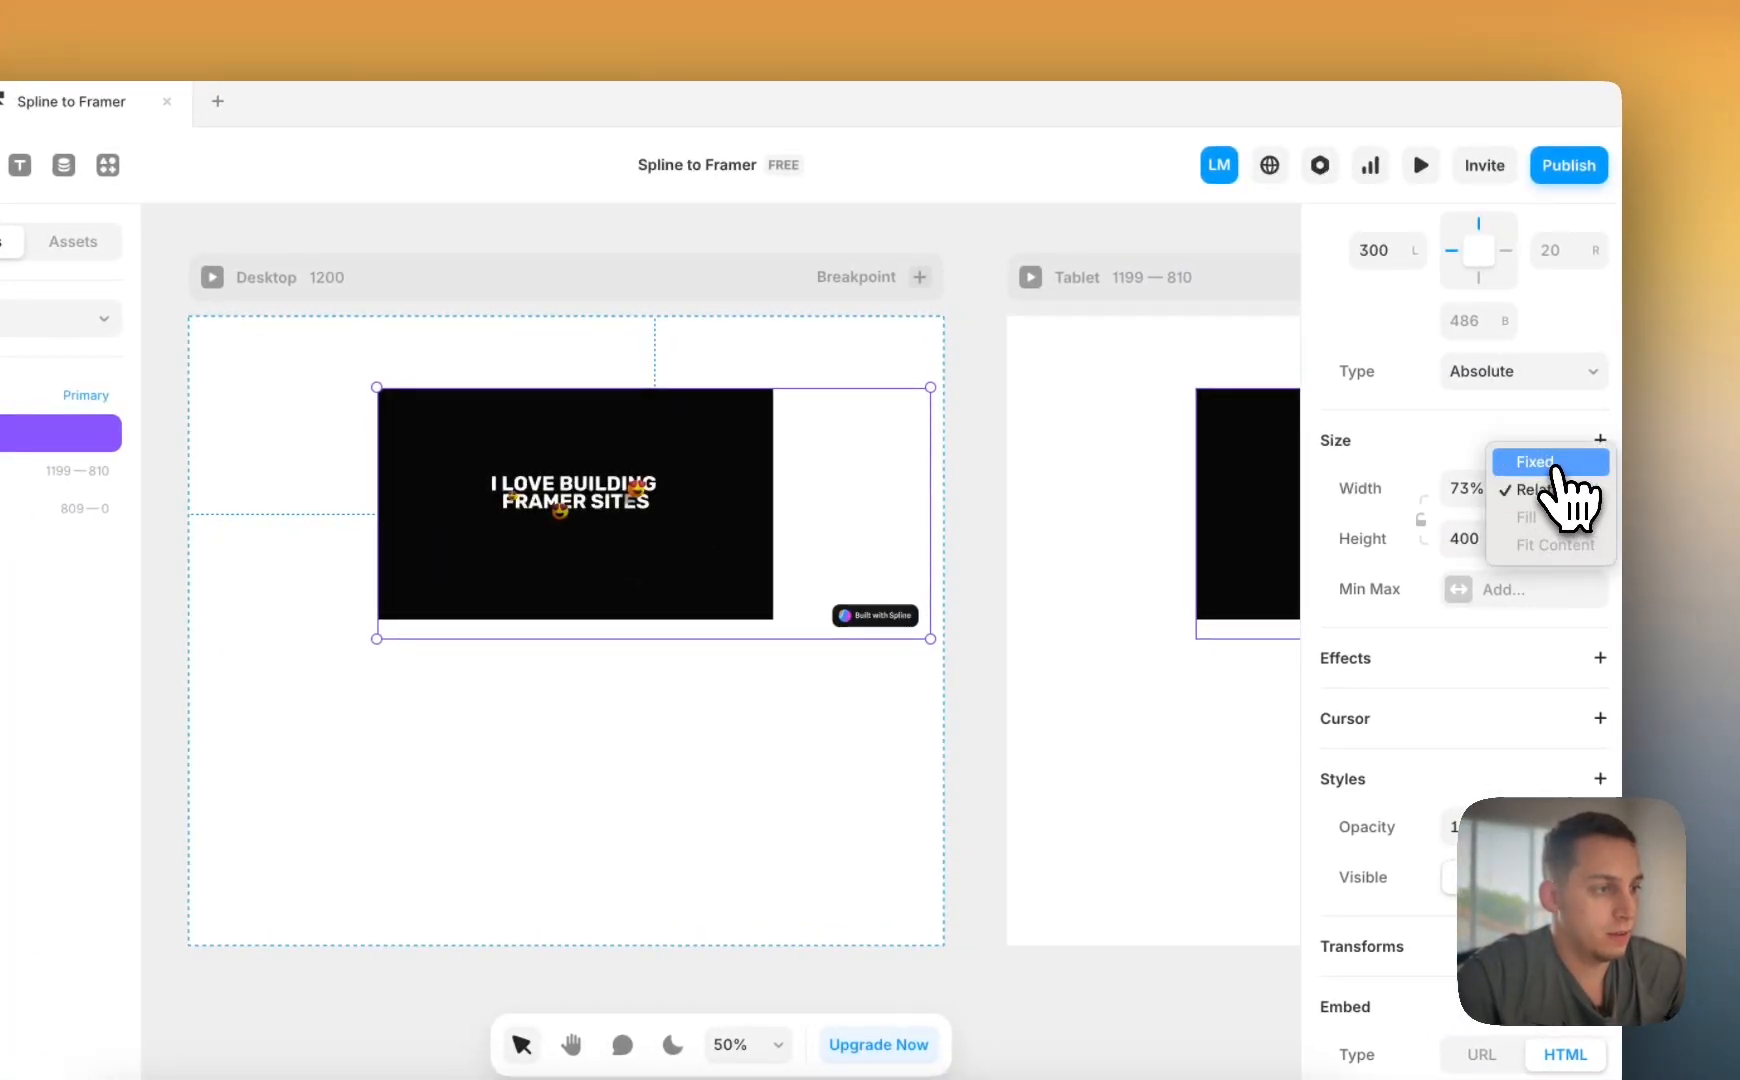
pyautogui.write('100%')
pyautogui.press('Return')
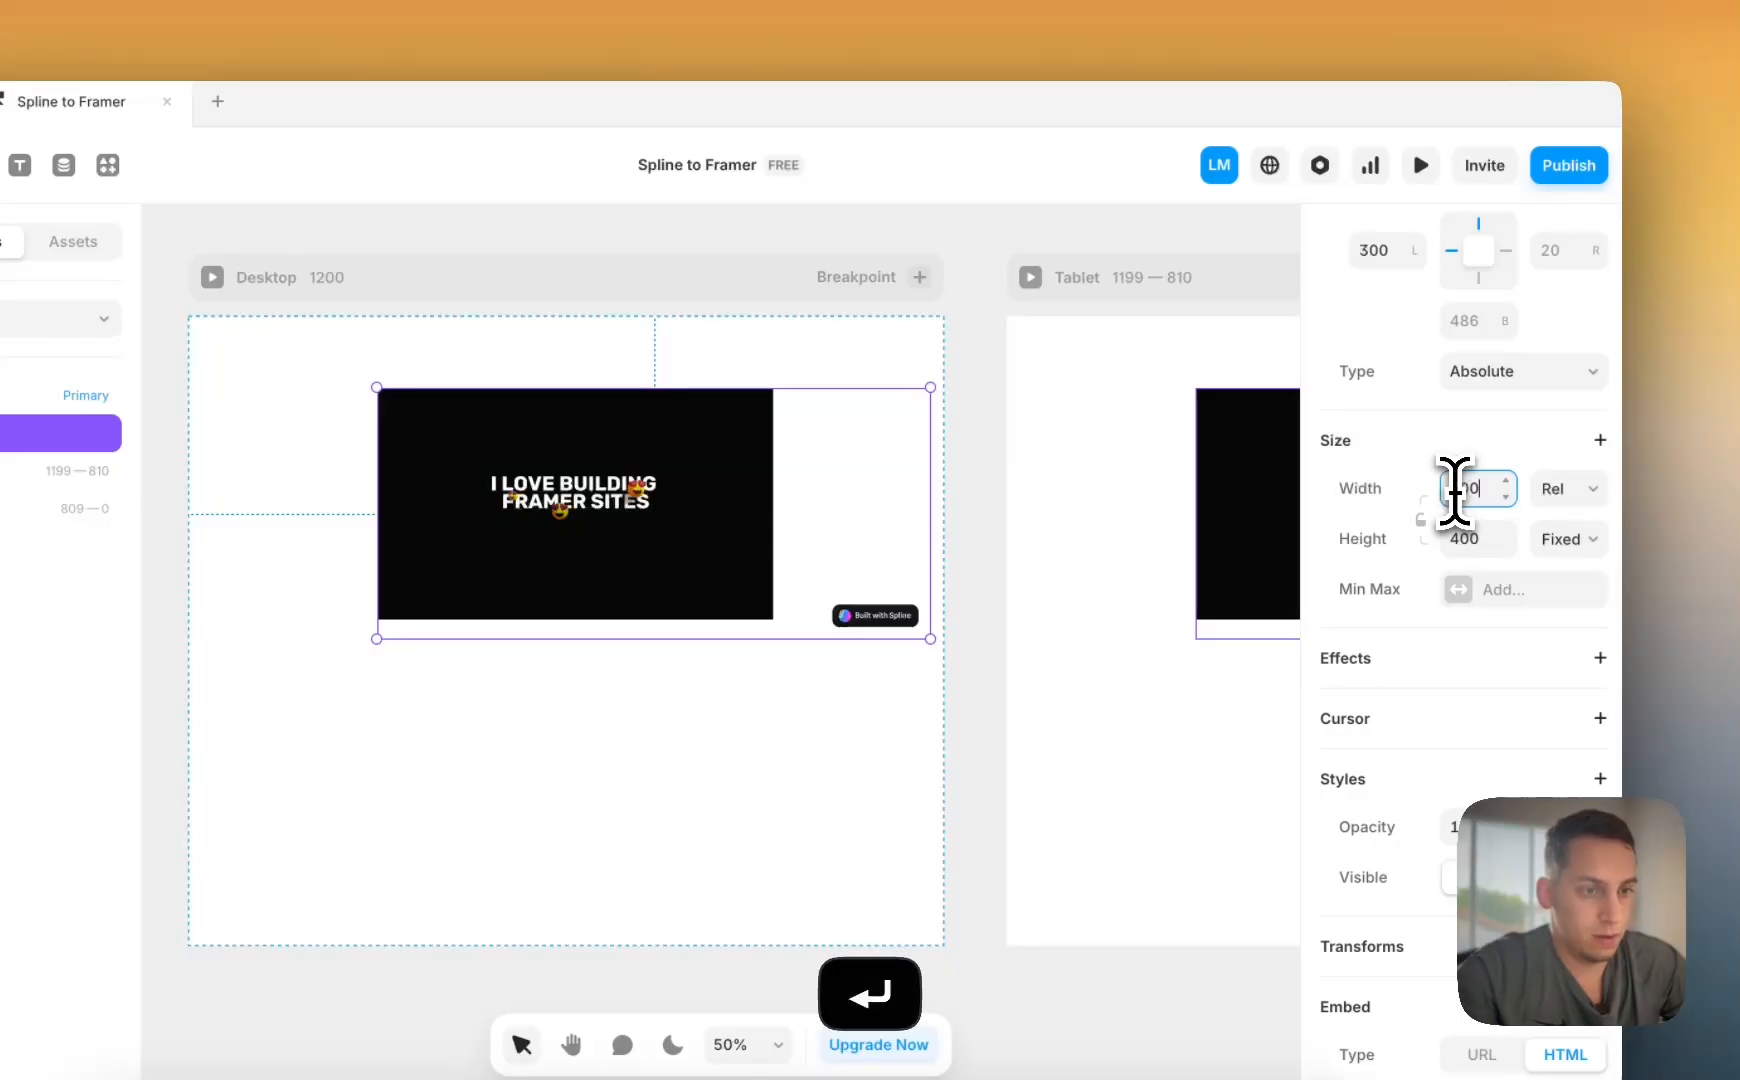
# - Align the embed horizontally within the Desktop page and extend it up to top position 0 with a height of 514
pyautogui.scroll(2, 1463, 363)
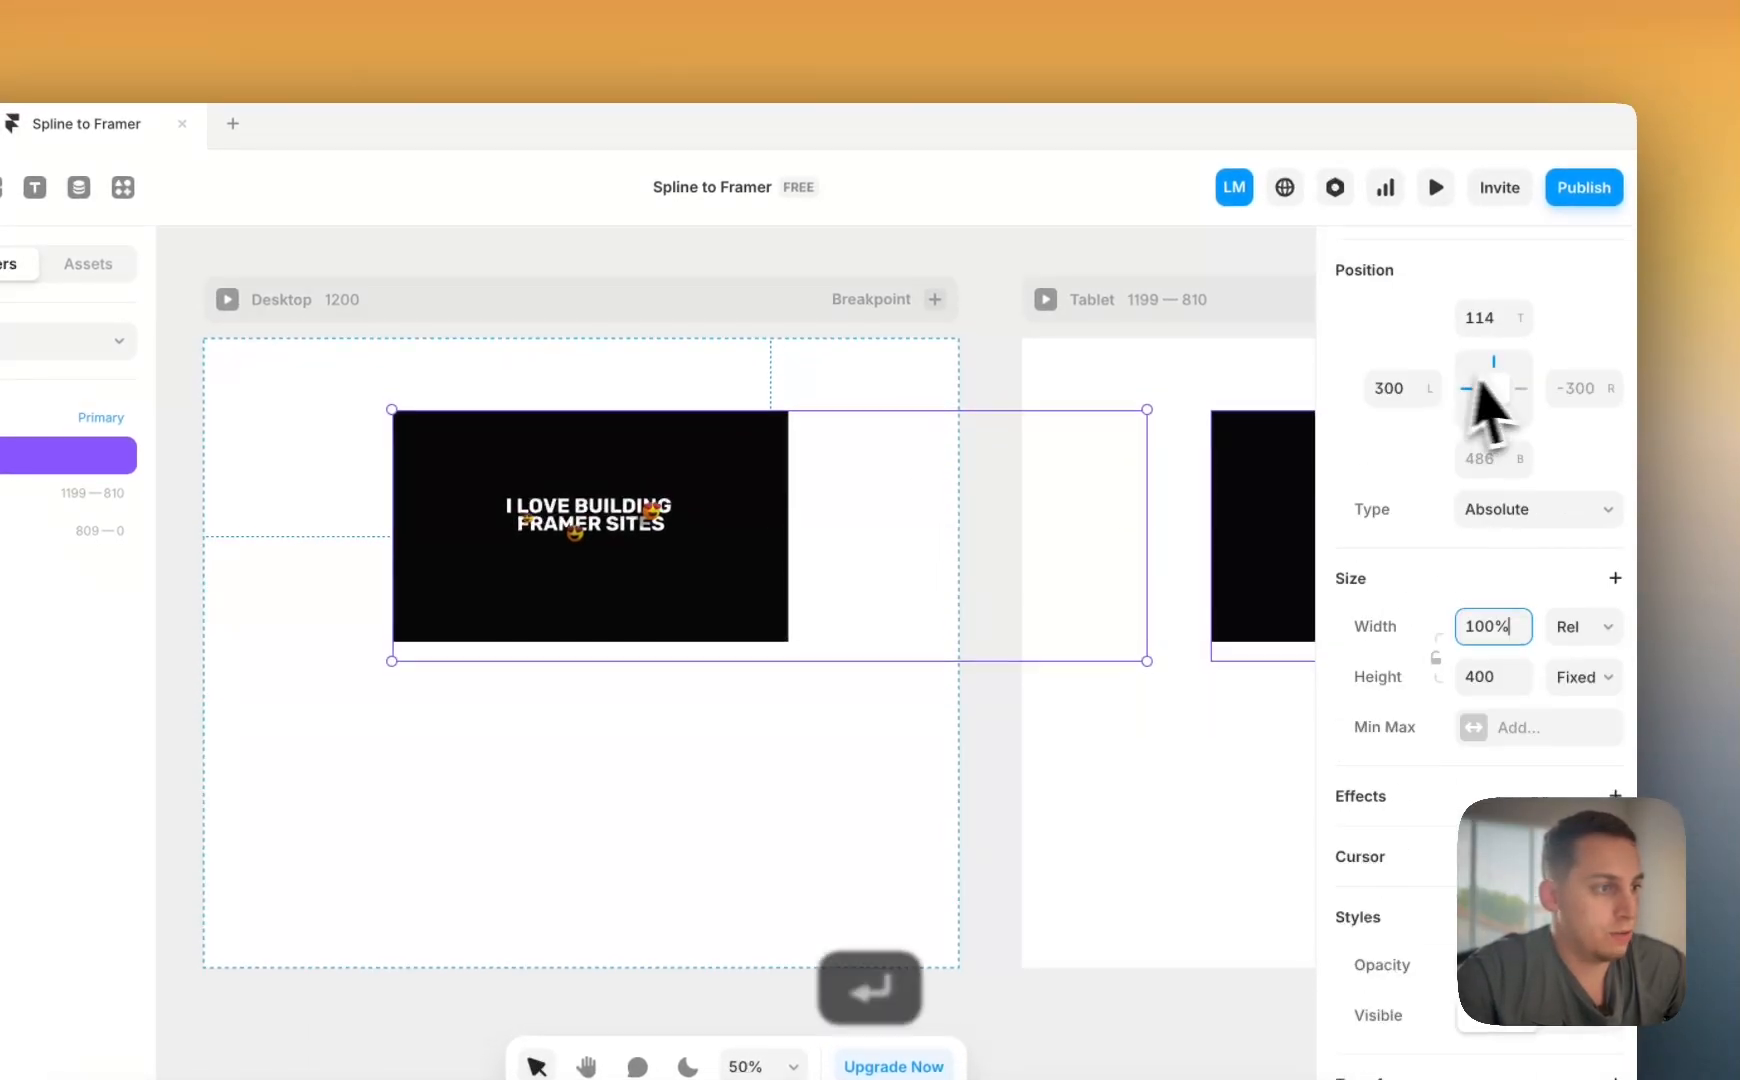
pyautogui.scroll(2, 1490, 400)
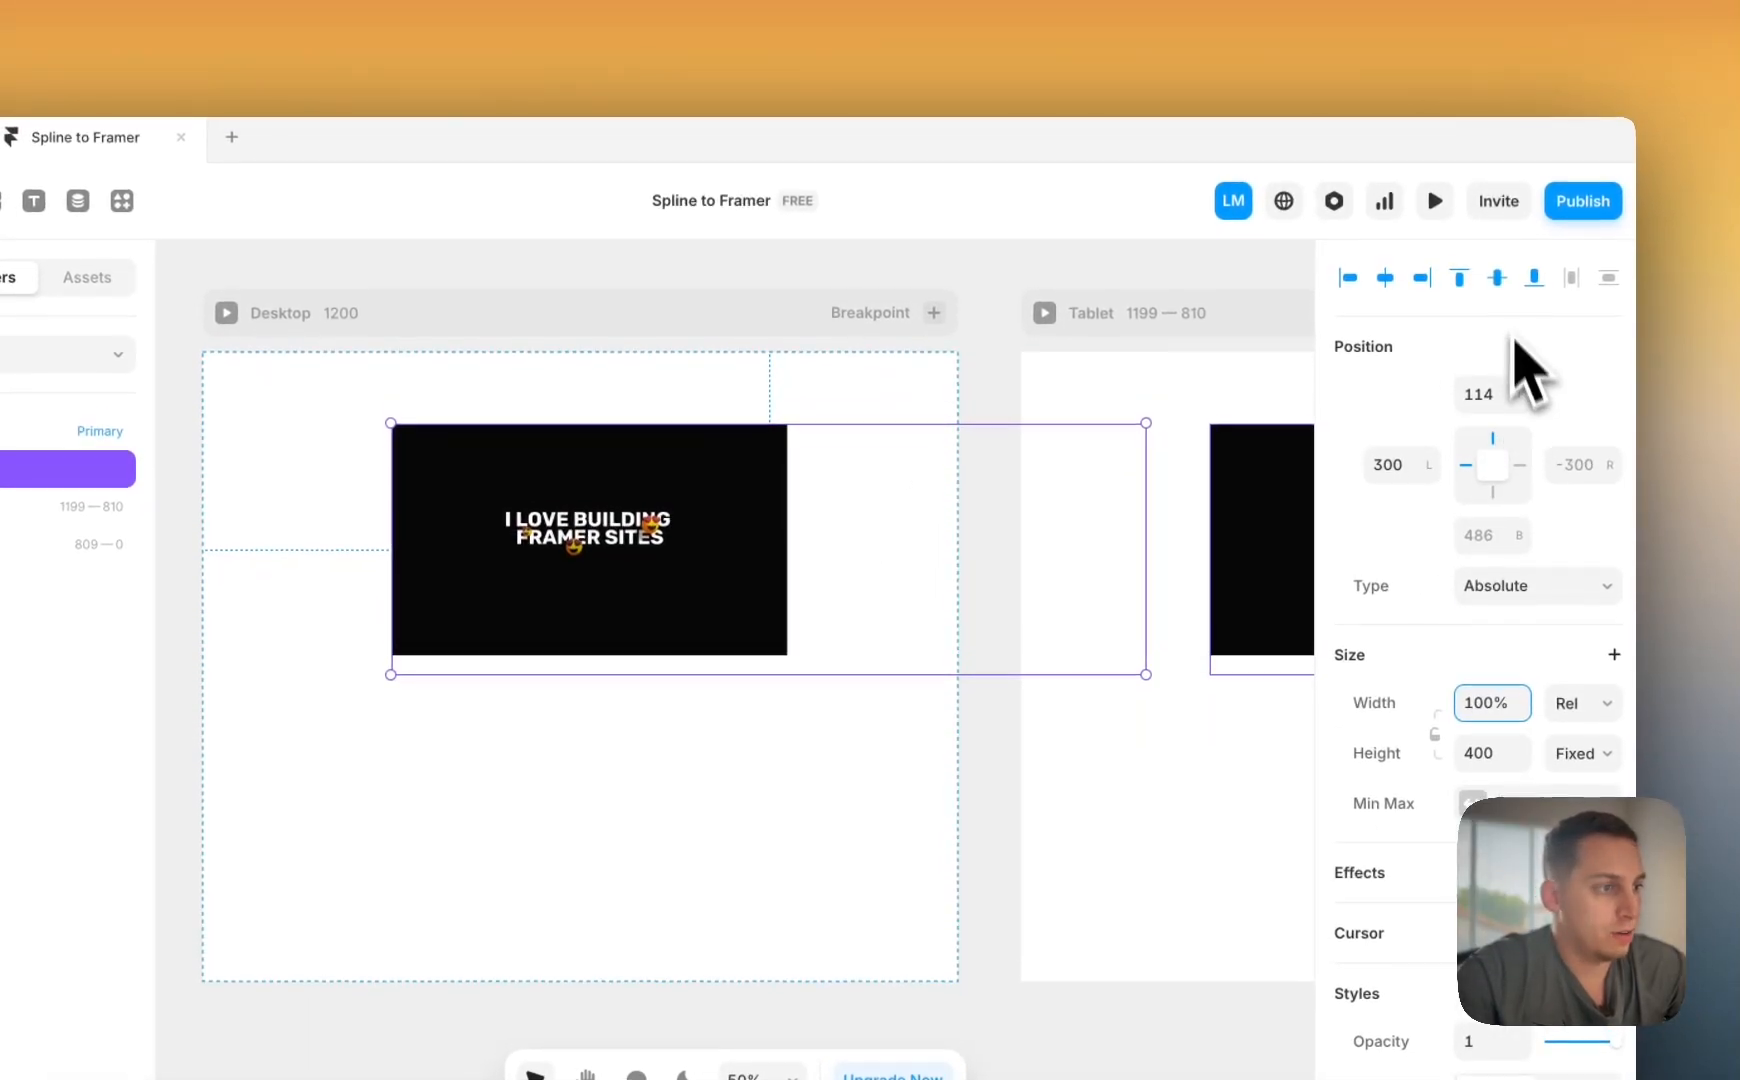
pyautogui.click(1400, 266)
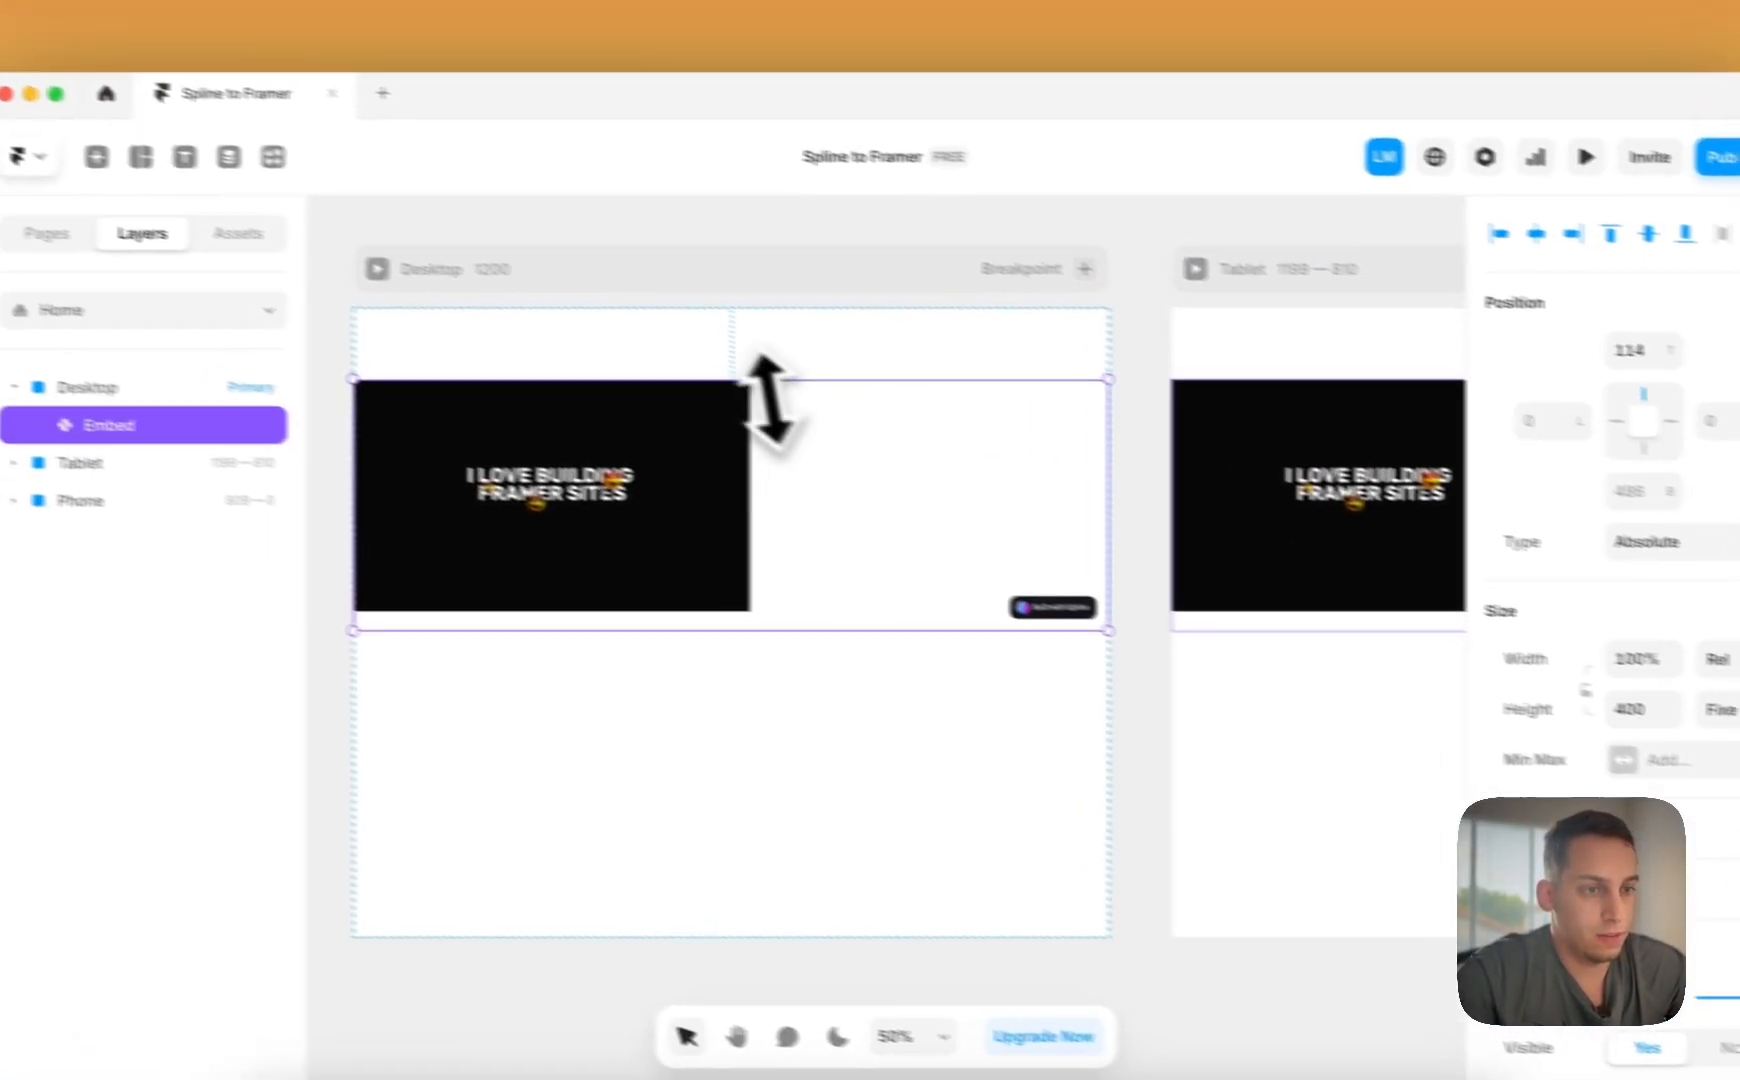
pyautogui.moveTo(627, 415); pyautogui.dragTo(577, 375)
pyautogui.moveTo(796, 356); pyautogui.dragTo(790, 332)
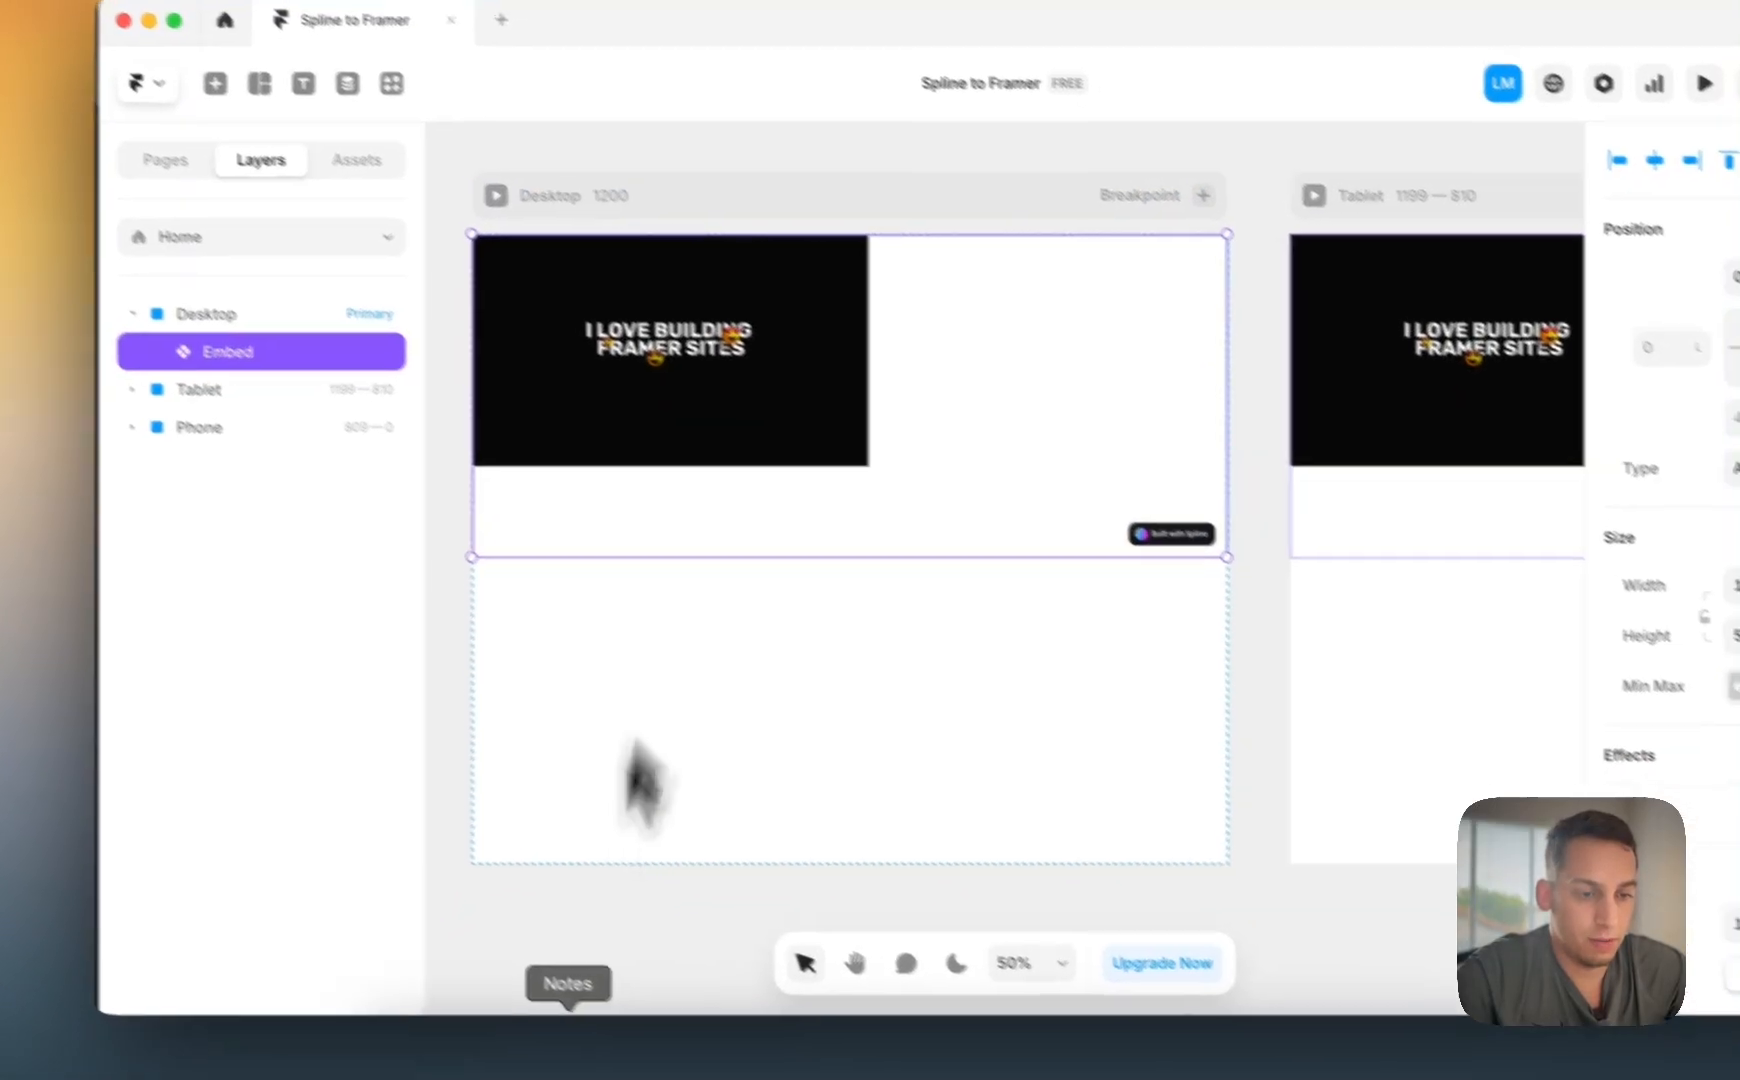
# - Switch to Spline and review the Viewer export's Play Settings for options affecting the embed's size
pyautogui.click(448, 1045)
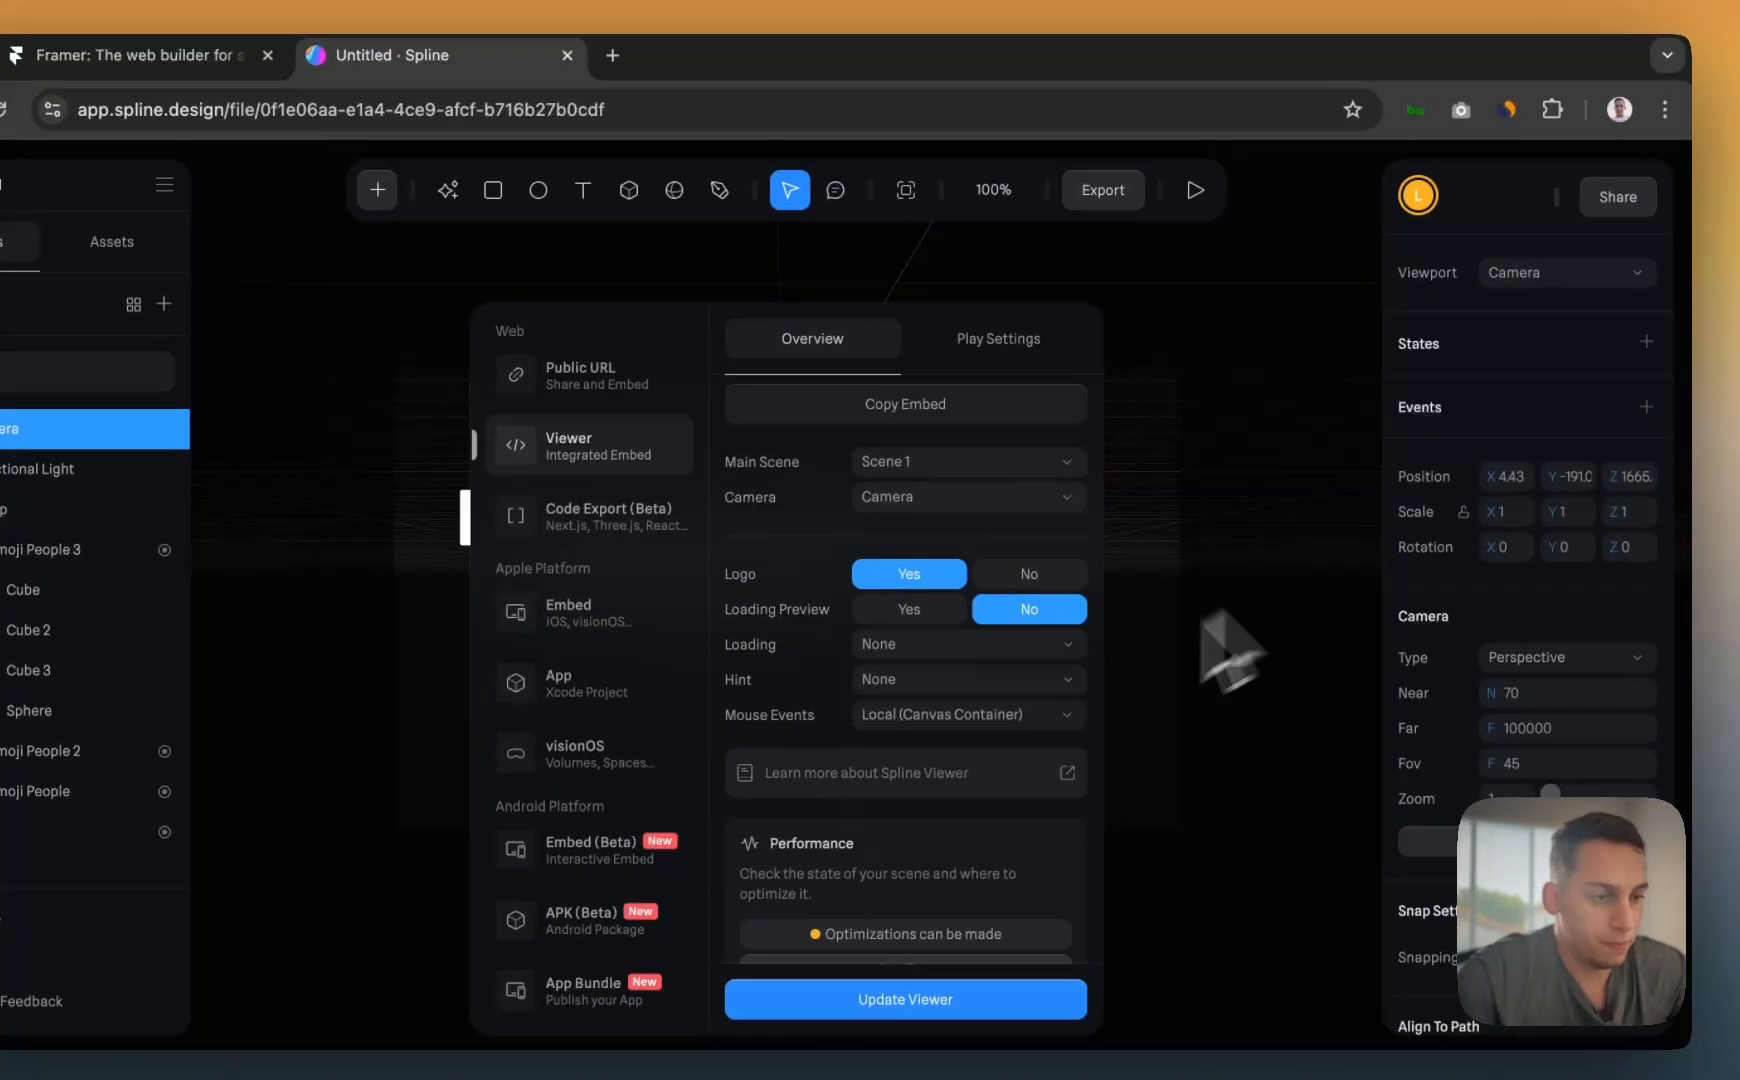
pyautogui.scroll(-1, 1005, 690)
pyautogui.click(990, 341)
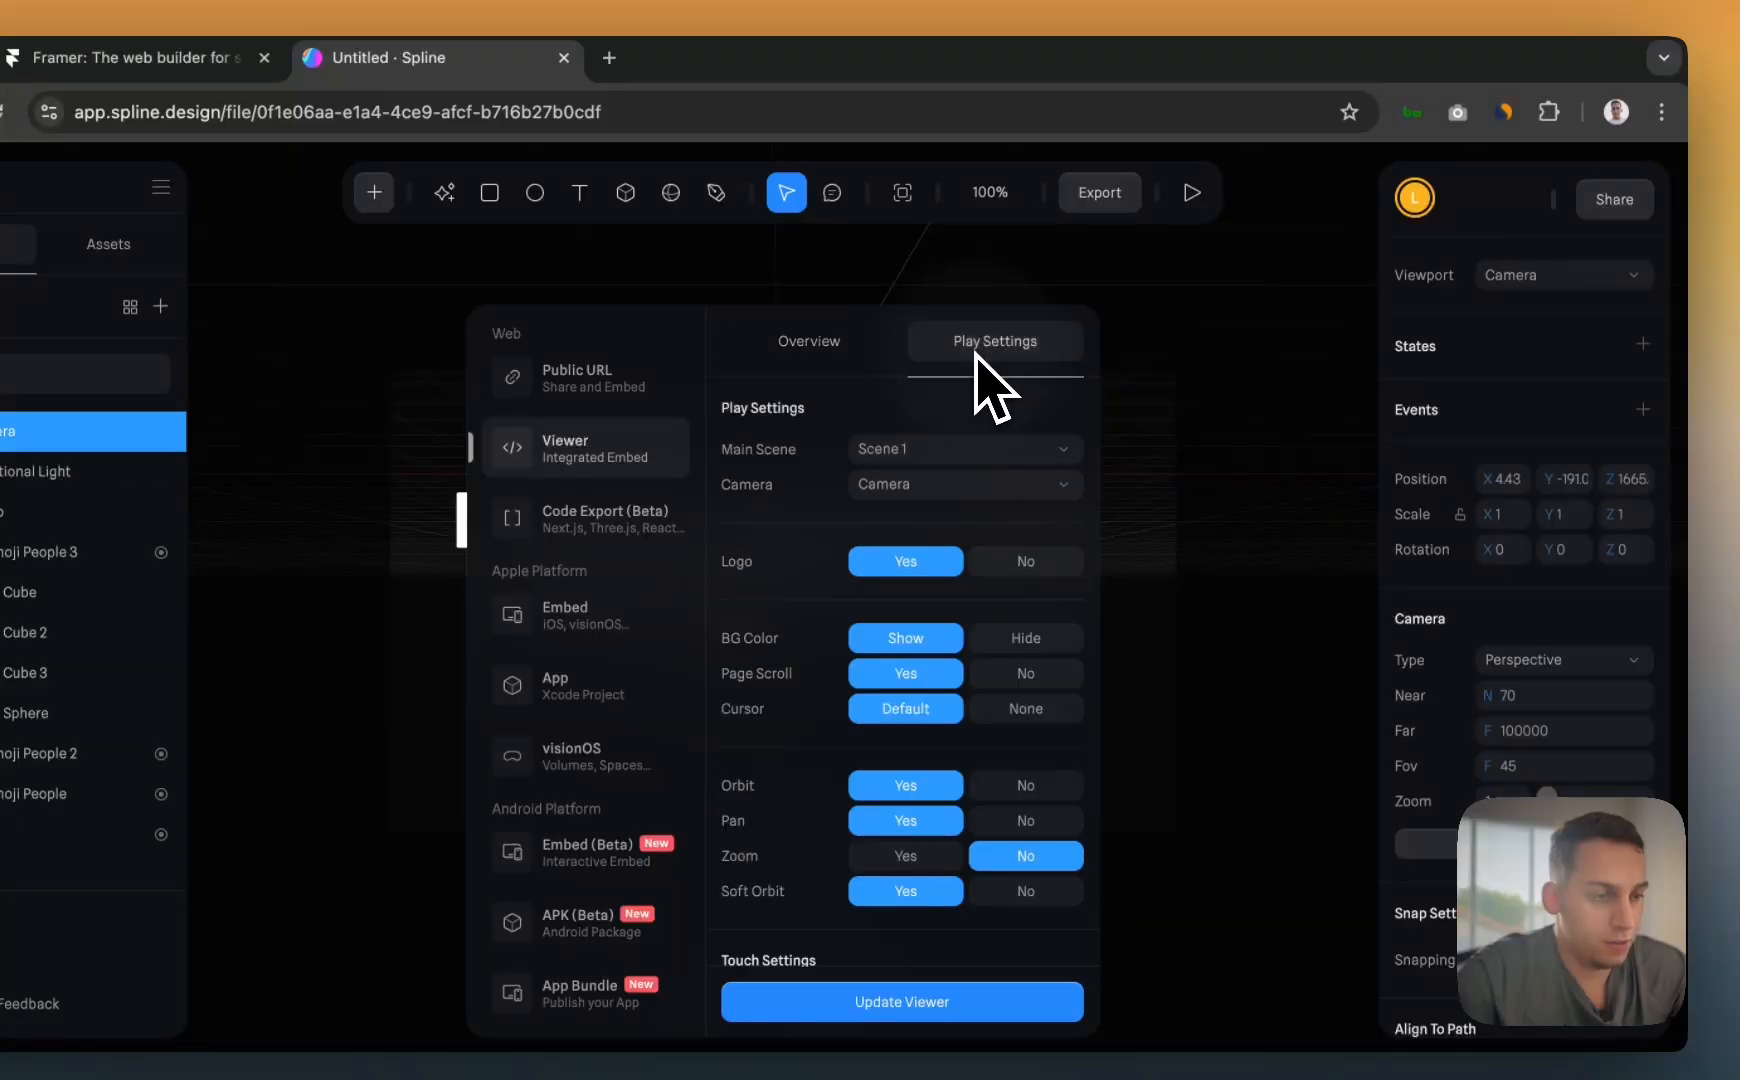
pyautogui.scroll(-10, 810, 615)
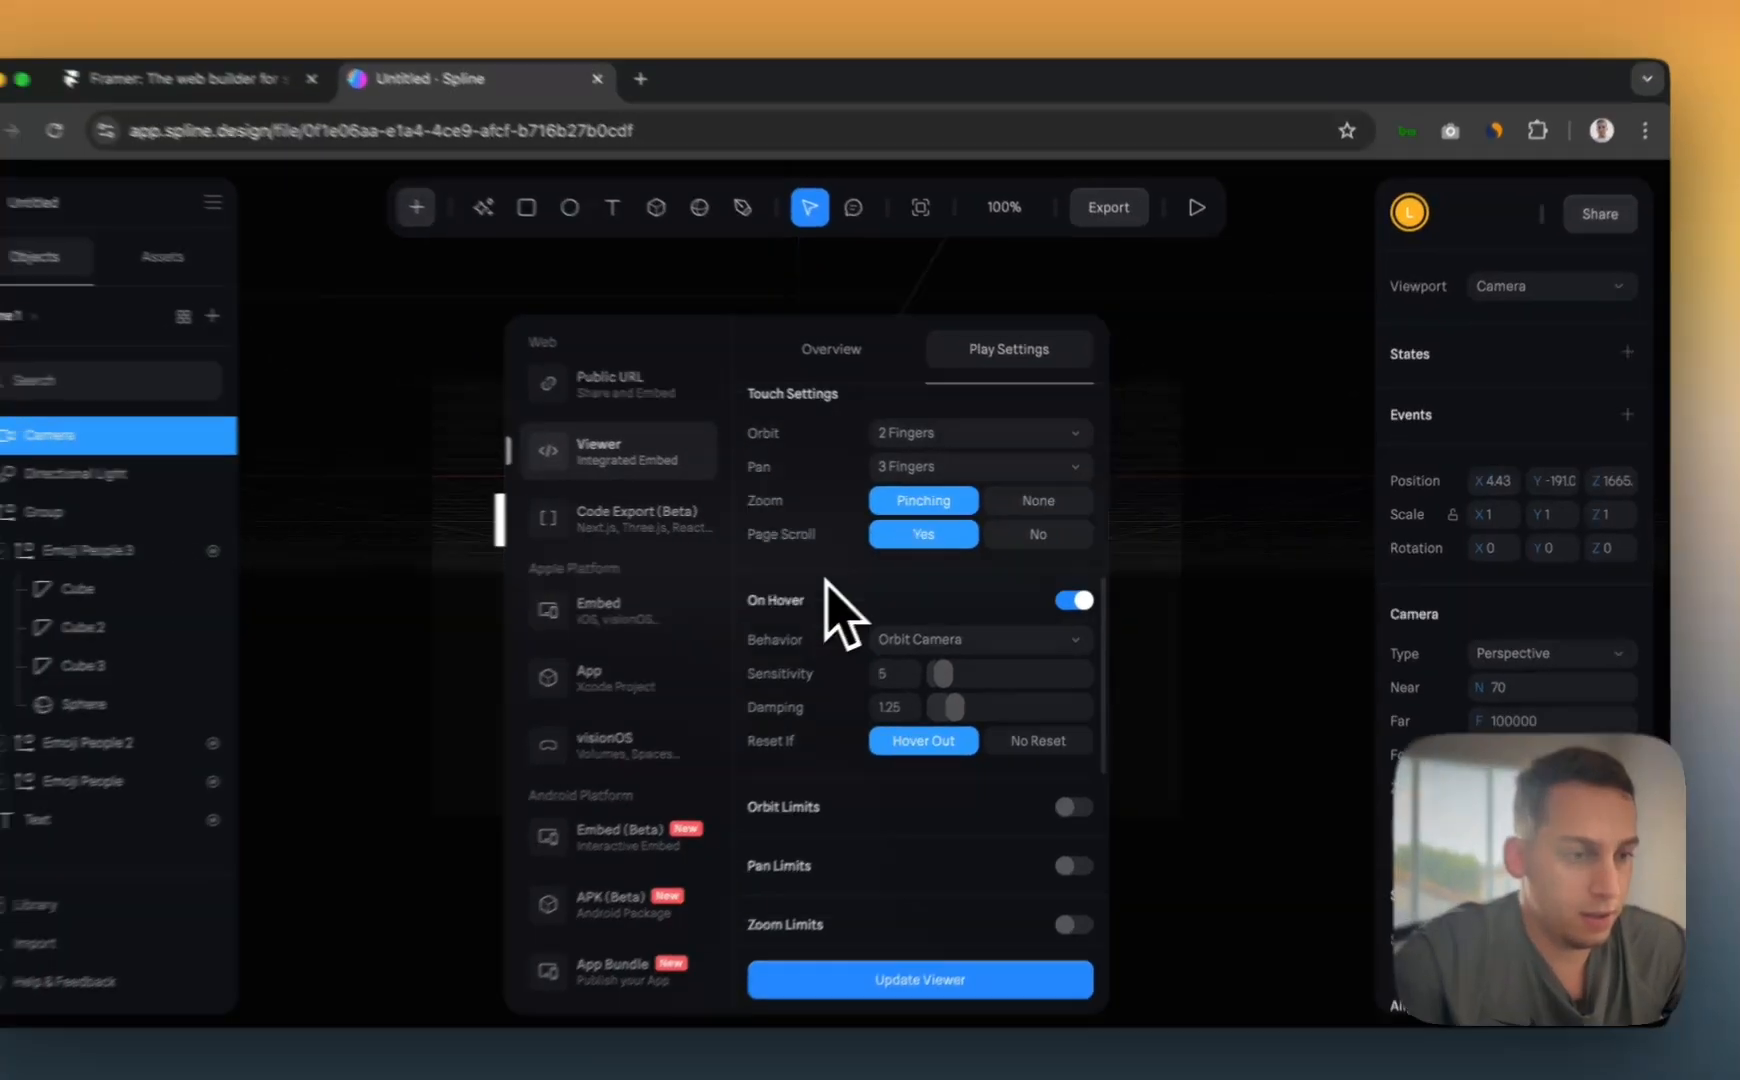
pyautogui.scroll(-5, 830, 610)
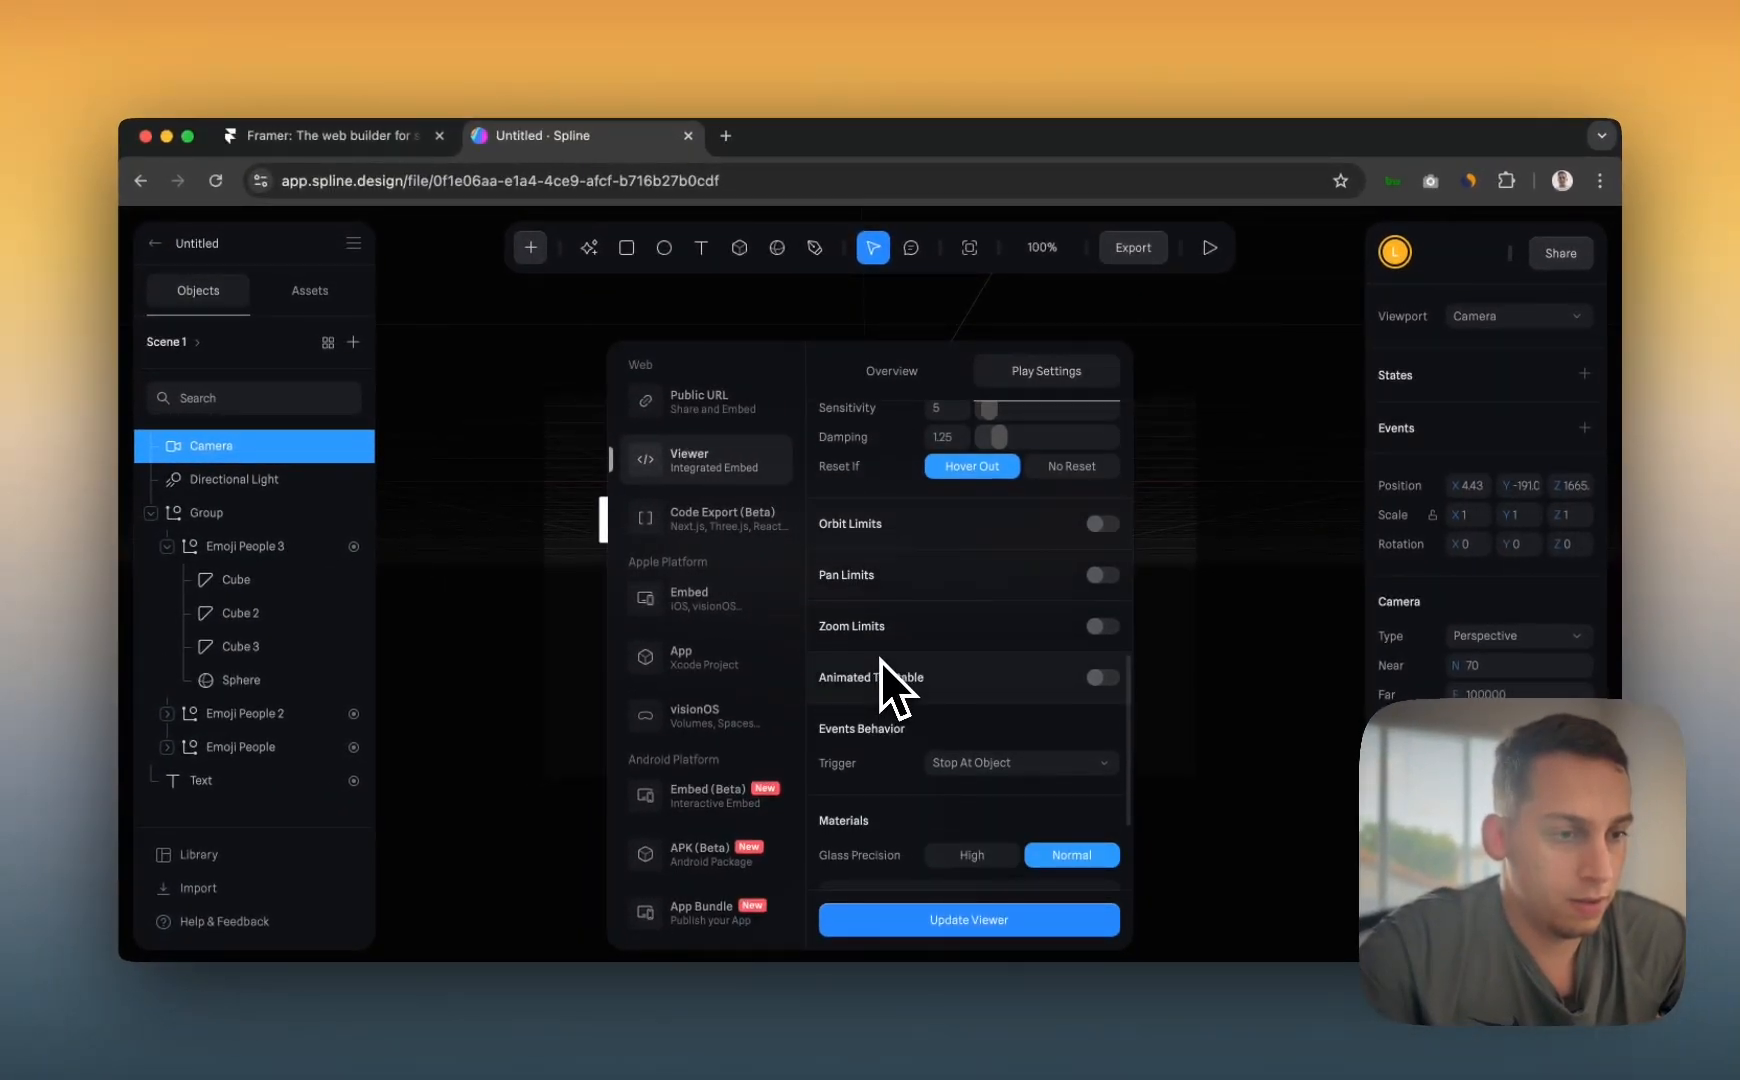
pyautogui.scroll(-3, 881, 661)
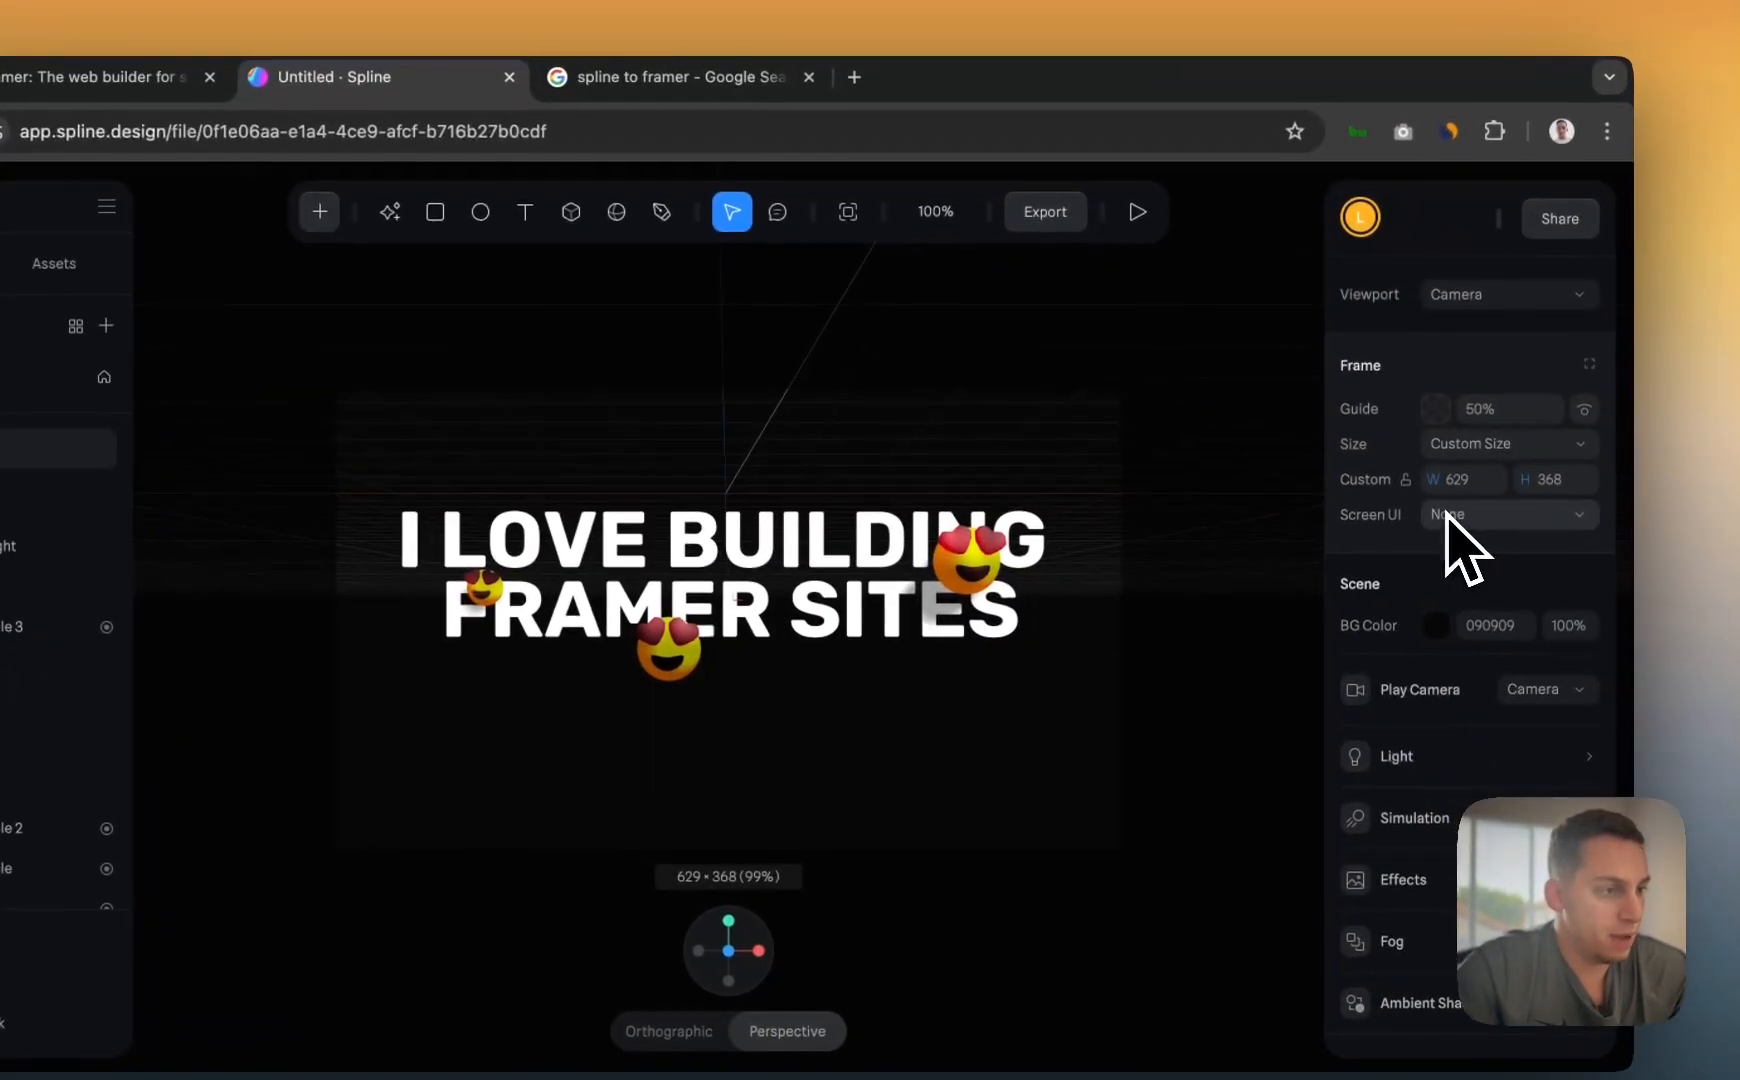
# - Set the scene's frame size to Responsive and update the Viewer export
pyautogui.click(1493, 443)
pyautogui.click(1444, 410)
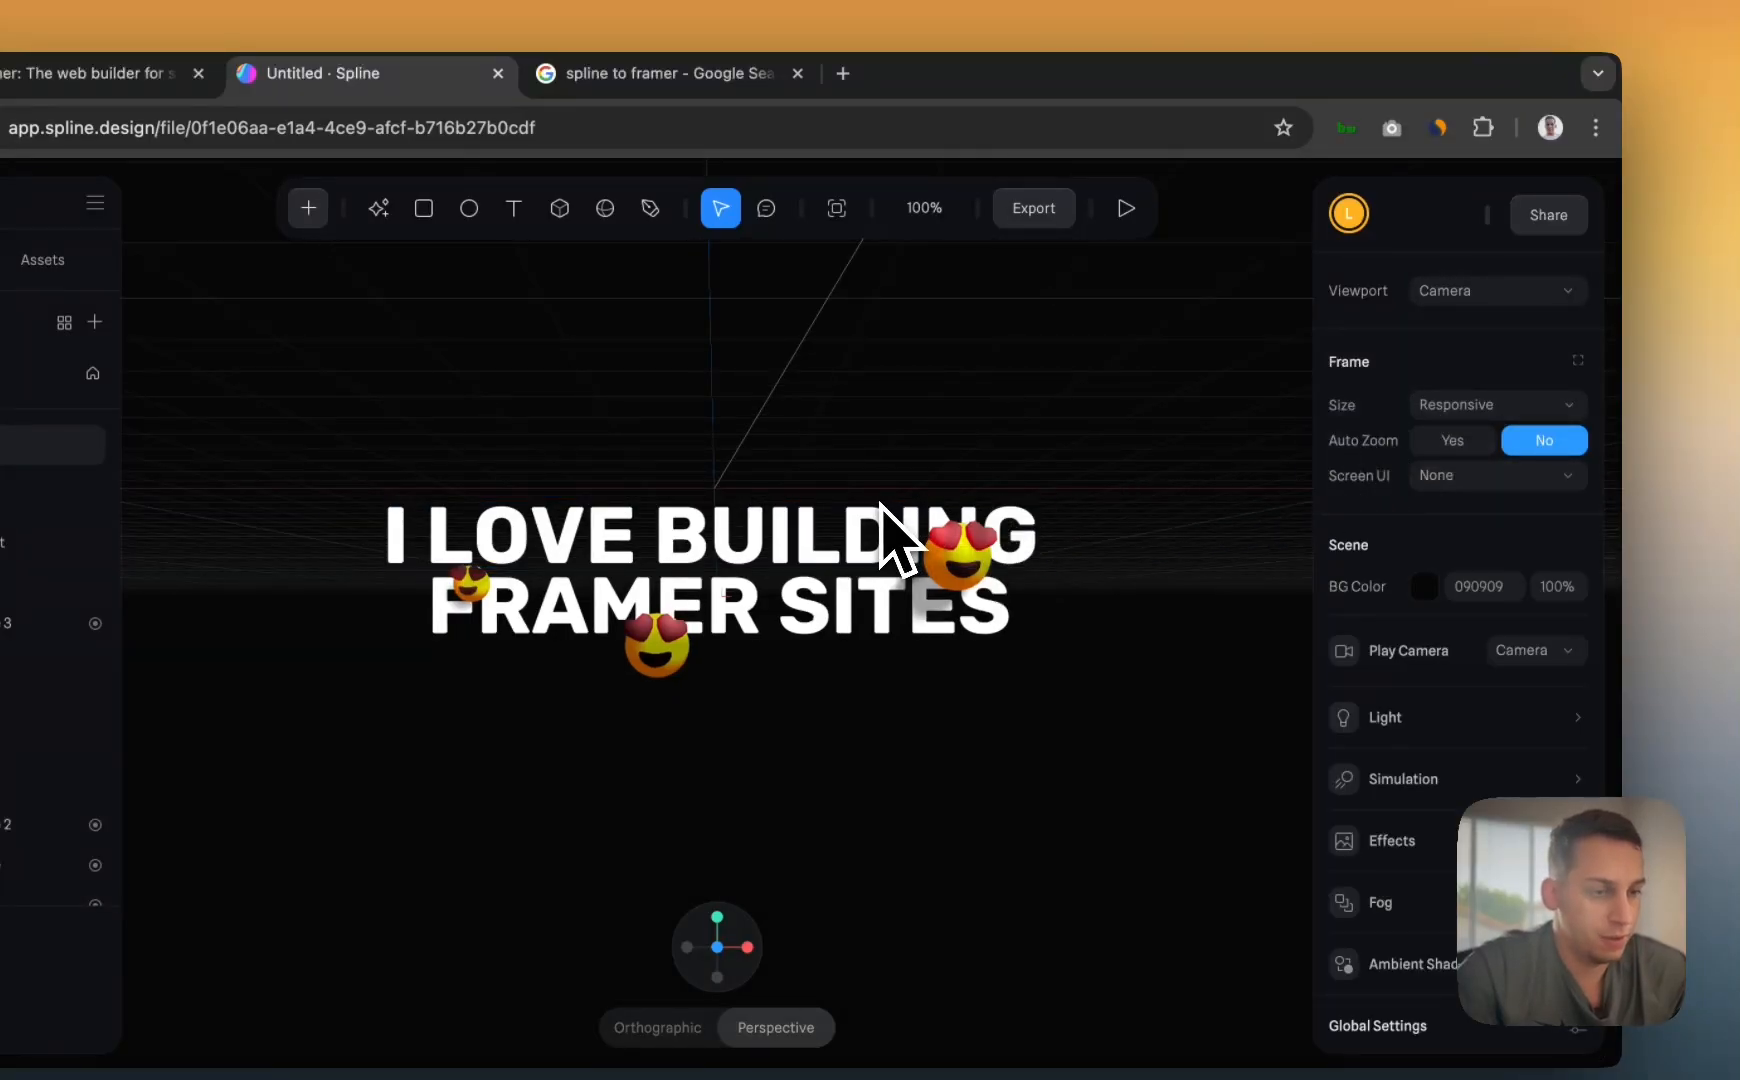
pyautogui.click(1033, 210)
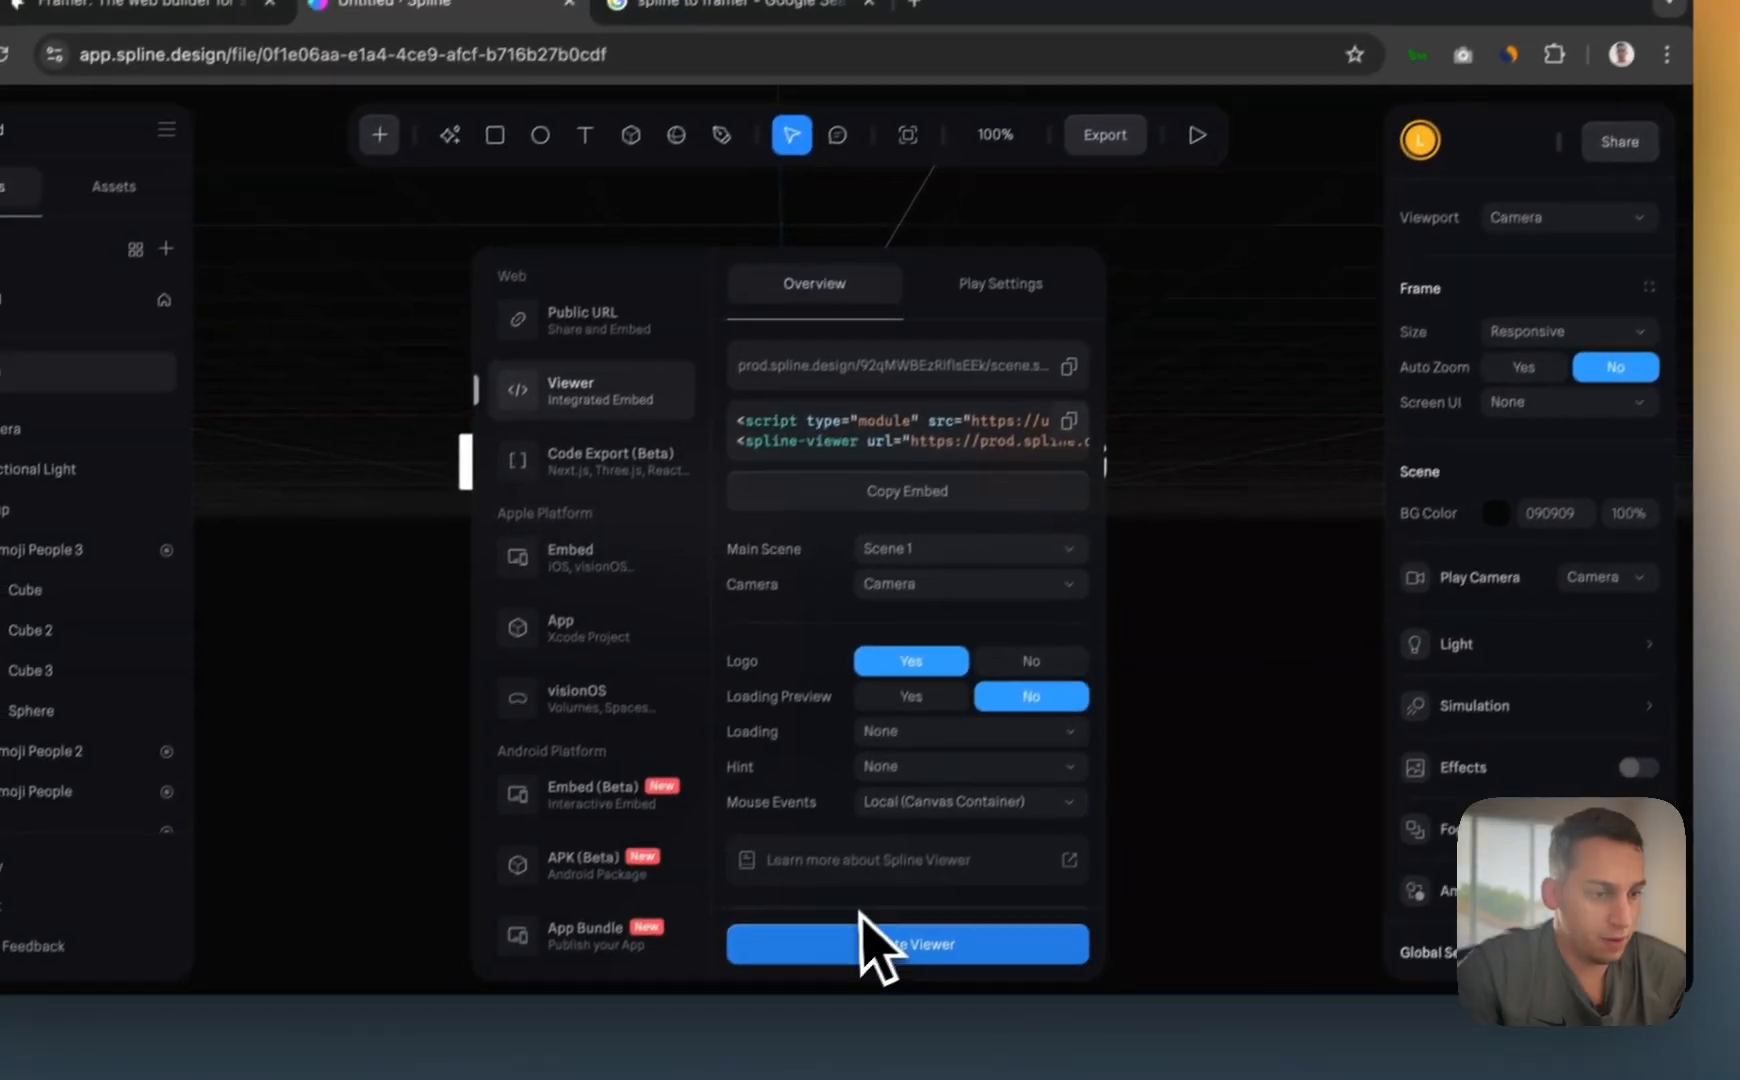
pyautogui.click(785, 1016)
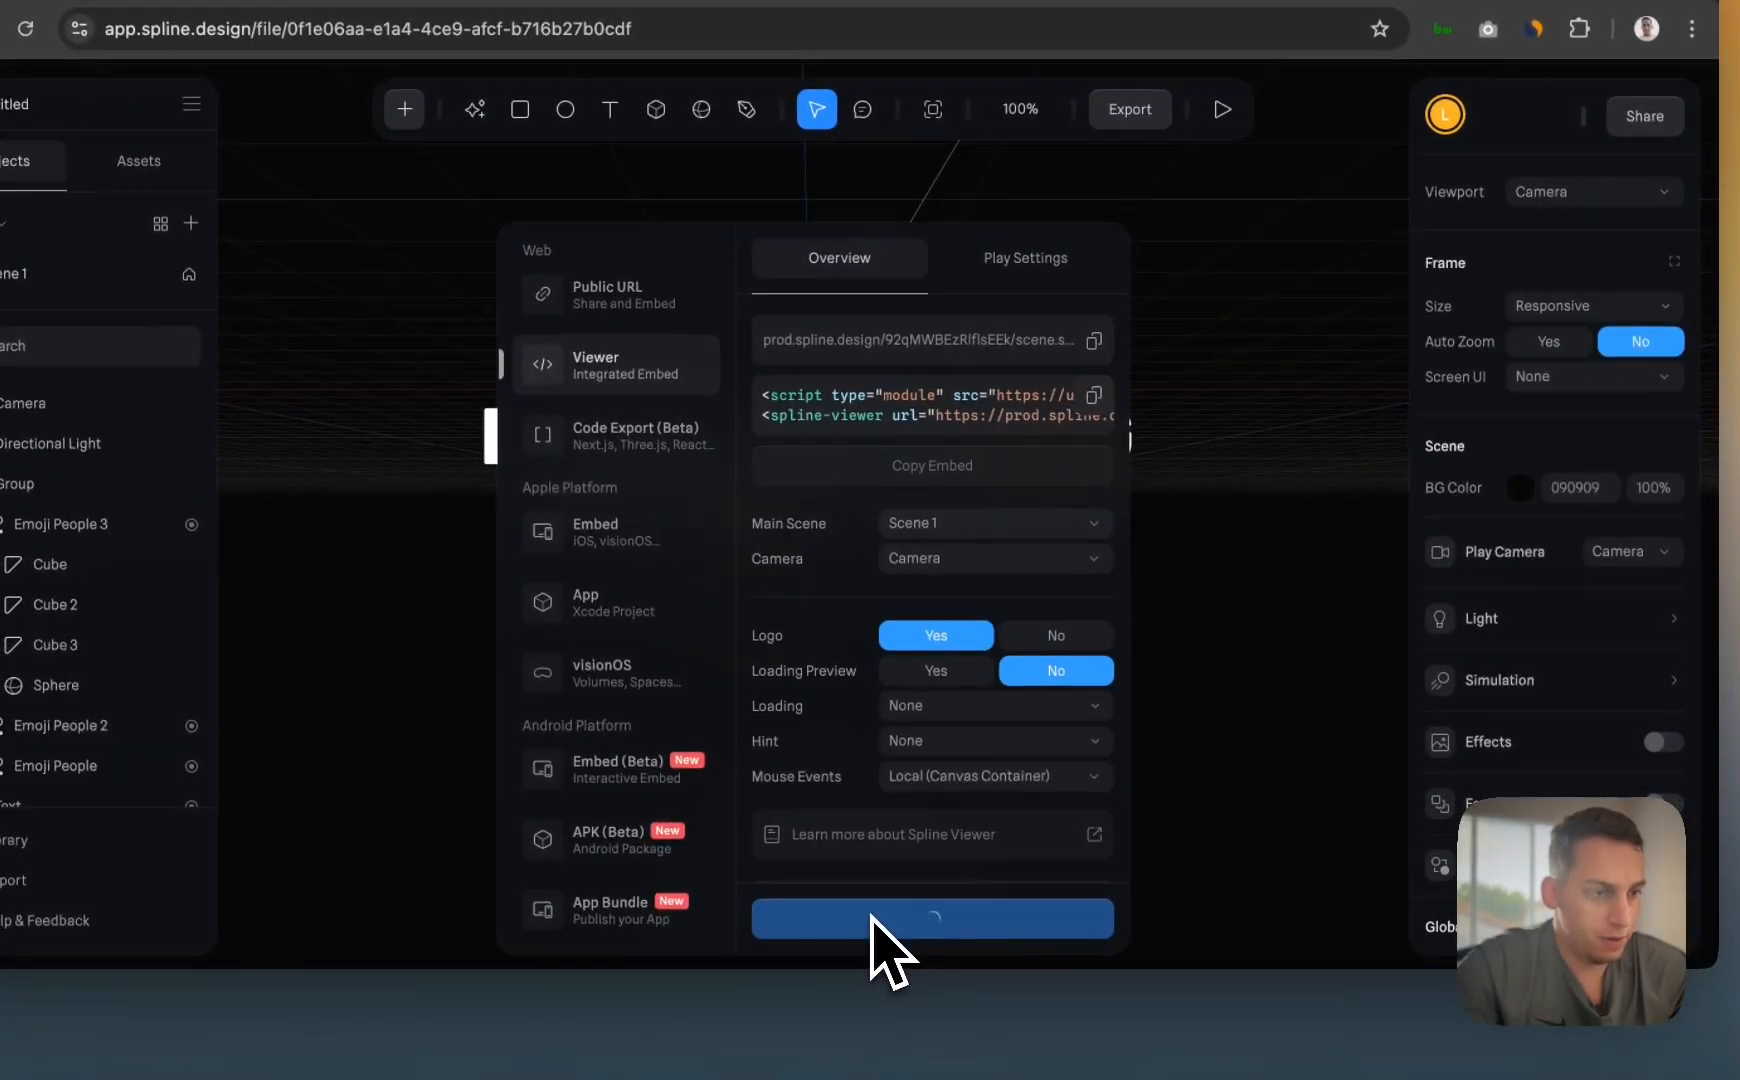
# - Copy the updated Viewer embed code and replace the Desktop embed's HTML with it in Framer
pyautogui.click(1095, 396)
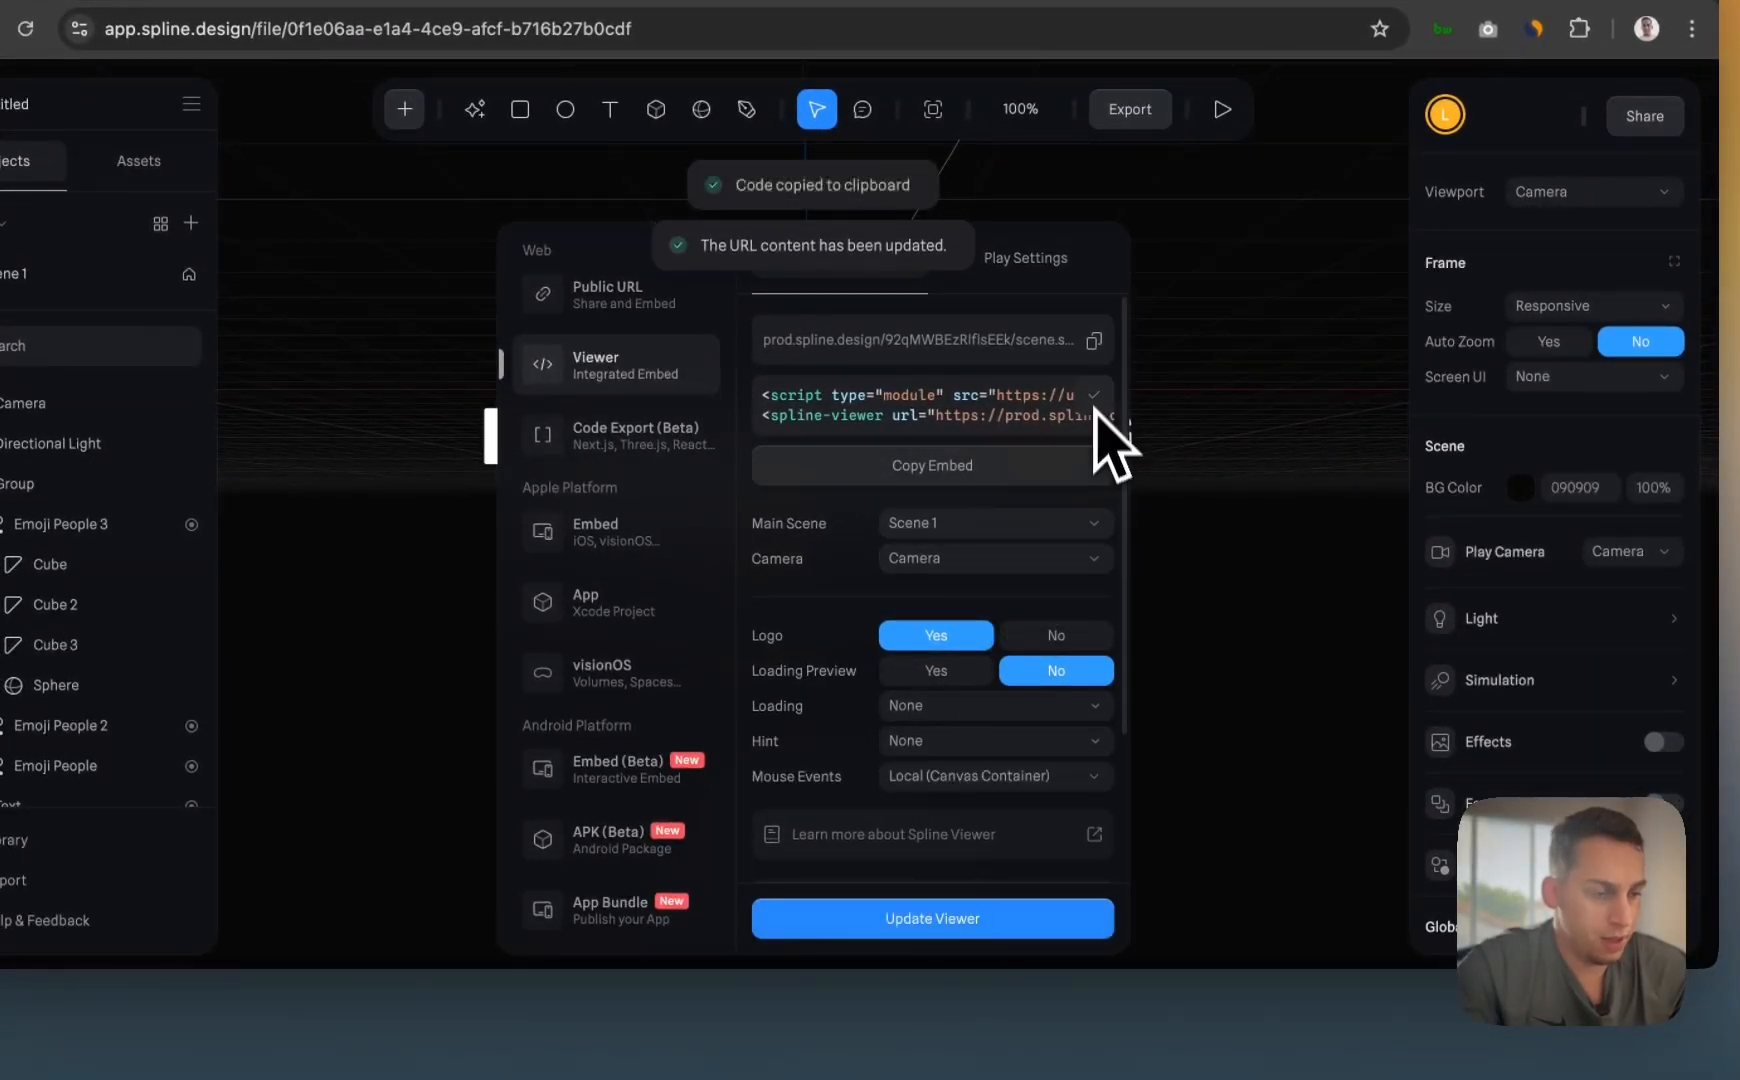
pyautogui.click(900, 1052)
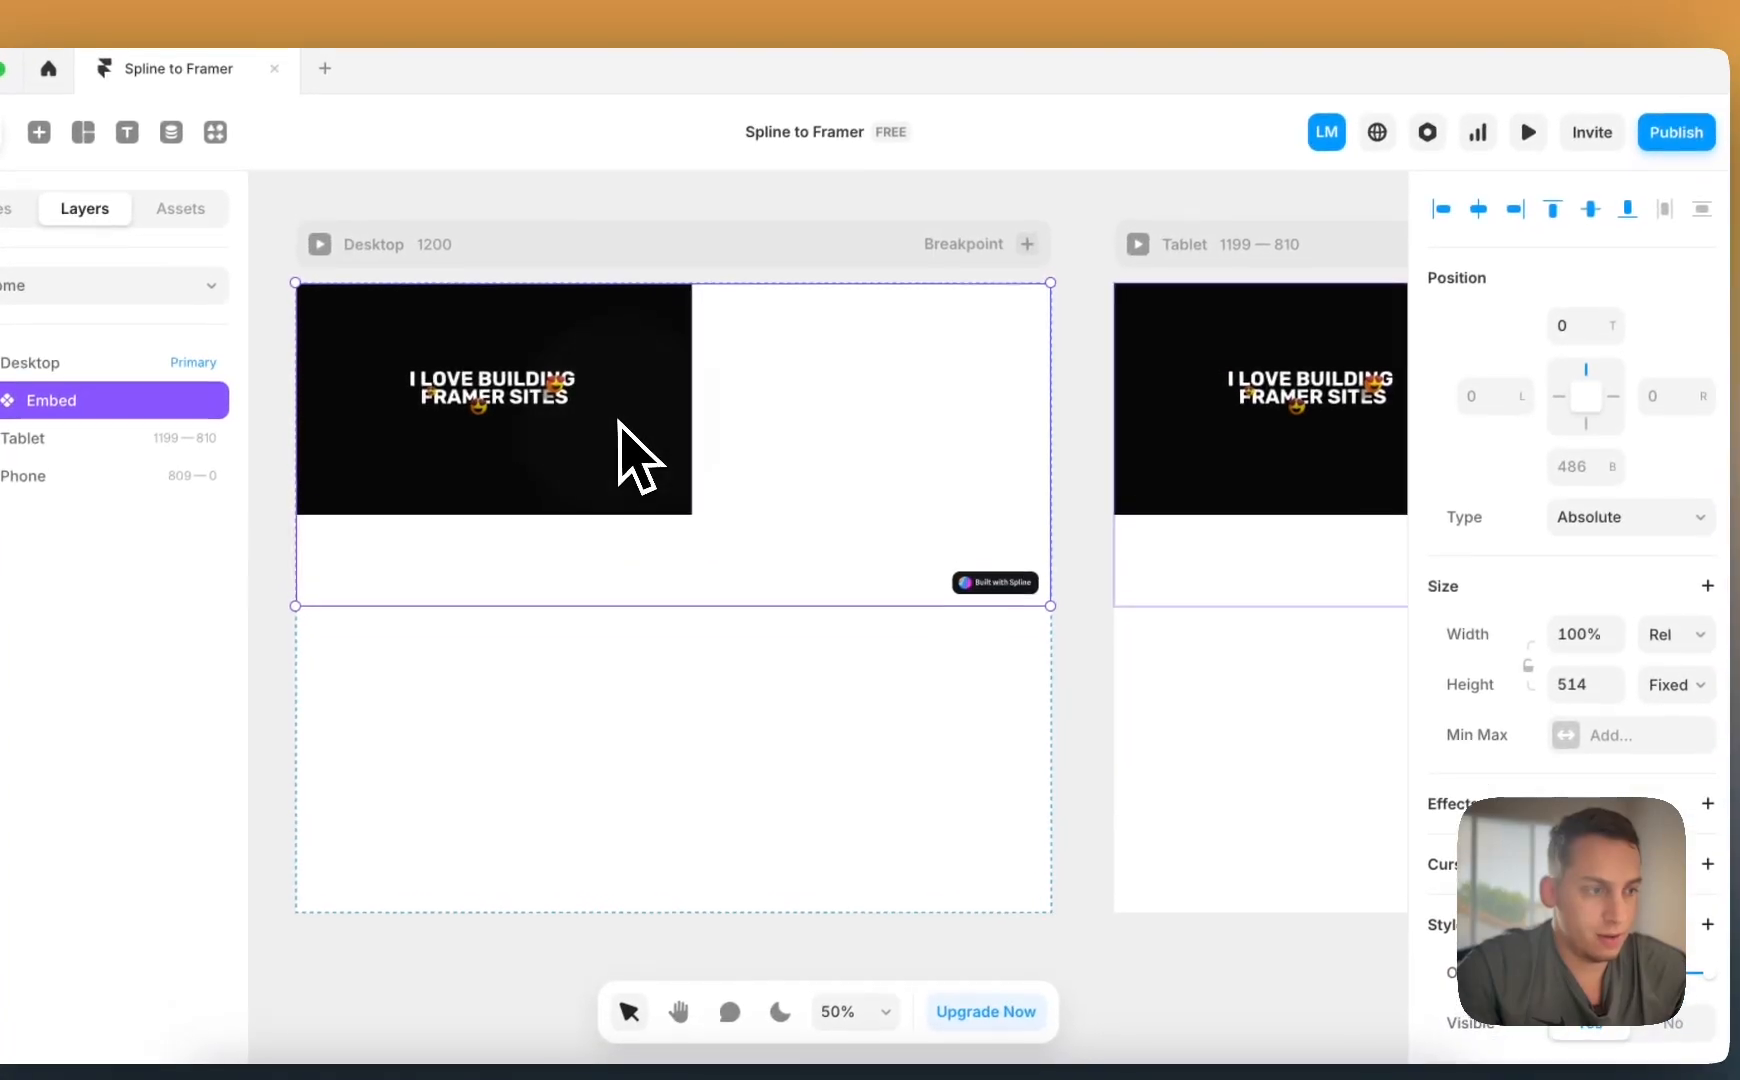
pyautogui.scroll(-6, 1567, 525)
pyautogui.click(1497, 625)
pyautogui.press('super+a')
pyautogui.press('BackSpace')
pyautogui.press('super+v')
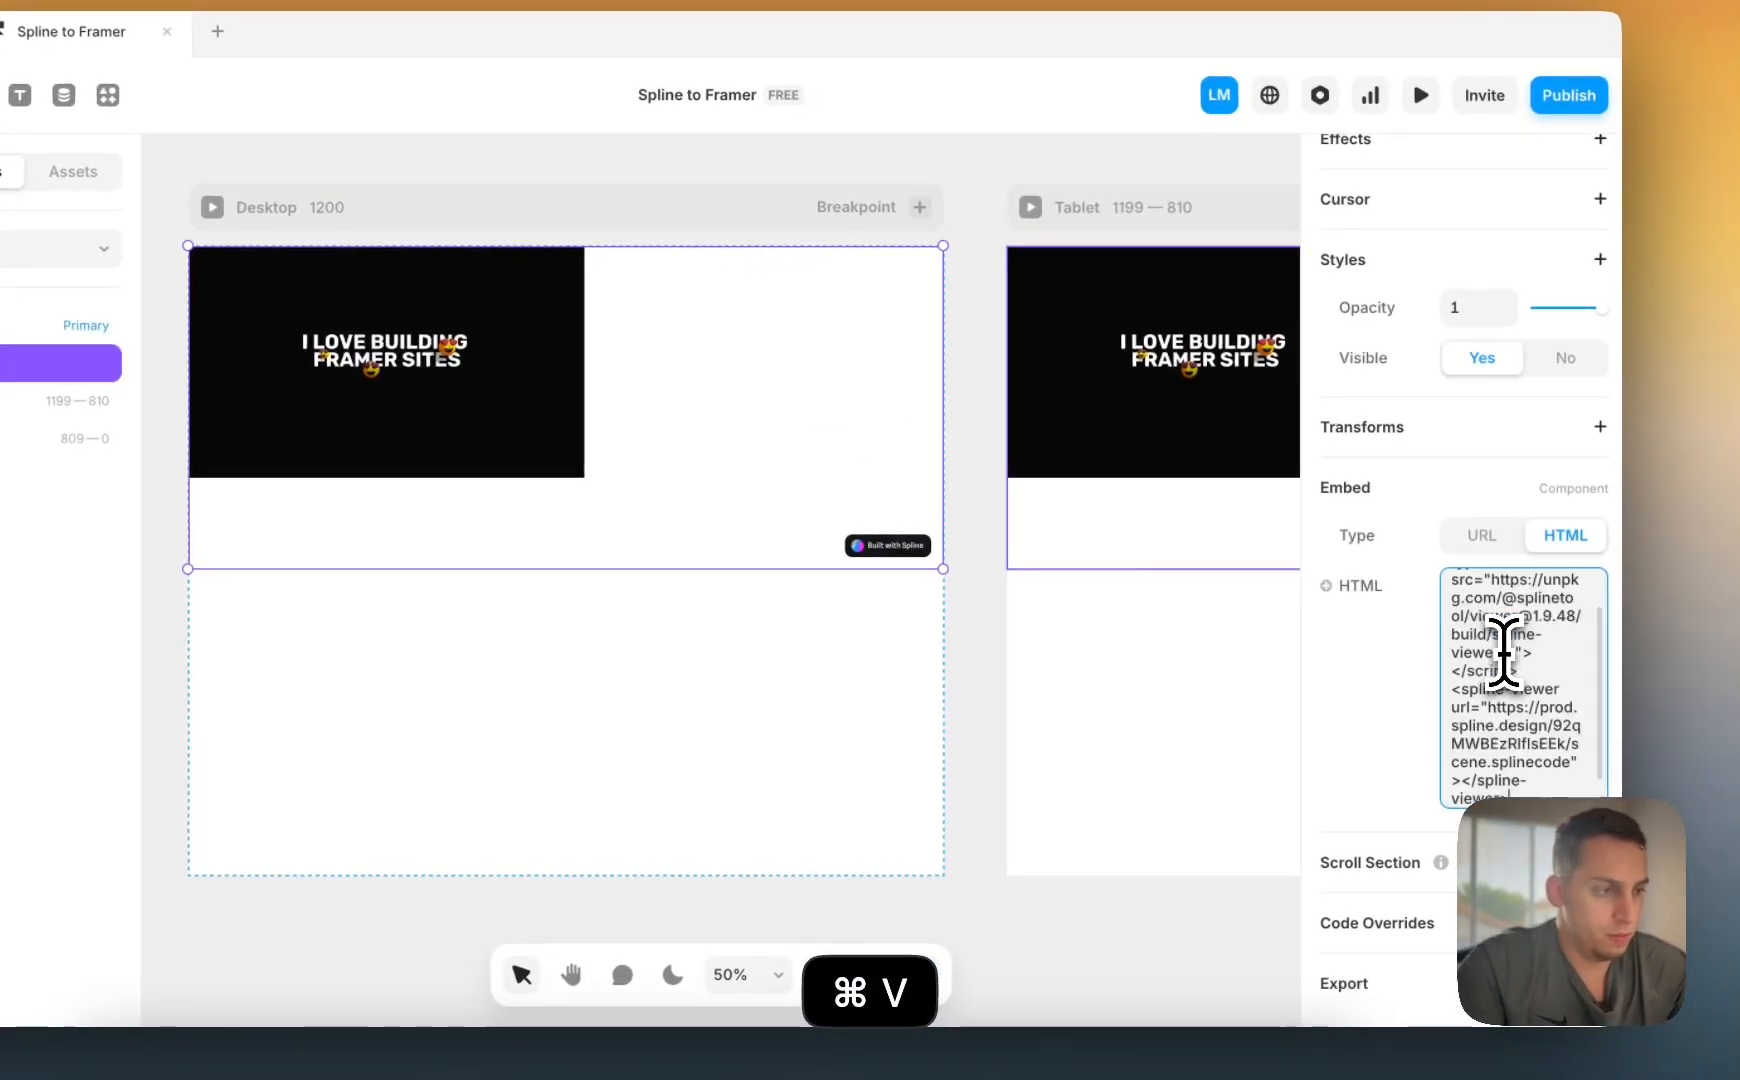
# - Save the project and preview the Desktop page with the responsive scene
pyautogui.click(963, 518)
pyautogui.click(900, 522)
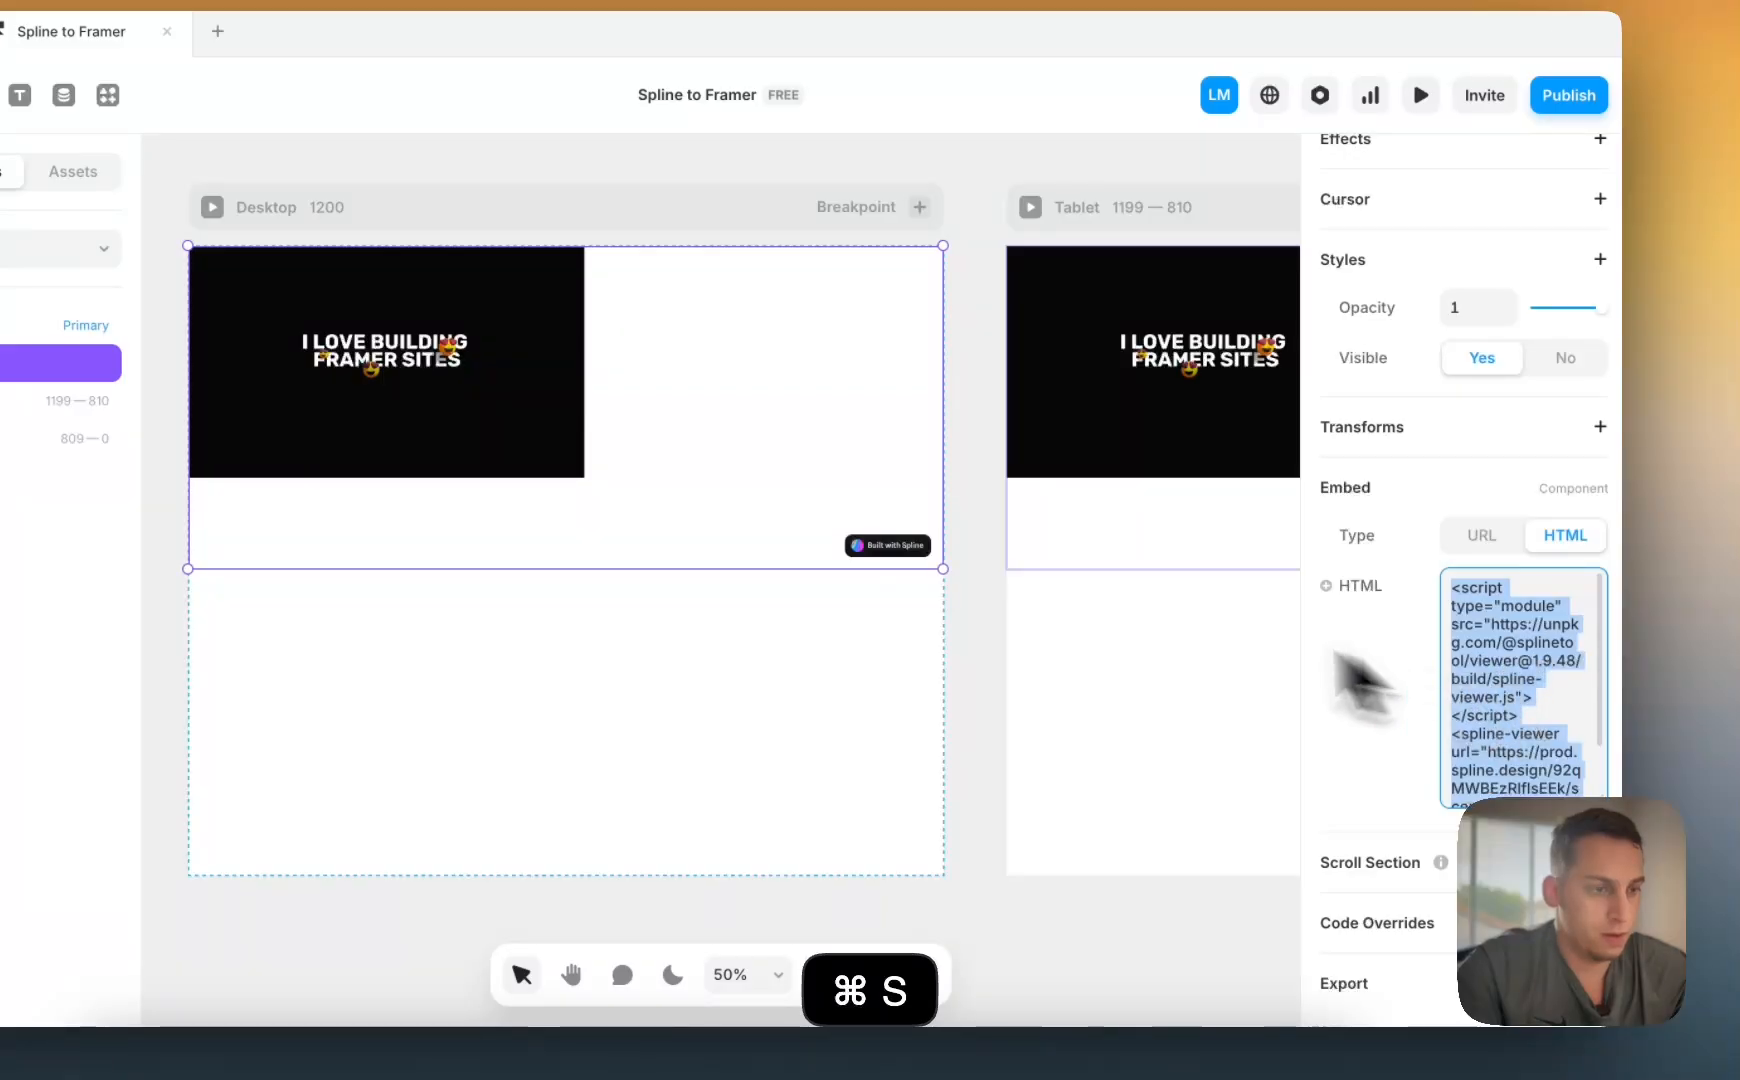
pyautogui.click(1004, 528)
pyautogui.click(216, 207)
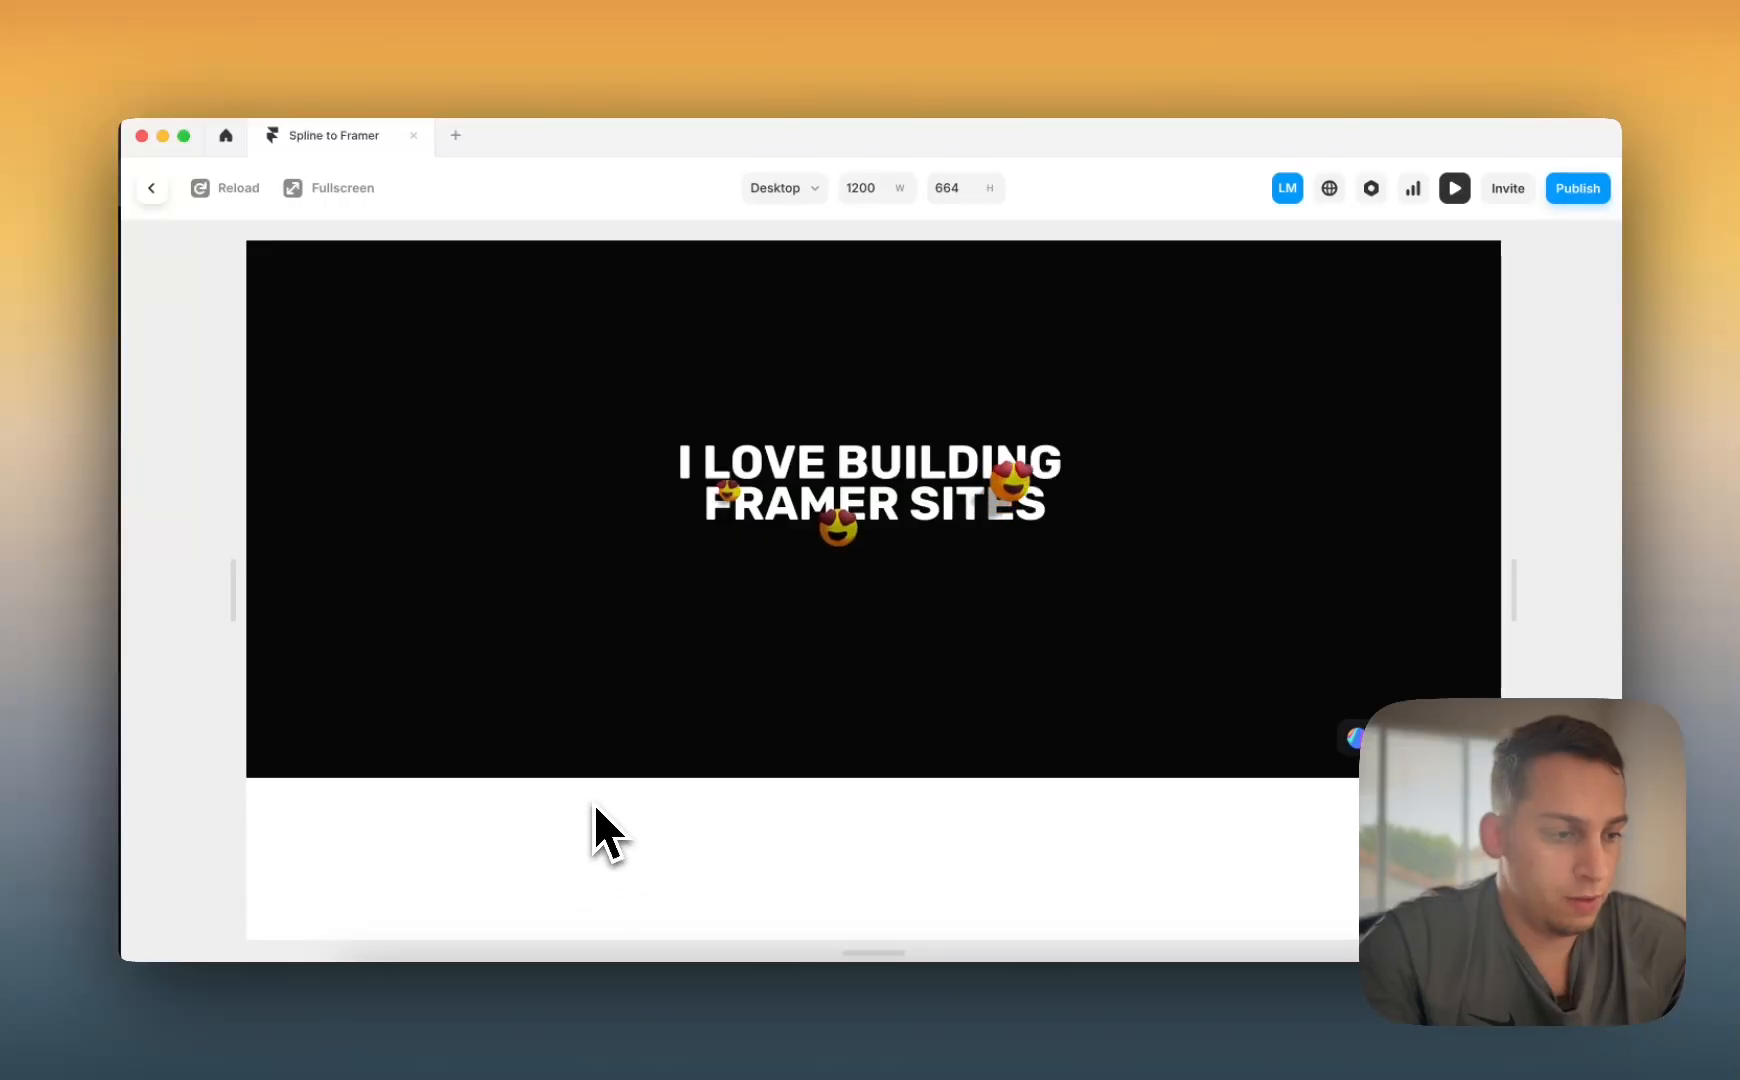
# - Switch to the browser and look through the Spline community scenes for website ideas such as Distorting Typography
pyautogui.press('super+Tab')
pyautogui.scroll(-4, 768, 623)
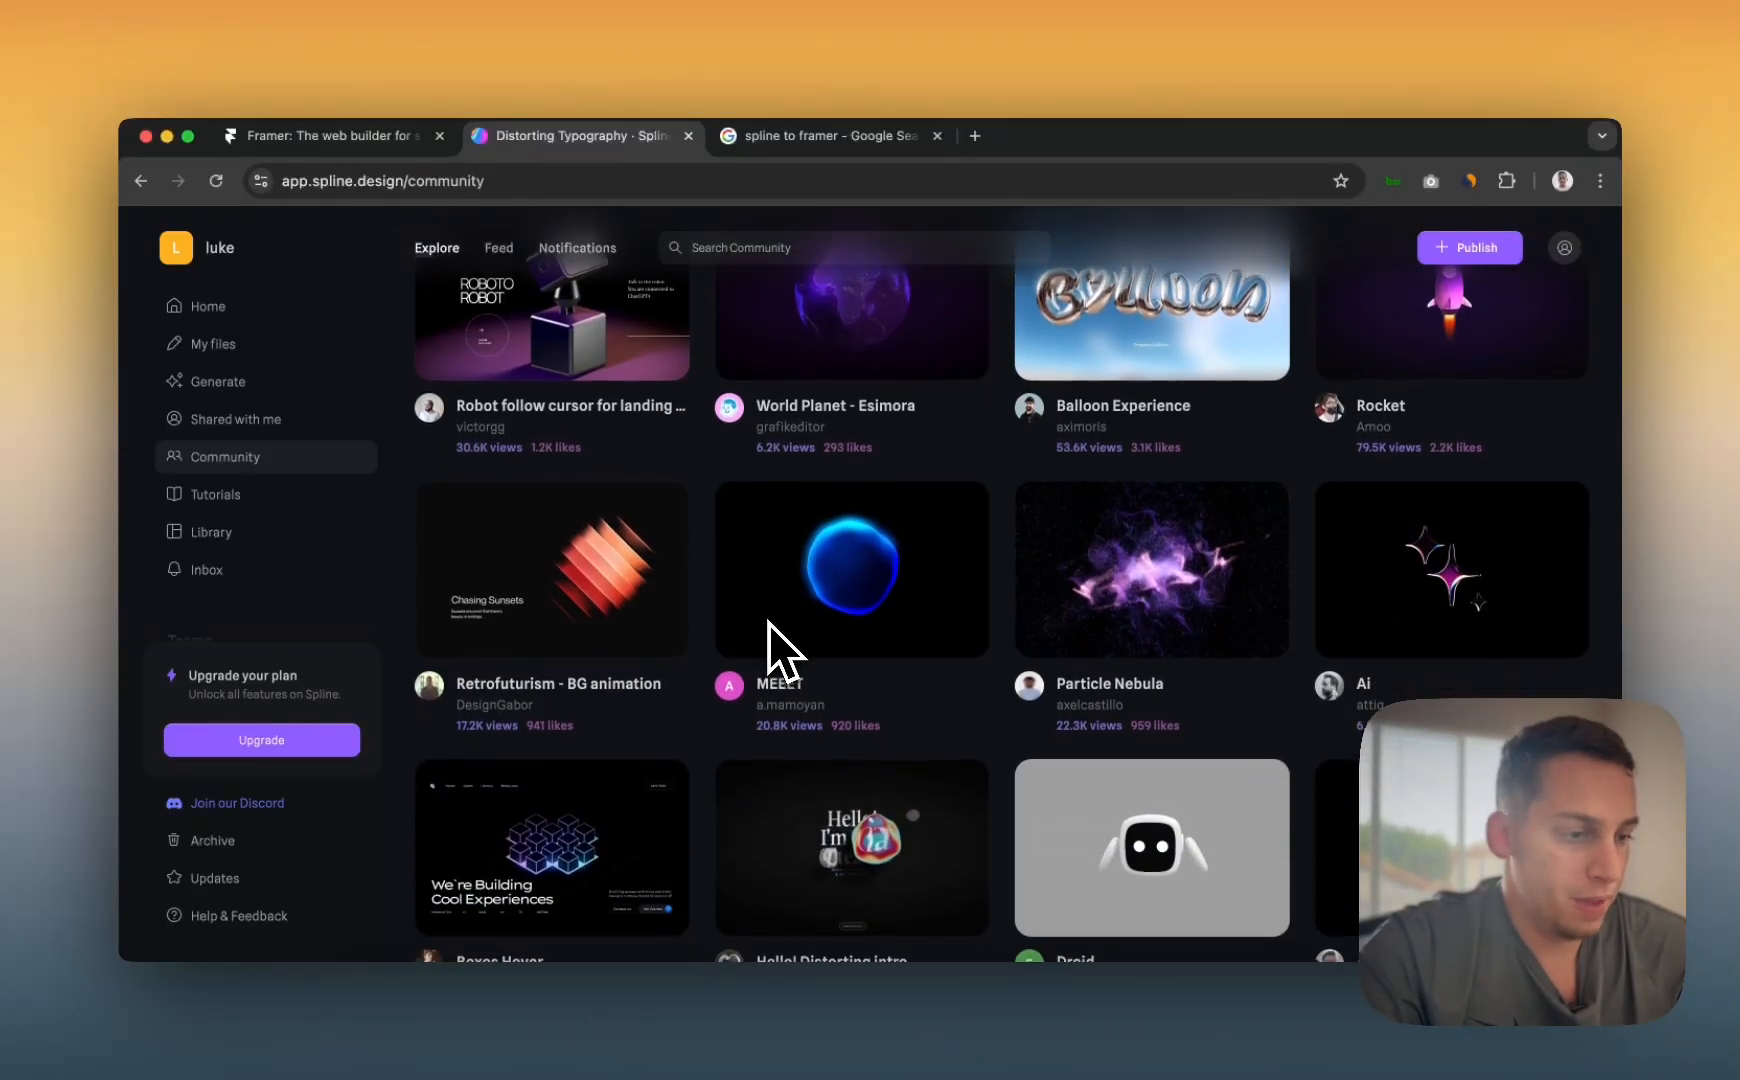
pyautogui.scroll(-3, 768, 623)
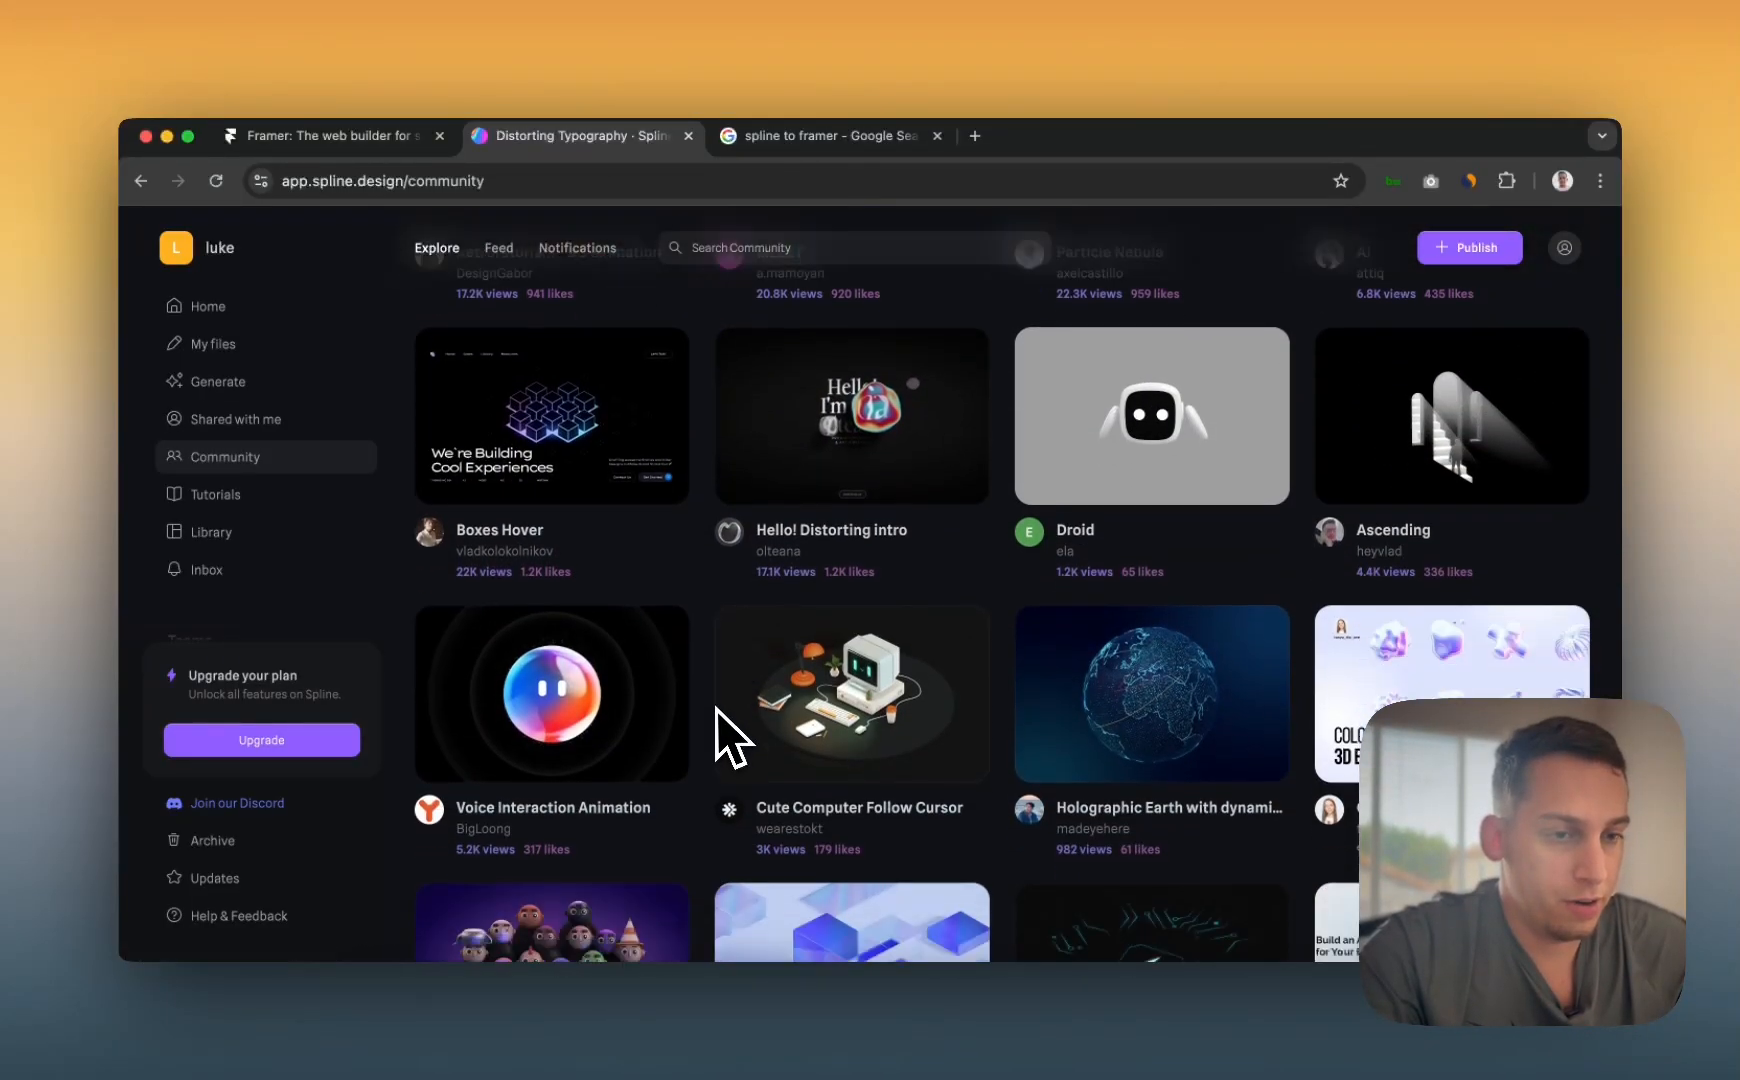
pyautogui.scroll(1, 715, 710)
pyautogui.scroll(-3, 715, 710)
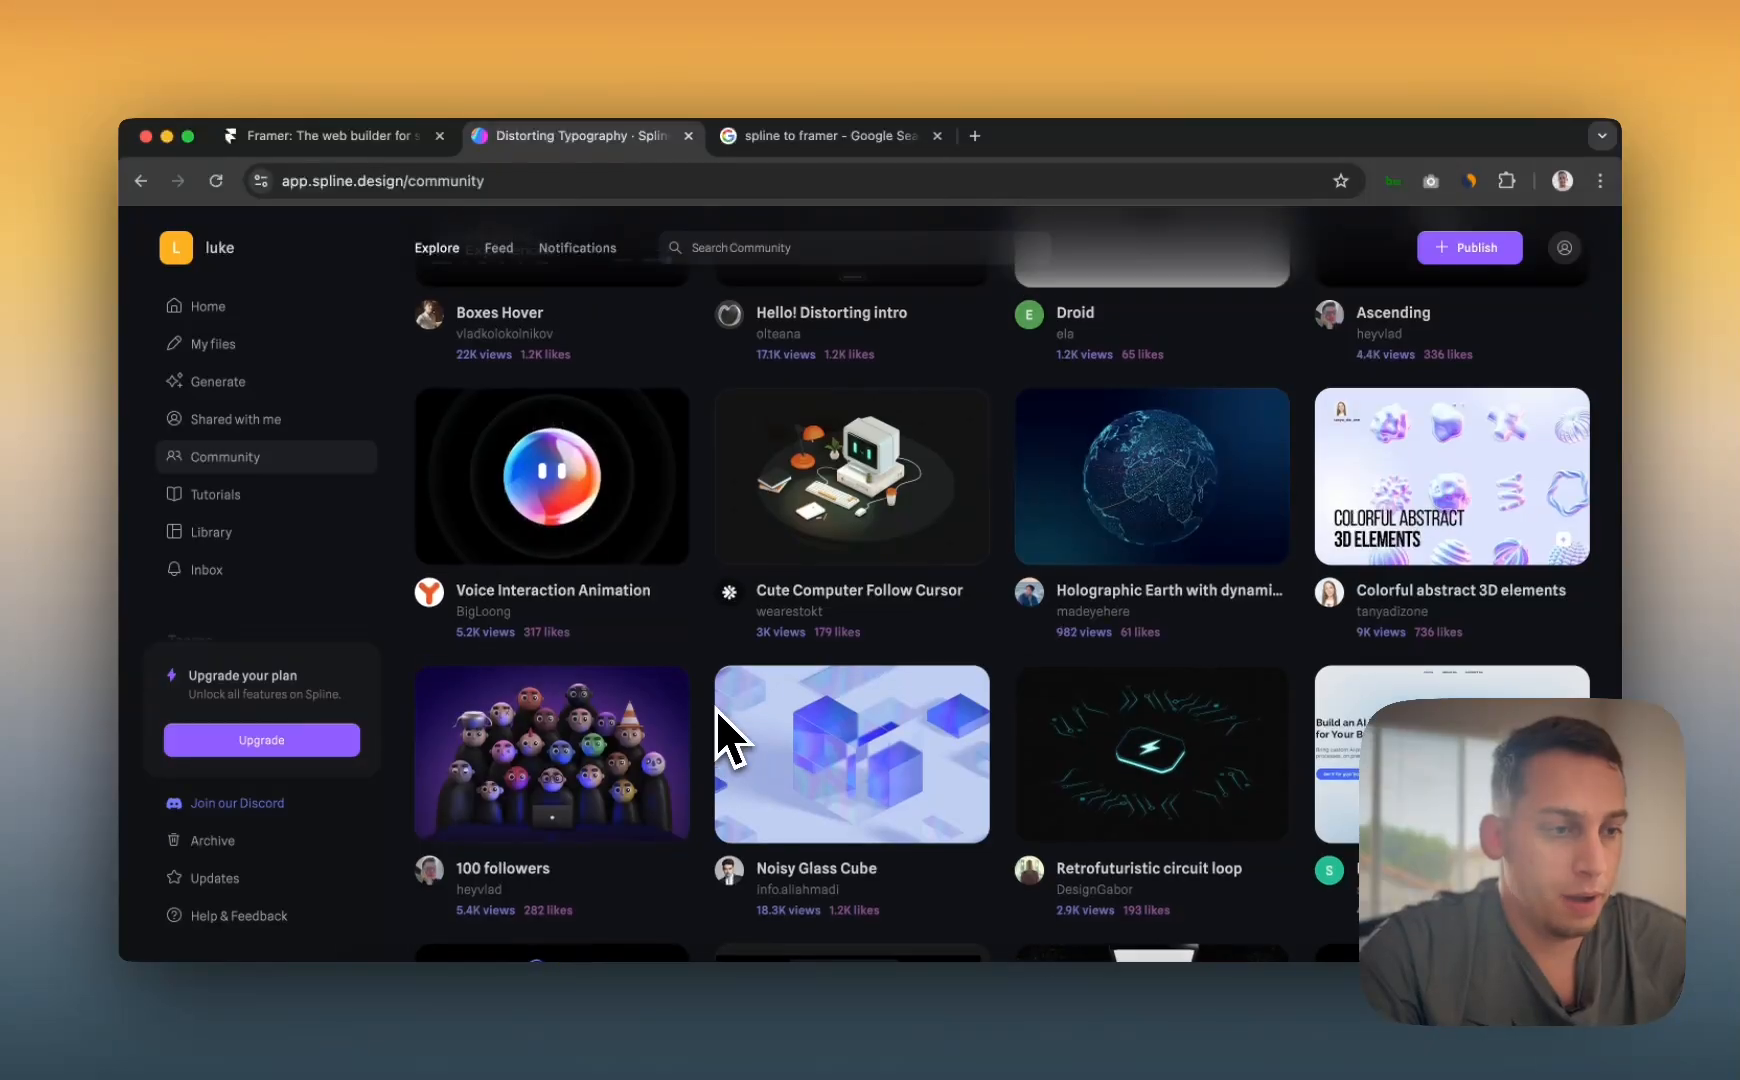
pyautogui.scroll(3, 695, 685)
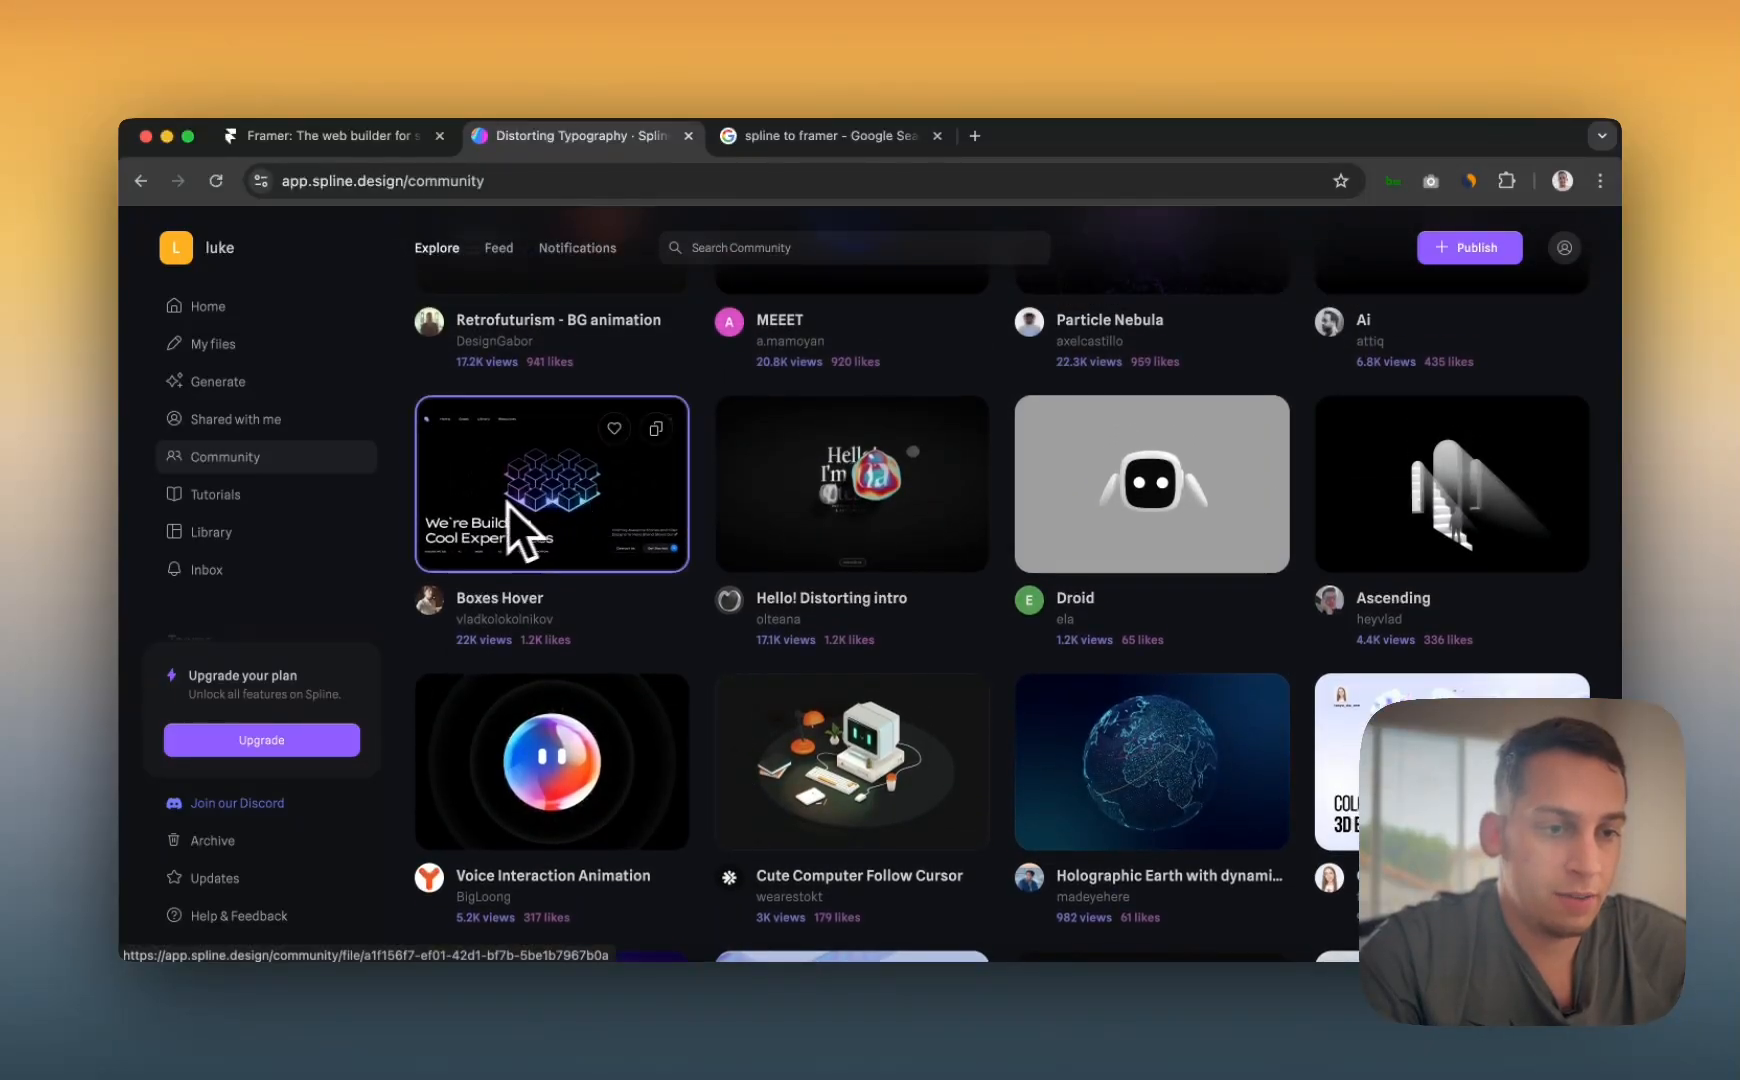
pyautogui.scroll(-10, 648, 576)
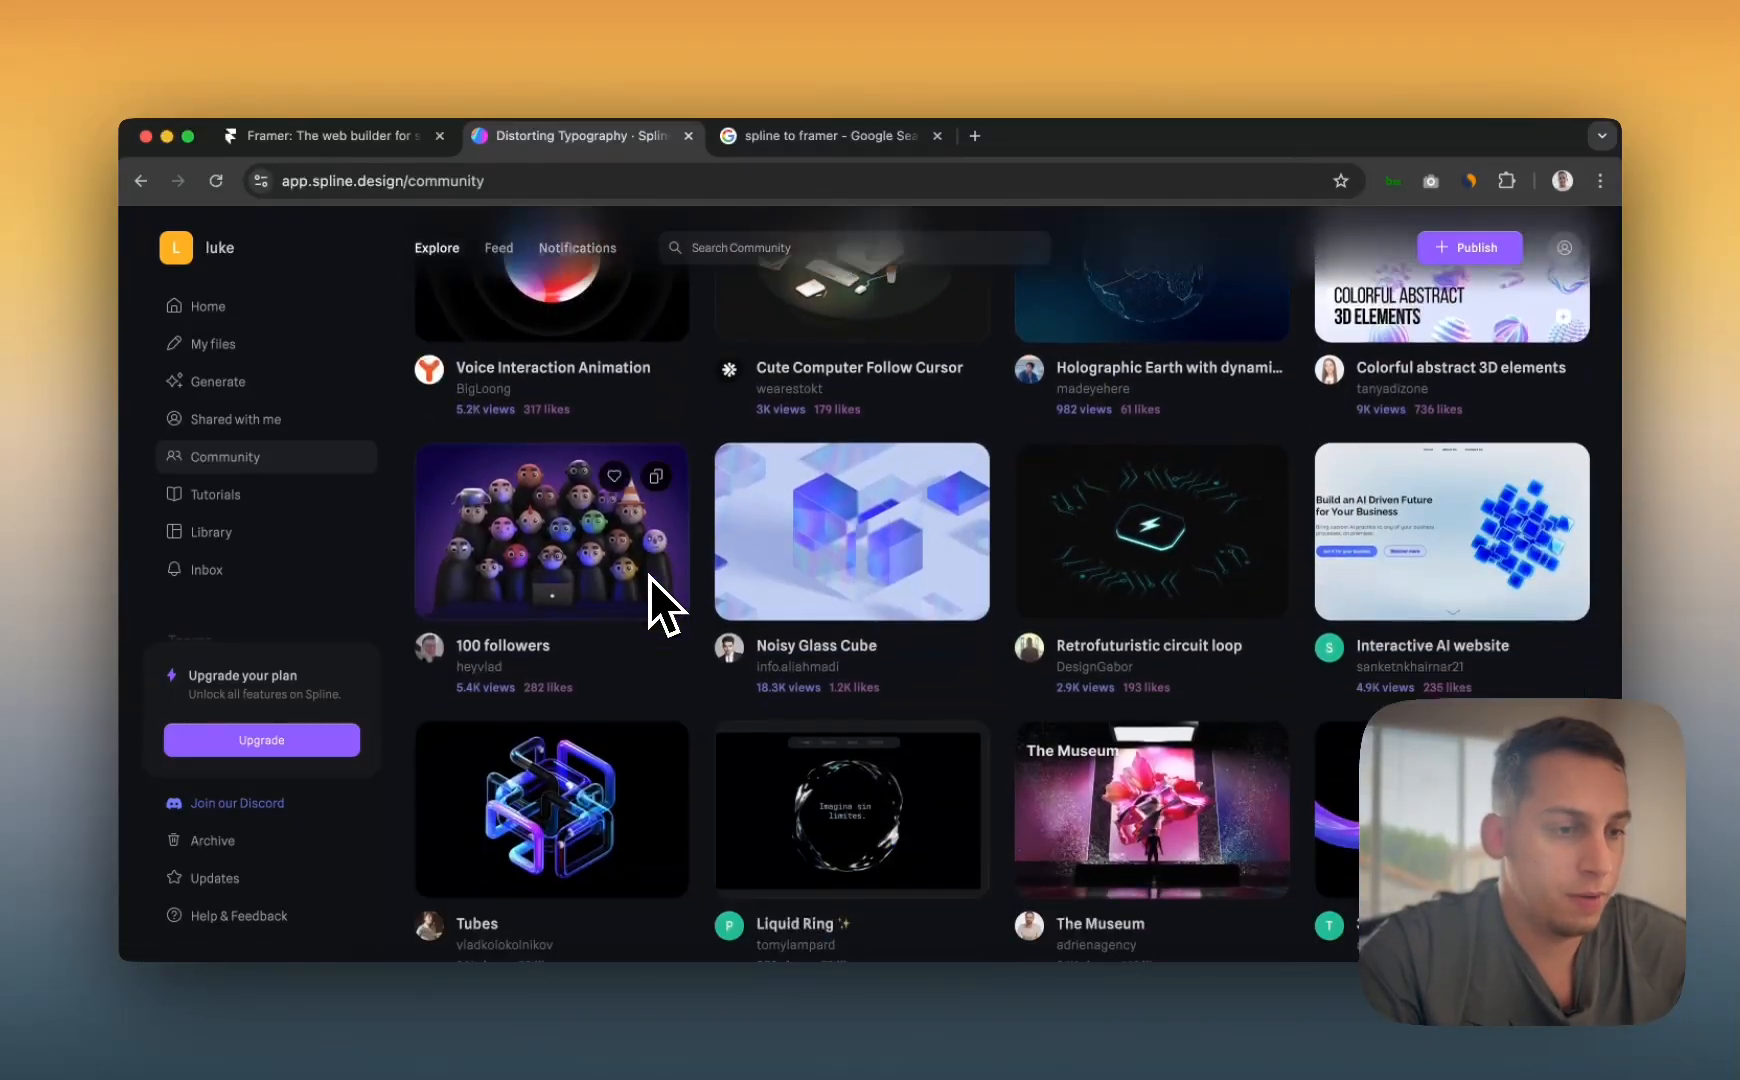
pyautogui.scroll(-4, 652, 585)
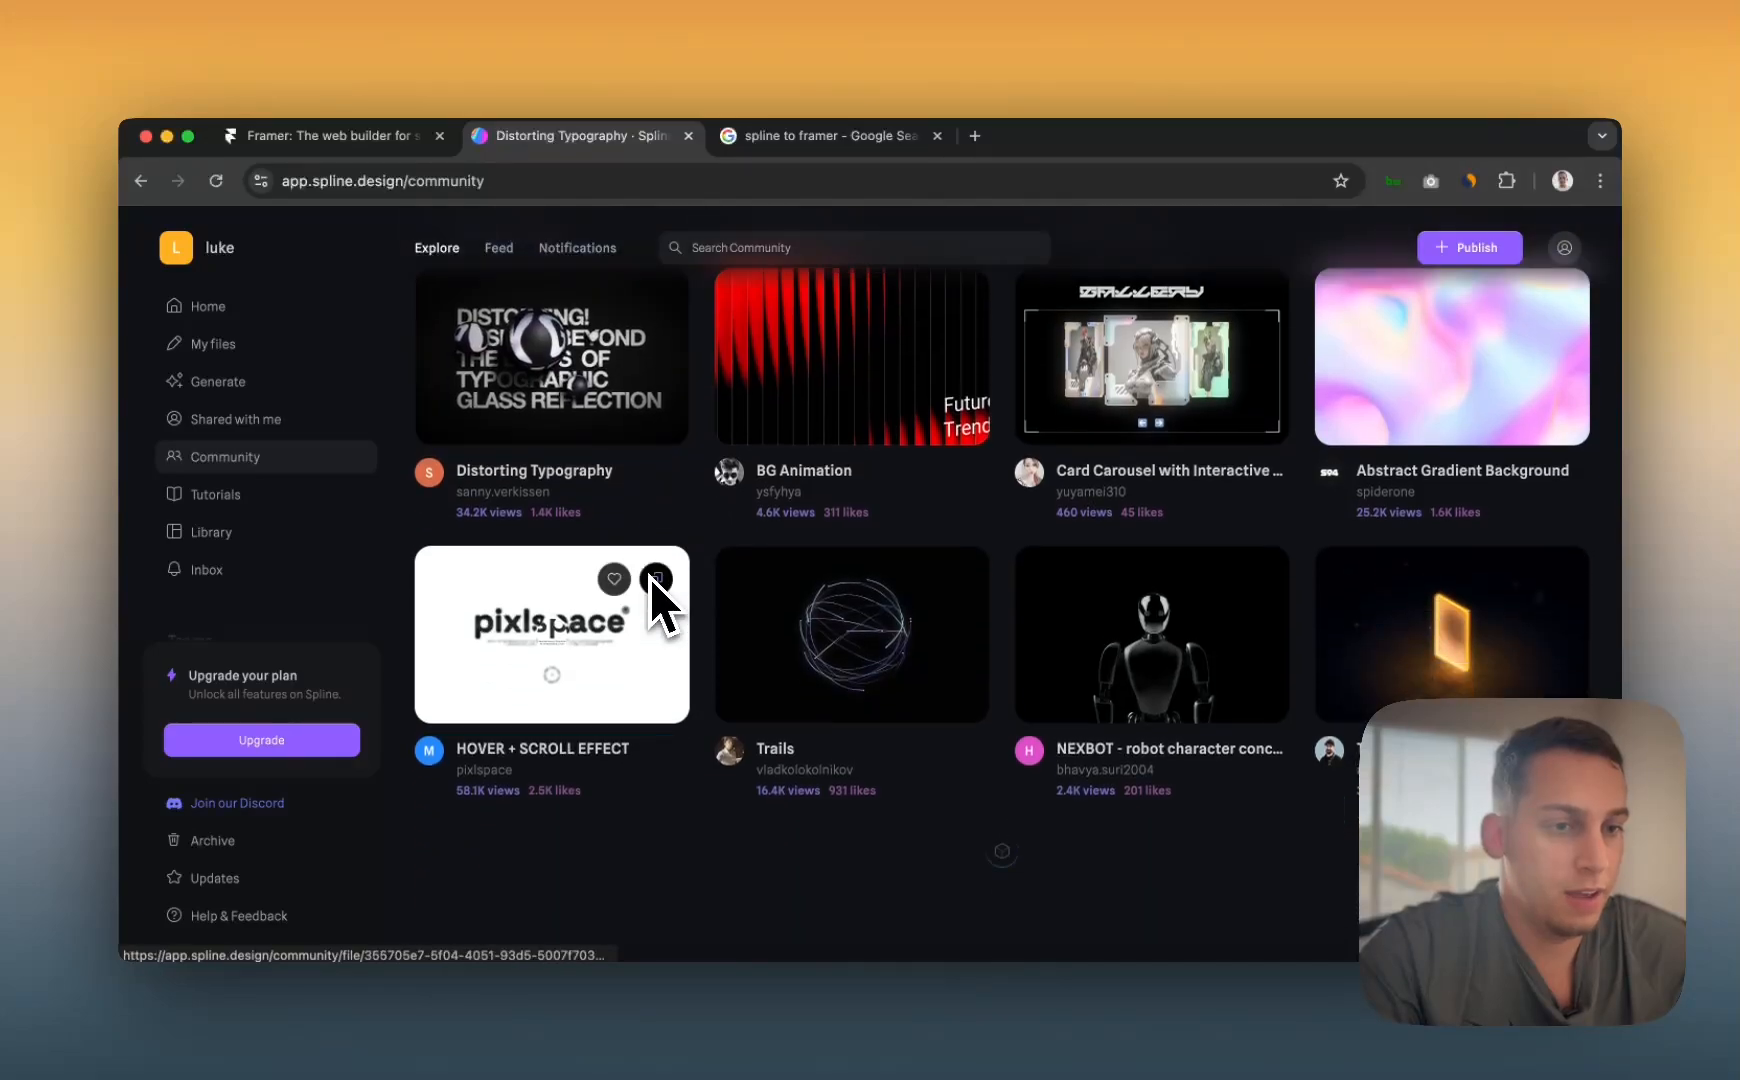
pyautogui.scroll(2, 660, 582)
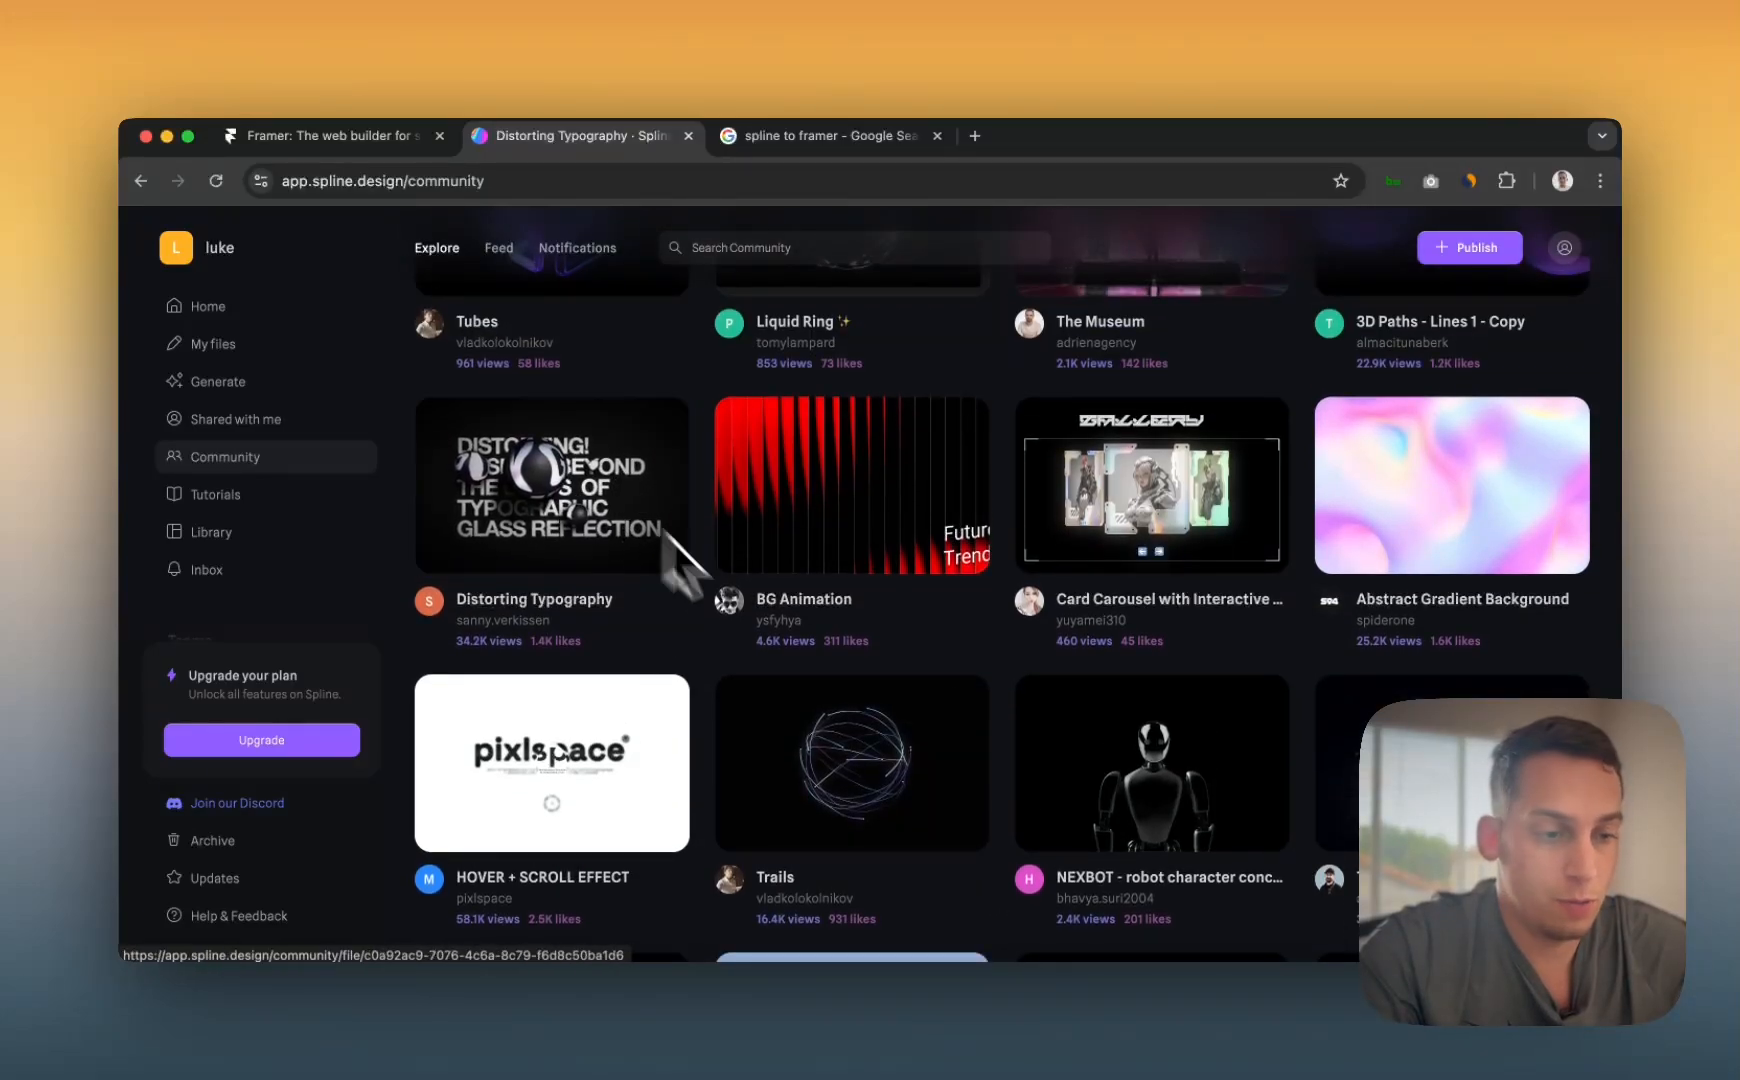
# - Switch to Framer, preview the Desktop page with the Distorting Typography embed and return to the canvas
pyautogui.click(896, 950)
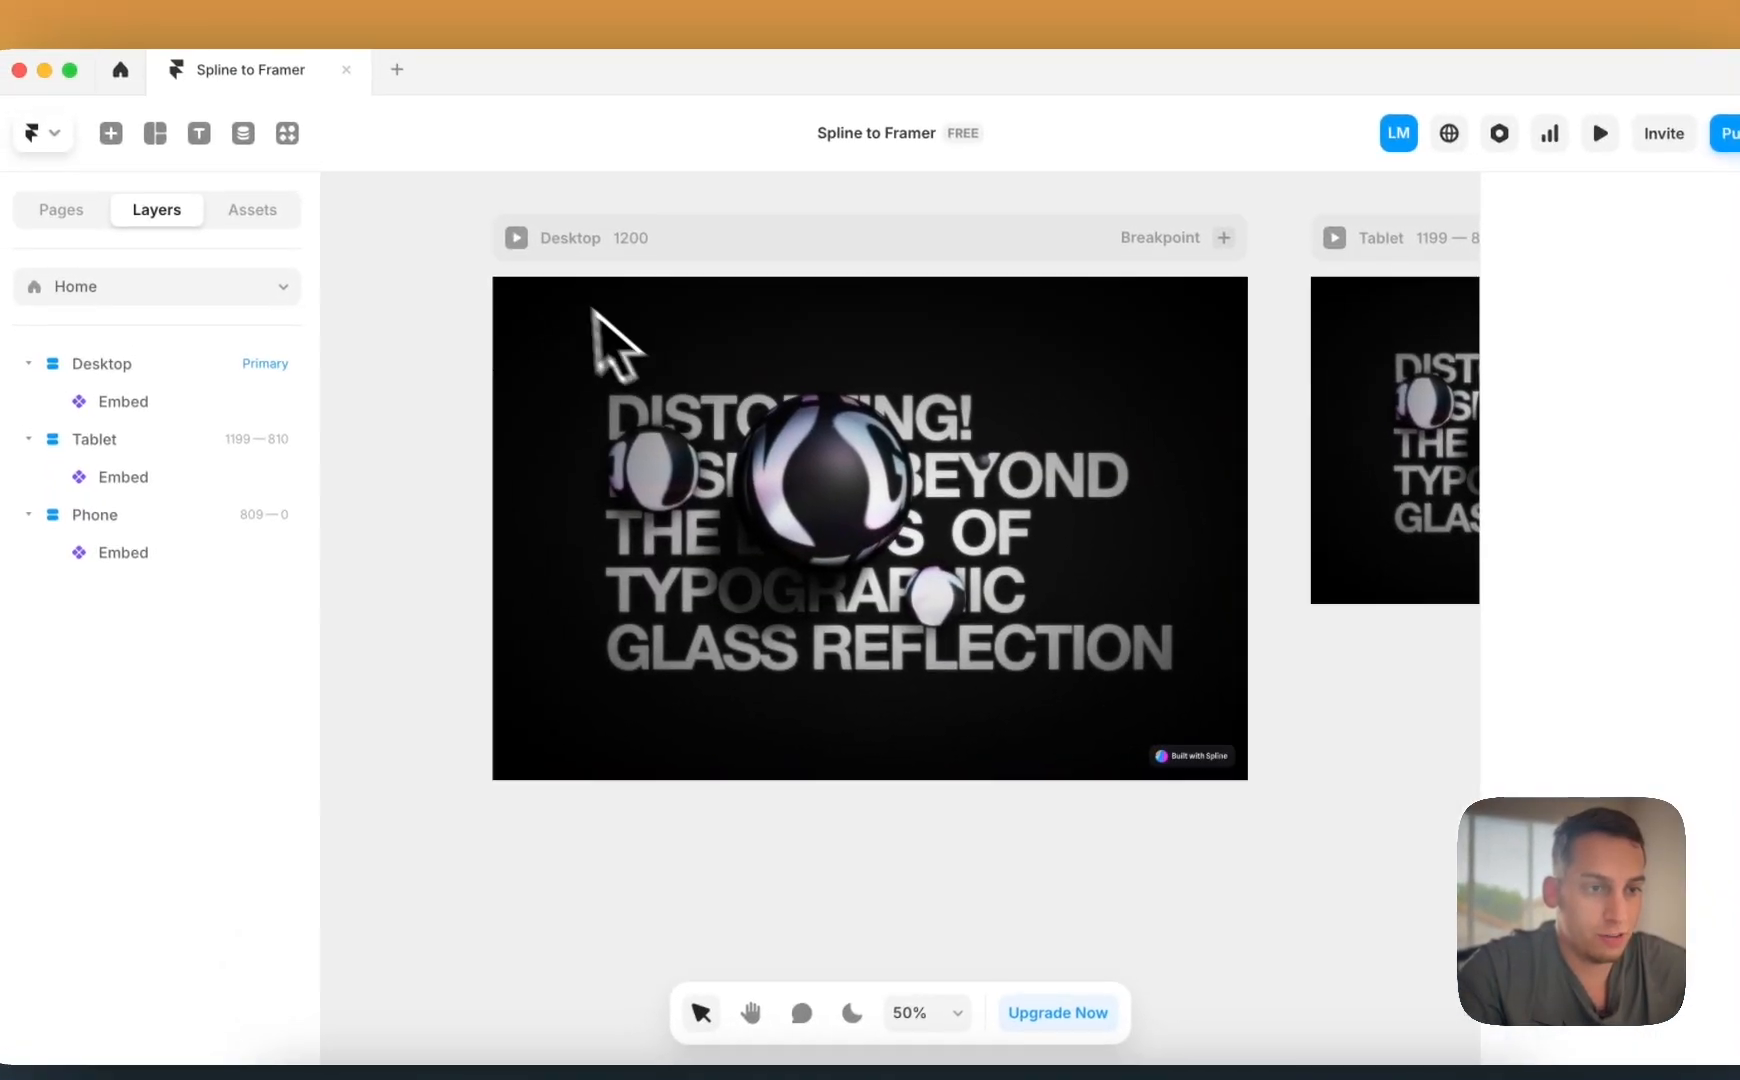
pyautogui.click(522, 254)
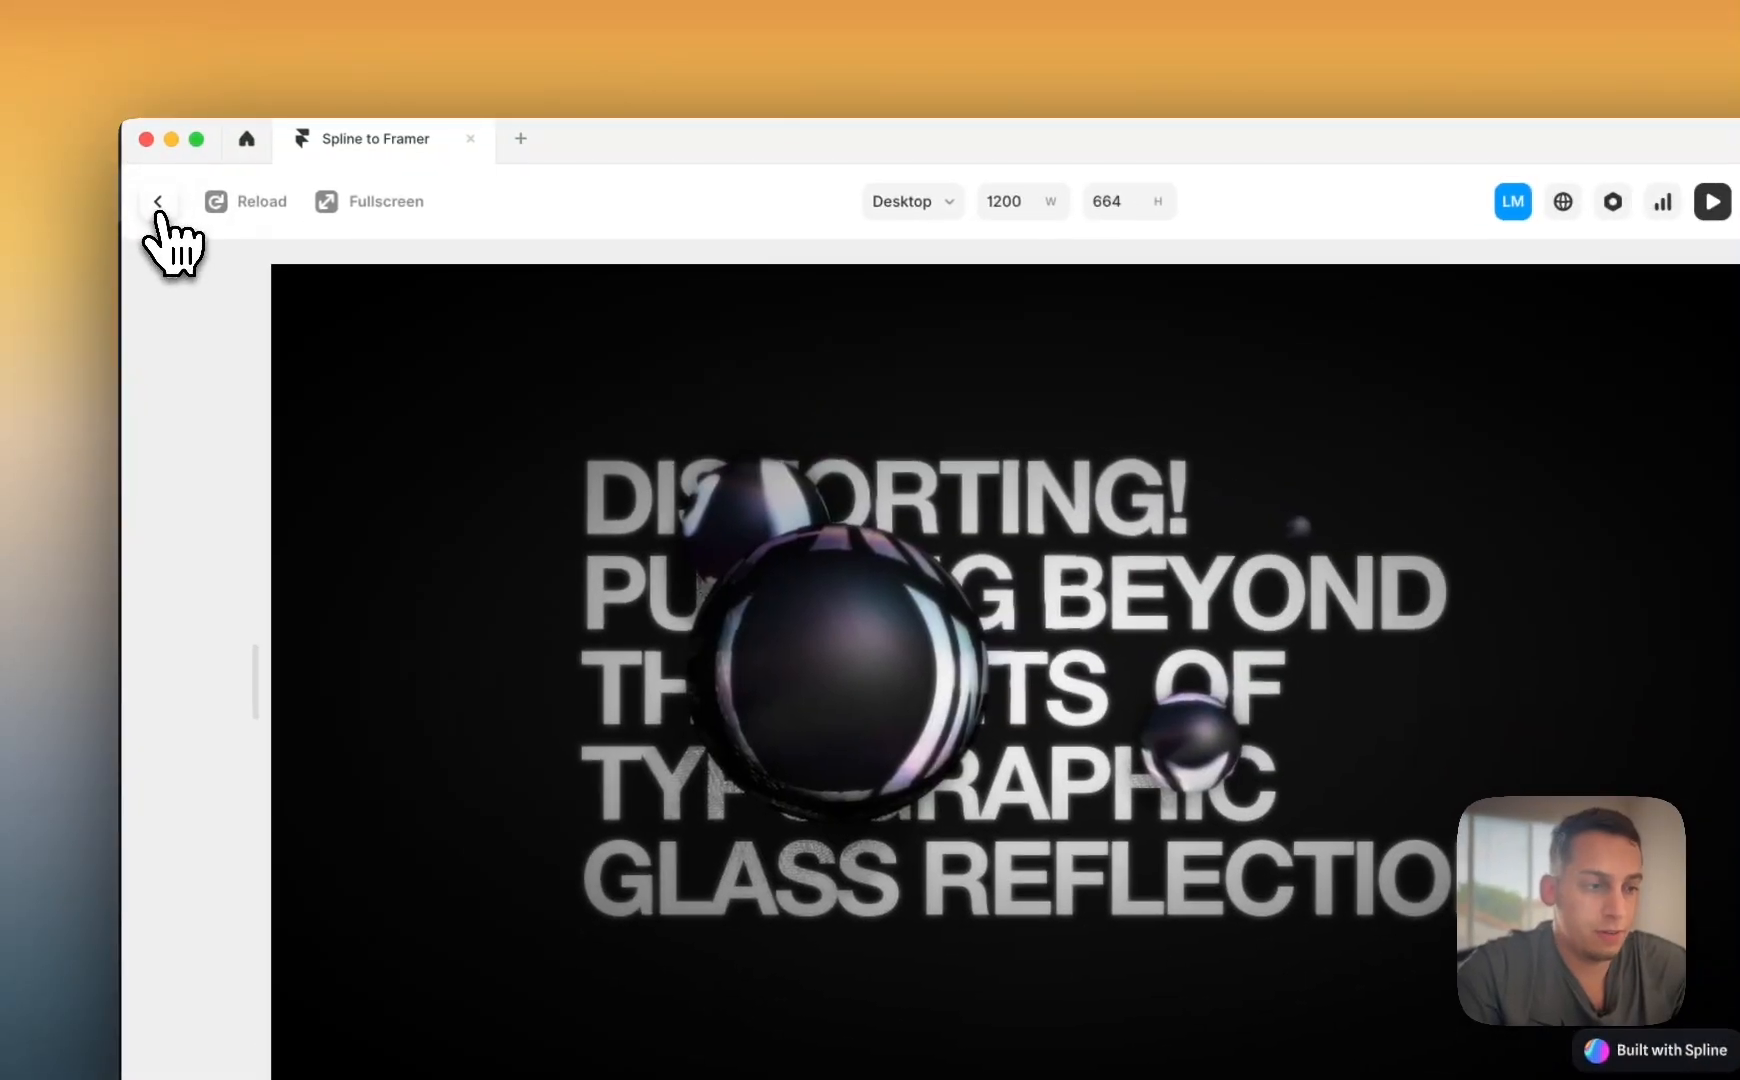
pyautogui.click(160, 205)
# - Check how the Distorting Typography embed fits the Tablet and Phone breakpoints
pyautogui.click(165, 215)
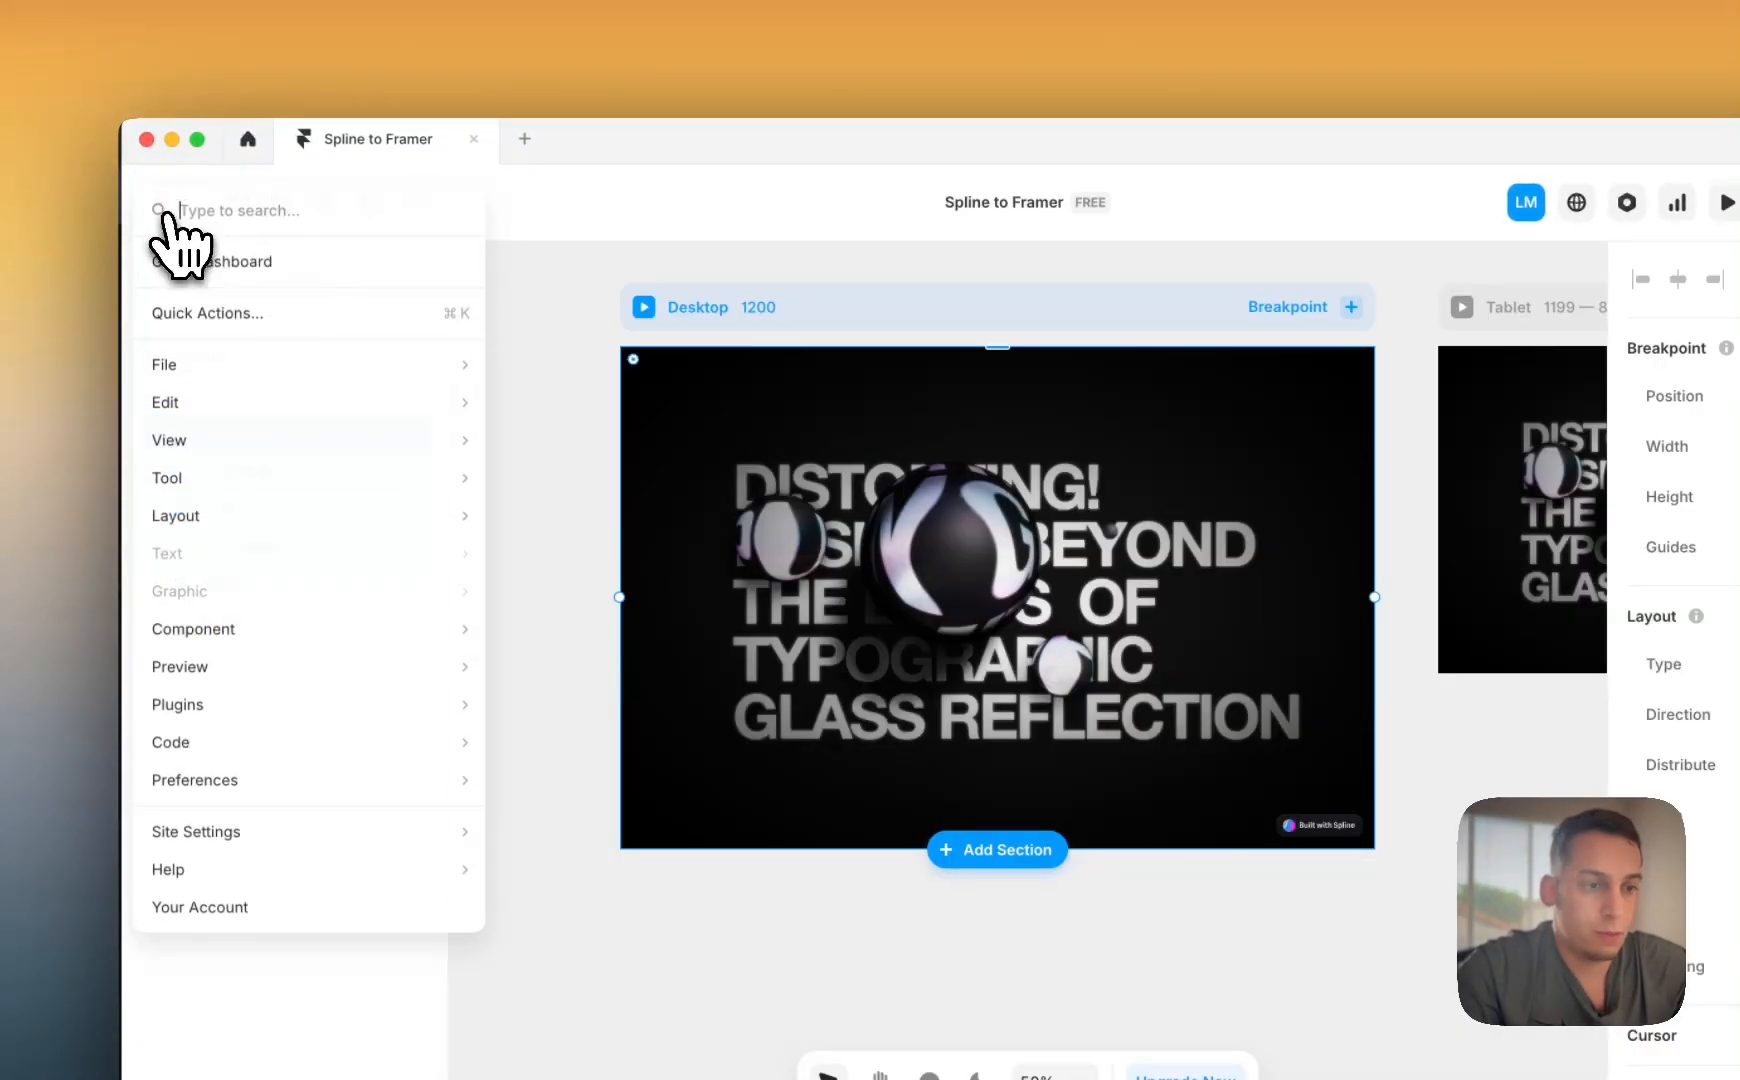
pyautogui.click(716, 432)
pyautogui.hscroll(7, 1058, 468)
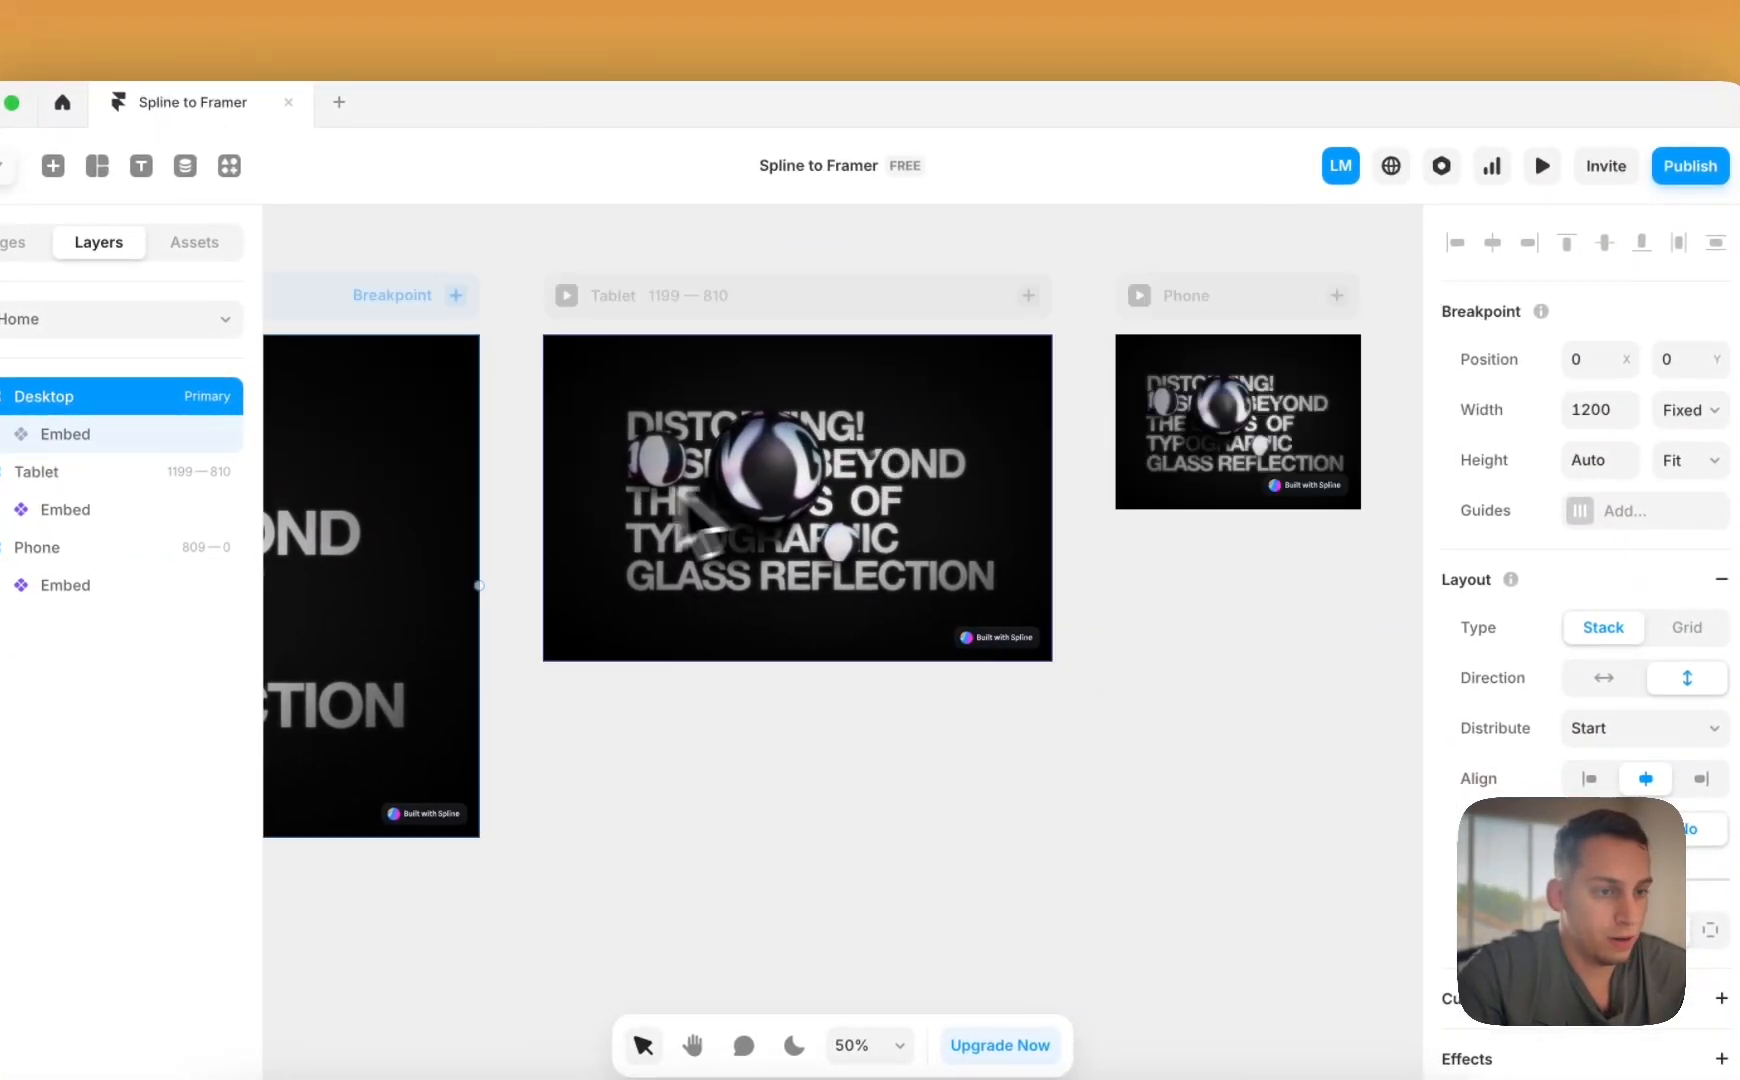
# - Preview the Tablet breakpoint, resize the preview narrower and wider to check the scene's responsiveness, and return to the canvas
pyautogui.click(566, 295)
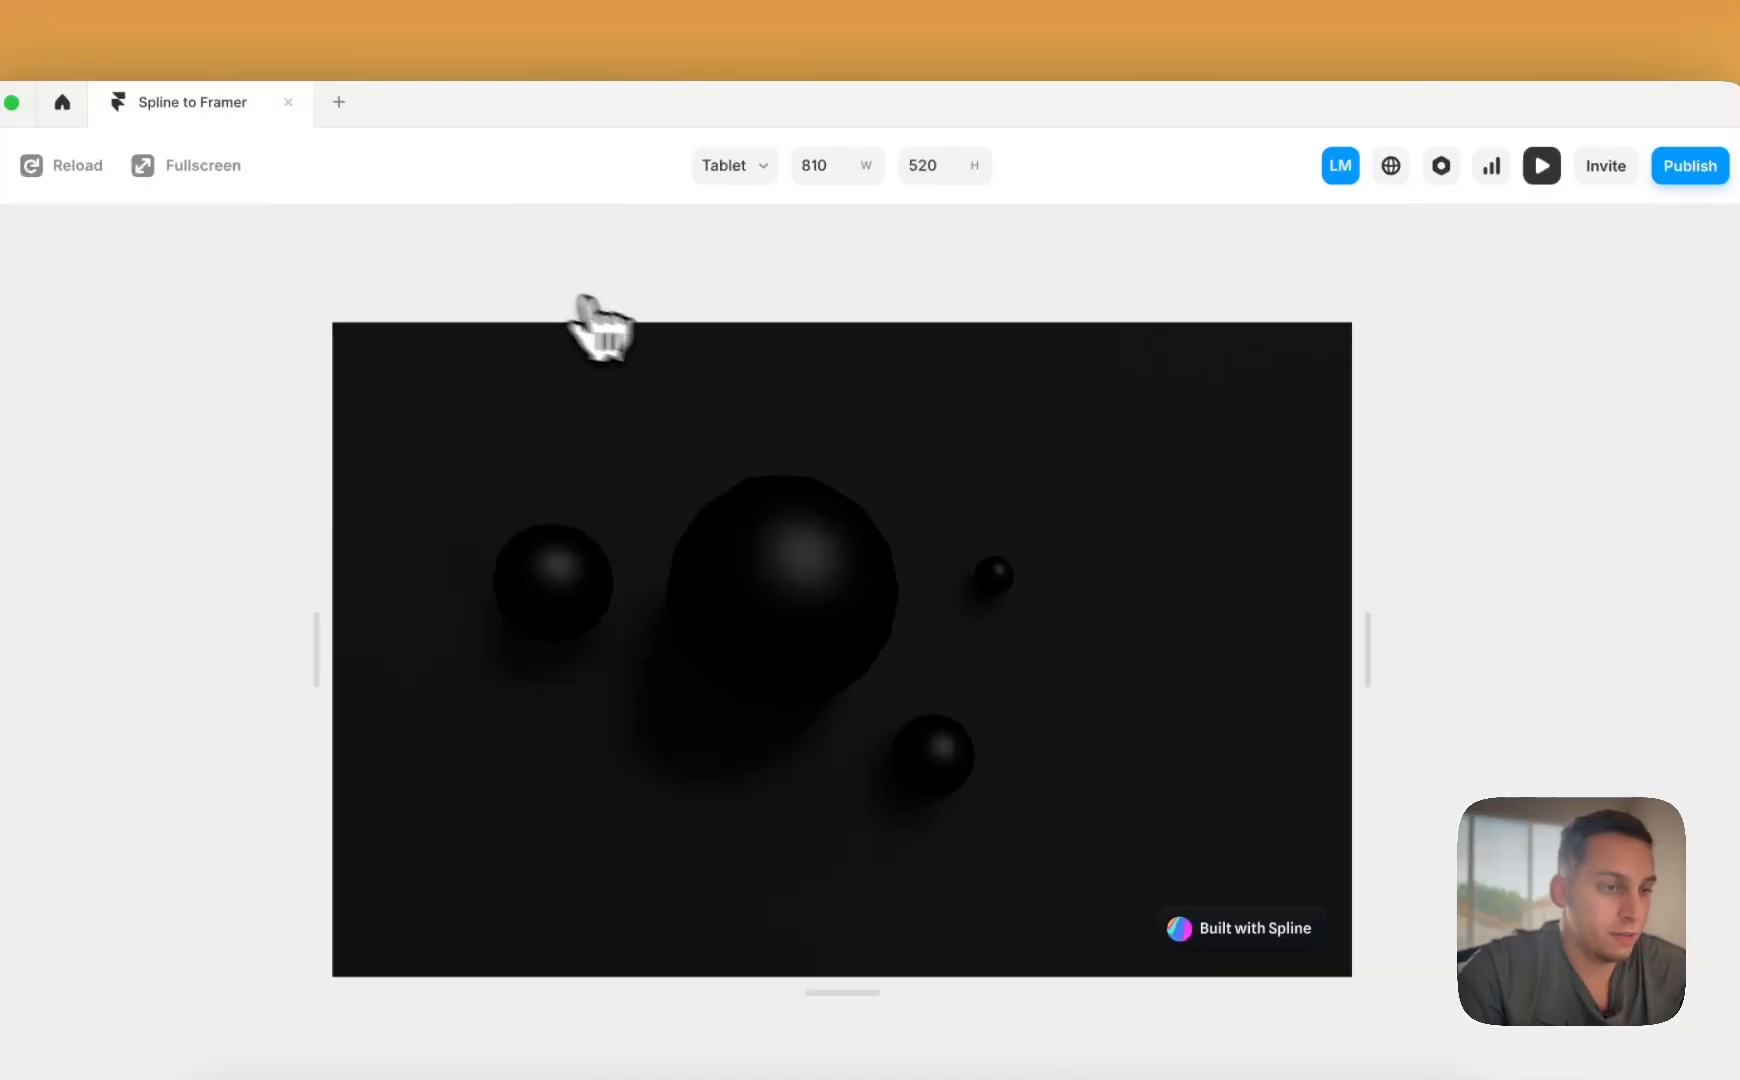
pyautogui.moveTo(1350, 625); pyautogui.dragTo(1247, 637)
pyautogui.moveTo(1128, 590); pyautogui.dragTo(1700, 517)
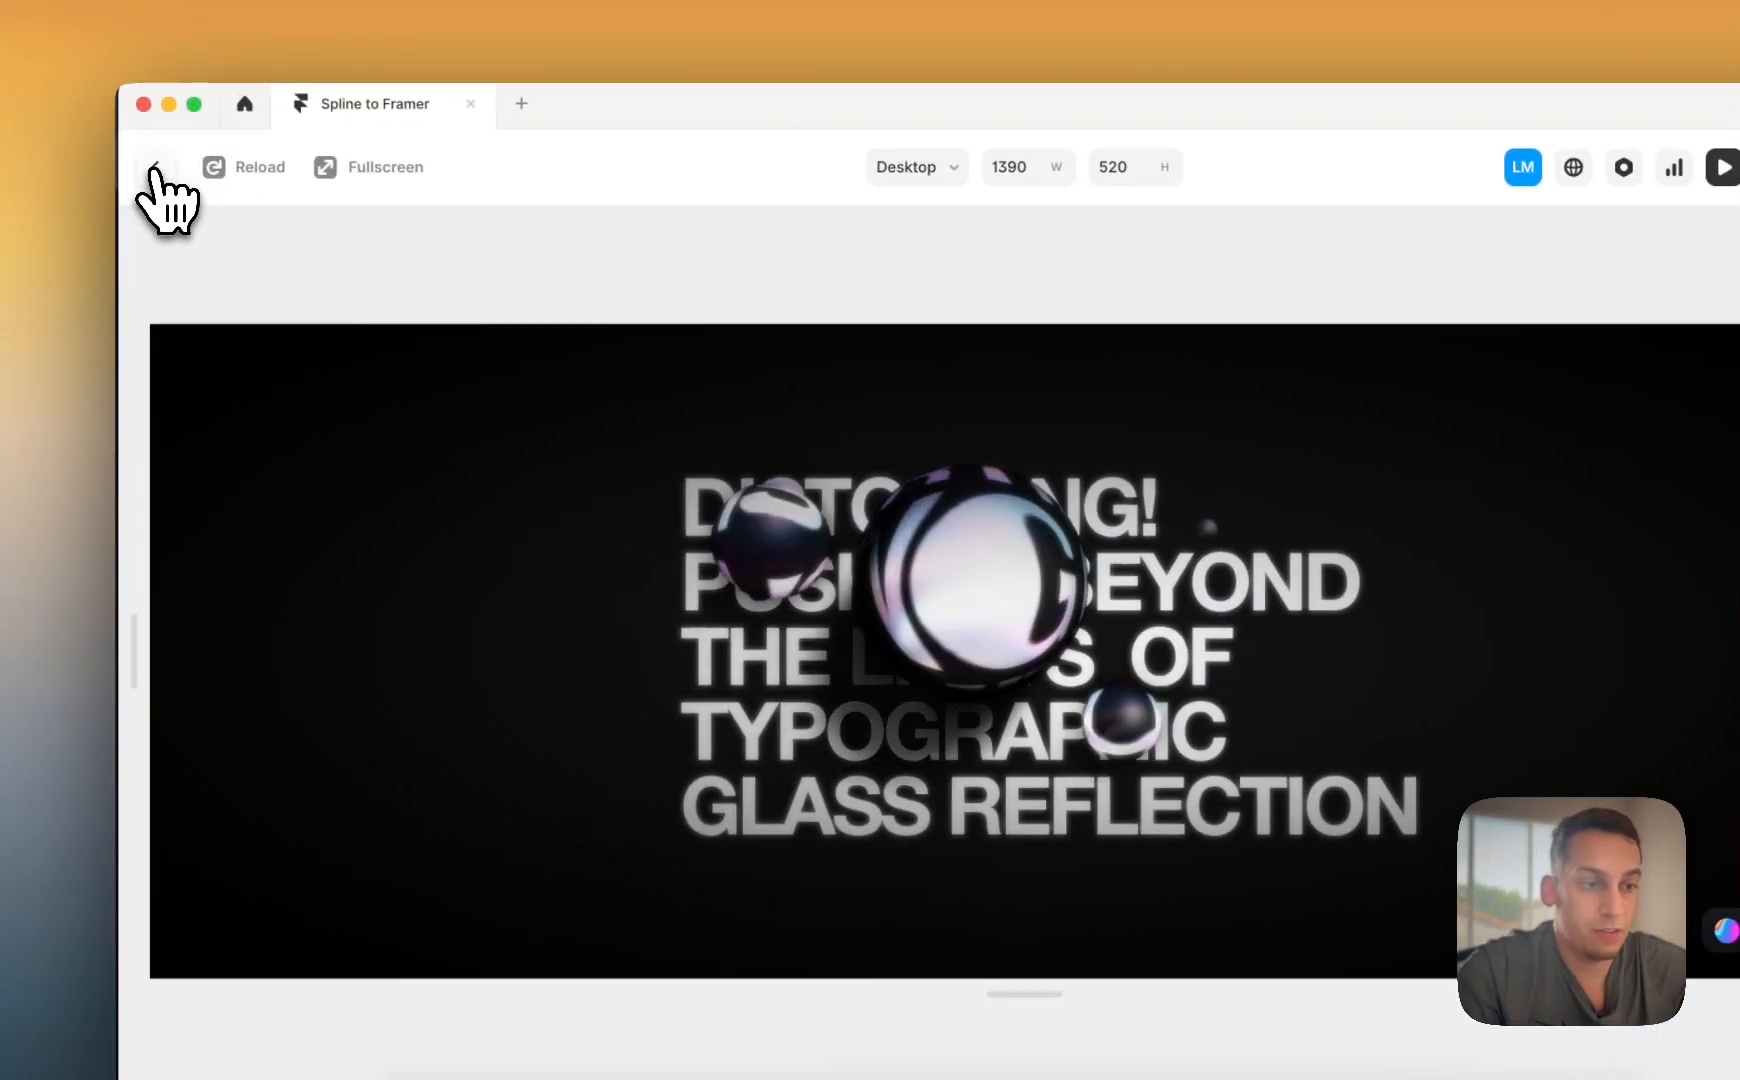
pyautogui.click(154, 167)
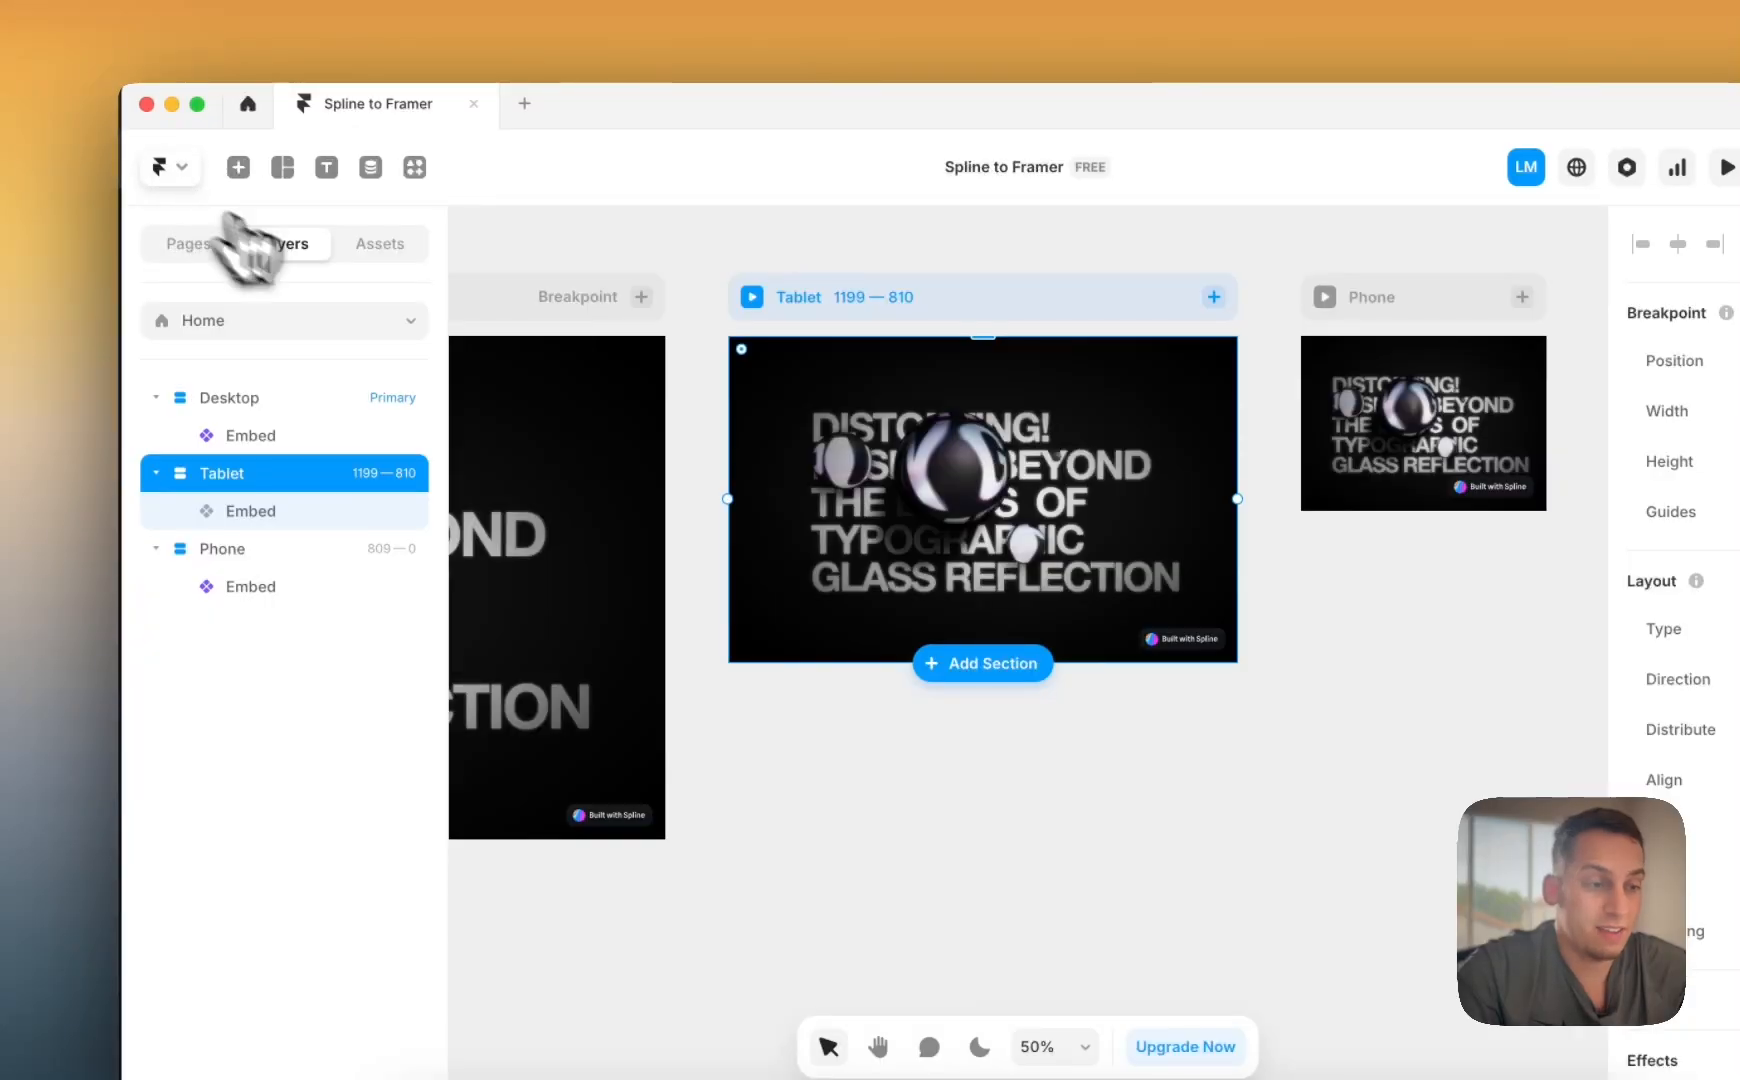
# - Duplicate the Distorting Typography embed on the Desktop breakpoint and set the copy's width to 50%
pyautogui.hscroll(-6, 718, 303)
pyautogui.click(590, 517)
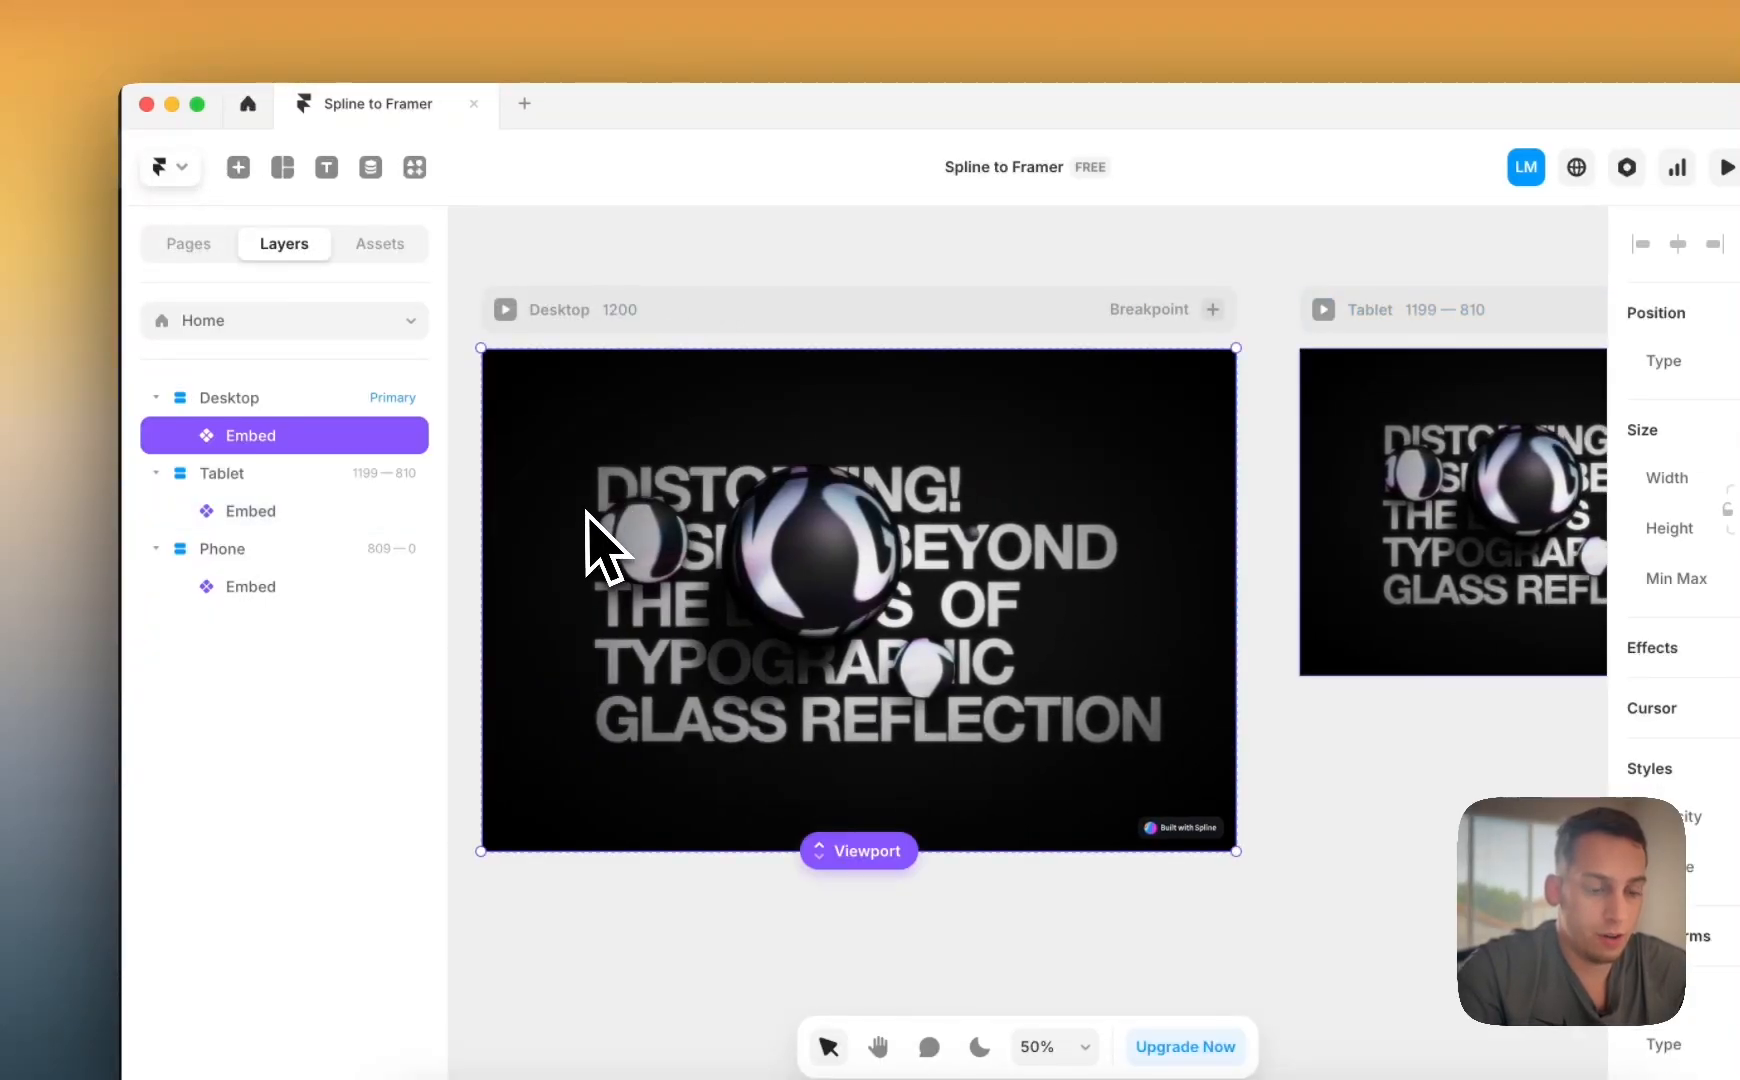
pyautogui.press('super+d')
pyautogui.scroll(-5, 629, 544)
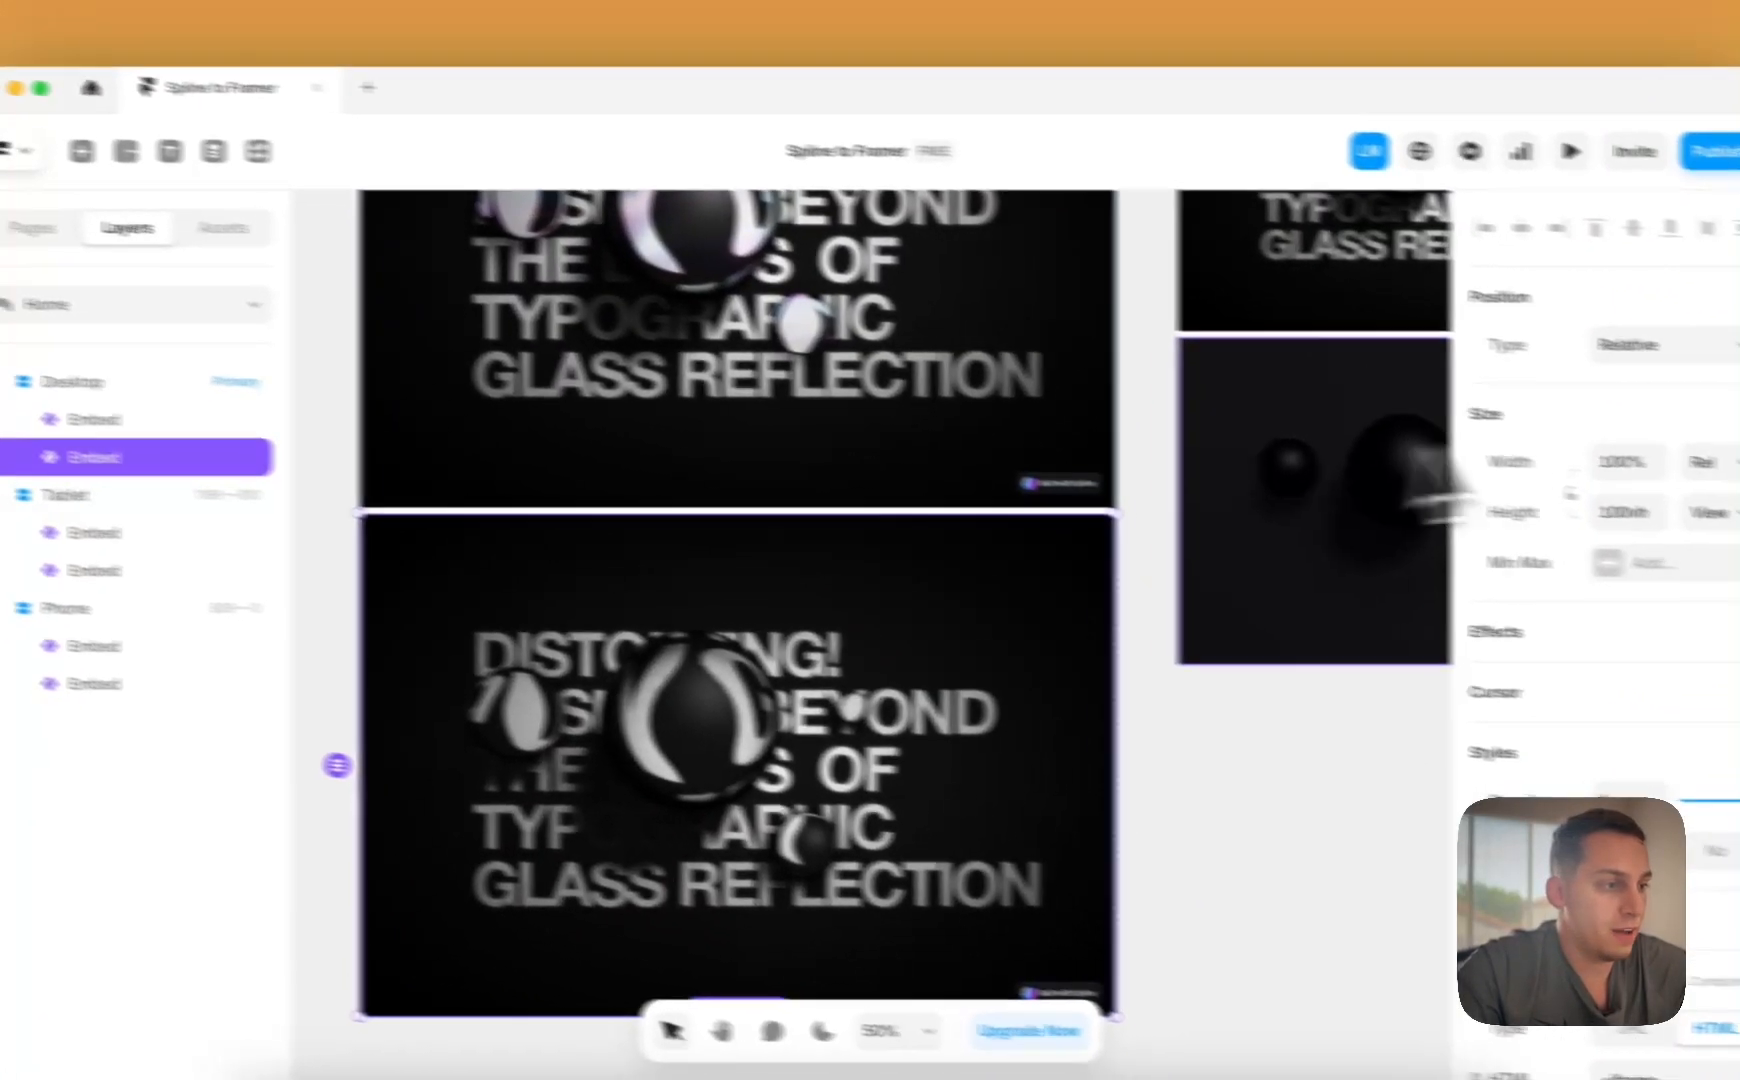
pyautogui.click(1625, 464)
pyautogui.write('50')
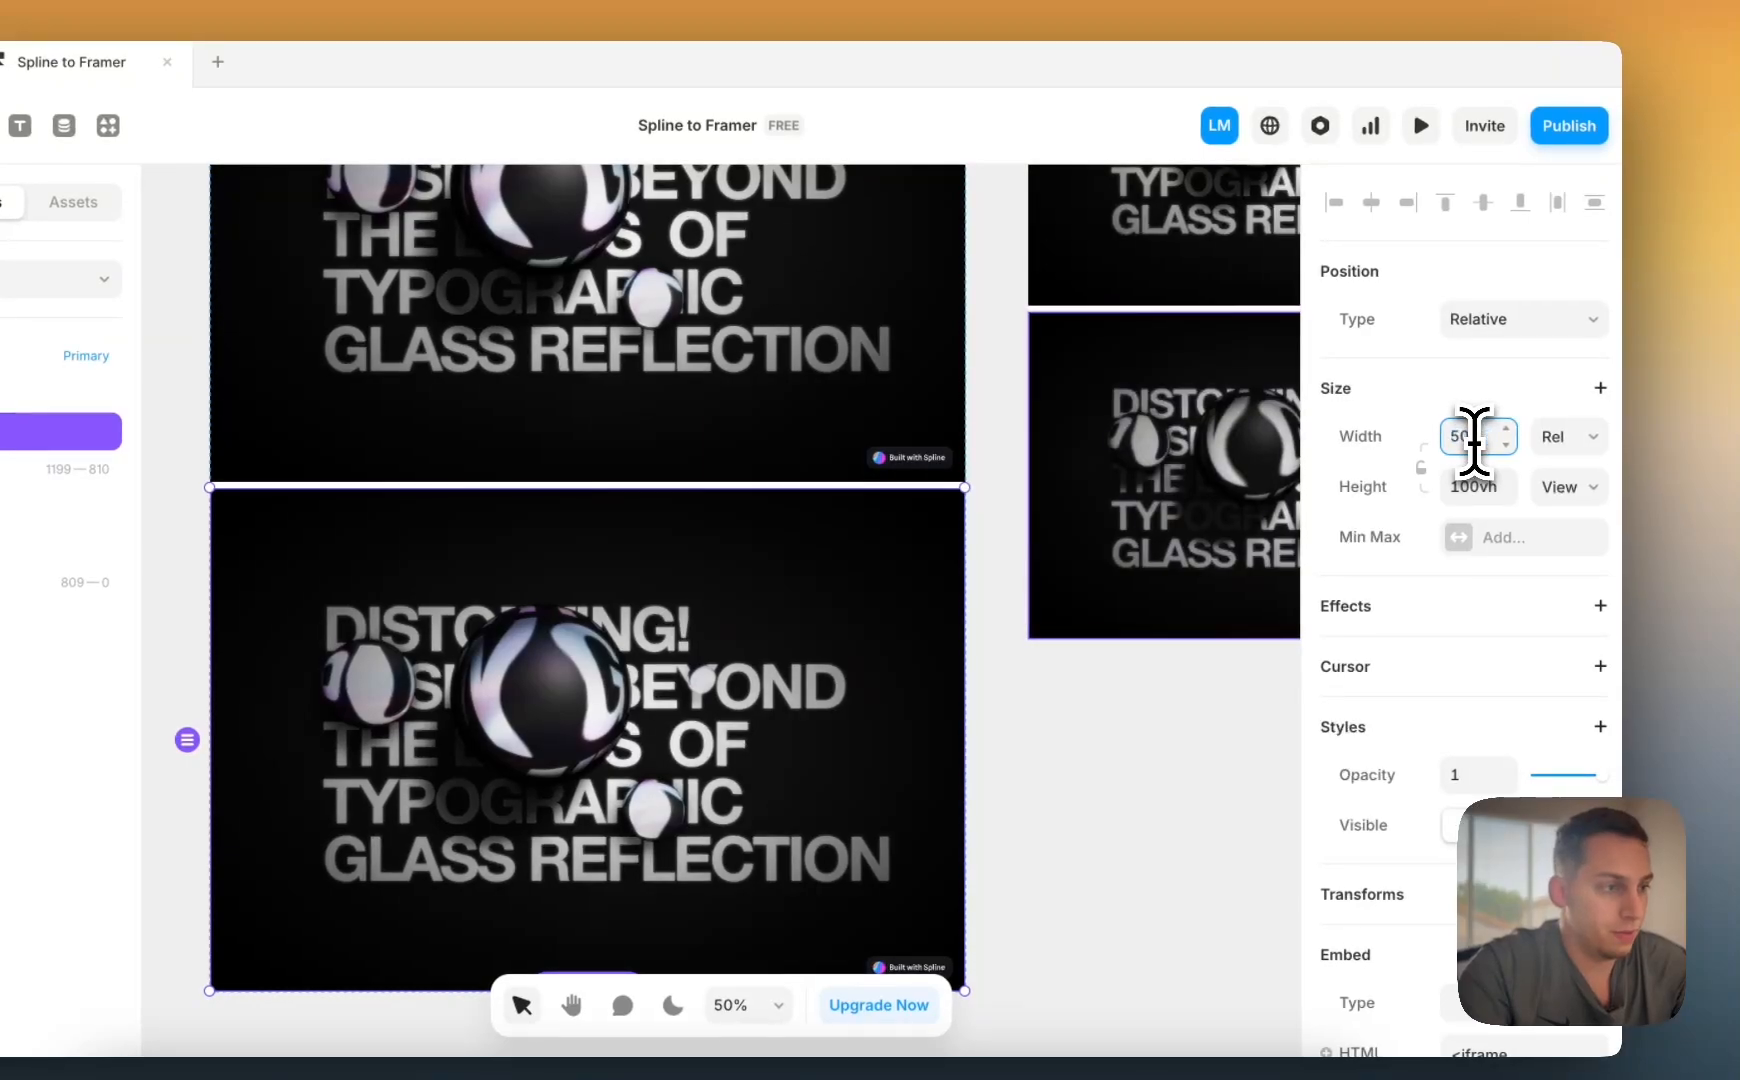
pyautogui.press('Return')
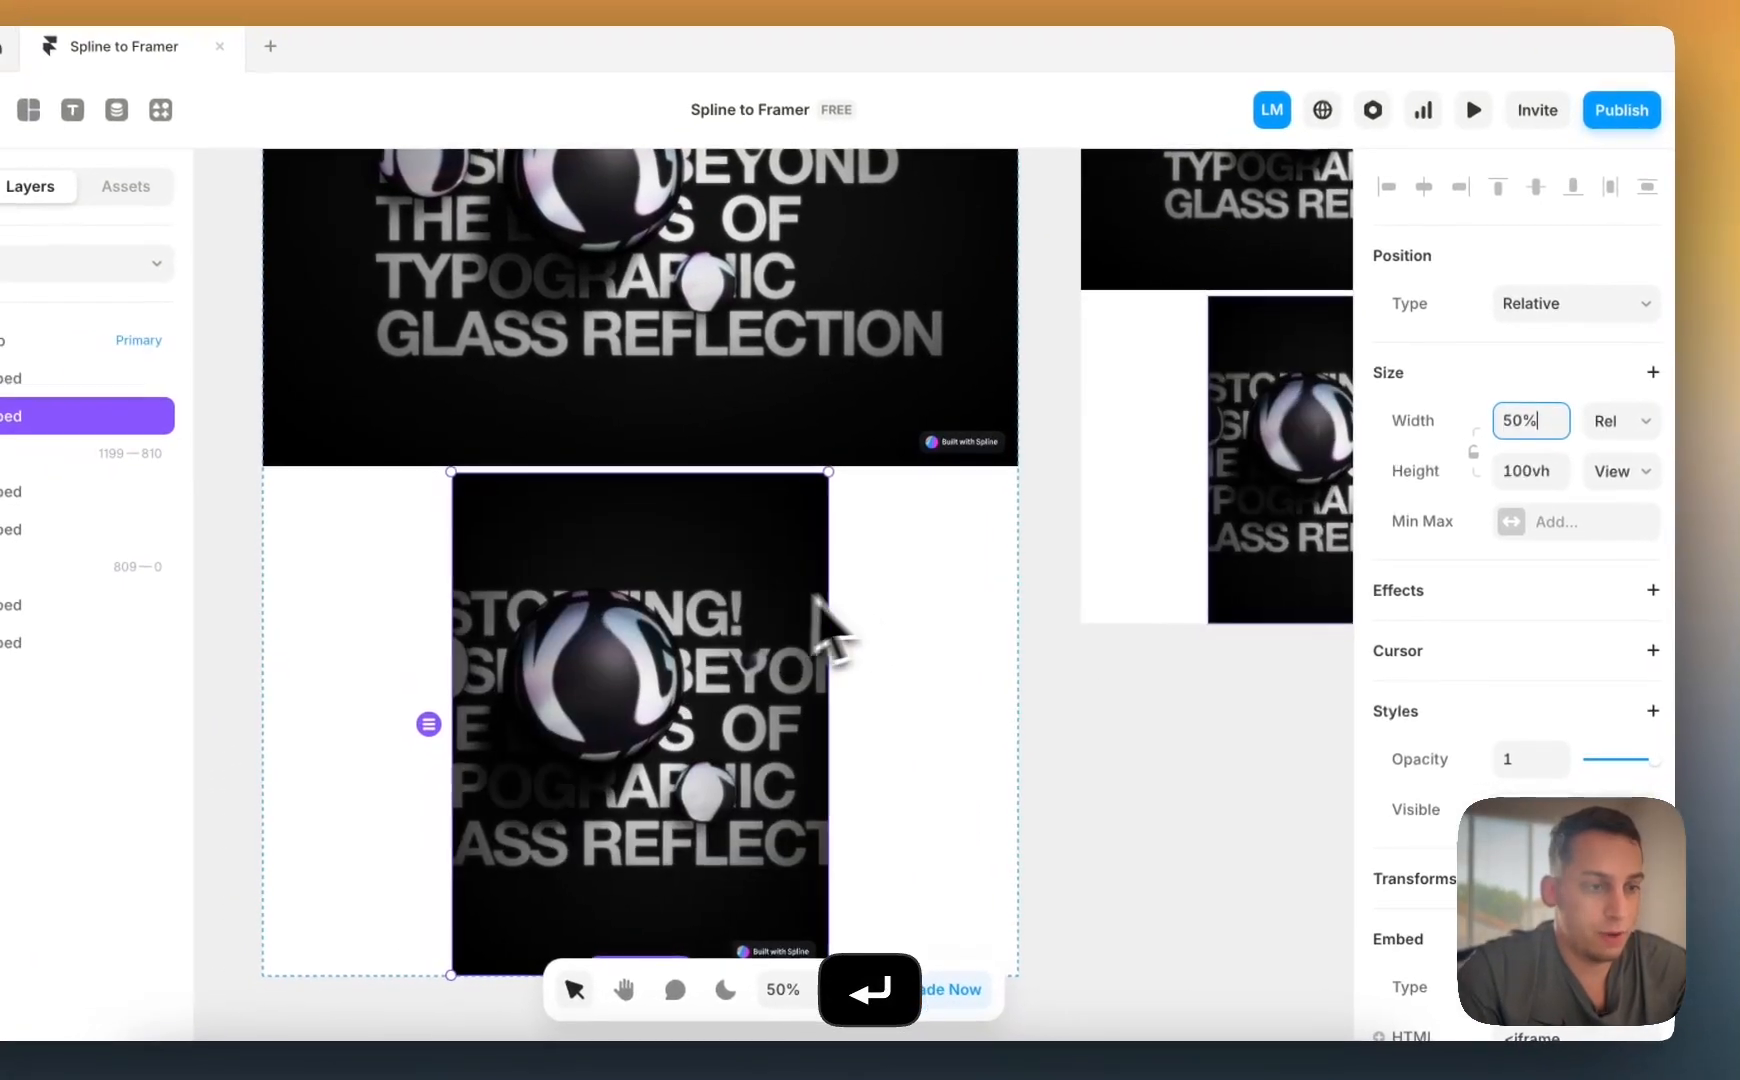
# - Wrap the duplicated Desktop embed in a stack and check the nested embed and its stack
pyautogui.click(830, 609)
pyautogui.click(804, 621)
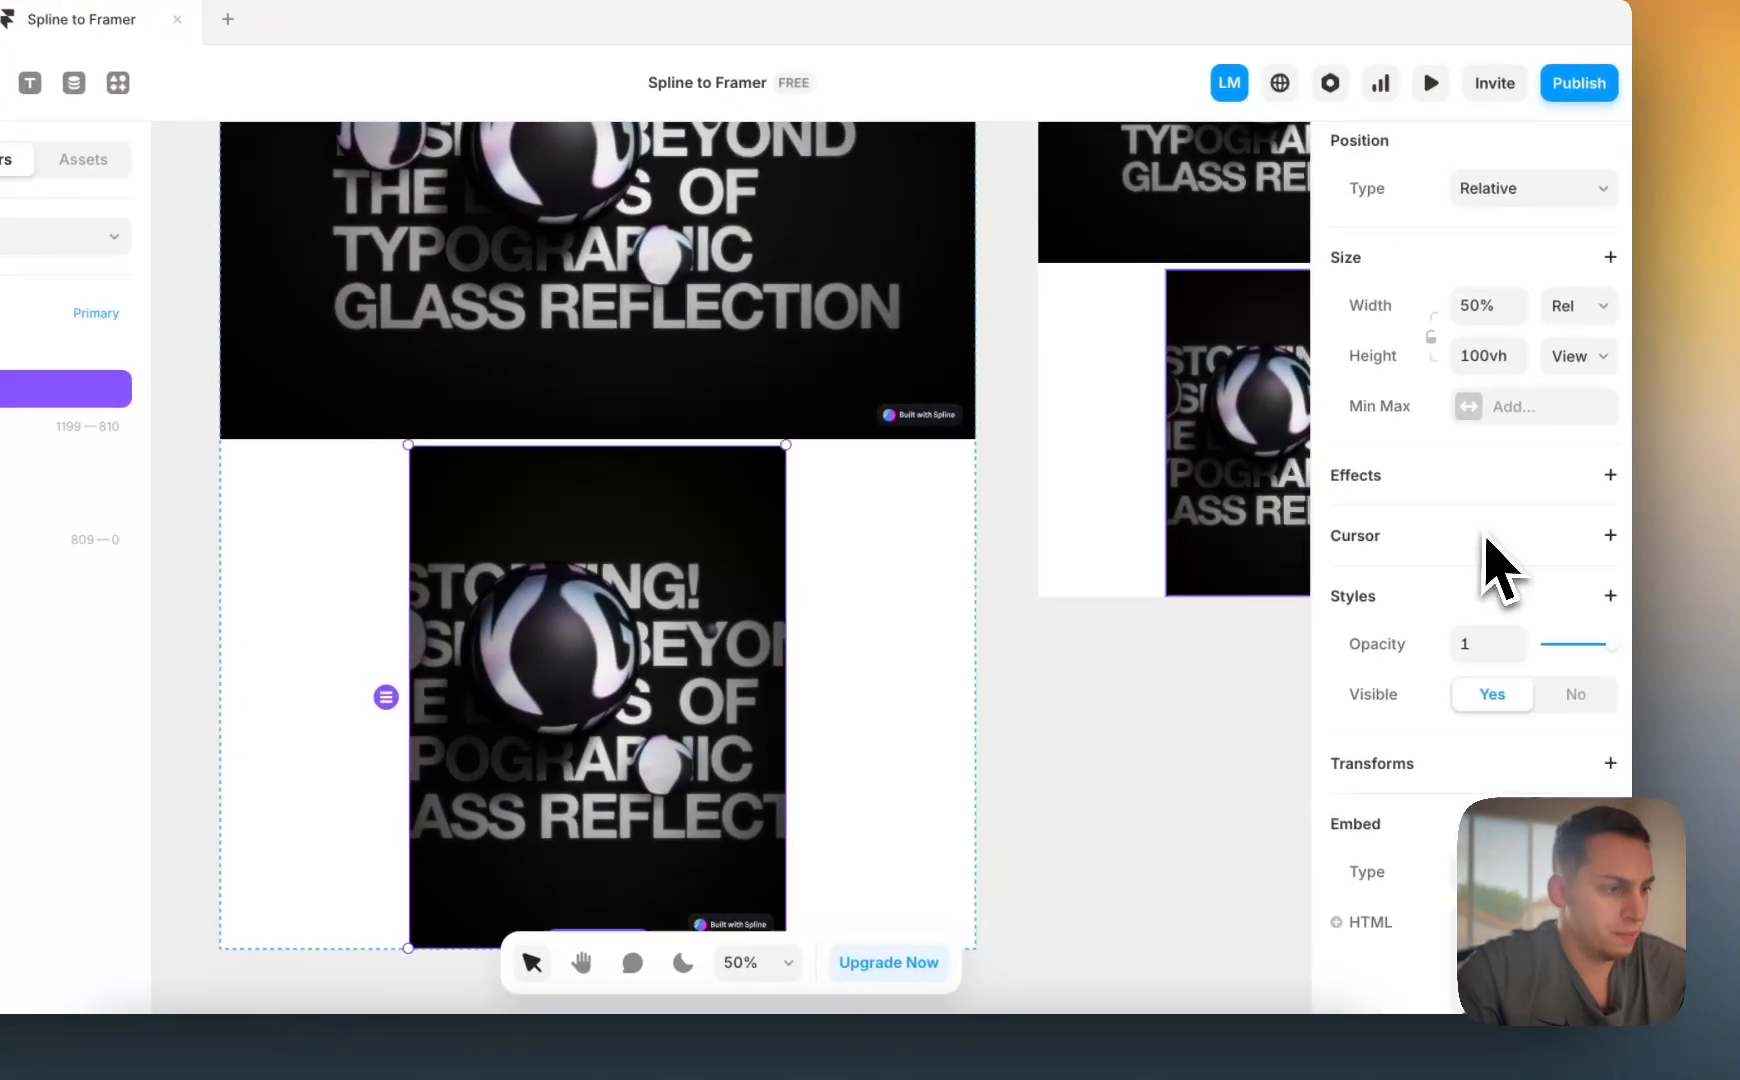
pyautogui.scroll(-3, 1380, 565)
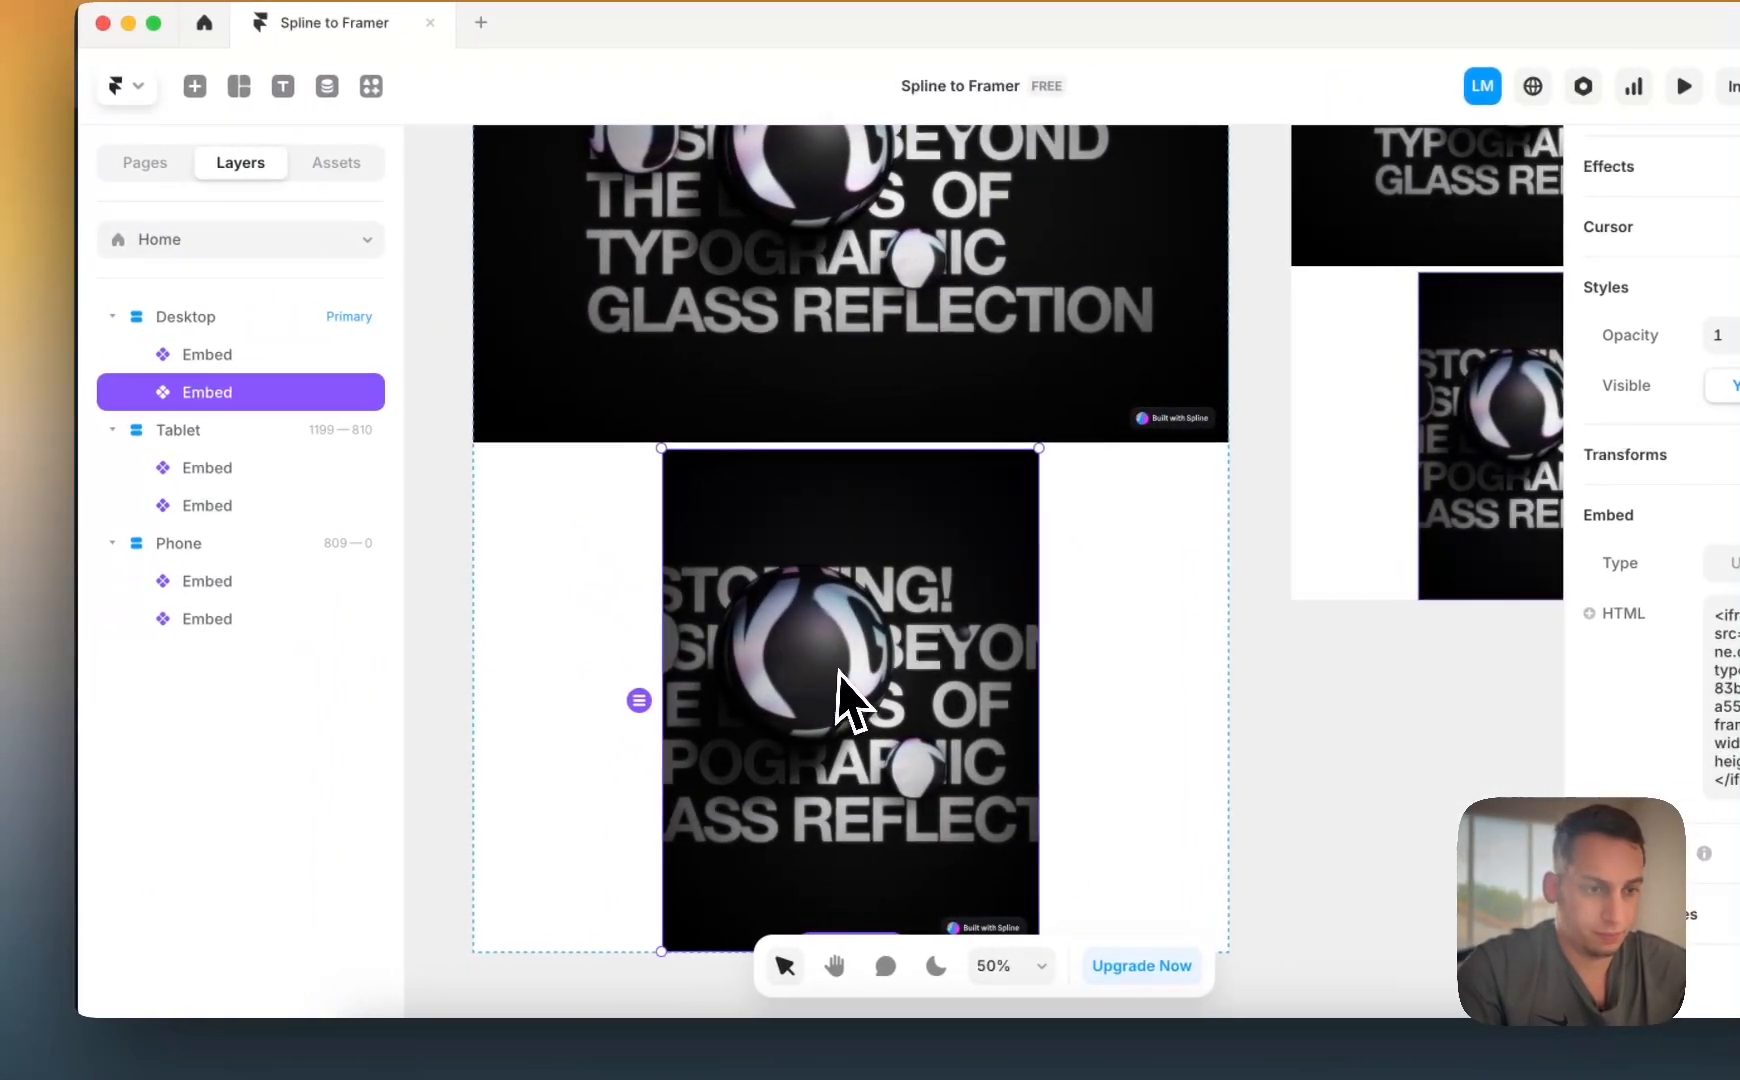
pyautogui.rightClick(697, 697)
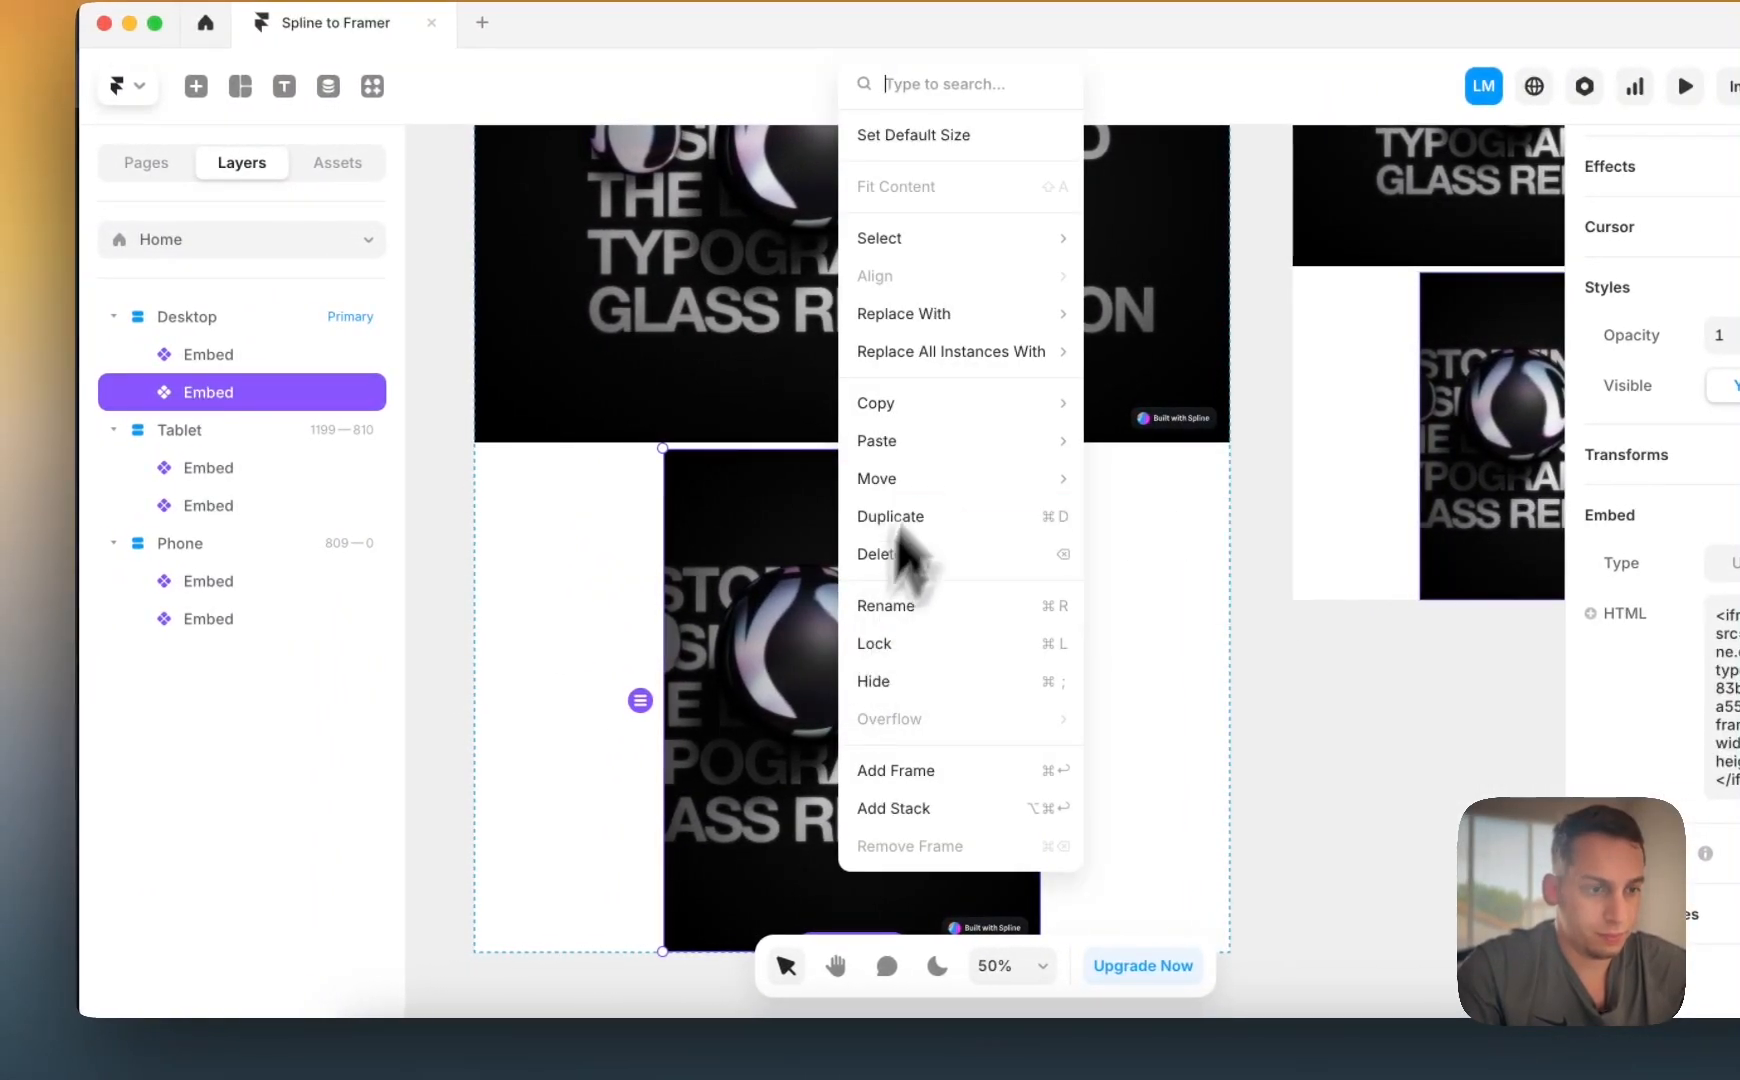
pyautogui.click(932, 808)
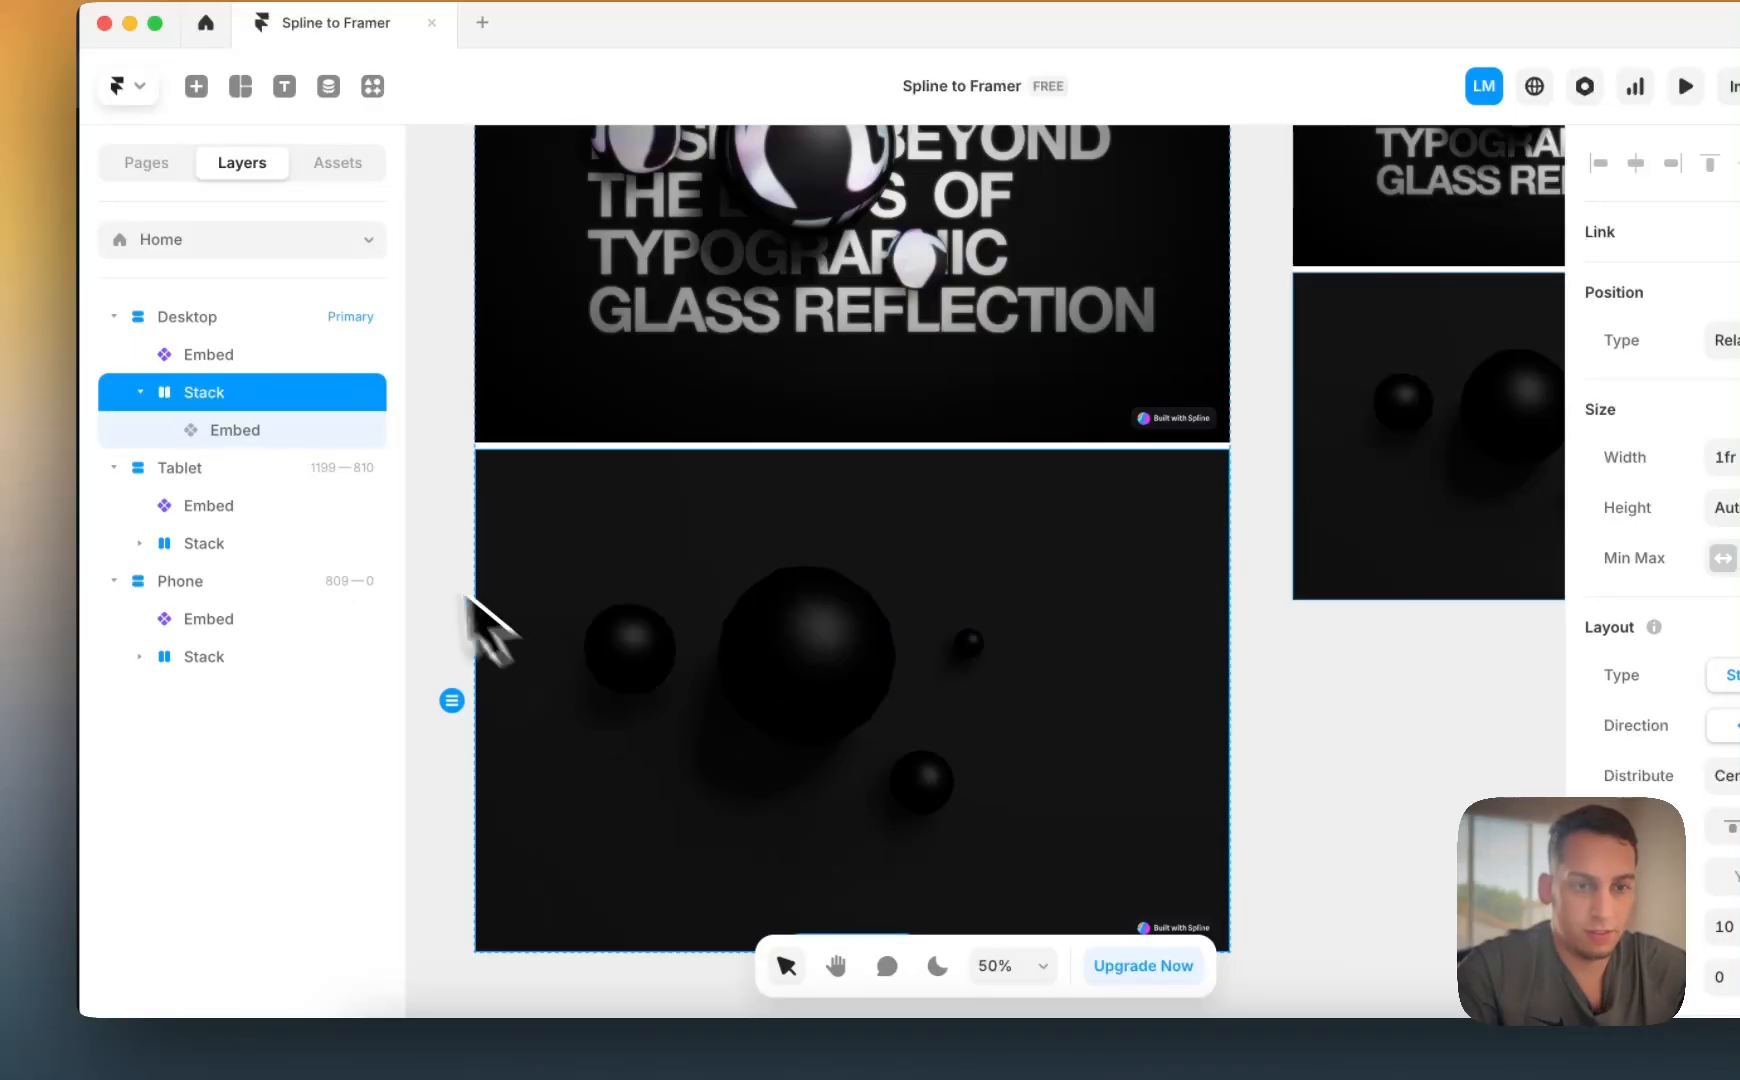
pyautogui.click(237, 431)
pyautogui.scroll(4, 1650, 458)
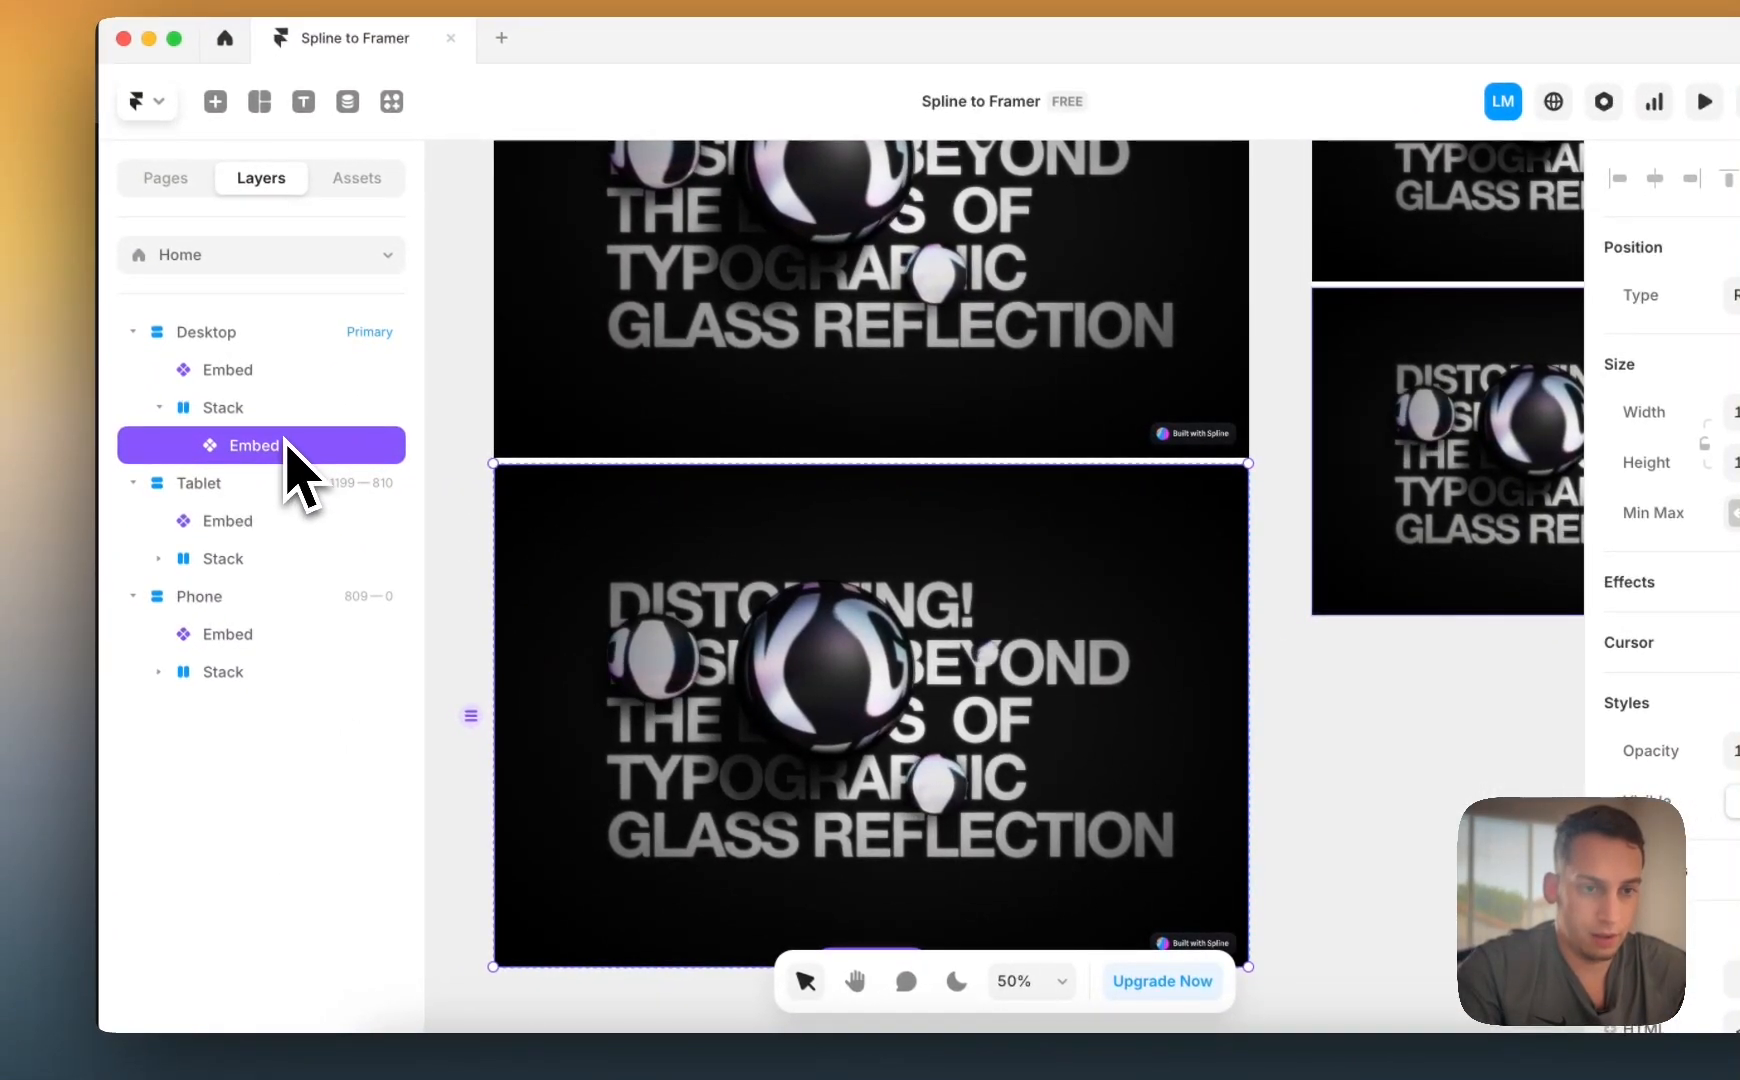
pyautogui.click(485, 492)
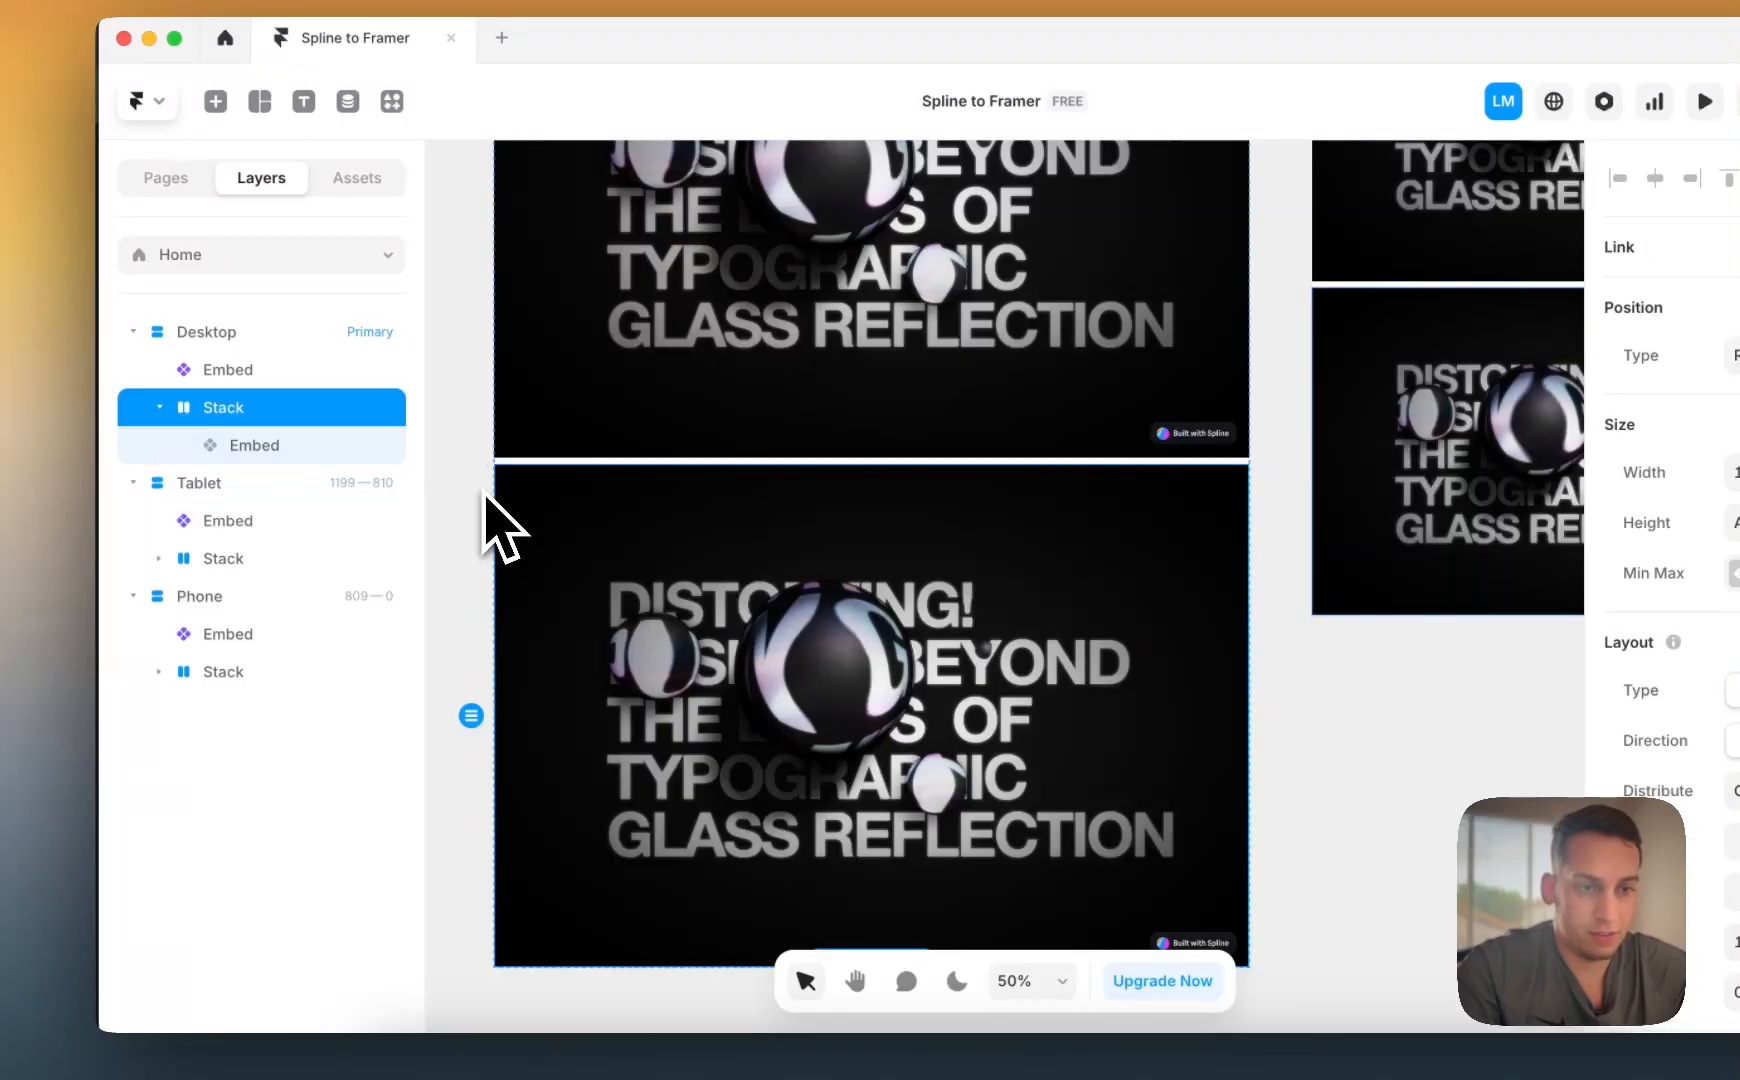
# - Draw a narrow frame about 92 by 360 and place it inside the Desktop stack before the embed
pyautogui.press('f')
pyautogui.hscroll(-3, 480, 490)
pyautogui.scroll(-2, 480, 490)
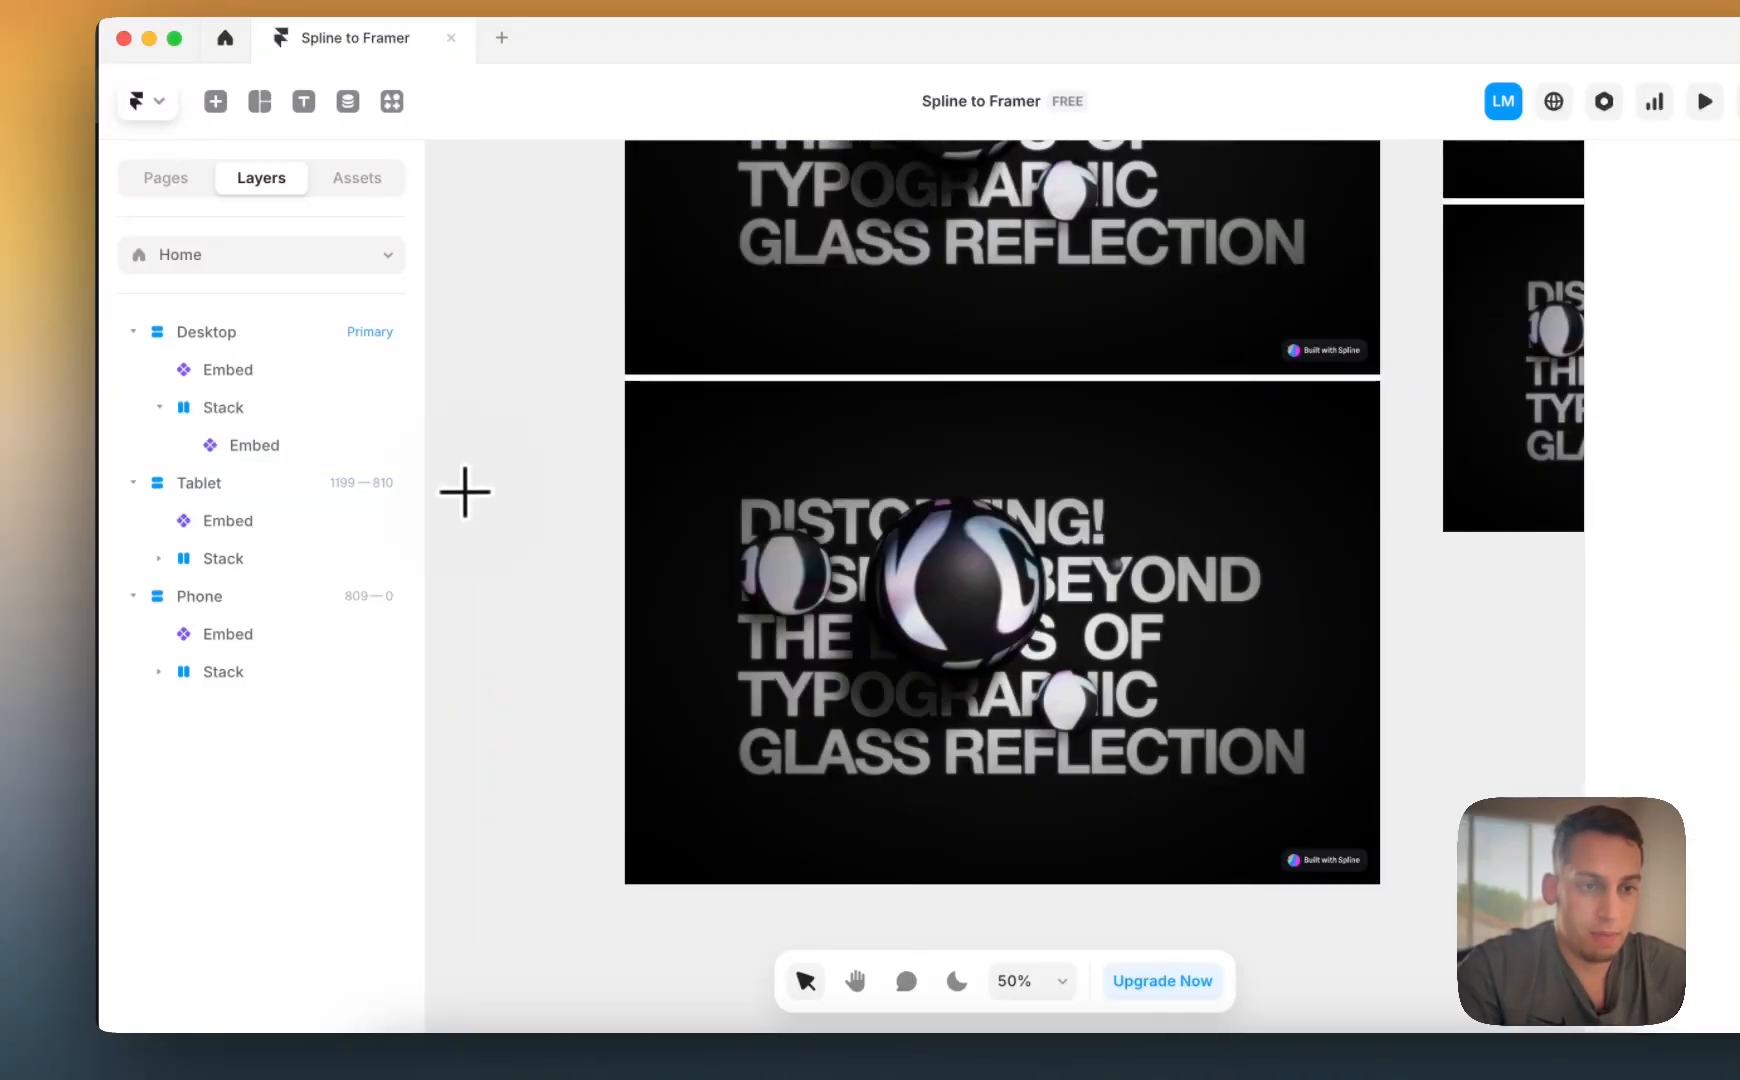
pyautogui.hscroll(-5, 569, 721)
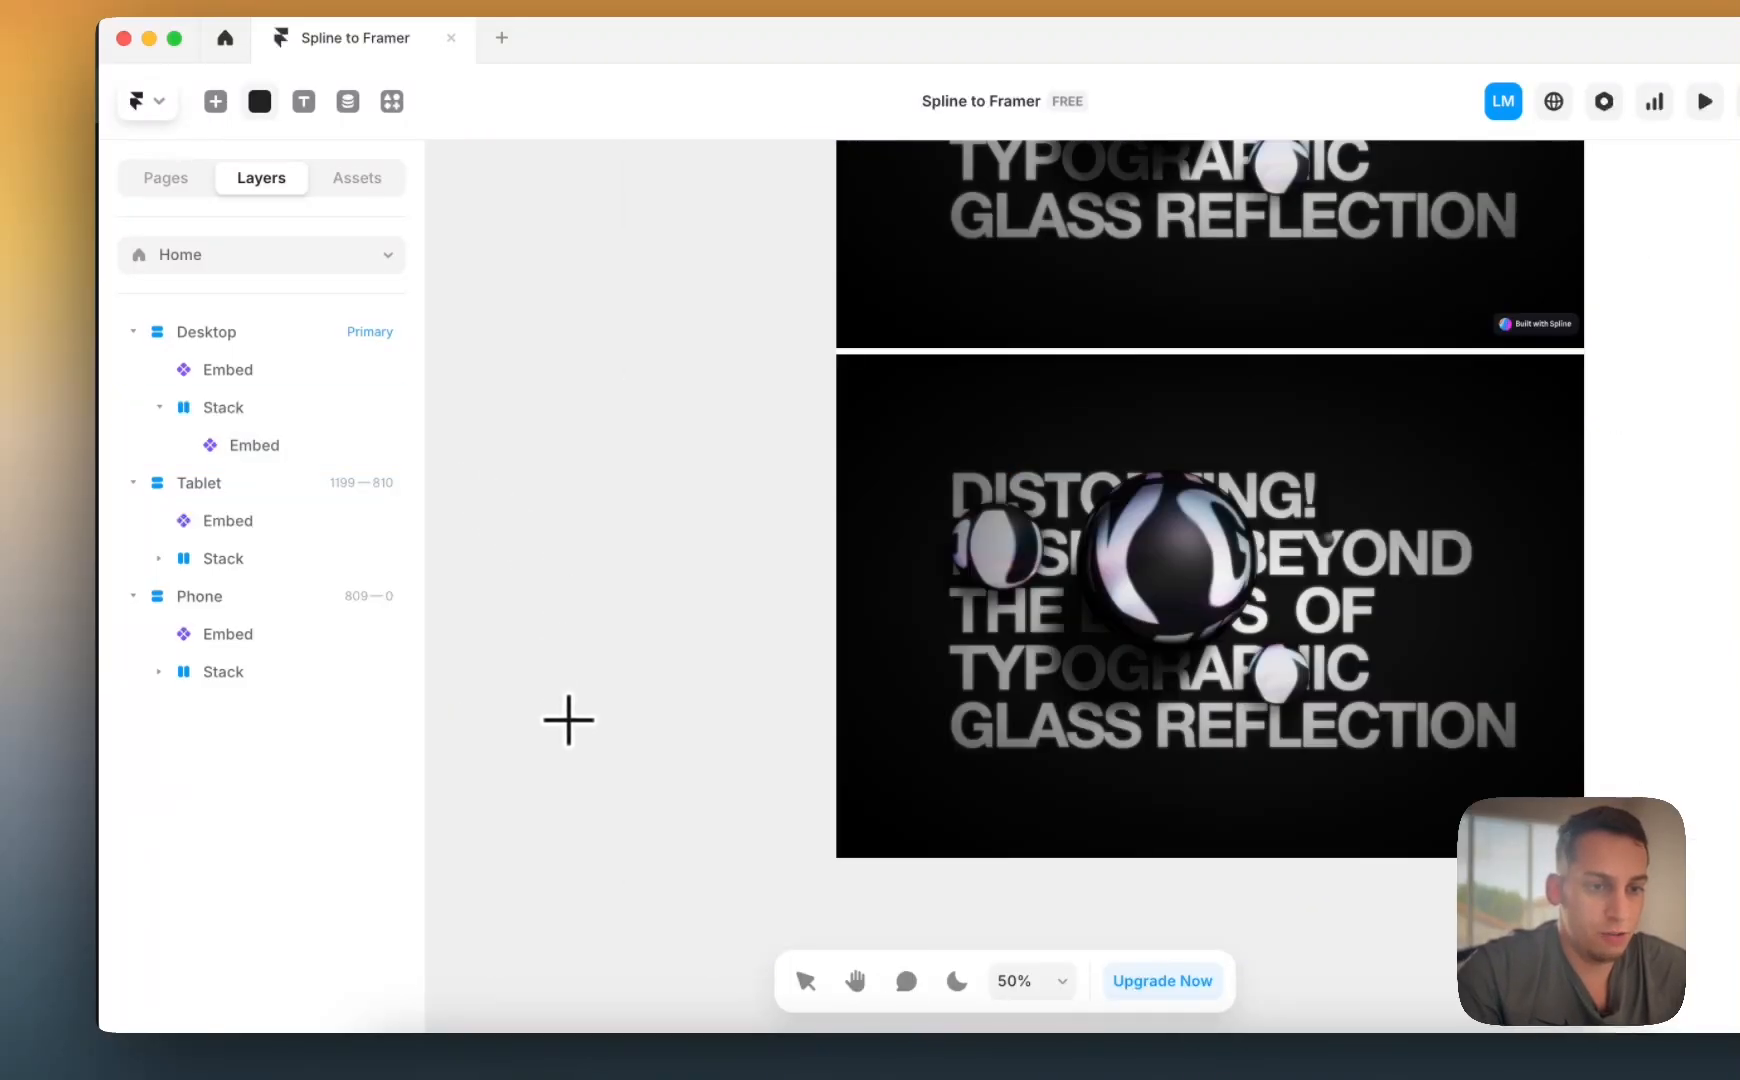
pyautogui.hscroll(-1, 569, 719)
pyautogui.moveTo(569, 719); pyautogui.dragTo(566, 716)
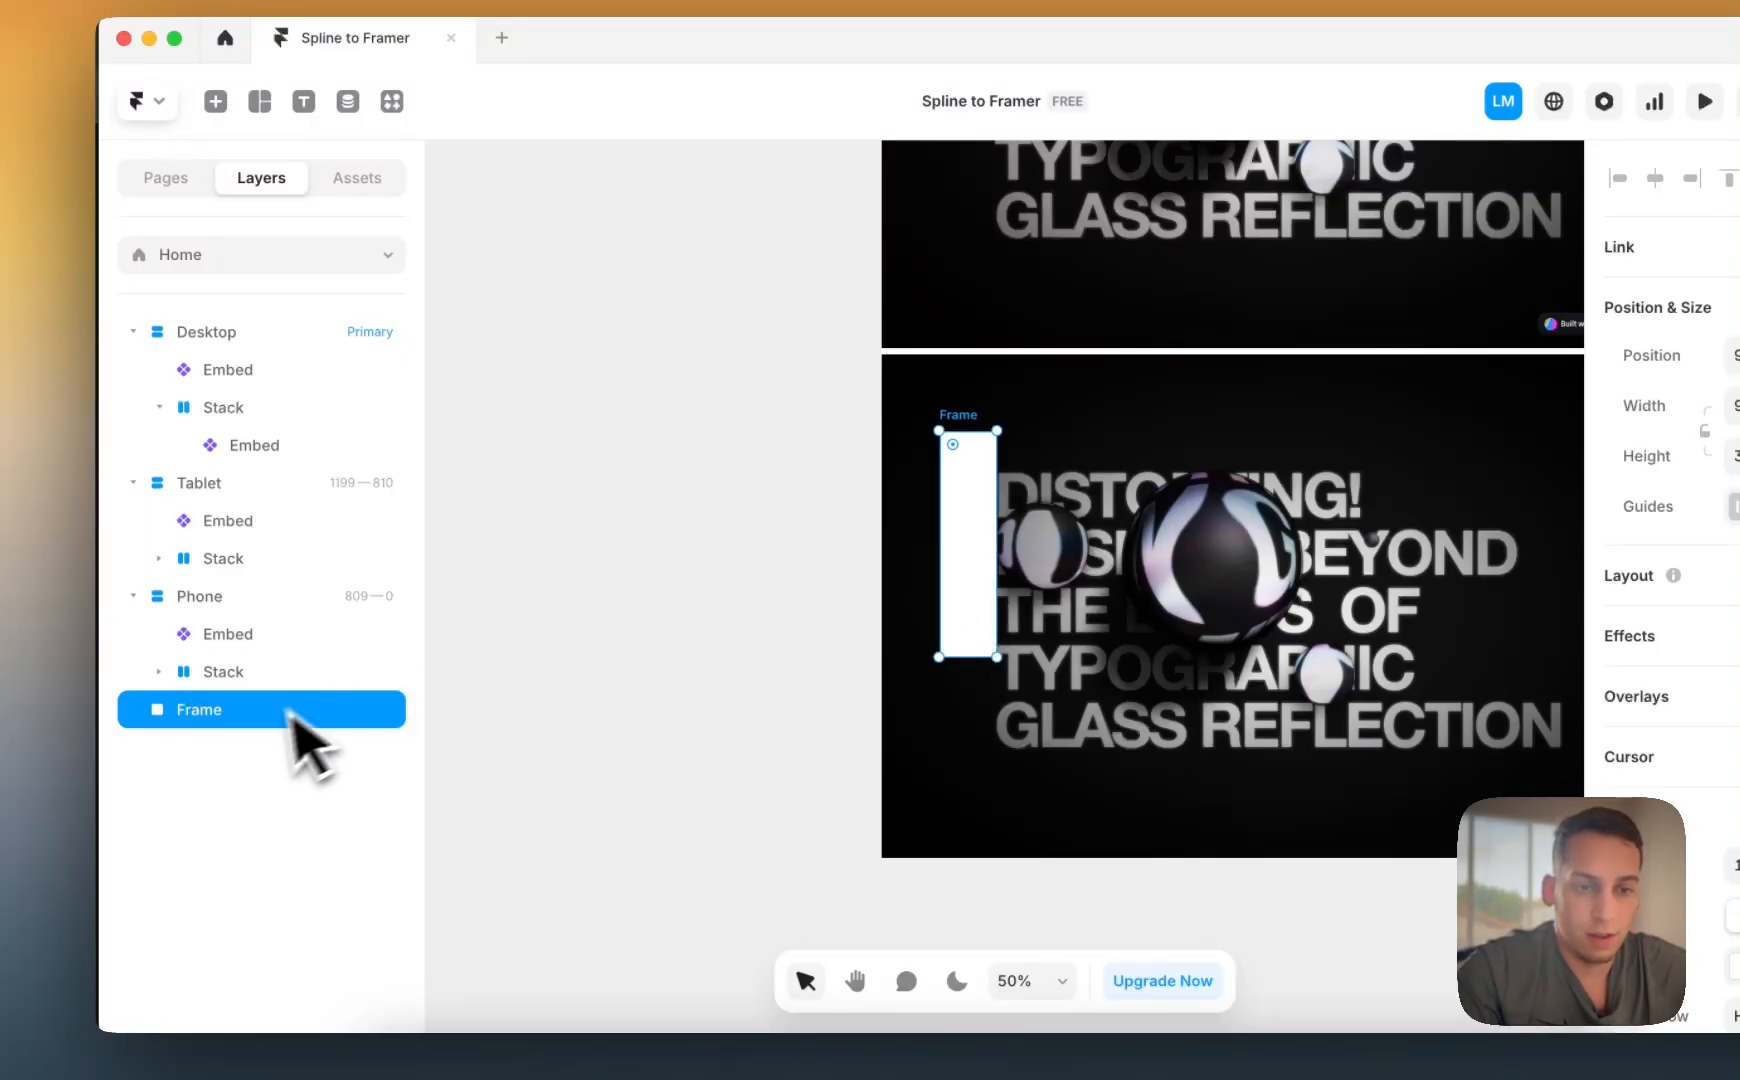
pyautogui.moveTo(265, 442); pyautogui.dragTo(256, 430)
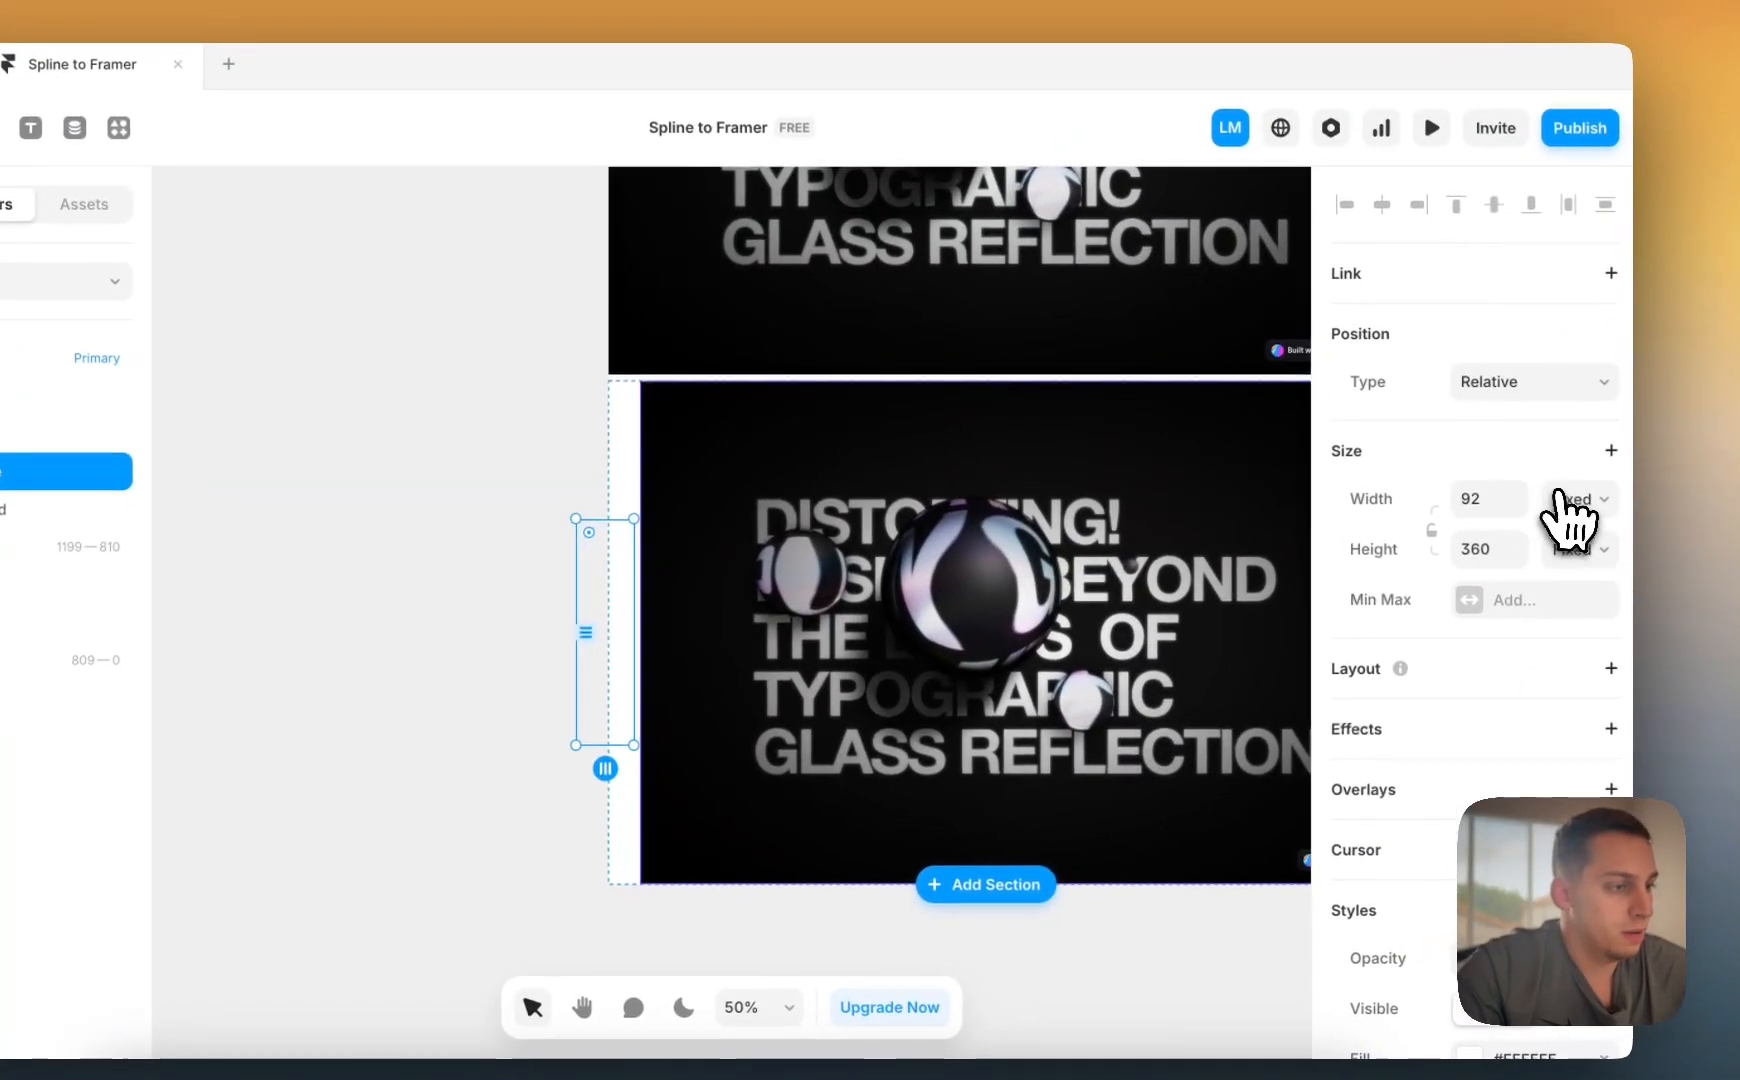
# - Set the new frame's width and height to Fill and the stacked embed's width to Fill for a two-column layout
pyautogui.click(1572, 499)
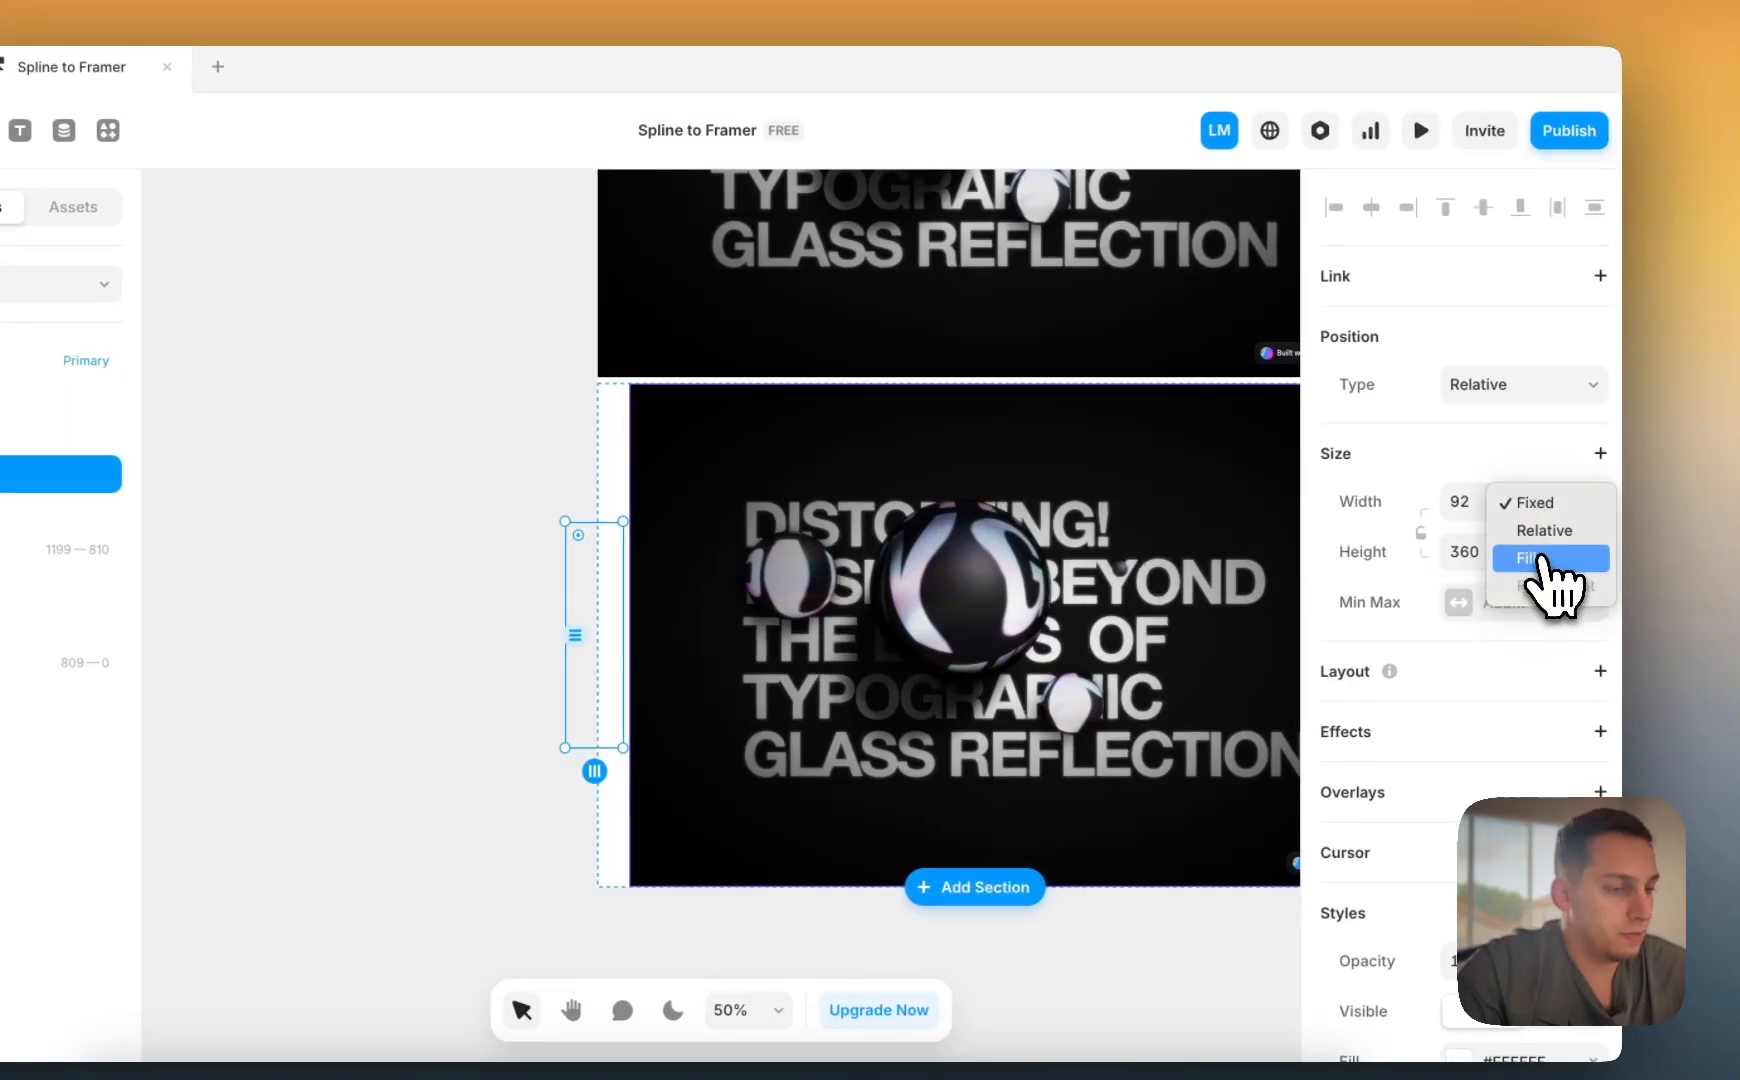
pyautogui.click(1563, 580)
pyautogui.click(1029, 519)
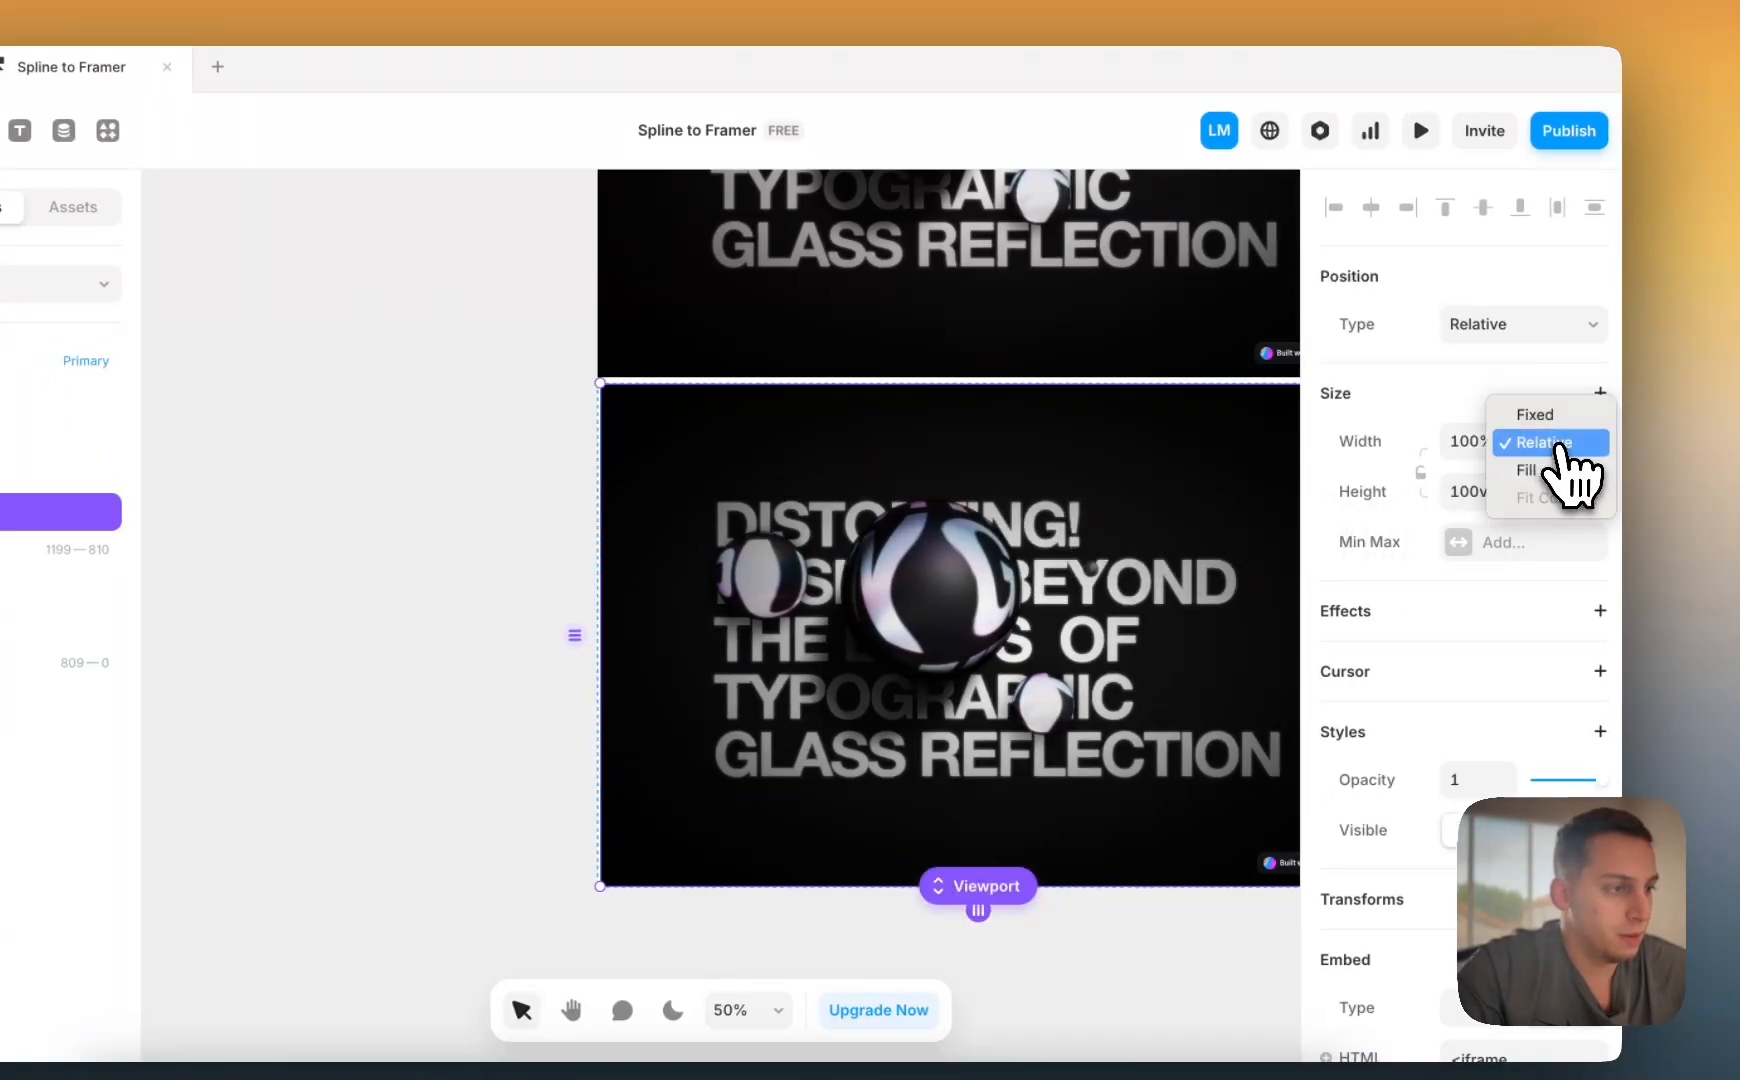
pyautogui.click(1557, 472)
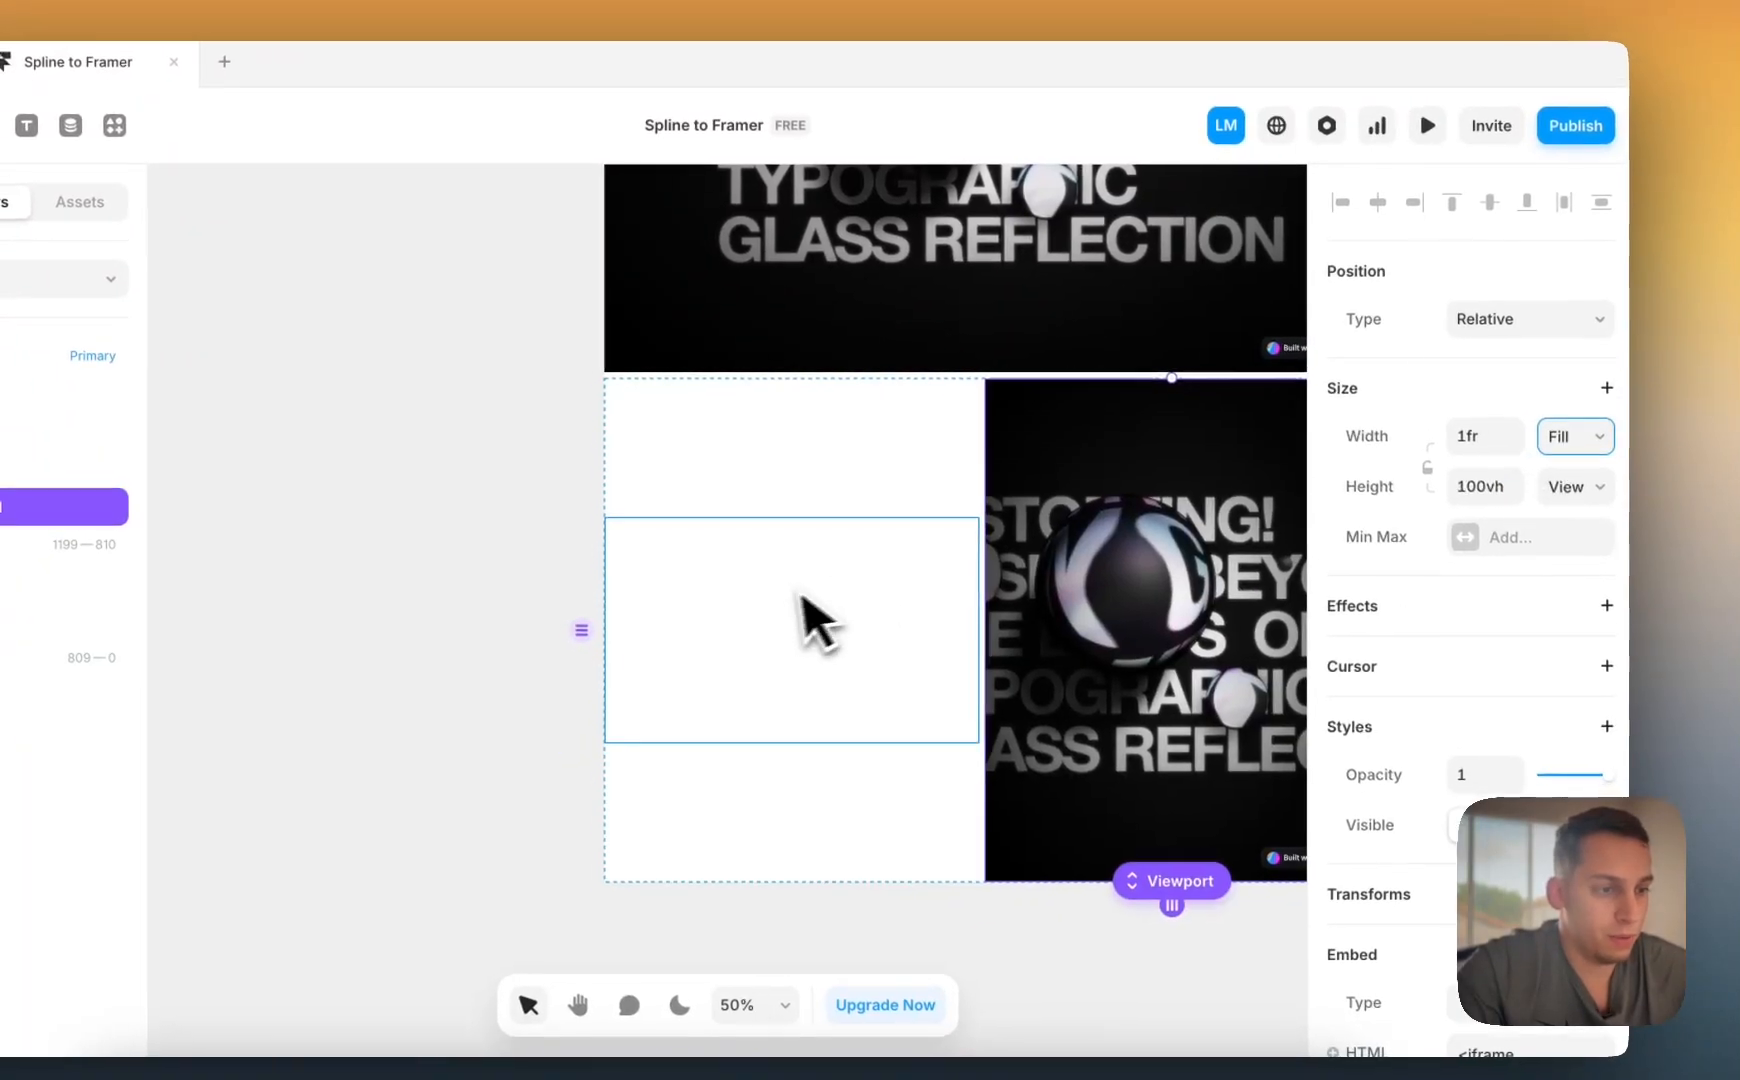
pyautogui.click(815, 590)
pyautogui.click(1577, 542)
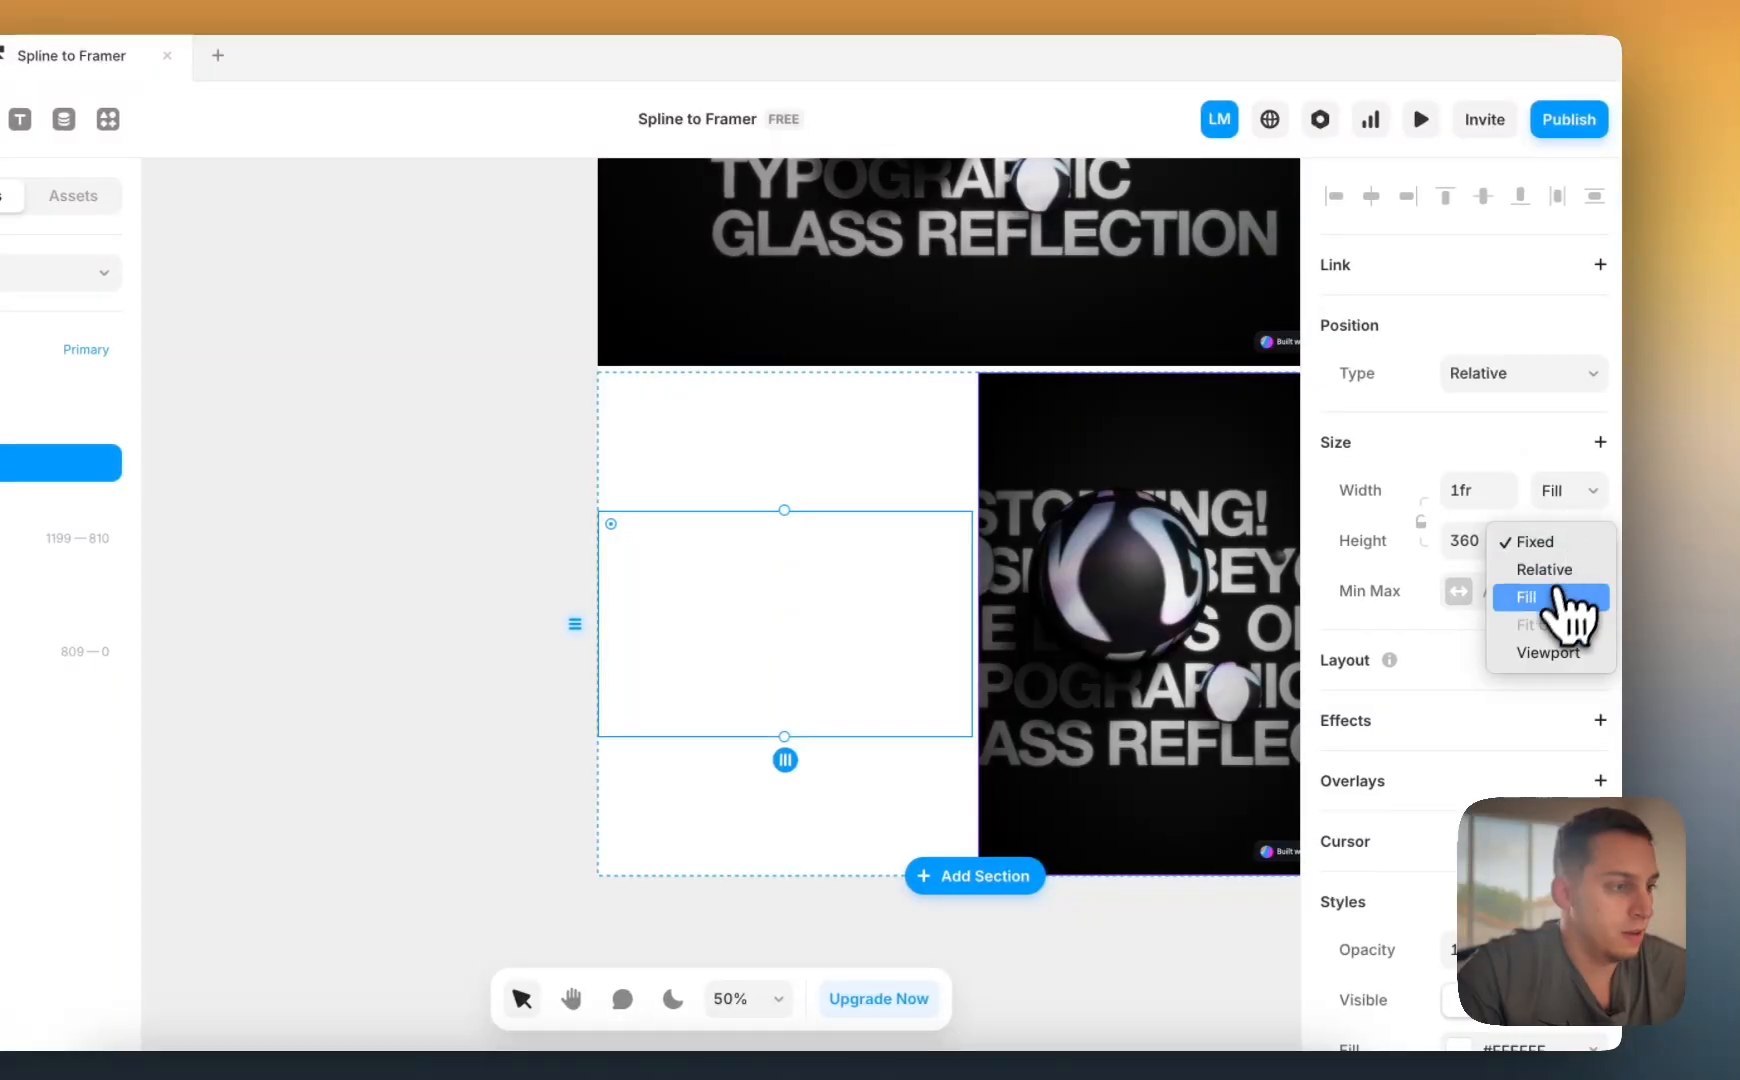
pyautogui.click(1575, 603)
# - Change the fill of the frame beside the stacked embed to black
pyautogui.scroll(-5, 1420, 650)
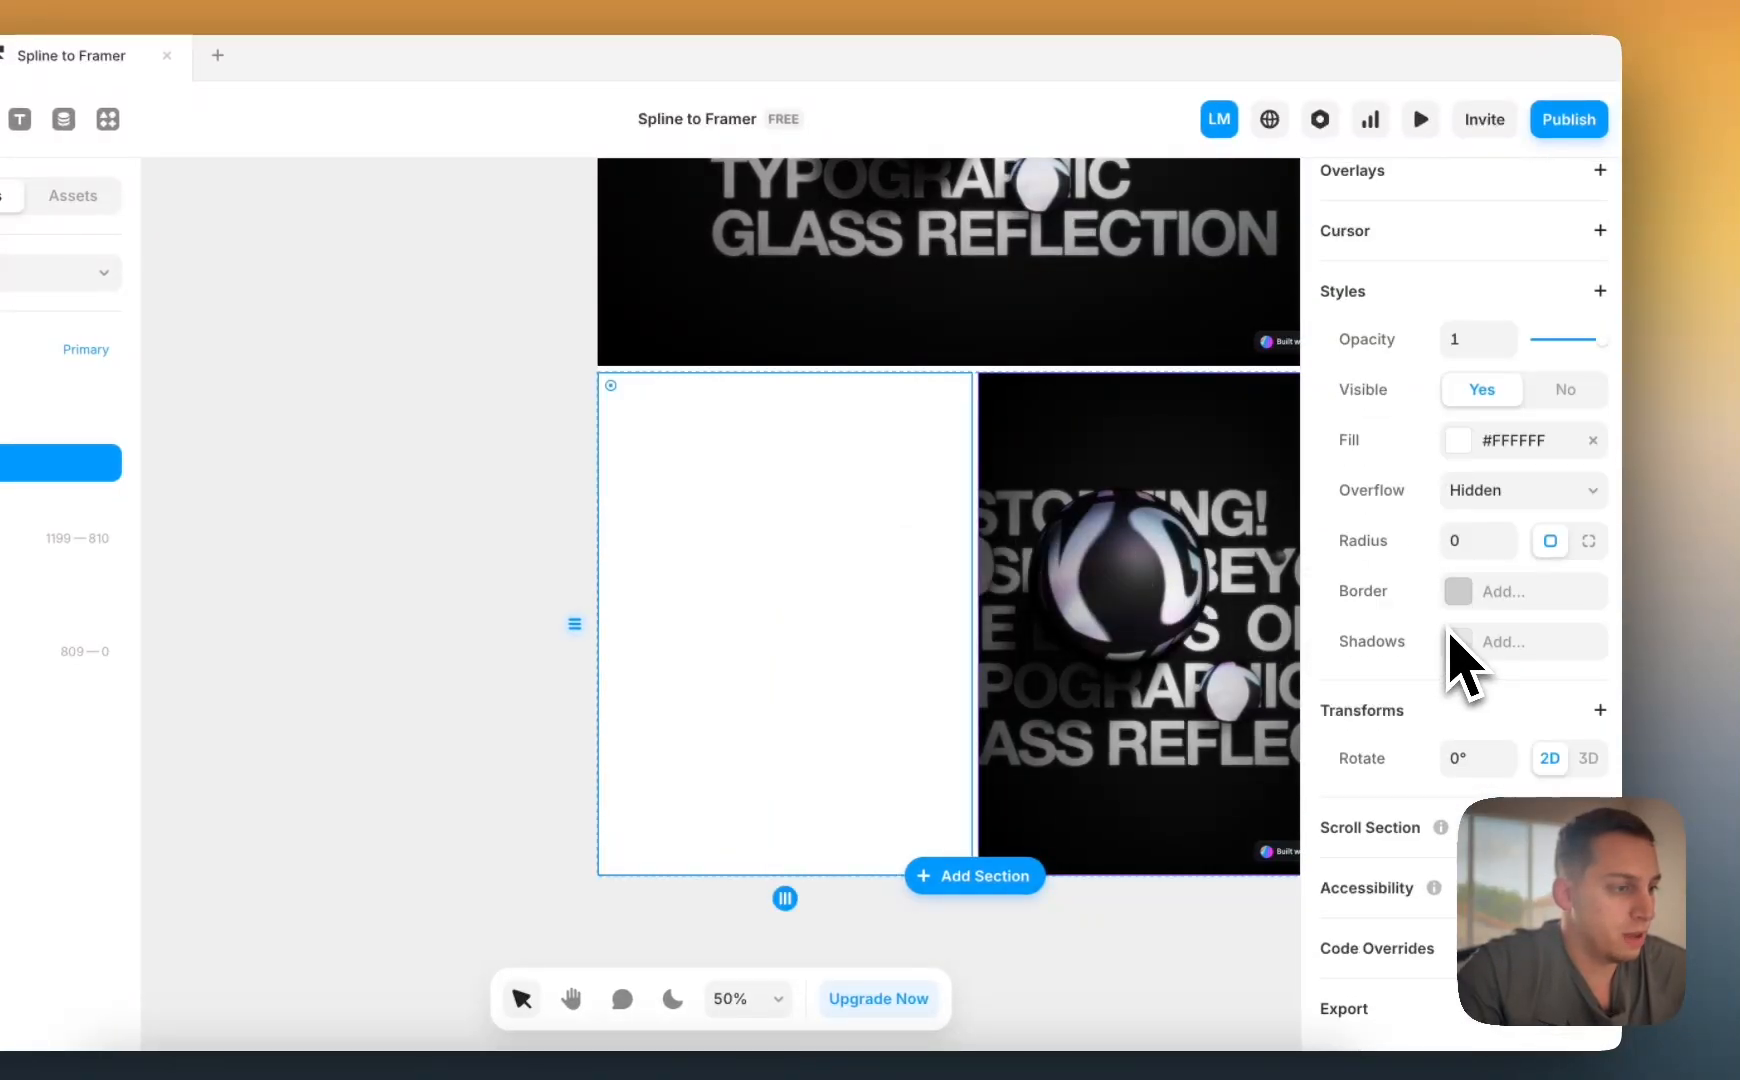
pyautogui.click(1465, 442)
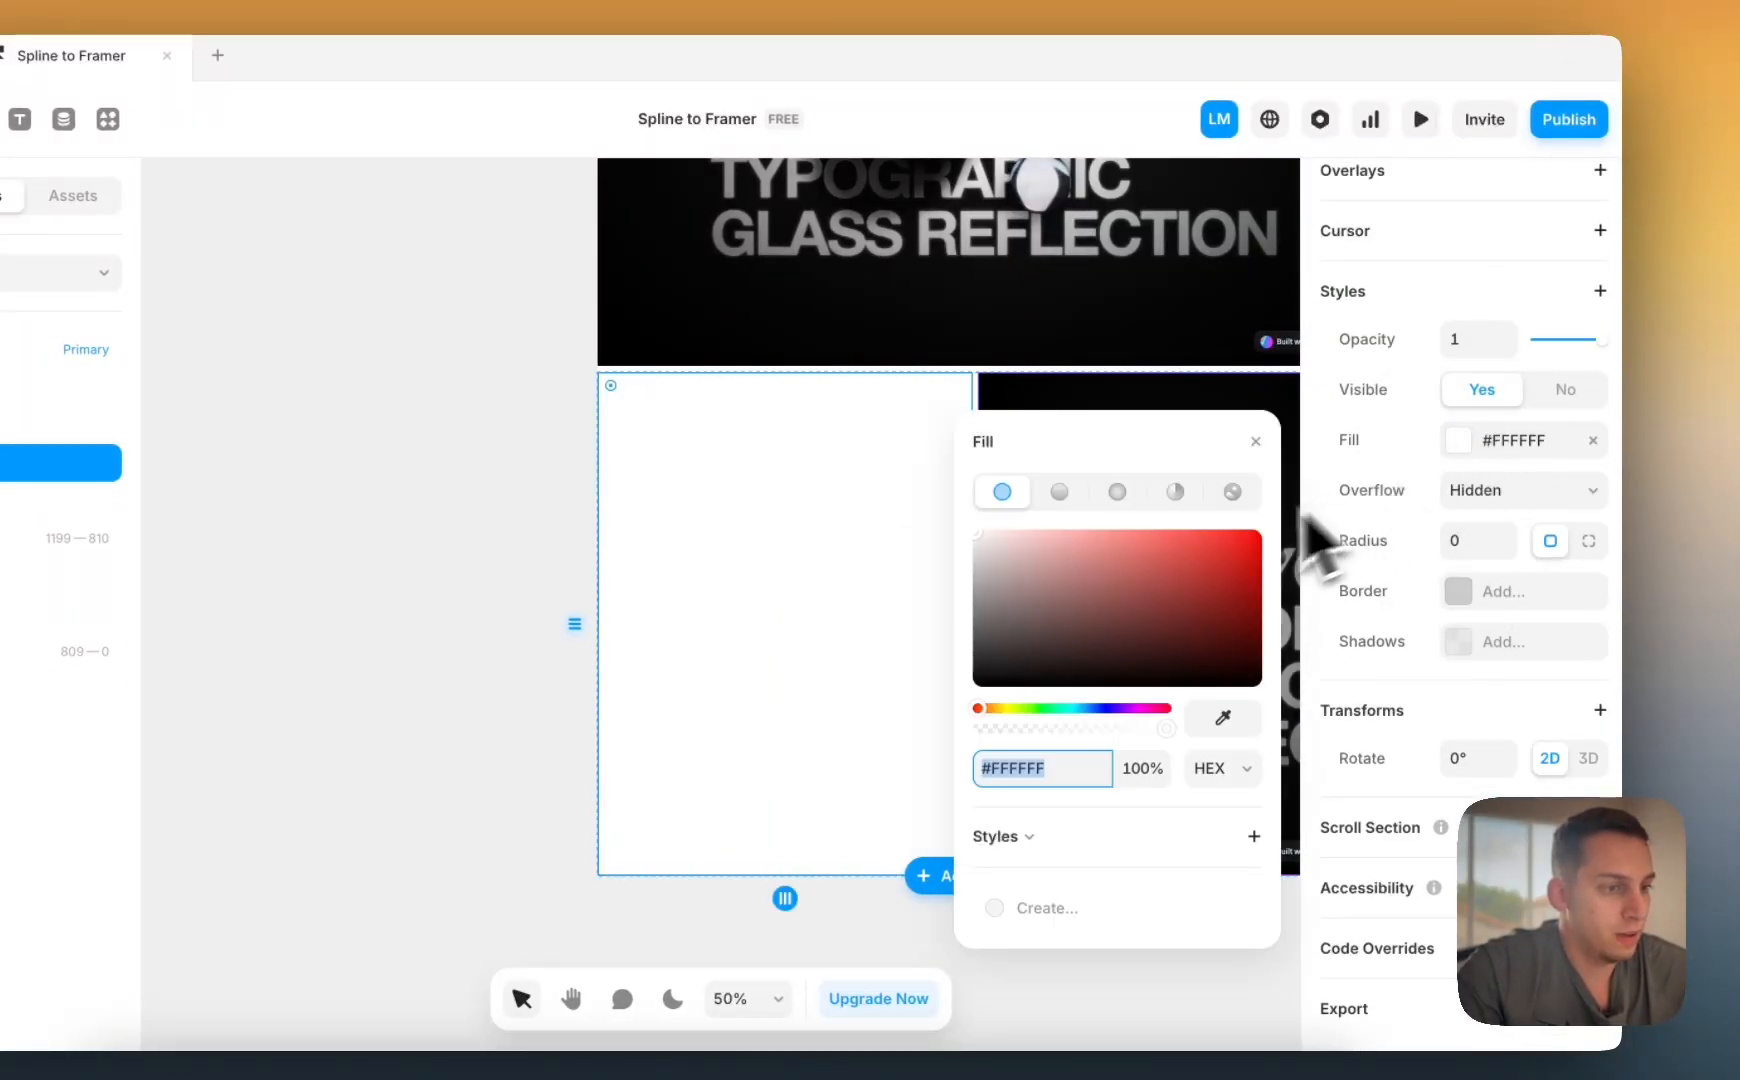
pyautogui.moveTo(1110, 610); pyautogui.dragTo(720, 711)
pyautogui.click(631, 699)
pyautogui.hscroll(5, 778, 636)
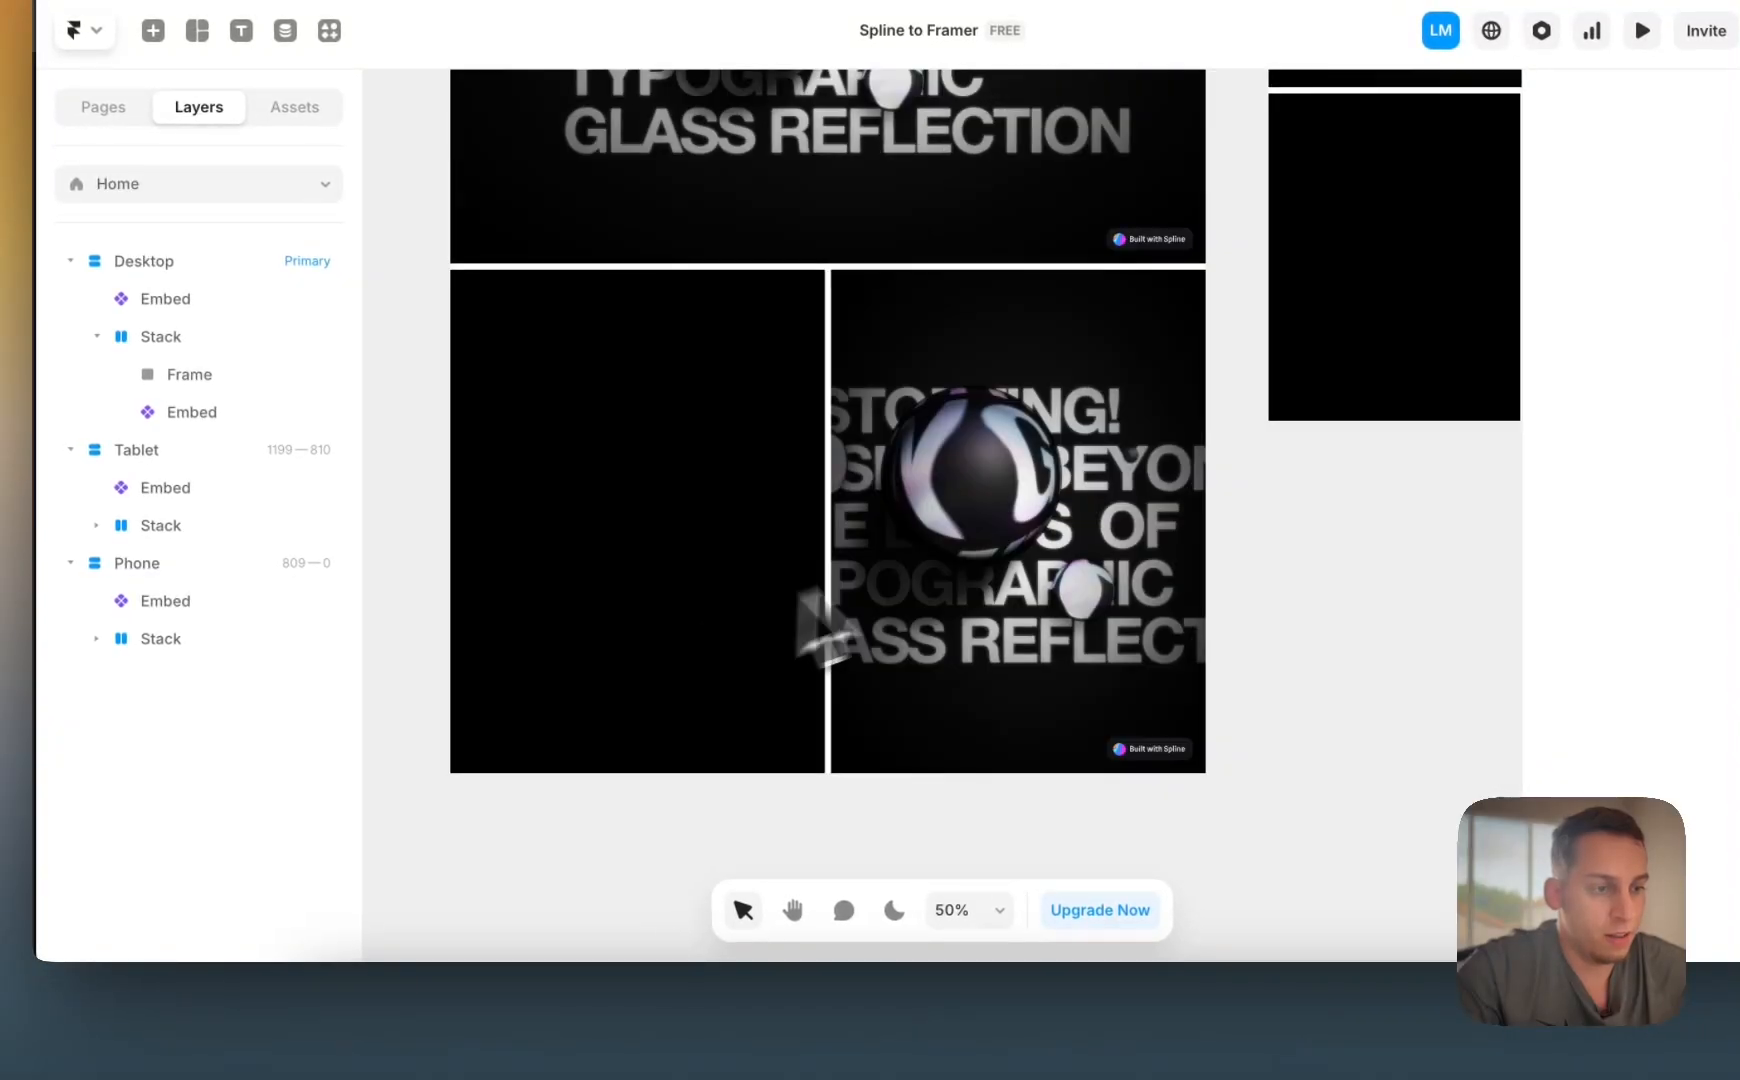
# - Switch to the browser, remix the Tubes scene from the Spline community and open its export options
pyautogui.click(936, 542)
pyautogui.click(442, 1046)
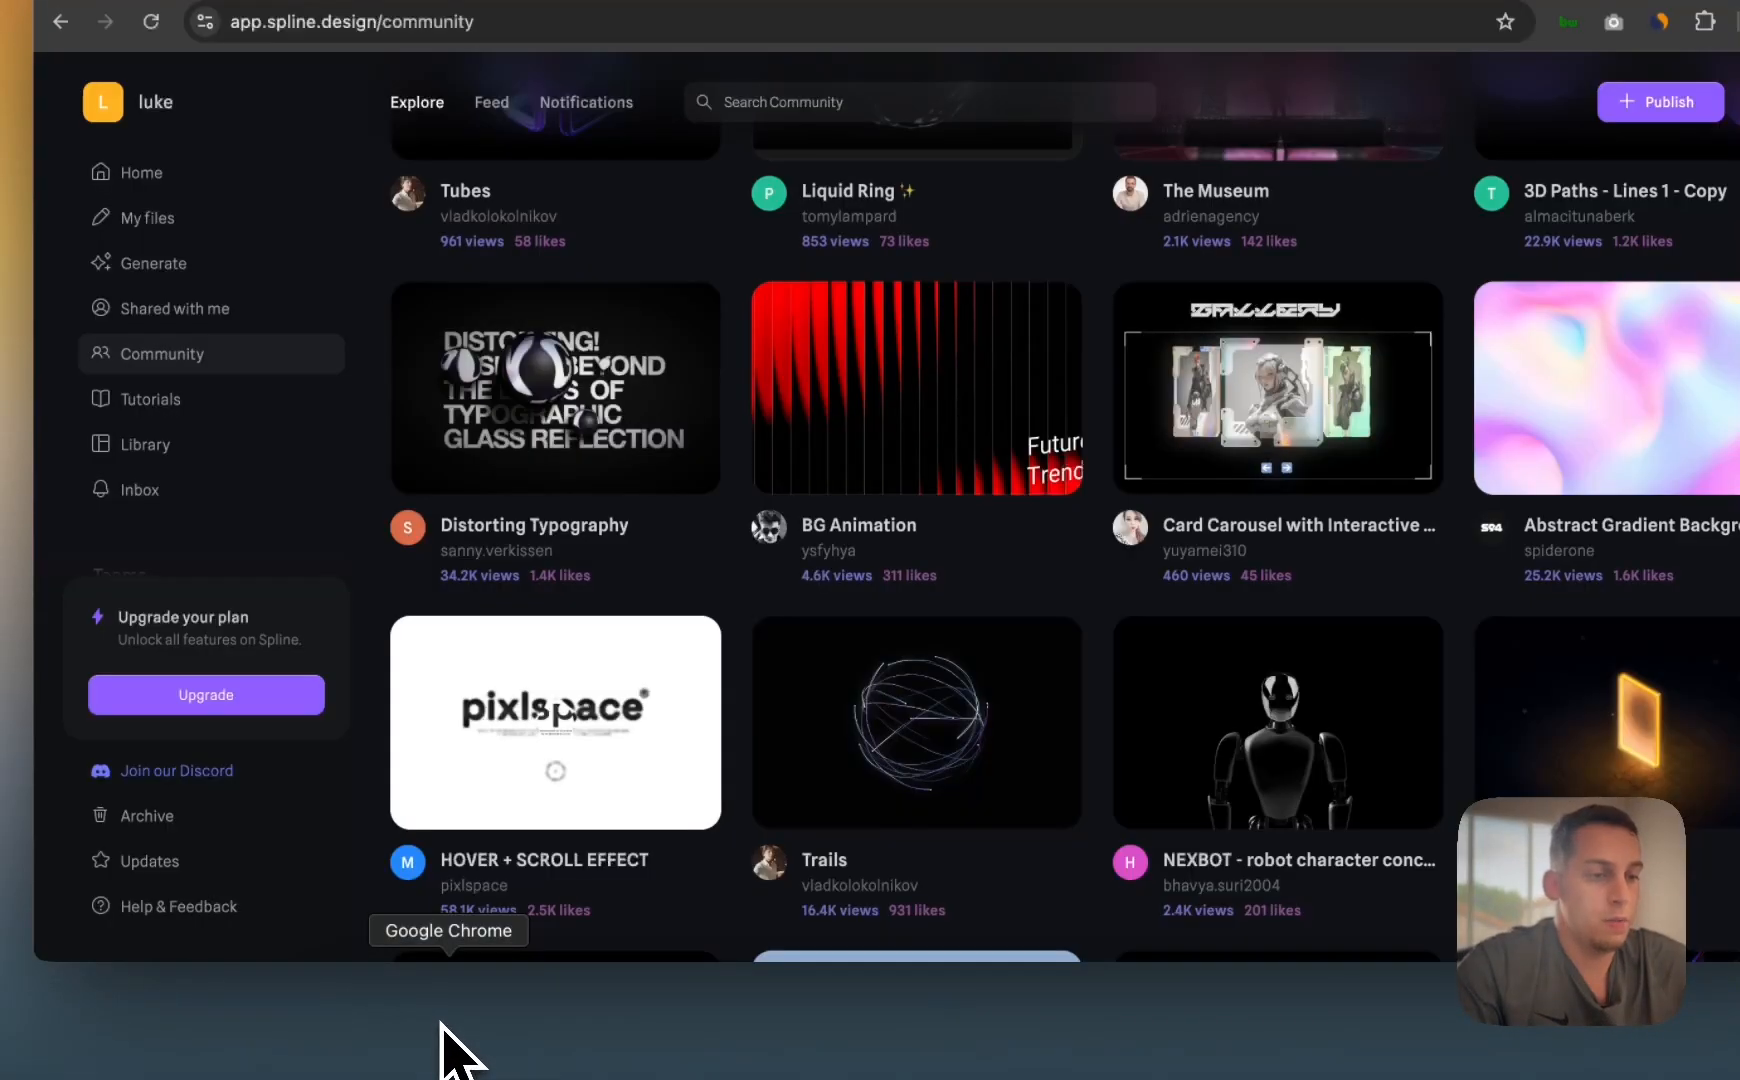
pyautogui.scroll(5, 810, 568)
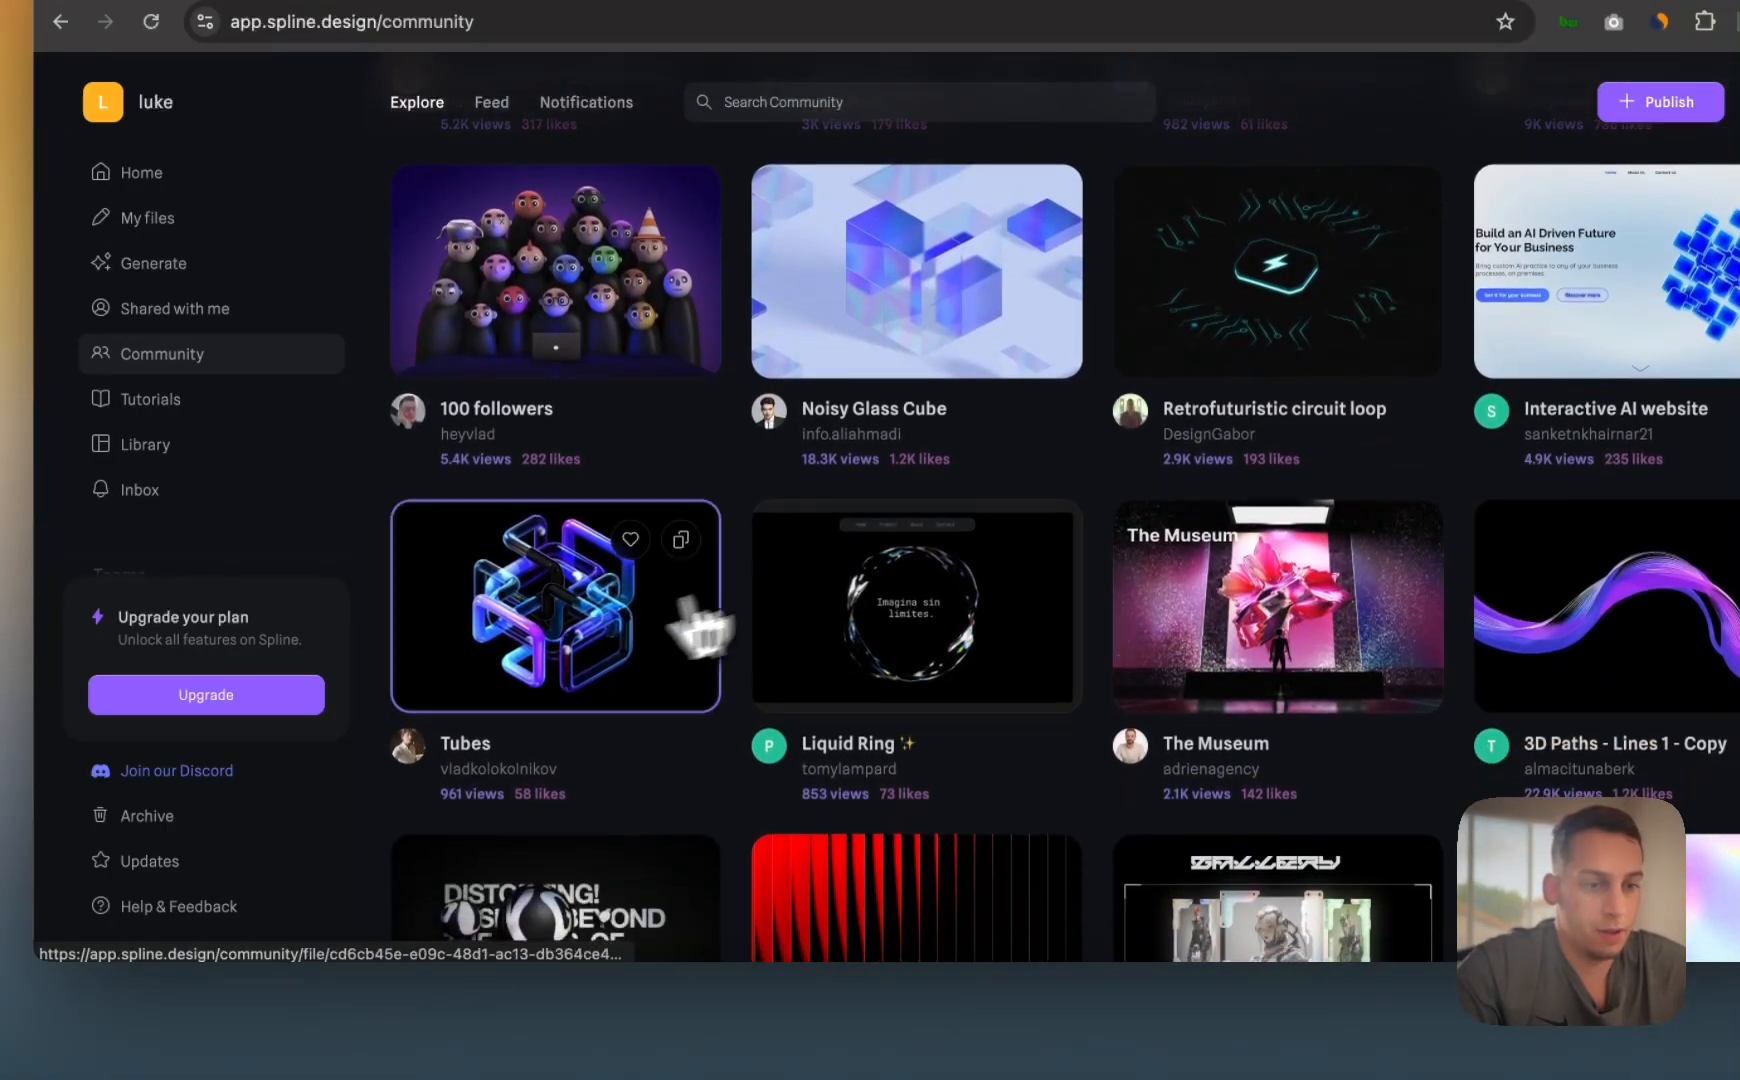
pyautogui.click(593, 655)
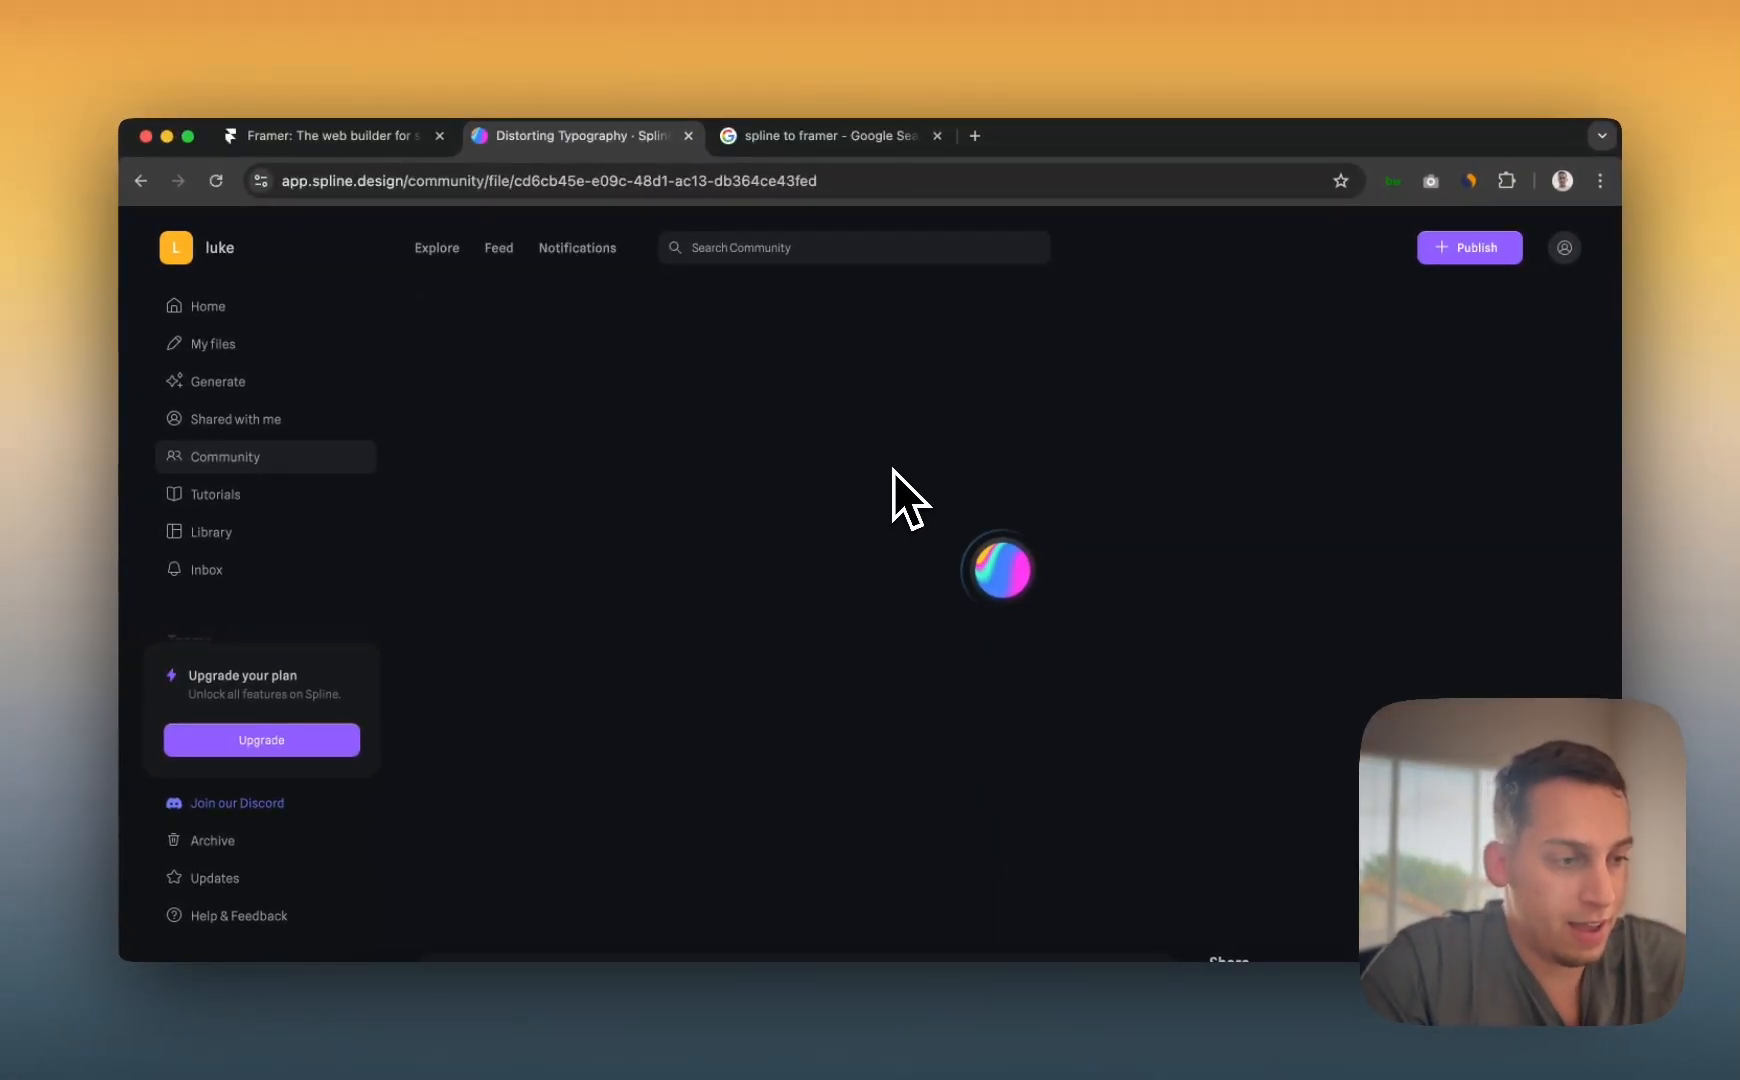
pyautogui.scroll(-2, 1068, 660)
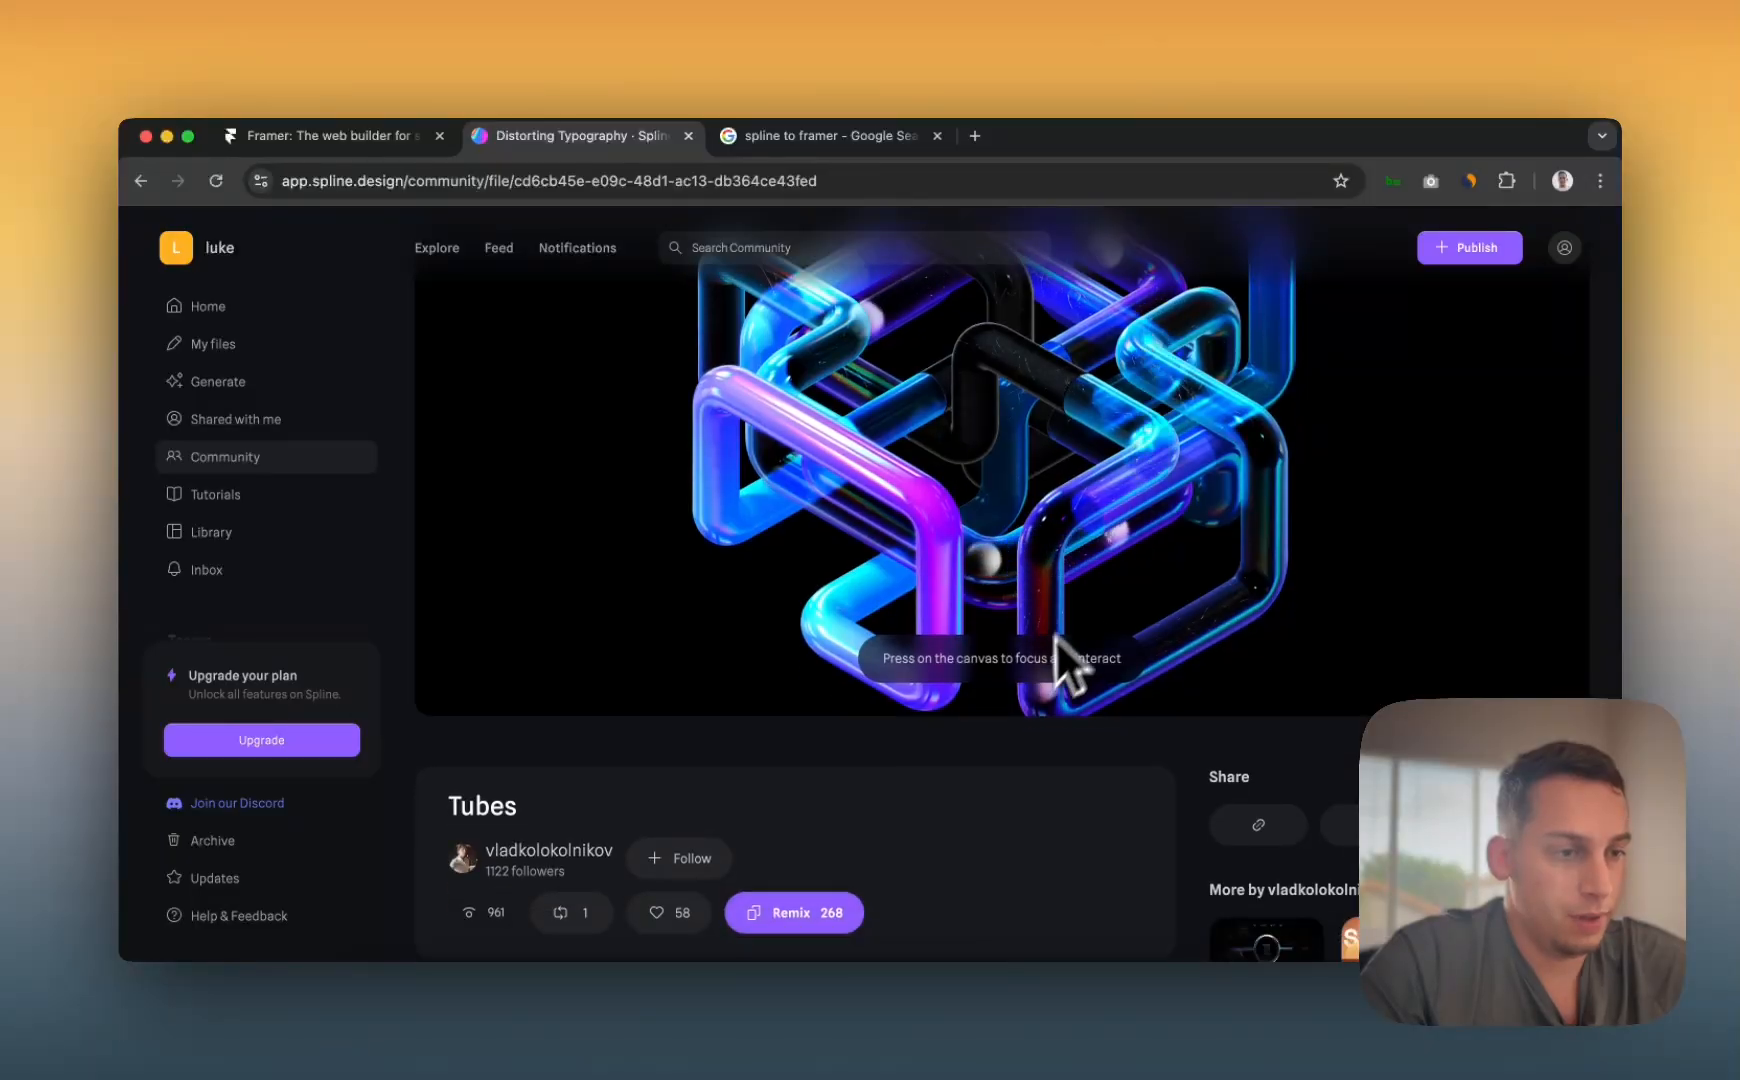
pyautogui.scroll(-1, 832, 790)
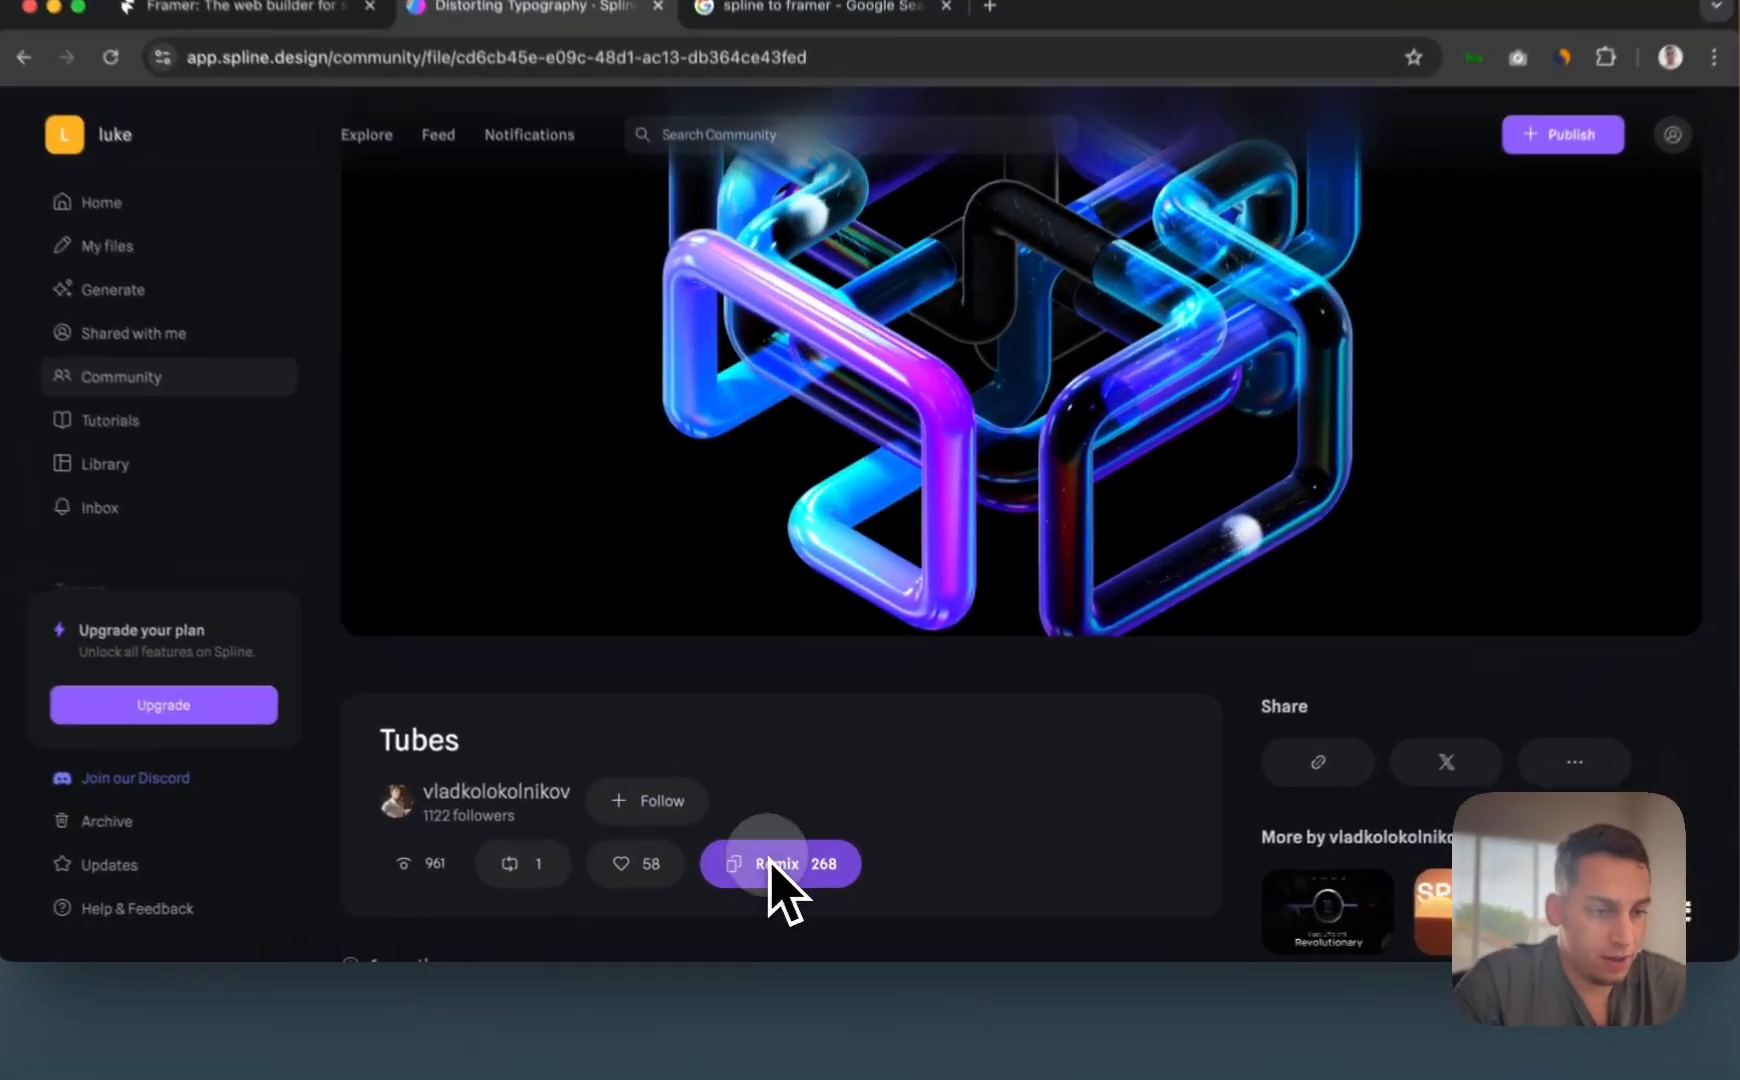
pyautogui.click(826, 860)
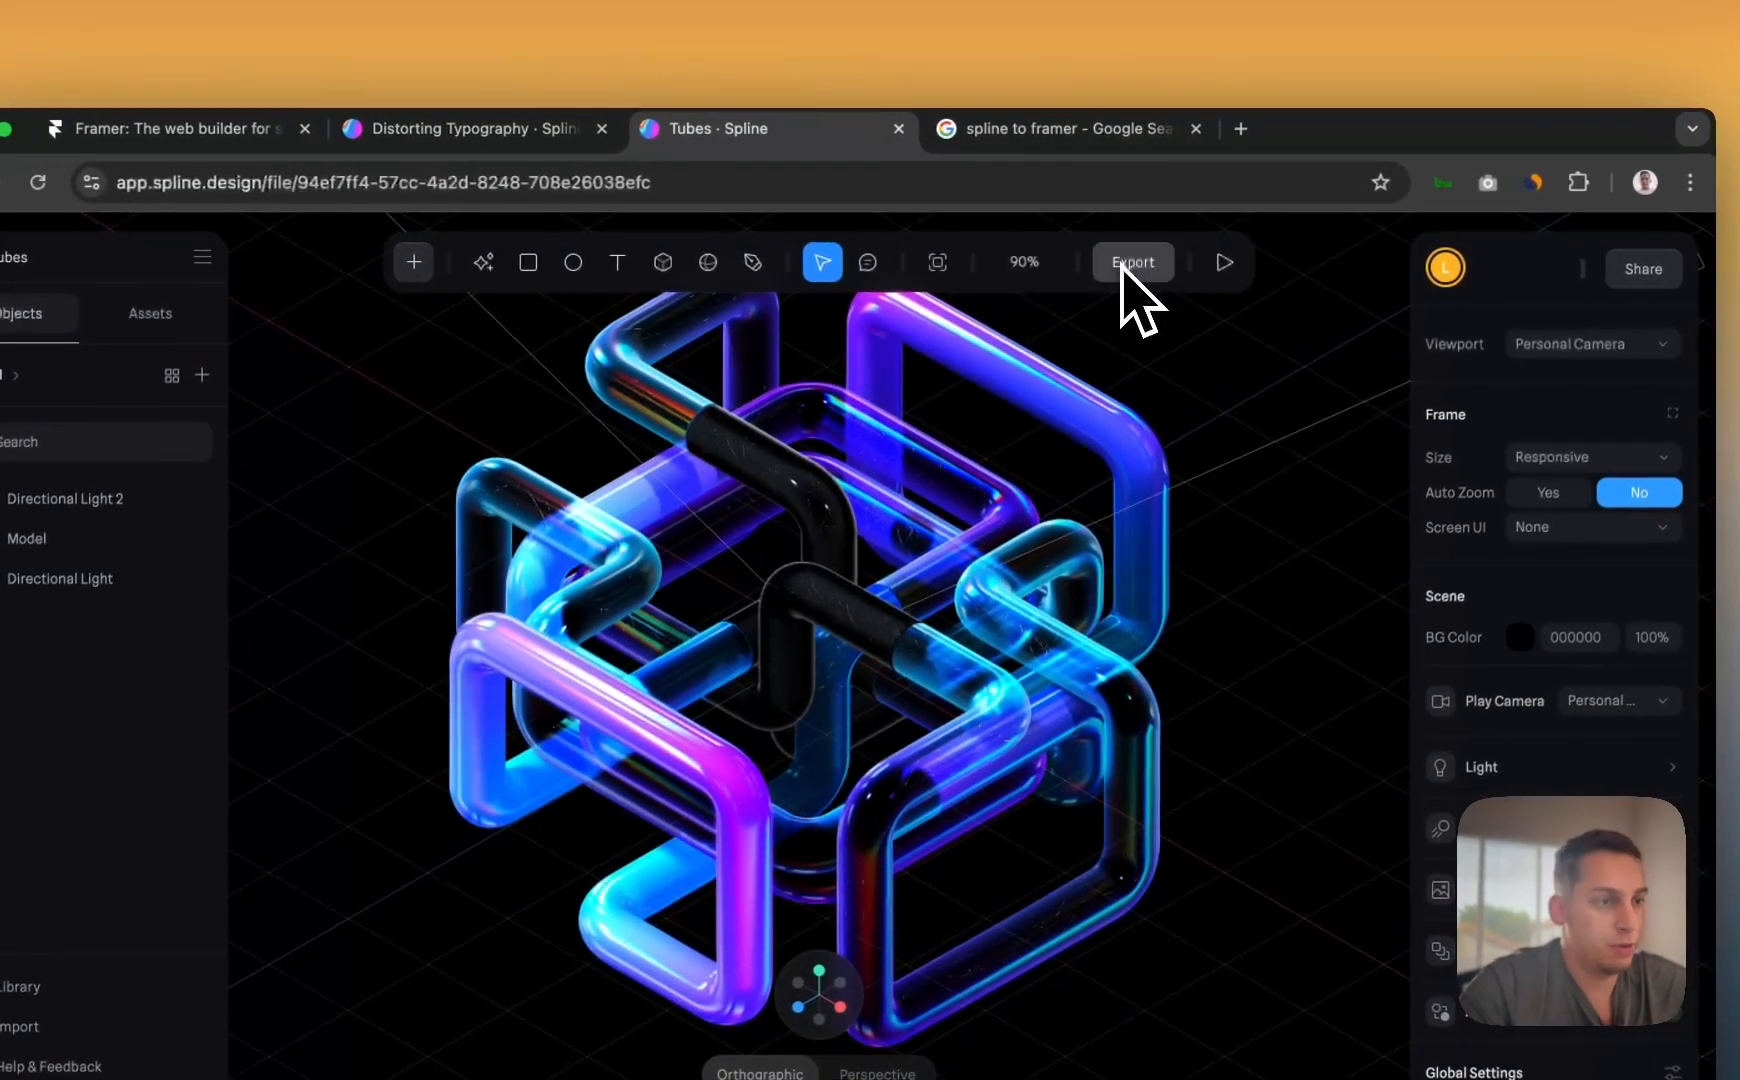
pyautogui.click(1124, 255)
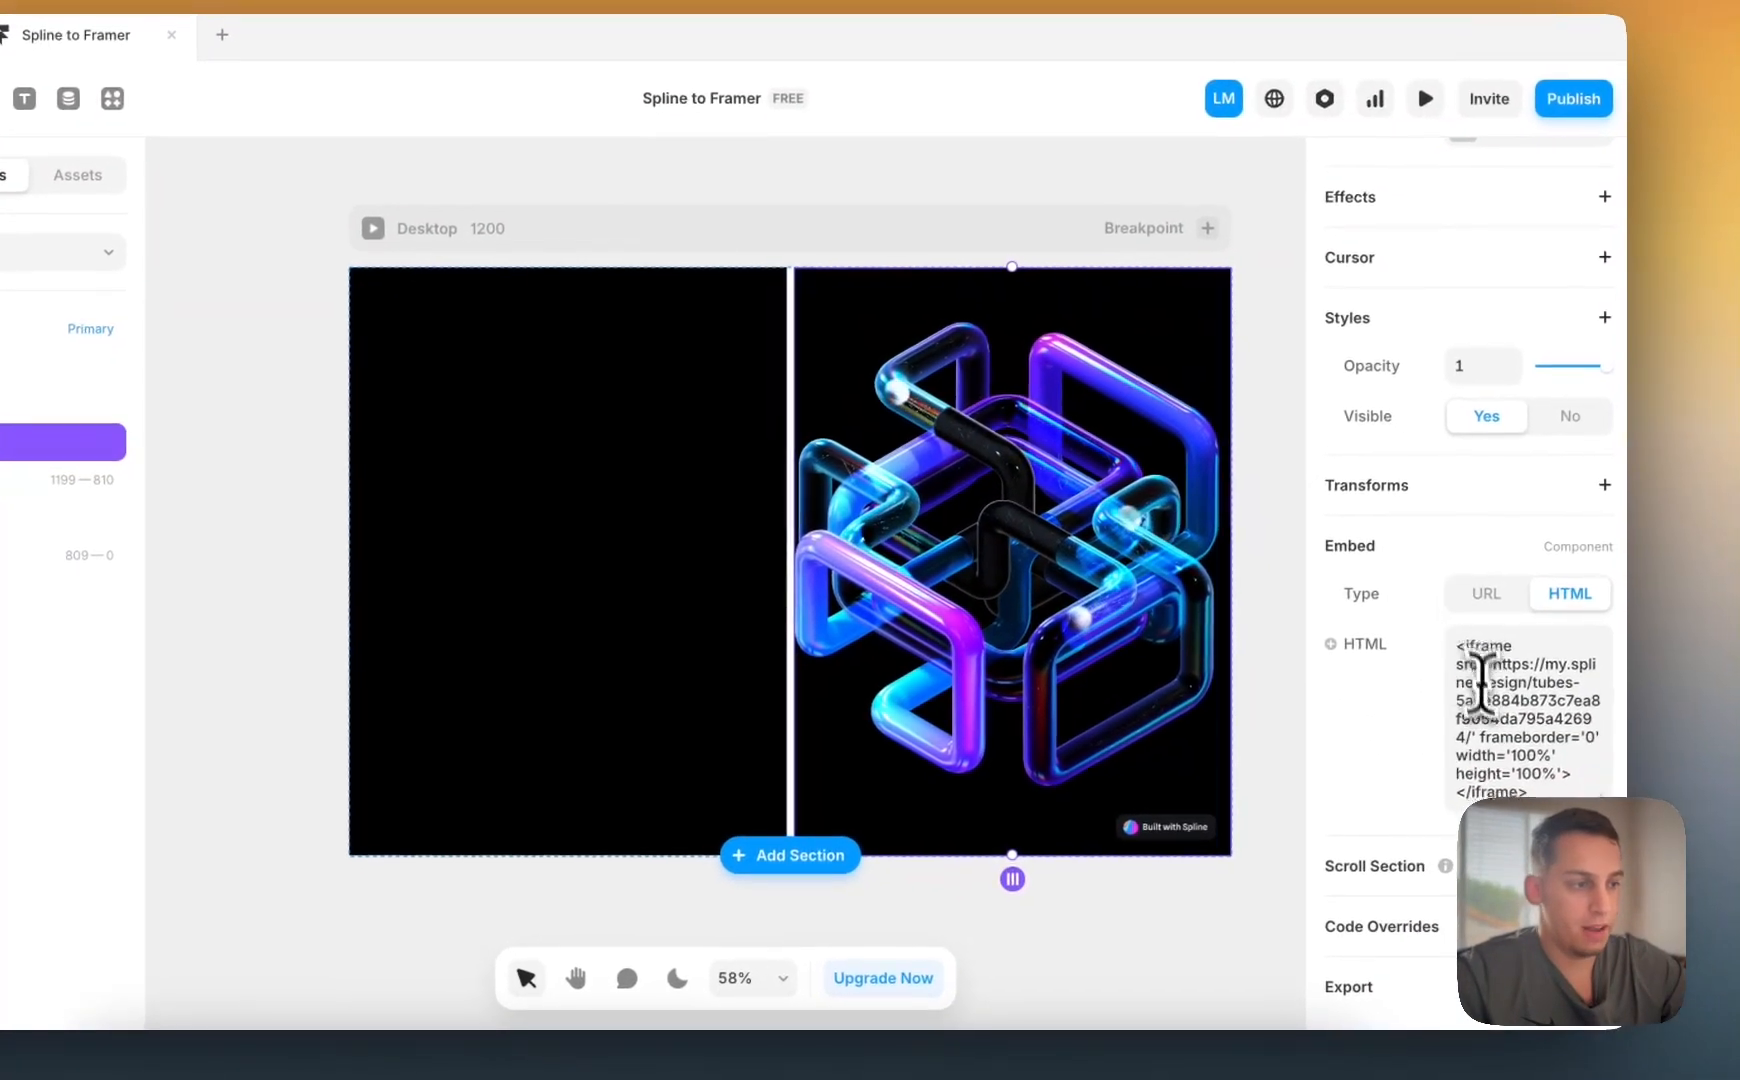
# - Clear the HTML code of the Tubes embed in the Desktop stack
pyautogui.tripleClick(1522, 721)
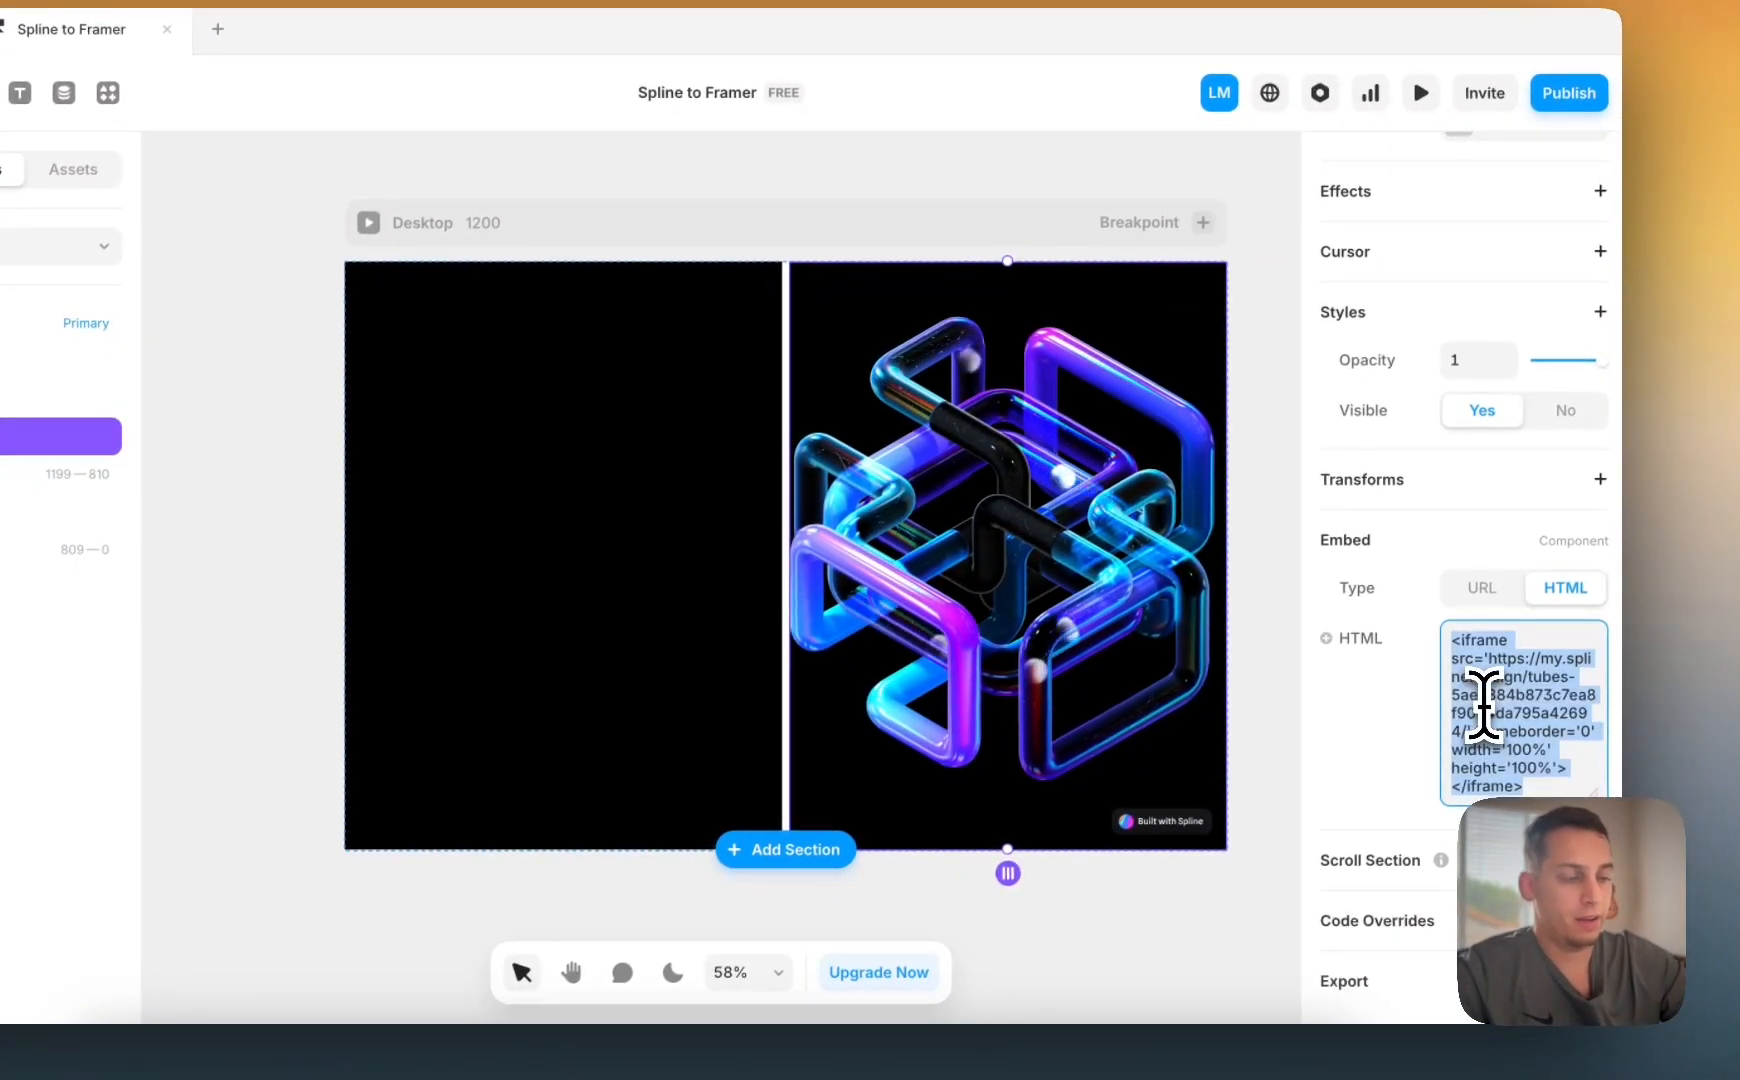
pyautogui.press('BackSpace')
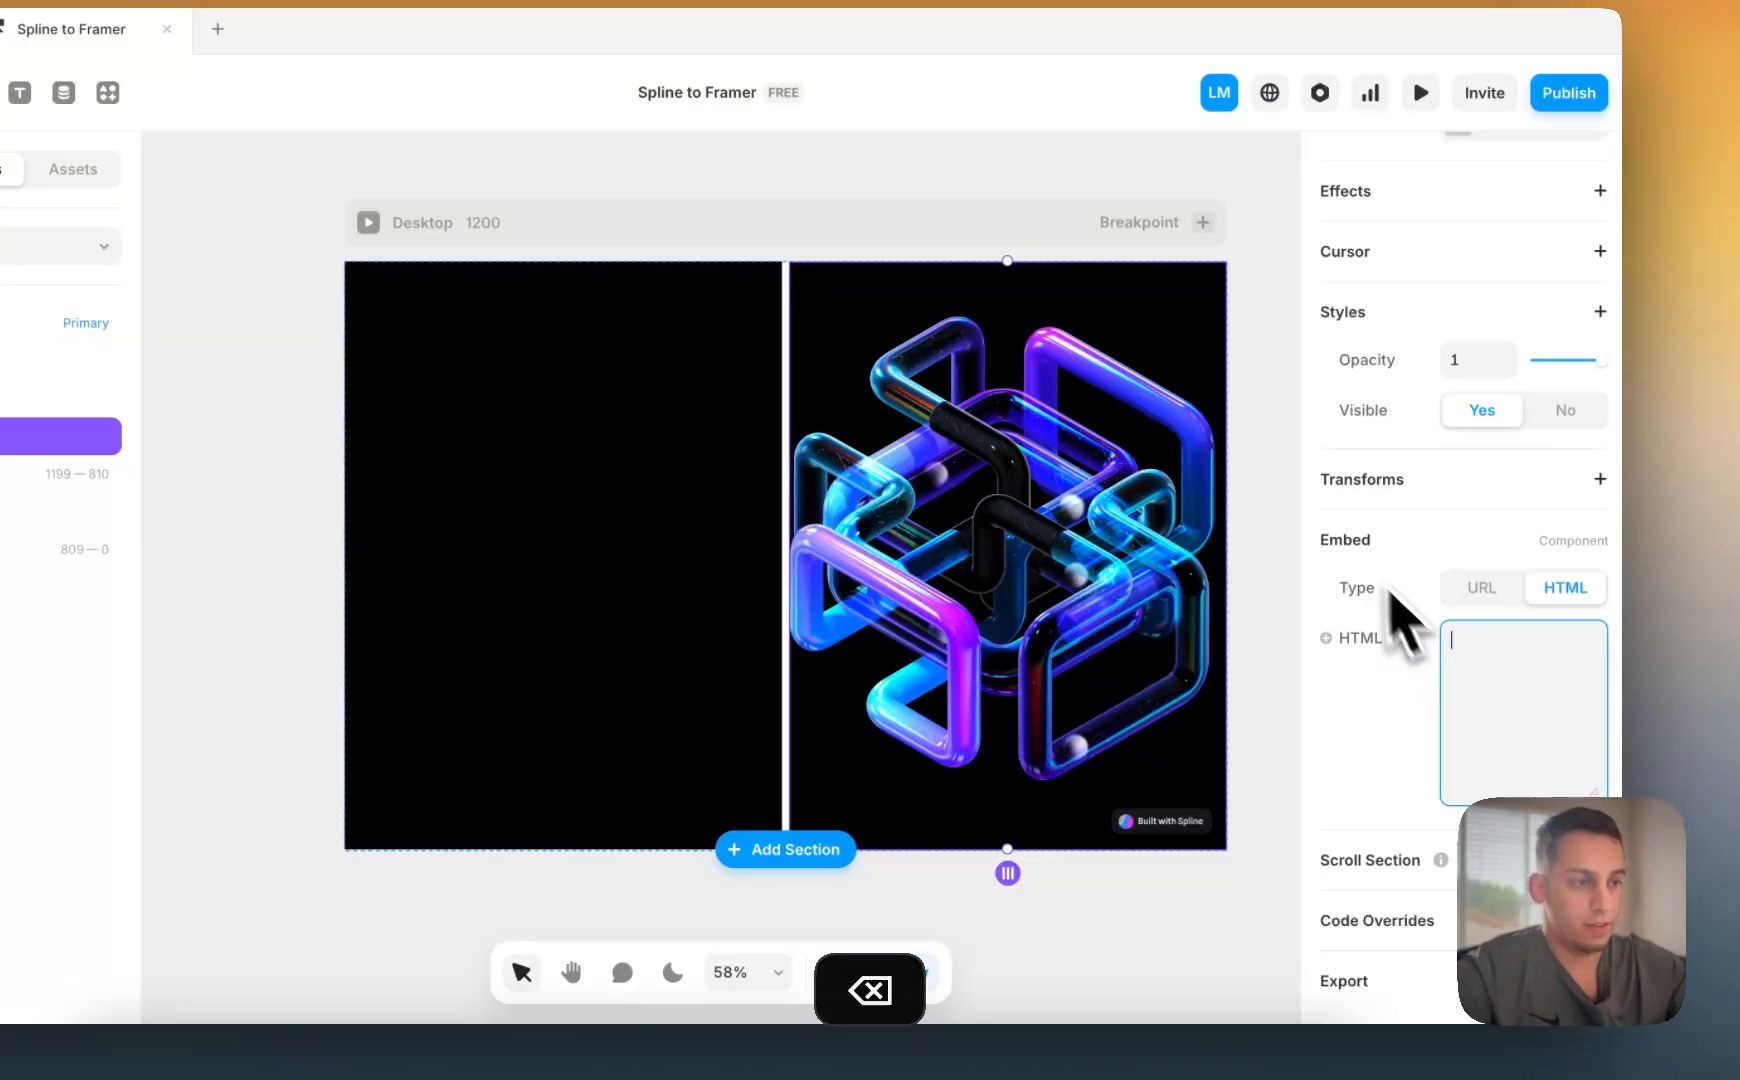
pyautogui.click(1262, 515)
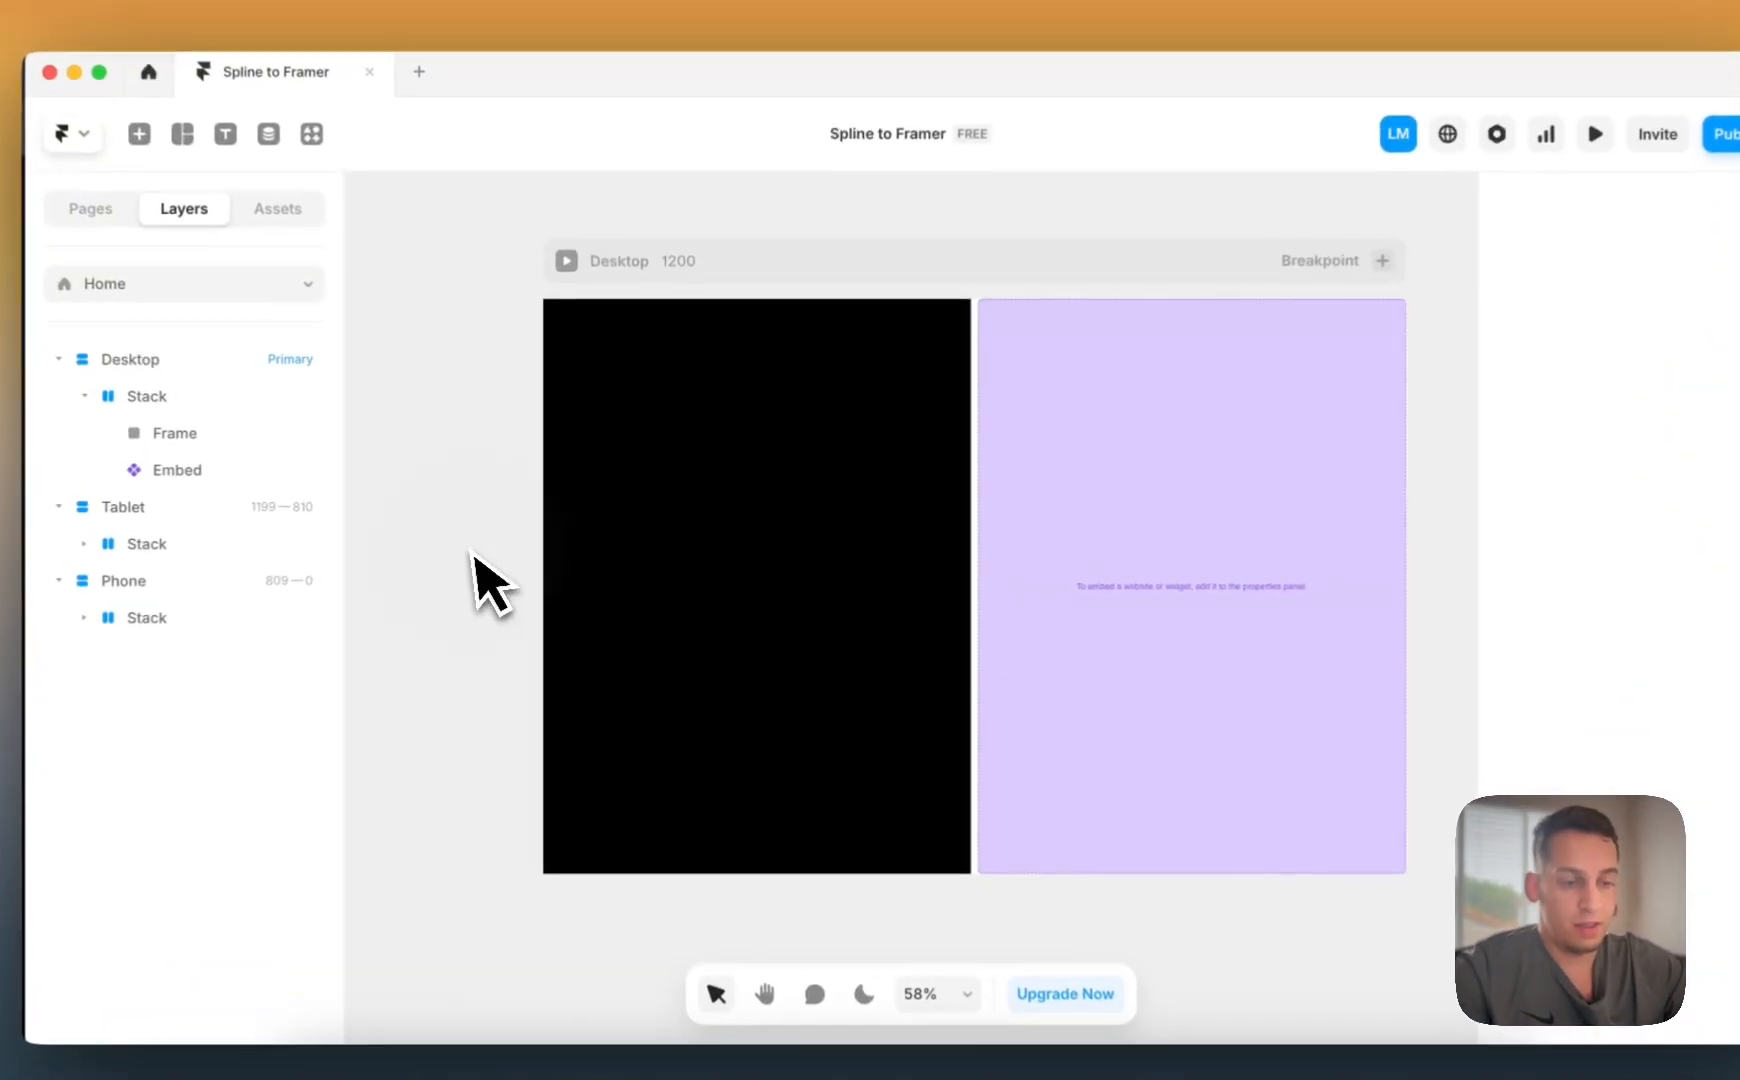
# - Add the text "Hello" inside the black frame beside the embed and set its color to white (#FFFFFF)
pyautogui.press('t')
pyautogui.click(650, 488)
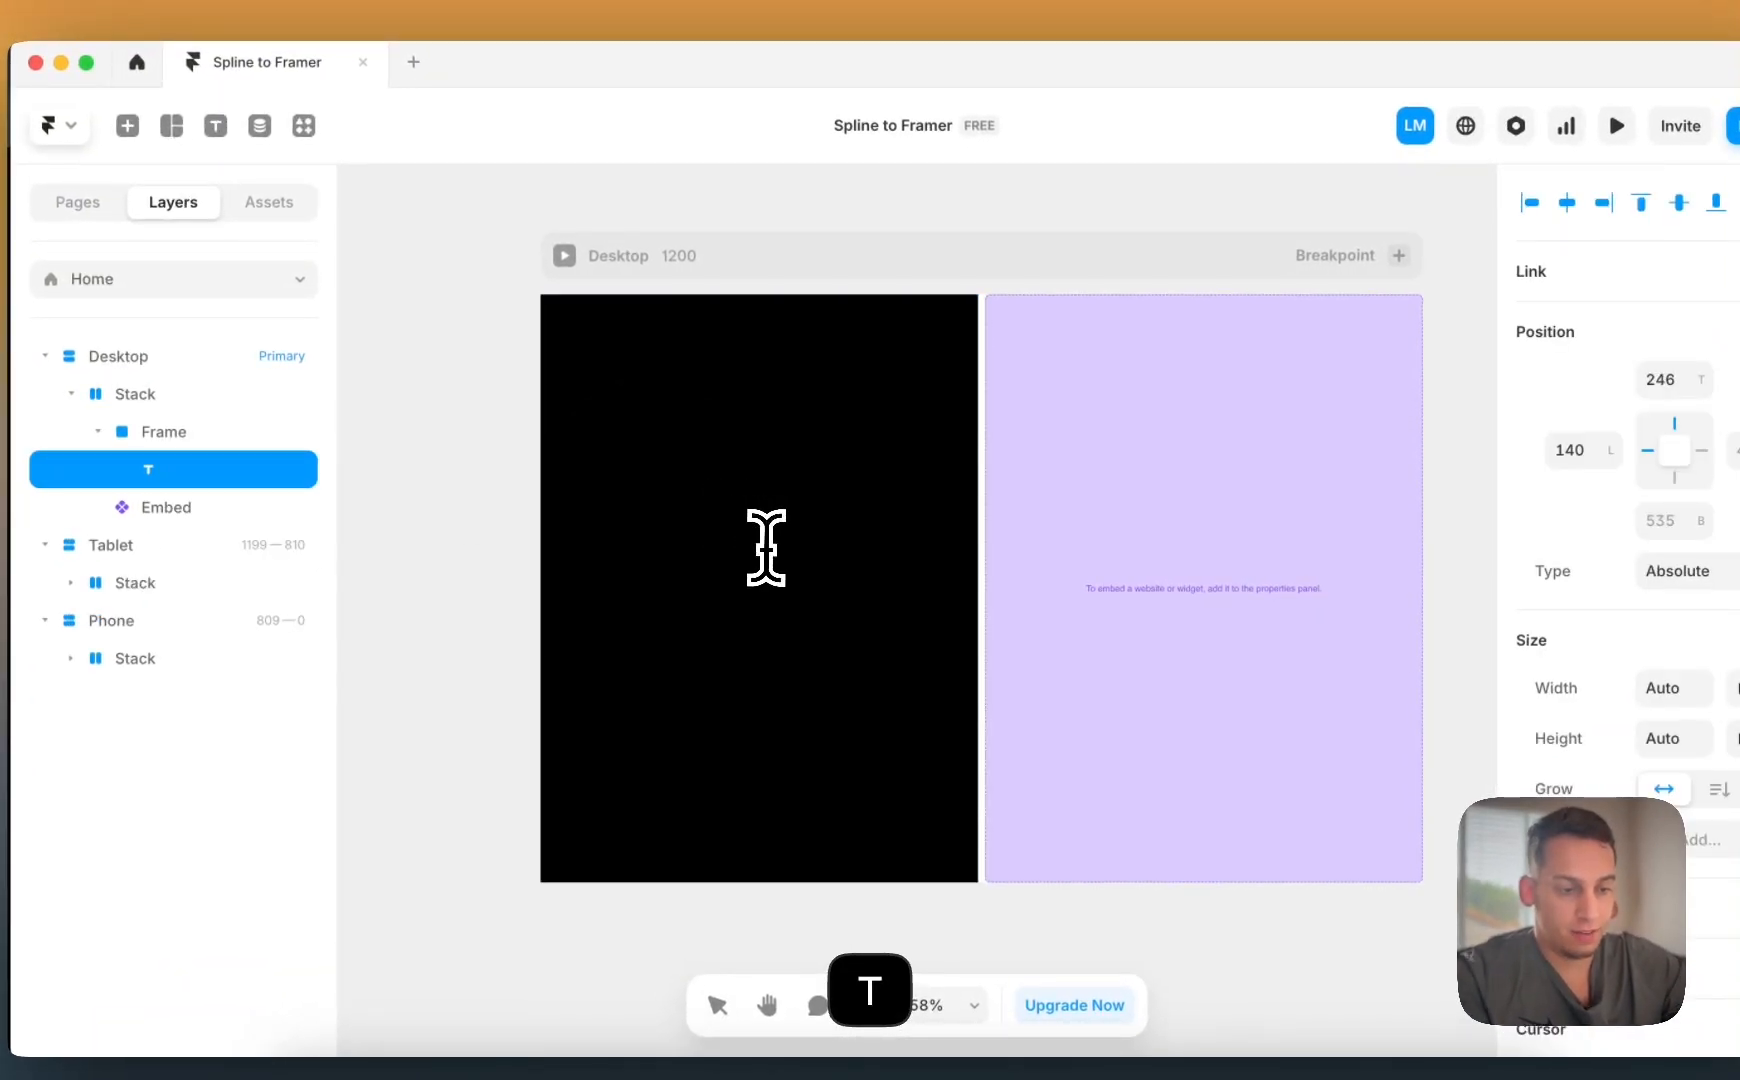
pyautogui.press('BackSpace')
pyautogui.write('Hello')
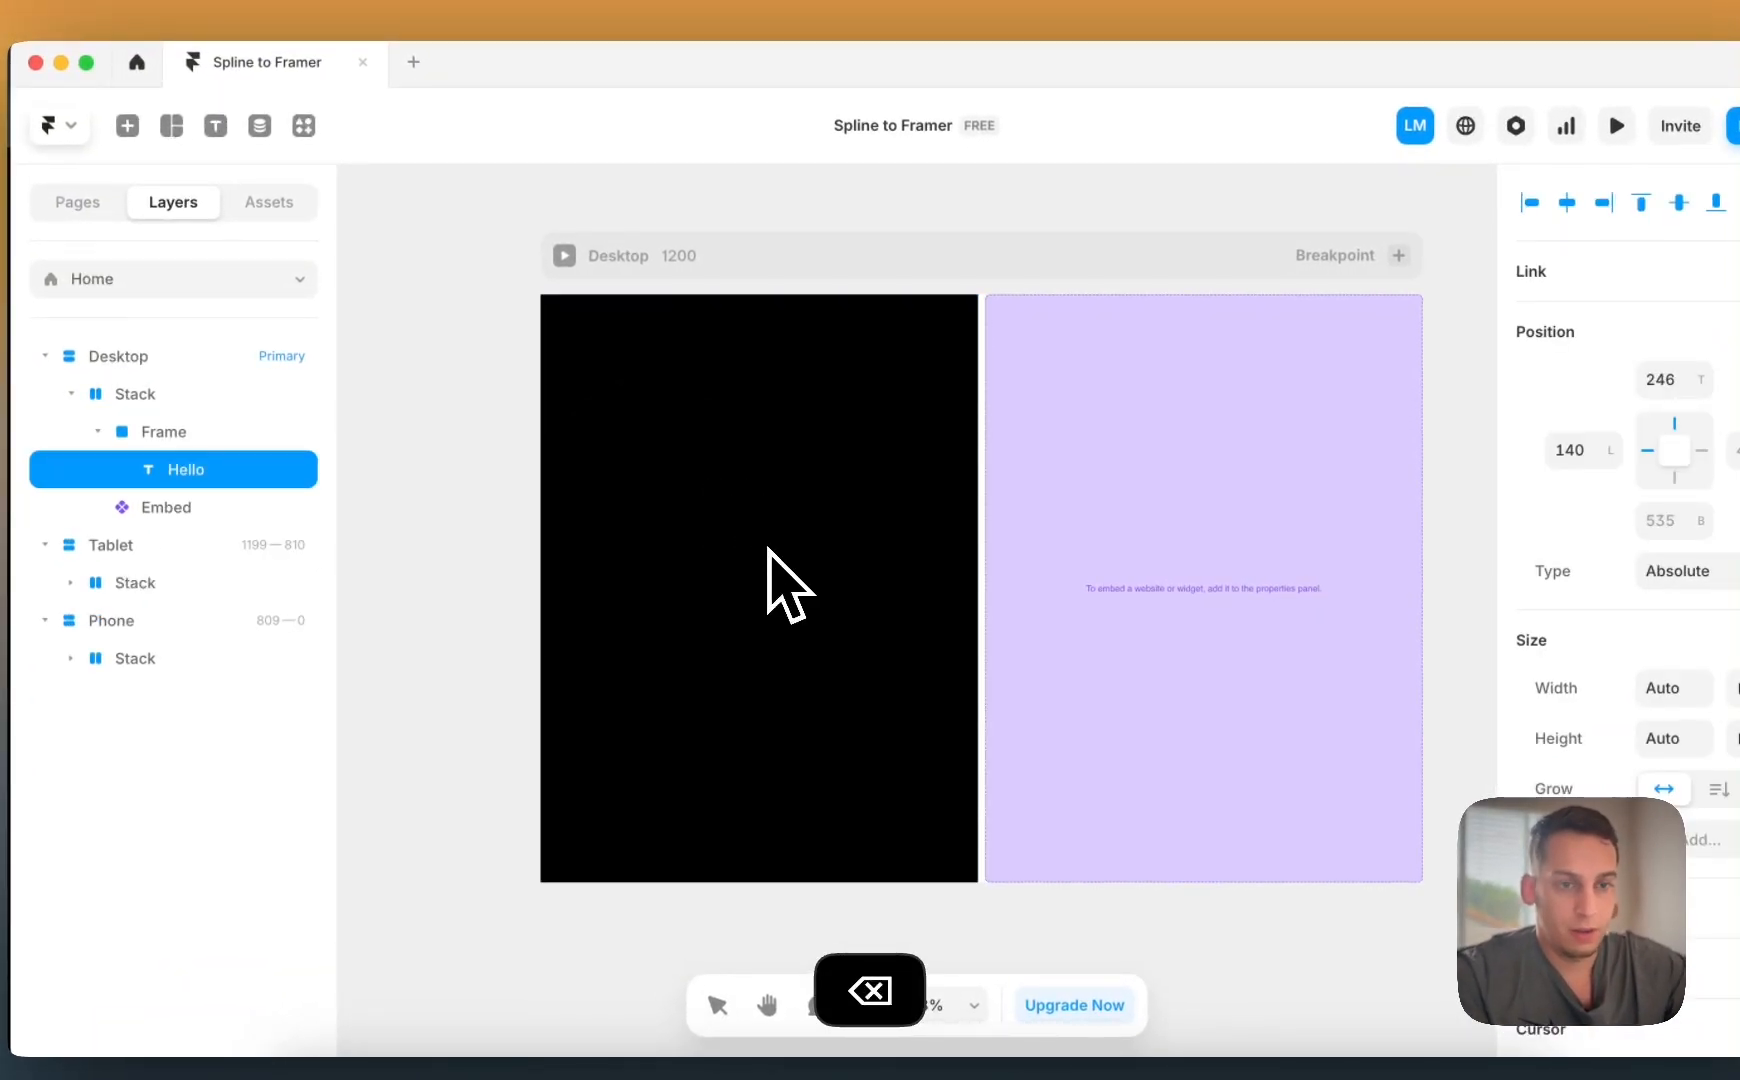
pyautogui.press('Escape')
pyautogui.scroll(-10, 1675, 620)
pyautogui.click(1461, 705)
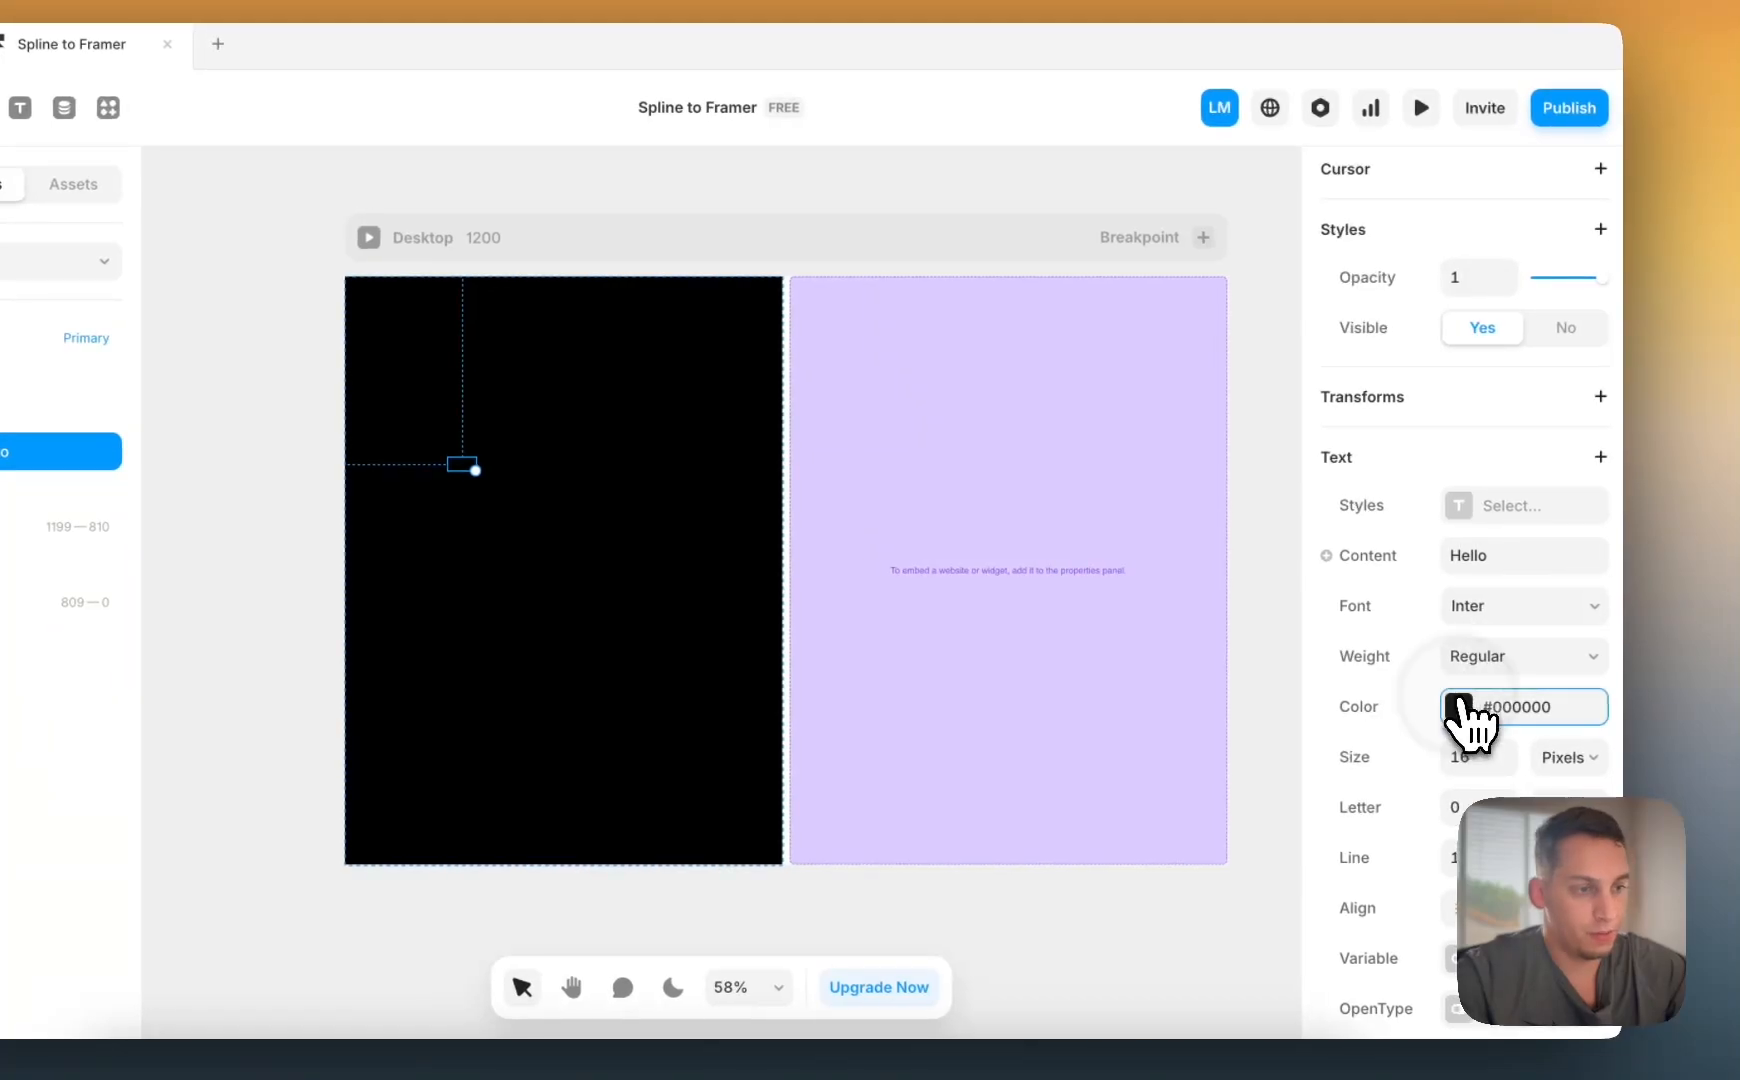
pyautogui.moveTo(1050, 636); pyautogui.dragTo(750, 550)
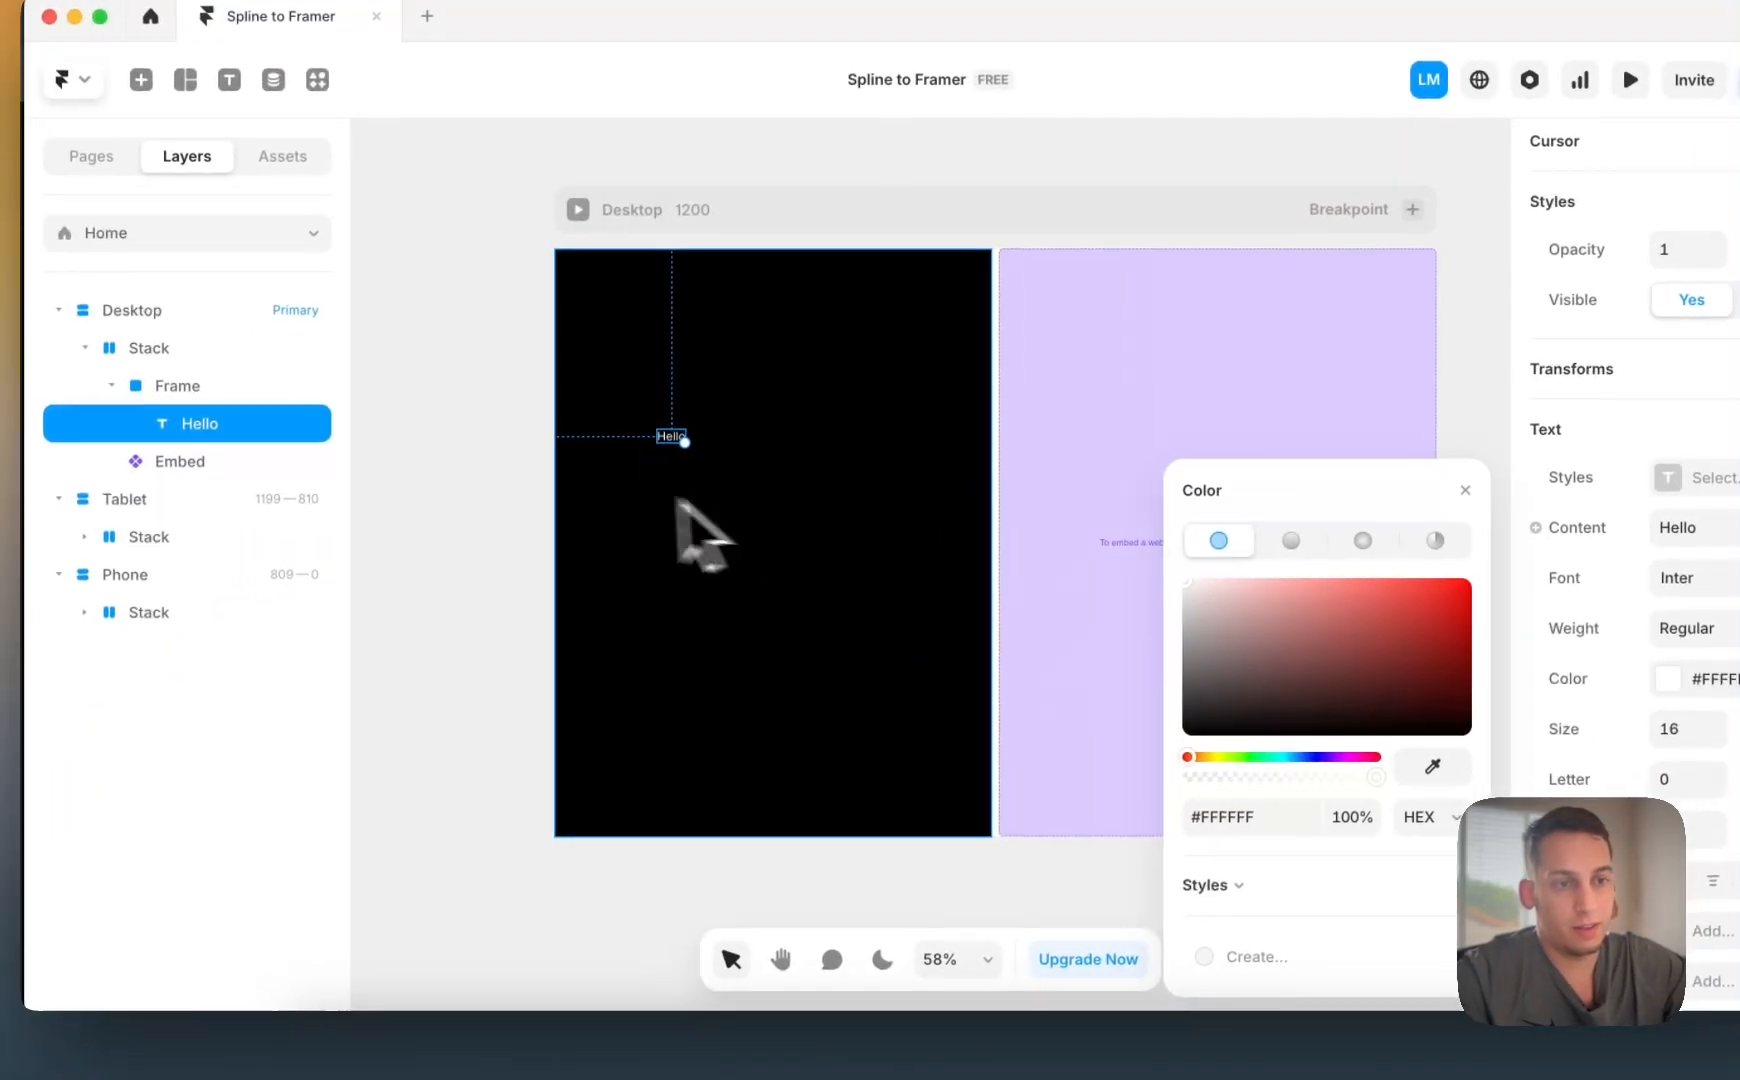
pyautogui.click(545, 488)
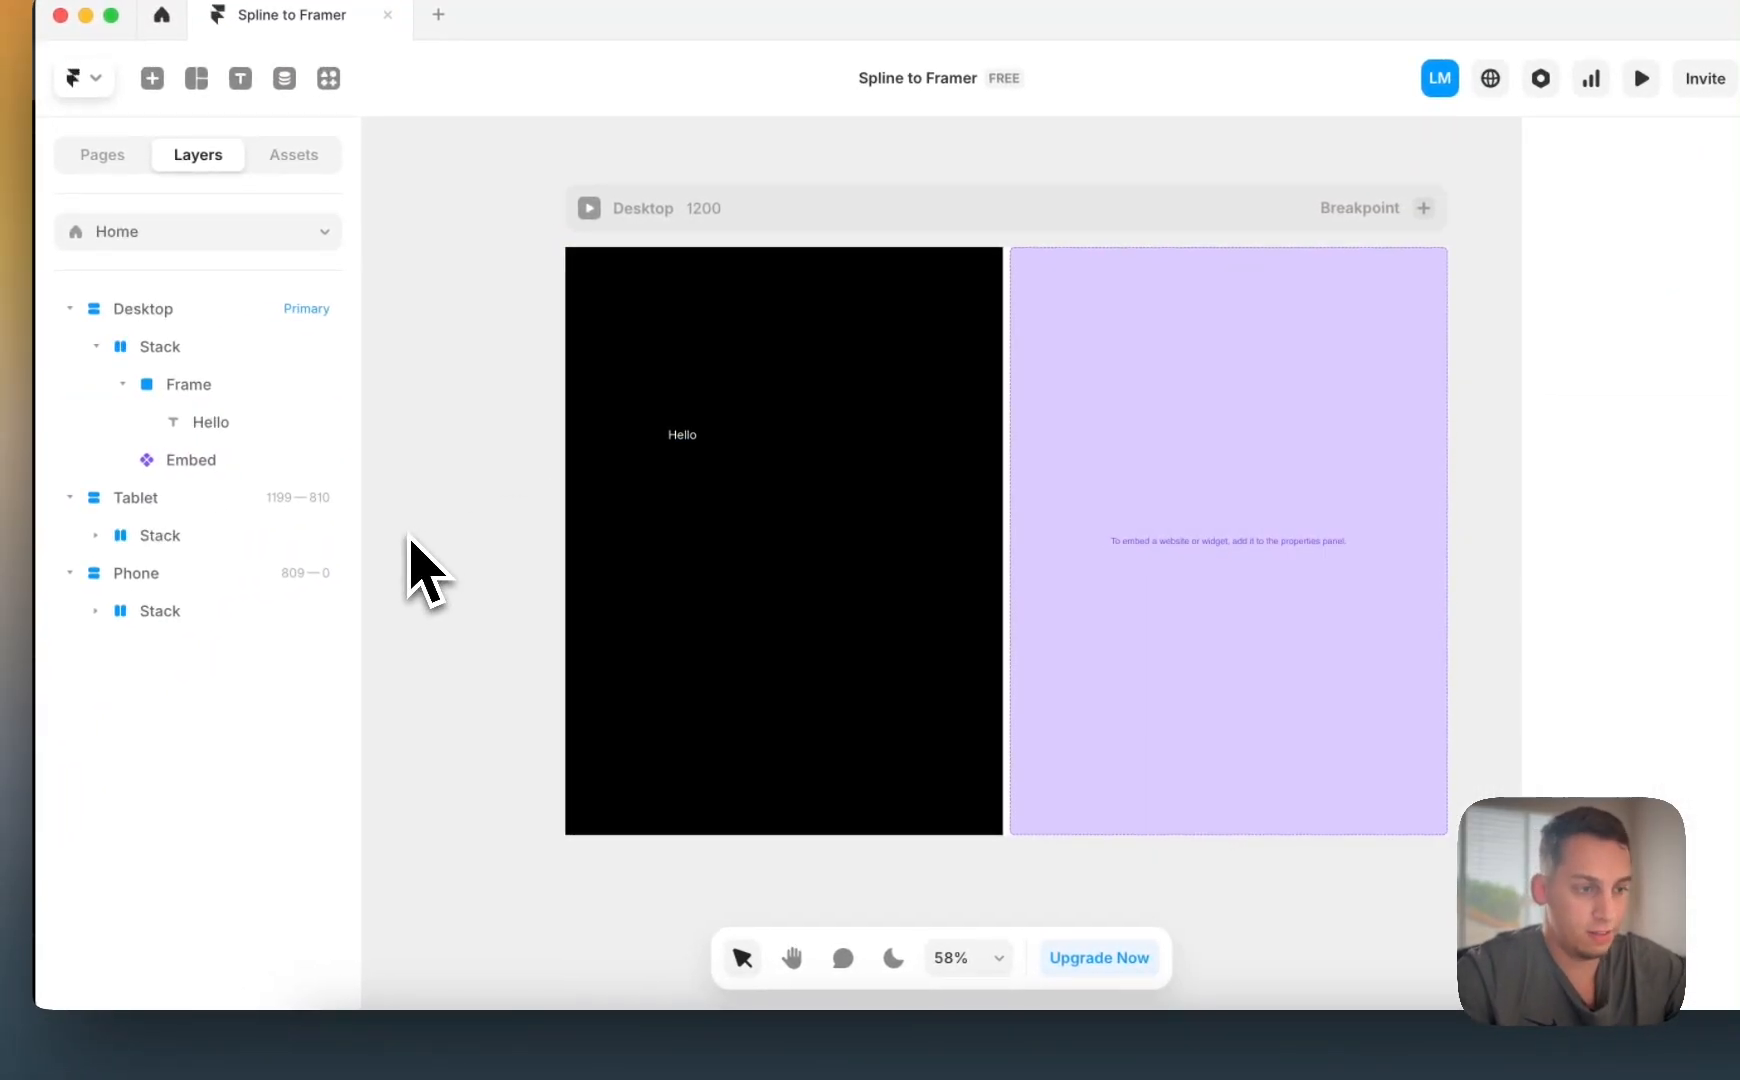
# - Delete the Hello text from the black frame, then undo recent edits to restore the Tubes embed's HTML code
pyautogui.click(685, 437)
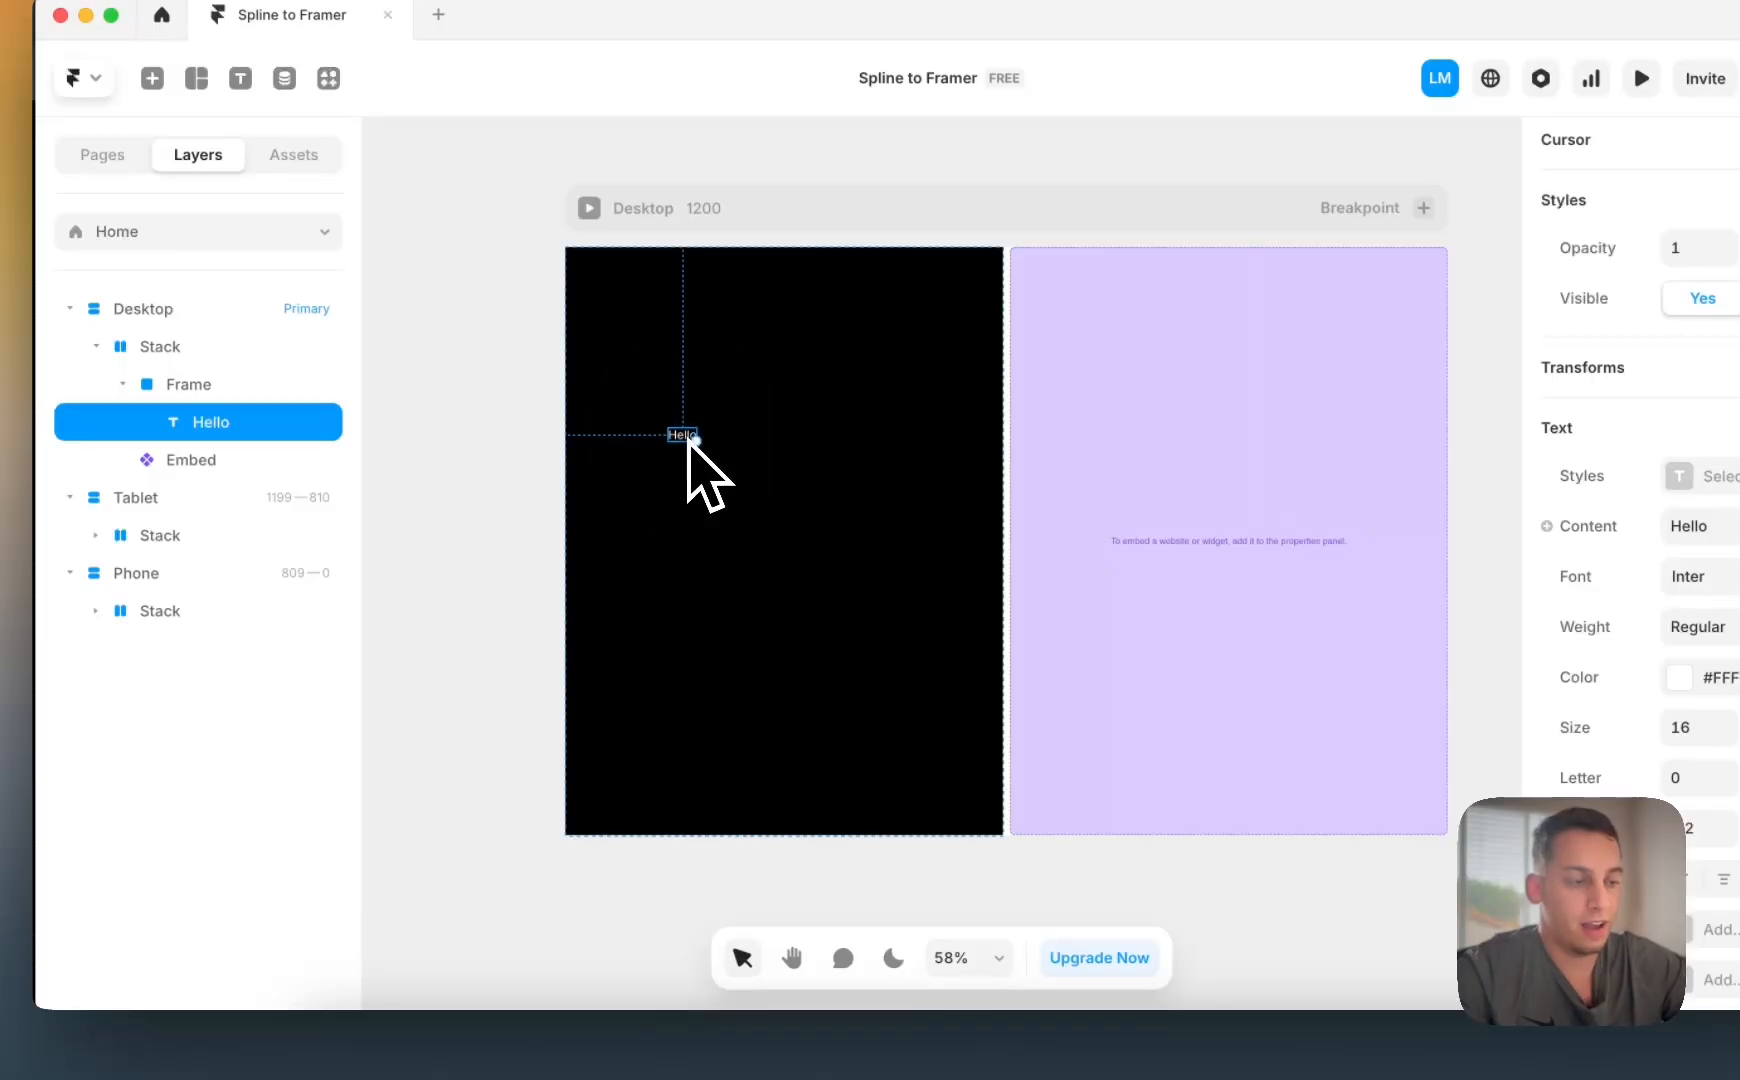
pyautogui.press('BackSpace')
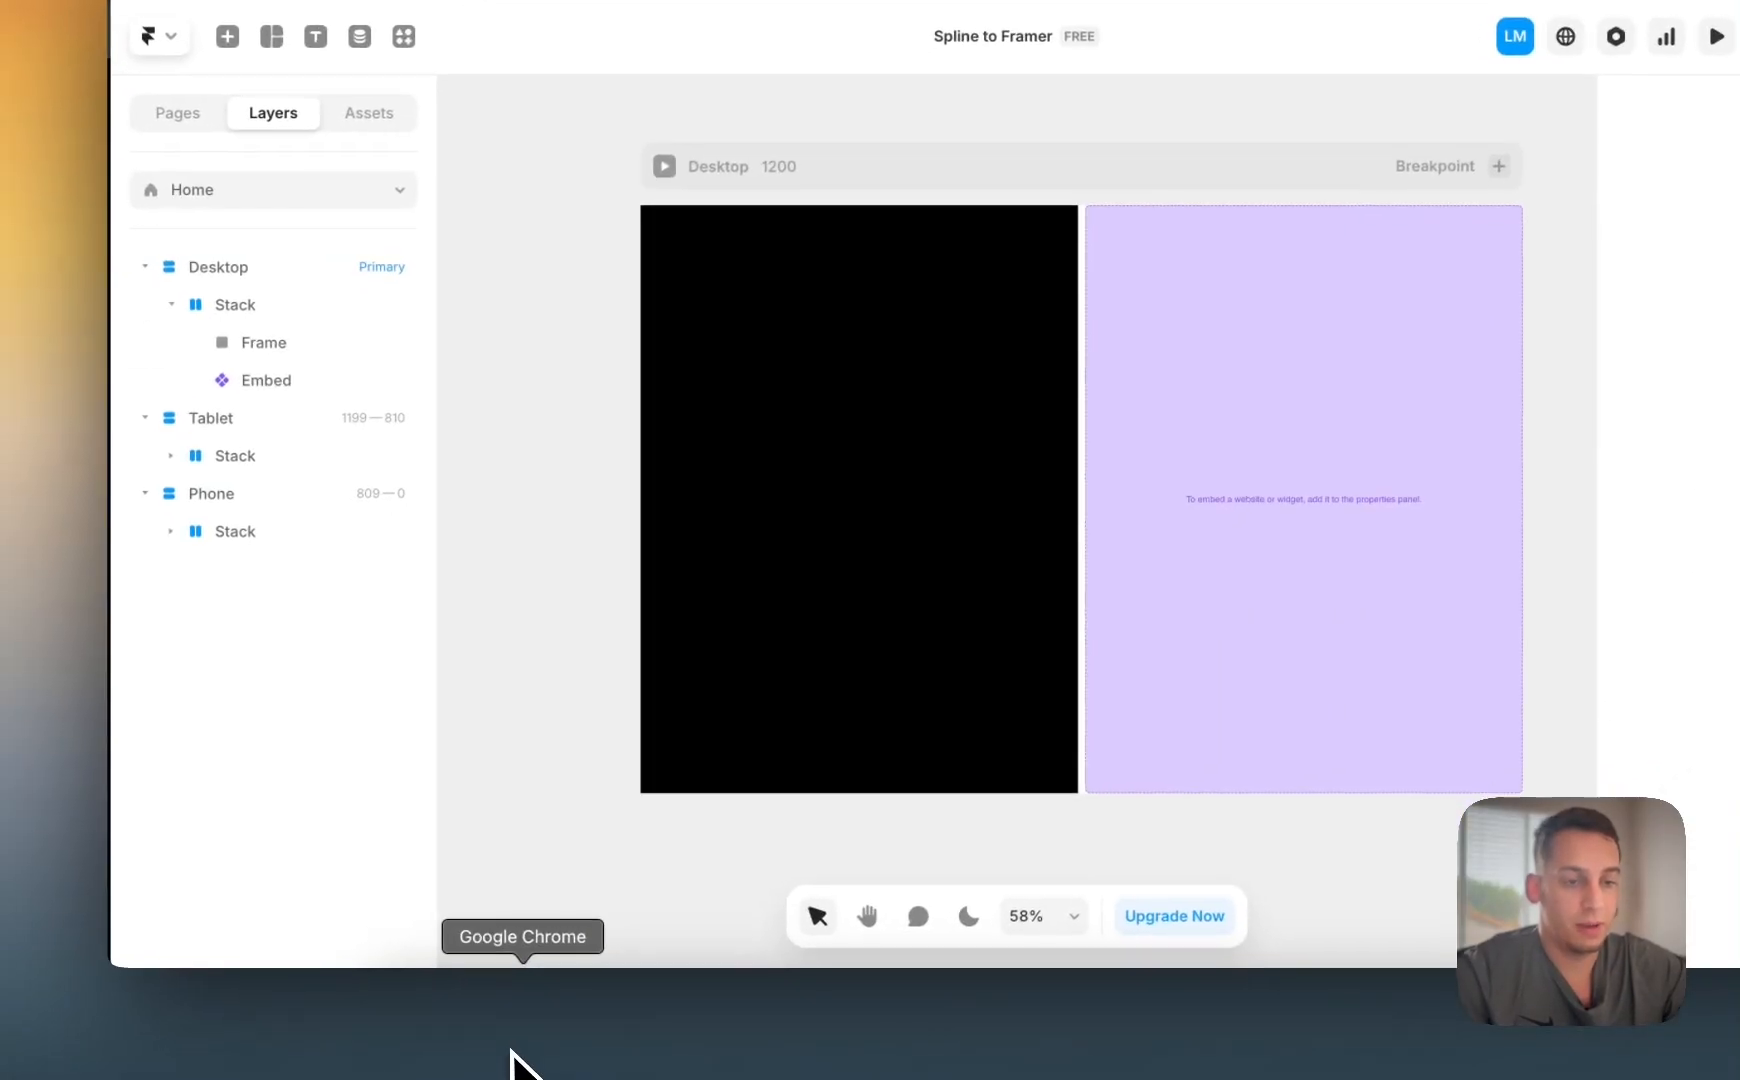
pyautogui.press('super+z')
pyautogui.press('super+z')
pyautogui.press('super+z')
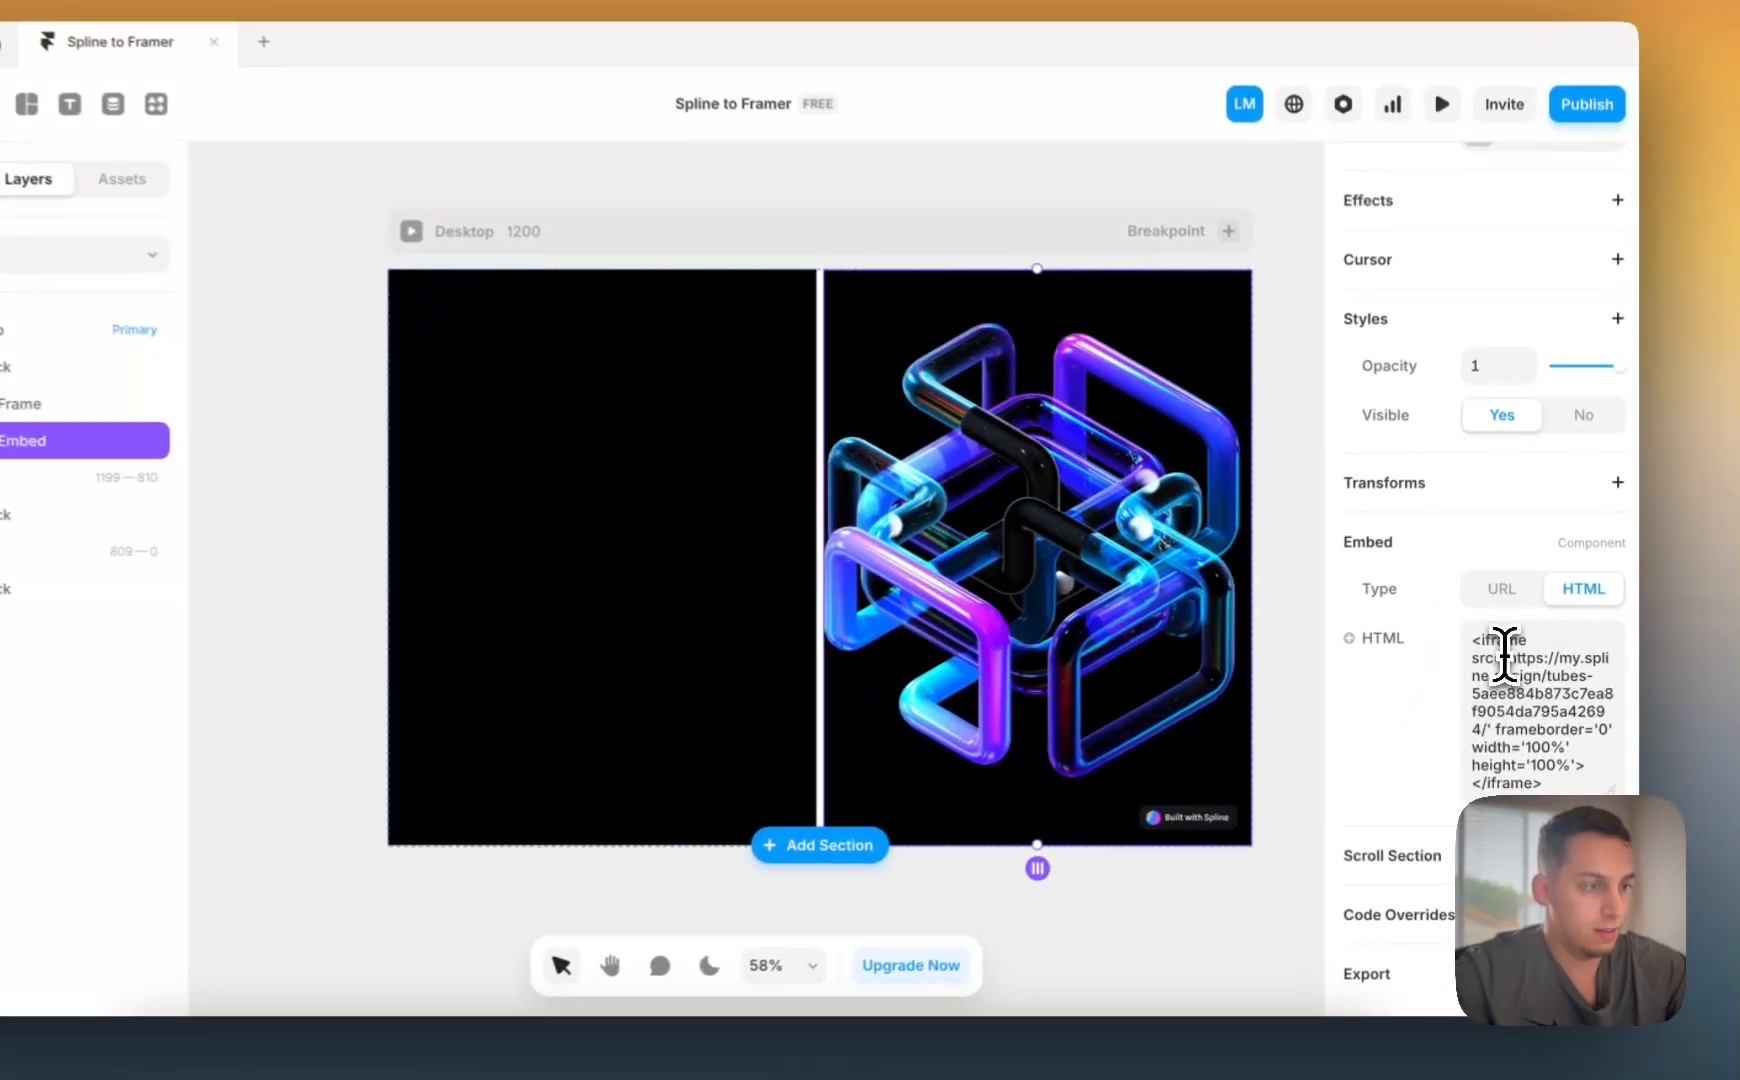
# - Remove the entire Tubes iframe code from the HTML content of the embed beside the black frame
pyautogui.tripleClick(1504, 655)
pyautogui.press('BackSpace')
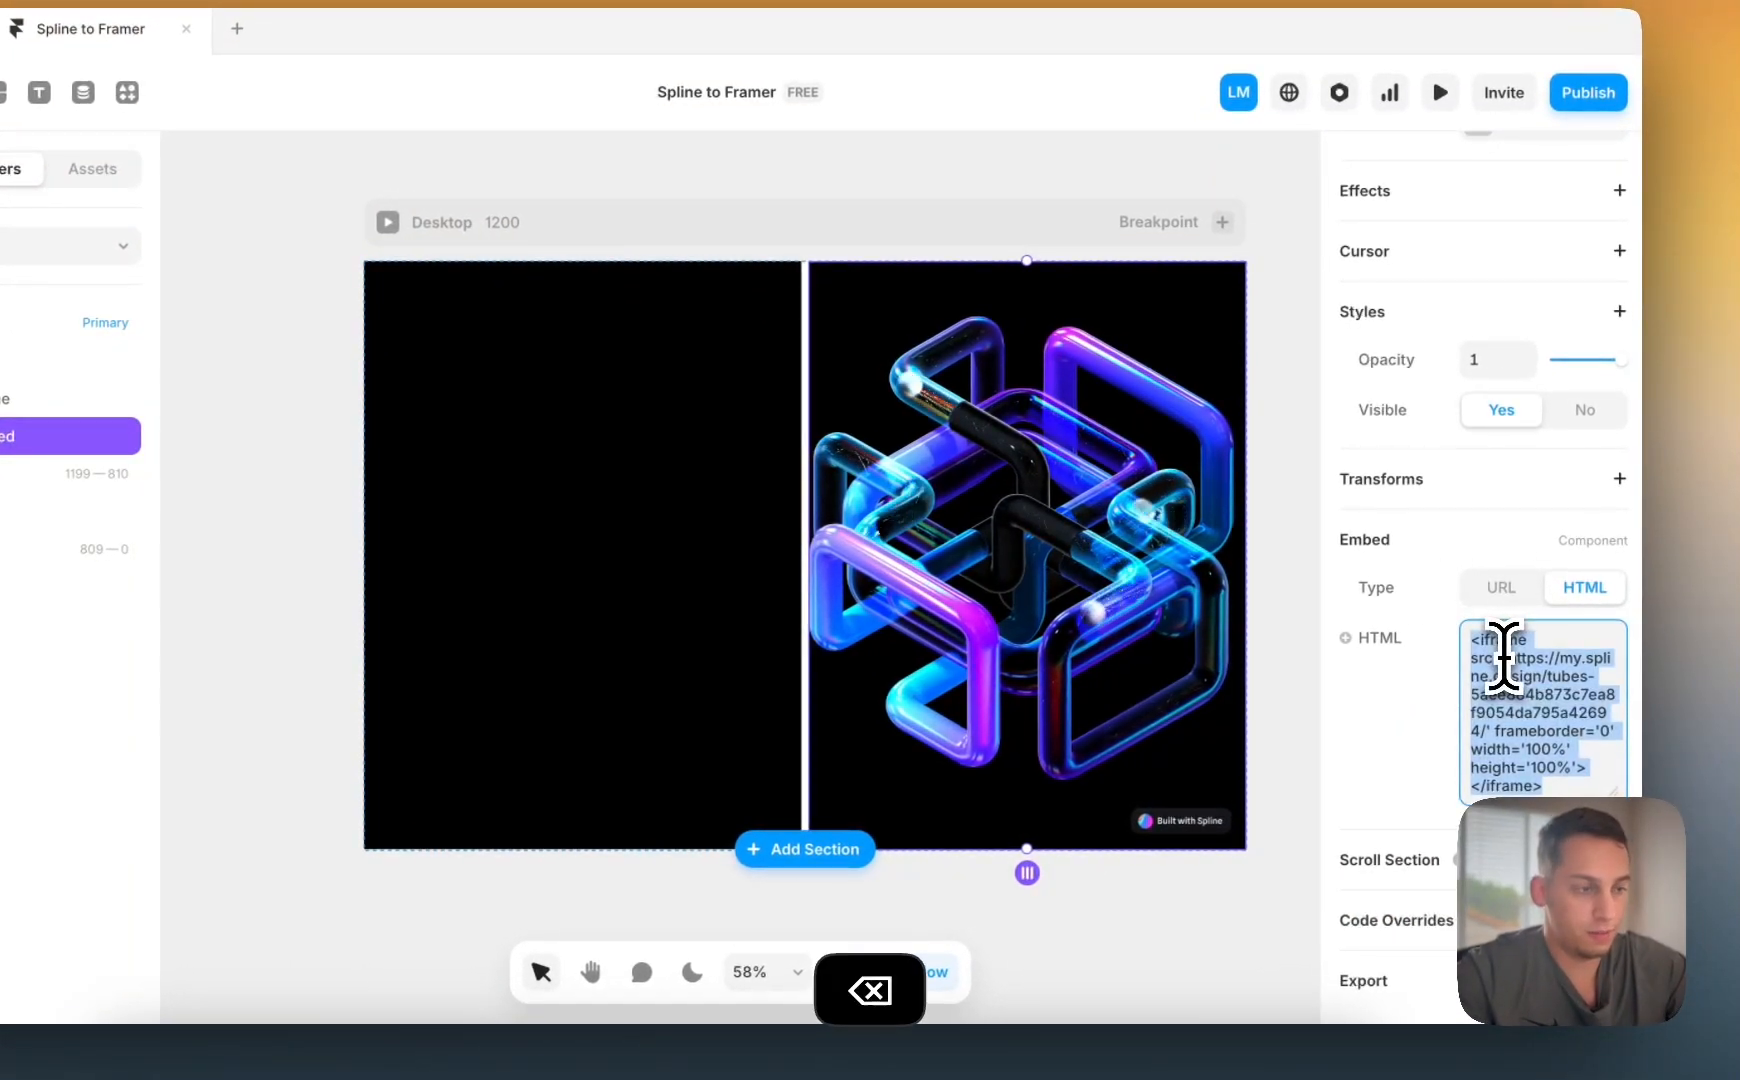